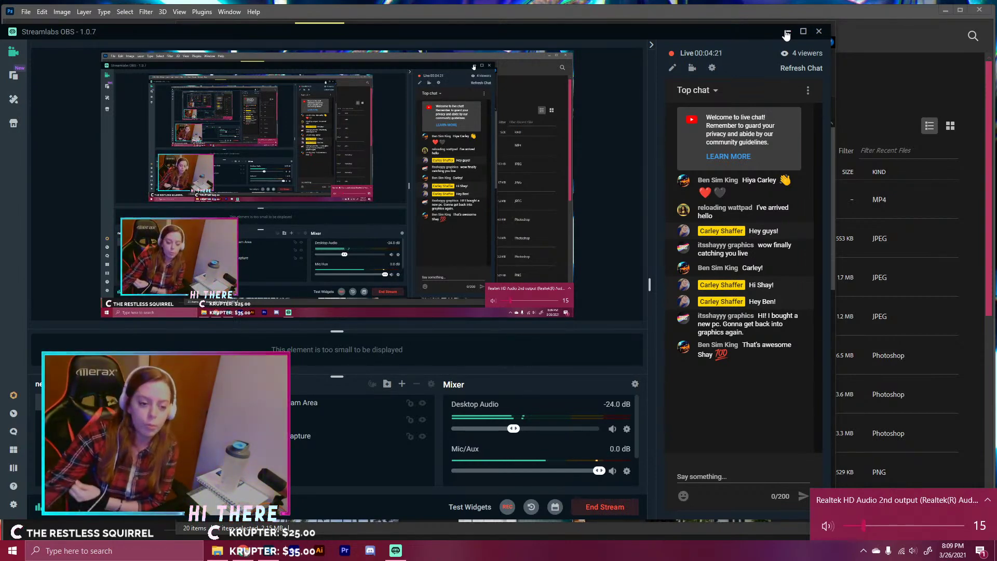
- Minimize the streaming and folder windows, and create a new Photoshop document from the 512 x 800 px Cover preset
left_click(786, 32)
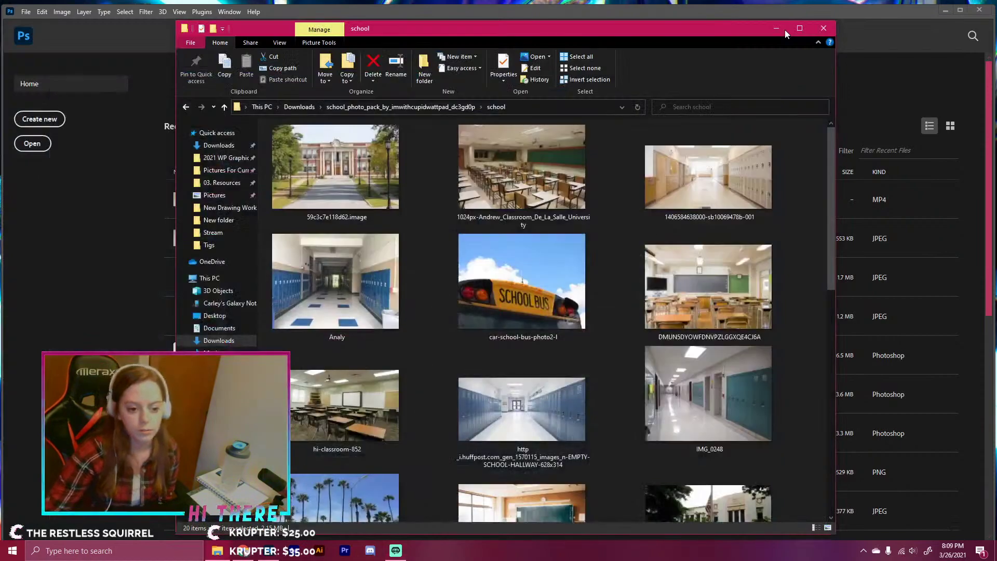
left_click(777, 28)
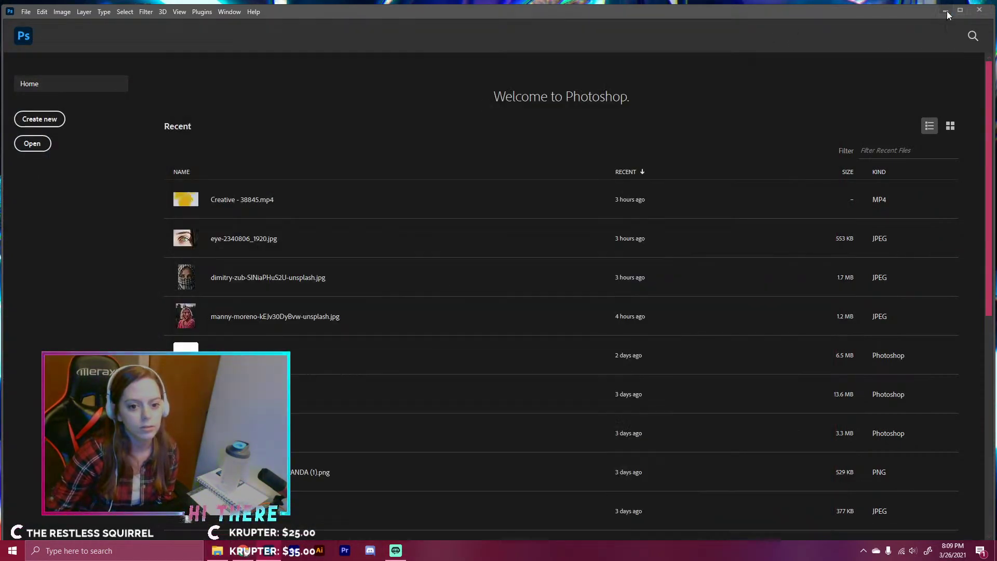
left_click(48, 119)
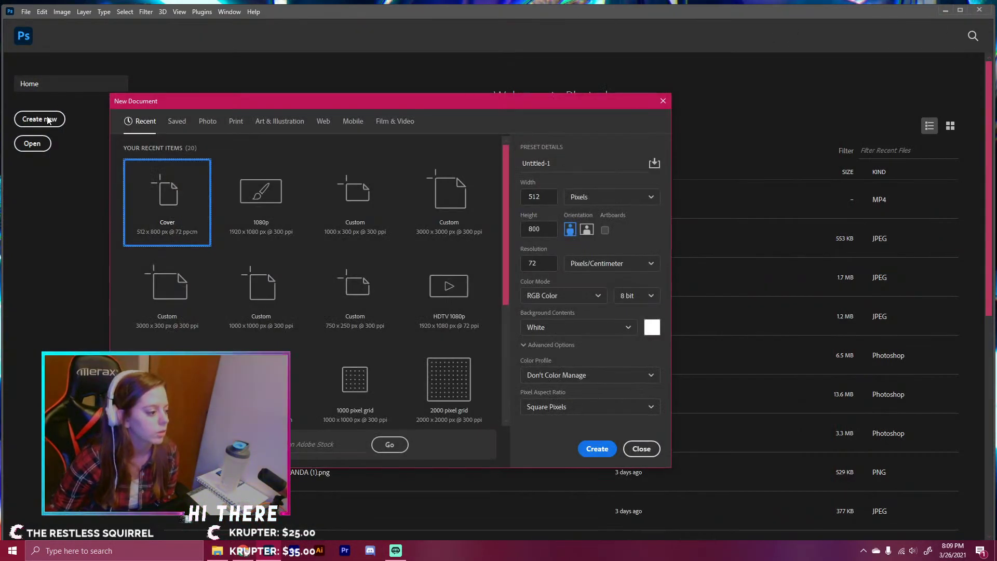
double_click(168, 237)
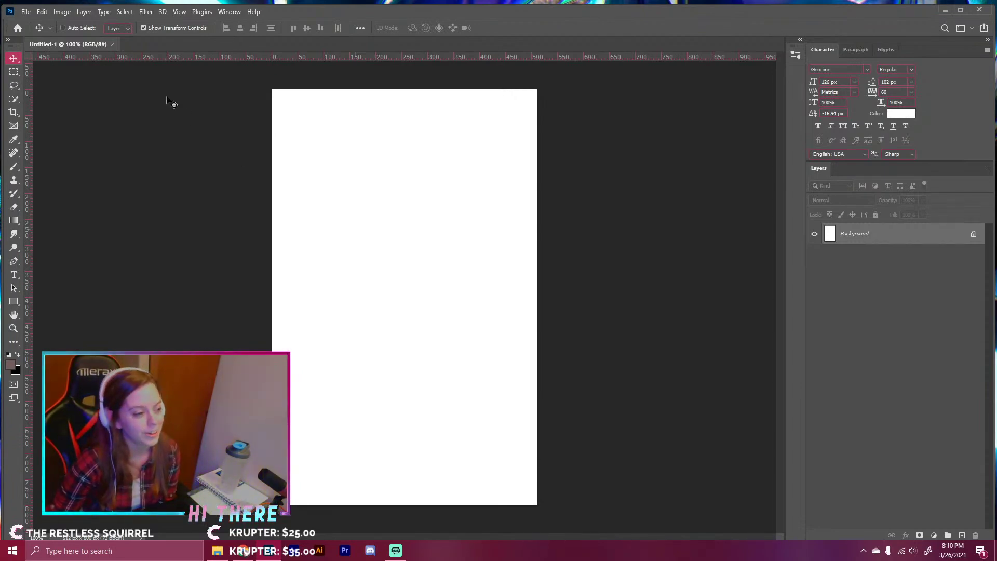
left_click(243, 550)
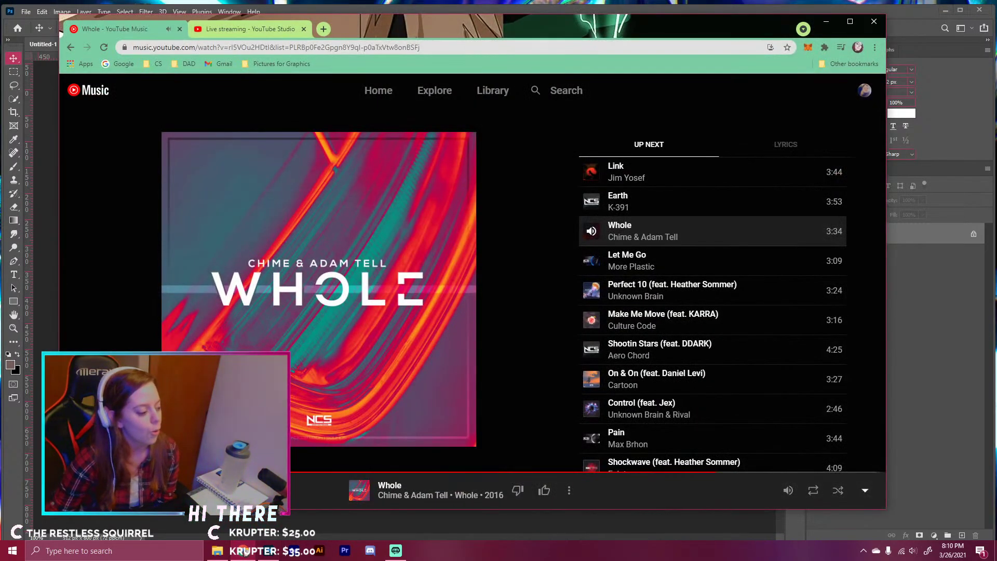
left_click(243, 550)
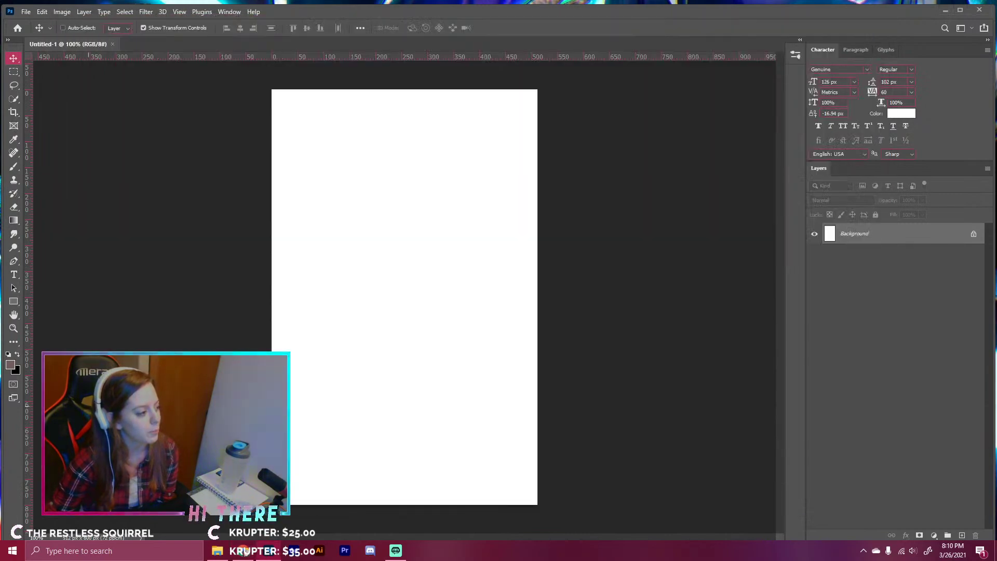
- Show the Pictures For Current Works folder with larger thumbnails and open the photo named unnamed
left_click(27, 12)
left_click(38, 32)
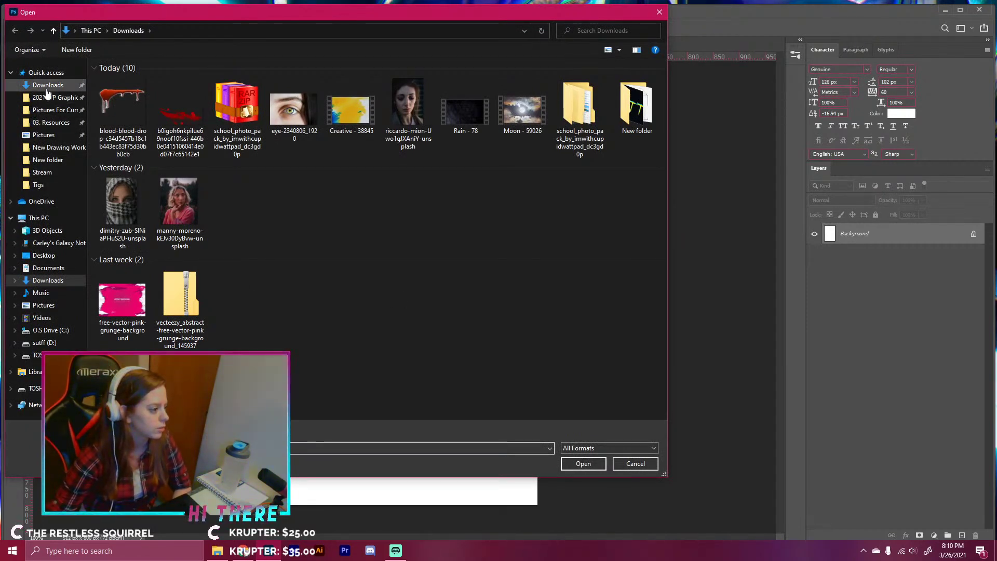
left_click(60, 110)
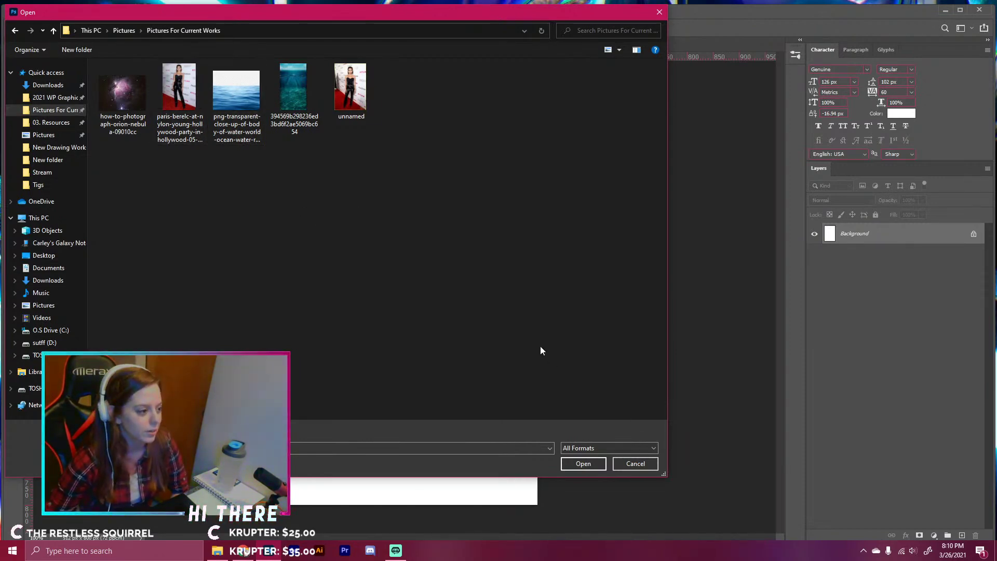
right_click(438, 180)
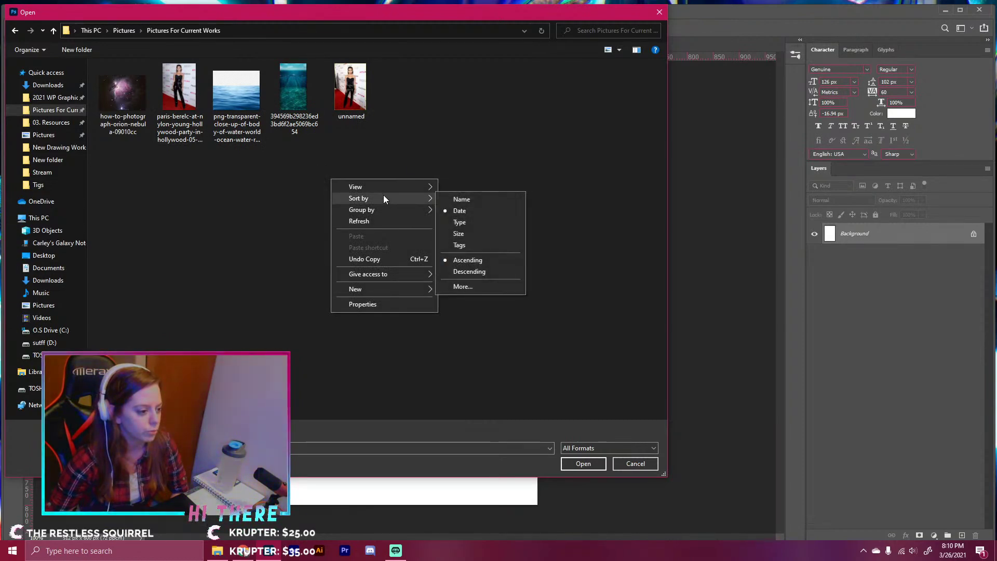
mouse_move(390, 187)
left_click(450, 186)
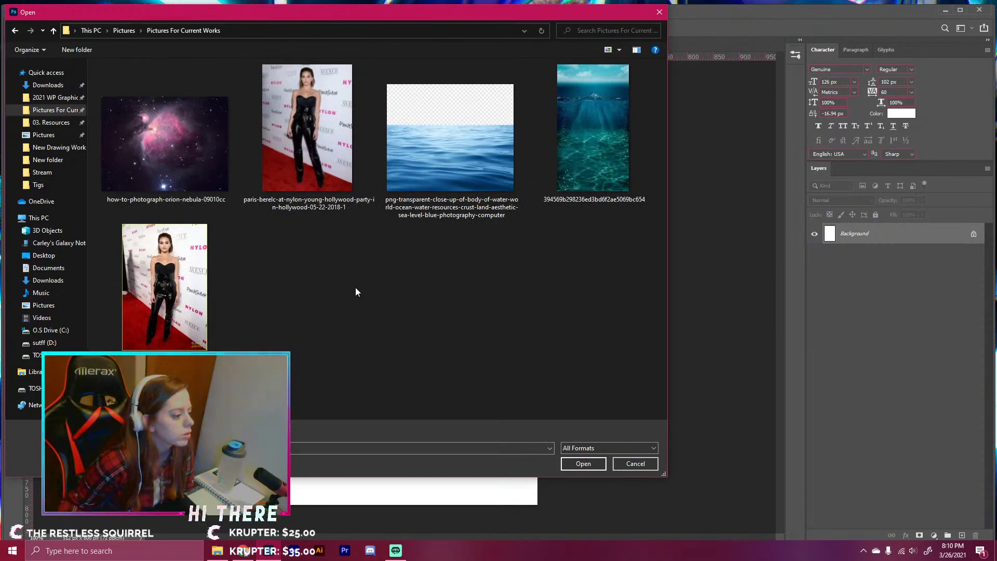
left_click(176, 285)
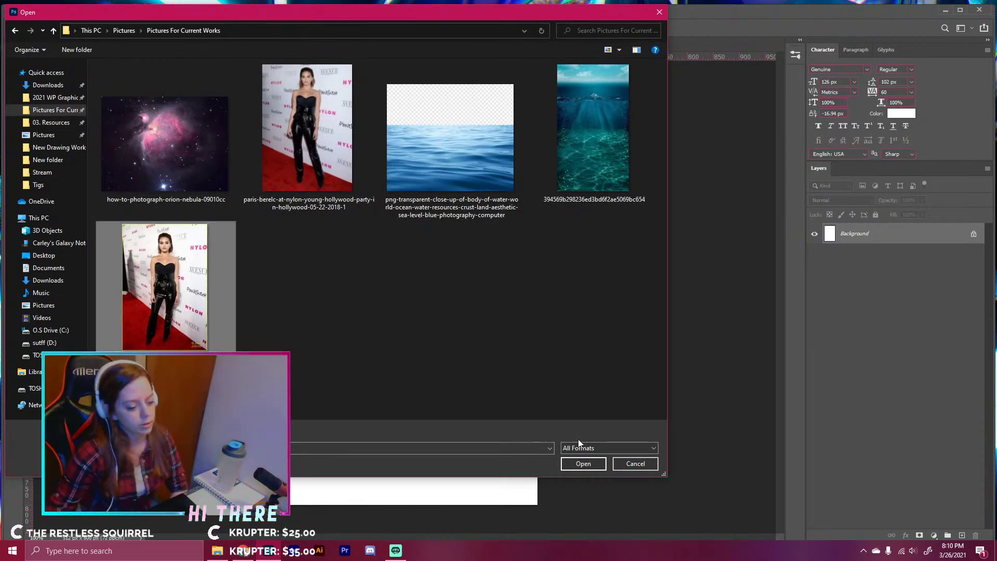
left_click(585, 465)
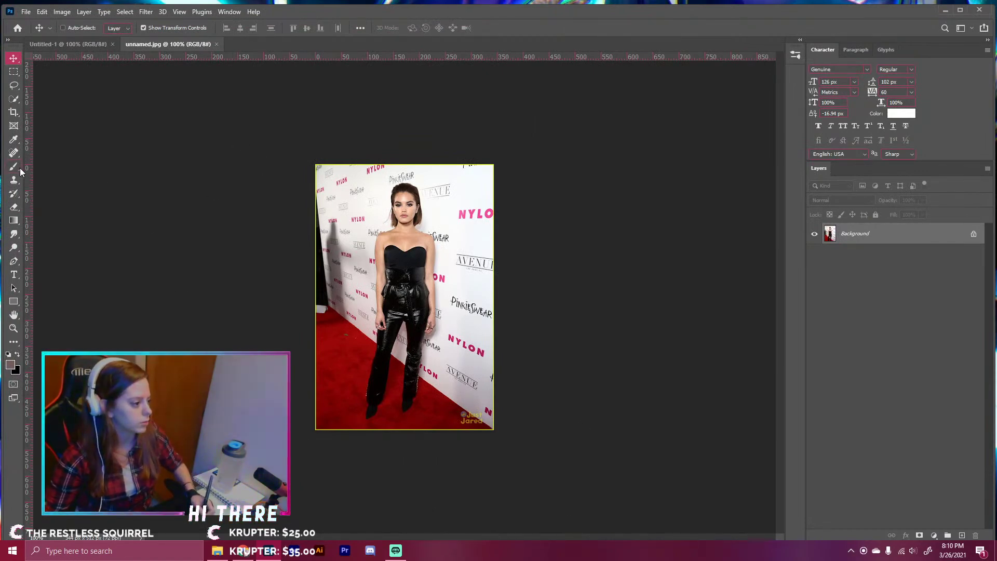
- Select the woman's whole figure from head to shoes with the Quick Selection tool, subtracting background areas around the legs
left_click(15, 99)
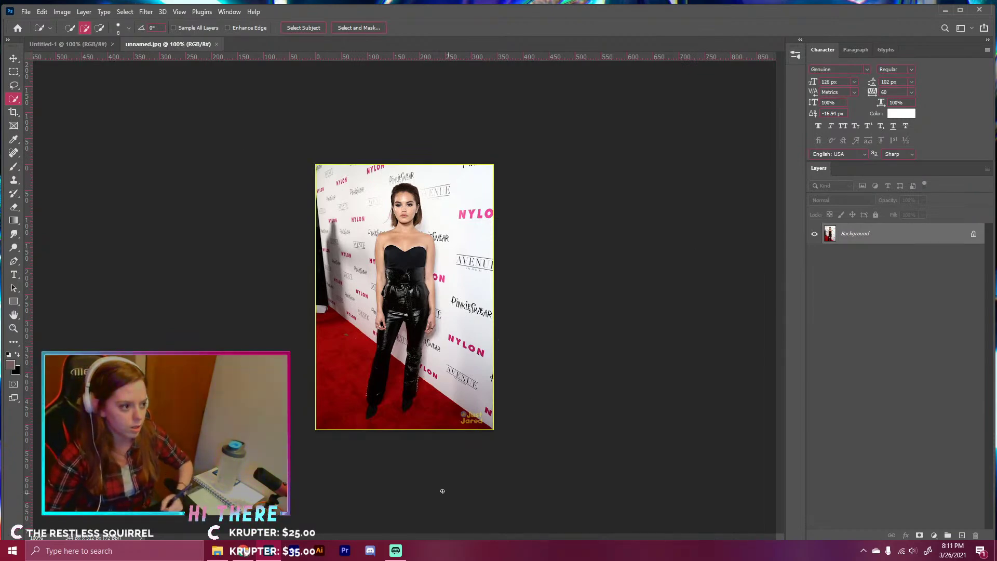
key("ctrl+plus")
key("ctrl+minus")
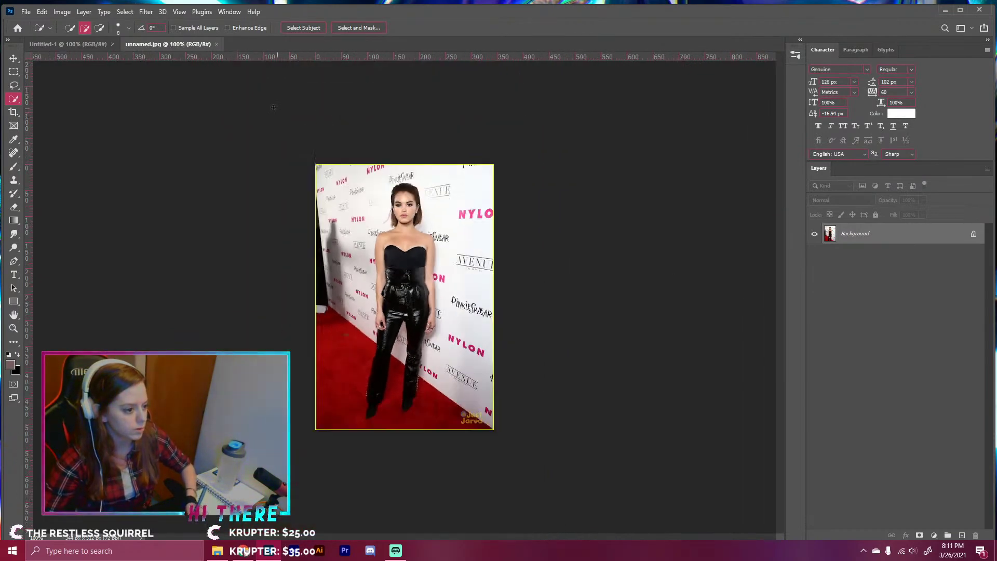
key("ctrl+plus")
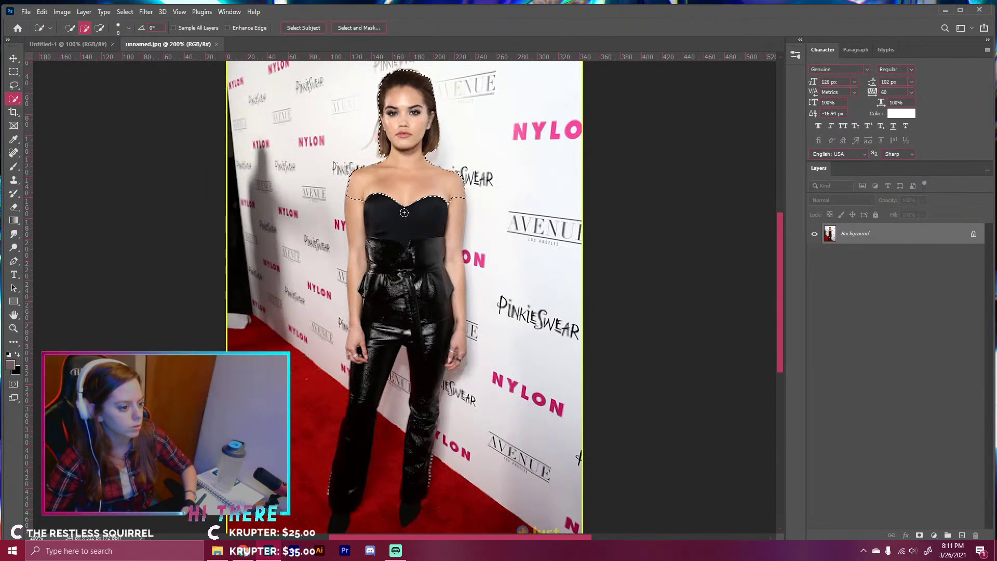
left_click_drag(410, 232, 383, 221)
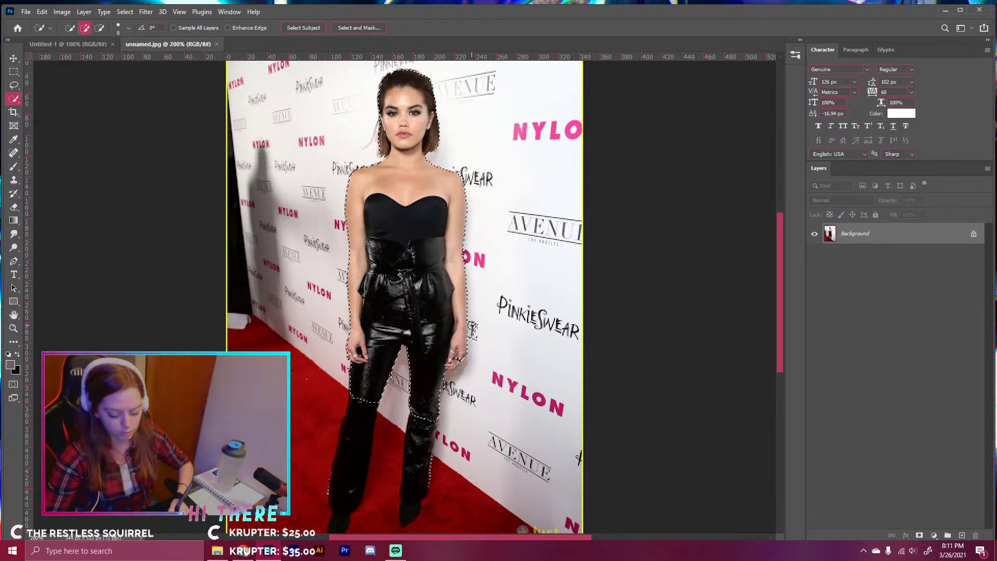
key("alt")
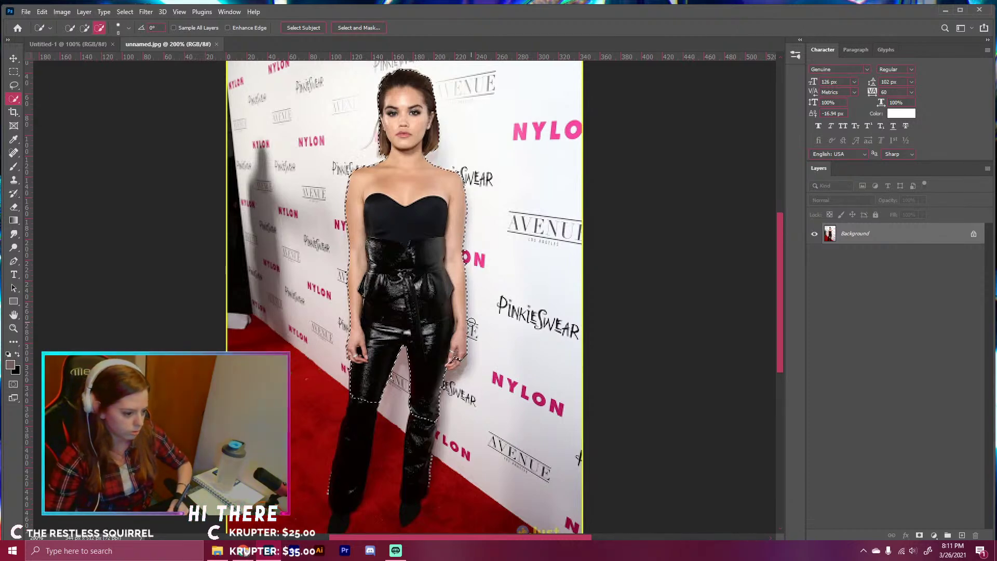
mouse_move(354, 453)
left_mouse_down()
mouse_move(346, 482)
mouse_move(361, 486)
left_mouse_up()
left_click_drag(419, 456, 415, 522)
key("alt")
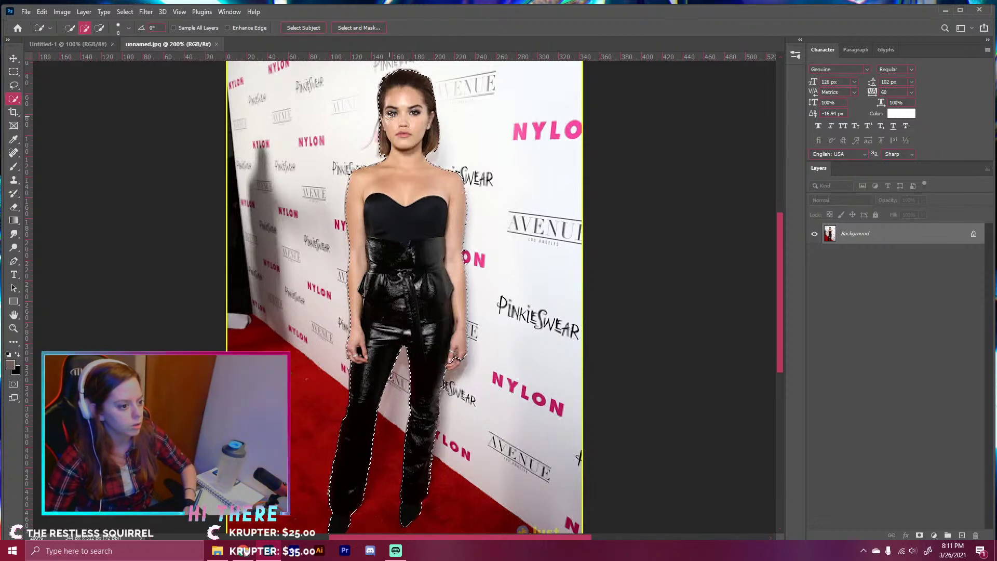
left_click(313, 31)
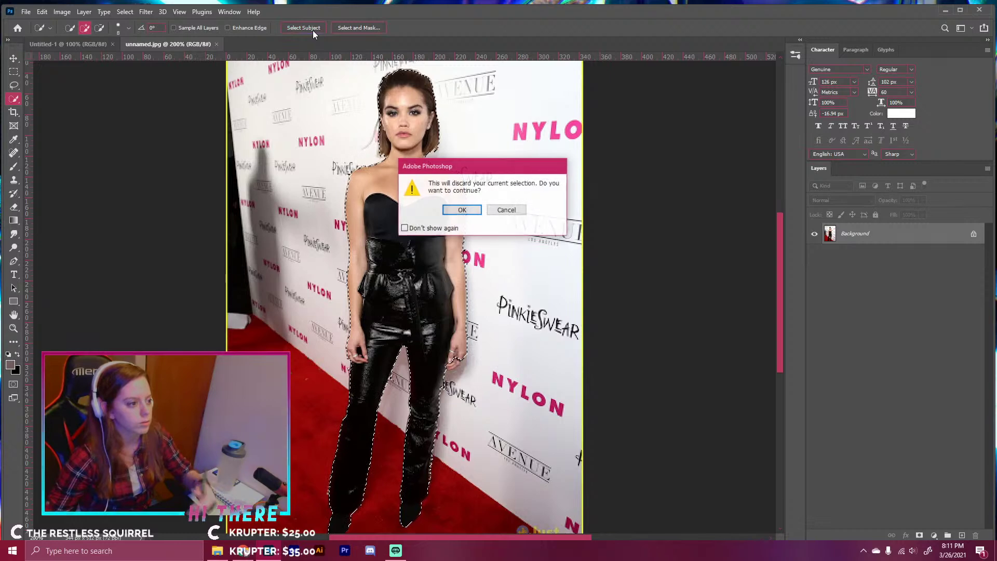
left_click(501, 211)
- Refine the selection edges in Select and Mask by brushing around the hair, shoulders, arms and legs
left_click(341, 27)
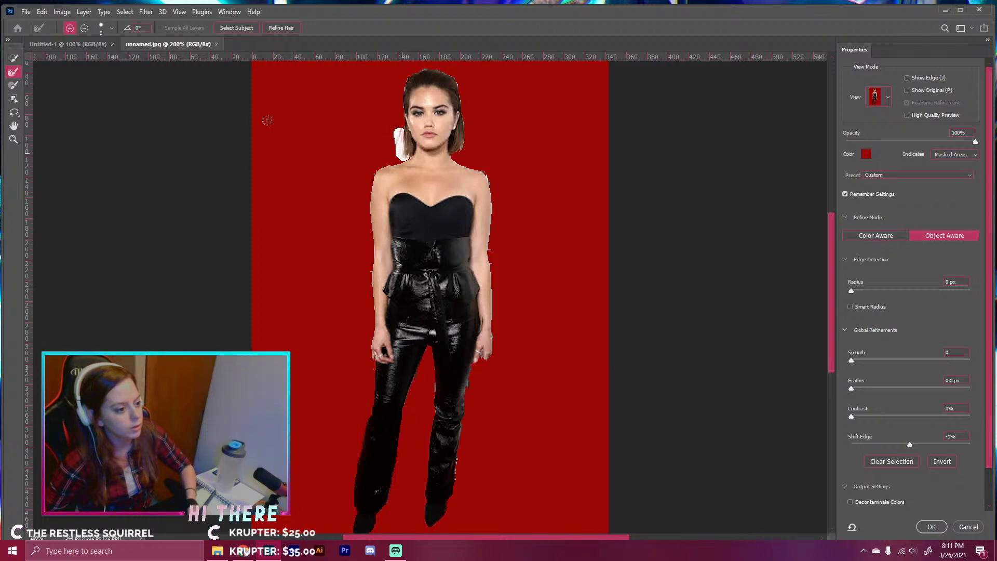
mouse_move(406, 156)
left_mouse_down()
mouse_move(374, 172)
mouse_move(369, 193)
mouse_move(373, 371)
mouse_move(357, 529)
left_mouse_up()
left_click_drag(417, 375, 409, 394)
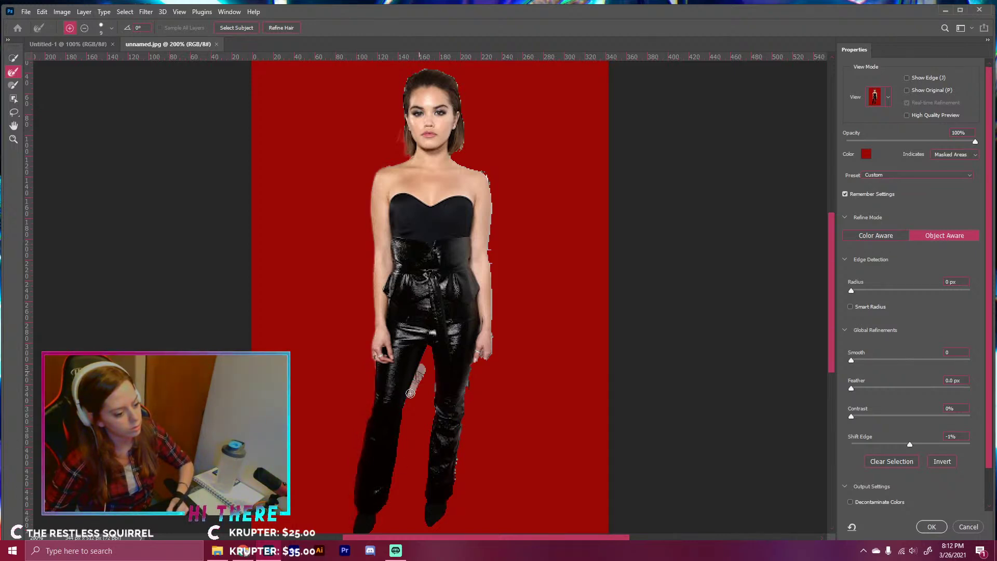
left_click_drag(430, 359, 424, 519)
left_click_drag(474, 372, 456, 512)
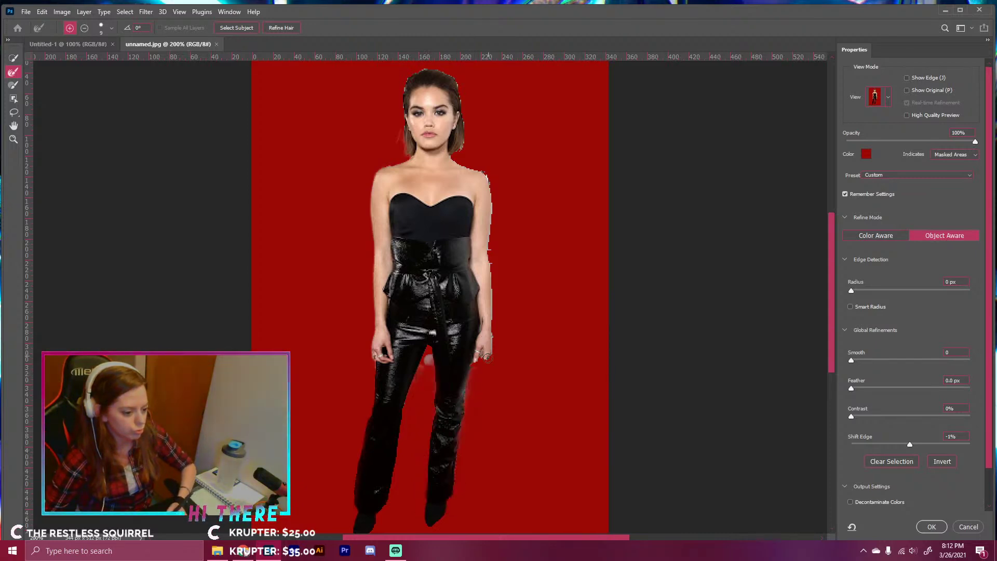
mouse_move(428, 364)
left_mouse_down()
mouse_move(423, 370)
mouse_move(429, 357)
left_mouse_up()
mouse_move(486, 340)
left_mouse_down()
mouse_move(495, 354)
mouse_move(493, 186)
mouse_move(455, 156)
mouse_move(468, 150)
mouse_move(460, 83)
mouse_move(441, 66)
mouse_move(419, 63)
mouse_move(405, 83)
mouse_move(398, 105)
mouse_move(409, 132)
left_mouse_up()
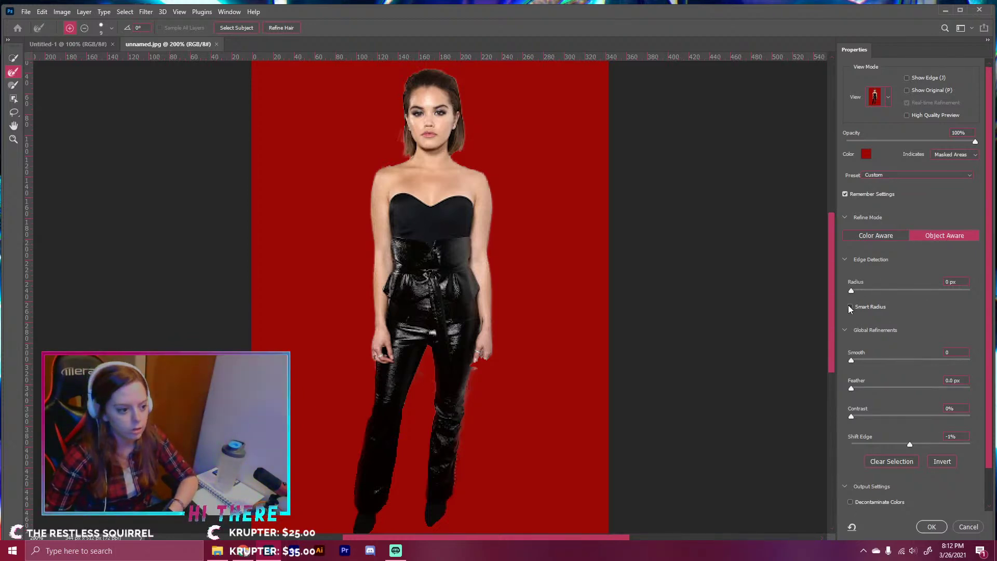
- Enable Smart Radius and output the refined selection as a new layer with a layer mask
left_click(851, 292)
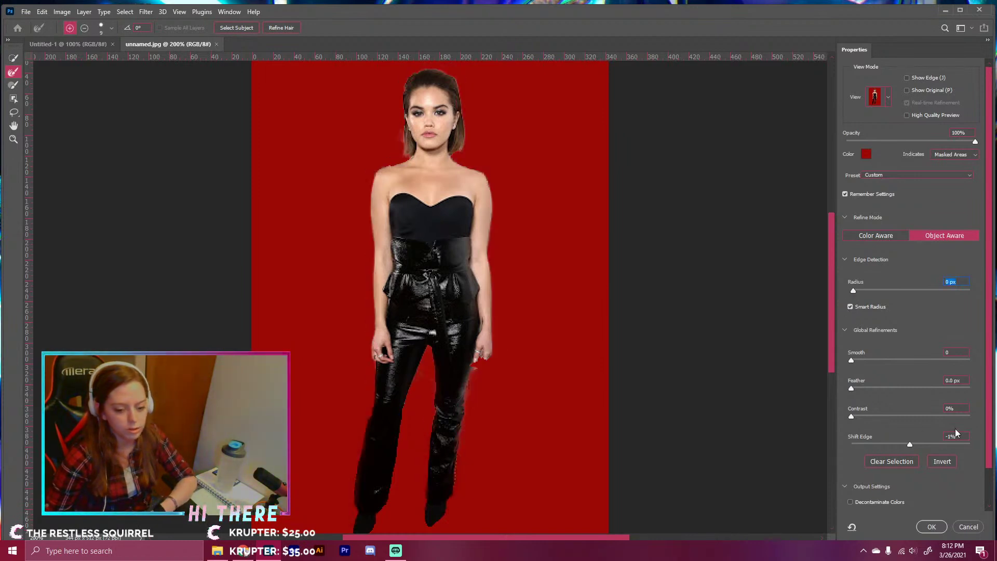
left_click_drag(989, 348, 989, 403)
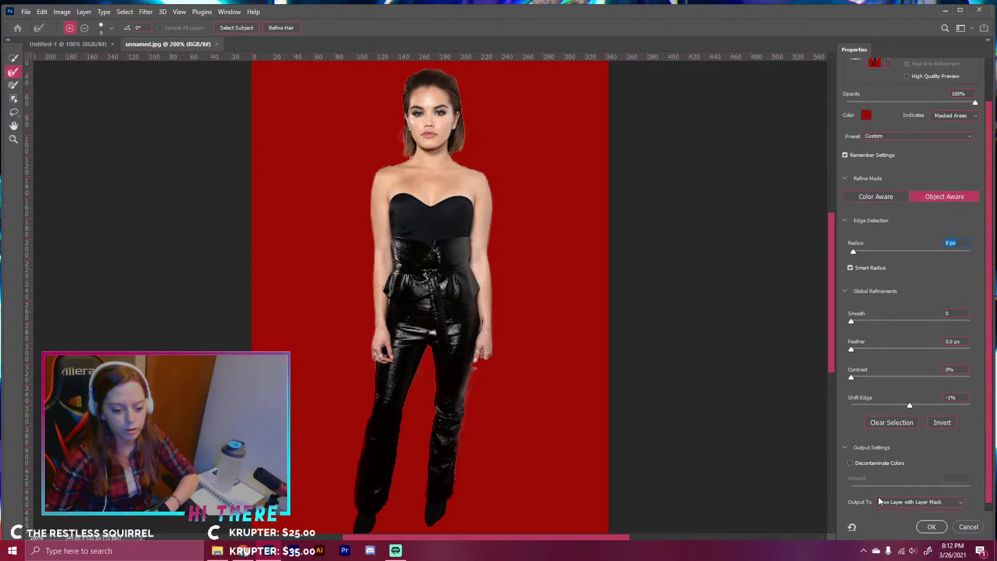
left_click(929, 525)
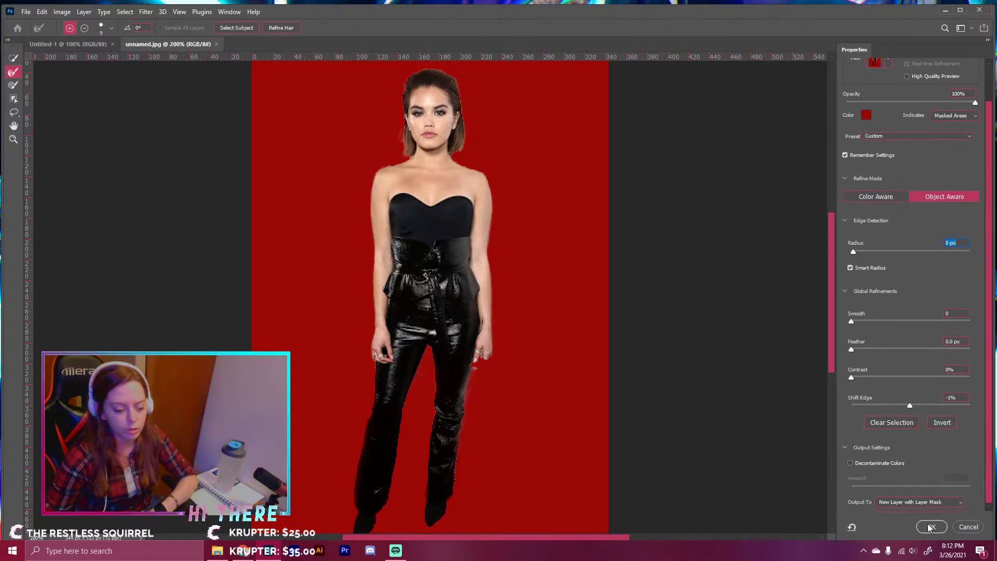
- Move the cut-out figure into the Untitled-1 document, scale it to 145.93% and centre it on the canvas
left_click(14, 59)
left_click_drag(438, 195, 437, 330)
left_click_drag(519, 348, 601, 347)
left_click_drag(495, 315, 427, 264)
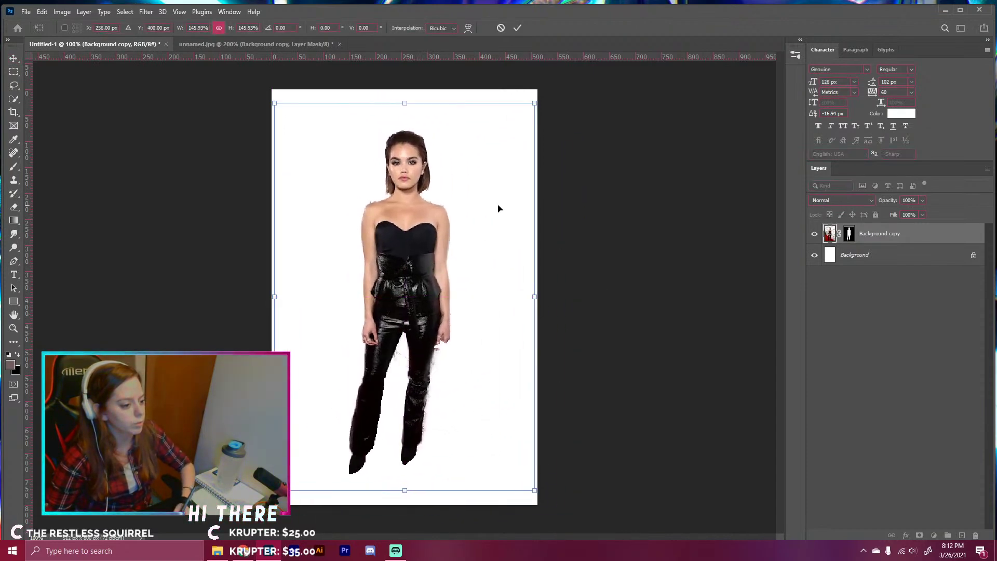
left_click(517, 28)
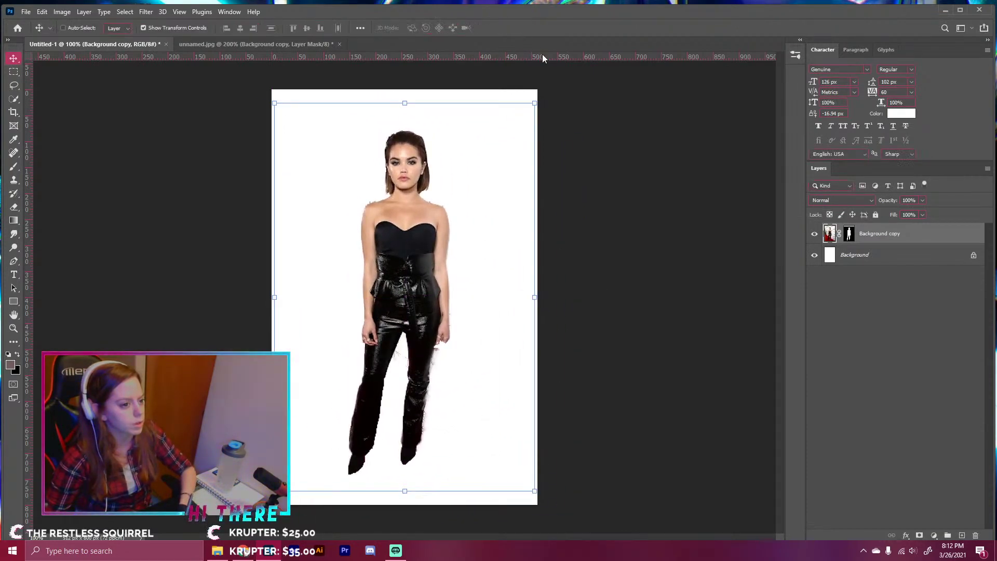
- Apply the figure layer's mask and add a fresh white layer mask to it
right_click(849, 234)
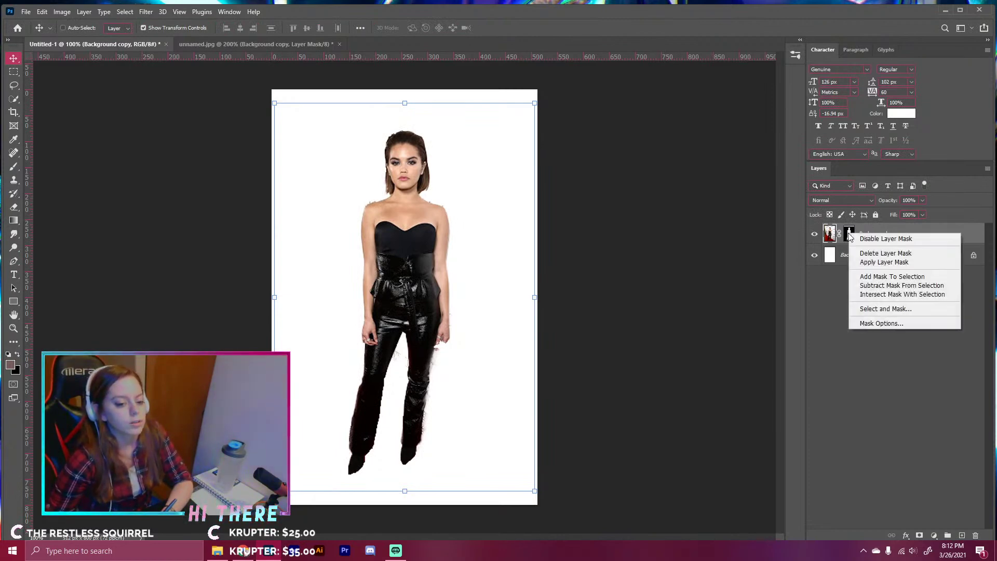
left_click(885, 262)
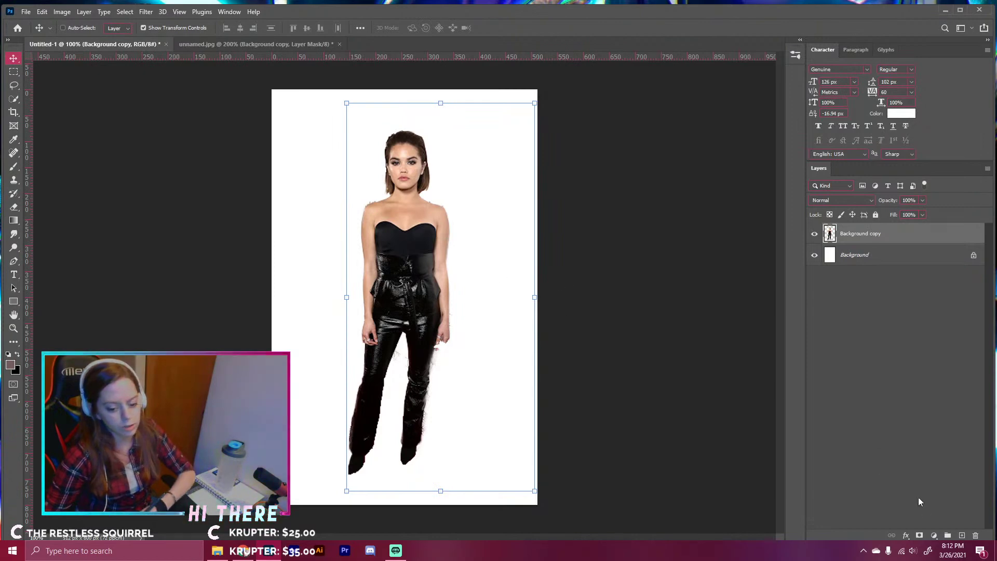
left_click(920, 535)
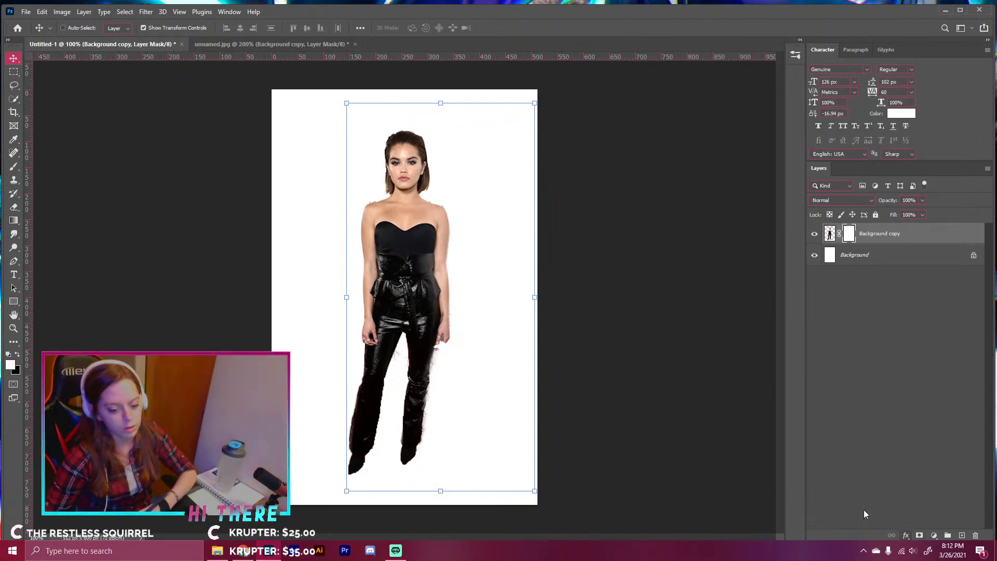
- Paint black on the figure's layer mask with a small brush to hide the stray specks along both shoulders
key("ctrl+plus")
key("ctrl+plus")
left_click_drag(499, 153, 509, 397)
left_click(14, 166)
key("bracketleft")
key("bracketleft")
key("bracketleft")
key("bracketleft")
key("bracketleft")
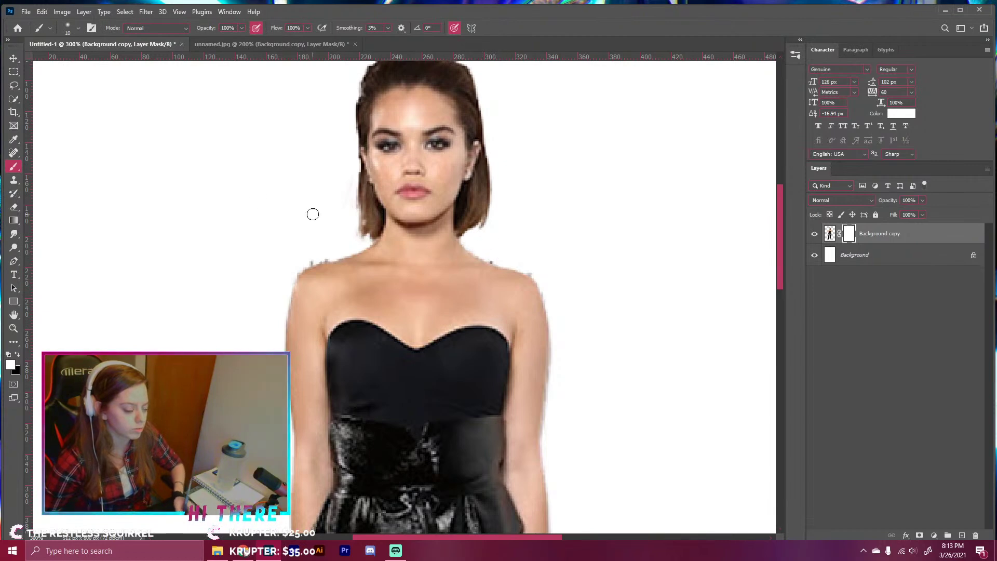
left_click(17, 355)
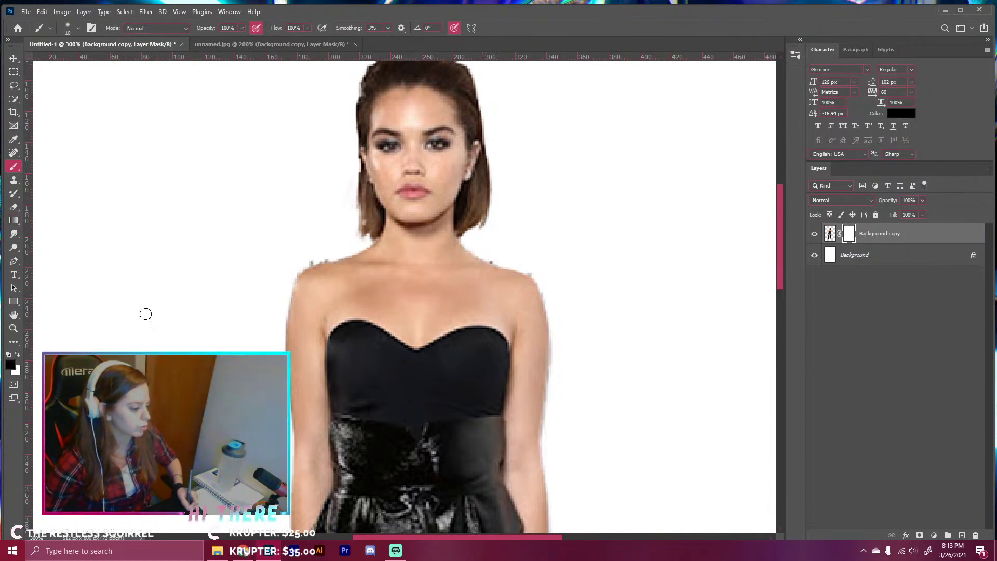
mouse_move(494, 258)
left_mouse_down()
mouse_move(536, 266)
mouse_move(552, 298)
left_mouse_up()
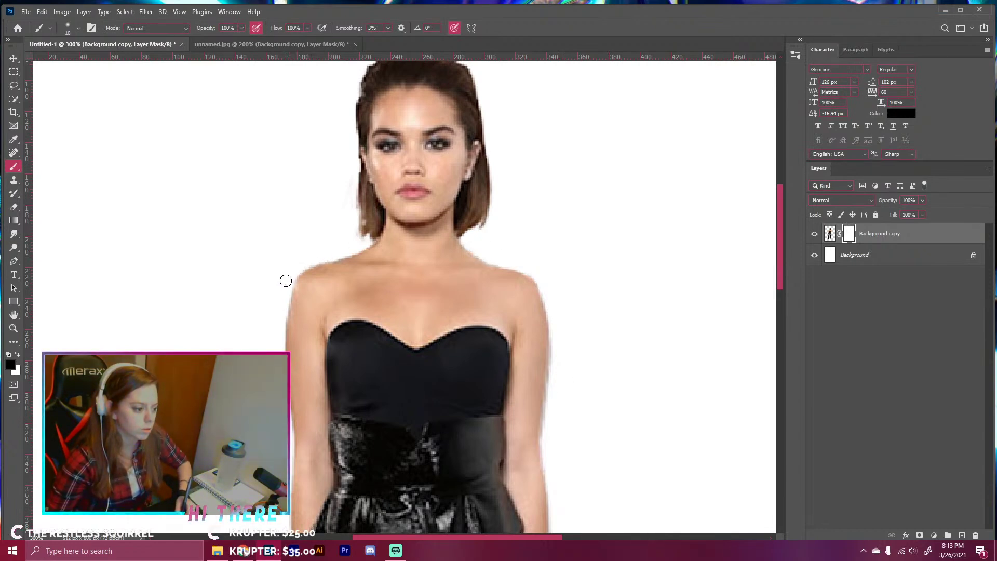
- Try masking out the fringe along the figure's trouser legs, and delete the layer mask
mouse_move(272, 474)
left_mouse_down()
mouse_move(226, 239)
mouse_move(302, 368)
mouse_move(342, 389)
left_mouse_up()
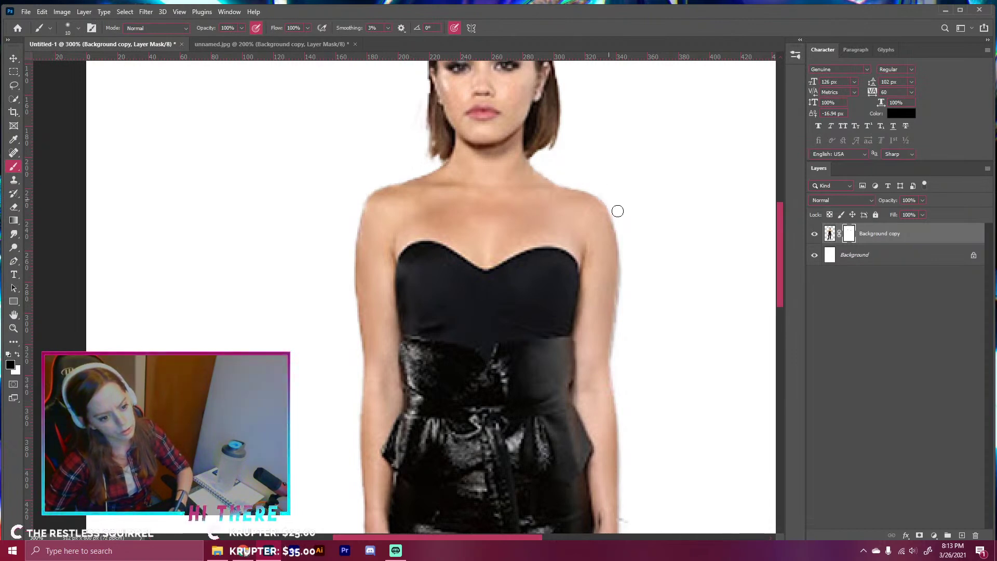
left_click_drag(632, 333, 577, 142)
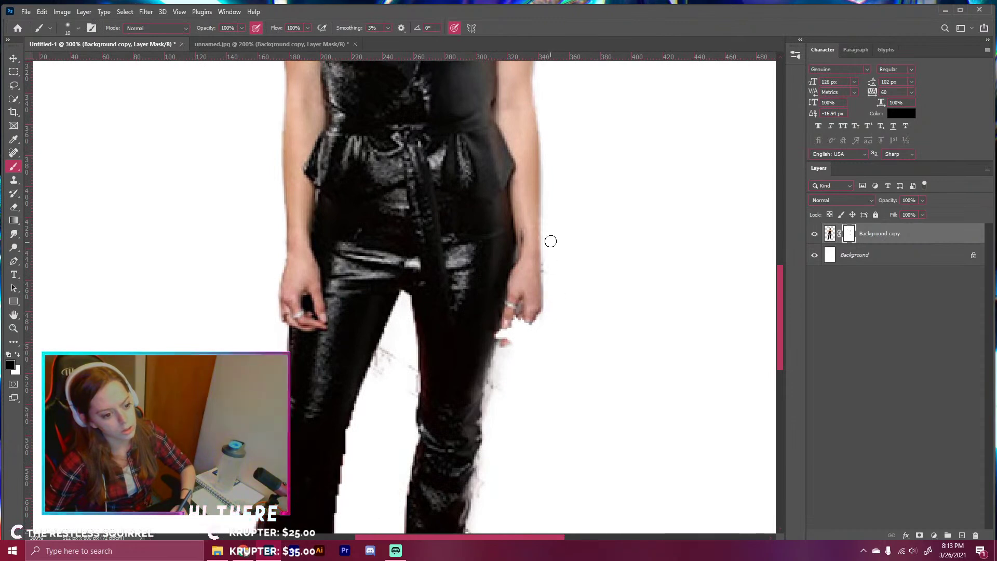
left_click_drag(505, 369, 496, 419)
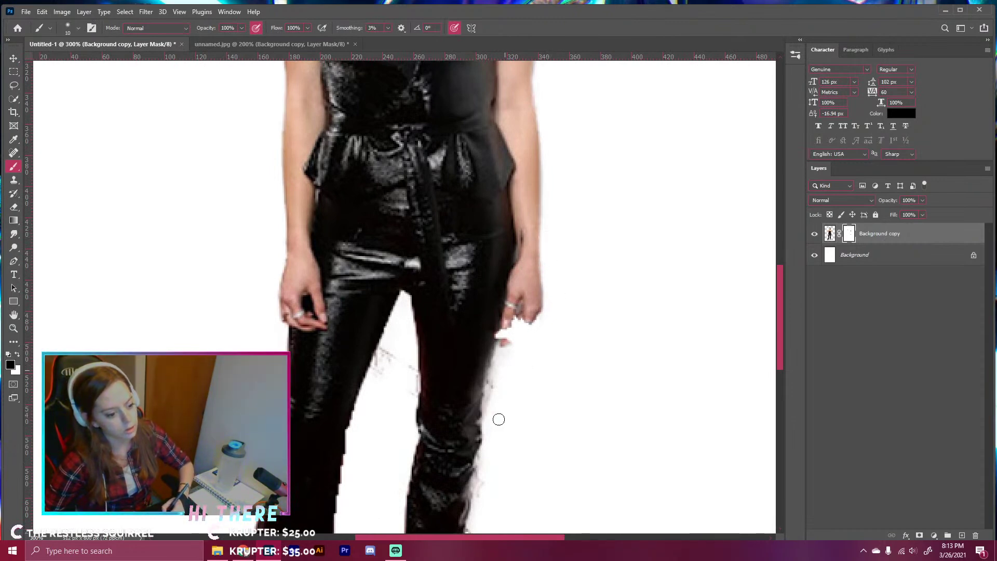
left_click_drag(520, 468, 530, 336)
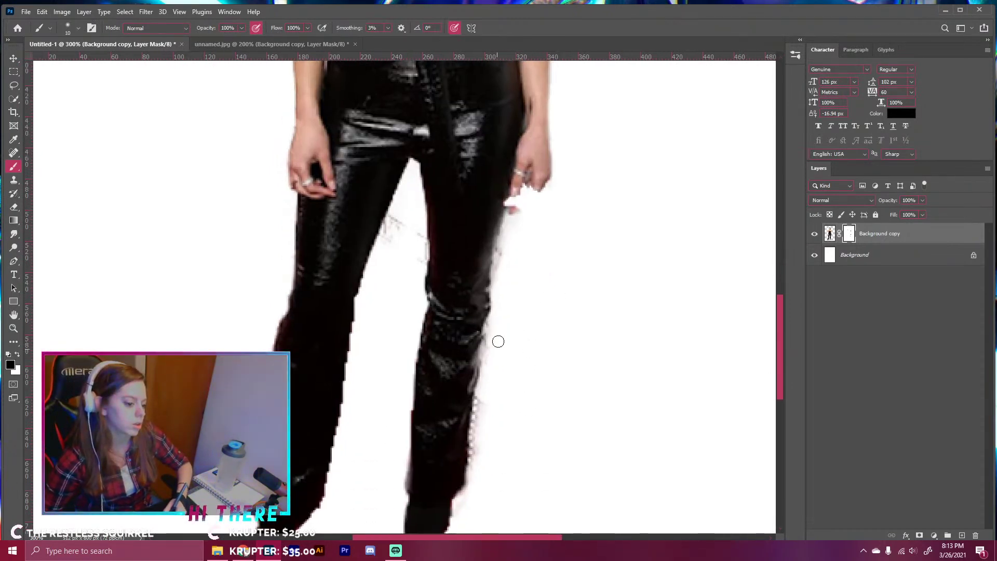
left_click_drag(485, 396, 472, 472)
left_click_drag(401, 466, 406, 485)
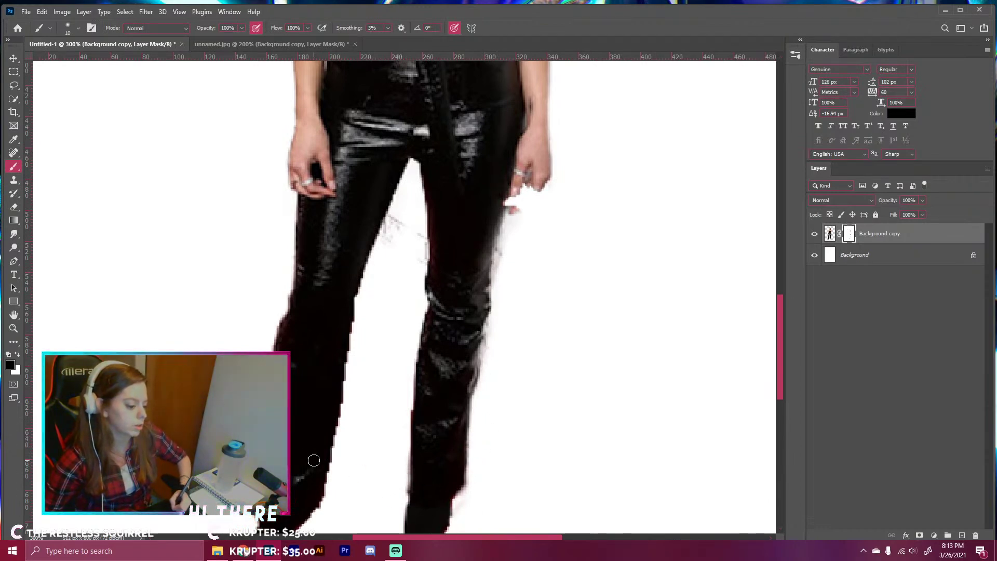
left_click_drag(324, 509, 336, 464)
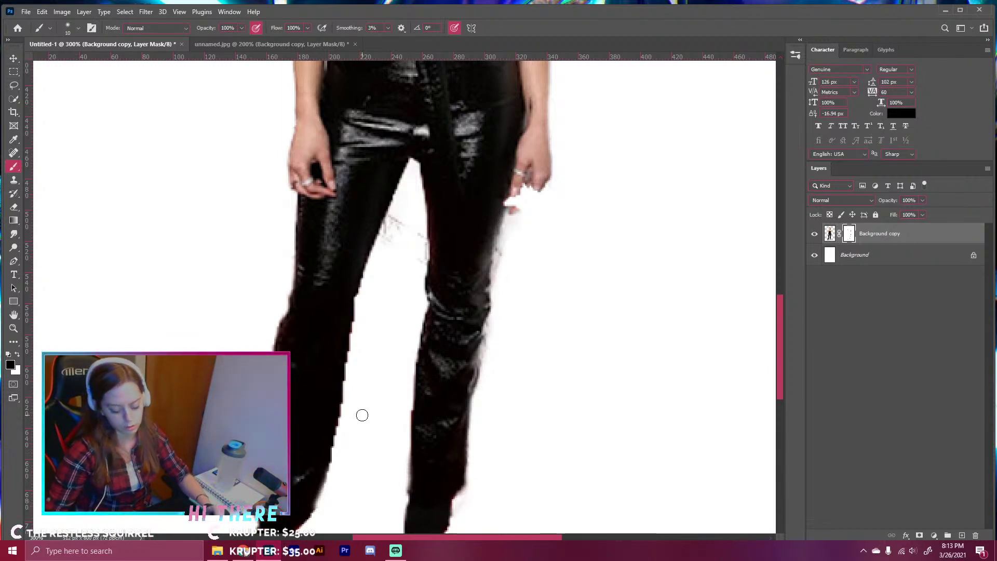
key("ctrl+1")
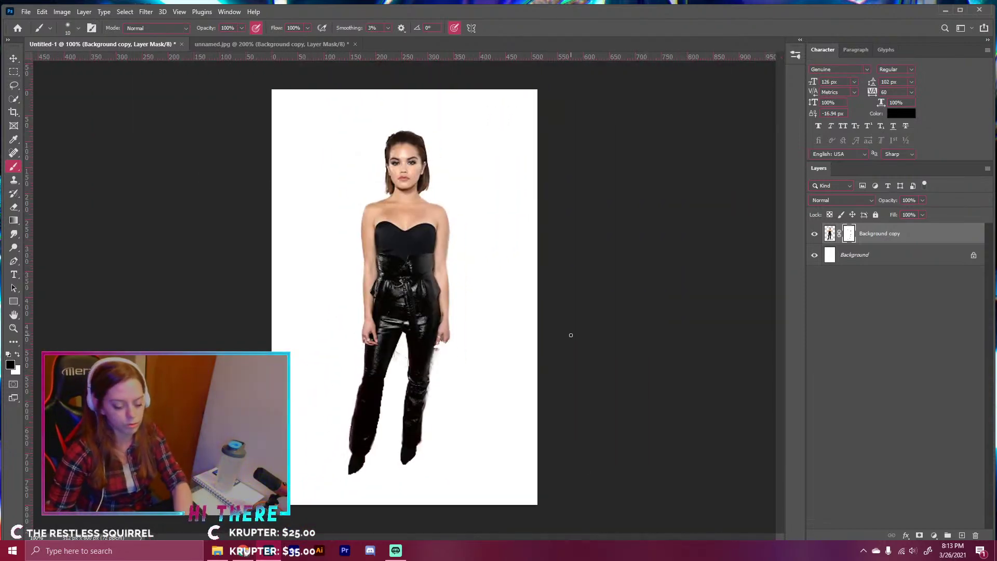
key("Delete")
- Open the Nylon Young Hollywood party photo (05-22-2018-1) and automatically select the woman as its subject
left_click(25, 12)
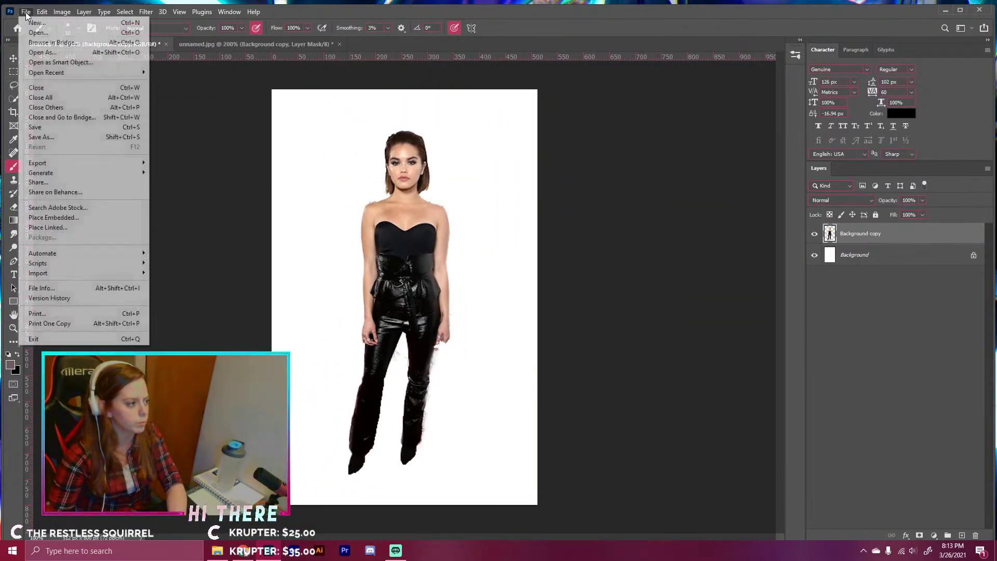
left_click(37, 32)
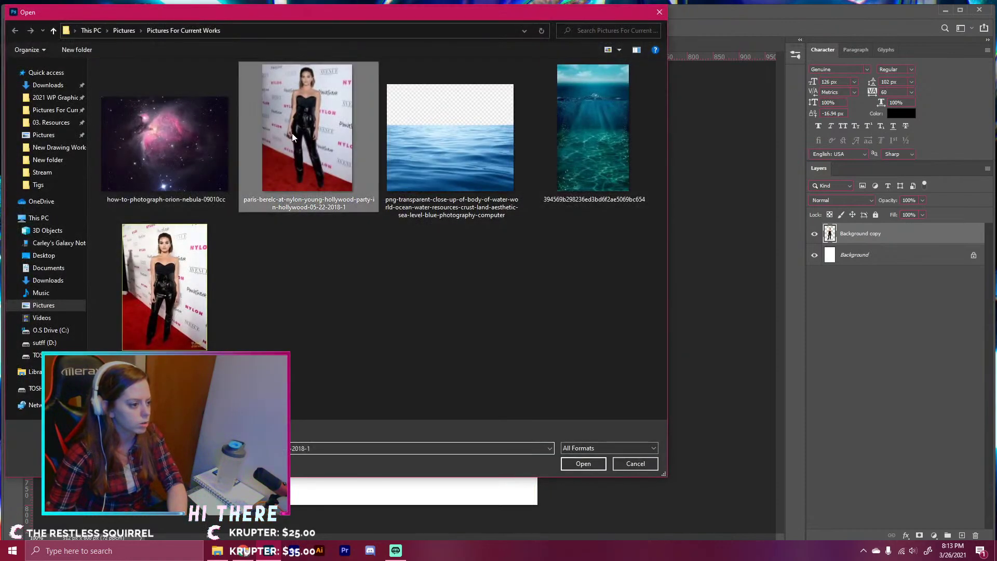
double_click(292, 133)
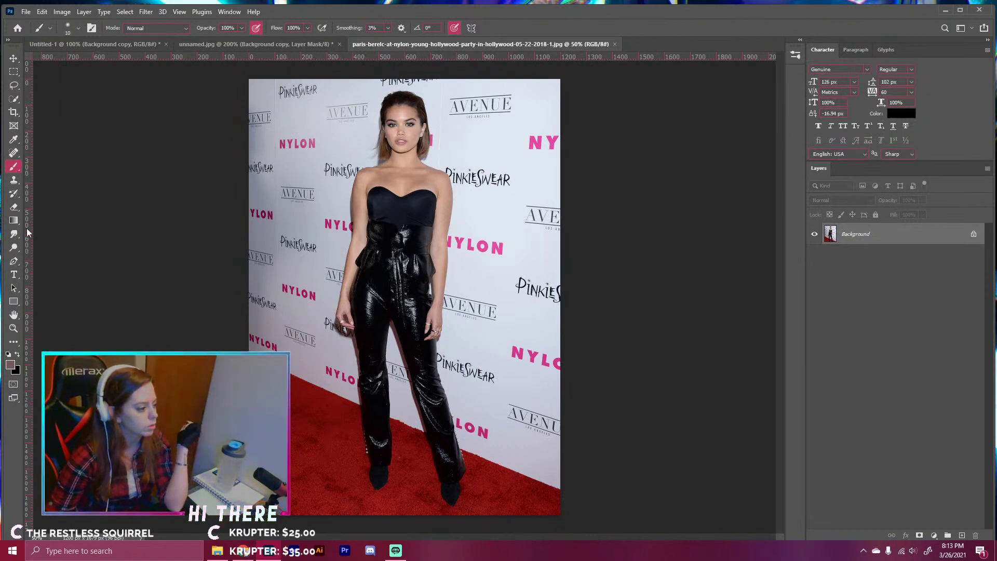
left_click(18, 100)
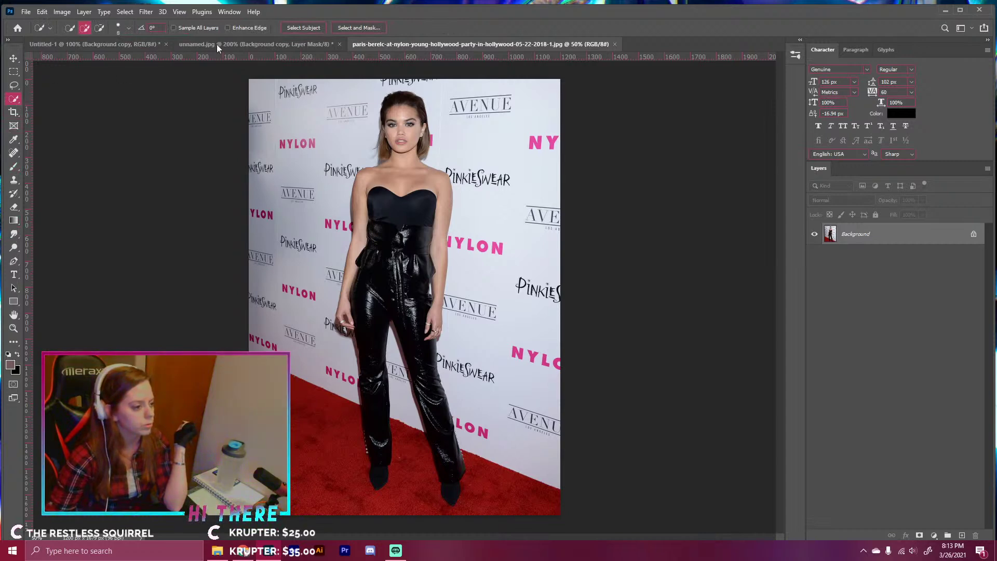
left_click(293, 28)
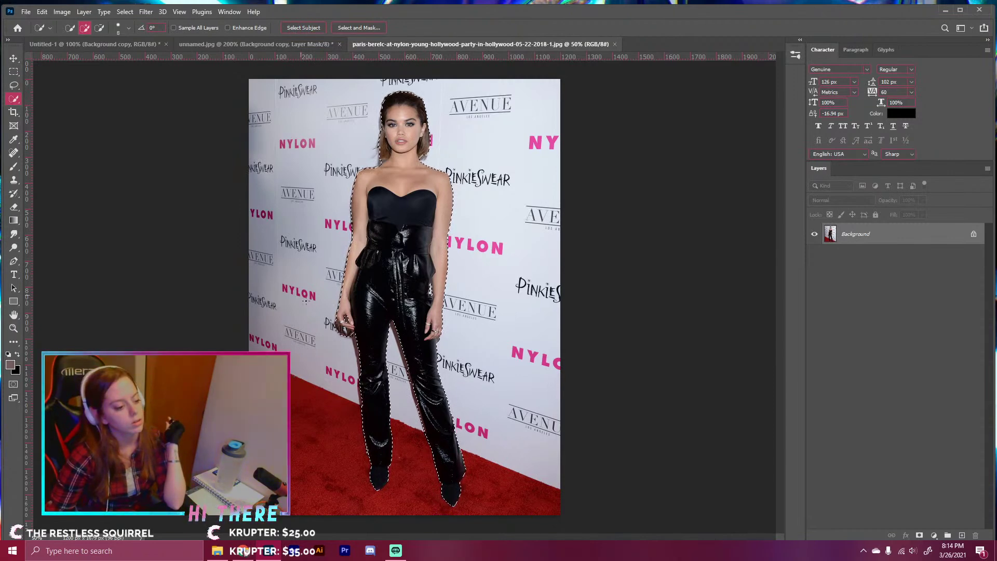
- Refine the selection in Select and Mask with Smooth 2 and Radius 2 px, and output it as a new layer with layer mask
left_click(358, 27)
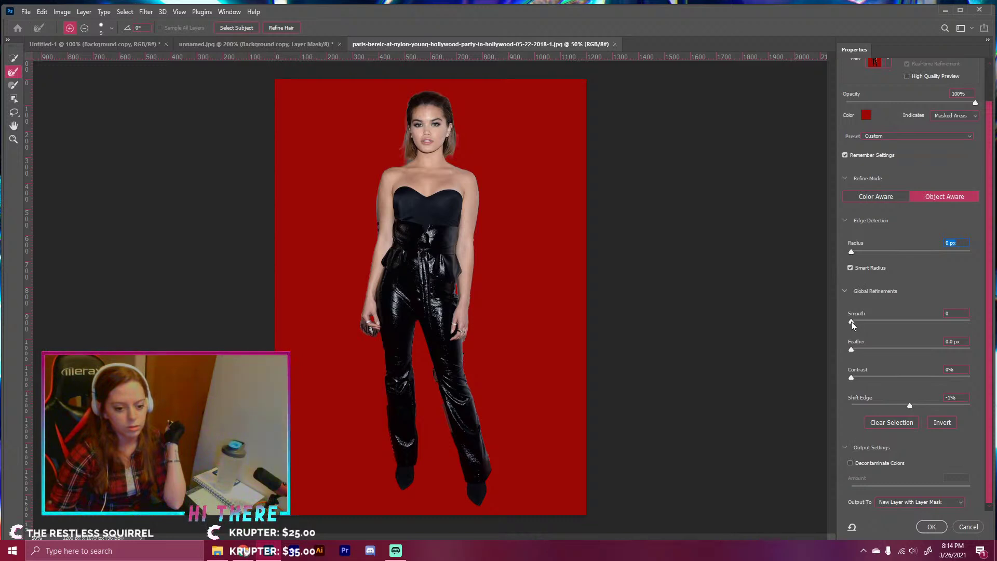
left_click_drag(854, 321, 852, 320)
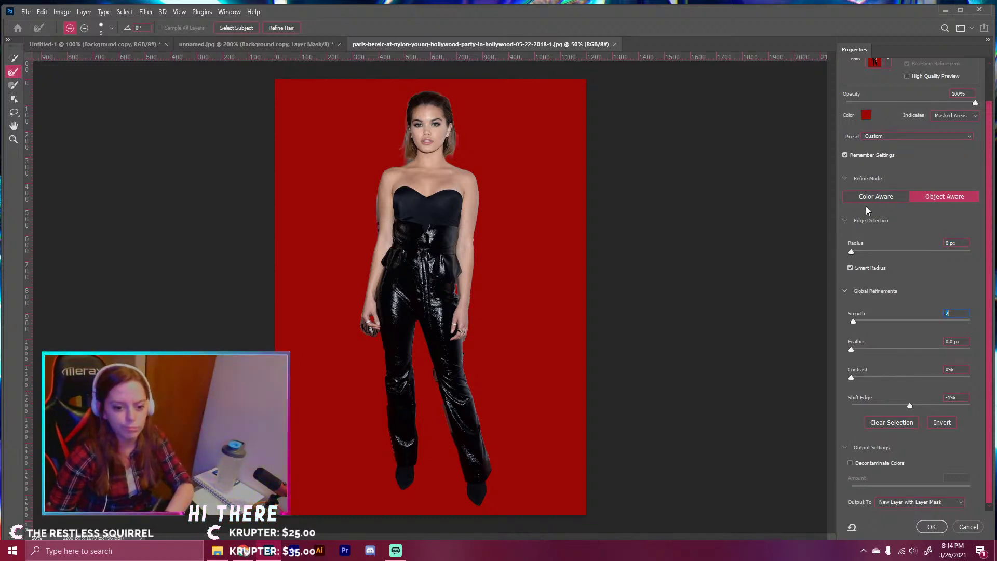
left_click_drag(854, 251, 861, 251)
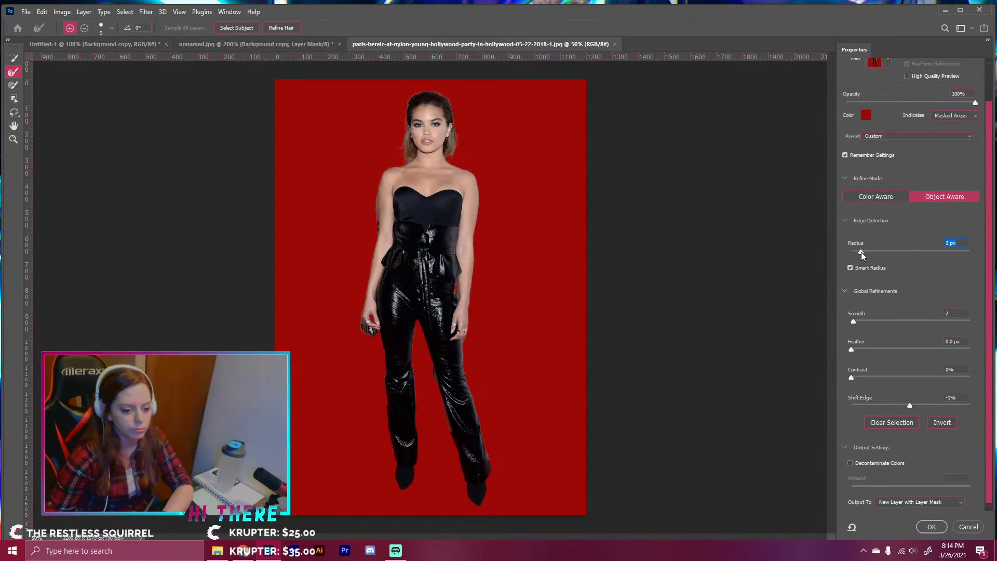
left_click(850, 463)
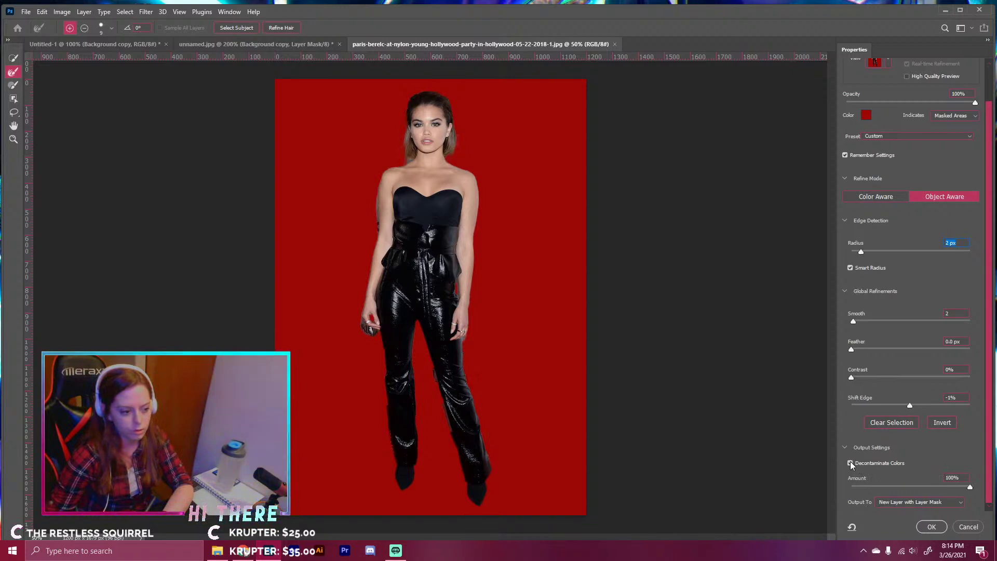
left_click(850, 462)
left_click(931, 527)
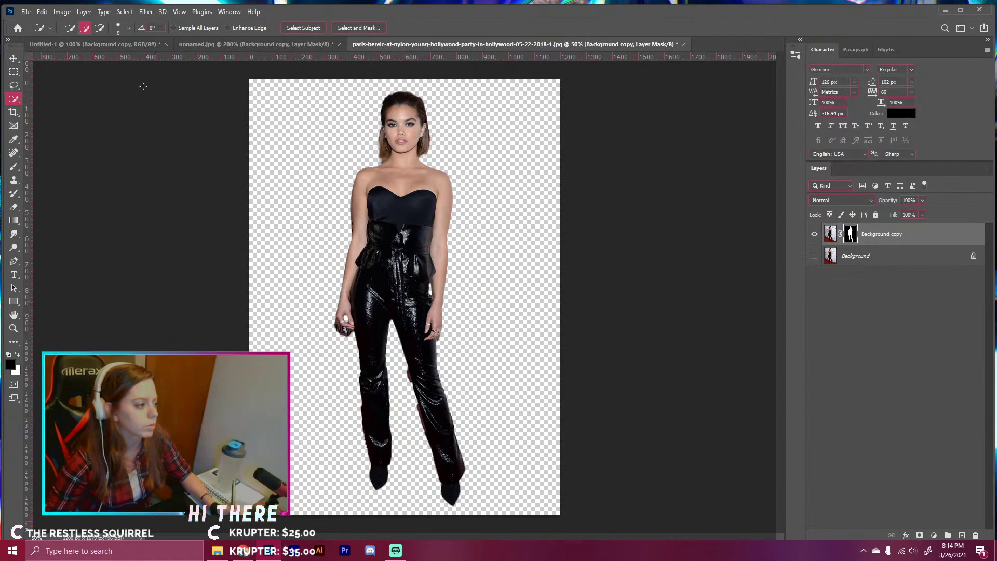
- Move the new cut-out into the Untitled-1 document, scale it down to fit the canvas and position it near the centre
left_click(14, 58)
left_click_drag(390, 202, 347, 195)
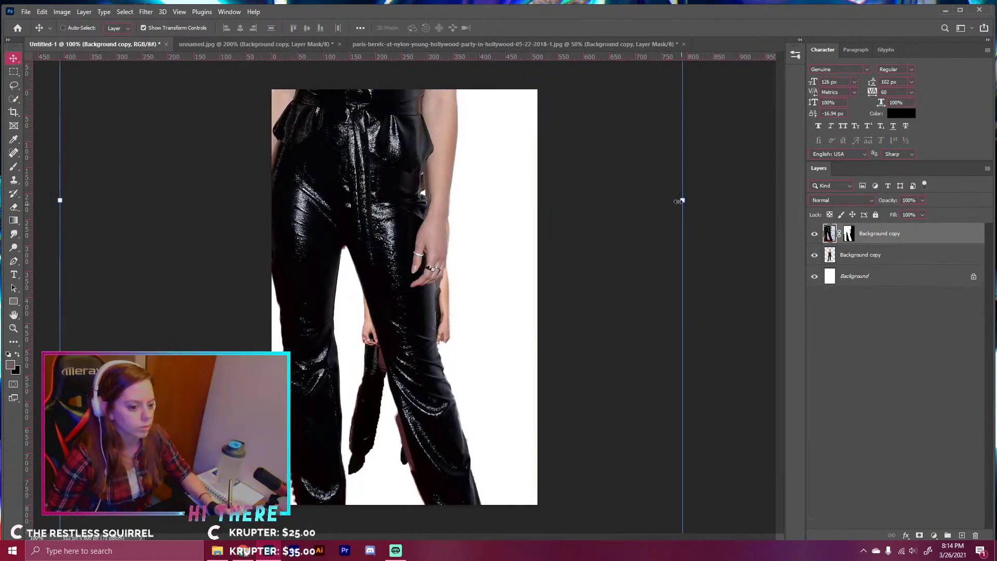
left_click_drag(683, 201, 334, 202)
left_click_drag(266, 209, 488, 293)
left_click_drag(476, 283, 454, 315)
left_click(517, 28)
- Delete the old figure layer and make the new figure's layer mask active
left_click(919, 255)
key("Delete")
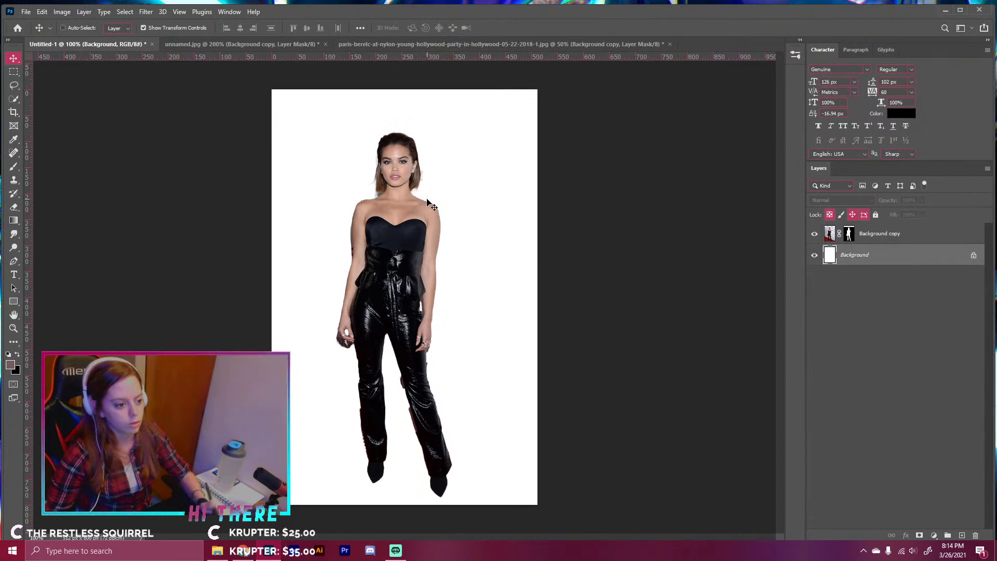
left_click(847, 234)
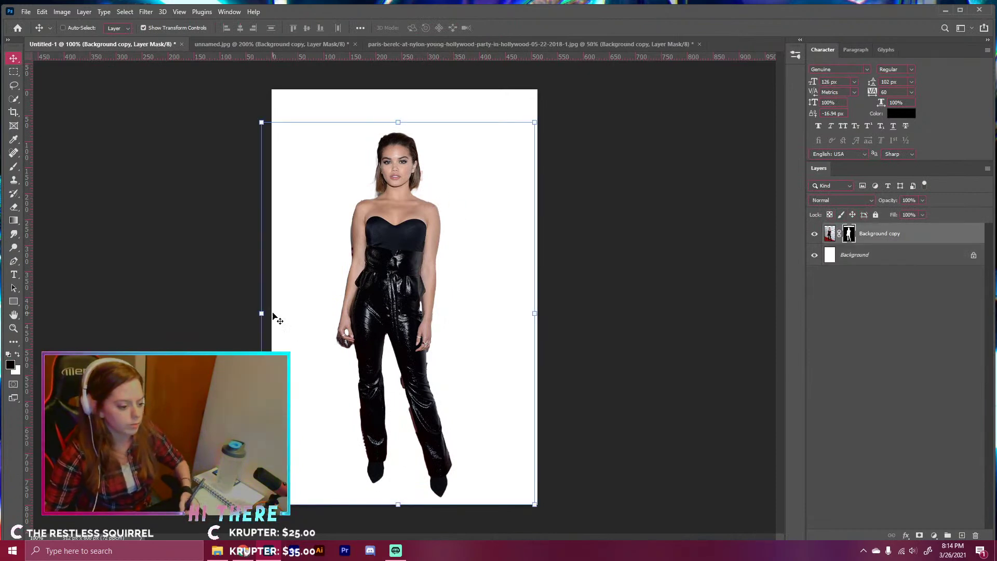
- Paint black on the mask with a small brush to clean the edges beside the hair and along the outer arm
key("ctrl+plus")
left_click(14, 168)
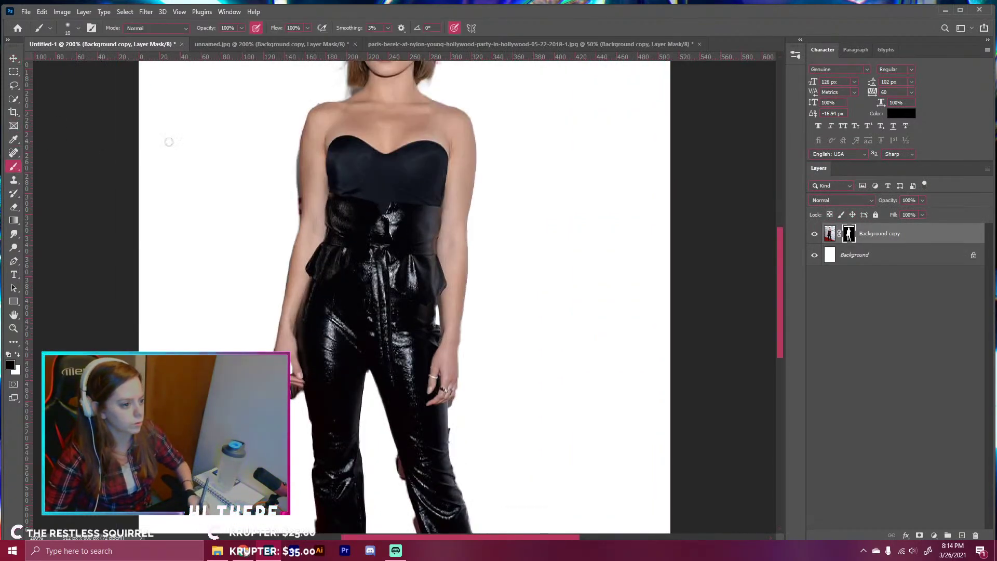
key("ctrl+plus")
mouse_move(553, 202)
left_mouse_down()
mouse_move(576, 355)
mouse_move(605, 439)
left_mouse_up()
key("bracketleft")
left_click_drag(540, 193, 535, 220)
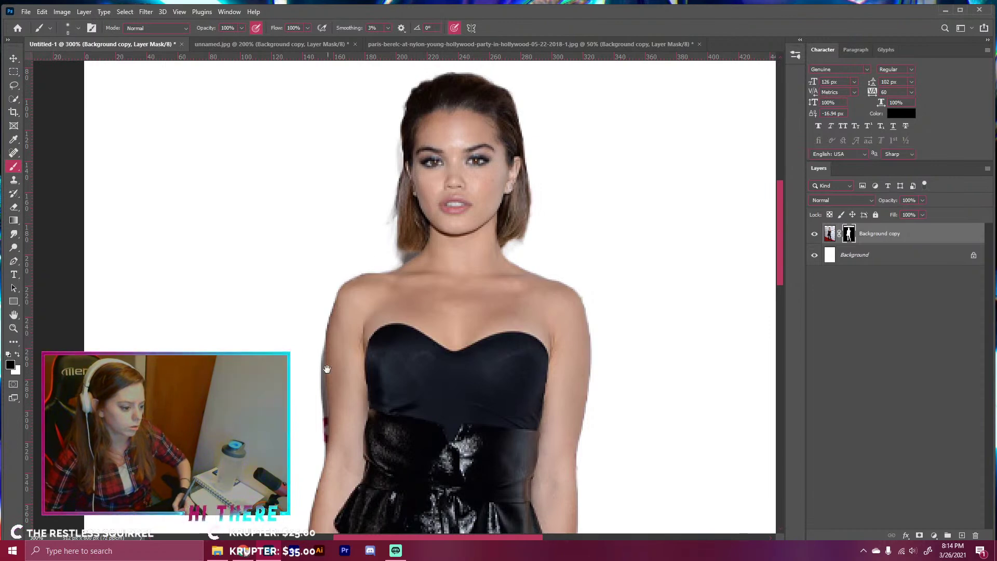
left_click_drag(319, 360, 321, 448)
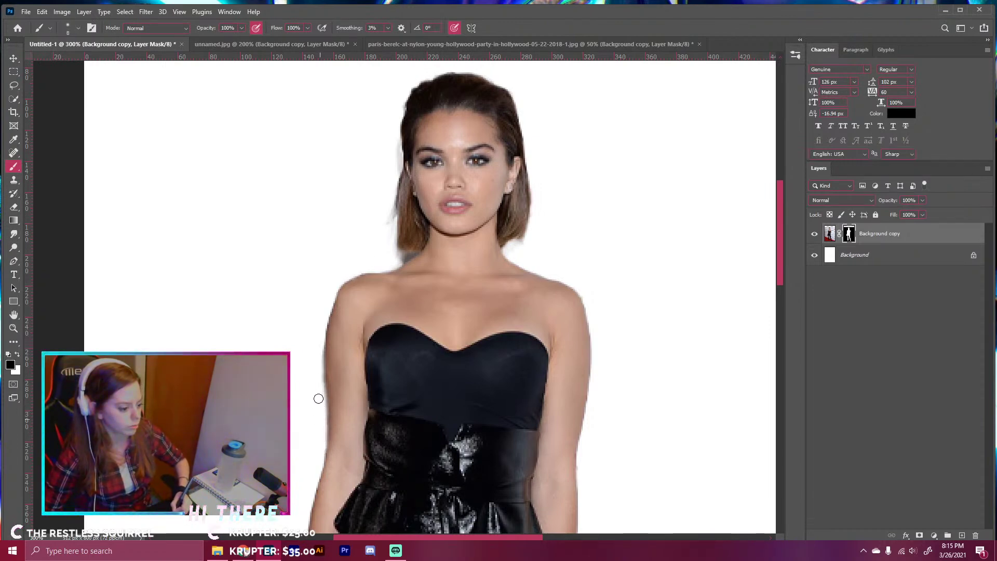
- Mask out the leftover background fringe along the thigh and the inner and outer edges of both trouser legs
left_click_drag(517, 437, 394, 151)
left_click_drag(470, 414, 510, 265)
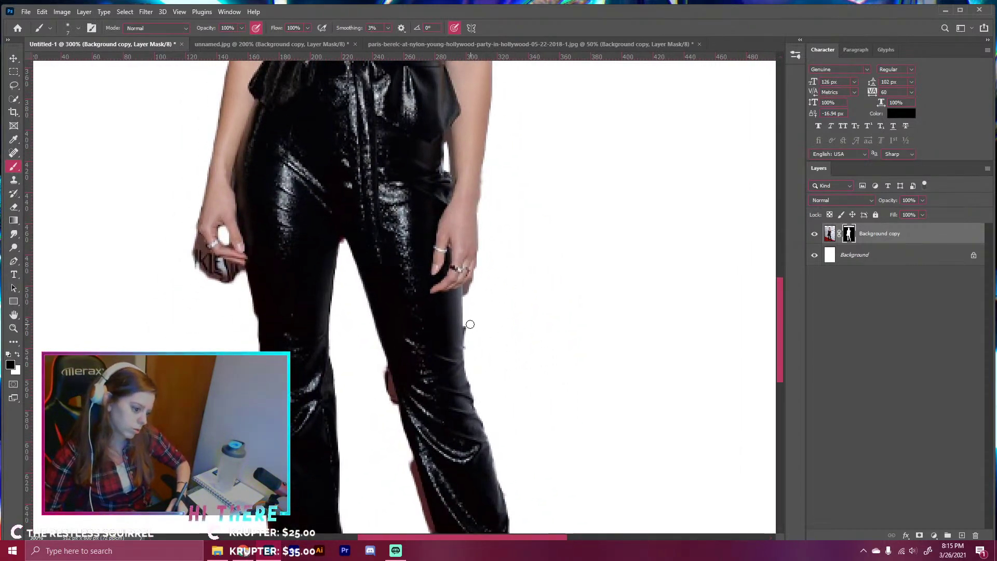
left_click_drag(469, 322, 468, 329)
mouse_move(381, 380)
left_mouse_down()
mouse_move(389, 374)
mouse_move(396, 427)
mouse_move(404, 275)
left_mouse_up()
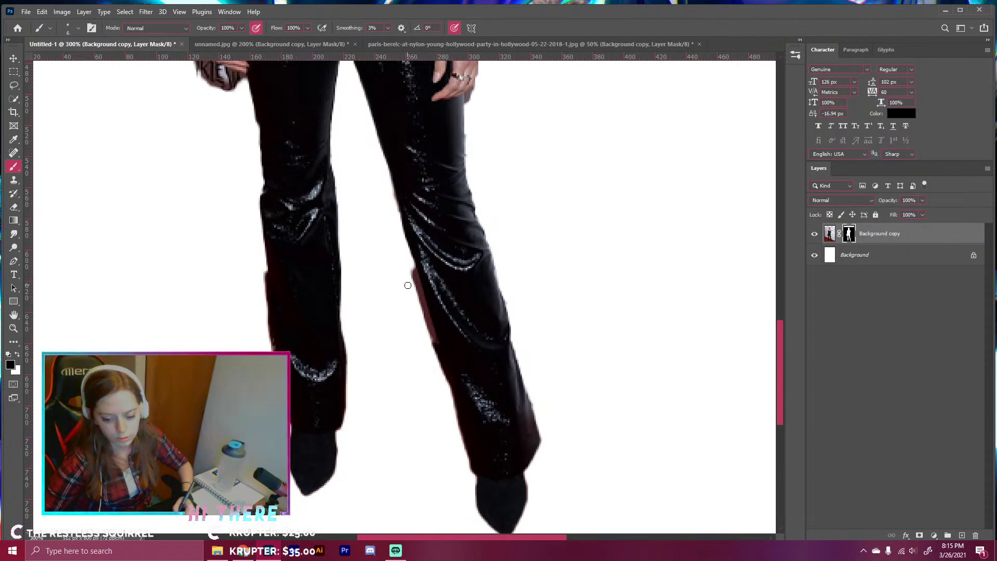
left_click_drag(411, 266, 434, 354)
left_click_drag(421, 303, 444, 385)
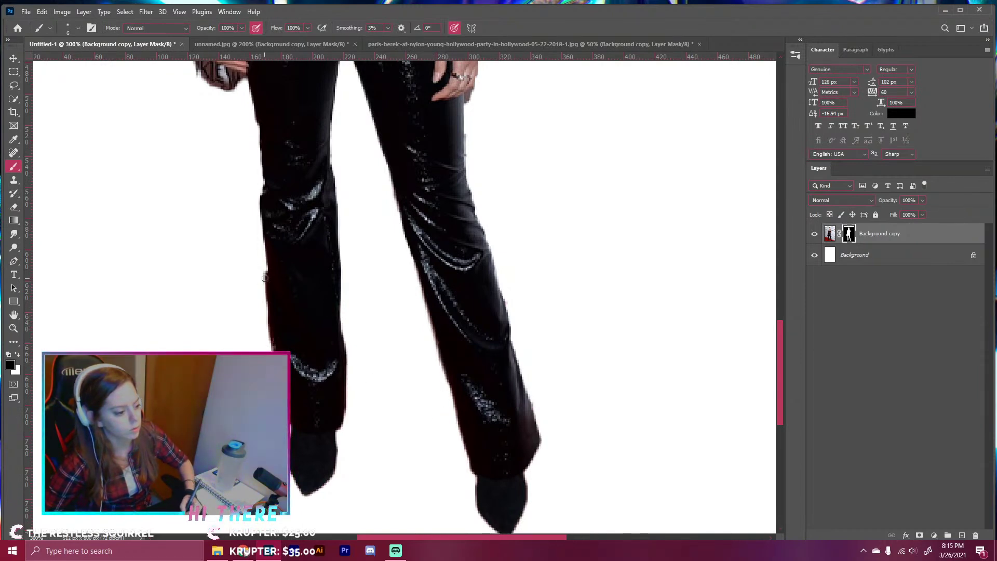
left_click_drag(265, 270, 266, 341)
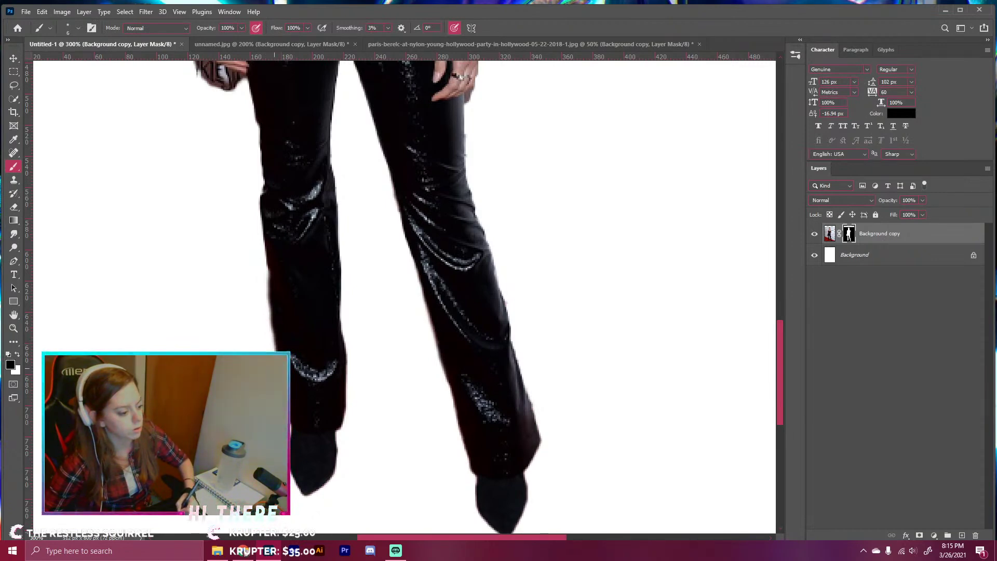
- Mask out the leftover backdrop lettering around and below the woman's right hand, adjusting the brush size to fit
left_click_drag(240, 194, 283, 330)
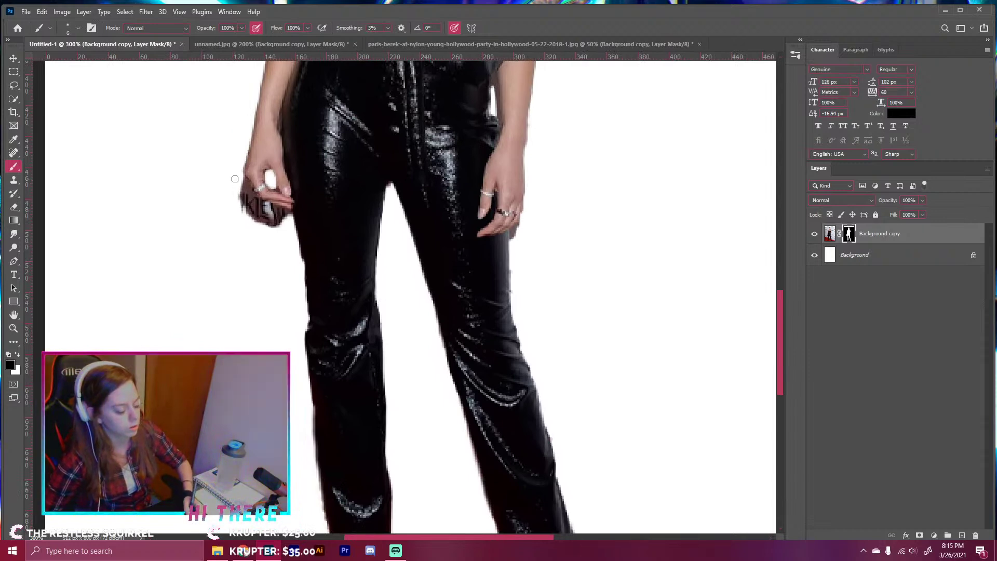
key("bracketright")
key("bracketright")
key("bracketright")
key("bracketright")
key("bracketright")
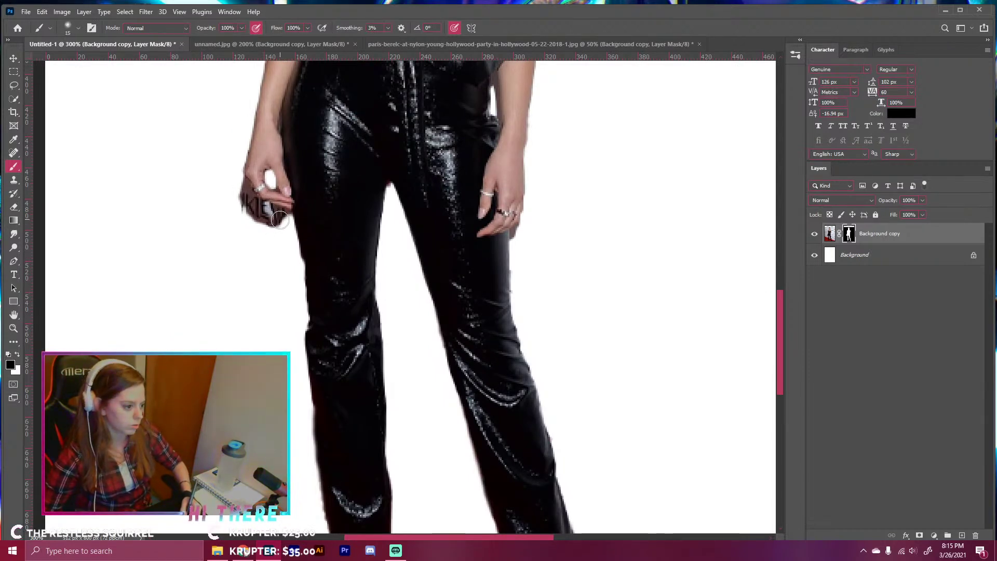
key("bracketleft")
key("bracketleft")
key("bracketleft")
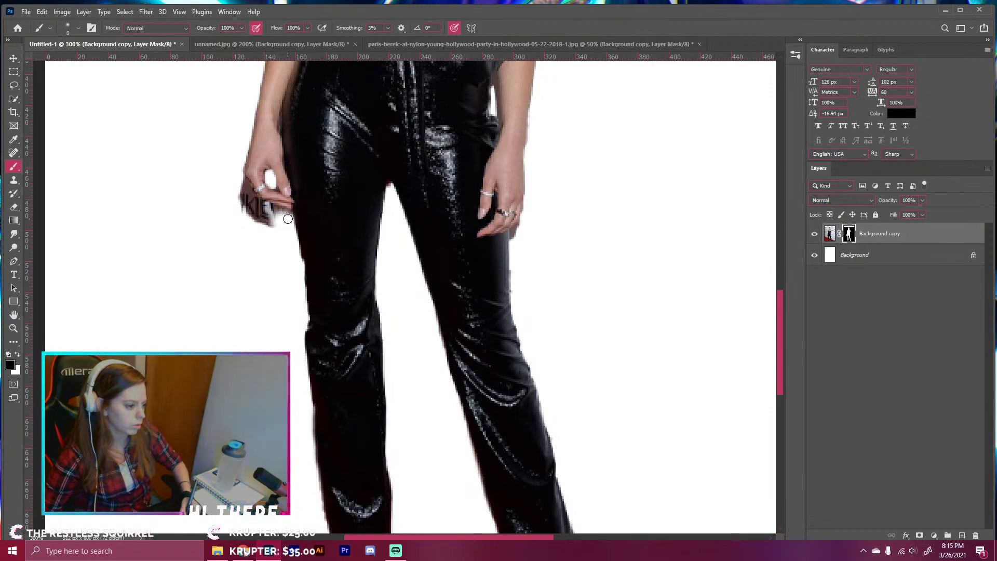
key("bracketleft")
key("bracketleft")
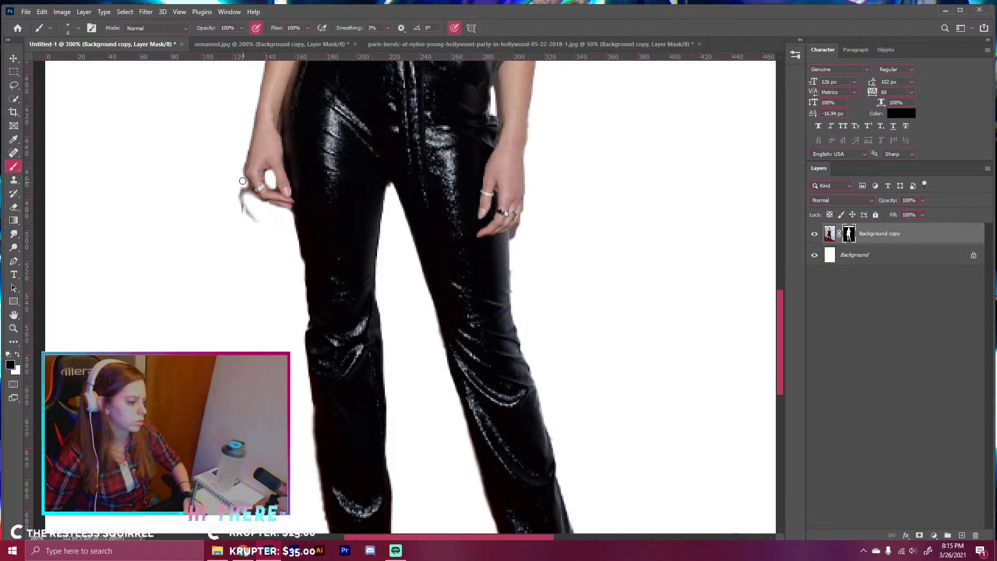
key("]")
left_click_drag(240, 195, 254, 222)
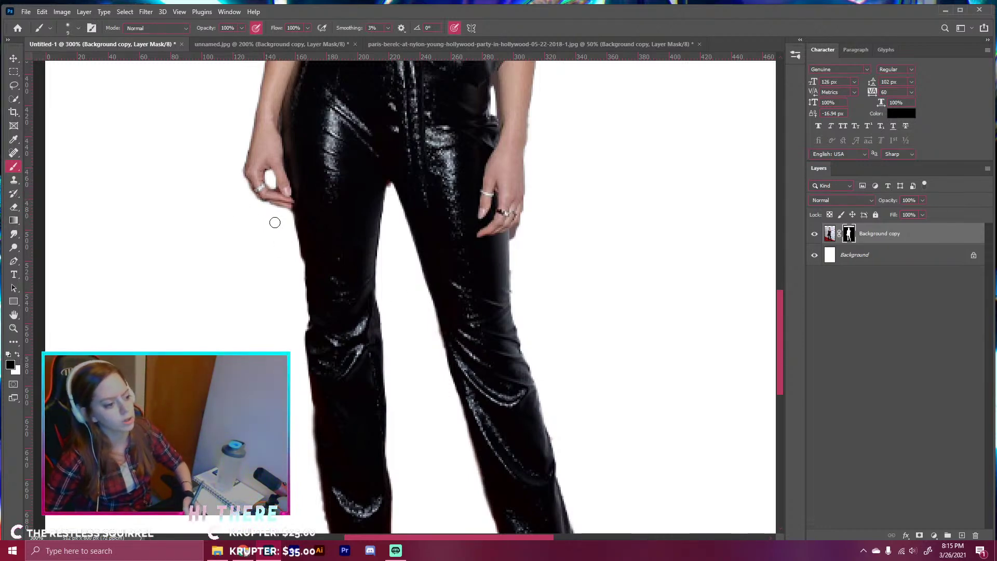
- Mask out the leftover fringe along the outer edge of the woman's right upper arm
left_click_drag(356, 125, 401, 366)
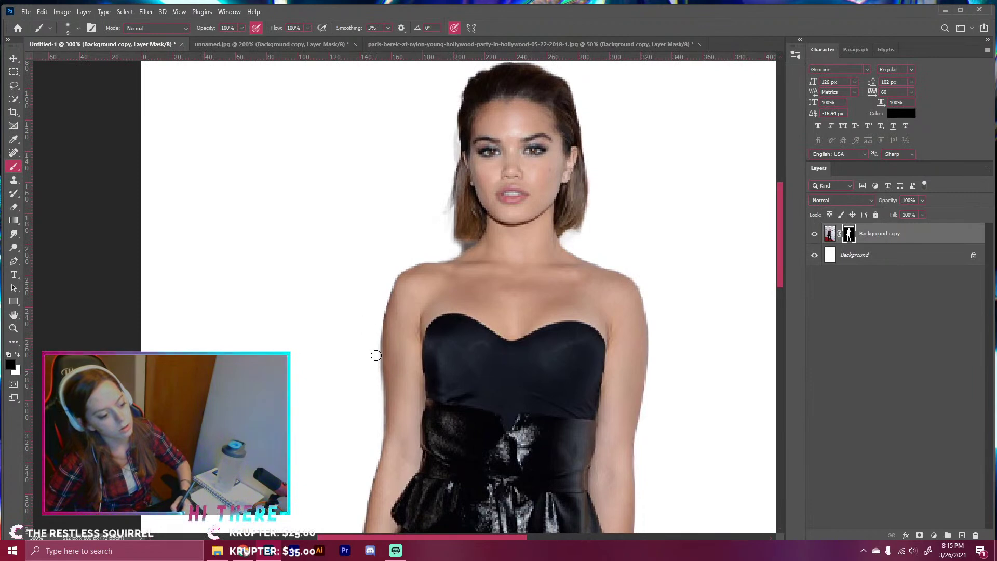
left_click_drag(375, 343, 377, 388)
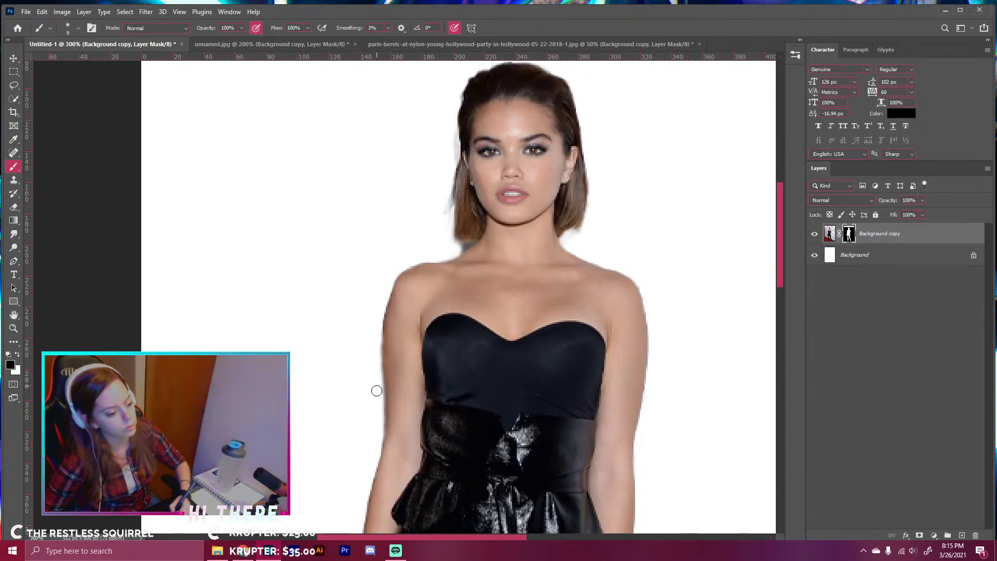
key("ctrl+1")
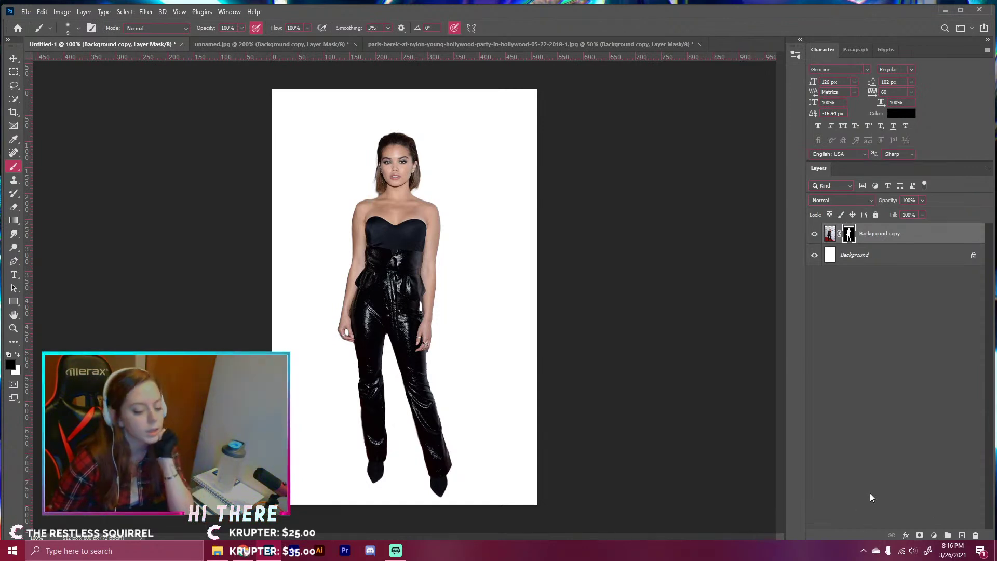
- Switch to File Explorer and place the empty locker-lined hallway photo from the school photo pack into the cover document
left_click(934, 535)
left_click(804, 392)
left_click(217, 550)
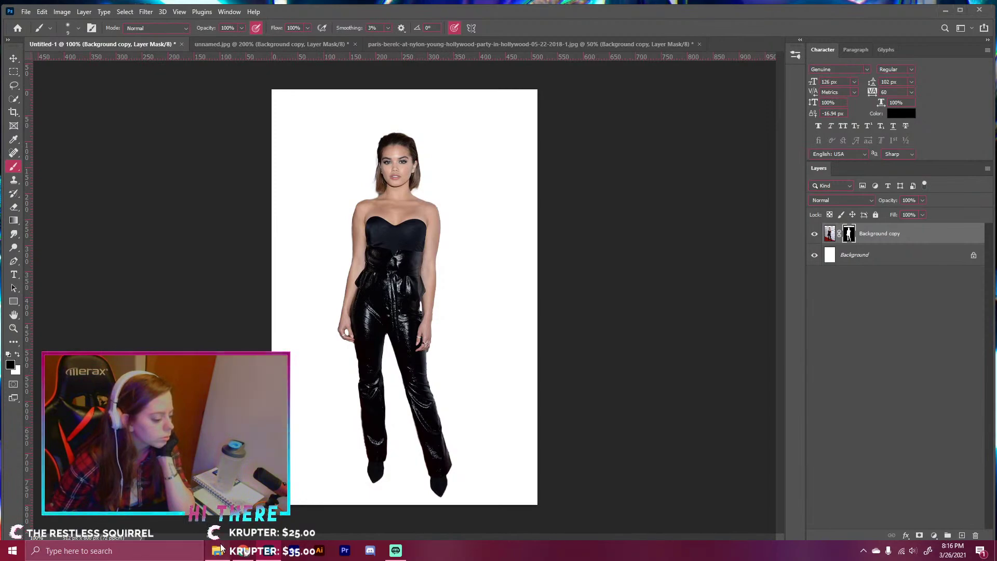
scroll(343, 290, "down", 5)
scroll(342, 289, "up", 5)
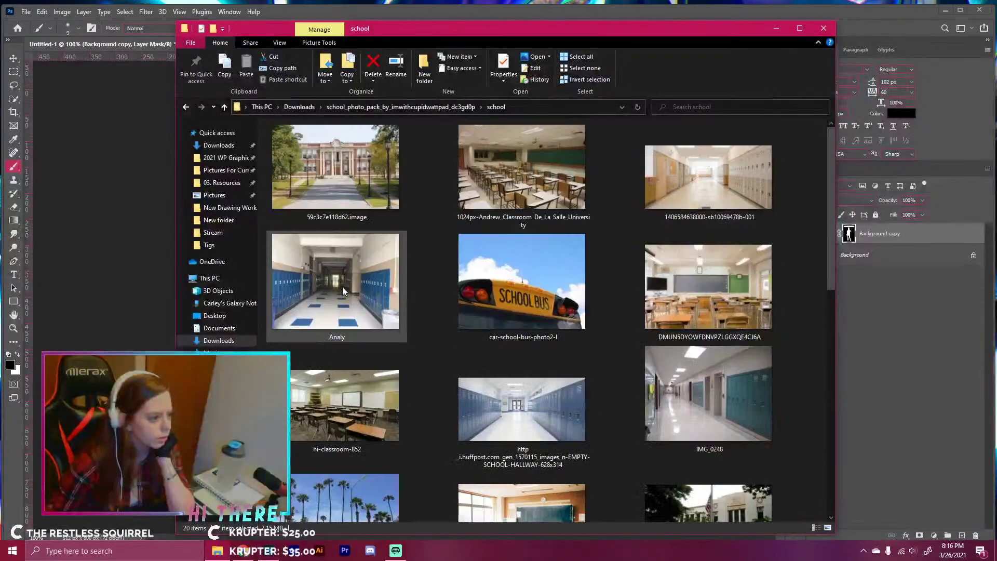
scroll(341, 286, "down", 5)
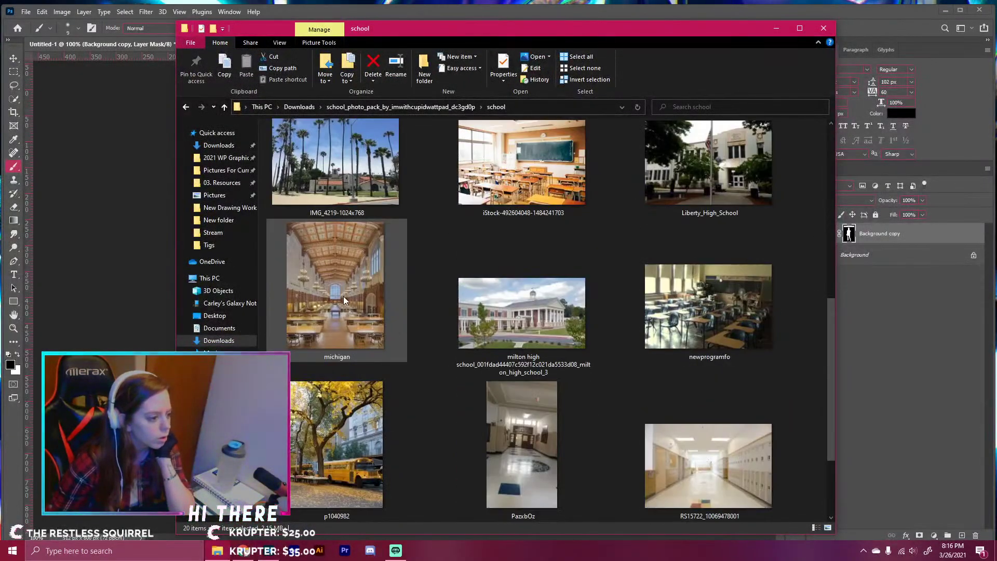
scroll(352, 294, "down", 3)
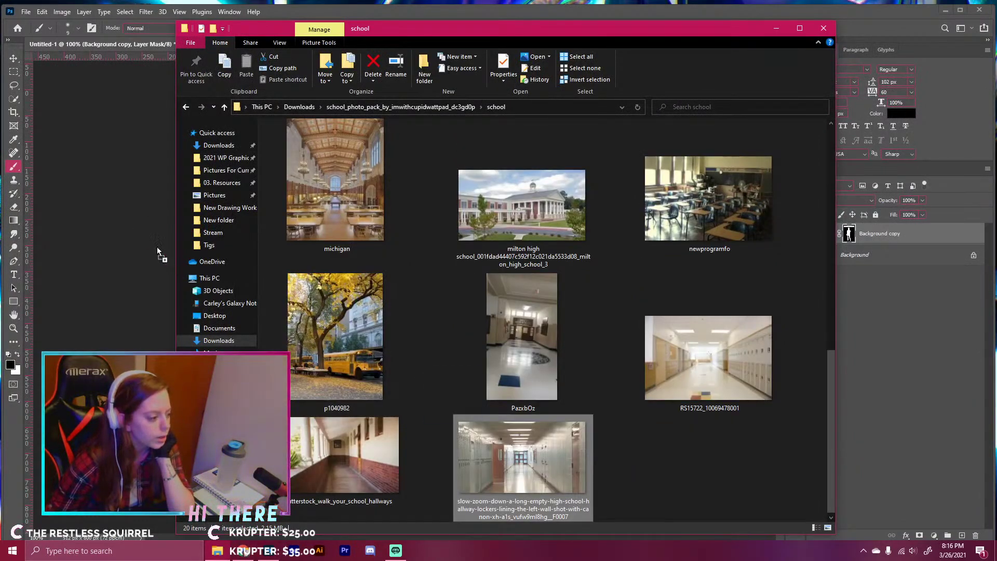
left_click(132, 230)
- Position the hallway photo over the upper part of the canvas and move its layer beneath the woman
left_click_drag(406, 218, 404, 79)
left_click_drag(431, 152, 448, 153)
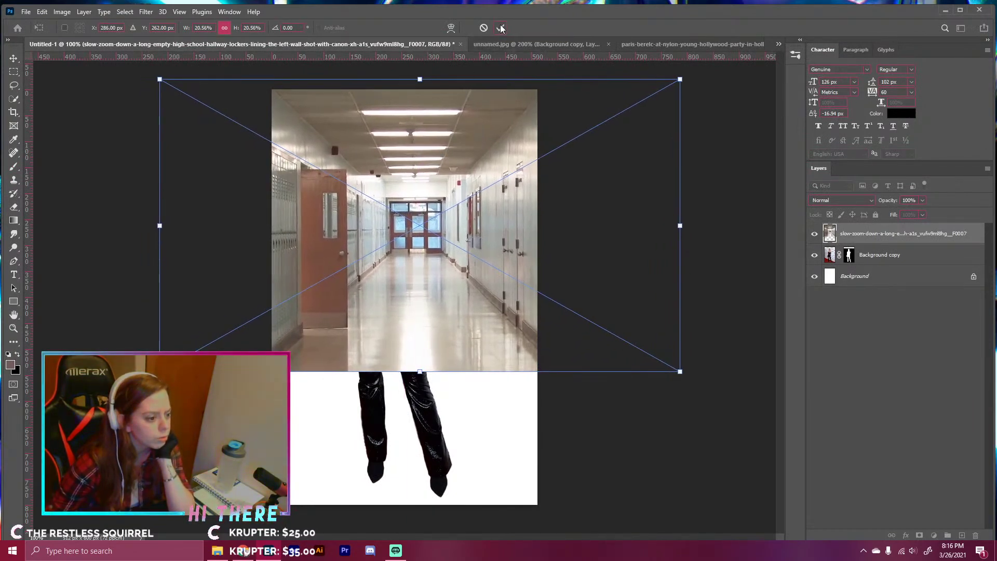
left_click(501, 28)
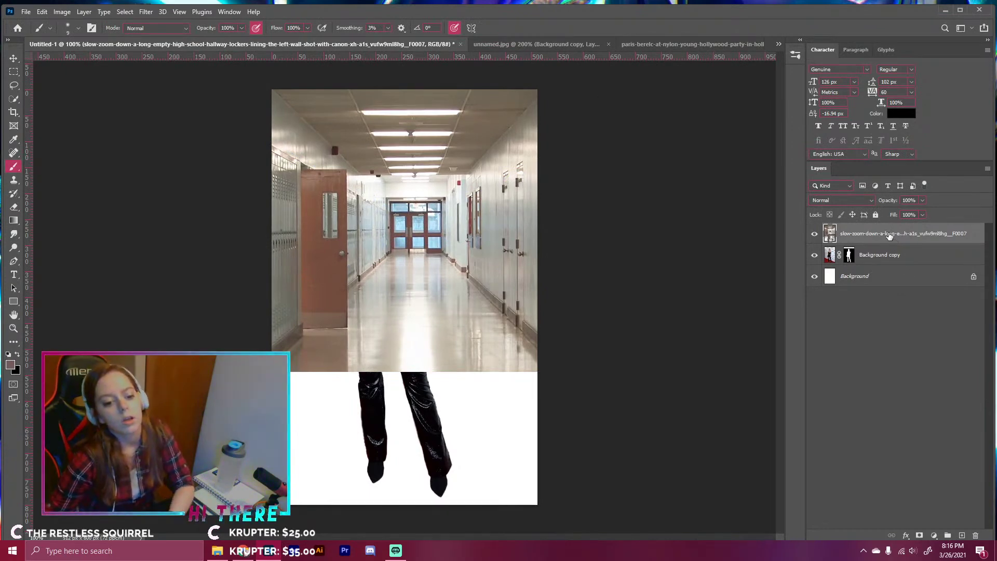
left_click_drag(888, 236, 897, 265)
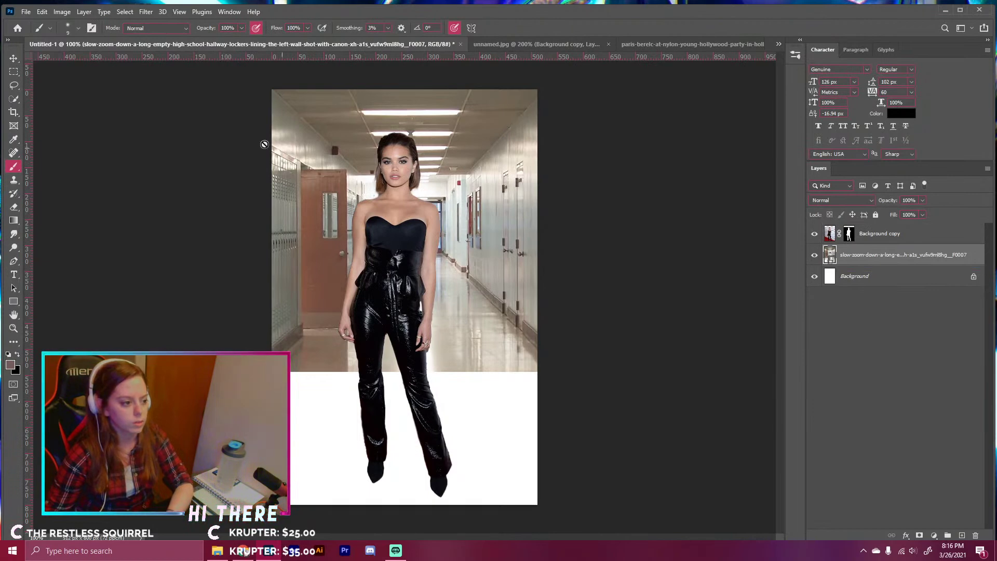
- Rotate the hallway photo about 0.56° and duplicate its layer
left_click(13, 58)
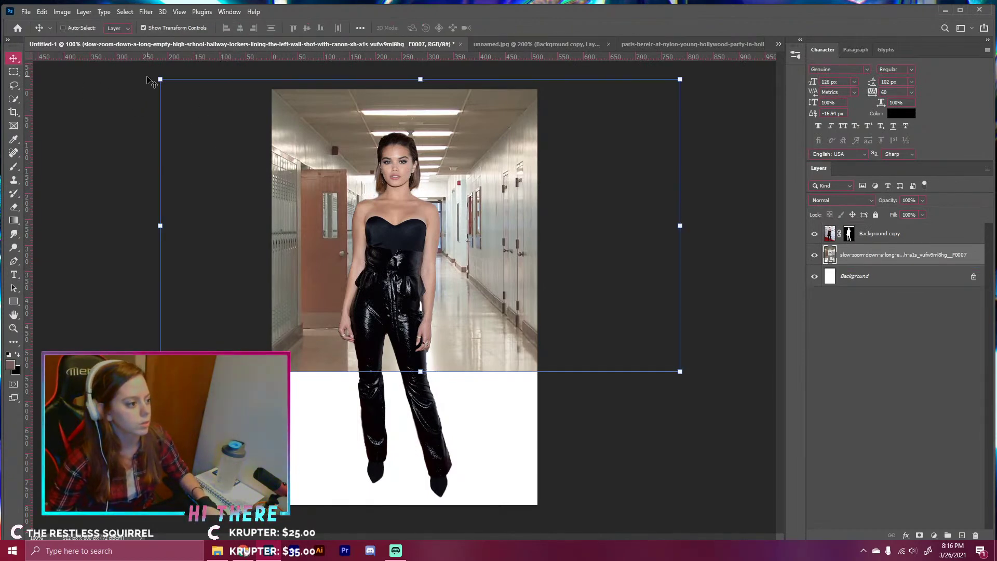
left_click_drag(149, 76, 151, 73)
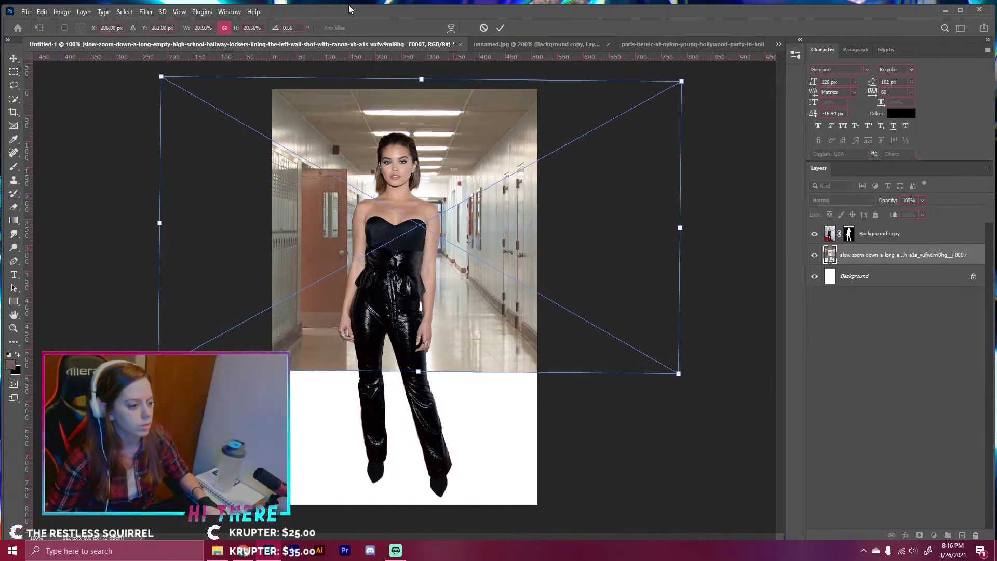
left_click(500, 28)
key("ctrl+j")
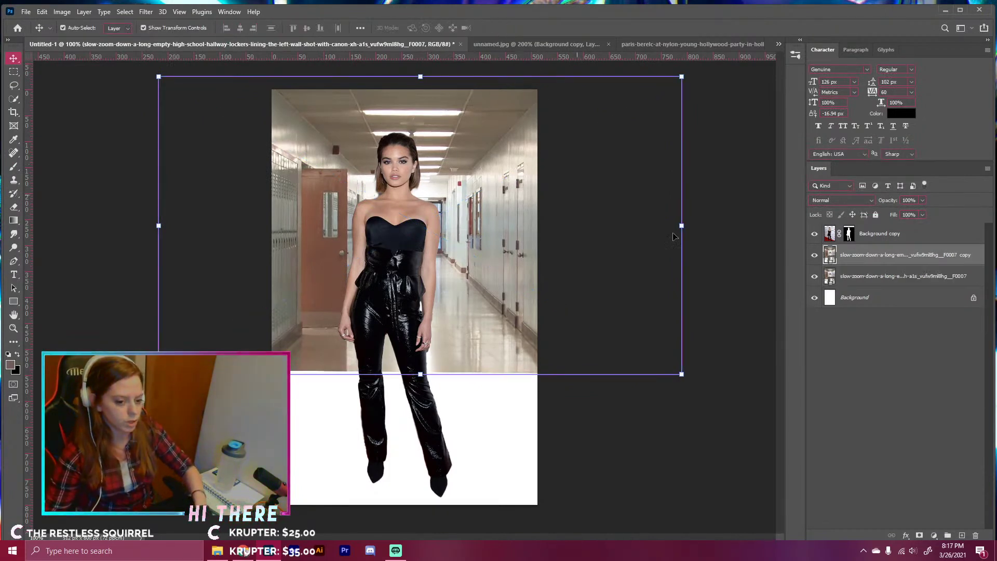
- Distort the lower hallway layer by pulling its corners outward so its floor fills the canvas down to the bottom edge
left_click_drag(681, 378, 743, 426)
left_click_drag(158, 369, 13, 541)
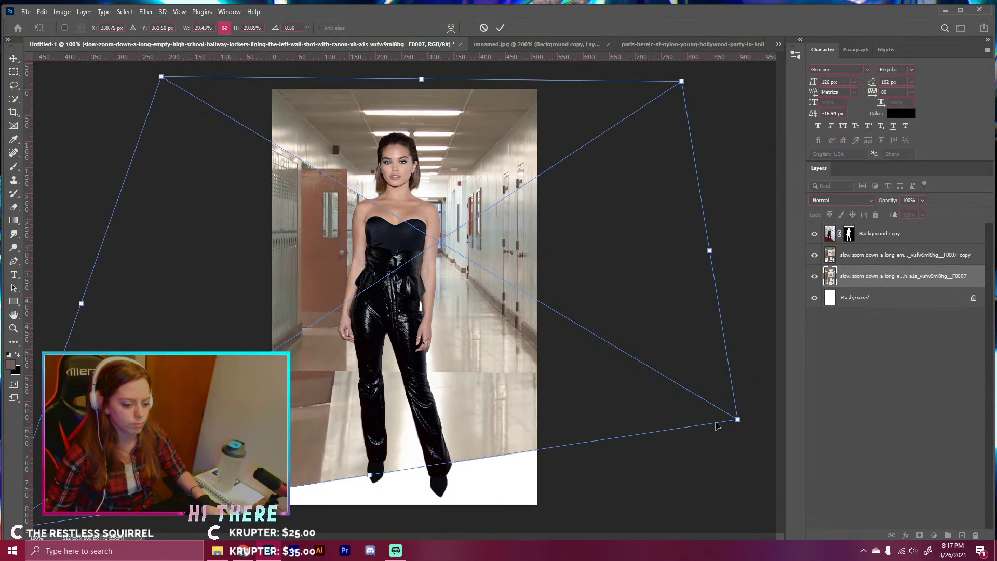
left_click_drag(738, 421, 781, 508)
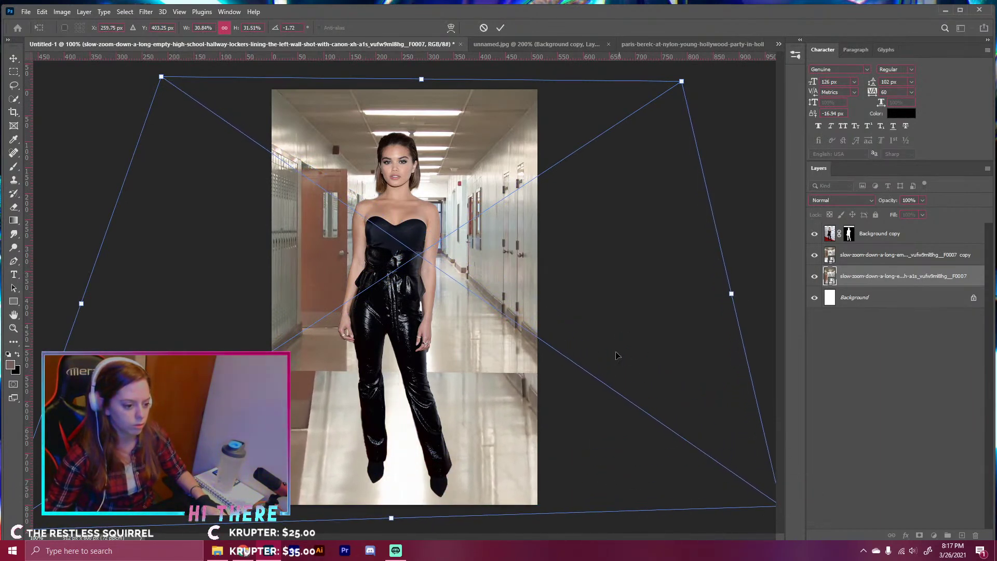
key("ctrl+minus")
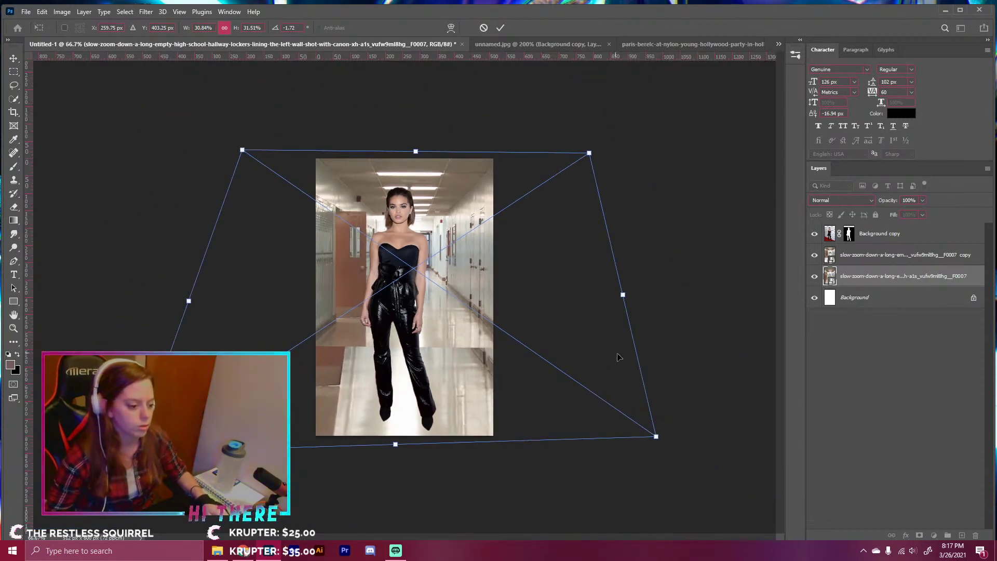
left_click_drag(590, 156, 595, 105)
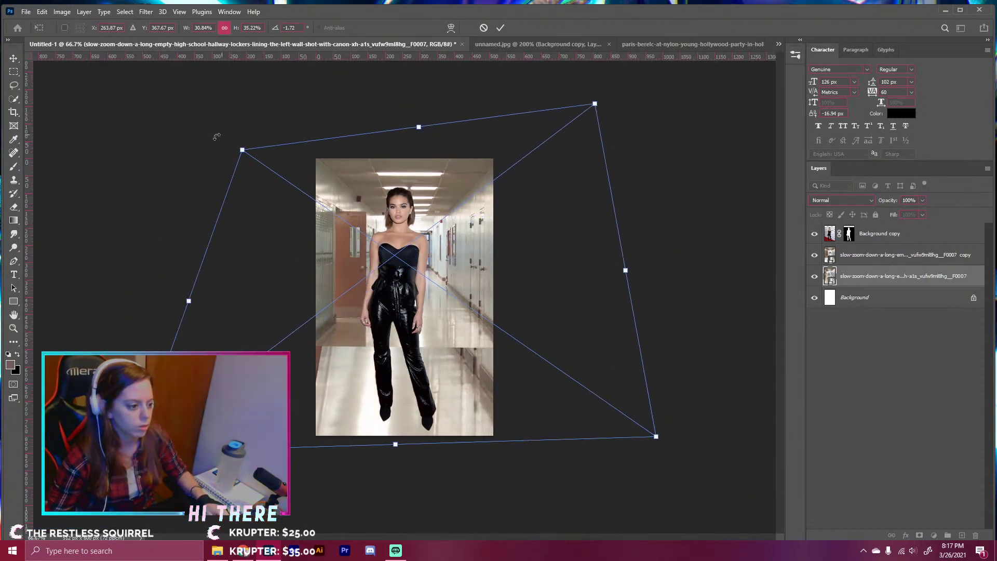
left_click_drag(243, 151, 240, 93)
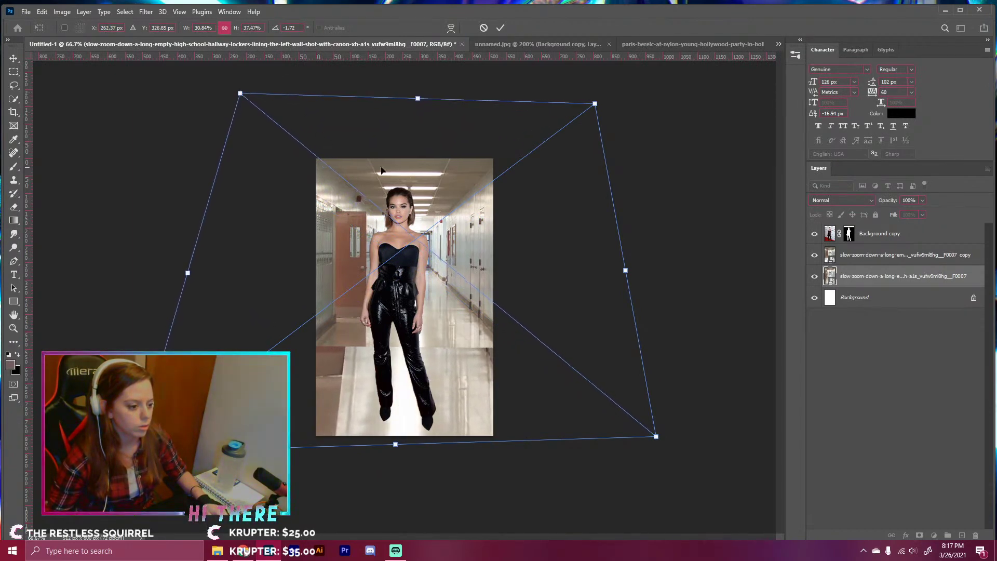
mouse_move(490, 175)
left_mouse_down()
mouse_move(491, 167)
mouse_move(489, 176)
left_mouse_up()
- Warp the lower hallway layer so its floor and door lines align with the upper copy
left_click(454, 28)
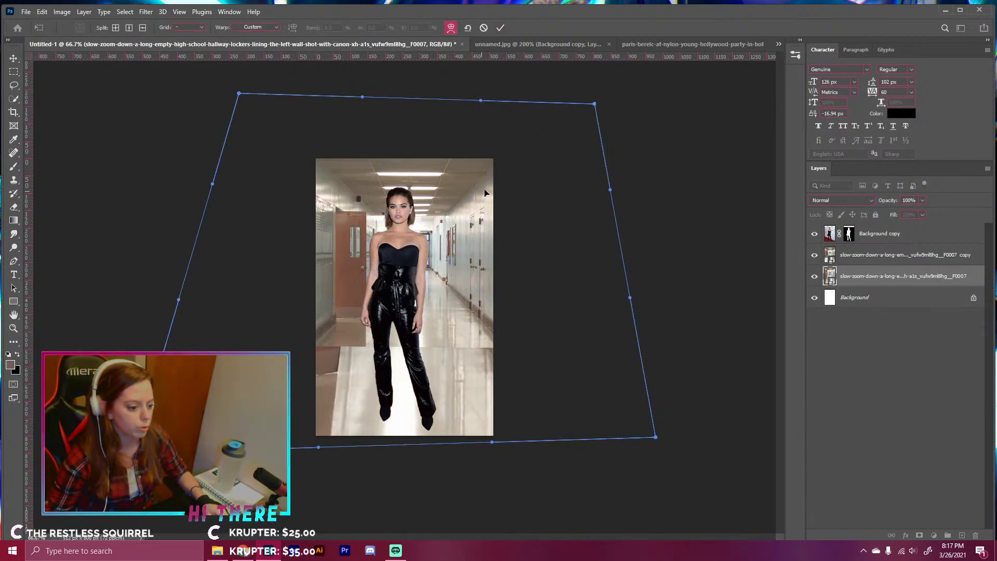
left_click_drag(570, 404, 574, 404)
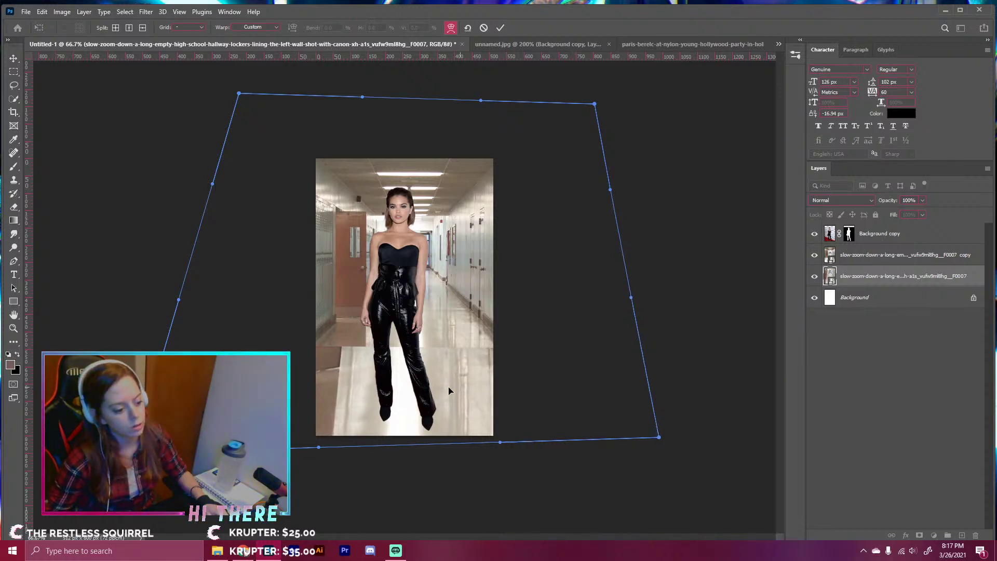
left_click_drag(354, 379, 379, 380)
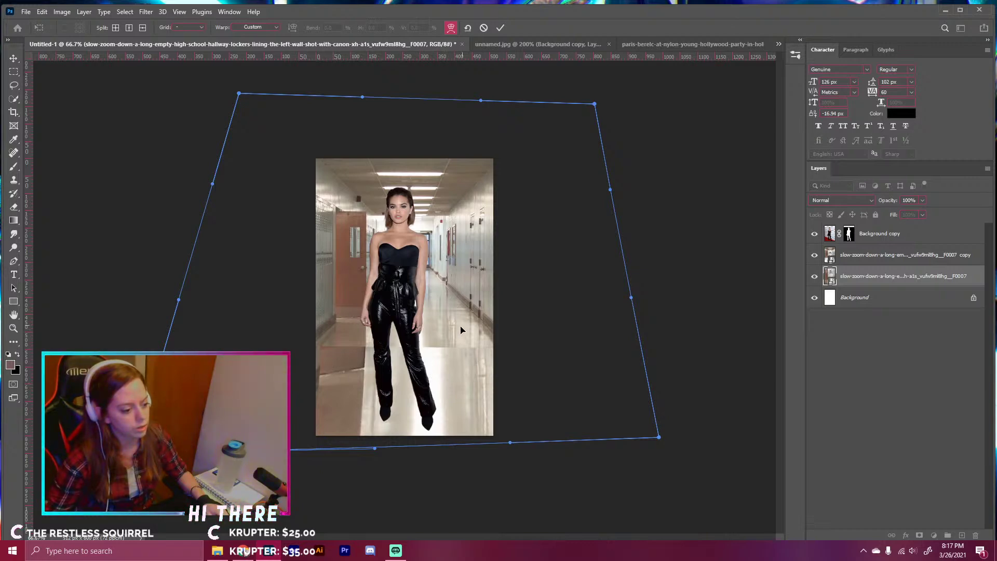
left_click_drag(462, 324, 442, 219)
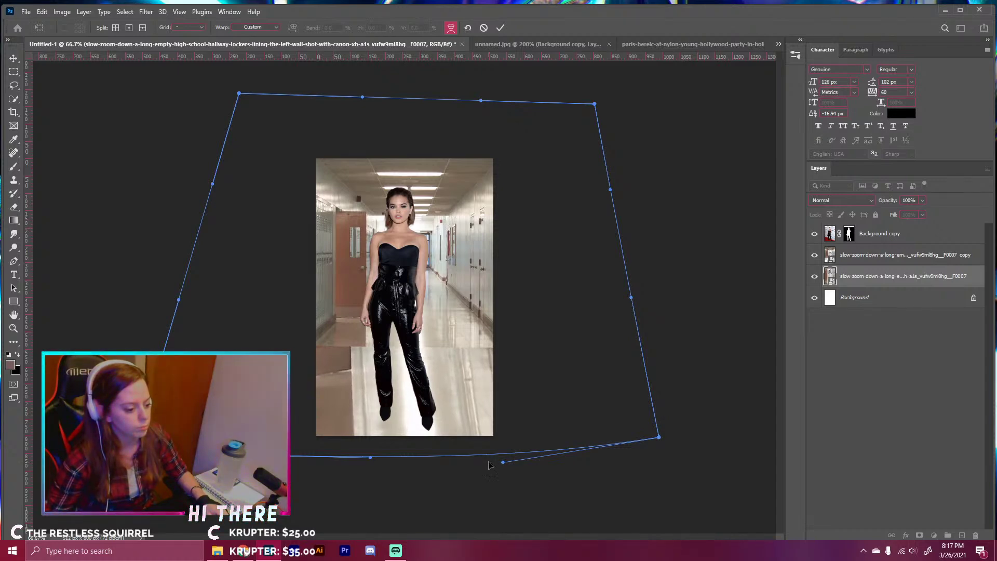
left_click(500, 28)
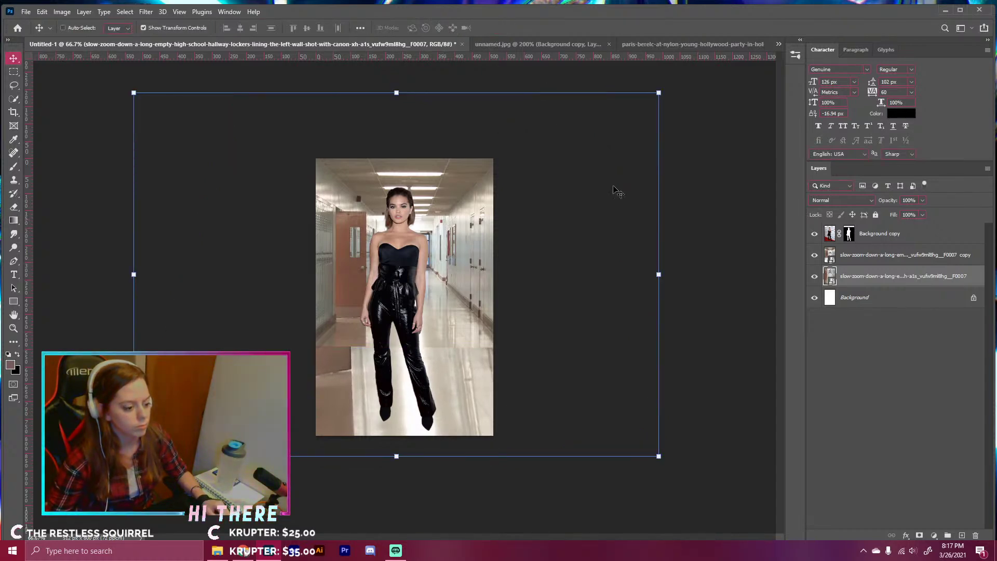
- Add a layer mask to the upper hallway copy and fade its lower edge with a black-to-transparent linear gradient
left_click(858, 264)
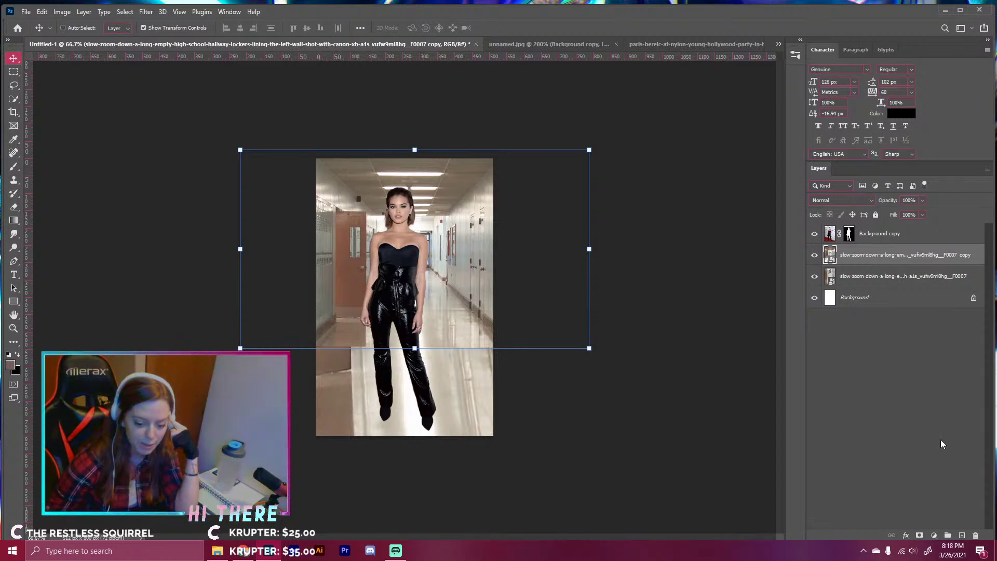
left_click(920, 535)
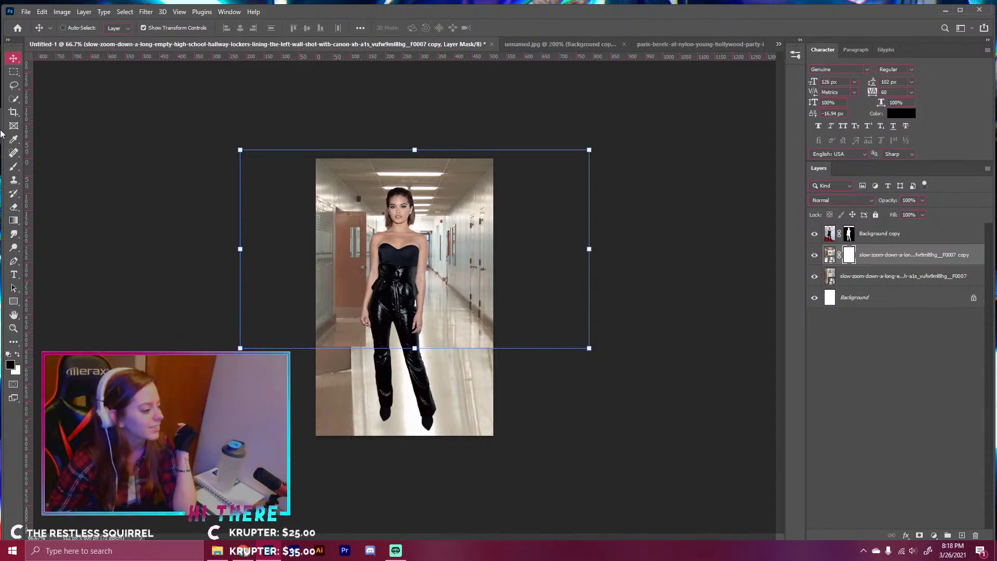
left_click(14, 221)
left_click_drag(414, 288, 414, 289)
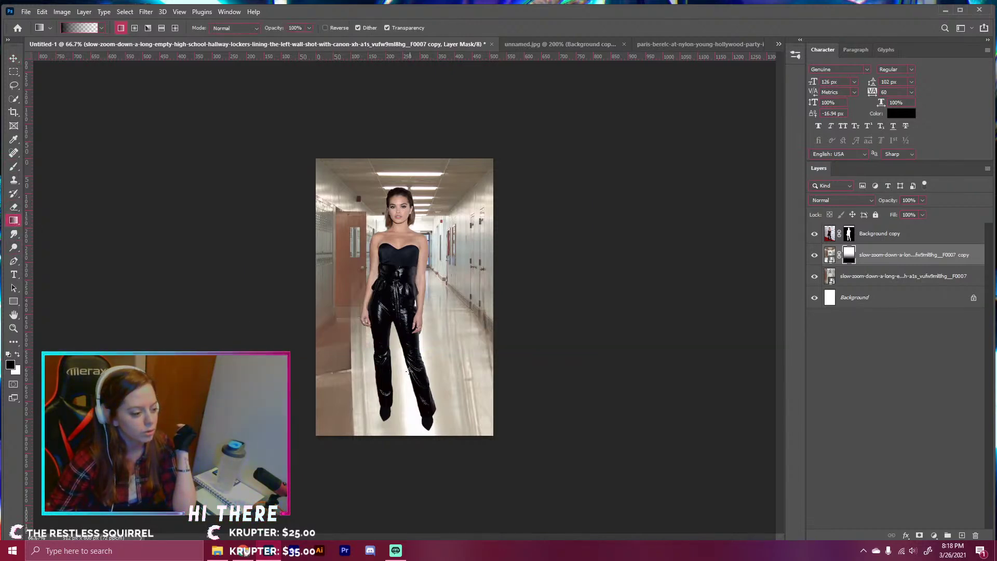
- Paint white on the hallway mask with the brush enlarged to 150 to restore the door and lockers near the seam
left_click(14, 166)
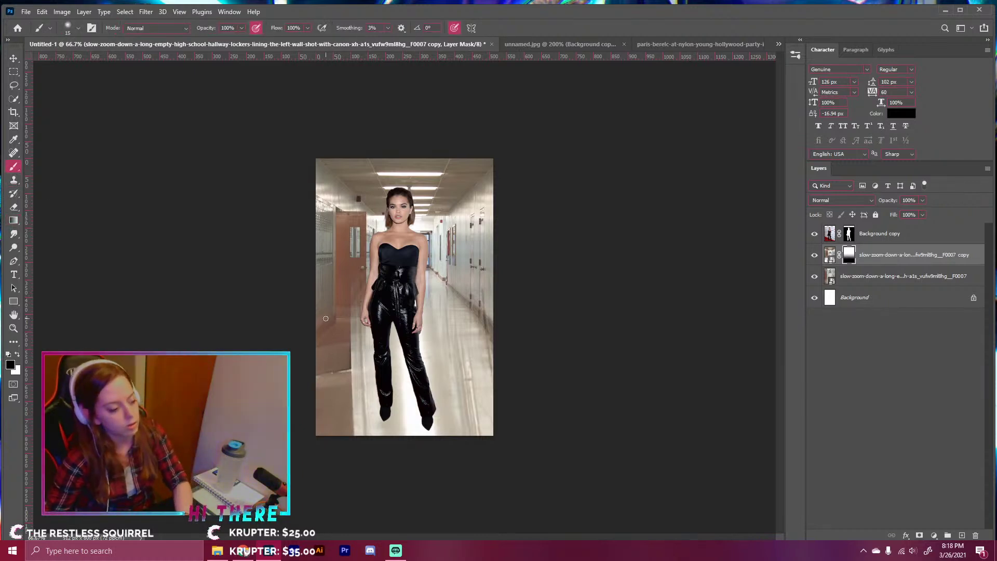
key("x")
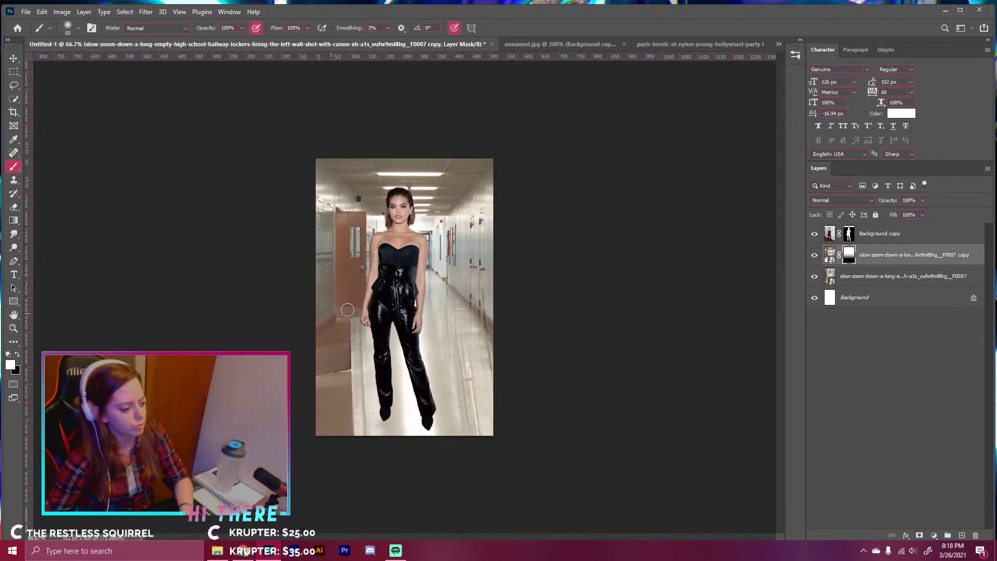
key("bracketright")
key("bracketright")
key("bracketright")
key("bracketright")
key("bracketright")
key("bracketright")
key("bracketright")
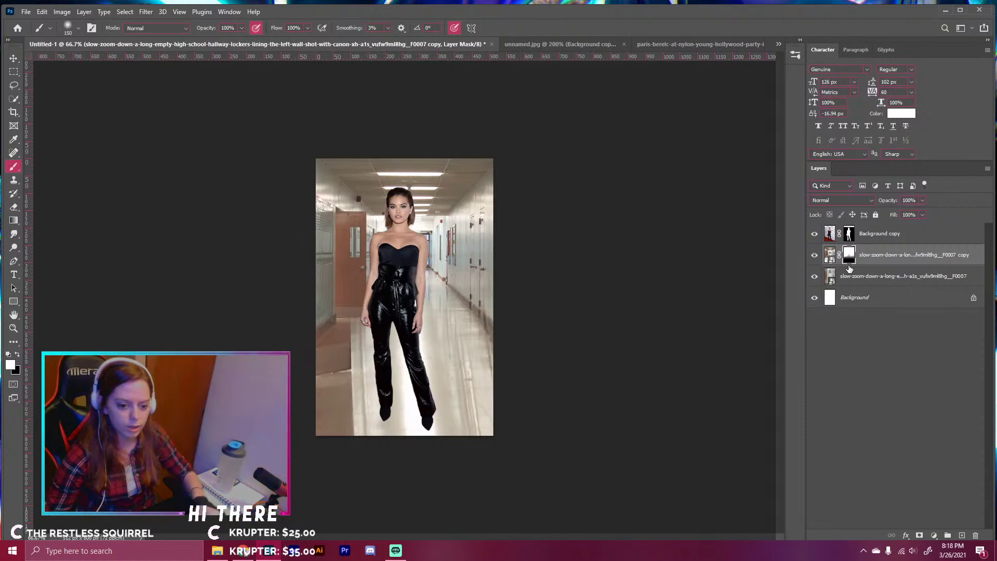
- Merge the two hallway layers into one and duplicate the merged layer
key("ctrl+2")
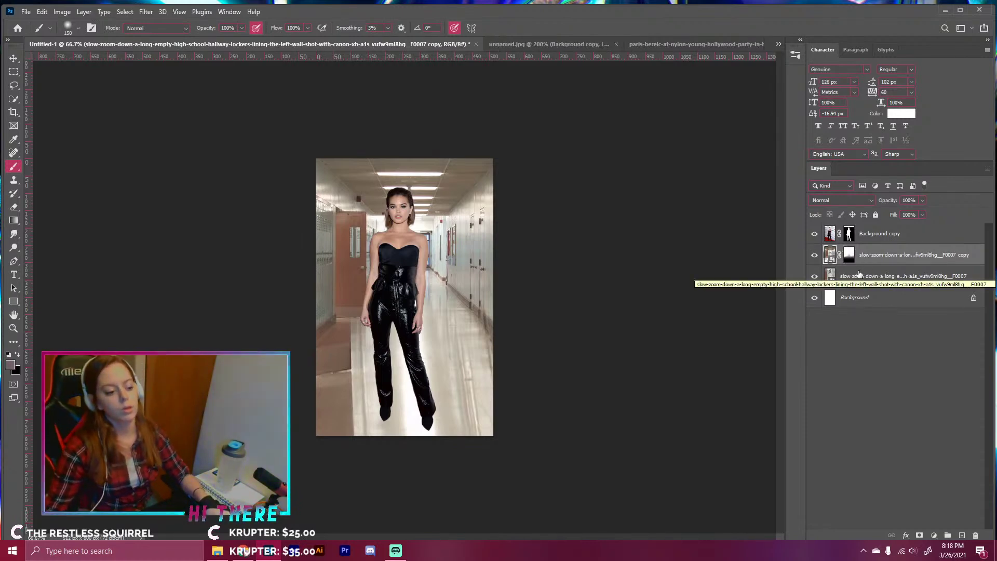
left_click(859, 274, "shift")
right_click(859, 274)
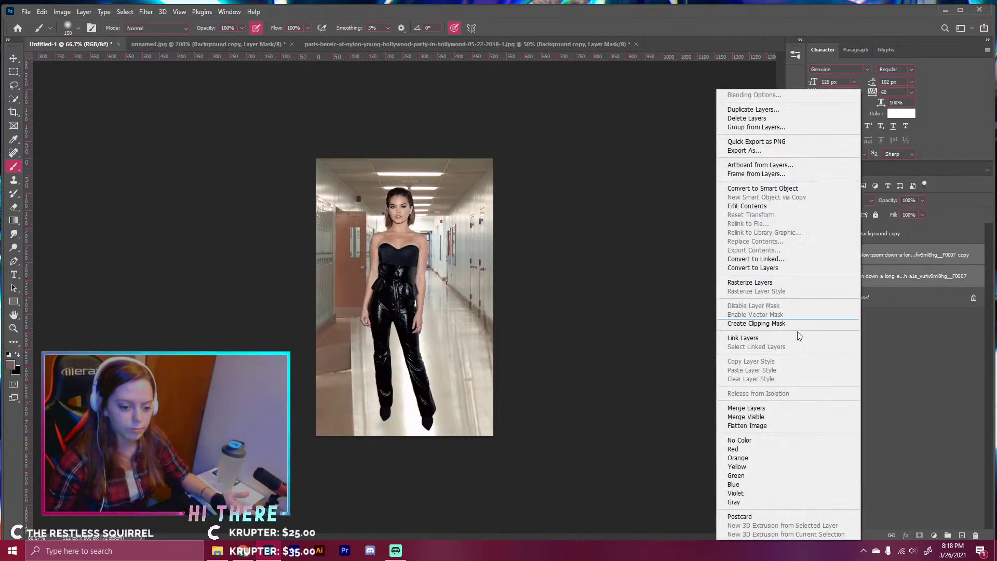
left_click(753, 411)
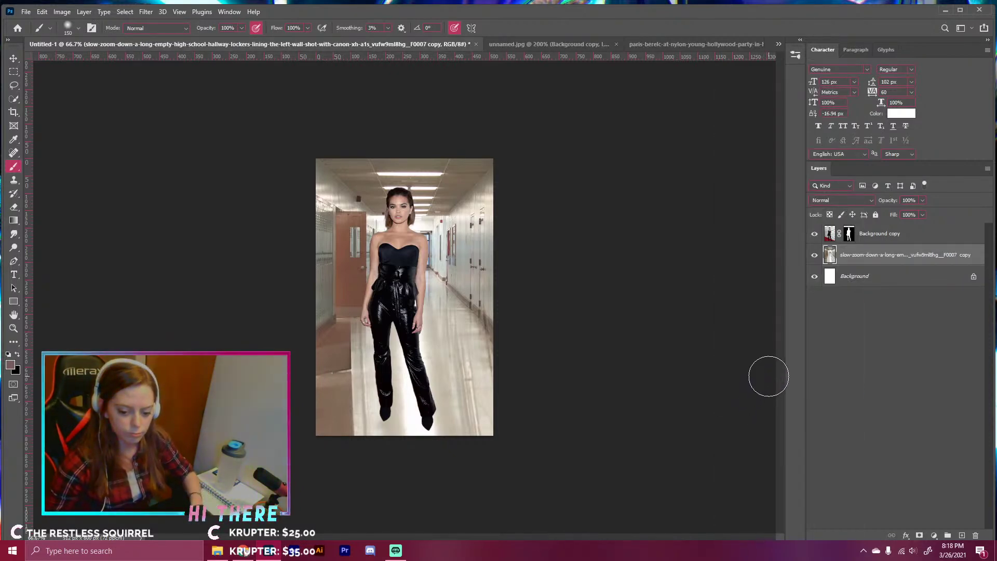
key("ctrl+j")
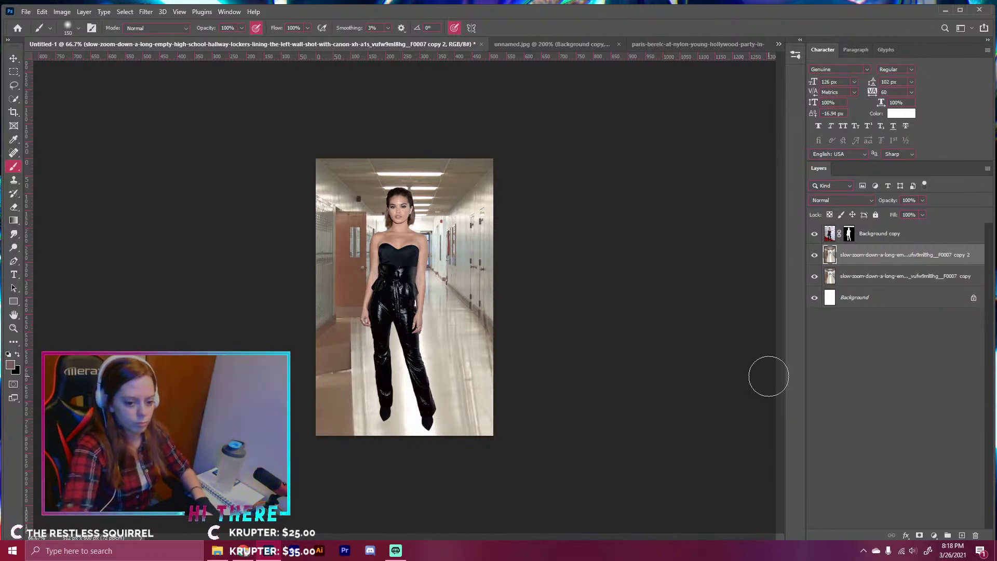
- Lasso the hallway floor area beside the woman's left leg and copy it to a new layer
left_click(20, 84)
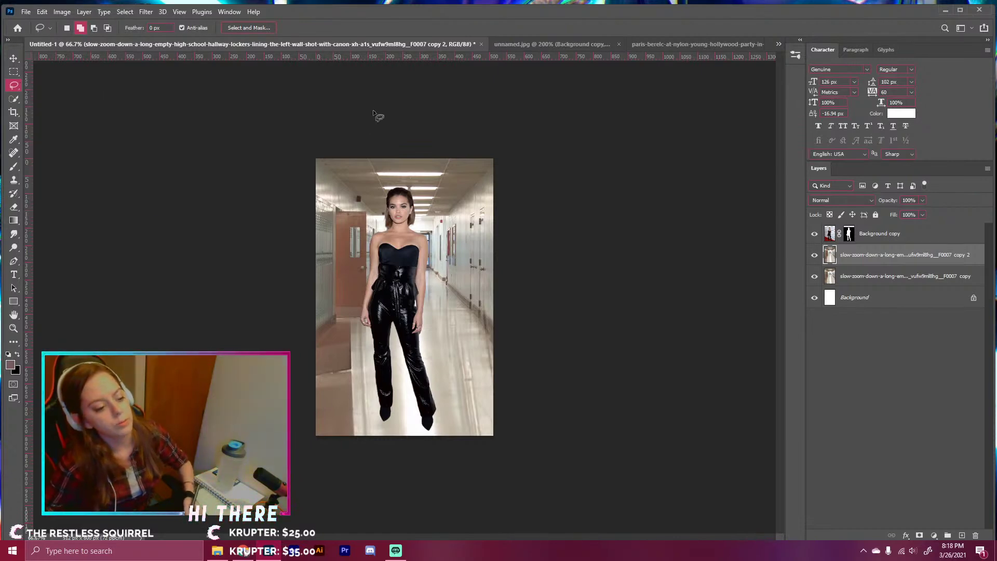
mouse_move(425, 305)
left_mouse_down()
mouse_move(430, 390)
mouse_move(484, 393)
left_mouse_up()
left_click_drag(467, 315, 461, 291)
key("ctrl+j")
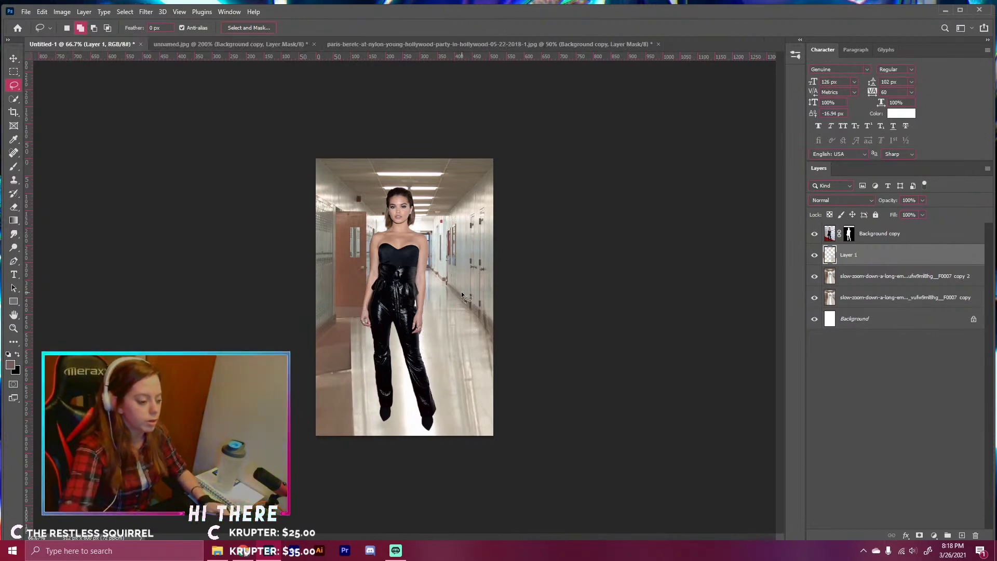
- Move the copied floor patch over the brown area beside the woman's other leg, enlarge it slightly and apply the transform
left_click(10, 60)
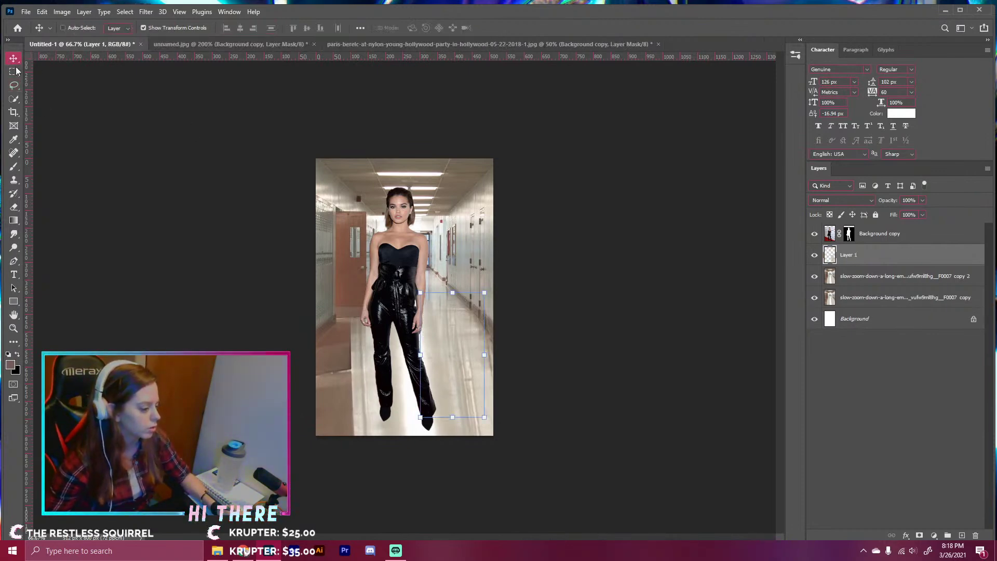
mouse_move(462, 353)
left_mouse_down()
mouse_move(366, 366)
mouse_move(358, 392)
left_mouse_up()
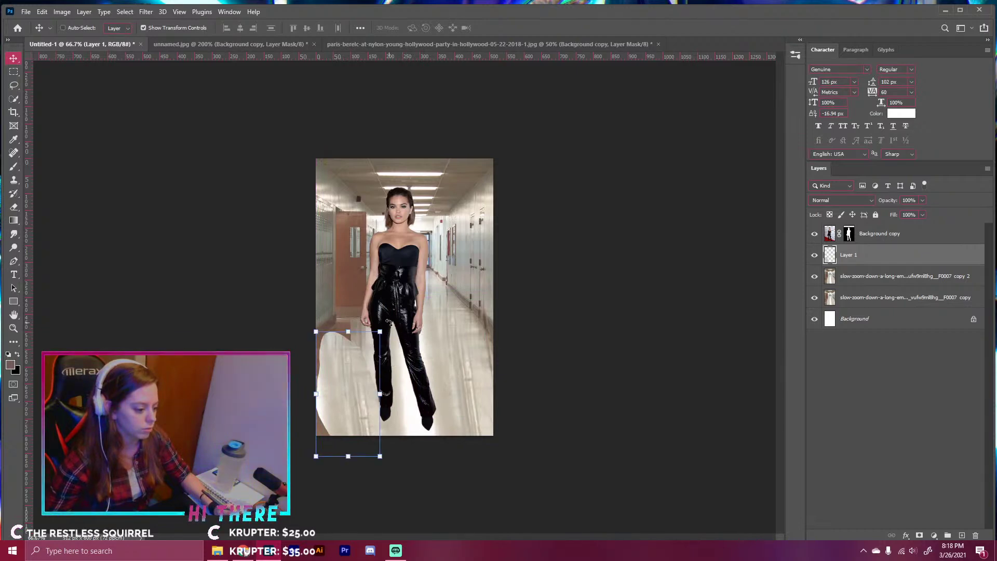
left_click_drag(394, 325, 356, 325)
left_click_drag(346, 356, 347, 351)
left_click(517, 28)
- Apply a Gaussian Blur with a 19.4-pixel radius to the floor patch layer
left_click(42, 12)
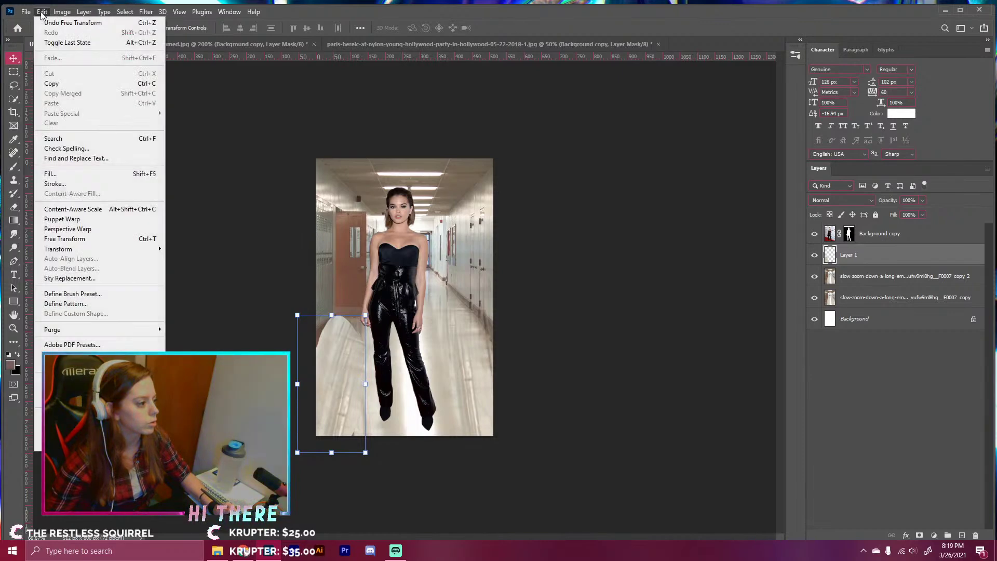
mouse_move(144, 12)
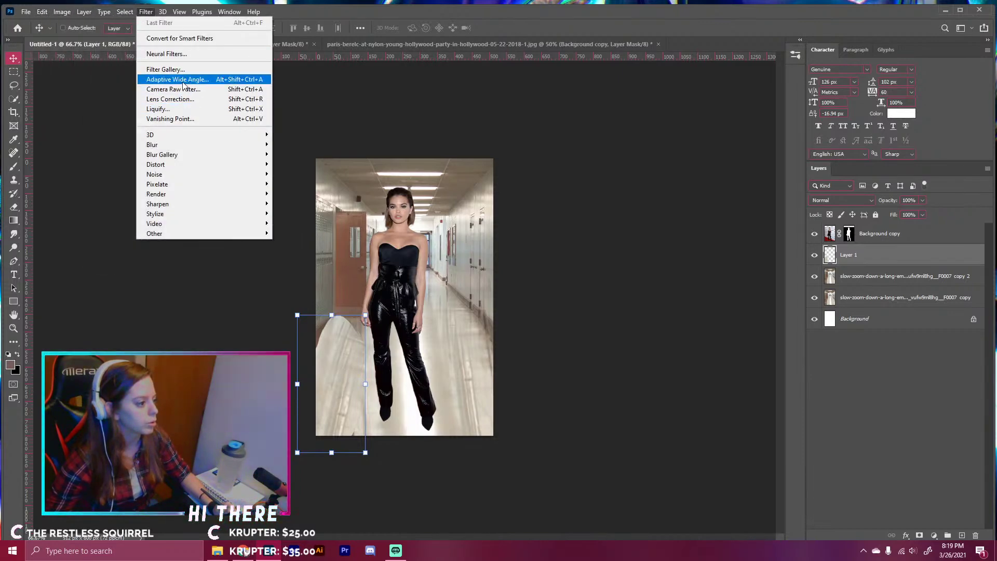
mouse_move(187, 148)
left_click(300, 184)
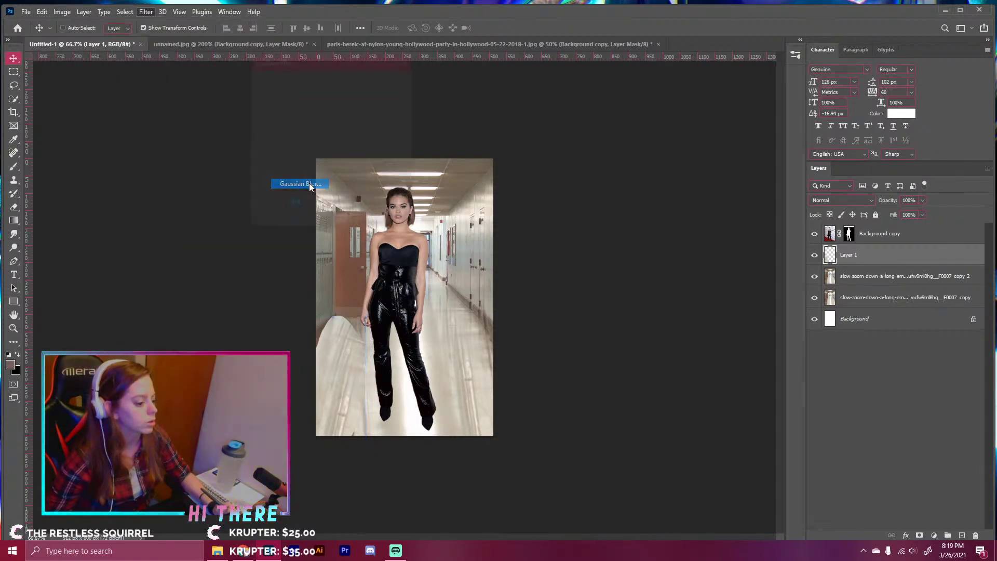
left_click_drag(297, 220, 301, 219)
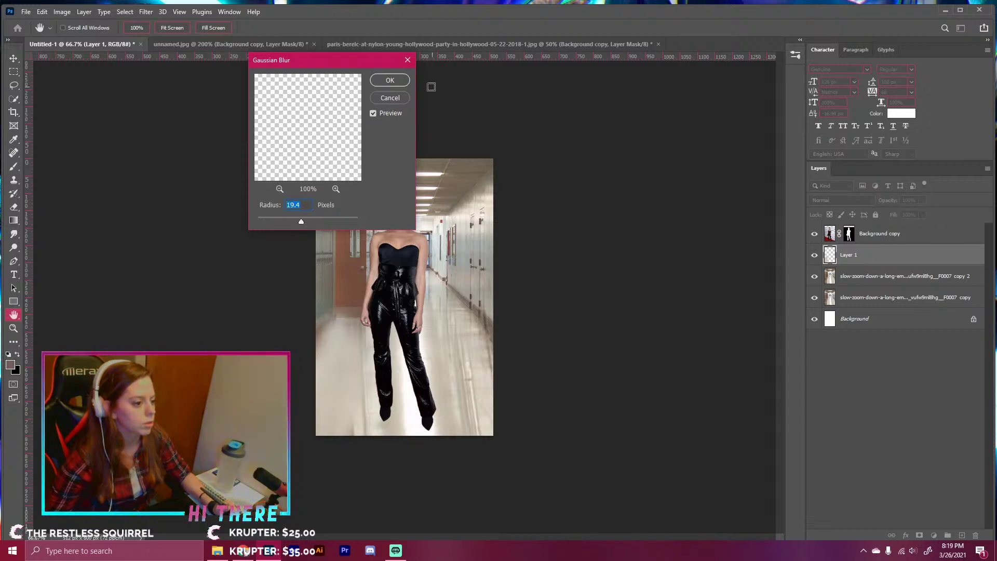
left_click(390, 81)
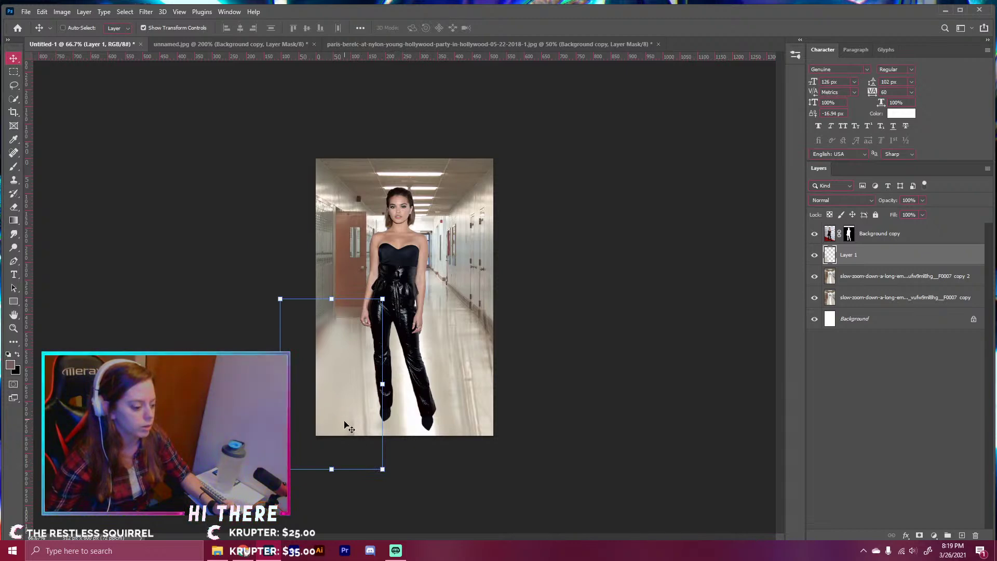
key("ctrl+t")
left_click(468, 28)
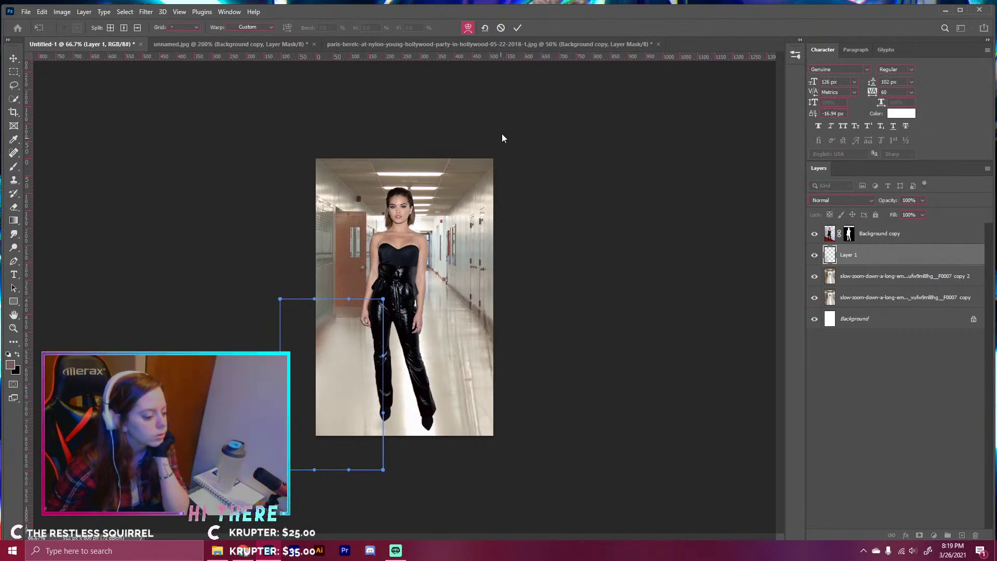
left_click(518, 27)
- Scale the woman down to 72.86% and position her farther back in the centre of the hallway
key("alt+bracketright")
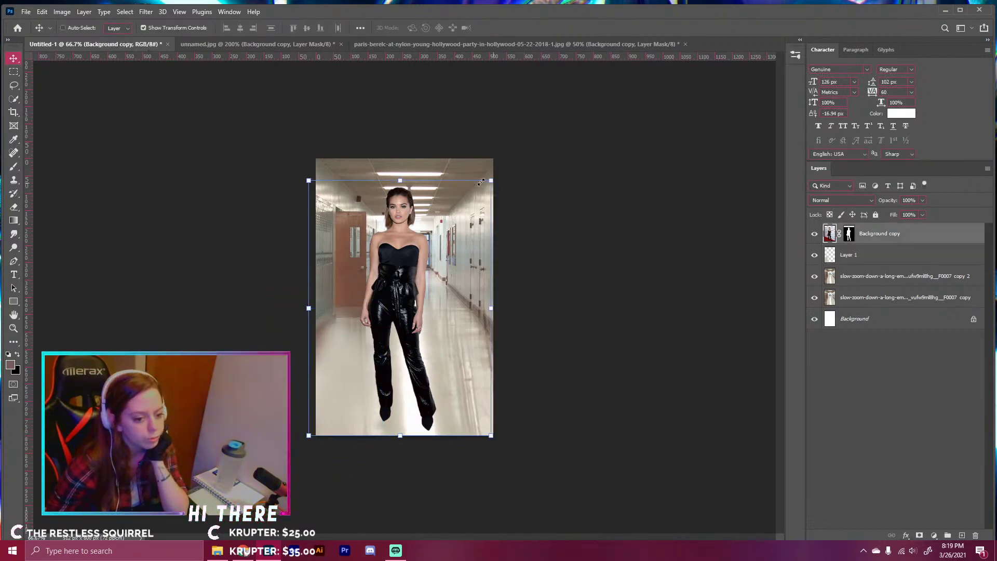
left_click_drag(492, 179, 452, 216)
left_click_drag(396, 302, 416, 270)
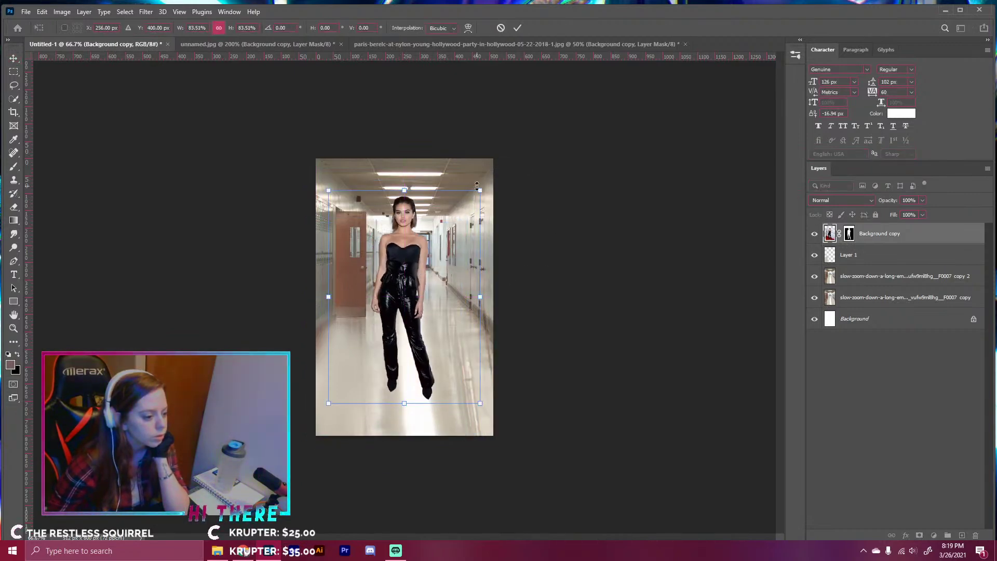
left_click_drag(477, 193, 458, 220)
left_click_drag(434, 263, 449, 244)
key("Left")
key("Left")
key("Left")
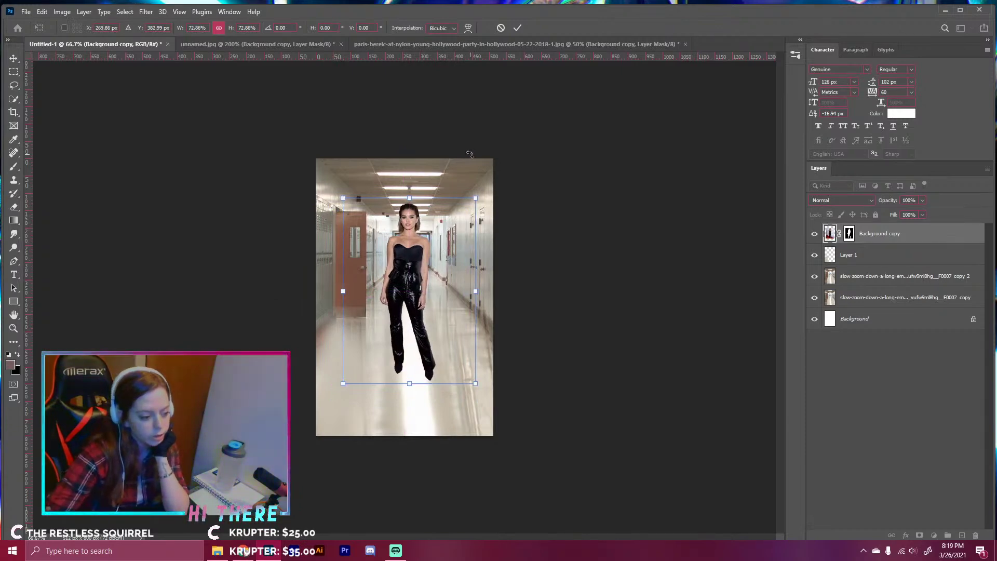
left_click(516, 29)
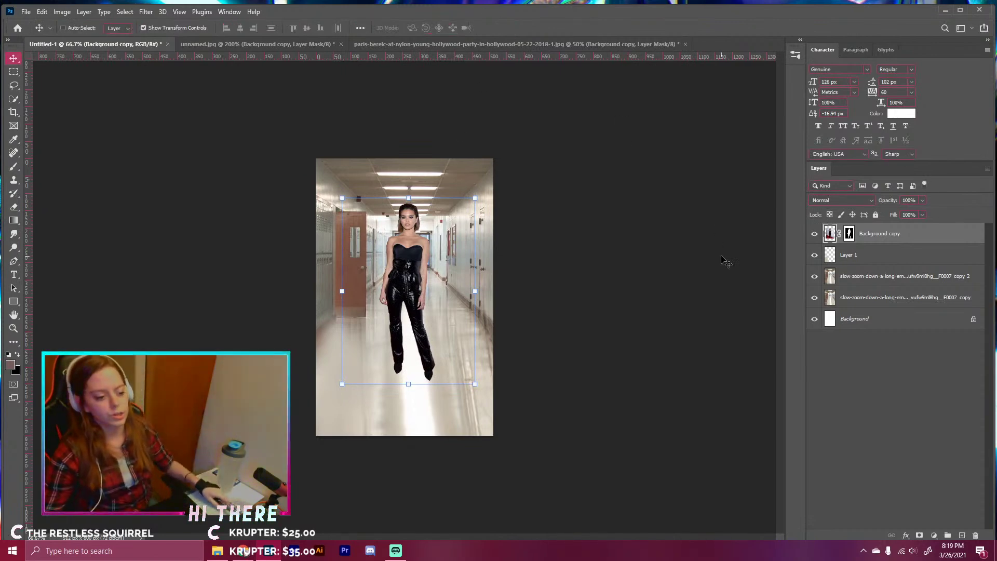
- Group the woman, floor patch and hallway layers, and duplicate the woman layer inside the group
left_click(860, 301, "shift")
key("ctrl+g")
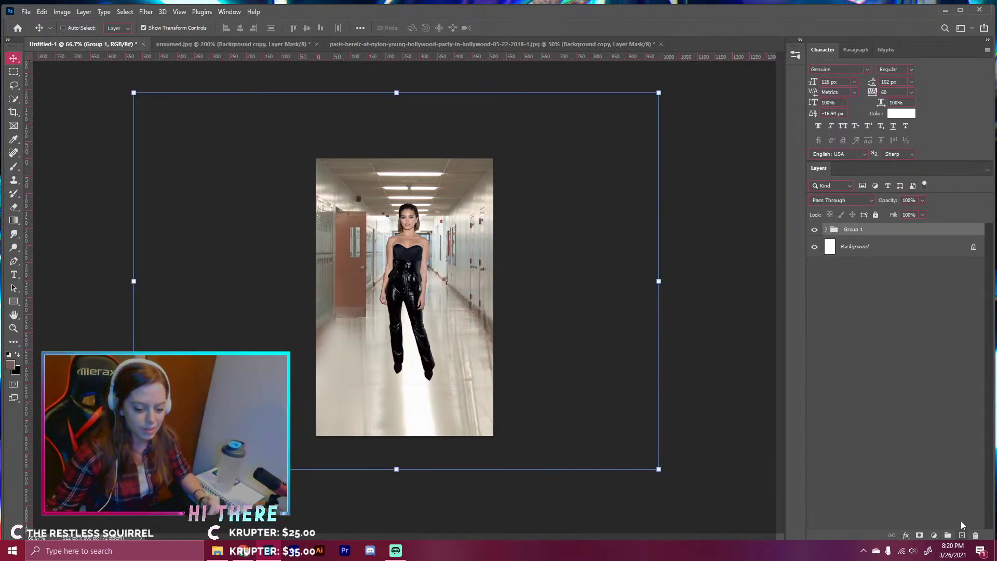
left_click(826, 229)
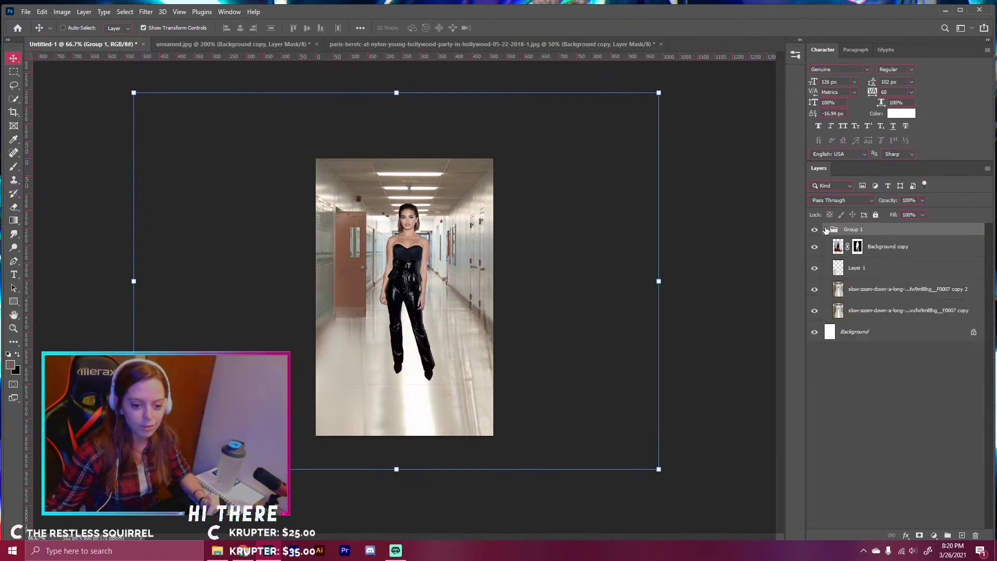
left_click(885, 254)
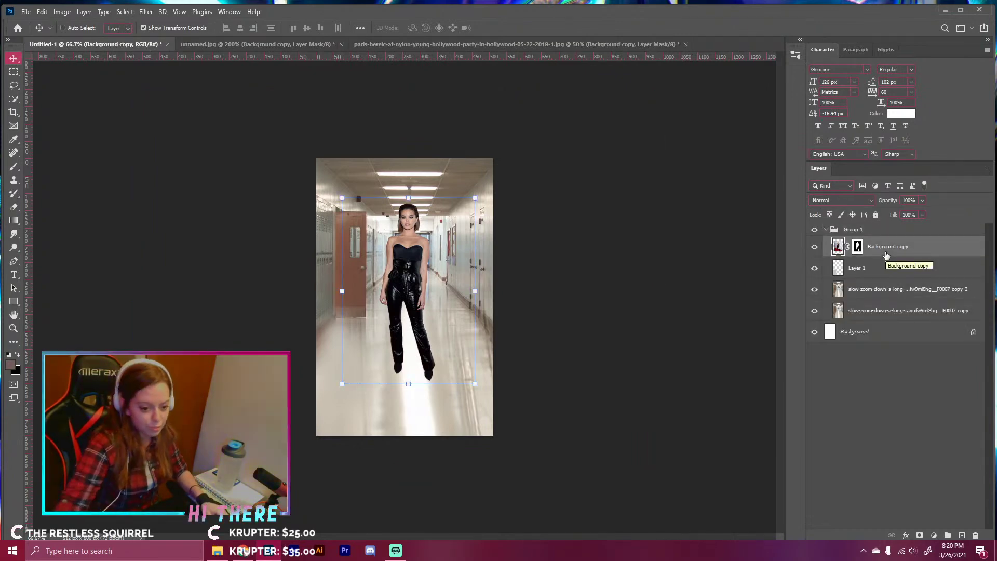
key("ctrl+j")
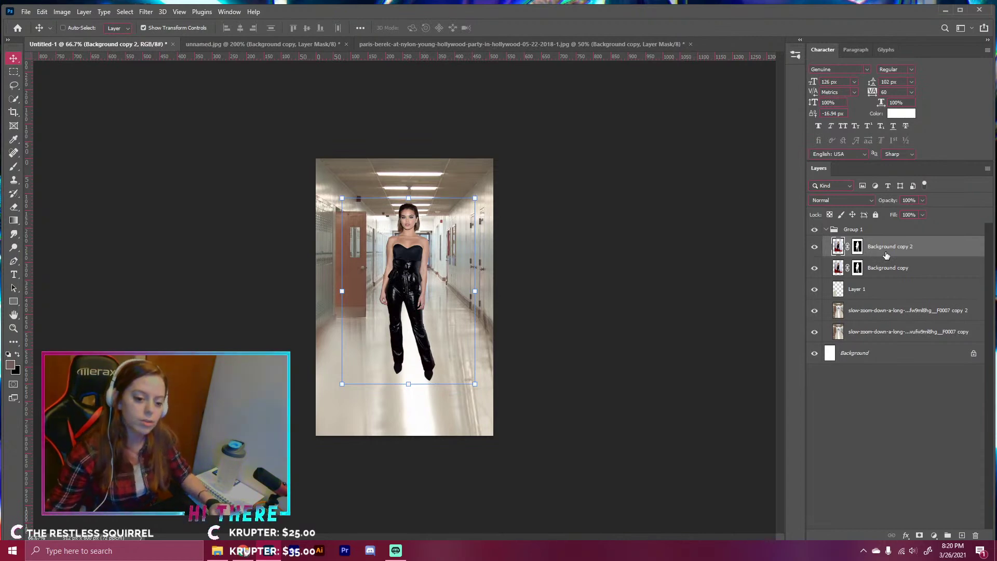
- Apply the layer mask of the lower woman copy permanently
left_click(857, 247)
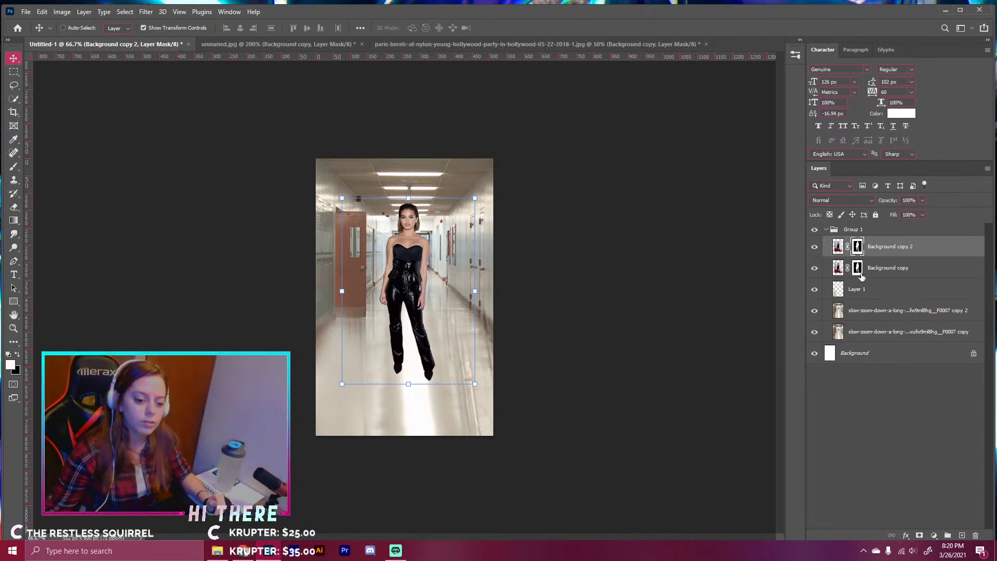
left_click(857, 268)
right_click(857, 268)
left_click(877, 298)
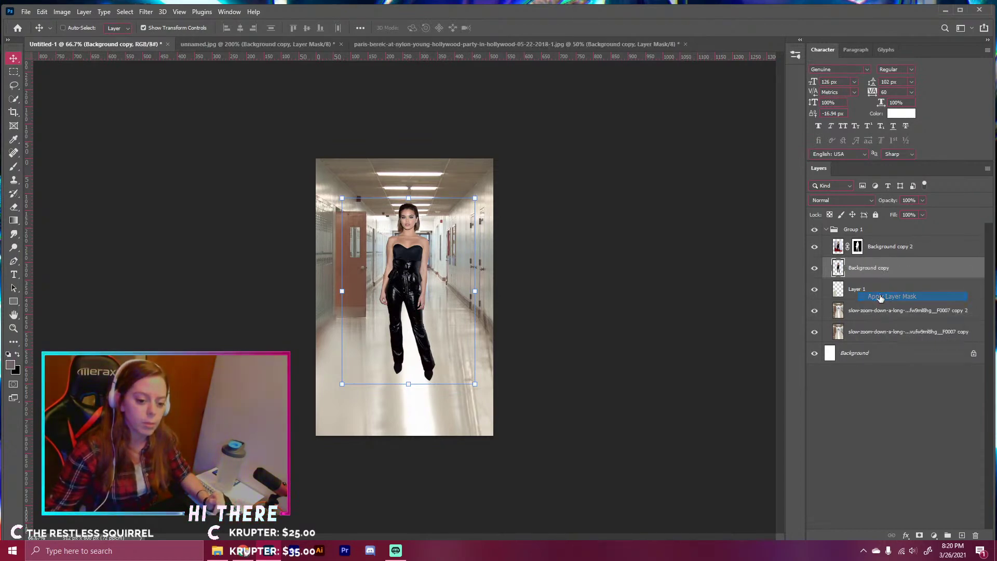
- Fill the lower woman copy's outline with solid black while the upper copy is hidden, and show the upper copy again
left_click(814, 247)
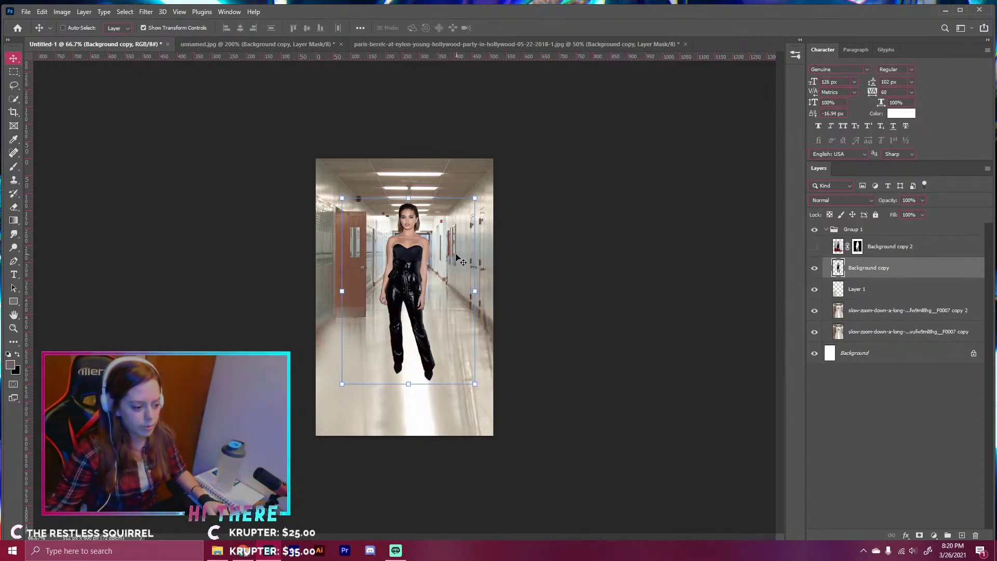
key("d")
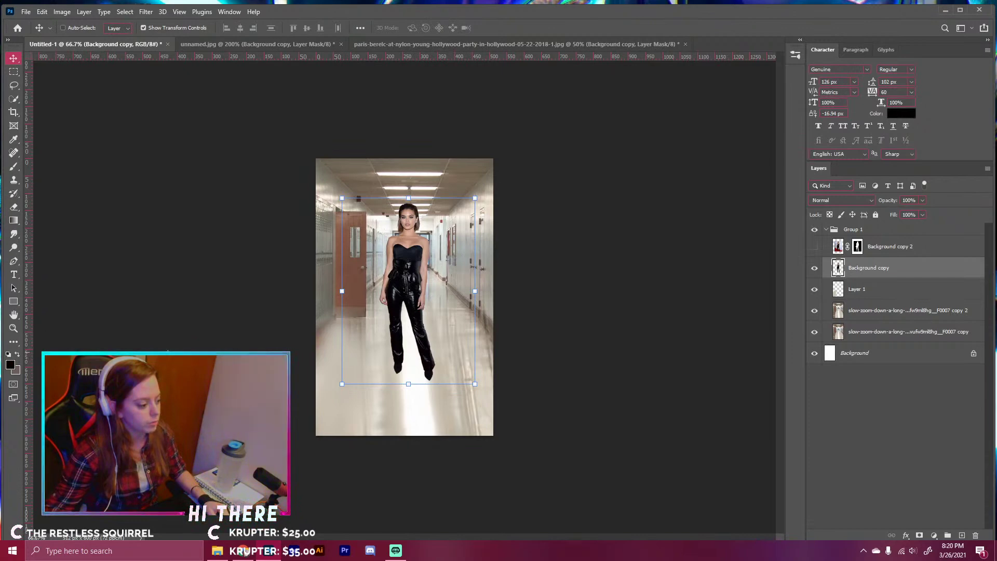
left_click(839, 267, "ctrl")
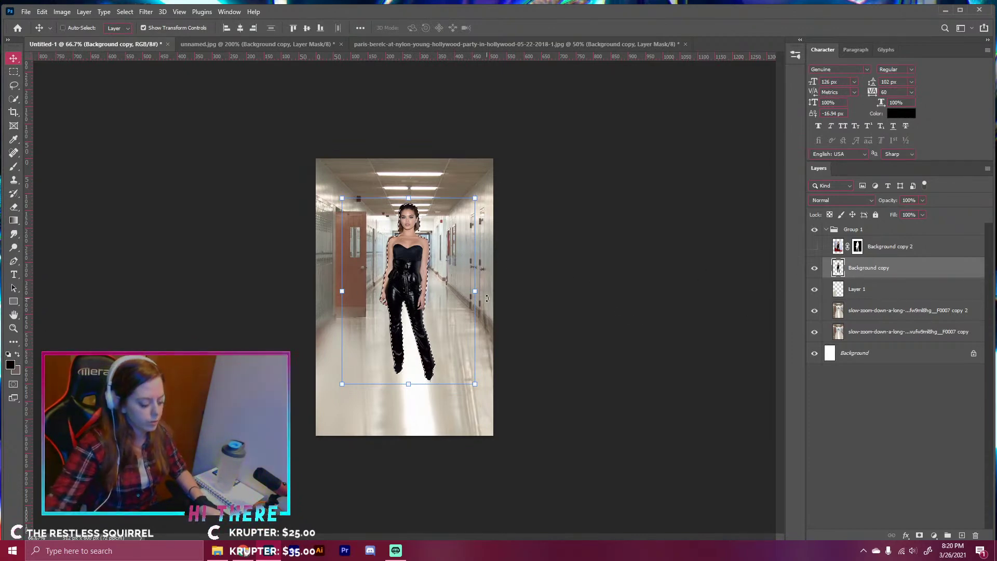
key("alt+BackSpace")
key("ctrl+d")
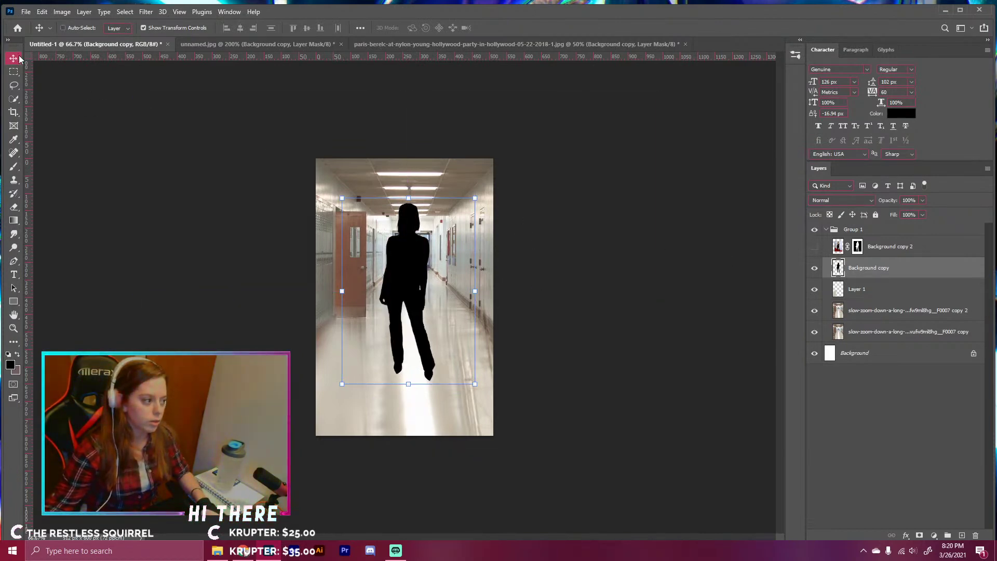
left_click(814, 246)
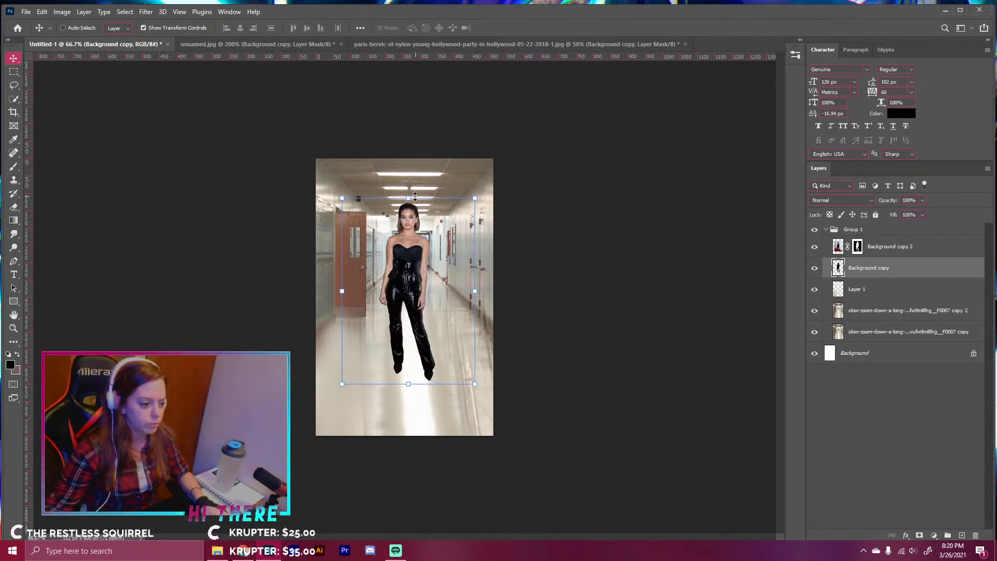
- Flip the black silhouette downward below the woman, shorten it and distort it so its feet meet her shoes
left_click_drag(408, 198, 405, 508)
left_click_drag(430, 447, 430, 437)
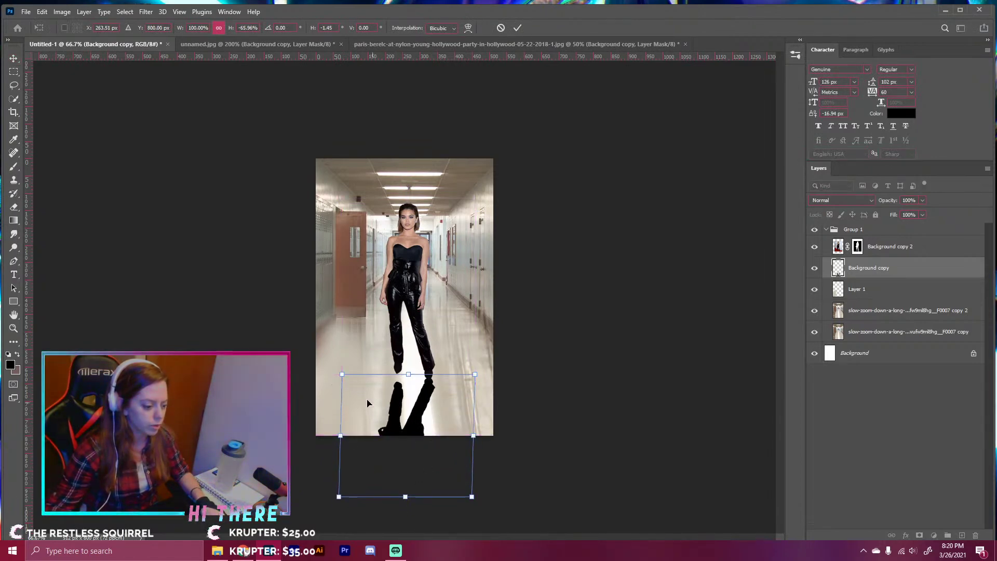
left_click_drag(342, 374, 329, 348)
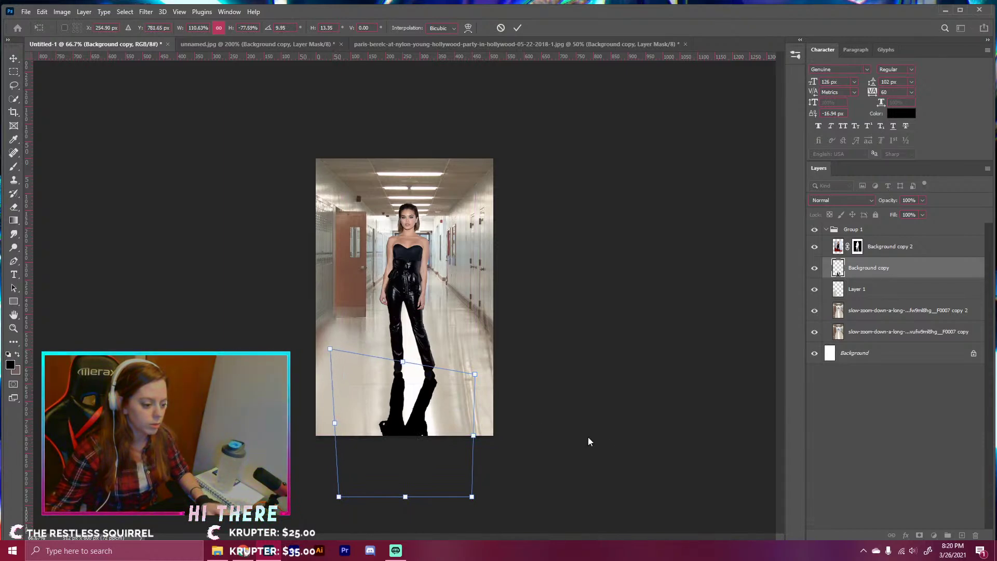
left_click(517, 27)
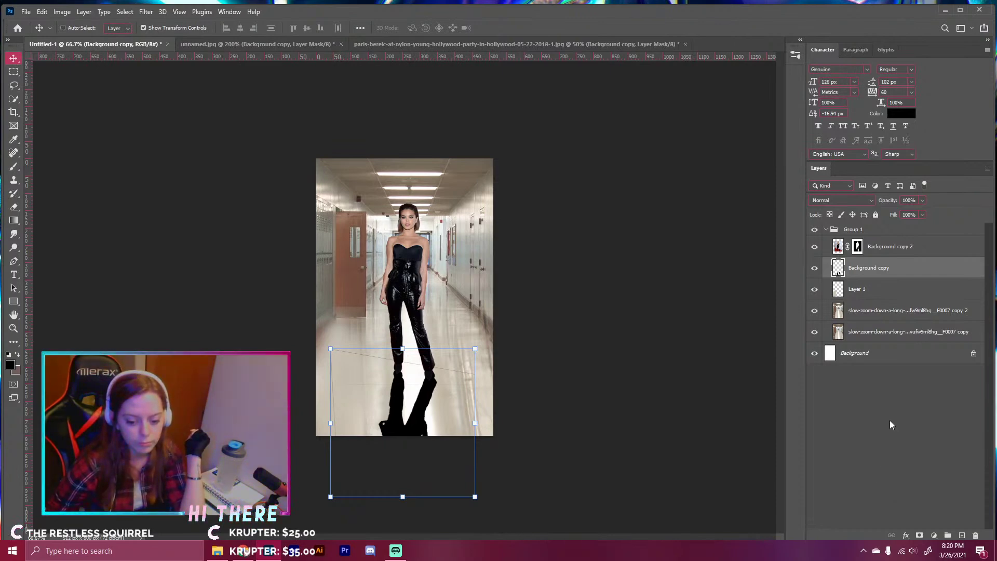
- Add a layer mask to the shadow layer and paint black over the diagonal stray line near the shoes with a 30 px and smaller brush
left_click(919, 535)
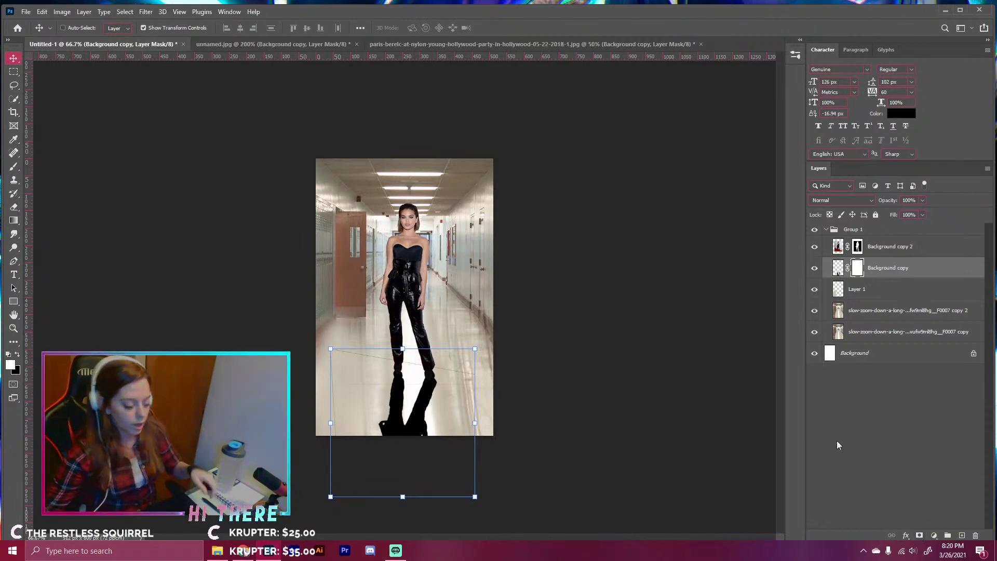
left_click(14, 167)
key("ctrl+plus")
key("bracketleft")
key("bracketleft")
key("bracketleft")
key("bracketleft")
key("bracketleft")
key("bracketleft")
key("bracketleft")
key("bracketleft")
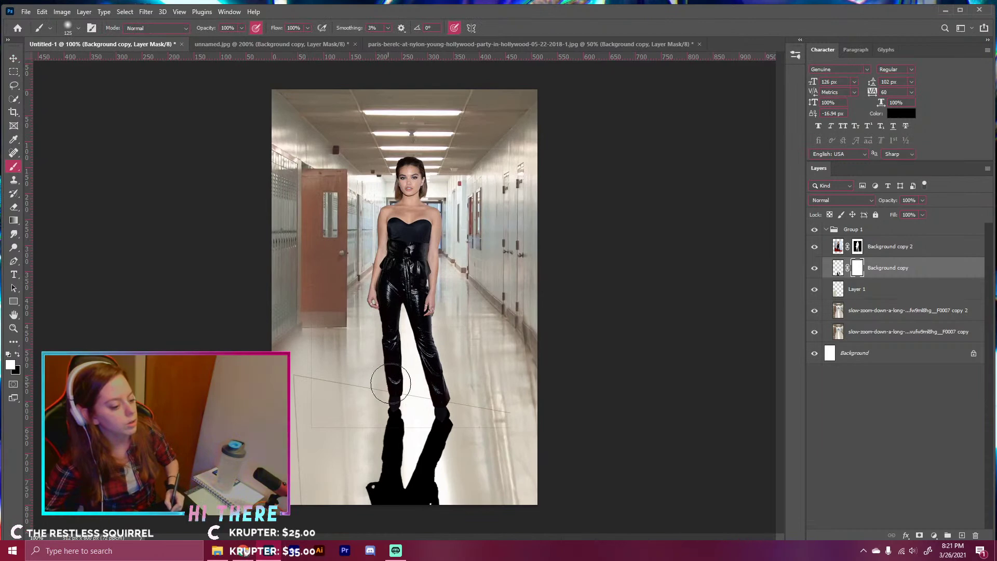
key("bracketleft")
key("bracketleft")
key("bracketleft")
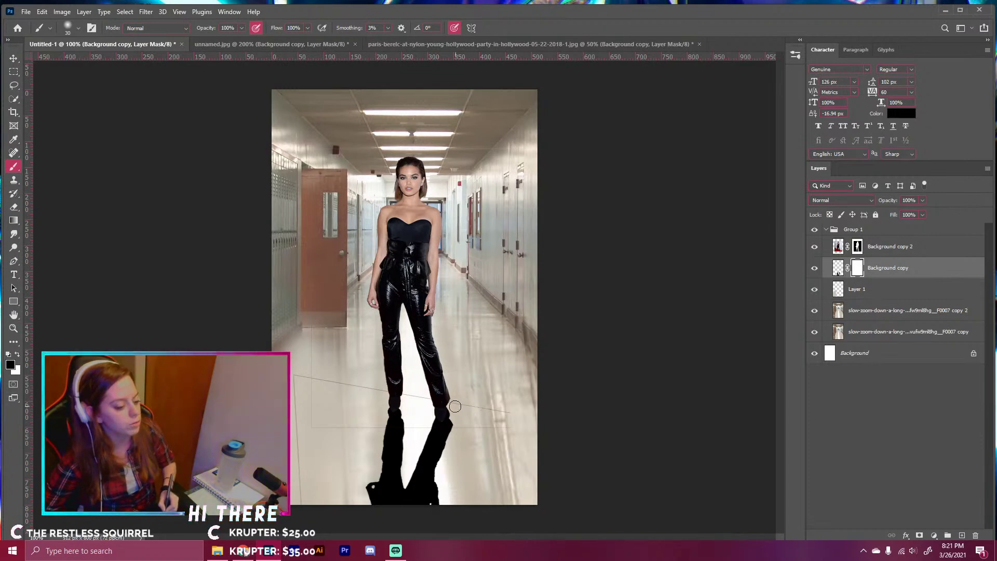
key("bracketleft")
key("bracketleft")
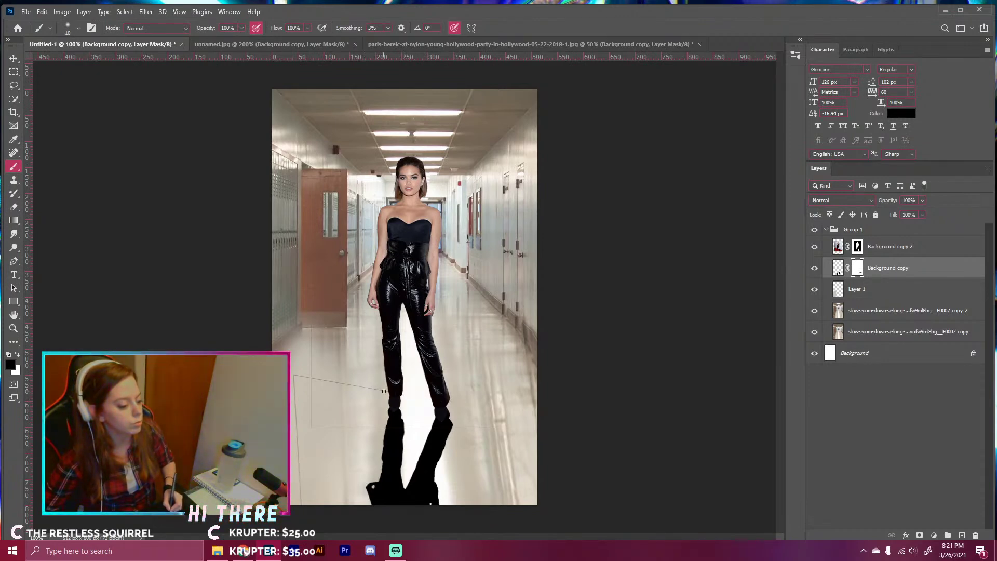
- Paint out the remaining thin stray lines on the floor with a 25 px black brush on the shadow mask and the woman's mask
key("bracketright")
key("bracketright")
key("bracketright")
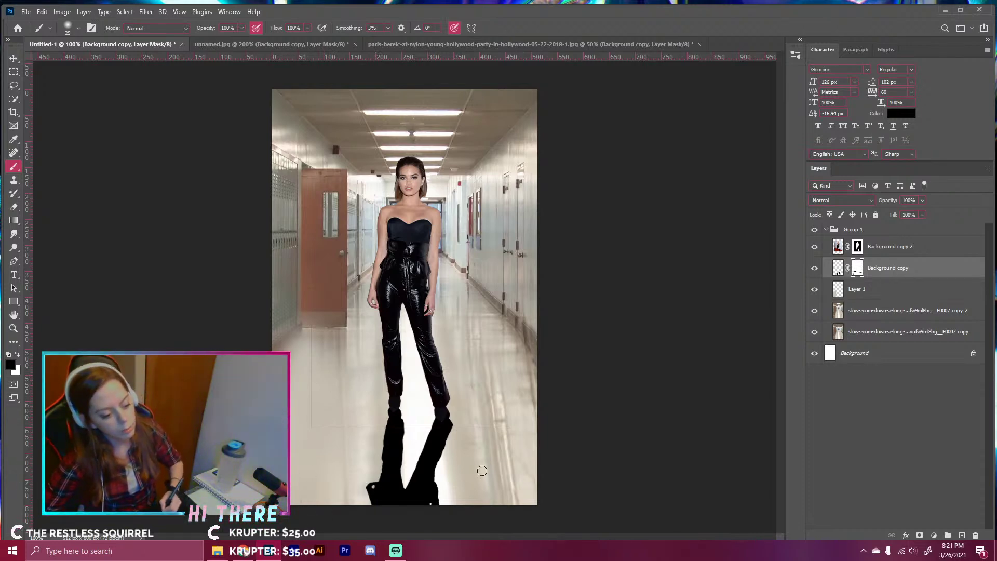
left_click(856, 246)
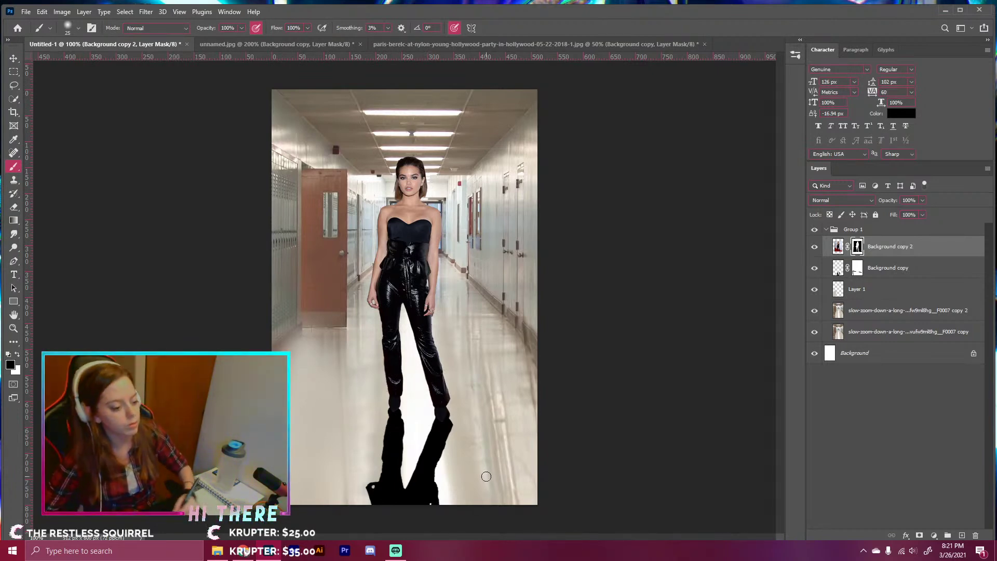
key("ctrl+minus")
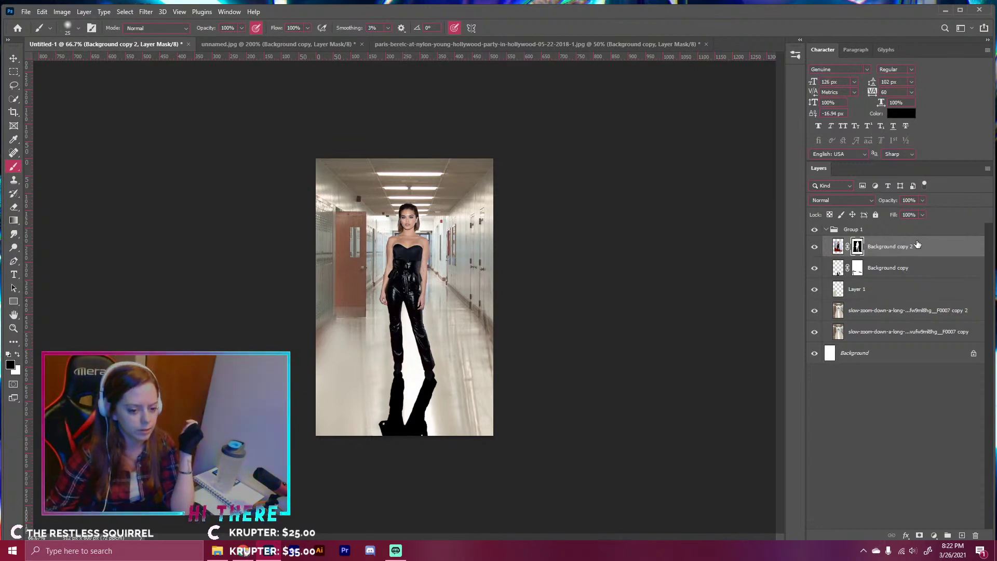
- Apply the shadow layer's mask and soften the black silhouette with a 6.2 px Gaussian Blur
right_click(857, 268)
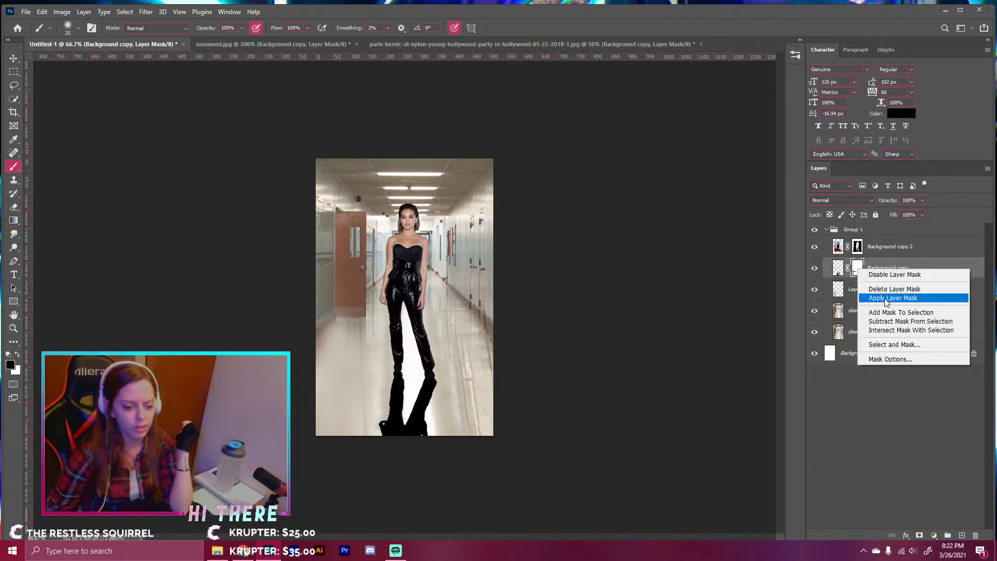
left_click(885, 298)
left_click(146, 11)
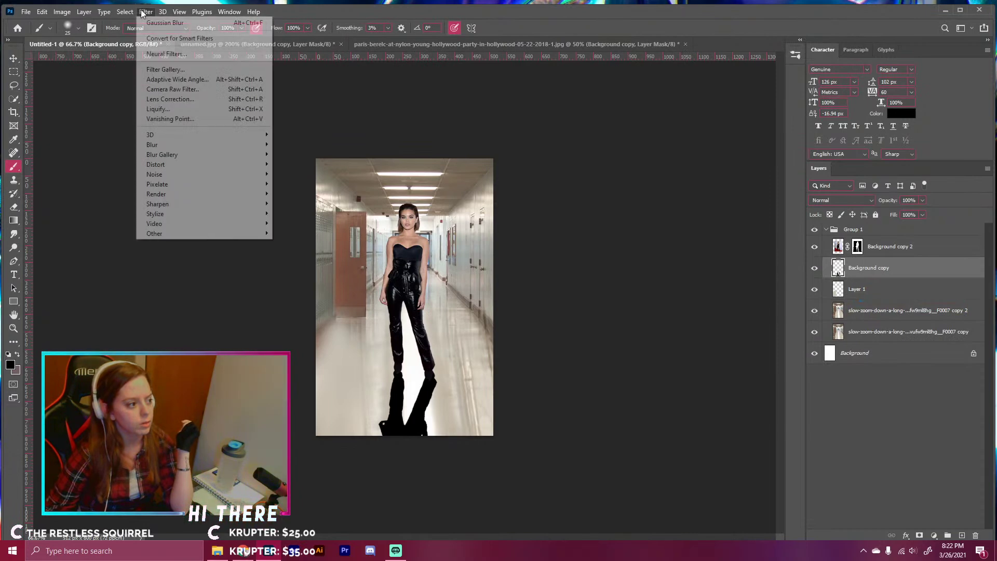
mouse_move(197, 148)
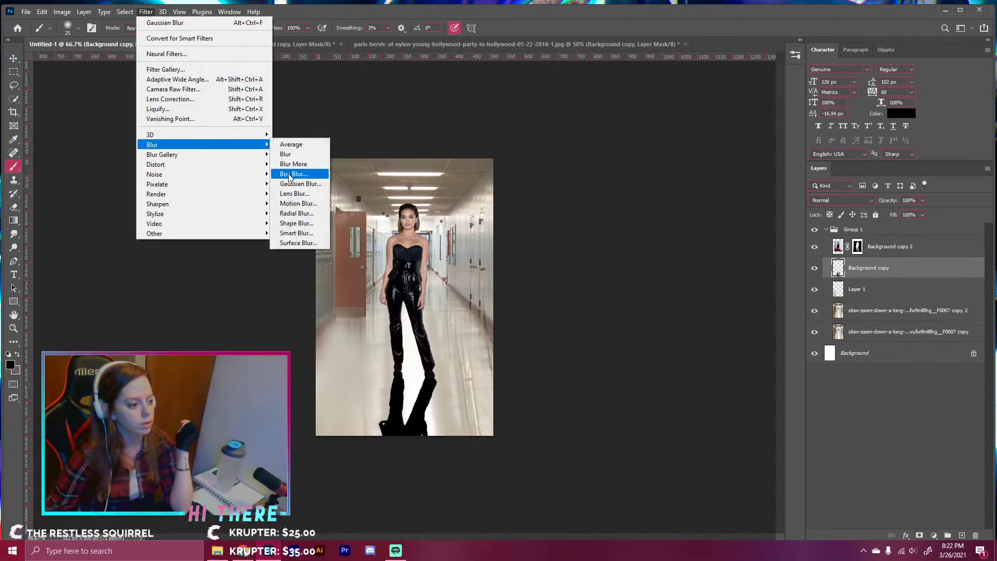
left_click(289, 181)
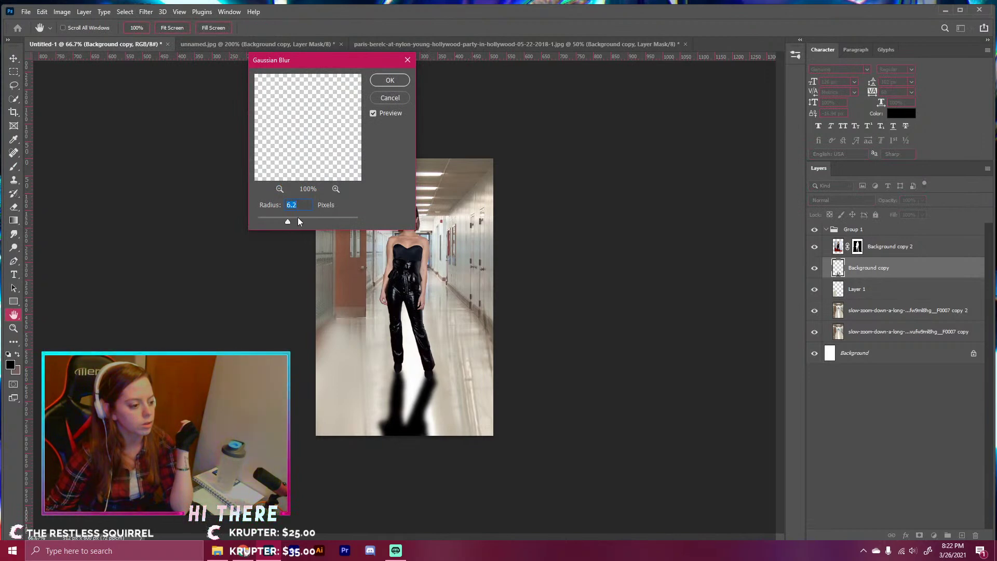
left_click(394, 83)
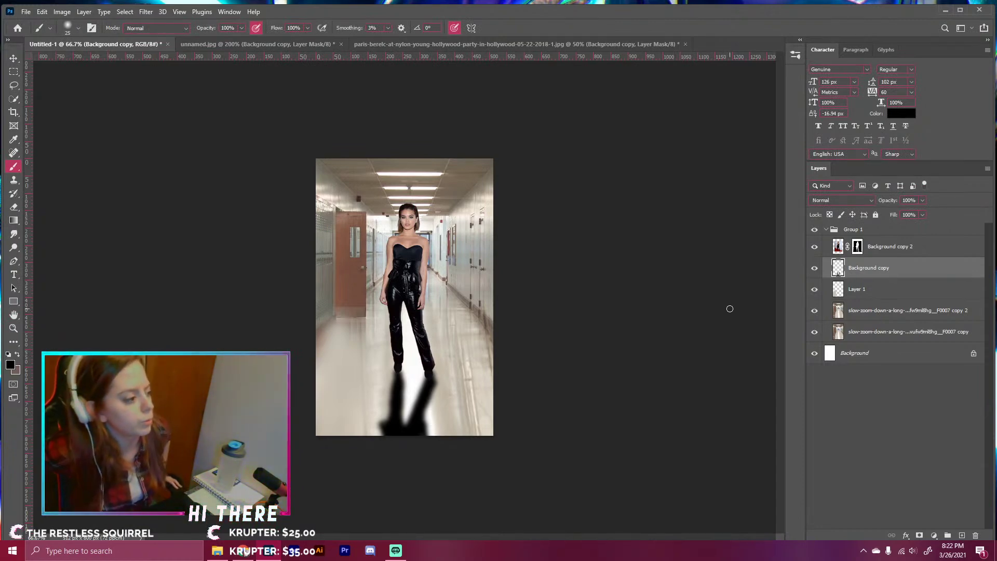
- Apply the woman layer's mask and duplicate the layer
right_click(862, 247)
left_click(883, 272)
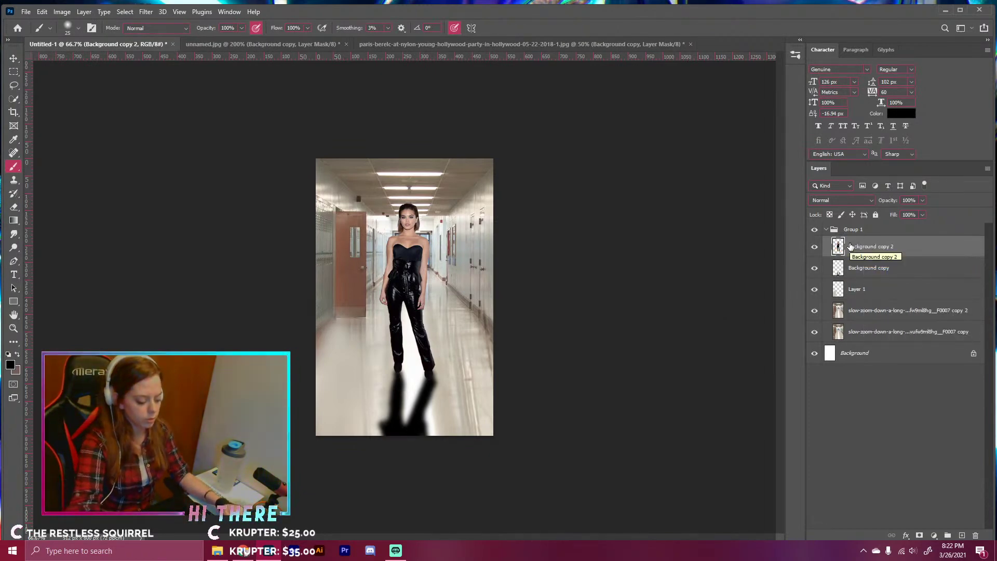
key("ctrl+j")
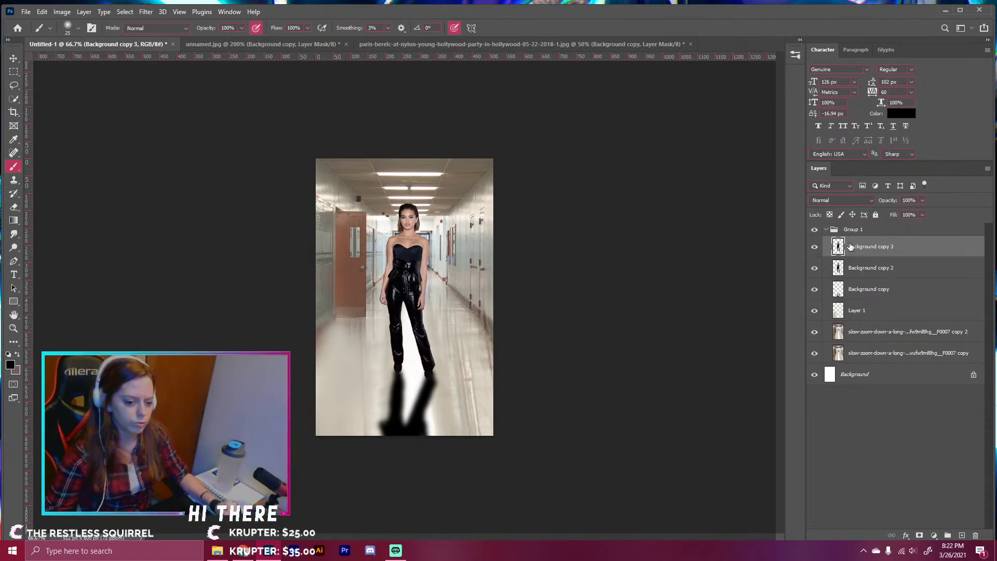
- Fill the outline of the woman's duplicate with solid white
key("x")
left_click(17, 355)
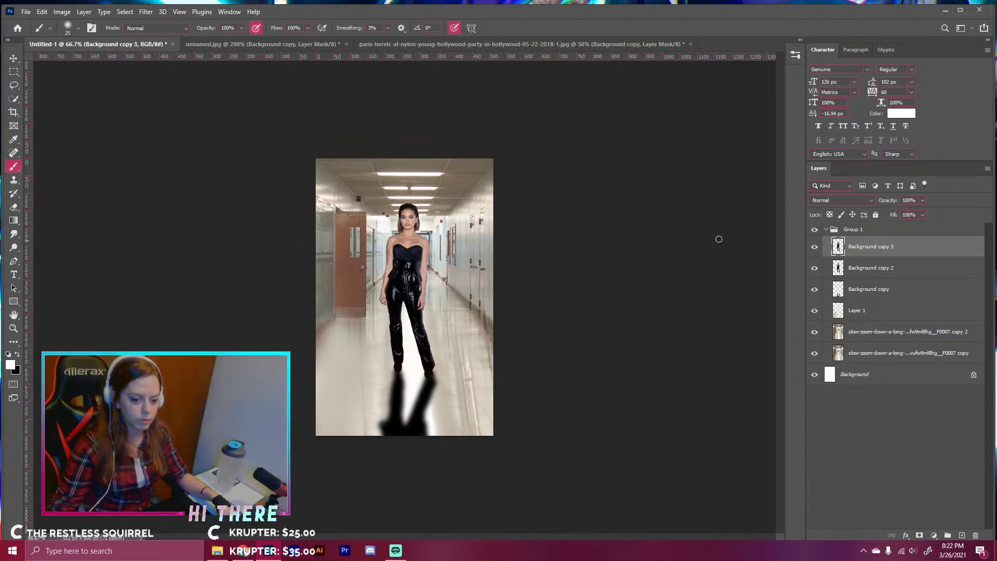
left_click(837, 245, "ctrl")
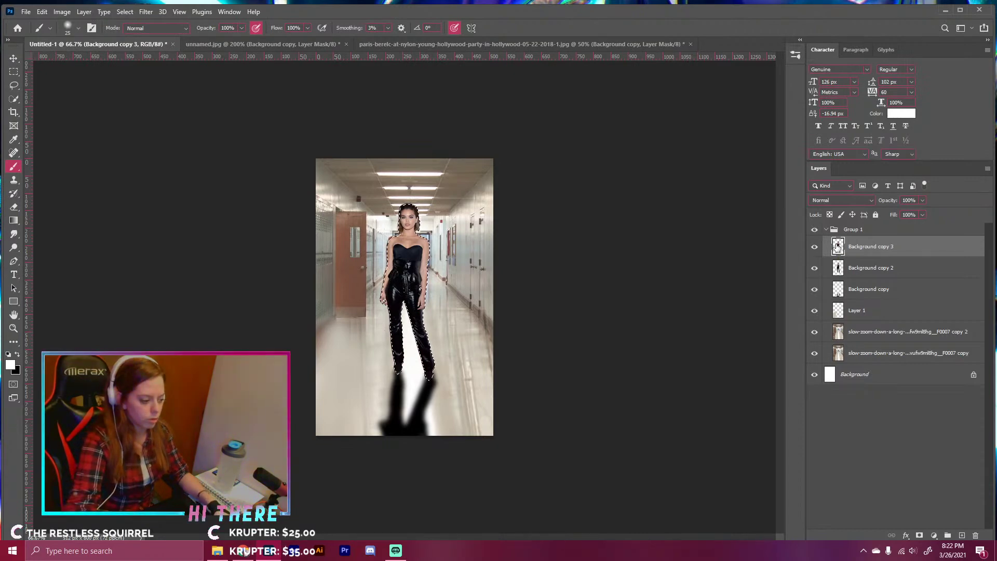
key("alt+BackSpace")
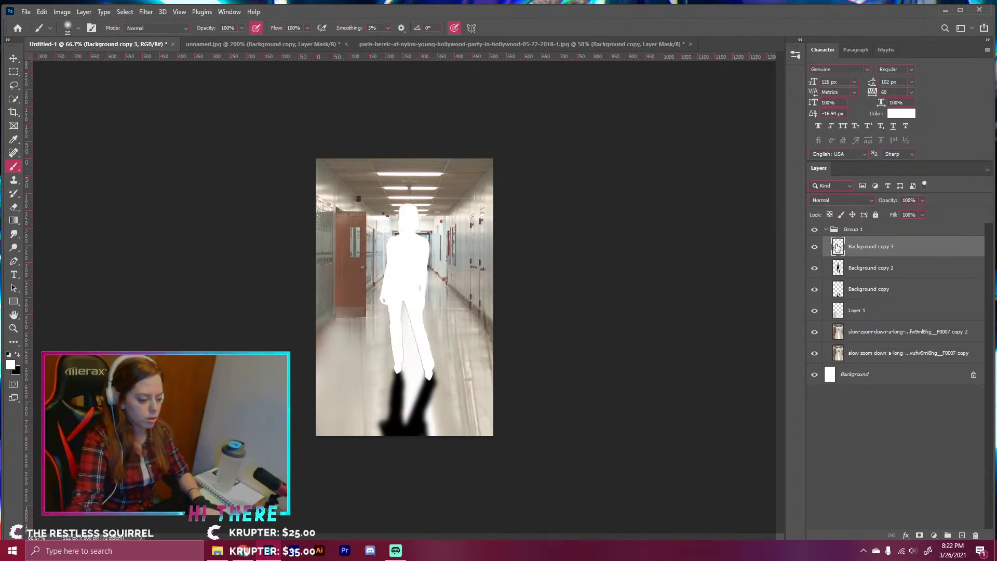
key("ctrl+plus")
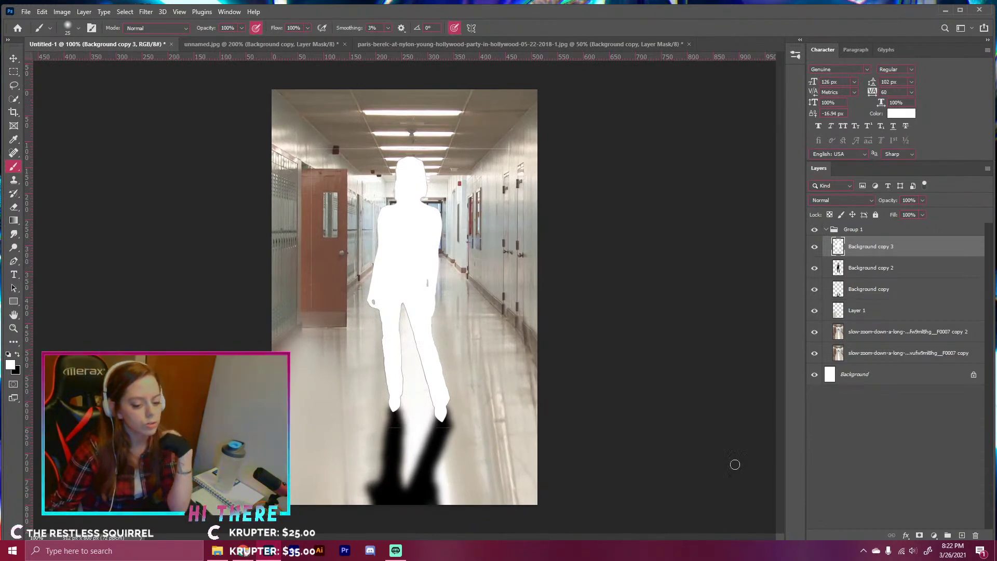
- Add layer masks to the white silhouette and the woman beneath it, painting out stray marks around the upper body with a 25 px black brush
left_click(906, 536)
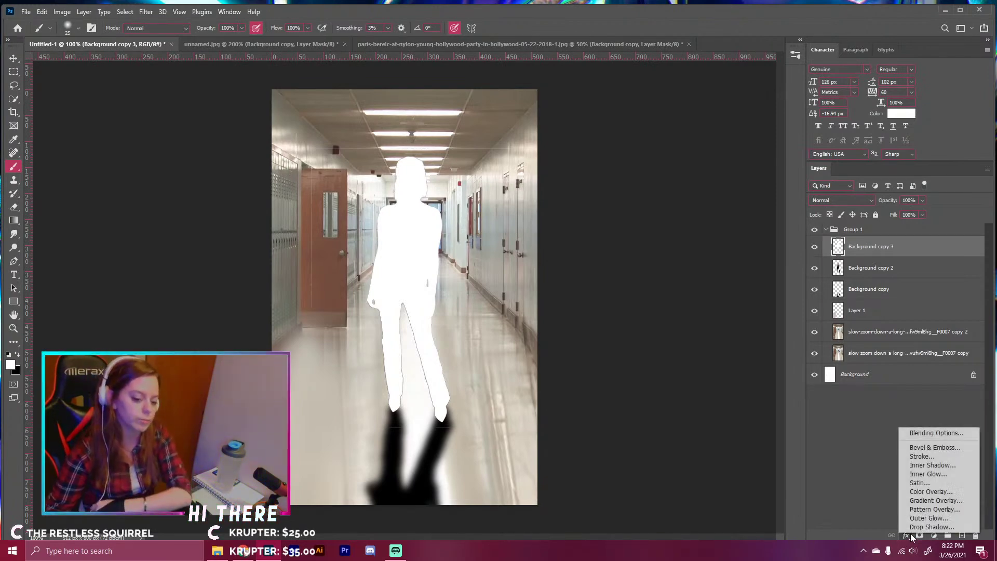
left_click(869, 433)
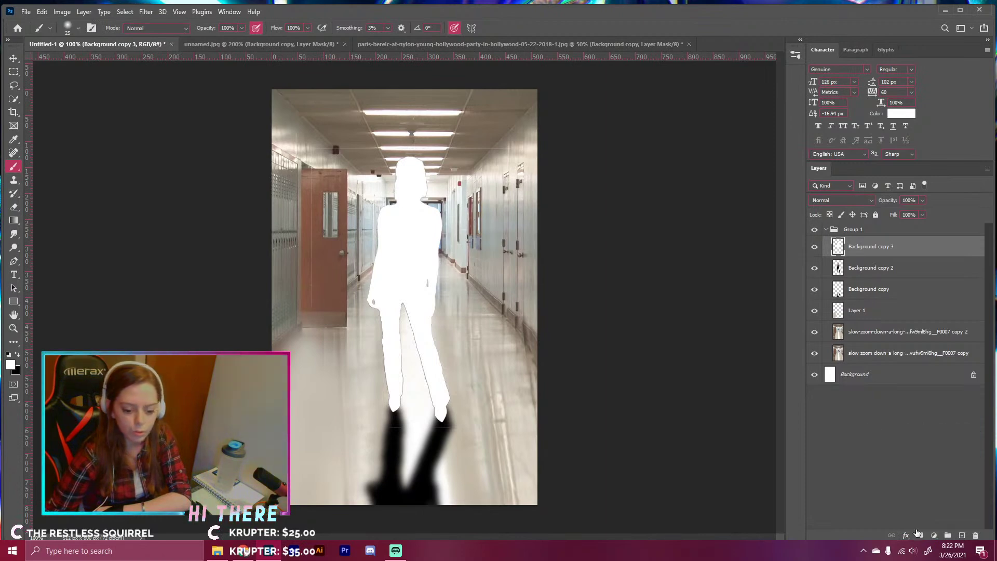
left_click(919, 535)
key("x")
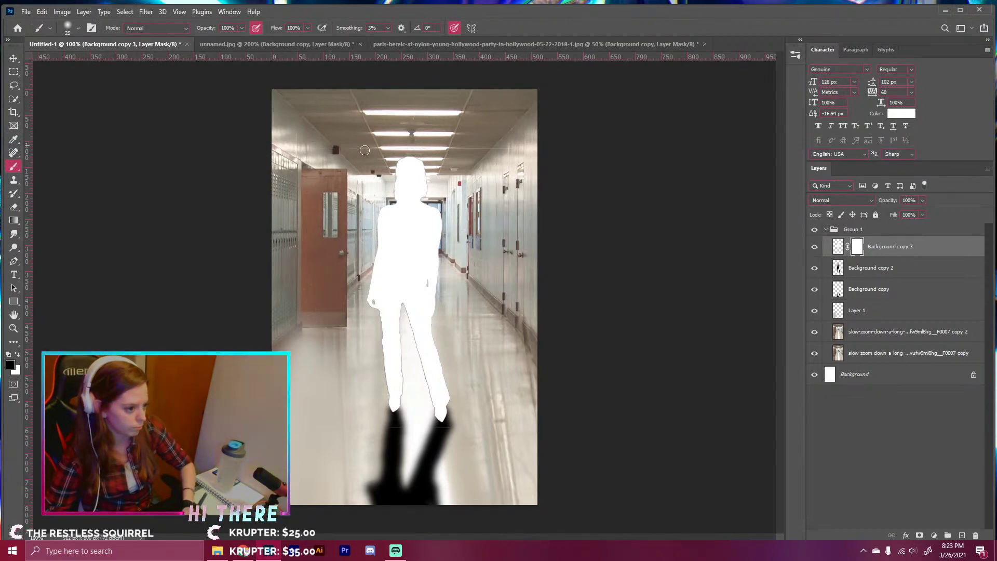
left_click_drag(519, 151, 500, 143)
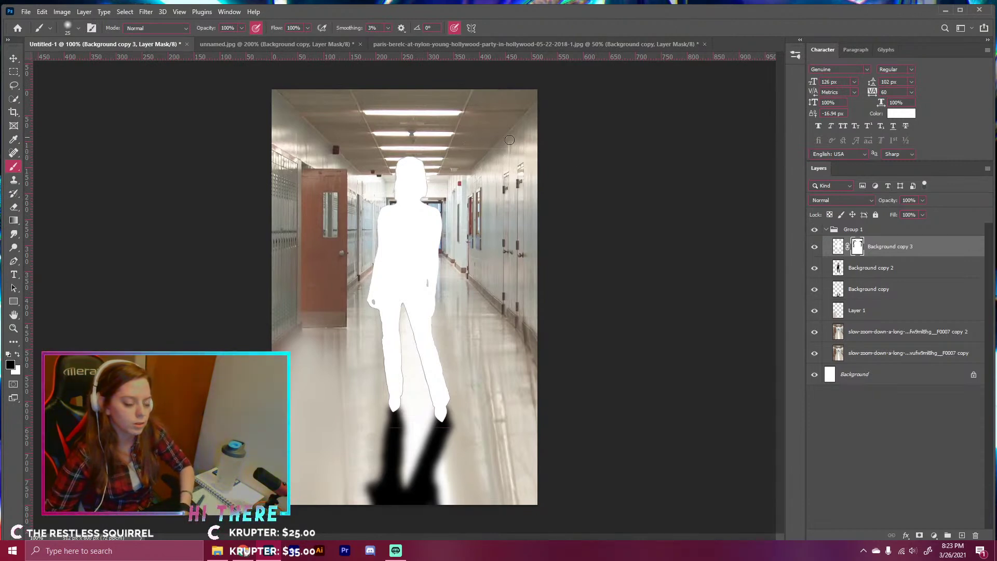
left_click(862, 271)
left_click(919, 535)
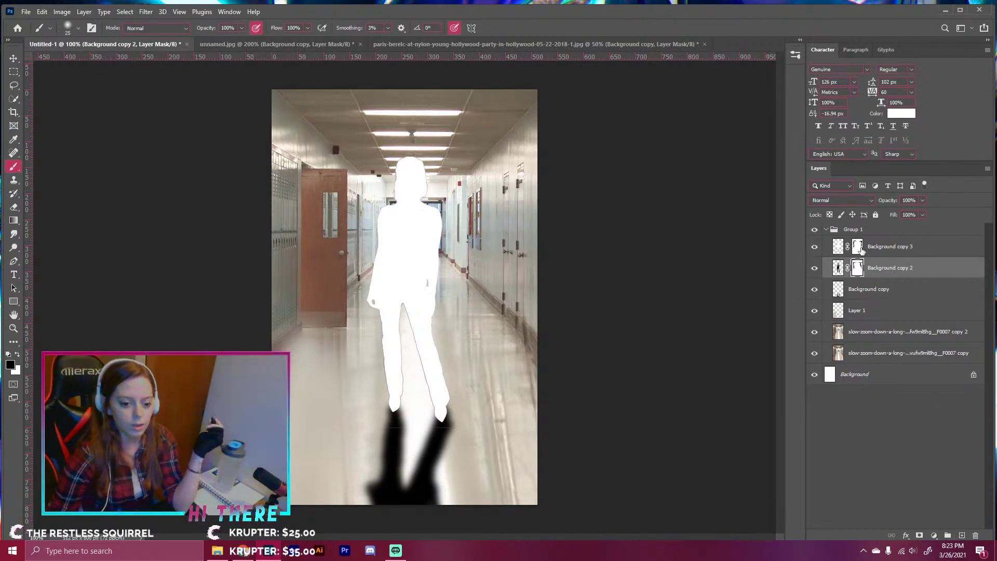
- Apply the layer mask of the white silhouette
left_click(878, 249)
key("x")
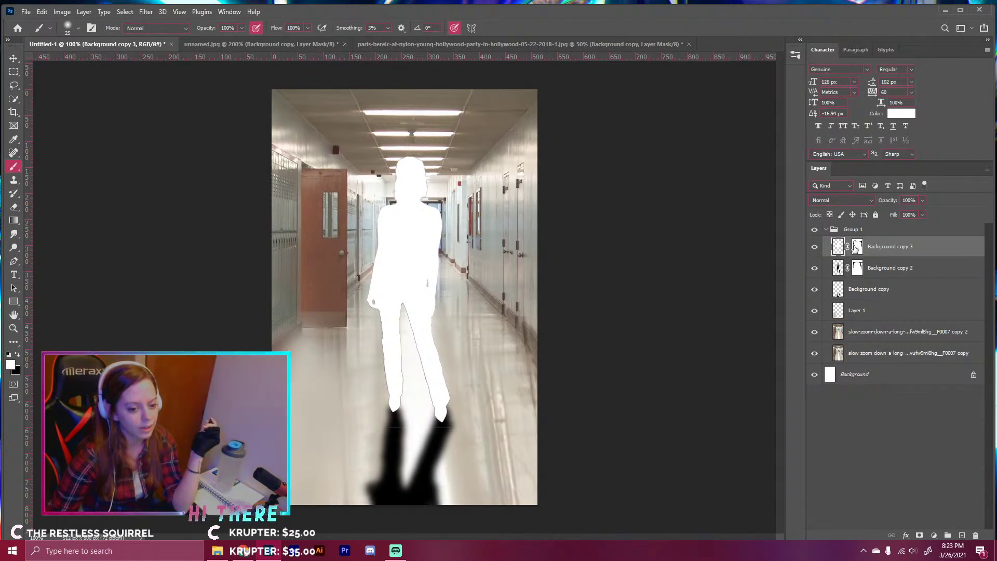
right_click(855, 248)
left_click(874, 275)
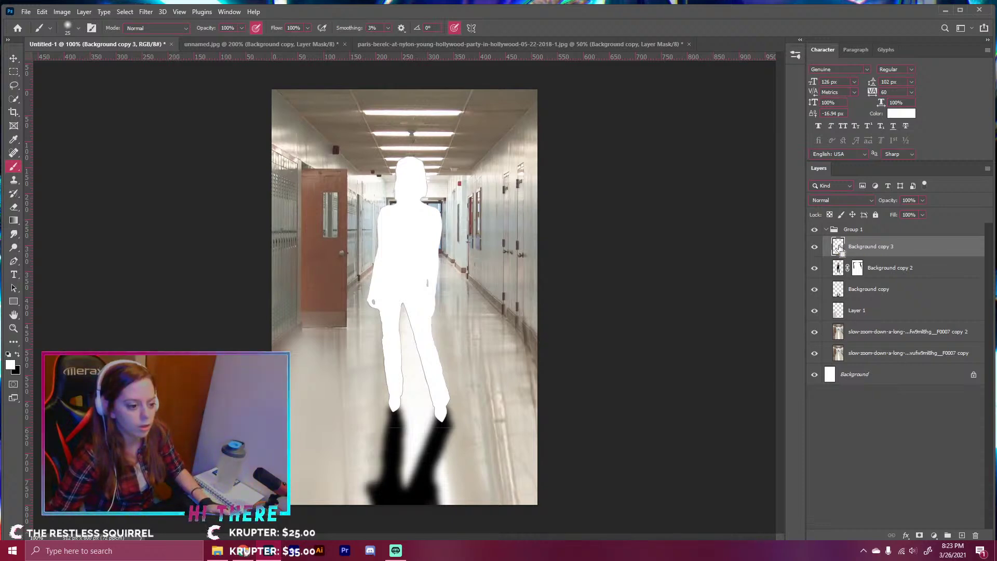
- Select the white silhouette, contract the selection and delete its interior so only a thin white outline surrounds the woman
left_click(839, 249, "ctrl")
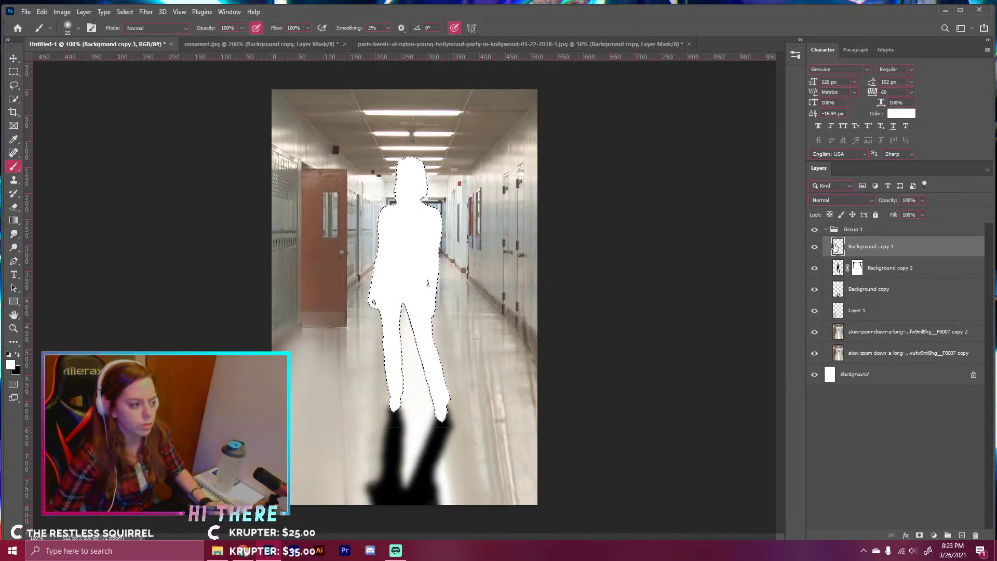
left_click(125, 11)
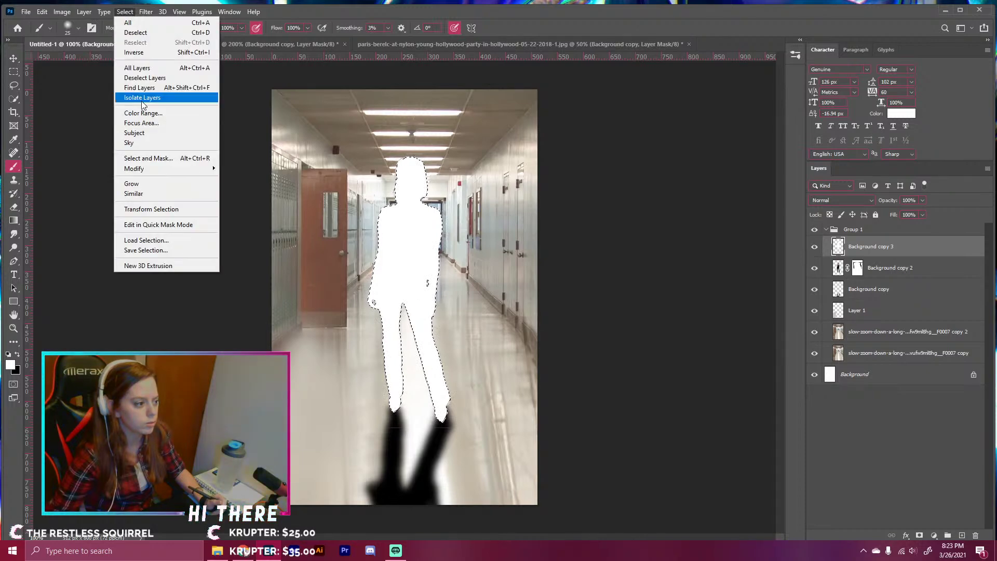
mouse_move(172, 169)
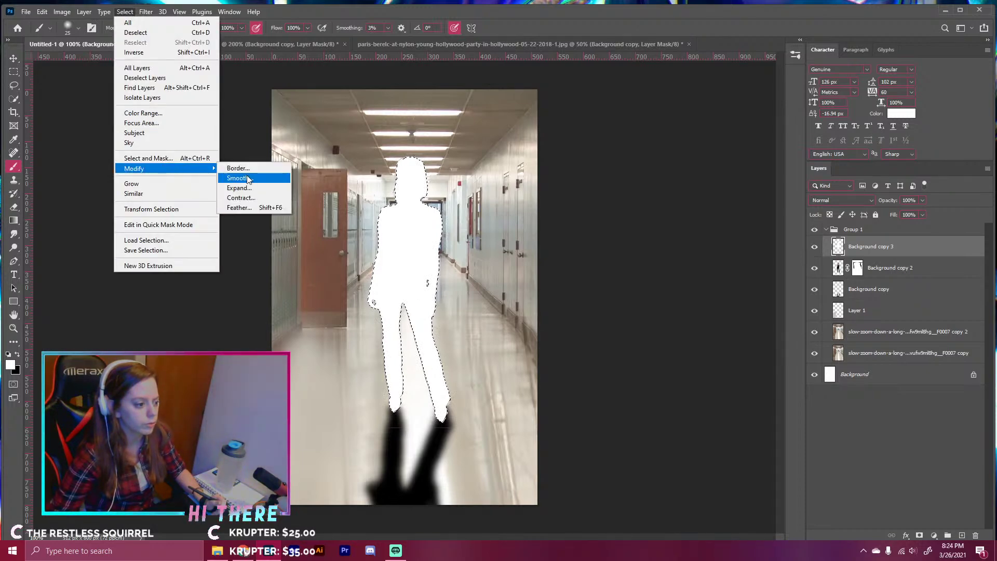
left_click(254, 197)
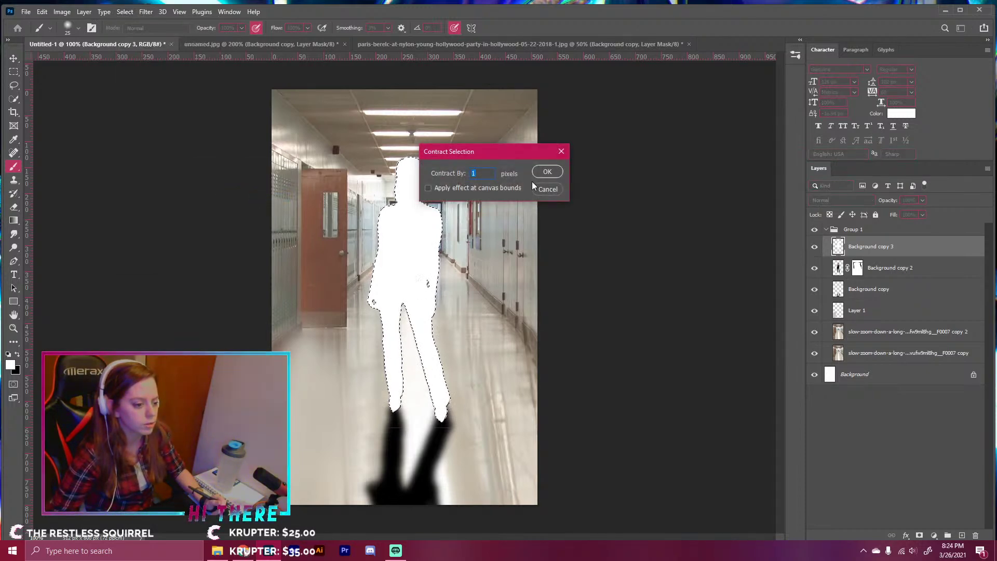
key("Return")
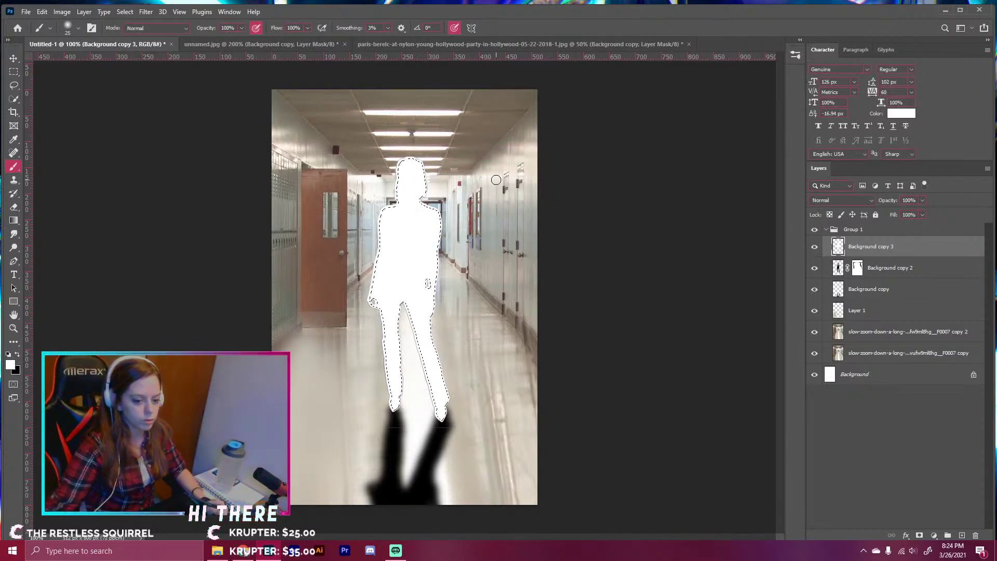
key("Delete")
key("ctrl+d")
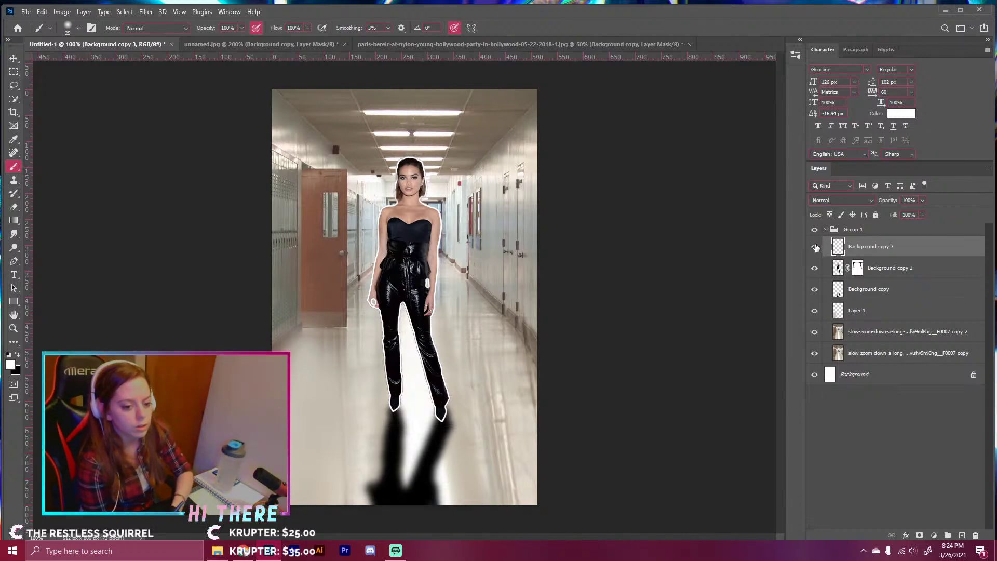
- Mask out the white outline around both shoes and lower trouser hems with a 25 px black brush, and apply the mask
left_click(920, 535)
key("x")
key("ctrl+plus")
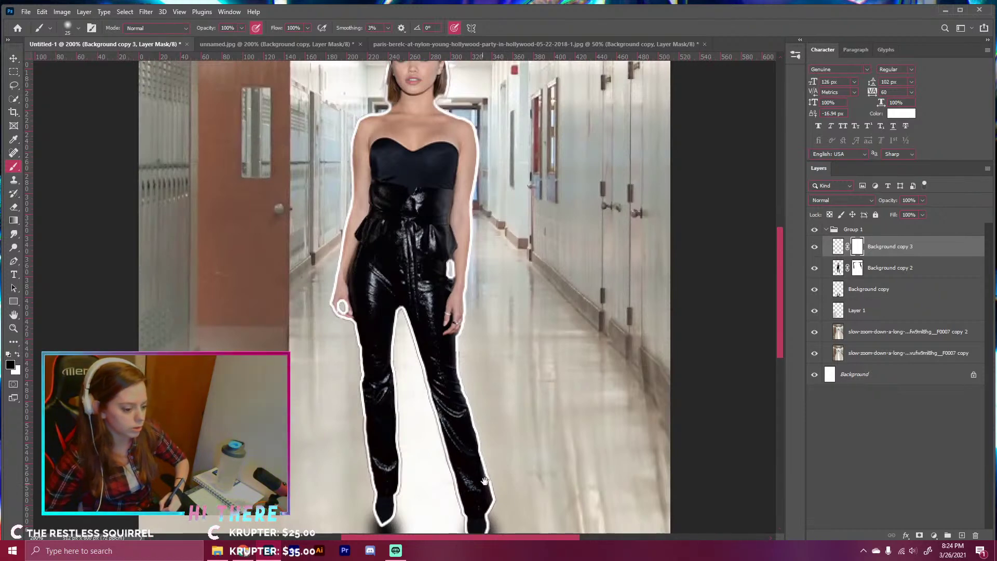
scroll(758, 335, "down", 3)
mouse_move(480, 429)
left_mouse_down()
mouse_move(474, 445)
mouse_move(474, 423)
mouse_move(488, 411)
mouse_move(474, 430)
mouse_move(484, 401)
mouse_move(465, 393)
left_mouse_up()
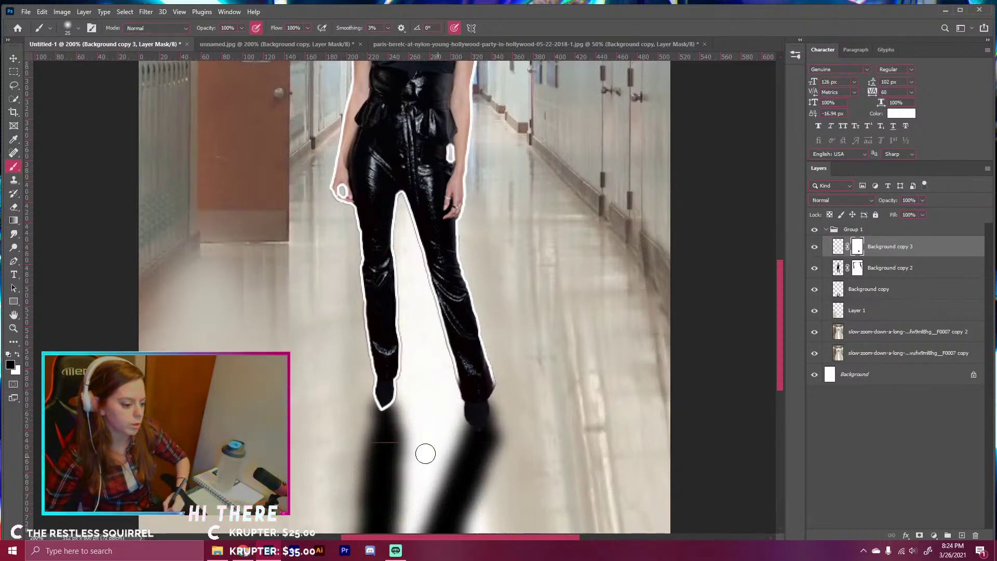
mouse_move(393, 397)
left_mouse_down()
mouse_move(387, 416)
mouse_move(389, 393)
left_mouse_up()
mouse_move(475, 412)
left_mouse_down()
mouse_move(463, 367)
mouse_move(482, 357)
left_mouse_up()
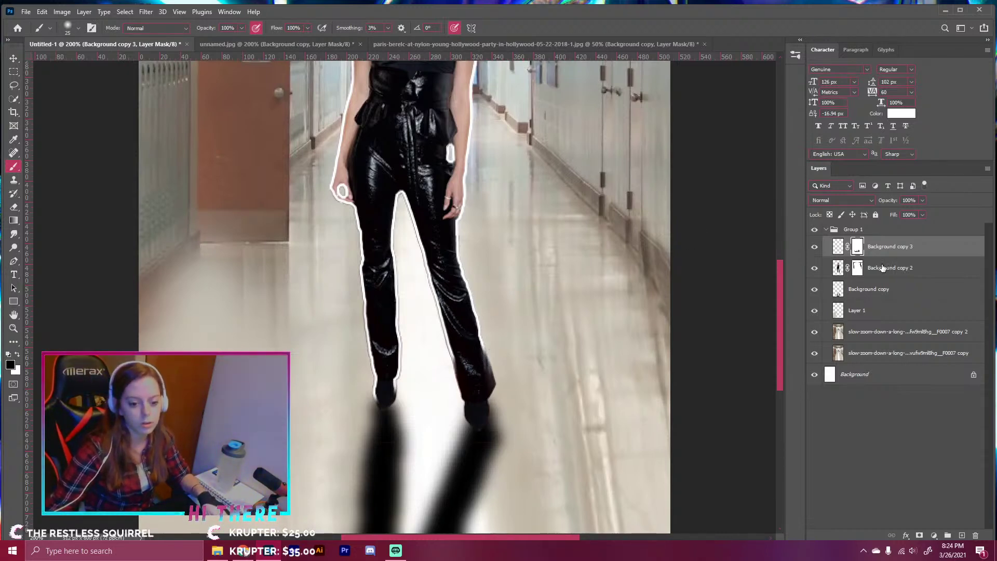
scroll(601, 221, "up", 3)
scroll(601, 221, "up", 1)
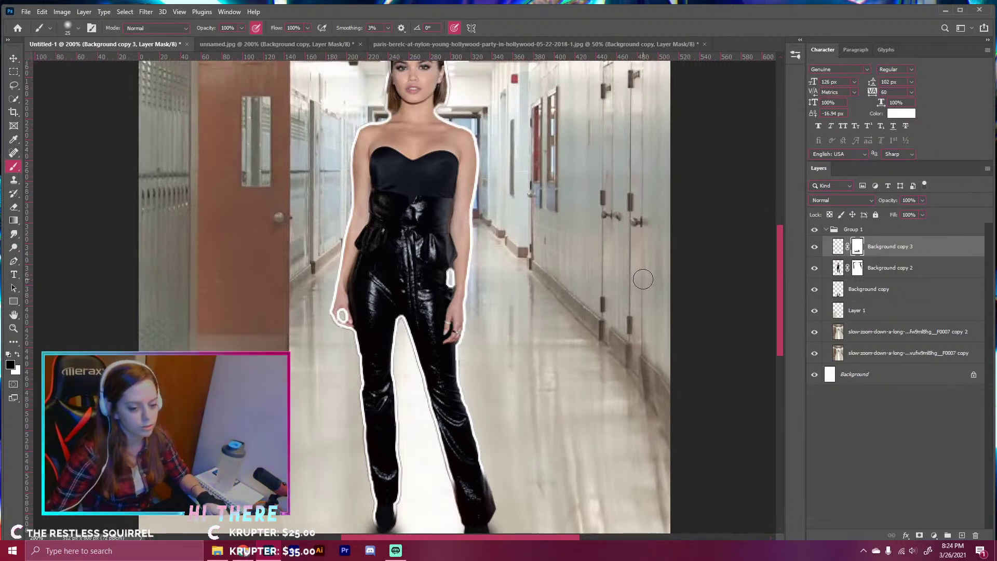
right_click(858, 246)
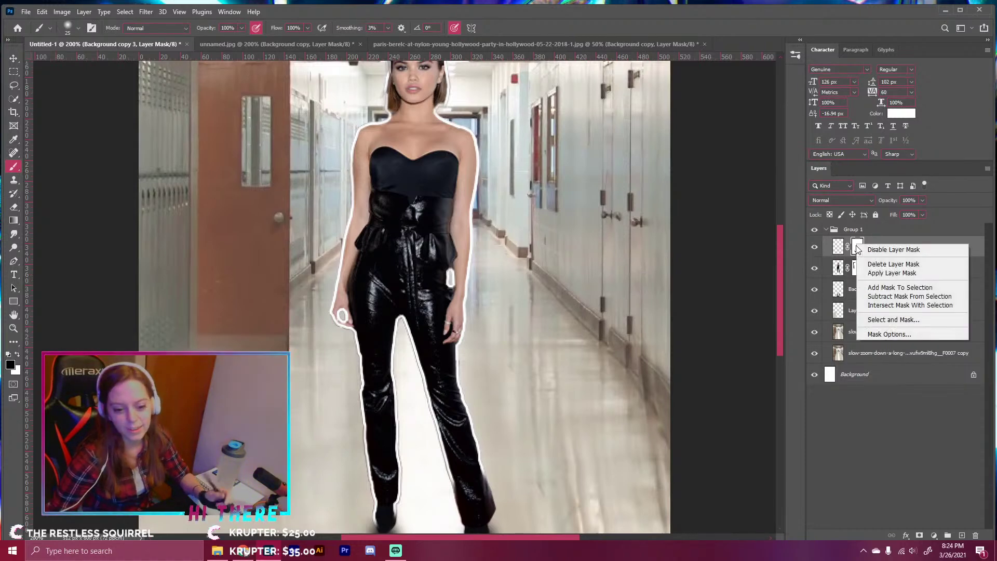
left_click(875, 274)
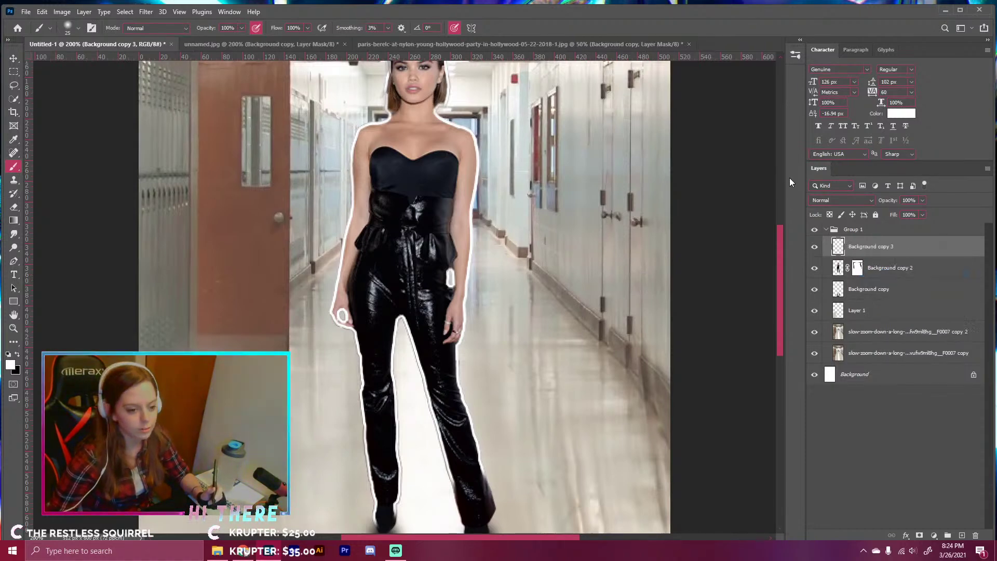
- Add a new layer mask to the white outline layer and make black the foreground colour
scroll(727, 244, "up", 2)
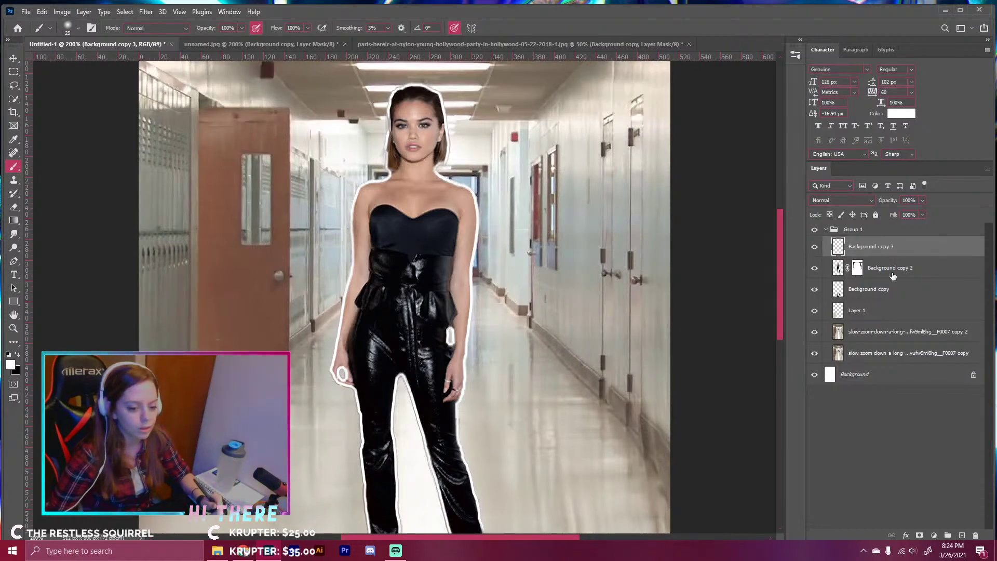
left_click(919, 535)
key("x")
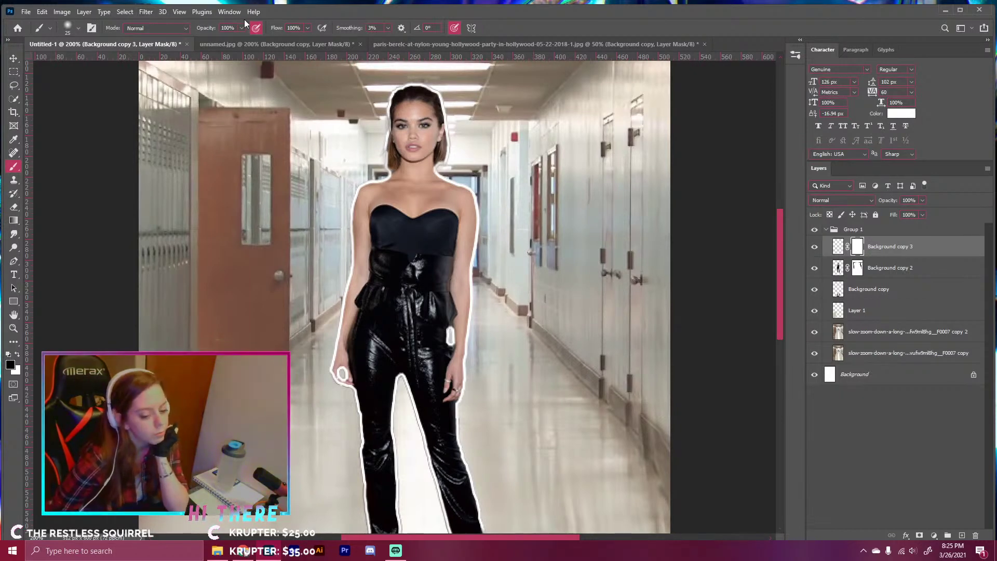
left_click(229, 11)
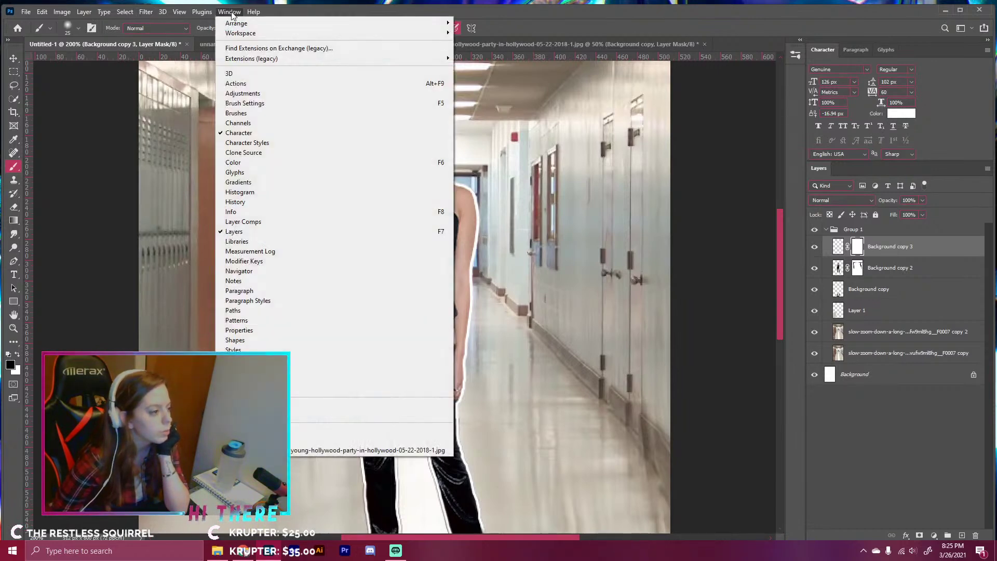
mouse_move(179, 13)
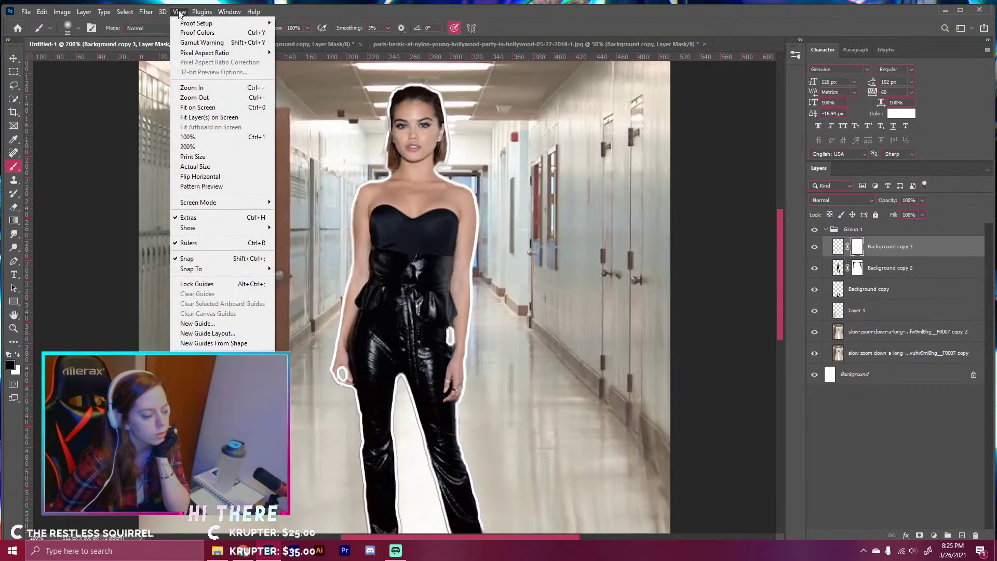
double_click(836, 246)
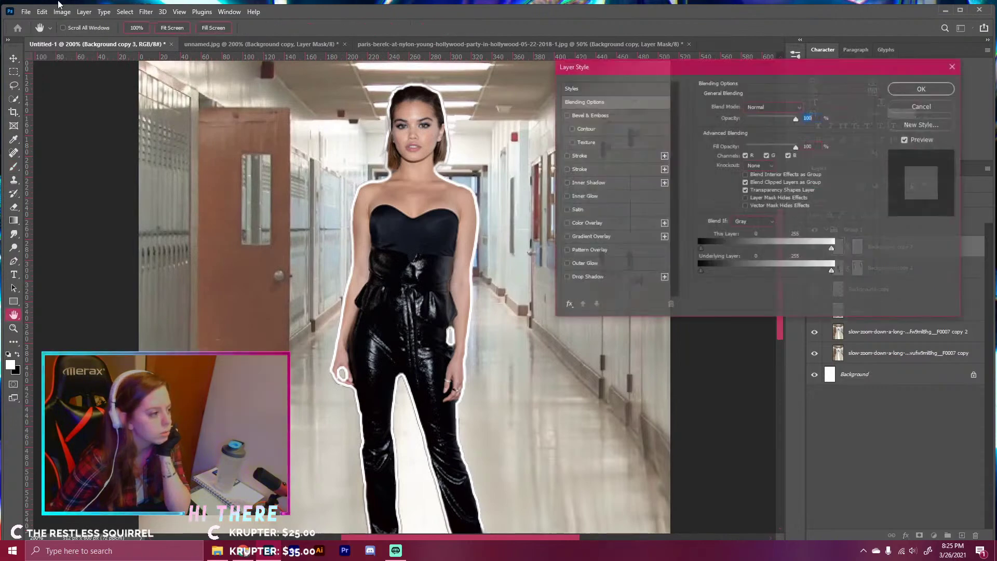
key("Escape")
- Try a Gaussian Blur with a 6.2-pixel radius on the white outline layer and clear the selection around it
left_click(147, 12)
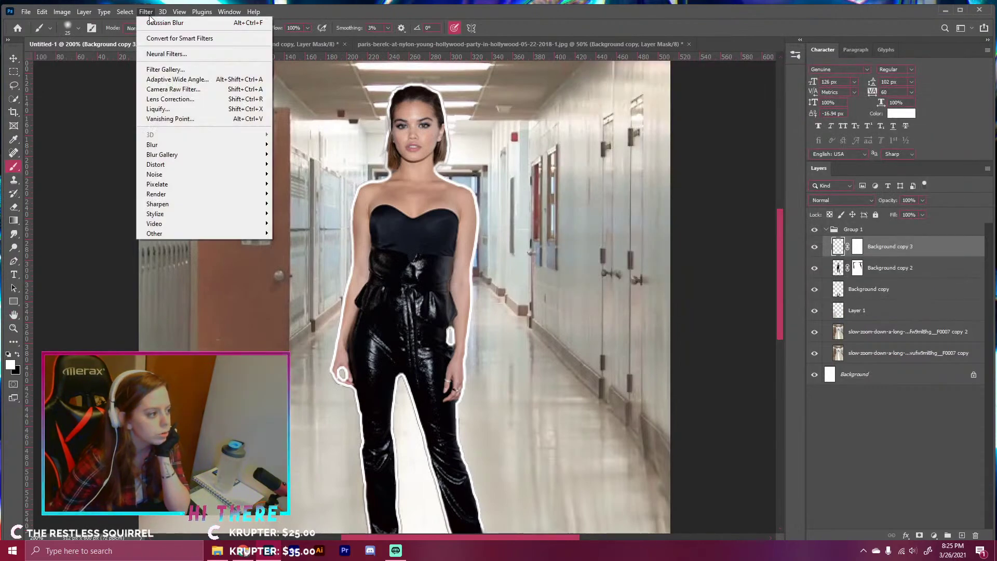
mouse_move(210, 145)
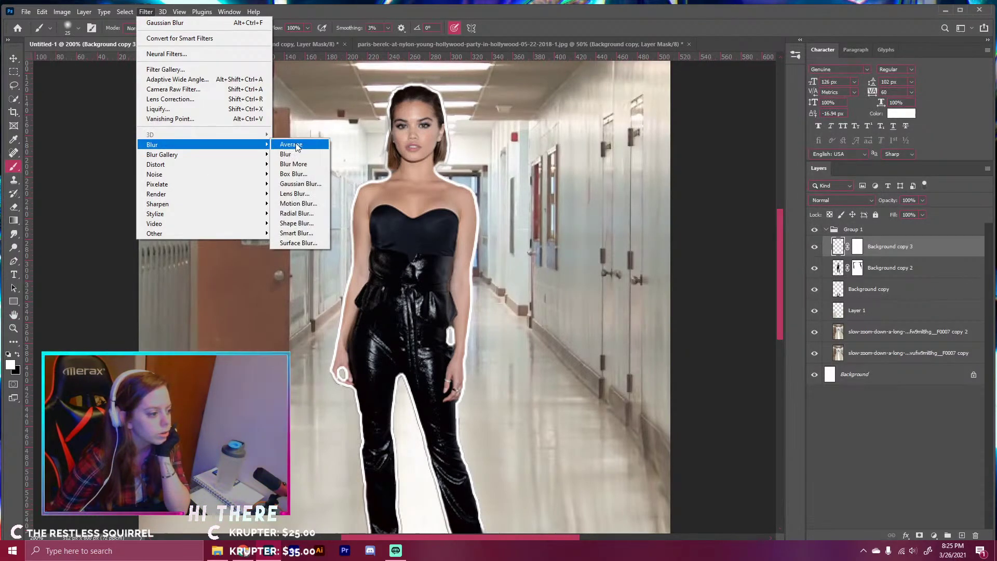
left_click(301, 184)
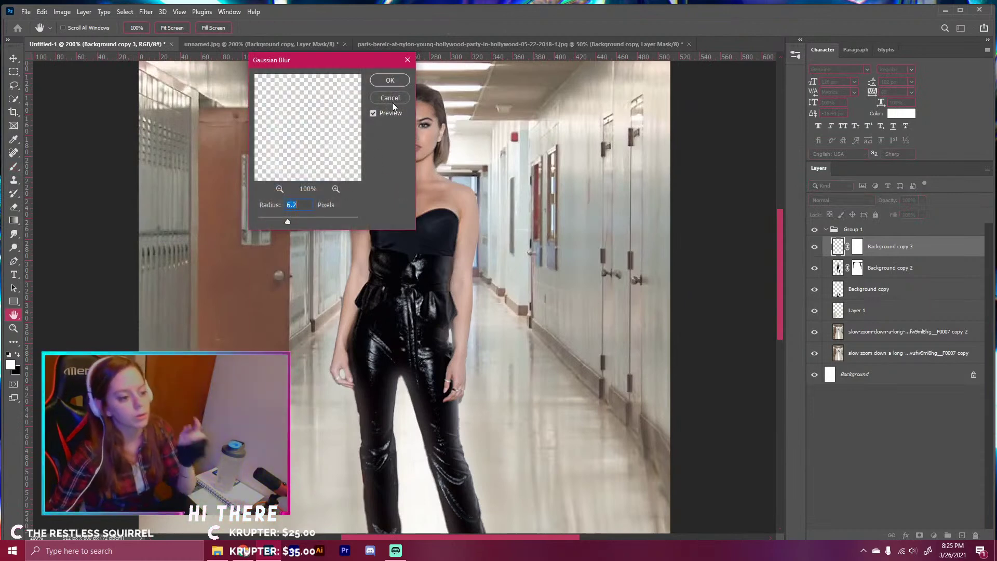
left_click(390, 80)
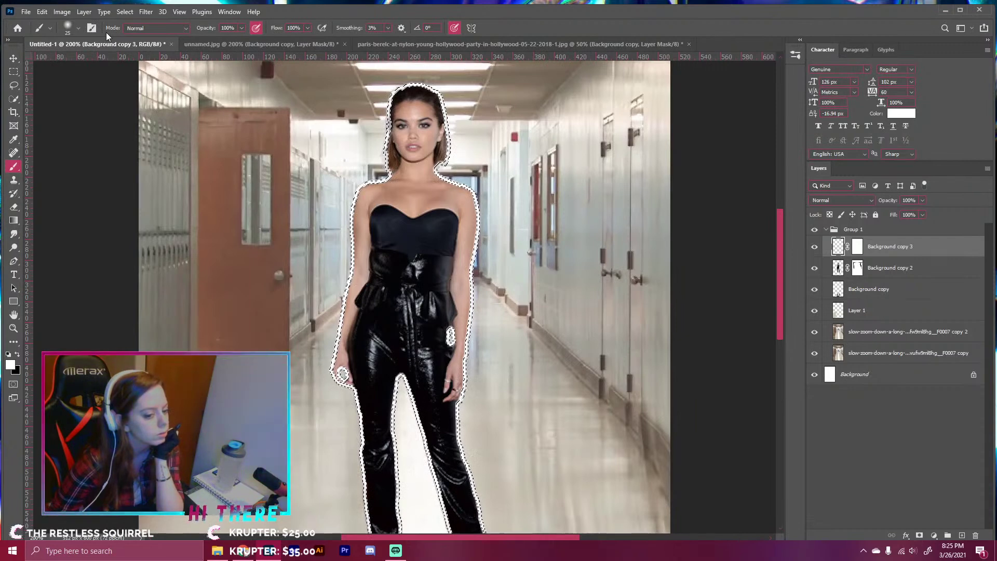
key("ctrl+d")
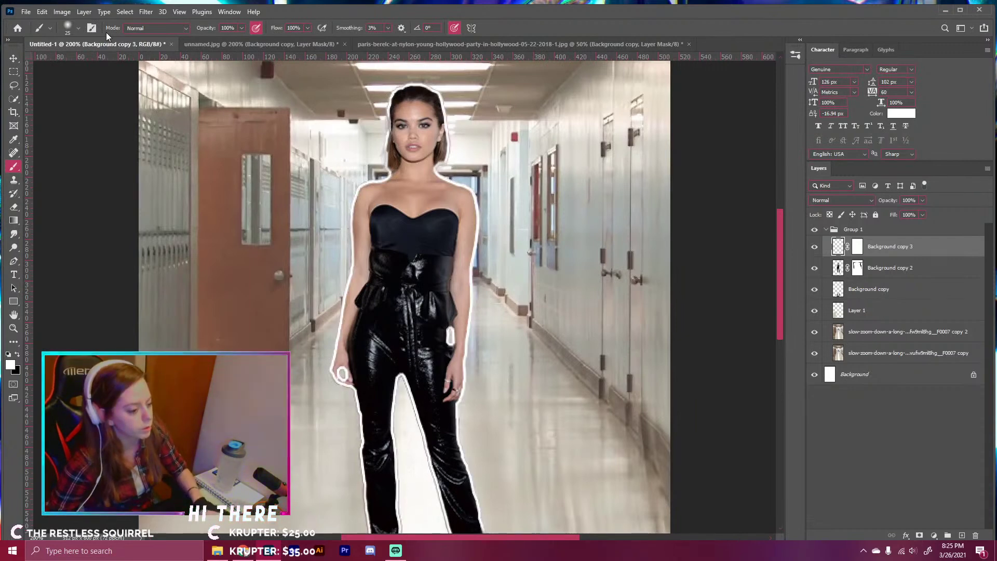
- Soften the white outline layer with a 2.0-pixel Gaussian Blur and check the effect by toggling the layer's visibility
left_click(146, 12)
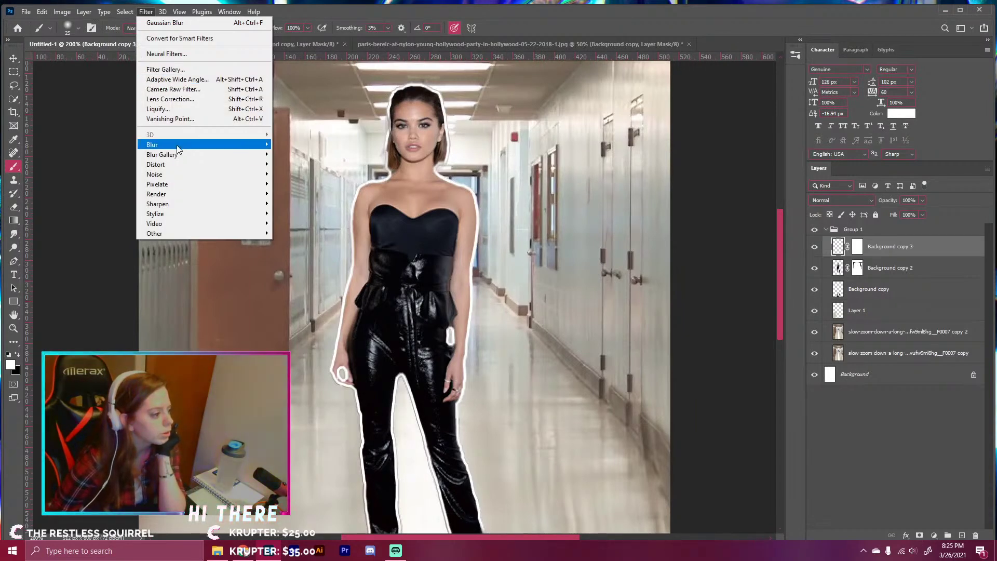
mouse_move(195, 146)
left_click(296, 184)
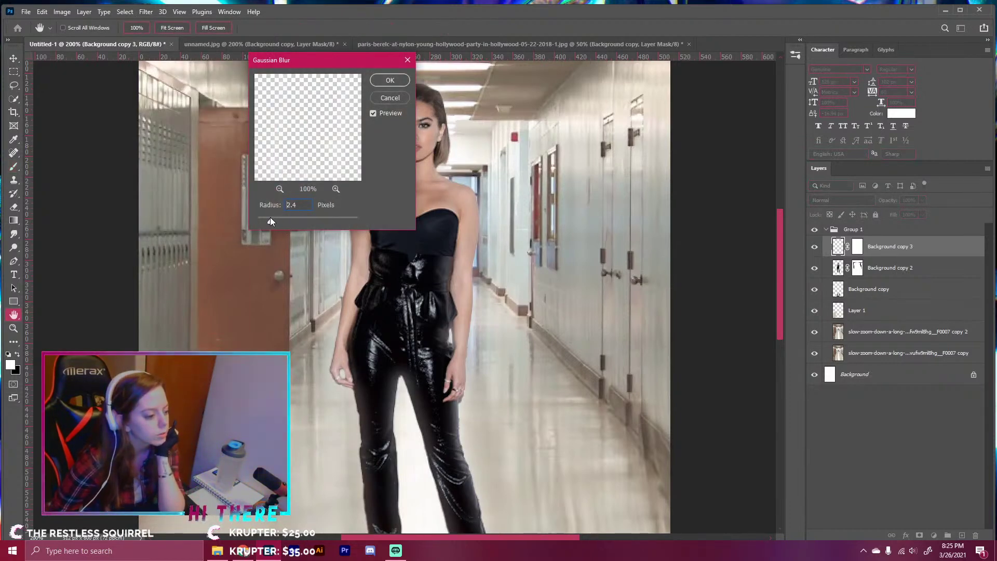
left_click_drag(269, 218, 269, 218)
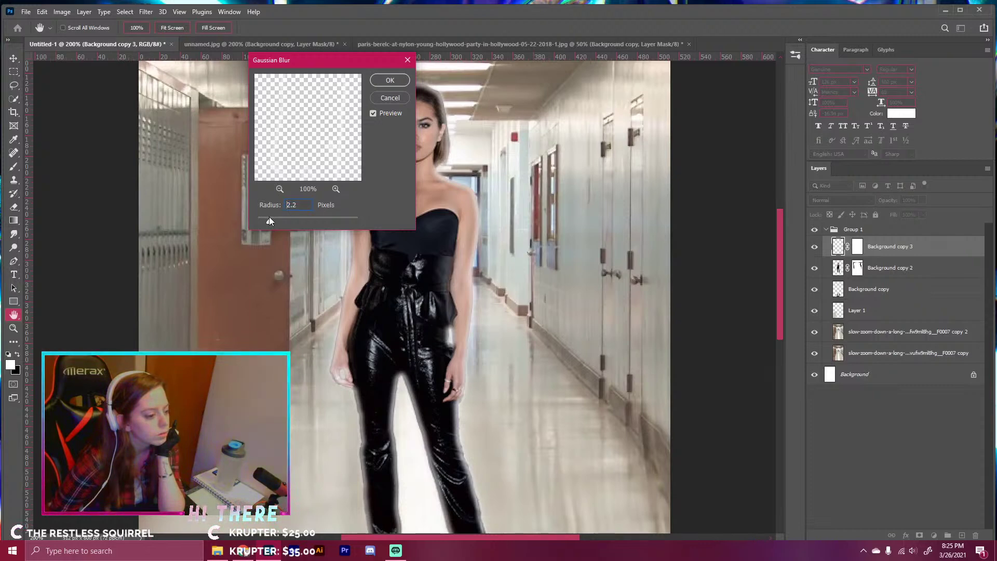
left_click_drag(265, 219, 267, 220)
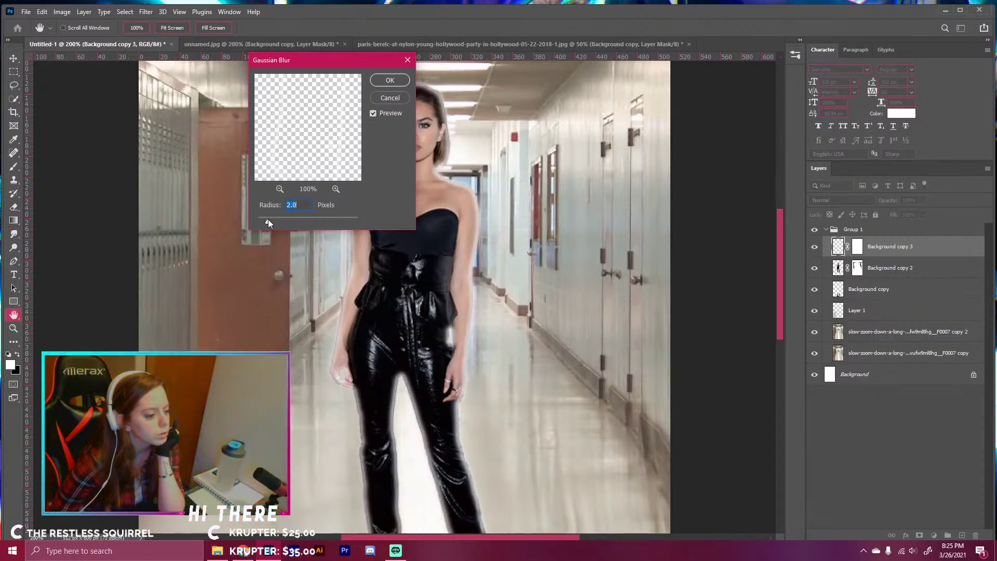
left_click(390, 80)
key("b")
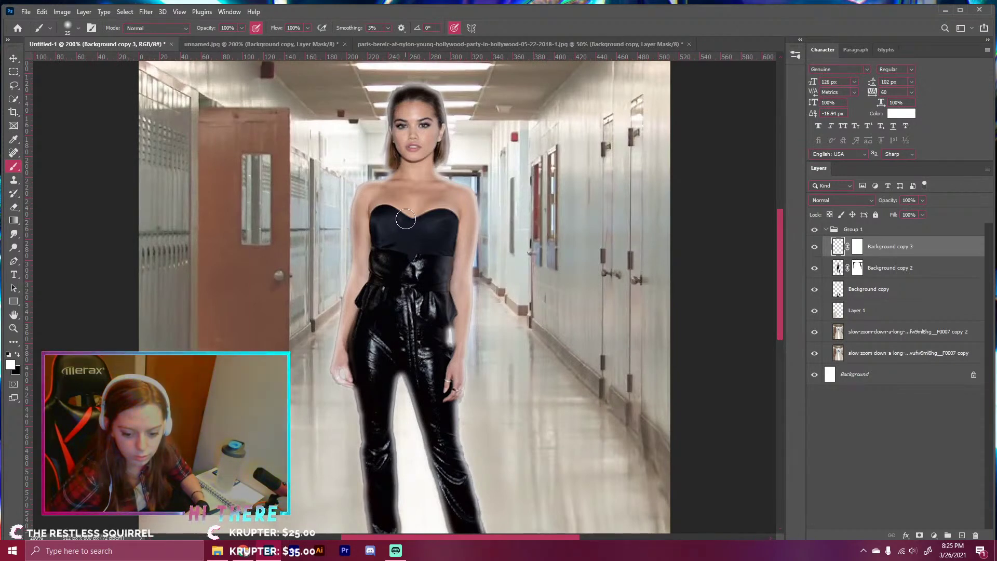
key("ctrl+plus")
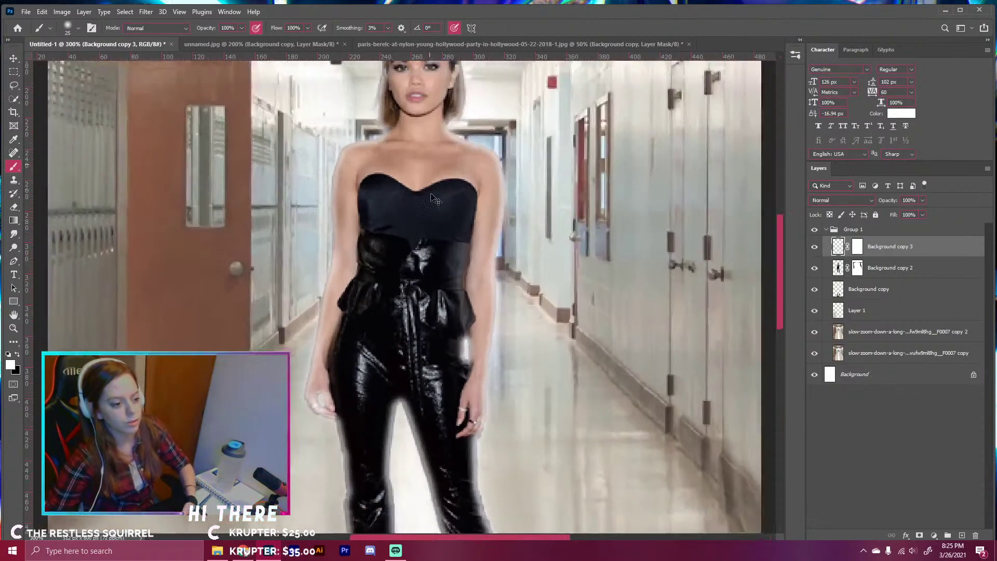
key("ctrl+minus")
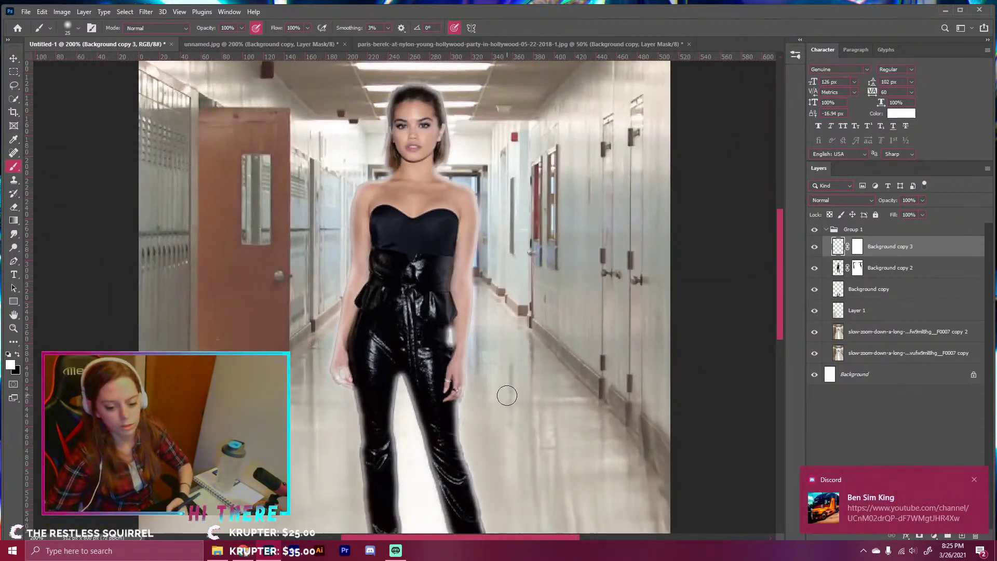
left_click(973, 482)
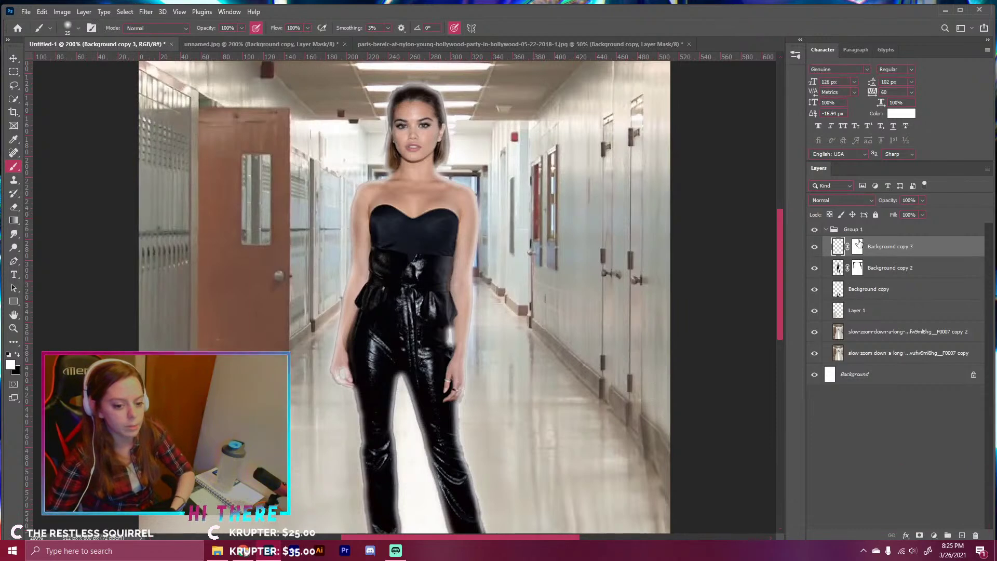
left_click(814, 247)
left_click(814, 247)
- Paint black on the outline layer's mask to remove the white haze from the trouser legs and hips
left_click(856, 247)
key("x")
key("bracketright")
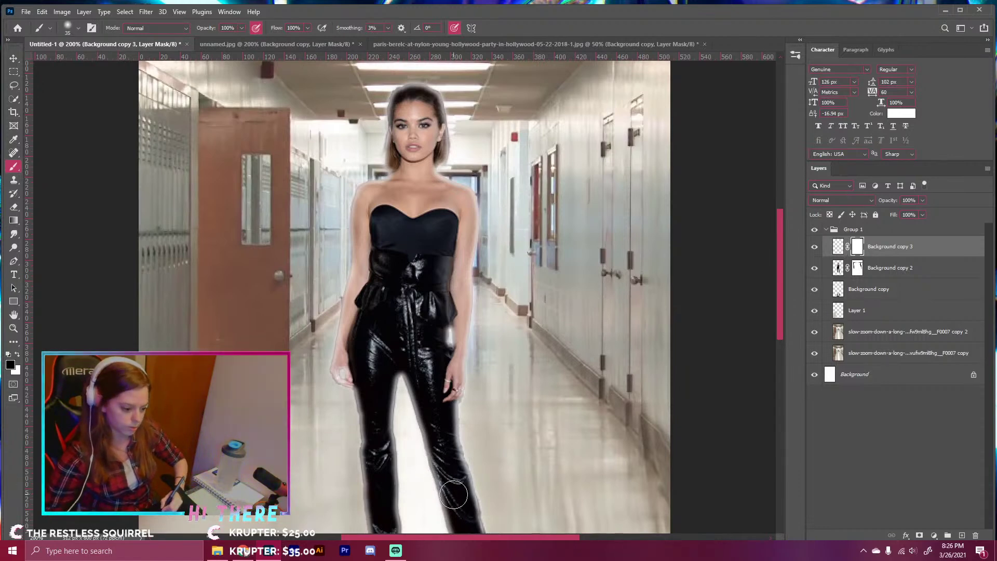
mouse_move(460, 502)
left_mouse_down()
mouse_move(531, 476)
mouse_move(514, 331)
mouse_move(445, 325)
mouse_move(451, 381)
mouse_move(446, 351)
left_mouse_up()
mouse_move(431, 306)
left_mouse_down()
mouse_move(405, 215)
mouse_move(418, 219)
mouse_move(385, 197)
mouse_move(363, 234)
mouse_move(364, 317)
left_mouse_up()
key("bracketleft")
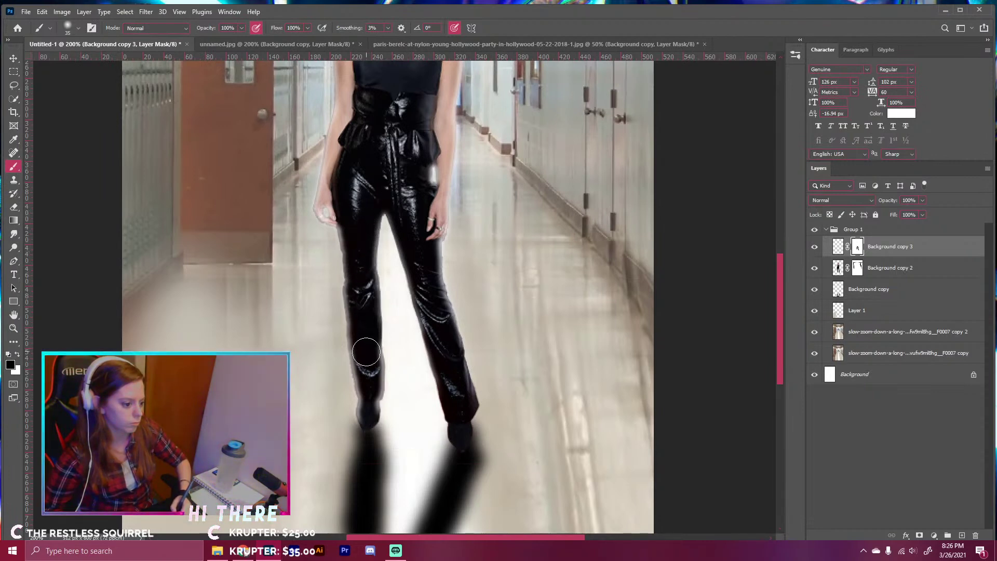
- Mask the remaining white haze off the lower leg and shoe with a smaller black brush
mouse_move(366, 359)
left_mouse_down()
mouse_move(362, 345)
mouse_move(368, 388)
mouse_move(379, 380)
mouse_move(367, 390)
left_mouse_up()
key("bracketleft")
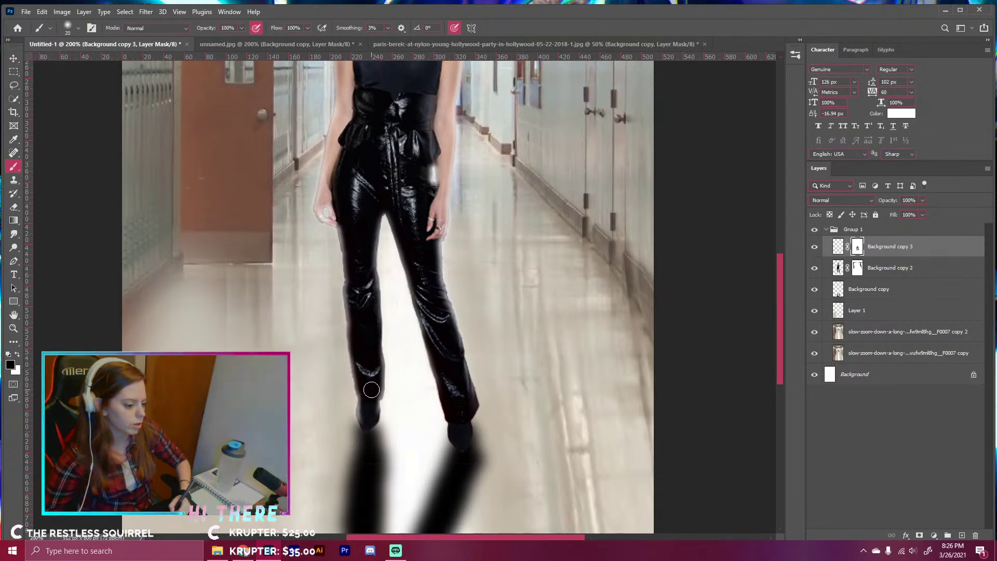
key("bracketright")
left_click_drag(367, 408, 372, 416)
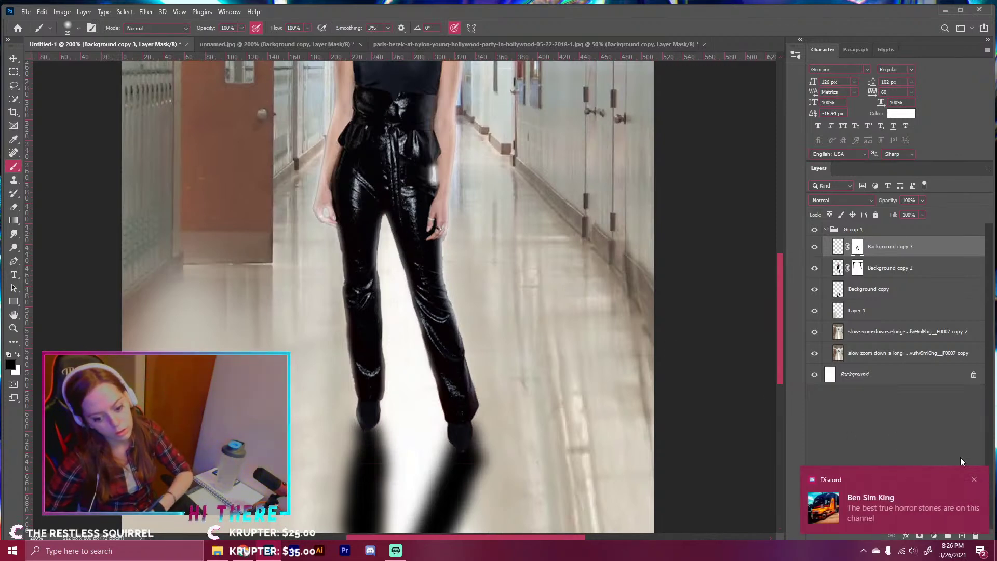
left_click(973, 478)
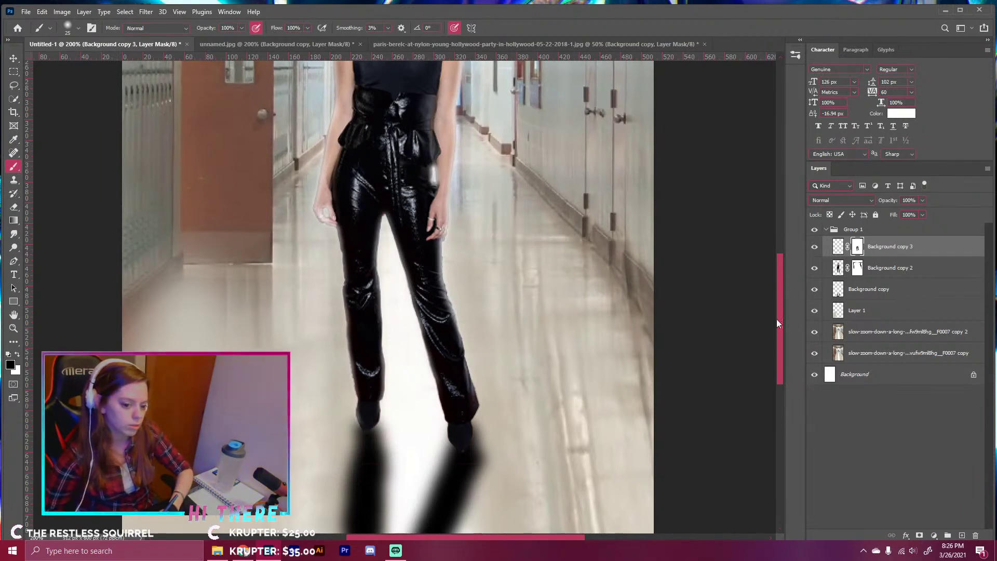
- Paint black on the outline layer's mask to clear the white haze from the woman's face and hair
mouse_move(779, 322)
left_mouse_down()
mouse_move(786, 259)
mouse_move(783, 273)
left_mouse_up()
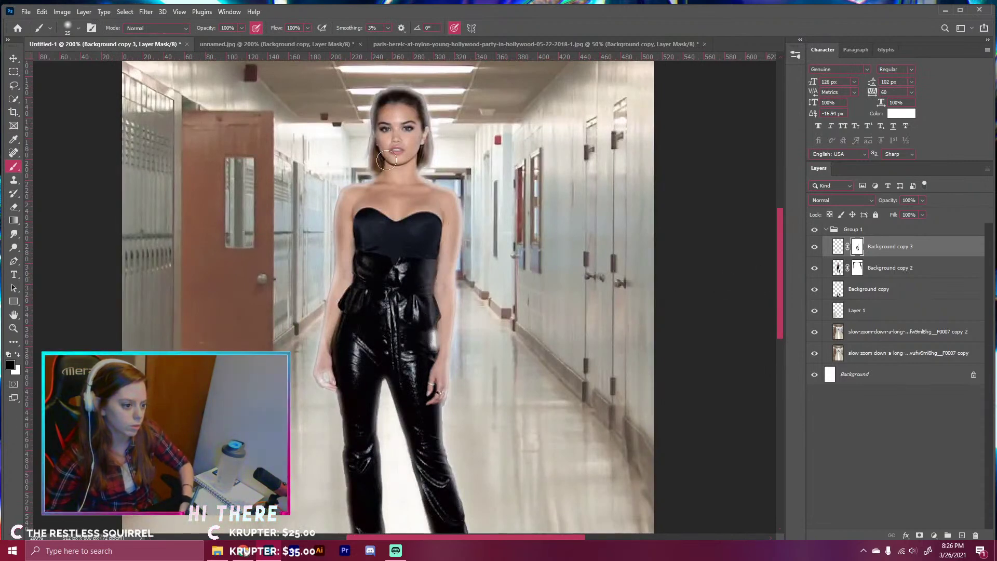
mouse_move(384, 109)
left_mouse_down()
mouse_move(396, 100)
mouse_move(410, 113)
left_mouse_up()
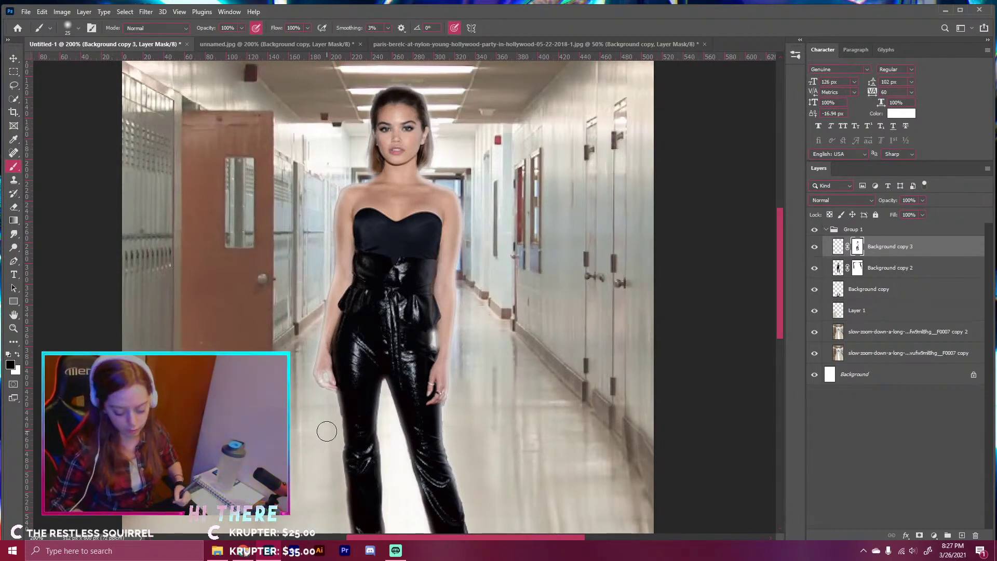
key("ctrl+minus")
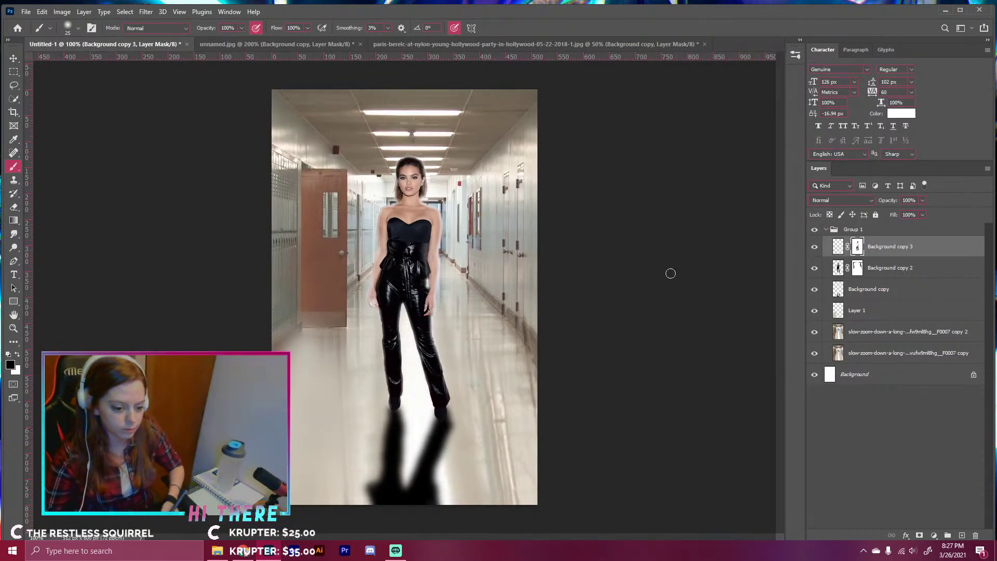
- Add a layer mask to the floor shadow layer and fade the shadow's lower end with a short black-to-transparent gradient
left_click(877, 292)
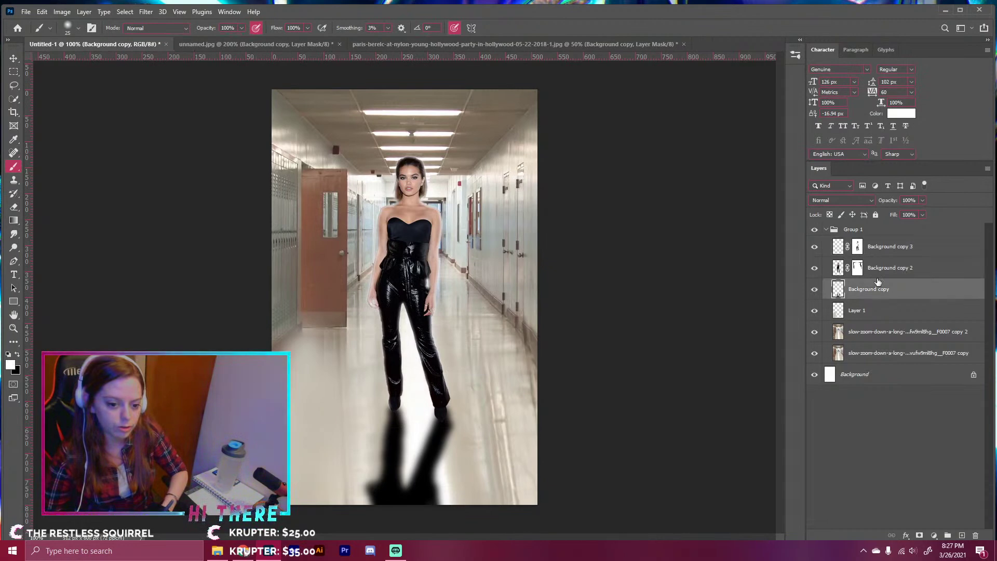
left_click_drag(894, 201, 908, 201)
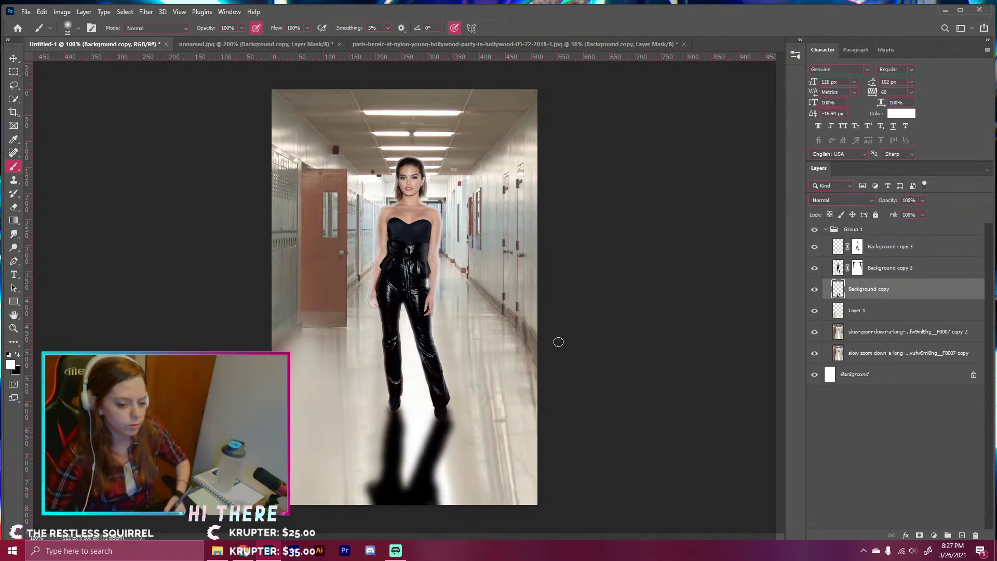
left_click(917, 538)
key("x")
key("g")
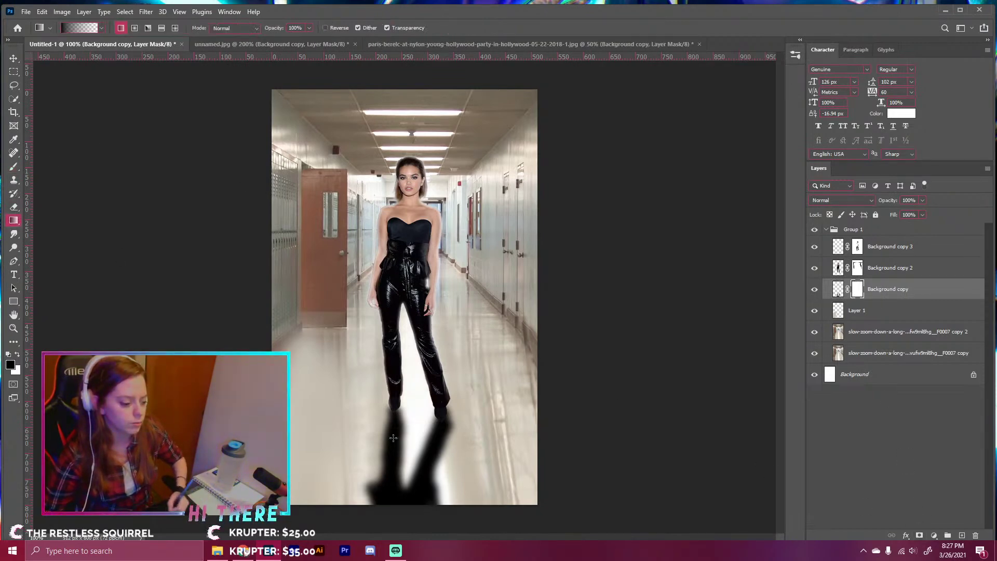
left_click_drag(393, 520, 402, 484)
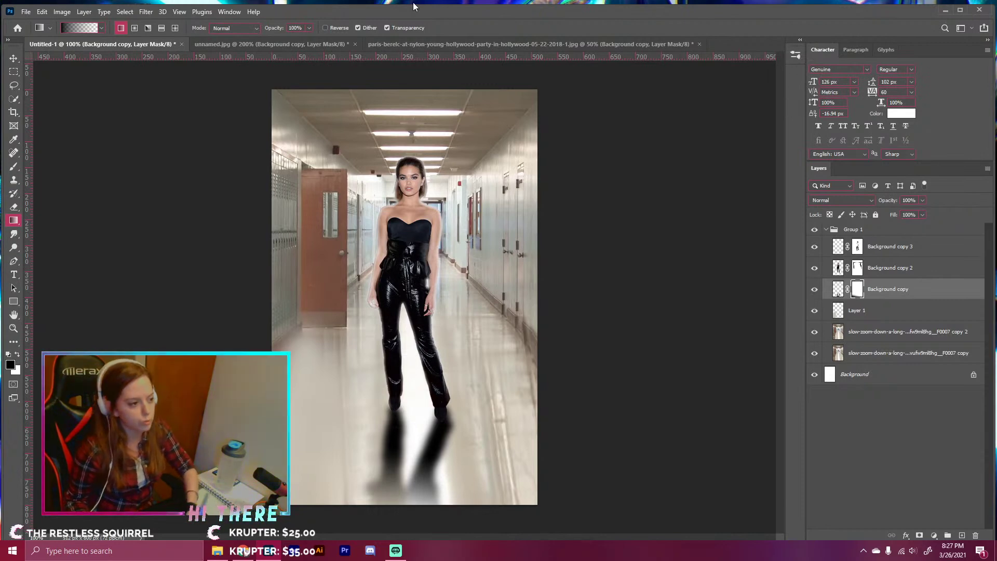
- Show the Properties panel and dock it with the other newly opened panels in the existing collapsed panel column
left_click(228, 16)
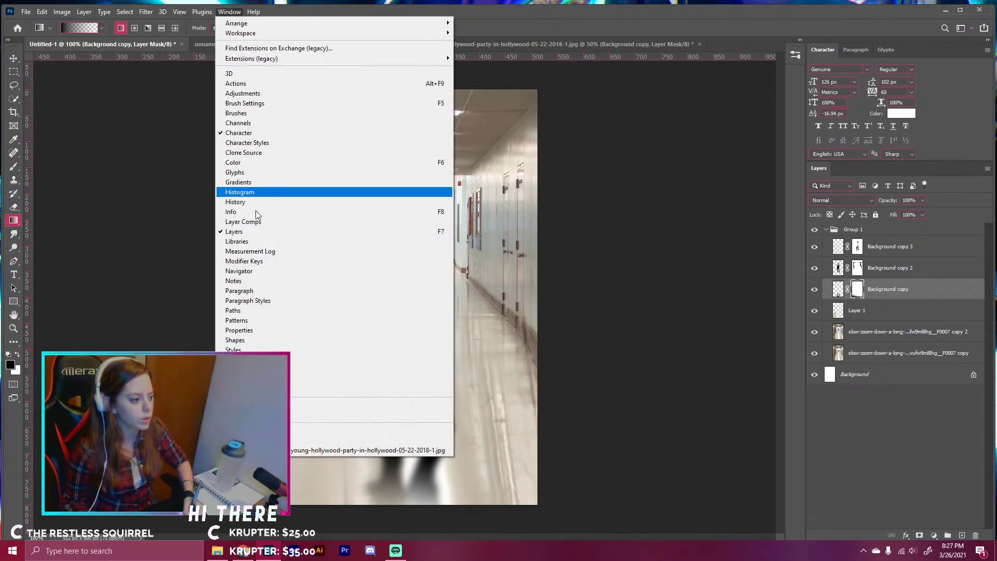
left_click(258, 331)
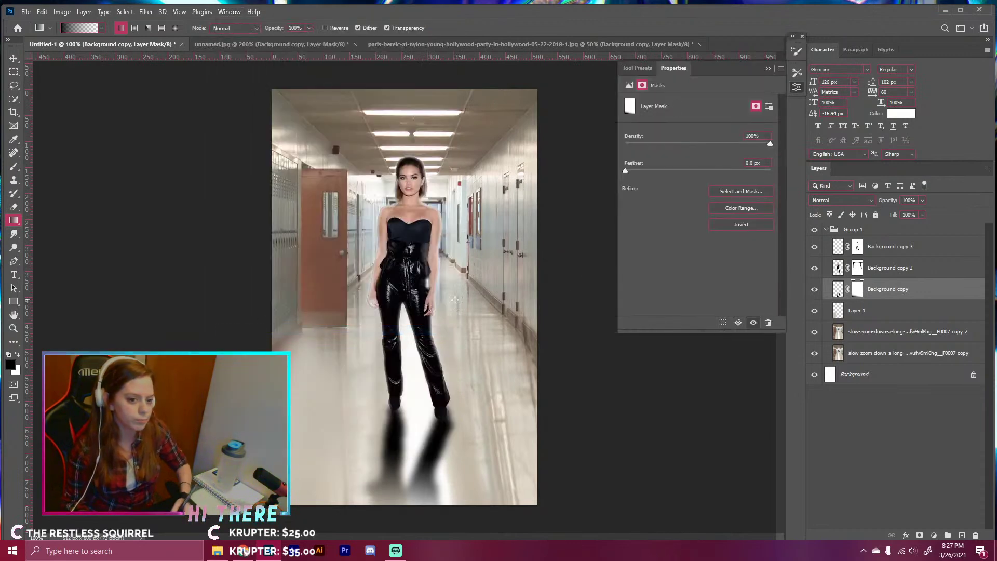
left_click(796, 50)
mouse_move(798, 49)
left_mouse_down()
mouse_move(792, 118)
mouse_move(797, 108)
left_mouse_up()
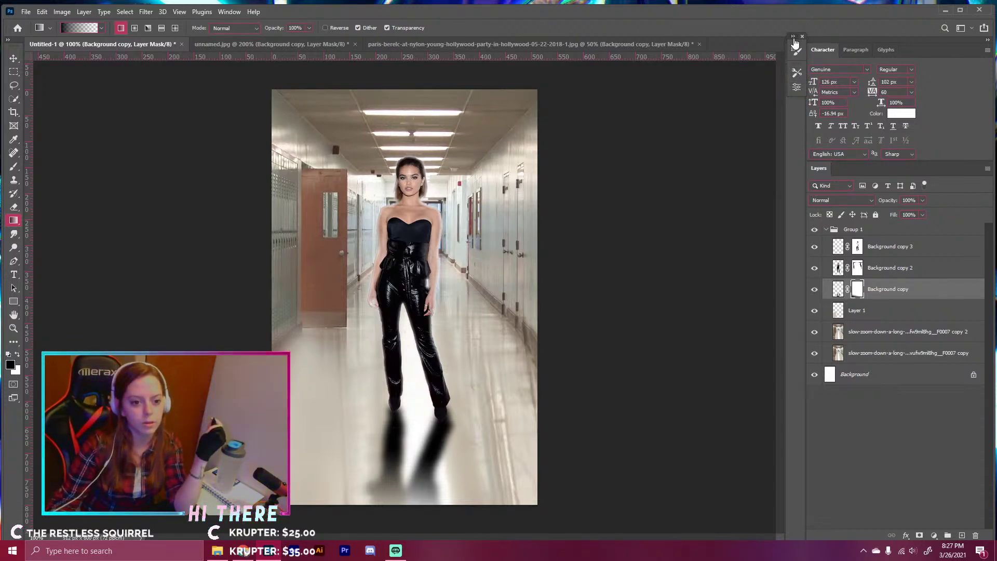
mouse_move(796, 44)
left_mouse_down()
mouse_move(770, 44)
mouse_move(791, 46)
mouse_move(766, 52)
mouse_move(668, 140)
mouse_move(794, 76)
left_mouse_up()
left_click_drag(673, 134, 799, 95)
mouse_move(652, 133)
left_mouse_down()
mouse_move(768, 105)
mouse_move(798, 122)
left_mouse_up()
- Set the density of the floor shadow's layer mask to 68% and collapse Group 1
left_click(794, 98)
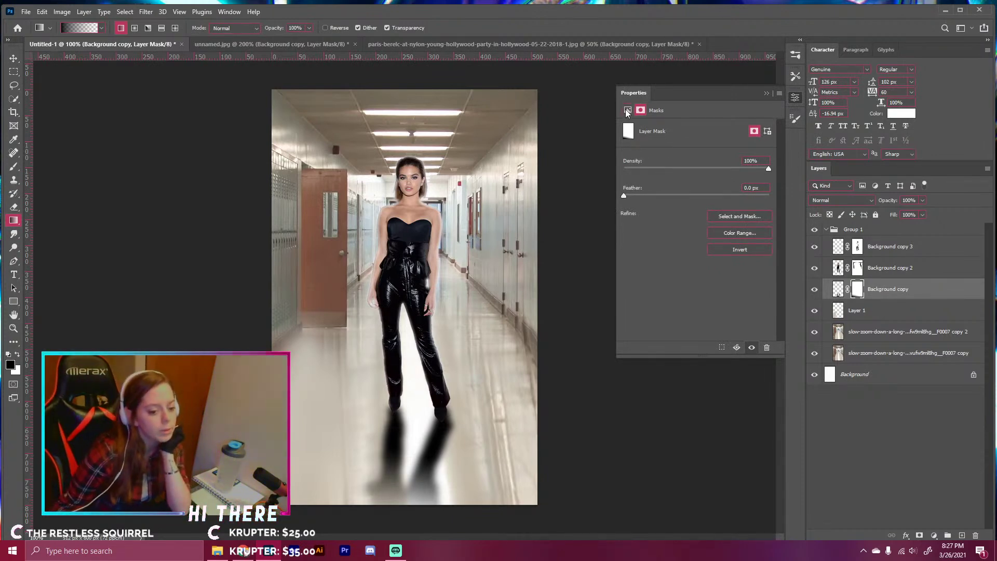
left_click_drag(745, 168, 723, 169)
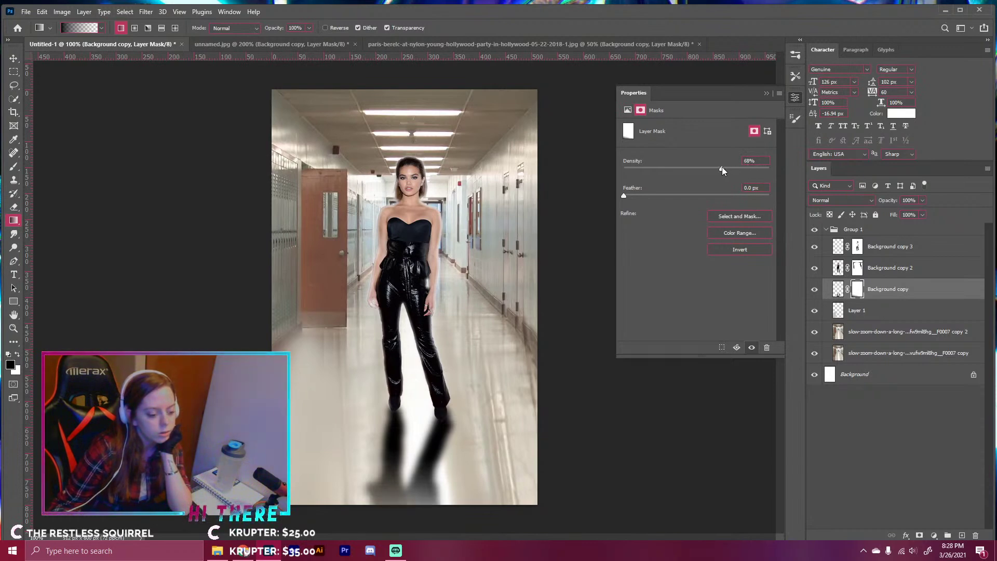
left_click(765, 93)
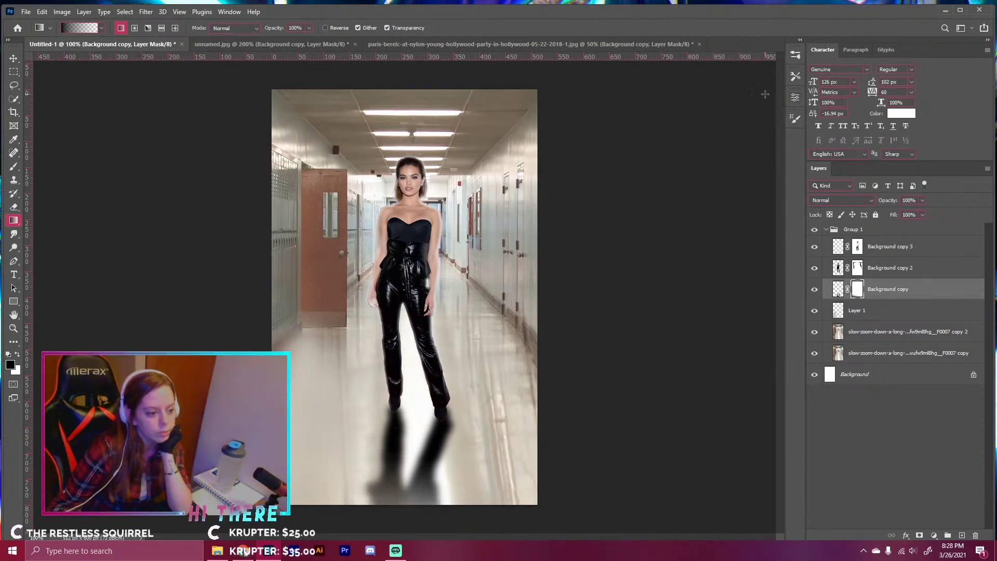
left_click(826, 230)
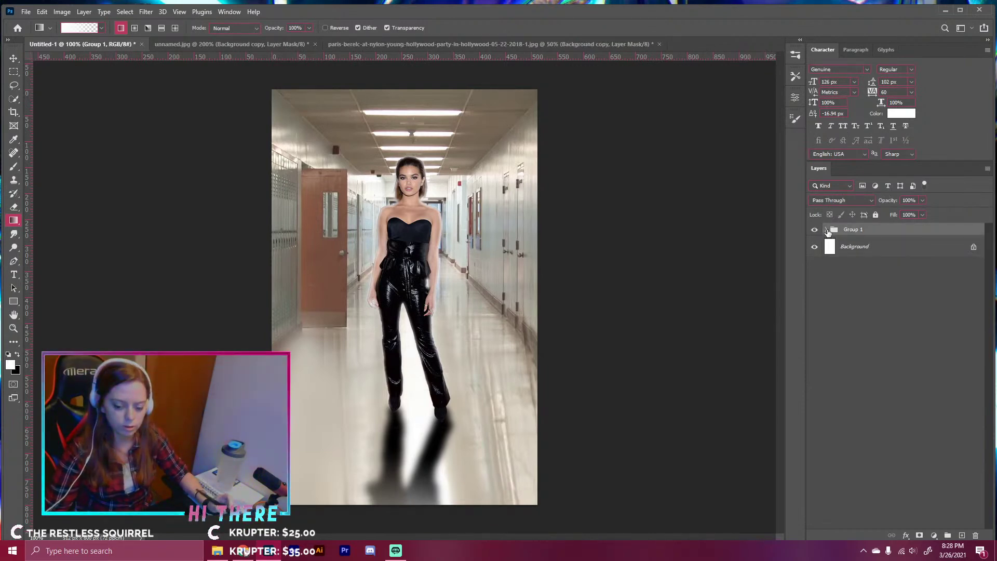
- Add a Channel Mixer adjustment layer above Group 1 and set its red output channel to Red -60, Green -71 and Blue -23
left_click(933, 535)
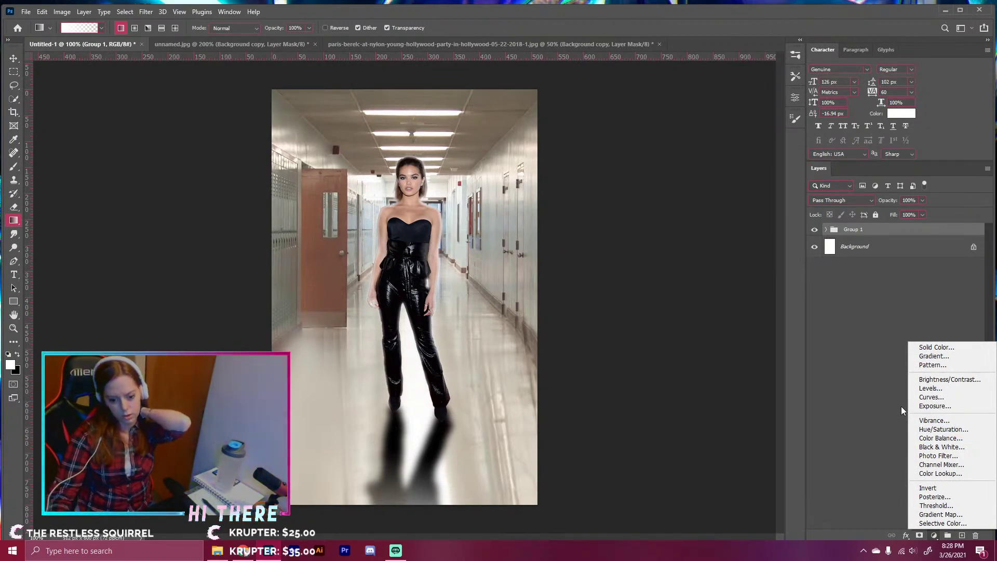
left_click(945, 464)
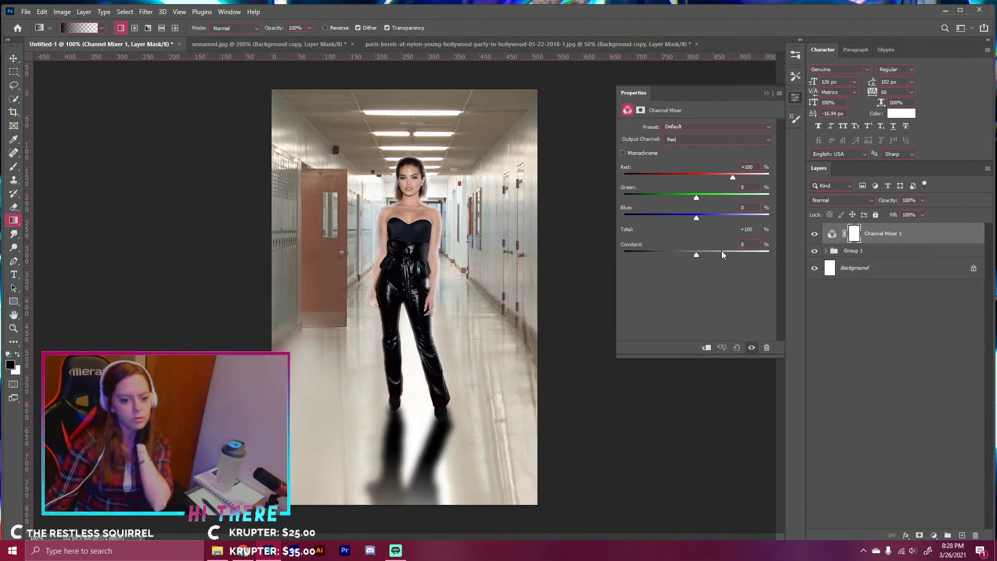
left_click_drag(715, 175, 687, 178)
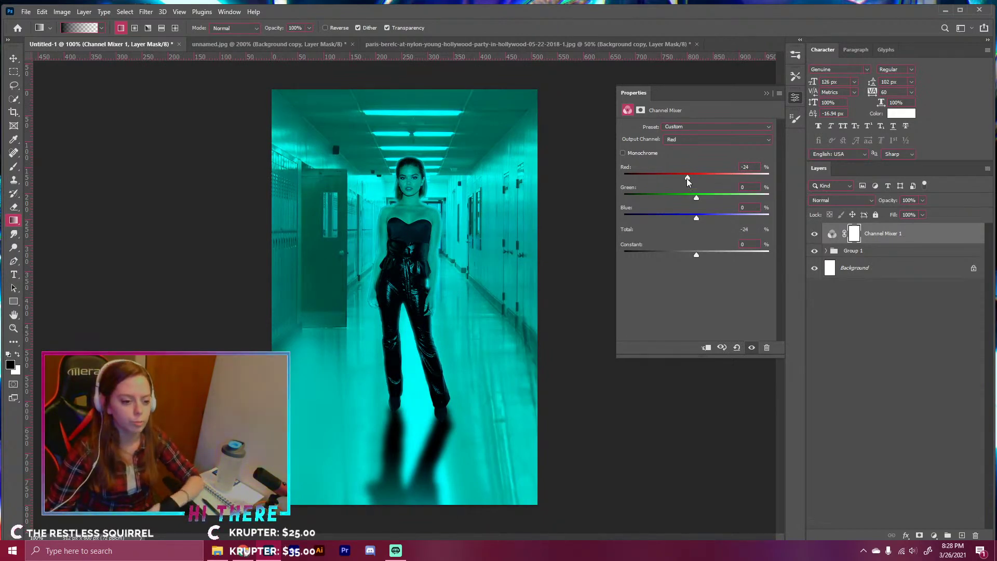
mouse_move(693, 201)
left_mouse_down()
mouse_move(731, 199)
mouse_move(655, 202)
mouse_move(688, 217)
left_mouse_up()
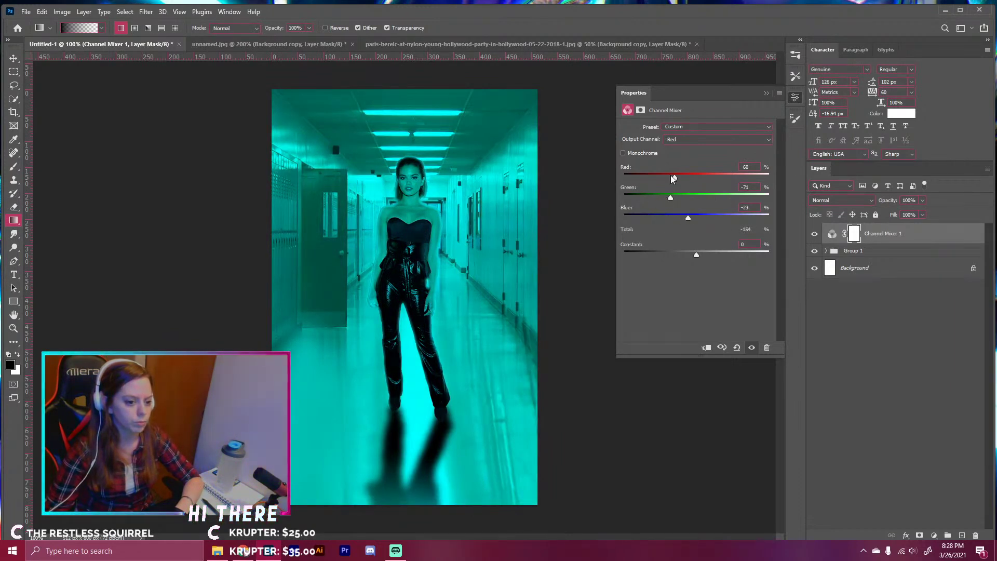
- Set the Channel Mixer's green output channel to Red -33, Green +97, Blue -11 and Constant +1
left_click(680, 139)
left_click(674, 154)
left_click_drag(696, 179, 692, 219)
mouse_move(696, 254)
left_mouse_down()
mouse_move(683, 254)
mouse_move(696, 249)
left_mouse_up()
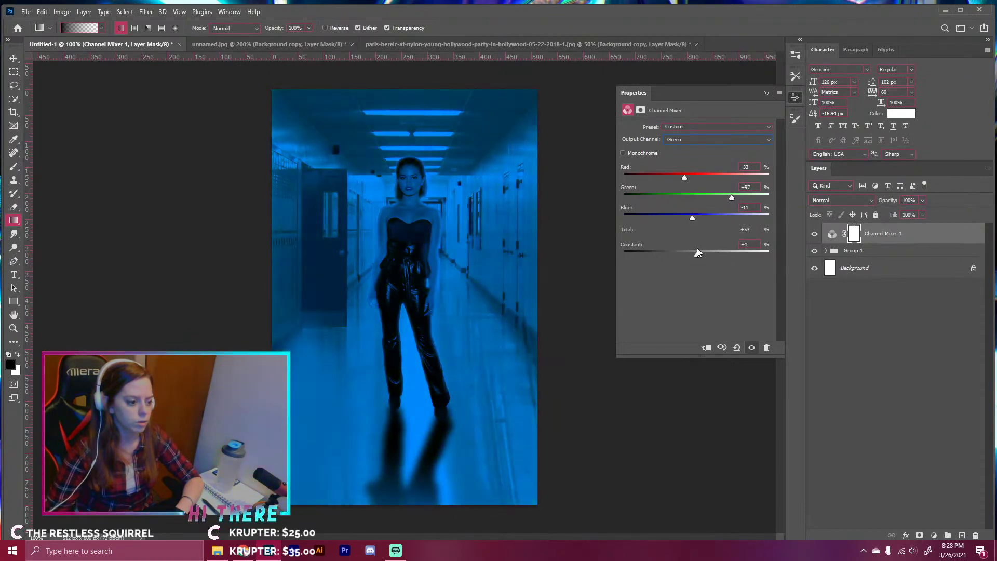
- Set the Channel Mixer's blue output channel to Red -19, Green -1, Blue +90 and Constant +3, and collapse its properties
left_click(684, 140)
left_click(670, 164)
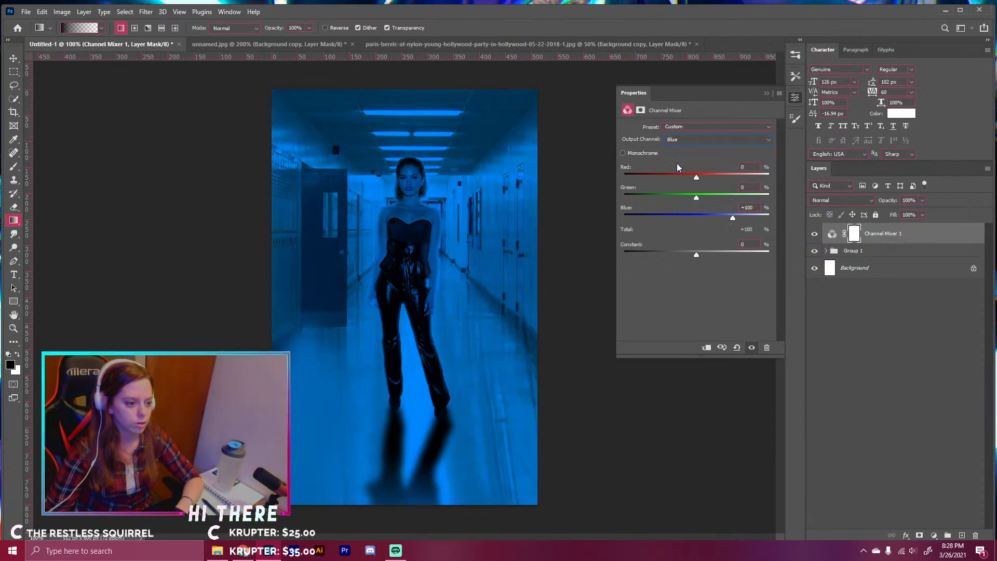
left_click_drag(696, 175, 696, 197)
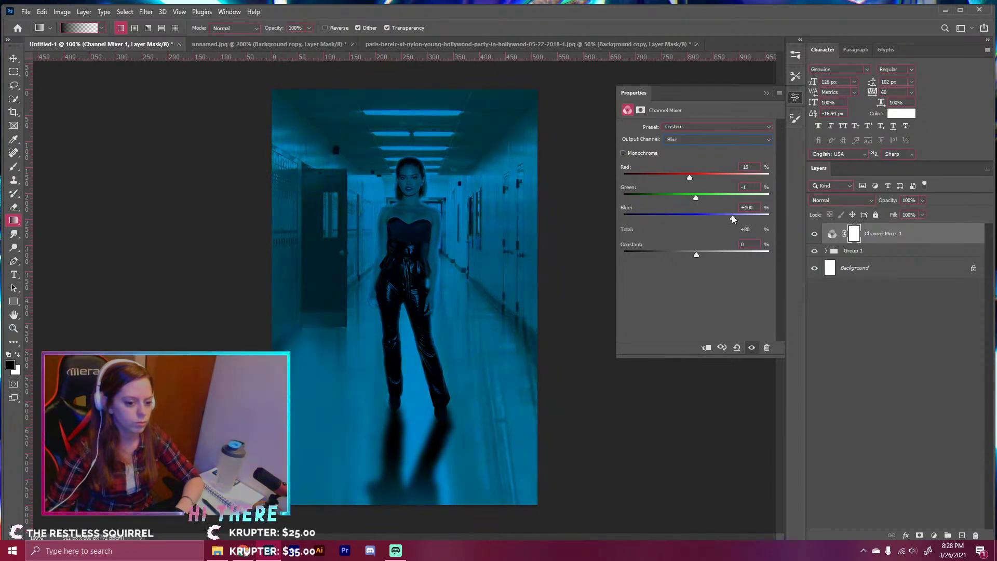
left_click_drag(704, 251, 686, 254)
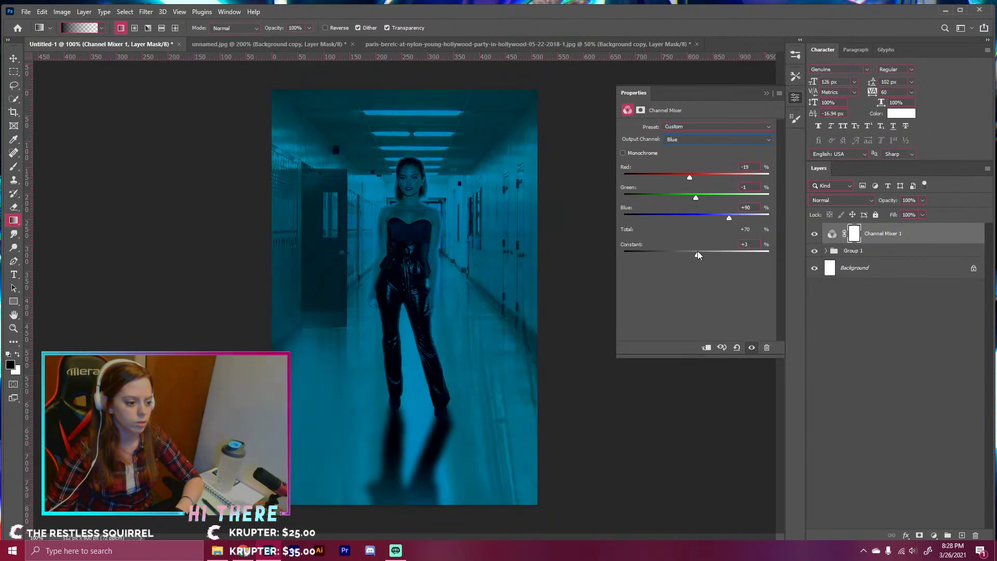
left_click(767, 93)
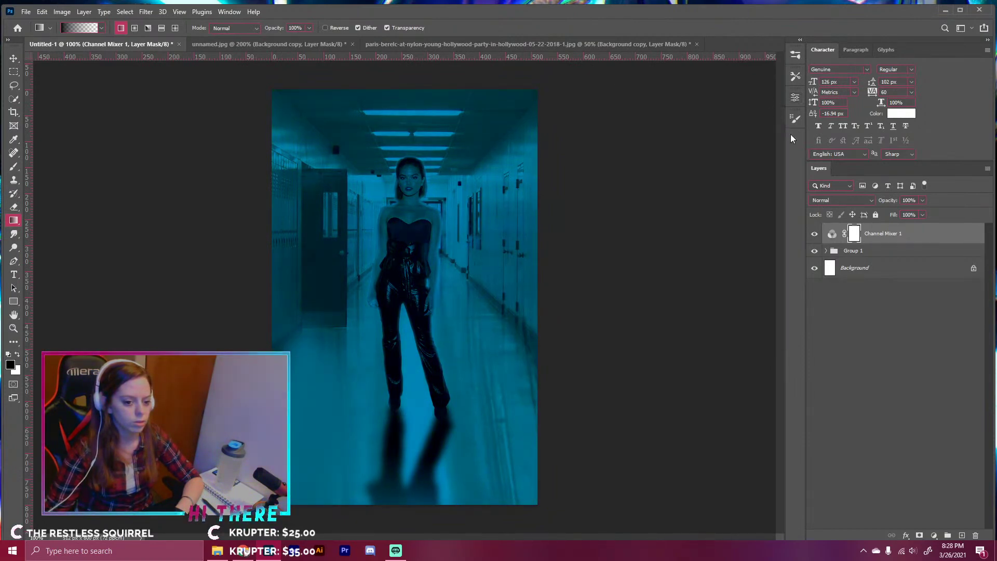
- Add a Curves adjustment layer with a contrast S-curve: lowered shadows and a highlight point at input 165, output 194
left_click(933, 535)
left_click(930, 403)
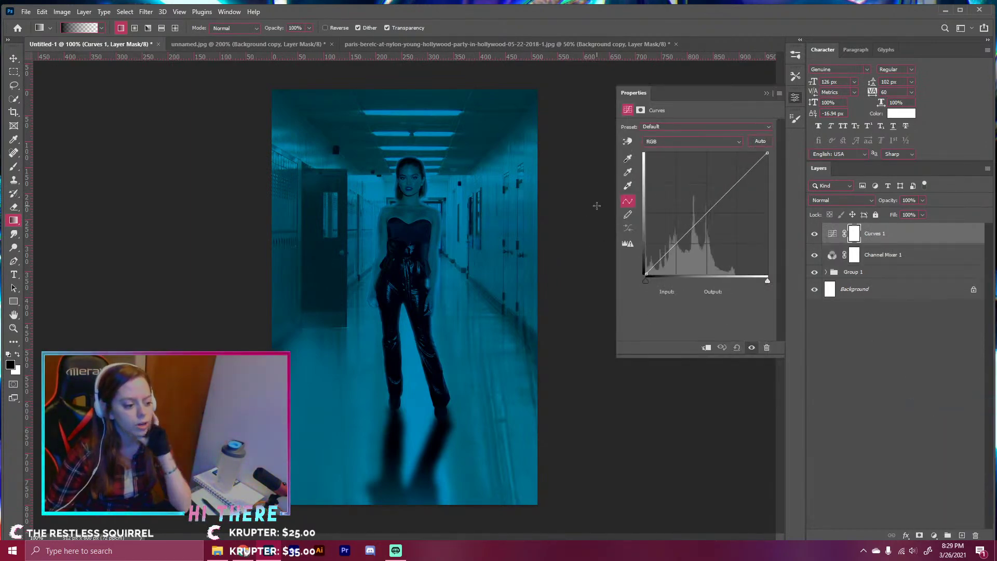
left_click(684, 242)
left_click_drag(747, 181, 733, 178)
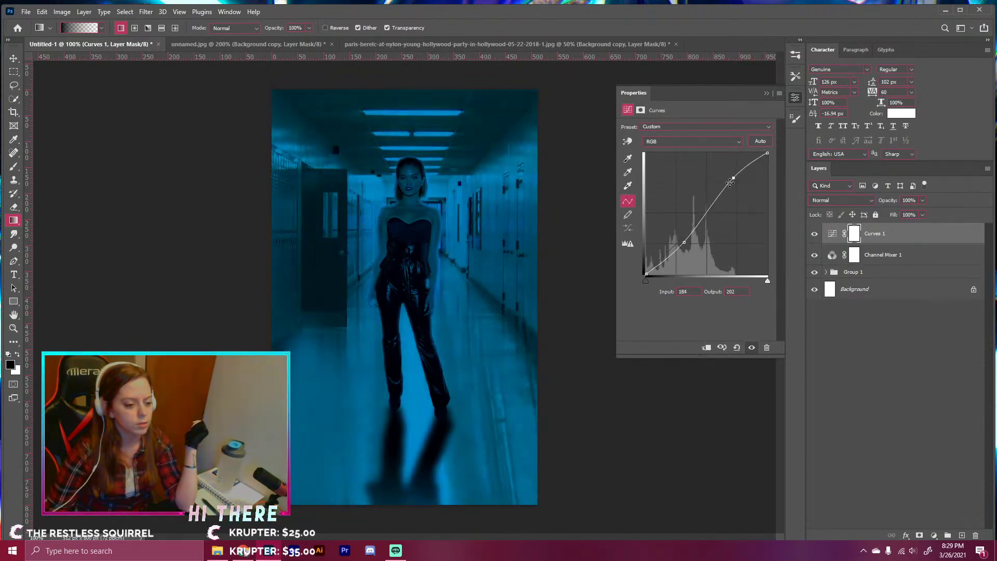
left_click_drag(683, 240, 684, 243)
left_click_drag(681, 242, 632, 270)
left_click_drag(681, 249, 685, 247)
left_click_drag(733, 178, 723, 183)
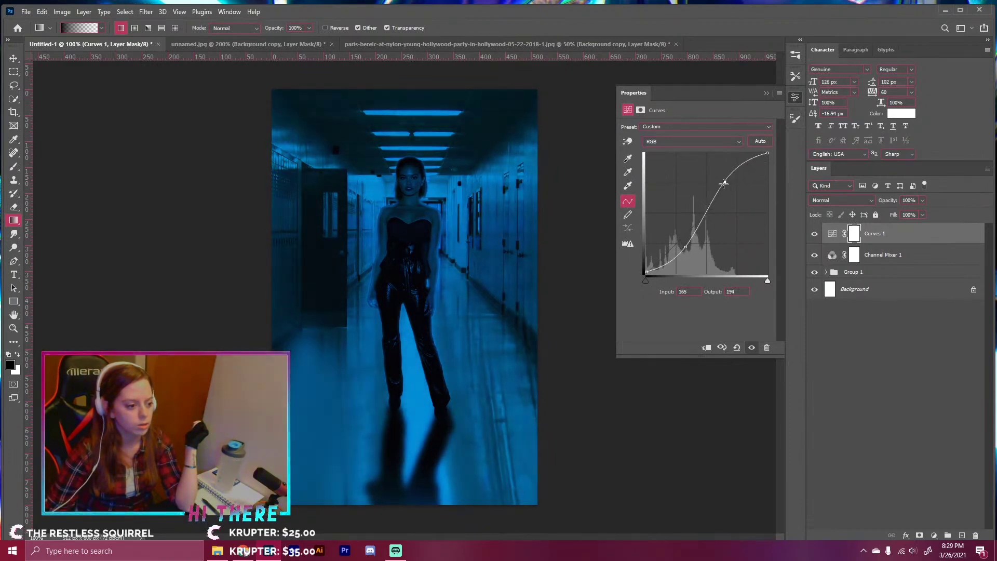
left_click(765, 93)
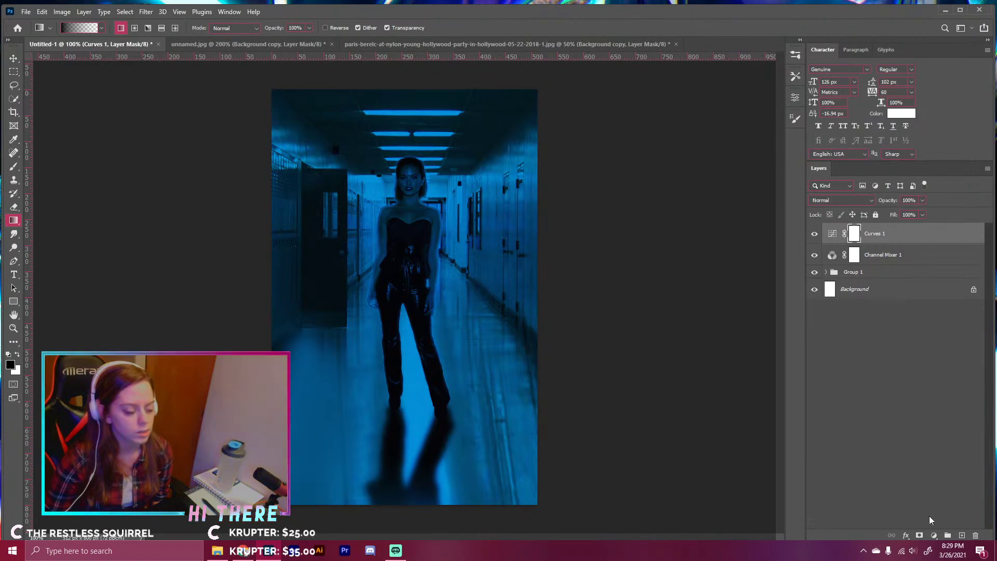
left_click(929, 535)
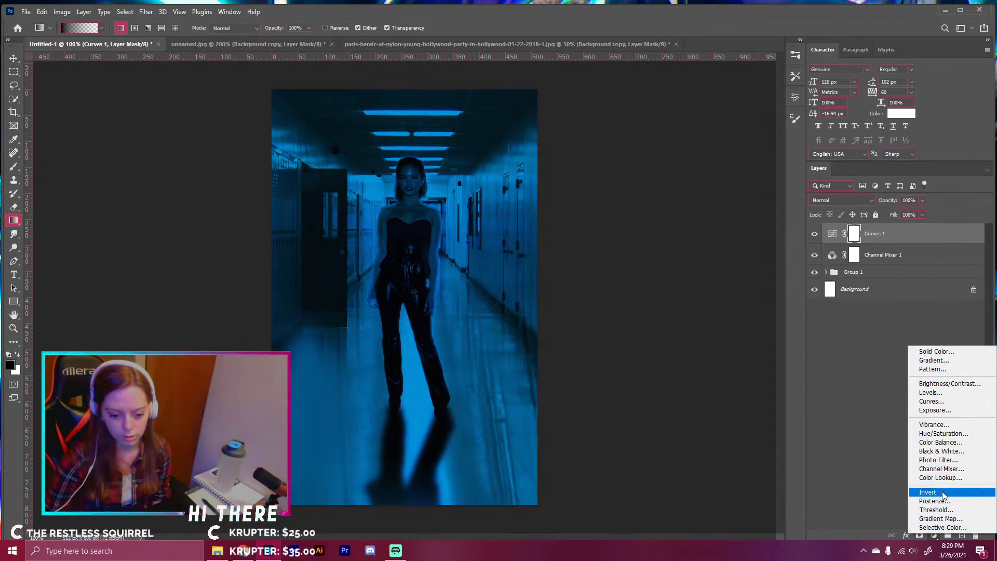
left_click(859, 416)
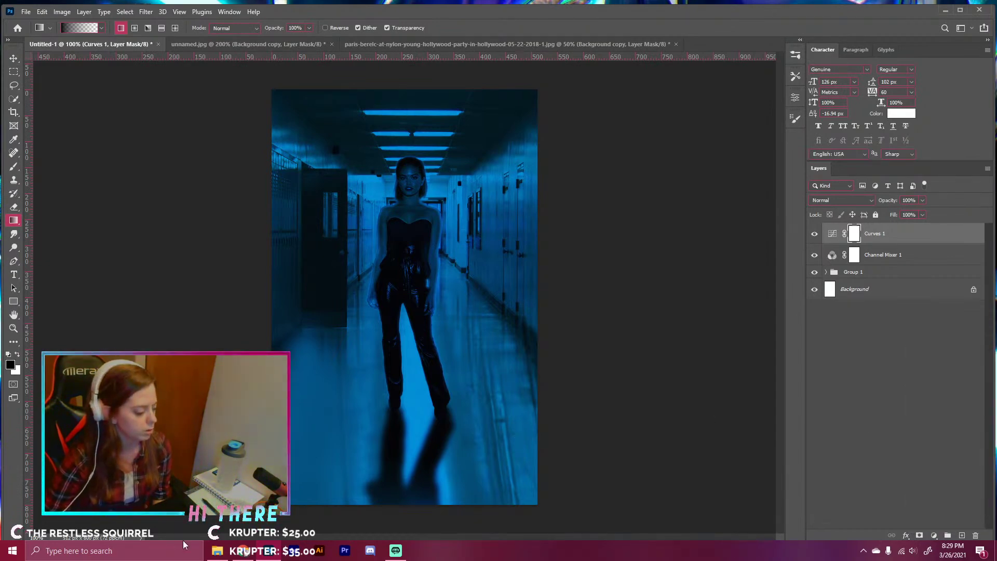
- Switch to File Explorer and open the PSD folder inside 03. Resources
left_click(217, 552)
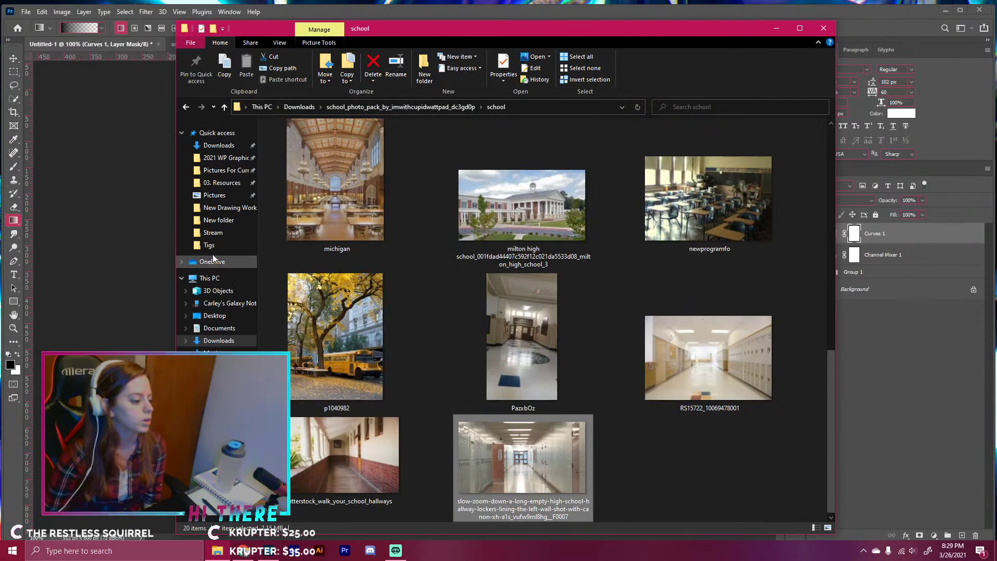
left_click(214, 184)
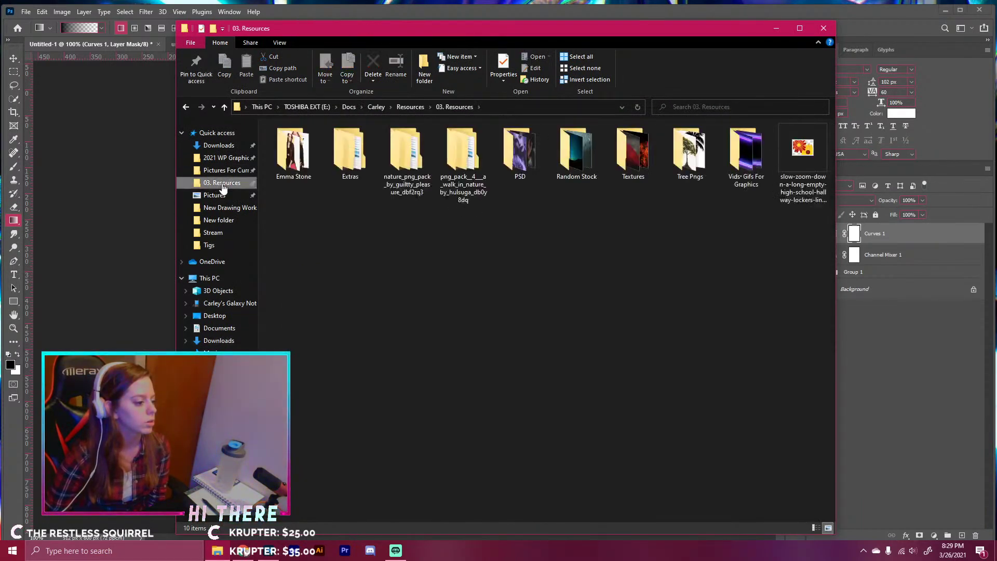
left_click(519, 150)
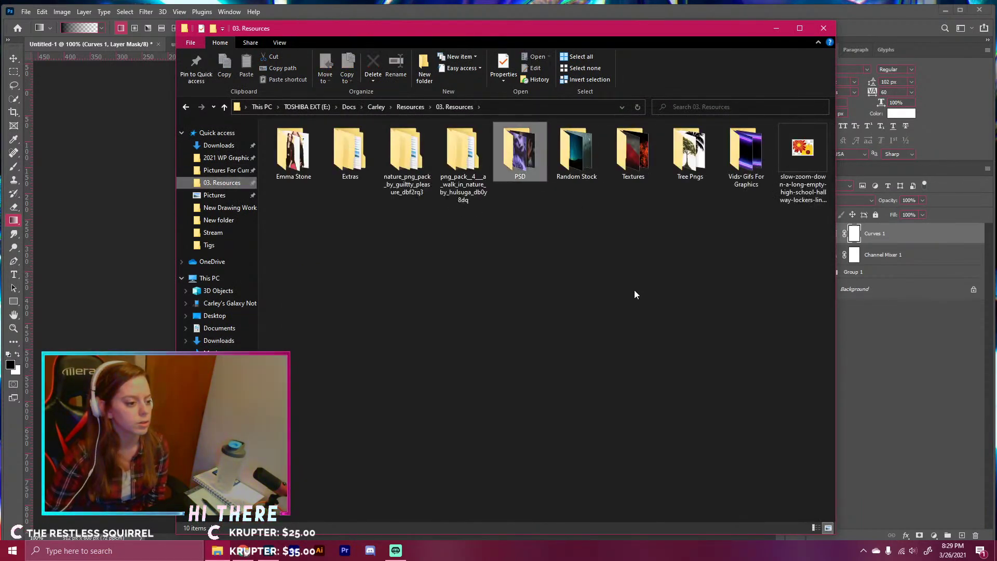
key("Return")
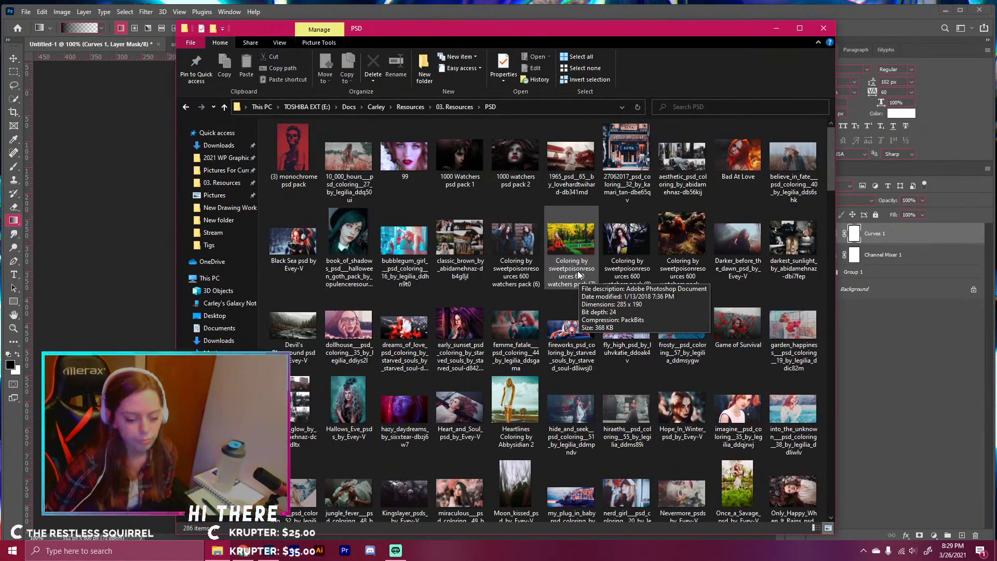
- Browse the PSD colorings for the number 8 Losers Club file and open it with Adobe Photoshop 2021
scroll(578, 271, "down", 3)
scroll(578, 269, "down", 15)
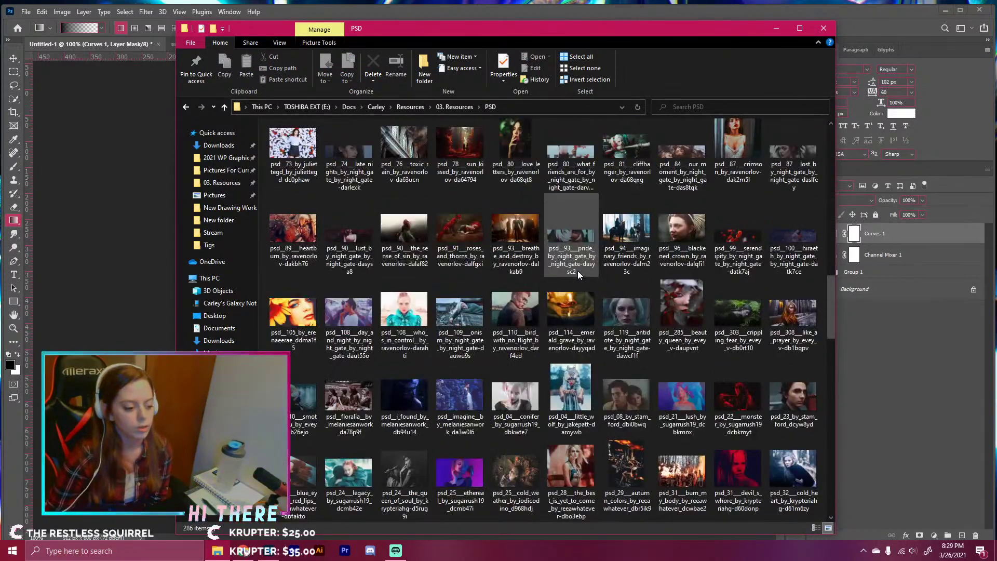
scroll(577, 270, "down", 5)
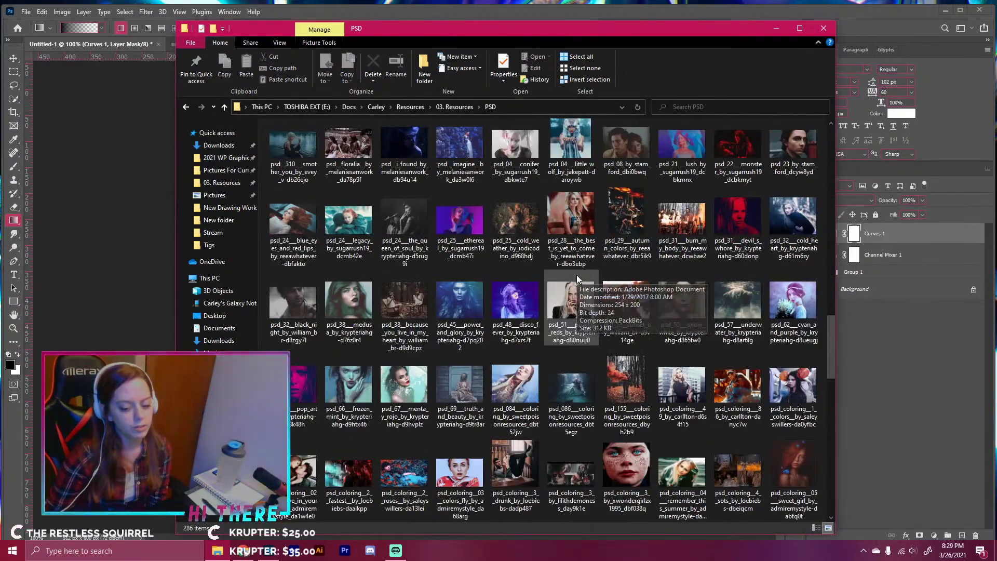
scroll(576, 278, "down", 8)
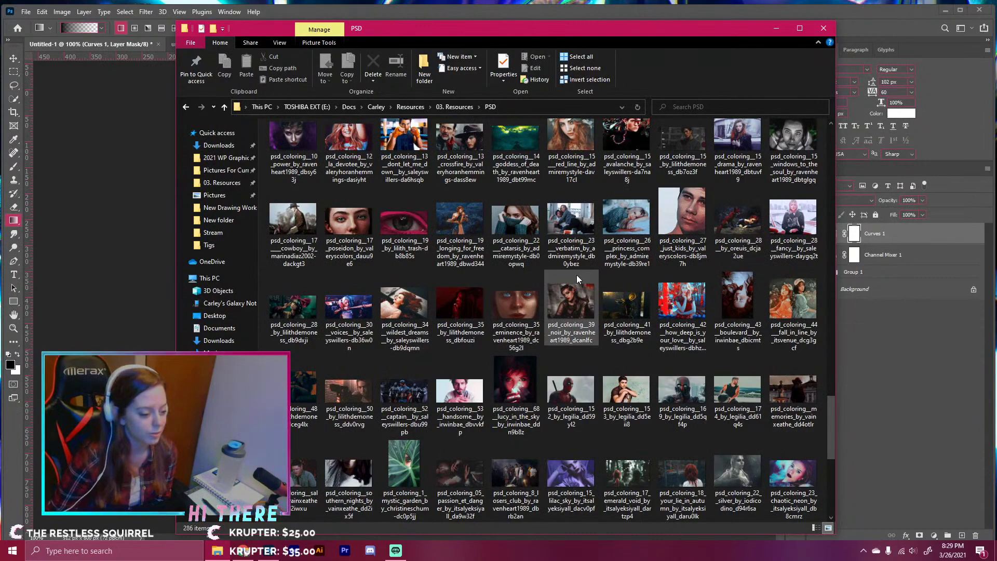
scroll(576, 275, "down", 5)
left_click(507, 225)
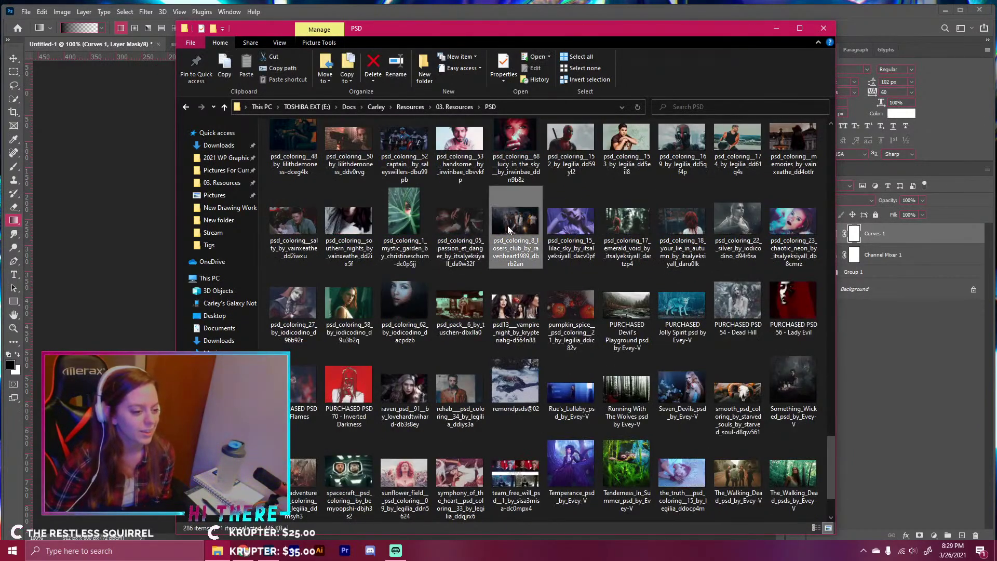
double_click(507, 225)
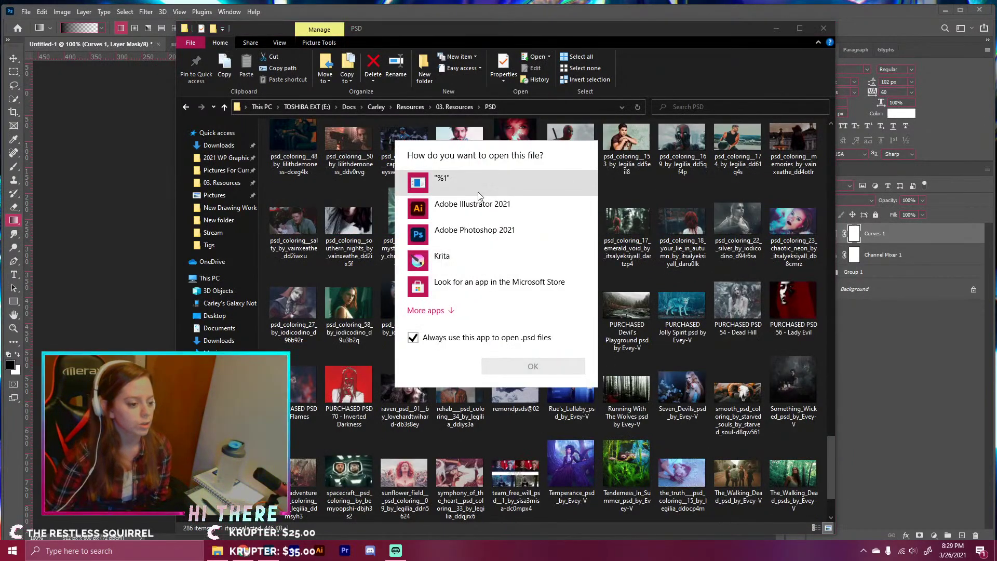
double_click(493, 233)
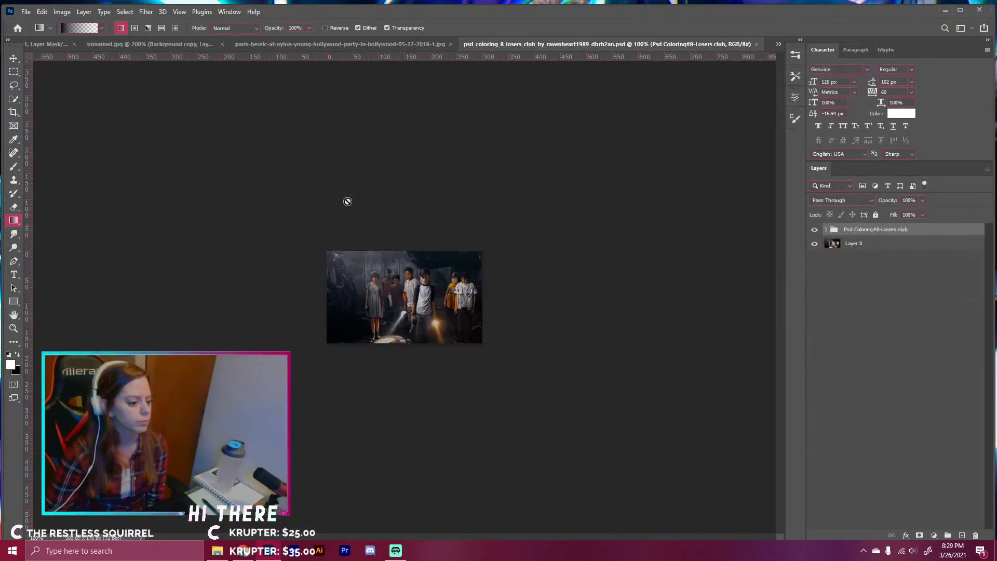
- Copy the Psd Coloring#8-Losers club group into the Untitled-1 document with the Move tool and hide it there
left_click(14, 58)
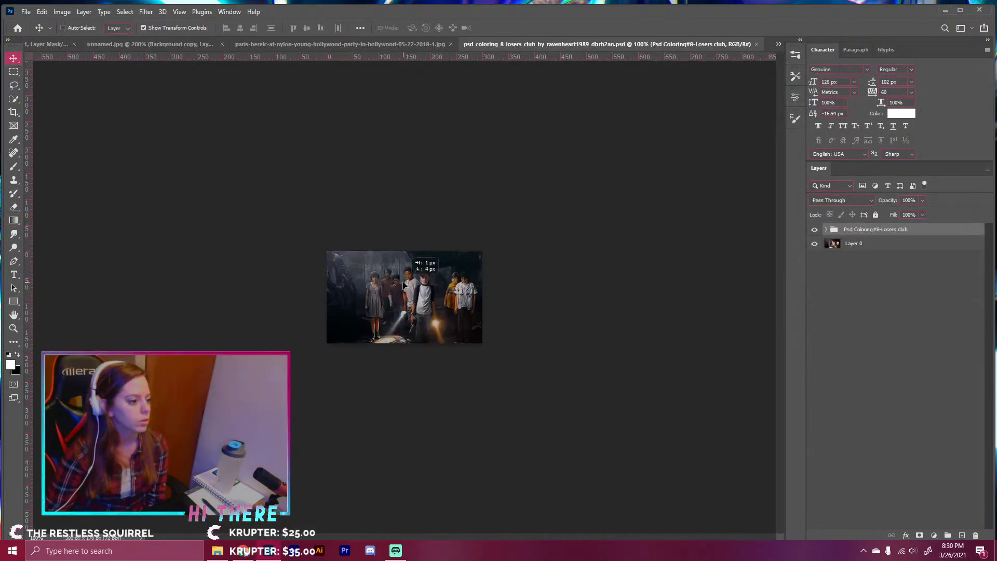
left_click(63, 44)
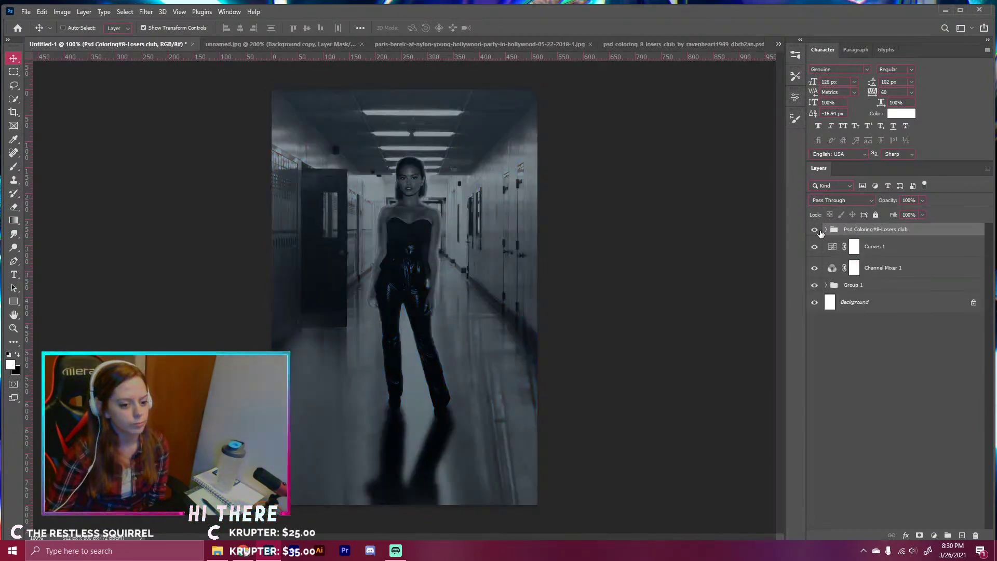
left_click_drag(890, 204, 878, 204)
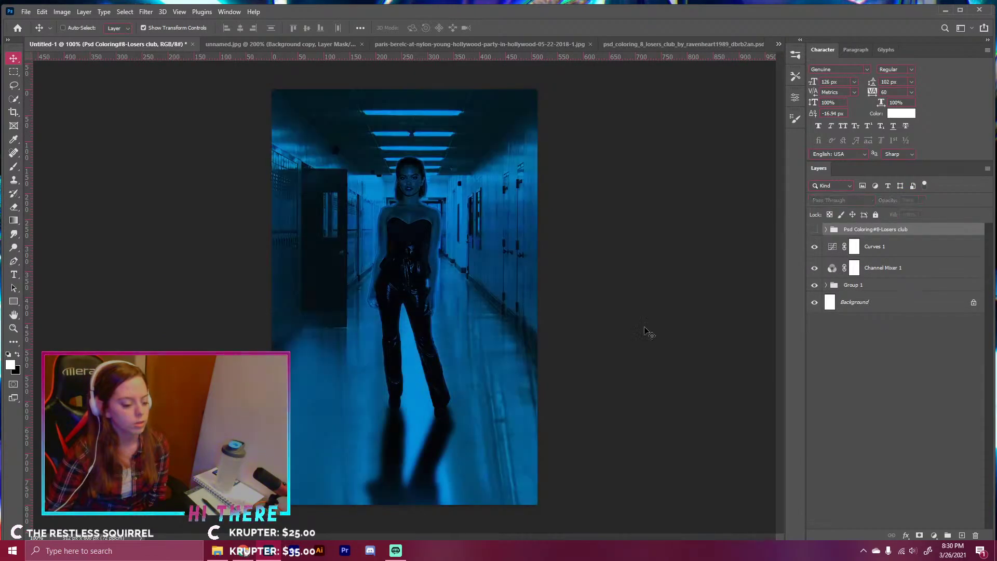
- Open "1000 Watchers psd pack 1" from the PSD folder in File Explorer and close the unnamed.jpg document
left_click(217, 550)
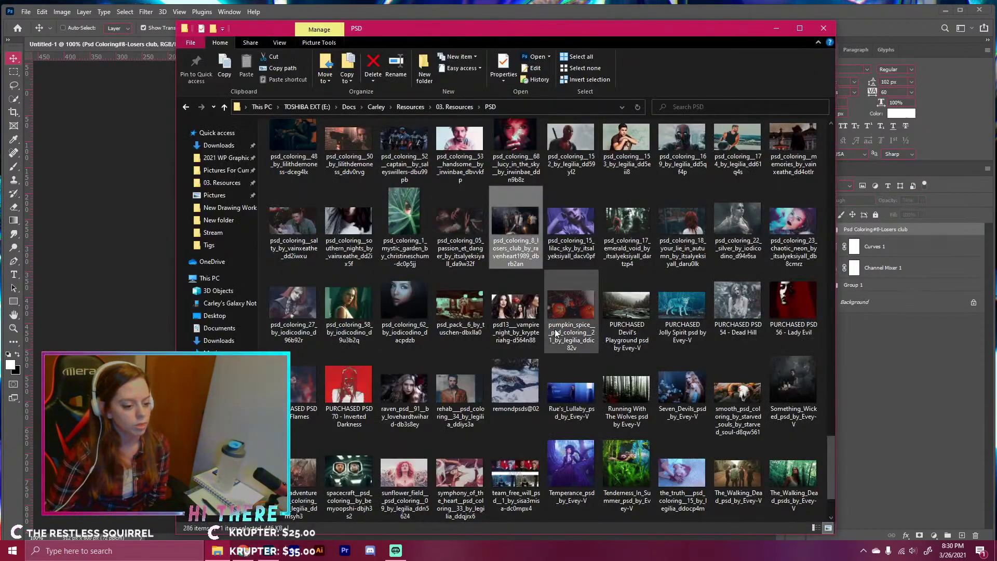
scroll(556, 332, "up", 15)
double_click(458, 159)
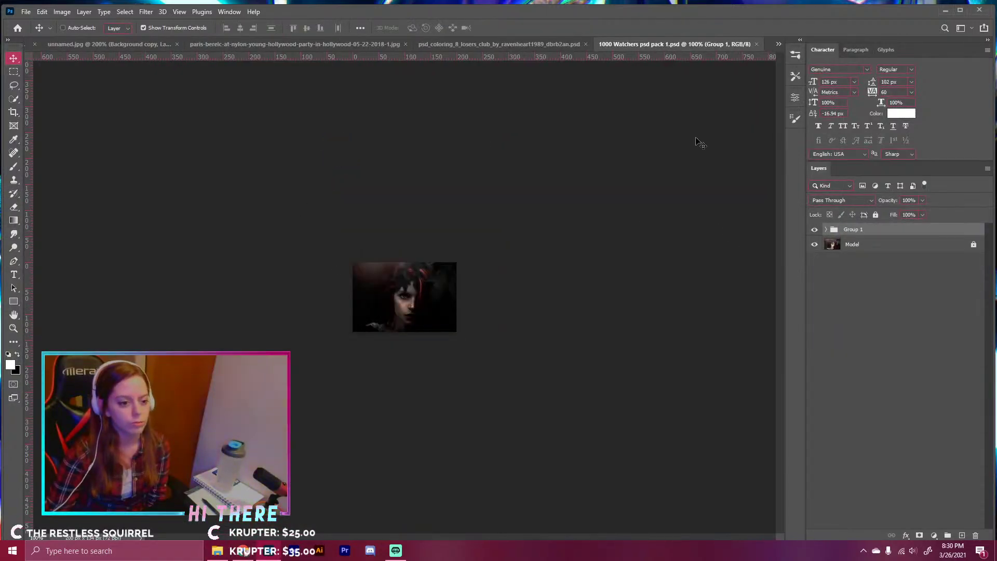
left_click(176, 44)
left_click(493, 212)
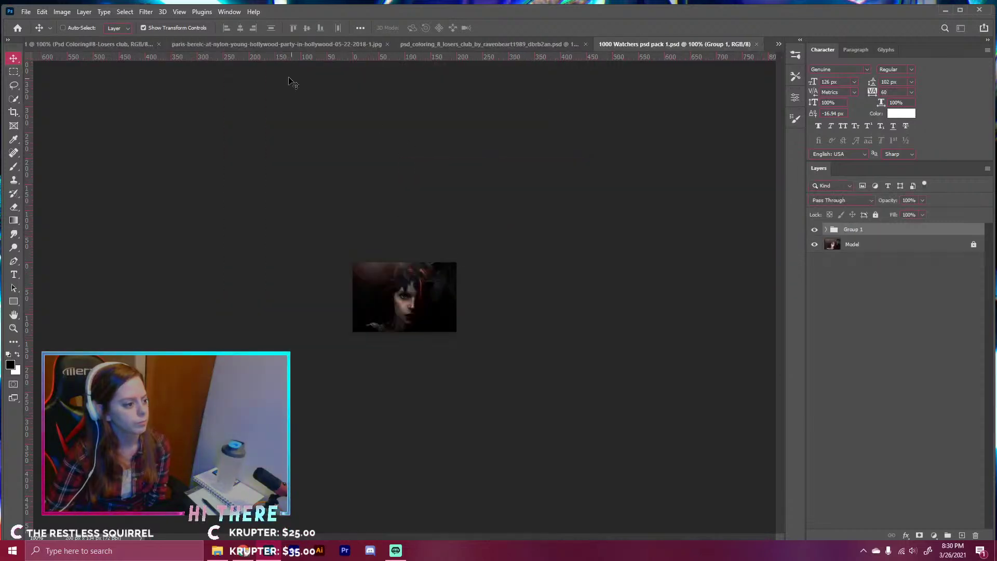
- Copy the pack's Group 1 into the Untitled-1 document, expand it and hide its #9-Dark Souls coloring
left_click(96, 44)
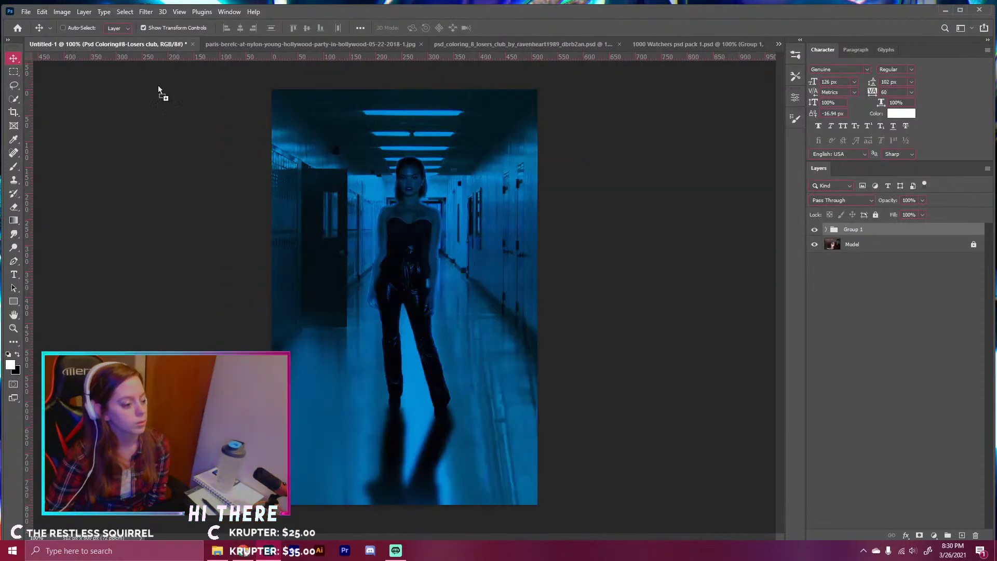
left_click(827, 230)
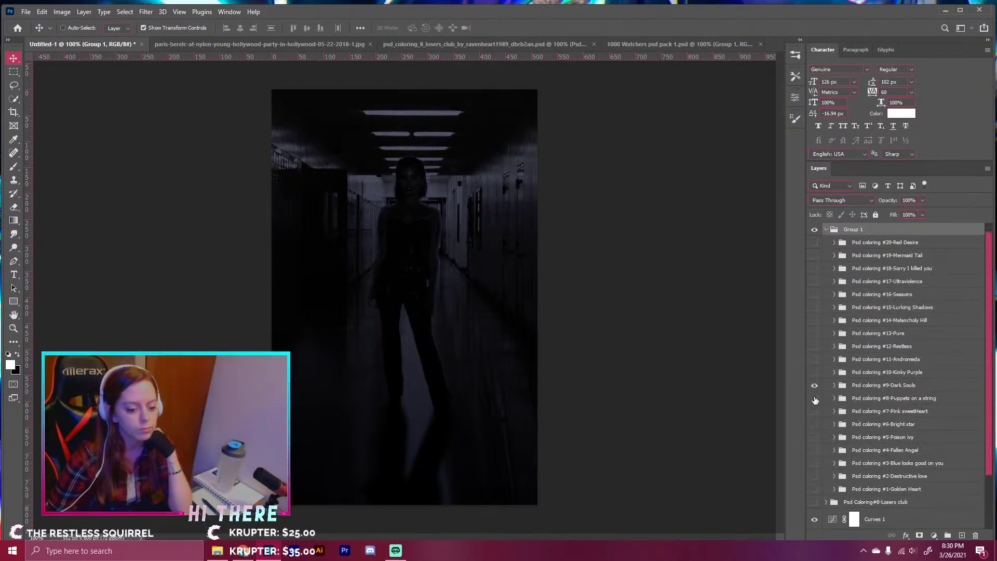
left_click(813, 500)
scroll(825, 501, "down", 3)
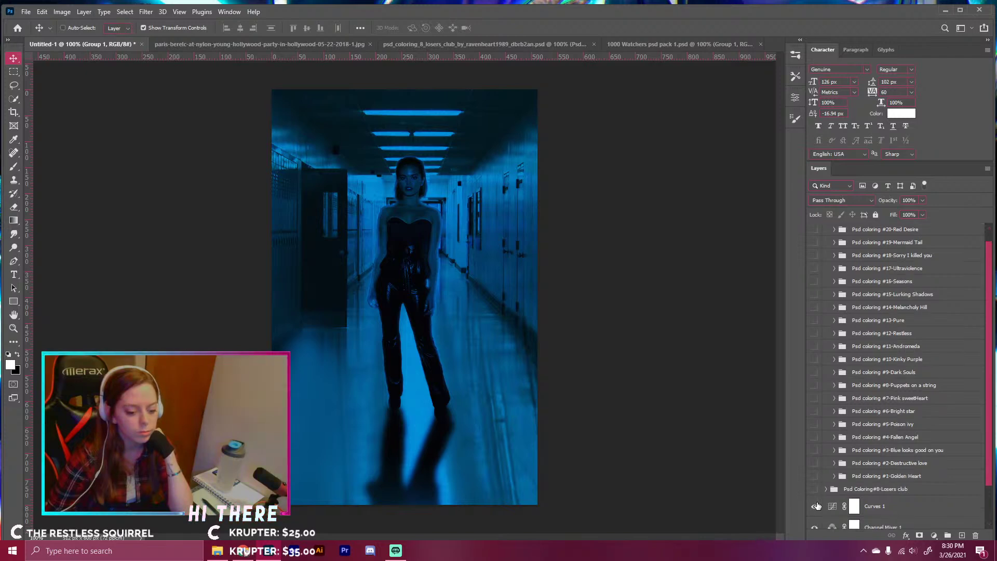
- Group the Curves 1 and Channel Mixer 1 adjustment layers together and hide the new group
left_click(872, 484)
left_click(873, 463, "shift")
key("ctrl+g")
left_click(814, 488)
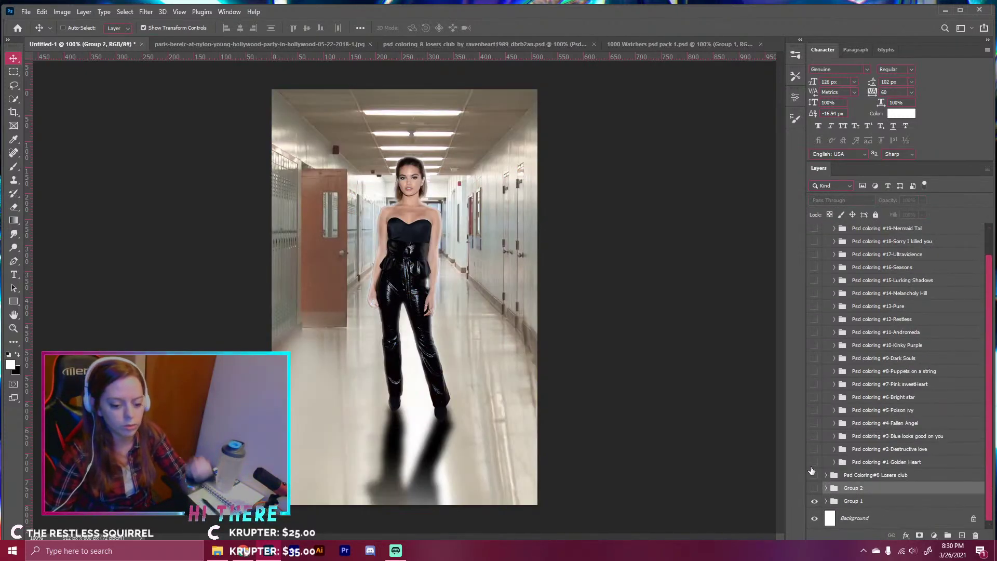
- Preview the pack's colorings one at a time from #1-Golden Heart to #8-Puppets on a string, hiding each one again
left_click(814, 462)
left_click(814, 462)
left_click(814, 449)
left_click(814, 448)
left_click(814, 436)
left_click(814, 437)
left_click(814, 423)
left_click(814, 423)
left_click(814, 412)
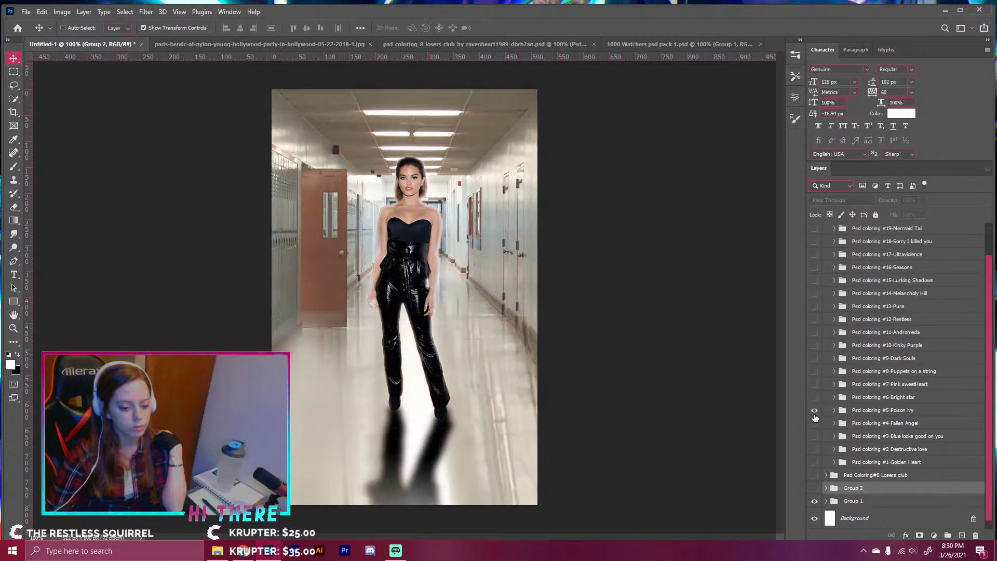
left_click(814, 410)
left_click(814, 397)
left_click(813, 397)
left_click(814, 384)
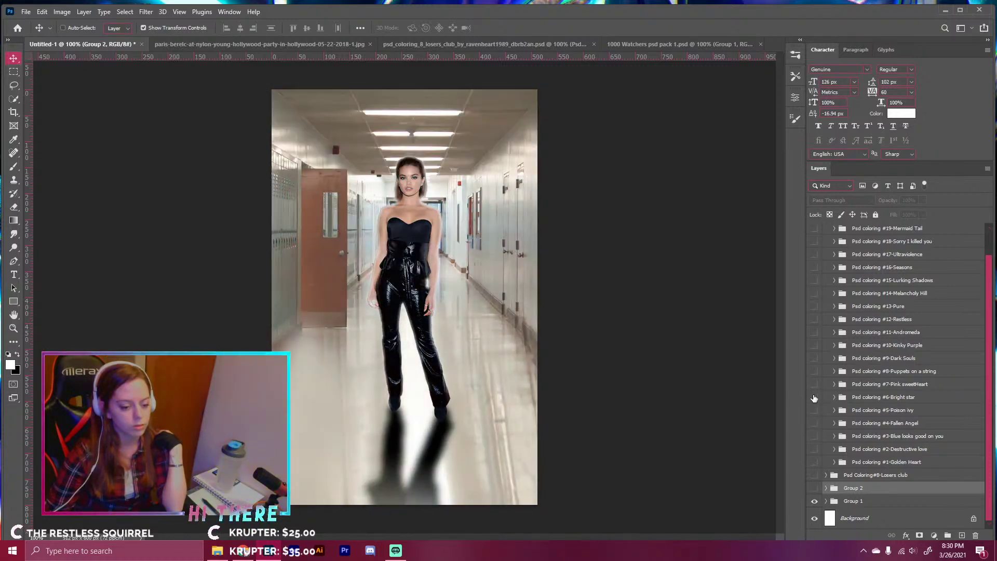
left_click(814, 384)
left_click(814, 371)
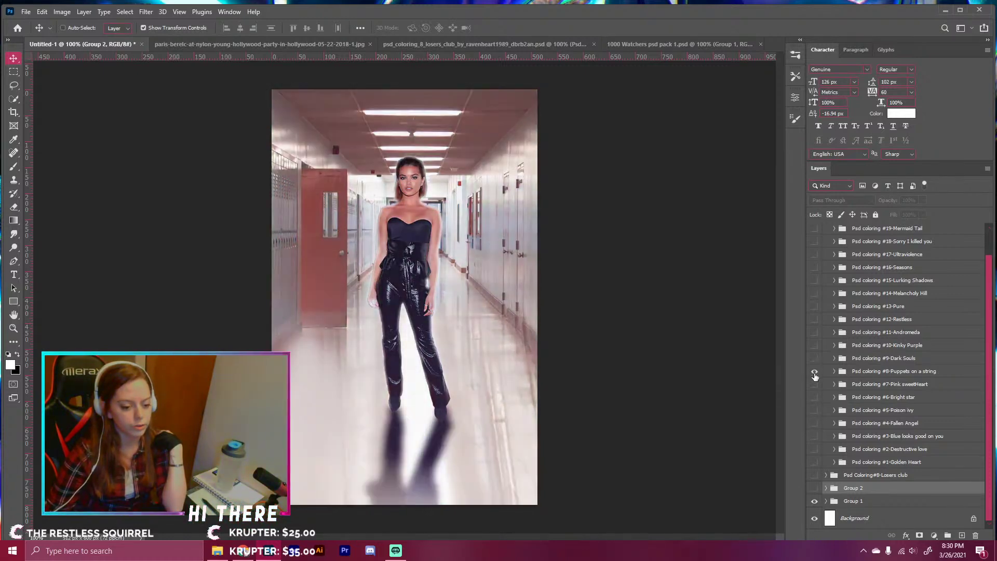
left_click(814, 371)
- Preview colorings #9-Dark Souls through #15-Lurking Shadows one at a time on the hallway image, hiding each one again
left_click(814, 358)
left_click(814, 360)
left_click(814, 345)
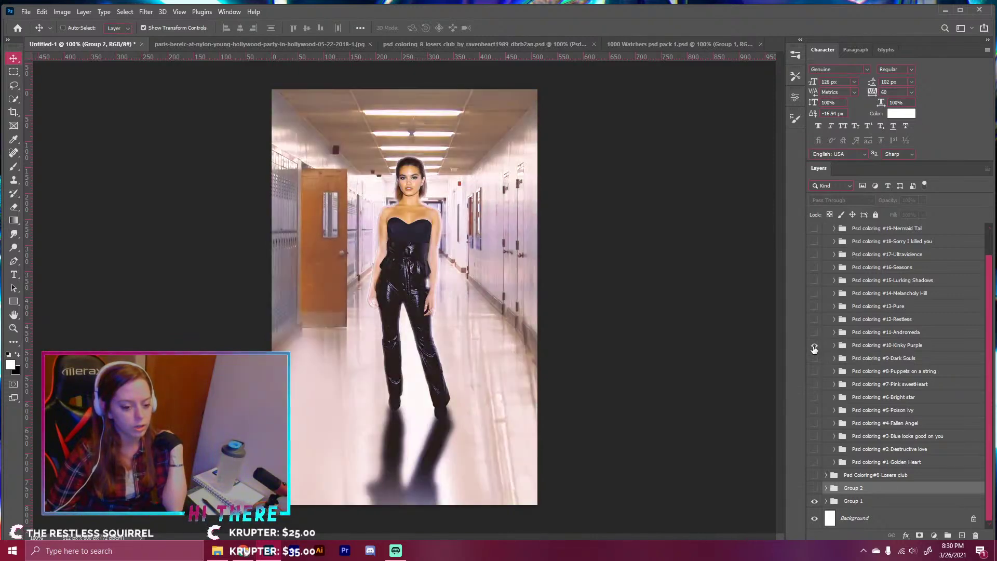
left_click(814, 345)
left_click(815, 332)
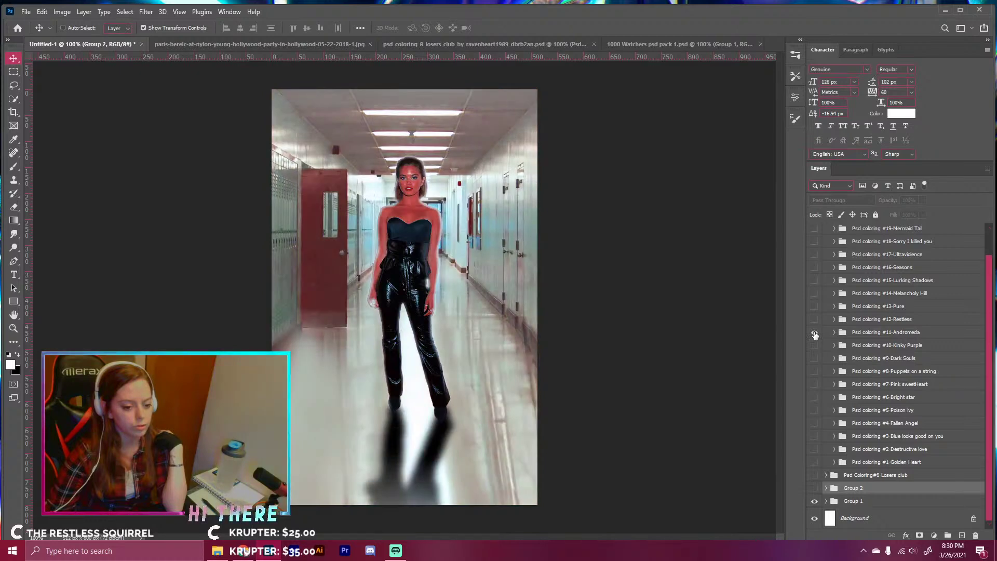
left_click(814, 332)
left_click(814, 320)
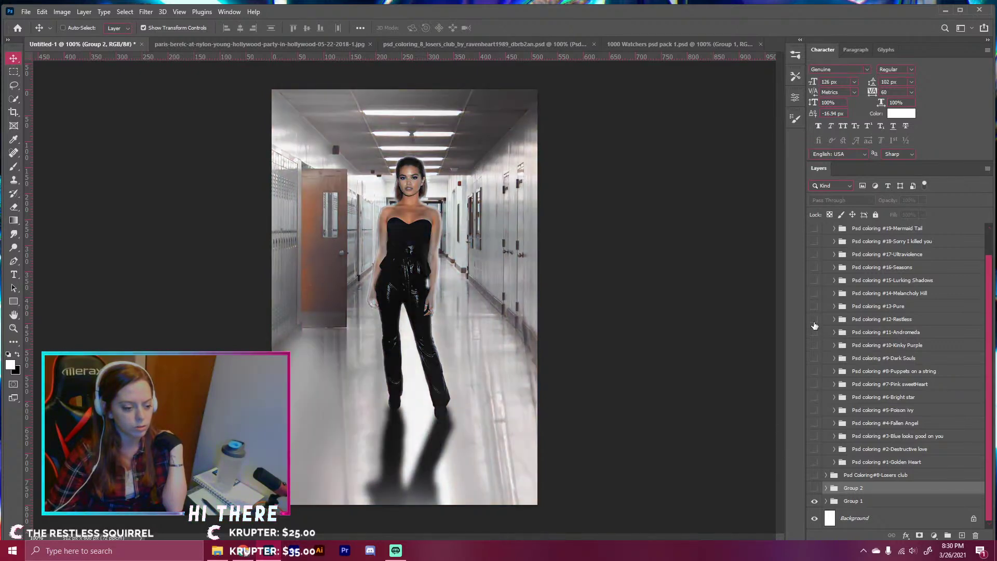
left_click(814, 320)
left_click(814, 306)
left_click(814, 306)
left_click(814, 293)
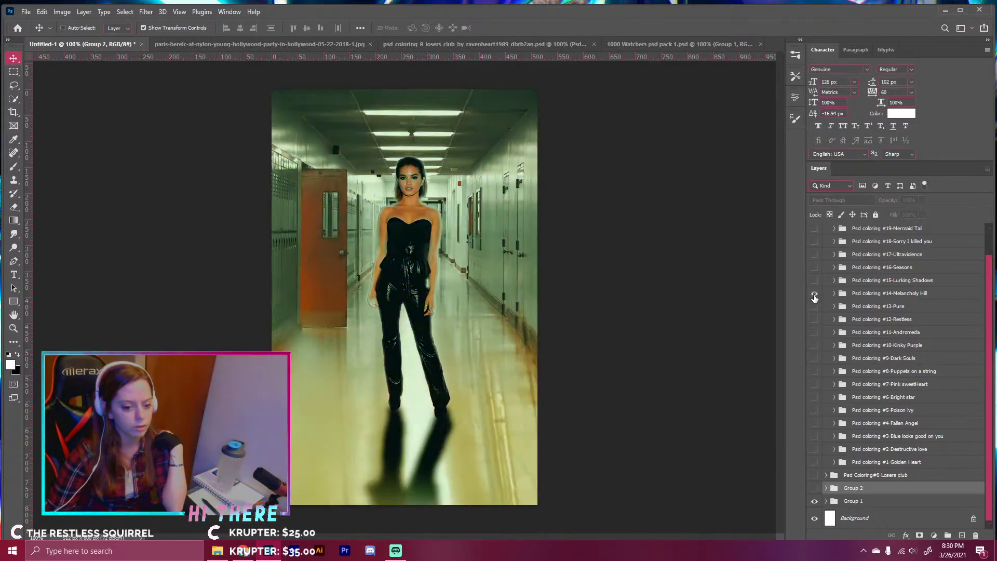
left_click(814, 293)
left_click(815, 280)
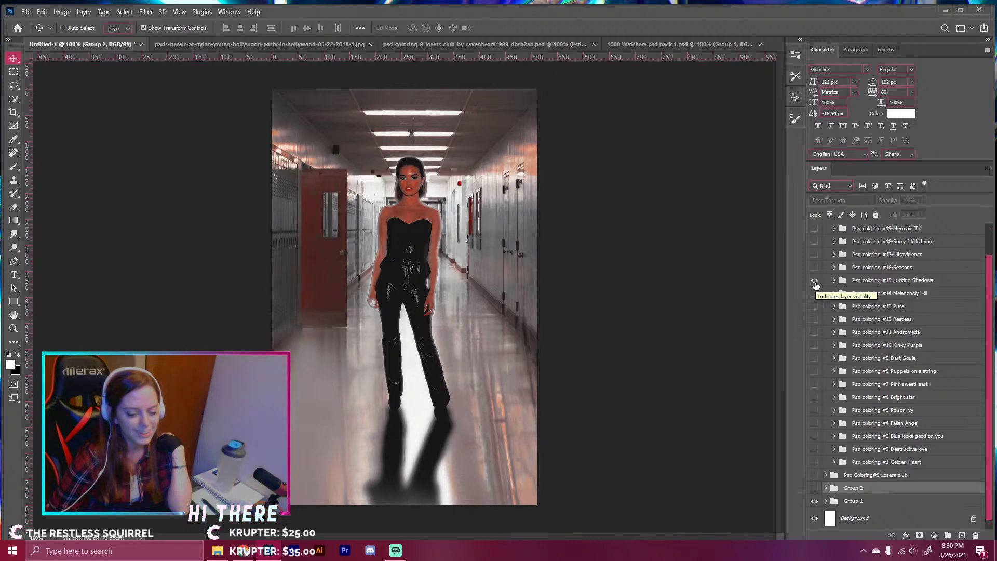
left_click(814, 280)
- Preview the remaining colorings #16-Seasons through #20-Red Desire one at a time, hiding each one again
left_click(814, 267)
left_click(814, 267)
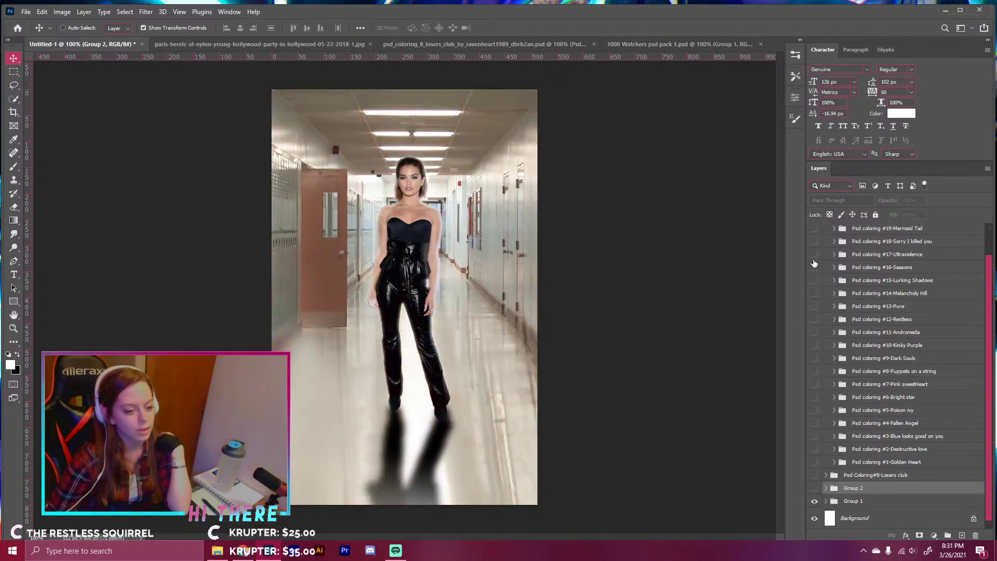
left_click(814, 256)
left_click(814, 254)
left_click(814, 241)
left_click(813, 241)
left_click(814, 229)
left_click(814, 228)
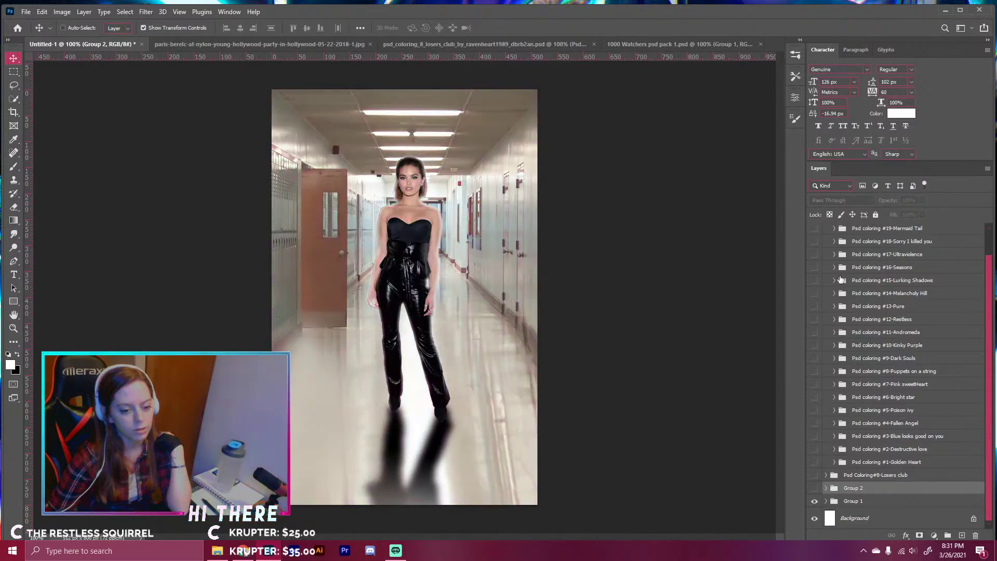
scroll(820, 242, "up", 3)
left_click(814, 242)
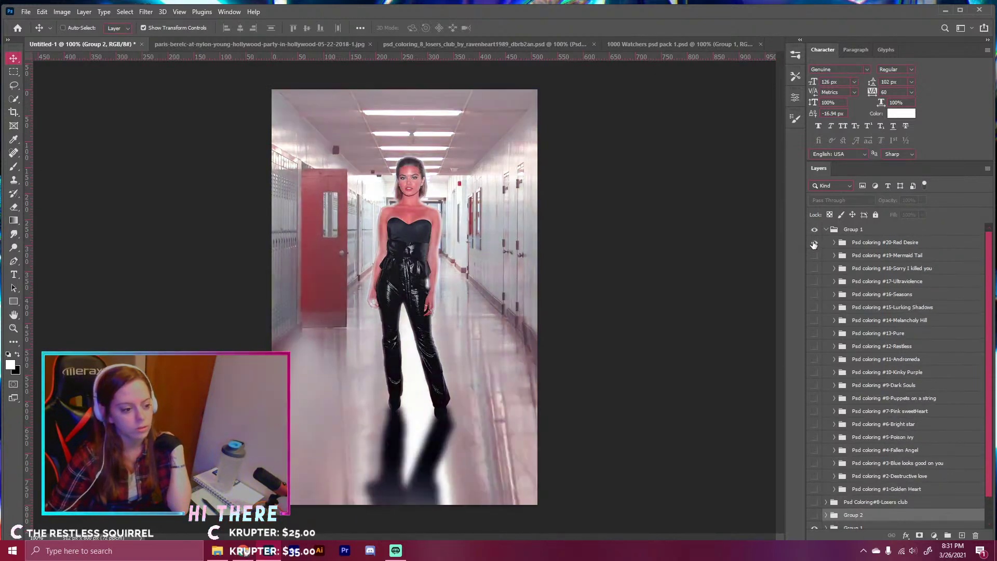
left_click(813, 243)
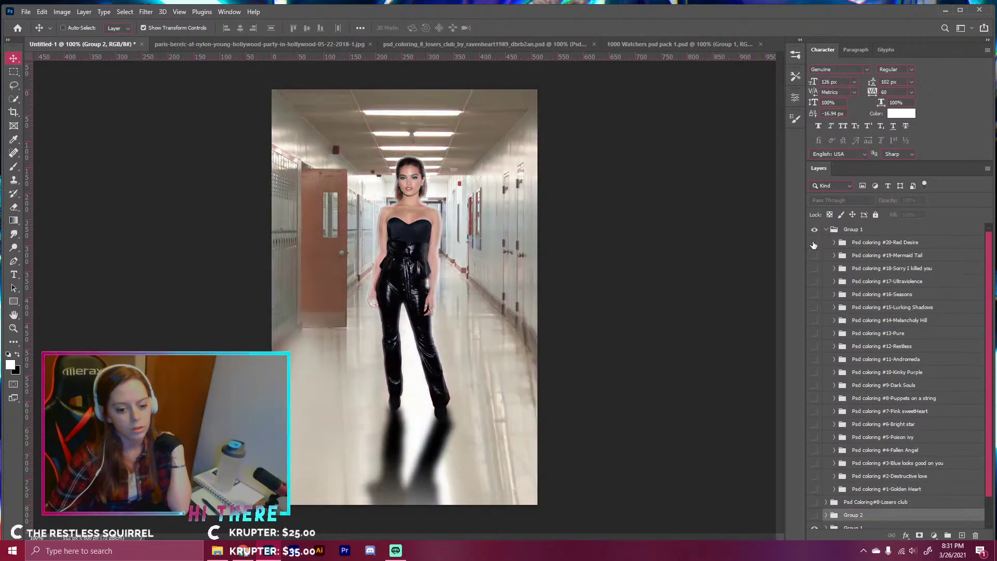
- Compare the #15-Lurking Shadows, #16-Seasons and #14-Melancholy Hill colorings once more, leaving all three hidden
left_click(814, 307)
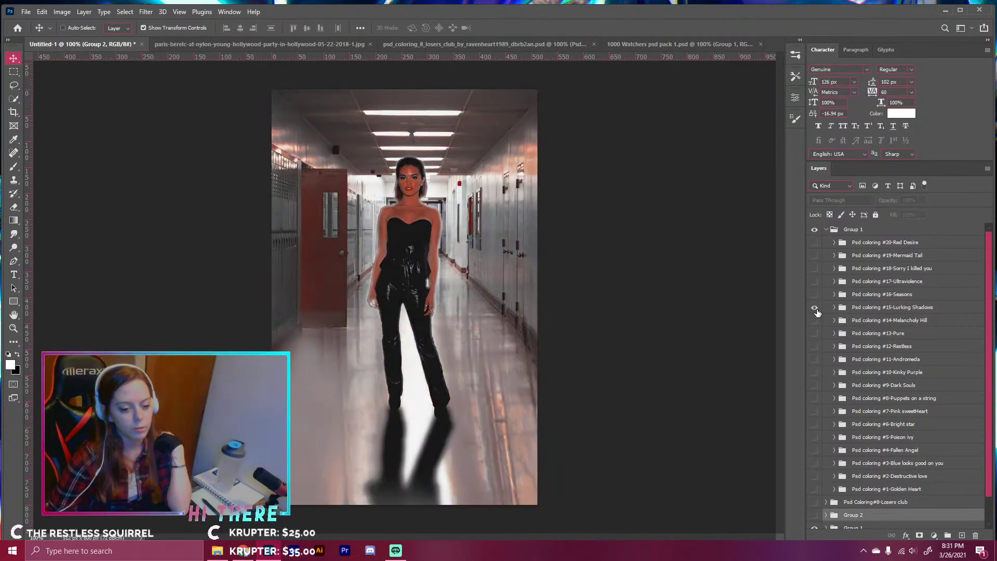
left_click(814, 308)
left_click(814, 294)
left_click(814, 294)
left_click(814, 321)
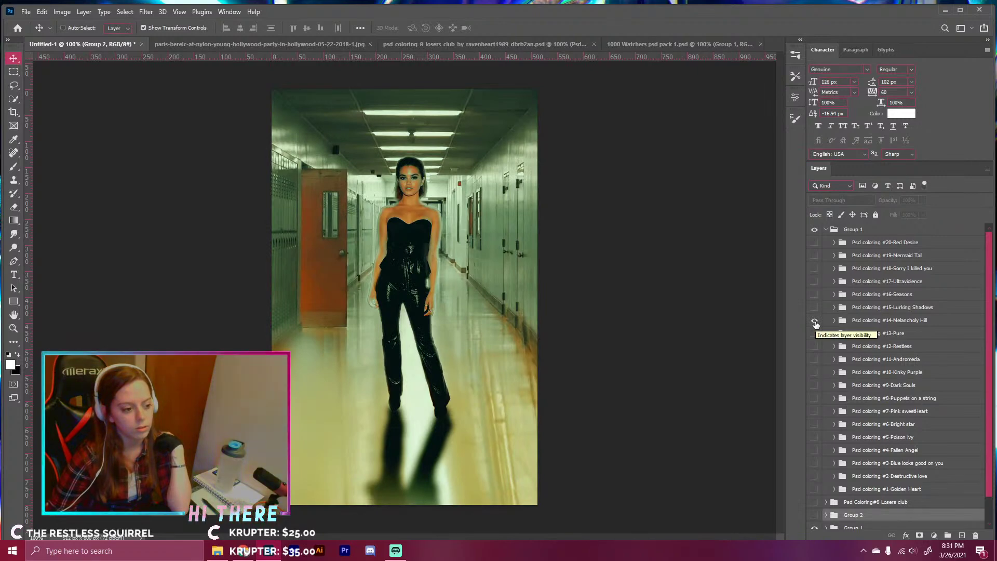
left_click(814, 321)
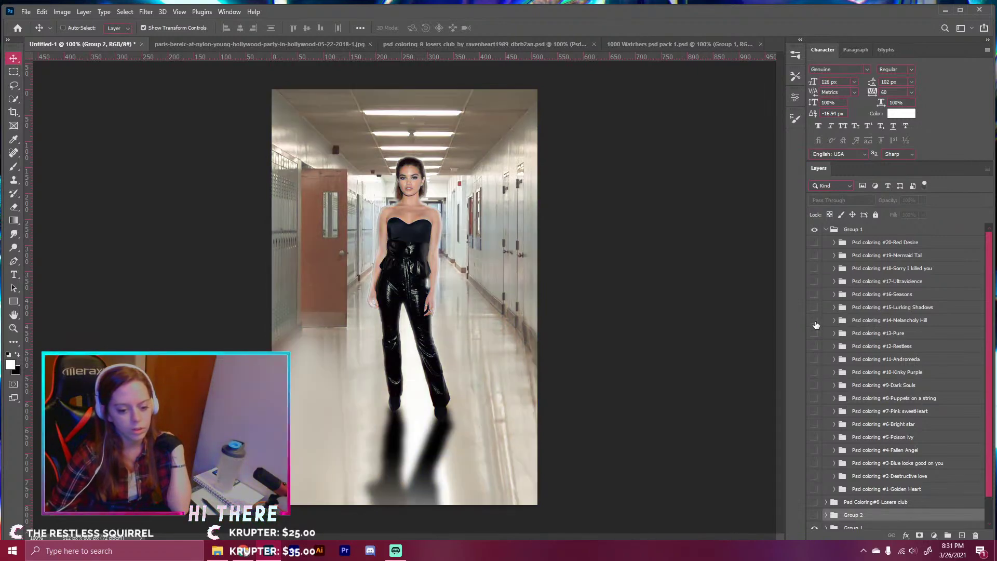
- Show Psd coloring #9-Dark Souls, move it out above the pack's Group 1, and delete that Group 1
left_click(814, 386)
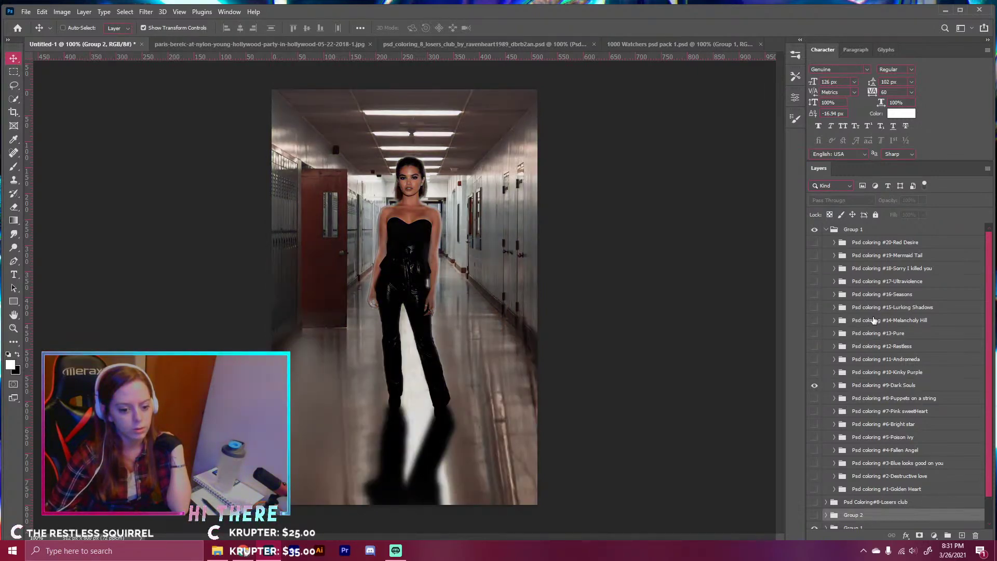
left_click_drag(888, 390, 862, 227)
left_click(851, 246)
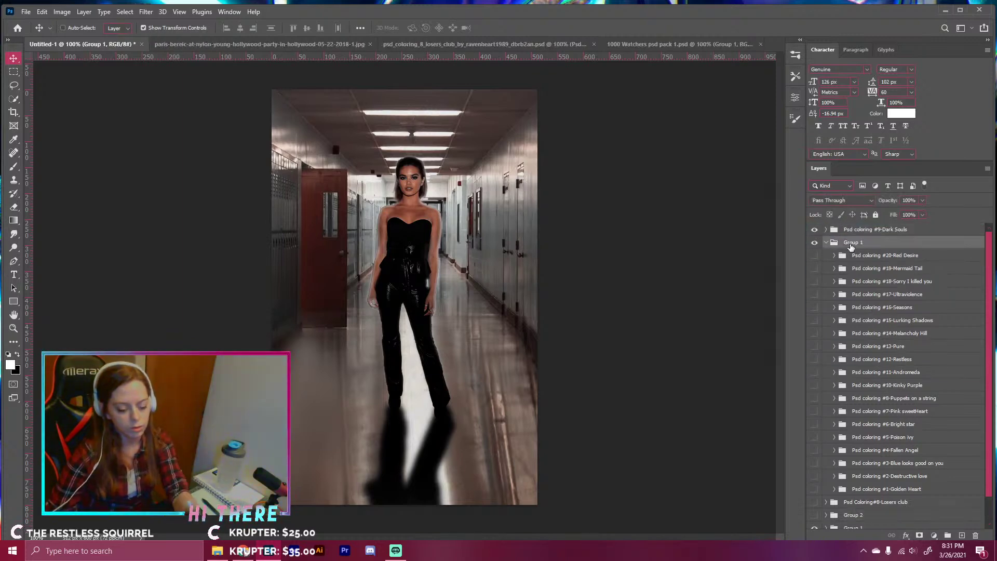
key("Delete")
- Show and expand Group 2, and set the Channel Mixer 1 layer's opacity to 55%
left_click(814, 255)
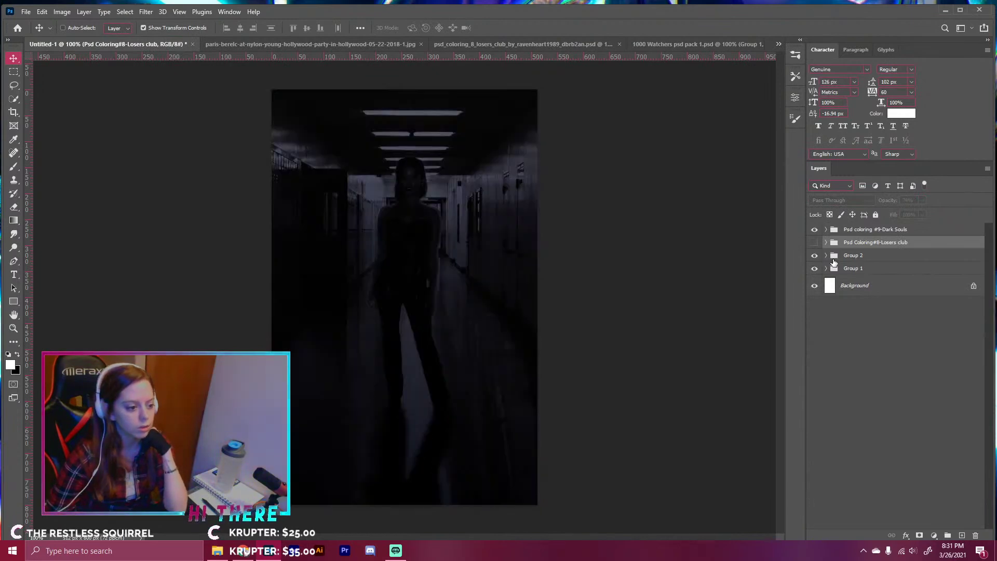
left_click(852, 259)
left_click(825, 255)
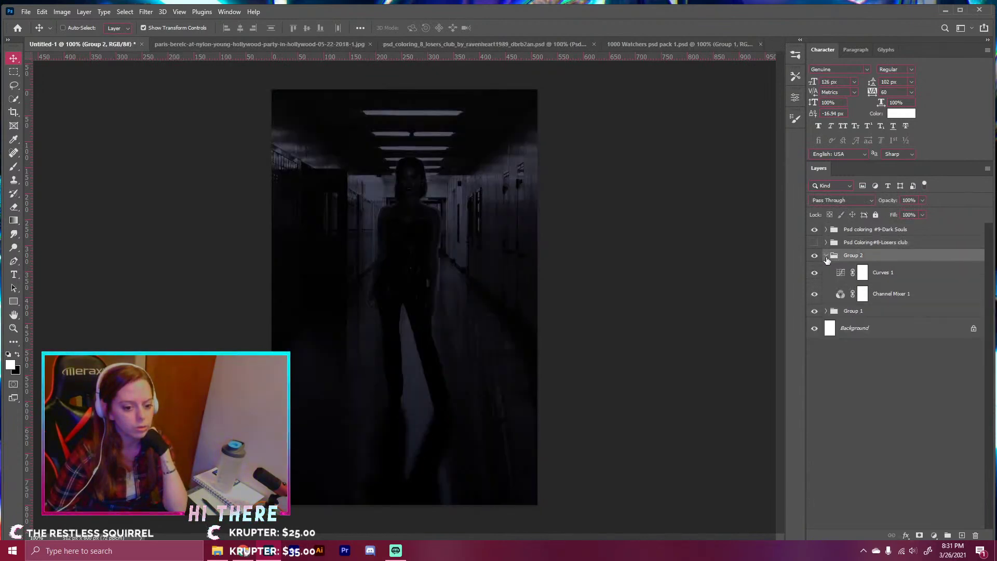
left_click(898, 291)
mouse_move(889, 202)
left_mouse_down()
mouse_move(877, 205)
mouse_move(889, 203)
left_mouse_up()
left_click(877, 275)
left_click(885, 293)
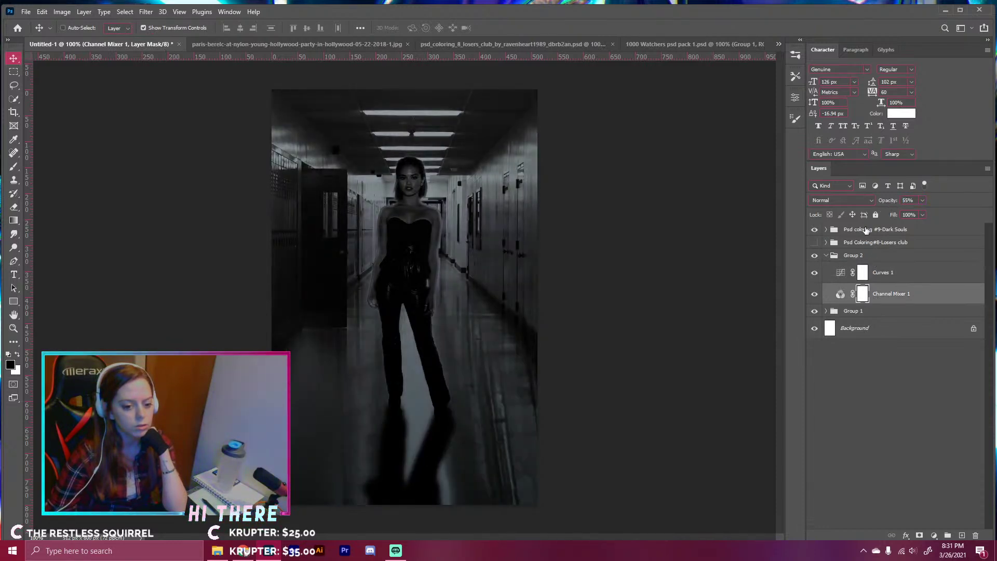
- Add a gradient fill layer above the #9-Dark Souls group using the Blue_24 preset from the Blues gradients
left_click(866, 230)
left_click(933, 535)
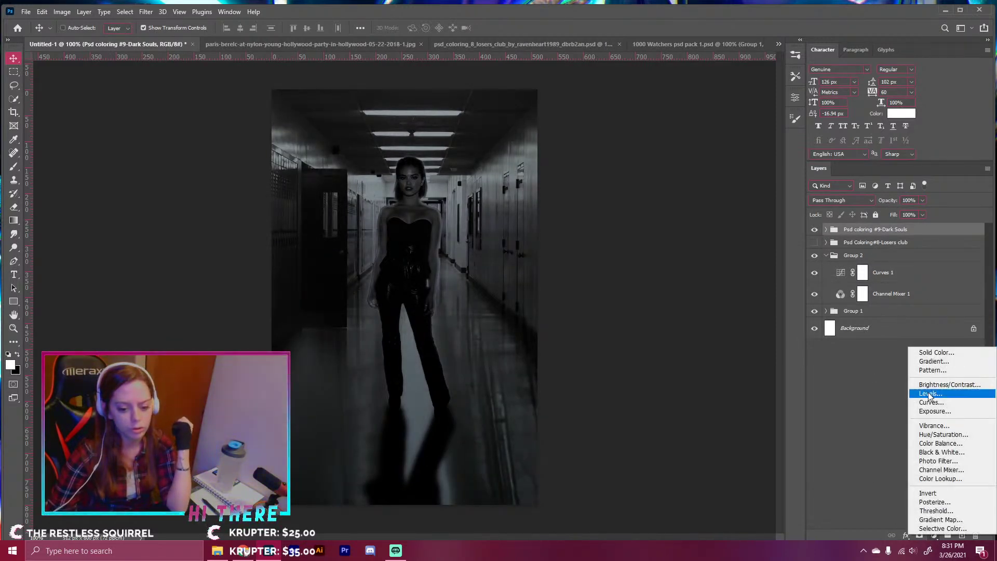
left_click(929, 361)
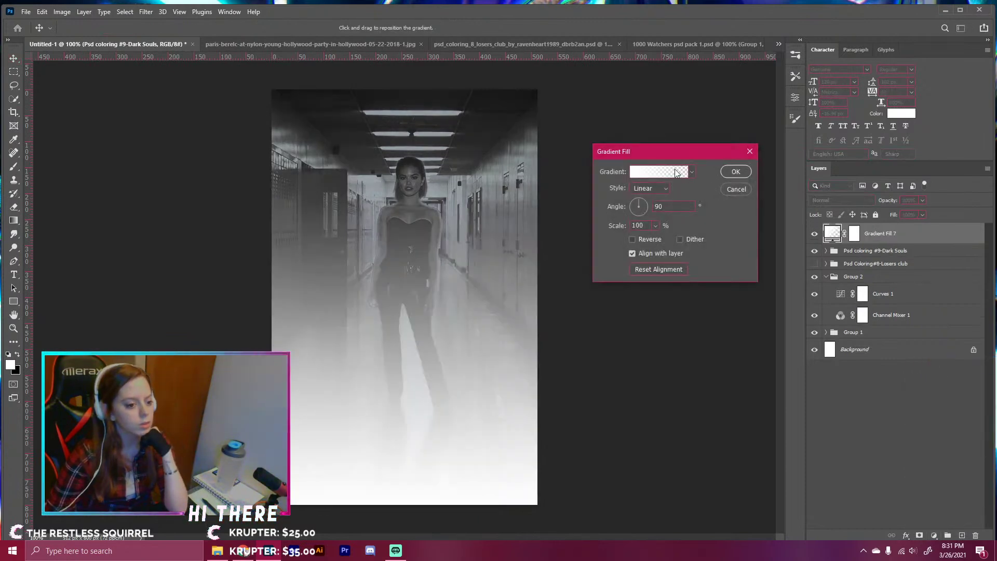
left_click(676, 173)
left_click(525, 188)
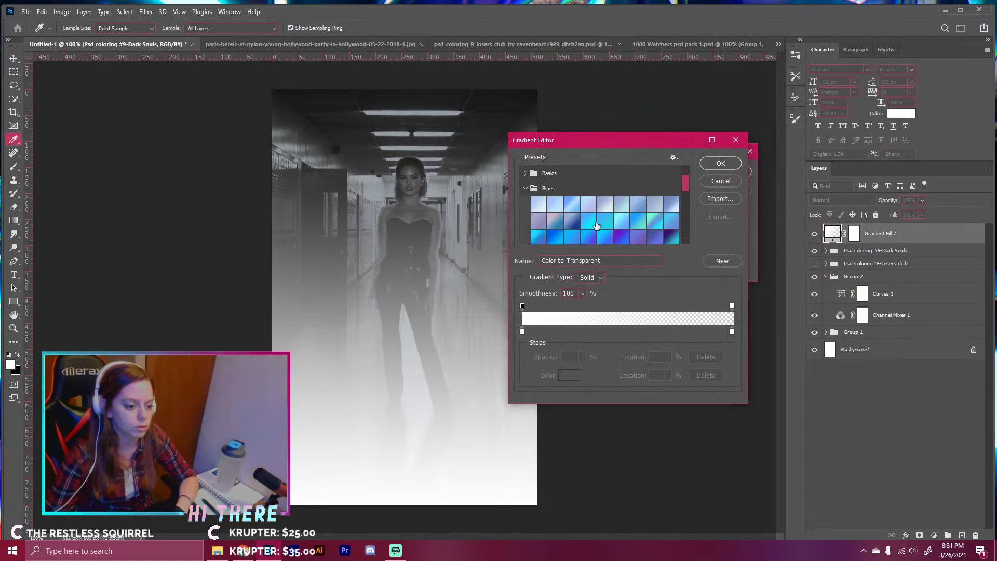
left_click(620, 236)
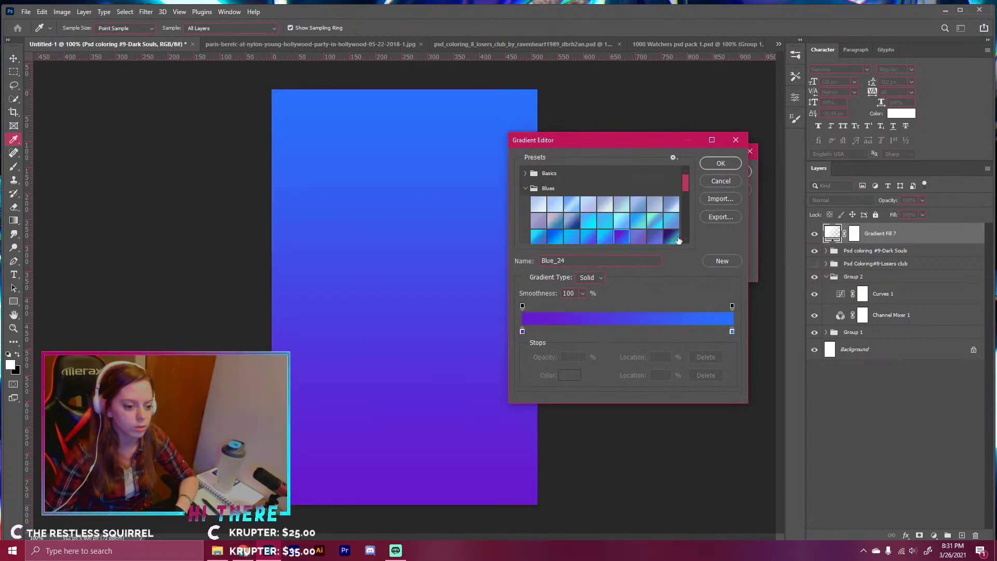
left_click(720, 163)
left_click(733, 171)
- Set the gradient fill layer to Multiply at 89% opacity, and lower the #9-Dark Souls group's opacity to 88%
left_click(833, 199)
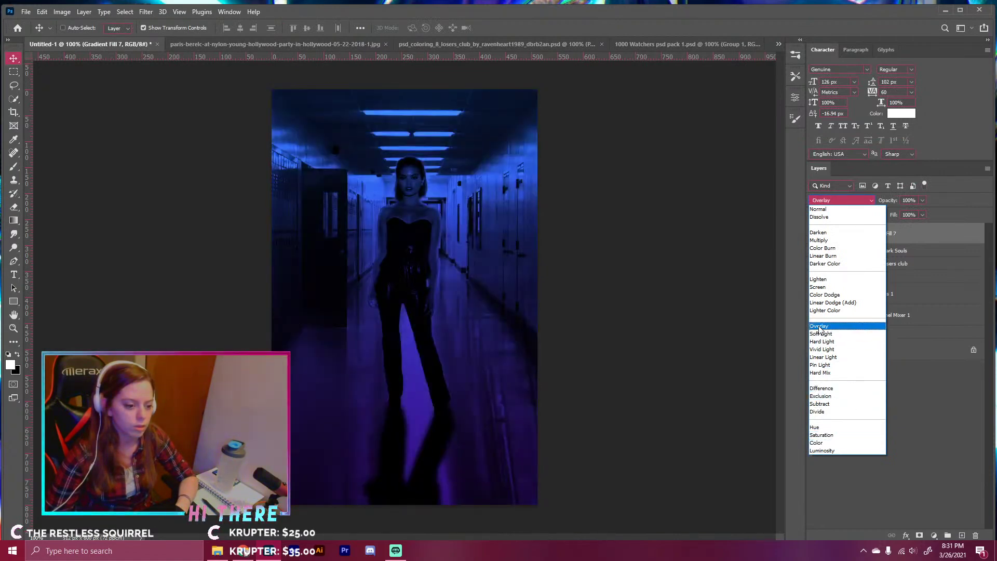
left_click(818, 241)
mouse_move(890, 202)
left_mouse_down()
mouse_move(878, 202)
mouse_move(891, 202)
left_mouse_up()
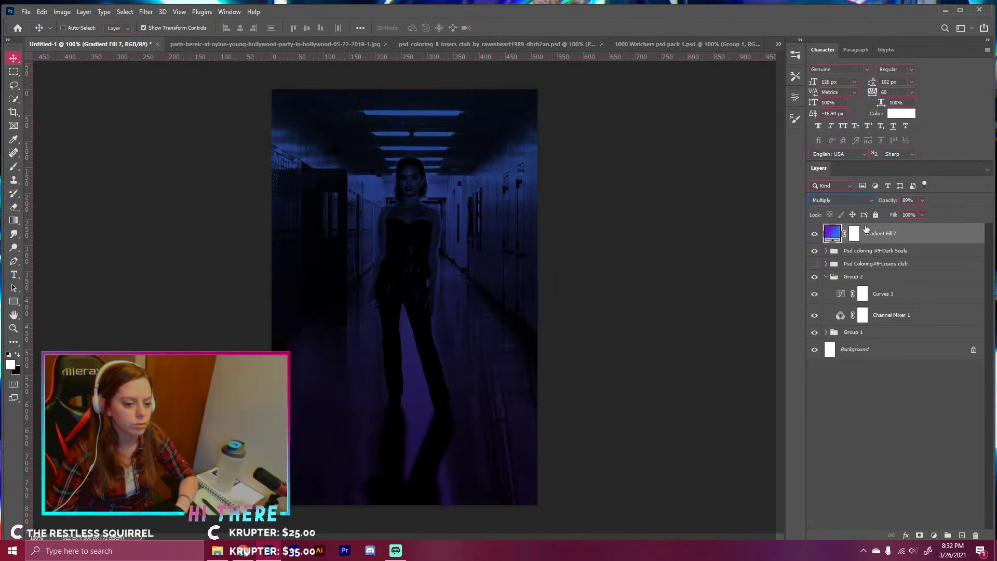
left_click(815, 252)
left_click(815, 252)
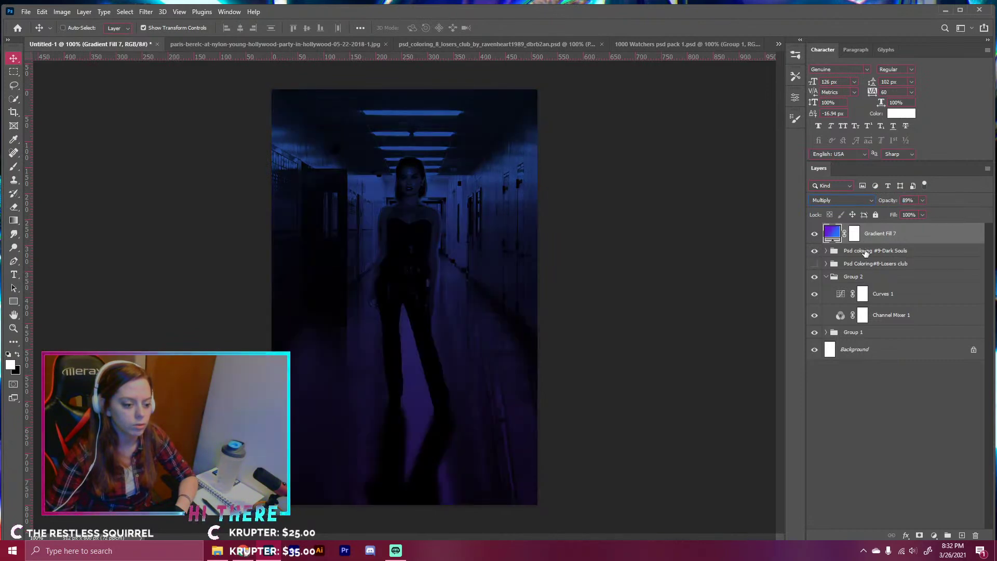
left_click(867, 252)
left_click_drag(890, 203, 884, 203)
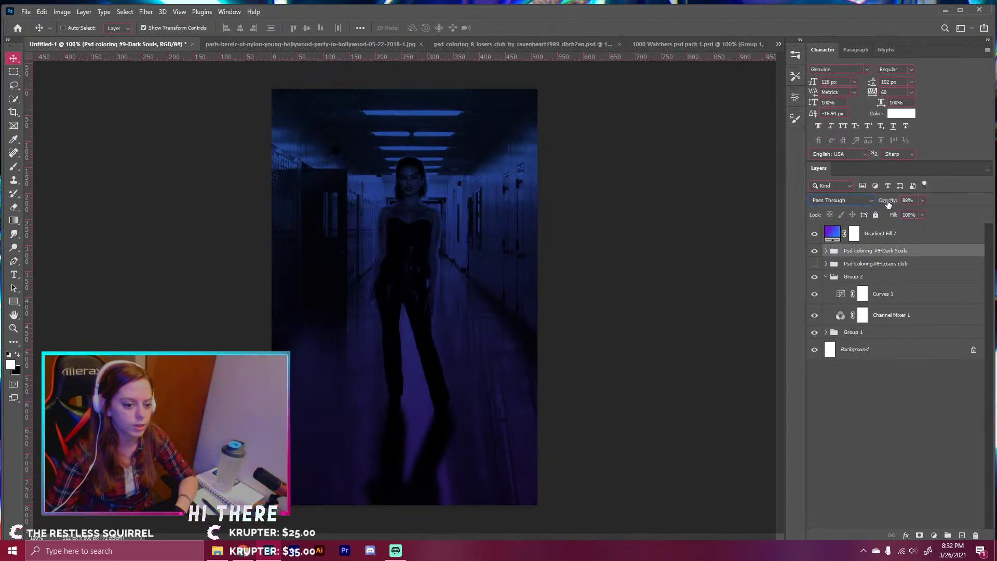
left_click(878, 234)
- Steepen the Curves 1 RGB curve, placing its lower point at input 97, output 54 and its upper point at input 149, output 188
double_click(840, 294)
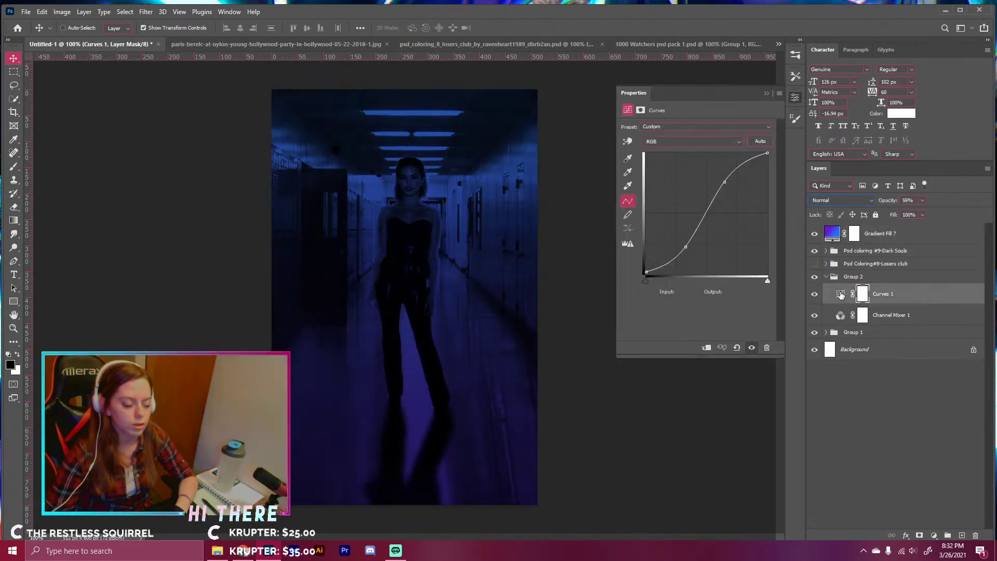
left_click_drag(723, 183, 720, 185)
left_click_drag(689, 242, 693, 247)
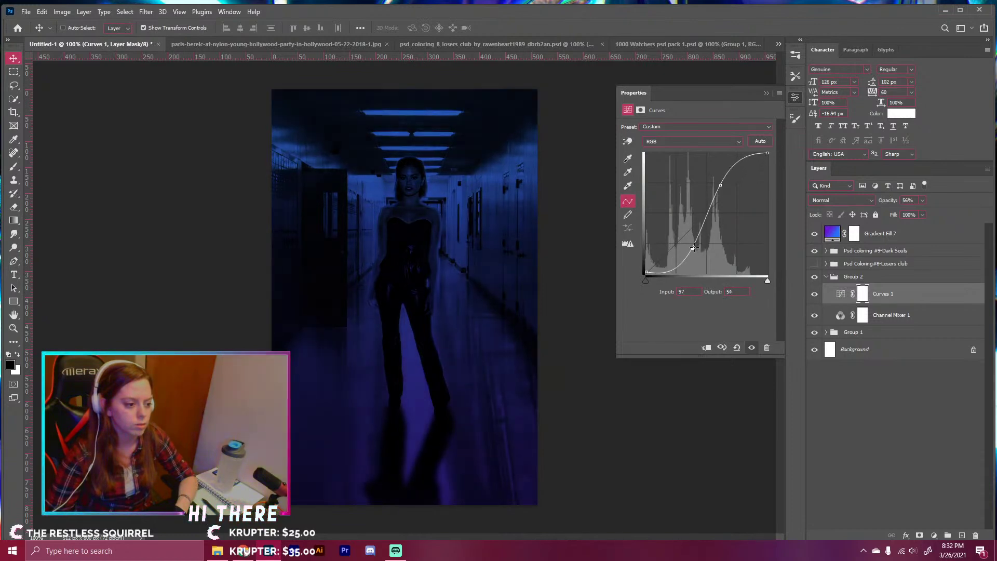
left_click_drag(720, 185, 717, 184)
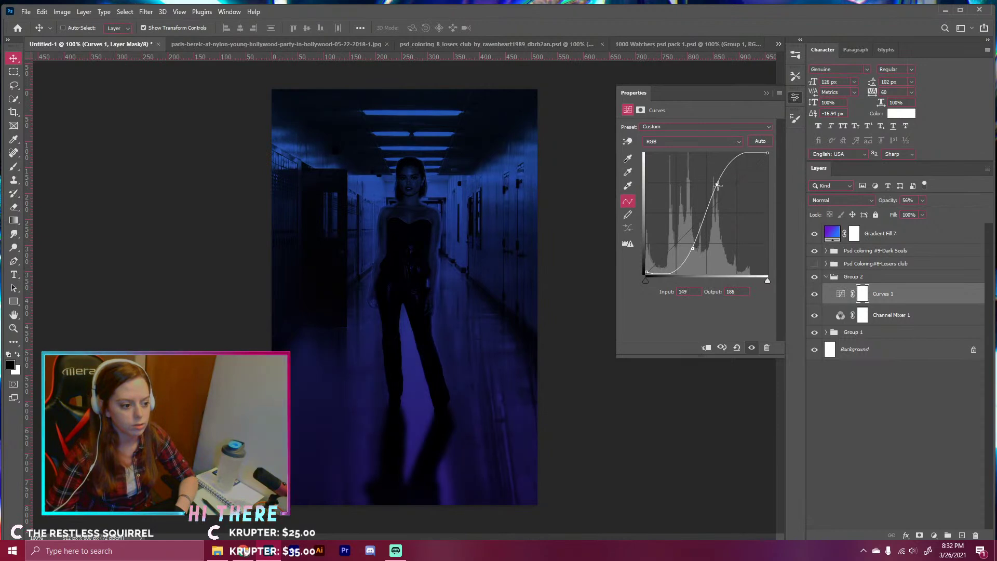
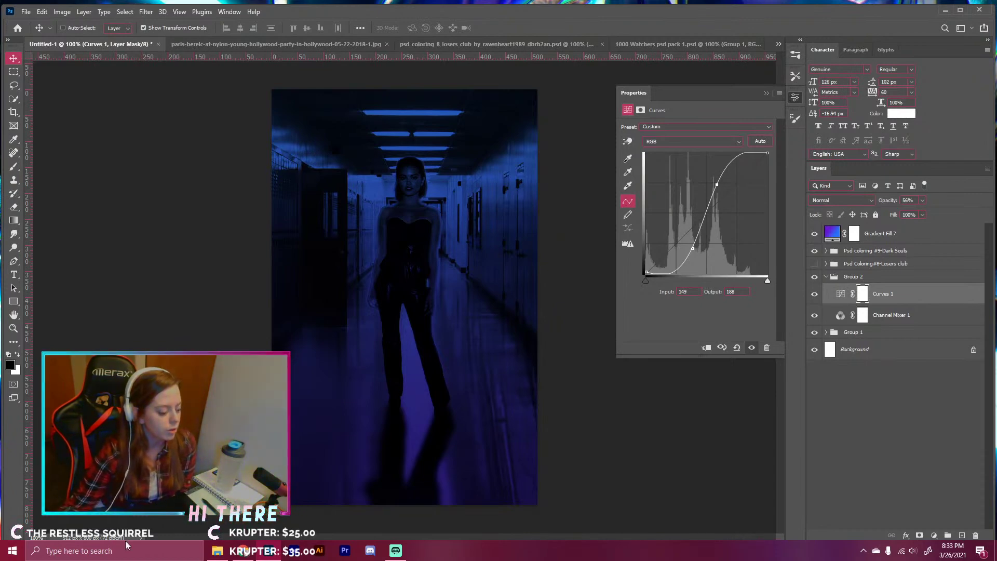
- Check the upcoming songs in the YouTube Music queue in the browser, and return to Photoshop
left_click(244, 553)
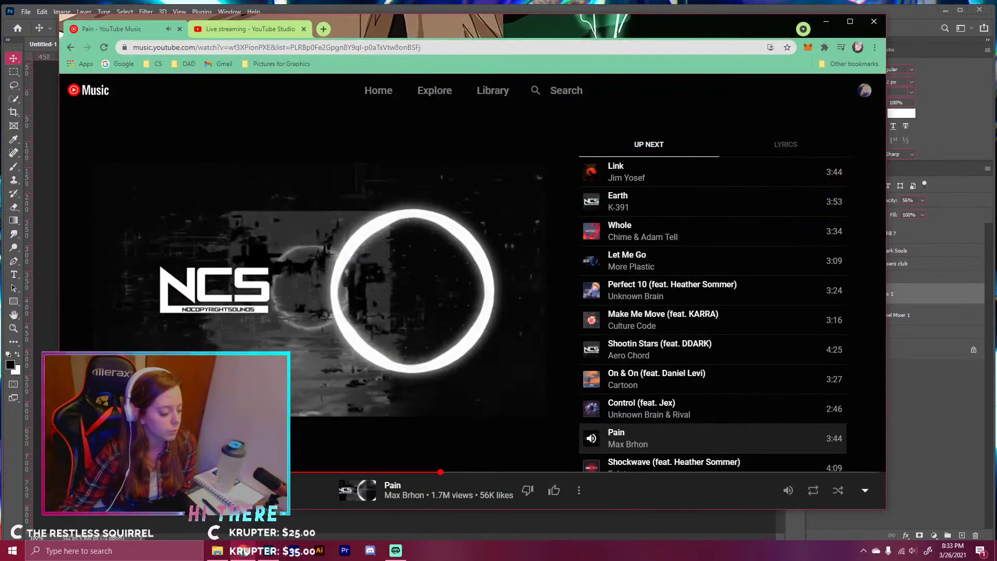
scroll(645, 343, "down", 2)
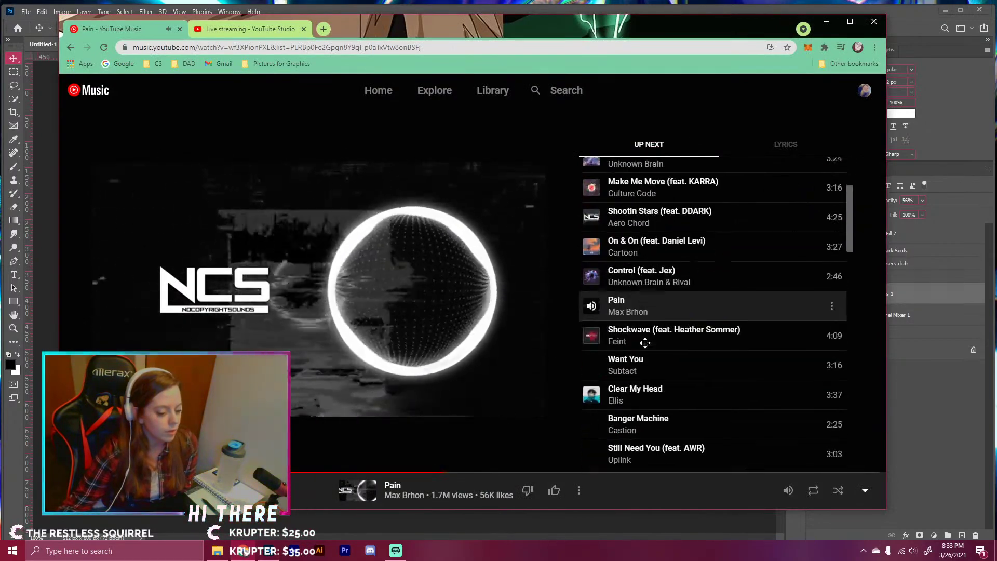
left_click(827, 22)
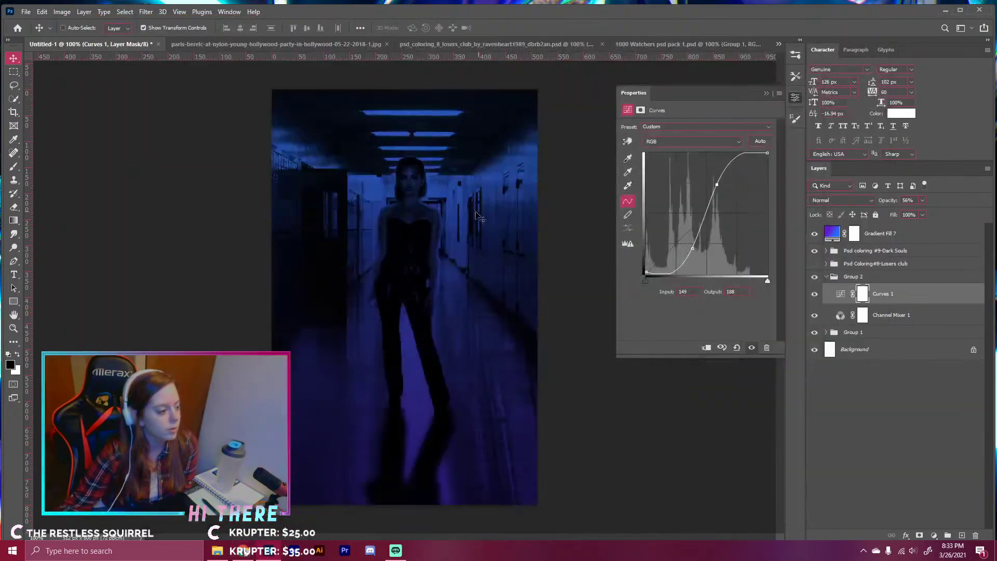
- Collapse the Curves properties and close the cut-out woman's source photo without saving its changes
left_click(765, 92)
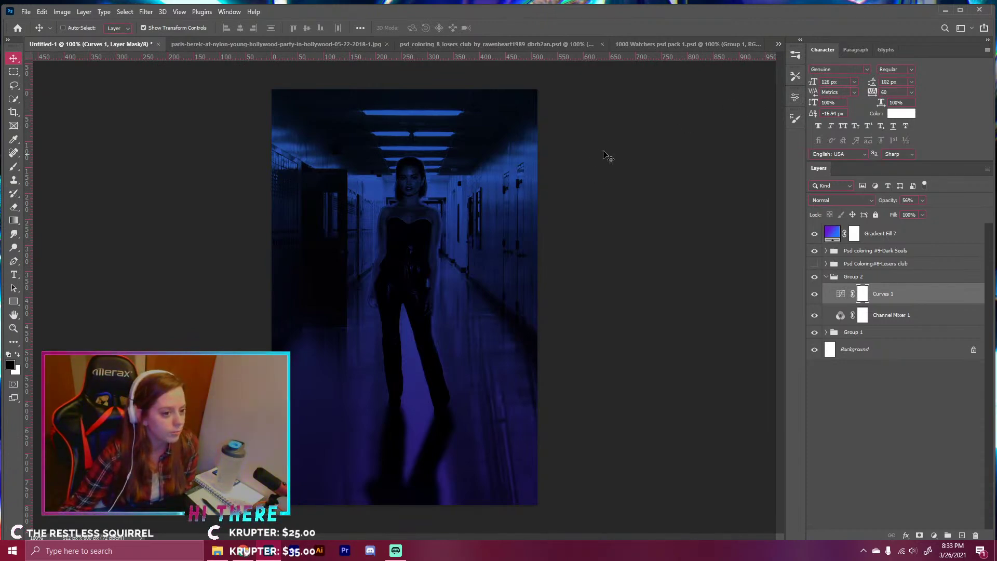
left_click(267, 44)
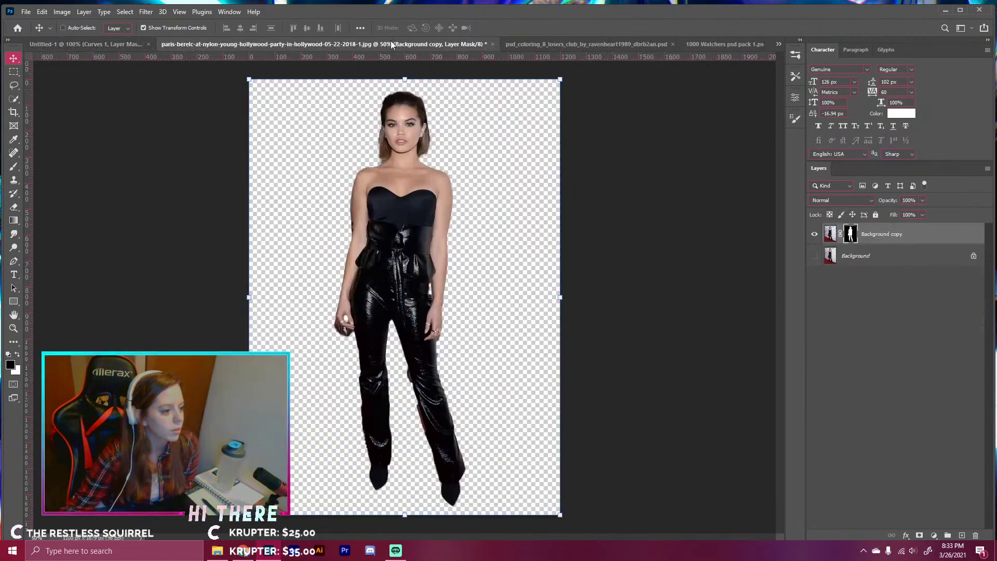
left_click(493, 44)
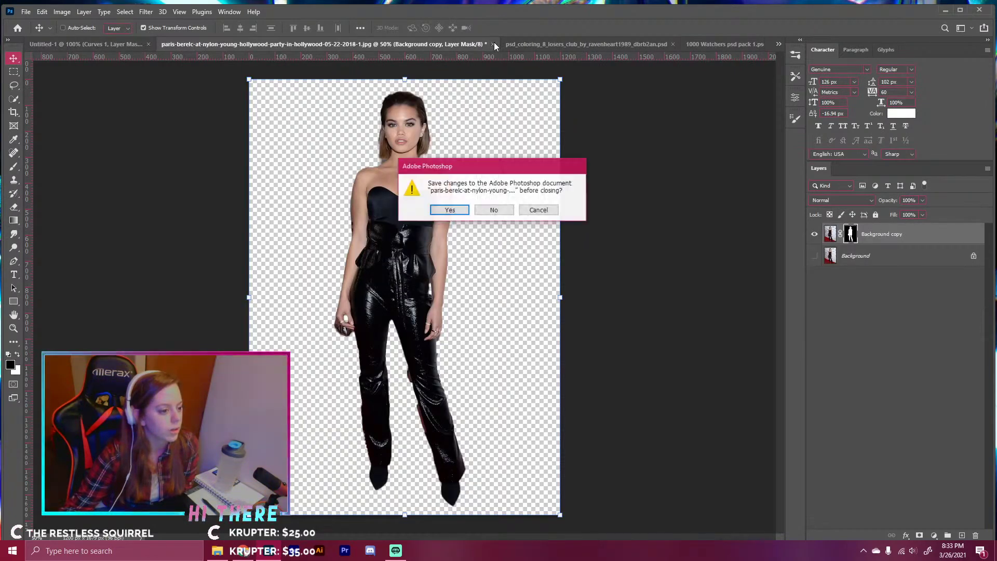
left_click(483, 206)
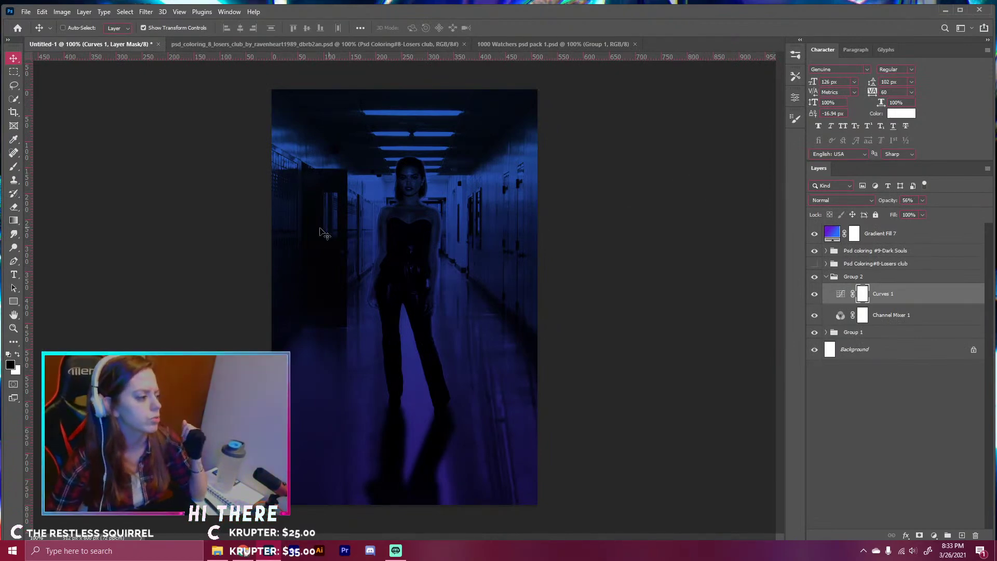
- Browse the graphics, current-works and Downloads folders in File Explorer, and preview the red blood smear PNG in Downloads
left_click(218, 550)
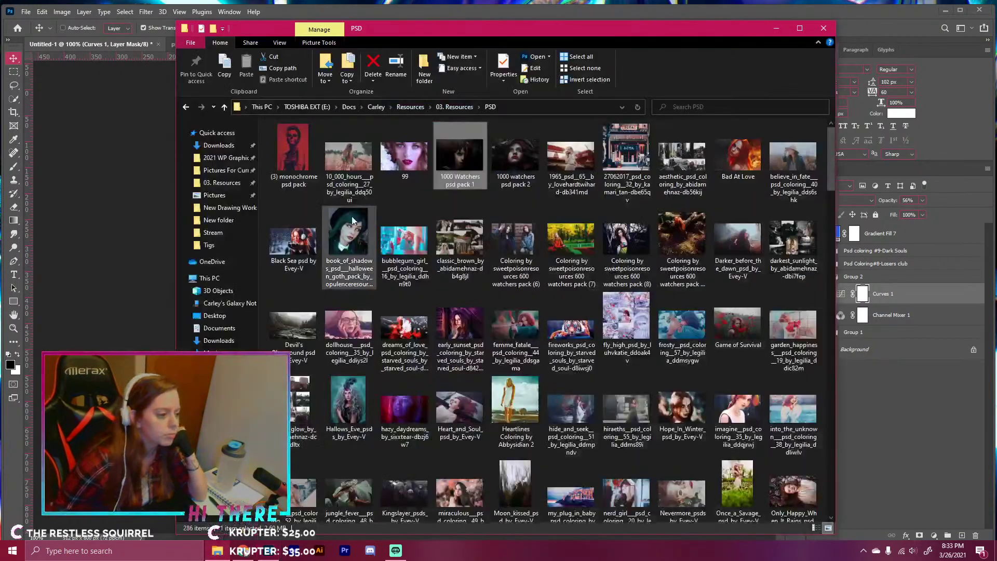
left_click(227, 159)
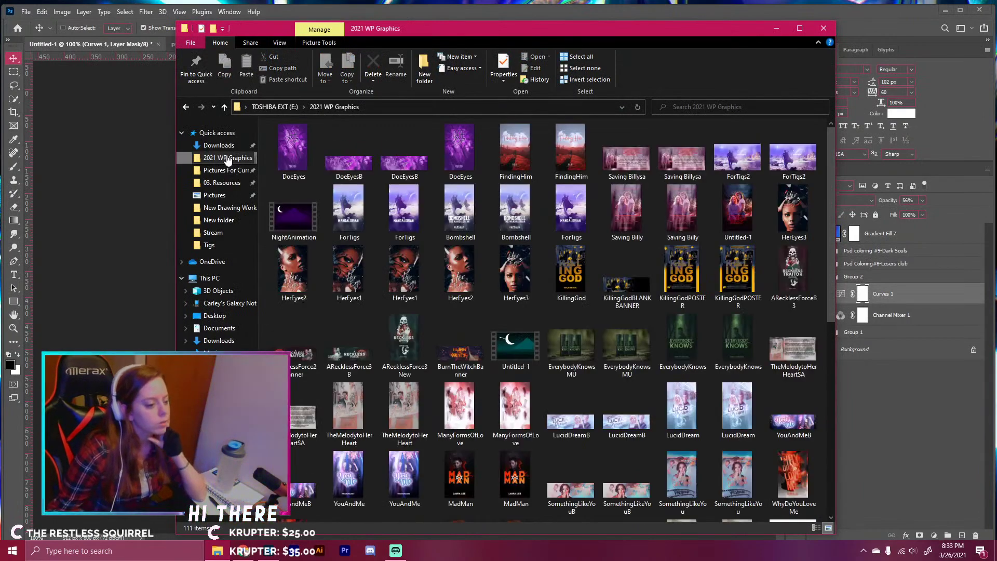
left_click(220, 170)
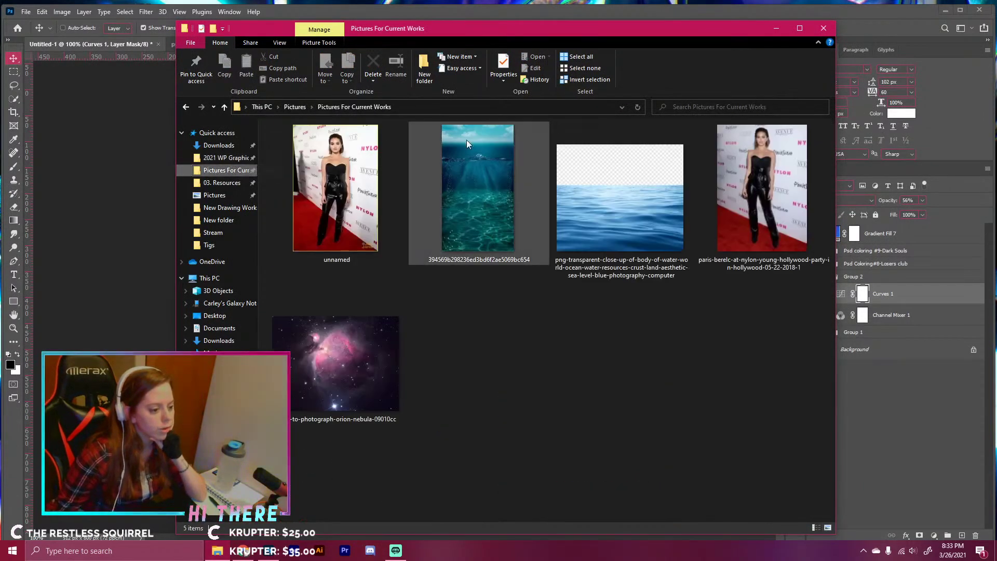
left_click(218, 145)
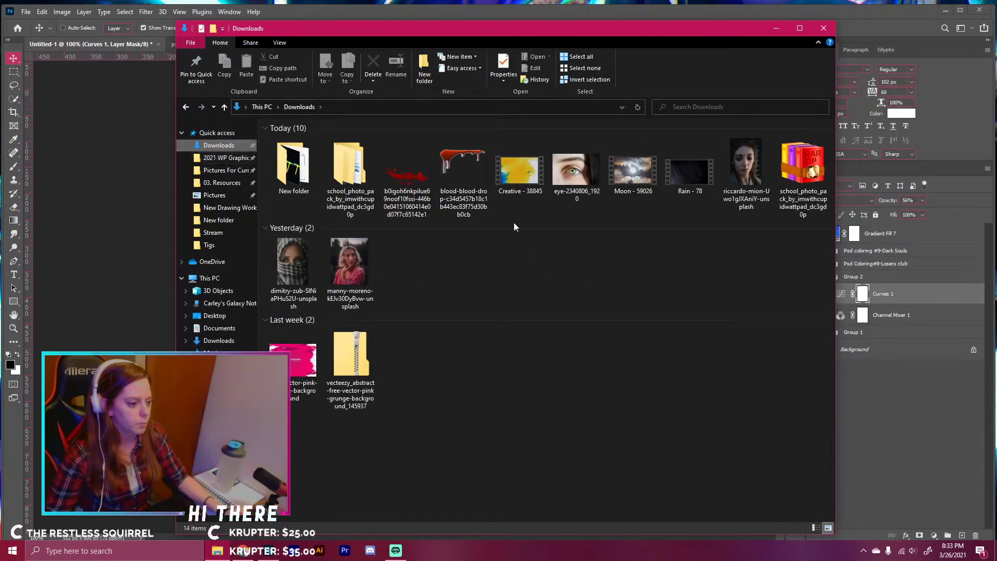
left_click(413, 172)
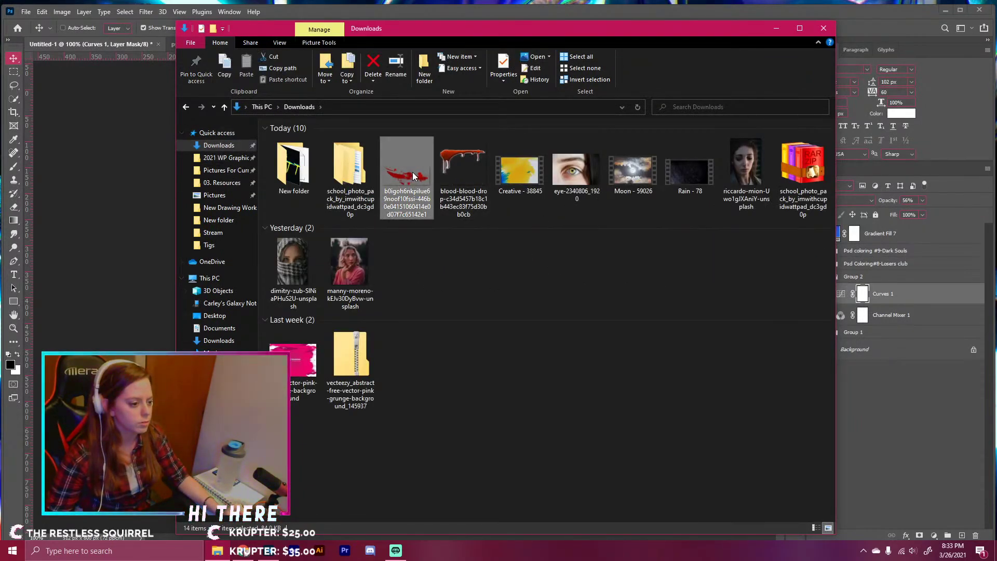
right_click(412, 172)
left_click(410, 178)
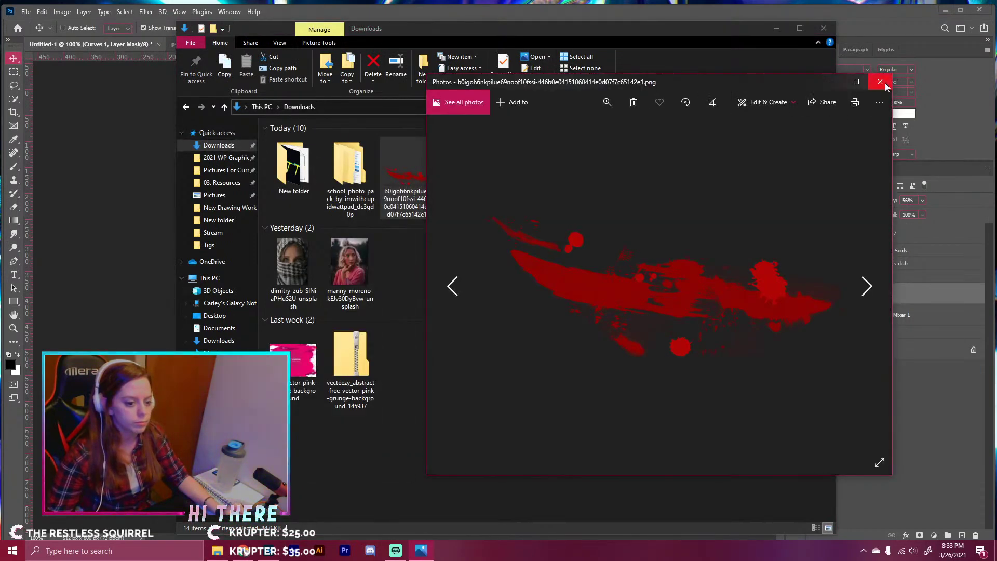
left_click(880, 82)
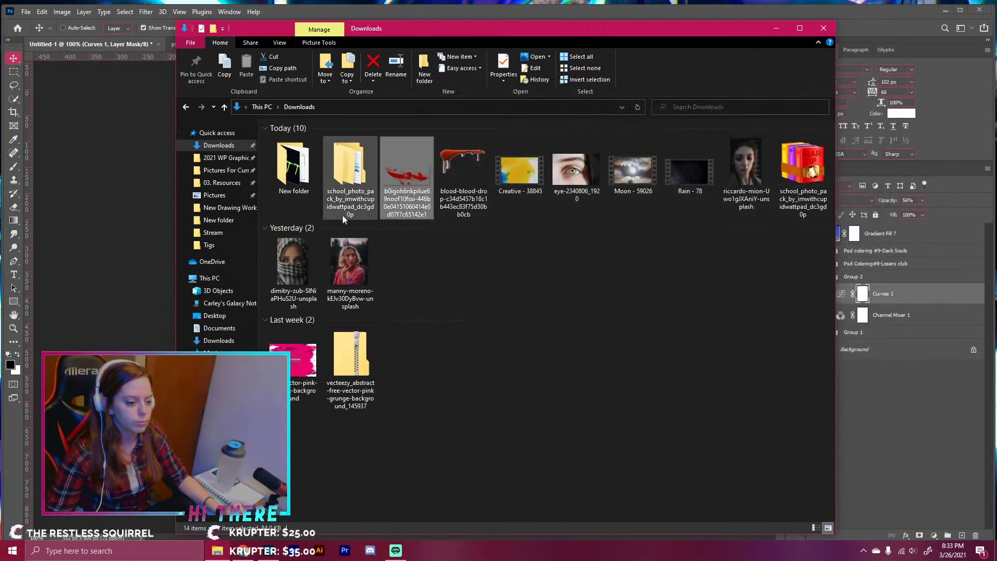
- Place the blood smear PNG on the floor beside the woman's legs, rotated about 65°, and move its layer directly below Background copy in Group 1
left_click_drag(163, 163, 128, 155)
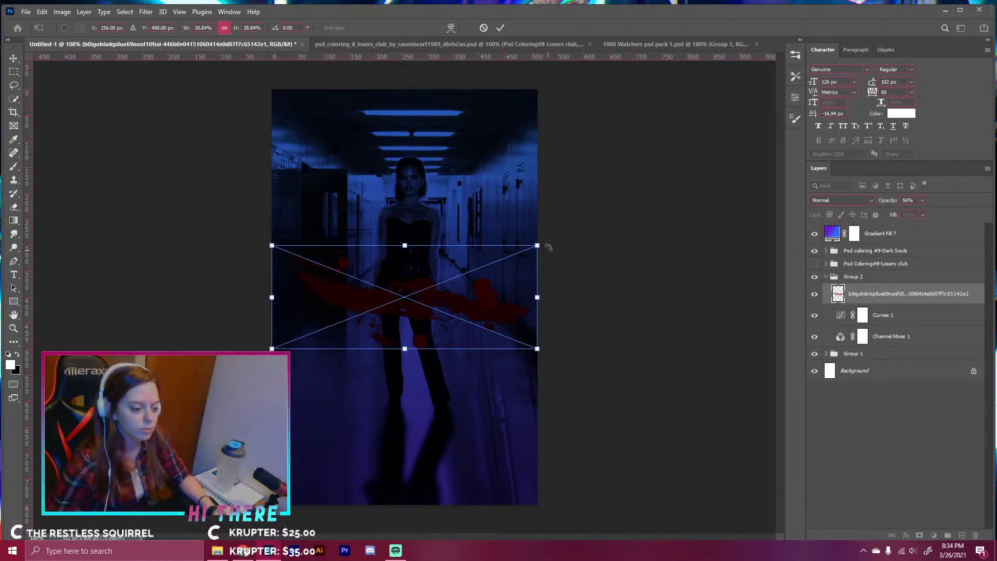
left_click_drag(550, 242, 487, 412)
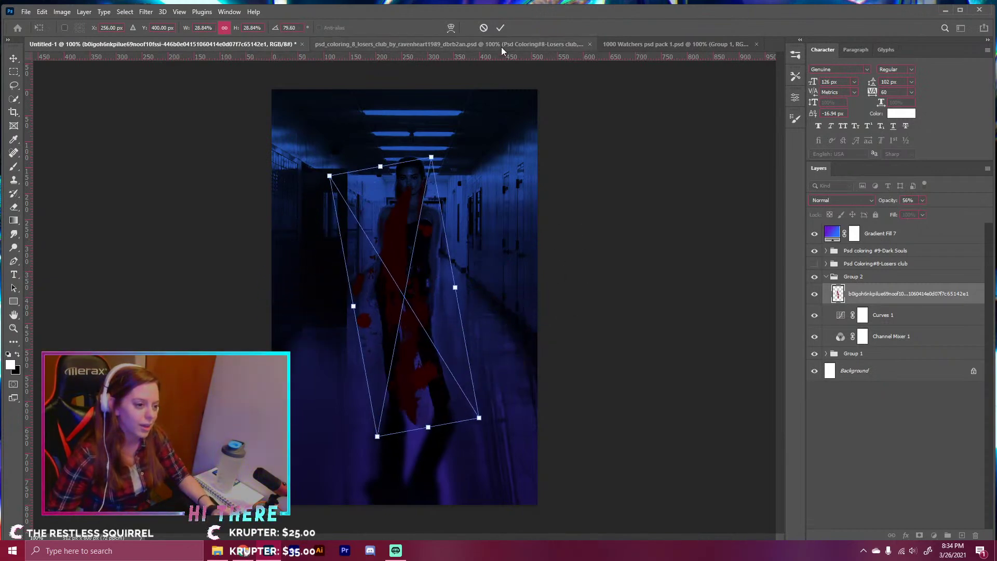
left_click_drag(402, 177, 444, 305)
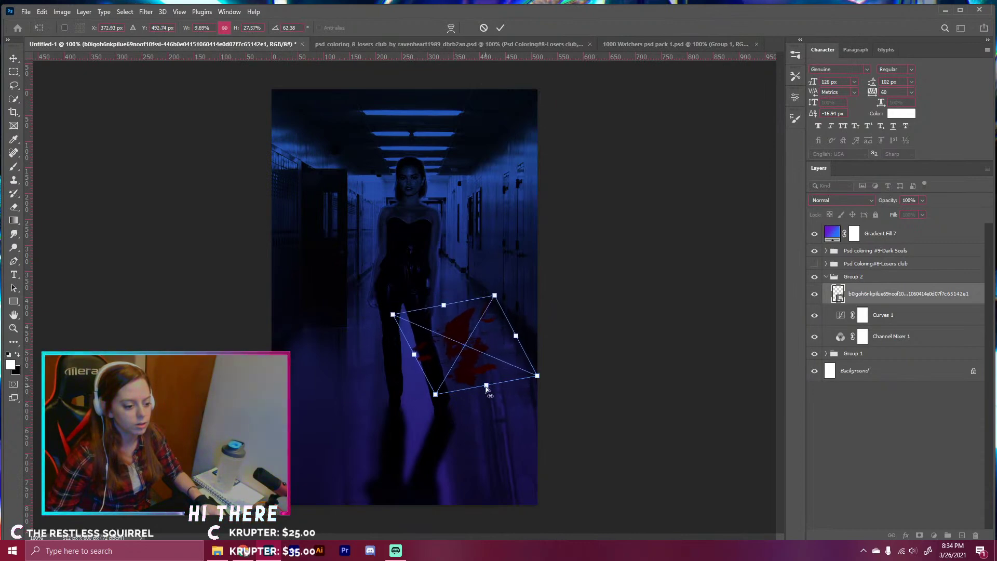
left_click_drag(485, 386, 485, 397)
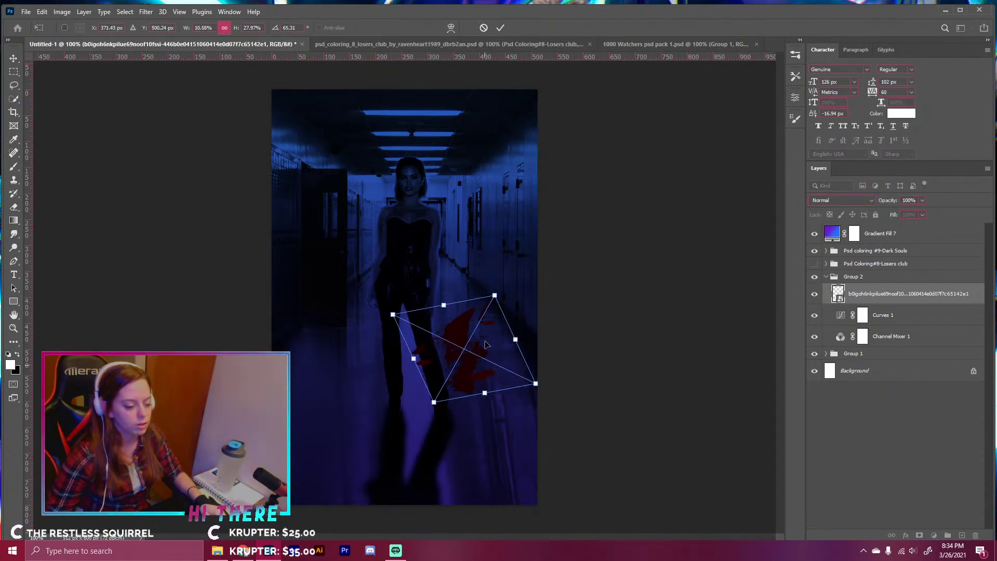
left_click(500, 27)
left_click(825, 353)
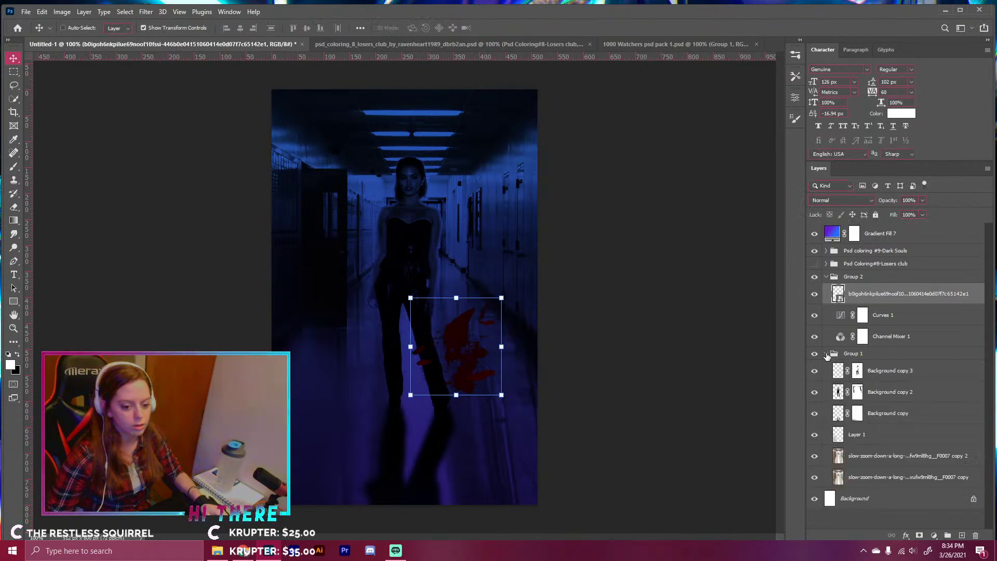
left_click_drag(891, 300, 897, 426)
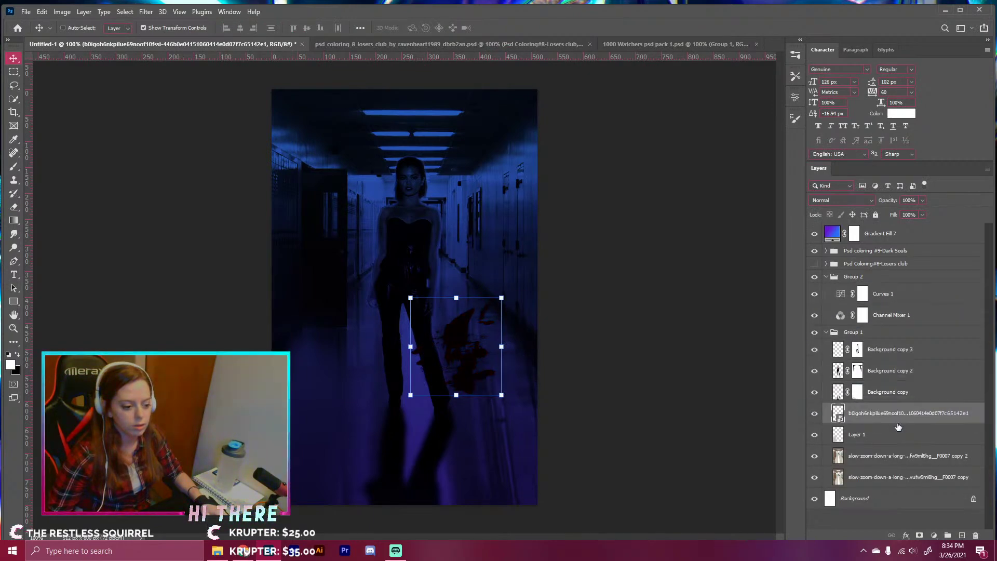
- Reshape the blood smear to about 11.7% width, 18.5% height and 49° rotation, and set its layer opacity to 36%
key("ctrl+t")
left_click_drag(448, 307, 425, 309)
left_click_drag(397, 362, 470, 325)
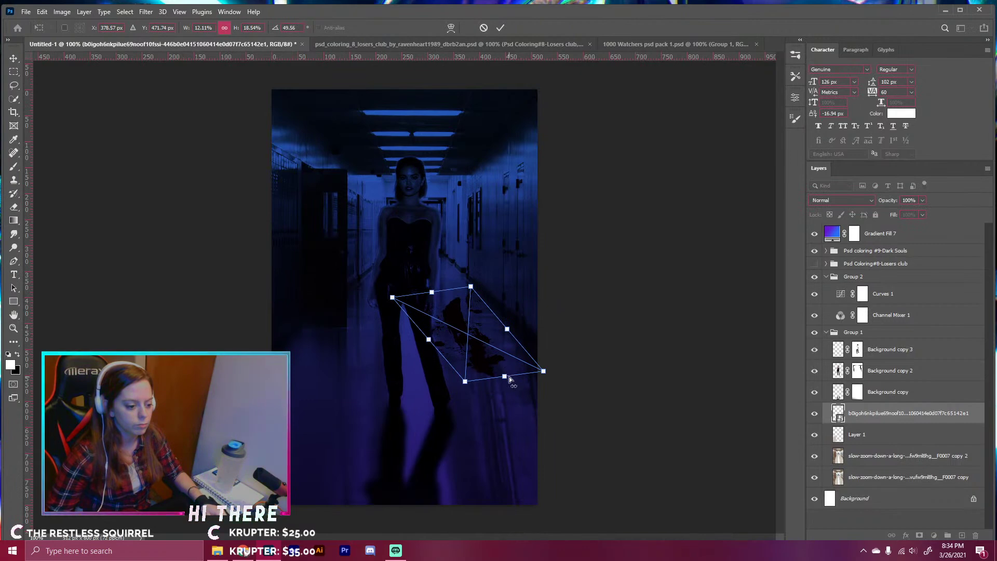
left_click_drag(506, 378, 504, 375)
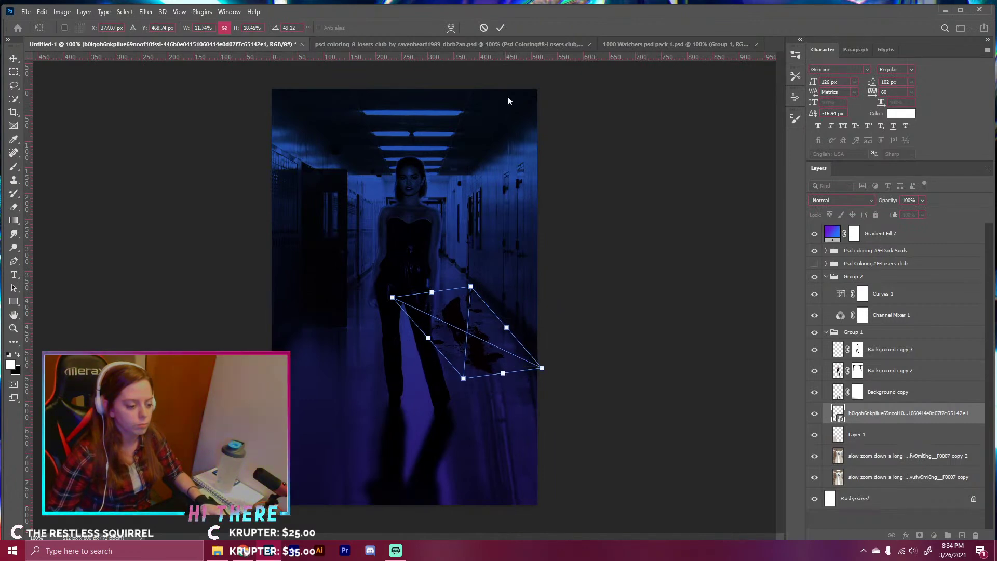
left_click(499, 28)
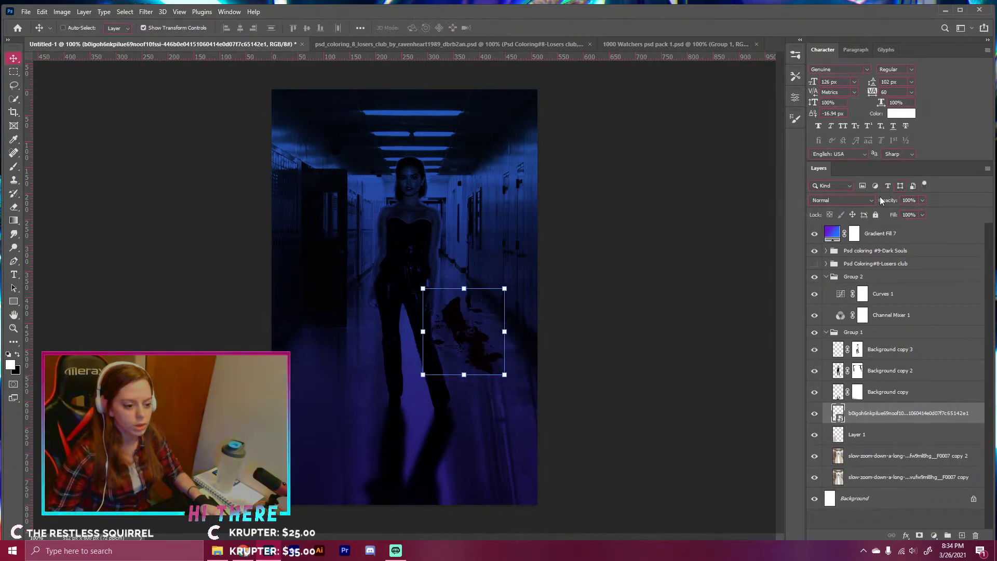
left_click_drag(880, 203, 886, 202)
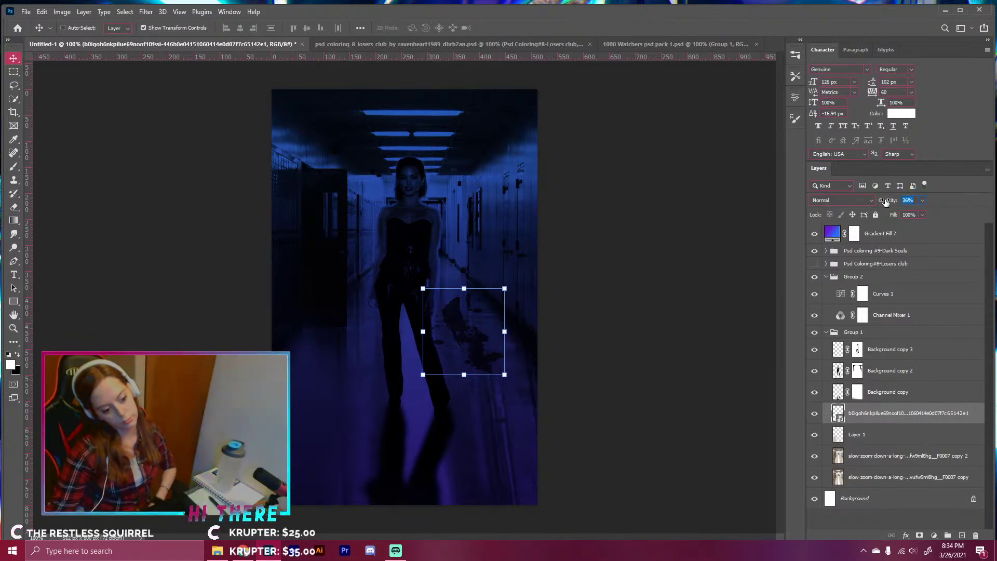
- Place the blood-blood-drop image from Downloads at reduced size near the woman's head, and move its layer between Background copy 3 and Background copy 2
left_click(217, 550)
left_click_drag(462, 166, 82, 167)
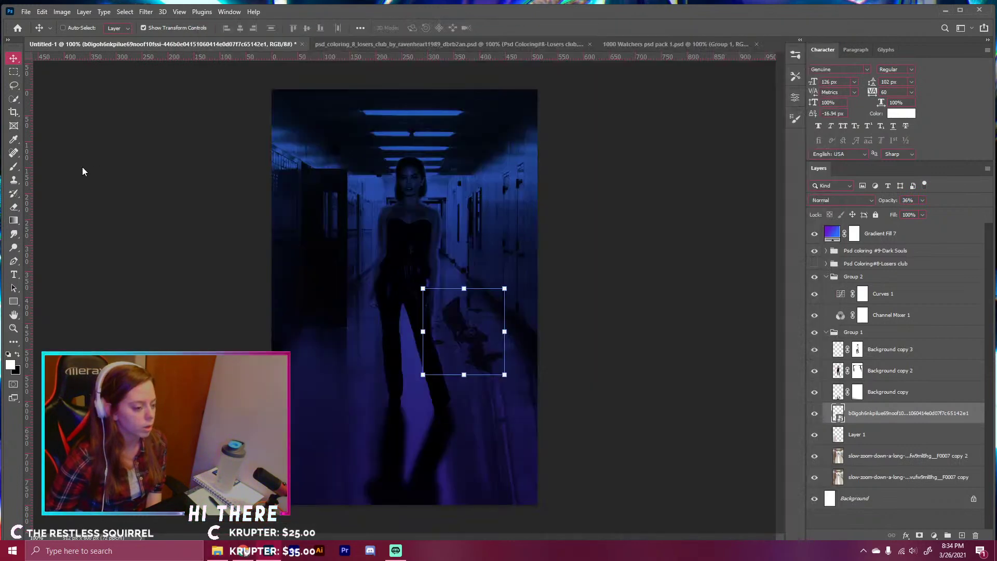
left_click_drag(537, 429, 360, 260)
left_click_drag(305, 233, 370, 217)
left_click(501, 27)
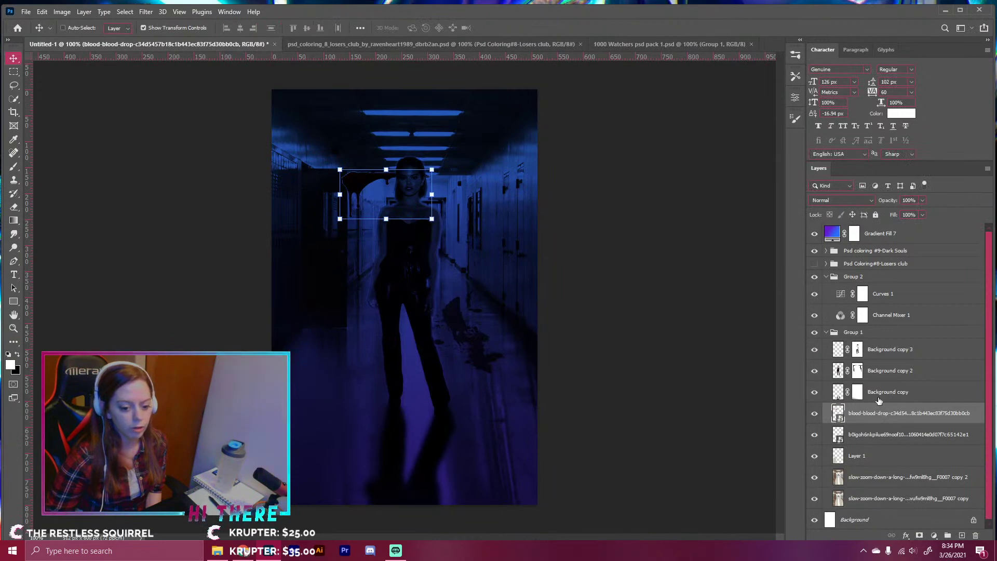
left_click_drag(889, 417, 890, 360)
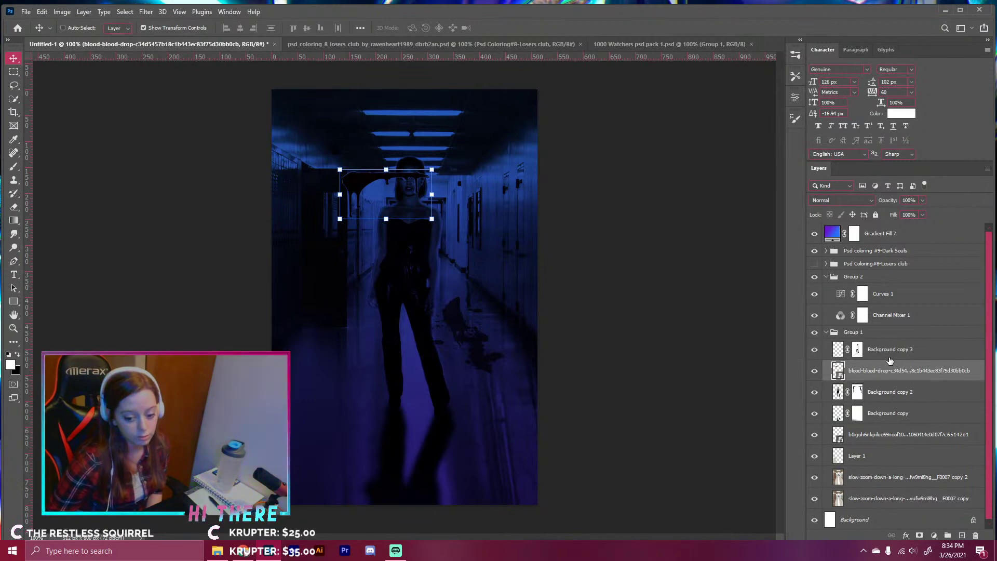
- Shrink the blood drip to about 3% scale, rotate it about 18°, and position it on the woman's upper chest
key("ctrl+plus")
key("ctrl+plus")
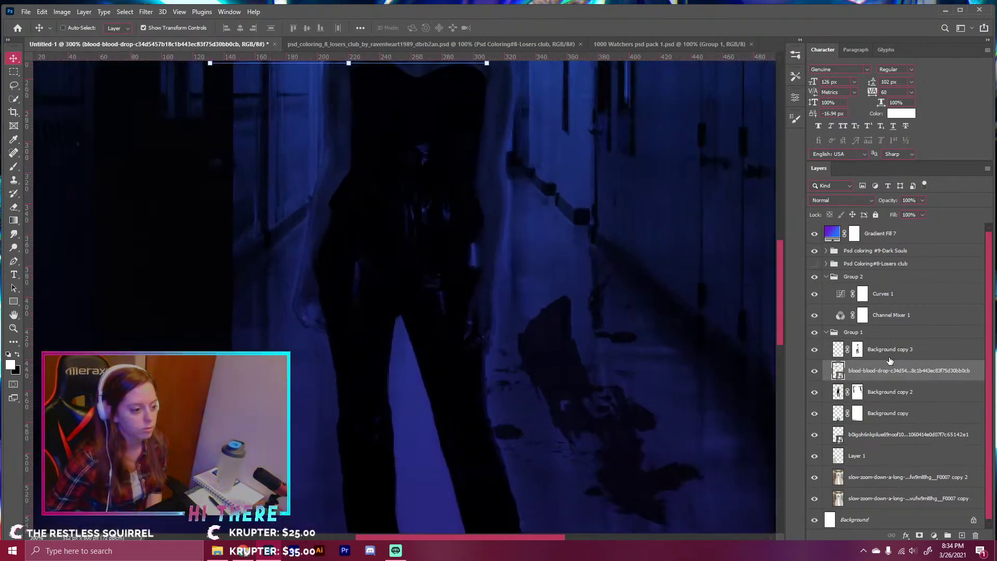
left_click_drag(778, 274, 777, 197)
left_click_drag(484, 408, 212, 281)
left_click_drag(186, 249, 434, 449)
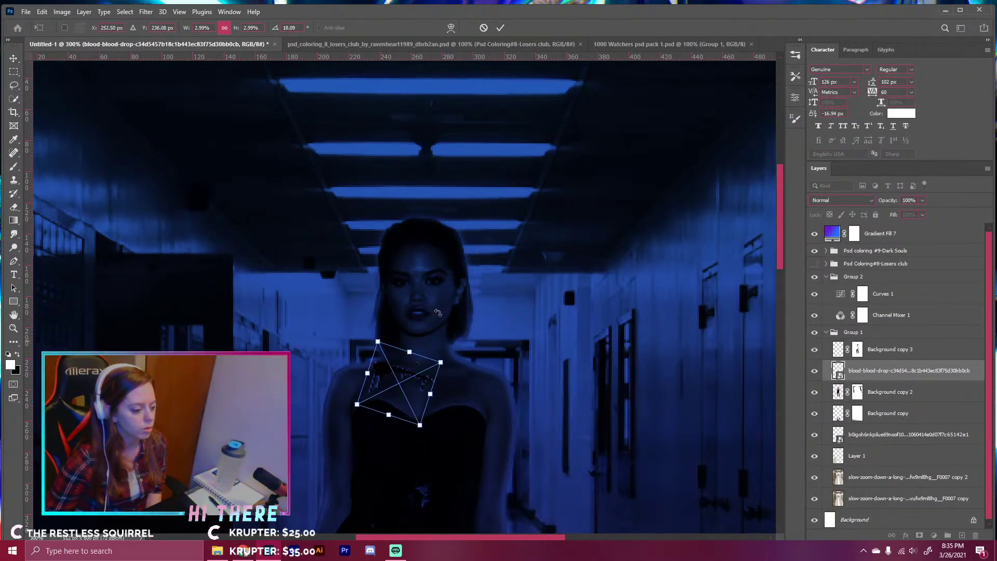
left_click(495, 29)
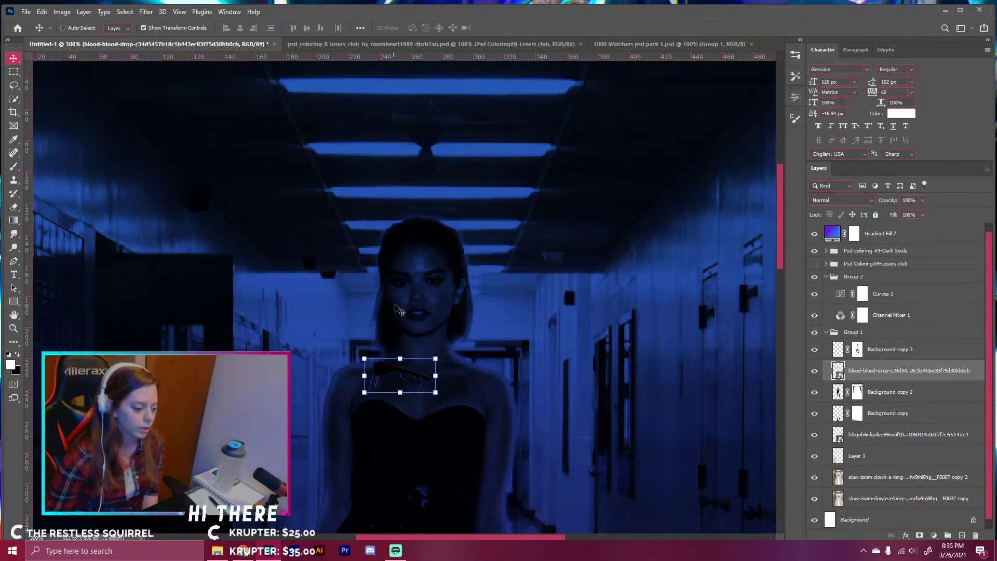
key("ctrl+t")
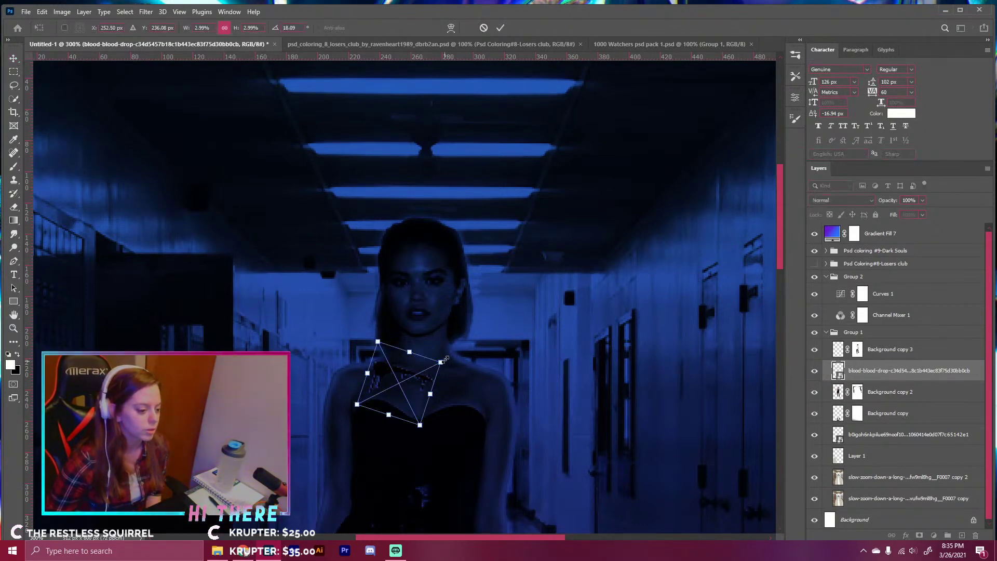
left_click(500, 27)
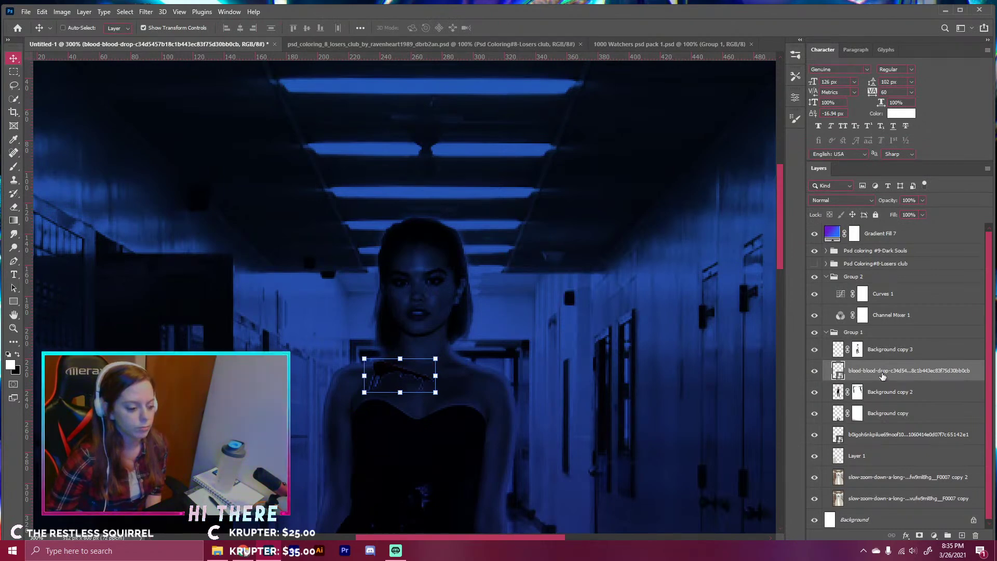
- Rasterize the blood drip layer, mask it with a selection of its own pixels, and apply the layer mask
right_click(860, 372)
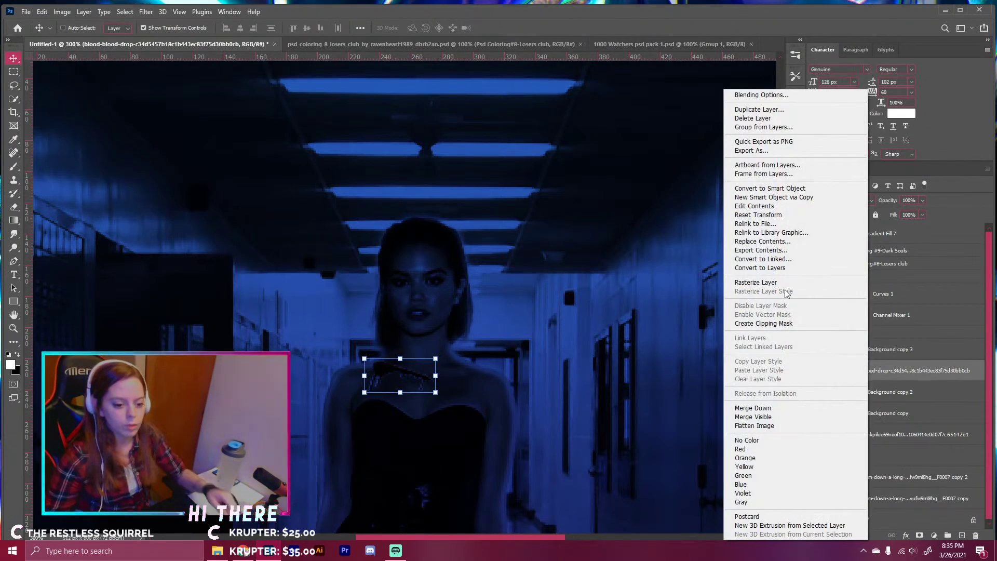
left_click(763, 281)
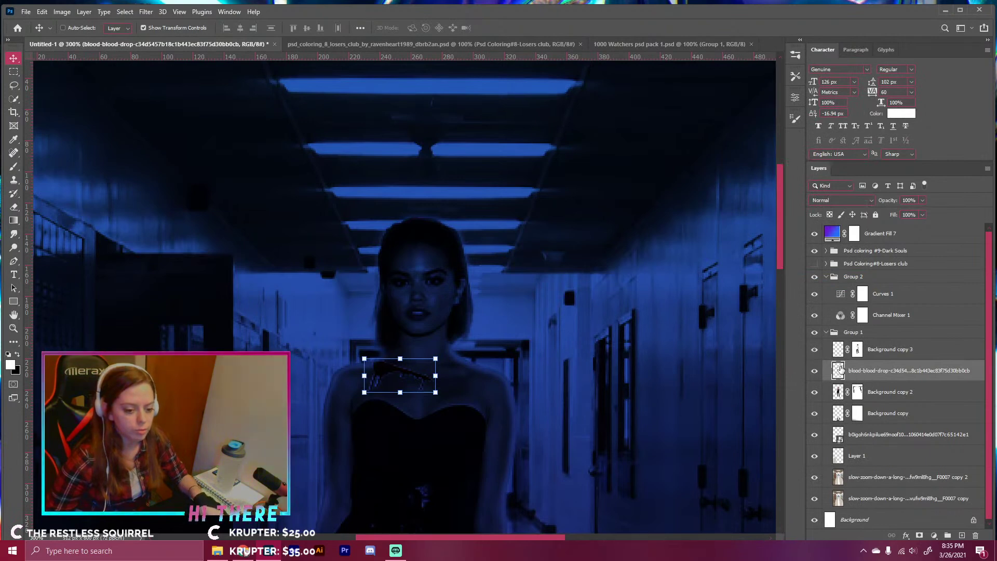
left_click(839, 369, "ctrl")
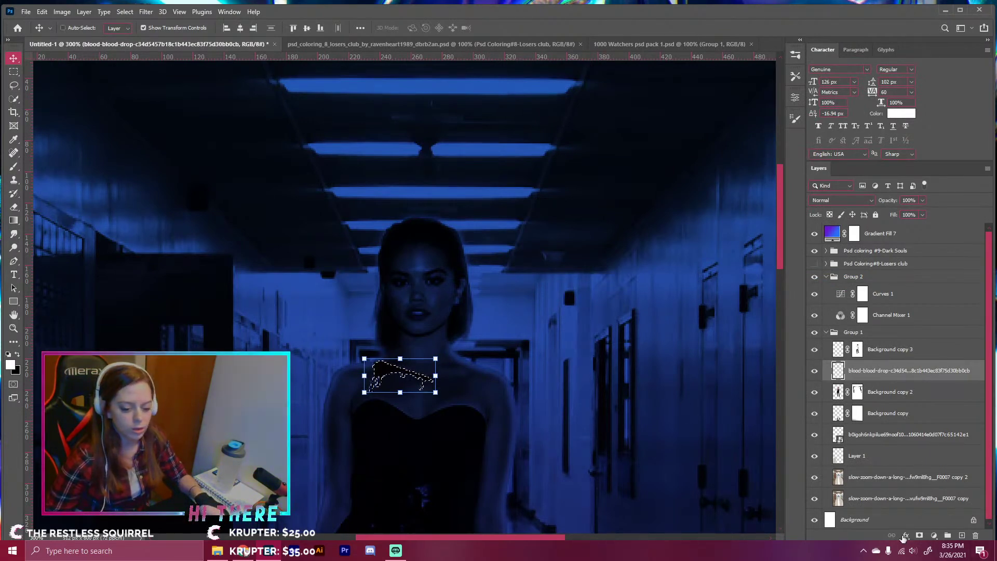
left_click(919, 535)
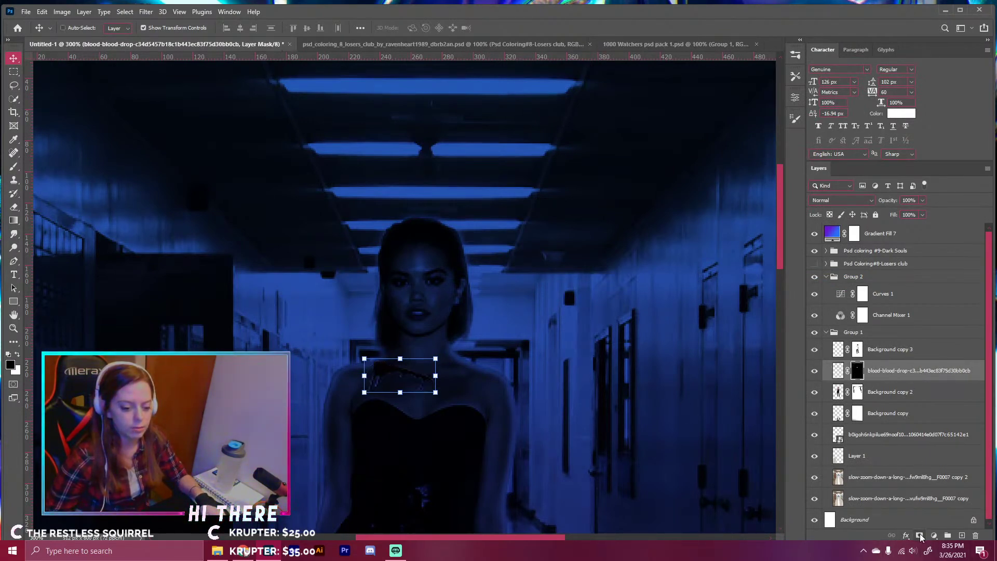
right_click(858, 370)
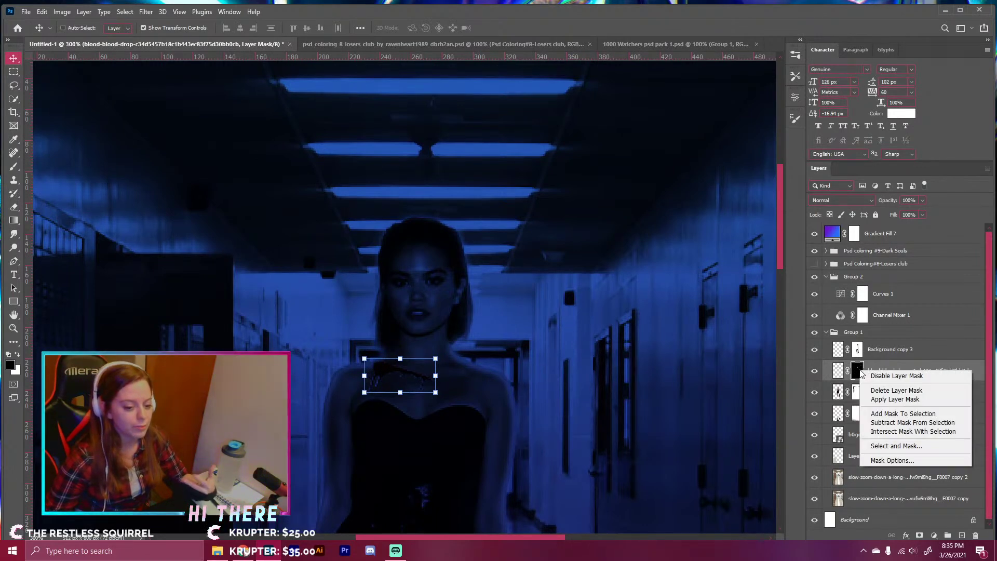
left_click(894, 399)
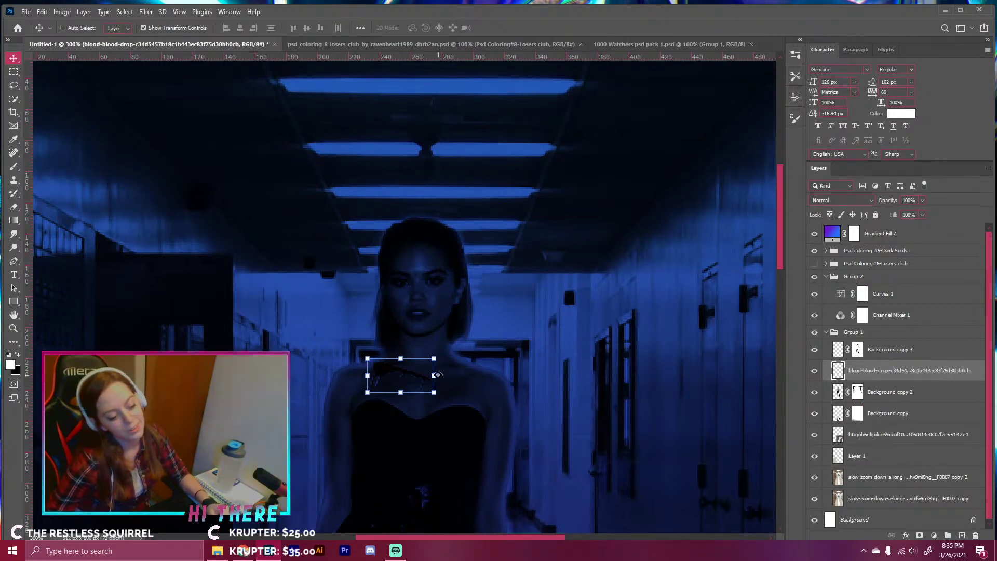
- Warp the blood drip's mesh slightly so its middle bends up along the woman's upper chest, and apply the transform
key("ctrl+t")
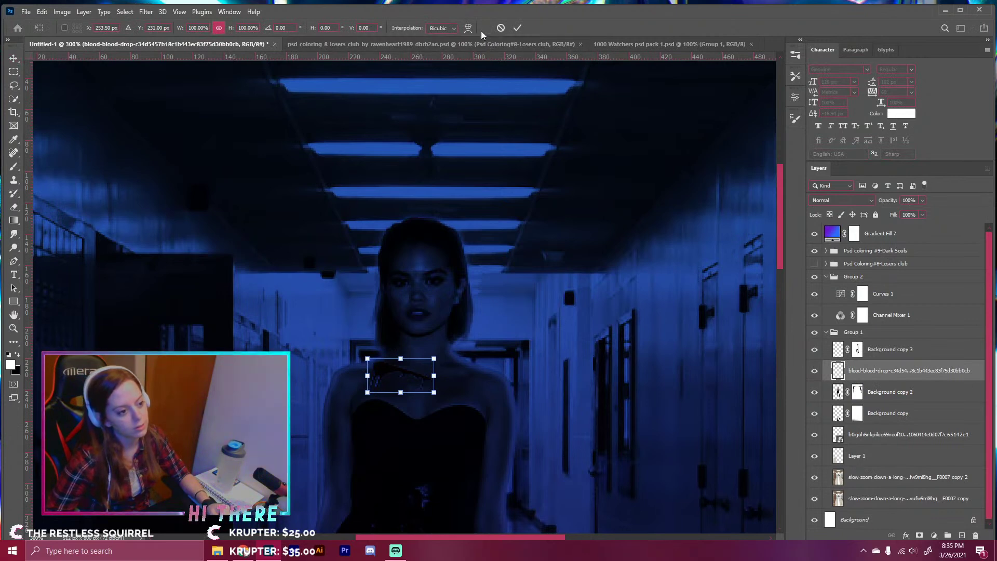
left_click(468, 27)
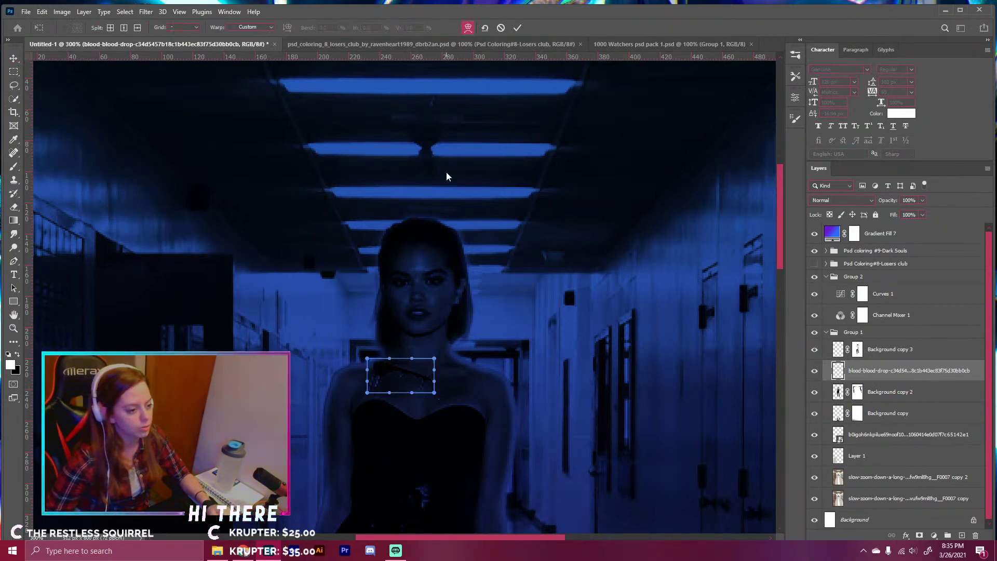
mouse_move(414, 376)
left_mouse_down()
mouse_move(392, 369)
mouse_move(406, 369)
left_mouse_up()
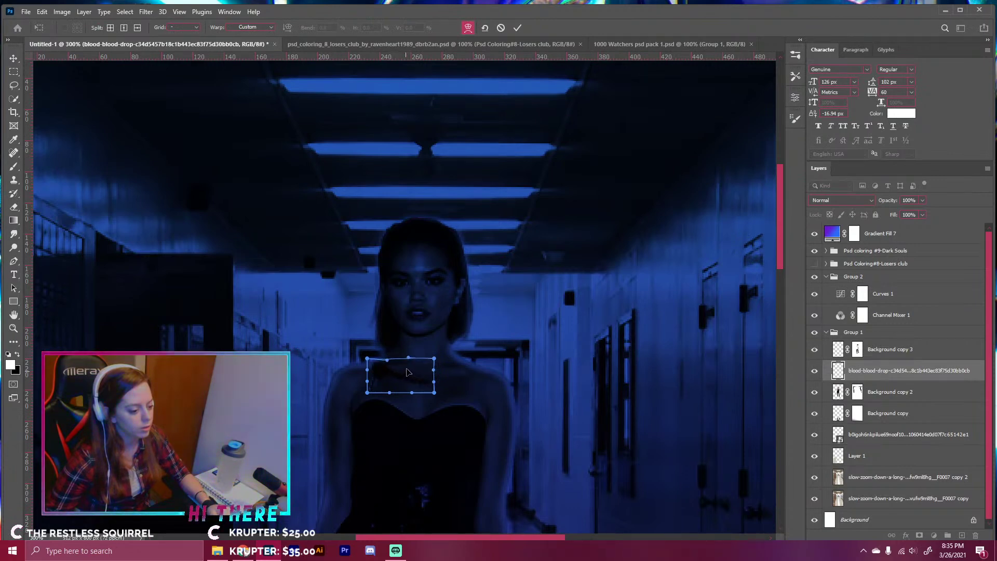
left_click(517, 27)
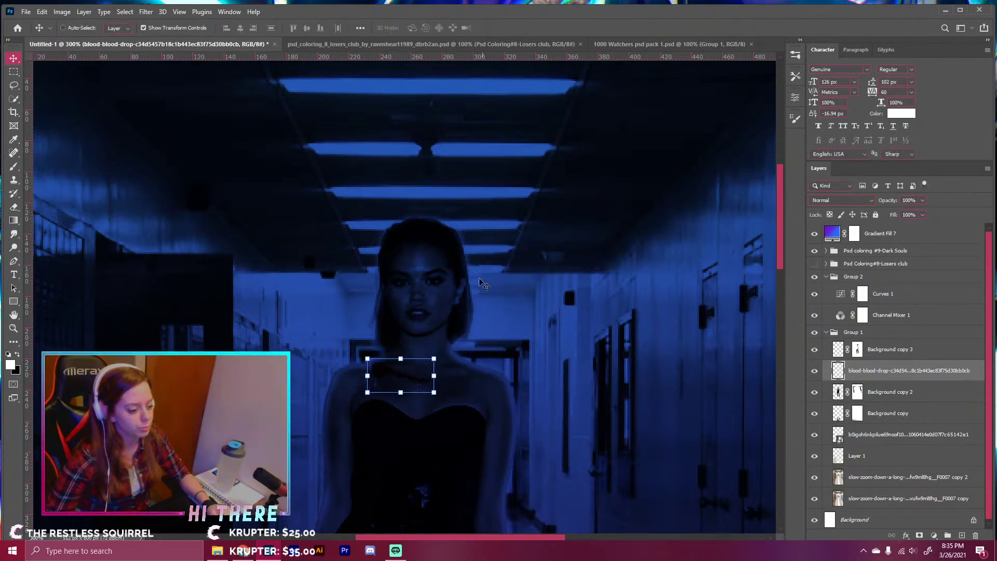
- Scale the blood drip to about 89.8% (39 x 20 px) and reposition it just below the woman's collarbone
left_click_drag(434, 392, 426, 390)
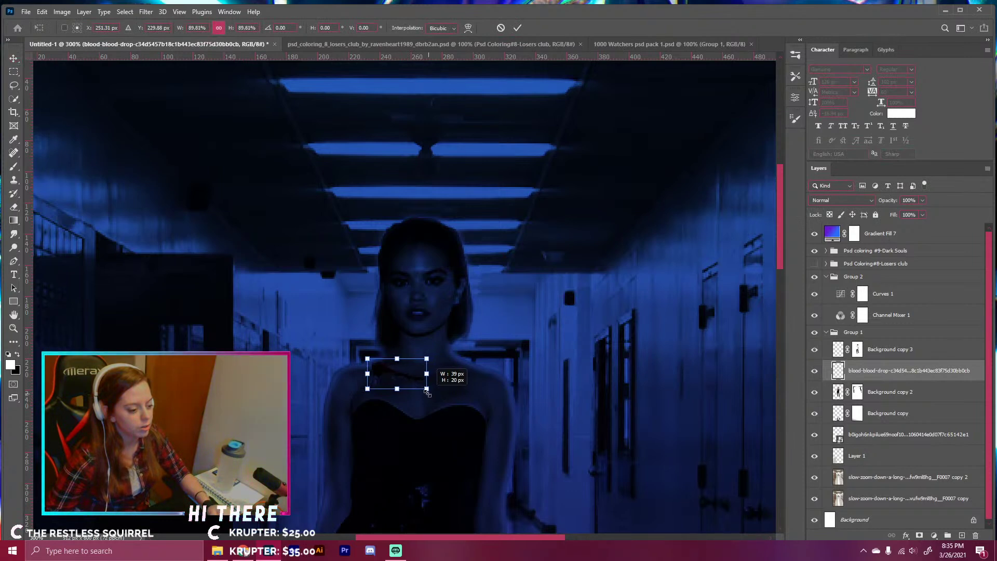
left_click(516, 29)
key("Left")
key("Left")
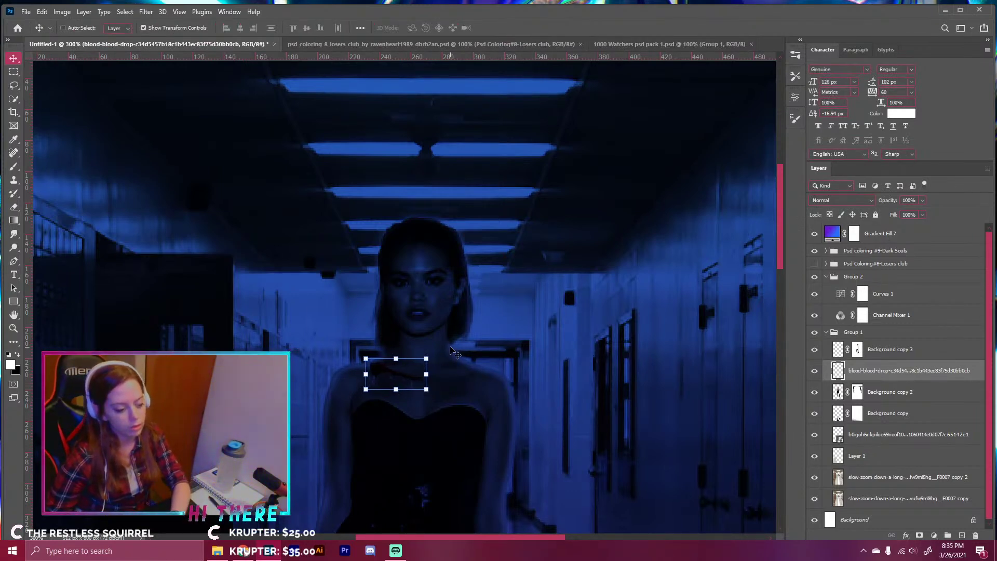
key("Up")
key("Up")
left_click_drag(386, 368, 397, 373)
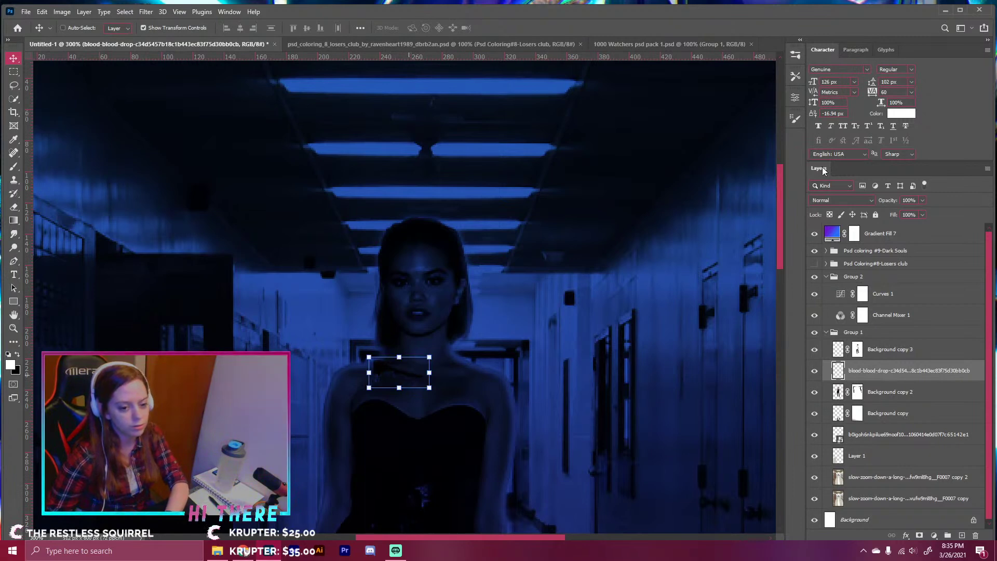
- Preview other blend modes such as Soft Light on the blood drip layer, and keep it on Normal
left_click(828, 199)
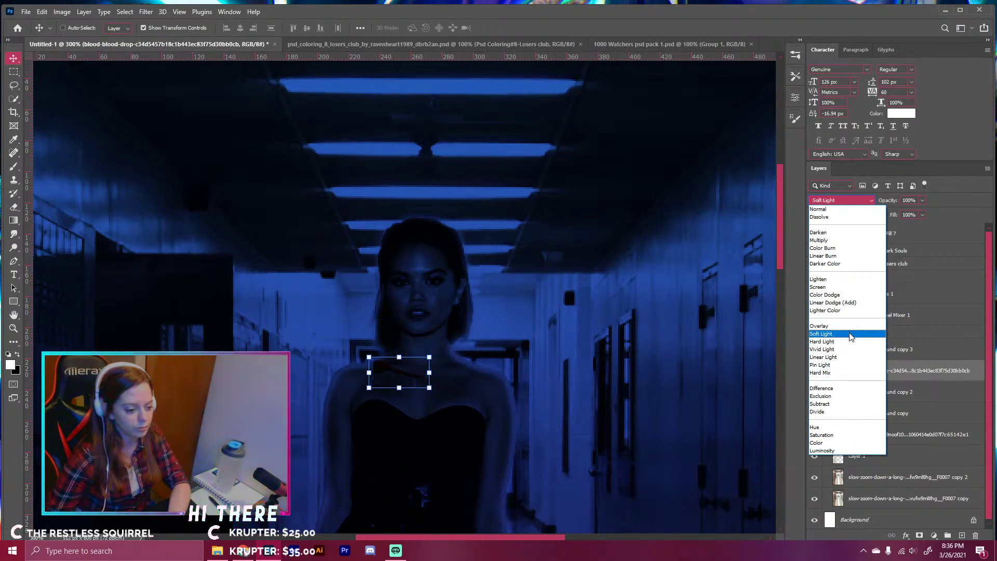
left_click(830, 209)
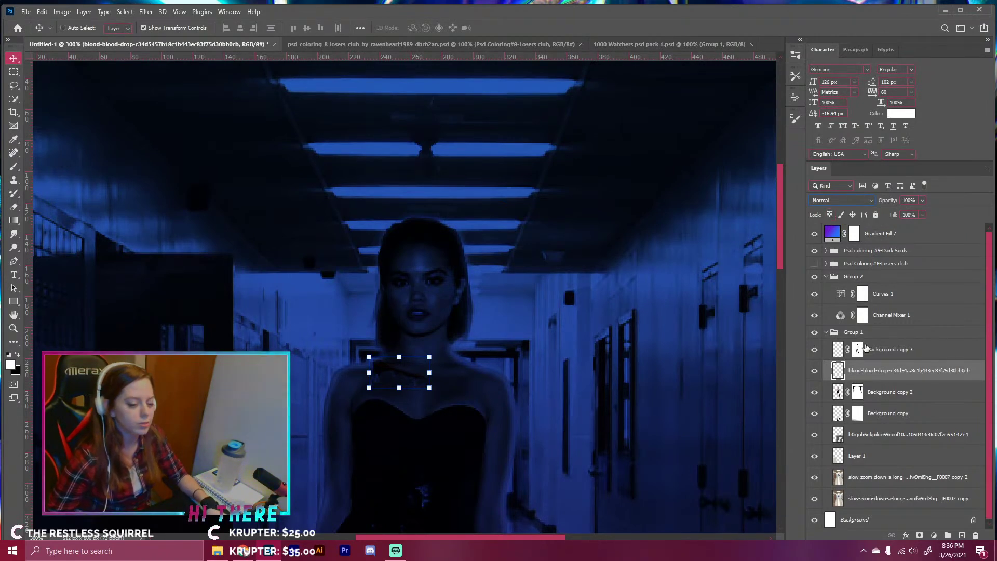
- Load the blood drip layer's pixels as a selection
left_click(838, 371, "ctrl")
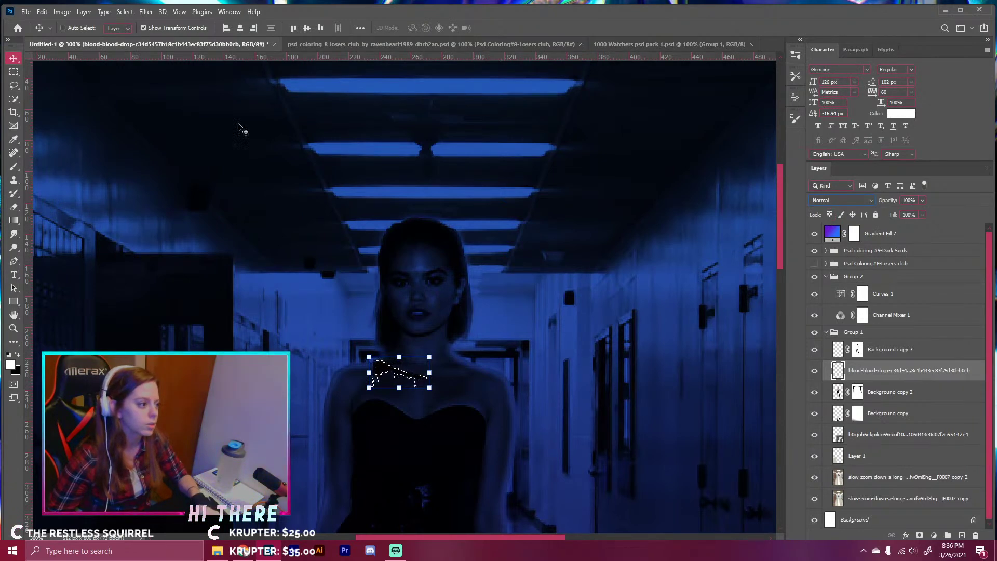
left_click(124, 12)
mouse_move(146, 12)
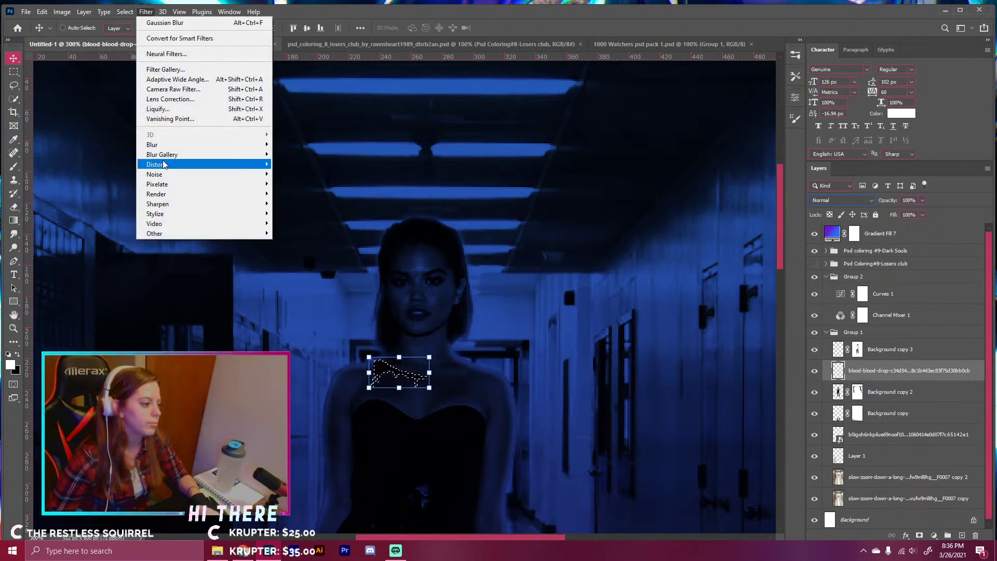
mouse_move(172, 146)
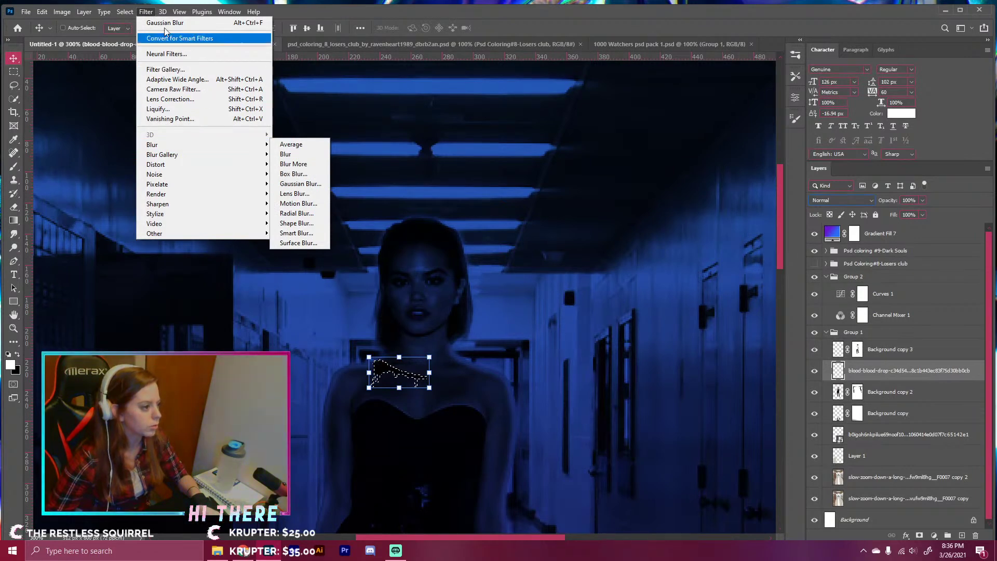
- Try contracting the blood drip selection by 3 pixels
left_click(106, 12)
left_click(119, 12)
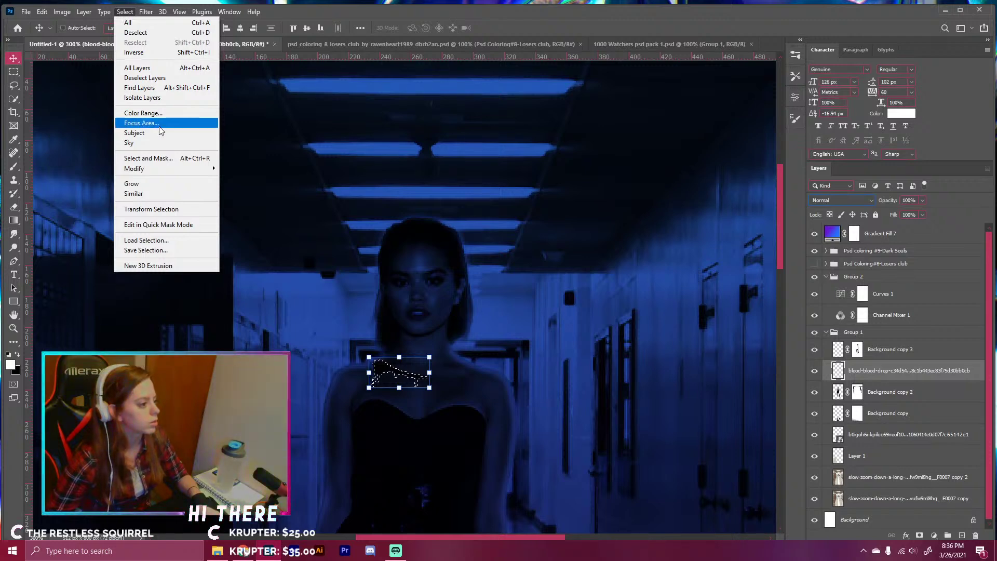
mouse_move(162, 169)
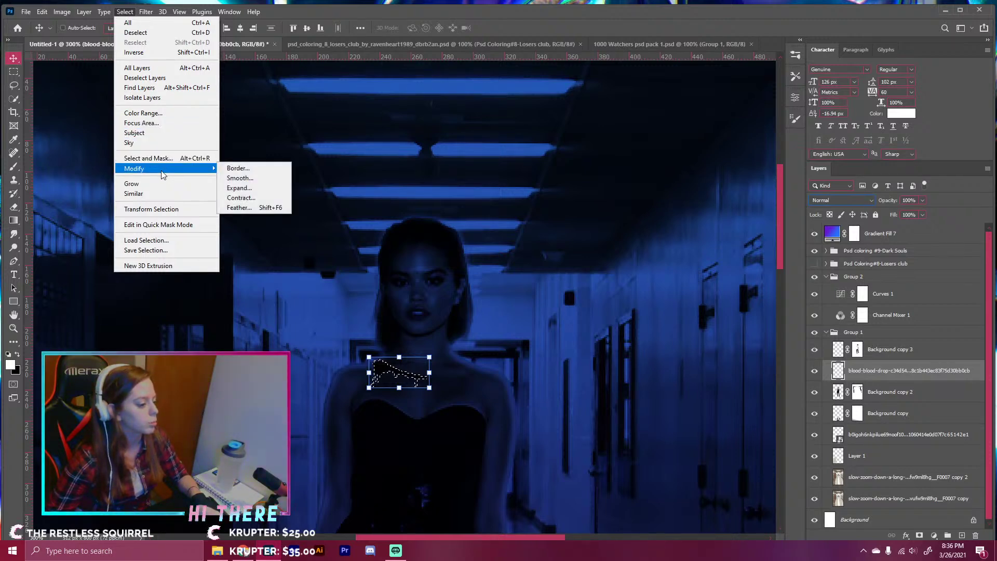
left_click(262, 198)
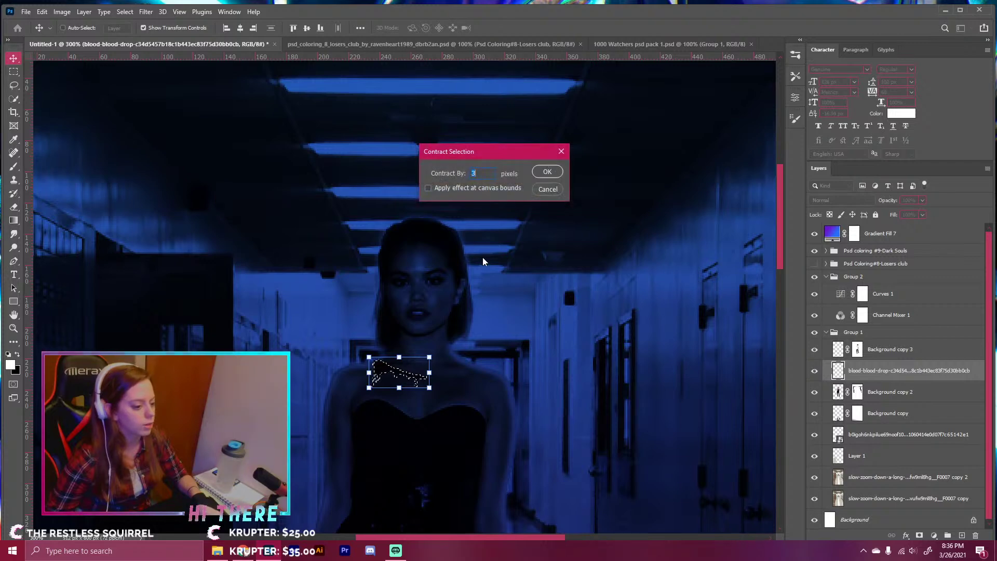
left_click(542, 177)
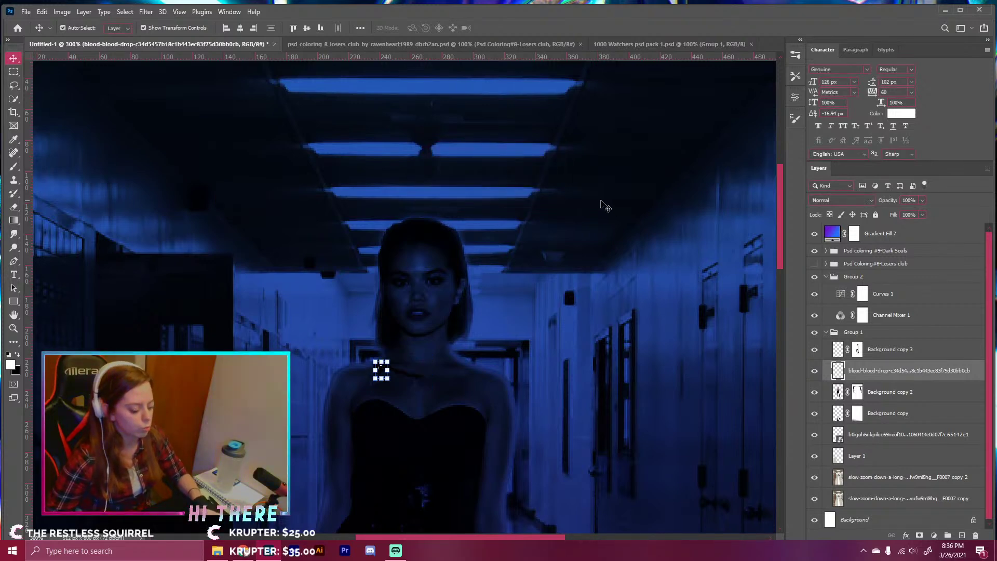
- Undo the selection's contraction and reopen the Contract Selection settings for the full blood drip outline
left_click(146, 11)
mouse_move(125, 11)
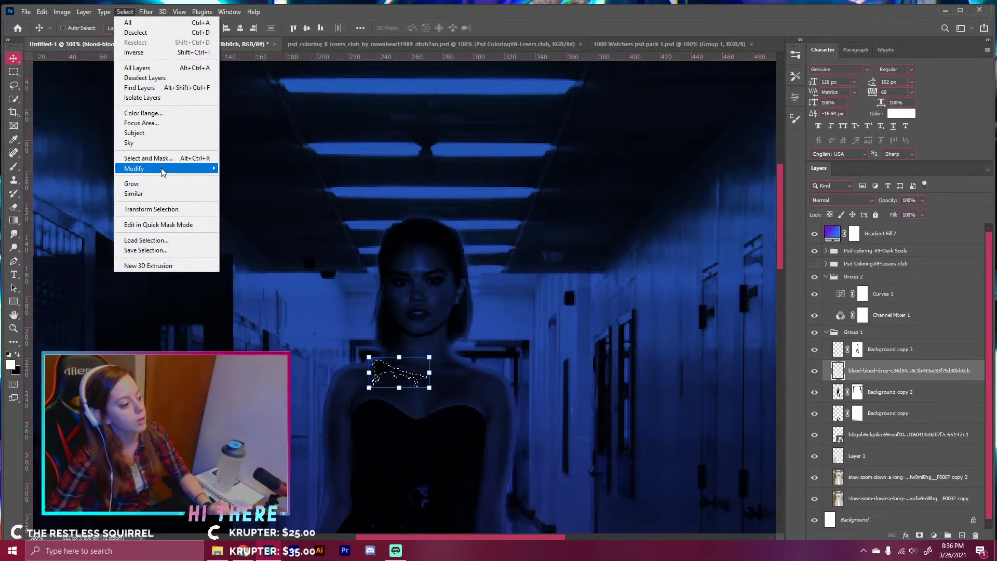
mouse_move(163, 172)
left_click(258, 200)
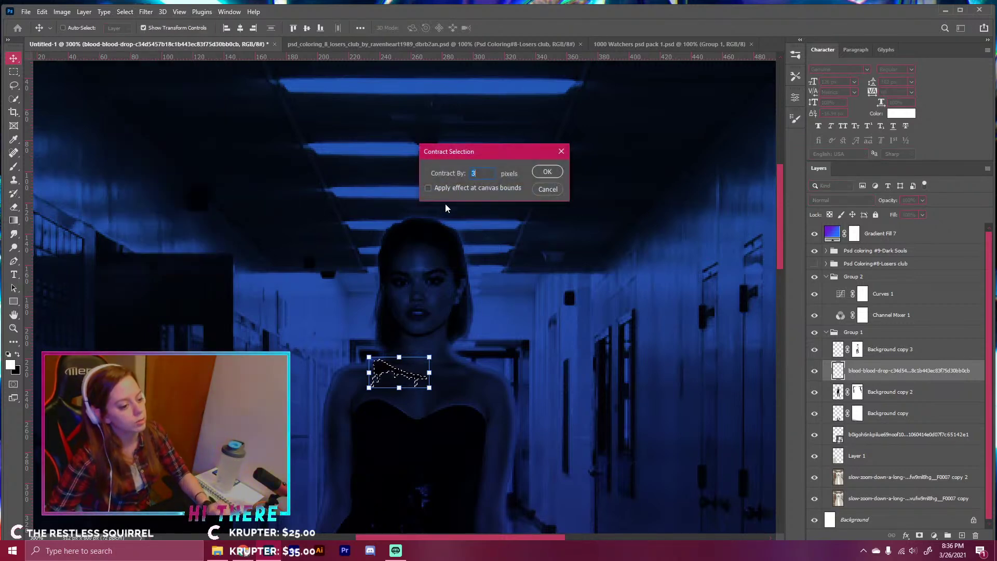
- Contract the blood-drop selection by 3 pixels, clear the selection and delete the blood-drop layer from Group 1
key("Return")
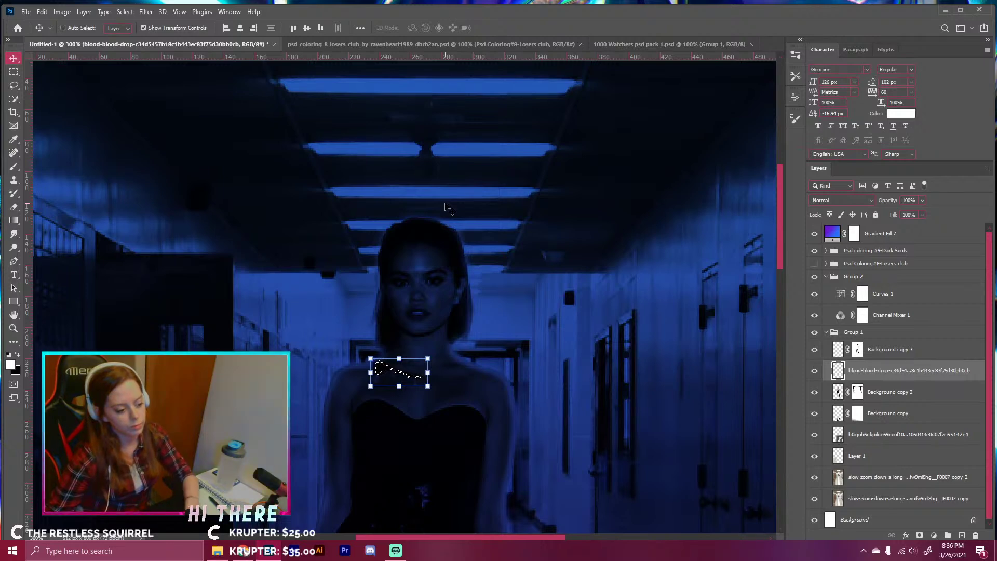
key("ctrl+d")
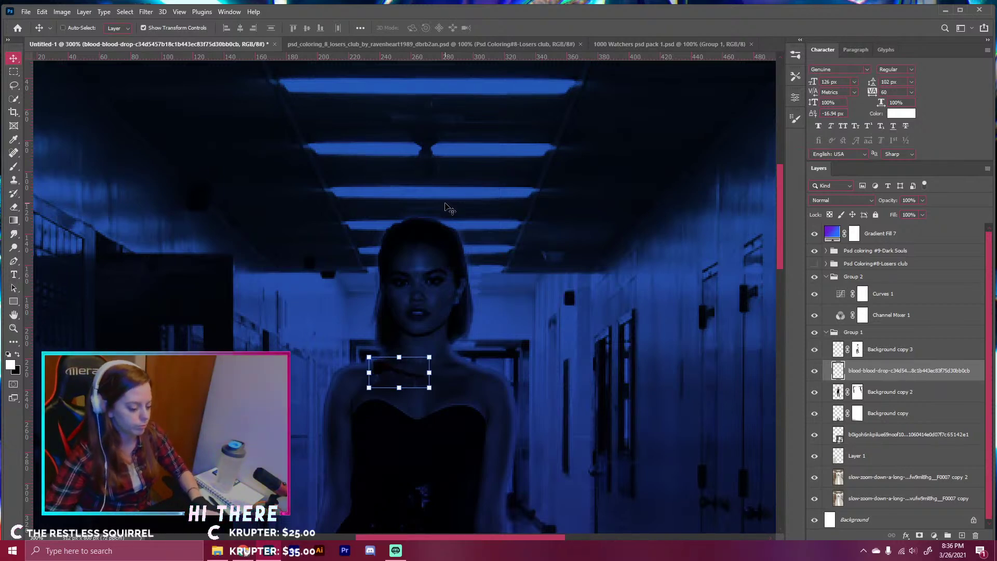
key("ctrl+plus")
key("ctrl+plus")
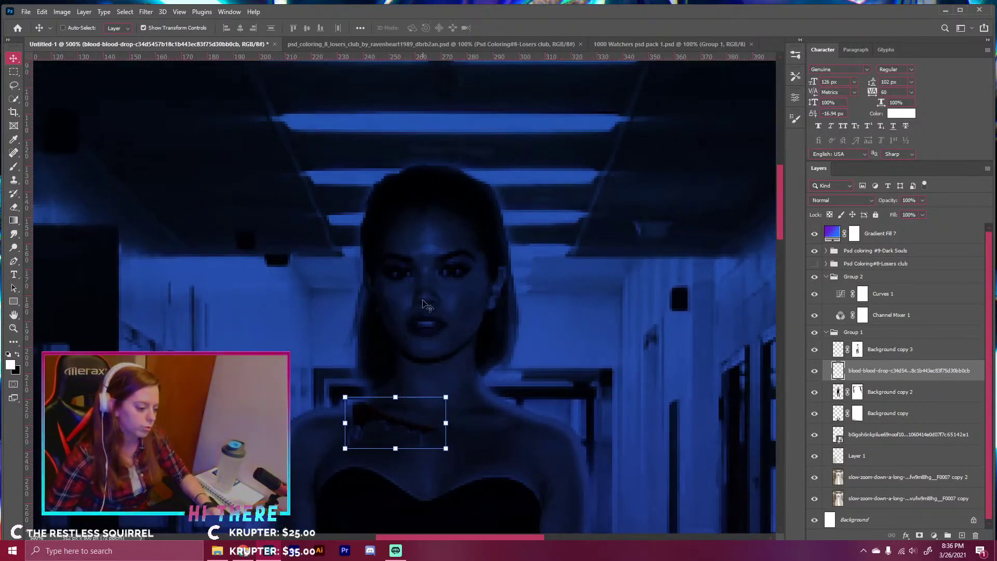
key("Delete")
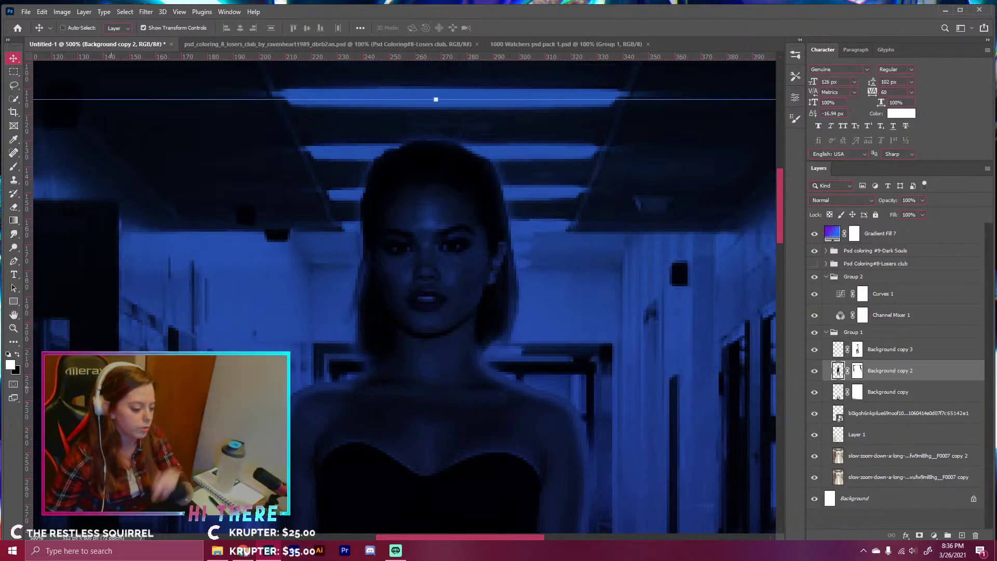
- Switch to Chrome and search Google Images for "blood drip"
left_click(254, 545)
left_click(325, 31)
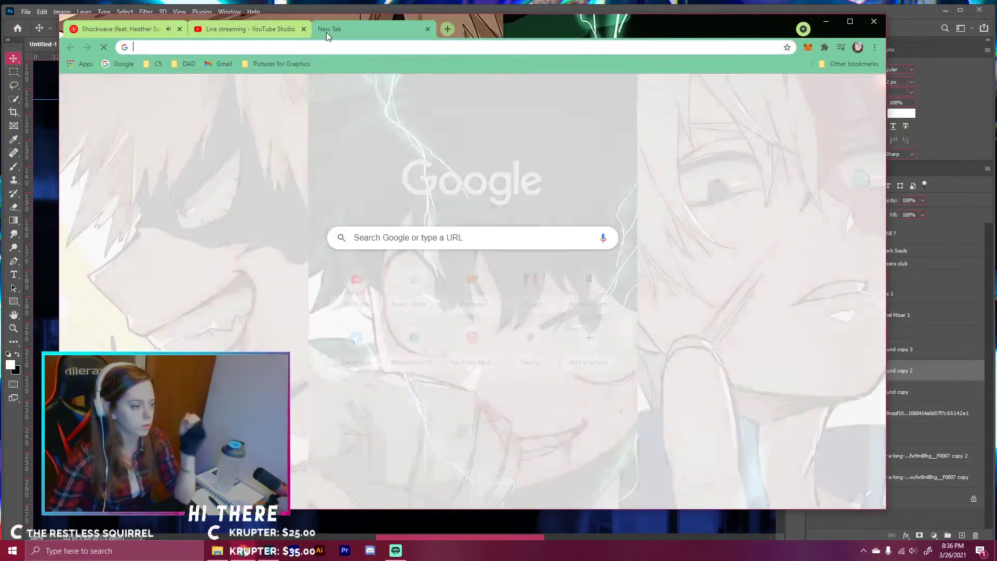
type("blood ")
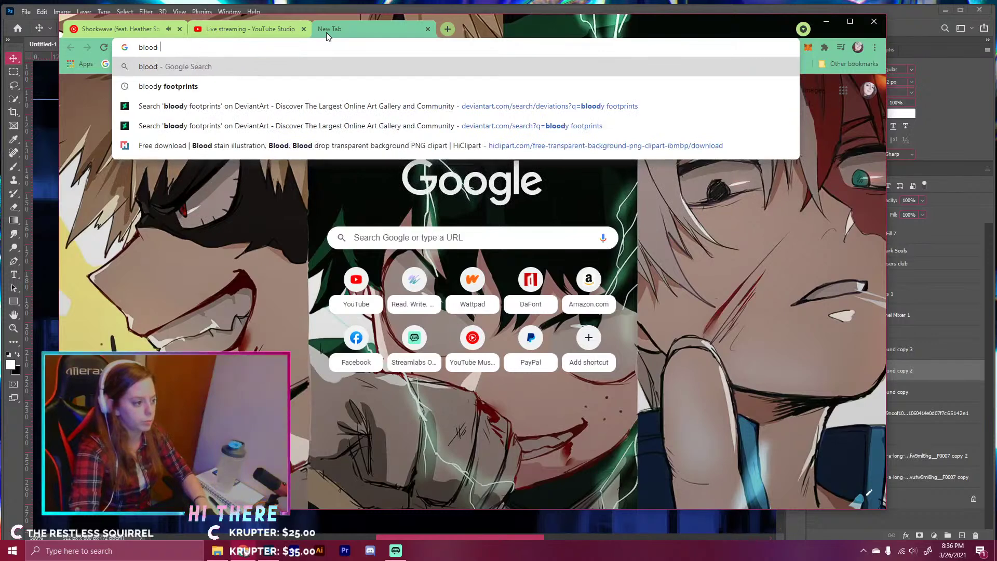
type("drip")
key("Return")
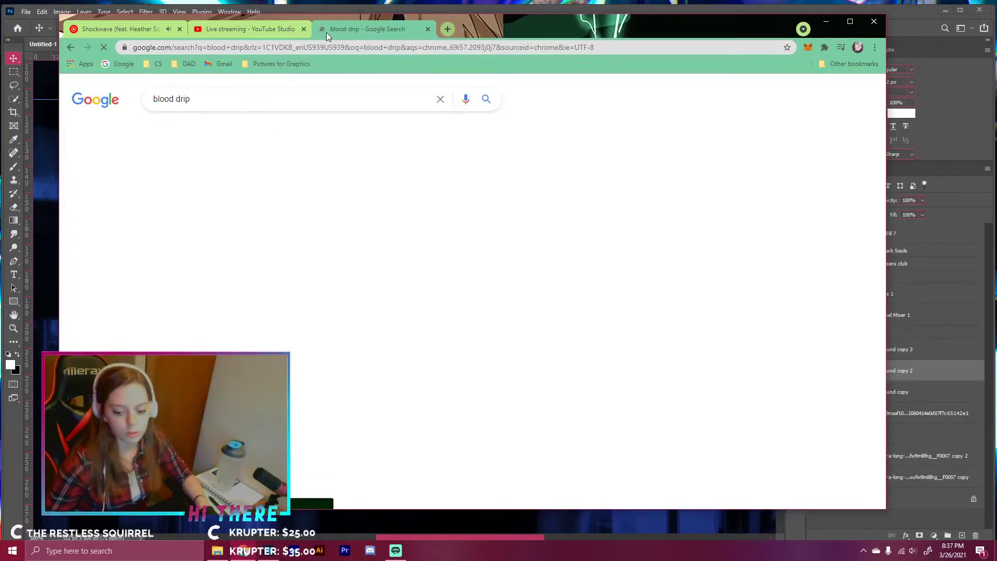
left_click(206, 134)
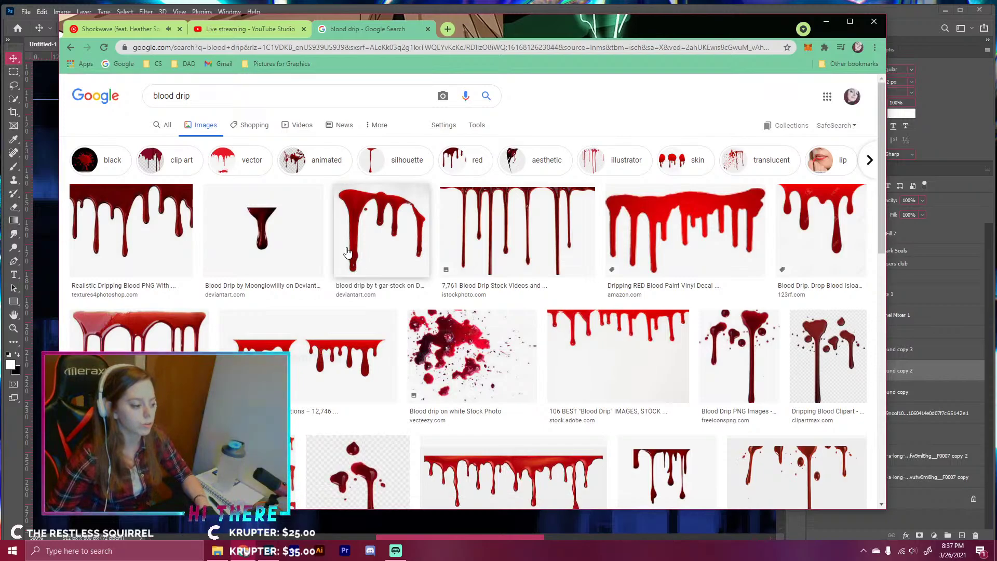
- Look through the blood drip image results for a splatter suited to the figure's skin
scroll(563, 417, "down", 5)
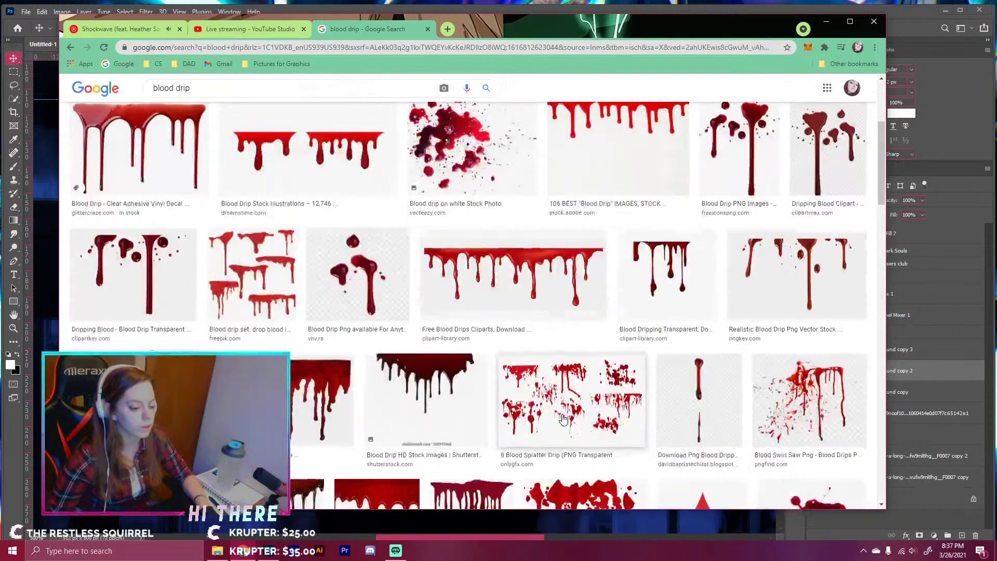
scroll(563, 418, "down", 3)
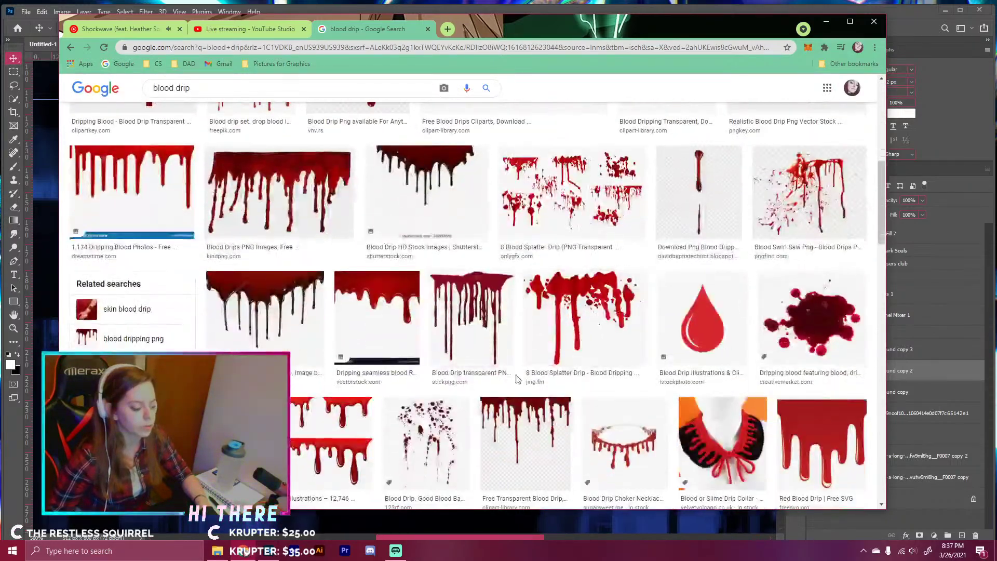
scroll(397, 249, "down", 2)
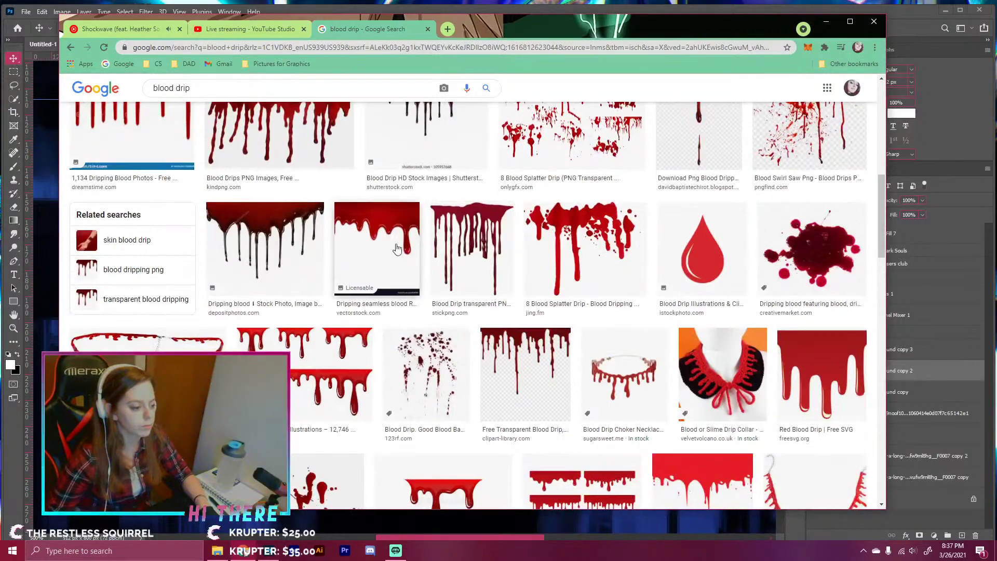
scroll(397, 247, "down", 8)
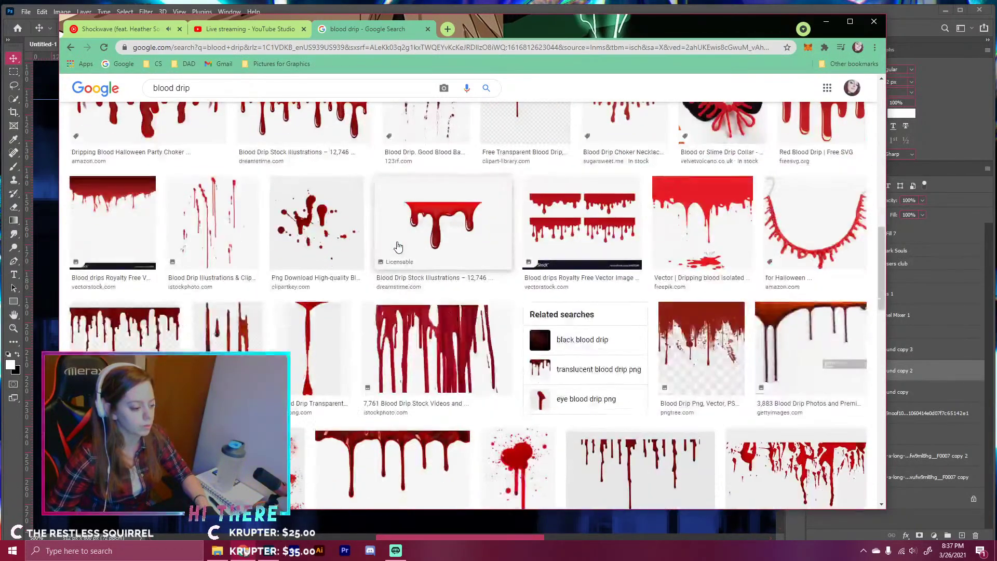
scroll(397, 247, "down", 5)
scroll(397, 247, "down", 5)
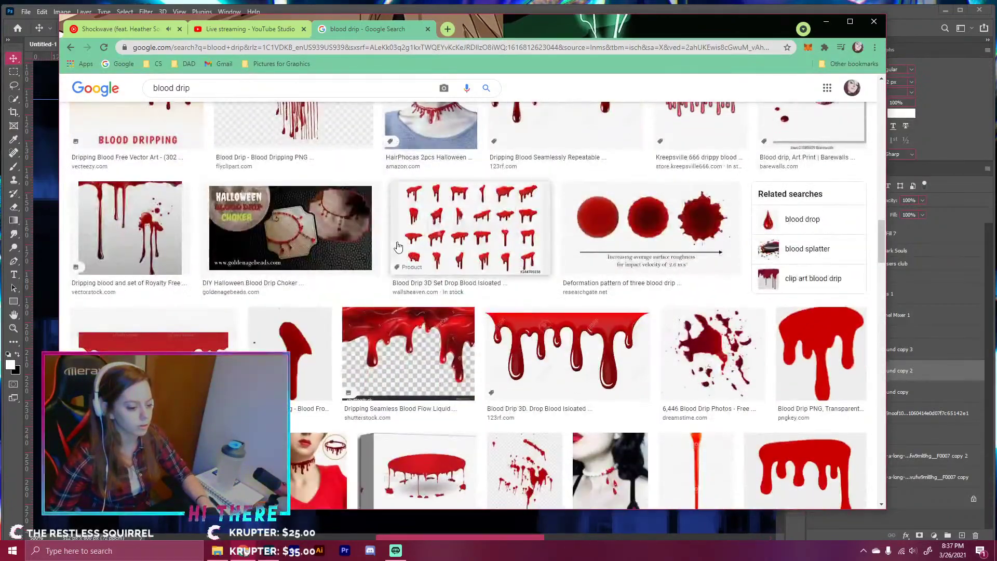
scroll(397, 246, "down", 1)
scroll(398, 246, "down", 1)
scroll(398, 245, "down", 1)
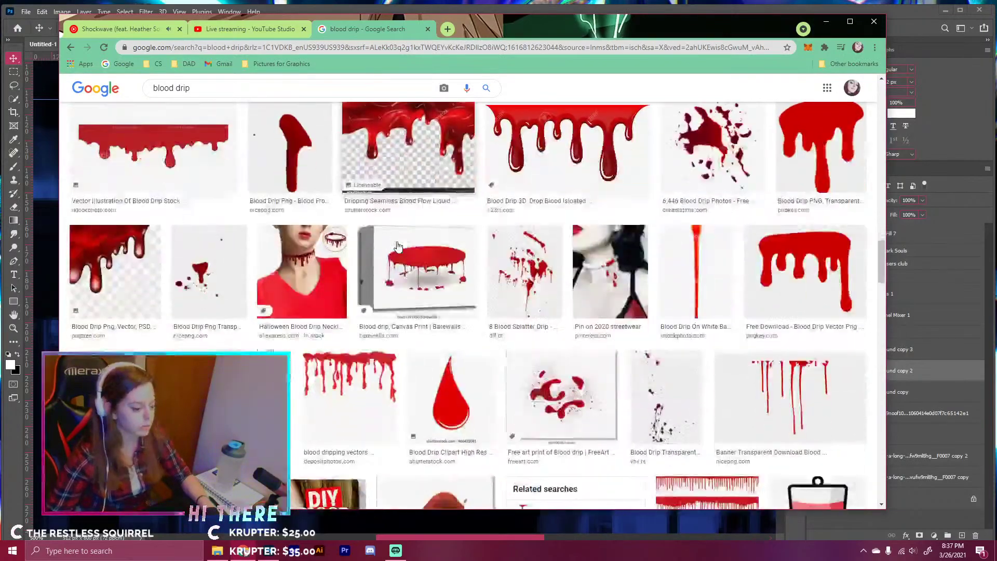
scroll(398, 247, "up", 5)
scroll(398, 246, "up", 8)
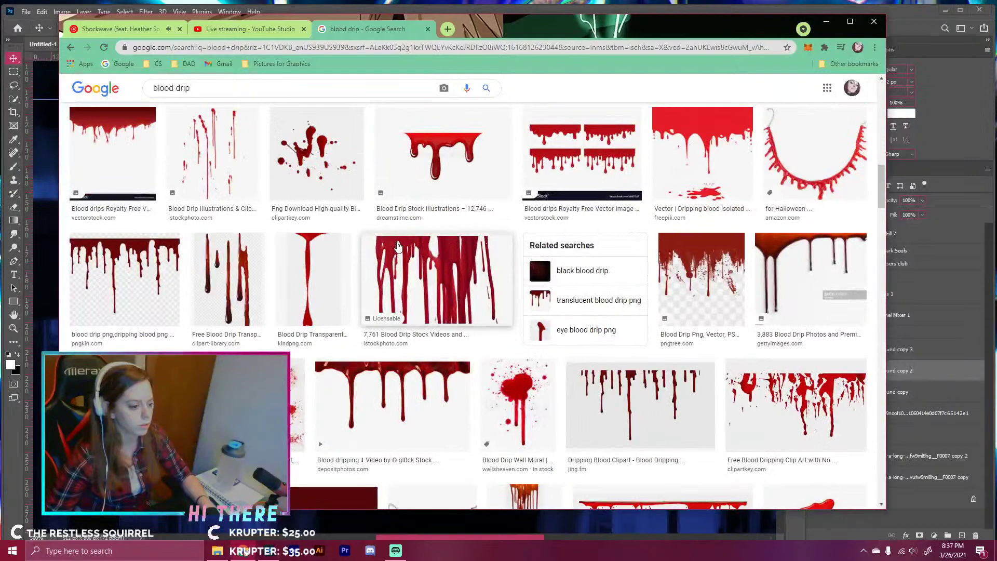
scroll(398, 246, "up", 5)
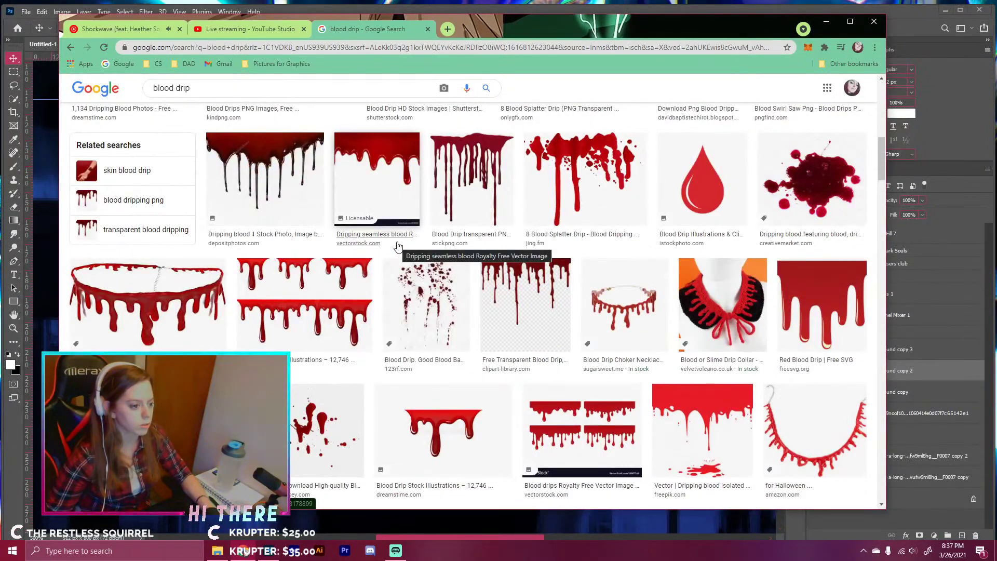
scroll(398, 246, "up", 3)
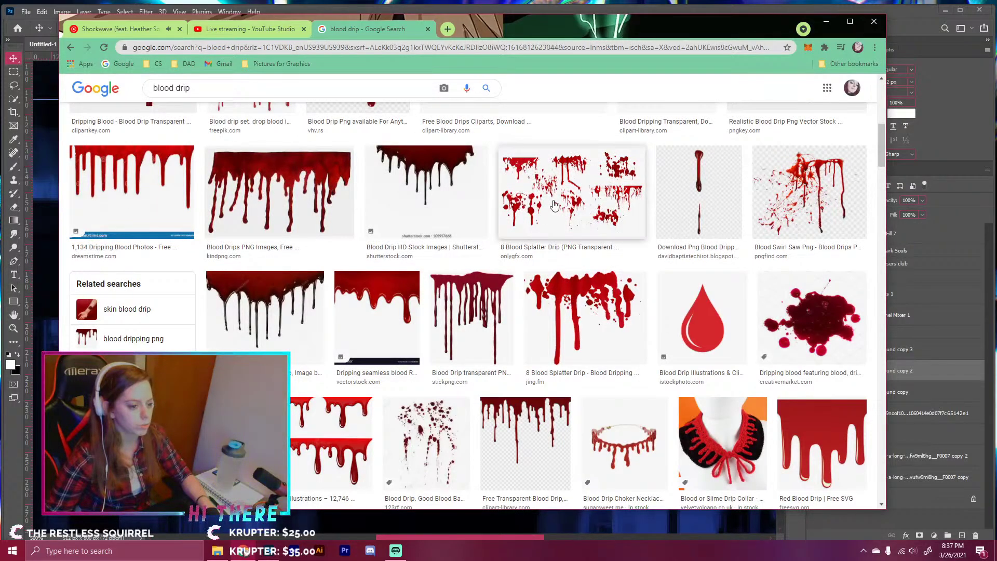
- From the "8 Blood Splatter Drip" result, save the related DLPNG.com splatter image to the Pictures For Current Works folder
left_click(553, 206)
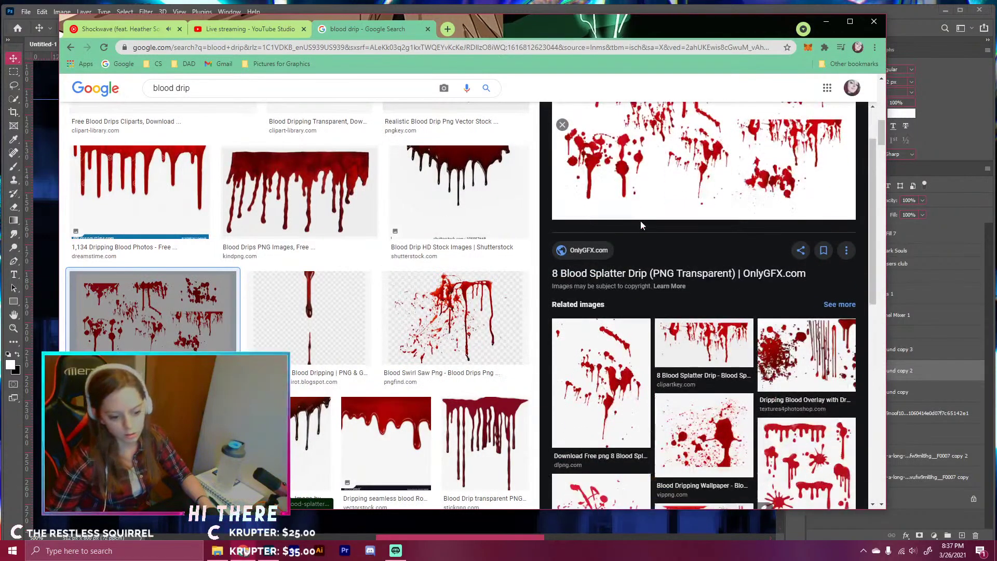
scroll(640, 220, "down", 3)
left_click(608, 322)
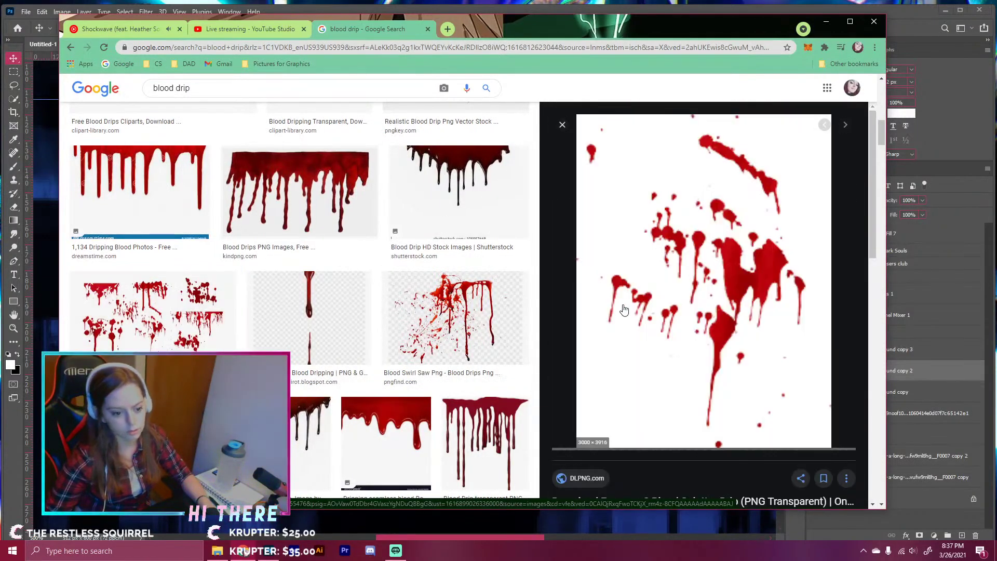
right_click(673, 349)
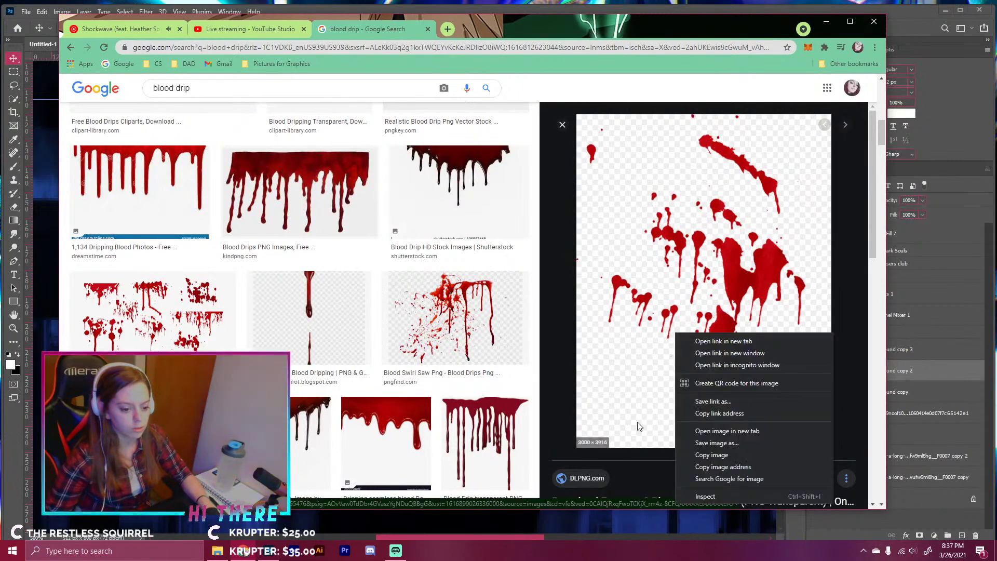
left_click(691, 441)
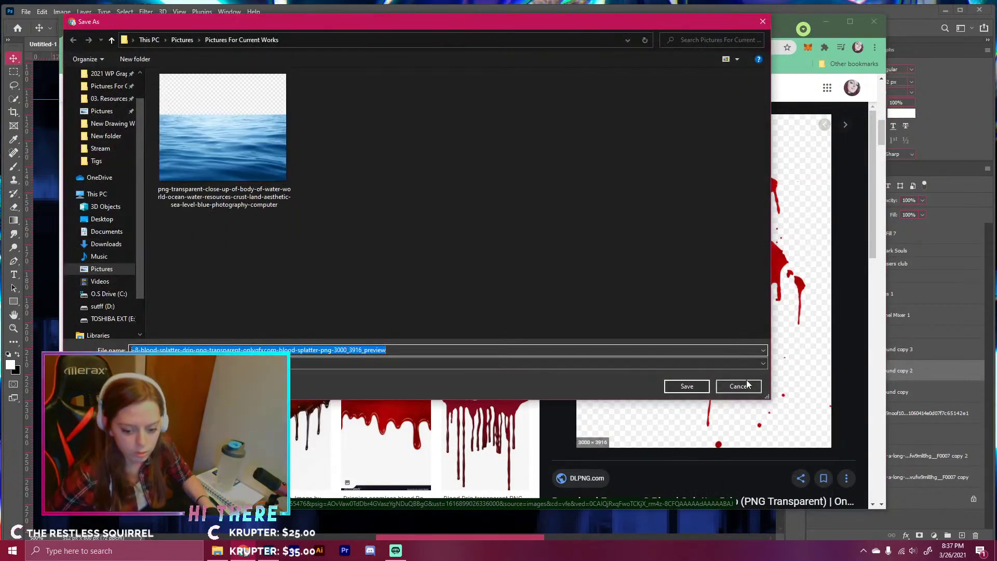
left_click(702, 385)
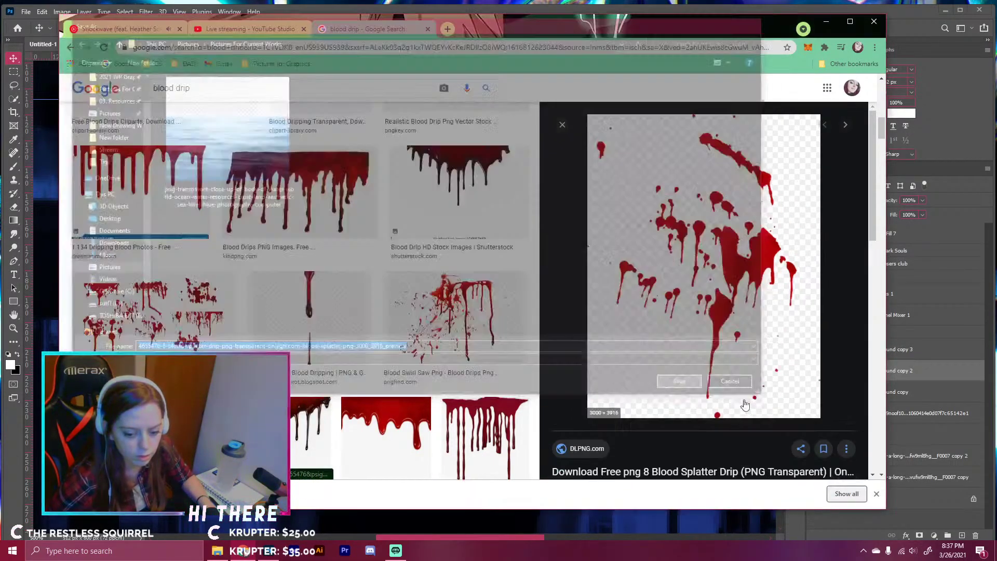
left_click(826, 21)
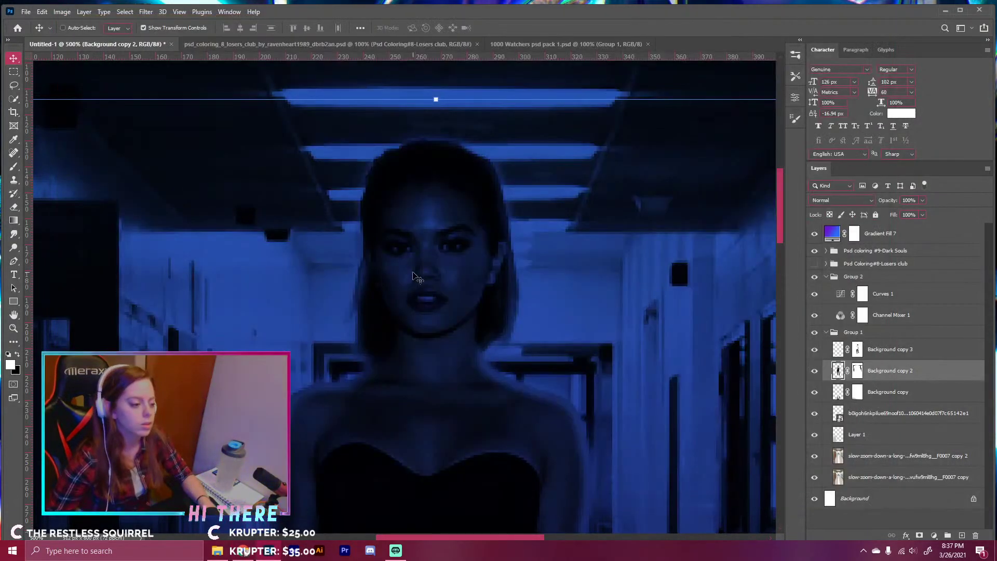
- Place the saved blood splatter PNG from the Pictures For Current Works folder into the Photoshop hallway composition
left_click(217, 550)
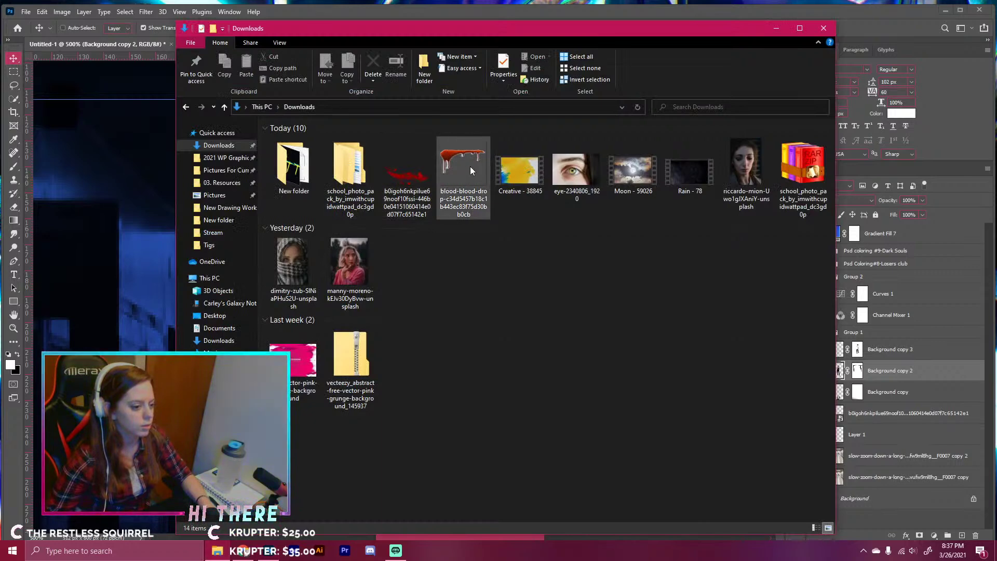
left_click(217, 171)
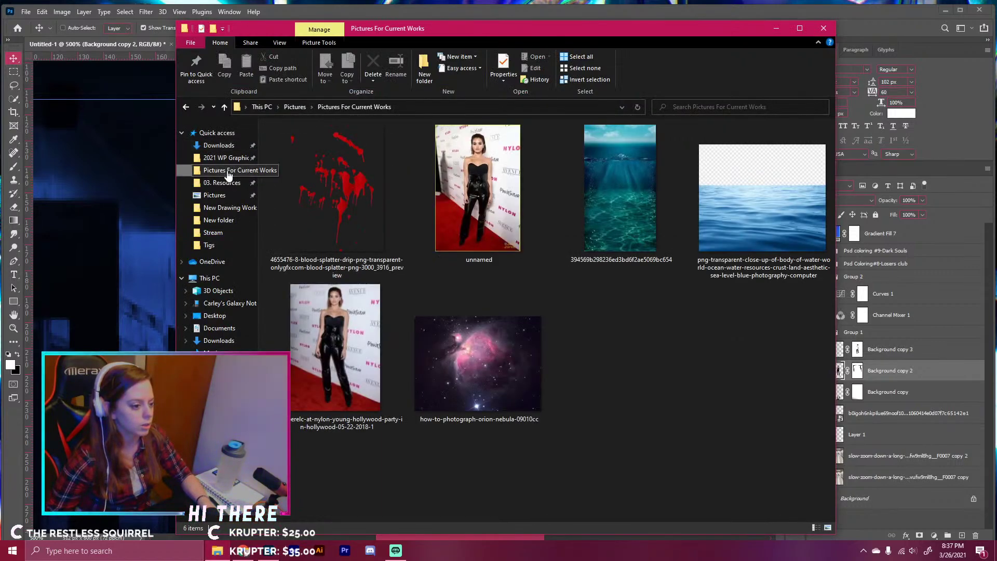
left_click(111, 199)
left_click_drag(279, 217, 448, 235)
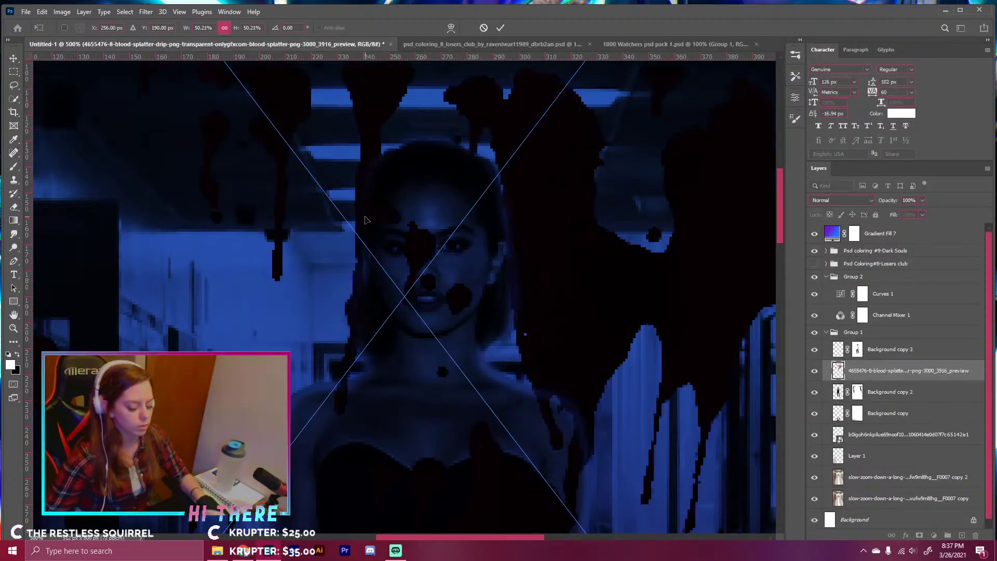
- Scale the placed blood splatter down to about 5.83% over the woman's neck and chest
key("ctrl+minus")
key("ctrl+minus")
key("ctrl+minus")
key("ctrl+minus")
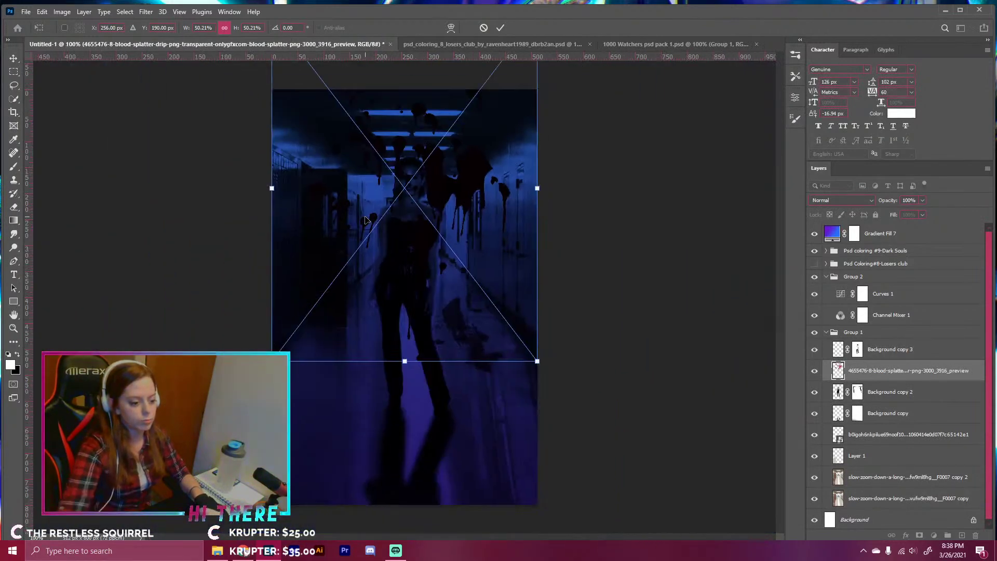
left_click_drag(535, 185, 414, 212)
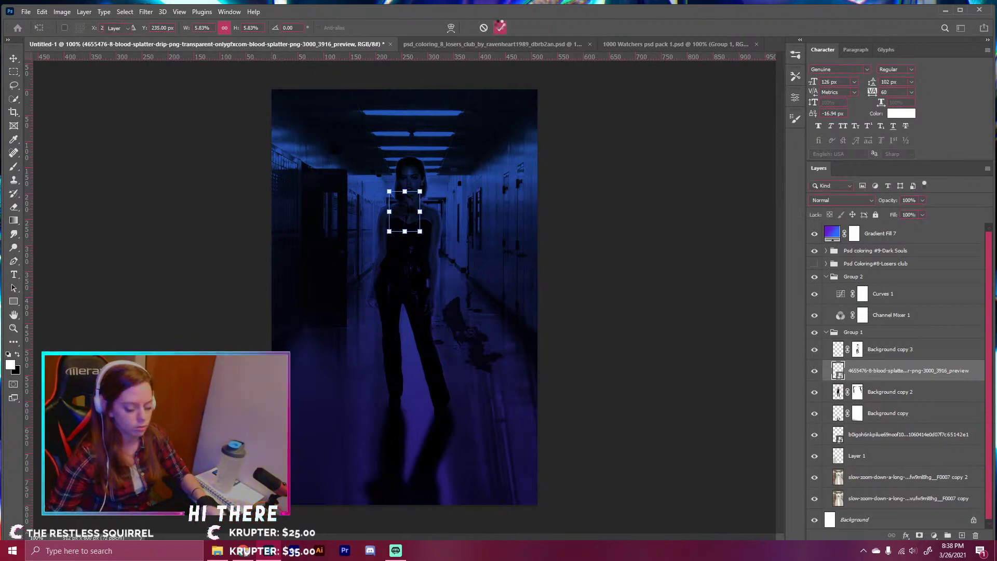
left_click(500, 27)
- Move the blood splatter slightly so it sits on the woman's neck and upper chest
key("ctrl+plus")
scroll(519, 213, "up", 2)
scroll(517, 212, "up", 1)
key("ctrl+plus")
scroll(514, 208, "up", 3)
left_click_drag(429, 169, 427, 164)
key("Up")
key("Up")
key("Right")
key("Right")
key("Right")
key("Right")
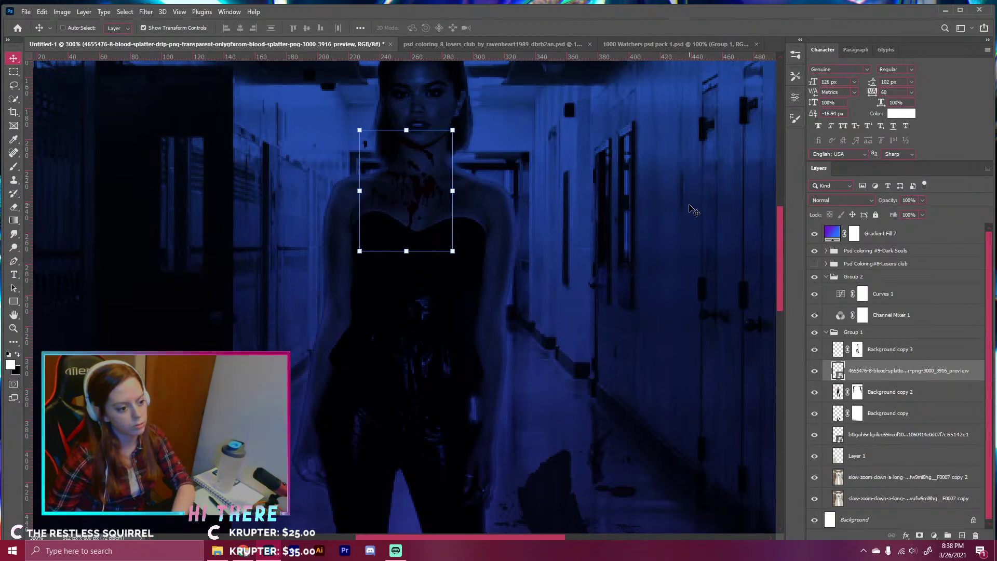
- Warp the blood splatter with a custom warp, bending its upper edge and side to follow the neck and chest
right_click(857, 368)
left_click(879, 376)
key("ctrl+t")
left_click(450, 28)
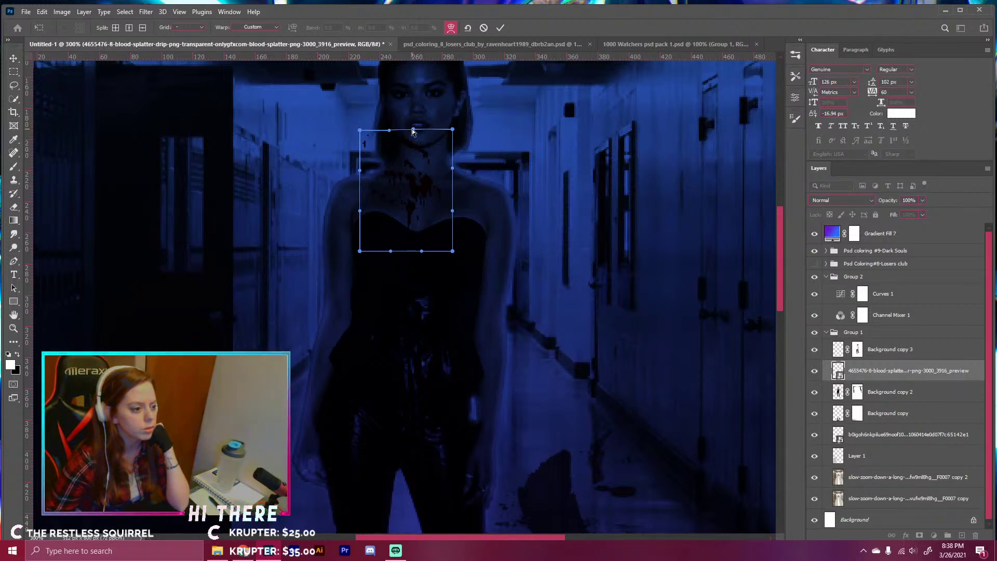
left_click_drag(415, 132, 436, 152)
mouse_move(429, 192)
left_mouse_down()
mouse_move(431, 208)
mouse_move(437, 195)
left_mouse_up()
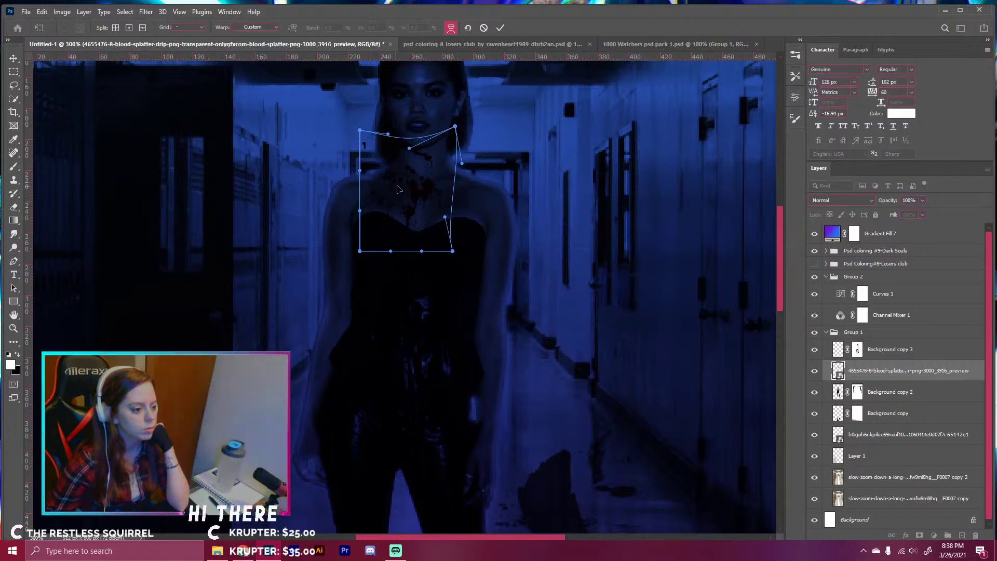
left_click(500, 28)
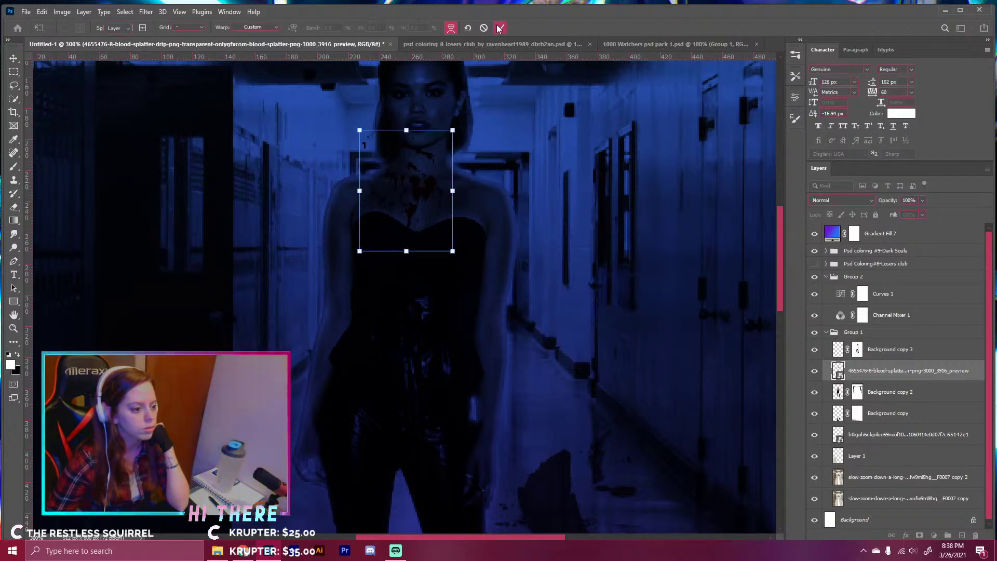
- Set the blood splatter layer's blend mode to Multiply
left_click(830, 200)
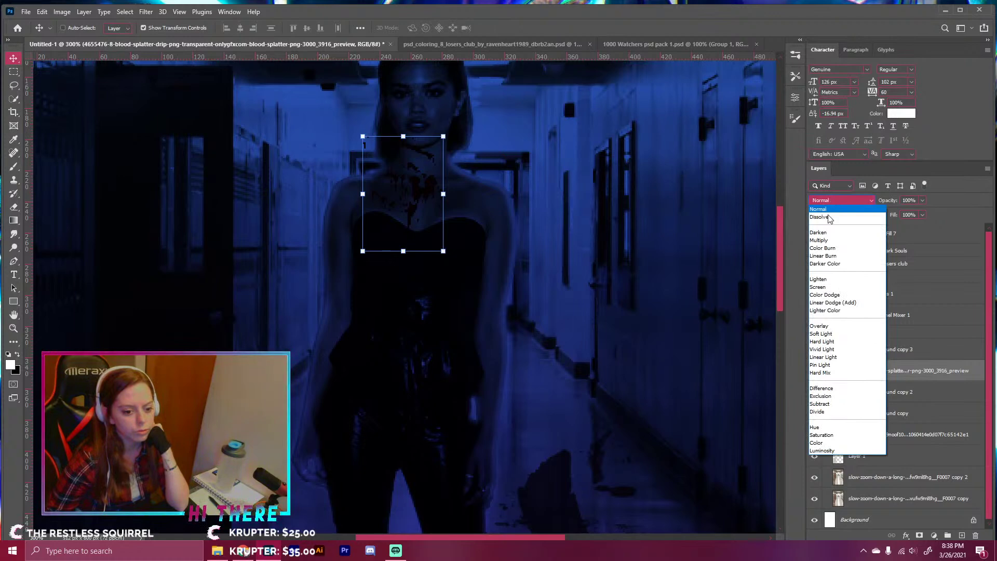
left_click(829, 241)
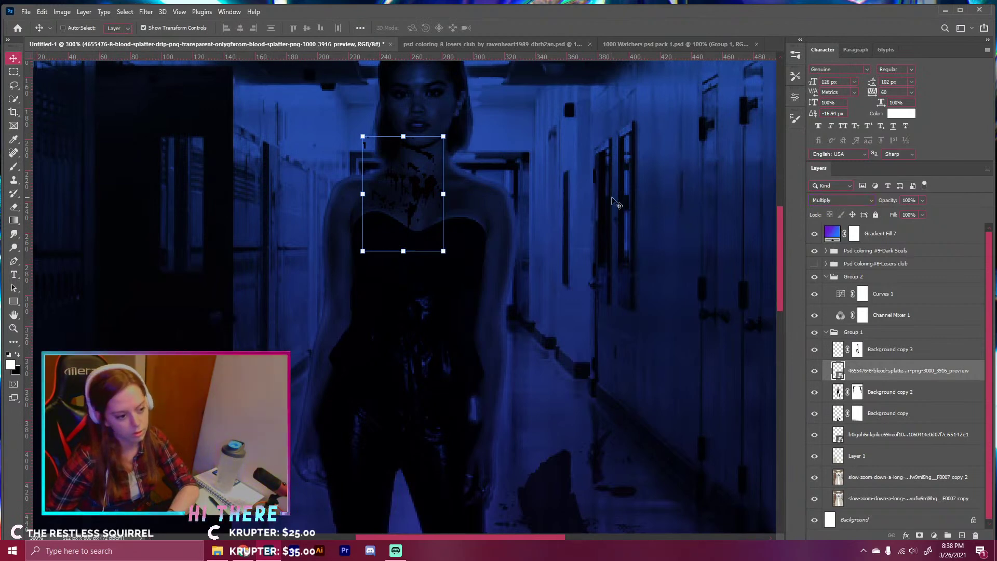
scroll(616, 203, "down", 5)
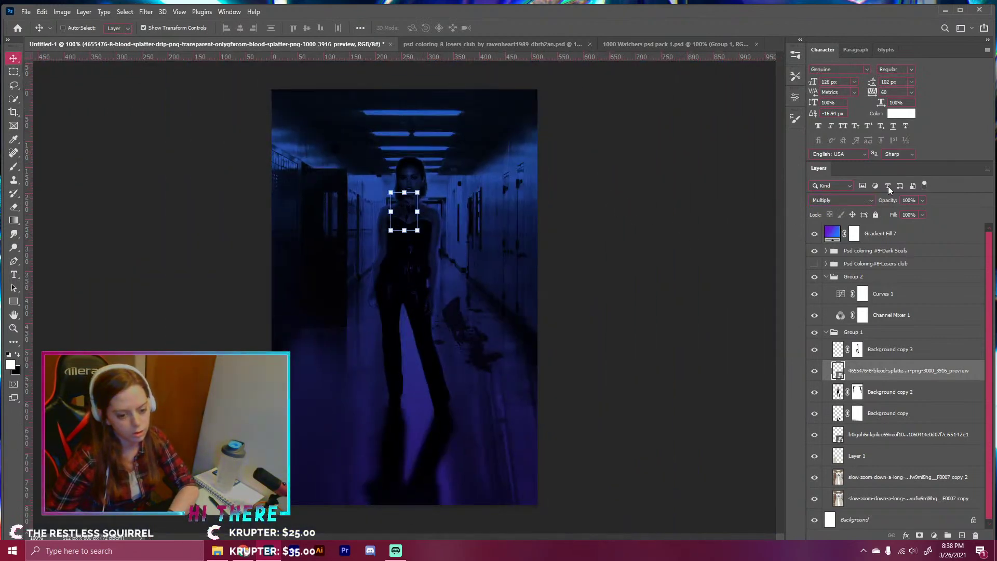
- Set the blood splatter layer's opacity to 61%
left_click_drag(891, 201, 885, 201)
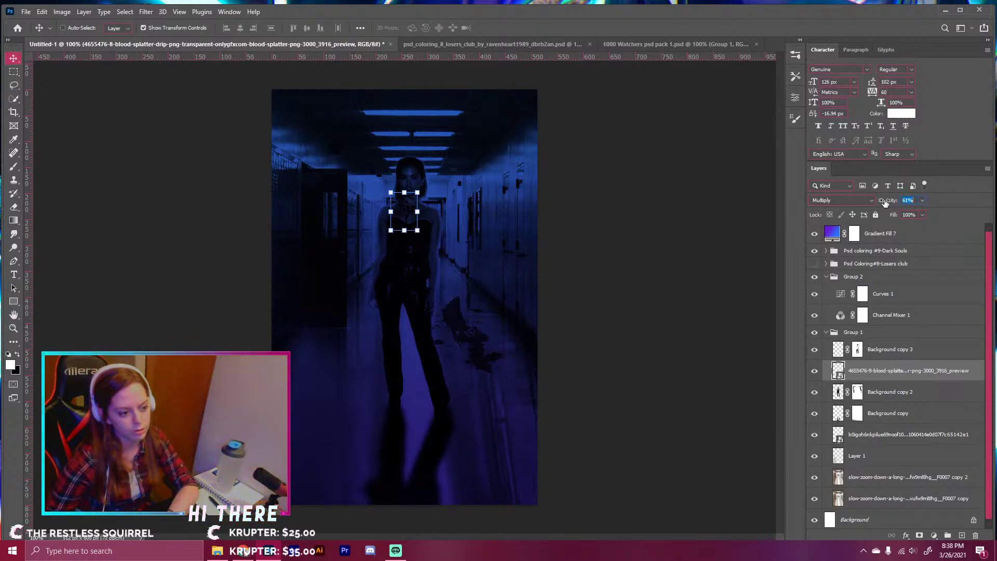
- Activate the Brush tool with the Background copy 3 layer mask targeted, focused on the woman's head and neck
left_click(881, 350)
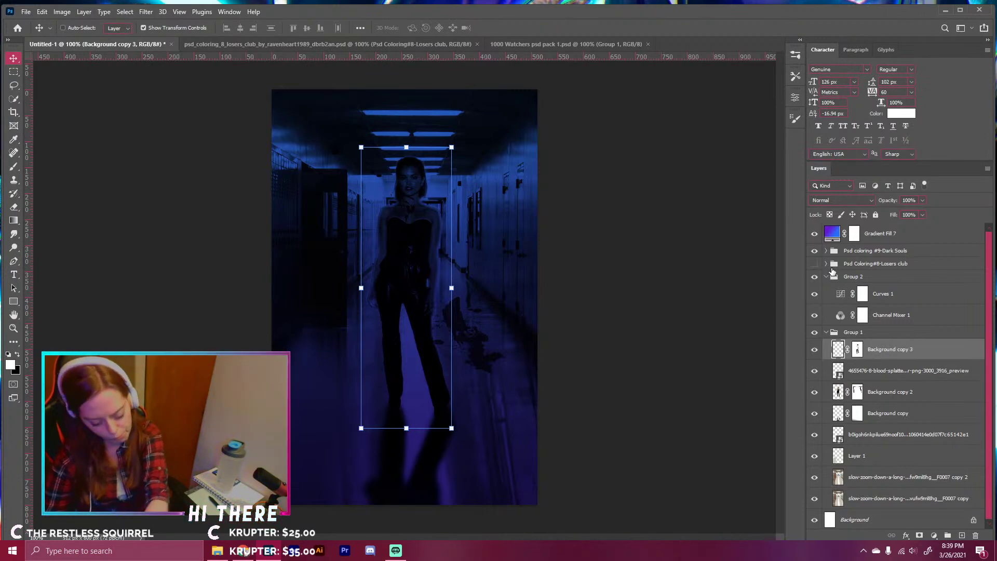
key("ctrl+plus")
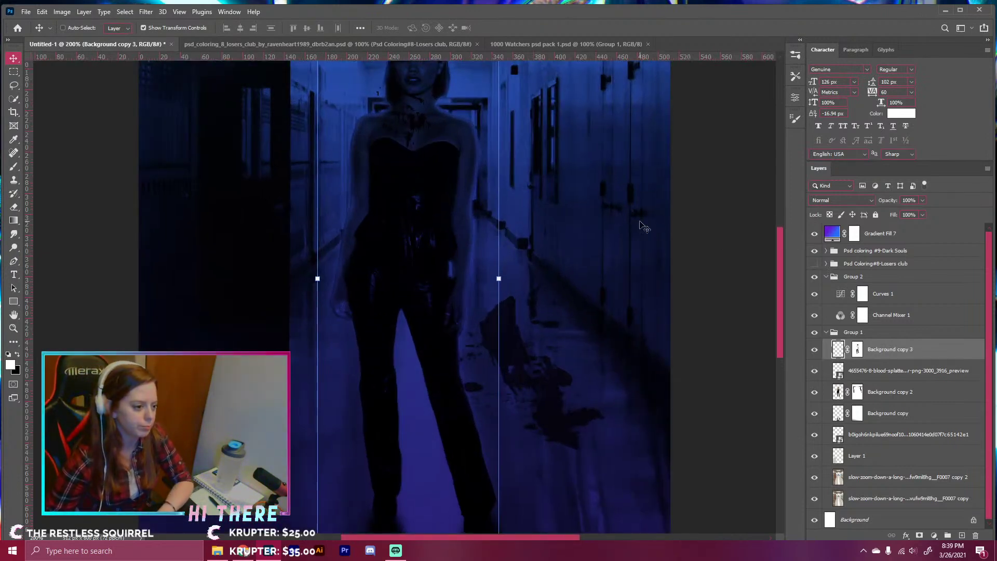
left_click_drag(776, 269, 775, 217)
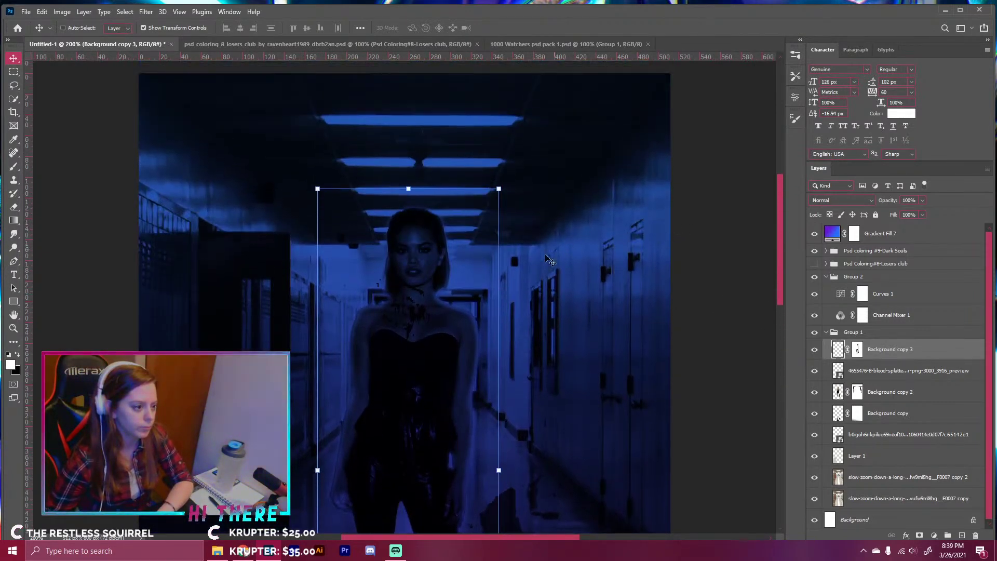
key("ctrl+plus")
key("ctrl+plus")
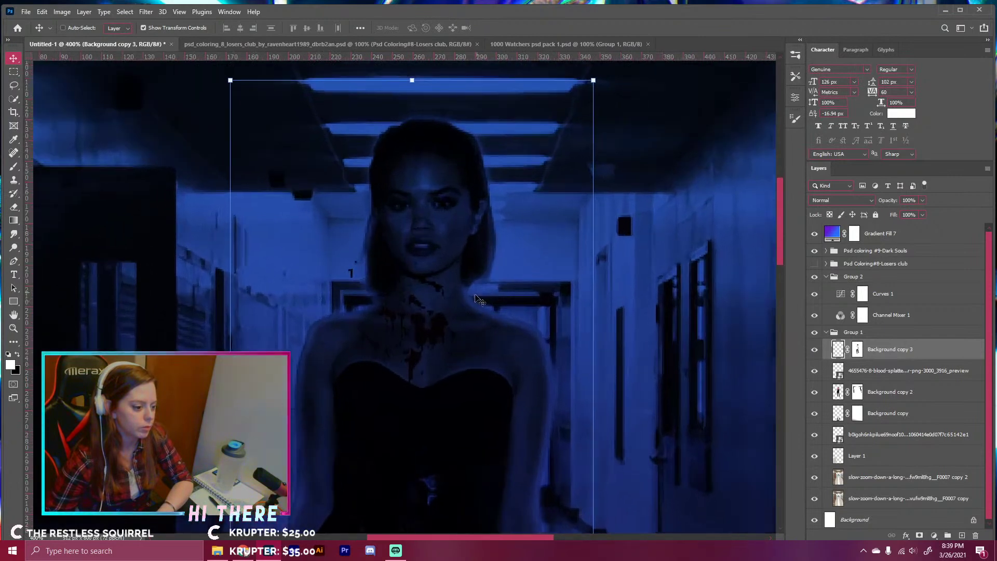
left_click(857, 351)
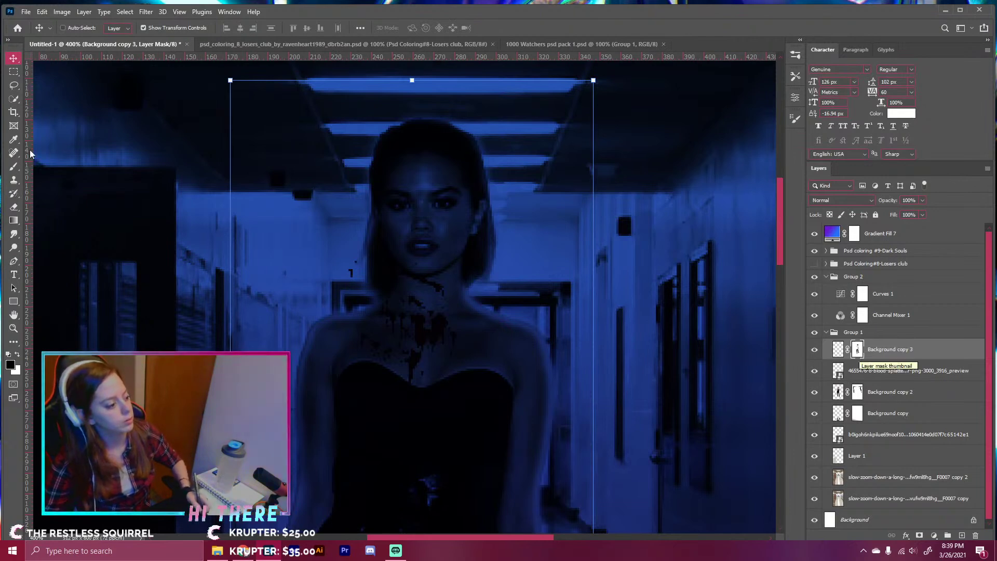
left_click(13, 167)
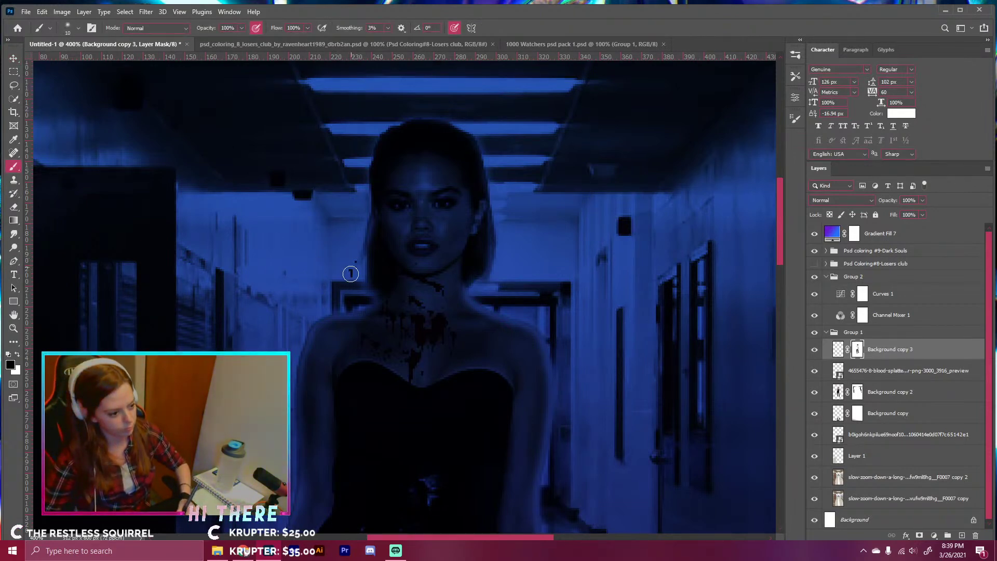
- Add a layer mask to the blood splatter layer and paint it black over the stray spots beside the woman's neck
left_click(814, 350)
left_click(814, 349)
left_click(814, 370)
left_click(893, 370)
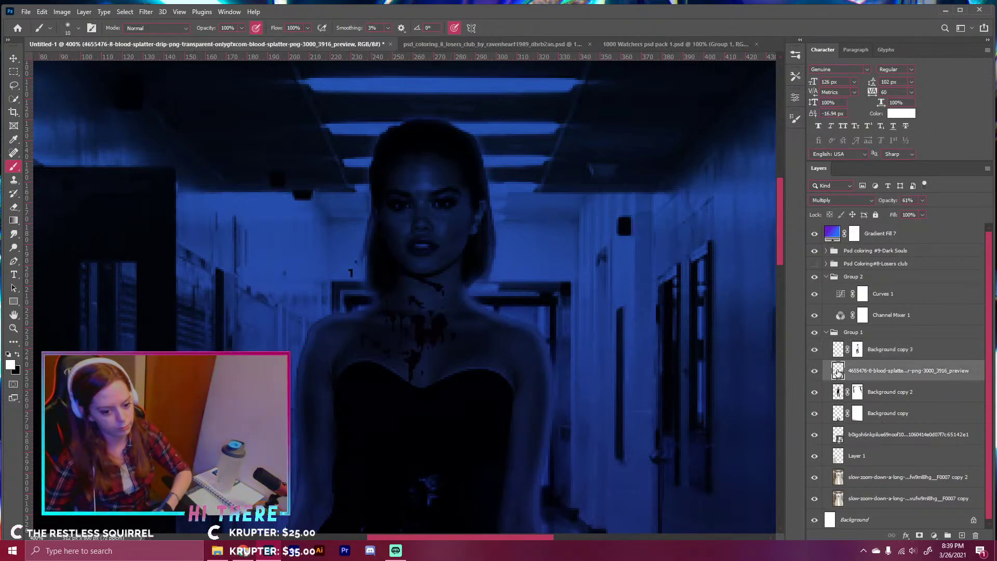
left_click(918, 535)
key("x")
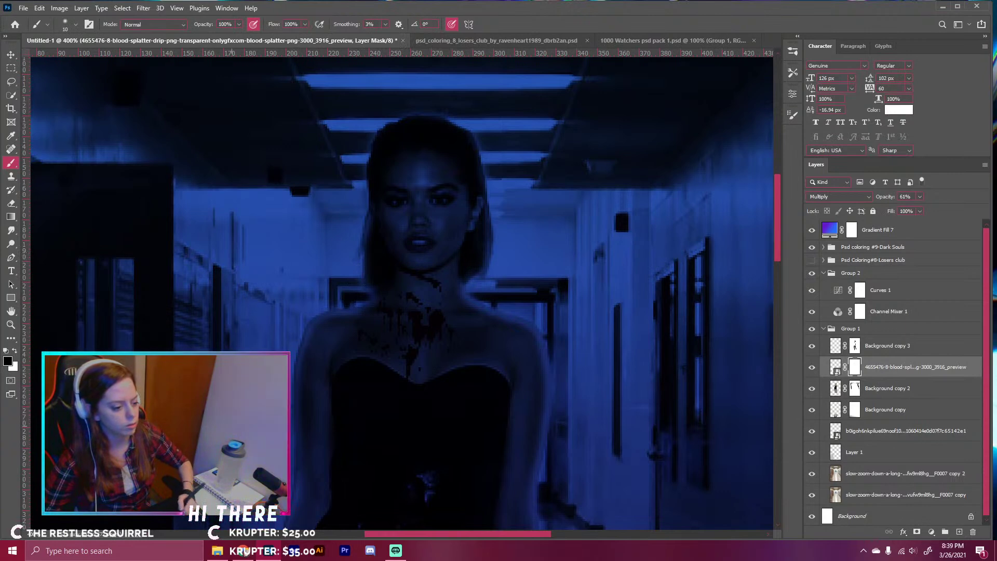
key("ctrl+minus")
key("ctrl+minus")
key("ctrl+minus")
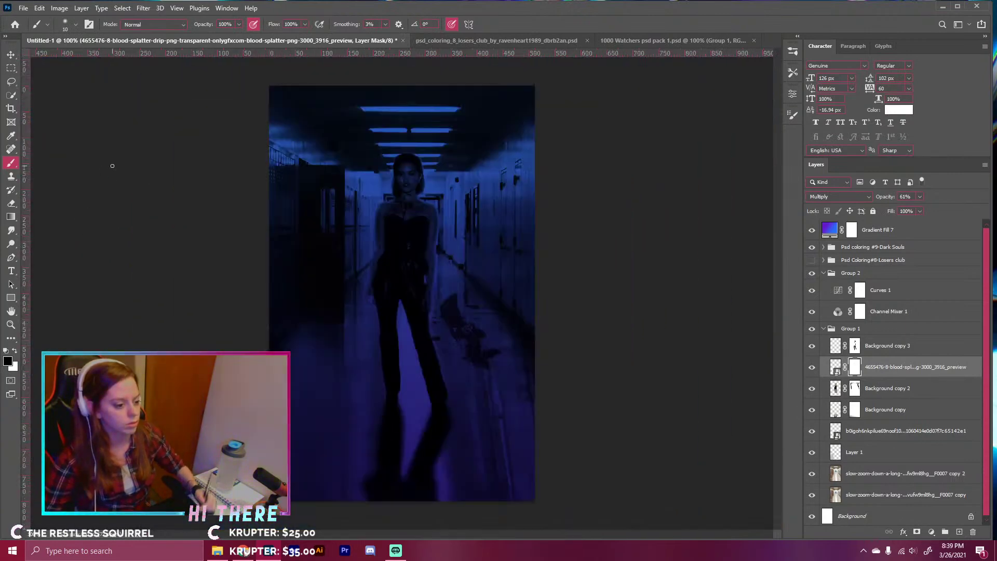
- Switch to Chrome and reopen the recently closed Graphic Requests form from the browsing history
left_click(243, 550)
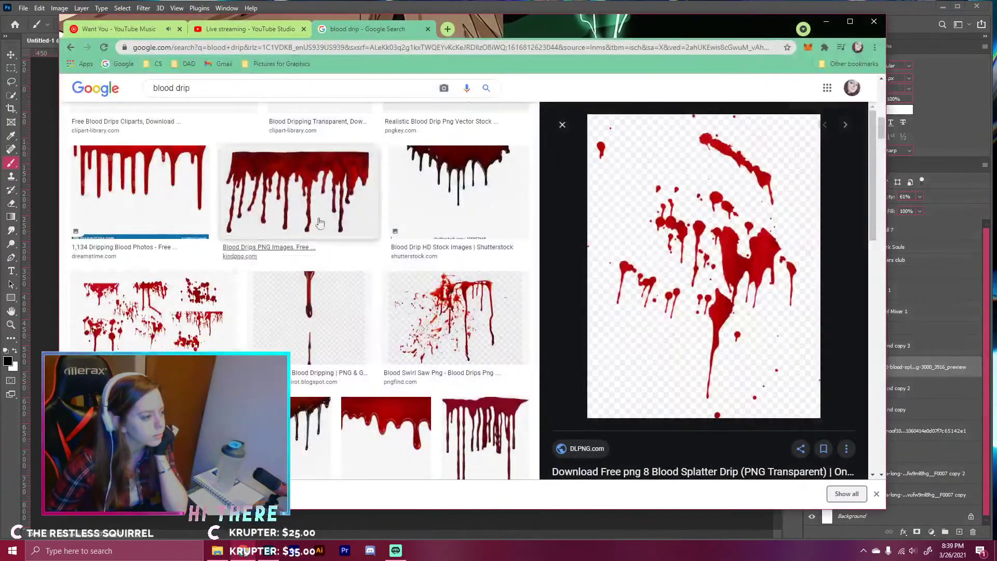
left_click(448, 29)
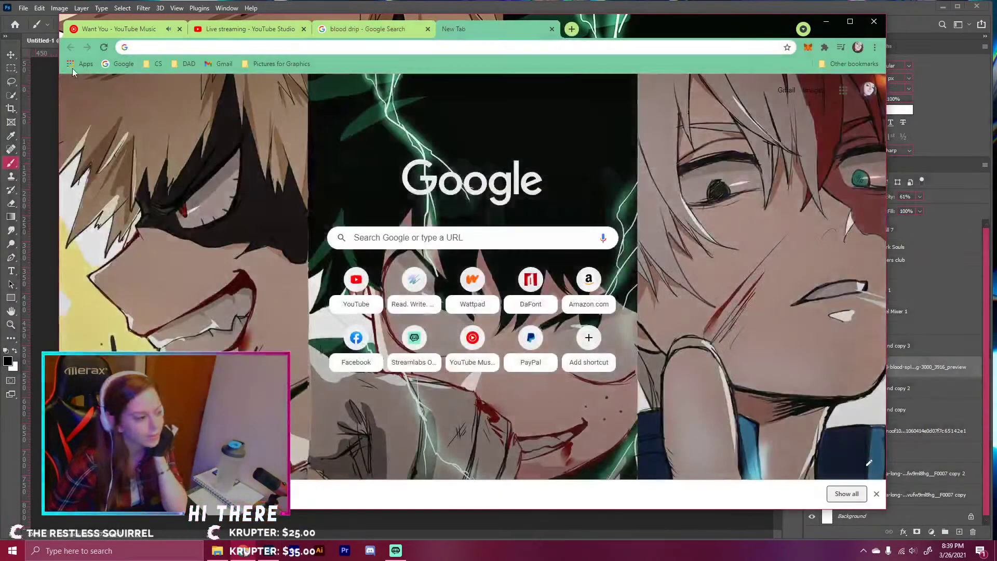
left_click(873, 51)
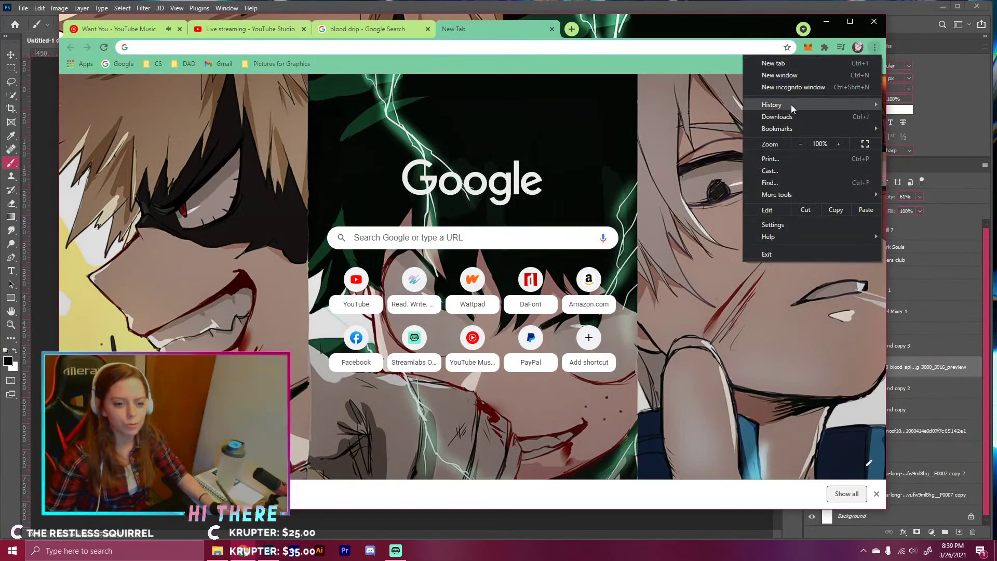
mouse_move(790, 105)
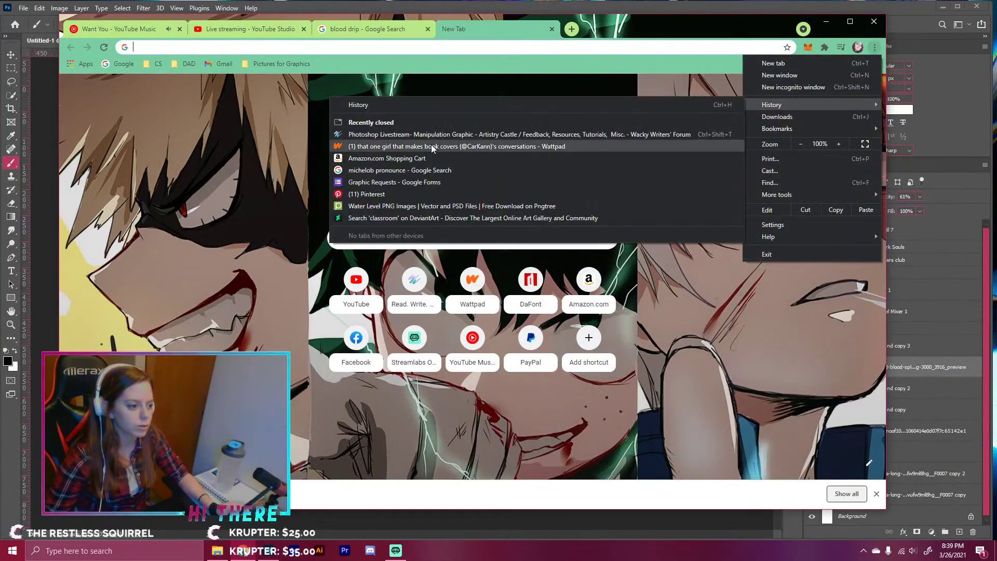
left_click(415, 182)
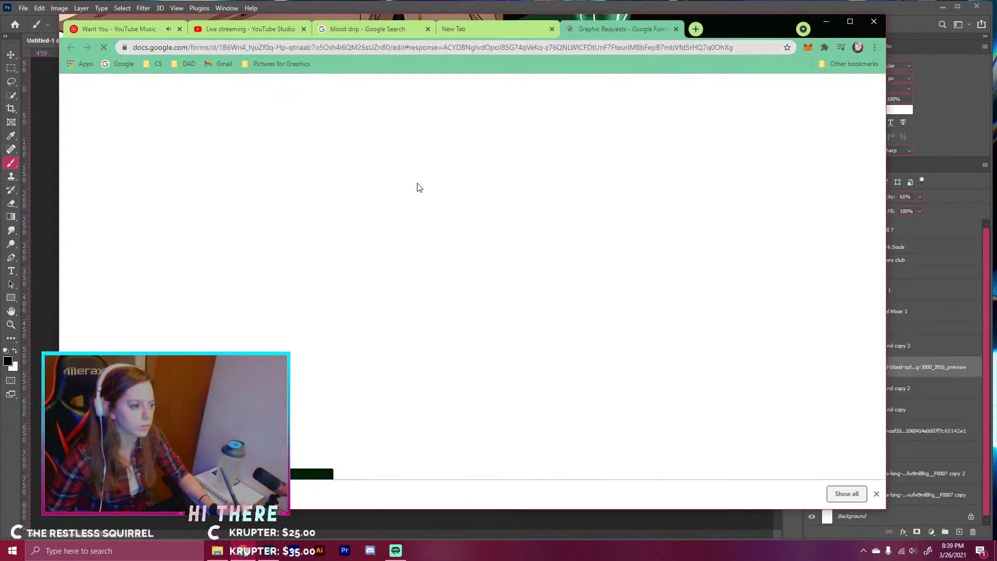
- Look up the graphic title in the form response, then close the form and return to Photoshop
scroll(435, 223, "down", 5)
scroll(435, 223, "up", 2)
scroll(430, 223, "down", 8)
scroll(431, 224, "down", 15)
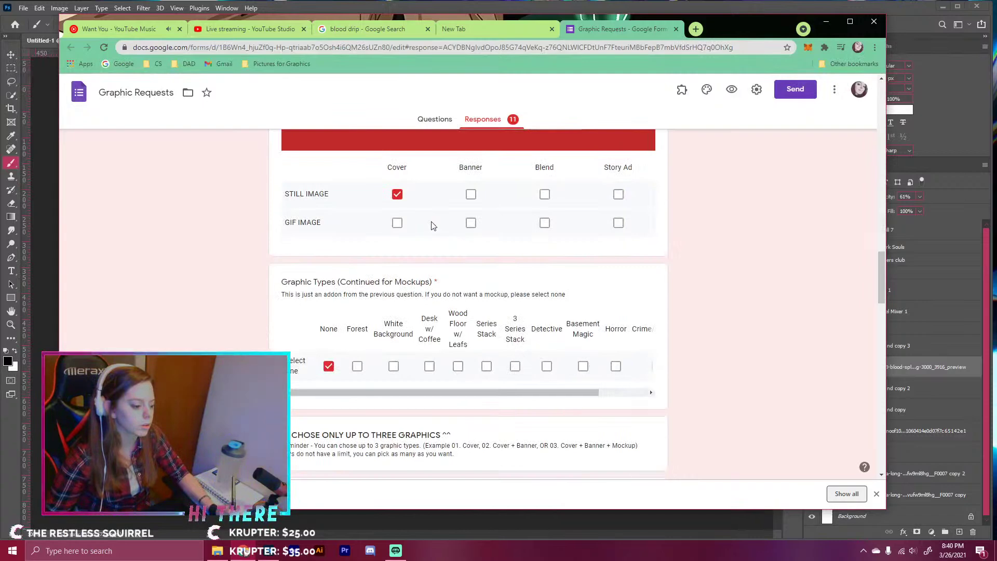
left_click_drag(334, 313, 258, 309)
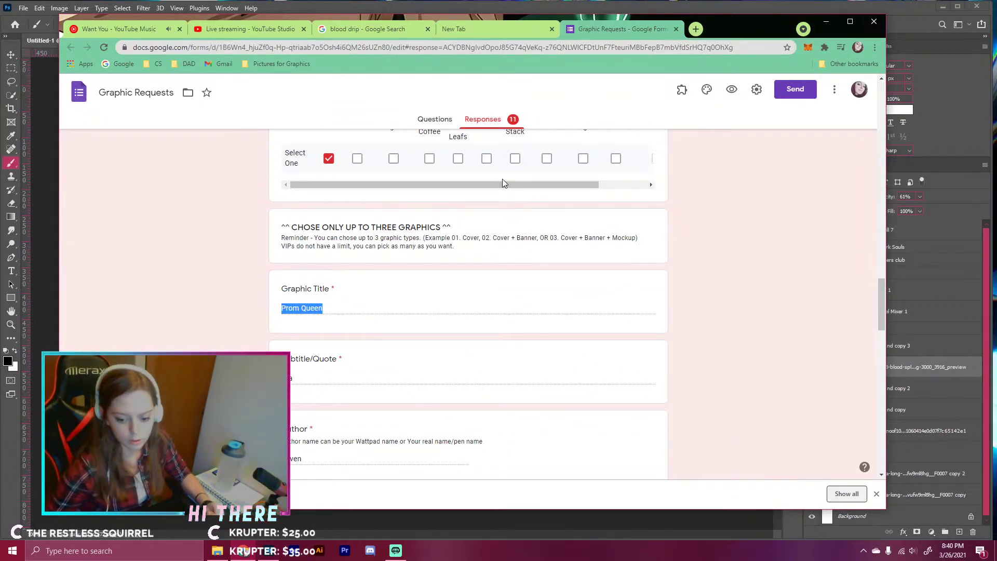
left_click(676, 29)
left_click(831, 20)
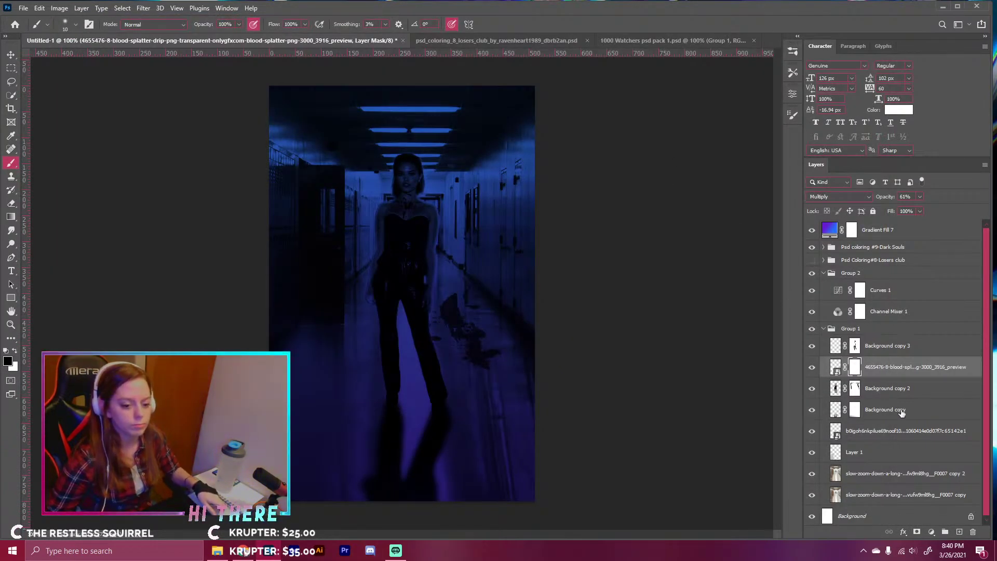
- Add a new layer above Background copy 3 and enter the title "Prom Queen" in a canvas-wide text box over the woman's legs
left_click(898, 352)
left_click(959, 531)
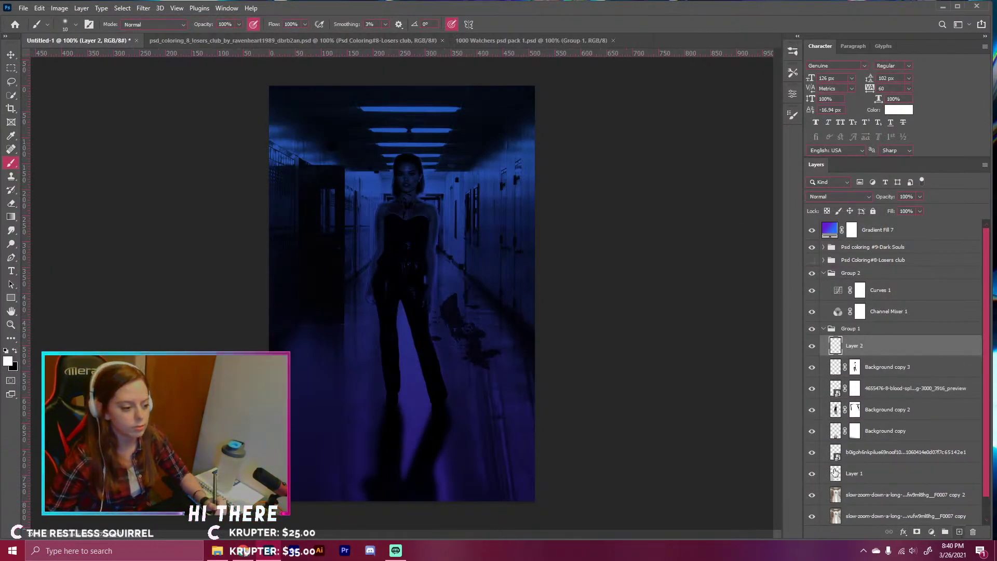
left_click(11, 270)
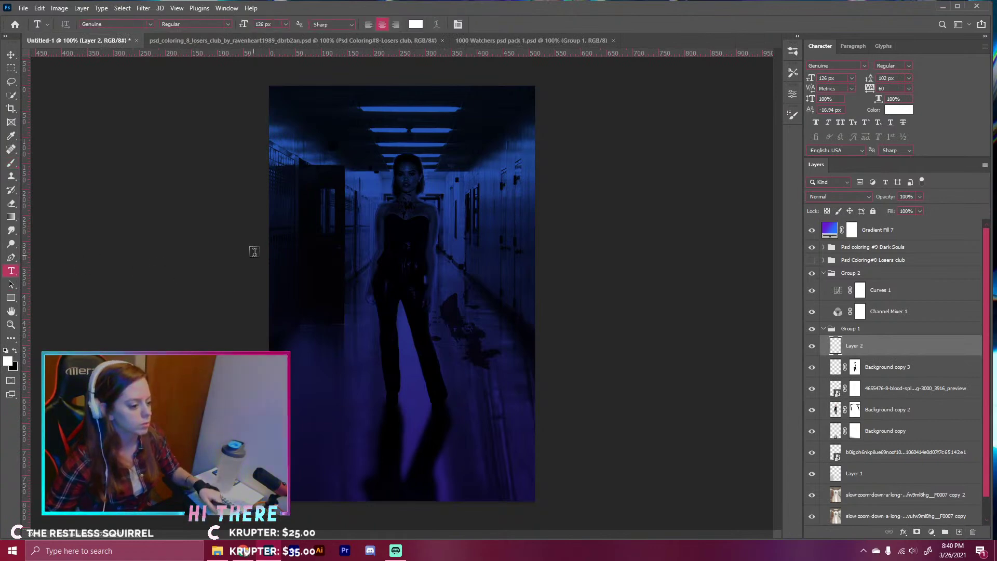
left_click_drag(266, 250, 533, 368)
type("PROM QUEEN")
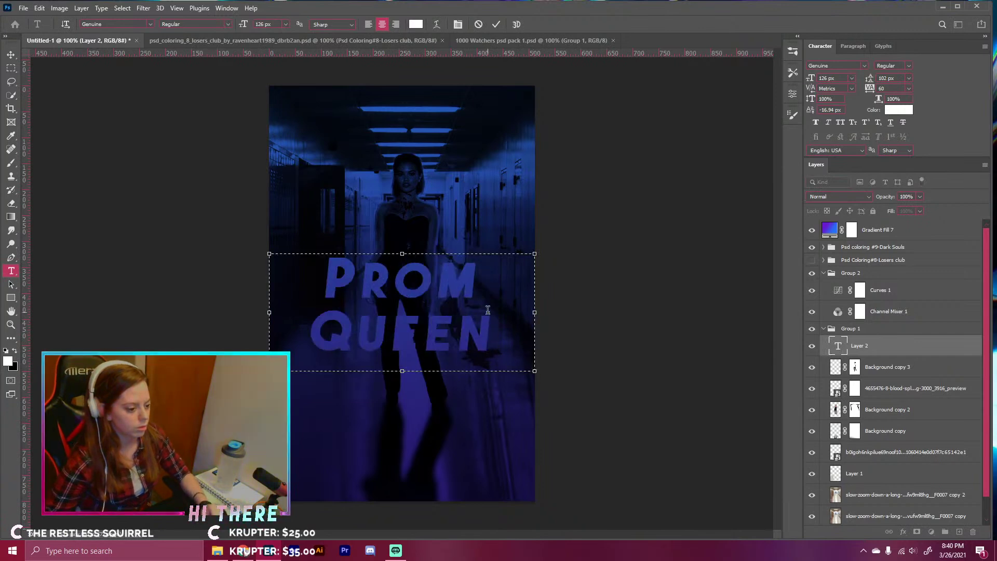
- Change the title's initial P and Q to lowercase so it reads "prom queen", and commit the text
left_click_drag(363, 269, 332, 269)
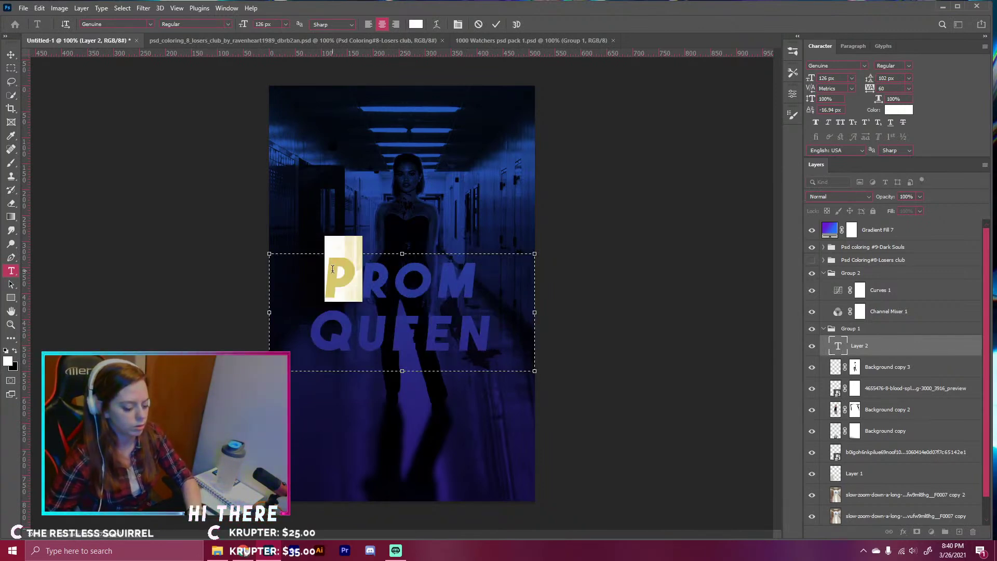
left_click(332, 269)
left_click_drag(359, 327, 319, 325)
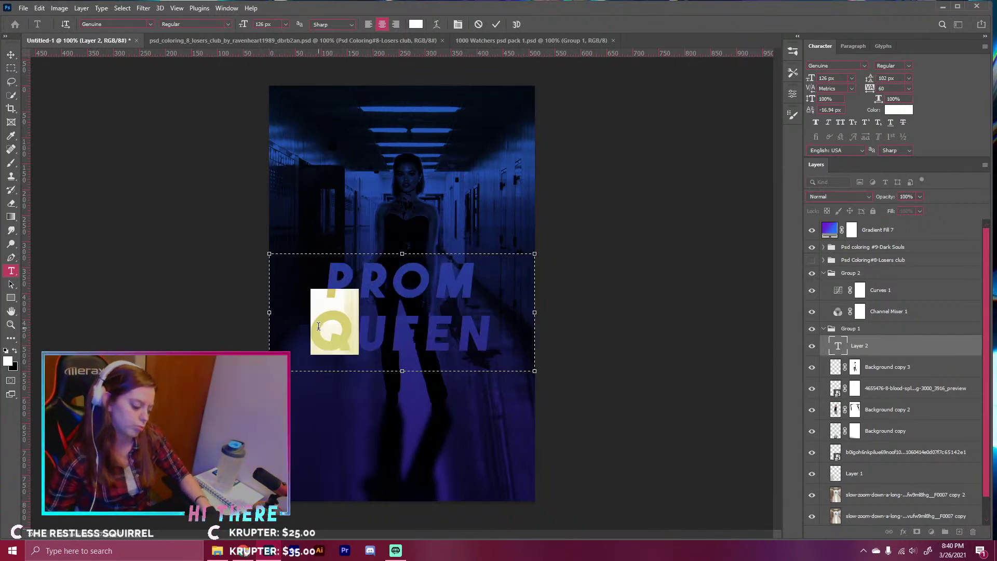
type("q")
left_click(495, 24)
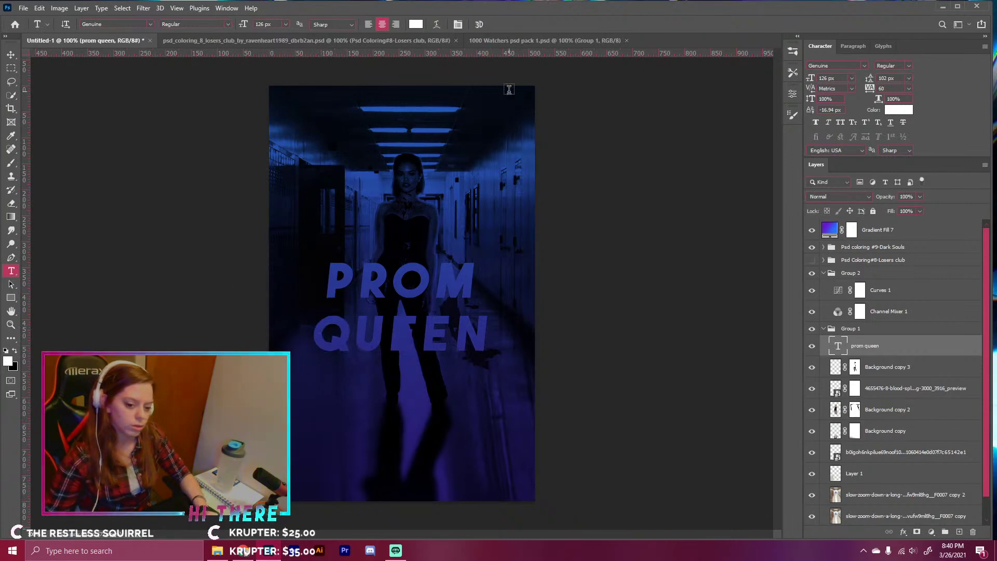
- Move the prom queen text layer out of Group 1 to sit directly above it, and collapse Group 1
left_click_drag(871, 346, 832, 327)
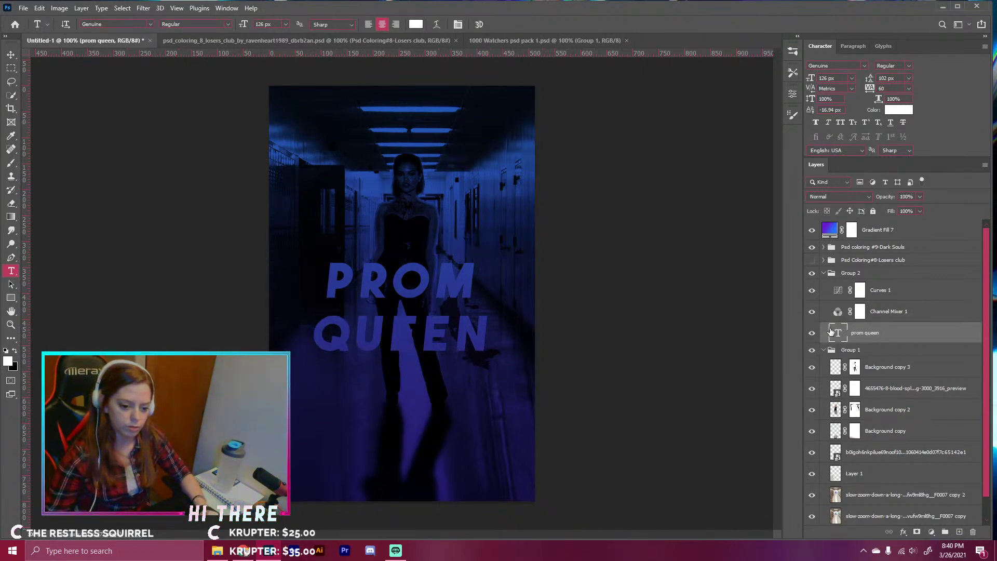
left_click(825, 350)
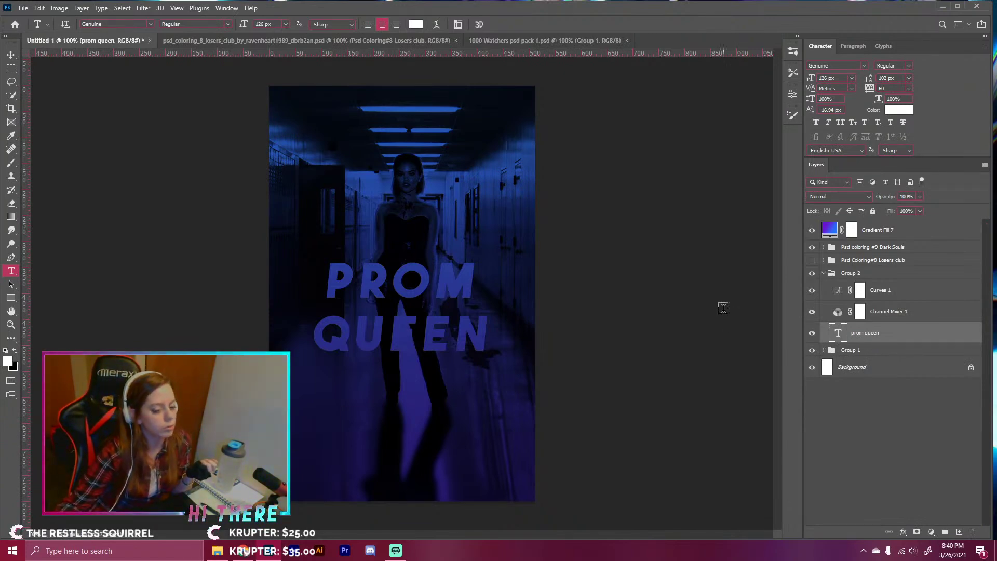
- Preview the installed fonts on the prom queen title and set its font to DK Lemon Yellow Sun
left_click(151, 24)
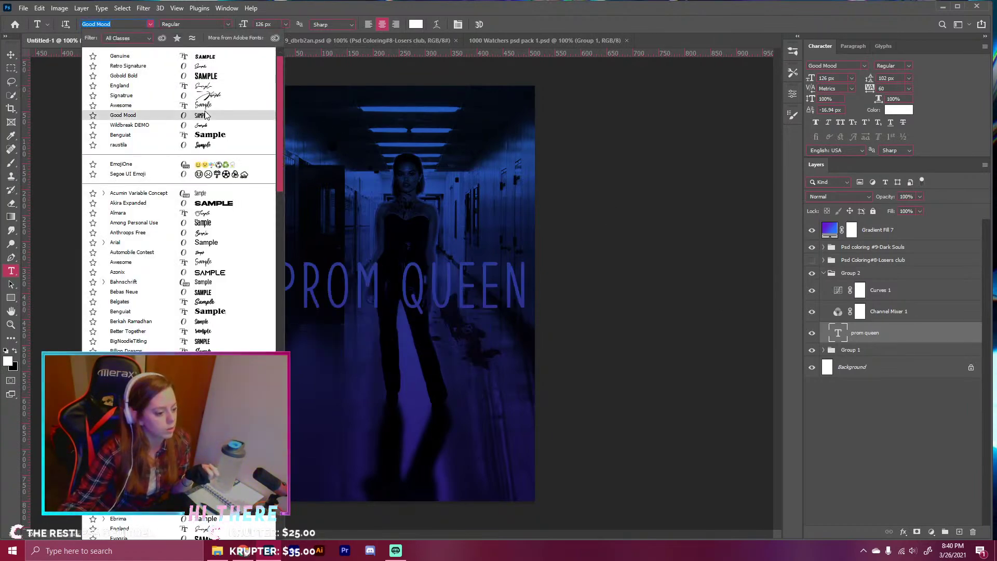
scroll(201, 114, "down", 1)
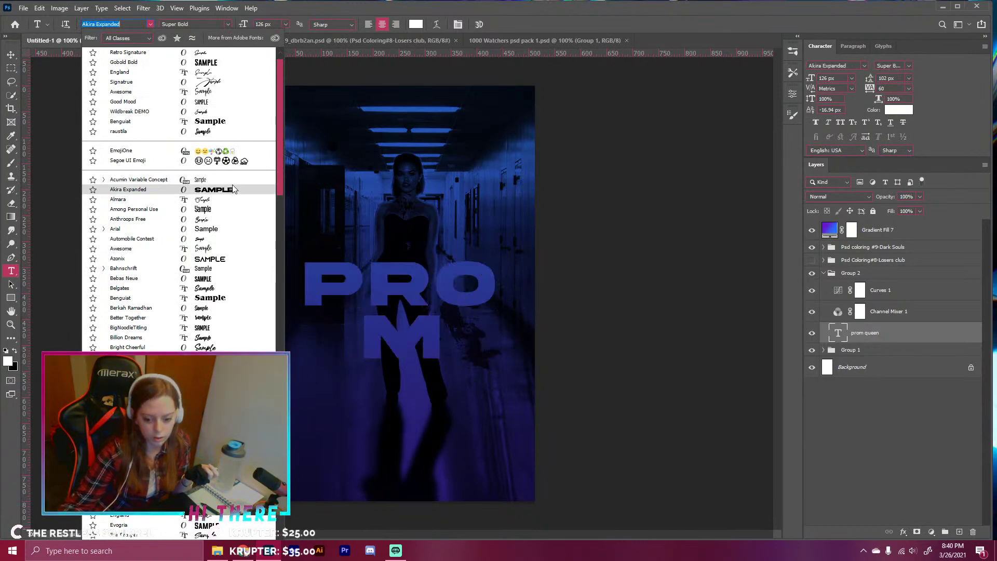
scroll(231, 186, "down", 1)
scroll(231, 187, "down", 4)
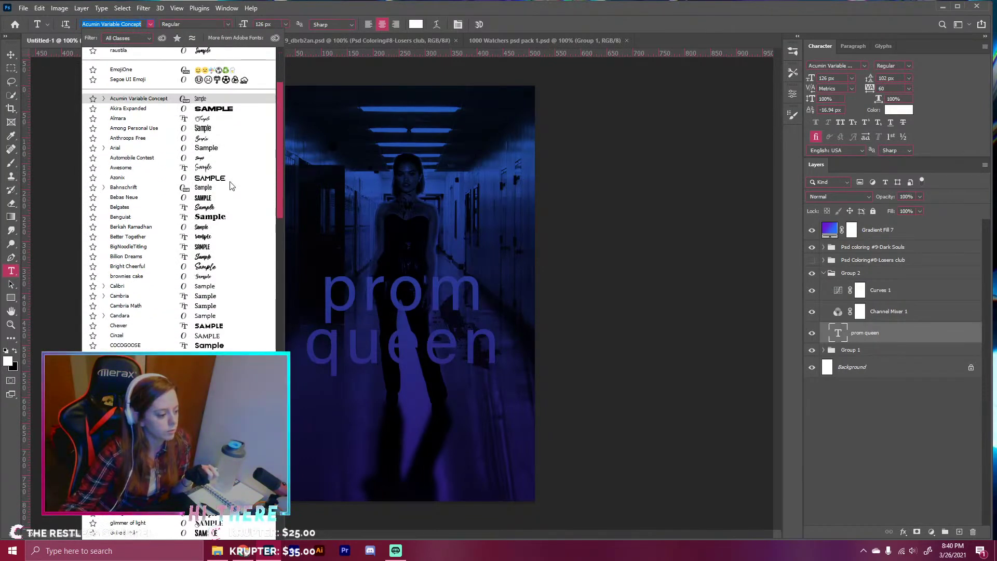
scroll(232, 267, "down", 1)
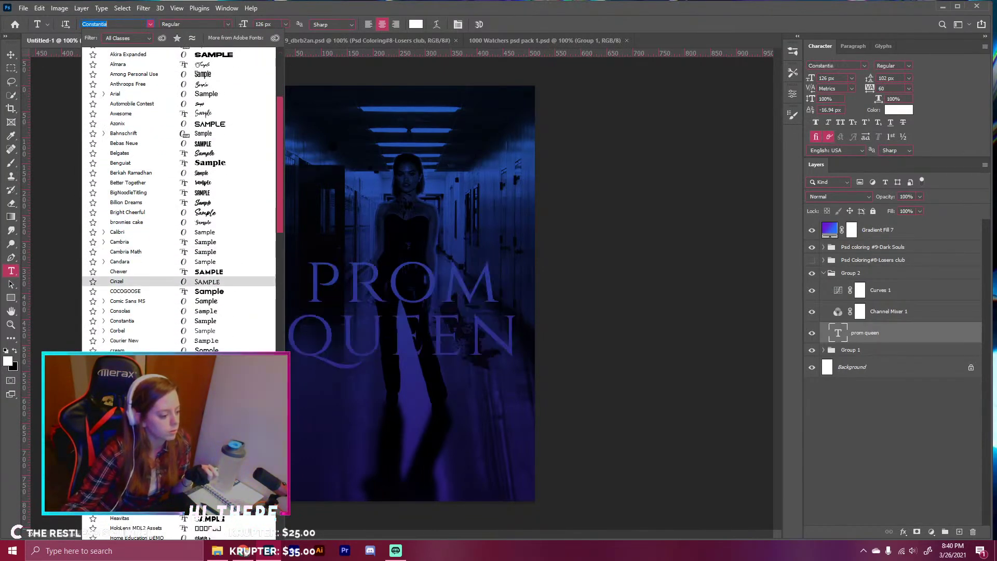
scroll(180, 343, "down", 2)
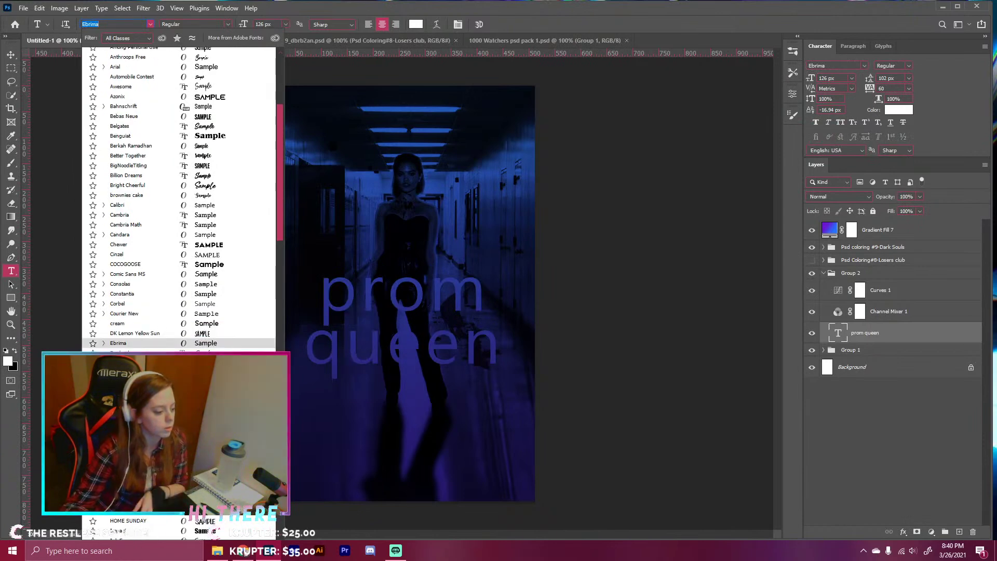
scroll(179, 198, "down", 4)
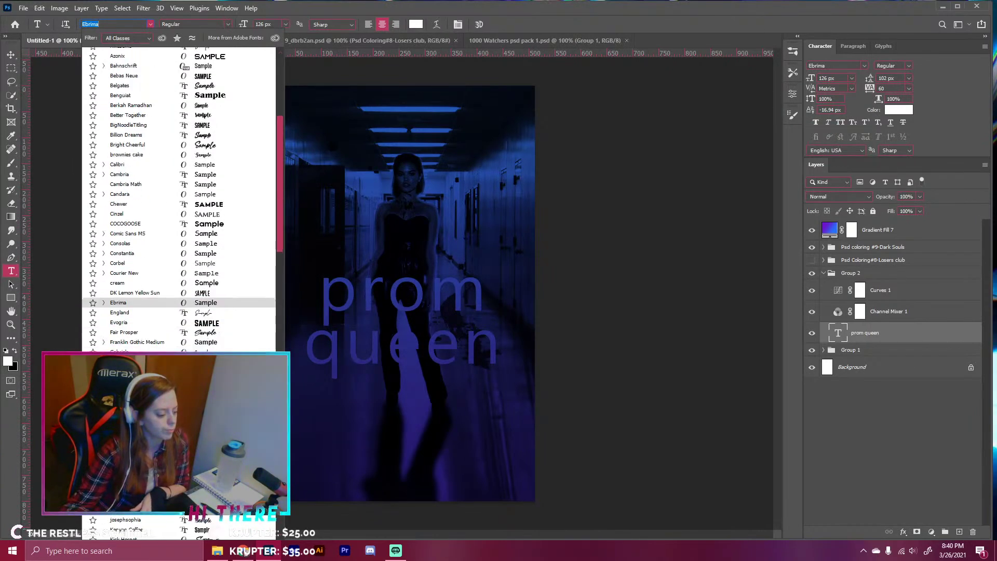
scroll(179, 198, "down", 5)
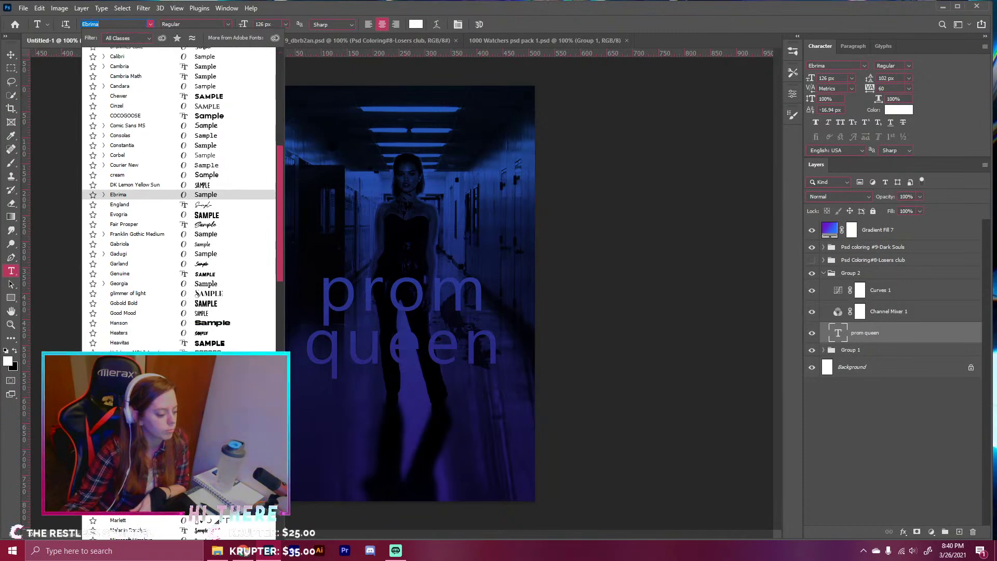
scroll(179, 197, "down", 6)
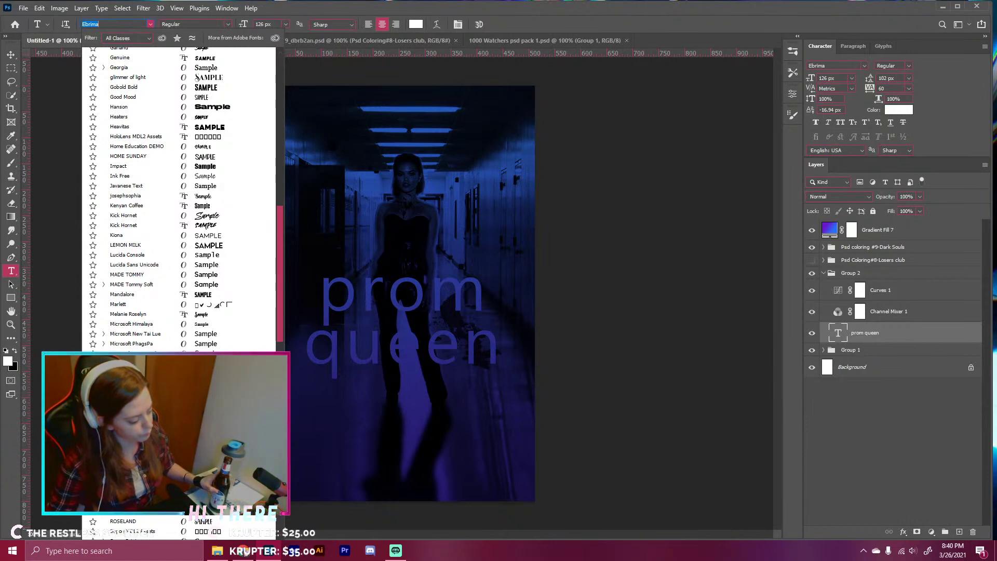
scroll(179, 197, "down", 3)
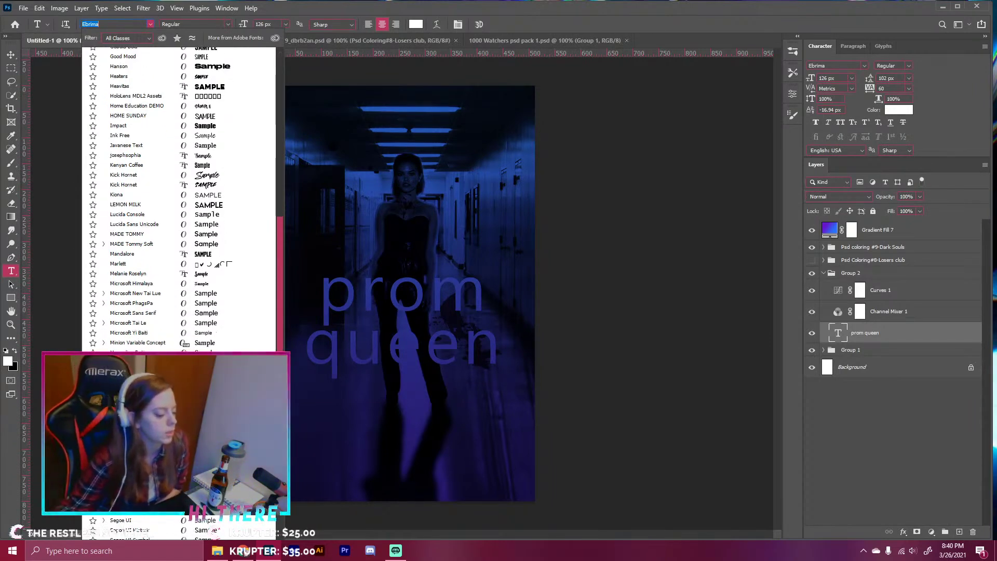
scroll(179, 197, "down", 3)
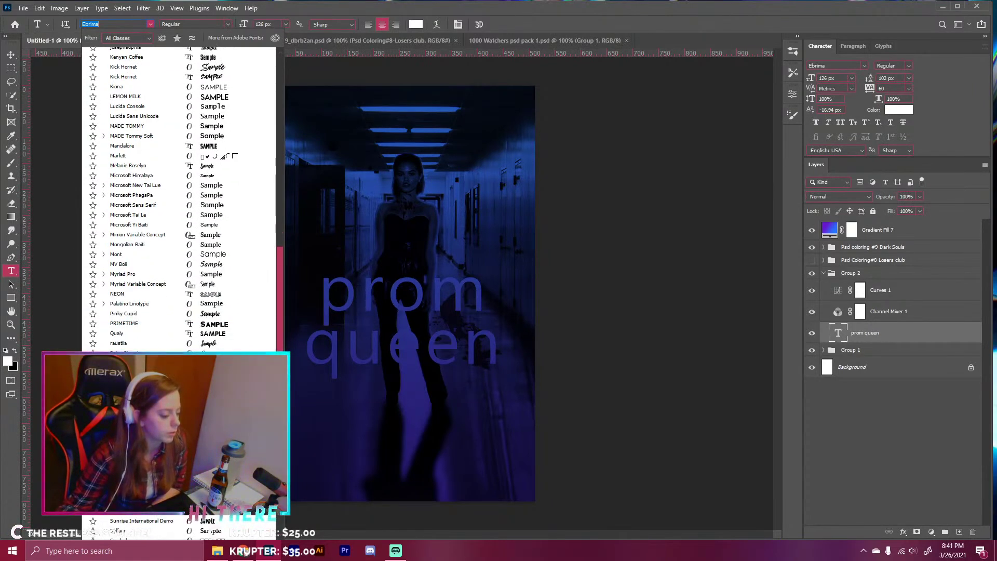
scroll(179, 197, "down", 3)
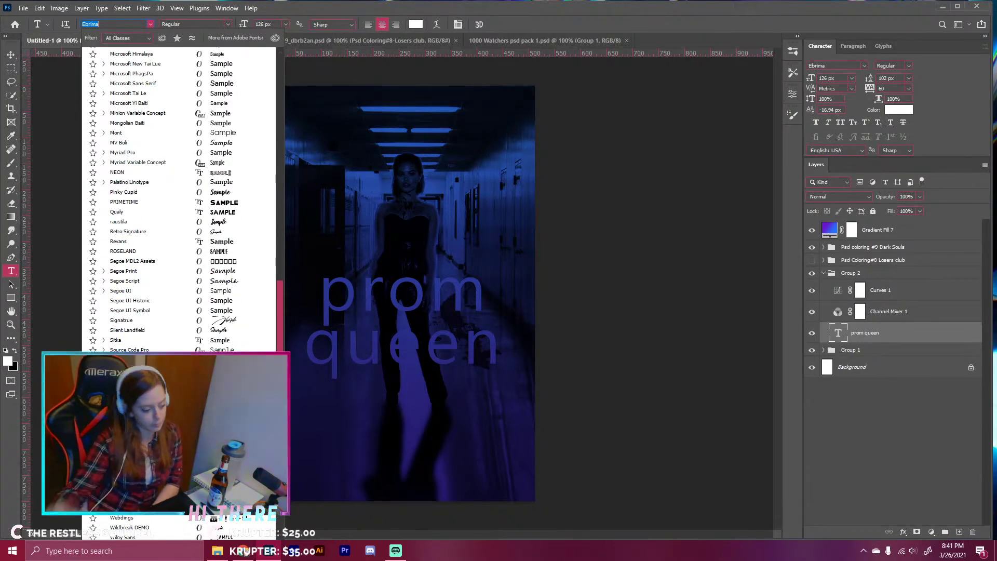
scroll(179, 197, "down", 1)
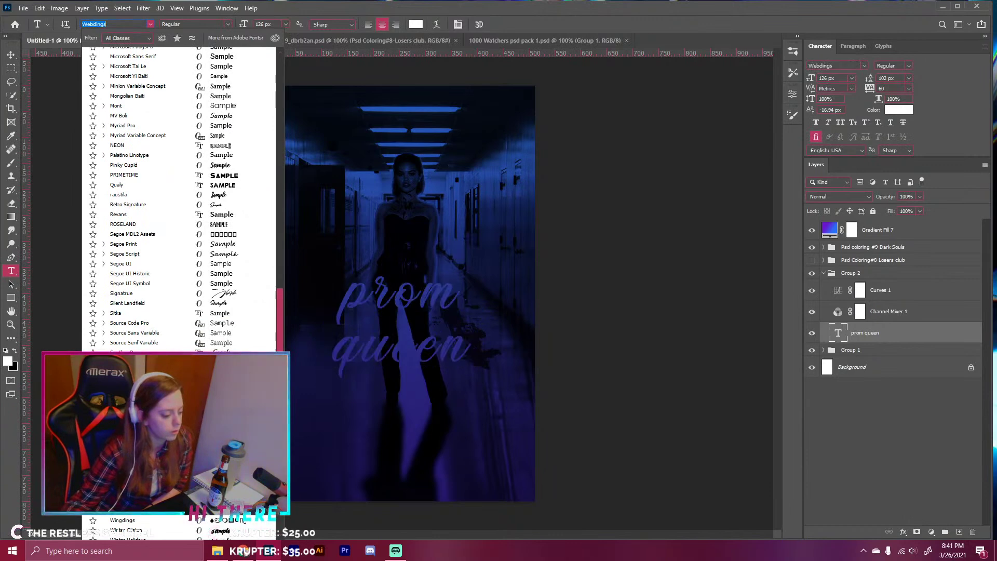
scroll(179, 198, "down", 1)
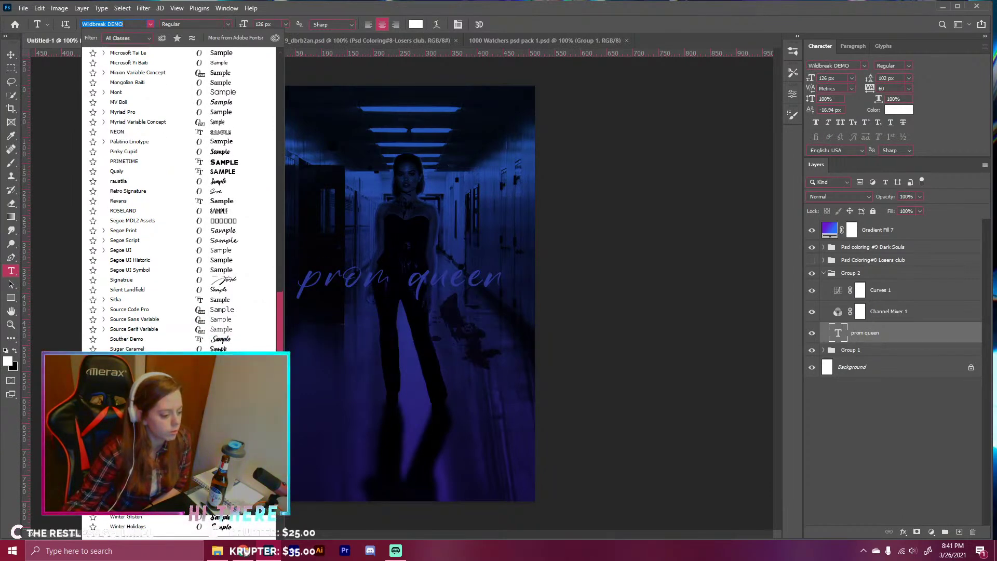
scroll(179, 198, "up", 1)
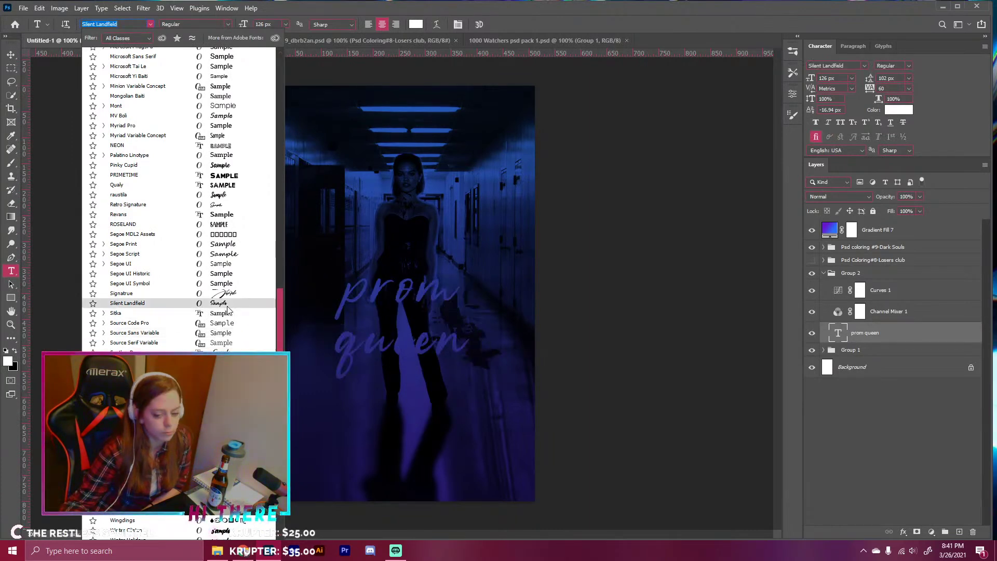
scroll(227, 310, "up", 1)
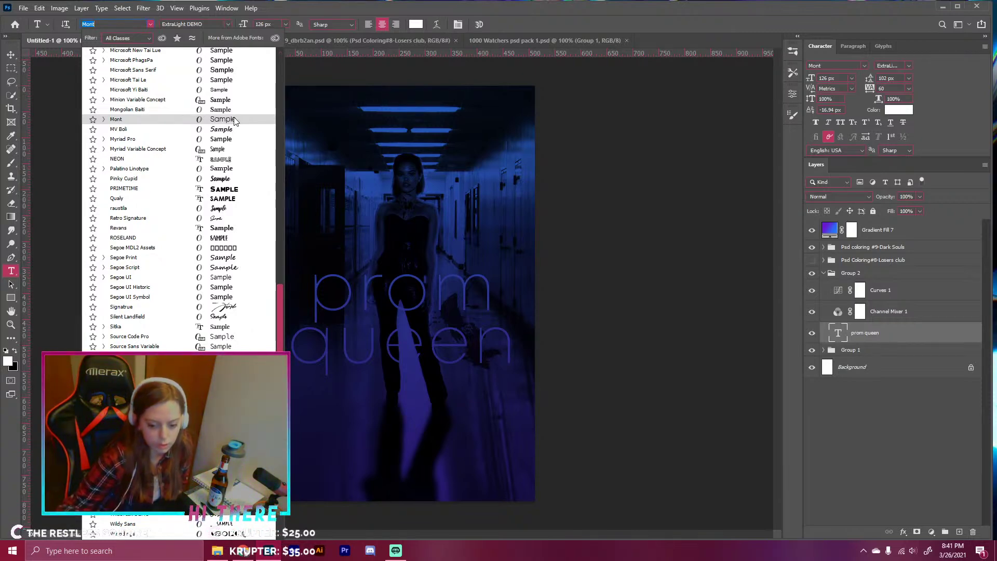
scroll(233, 121, "up", 4)
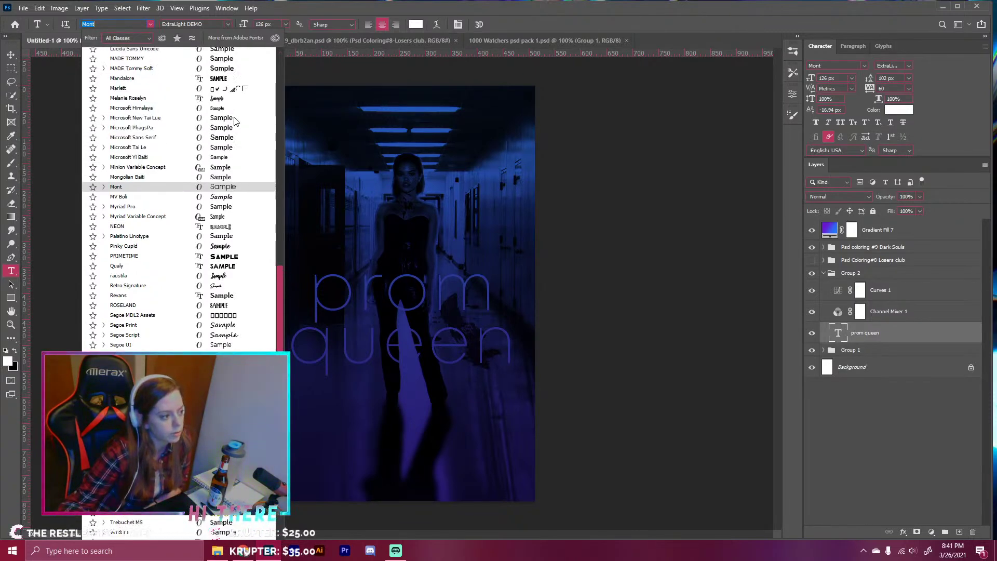
scroll(233, 133, "up", 1)
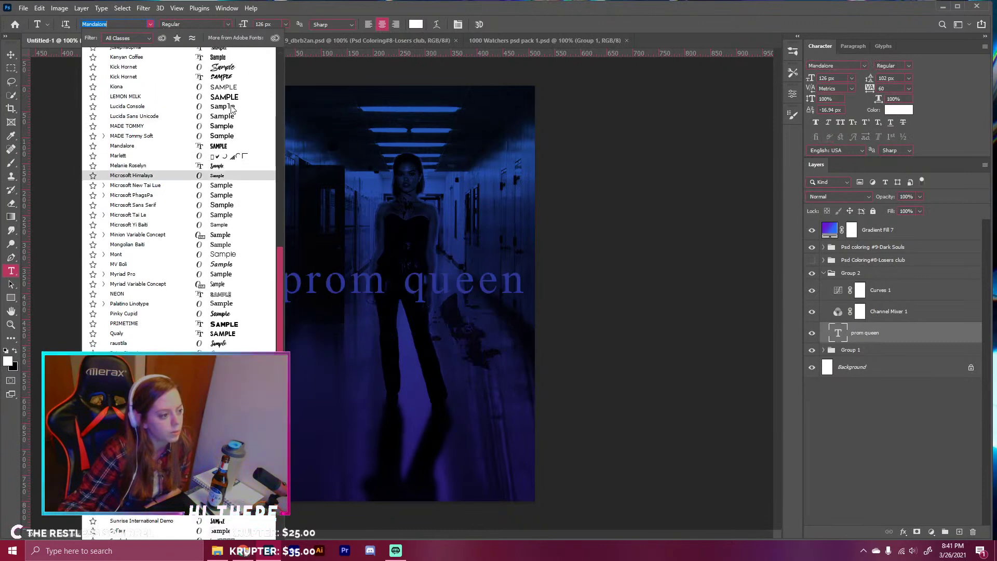
scroll(238, 93, "up", 1)
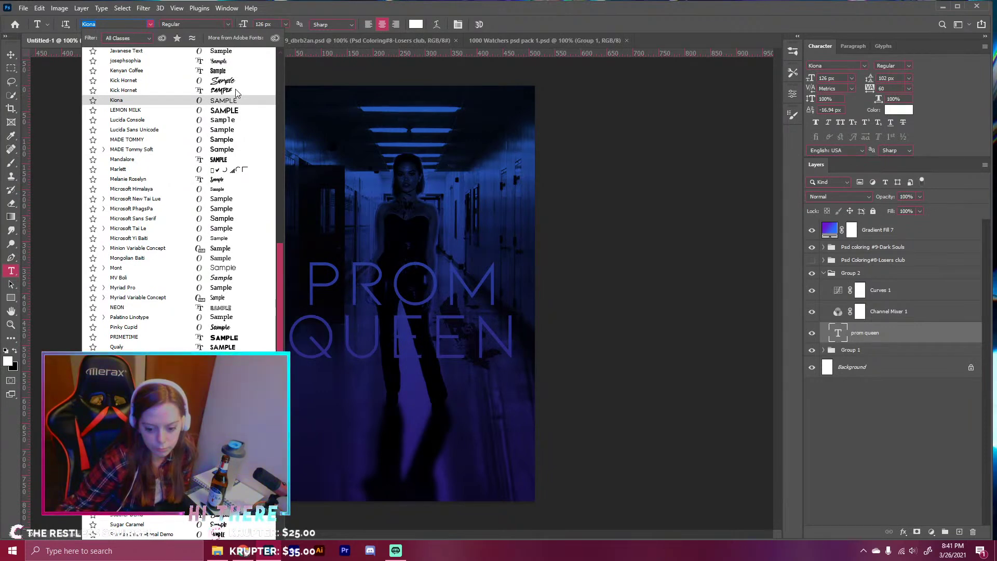
scroll(235, 89, "up", 1)
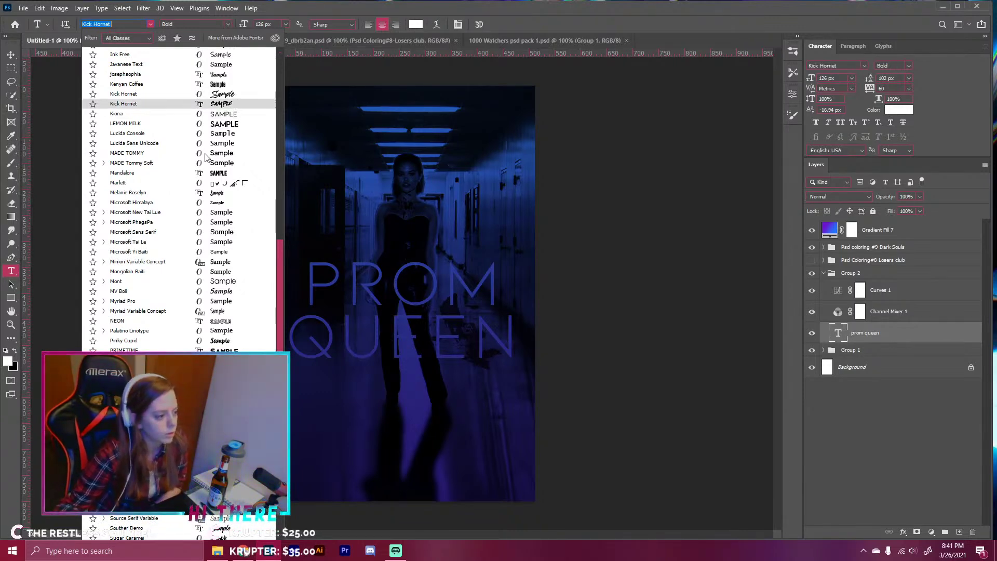
scroll(227, 133, "up", 5)
scroll(227, 128, "up", 4)
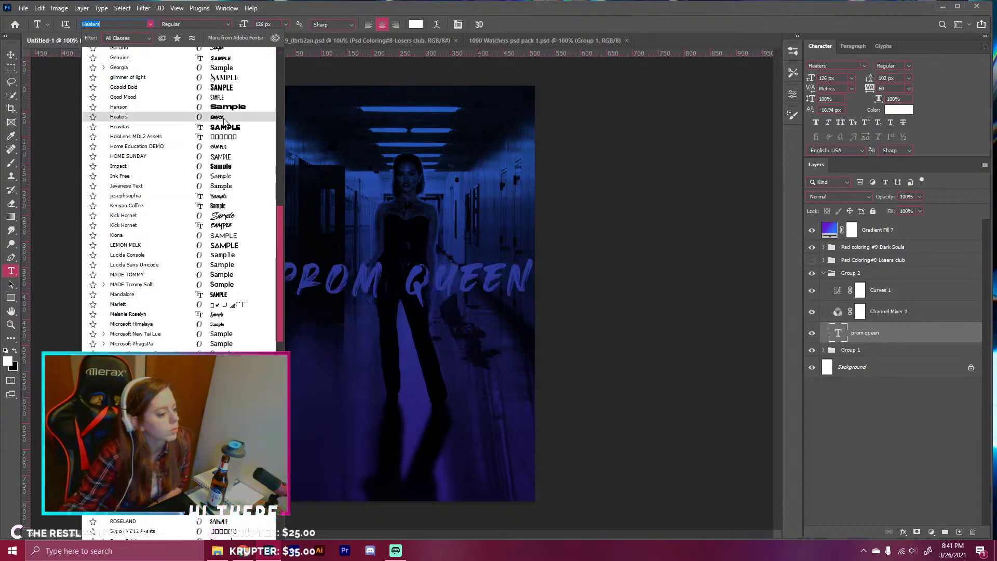
scroll(224, 120, "up", 1)
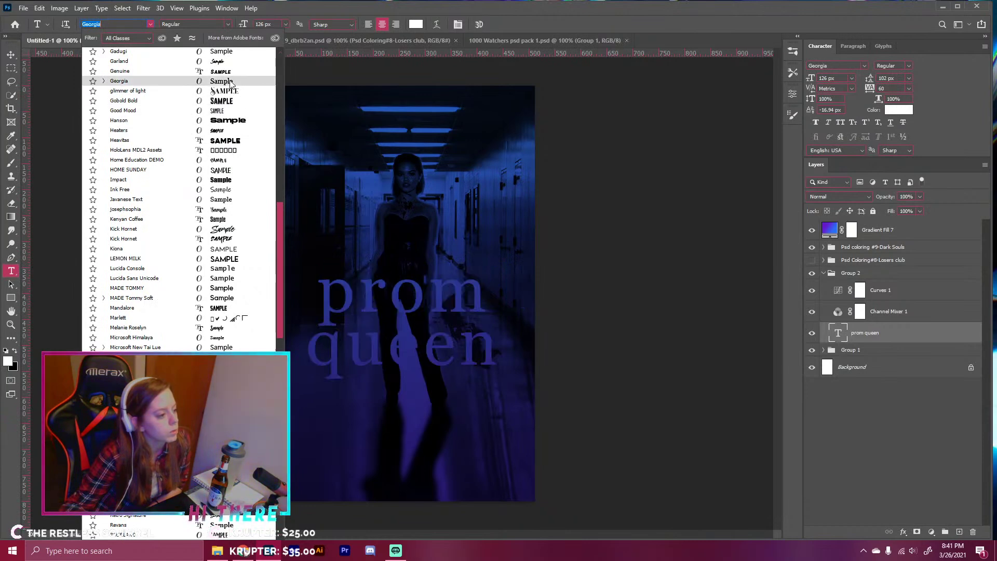
scroll(224, 65, "up", 5)
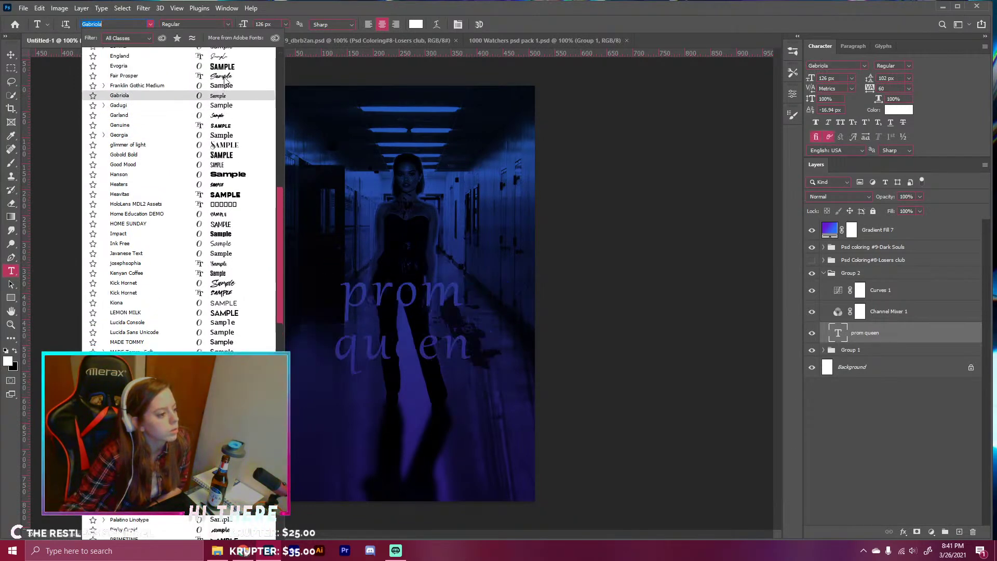
scroll(224, 80, "up", 1)
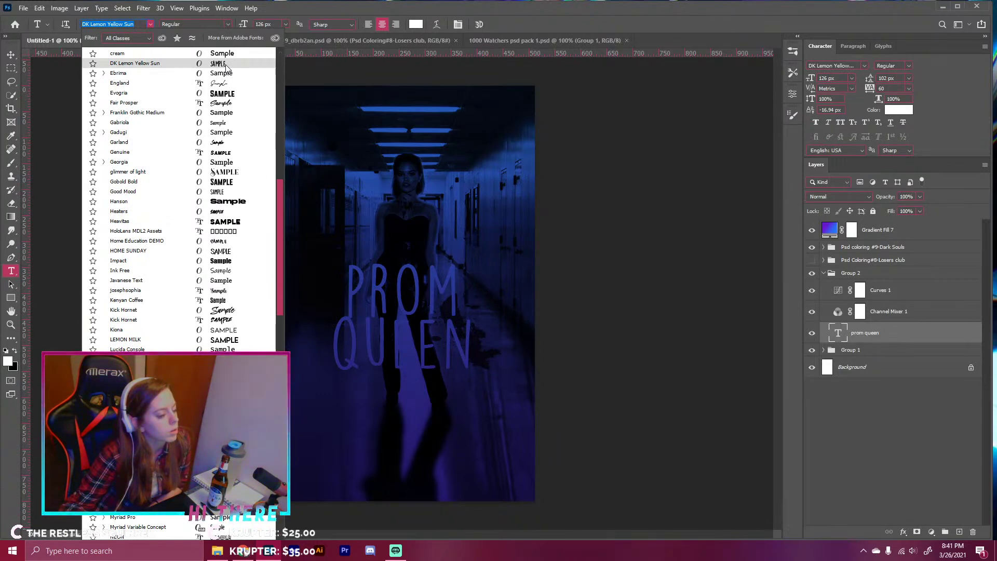
left_click(226, 65)
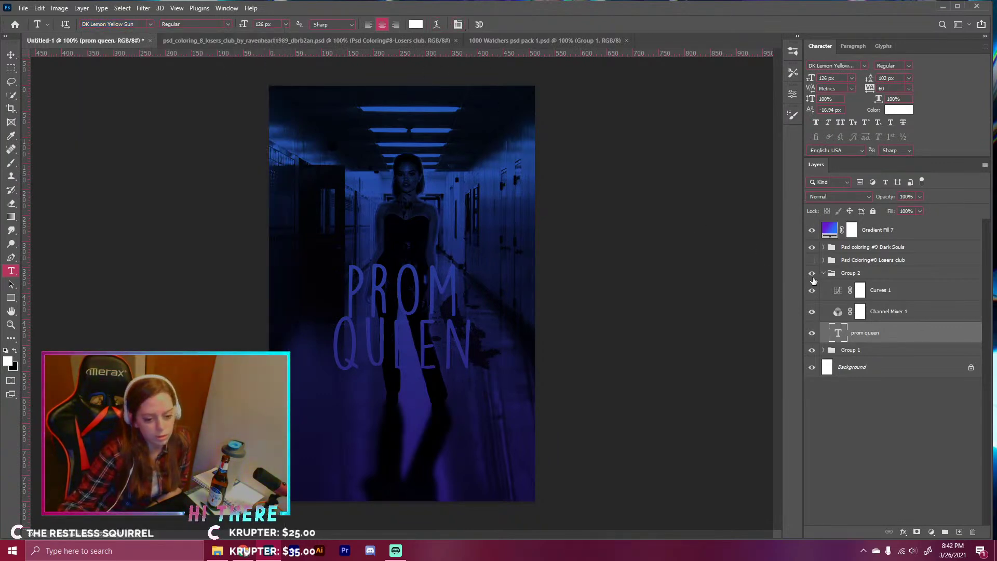
- Move the prom queen text layer above Gradient Fill 7 at the top of the layer stack, and duplicate it
left_click_drag(874, 335, 870, 240)
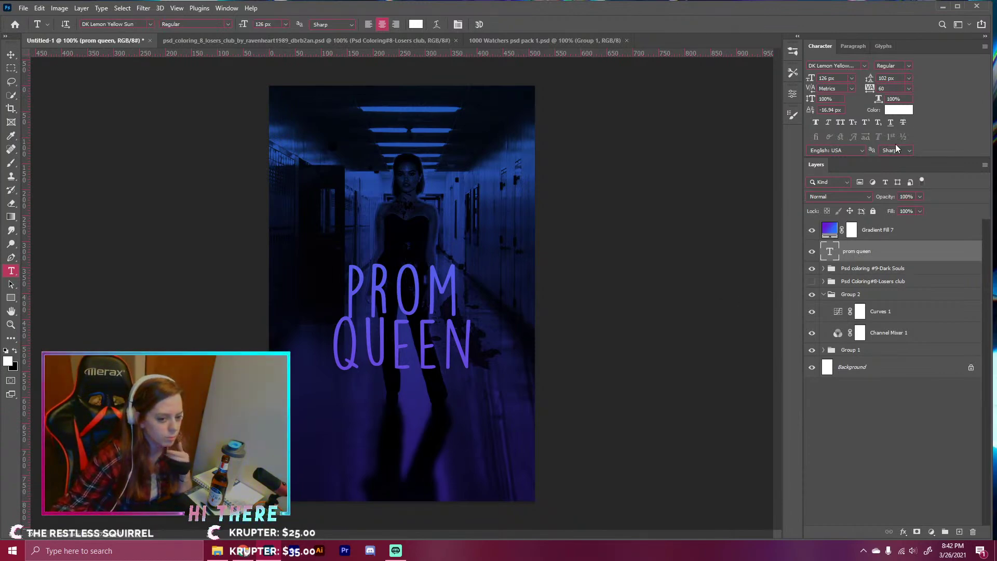
left_click_drag(887, 250, 883, 222)
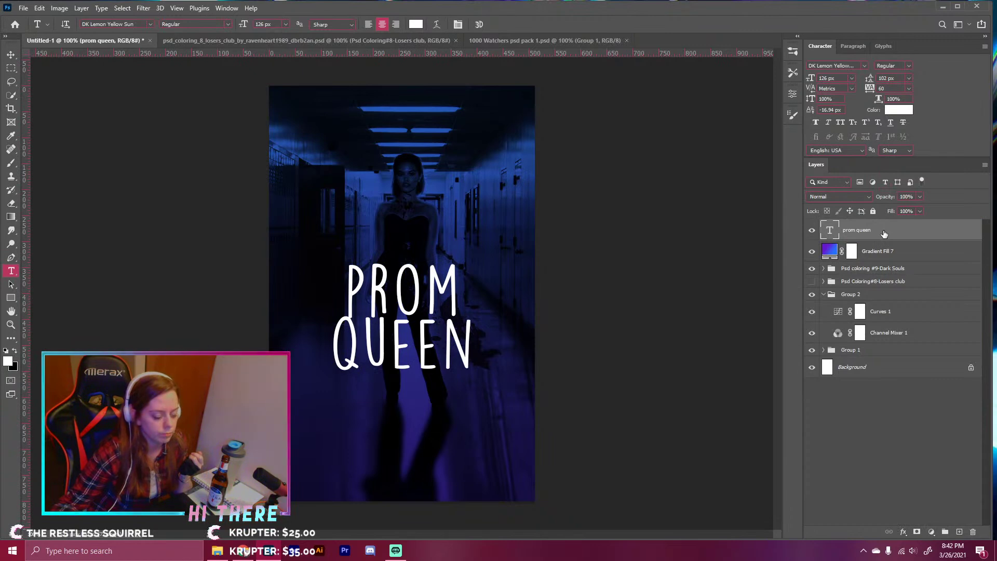
key("ctrl+j")
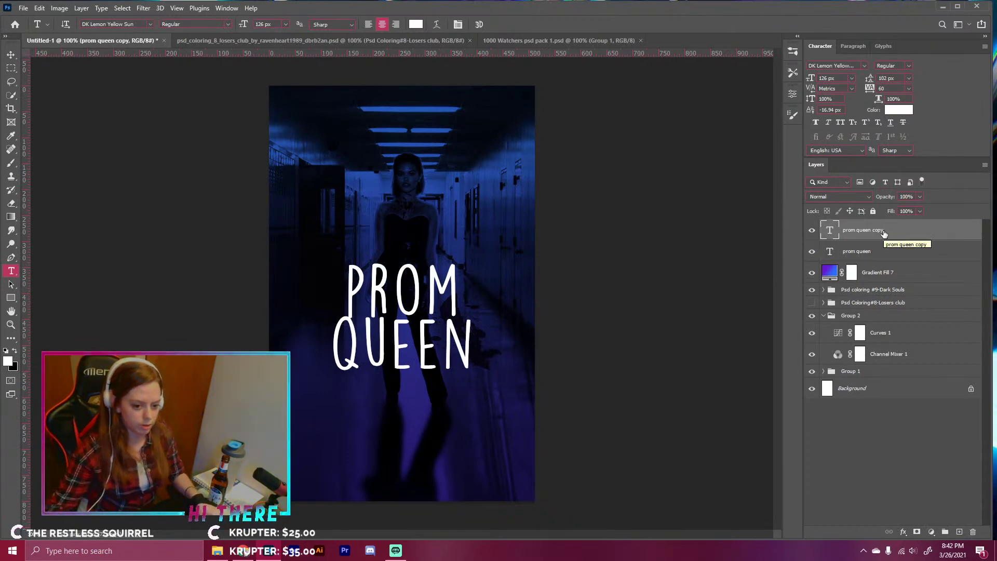
- Hide the original prom queen text layer and rasterize the type of the prom queen copy layer
left_click(859, 252)
left_click(811, 251)
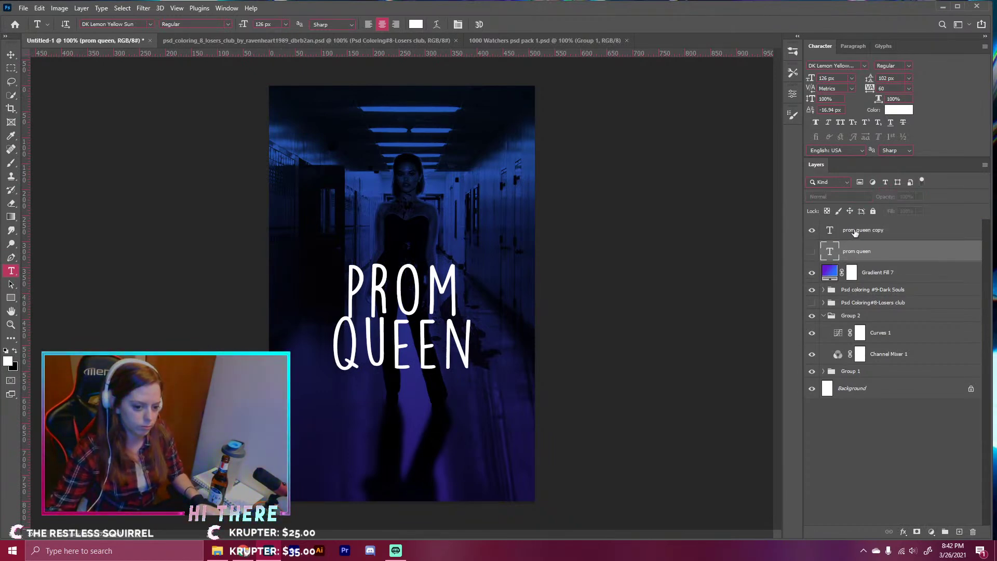
right_click(855, 231)
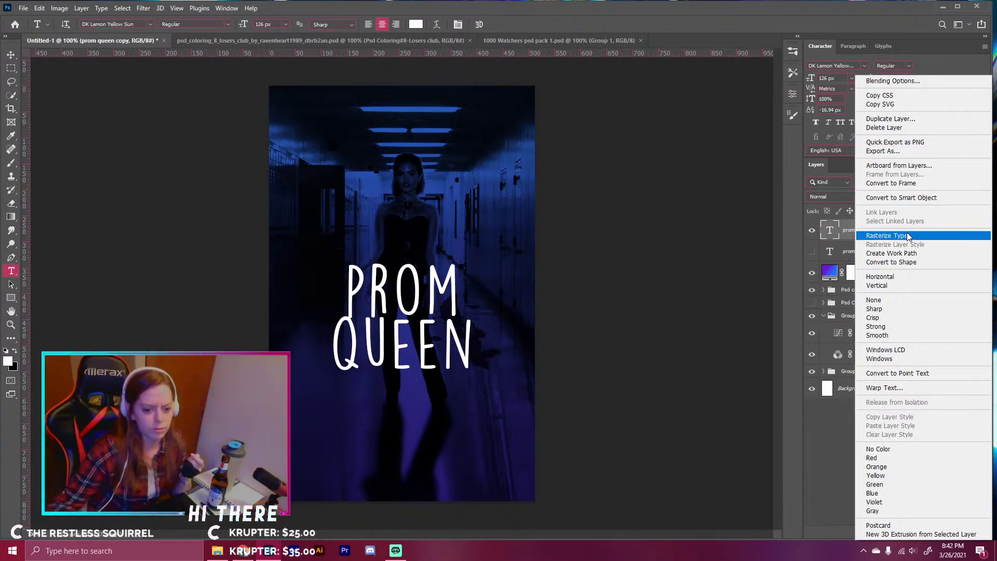
left_click(908, 237)
- Apply a Ripple distortion of 224% at Medium size to the prom queen copy layer, and show the original text layer again
left_click(144, 8)
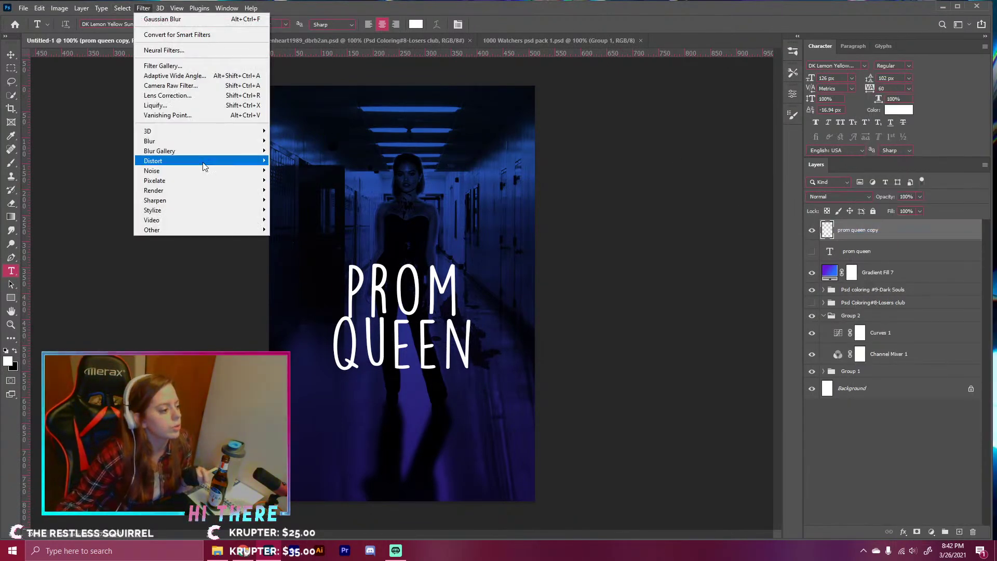
mouse_move(196, 168)
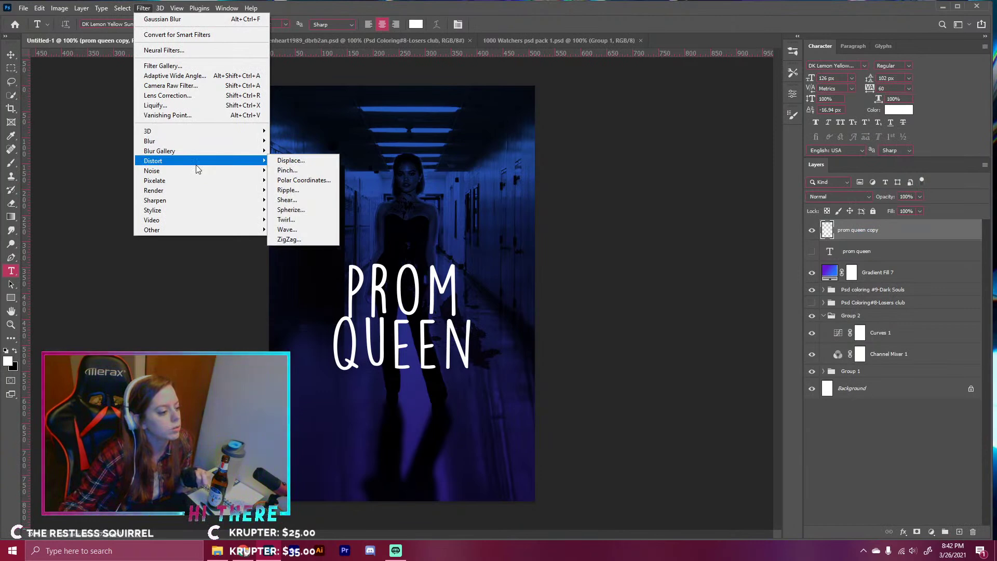
left_click(286, 190)
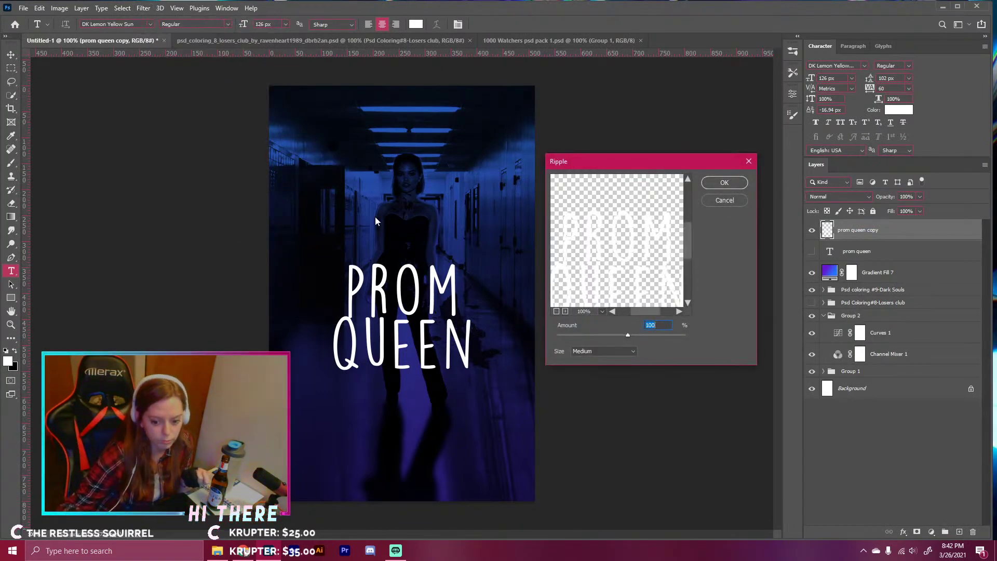
left_click(635, 335)
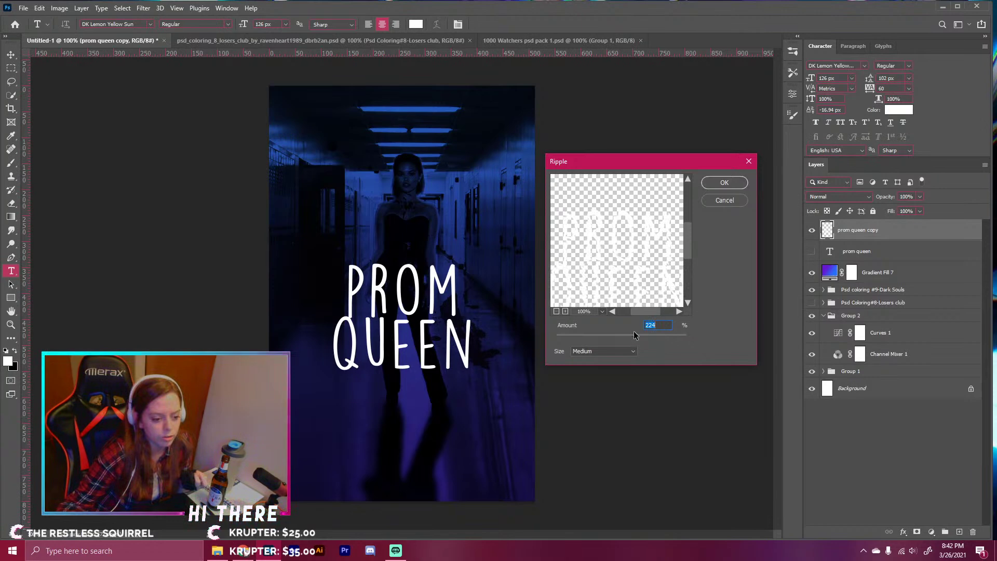
left_click(710, 186)
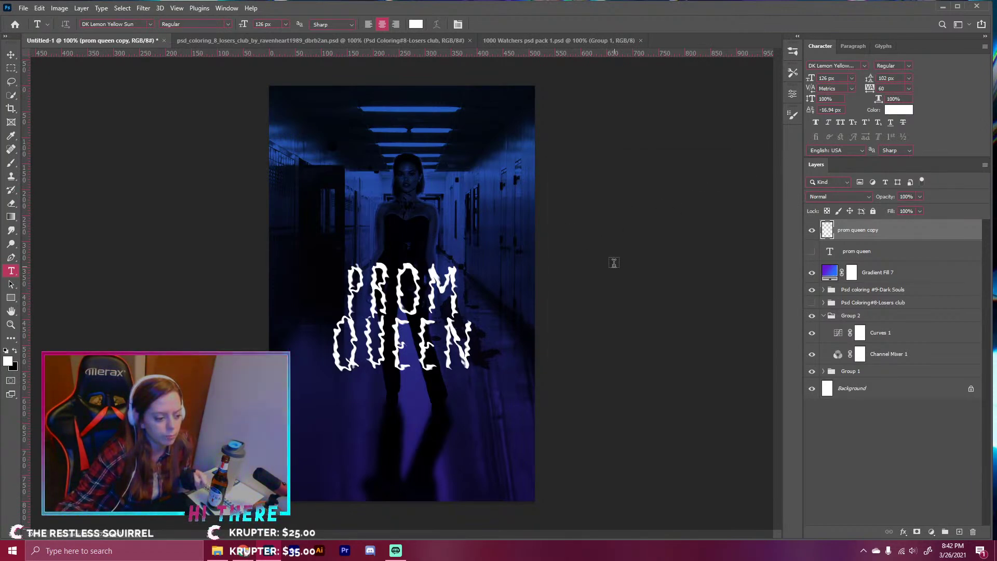
left_click(811, 251)
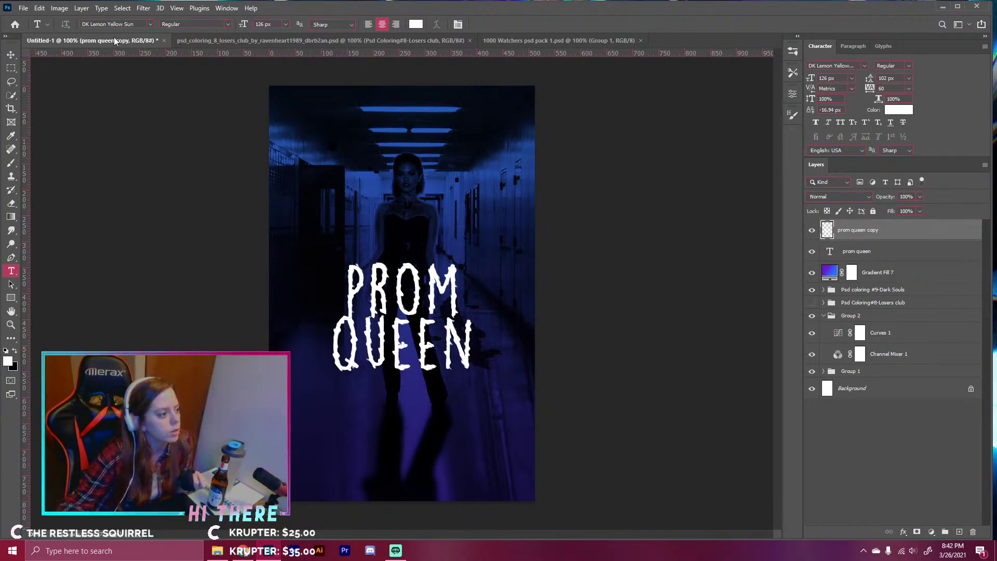
- Try a Gaussian Blur with a 1.2-pixel radius on the prom queen copy layer, and hide the original prom queen text layer
left_click(143, 9)
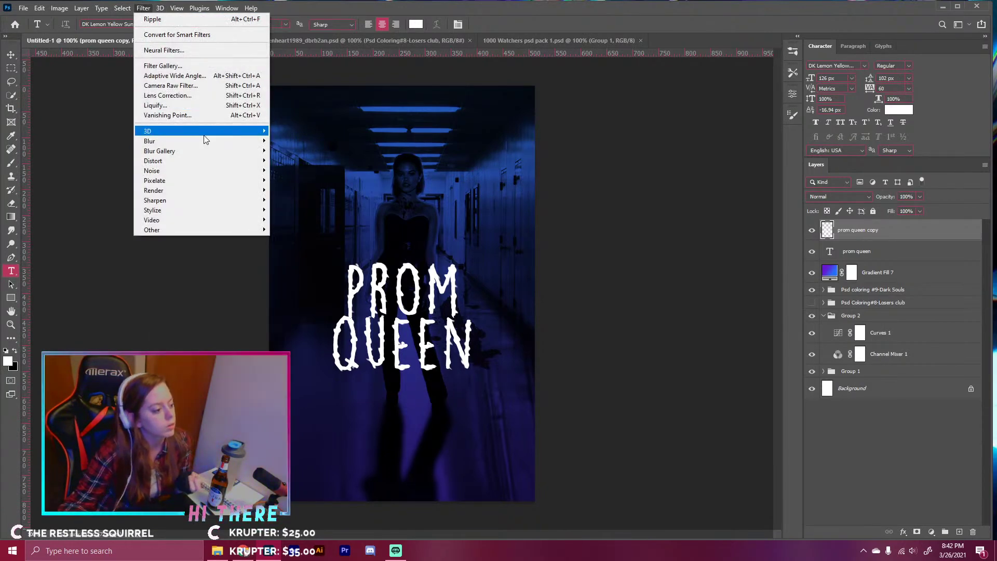
mouse_move(206, 141)
left_click(299, 180)
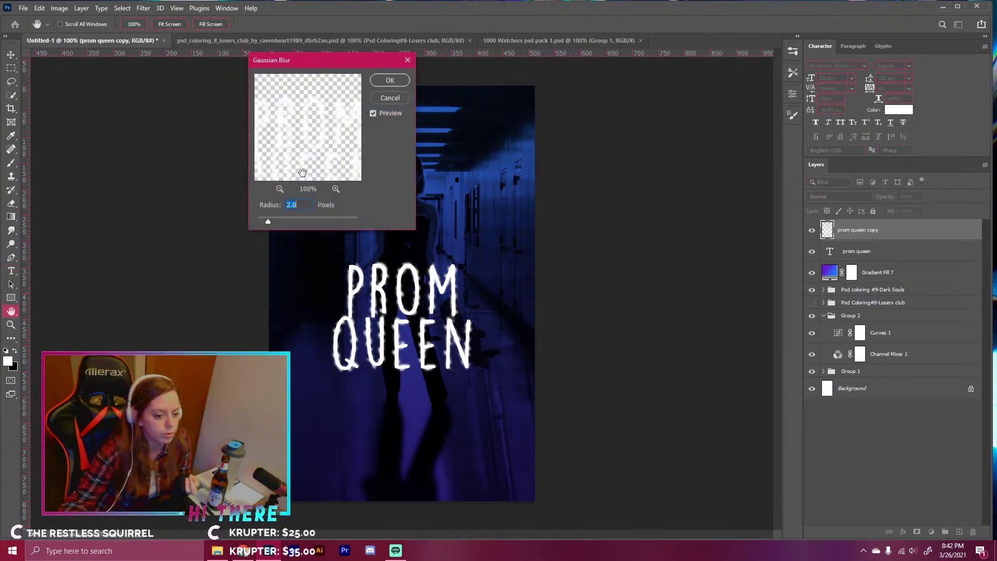
mouse_move(270, 220)
left_mouse_down()
mouse_move(279, 220)
mouse_move(262, 222)
left_mouse_up()
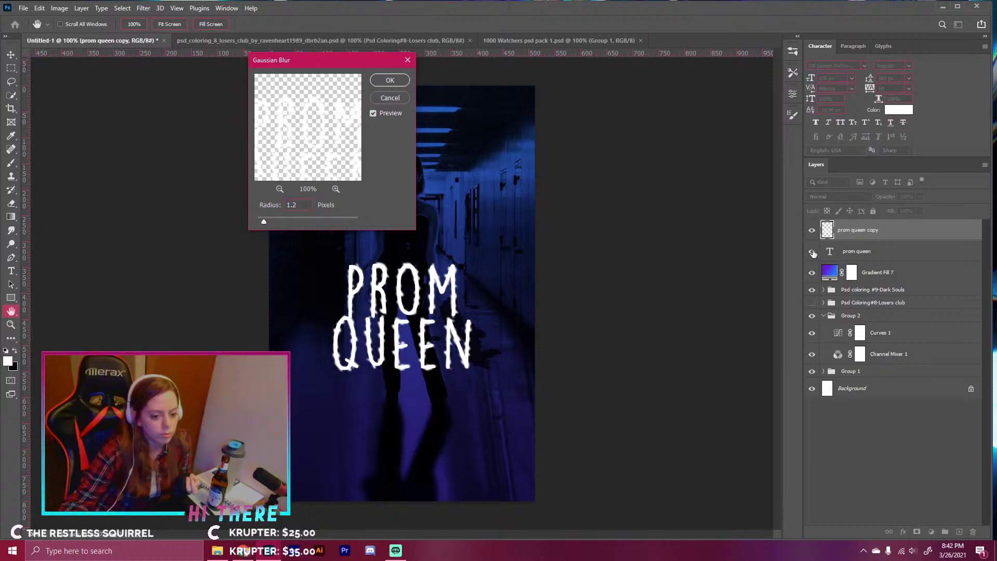
key("Return")
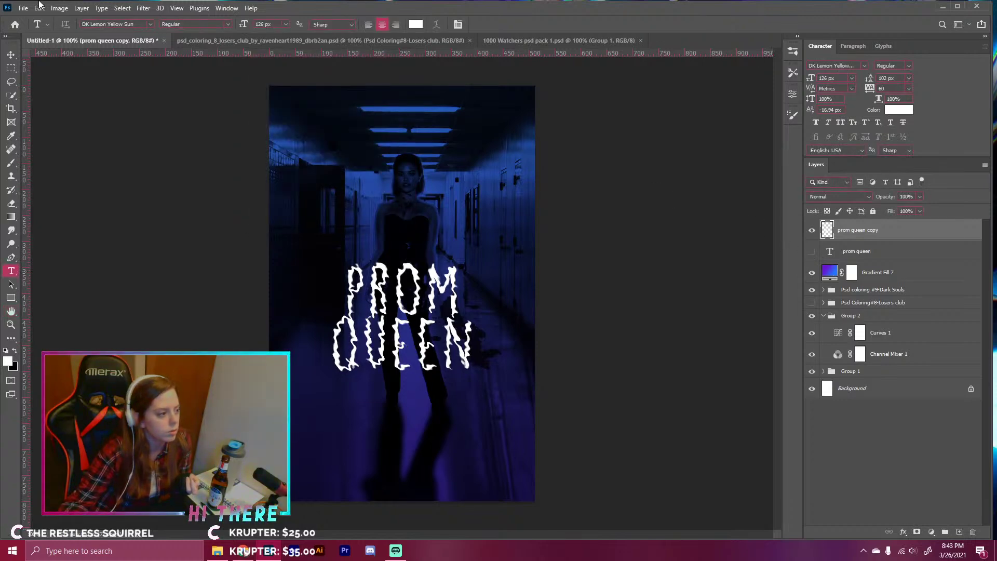
- Undo the Ripple distortion on the prom queen copy layer, comparing the title with and without it
key("ctrl+z")
key("ctrl+shift+z")
key("ctrl+z")
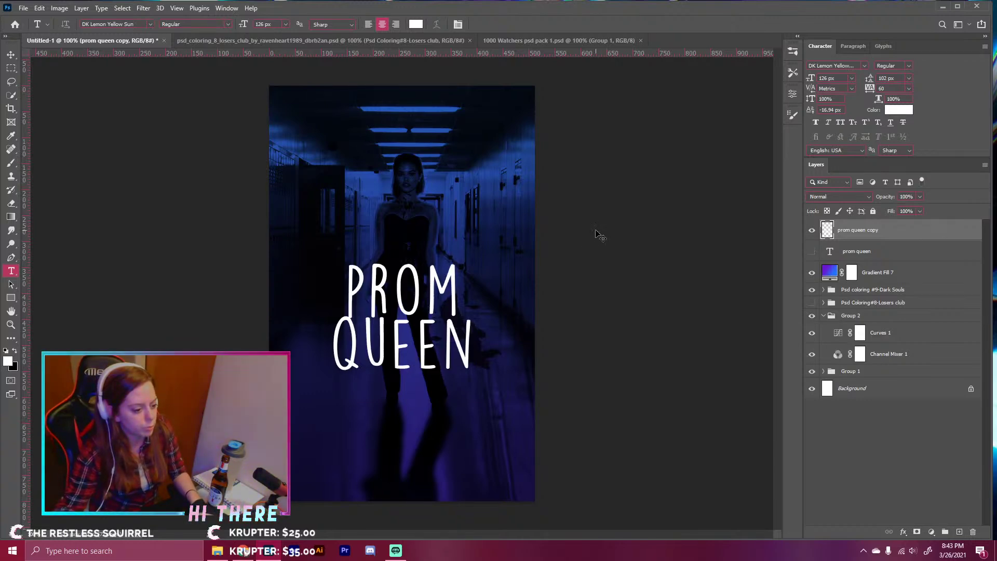
- Apply the Wind stylize filter to the prom queen copy layer, using the Wind method from the right
left_click(144, 8)
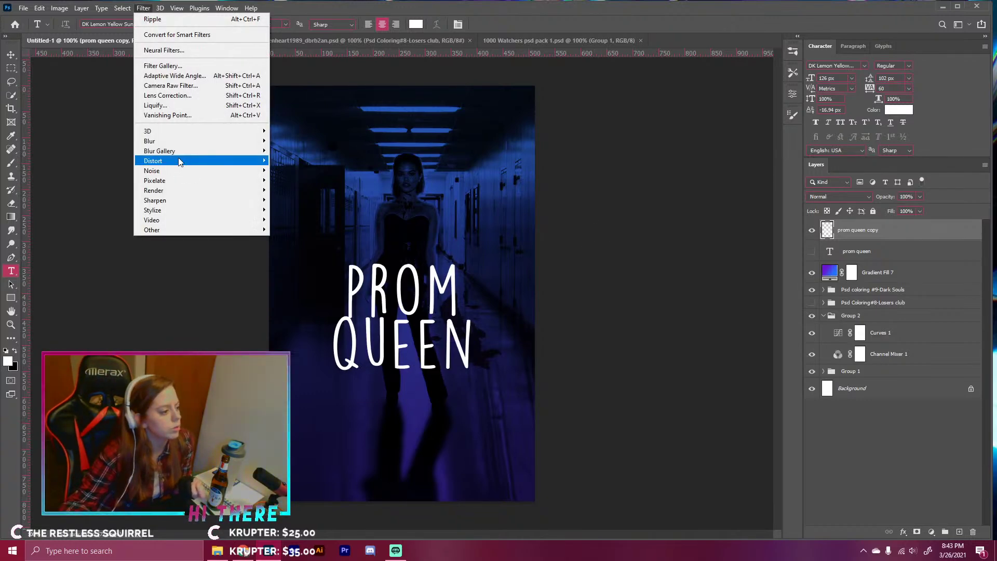
mouse_move(179, 180)
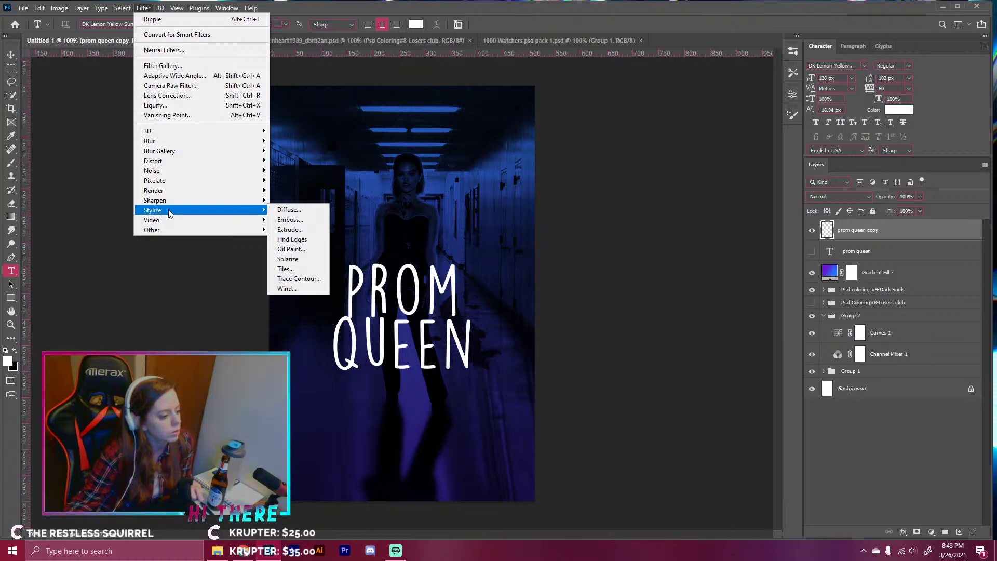
mouse_move(234, 218)
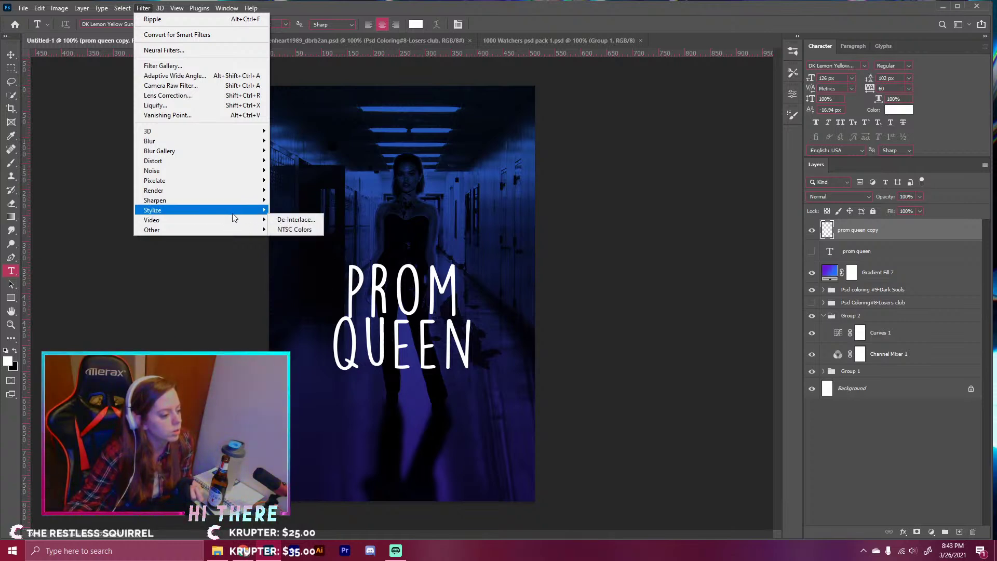
left_click(291, 286)
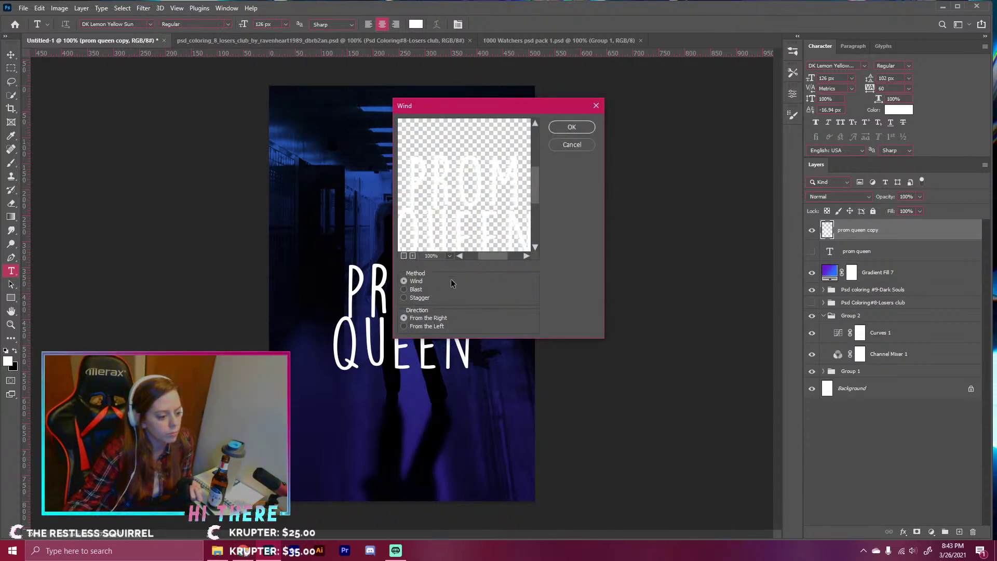
left_click(573, 128)
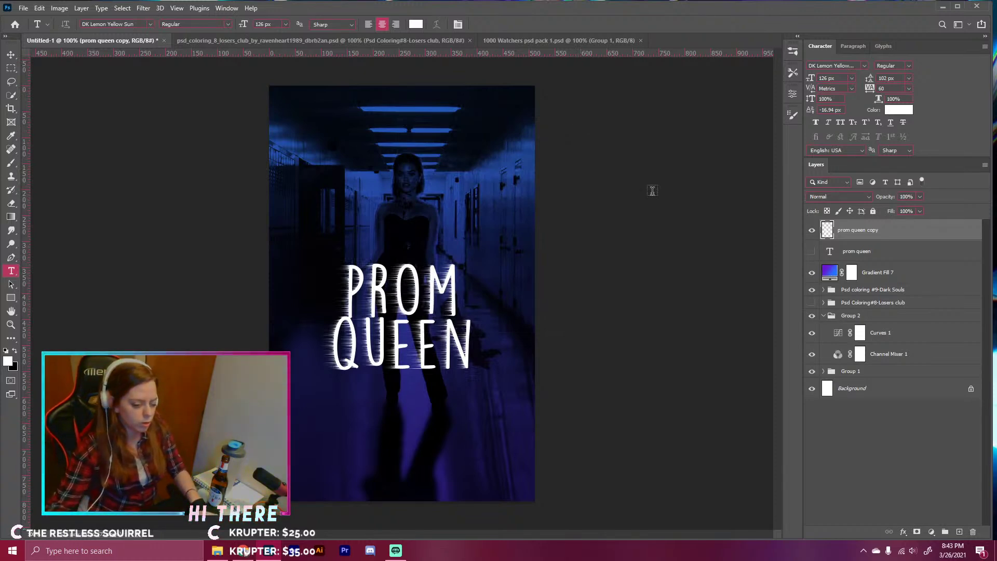
- Duplicate the hidden prom queen text layer, show the new copy and rasterize its type
left_click(845, 252)
key("ctrl+j")
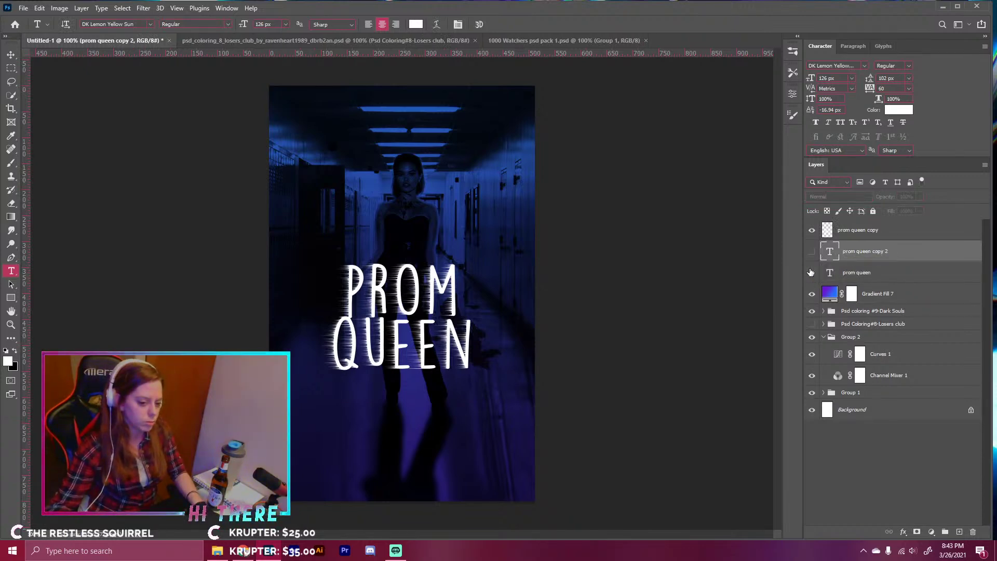
left_click(811, 251)
right_click(857, 255)
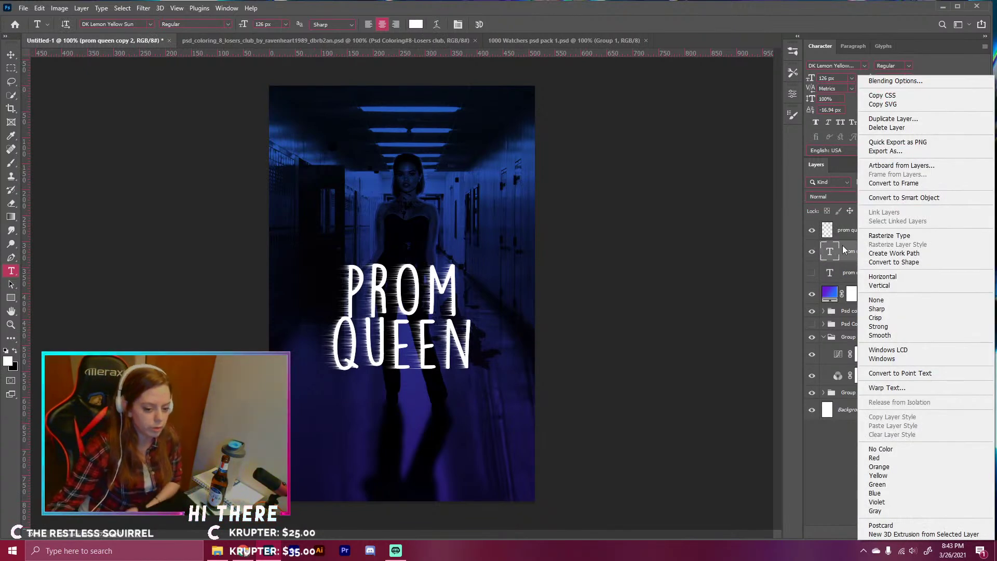
left_click(889, 235)
- Try the Wave distortion on the prom queen copy 2 layer with 5 generators and 100% horizontal and vertical scale, and undo it
left_click(142, 8)
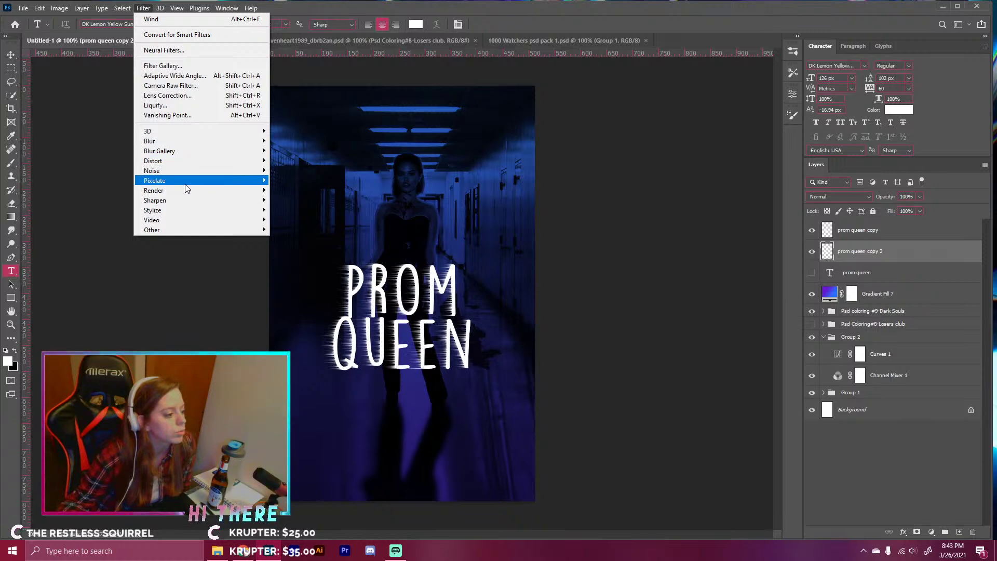
mouse_move(212, 161)
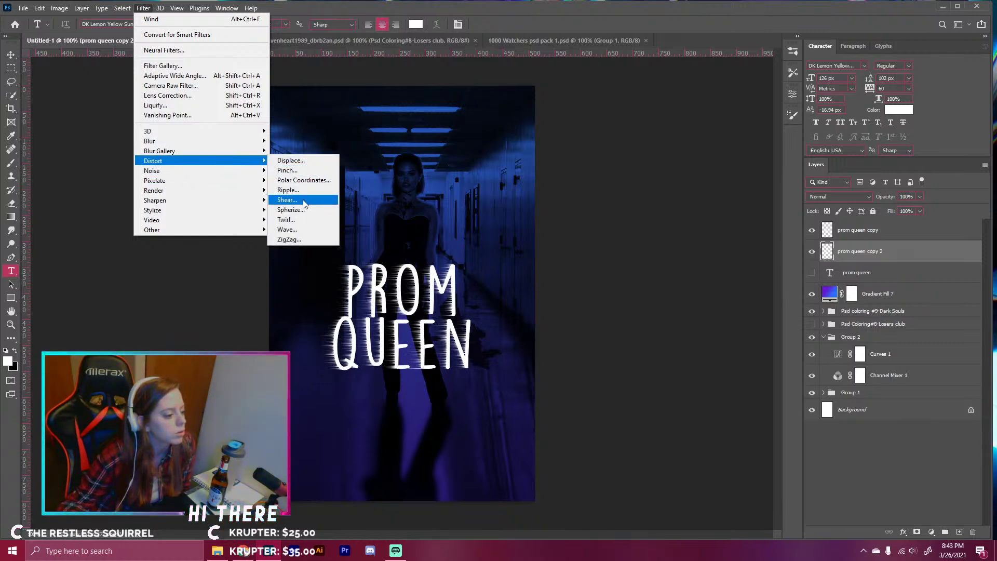
left_click(304, 229)
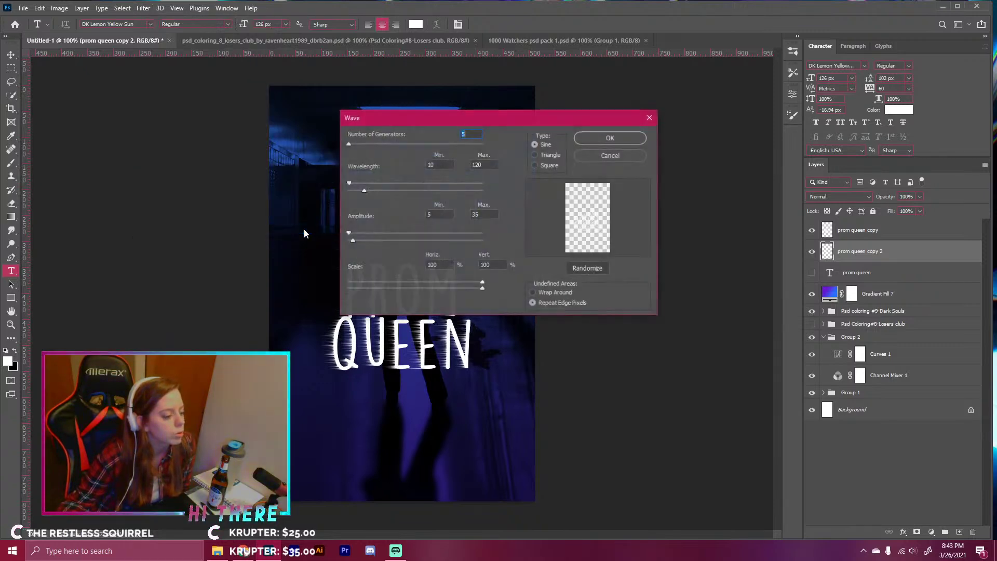
left_click(611, 157)
left_click(142, 8)
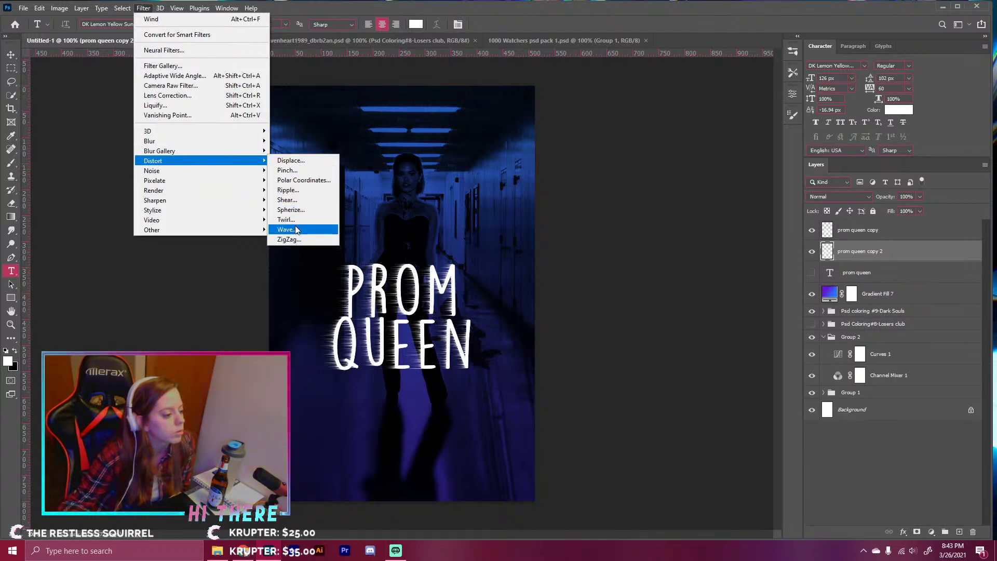
left_click(304, 229)
left_click(614, 138)
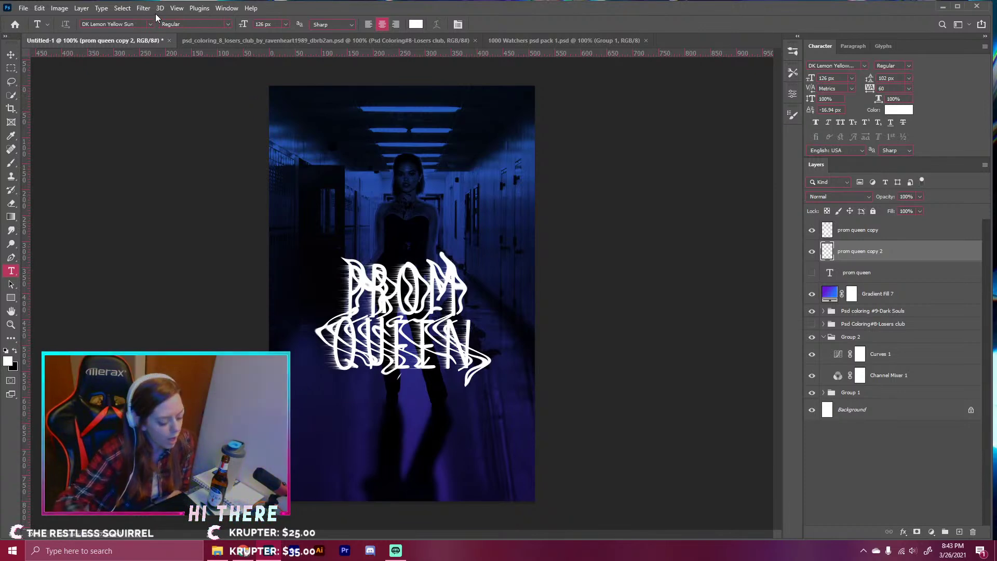
key("ctrl+z")
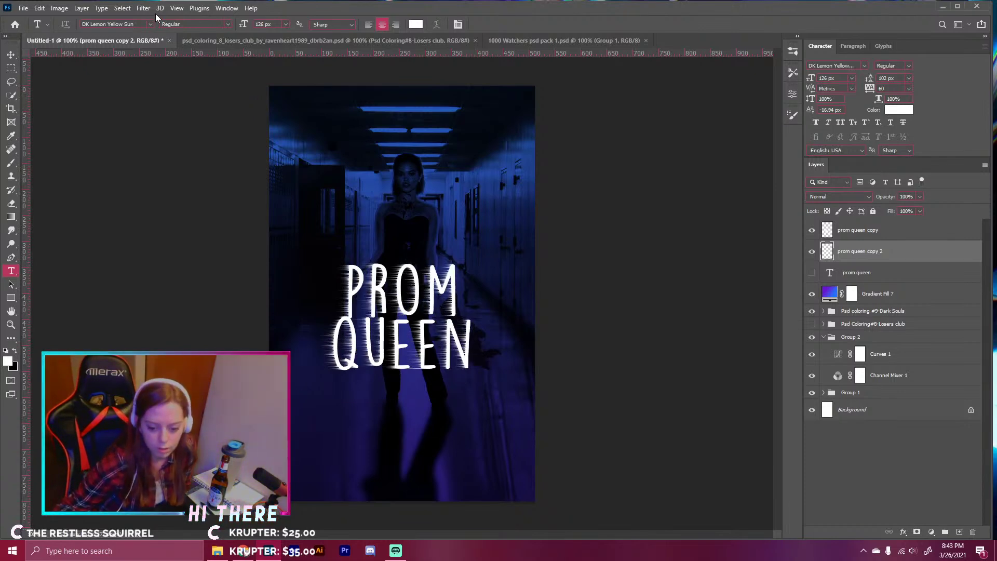
- Apply a Wave distortion to the prom queen copy 2 layer with horizontal and vertical scale both set to 25%
left_click(144, 8)
mouse_move(184, 162)
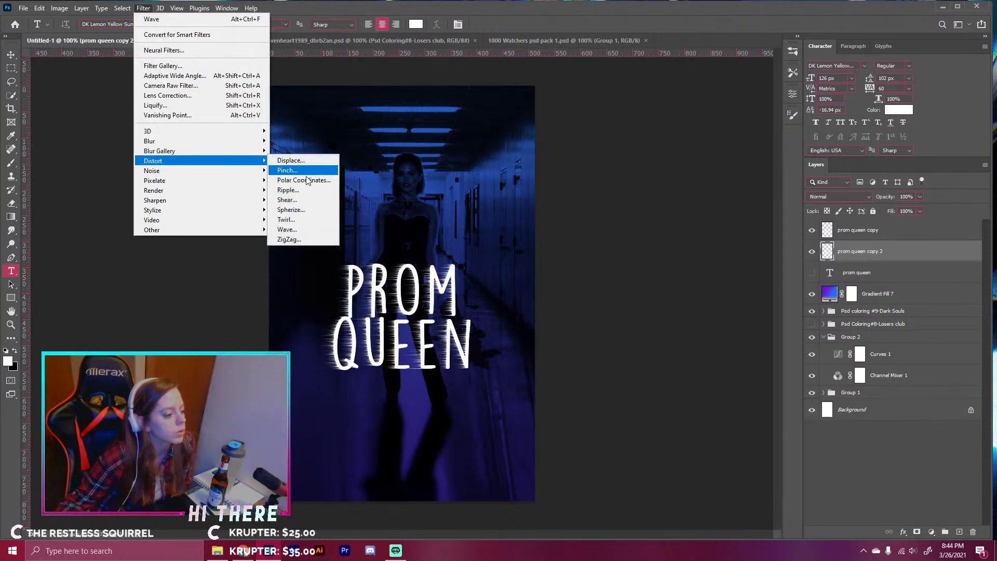
left_click(294, 228)
left_click_drag(482, 283, 448, 282)
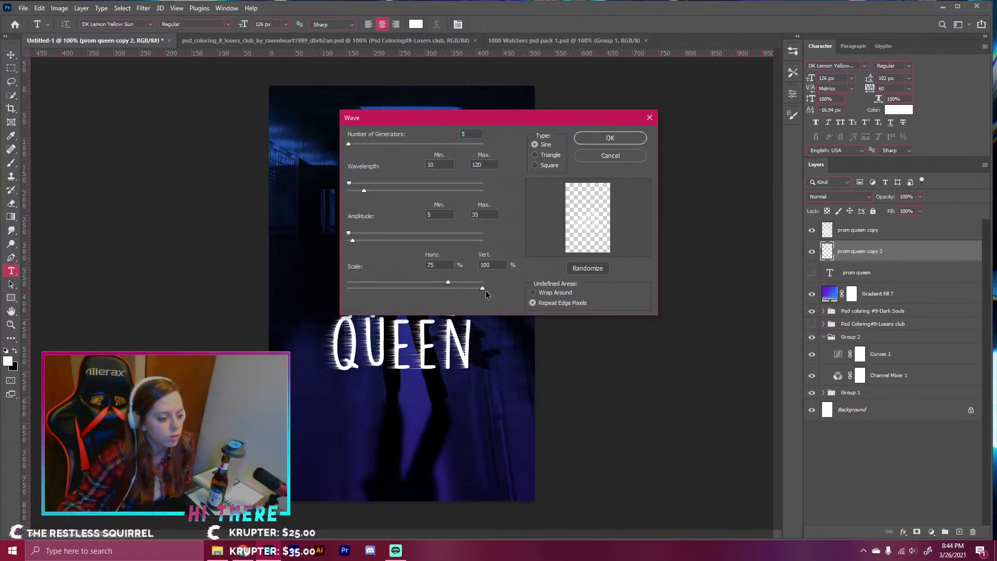
left_click_drag(470, 288, 407, 282)
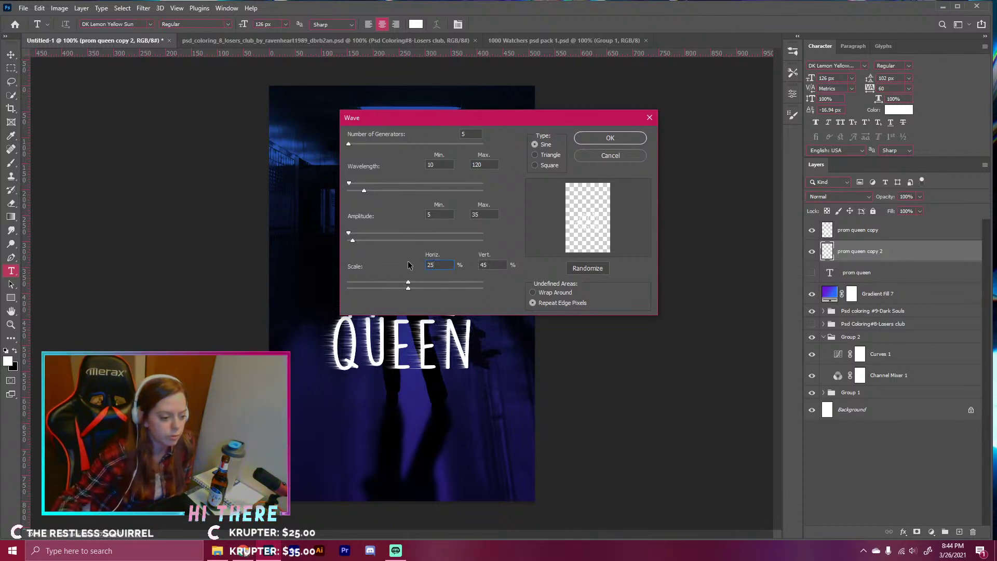
key("Tab")
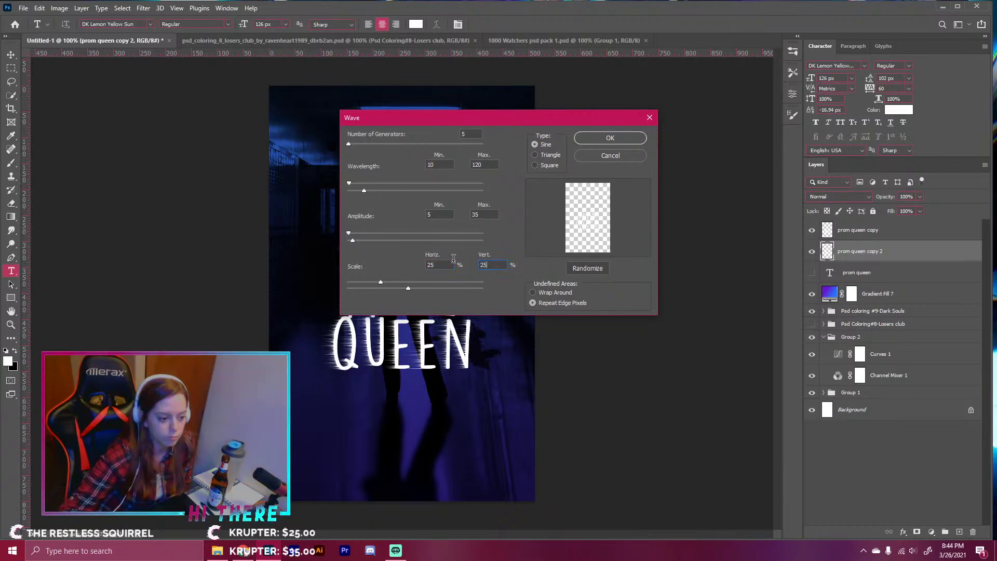
key("Return")
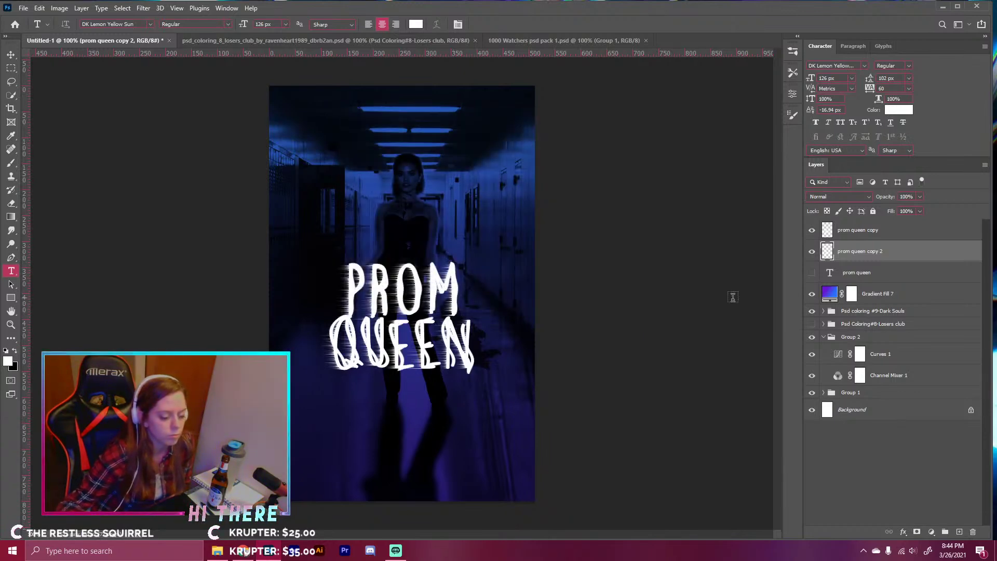
- Hide the wind-streaked prom queen copy layer and delete it
left_click(812, 230)
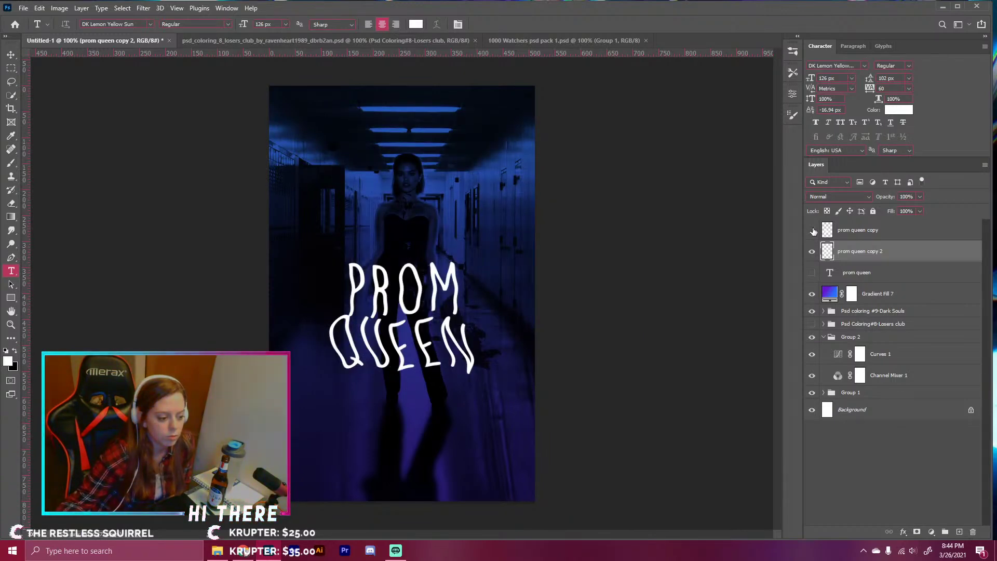
left_click(839, 232)
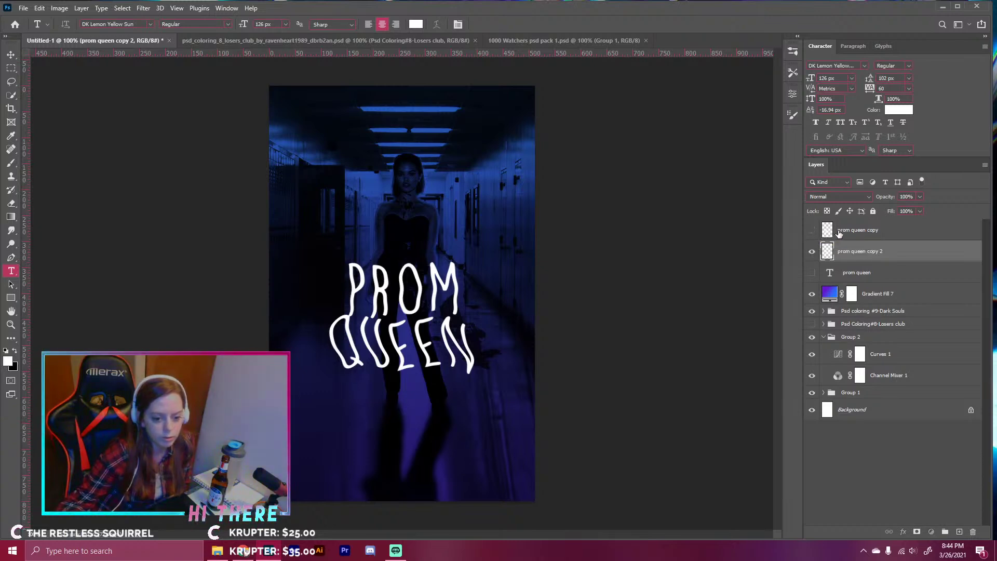
key("Delete")
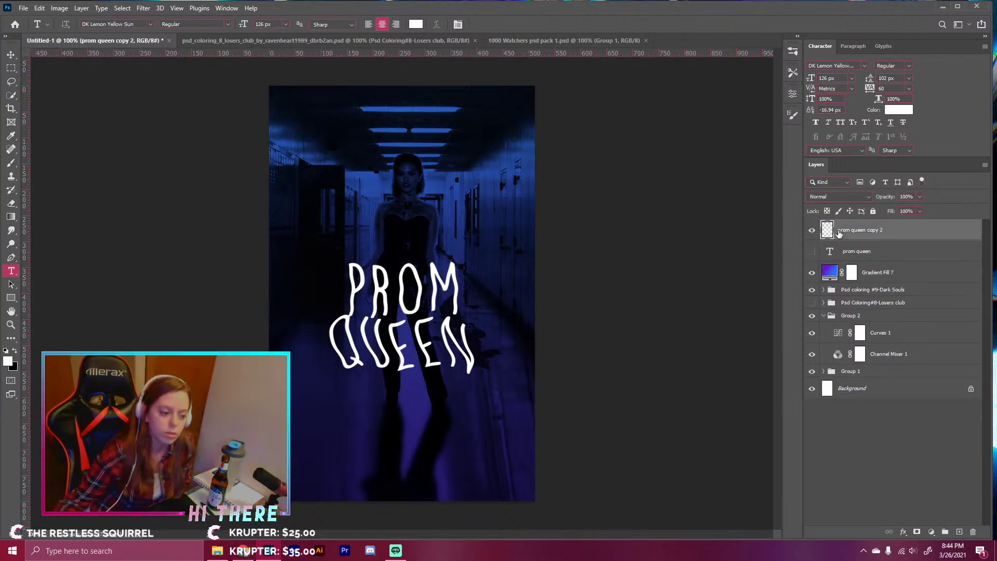
- Duplicate the original prom queen text layer again, make the duplicate visible and rasterize its type beneath the wavy title
left_click(854, 257)
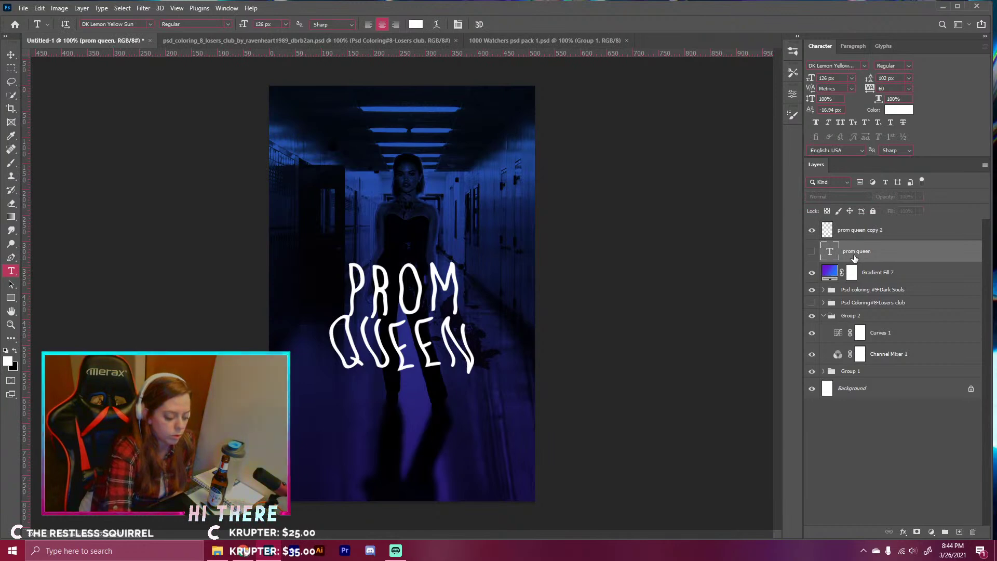
key("ctrl+j")
left_click(811, 251)
right_click(843, 252)
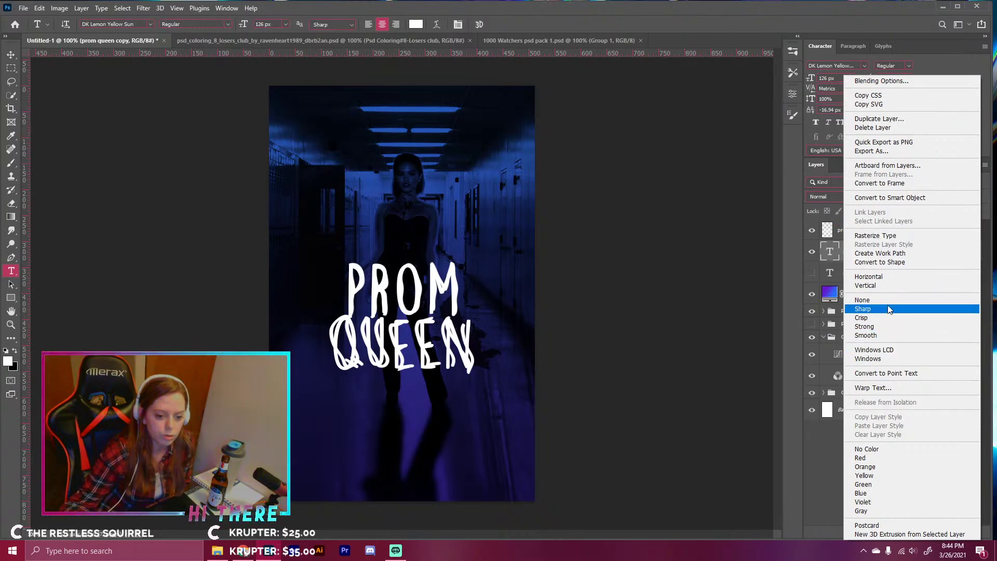
left_click(875, 235)
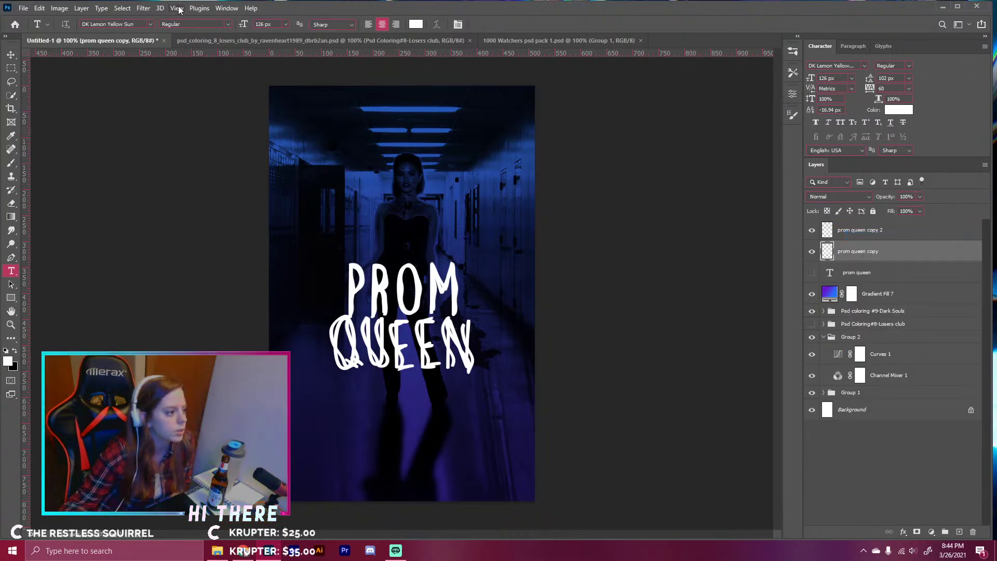
- Apply a Gaussian Blur with a 4.5-pixel radius to the undistorted prom queen copy layer
left_click(148, 9)
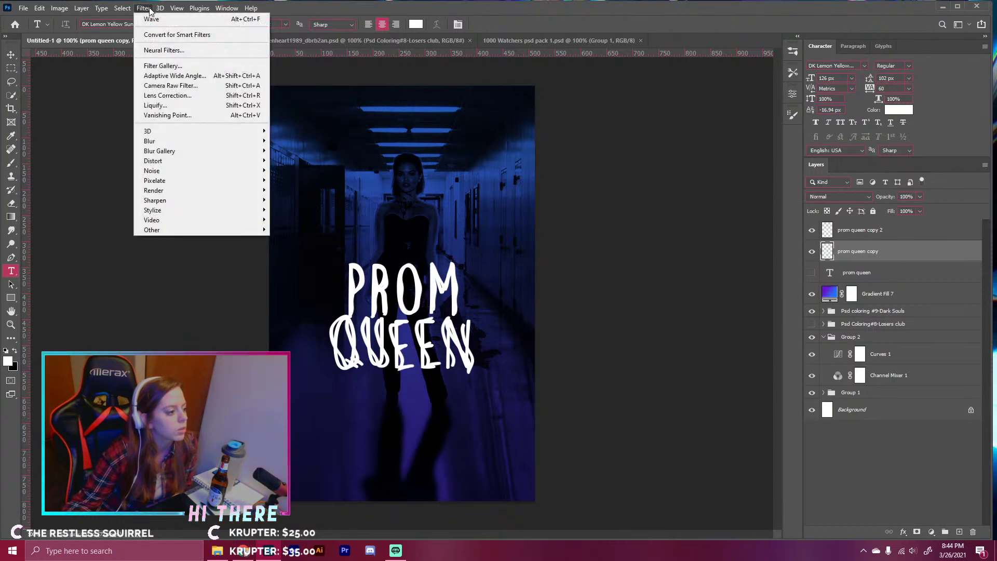
mouse_move(179, 145)
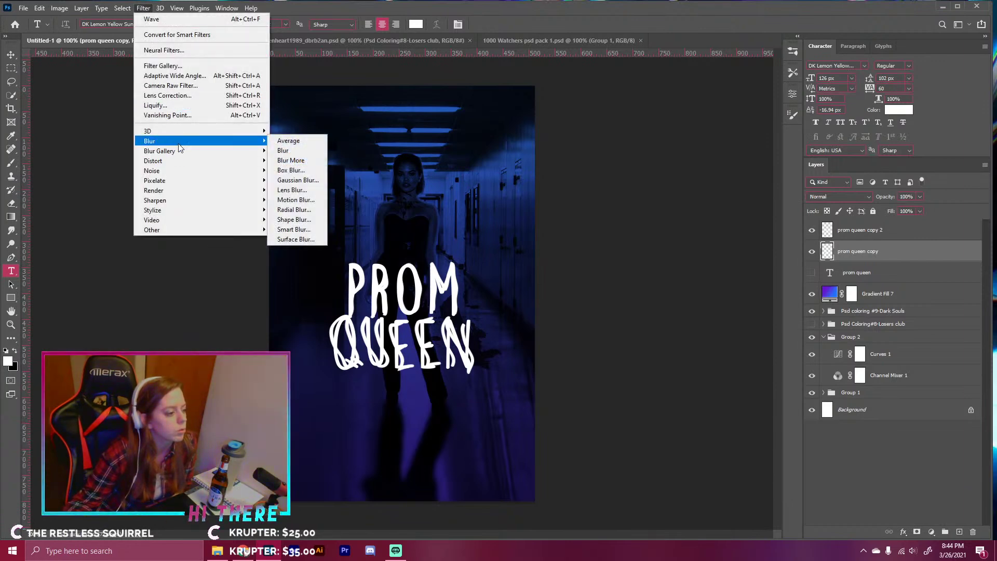
left_click(291, 179)
left_click_drag(280, 218, 282, 216)
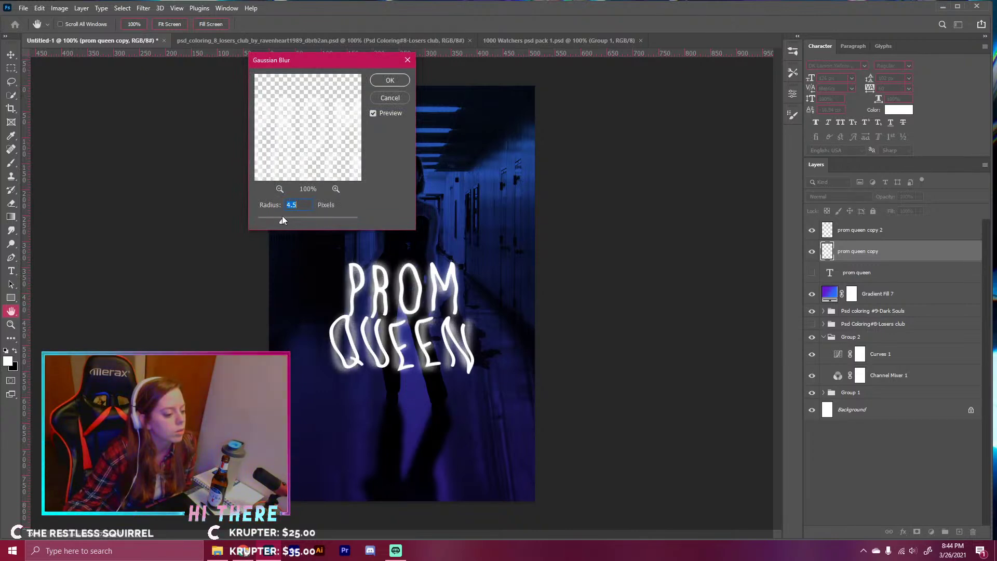
left_click(390, 81)
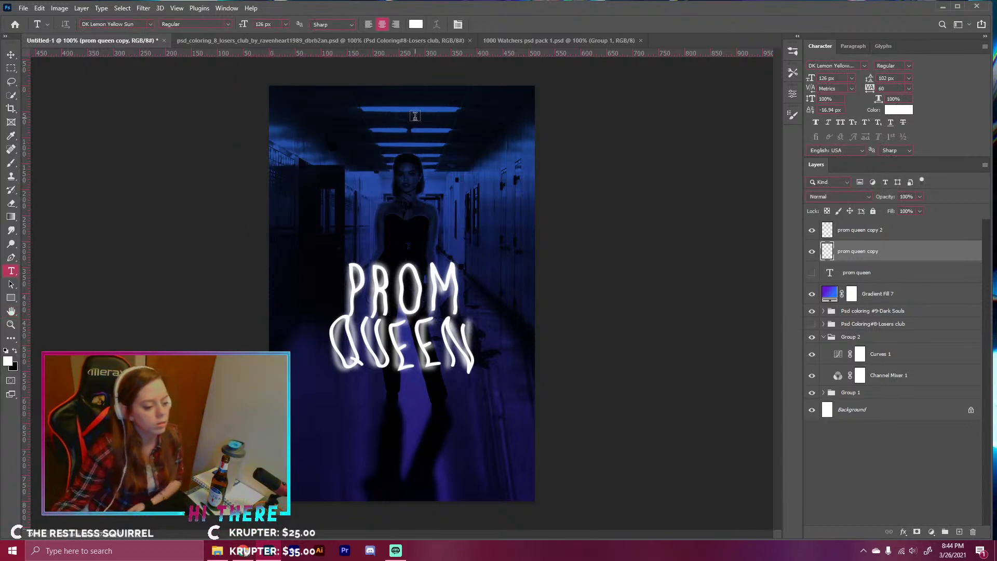
- Move the prom queen copy and prom queen copy 2 layers together below Gradient Fill 7, and group them
left_click(852, 235, "shift")
left_click_drag(858, 252, 867, 305)
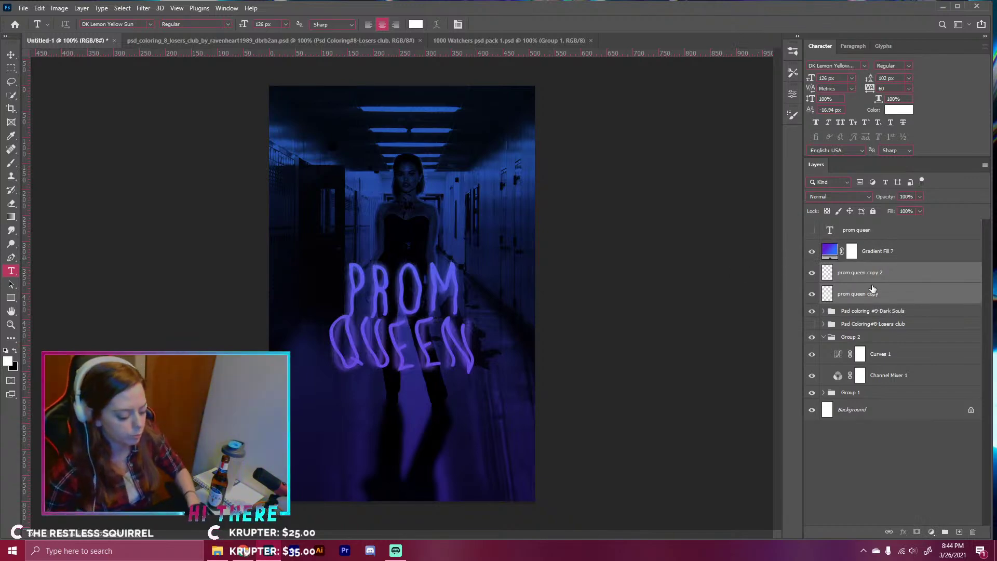
key("ctrl+g")
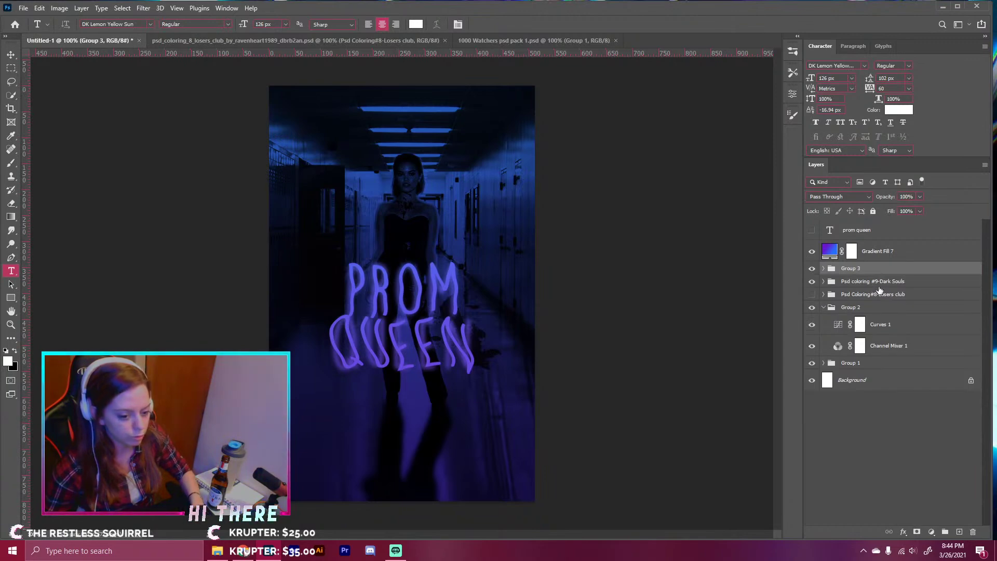
left_click(903, 531)
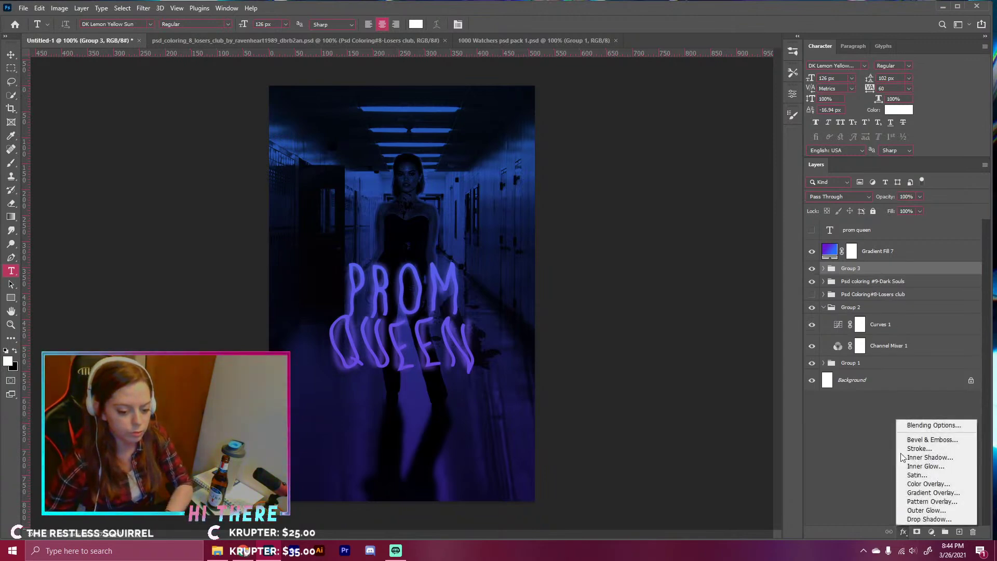
left_click(951, 495)
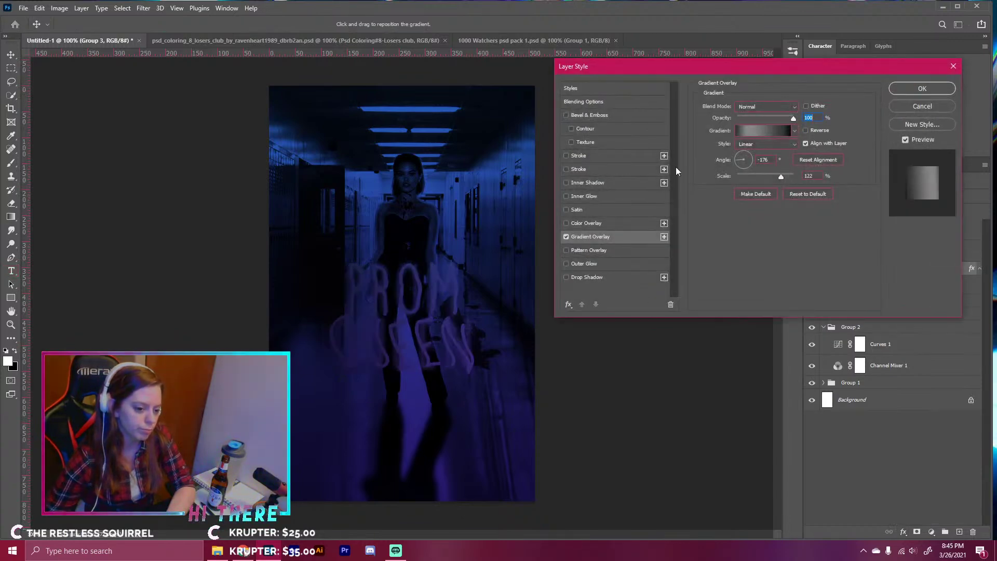
left_click(794, 131)
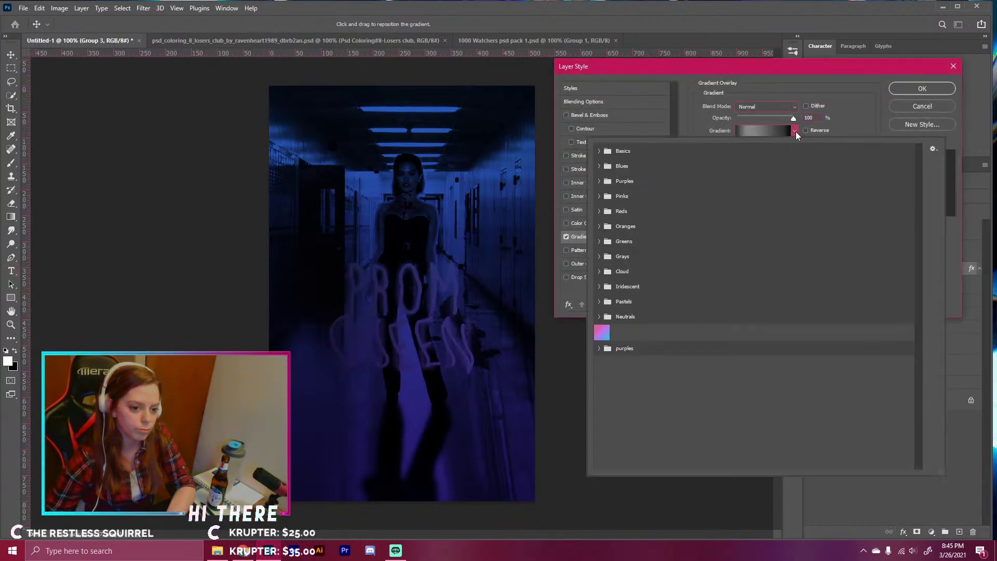
left_click(599, 151)
left_click(611, 167)
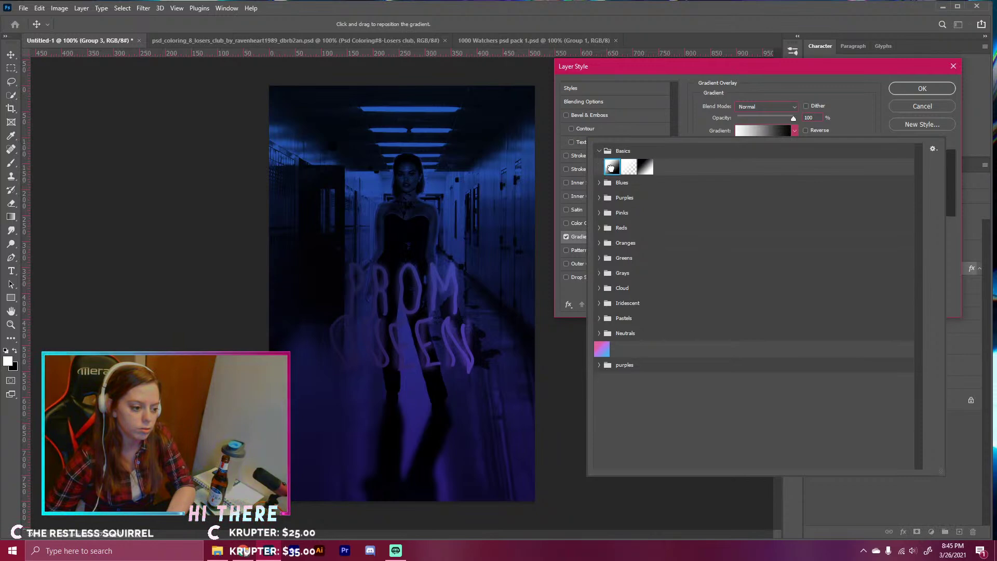
left_click(696, 81)
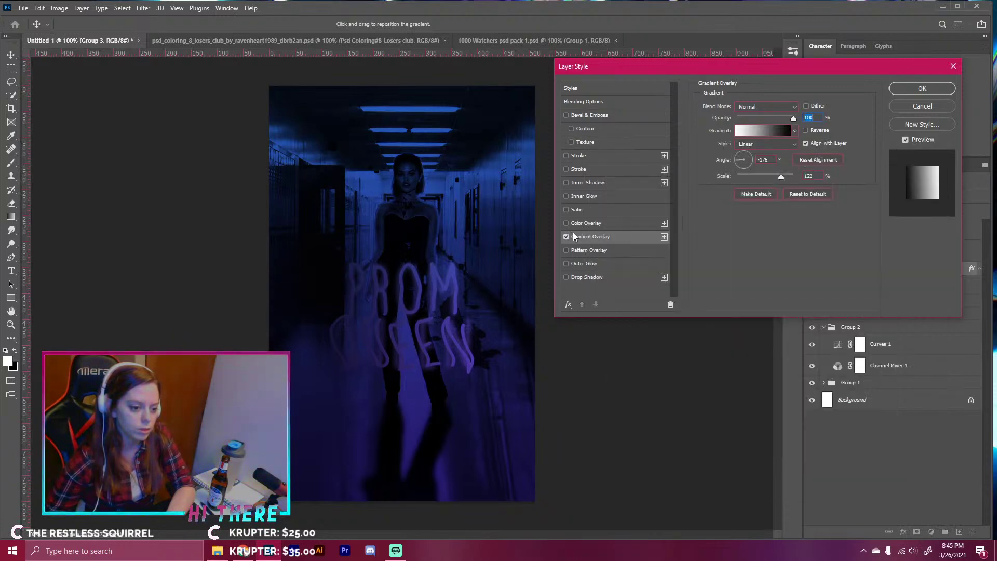
left_click(567, 277)
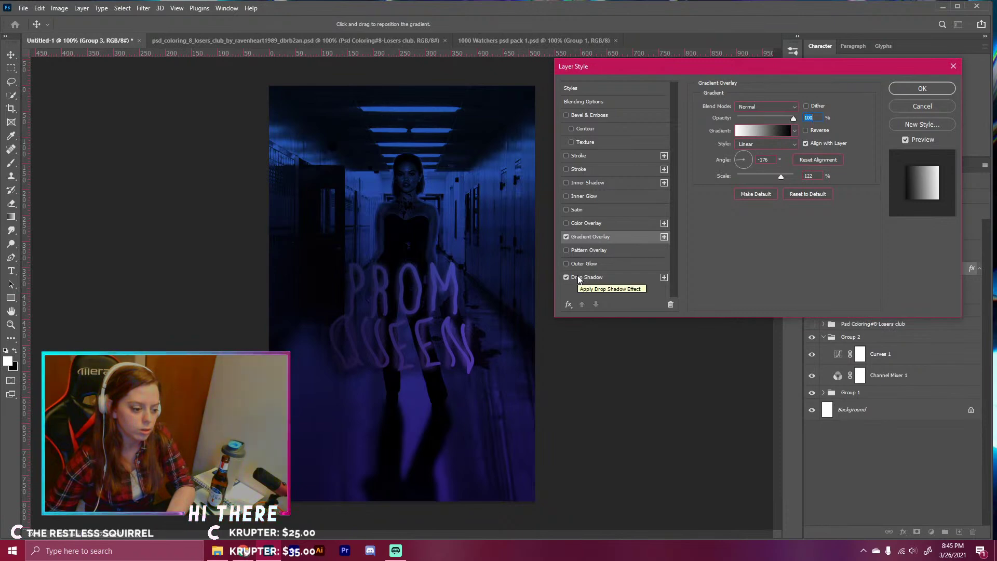
left_click(915, 106)
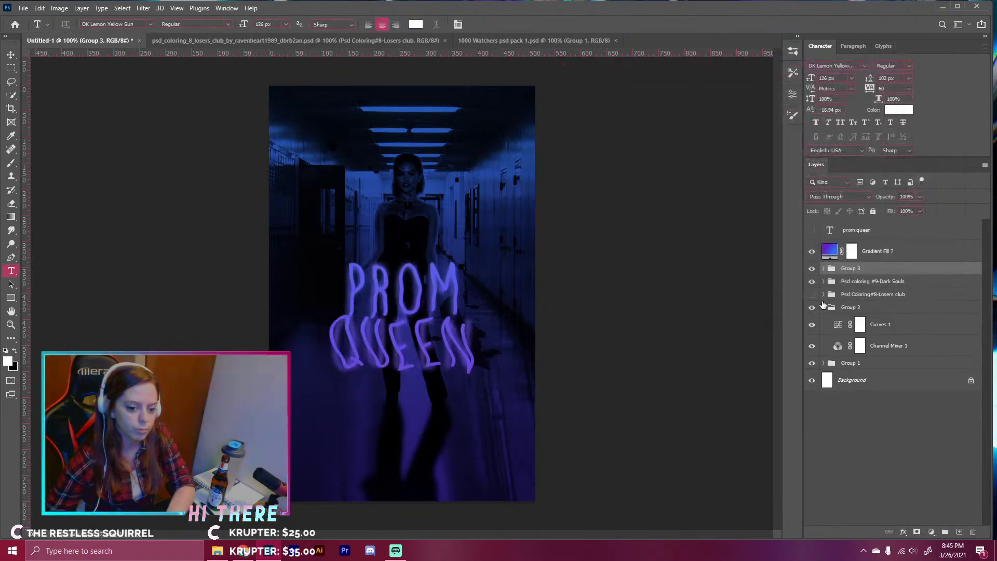
- Move Group 3 above Gradient Fill 7 and give the group a Gradient Overlay using the Blue_24 preset
left_click_drag(849, 268, 849, 245)
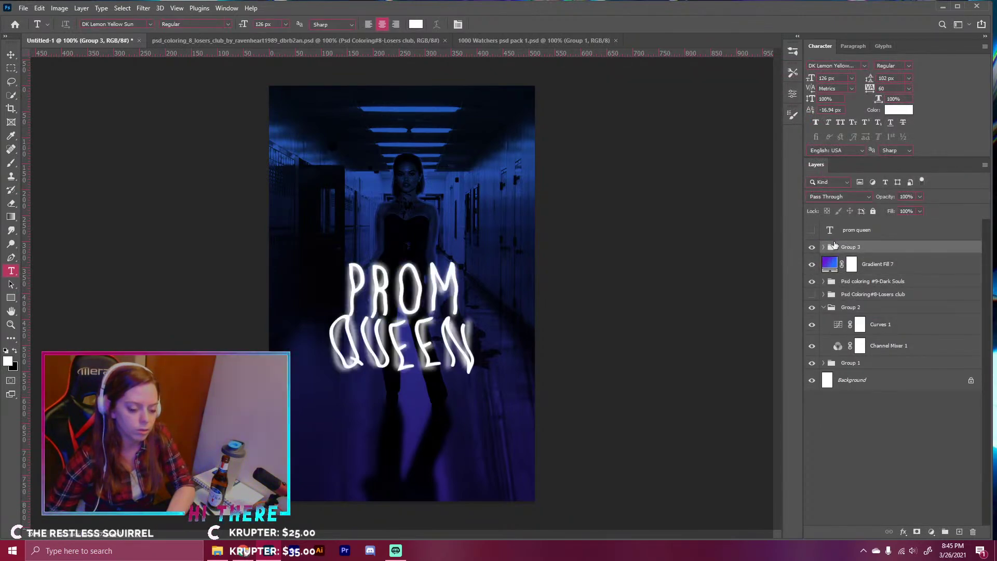
left_click(903, 530)
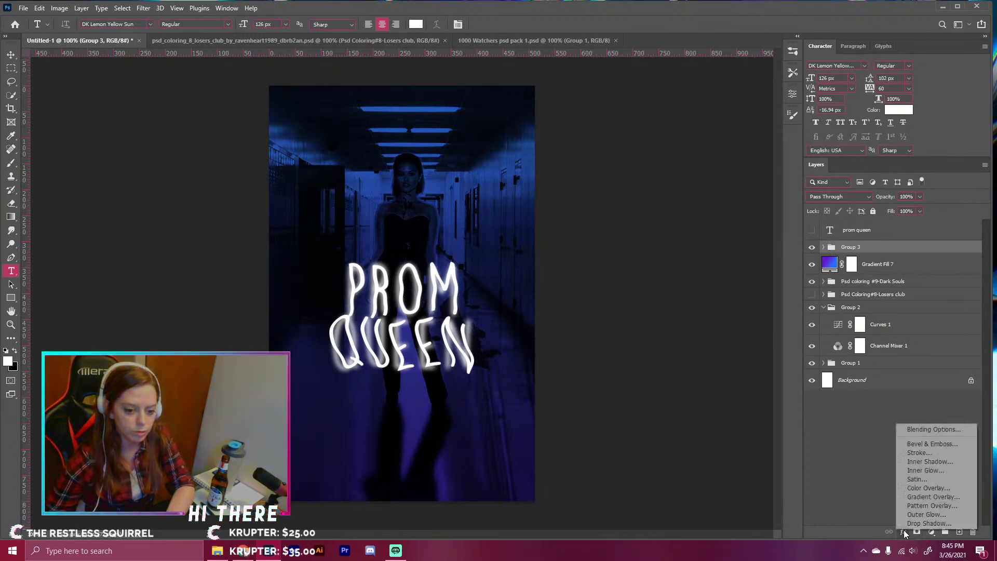
left_click(923, 498)
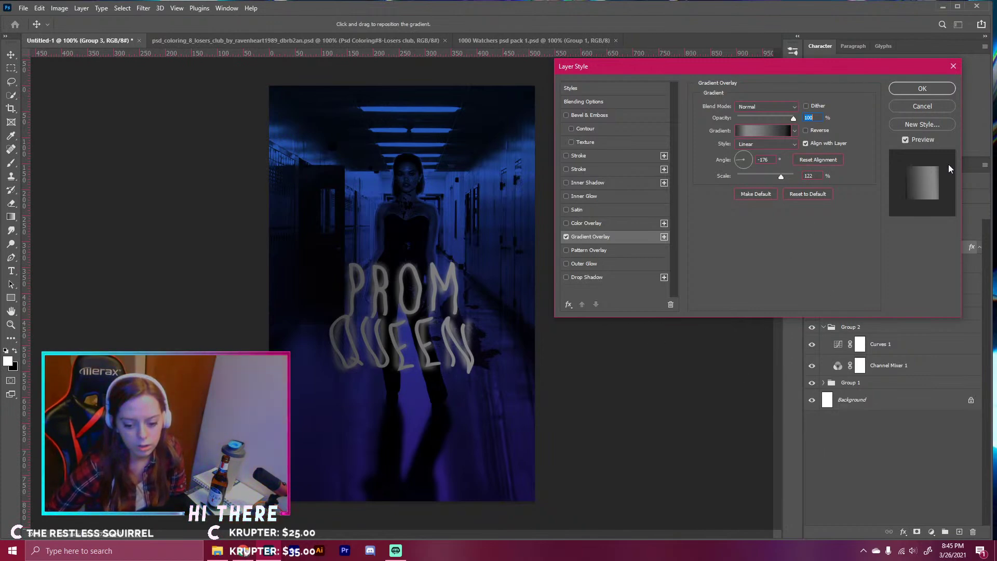
left_click_drag(780, 66, 674, 56)
left_click(651, 119)
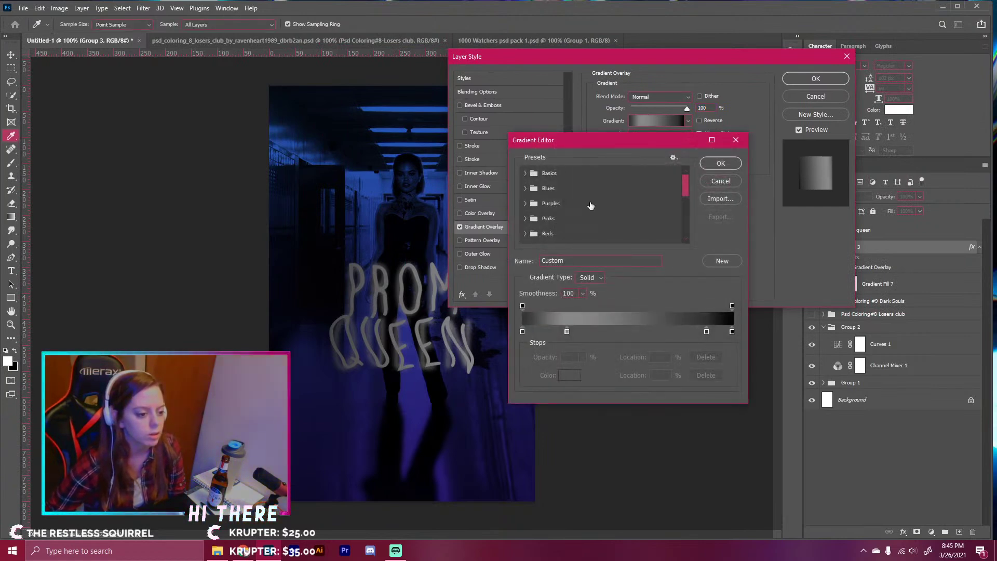
left_click(526, 174)
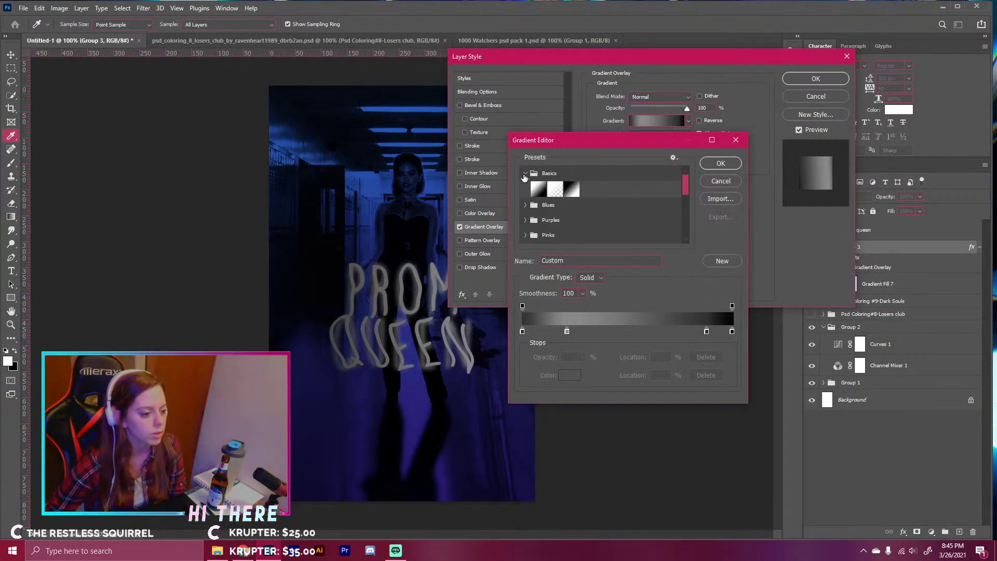
left_click(526, 174)
scroll(533, 218, "down", 2)
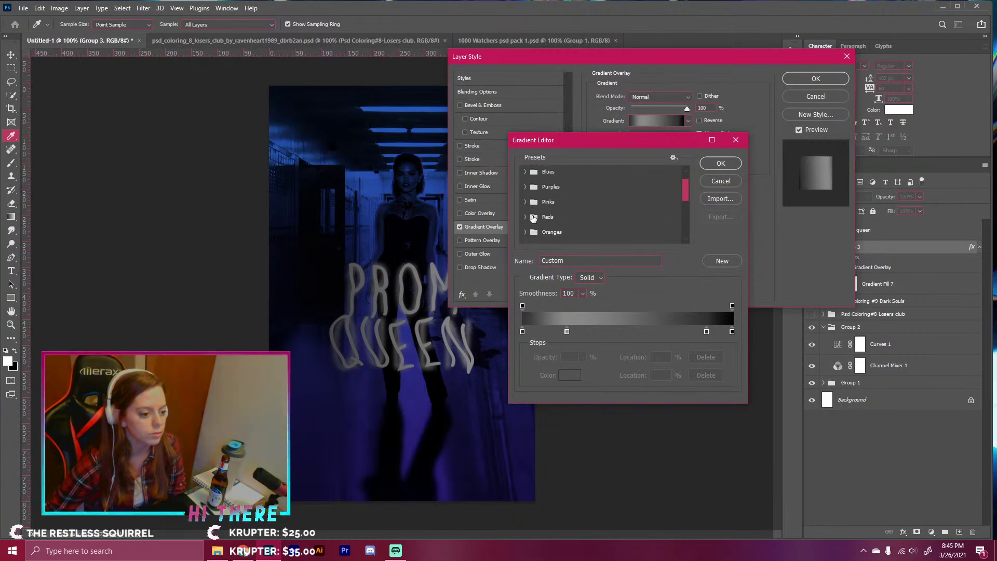
scroll(524, 184, "up", 1)
left_click(525, 186)
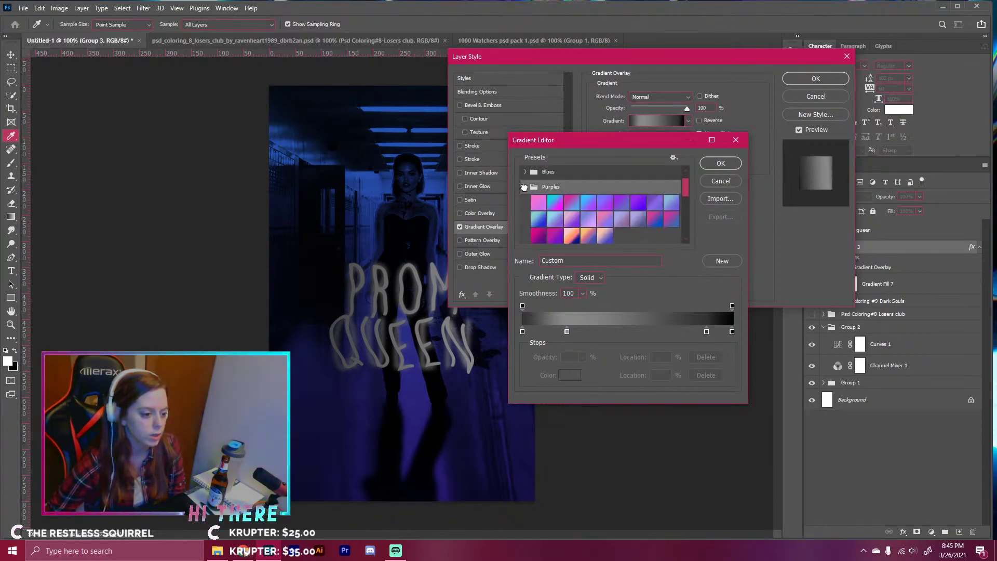
scroll(532, 195, "up", 1)
left_click(524, 180)
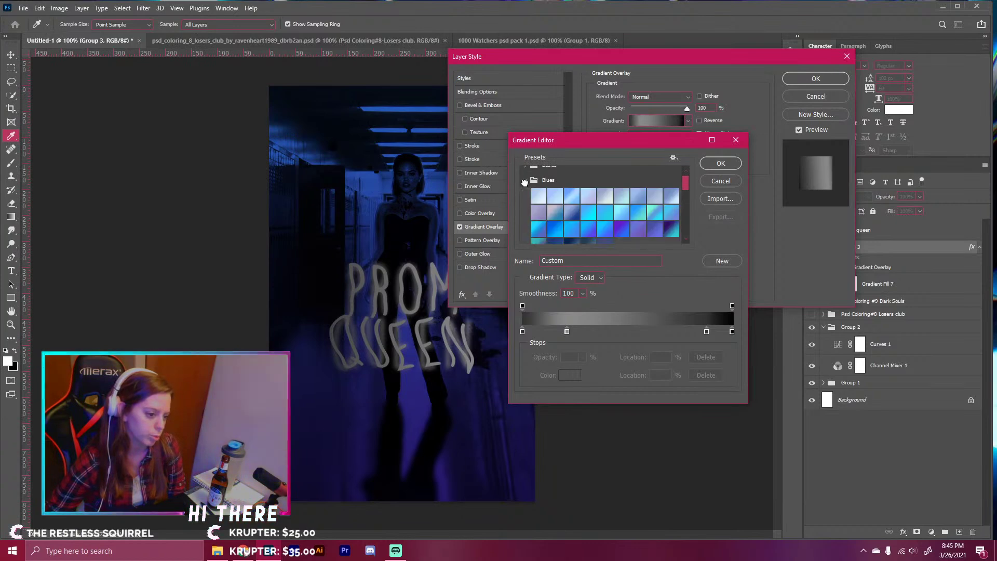
scroll(591, 225, "down", 1)
left_click(622, 219)
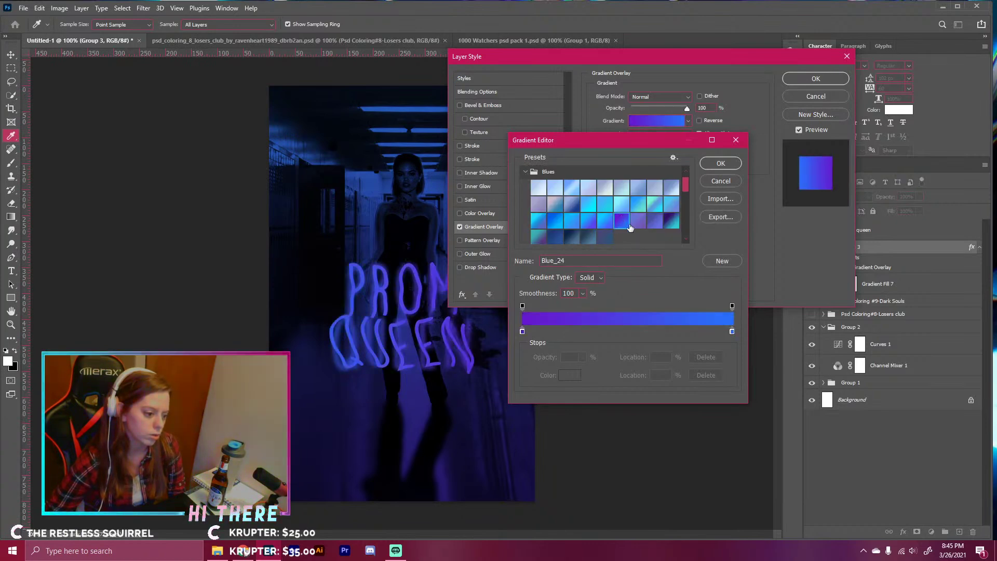
left_click(719, 162)
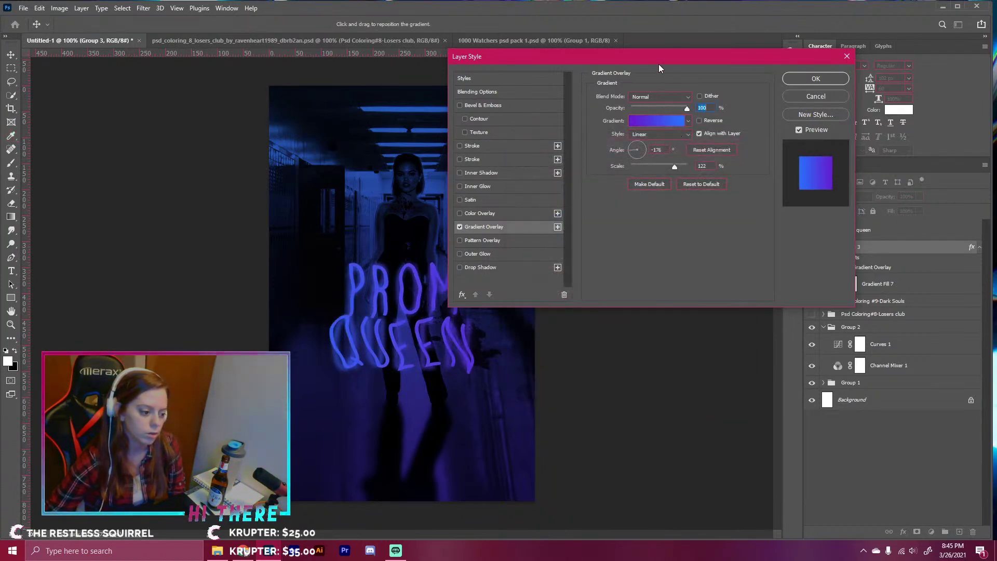
- Edit the overlay gradient, adding a pale blue stop at 80% between a blue stop near the middle and a blue end stop
left_click_drag(663, 62, 743, 223)
left_click(677, 219)
left_click_drag(732, 333, 713, 330)
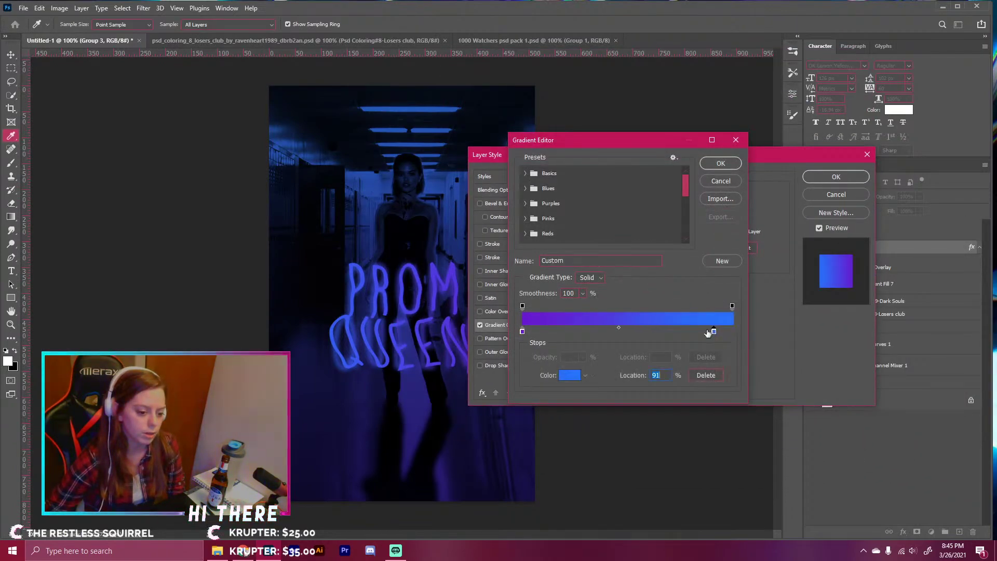
left_click(570, 375)
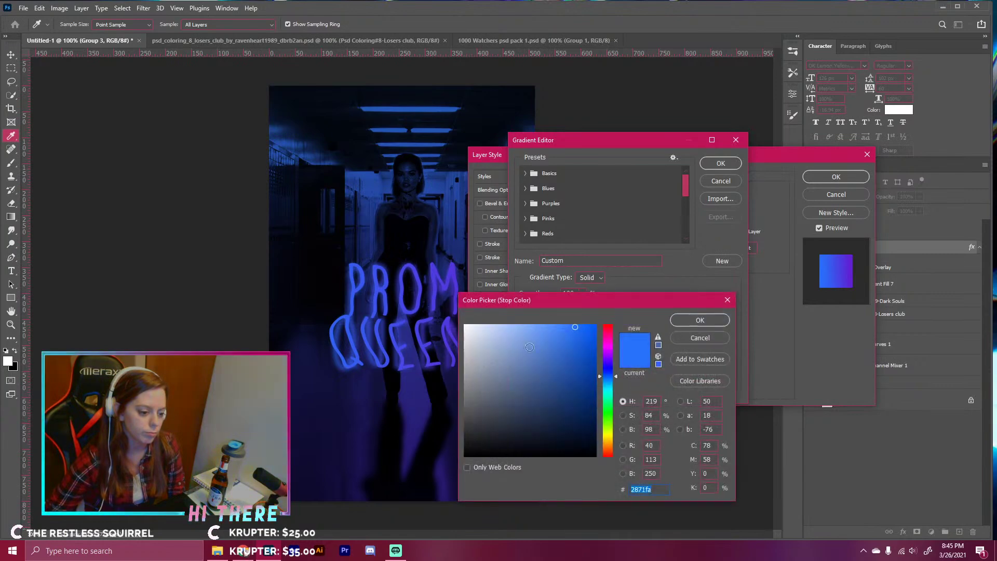
left_click_drag(562, 334, 493, 324)
left_click(700, 321)
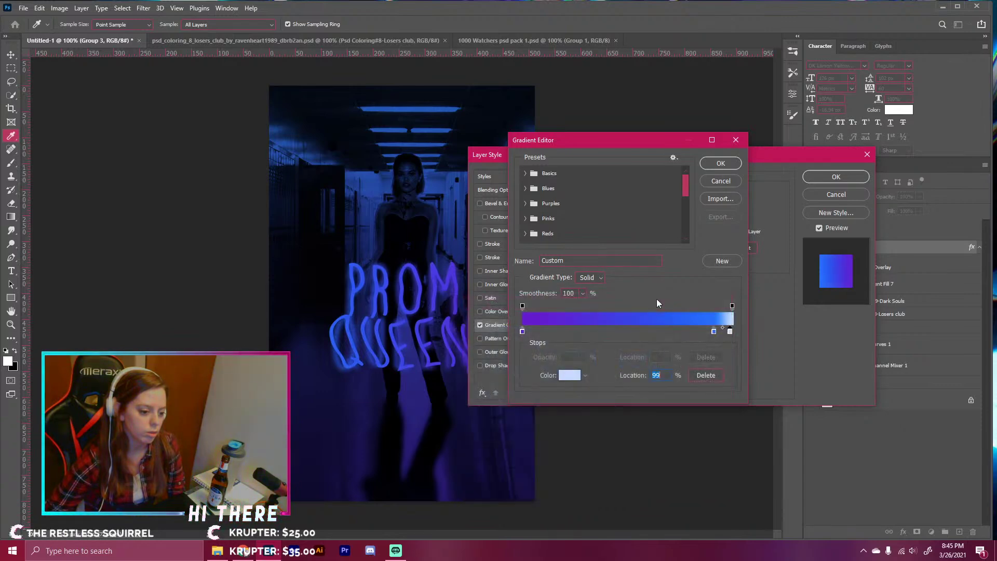
left_click_drag(713, 332, 732, 332)
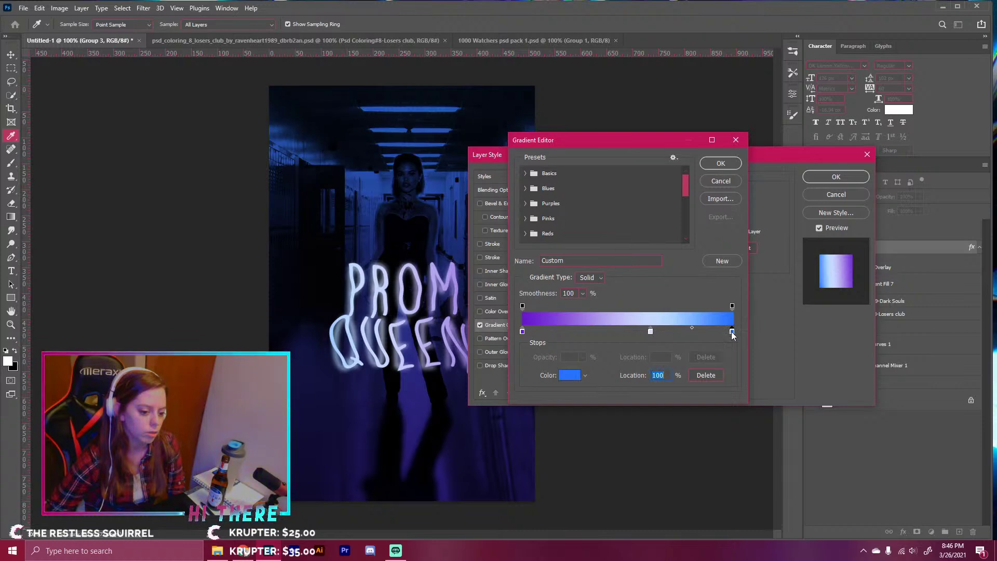
left_click(631, 331)
left_click_drag(650, 331, 689, 331)
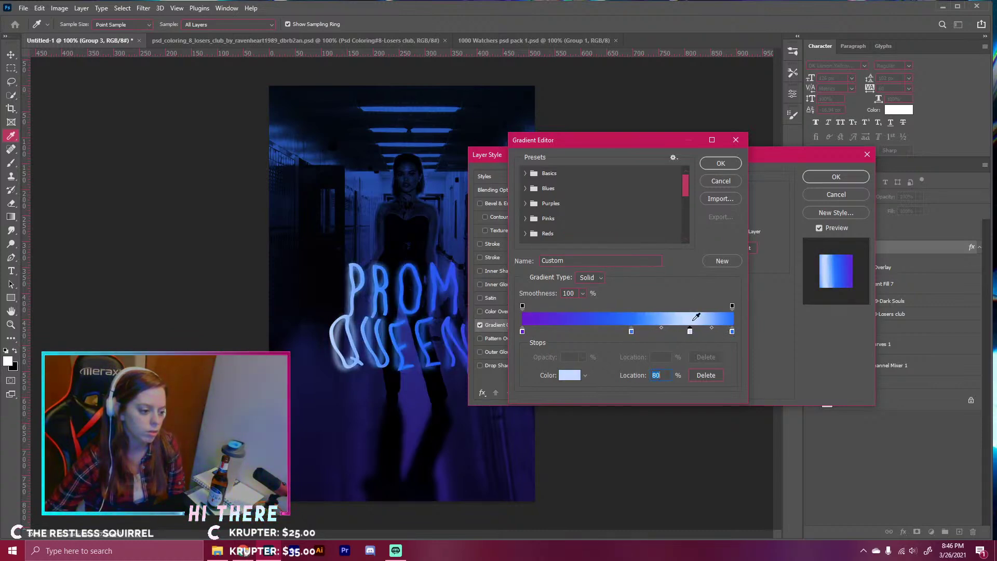
left_click(721, 163)
- Scale the gradient overlay to 54%, angle it from purple at the title's lower left to pale blue at its upper right, and apply it
left_click(661, 250)
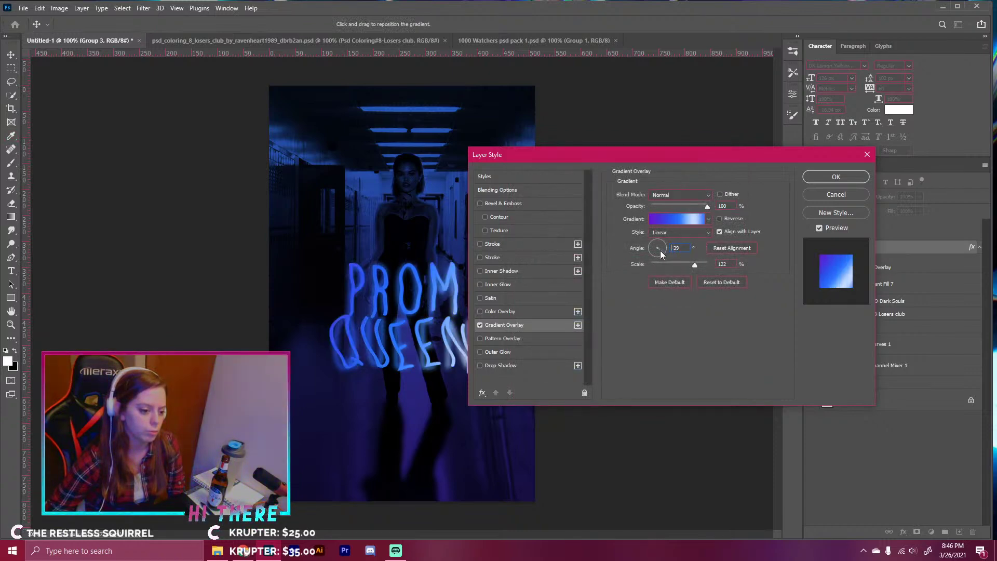
mouse_move(659, 252)
left_mouse_down()
mouse_move(650, 245)
mouse_move(668, 264)
mouse_move(652, 262)
mouse_move(666, 263)
left_mouse_up()
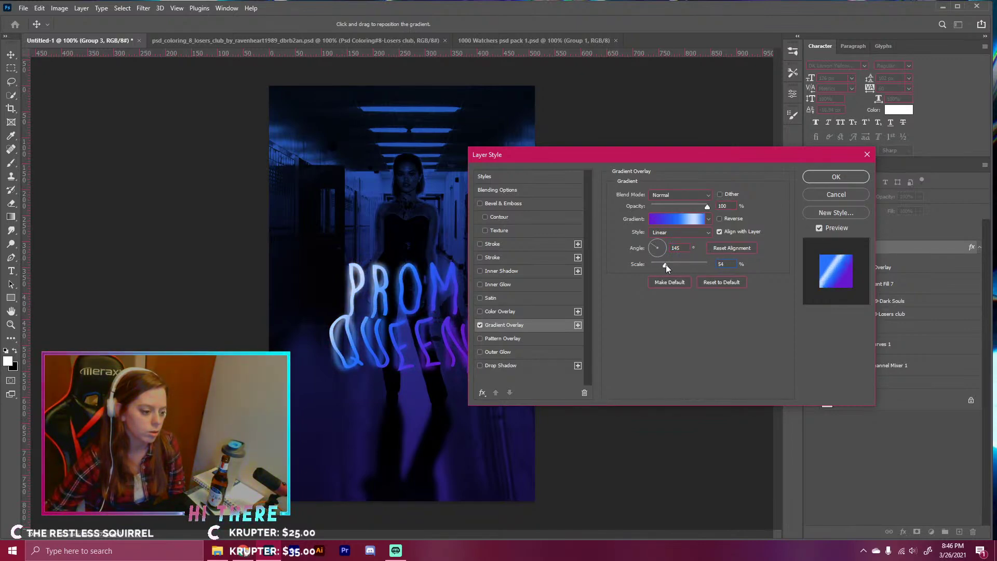
left_click(662, 236)
left_click_drag(647, 155, 562, 167)
left_click(761, 186)
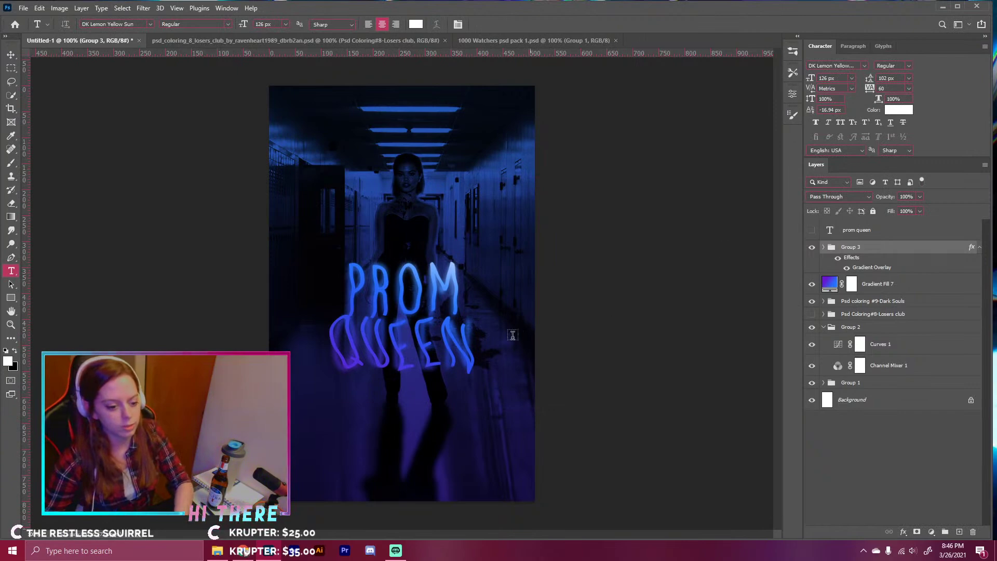
- Place the 8_Evey-V 3 image from the 03. Resources Textures folder into the cover, scaled to about 54% so it covers the canvas
left_click(217, 550)
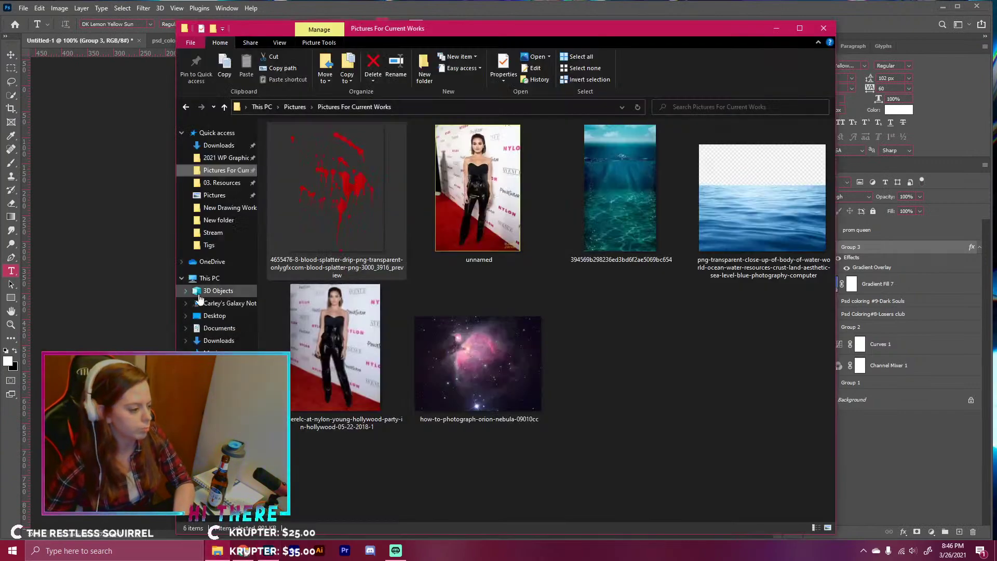
left_click(221, 182)
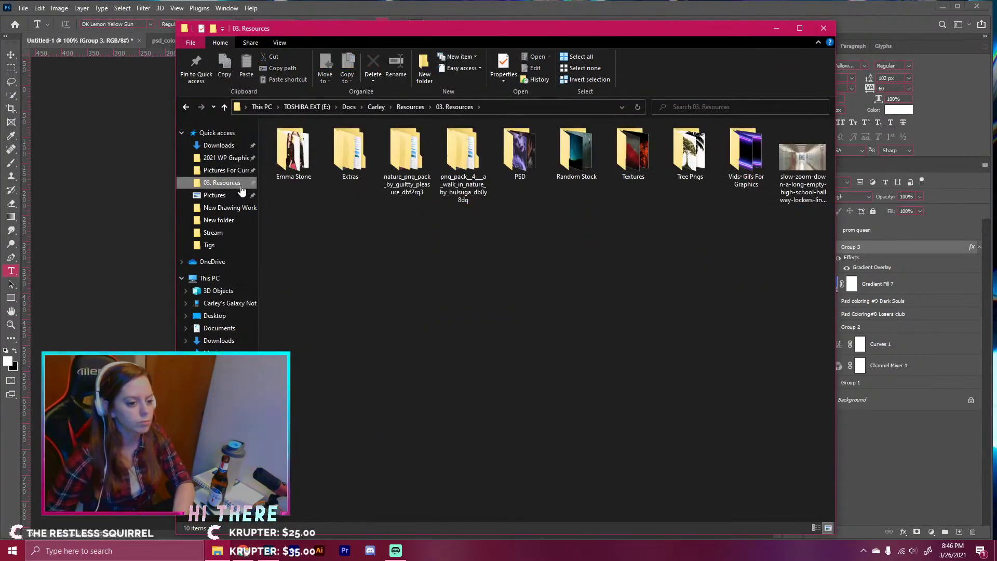
double_click(626, 155)
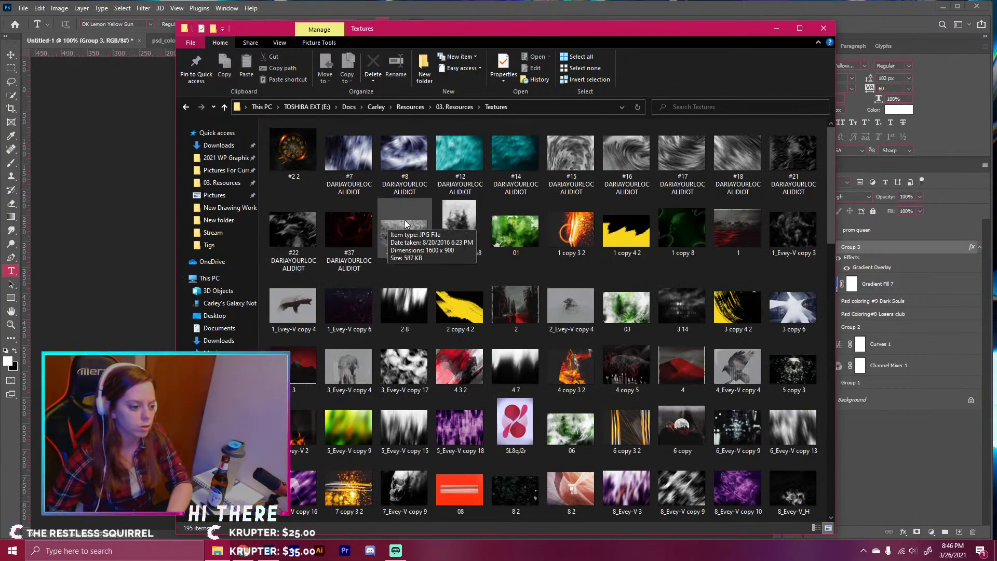
left_click(354, 155)
scroll(535, 195, "down", 5)
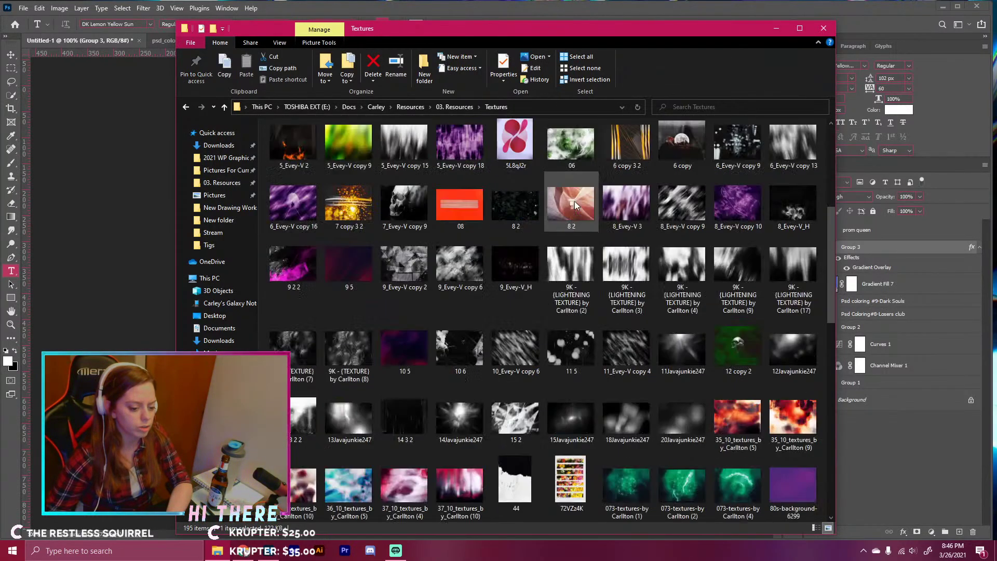
left_click_drag(628, 208, 183, 133)
left_click_drag(403, 200, 403, 85)
left_click_drag(419, 395, 426, 504)
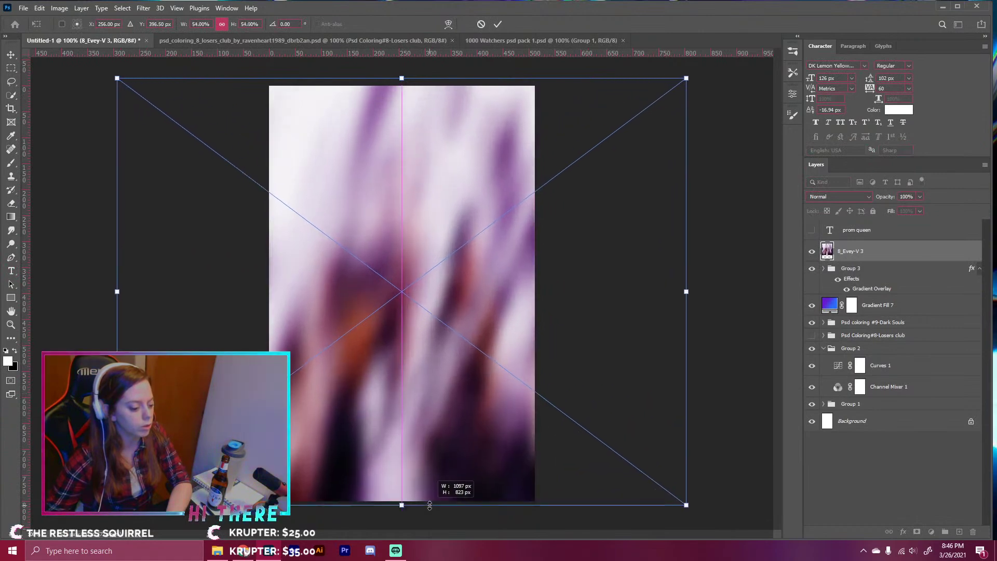
left_click(497, 26)
- Blend the 8_Evey-V 3 texture in Hard Light at 61% opacity and move it below Gradient Fill 7
left_click(838, 196)
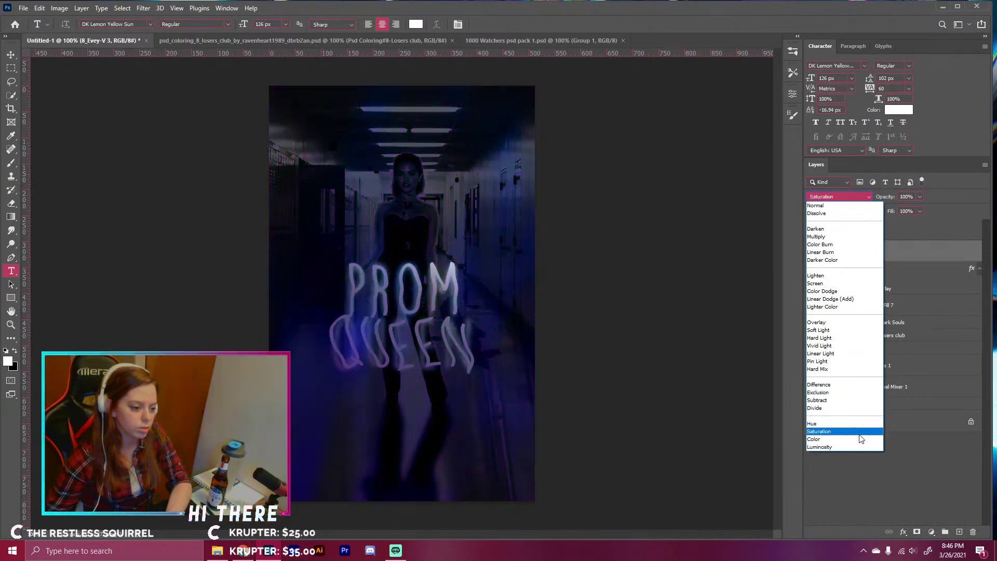
left_click(825, 338)
left_click_drag(890, 195, 869, 200)
left_click_drag(866, 251, 878, 318)
left_click_drag(880, 200, 886, 198)
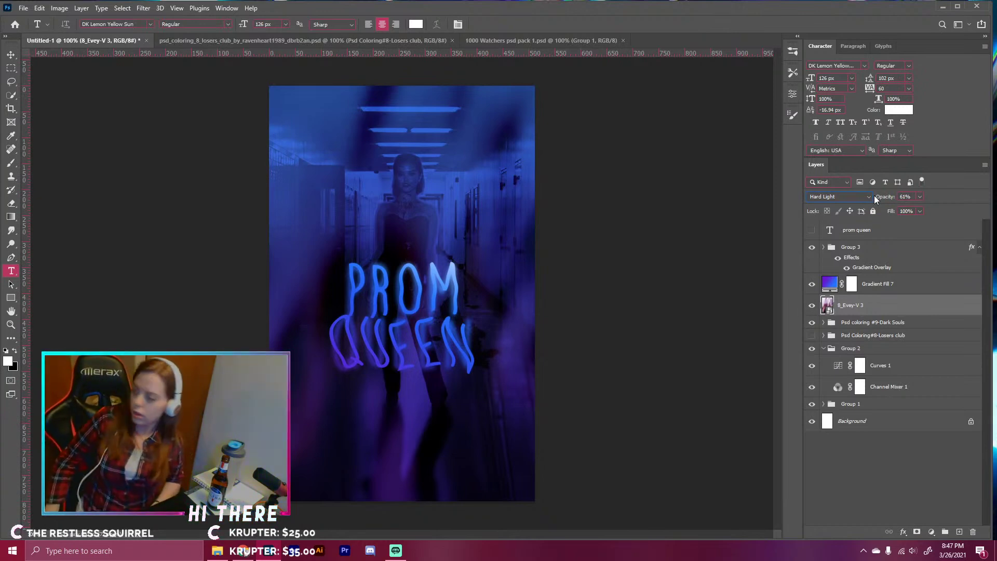
- Save the cover as PromQueen.psd in the 2021 WP Graphics folder
left_click(23, 8)
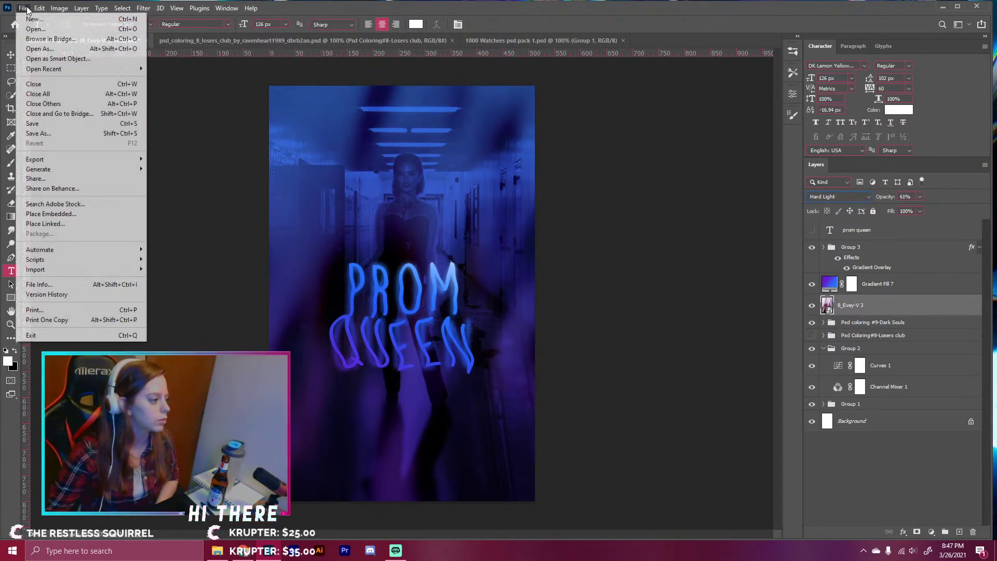
left_click(62, 133)
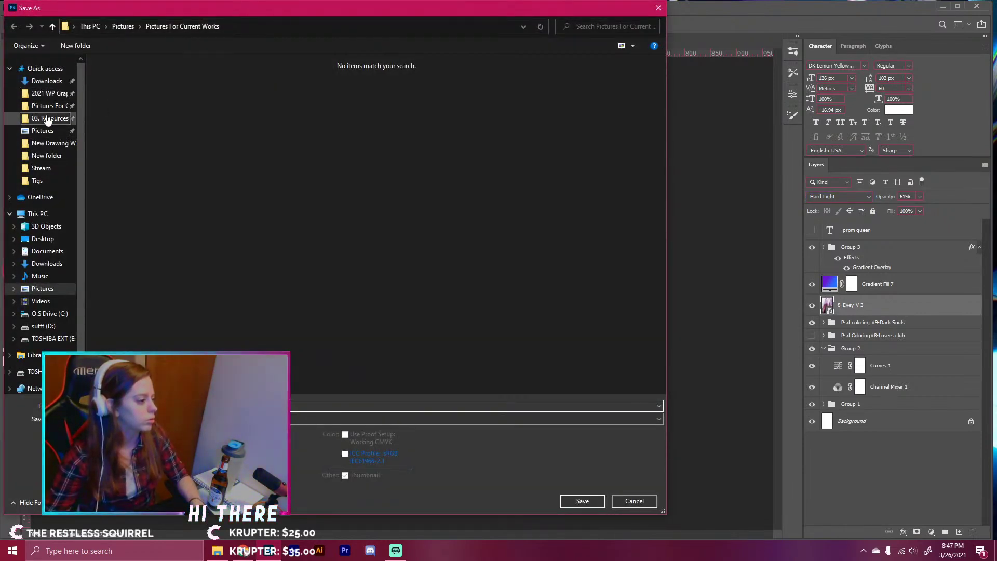
left_click(49, 94)
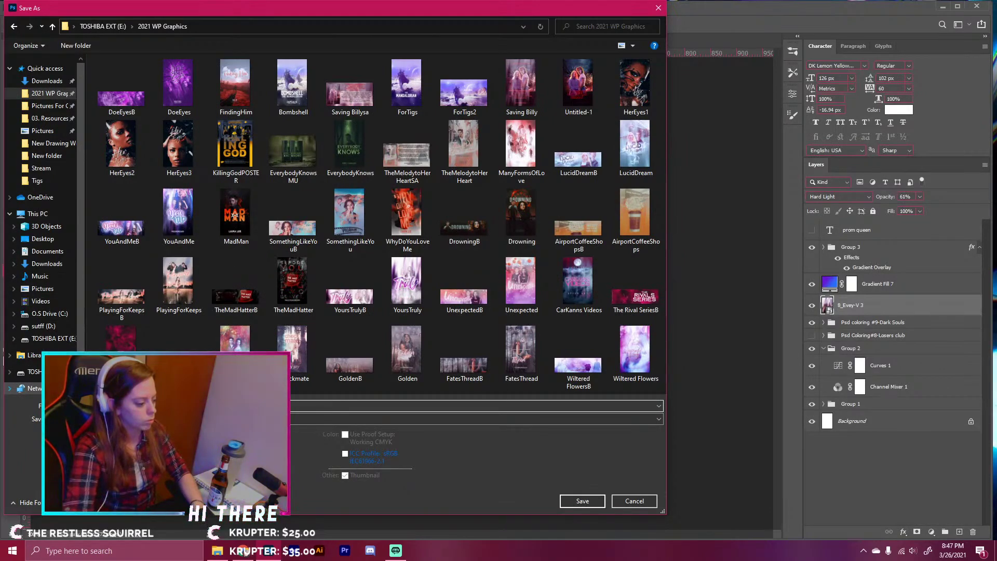
key("Return")
key("Return")
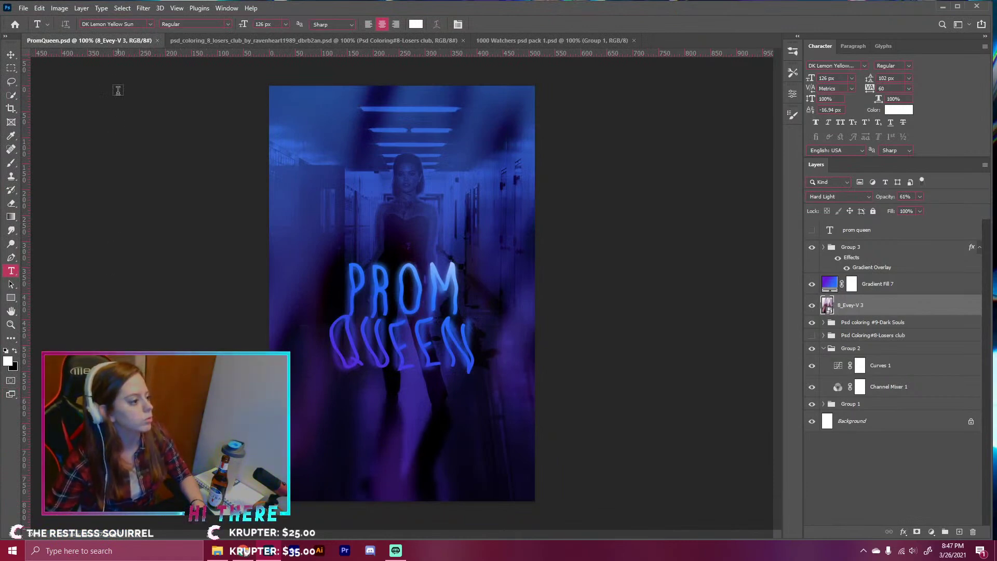
- Close the PromQueen, psd_coloring_8_losers_club and 1000 Watchers psd pack 1 documents
left_click(157, 40)
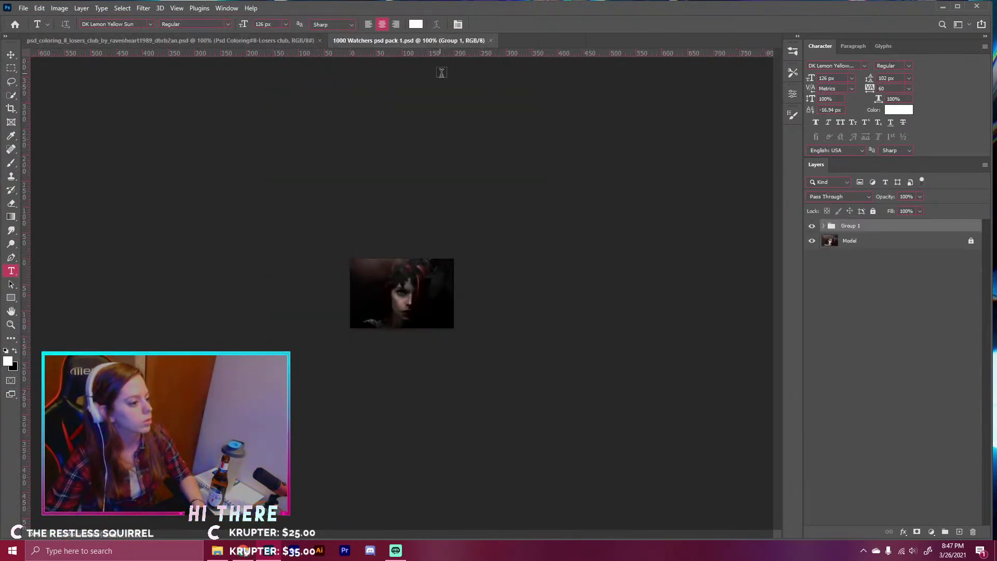
left_click(318, 41)
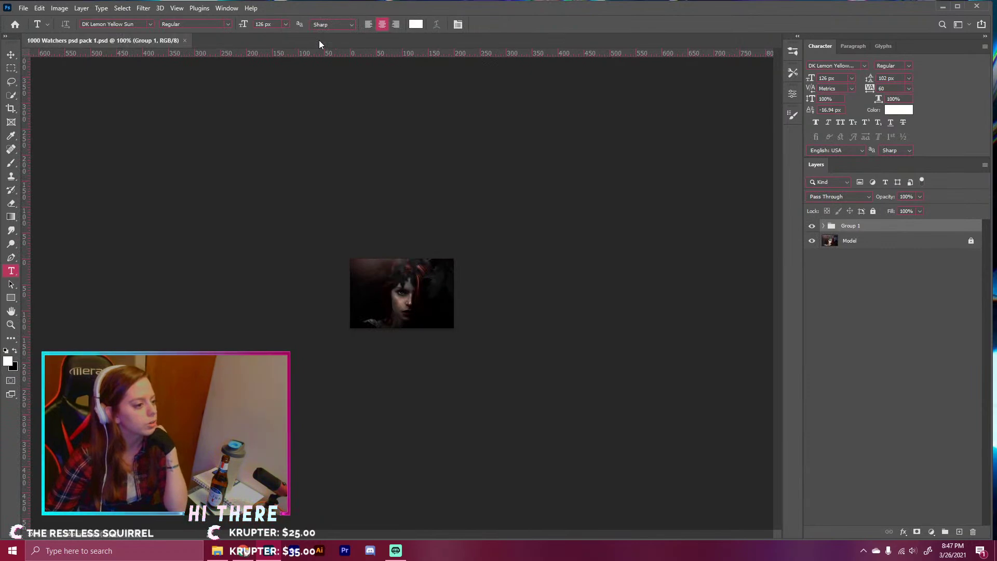
left_click(186, 39)
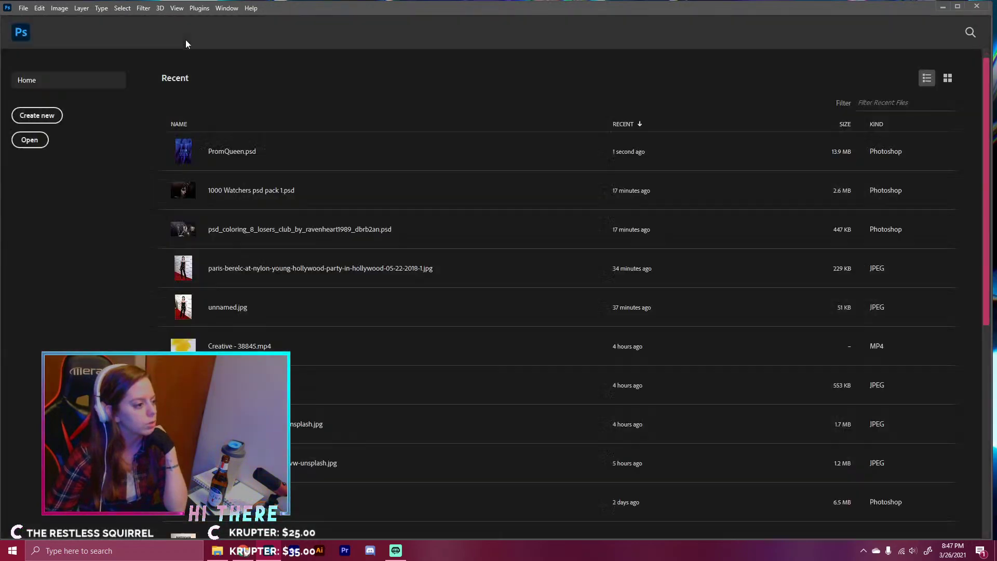
- Open the eye-2340806_1920 image from the Downloads folder
left_click(35, 118)
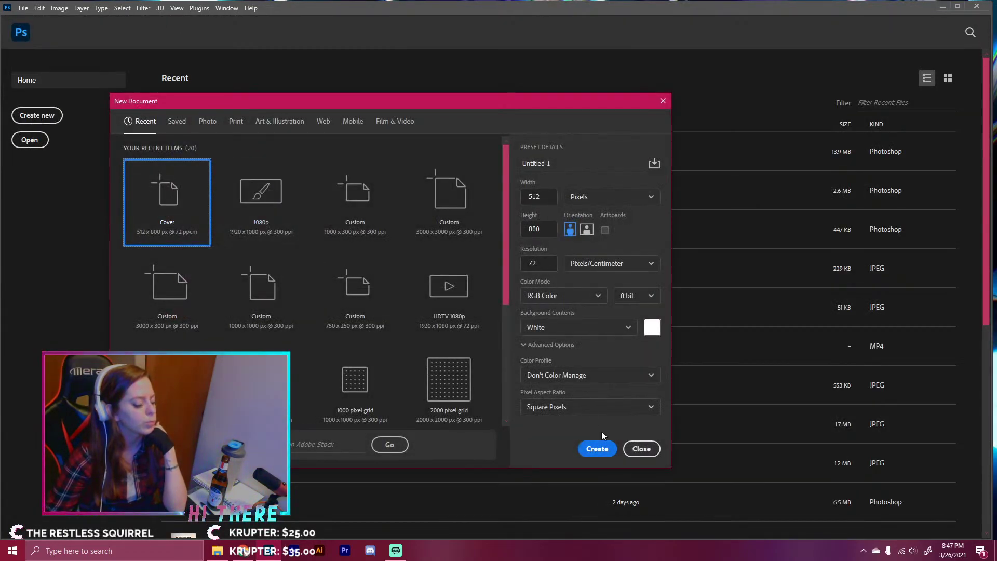
left_click(638, 449)
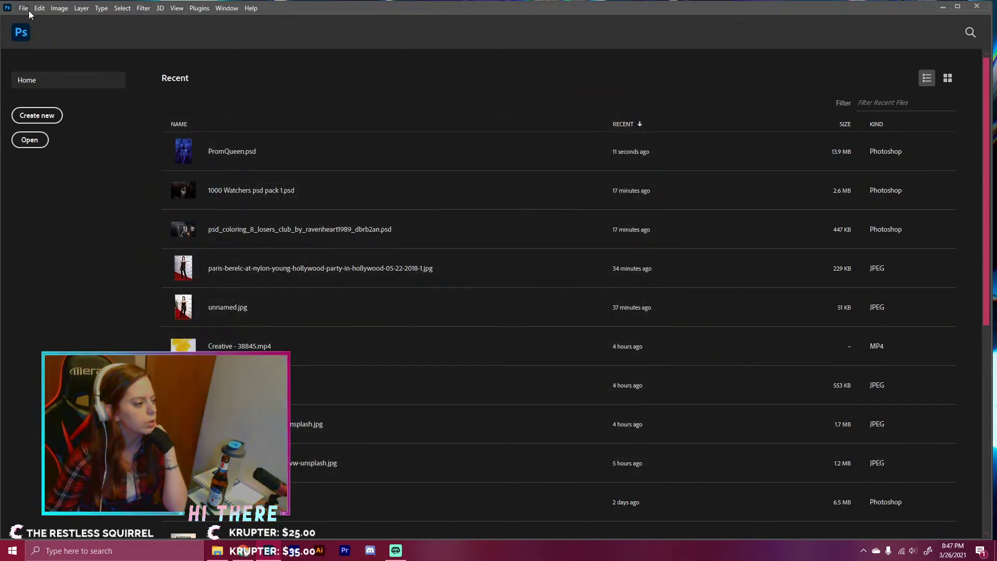
left_click(23, 8)
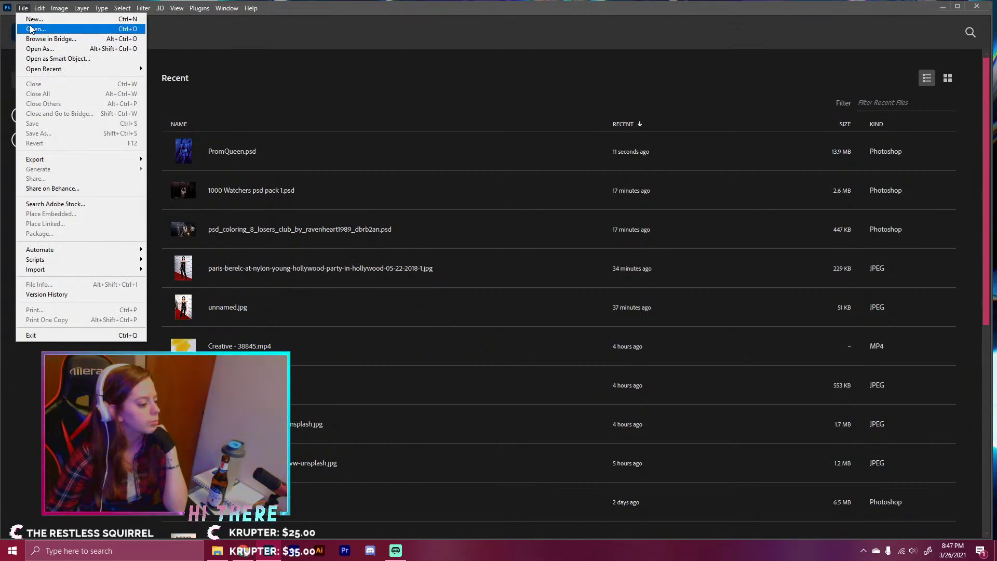
left_click(30, 29)
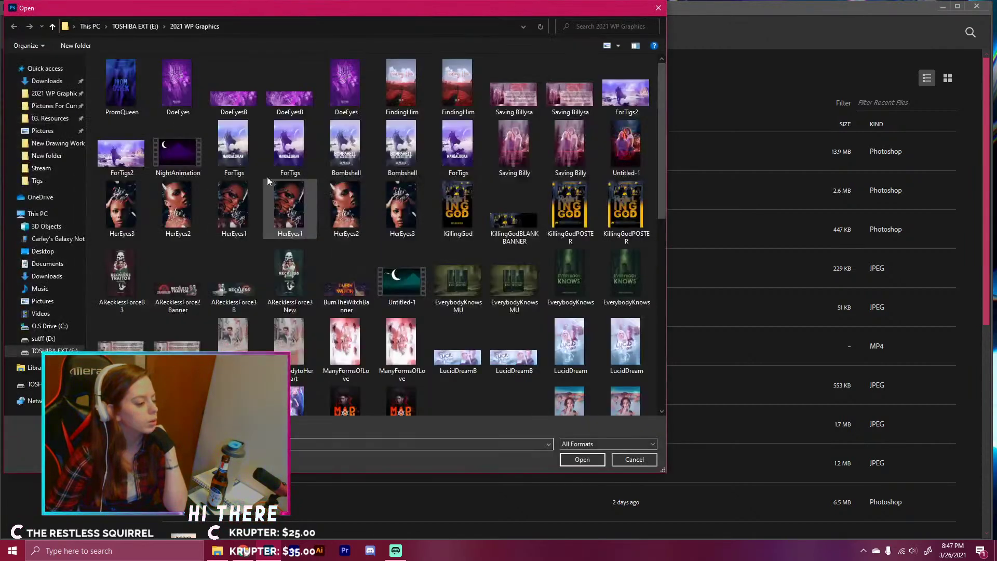
left_click(48, 81)
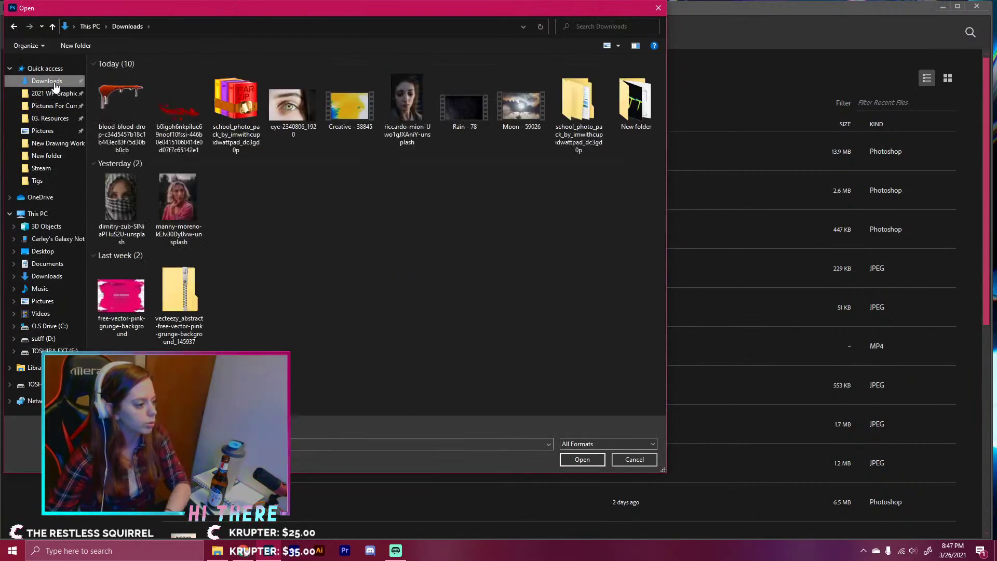
double_click(282, 115)
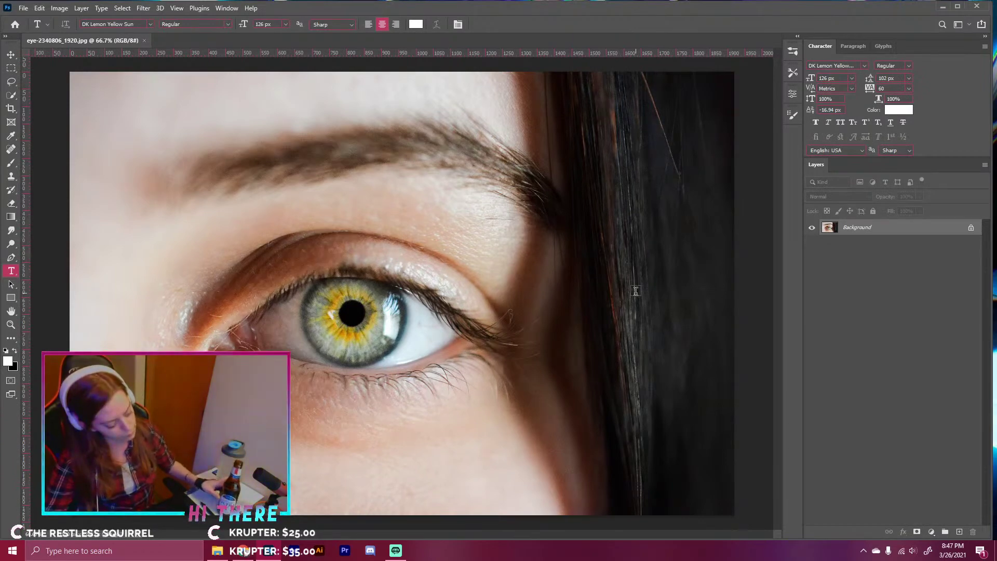
- Open the Creative - 38845 video from the Downloads folder, keeping its video timeline
left_click(26, 10)
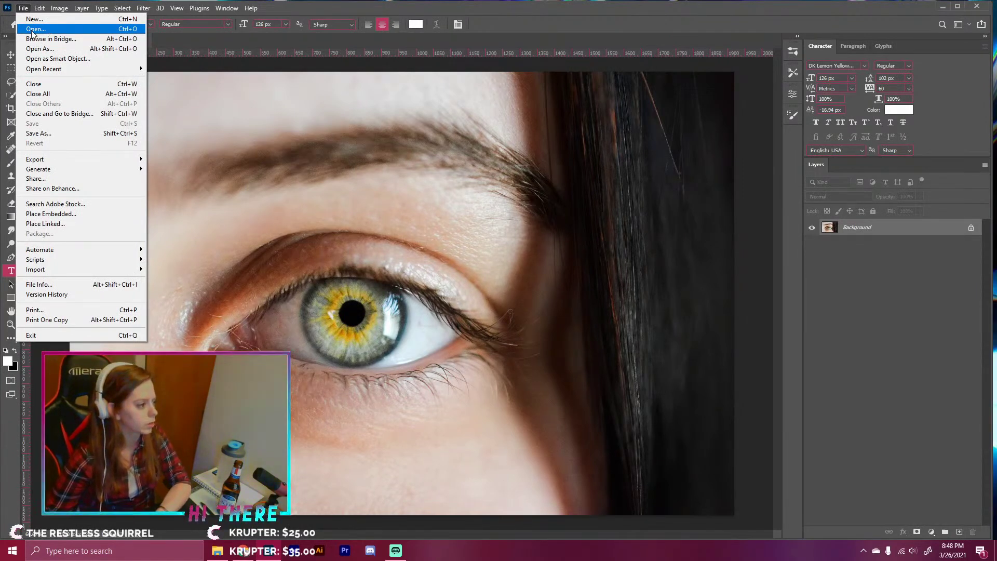
left_click(34, 29)
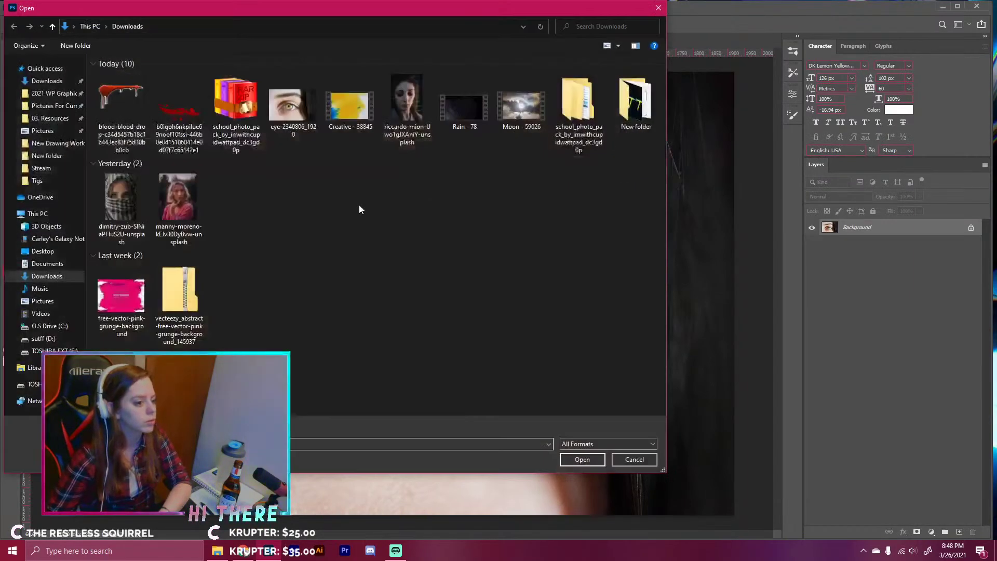
double_click(356, 116)
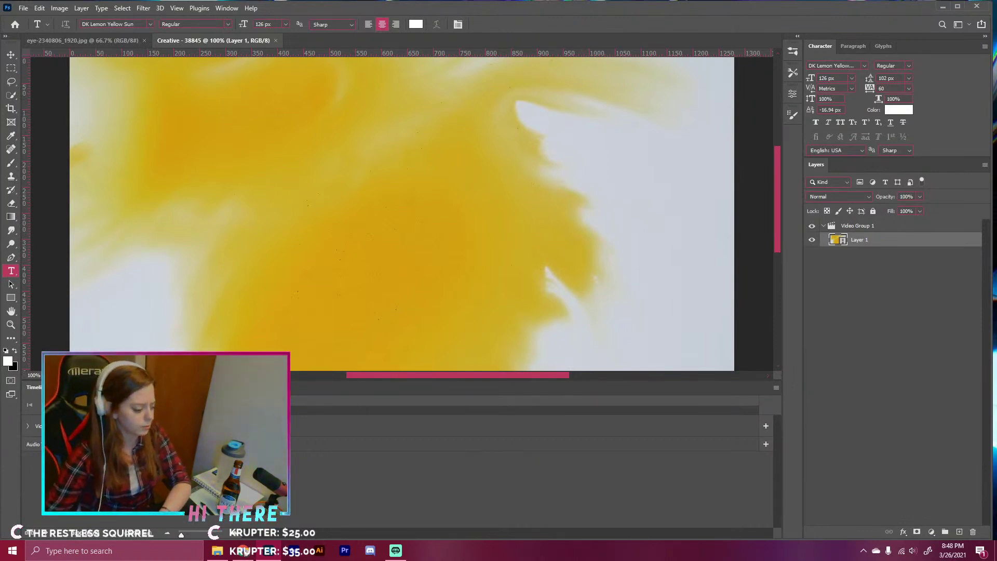
left_click(29, 533)
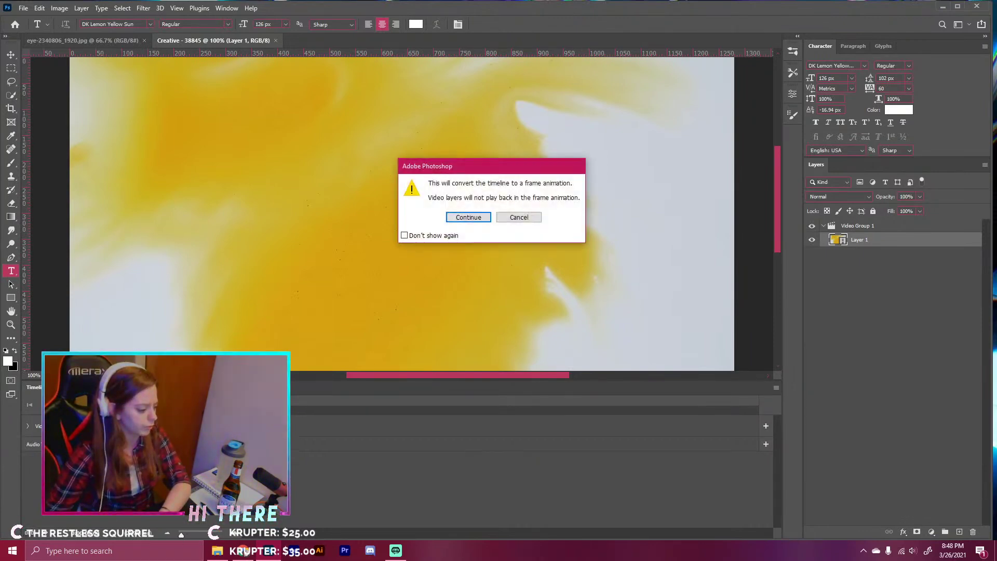
left_click(518, 217)
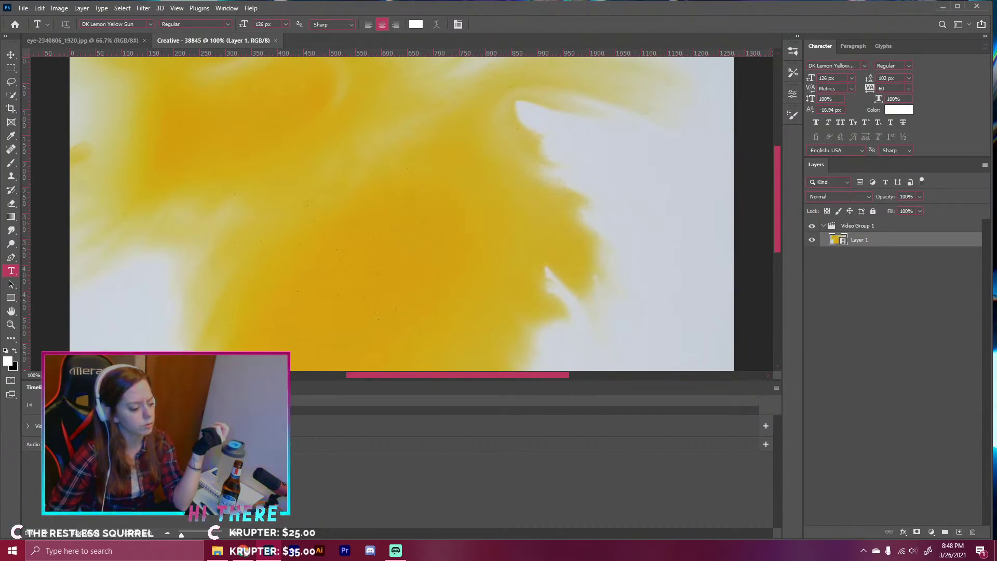
left_click_drag(233, 425, 233, 426)
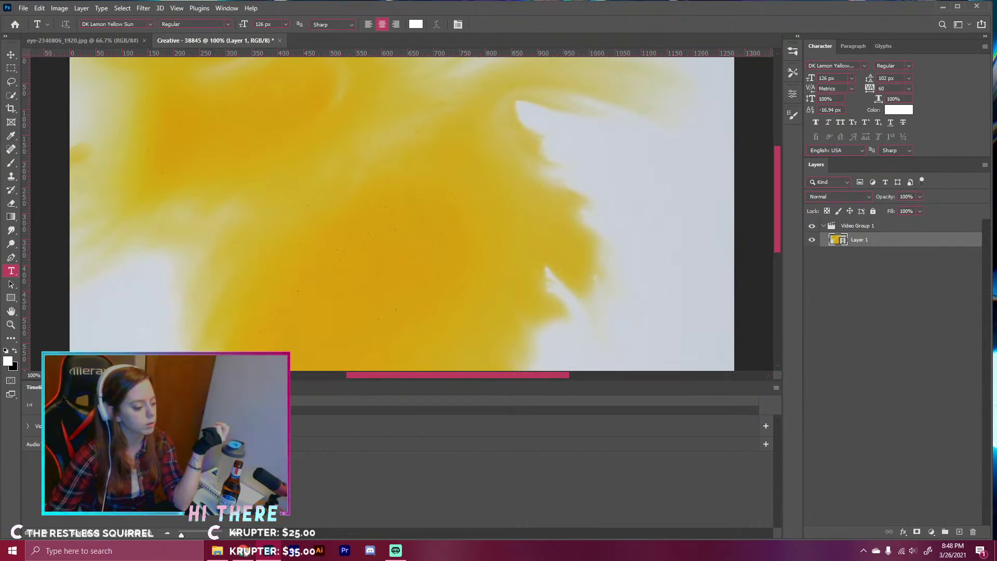
- Collapse Video Group 1 and create a video timeline in the eye image document
left_click(824, 226)
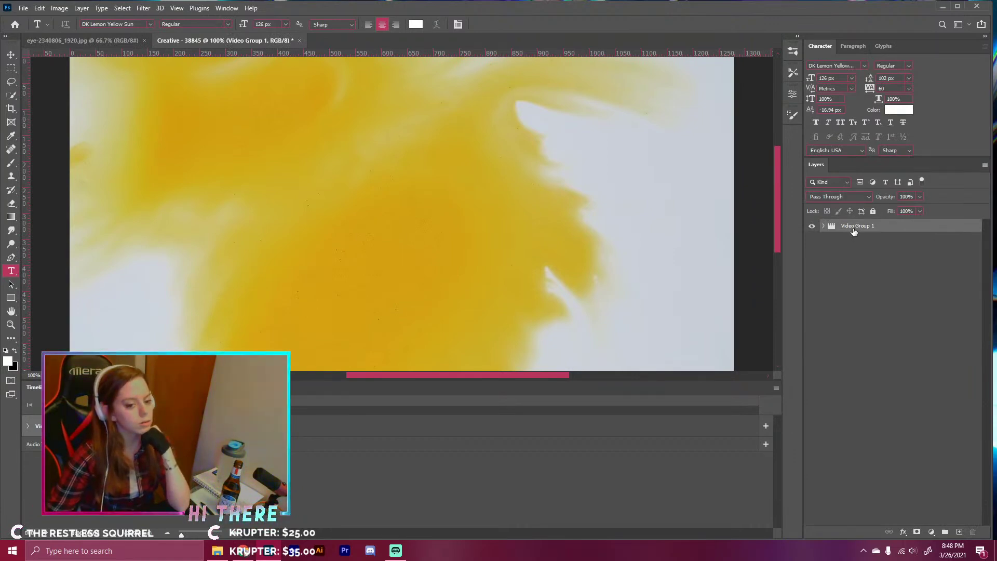
left_click_drag(851, 225, 574, 358)
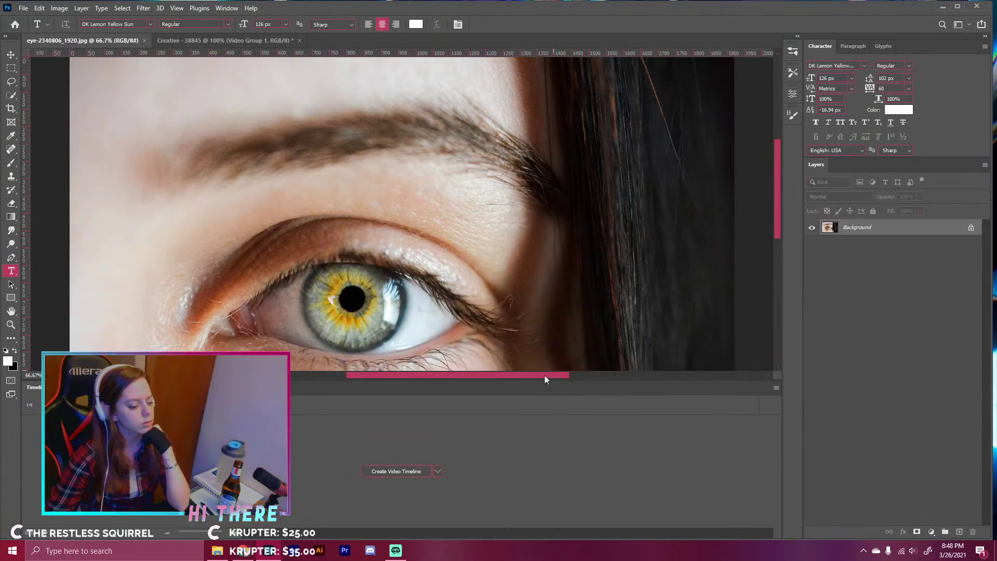
left_click(405, 469)
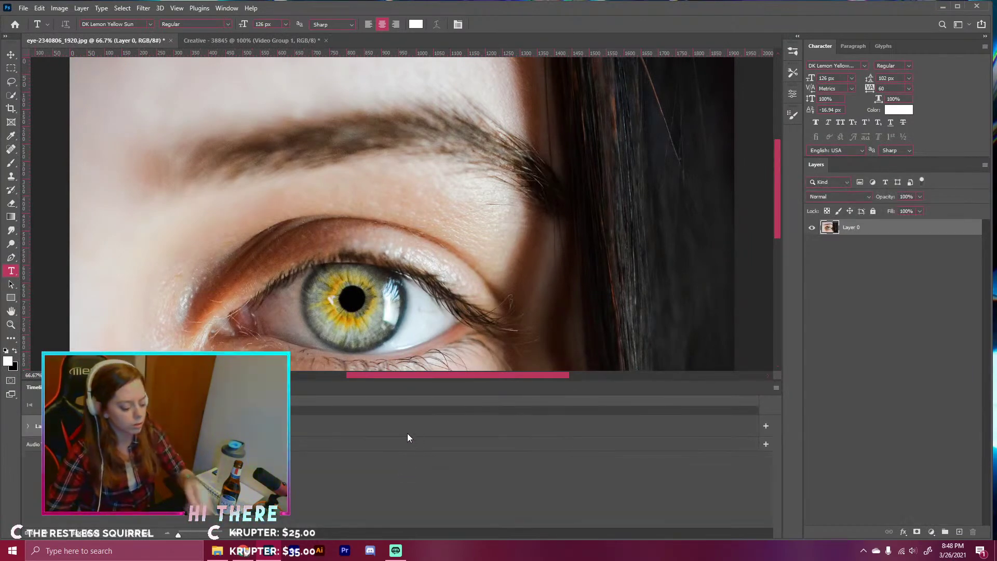
- Copy Video Group 1 from the Creative - 38845 document into the eye document, above Layer 0
left_click(279, 40)
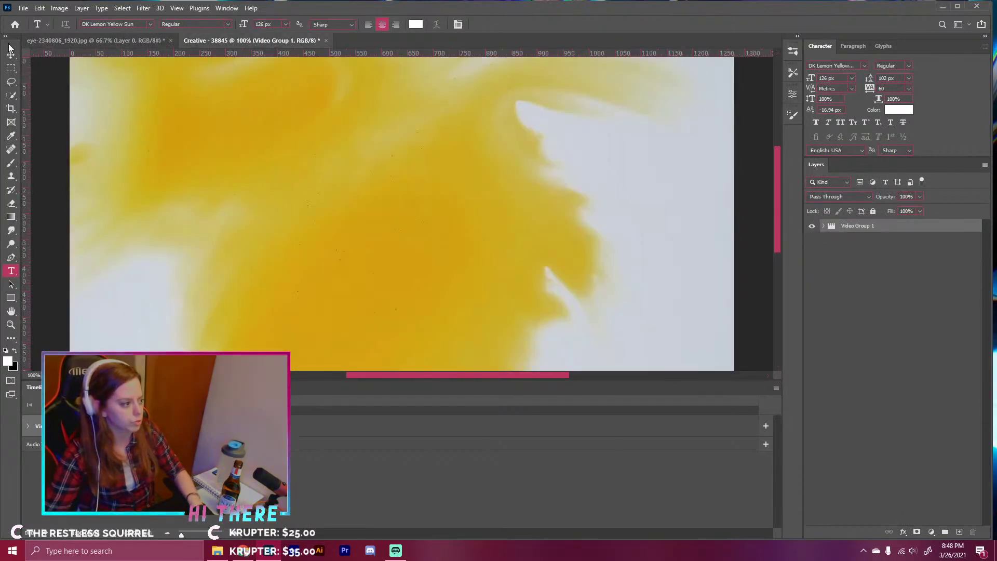
key("v")
left_click(82, 46)
left_click_drag(167, 136, 423, 205)
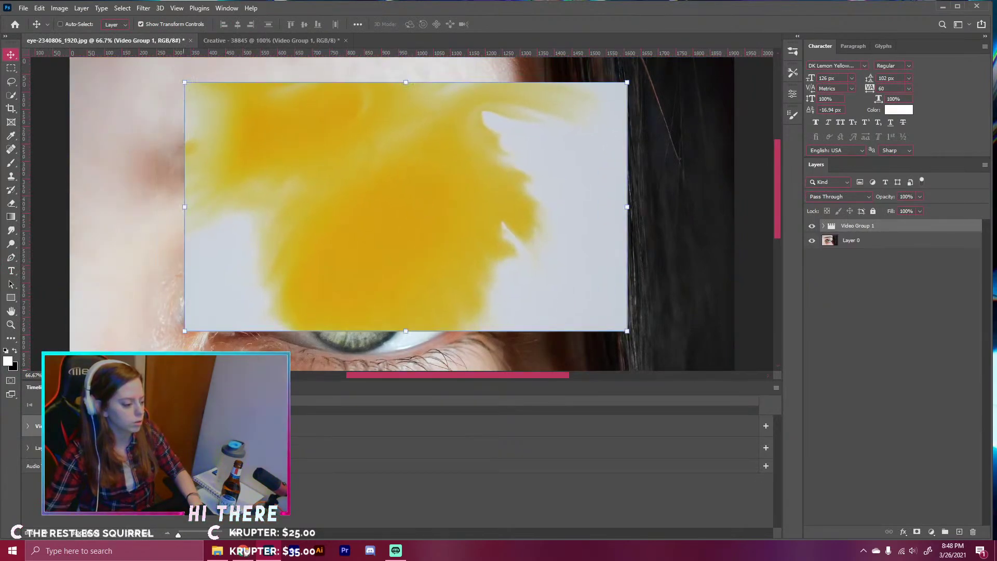
- Scale Video Group 1 to about 43% and position it over the iris of the eye
mouse_move(116, 401)
left_mouse_down()
mouse_move(163, 400)
mouse_move(125, 401)
left_mouse_up()
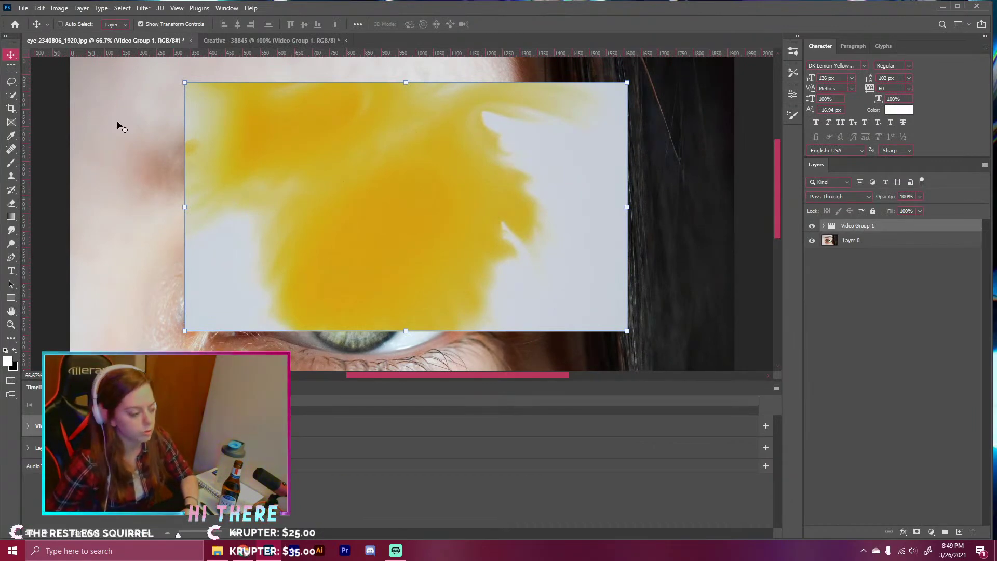
left_click_drag(621, 326, 379, 191)
left_click_drag(334, 155, 402, 321)
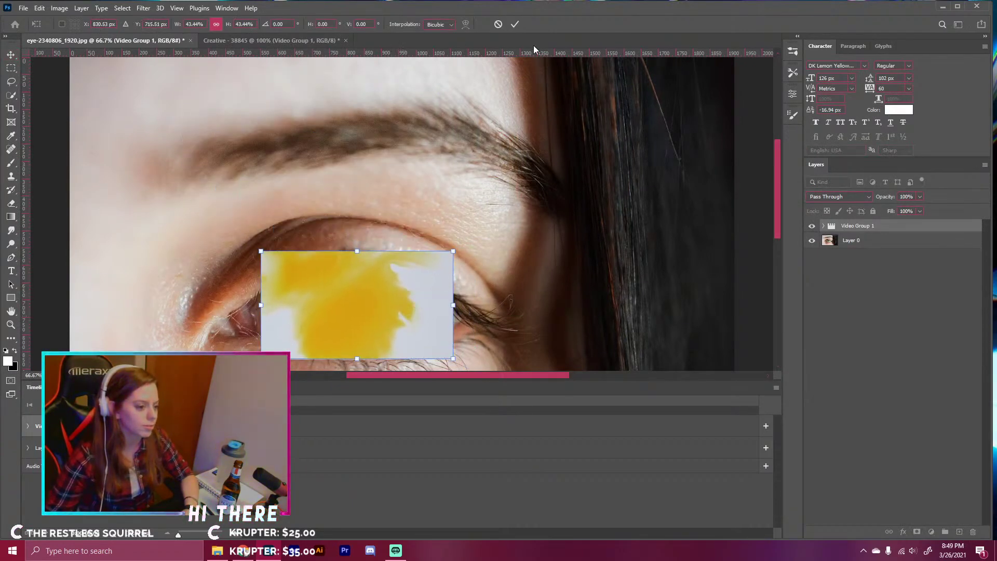
left_click(515, 24)
left_click_drag(369, 283, 397, 286)
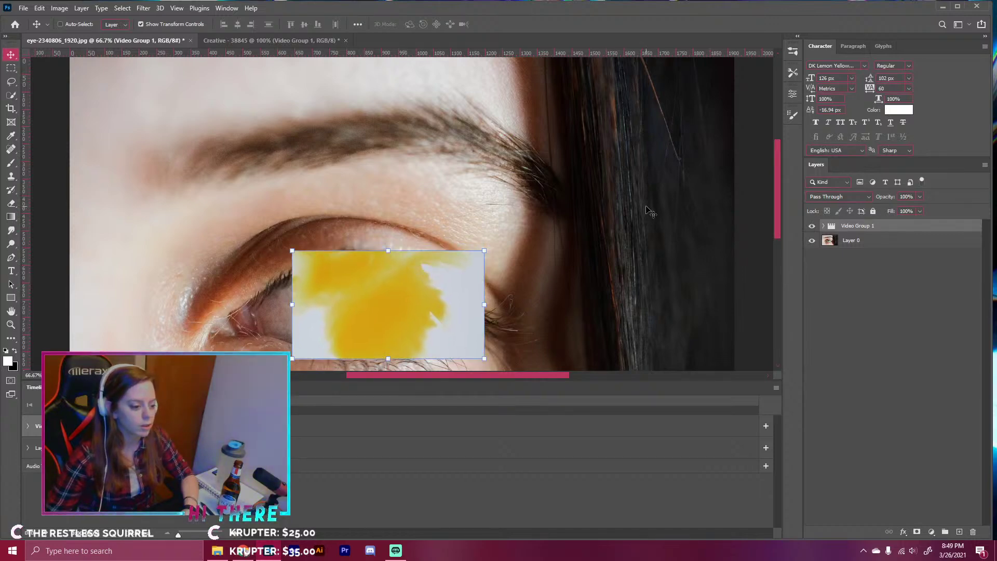
- Add a layer mask to Video Group 1 and brush away its upper right corner in black with a 90 px brush
left_click(917, 531)
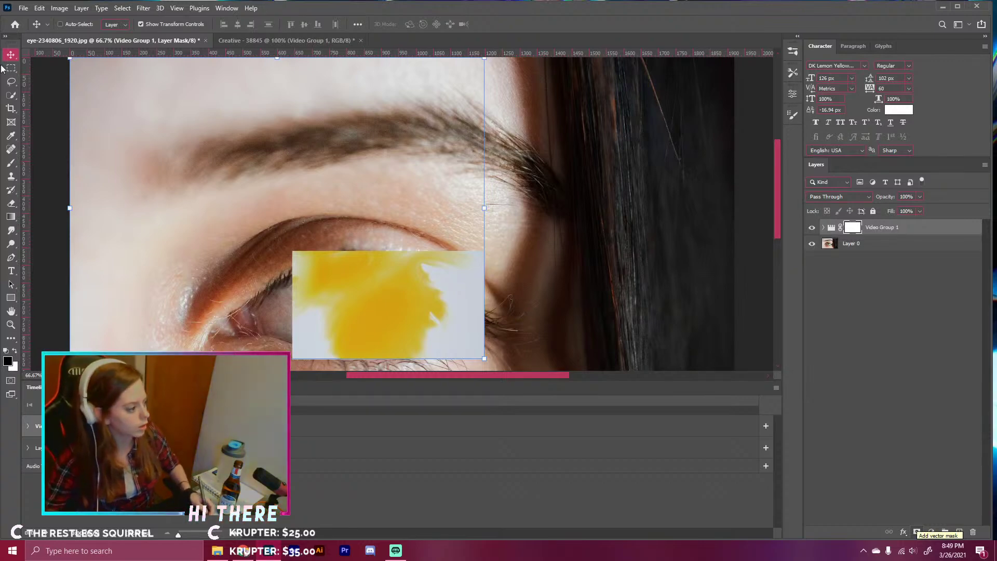
left_click(10, 165)
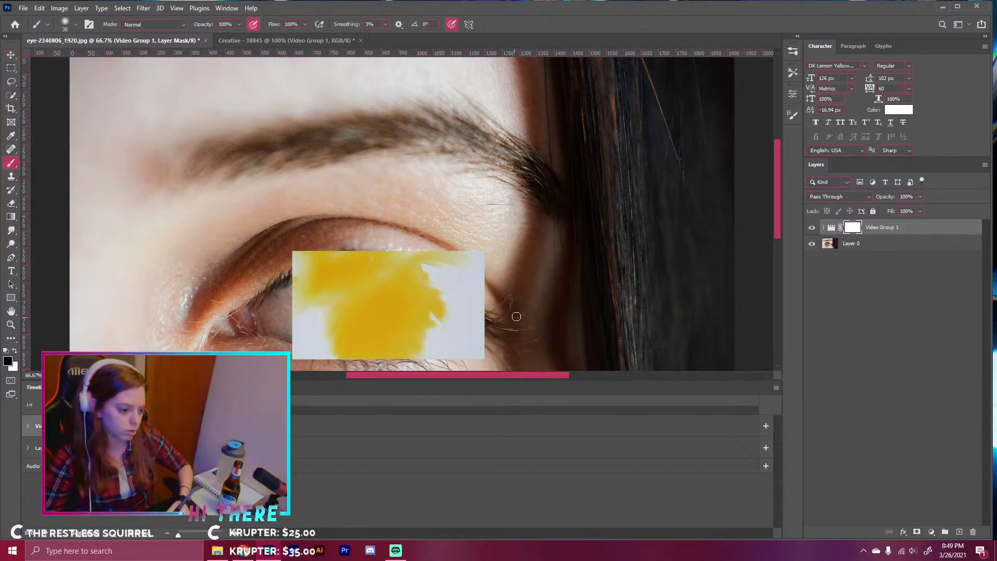
key("bracketright")
key("bracketright")
key("bracketright")
key("bracketright")
key("bracketright")
key("bracketright")
left_click_drag(487, 269, 491, 260)
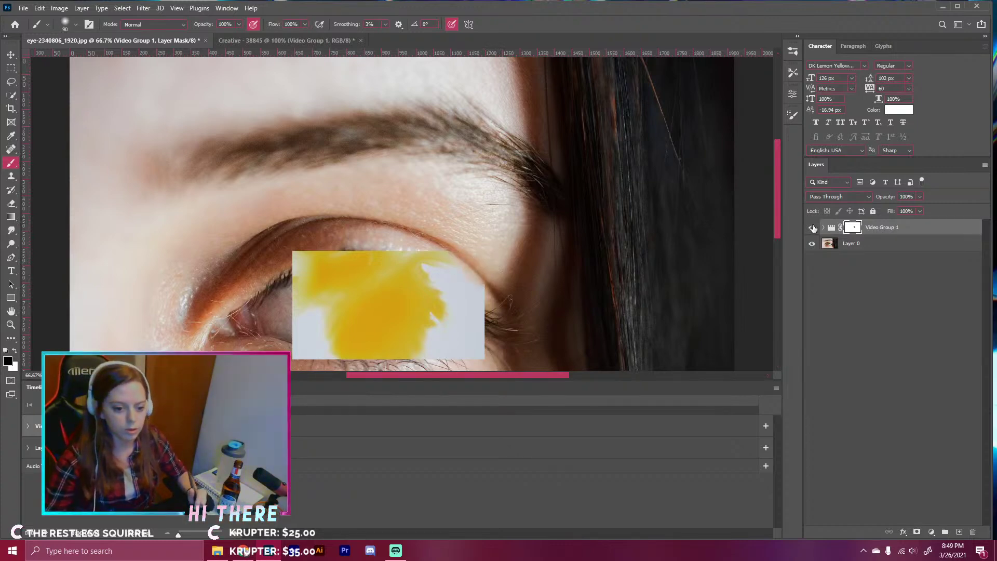
- Hide Video Group 1 and add a new empty layer directly above Layer 0
left_click(812, 227)
left_click(847, 244)
left_click(959, 531)
- Paint the entire iris and pupil solid white on Layer 2, adjusting the brush size to follow the iris edge
key("ctrl+plus")
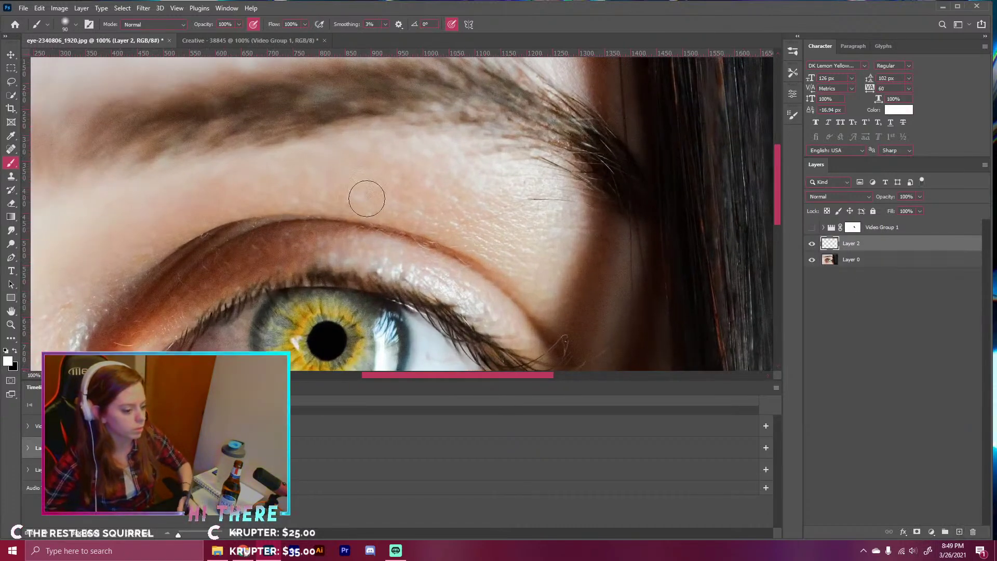
left_click_drag(777, 188, 779, 231)
left_click_drag(323, 172, 335, 188)
key("bracketleft")
key("bracketleft")
key("bracketleft")
key("bracketleft")
key("bracketleft")
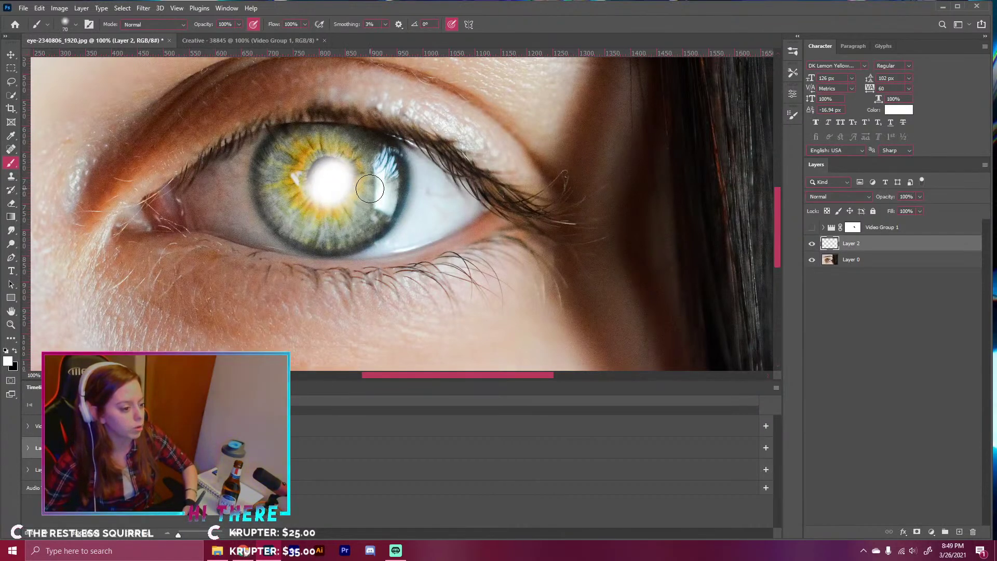
key("bracketleft")
mouse_move(391, 203)
left_mouse_down()
mouse_move(396, 177)
mouse_move(379, 148)
mouse_move(293, 134)
mouse_move(267, 166)
mouse_move(285, 136)
mouse_move(265, 201)
mouse_move(301, 240)
mouse_move(350, 242)
mouse_move(378, 225)
mouse_move(396, 196)
mouse_move(394, 163)
mouse_move(351, 226)
mouse_move(303, 229)
mouse_move(284, 220)
mouse_move(267, 187)
mouse_move(274, 198)
mouse_move(271, 171)
mouse_move(281, 165)
left_mouse_up()
key("bracketright")
key("bracketright")
mouse_move(340, 196)
left_mouse_down()
mouse_move(373, 163)
mouse_move(379, 180)
mouse_move(377, 170)
mouse_move(338, 188)
mouse_move(325, 164)
mouse_move(349, 184)
mouse_move(354, 169)
mouse_move(323, 177)
mouse_move(318, 166)
mouse_move(306, 181)
mouse_move(282, 174)
mouse_move(282, 153)
mouse_move(312, 161)
mouse_move(309, 195)
mouse_move(347, 205)
left_mouse_up()
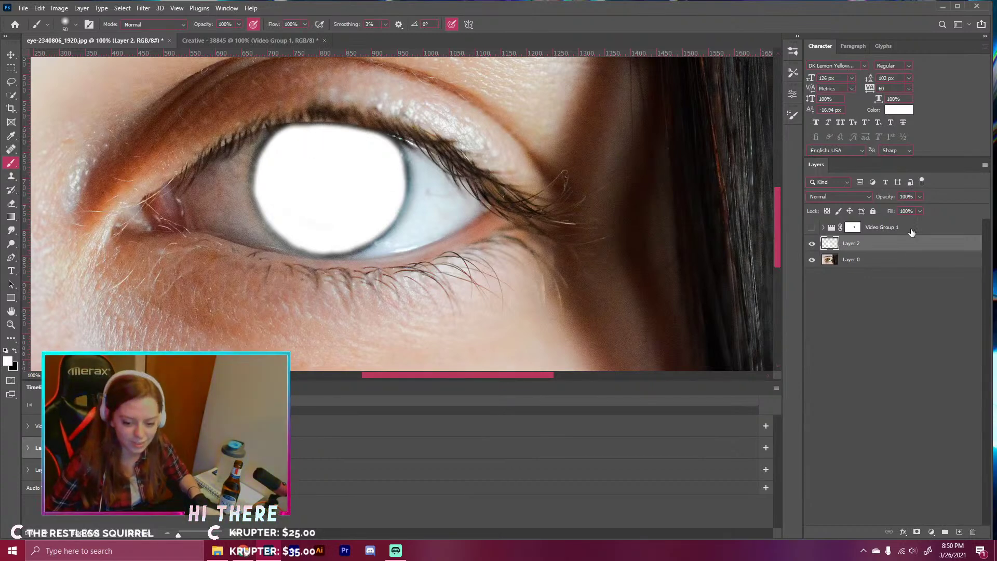
- Mask Video Group 1 to the iris with black fill in Layer 2's selection, invert the mask, and brush out the leftover corner
left_click_drag(829, 244, 827, 248)
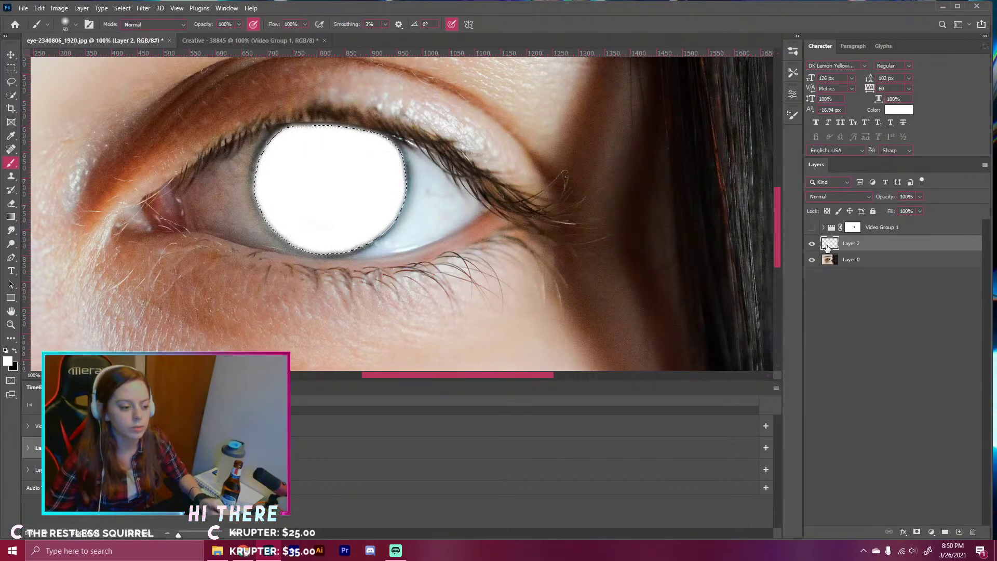
left_click(853, 229)
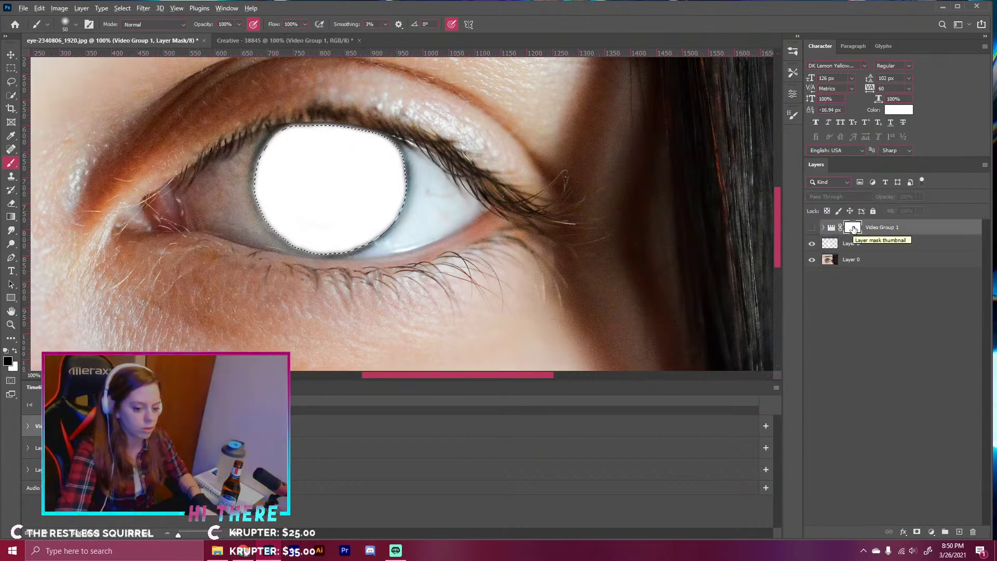
left_click(812, 228)
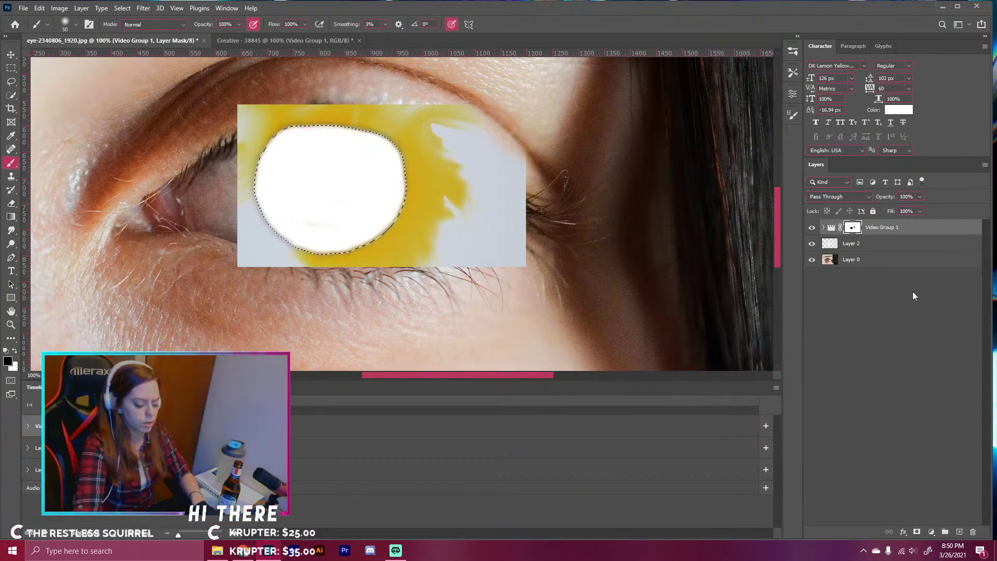
key("ctrl+i")
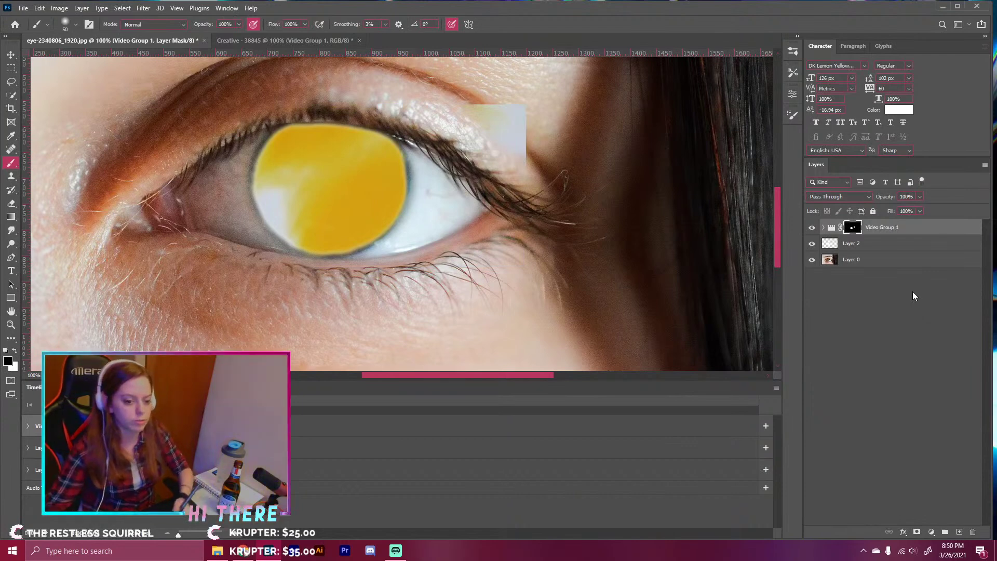
mouse_move(452, 104)
left_mouse_down()
mouse_move(493, 120)
mouse_move(456, 102)
mouse_move(528, 122)
mouse_move(509, 97)
mouse_move(498, 131)
mouse_move(519, 152)
left_mouse_up()
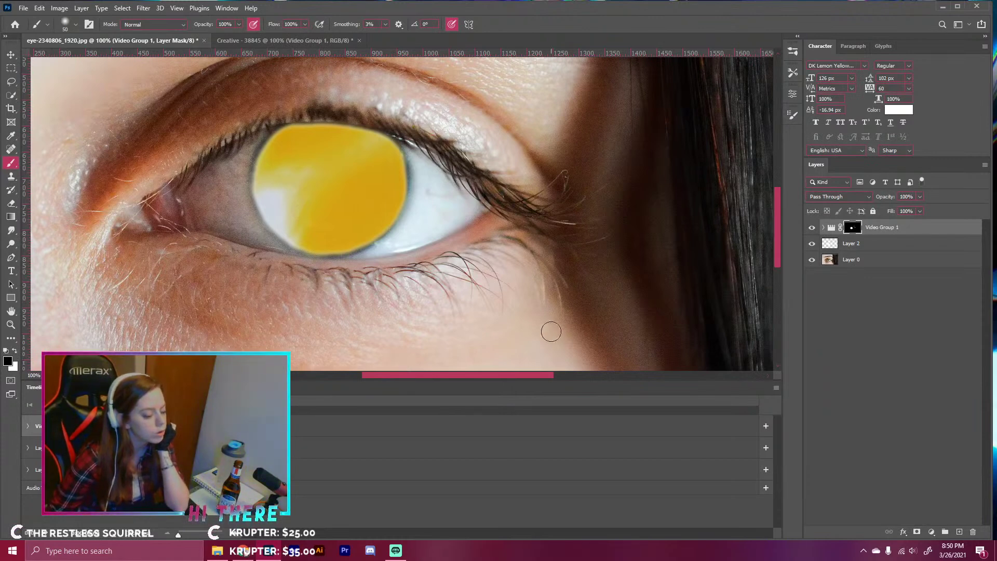
- Keep Video Group 1 on Pass Through and delete the white iris layer, Layer 2
left_click(833, 196)
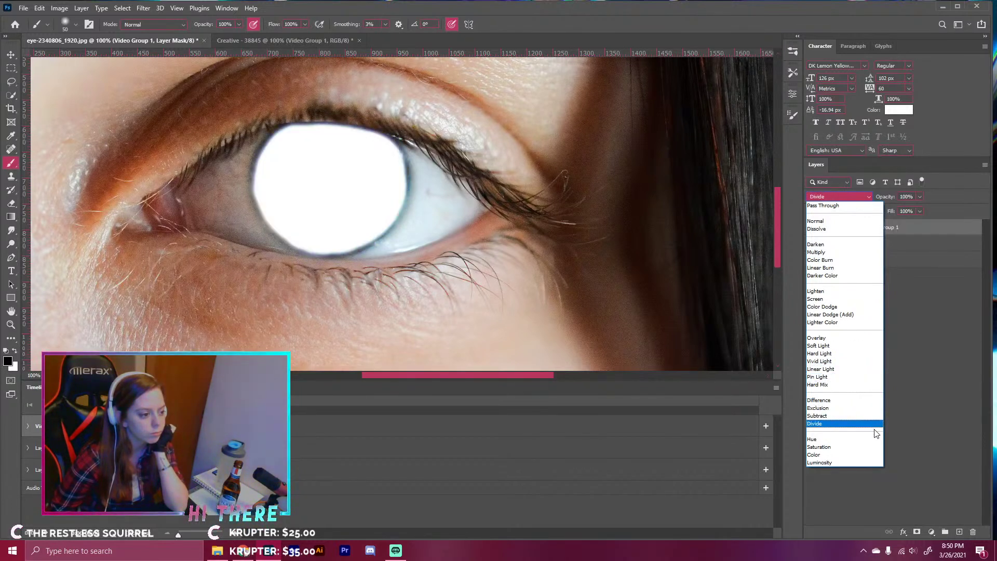
left_click(834, 206)
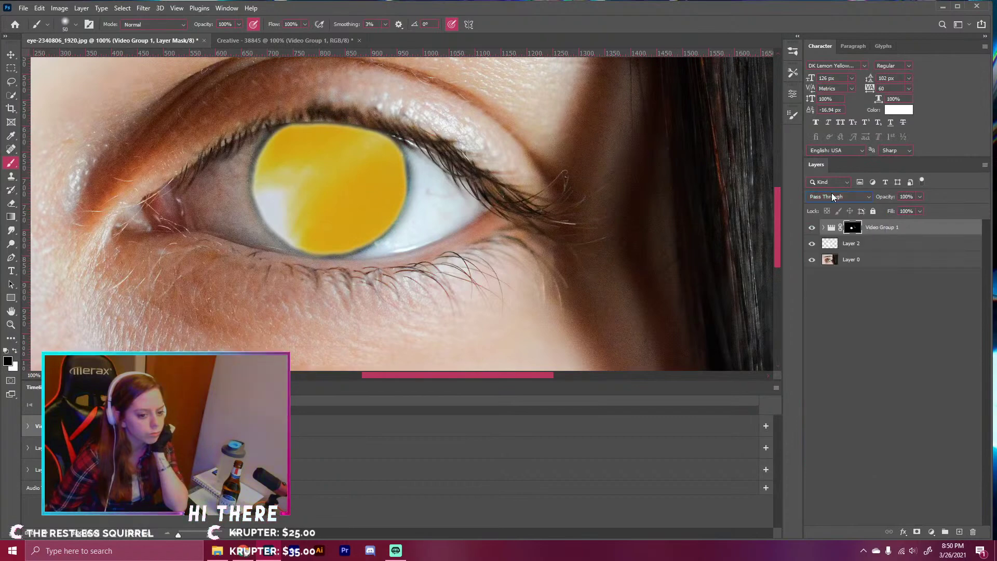
left_click(812, 227)
left_click(812, 227)
left_click(811, 243)
left_click_drag(834, 248, 973, 532)
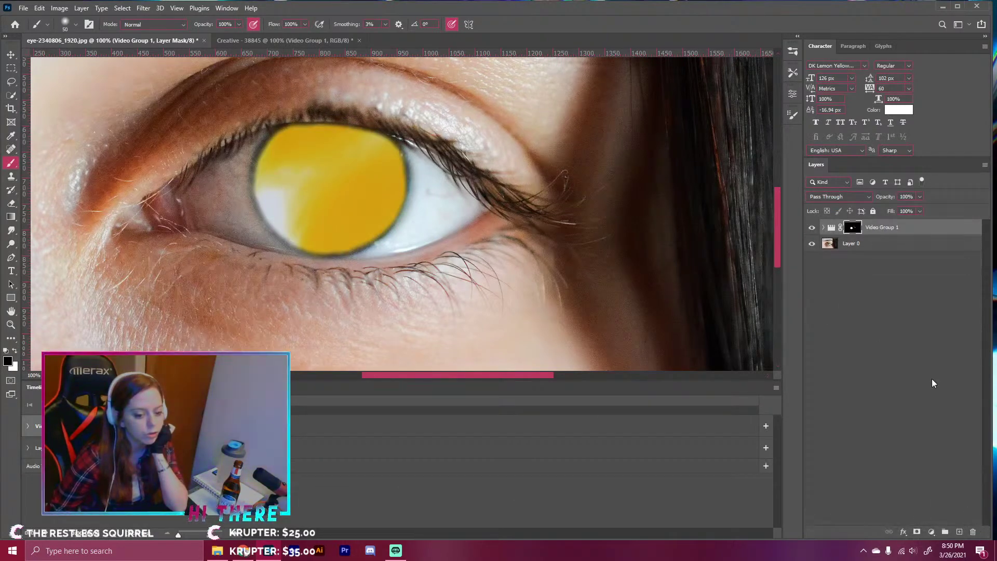
- Set Video Group 1's blending mode to Vivid Light so the ink video mixes with the iris texture
left_click(881, 228)
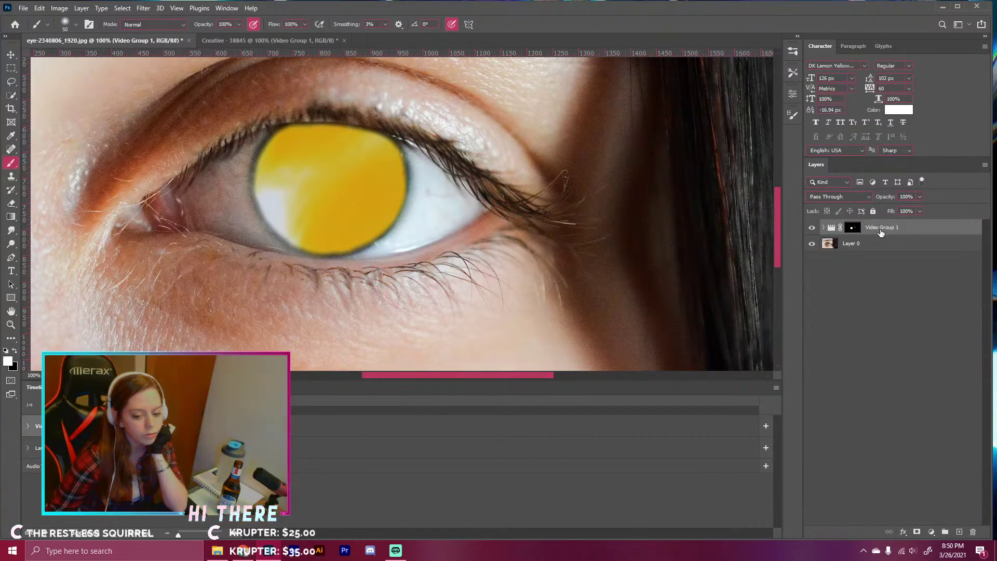
left_click(846, 202)
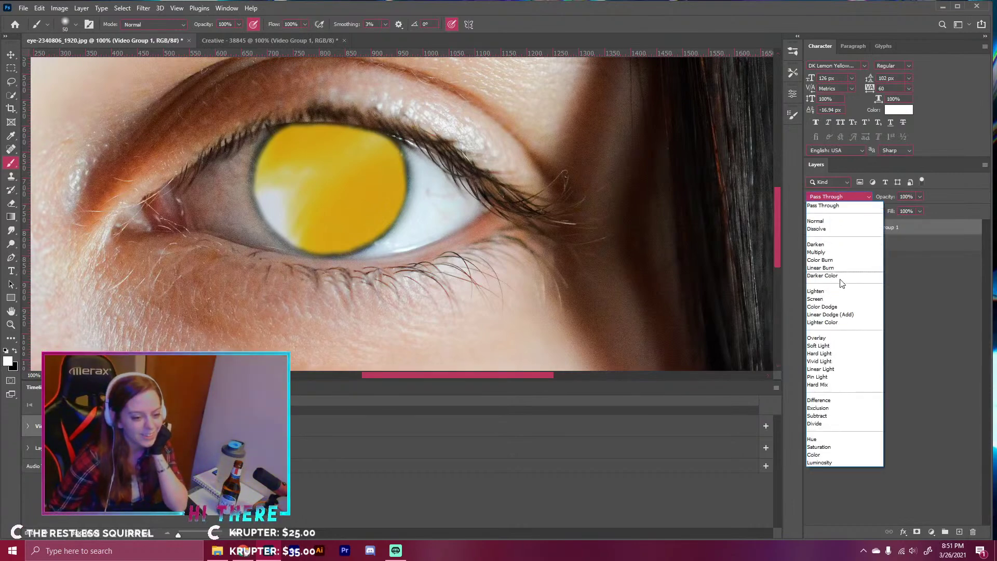
left_click(849, 365)
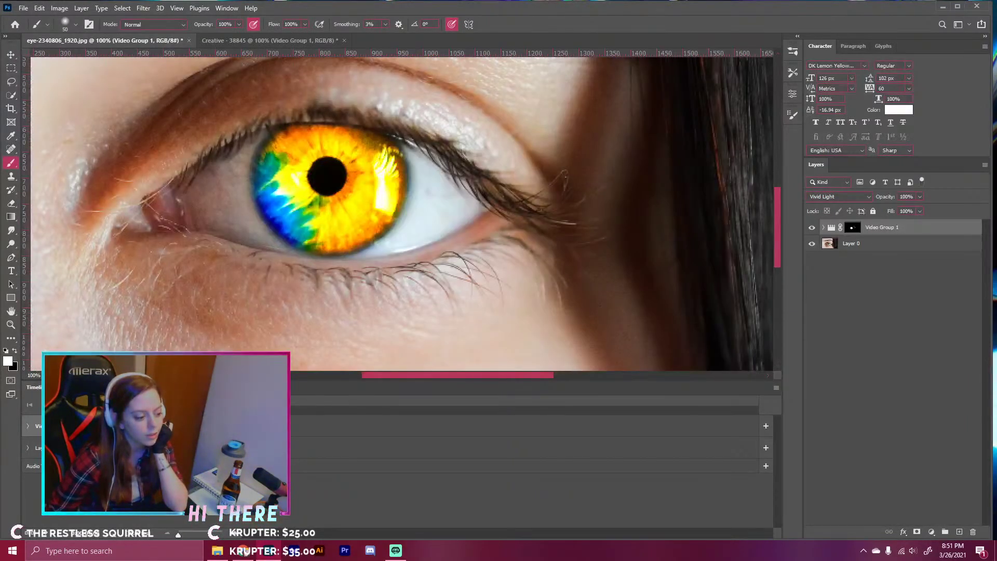
left_click(877, 243)
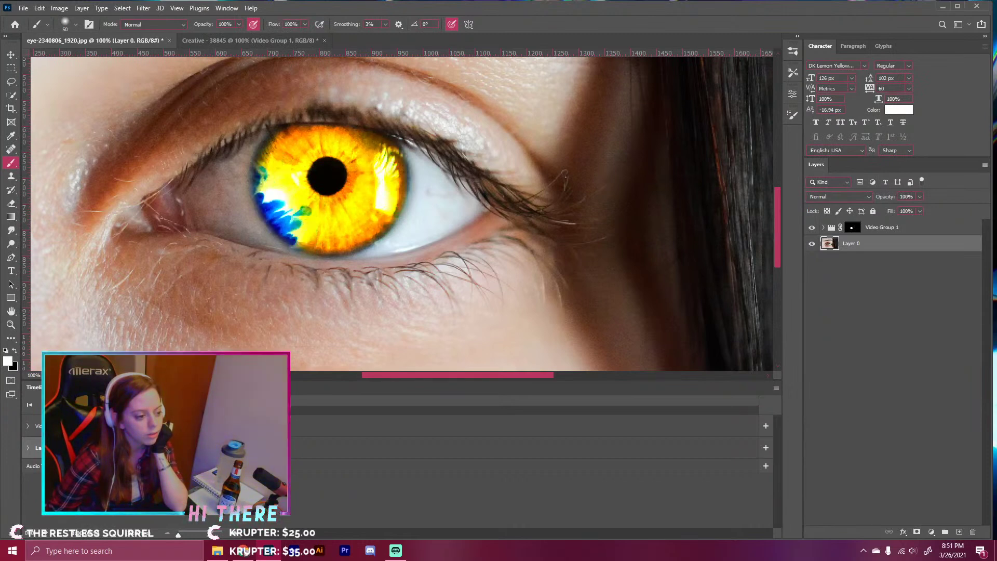
key("ctrl+minus")
key("ctrl+minus")
key("ctrl+minus")
key("ctrl+minus")
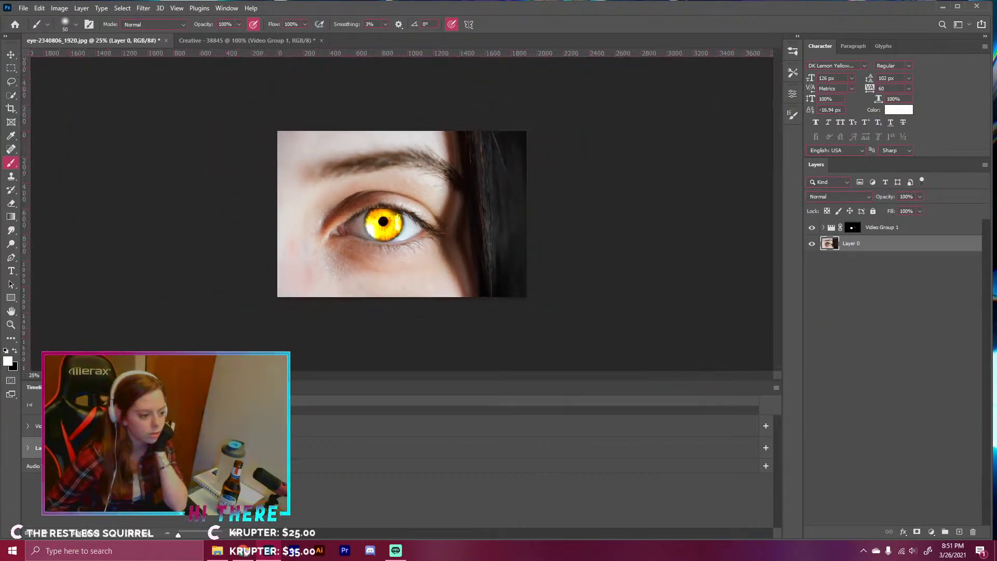
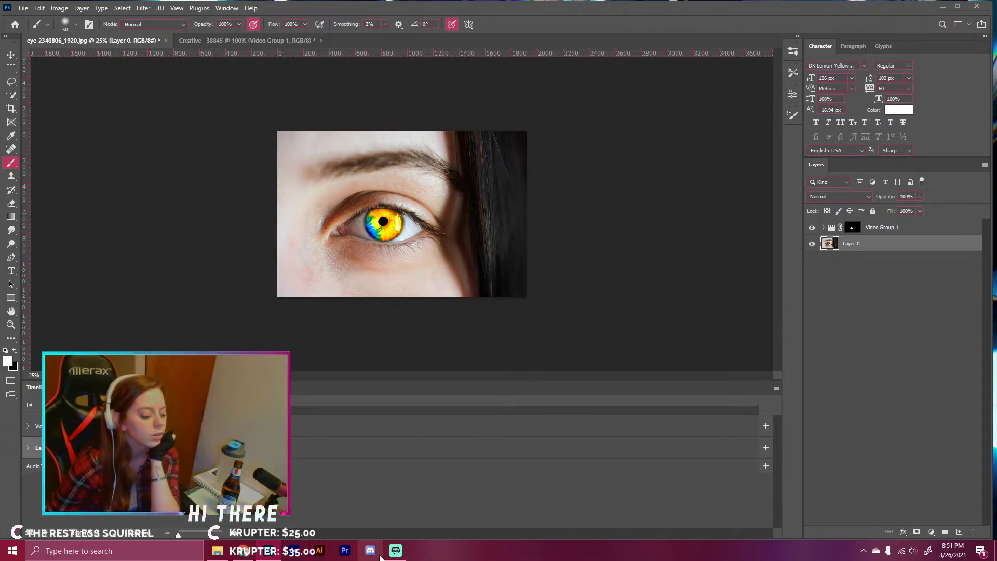
- Switch to Discord, check the direct messages, status options and account settings, and return to Photoshop
left_click(379, 554)
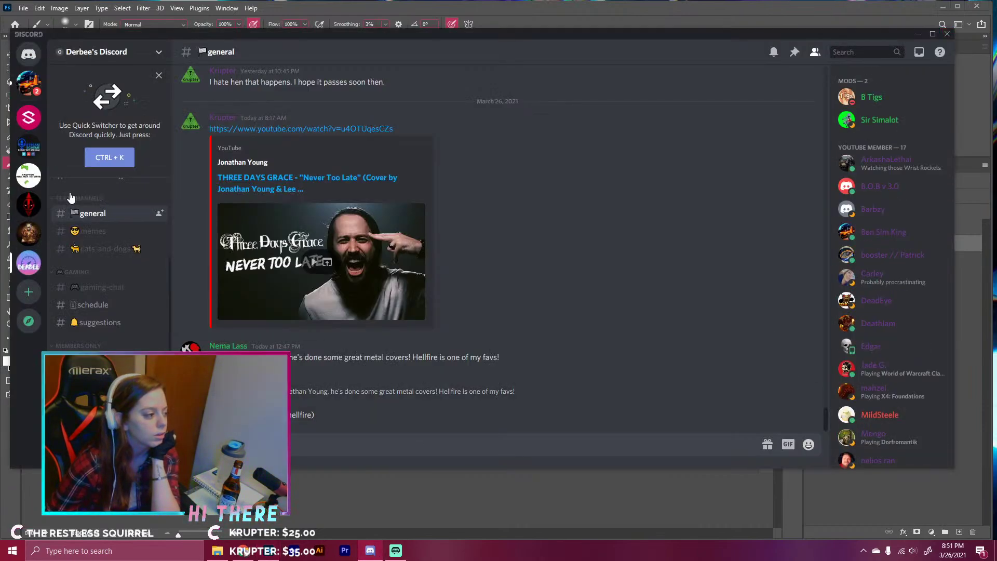
left_click(32, 57)
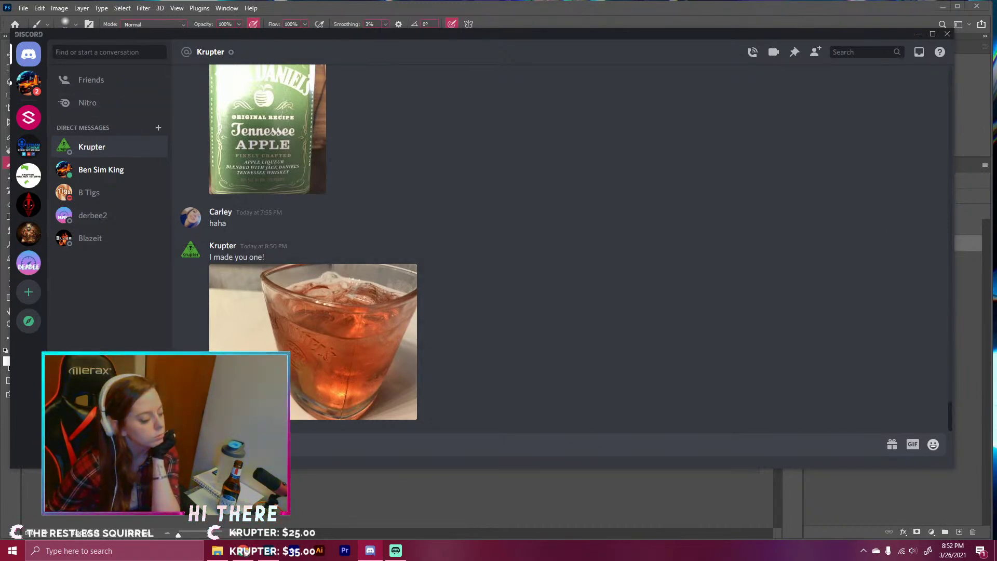
left_click(60, 455)
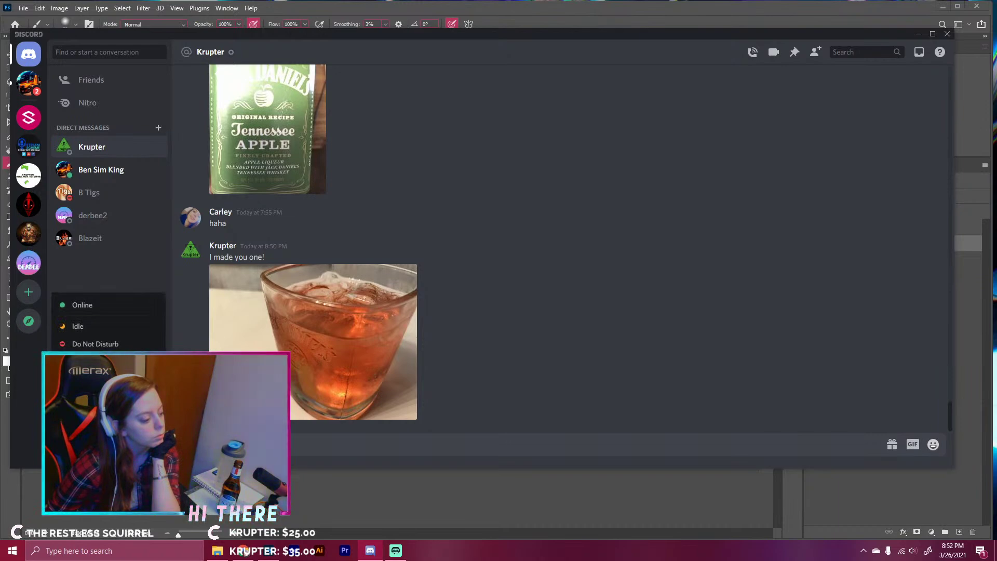
left_click(84, 373)
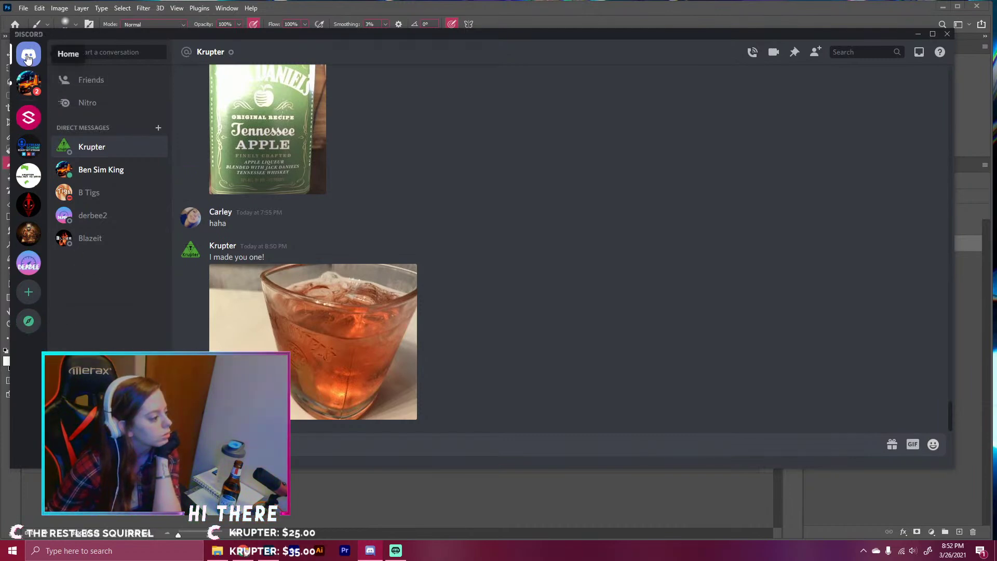
left_click(61, 455)
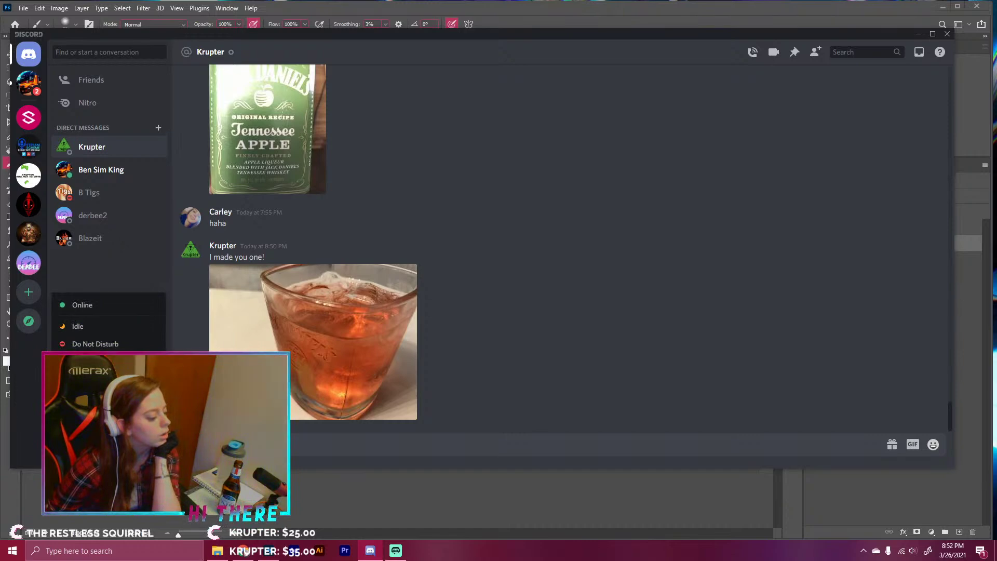
left_click(159, 455)
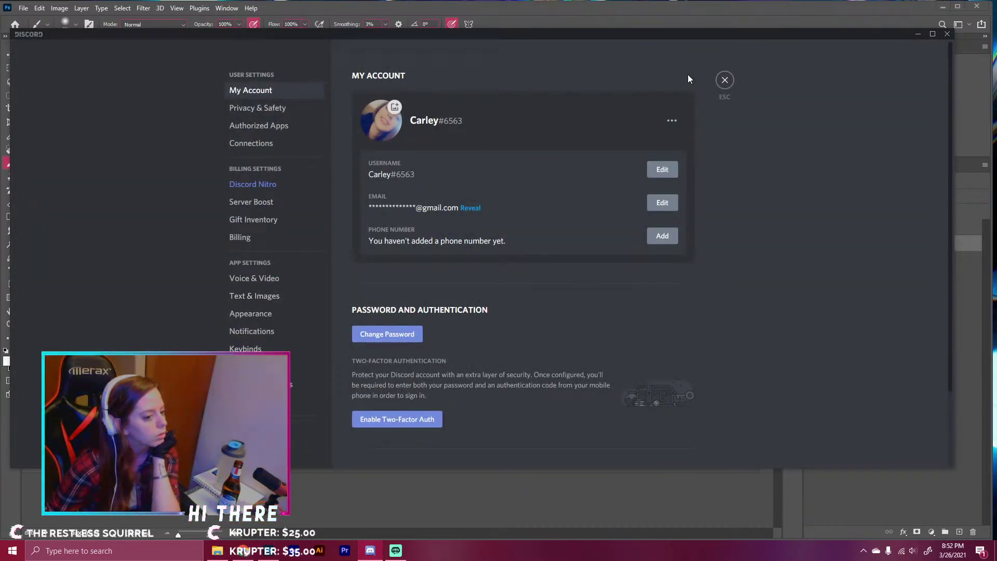
left_click(723, 83)
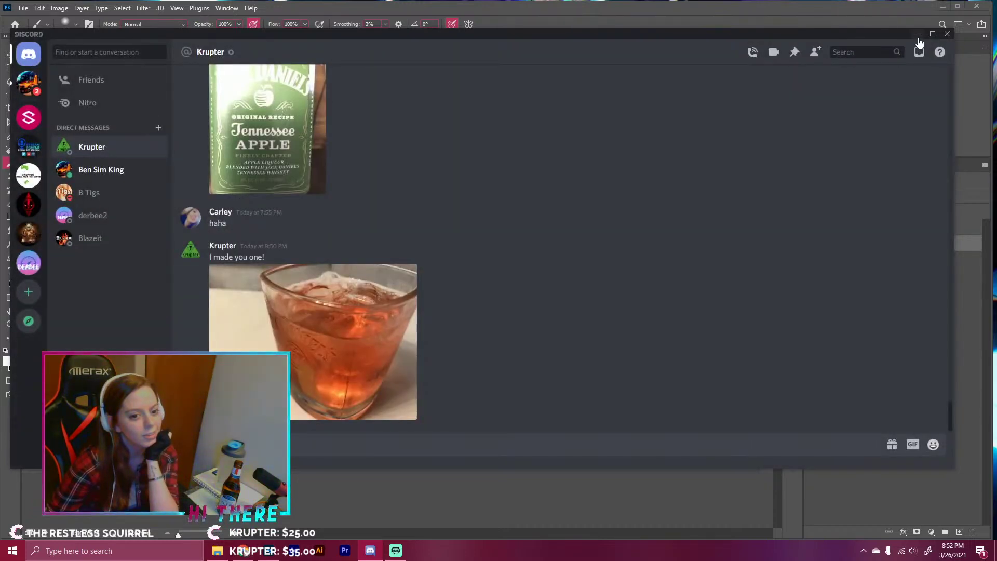
left_click(918, 34)
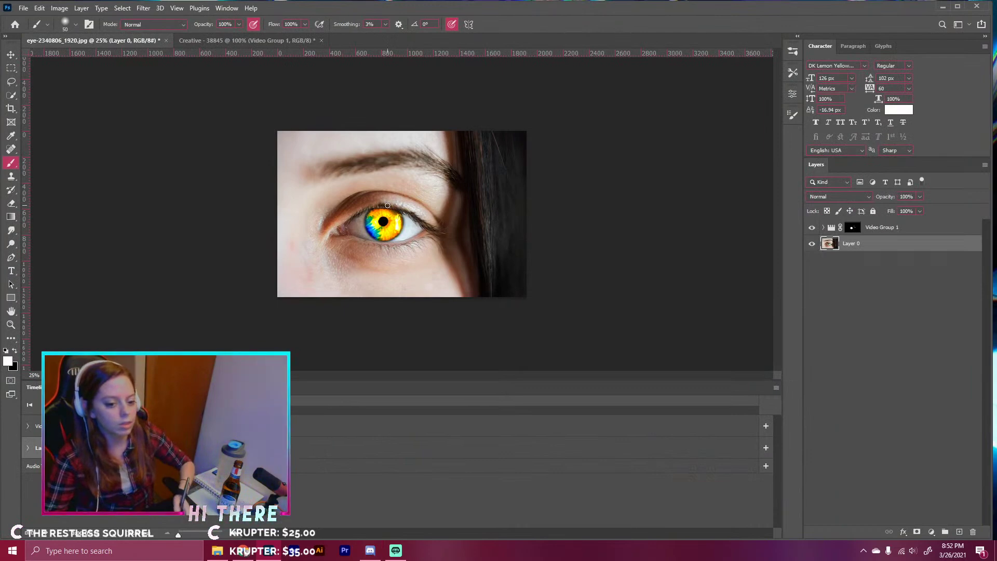
- Add a Hue/Saturation adjustment clipped to Video Group 1 with hue +110, saturation -29 and lightness -35
left_click(865, 228)
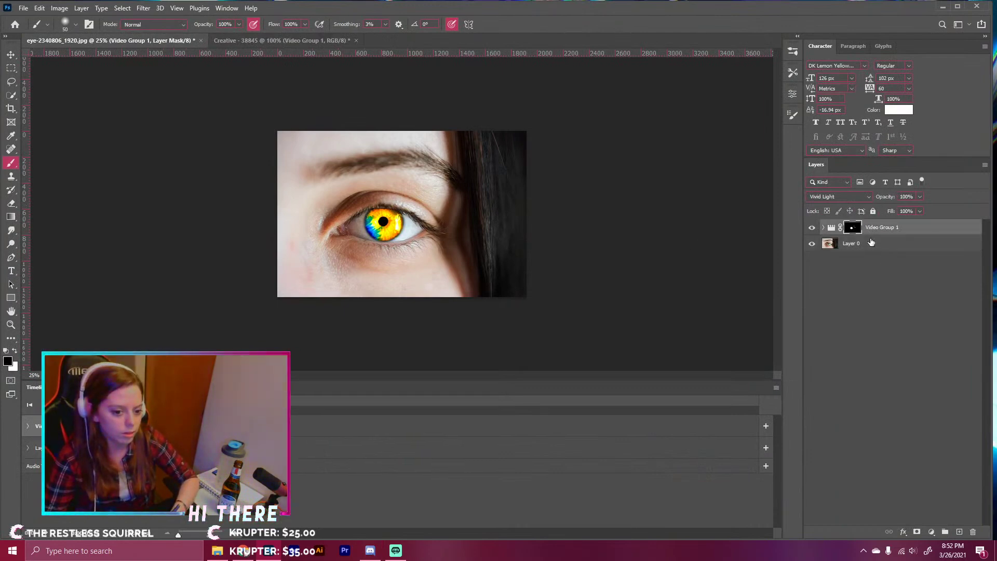
left_click(931, 532)
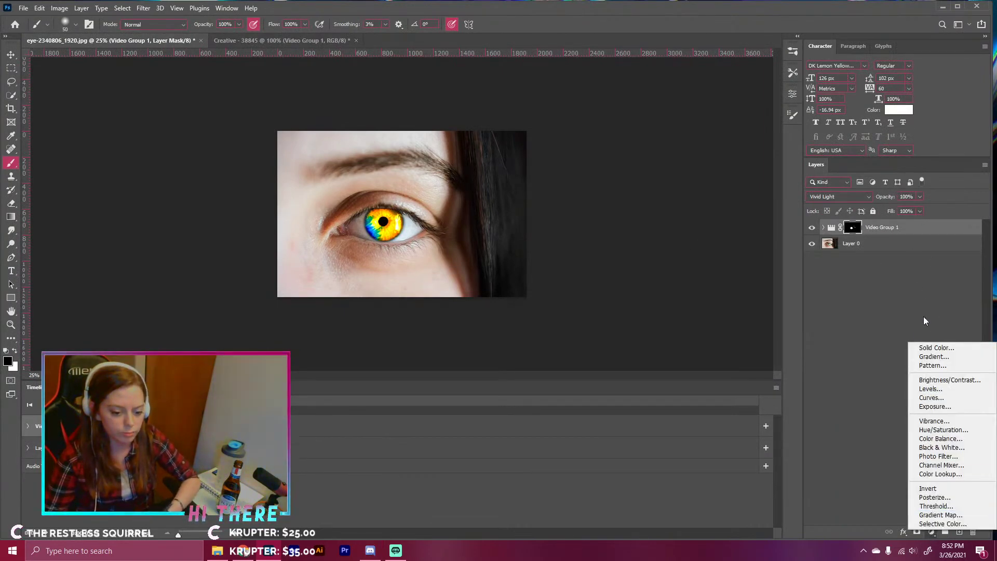
left_click(933, 433)
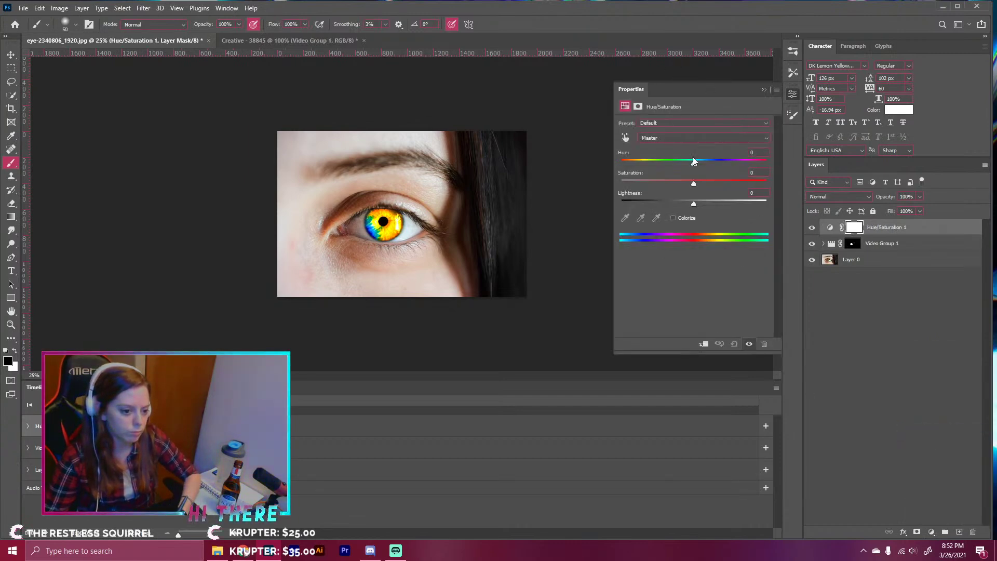
left_click_drag(692, 161, 673, 187)
left_click(703, 344)
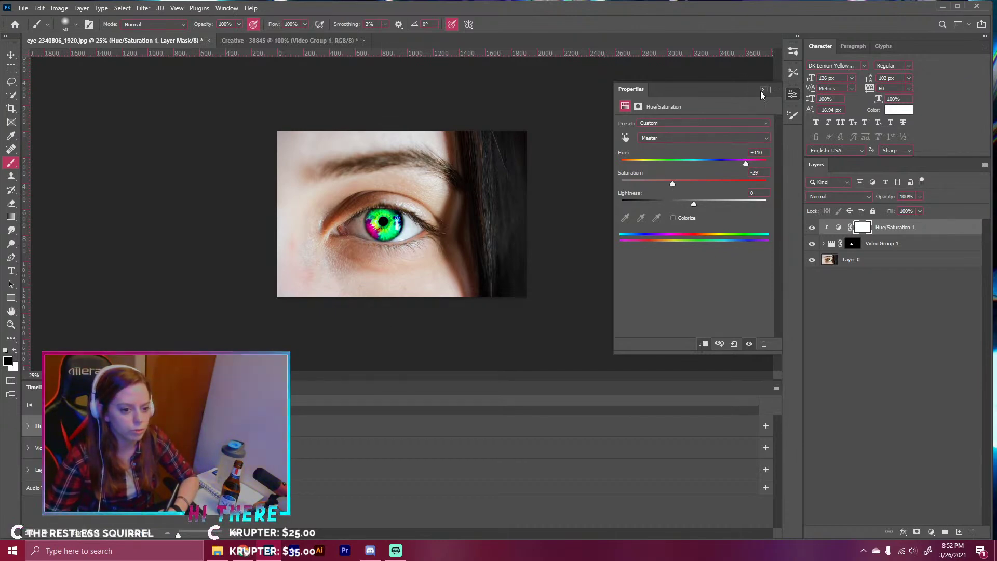
left_click_drag(694, 203, 668, 202)
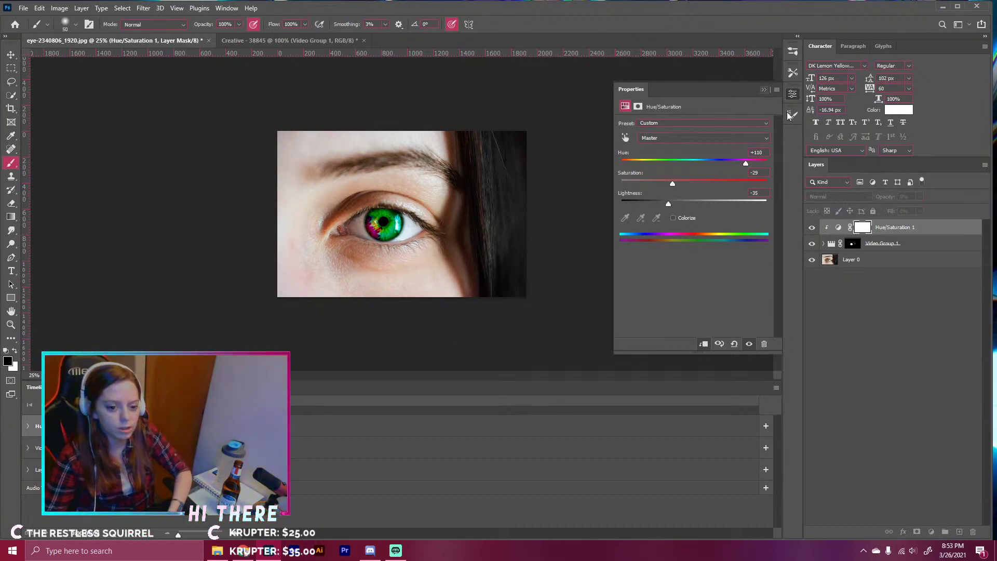
left_click(761, 90)
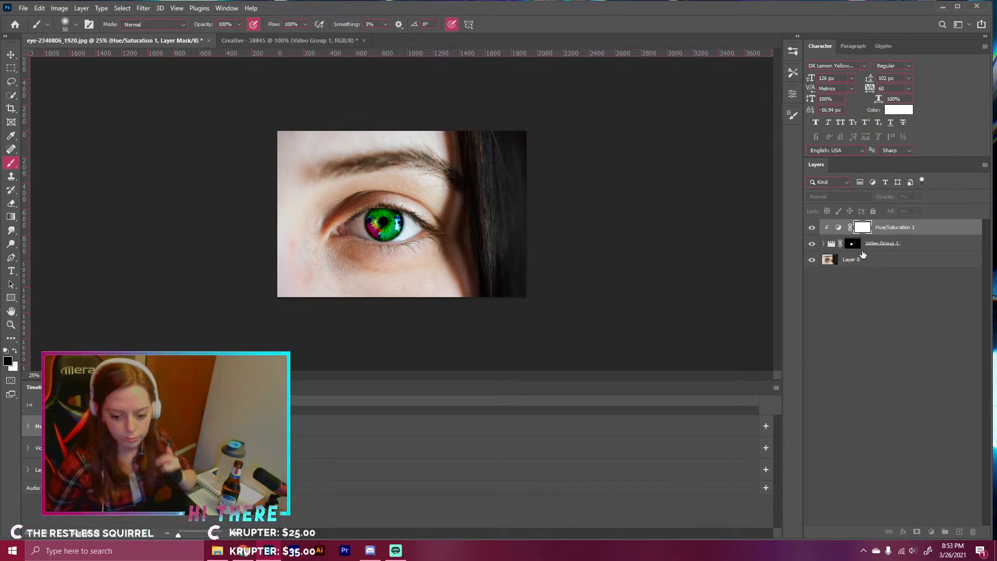
- Clean up Video Group 1's mask along the outer edge of the iris in black with a 100 px brush
key("ctrl+plus")
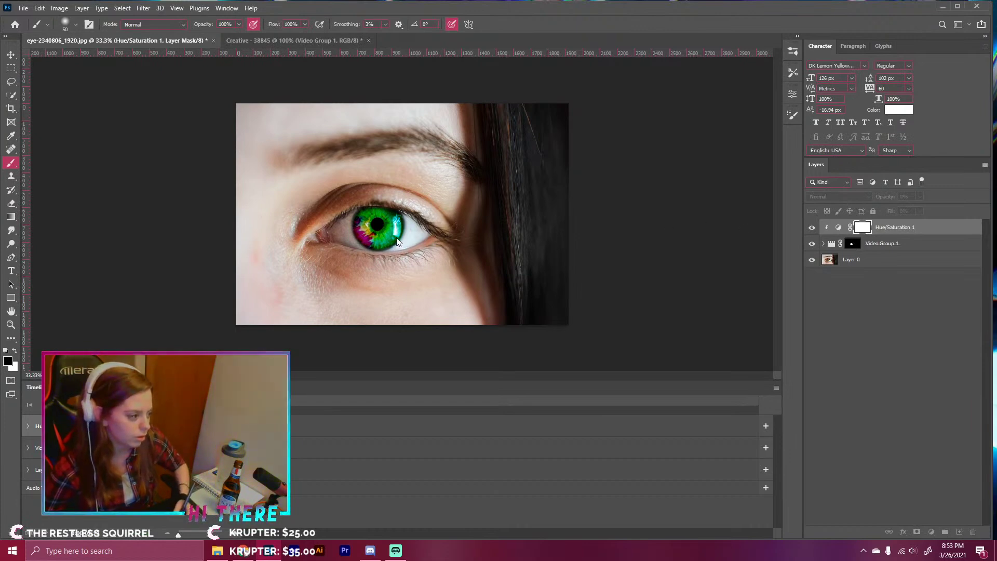
key("space")
left_click(851, 244)
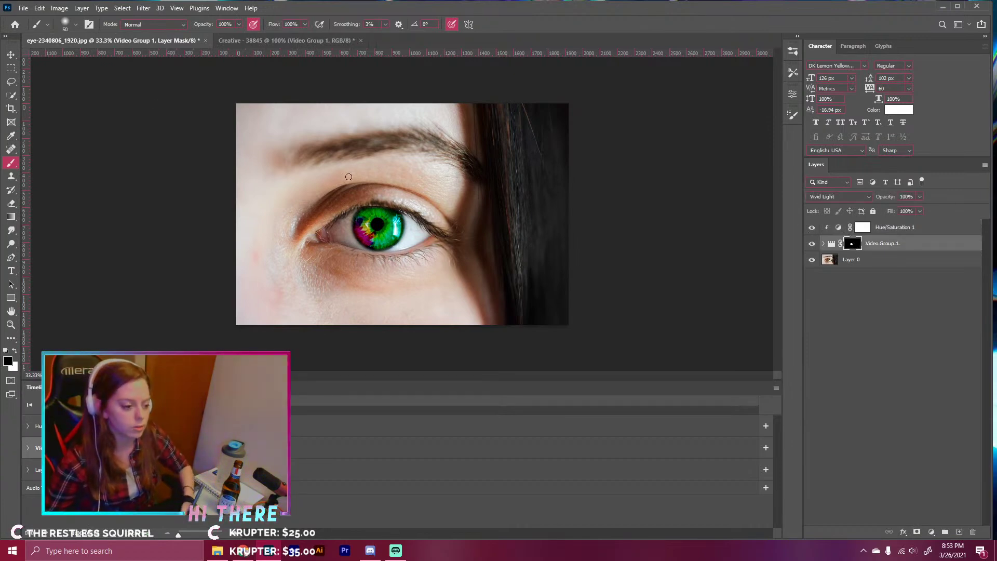
key("]")
key("]")
key("]")
key("]")
key("]")
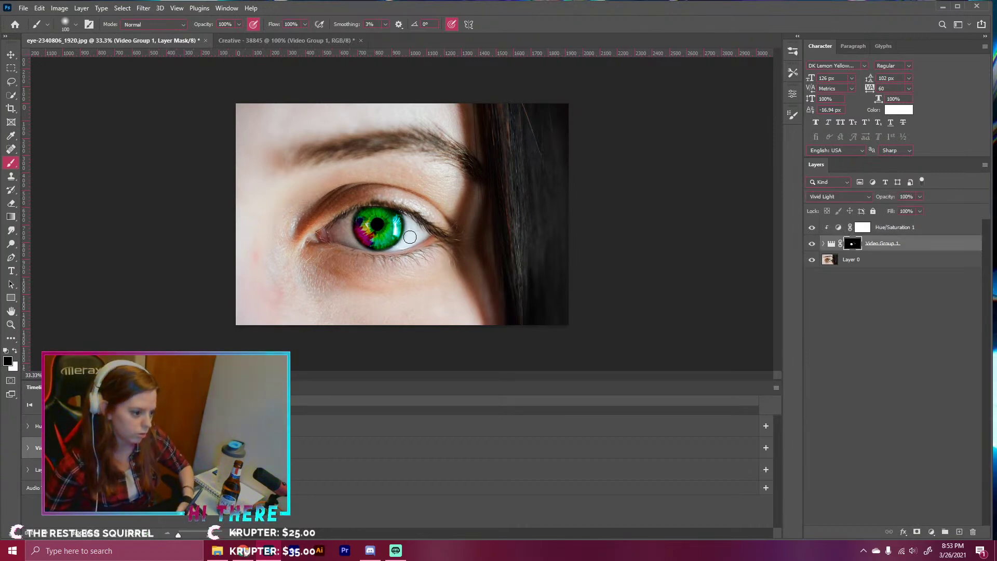
left_click_drag(406, 247, 409, 222)
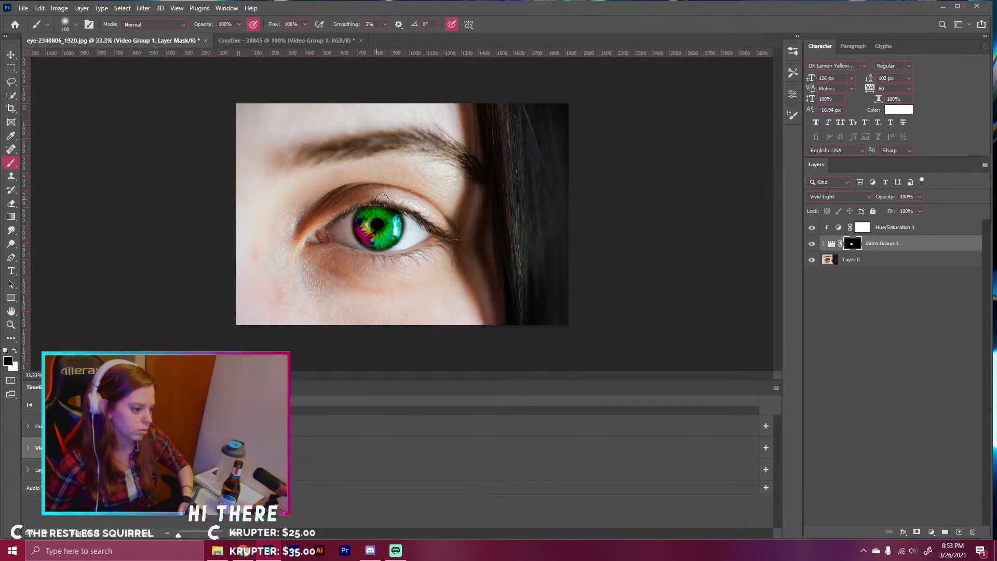
- Save the document as Eye.psd in the Pictures\Stream folder with Maximize Compatibility on
left_click(24, 8)
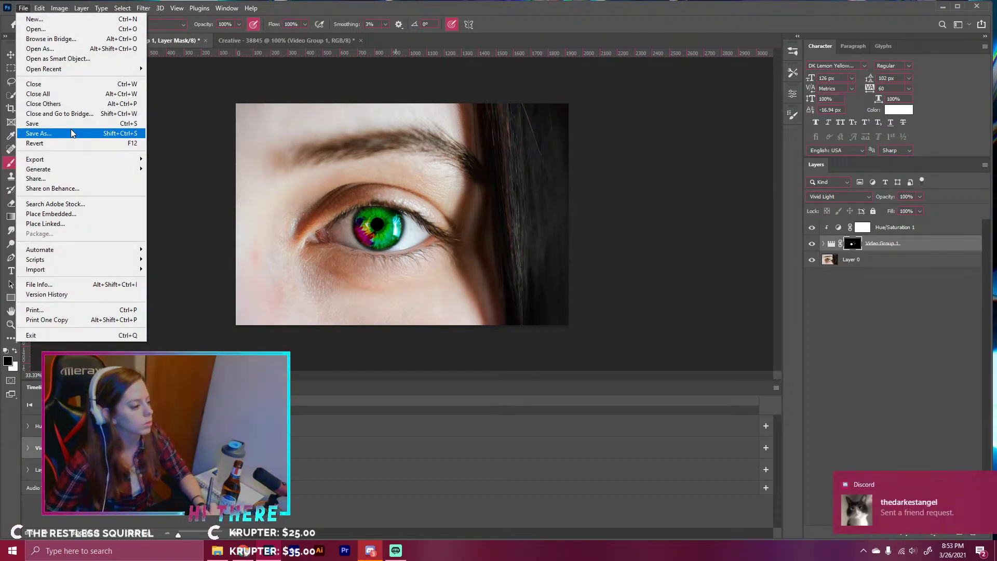
left_click(71, 133)
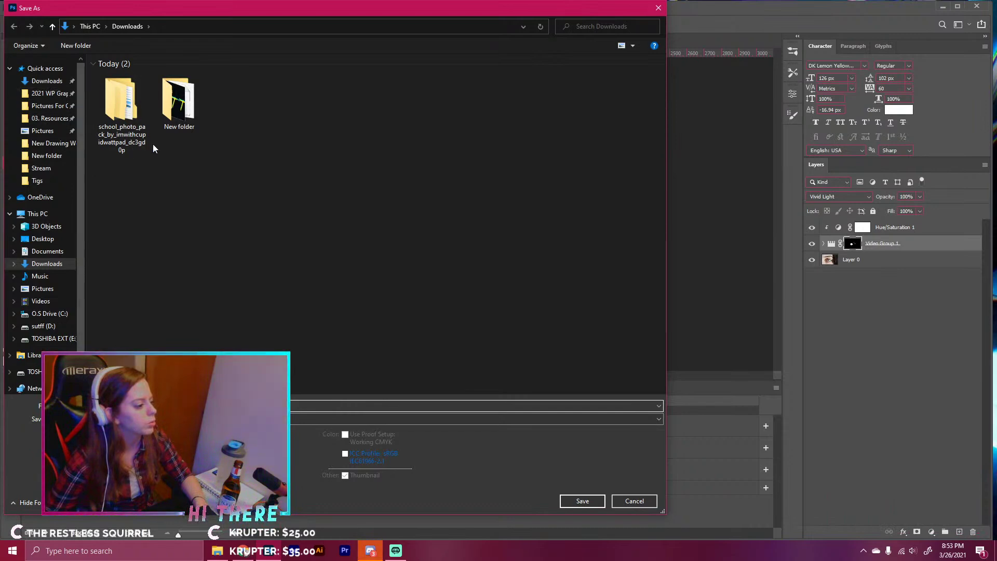
left_click(51, 169)
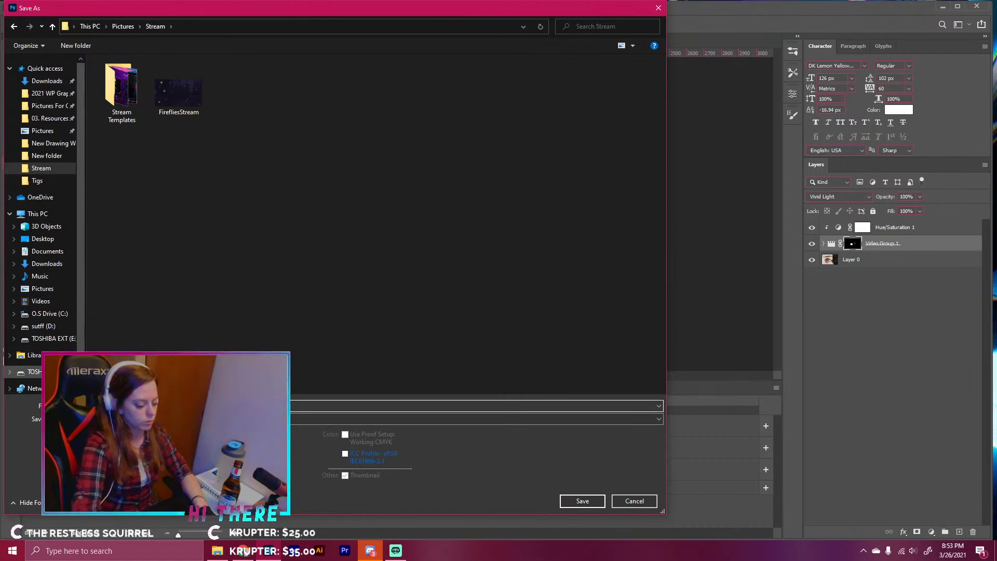
key("Return")
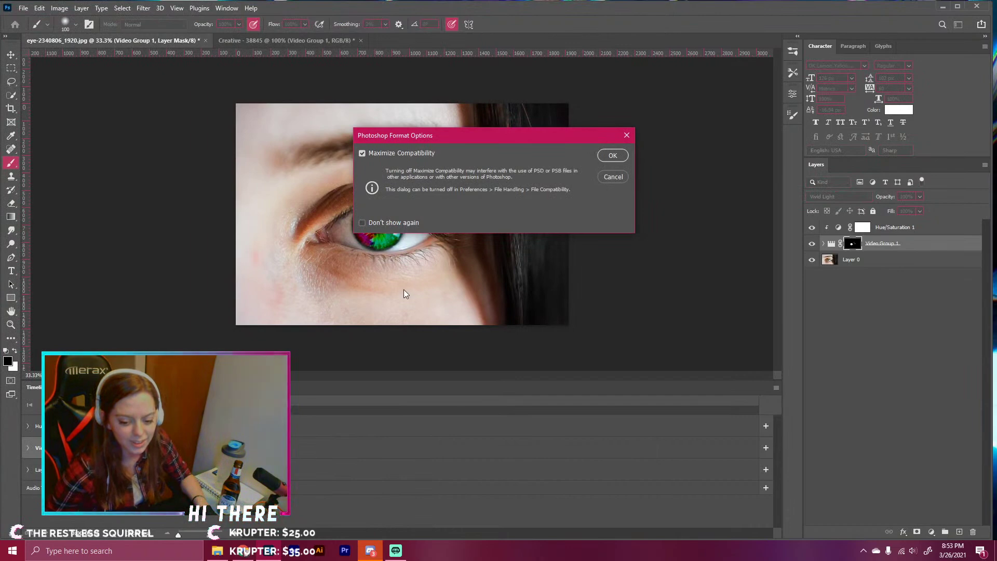
left_click(612, 155)
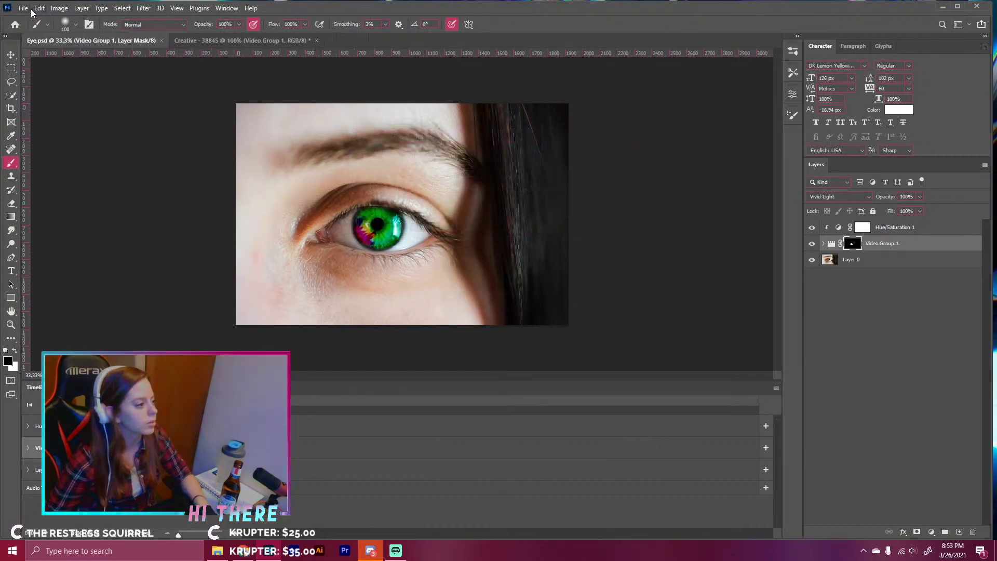
left_click(24, 8)
mouse_move(72, 164)
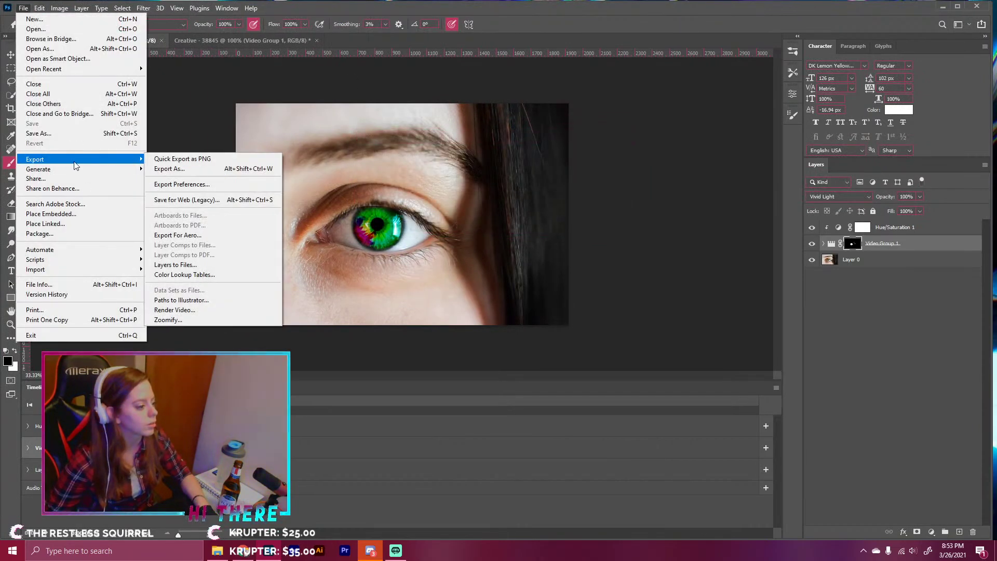
left_click(226, 200)
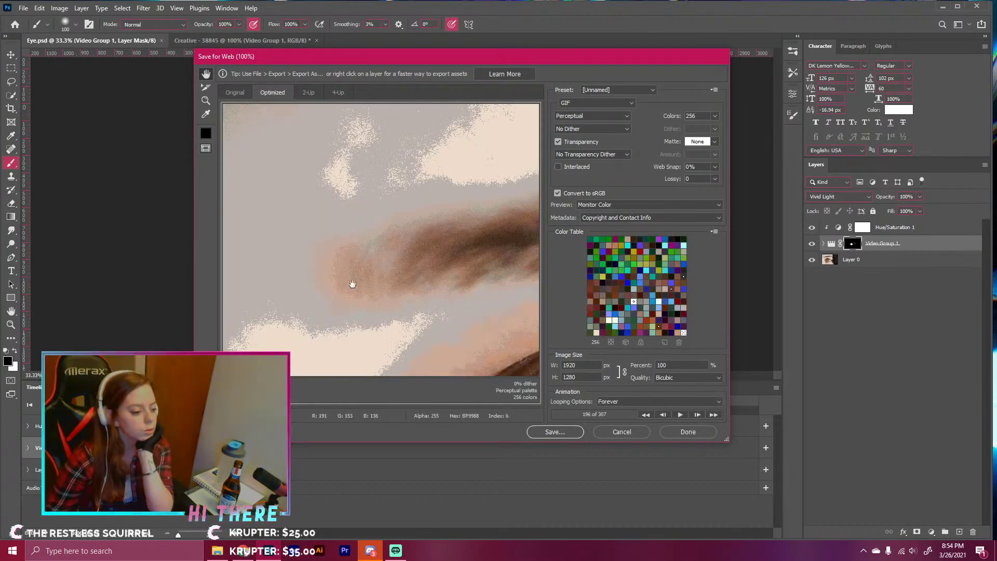
scroll(401, 188, "down", 5)
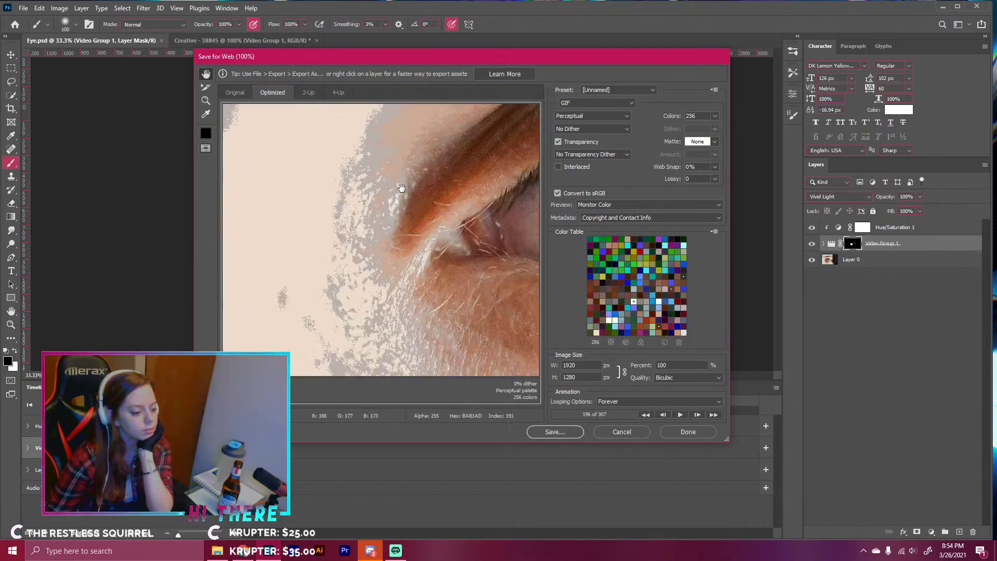
scroll(400, 190, "up", 4)
scroll(399, 190, "down", 4)
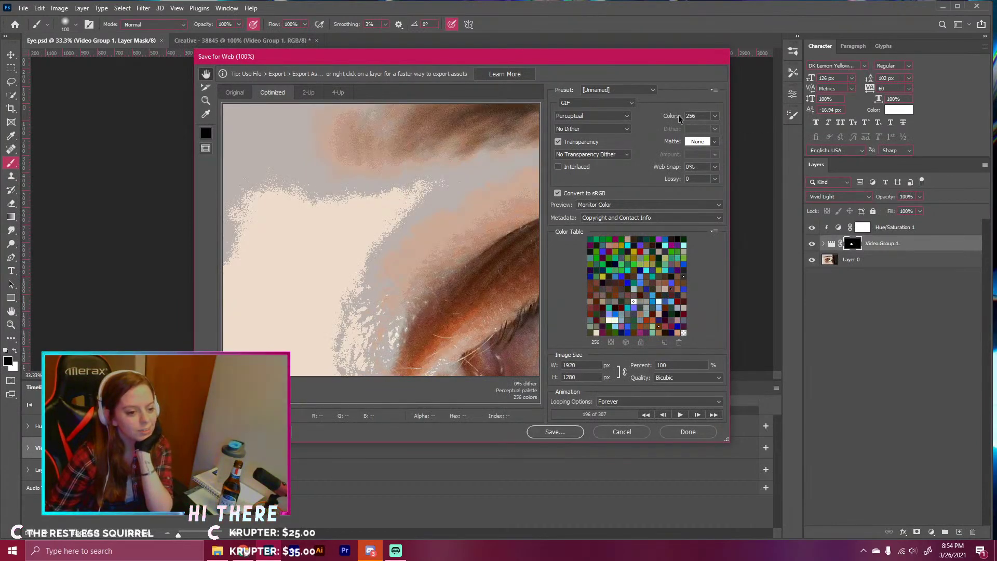
left_click(714, 116)
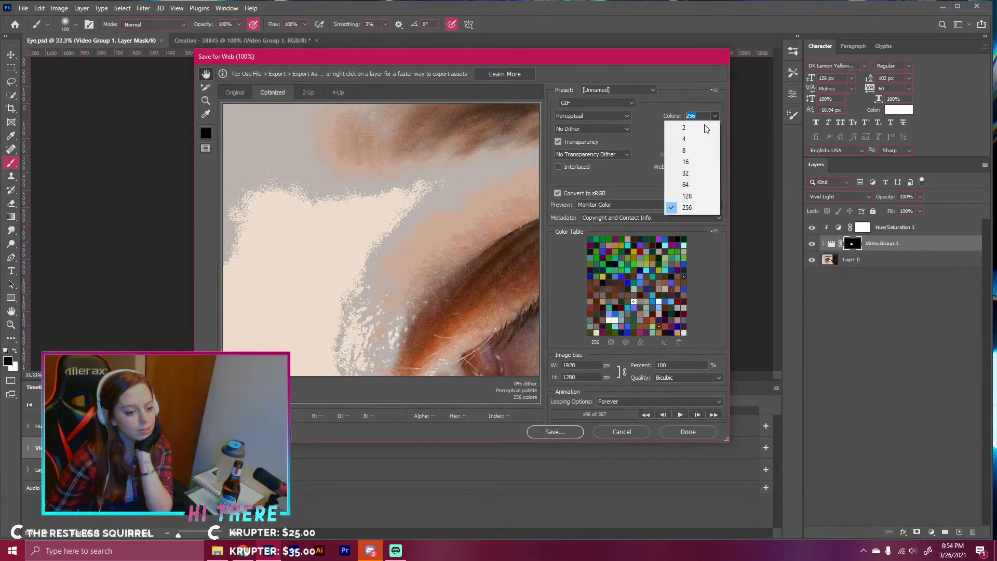
left_click(622, 104)
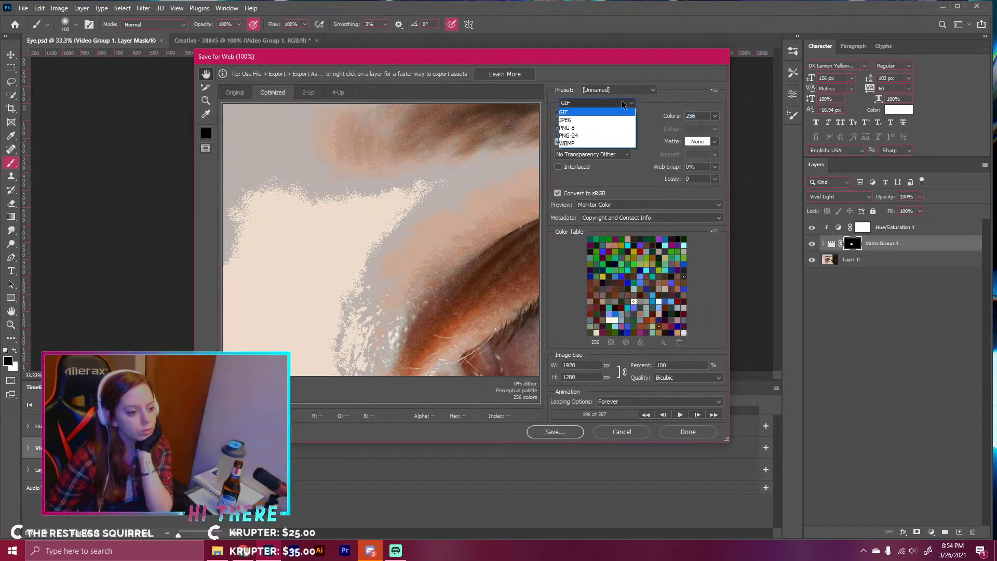
left_click(614, 110)
left_click(641, 435)
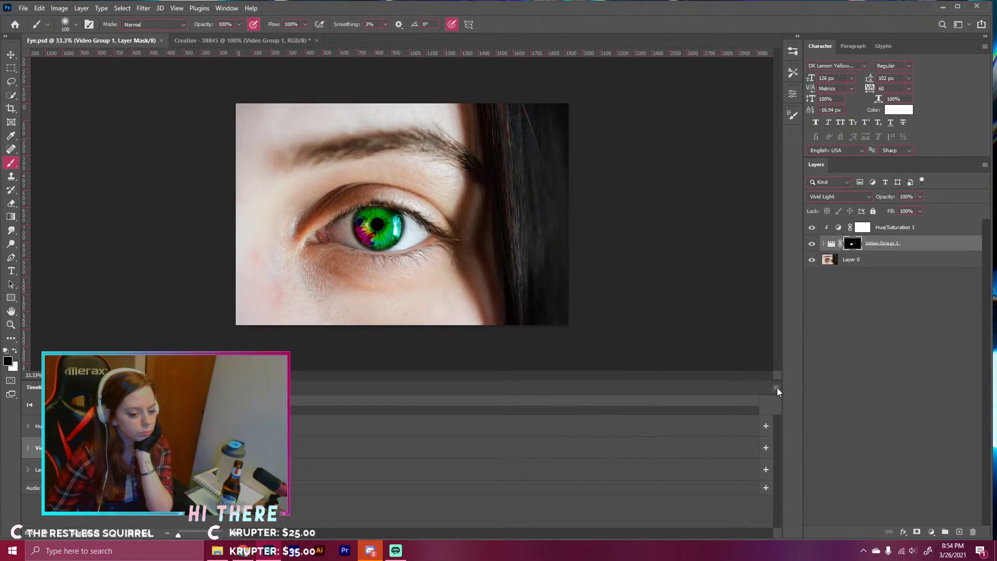
- Render the eye animation as Eye.mp4 in the Stream folder, using H.264, High Quality, 1920 x 1280, 30 fps and all frames
left_click(775, 387)
left_click(811, 353)
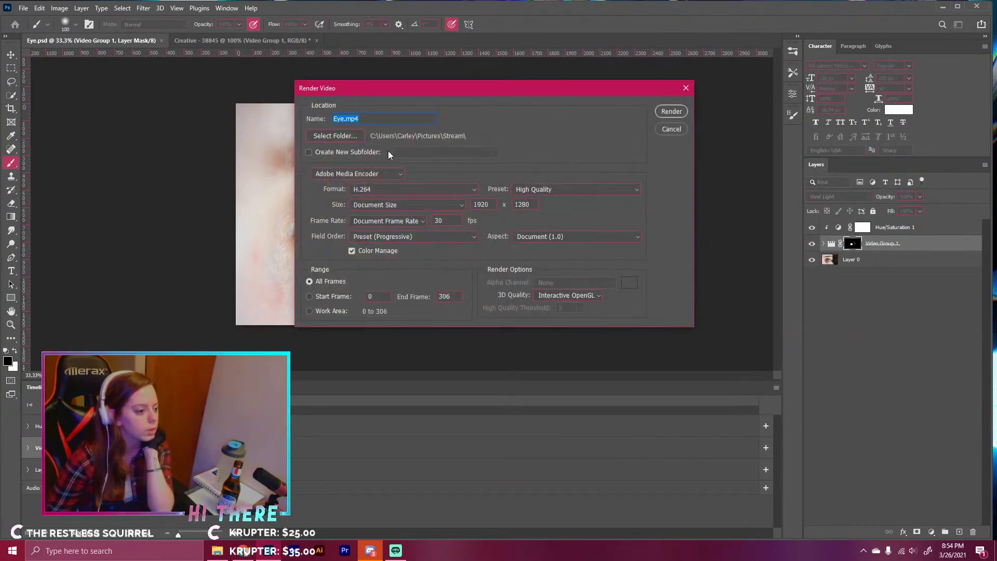
left_click(672, 112)
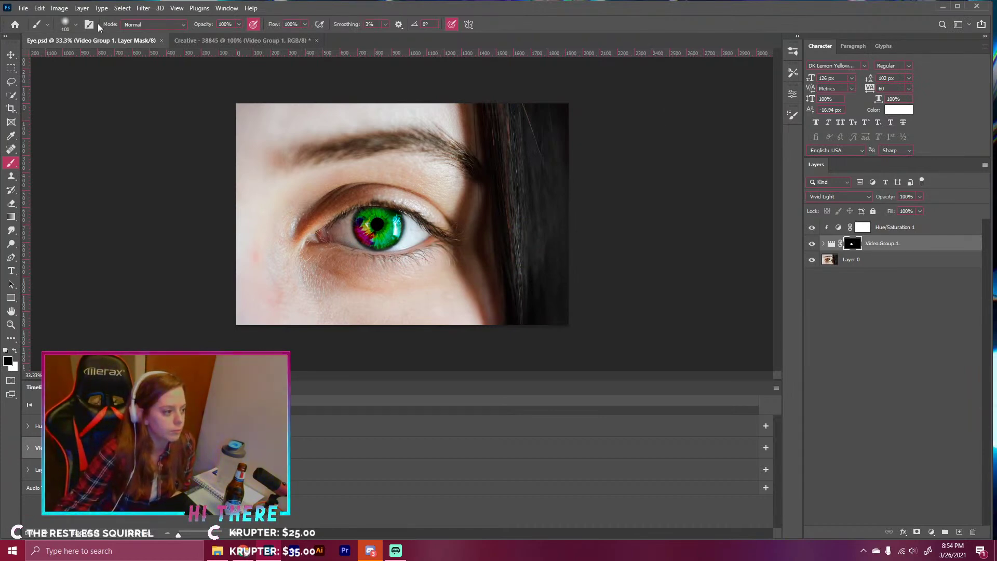
- Close the Creative - 38845 ink video document without saving its changes
left_click(225, 40)
left_click(127, 39)
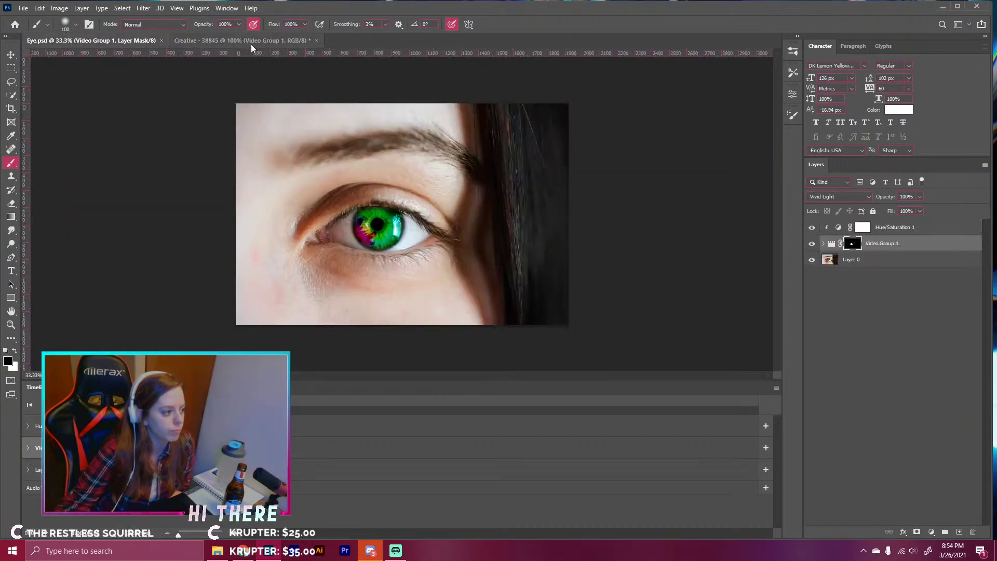
left_click(289, 43)
left_click(316, 40)
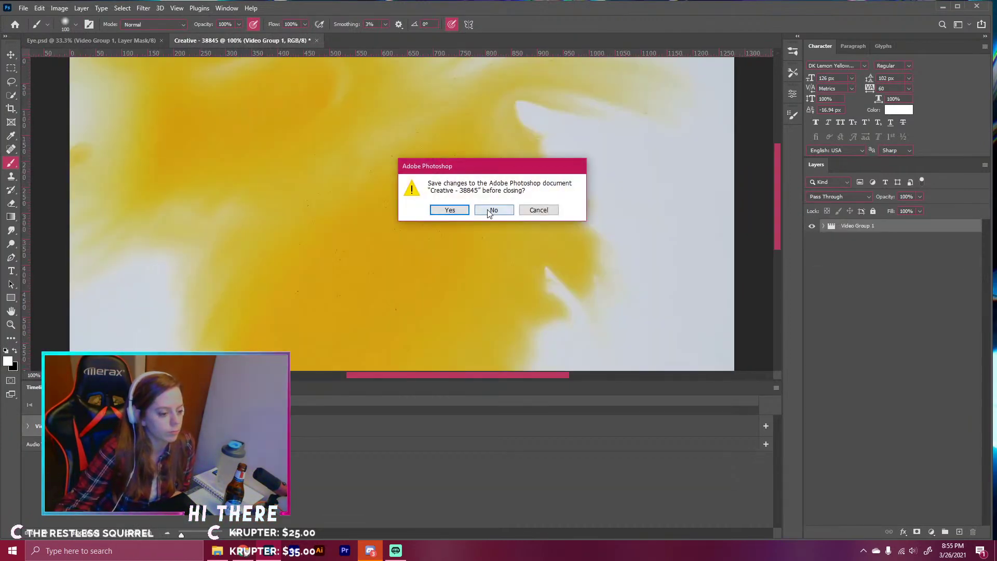
left_click(488, 211)
- Create a new blank landscape document with a white background and close the Timeline panel
left_click(24, 9)
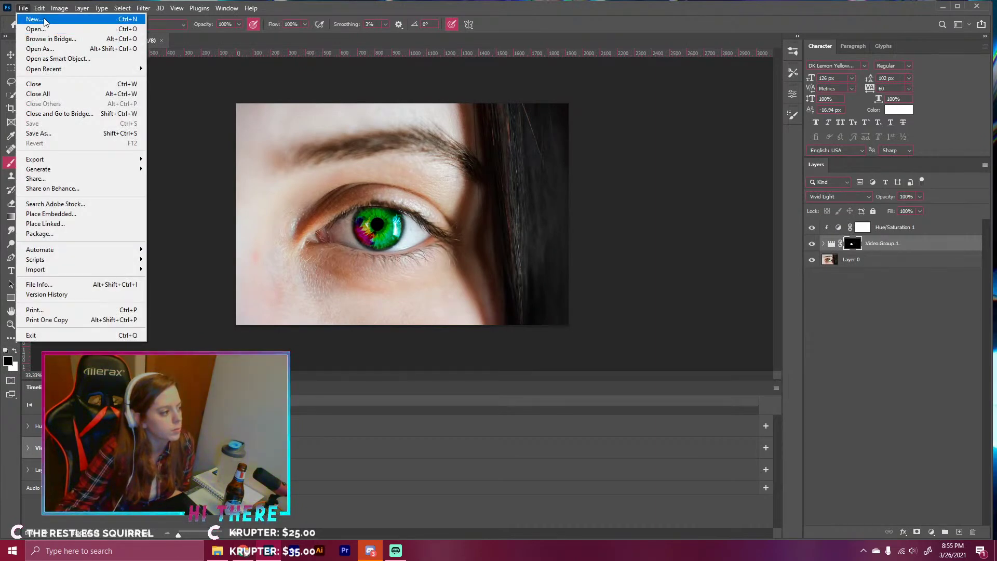
left_click(45, 20)
double_click(258, 197)
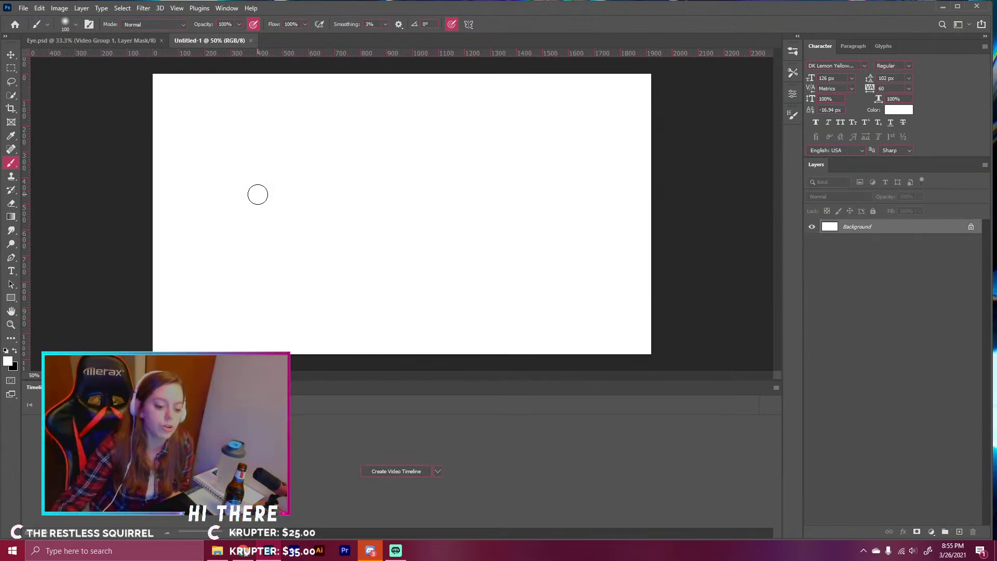
left_click(776, 388)
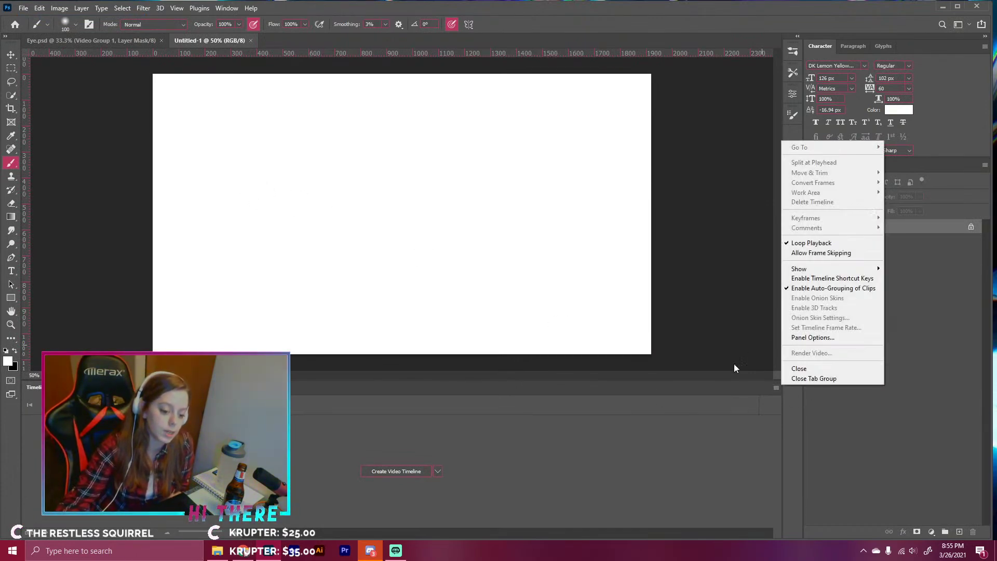
left_click(799, 369)
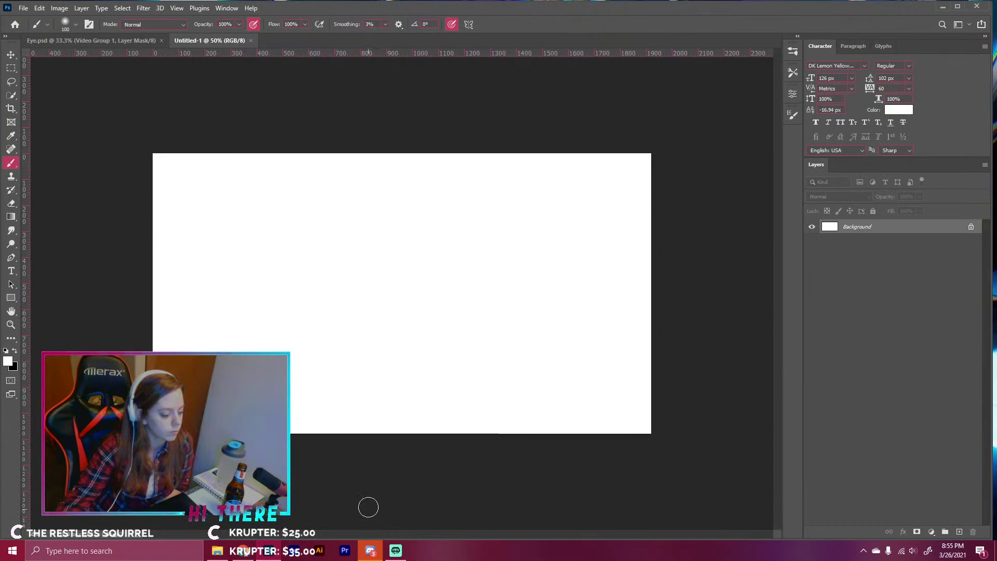
- Find the portrait of the blonde woman in the pink top in the Downloads folder and open it in Photoshop
left_click(217, 550)
left_click(220, 186)
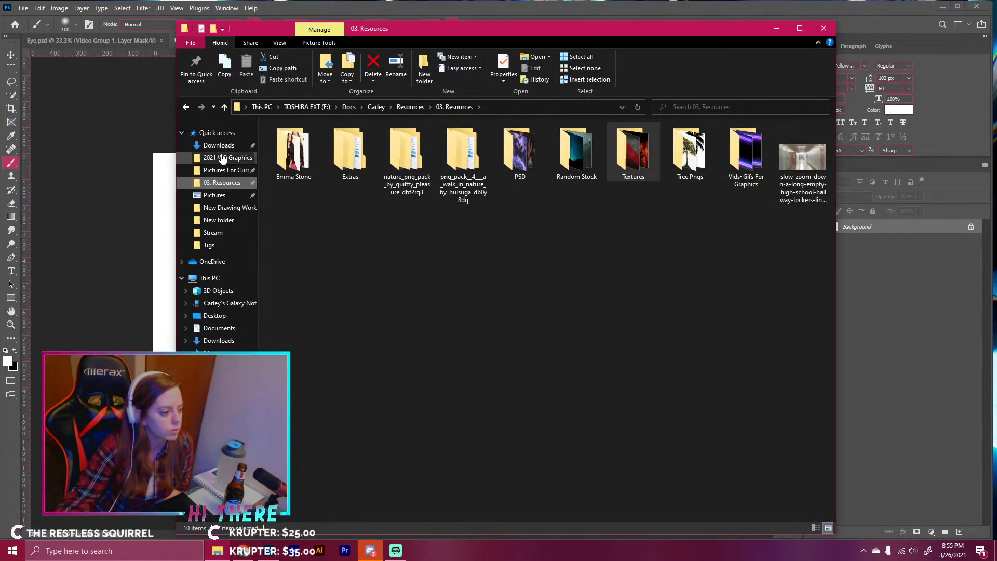
left_click(222, 158)
left_click(219, 172)
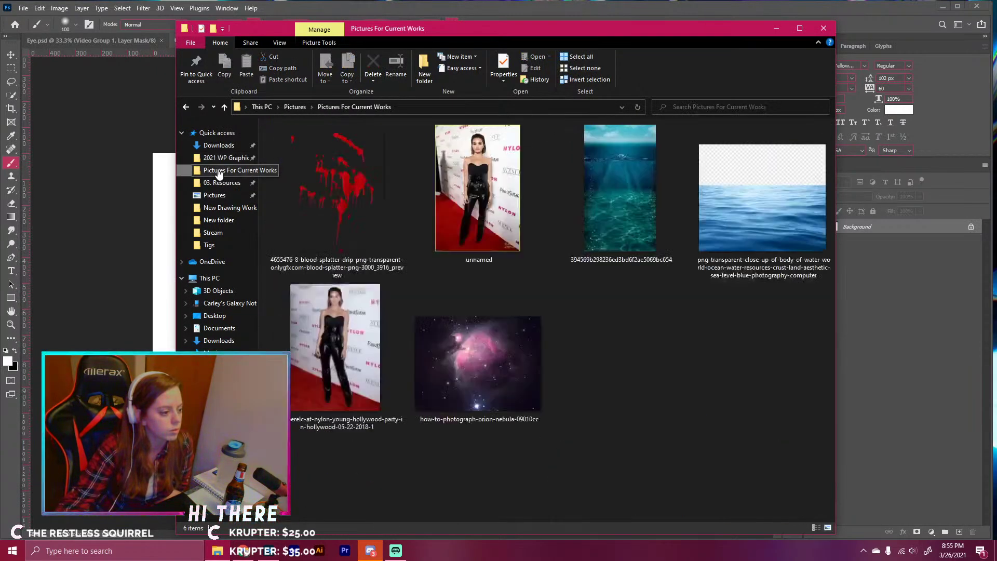
left_click(219, 145)
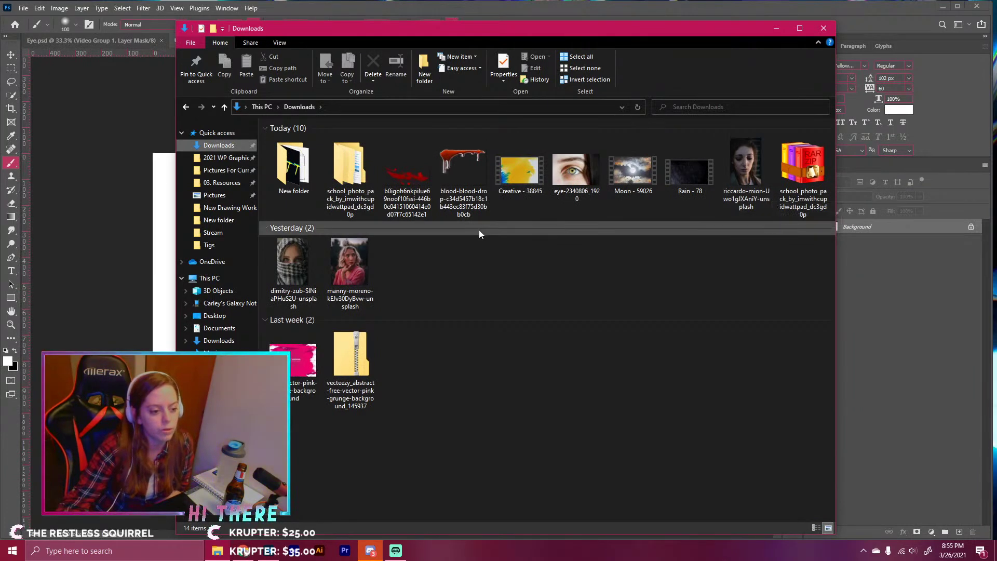
left_click(343, 263)
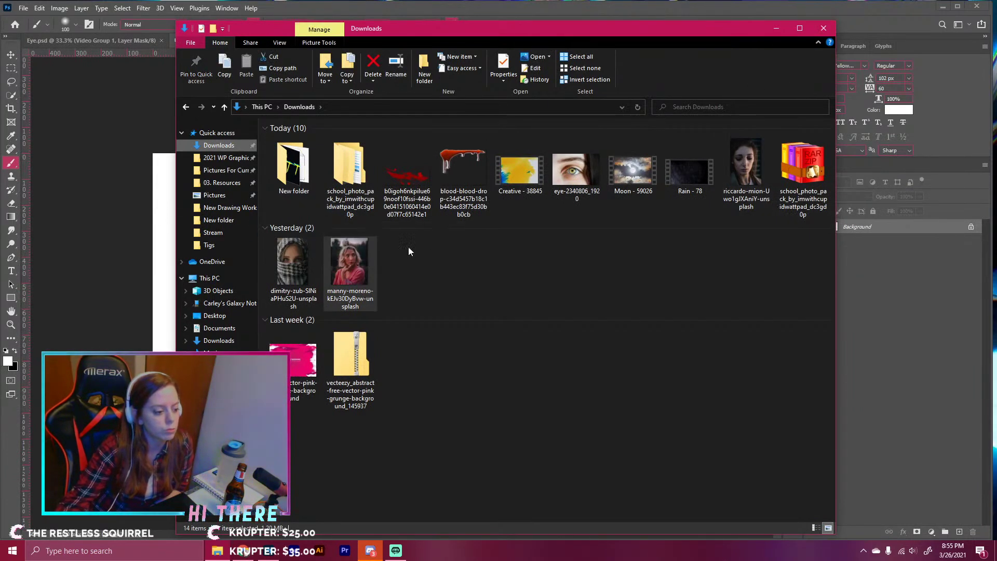
right_click(363, 245)
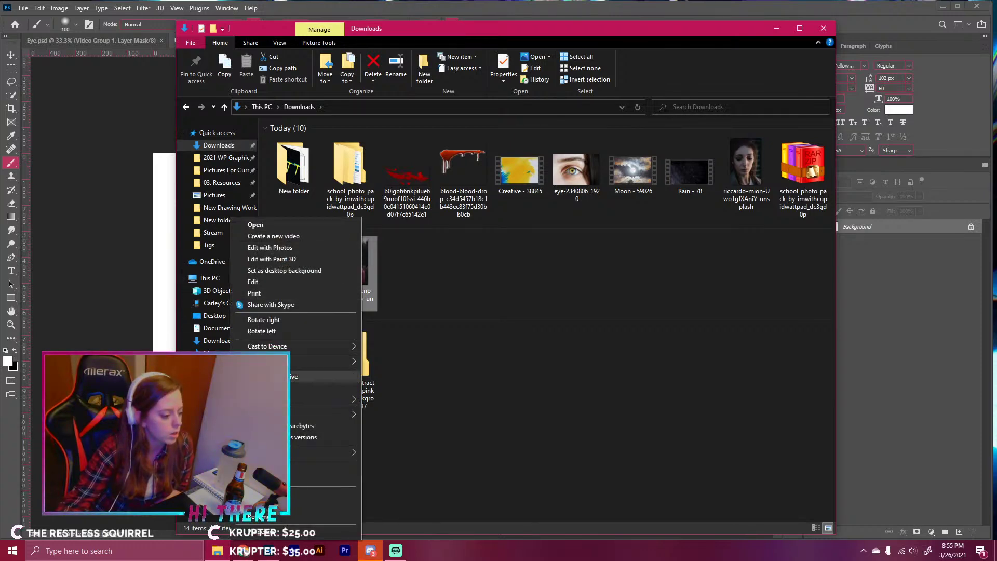
mouse_move(356, 402)
left_click(394, 411)
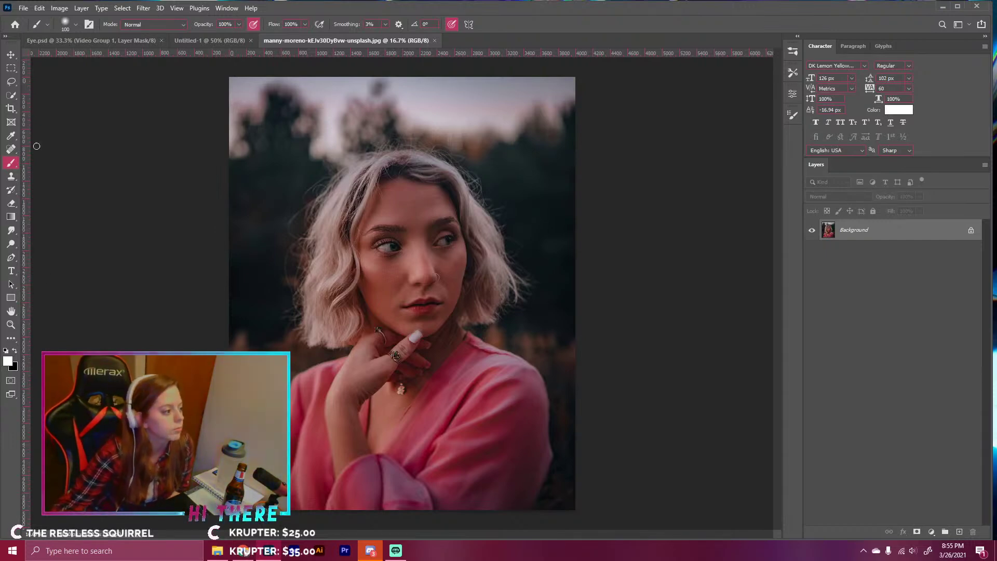
- Bring the portrait into the blank document, scale it to 62.75% and position her face in the left half of the canvas
left_click(11, 54)
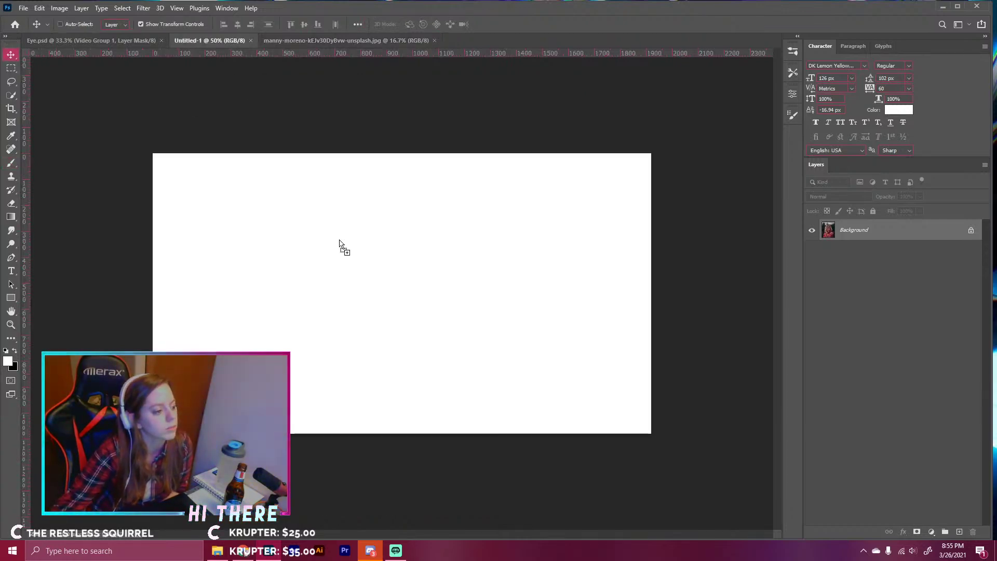
key("ctrl+v")
left_click_drag(459, 239, 366, 223)
left_click_drag(723, 342, 612, 336)
left_click_drag(494, 281, 619, 254)
left_click_drag(736, 308, 585, 299)
left_click_drag(495, 275, 576, 273)
left_click_drag(663, 294, 583, 292)
left_click_drag(506, 270, 539, 271)
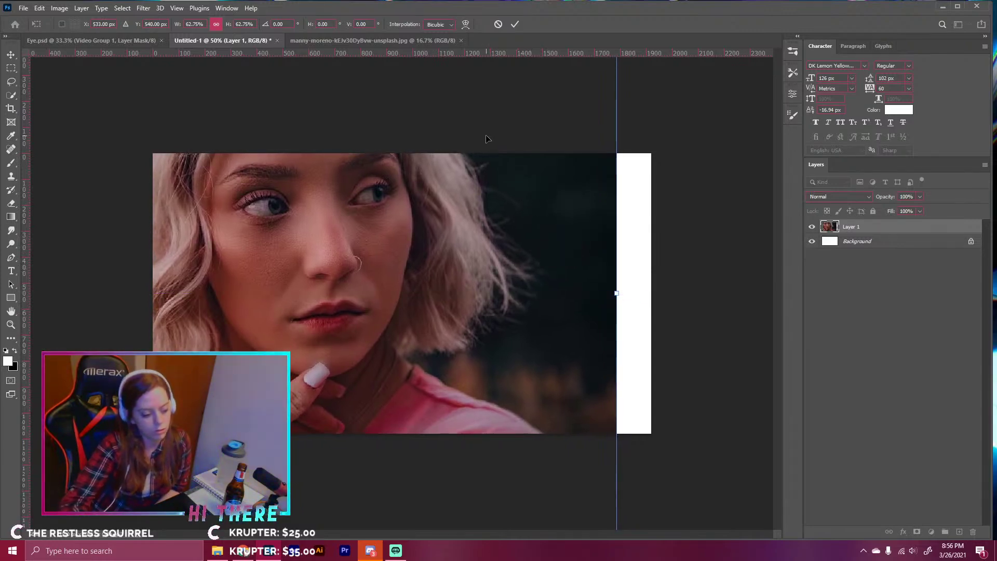
left_click(514, 25)
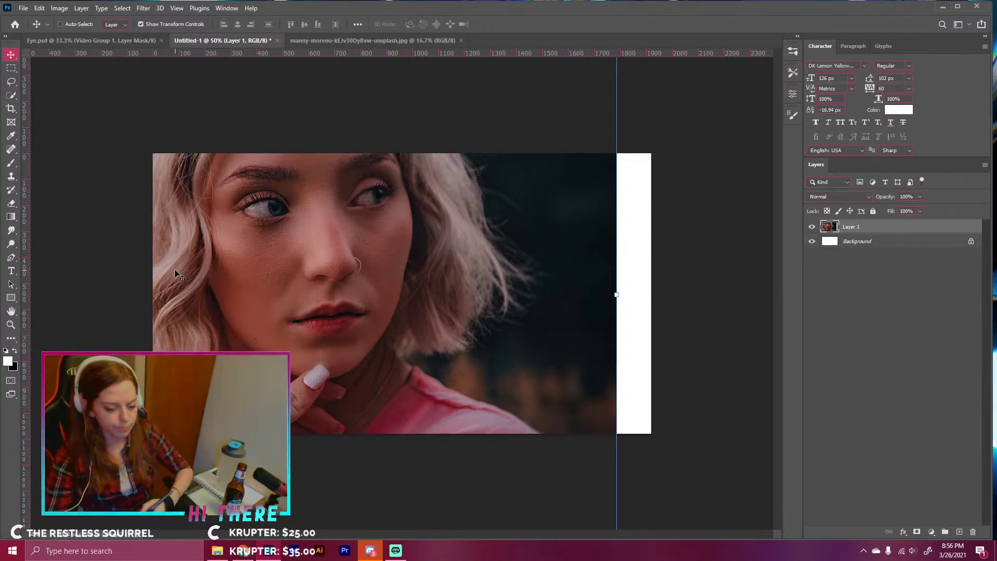
- Copy a full-height strip of the portrait's dark background to a new layer and move it over the white gap at the canvas's right edge
left_click(11, 68)
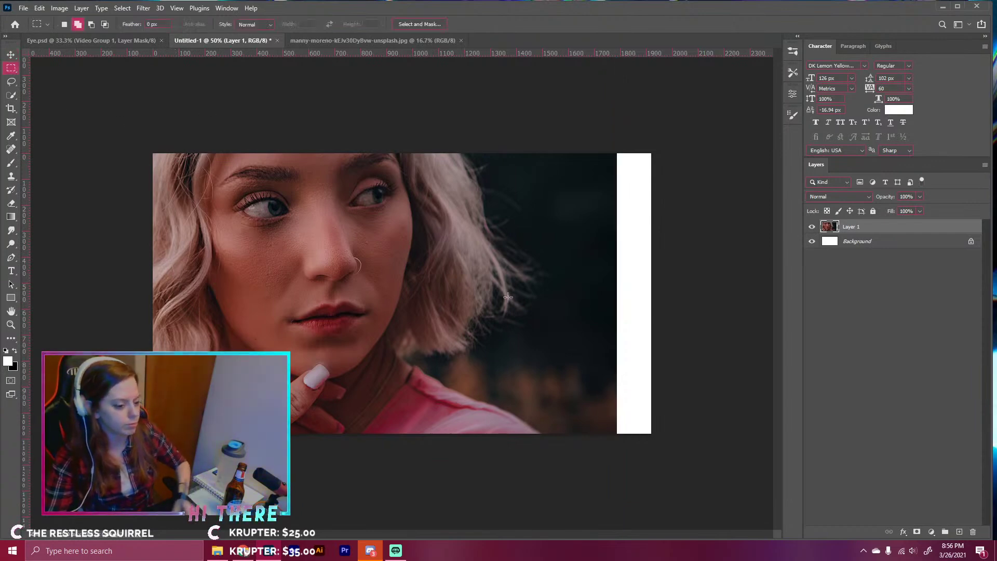
left_click_drag(618, 440, 557, 128)
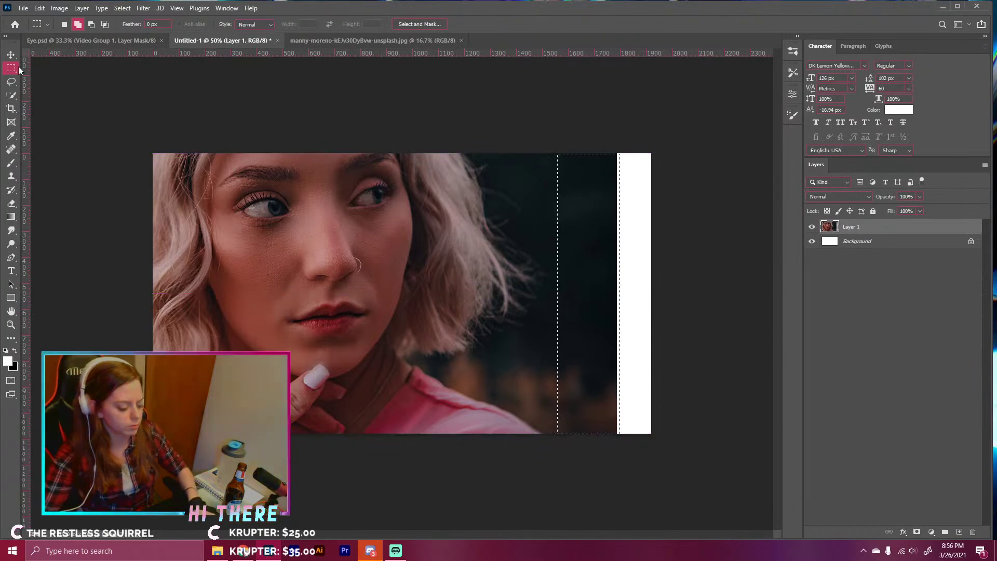
key("ctrl+j")
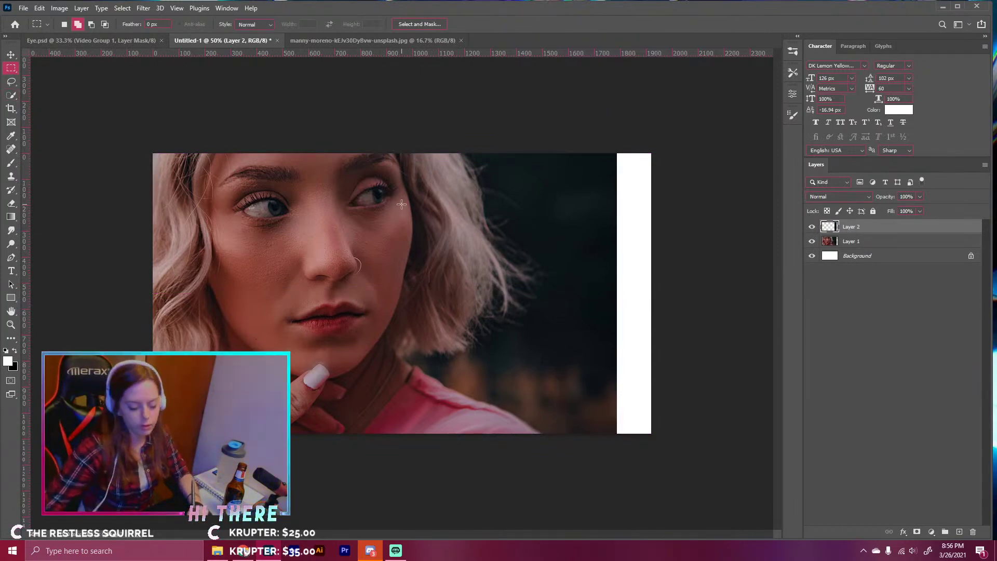
key("v")
left_click_drag(589, 227, 621, 225)
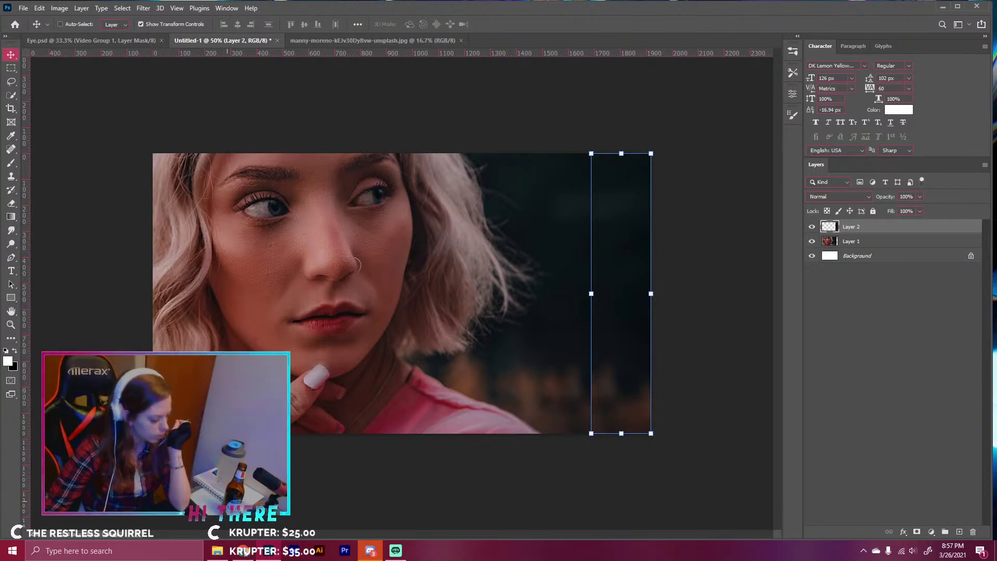
- Switch to YouTube Music in the browser, skip forward to the track Feels Right, and return to Photoshop
left_click(244, 551)
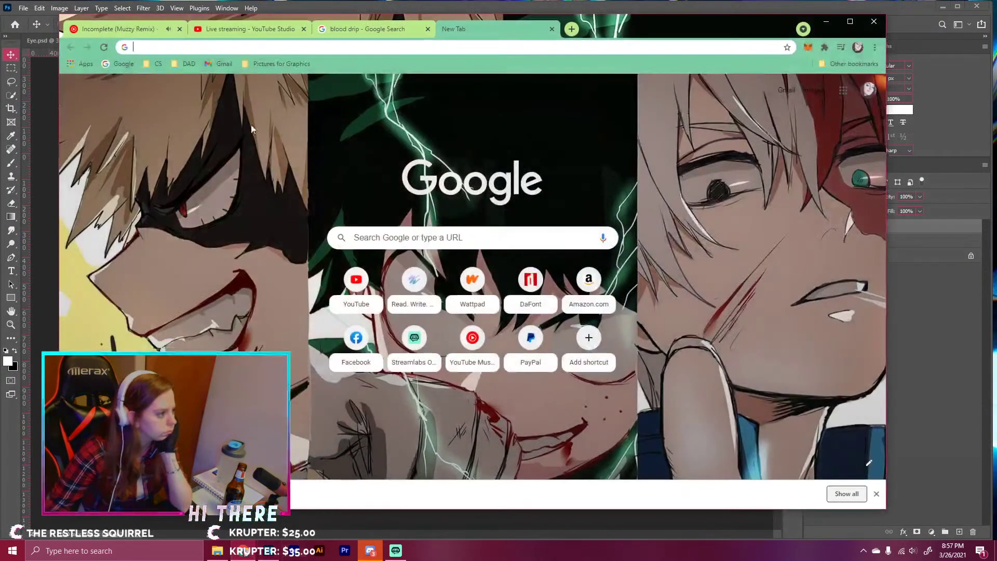
left_click(107, 26)
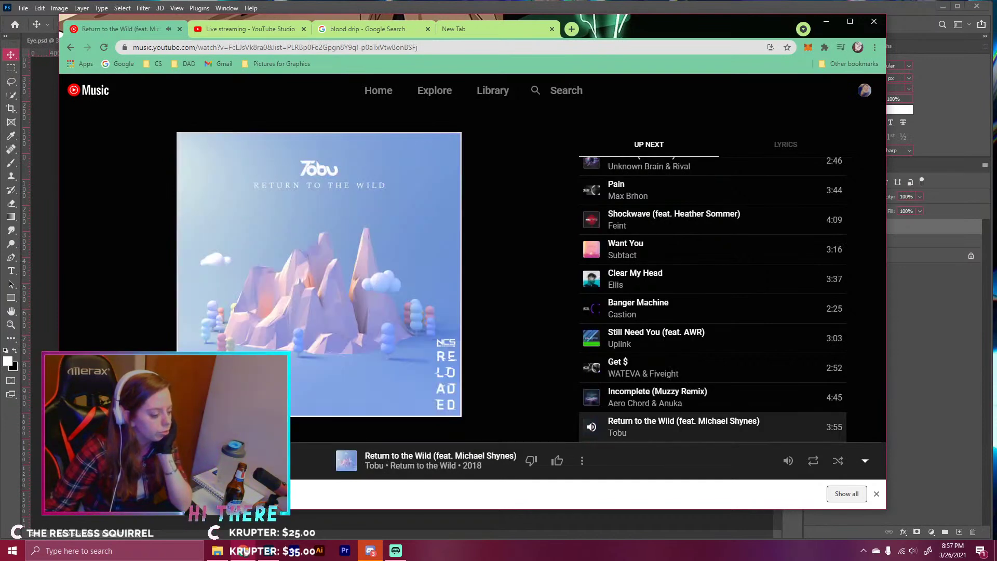
left_click(136, 460)
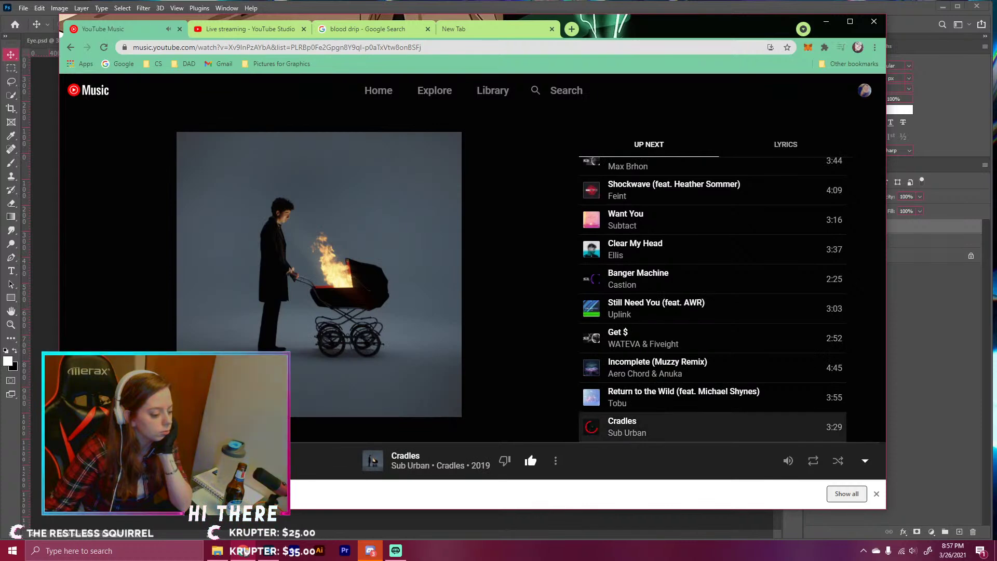
left_click(136, 461)
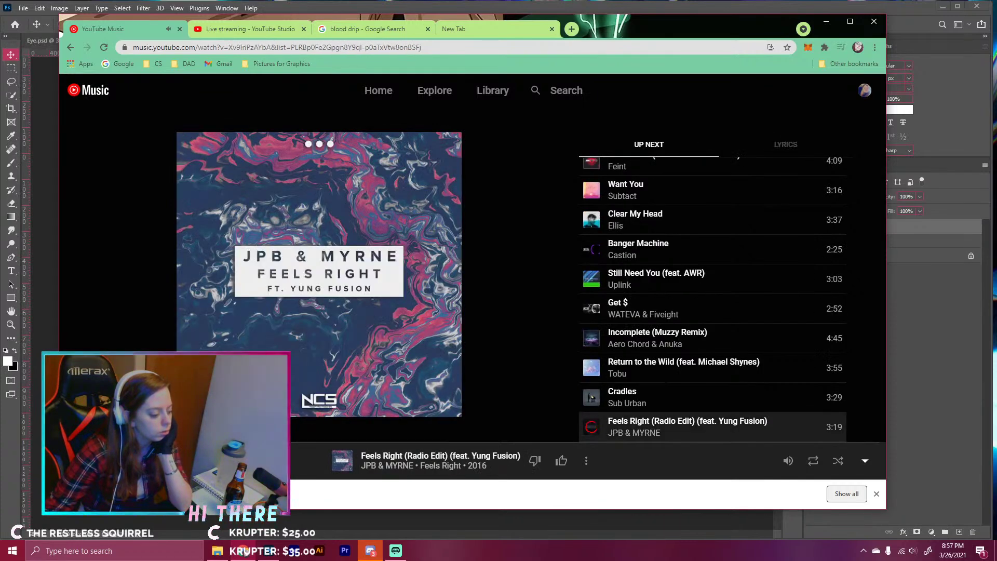
left_click(77, 461)
left_click(40, 297)
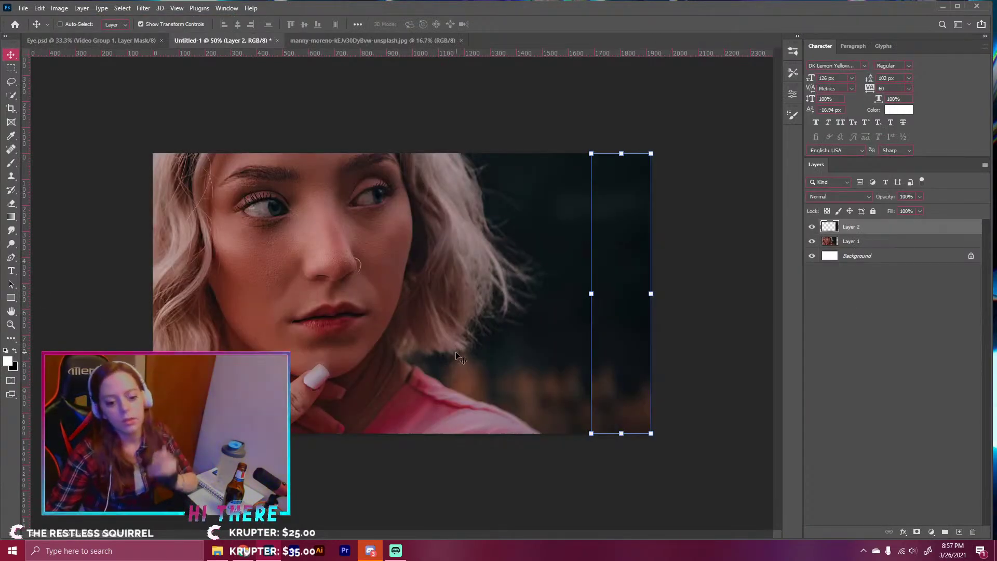
- Place the background strip layer beneath the portrait layer and add a layer mask to the portrait, with black as the foreground colour
left_click_drag(847, 228, 848, 249)
left_click(852, 227)
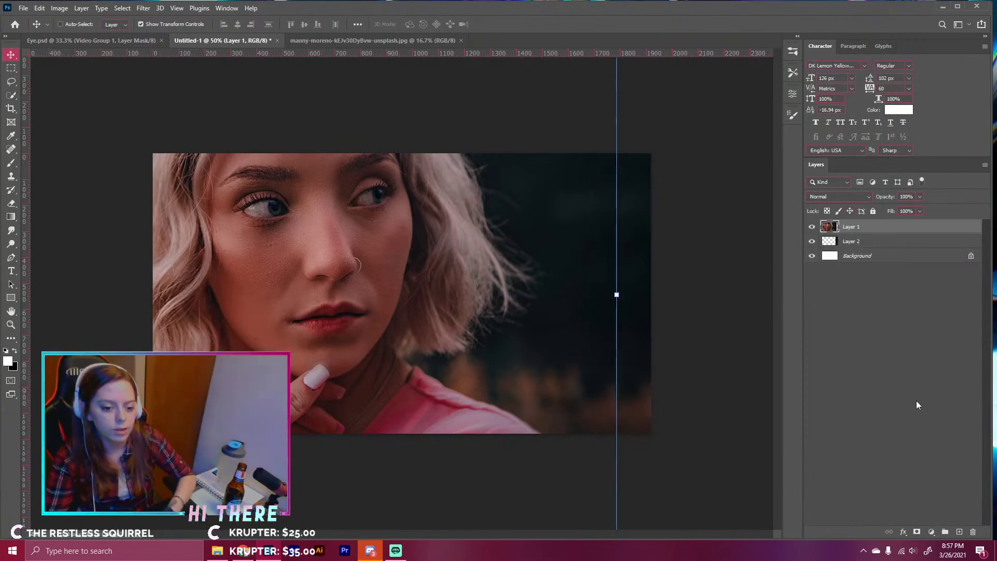
left_click(917, 532)
key("x")
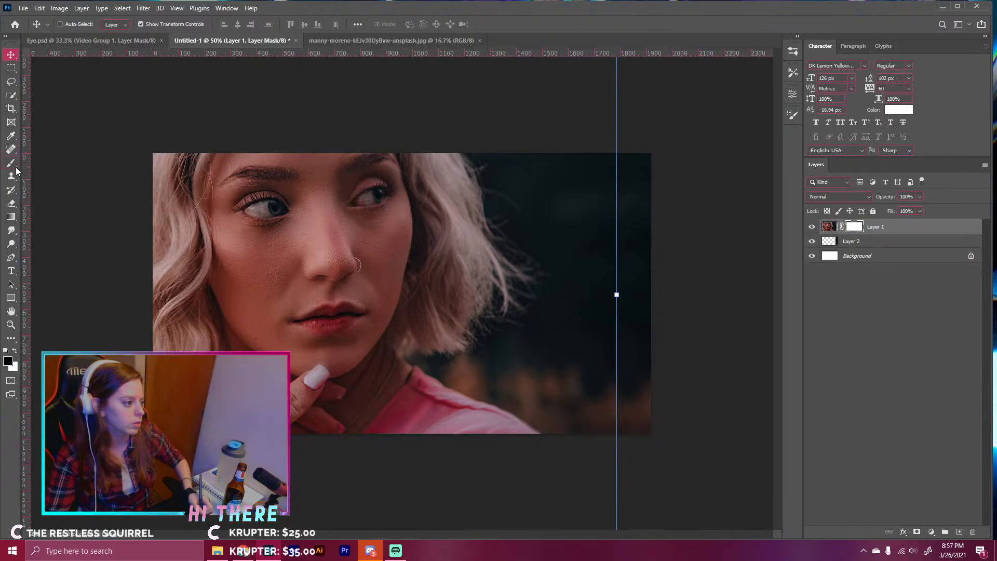
- Fade the portrait's edge into the background strip with horizontal linear gradients on the layer mask, and check the blend by toggling the strip layer's visibility
left_click(17, 221)
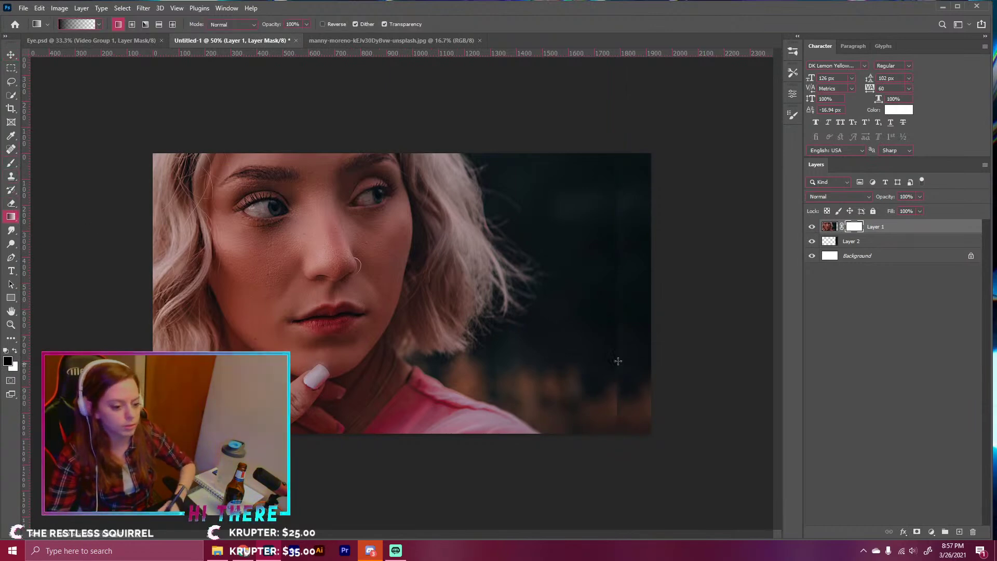
left_click_drag(625, 315, 574, 315)
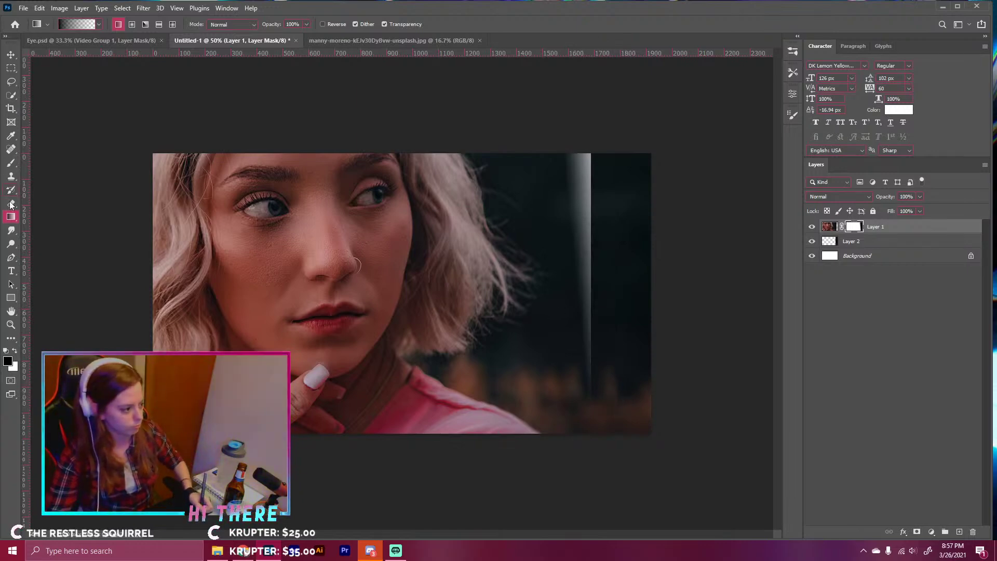
left_click(14, 352)
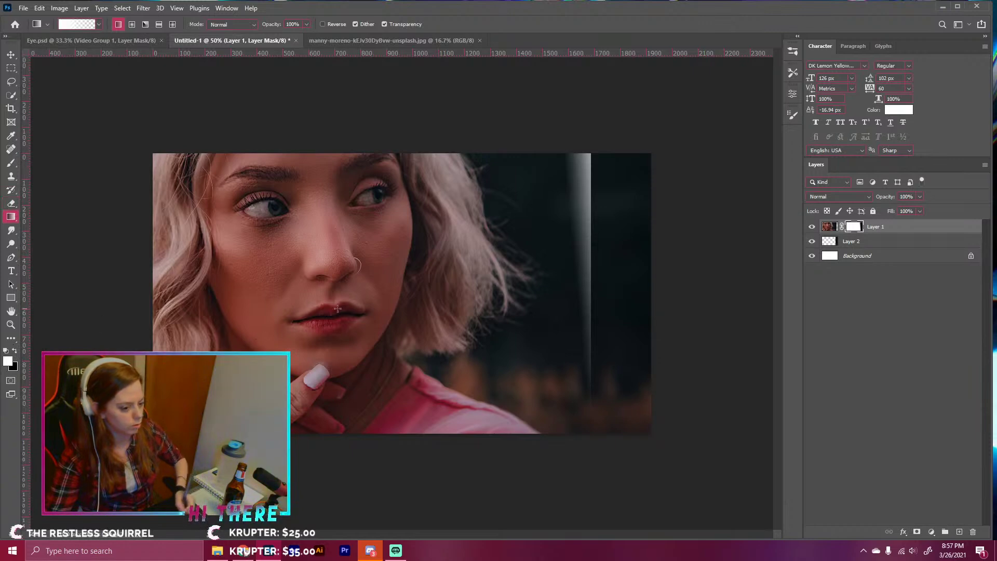
left_click_drag(555, 247, 616, 247)
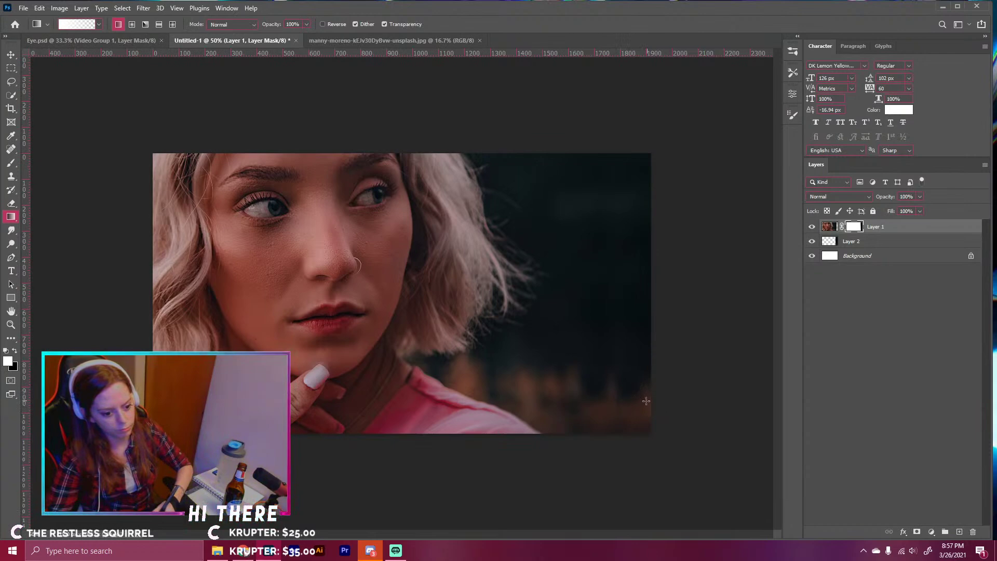
left_click(812, 242)
left_click(811, 243)
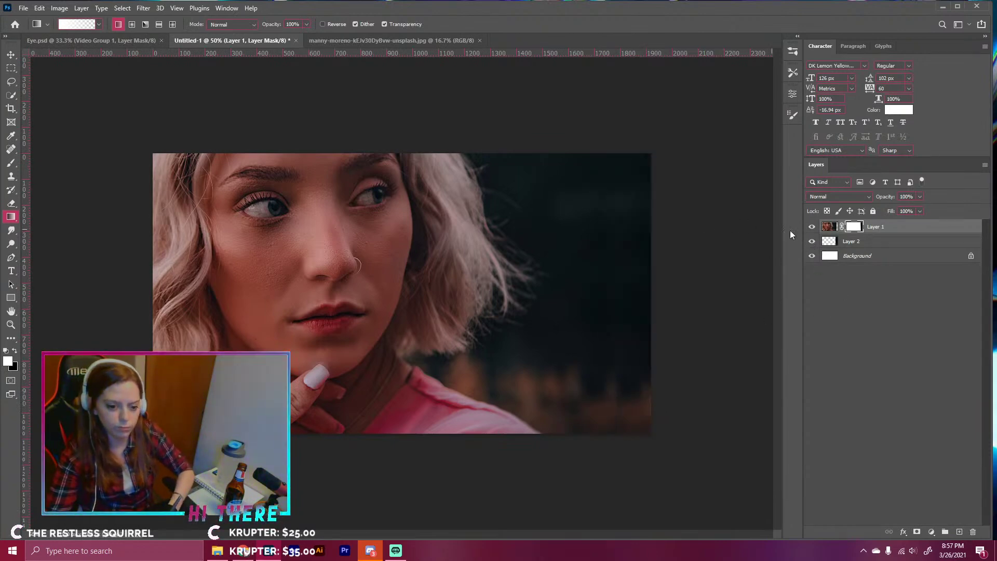
left_click(11, 163)
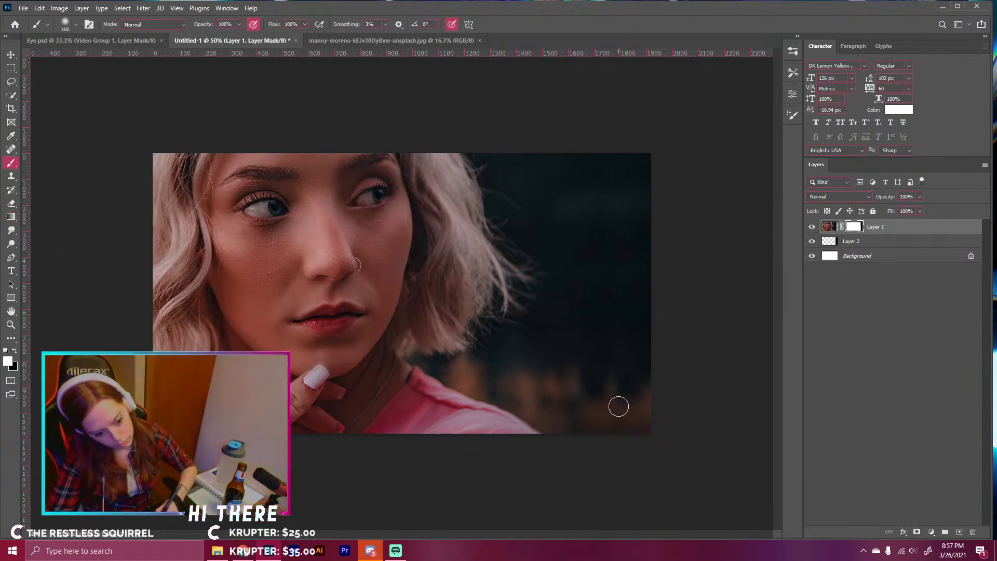
key("x")
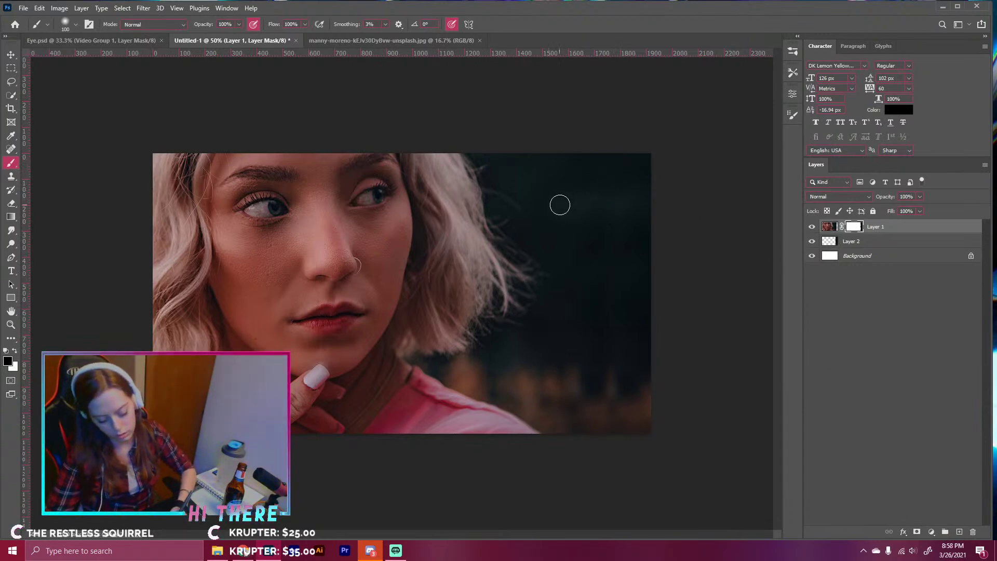
key("x")
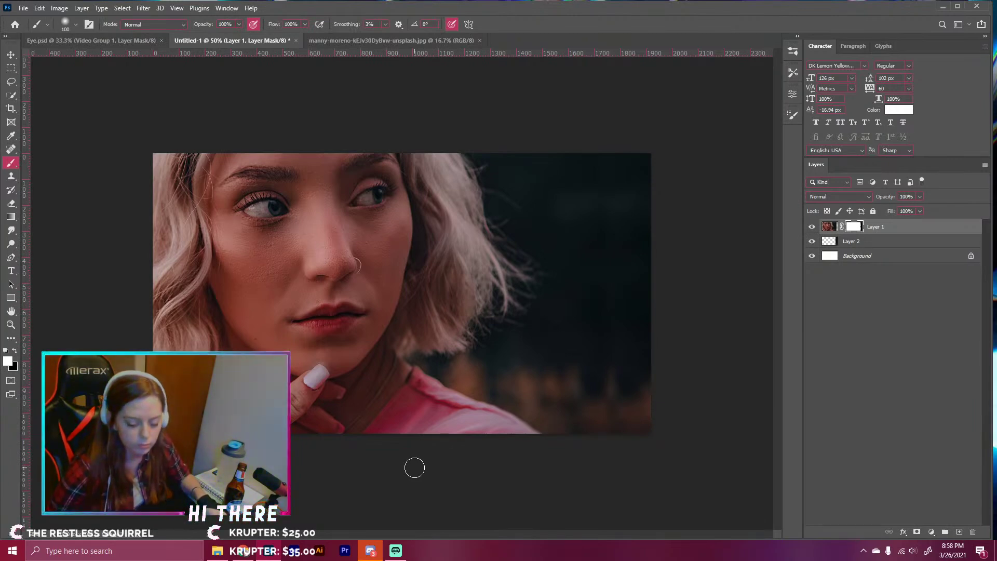
- Group the portrait and background strip layers, and merge the two layers inside the group into one
left_click(868, 243)
key("ctrl+g")
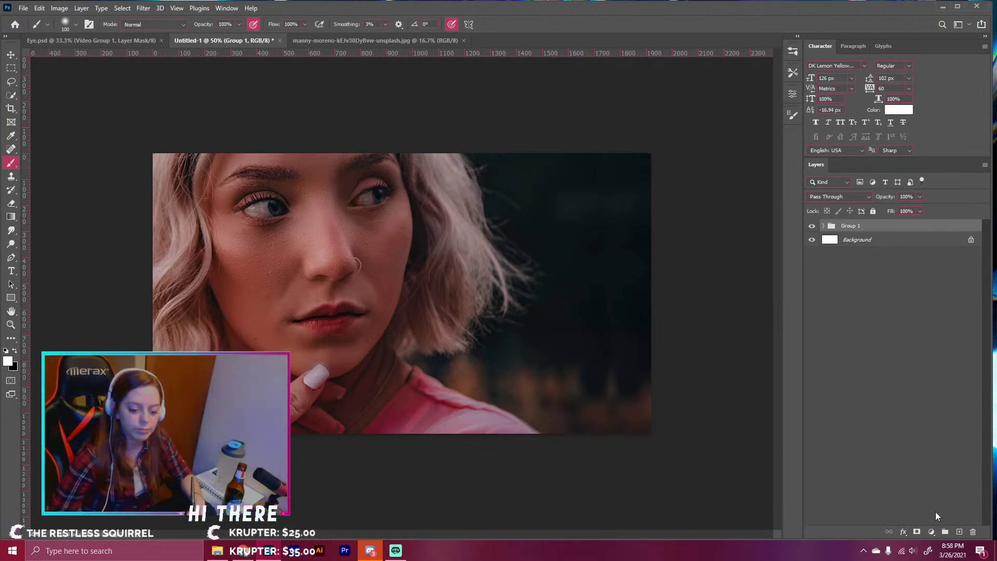
left_click(823, 225)
left_click(874, 258)
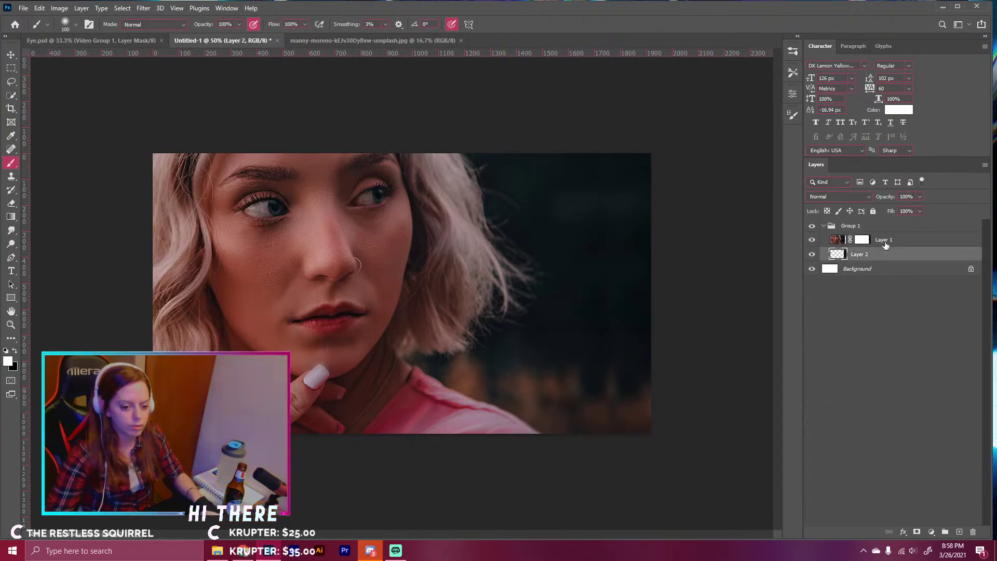
left_click(885, 242, "shift")
right_click(885, 243)
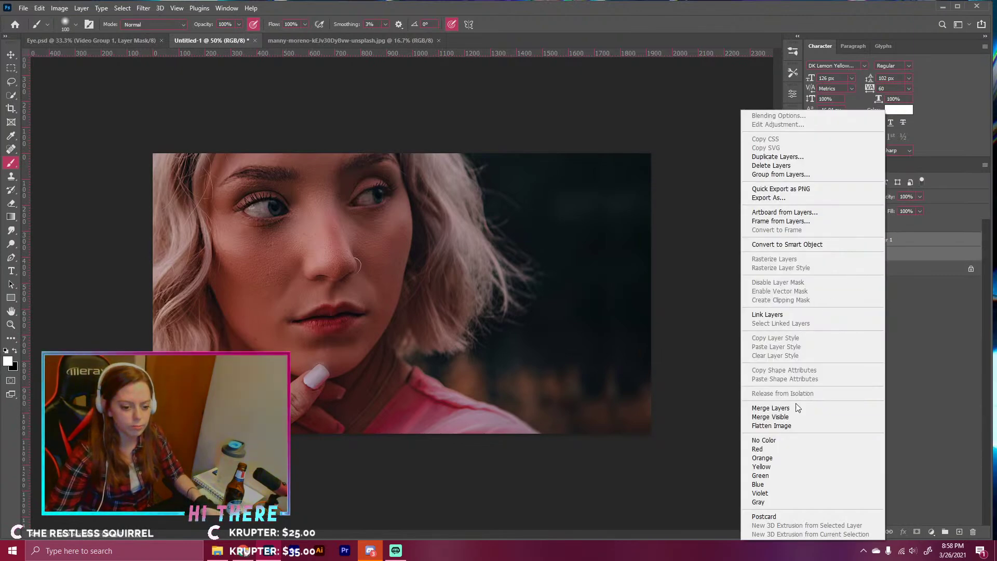
left_click(822, 407)
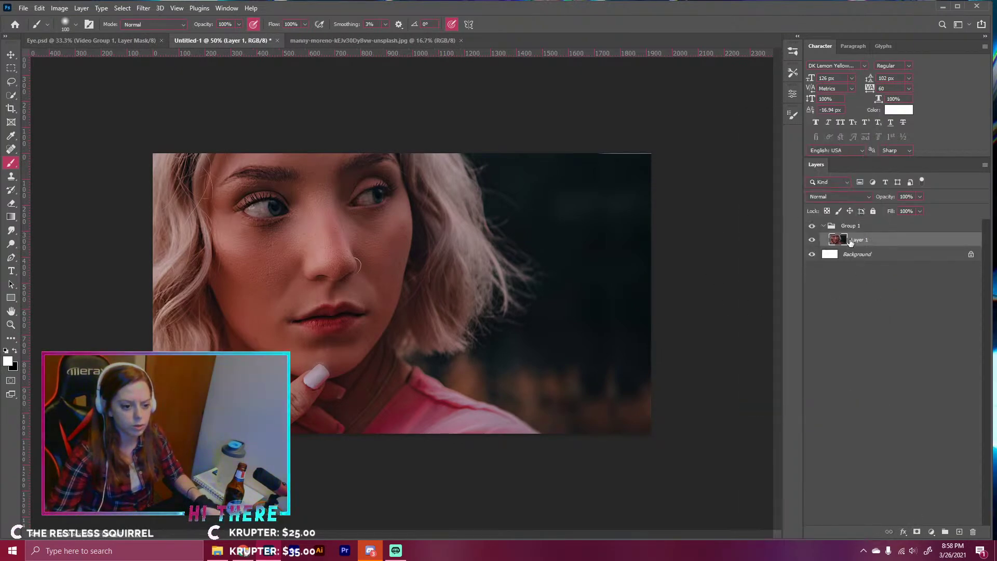
- Cover the thin white line along the canvas's upper edge with sampled dark background, using the Clone Stamp at 100% opacity
left_click(10, 338)
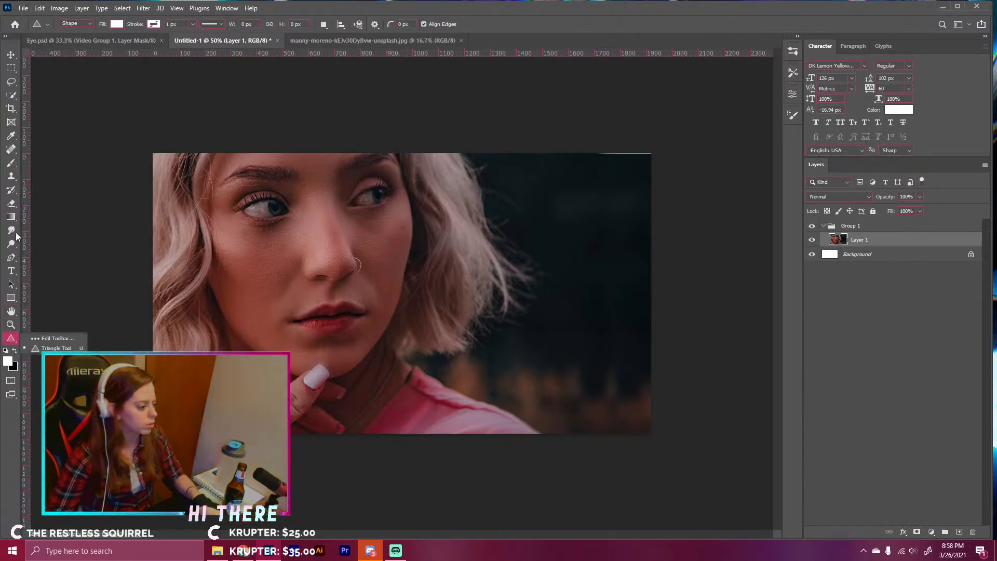
left_click(11, 177)
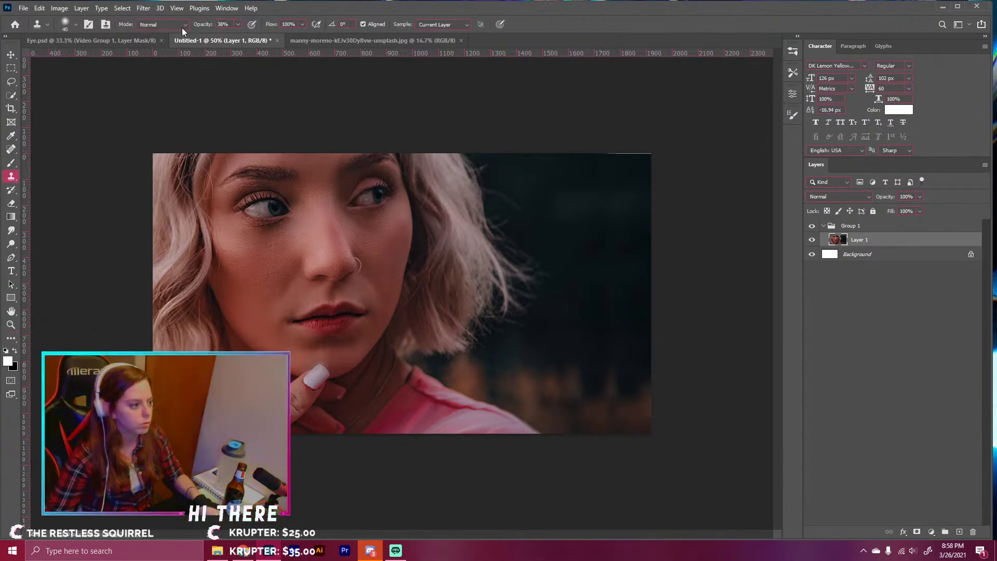
key("0")
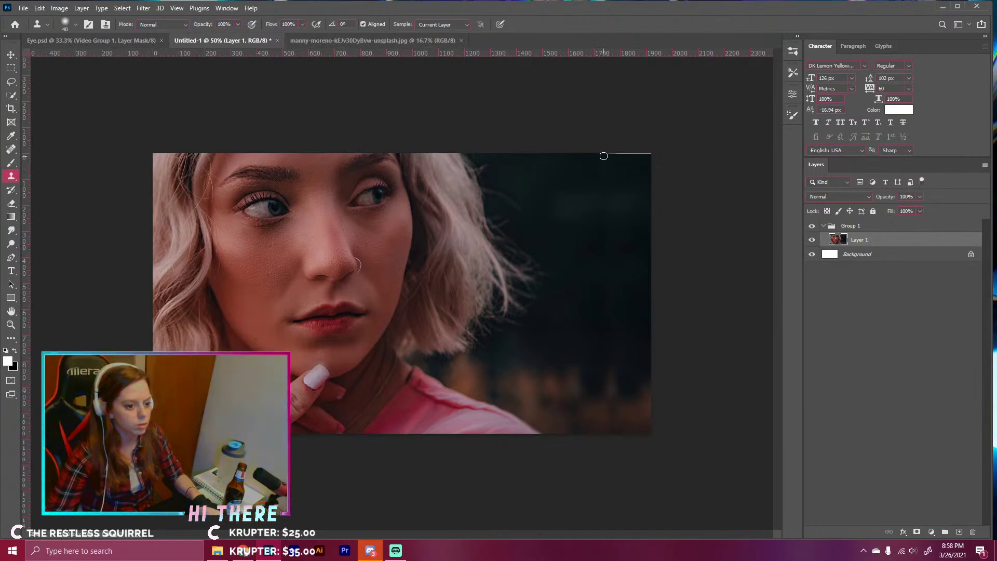
left_click_drag(614, 155, 649, 152)
left_click(612, 195, "alt")
left_click_drag(598, 181, 591, 175)
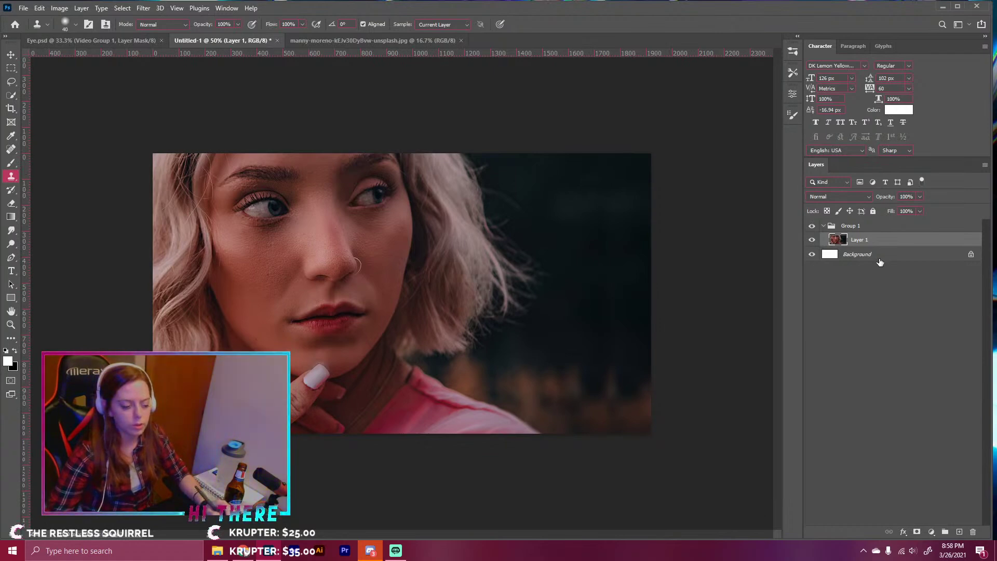
- Duplicate the merged portrait layer and start retouching the nose bridge on the copy with a 25 px Content-Aware Spot Healing Brush
key("ctrl+j")
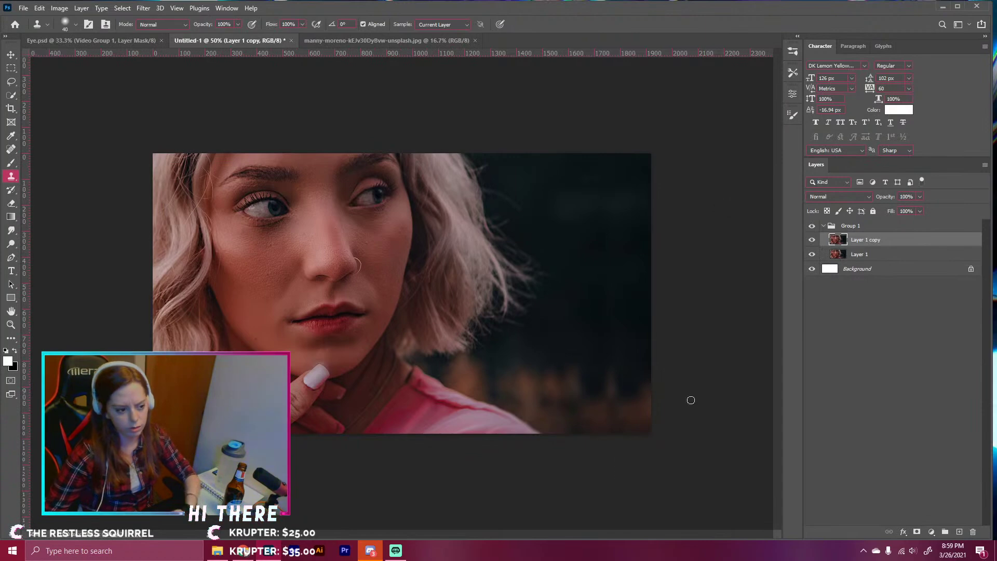
key("ctrl+plus")
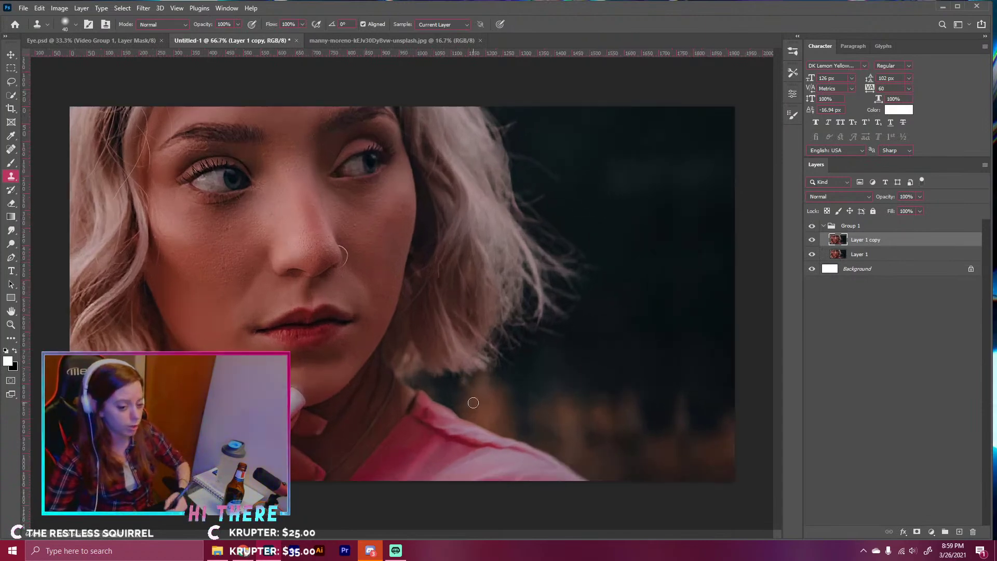
key("ctrl+plus")
left_click_drag(171, 223, 290, 224)
left_click_drag(309, 246, 325, 269)
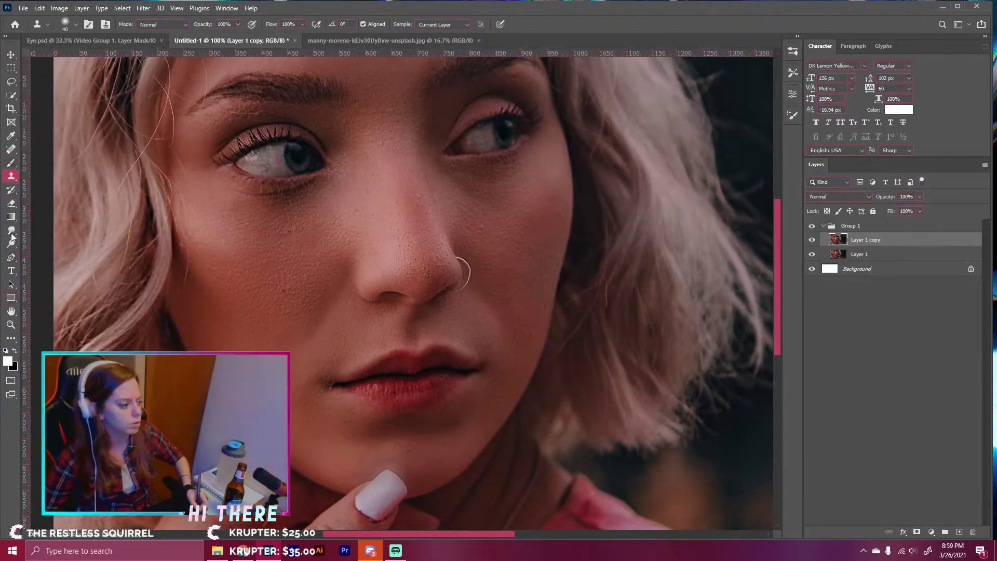
left_click(12, 150)
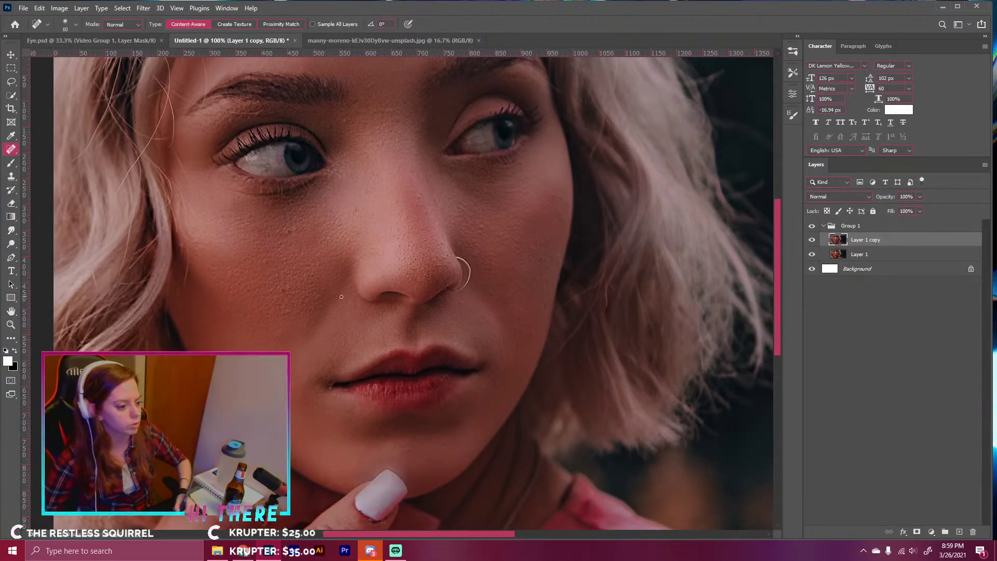
right_click(10, 151)
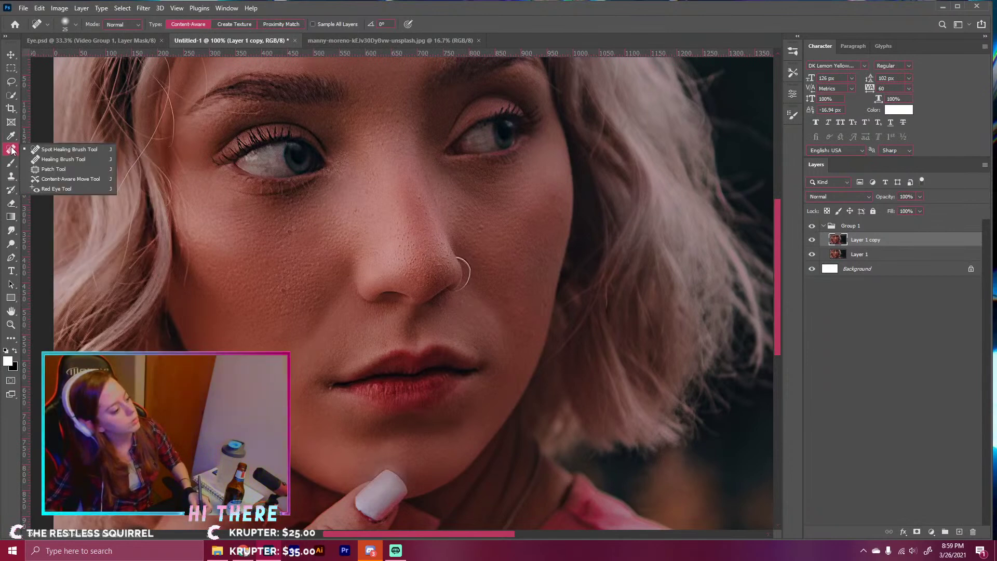
left_click(56, 149)
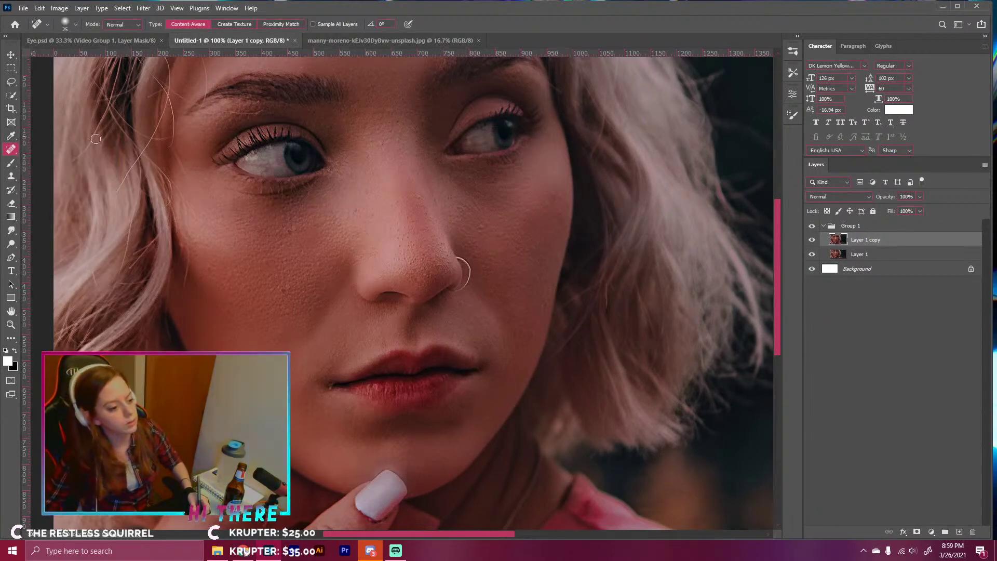
left_click(406, 218)
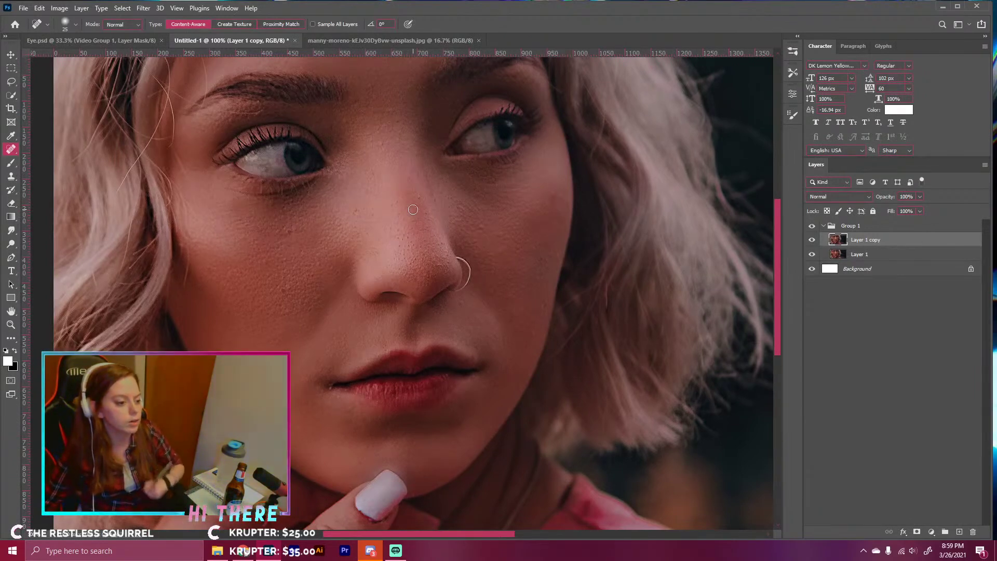
- Heal small spots on the nose bridge and on the cheek beside the nose ring with the Spot Healing Brush
key("ctrl+plus")
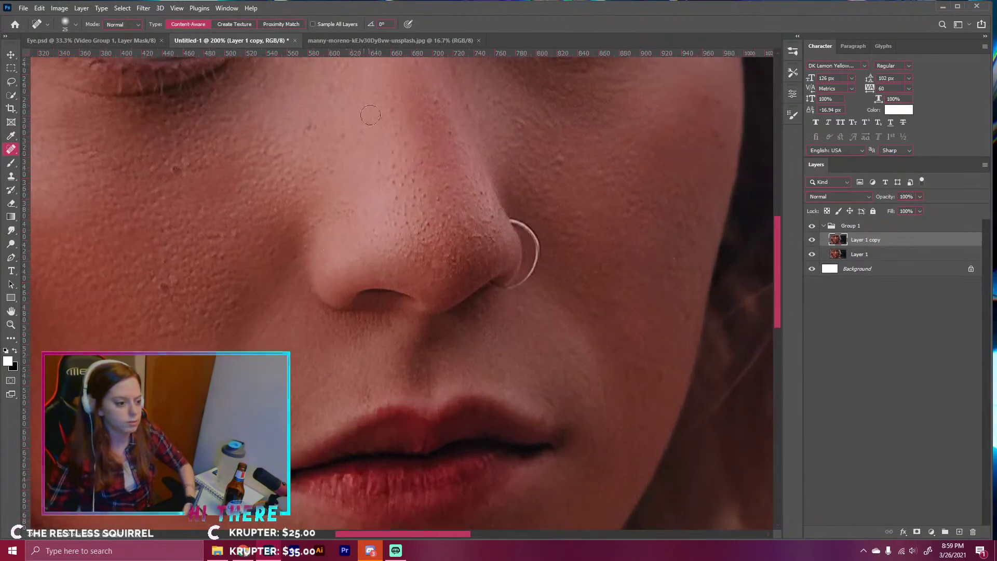
left_click(437, 101)
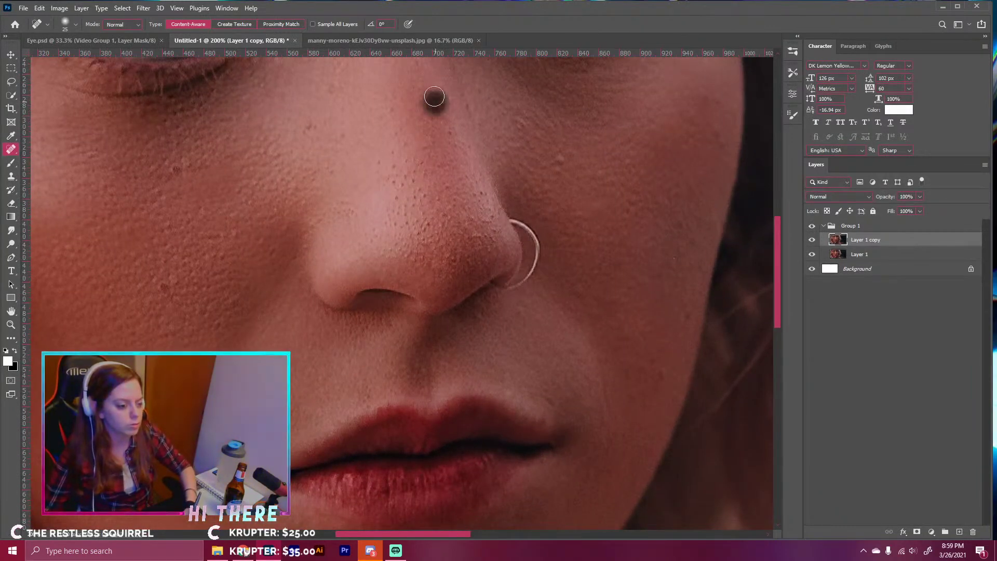
left_click(392, 199)
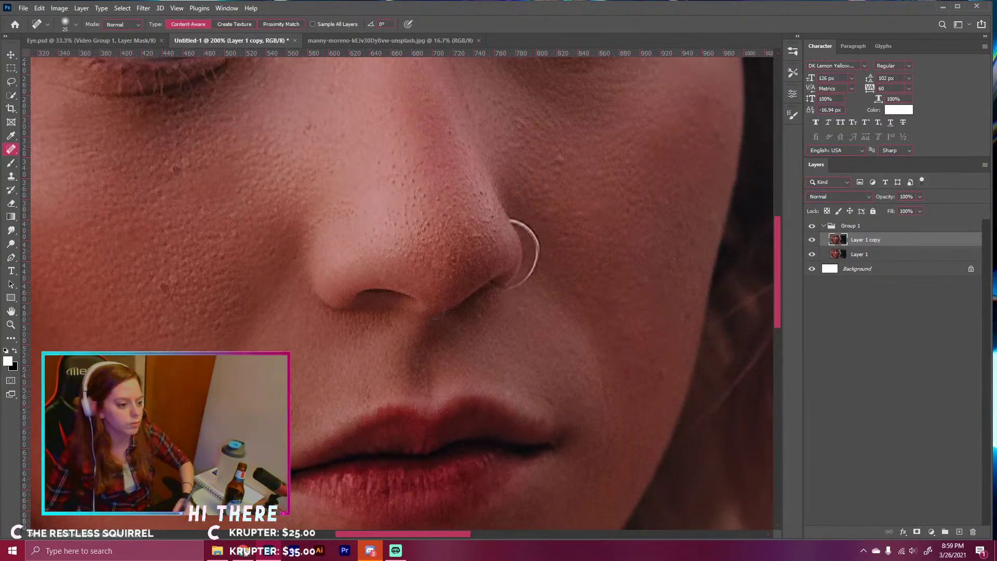
left_click(438, 200)
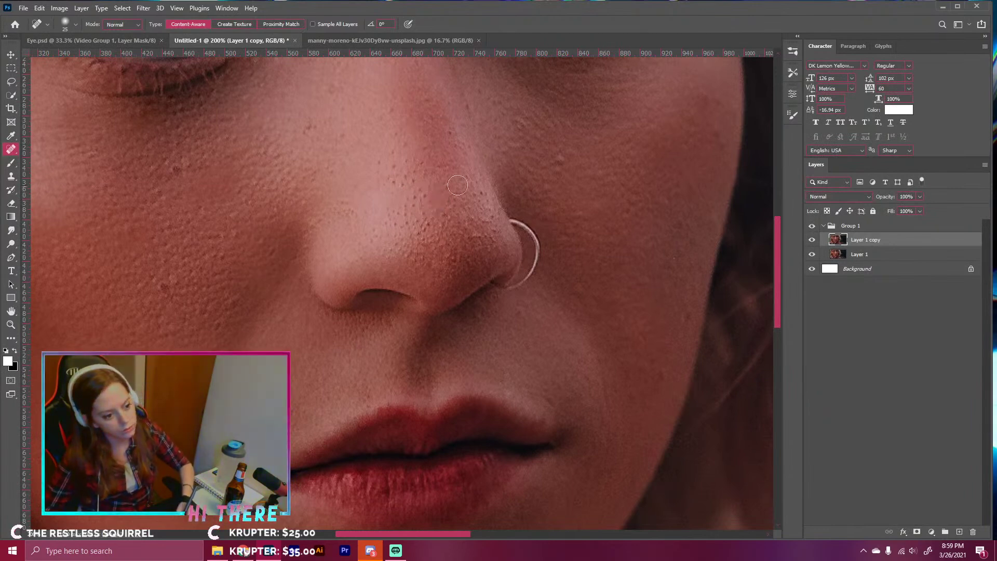
left_click(562, 157)
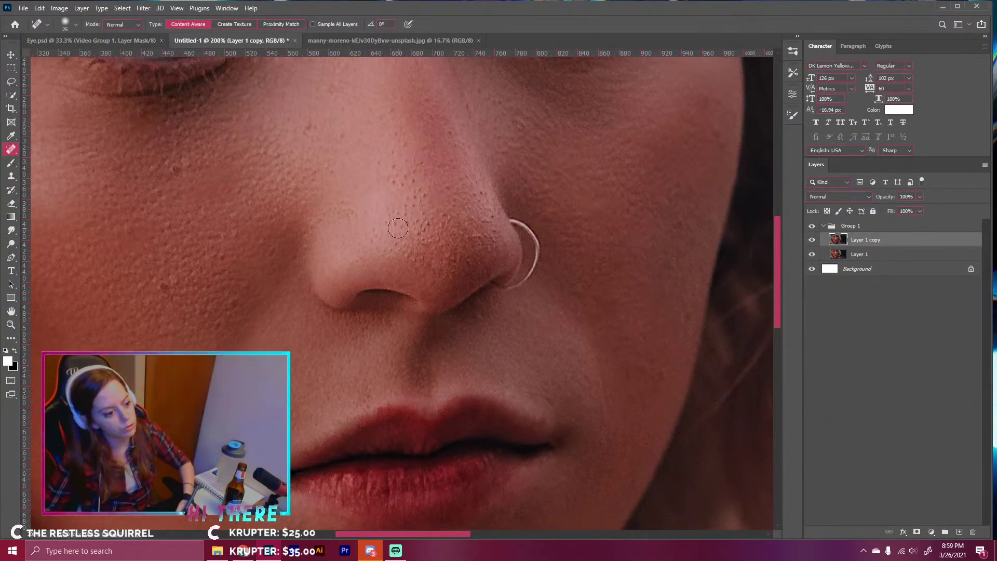
- Heal the visible pores on the lower nose bridge just above the tip of the nose
left_click(421, 229)
left_click(420, 204)
left_click(410, 193)
left_click(405, 216)
left_click(410, 224)
left_click(415, 217)
left_click(397, 223)
left_click(394, 224)
left_click(401, 209)
left_click(393, 214)
left_click(384, 220)
left_click(394, 212)
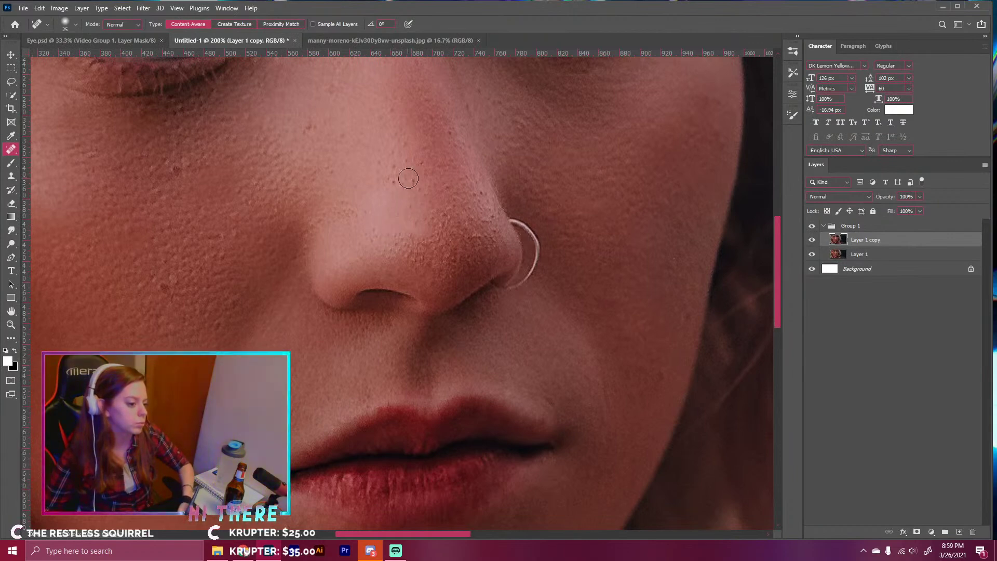
- Heal the pores along the middle and upper nose bridge, plus a few marks near the tip
left_click(416, 178)
left_click(399, 177)
left_click(388, 168)
left_click(405, 182)
left_click(399, 157)
left_click(391, 108)
left_click(401, 141)
left_click(394, 136)
left_click(391, 153)
left_click(417, 159)
left_click(433, 218)
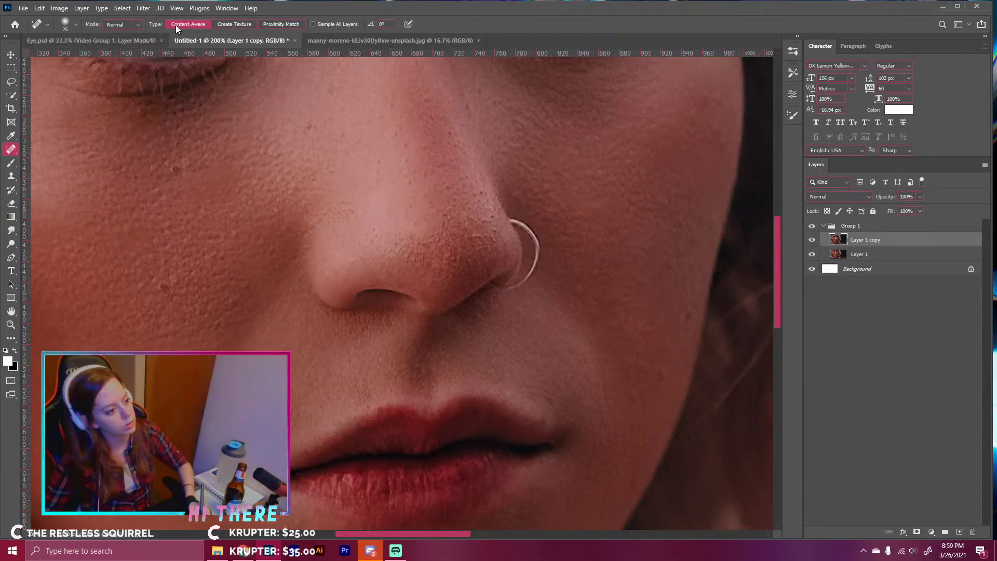
left_click(444, 215)
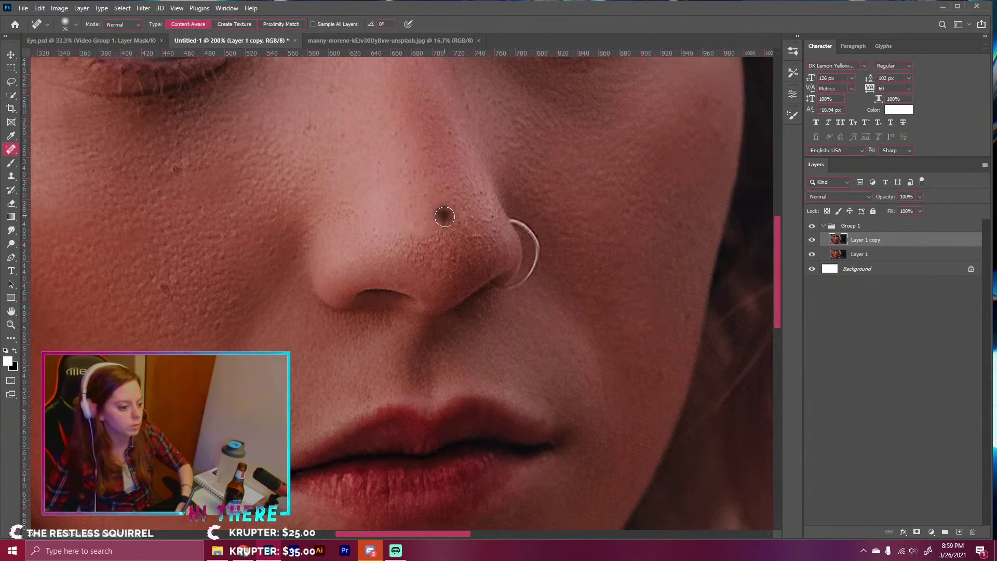
- Heal the larger blemishes on the woman's broad cheek beneath the nearer eye
left_click(164, 287)
left_click(175, 170)
scroll(378, 289, "up", 5)
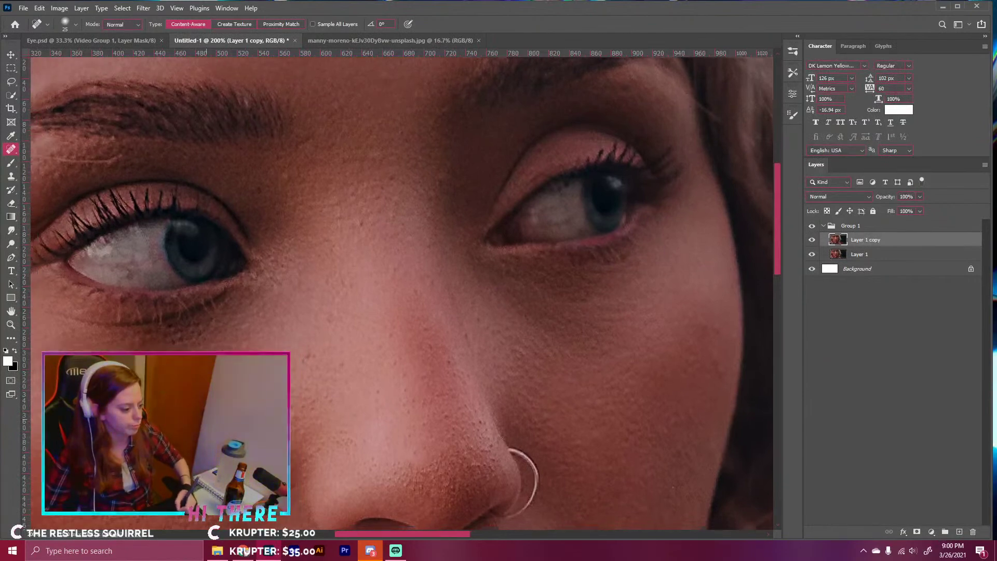
left_click_drag(206, 417, 371, 198)
left_click(374, 341)
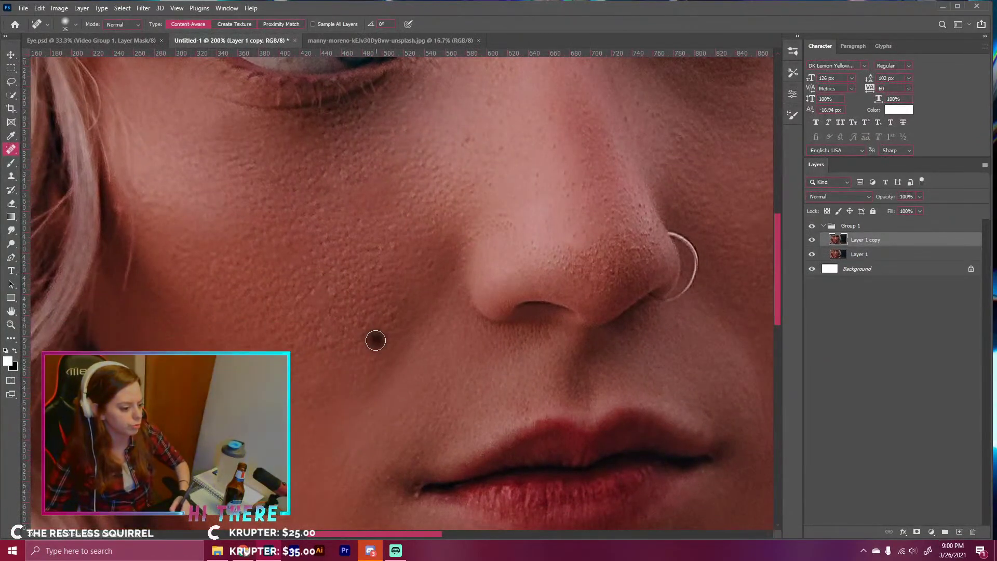
left_click_drag(310, 404, 250, 204)
left_click(201, 287)
left_click(354, 297)
- Heal the blemishes around the far cheek, the jaw edge and the skin below the nose ring
left_click_drag(536, 388, 457, 396)
left_click(510, 409)
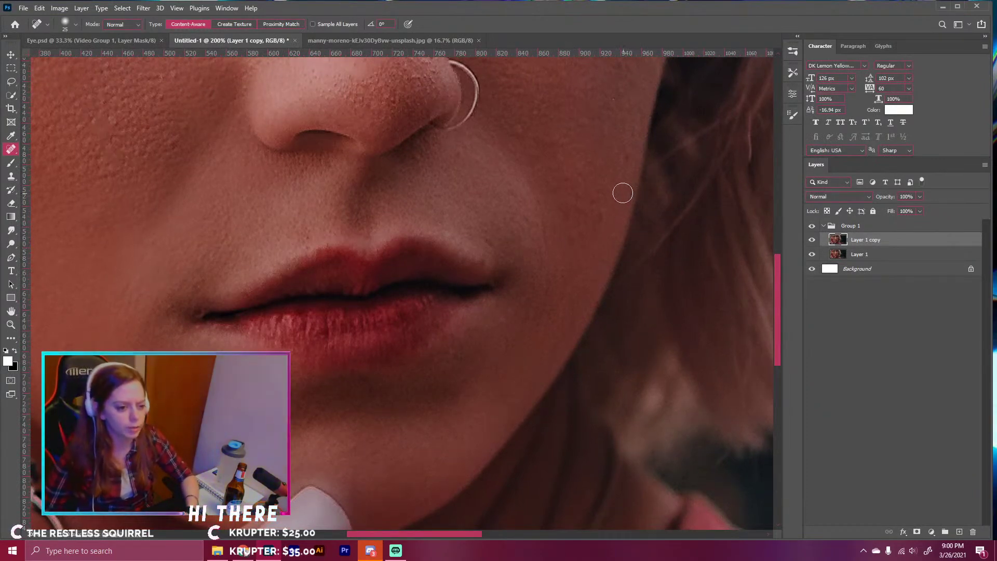
left_click(625, 160)
left_click(572, 235)
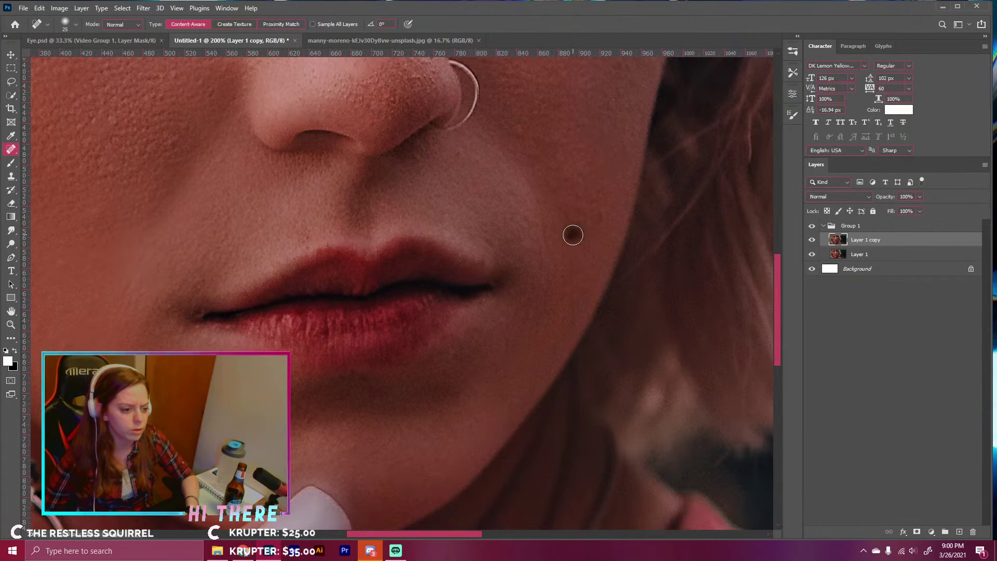
left_click(460, 155)
- Heal stray spots near the nearer eye, on the nose bridge and on the broad cheek
left_click_drag(548, 191, 623, 321)
left_click_drag(585, 193, 634, 341)
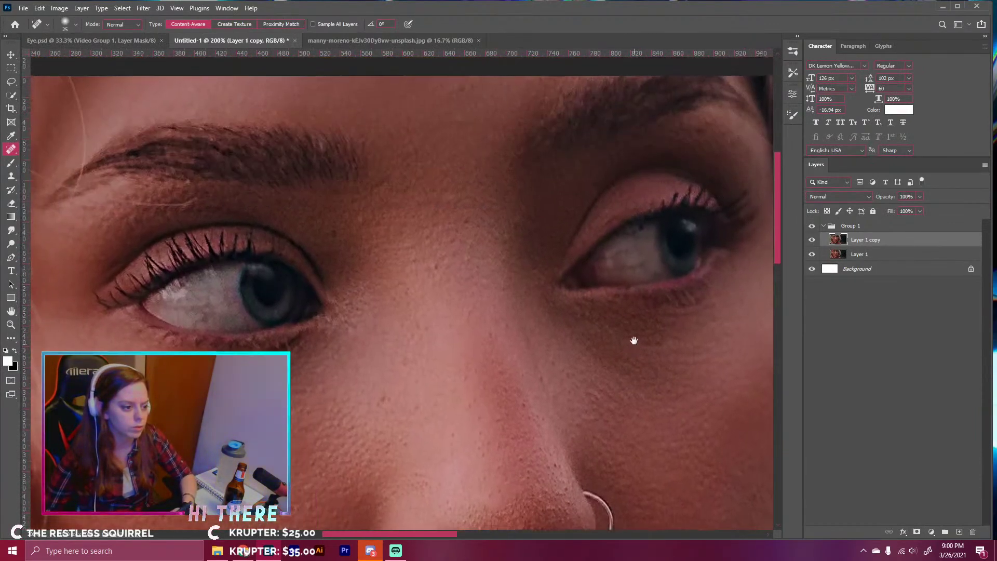
left_click(332, 229)
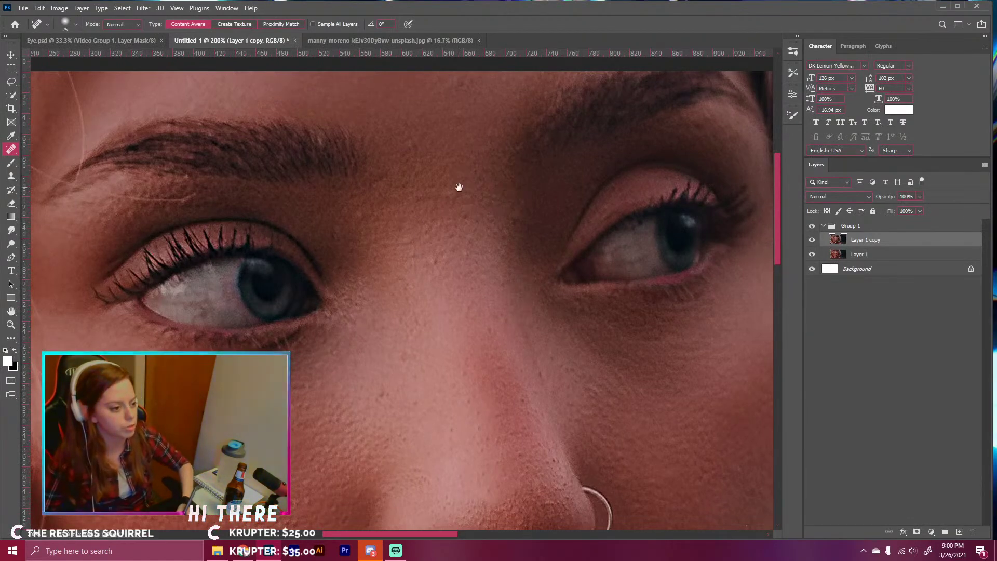
left_click_drag(478, 207, 461, 163)
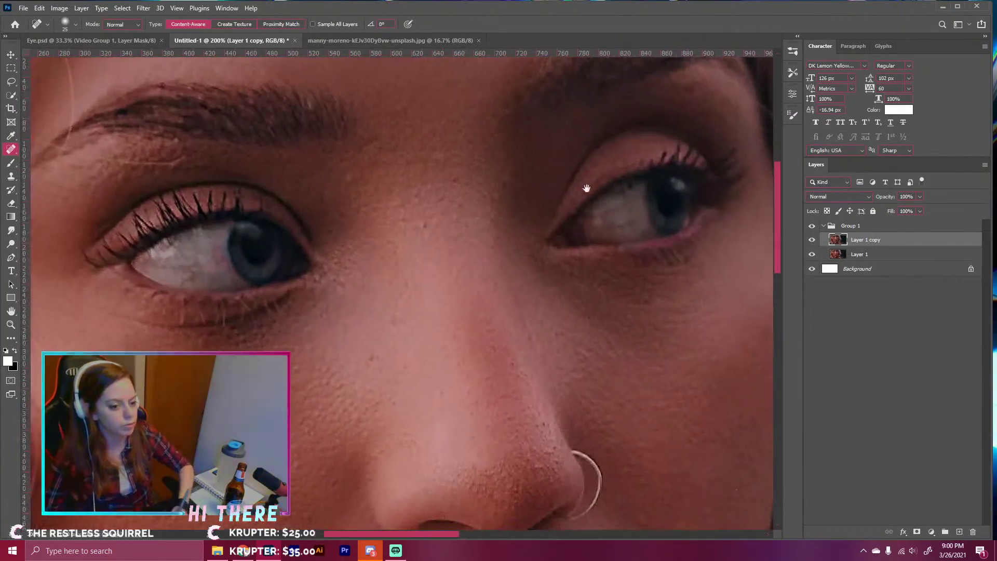
left_click_drag(779, 245, 793, 273)
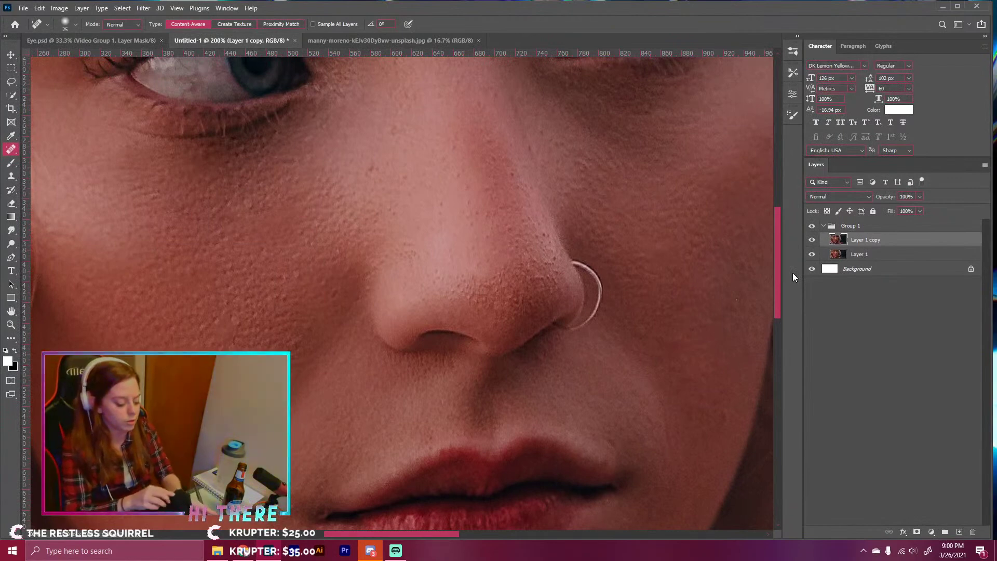
left_click(438, 209)
left_click(240, 319)
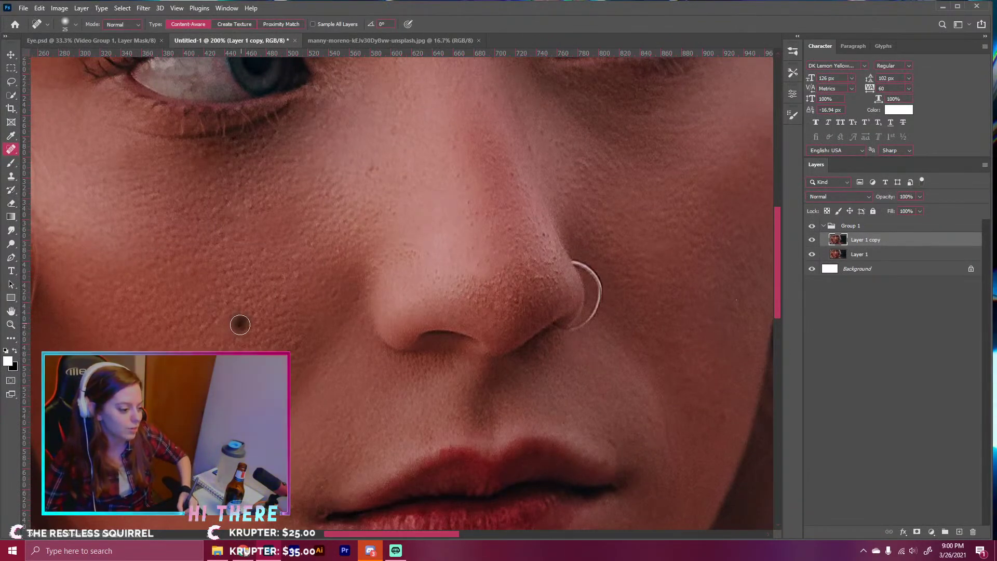
- Clean up the cuticle edge of the white thumbnail beneath the chin with a 15 px Spot Healing Brush
left_click_drag(354, 449, 170, 296)
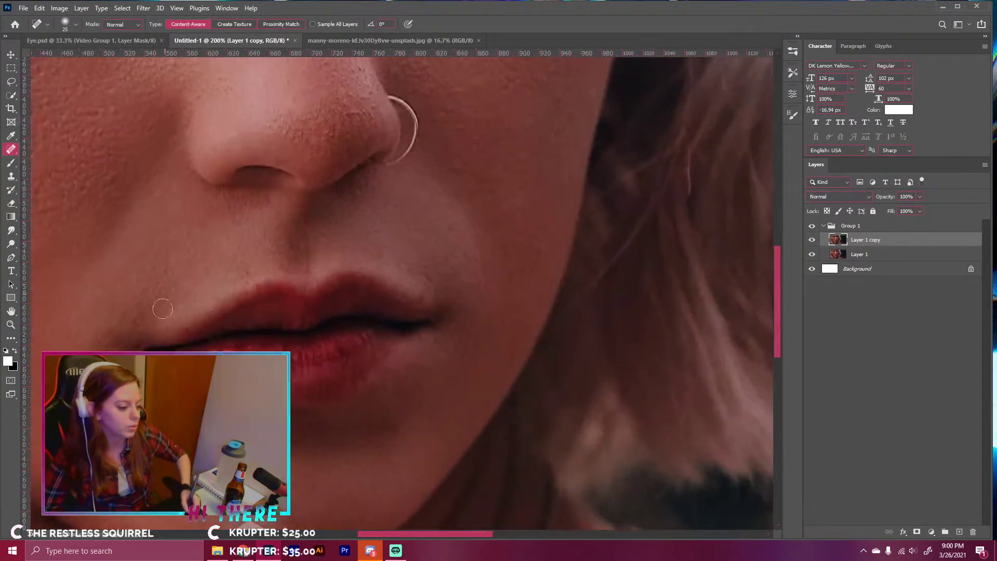
mouse_move(236, 451)
left_mouse_down()
mouse_move(213, 240)
mouse_move(462, 282)
mouse_move(445, 234)
left_mouse_up()
key("bracketleft")
left_click(434, 352)
left_click(462, 342)
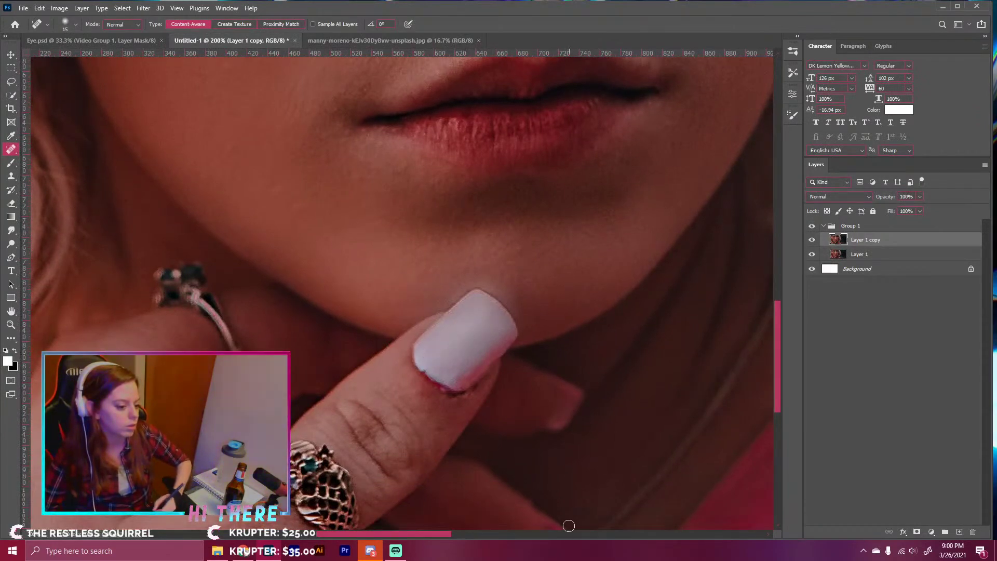
left_click(426, 366)
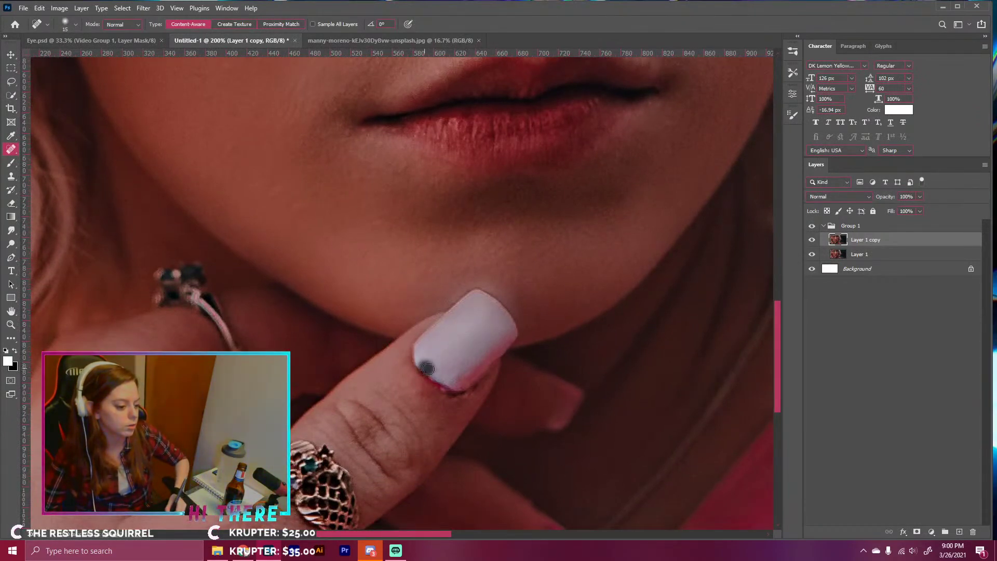
- Heal the discoloured areas in the whites of both eyes
mouse_move(535, 252)
left_mouse_down()
mouse_move(514, 358)
mouse_move(459, 291)
mouse_move(431, 383)
mouse_move(378, 390)
mouse_move(437, 393)
left_mouse_up()
left_click_drag(237, 303, 203, 296)
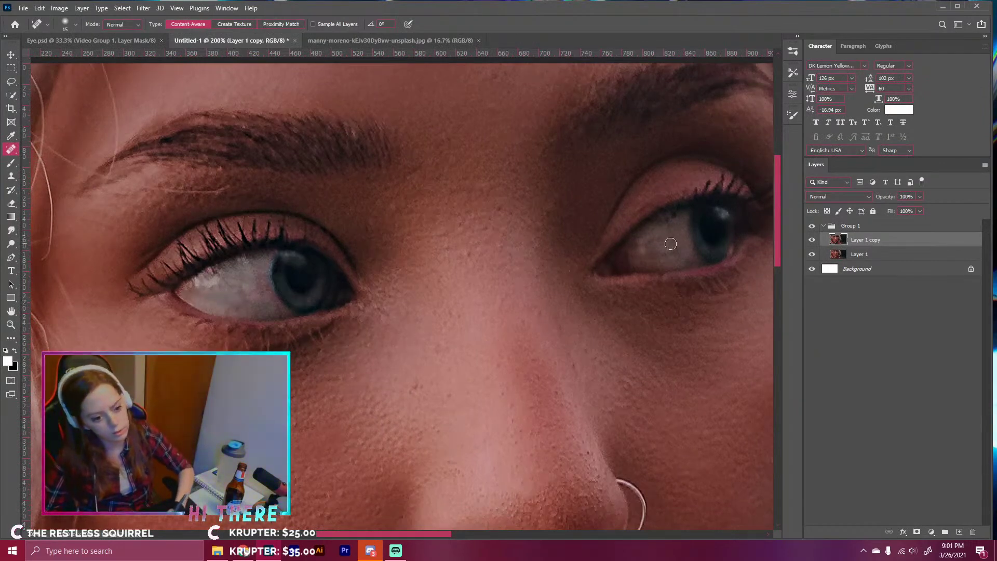
mouse_move(677, 250)
left_mouse_down()
mouse_move(644, 253)
mouse_move(638, 236)
left_mouse_up()
- Duplicate the retouched portrait layer and apply a Gaussian Blur with a 2.7 px radius to the new copy
key("ctrl+minus")
key("ctrl+minus")
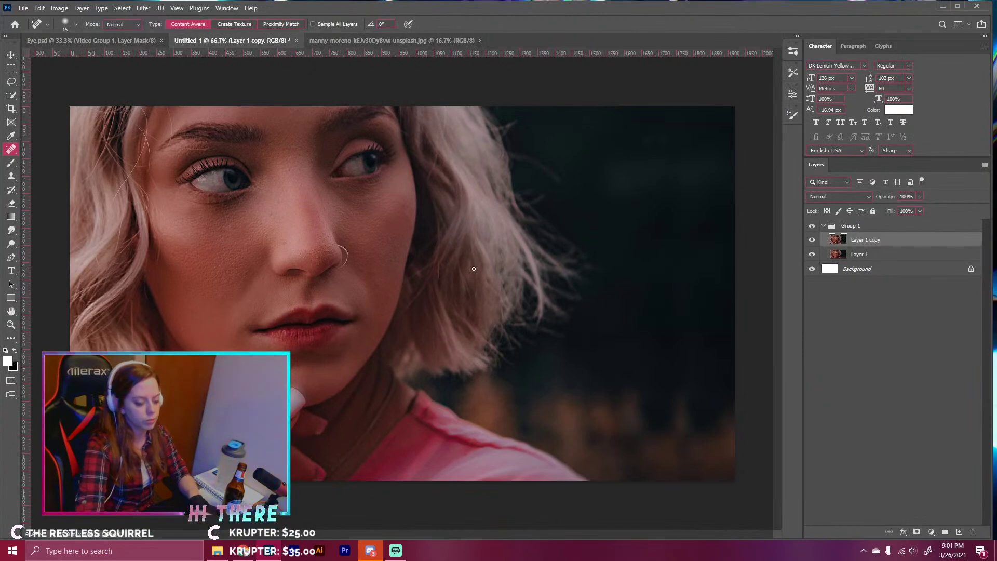
key("ctrl+j")
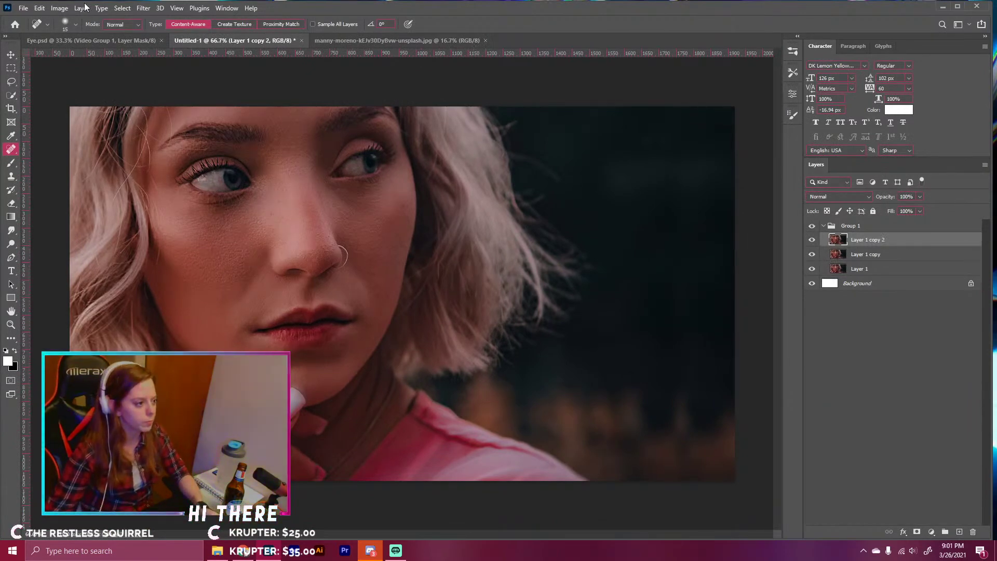
left_click(140, 8)
mouse_move(157, 145)
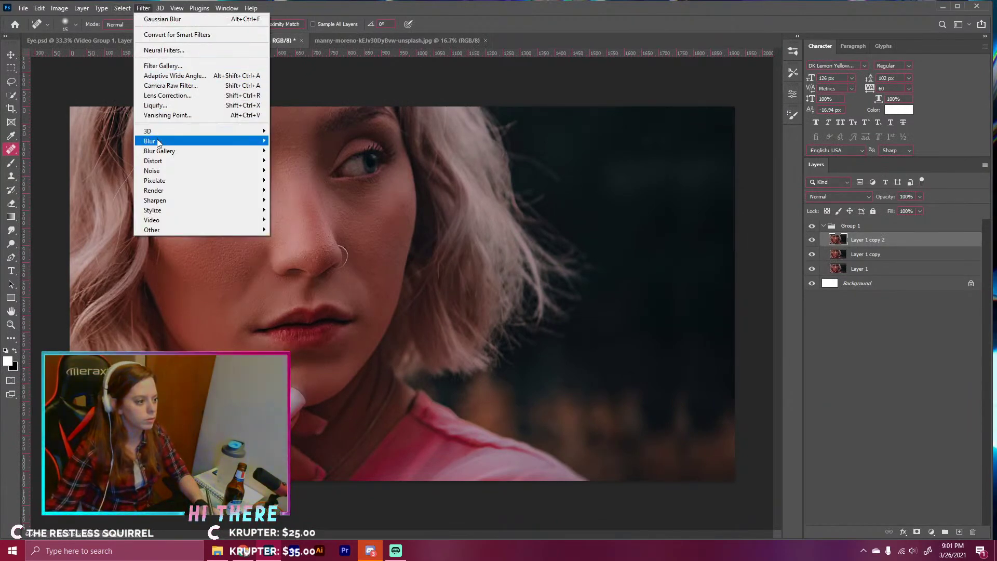
left_click(297, 180)
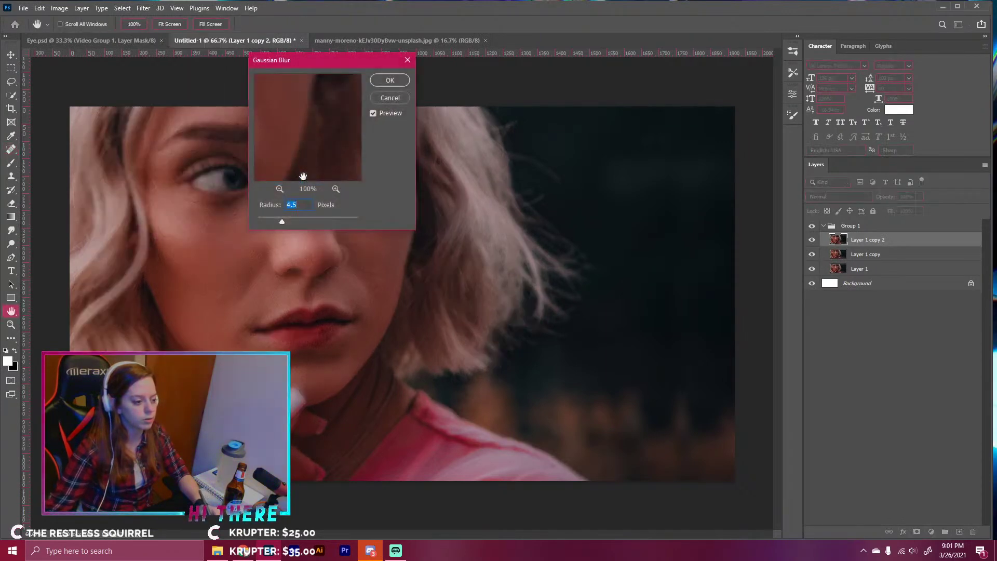
left_click_drag(337, 60, 535, 86)
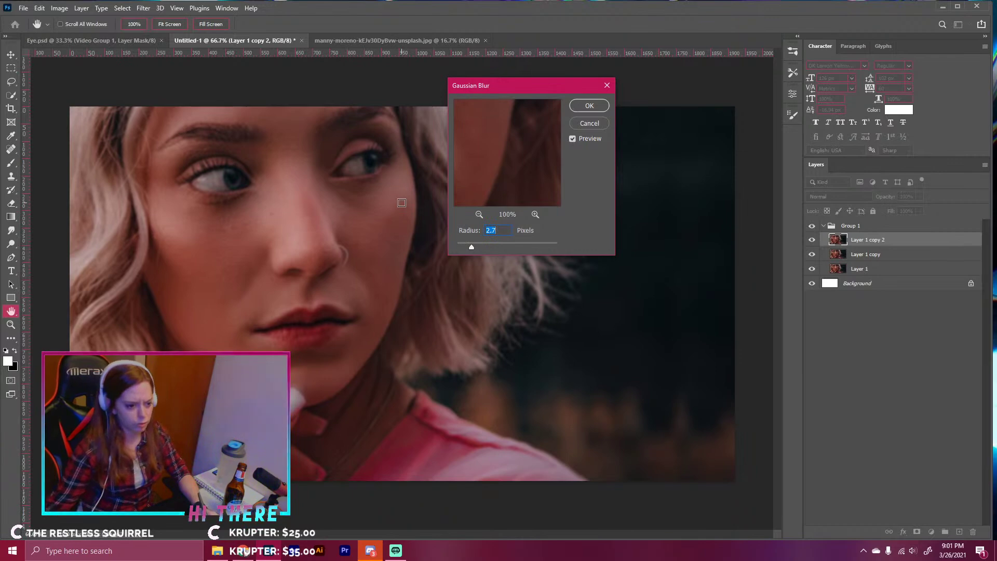
left_click(588, 106)
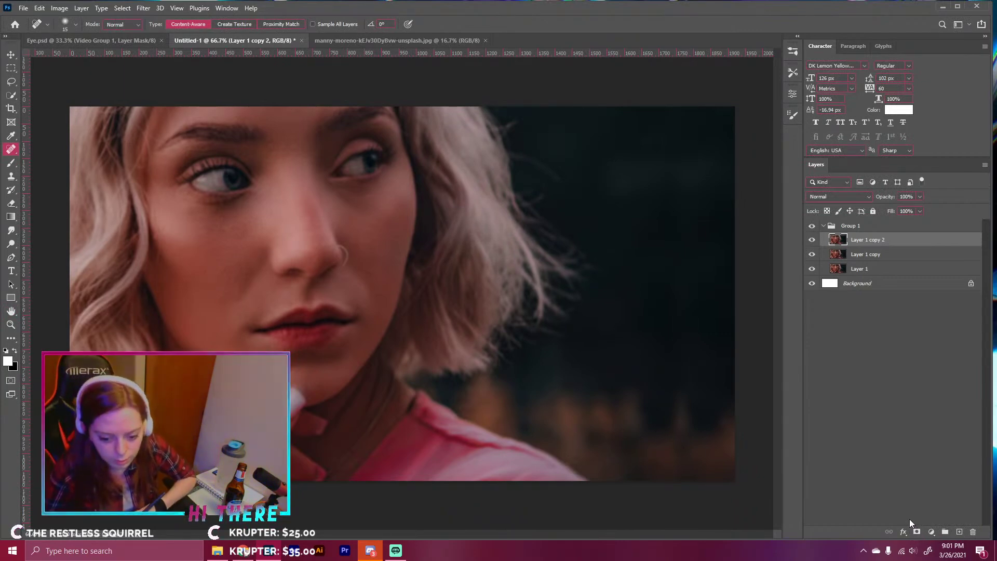
- Add a white layer mask to the blurred copy and set up a 50 px Brush over the nearer eye
left_click(916, 531)
key("ctrl+plus")
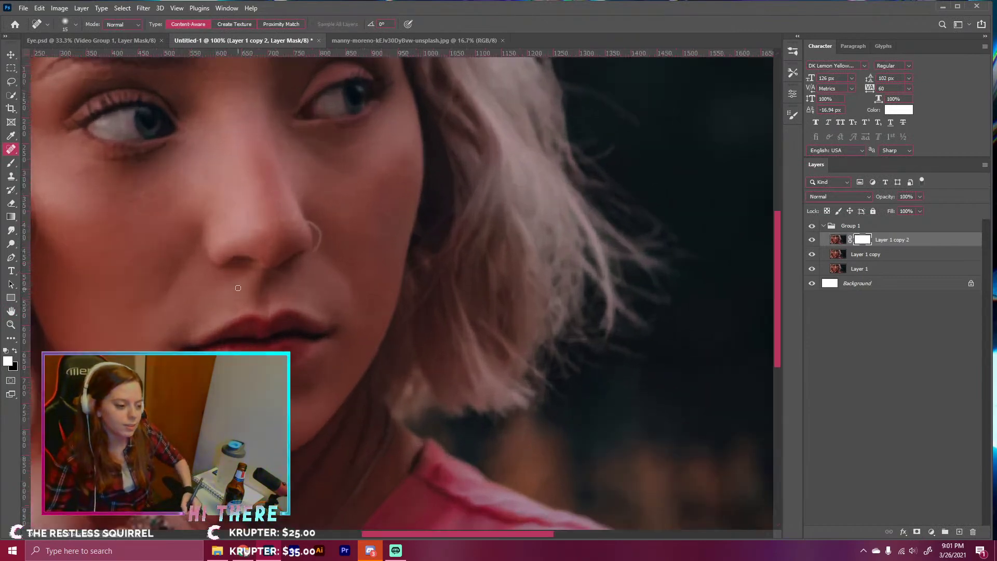
left_click_drag(275, 165, 480, 359)
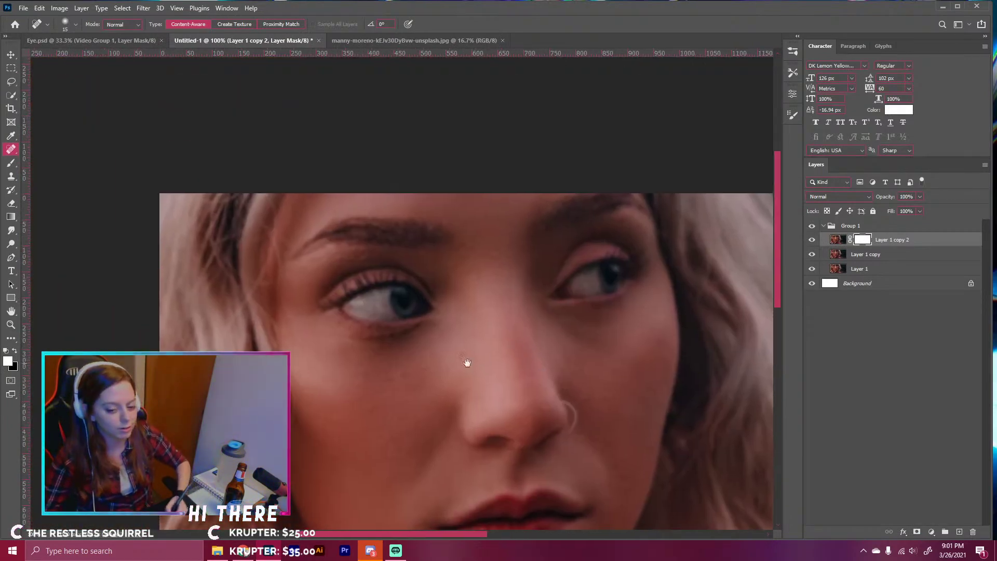
key("ctrl+plus")
key("ctrl+plus")
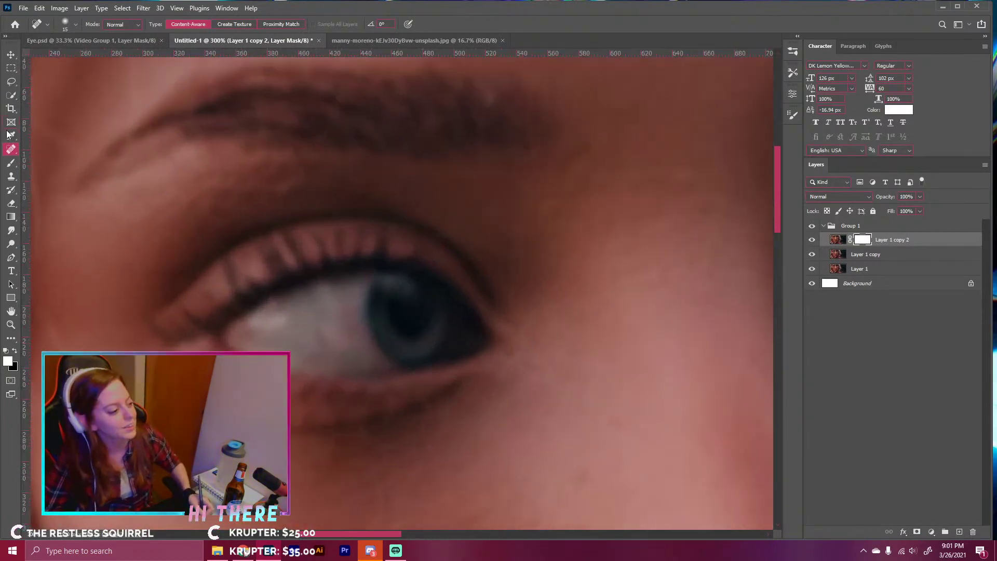
left_click(12, 164)
key("bracketright")
key("bracketright")
key("bracketleft")
key("bracketleft")
key("bracketleft")
key("bracketleft")
key("bracketleft")
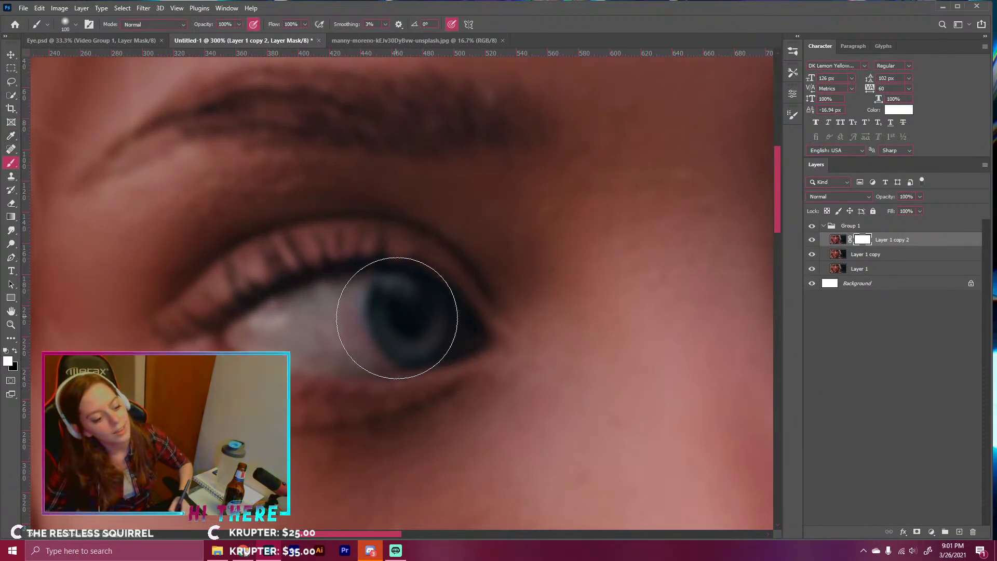
key("bracketleft")
key("bracketleft")
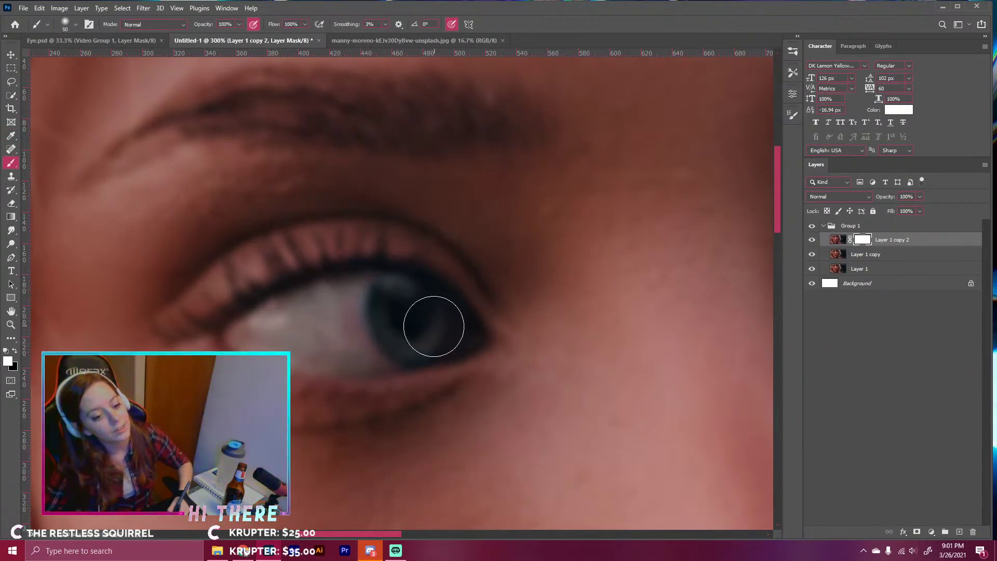
- Paint black on the Layer 1 copy 2 mask over the irises of both eyes to reveal the sharper detail
left_click(15, 352)
mouse_move(414, 341)
left_mouse_down()
mouse_move(432, 327)
mouse_move(366, 339)
mouse_move(410, 305)
left_mouse_up()
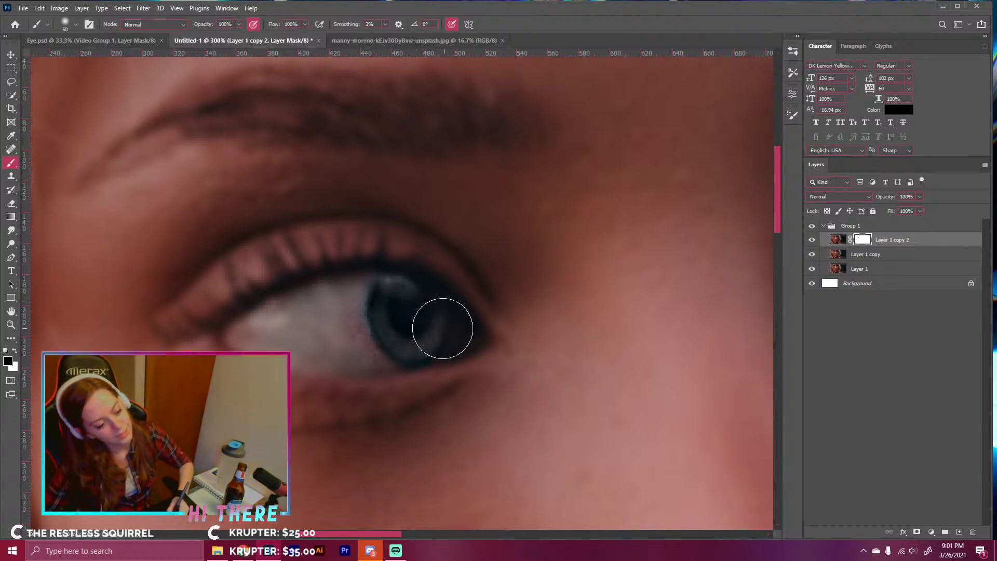
left_click_drag(613, 349, 359, 377)
left_click_drag(556, 358, 569, 345)
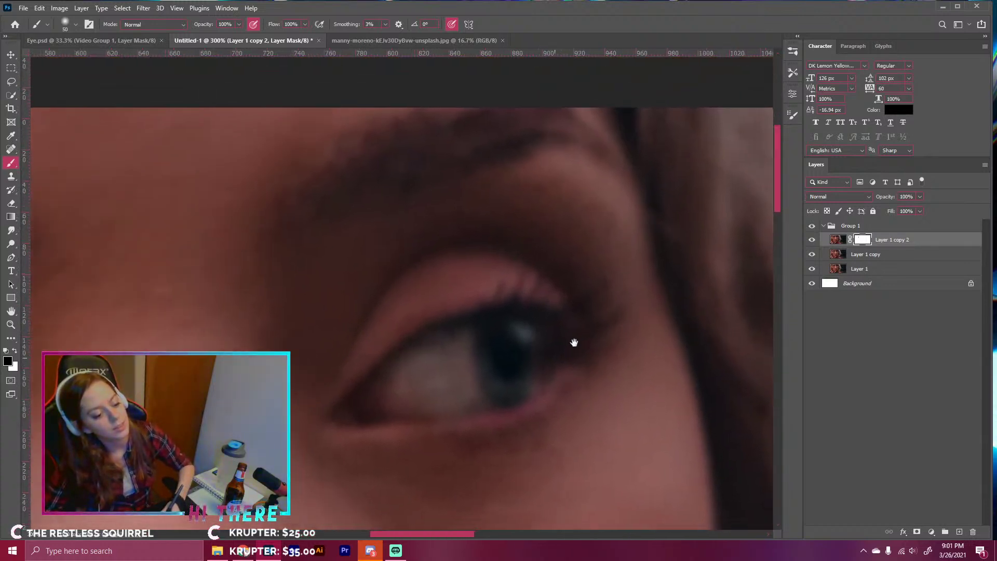
left_click_drag(518, 367, 515, 354)
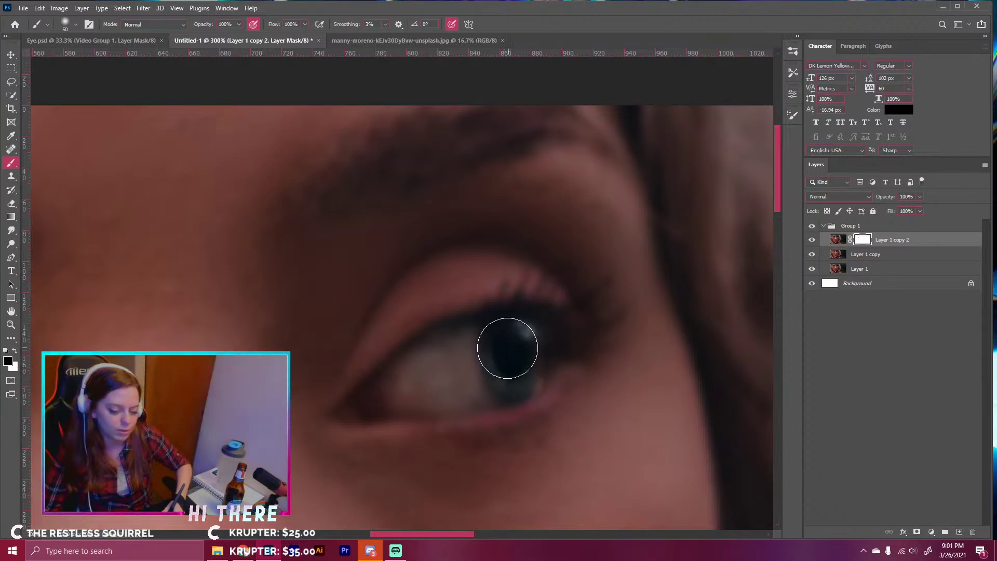
- Mask out the blur over the nose ring with a 25 px black brush
mouse_move(344, 425)
left_mouse_down()
mouse_move(426, 351)
mouse_move(519, 309)
left_mouse_up()
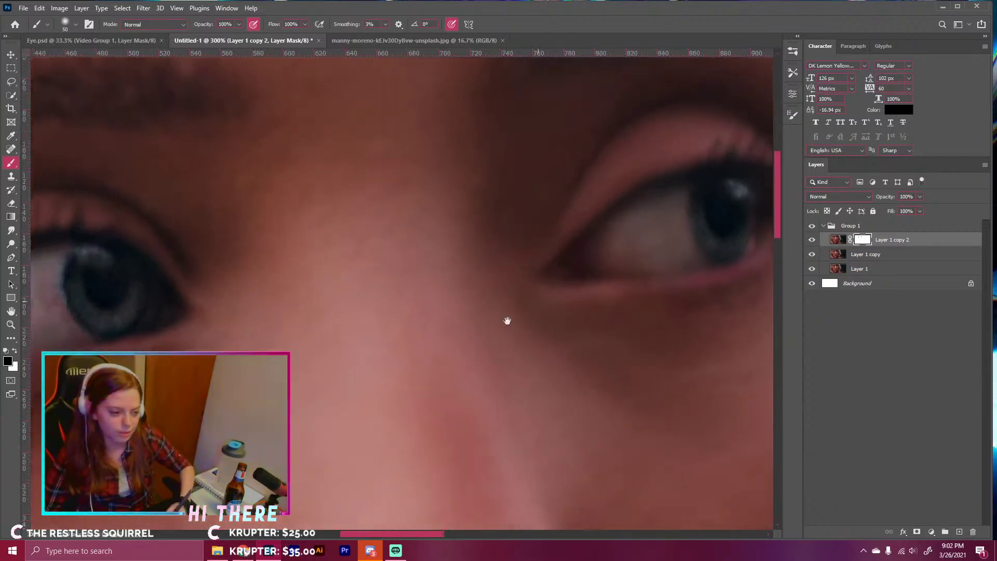
mouse_move(407, 436)
left_mouse_down()
mouse_move(401, 290)
mouse_move(369, 156)
left_mouse_up()
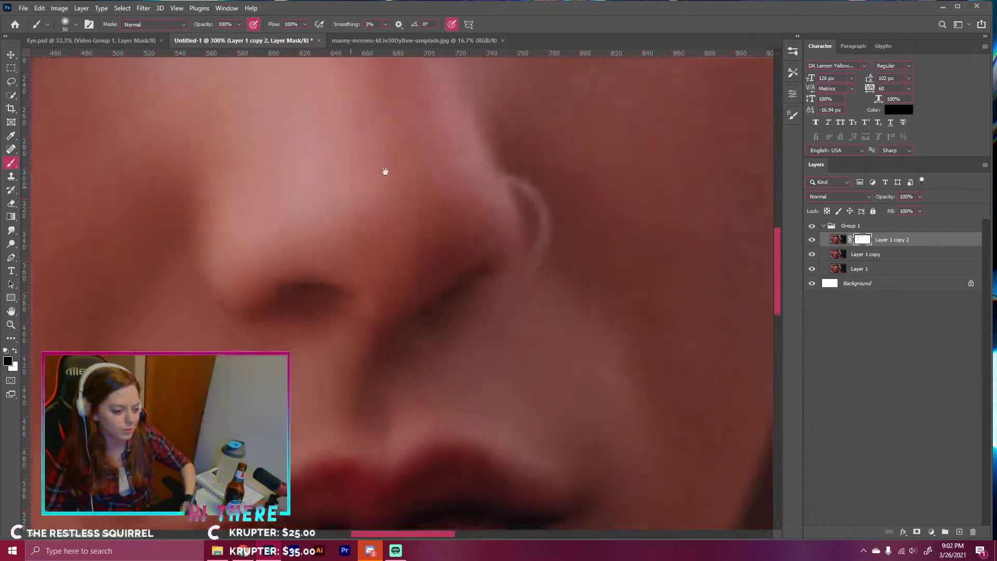
key("bracketleft")
mouse_move(499, 126)
left_mouse_down()
mouse_move(525, 151)
mouse_move(535, 185)
mouse_move(499, 224)
left_mouse_up()
key("bracketright")
key("bracketright")
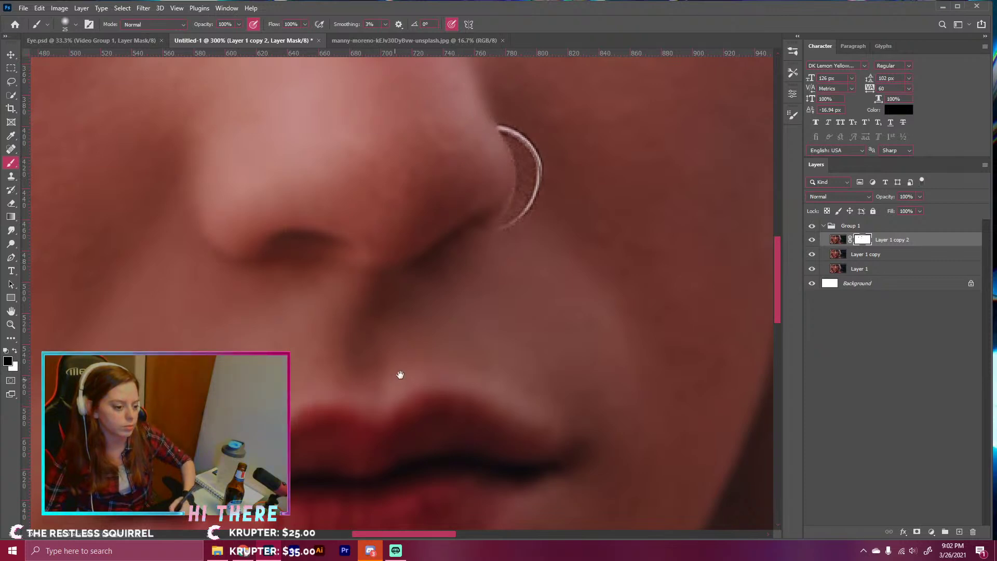
- Paint black on the layer mask along the upper lashes of the eye nearer the camera
left_click_drag(393, 380, 552, 160)
left_click_drag(312, 99, 509, 216)
mouse_move(345, 123)
left_mouse_down()
mouse_move(527, 309)
mouse_move(411, 360)
left_mouse_up()
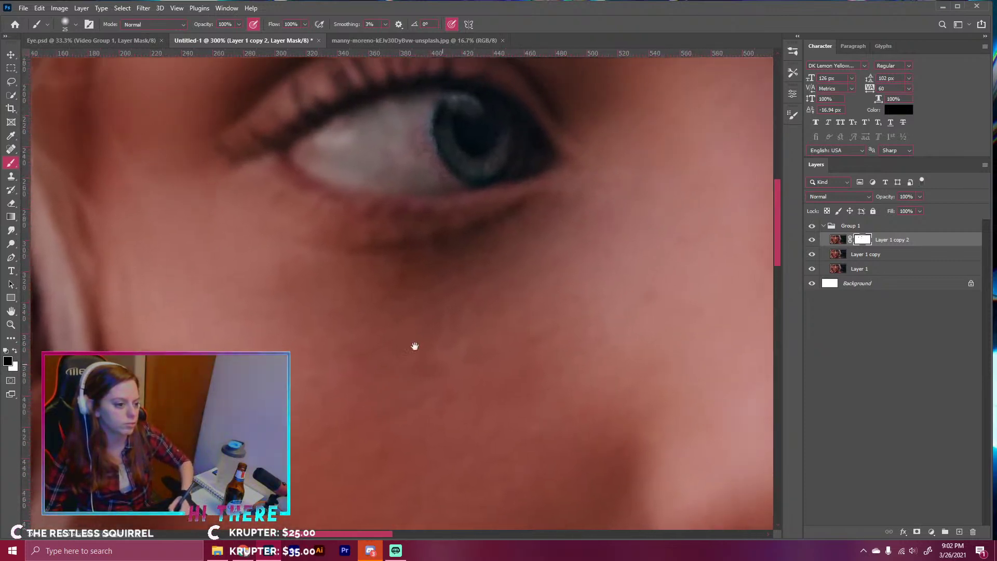
mouse_move(424, 119)
left_mouse_down()
mouse_move(308, 137)
mouse_move(195, 185)
mouse_move(287, 130)
mouse_move(219, 165)
mouse_move(285, 105)
mouse_move(236, 141)
mouse_move(337, 105)
mouse_move(386, 102)
mouse_move(337, 102)
mouse_move(415, 104)
left_mouse_up()
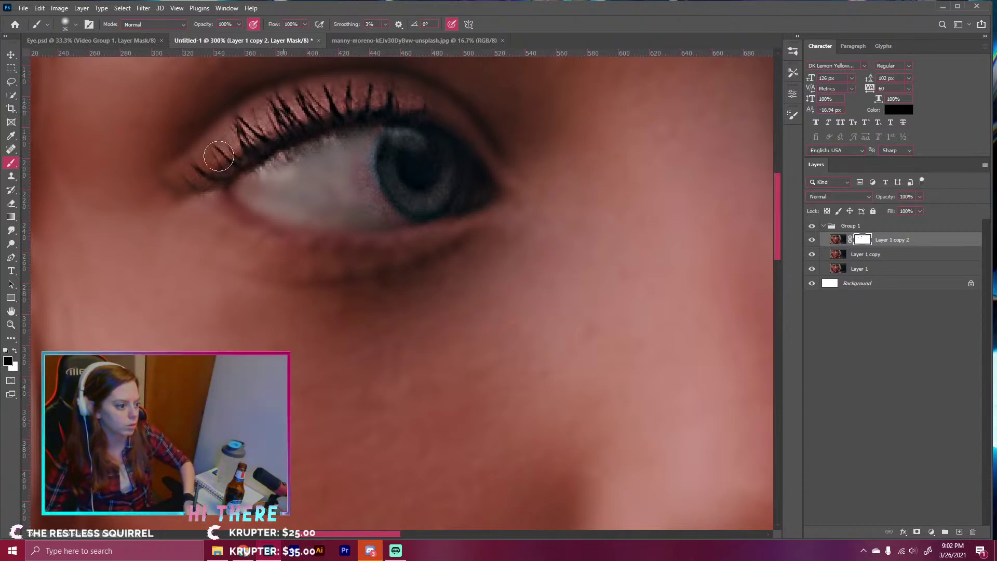
- Set the brush opacity to 54% at 35 px and paint the mask over the lashes, including the far eye's
key("bracketright")
left_click_drag(206, 25, 184, 31)
mouse_move(267, 109)
left_mouse_down()
mouse_move(306, 91)
mouse_move(402, 92)
mouse_move(482, 154)
left_mouse_up()
mouse_move(606, 268)
left_mouse_down()
mouse_move(566, 341)
mouse_move(356, 211)
mouse_move(296, 149)
mouse_move(497, 269)
mouse_move(391, 403)
left_mouse_up()
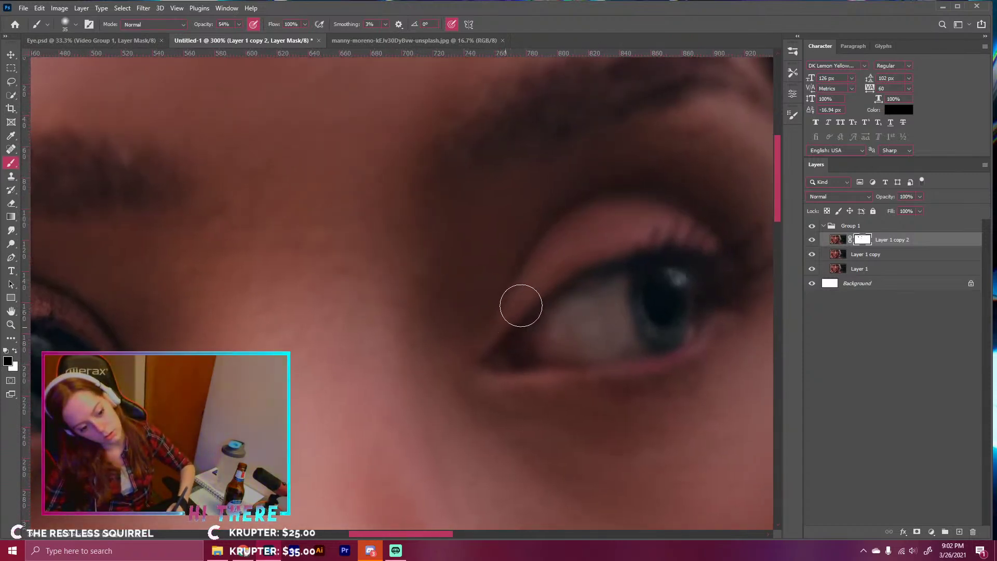
left_click_drag(724, 275, 605, 312)
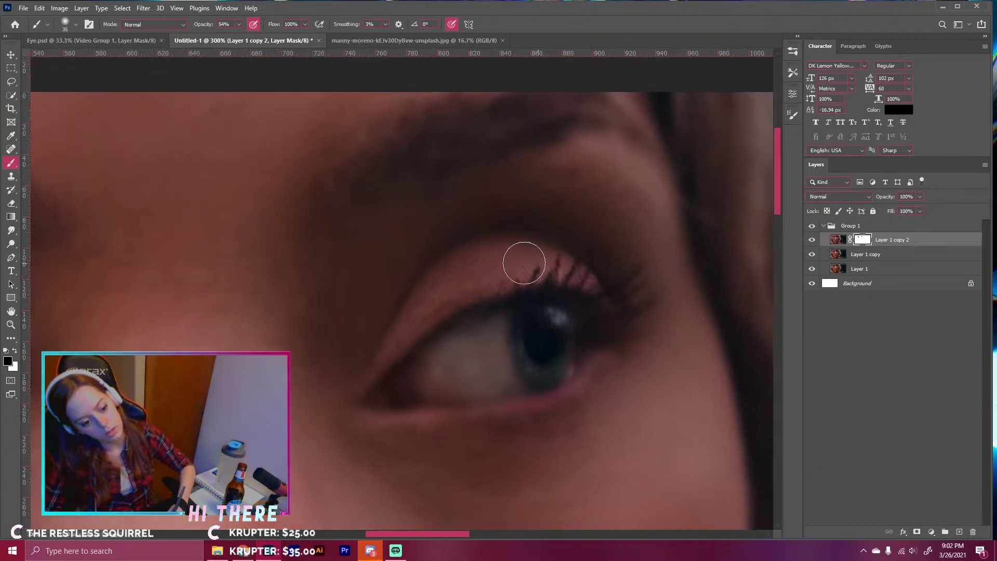
- Paint the mask over the rings on the hand with a 60 px brush to bring back their detail
key("ctrl+minus")
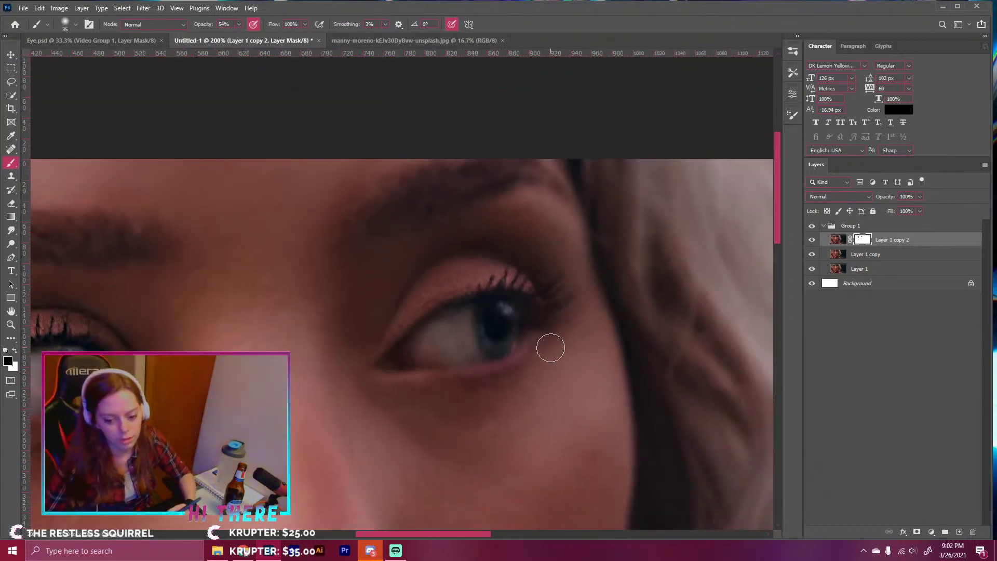
key("ctrl+minus")
key("ctrl+minus")
mouse_move(354, 408)
left_mouse_down()
mouse_move(474, 262)
mouse_move(486, 125)
left_mouse_up()
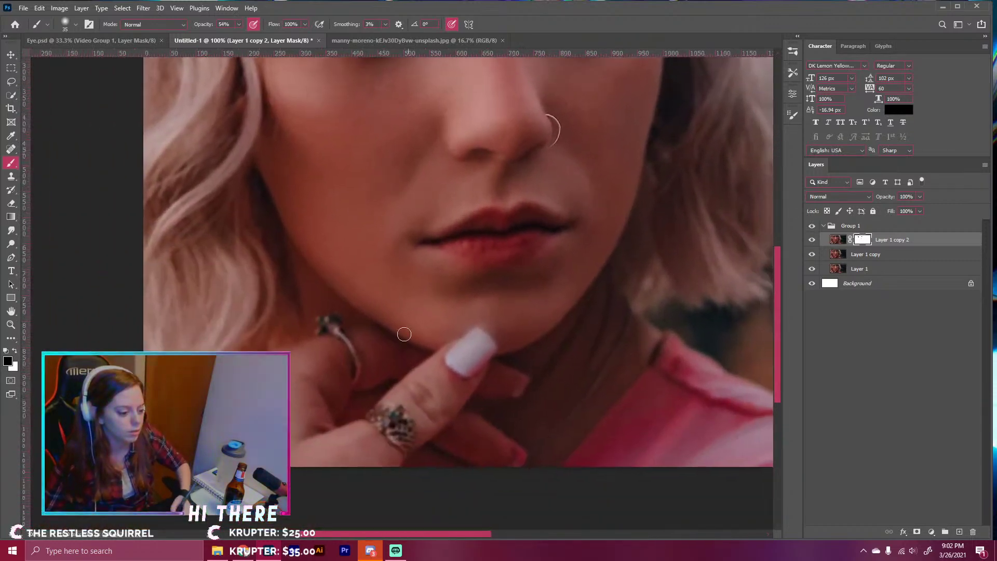
key("bracketright")
key("bracketright")
key("bracketright")
mouse_move(405, 422)
left_mouse_down()
mouse_move(397, 417)
mouse_move(395, 433)
mouse_move(405, 441)
mouse_move(392, 417)
mouse_move(374, 414)
left_mouse_up()
key("bracketright")
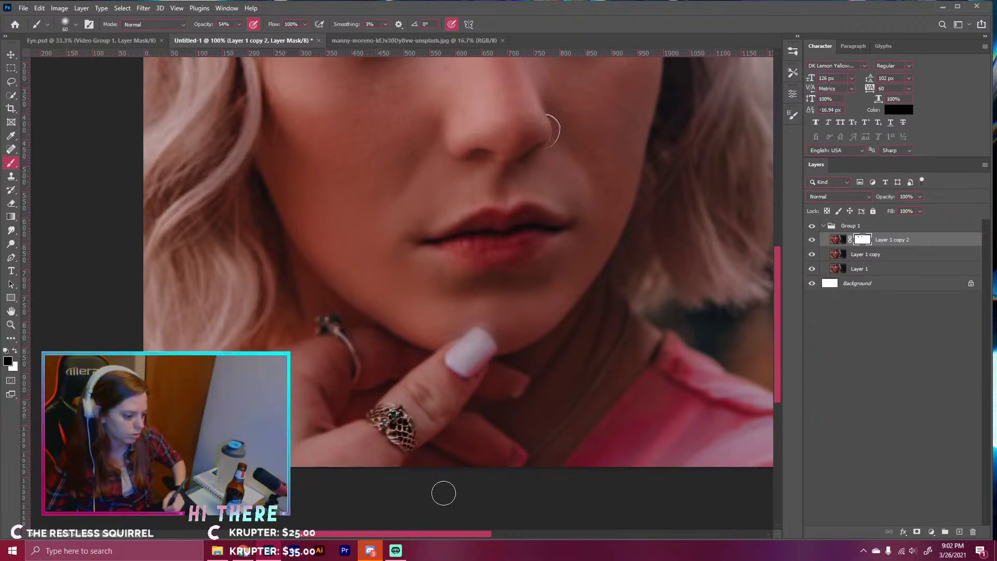
mouse_move(346, 344)
left_mouse_down()
mouse_move(357, 372)
mouse_move(329, 327)
left_mouse_up()
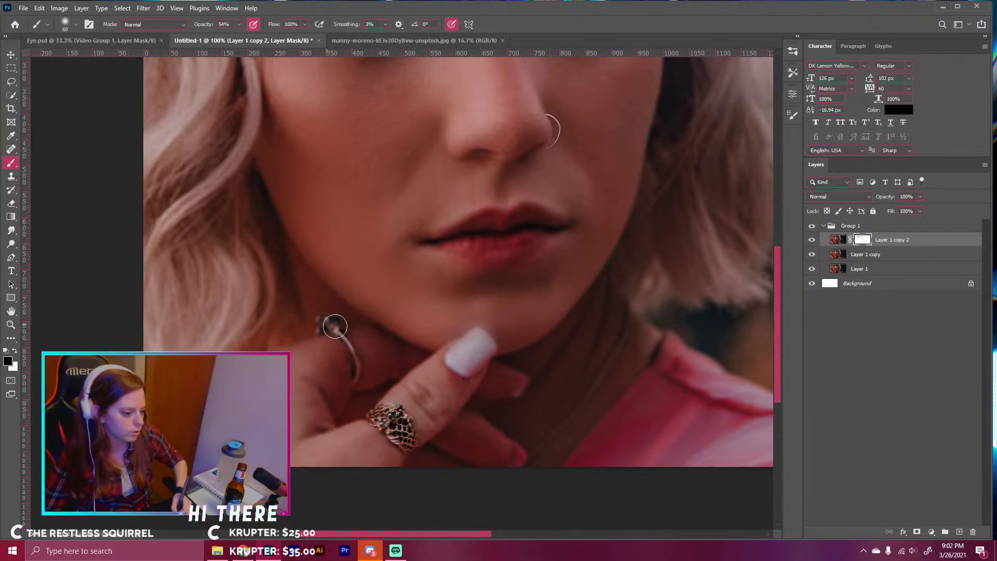
- Paint the mask around the edge of the white thumbnail under the chin with a 40 px brush
key("bracketleft")
key("bracketleft")
mouse_move(474, 374)
left_mouse_down()
mouse_move(458, 378)
mouse_move(442, 363)
mouse_move(453, 344)
left_mouse_up()
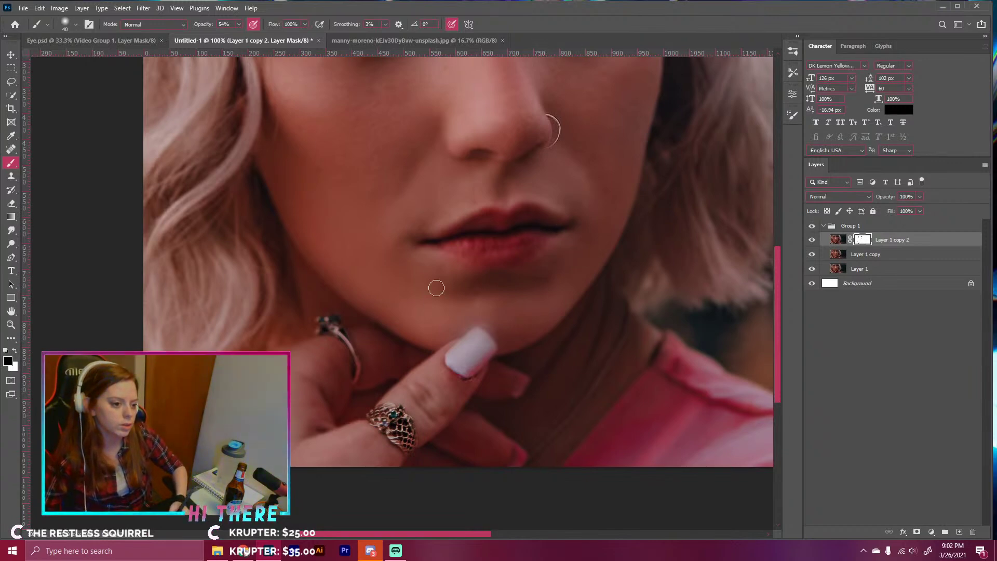
- Set the density of the Layer 1 copy 2 mask to 52%
key("ctrl+minus")
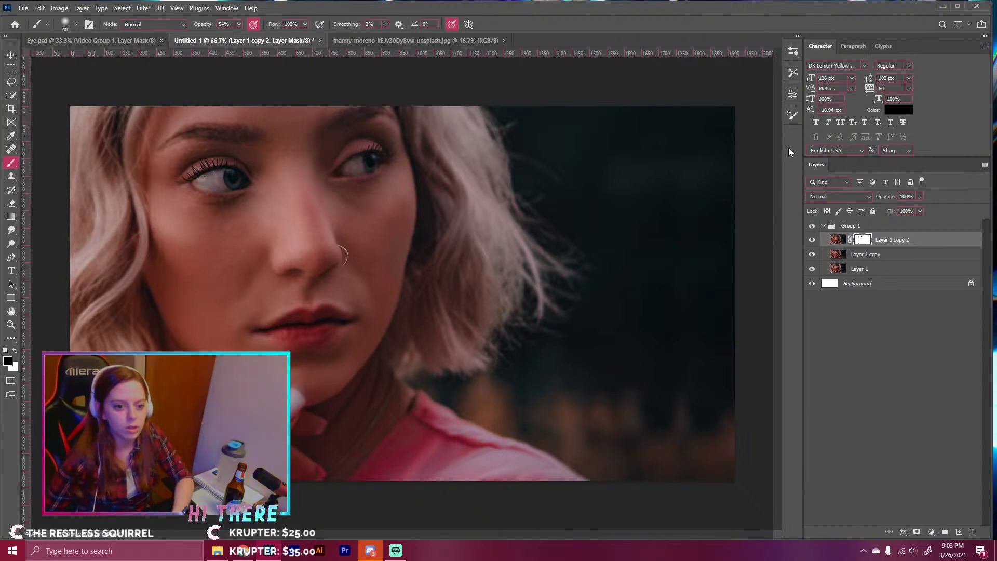
left_click(793, 94)
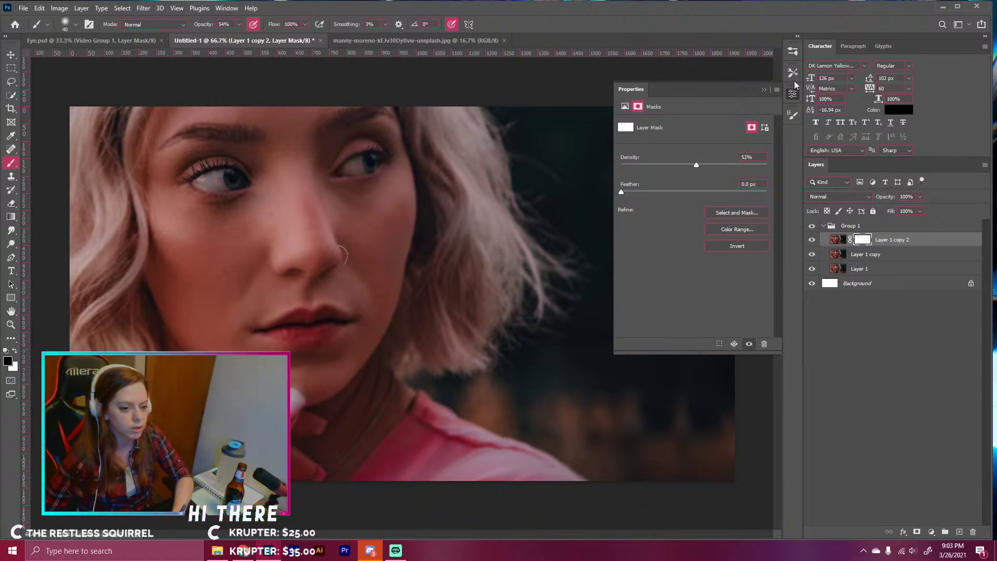
left_click(763, 89)
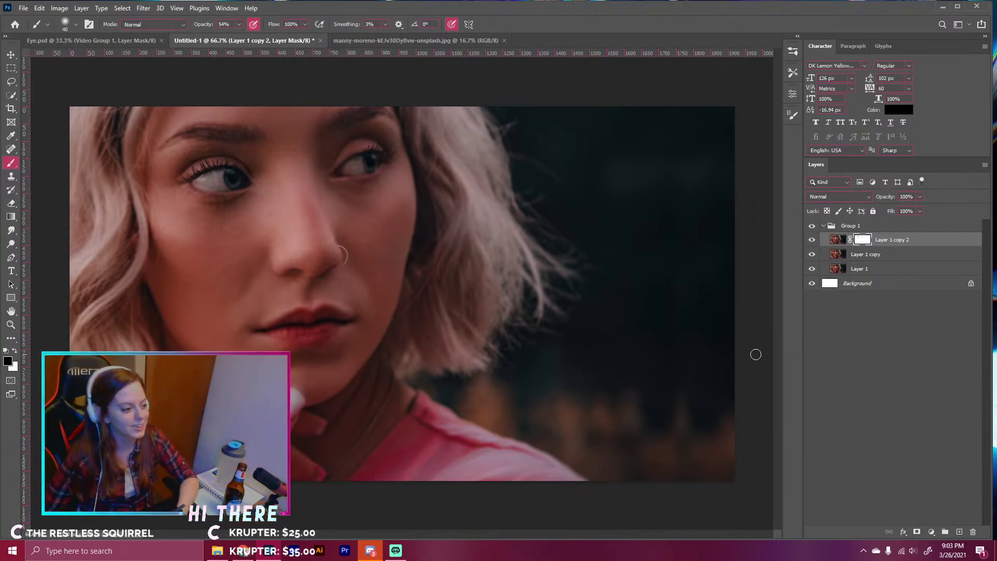
- Inspect the lips, chin and thumbnail up close with Layer 1 copy 2 hidden and shown again
key("ctrl+plus")
key("ctrl+minus")
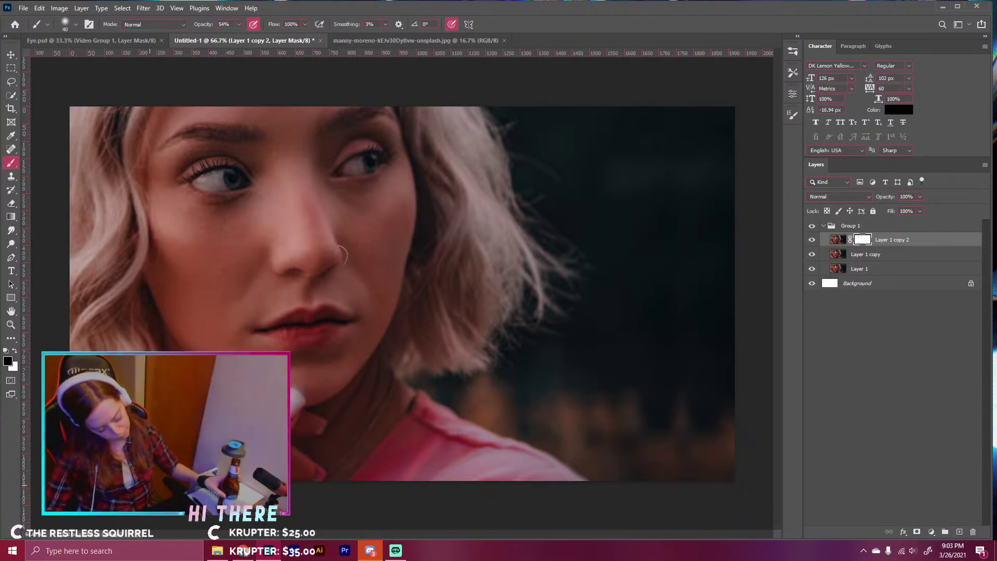
scroll(341, 255, "up", 2)
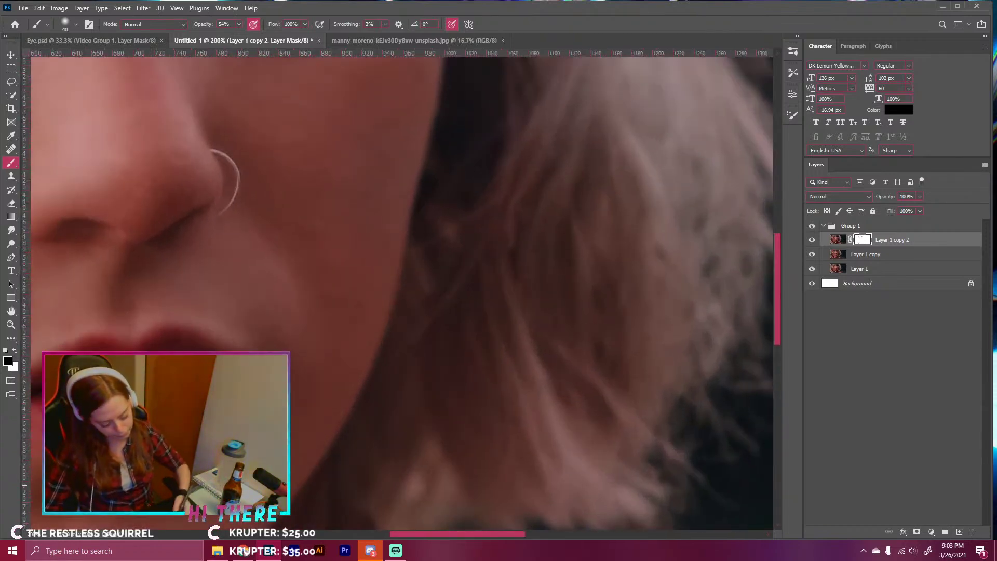
left_click_drag(366, 397, 554, 195)
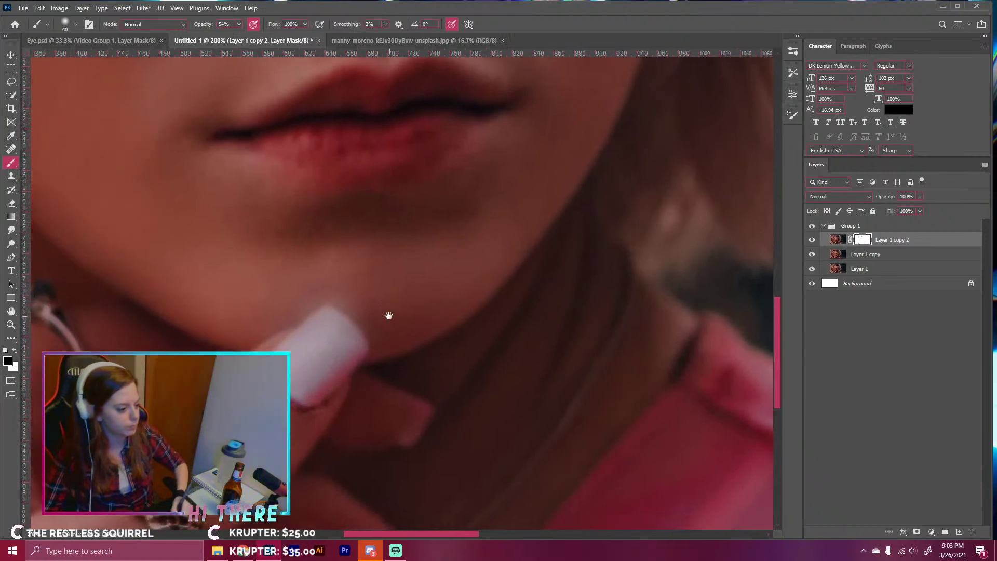
left_click_drag(371, 305, 414, 304)
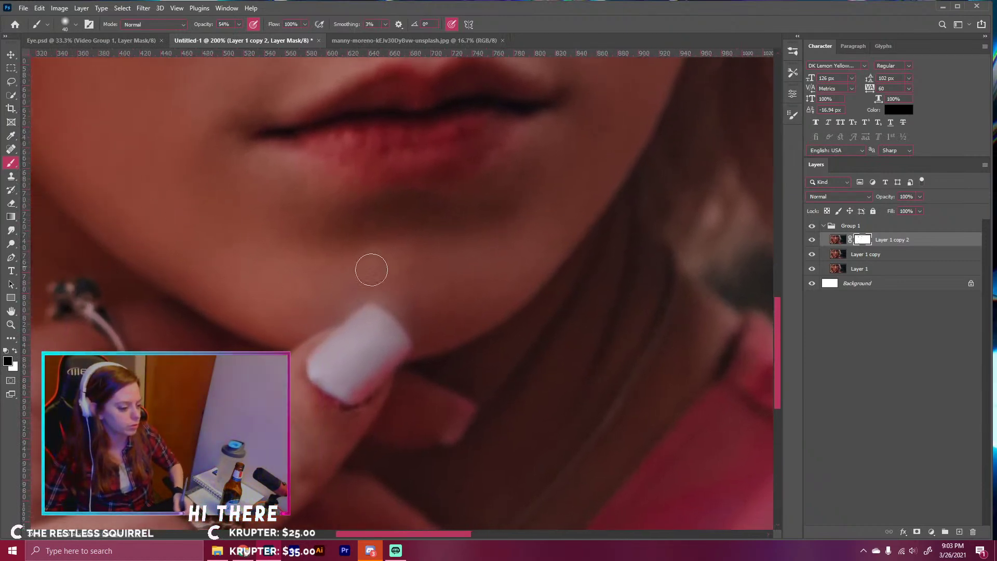
key("[")
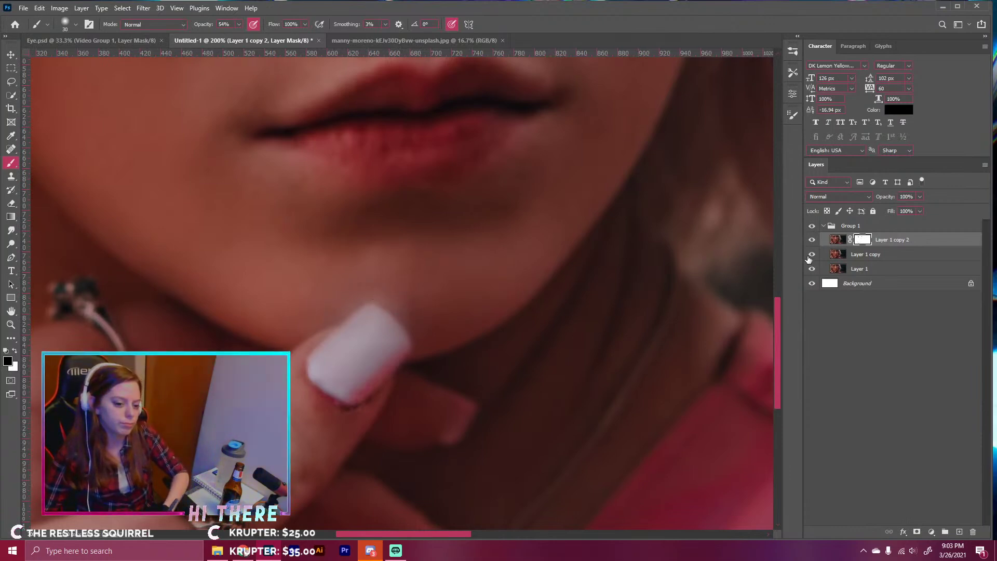
left_click(812, 241)
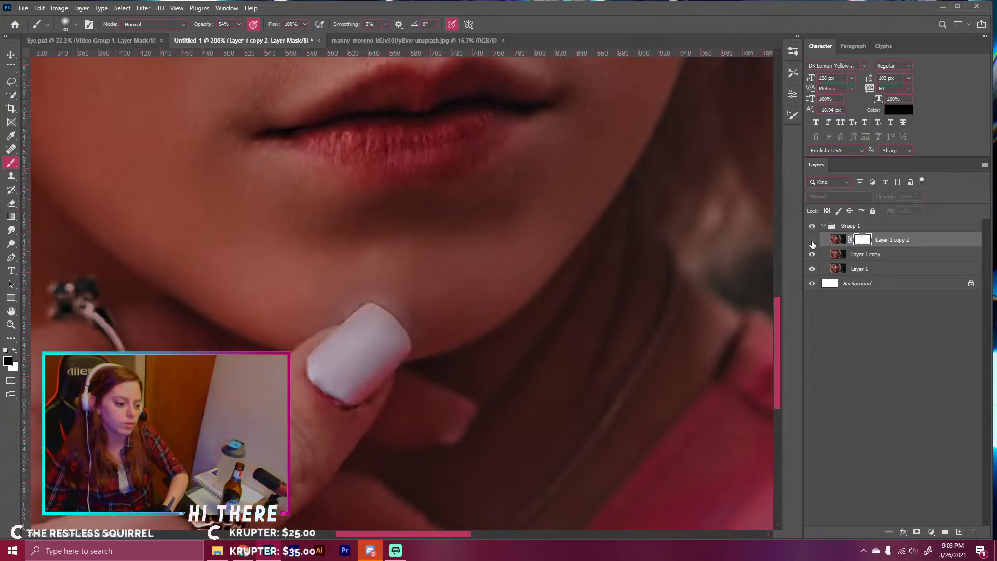
left_click(812, 241)
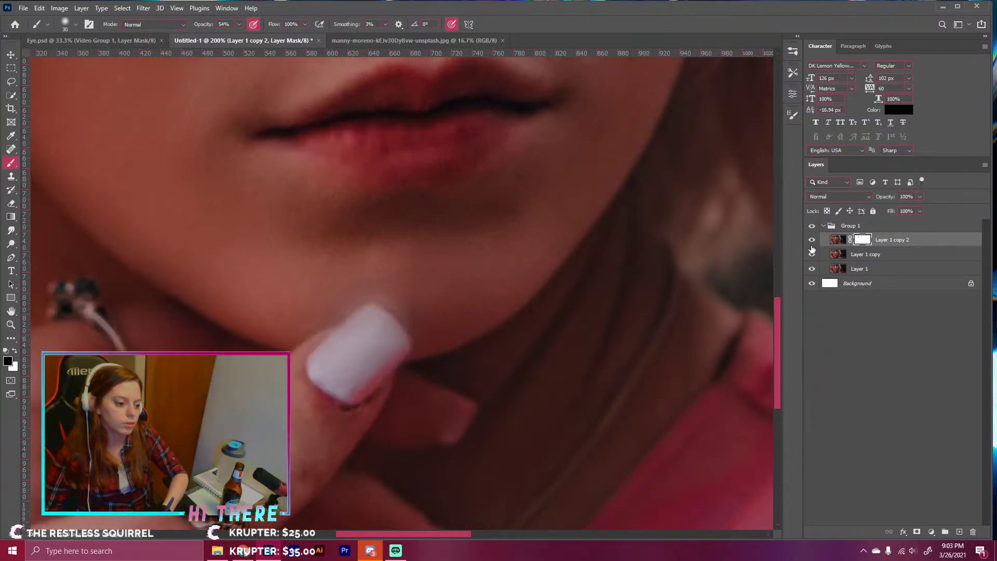
key("ctrl+minus")
key("ctrl+minus")
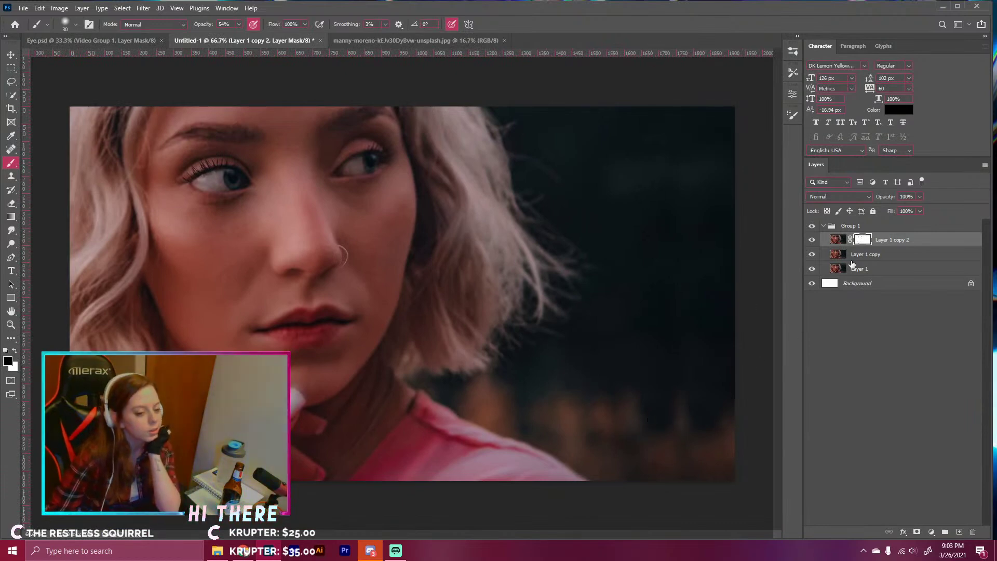
- Add a new layer above the collapsed Group 1 and set the foreground color to pink #ef0b56
left_click(824, 226)
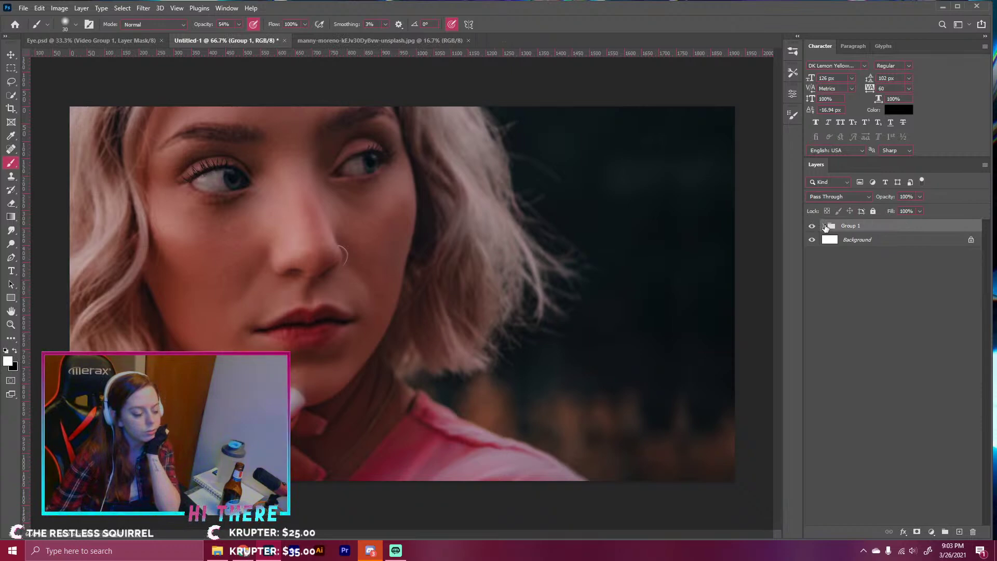
left_click(959, 531)
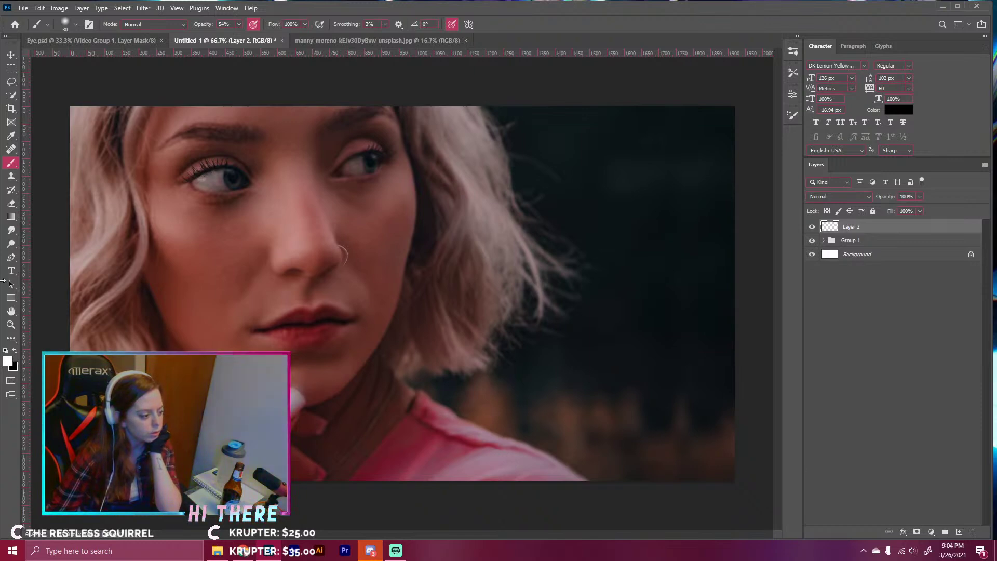
left_click(5, 361)
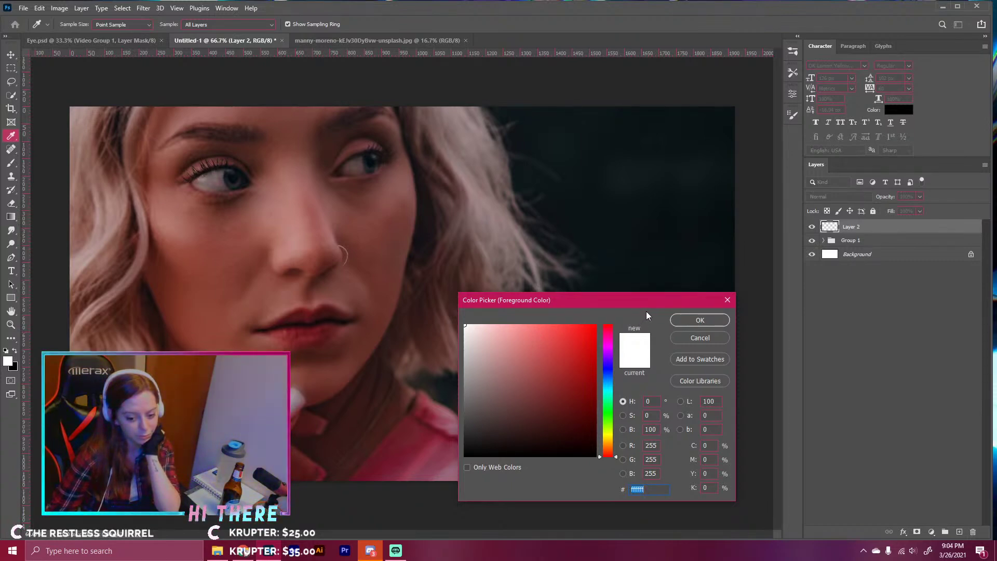
left_click_drag(627, 303, 583, 202)
left_click(525, 255)
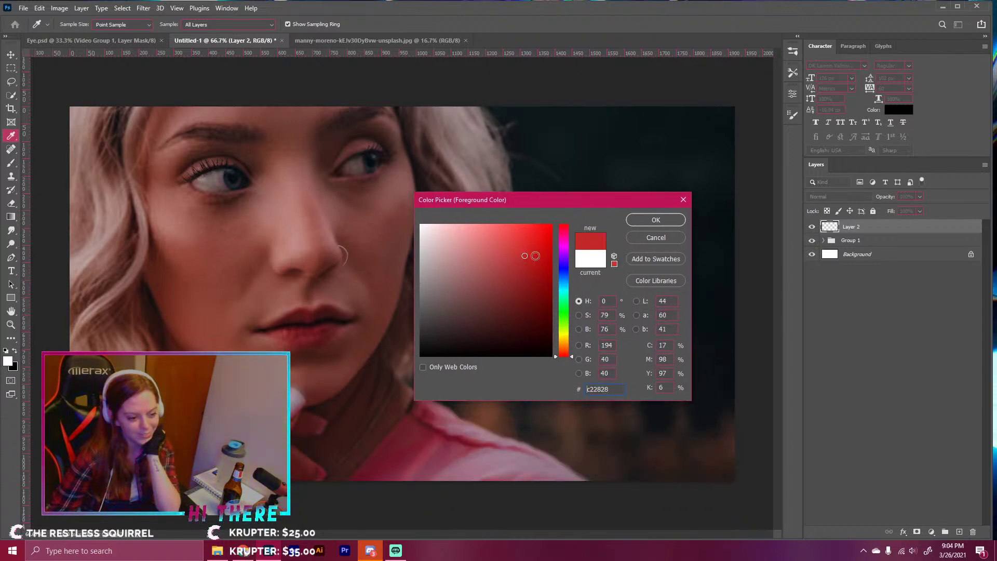
left_click(563, 236)
left_click(561, 234)
mouse_move(539, 259)
left_mouse_down()
mouse_move(546, 233)
mouse_move(565, 234)
left_mouse_up()
left_click(566, 232)
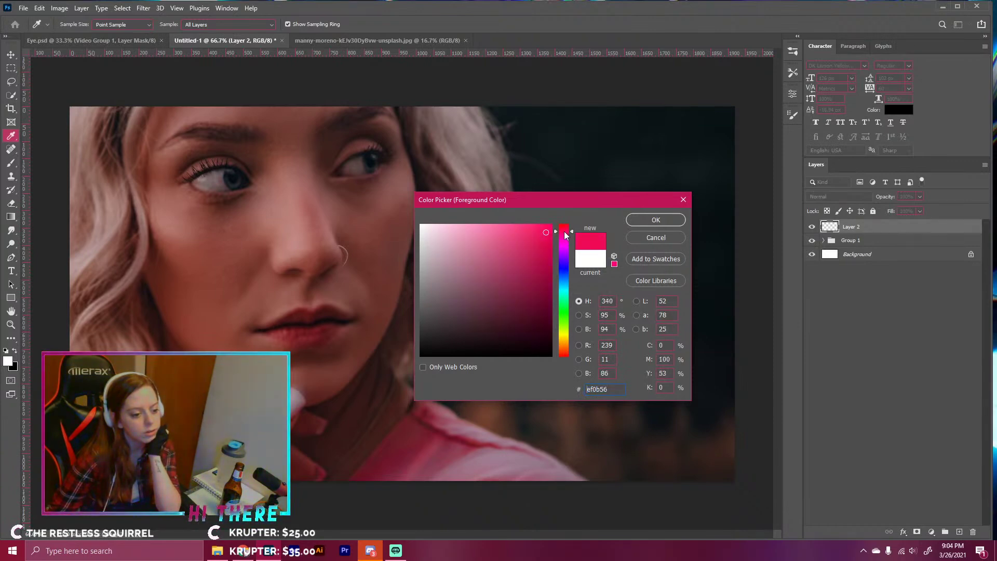
left_click(656, 221)
- Paint a soft pink glow over the hand, neck and outer hair on the new layer with a 700 px brush
key("b")
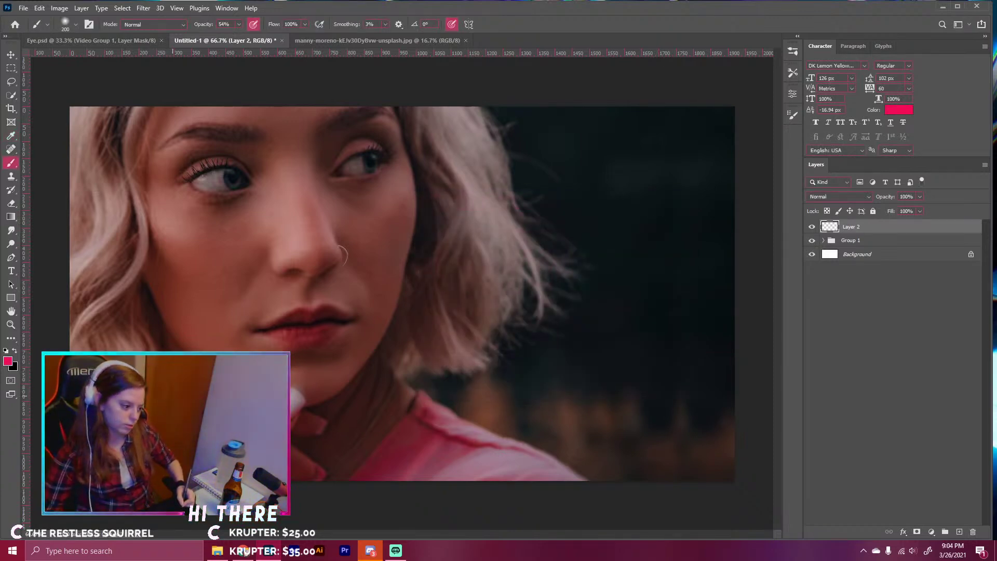
key("bracketright")
key("bracketright")
key("bracketright")
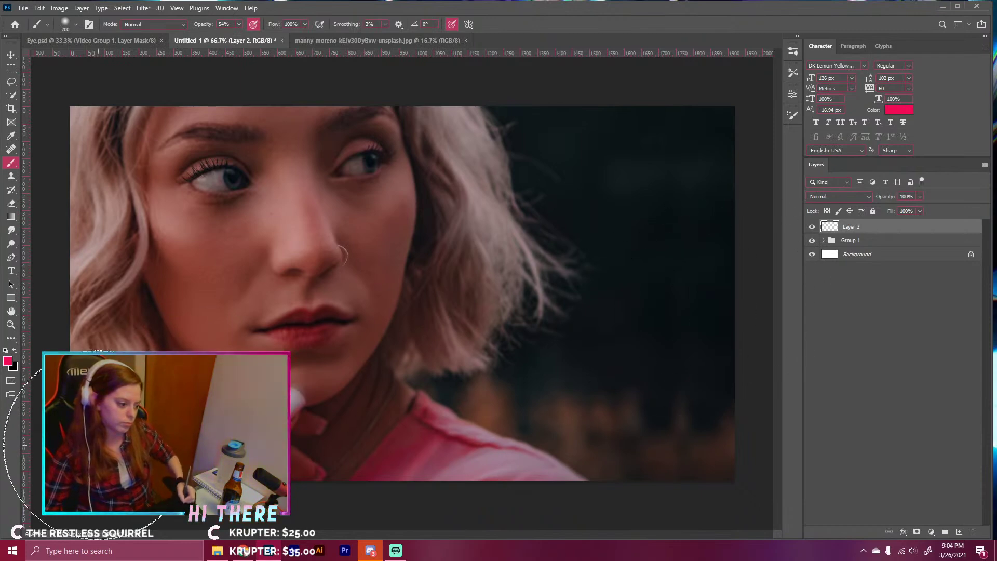
mouse_move(305, 478)
left_mouse_down()
mouse_move(137, 444)
mouse_move(86, 383)
mouse_move(44, 253)
mouse_move(40, 122)
mouse_move(56, 249)
left_mouse_up()
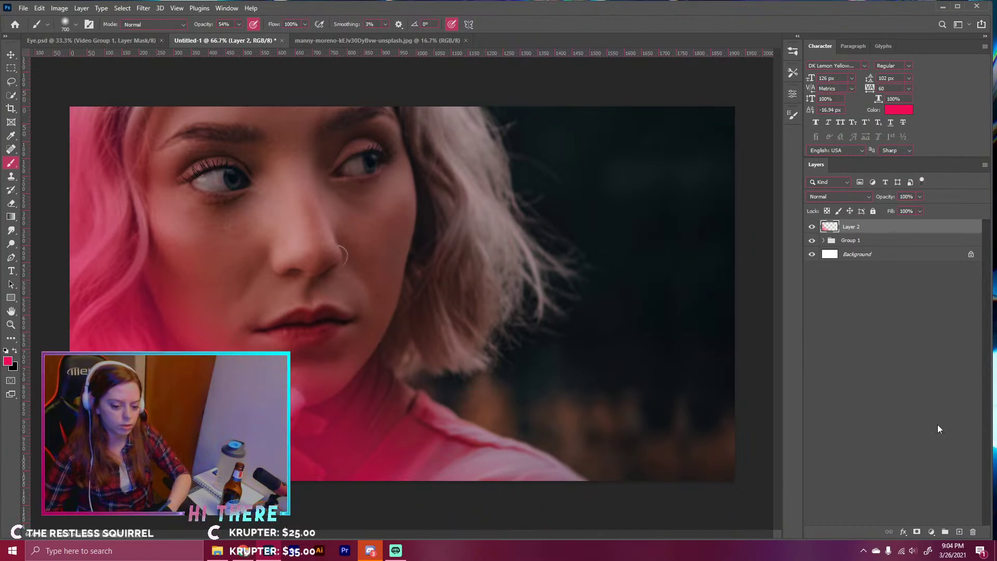
- Add a new layer above Layer 2 and set its blend mode to Color Dodge
left_click(958, 531)
left_click(811, 196)
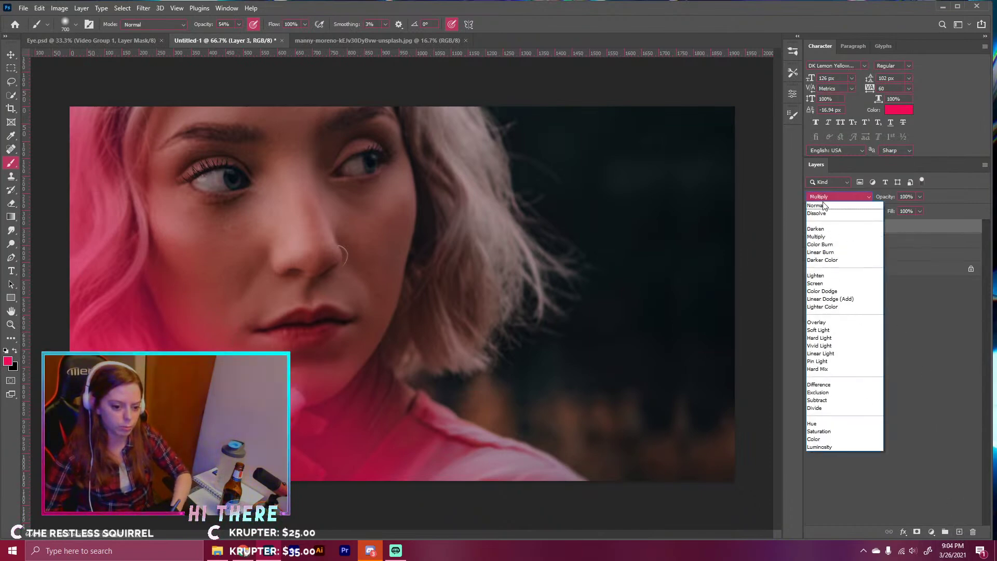
left_click(834, 292)
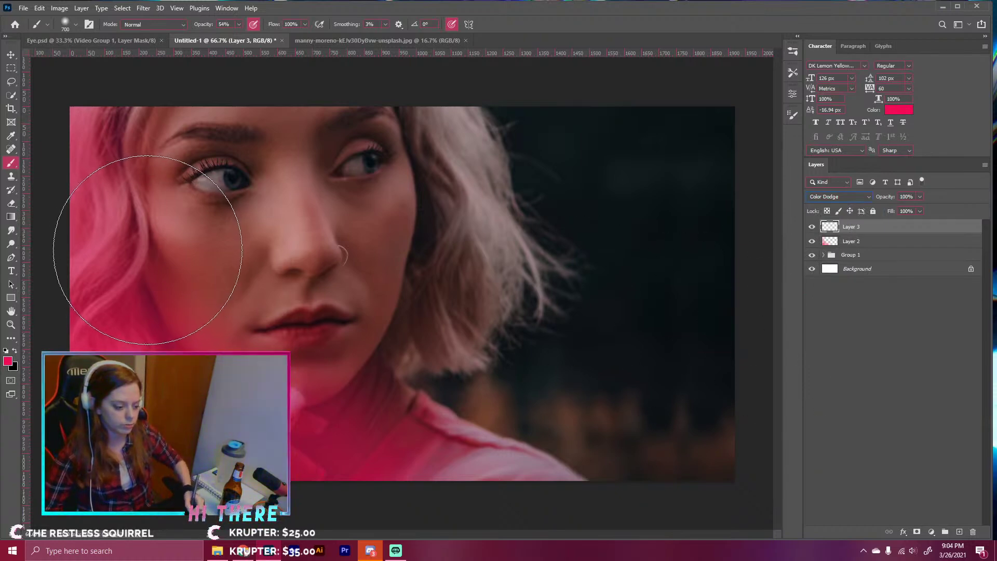
- Paint a pink glow over the near cheek on Layer 3, reducing the brush to 175 px for the area beside the nose
key("bracketleft")
left_click_drag(155, 250, 186, 280)
key("bracketleft")
key("bracketleft")
key("bracketleft")
key("bracketleft")
key("bracketleft")
key("bracketleft")
mouse_move(204, 241)
left_mouse_down()
mouse_move(146, 209)
mouse_move(188, 237)
mouse_move(242, 242)
mouse_move(165, 229)
mouse_move(238, 261)
left_mouse_up()
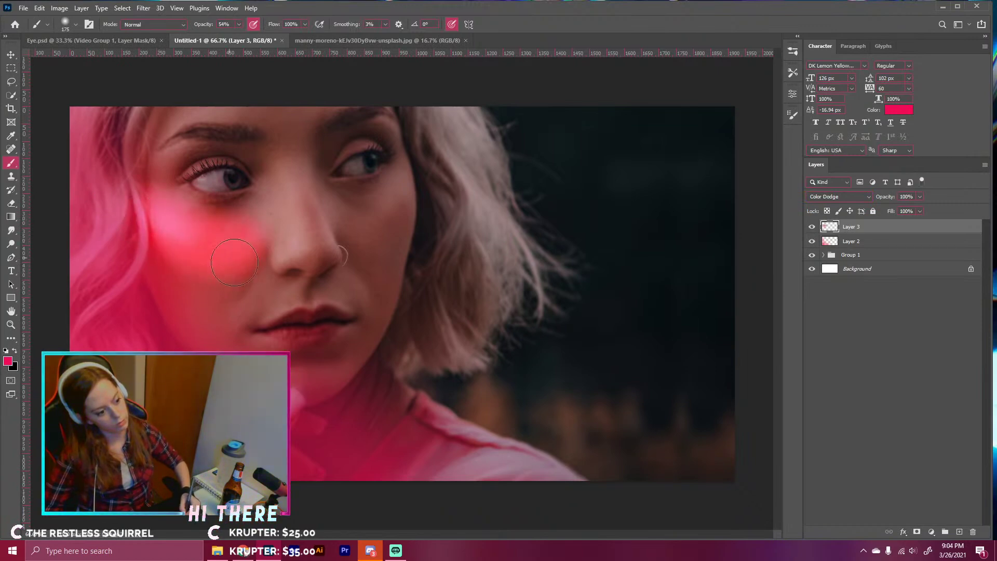
- Paint pink light over the forehead, near eye, nose, lips and chin with a 90 px brush
key("bracketleft")
key("bracketleft")
key("bracketleft")
key("bracketleft")
mouse_move(324, 265)
left_mouse_down()
mouse_move(280, 109)
mouse_move(309, 224)
mouse_move(307, 263)
mouse_move(276, 246)
mouse_move(283, 217)
mouse_move(271, 140)
mouse_move(259, 218)
mouse_move(261, 146)
mouse_move(252, 217)
mouse_move(249, 108)
mouse_move(264, 130)
mouse_move(265, 106)
mouse_move(257, 162)
mouse_move(230, 230)
mouse_move(227, 103)
mouse_move(254, 169)
mouse_move(240, 217)
mouse_move(216, 107)
mouse_move(220, 196)
mouse_move(207, 198)
mouse_move(179, 102)
mouse_move(182, 230)
mouse_move(167, 127)
mouse_move(163, 203)
left_mouse_up()
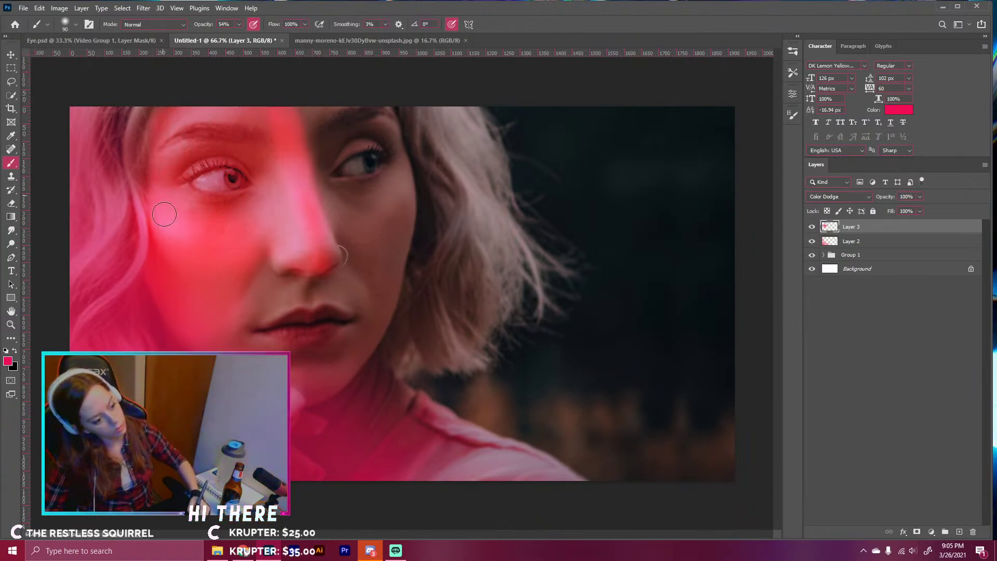
mouse_move(294, 285)
left_mouse_down()
mouse_move(295, 296)
mouse_move(303, 289)
mouse_move(278, 286)
mouse_move(265, 270)
mouse_move(249, 316)
left_mouse_up()
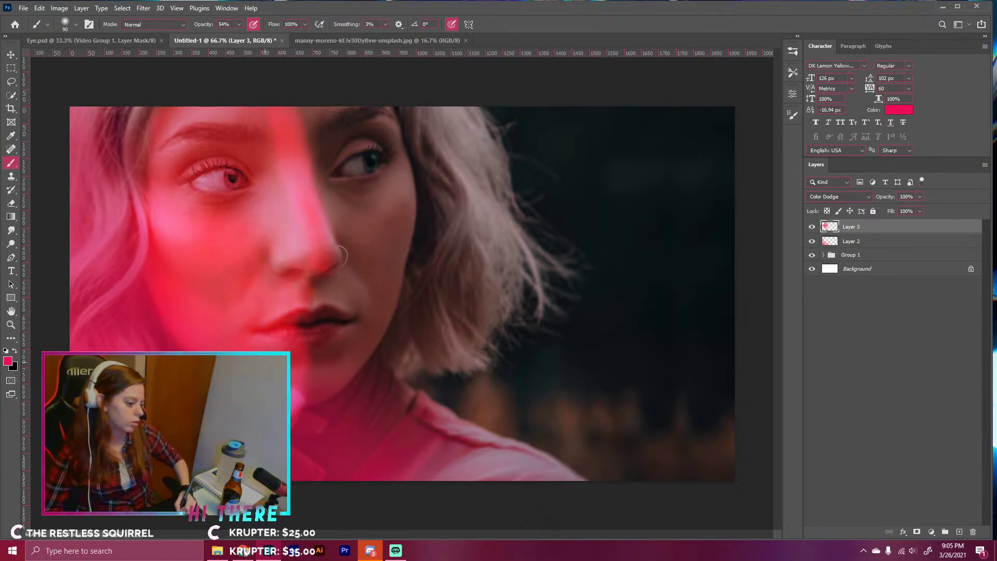
- Apply a Gaussian Blur with a 4.1 px radius to the pink light on Layer 3
left_click(144, 8)
mouse_move(177, 143)
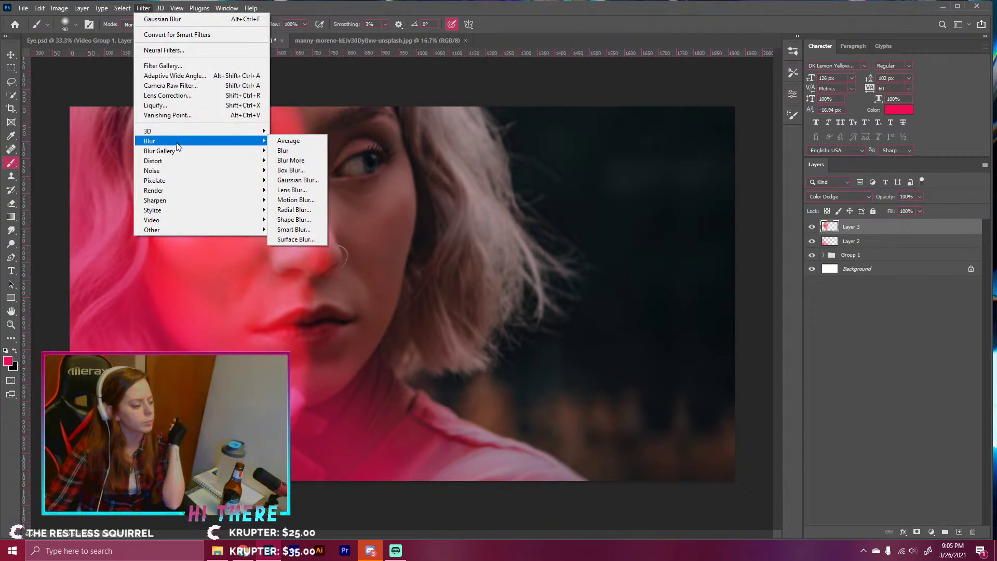
left_click(294, 180)
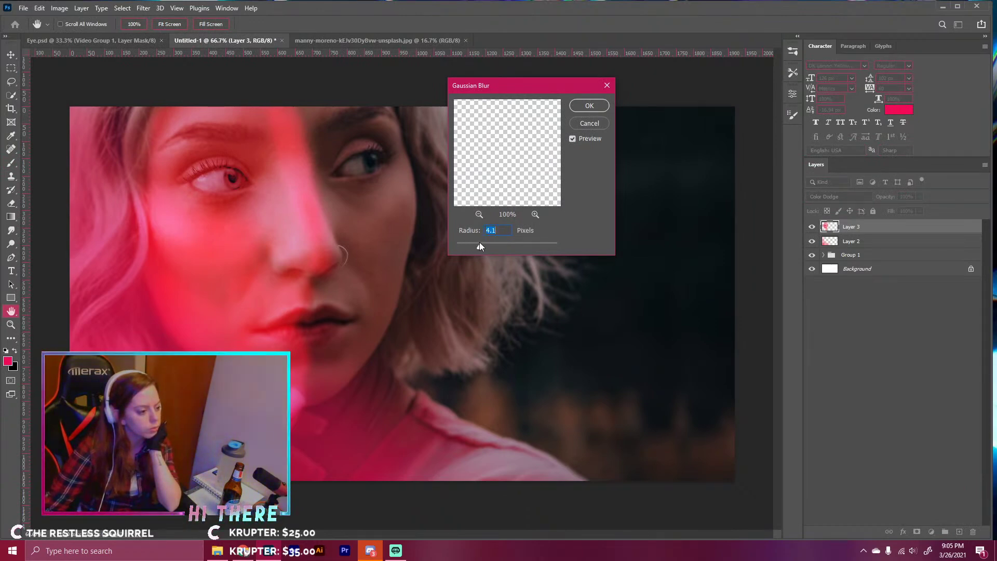
left_click(591, 109)
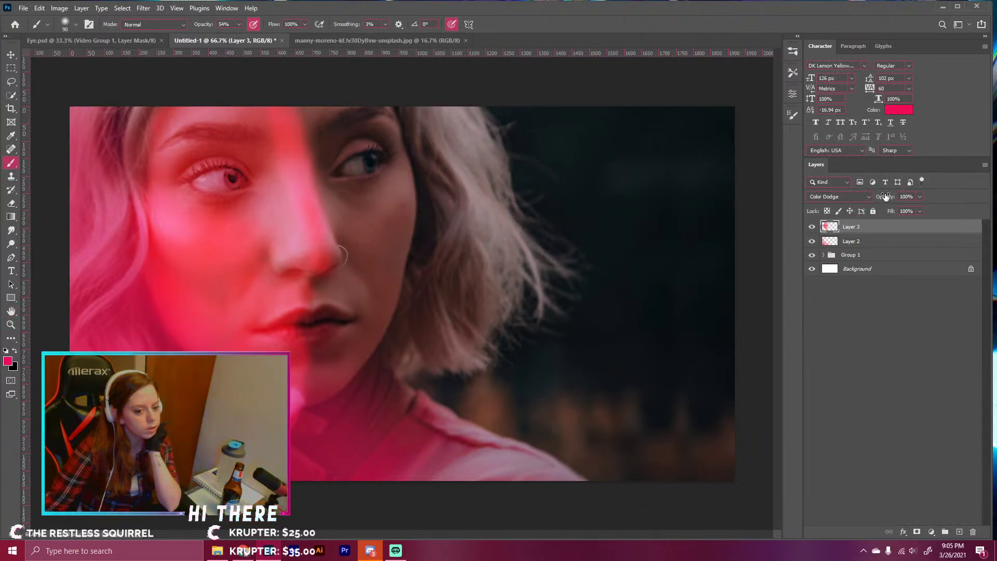
- Lower the opacity of Layer 3 to 33% and compare the image with the layer hidden and shown
left_click_drag(884, 196, 883, 197)
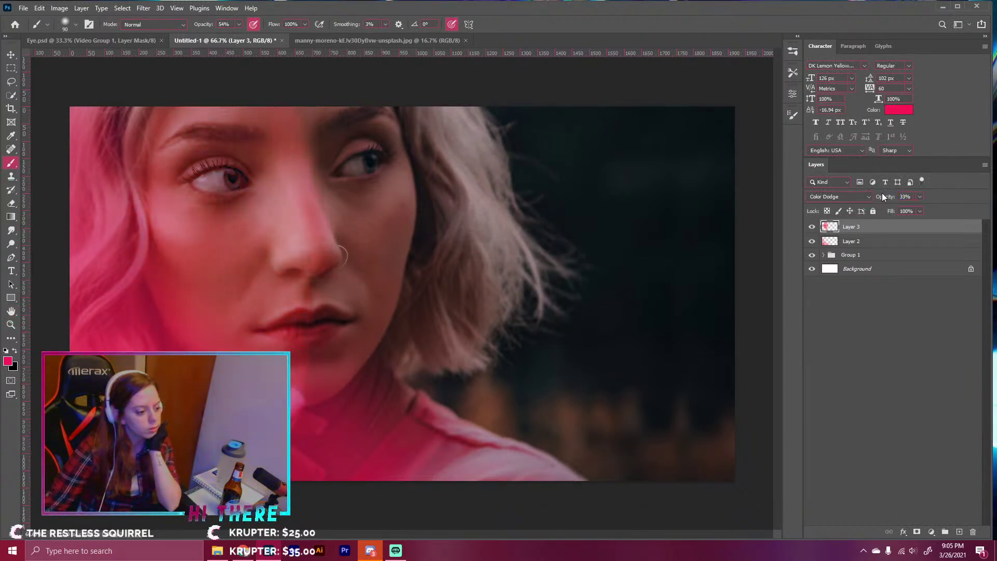
left_click(812, 226)
left_click(812, 226)
left_click(812, 226)
left_click(812, 227)
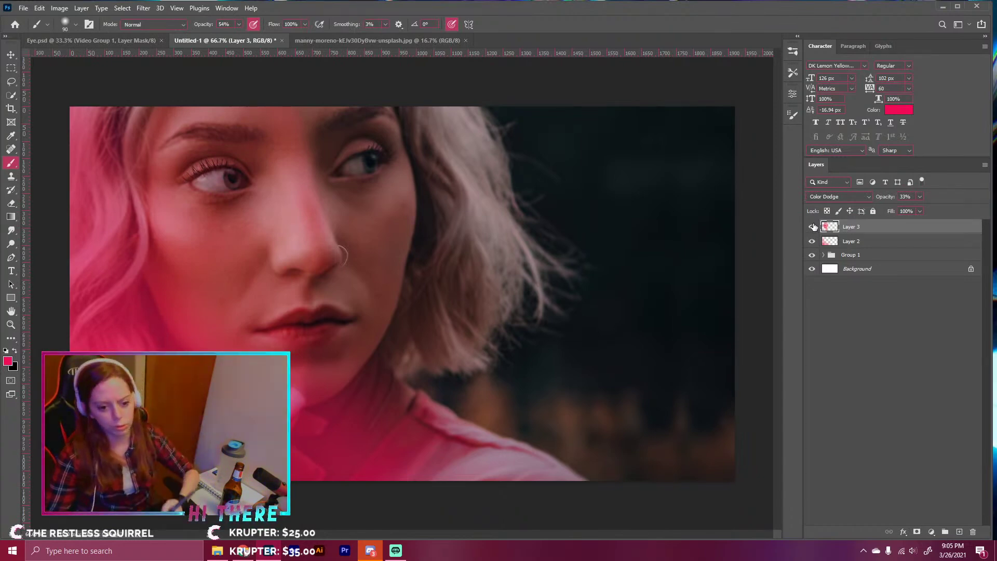
- Add a new layer above Layer 3 and set the foreground color to cyan #0be7ef
left_click(957, 531)
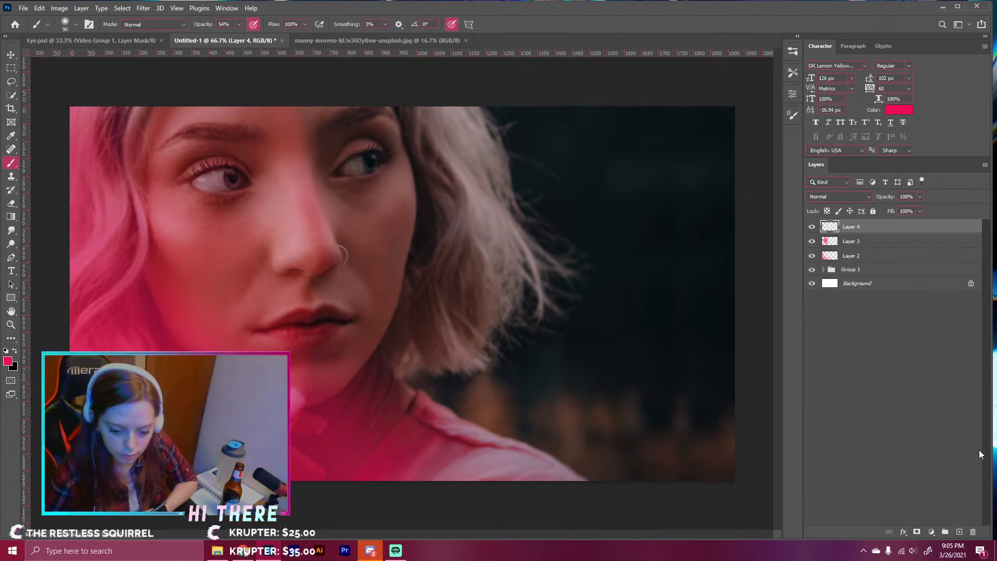
left_click(8, 362)
left_click(562, 289)
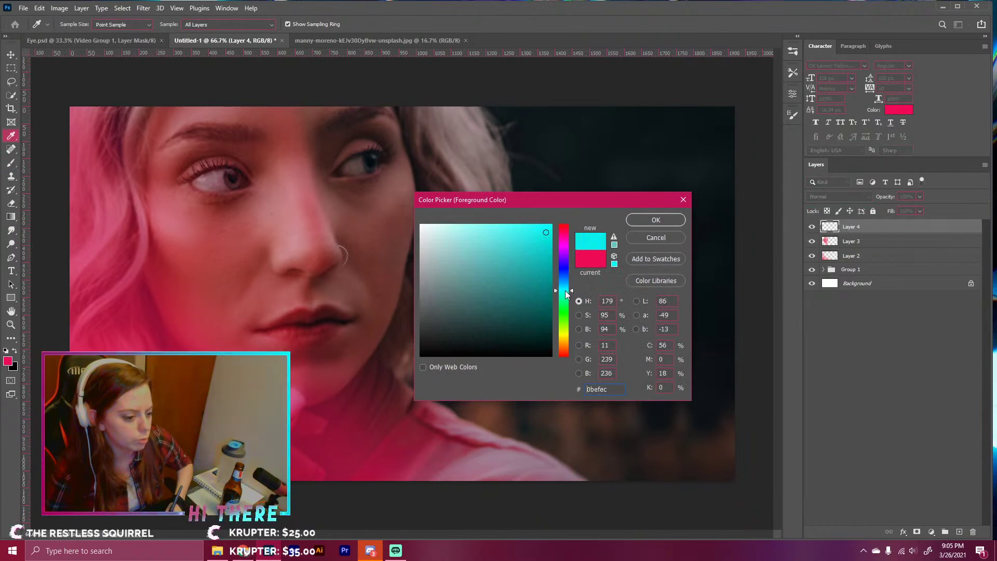
left_click_drag(562, 288, 570, 290)
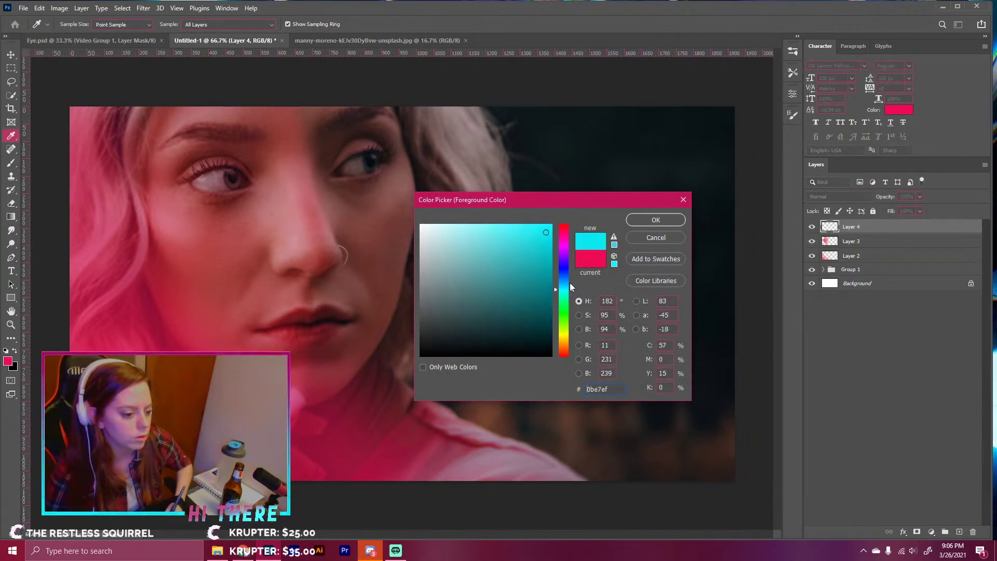
left_click(646, 217)
- Paint a soft cyan glow over the dark background and the hair beside it with a 700 px brush
key("b")
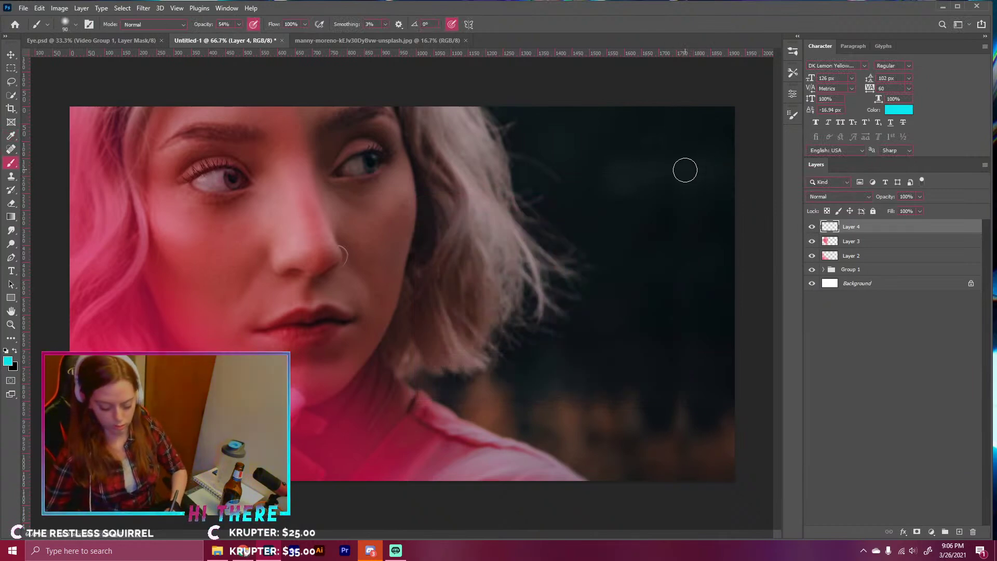
key("bracketright")
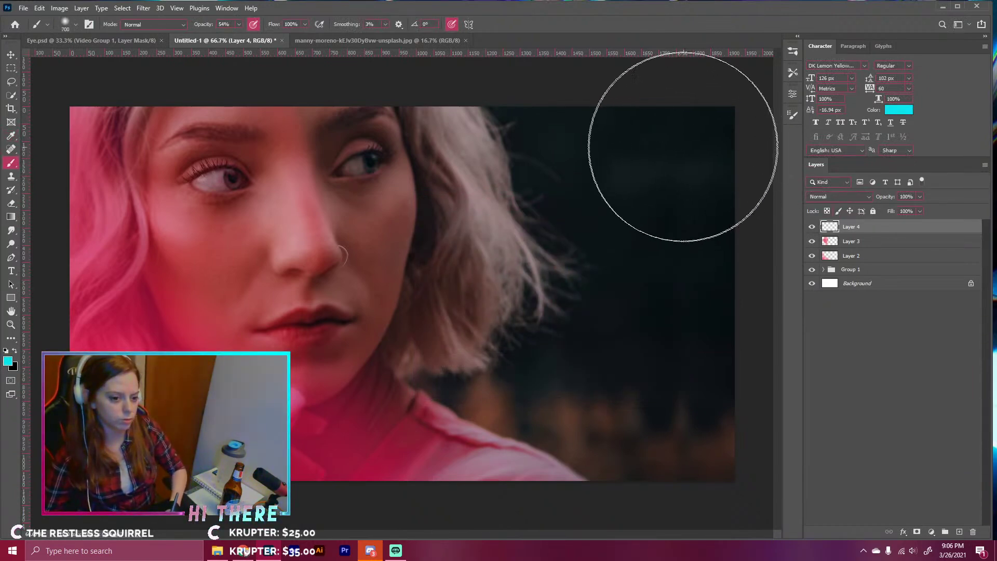
mouse_move(688, 171)
left_mouse_down()
mouse_move(659, 139)
mouse_move(660, 156)
mouse_move(611, 138)
mouse_move(703, 390)
mouse_move(673, 388)
mouse_move(641, 354)
mouse_move(566, 157)
mouse_move(576, 183)
mouse_move(542, 157)
mouse_move(541, 175)
mouse_move(522, 167)
mouse_move(544, 237)
mouse_move(539, 301)
mouse_move(587, 349)
mouse_move(662, 393)
mouse_move(531, 330)
mouse_move(524, 189)
mouse_move(486, 123)
mouse_move(559, 160)
left_mouse_up()
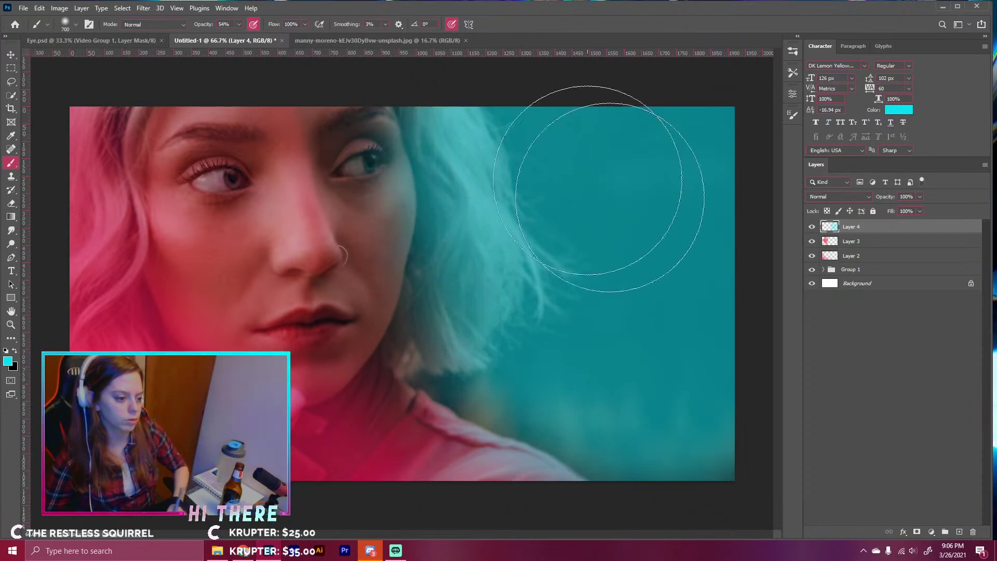
- Add a new layer above Layer 4 and set its blend mode to Color Dodge
left_click(958, 531)
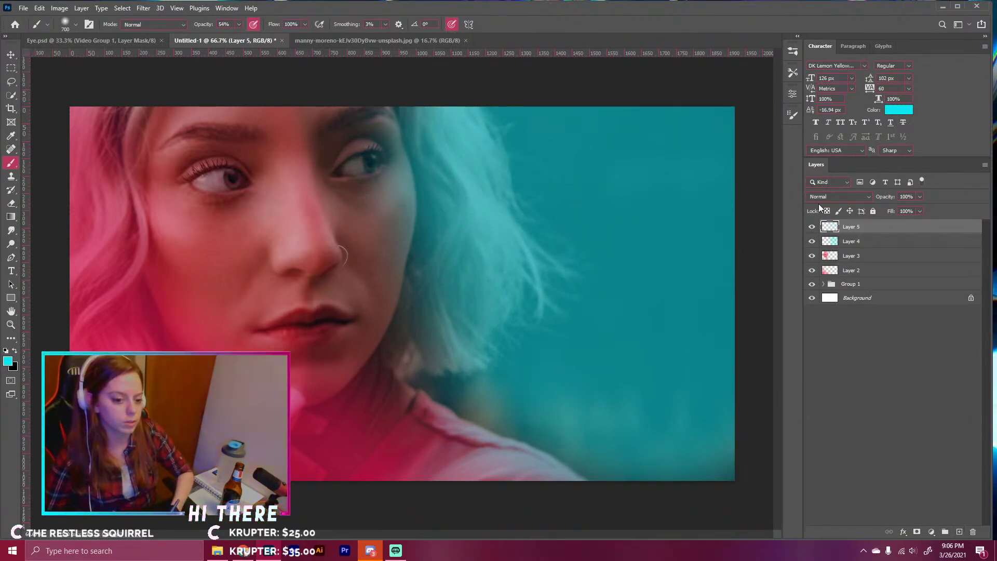
left_click(836, 196)
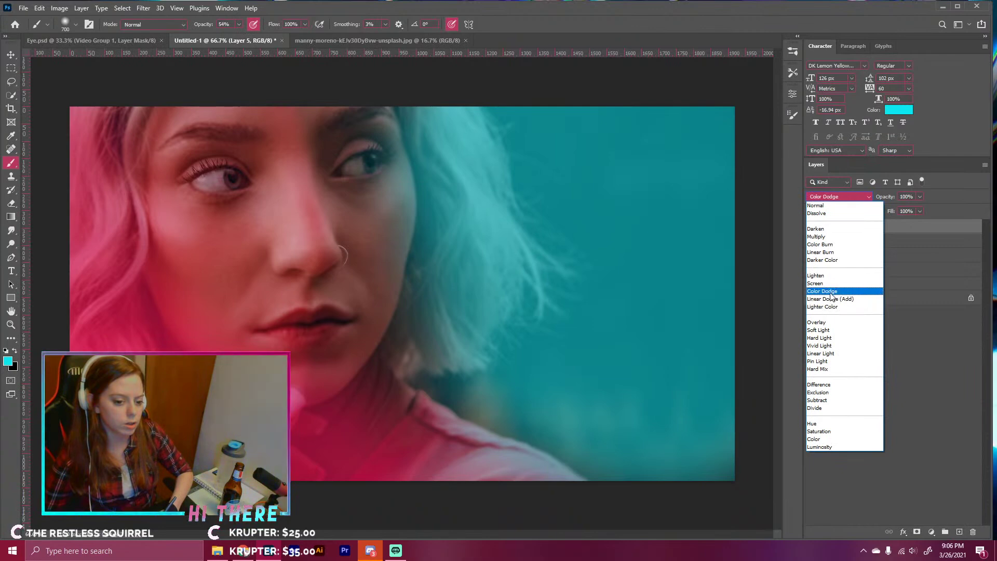
left_click(830, 292)
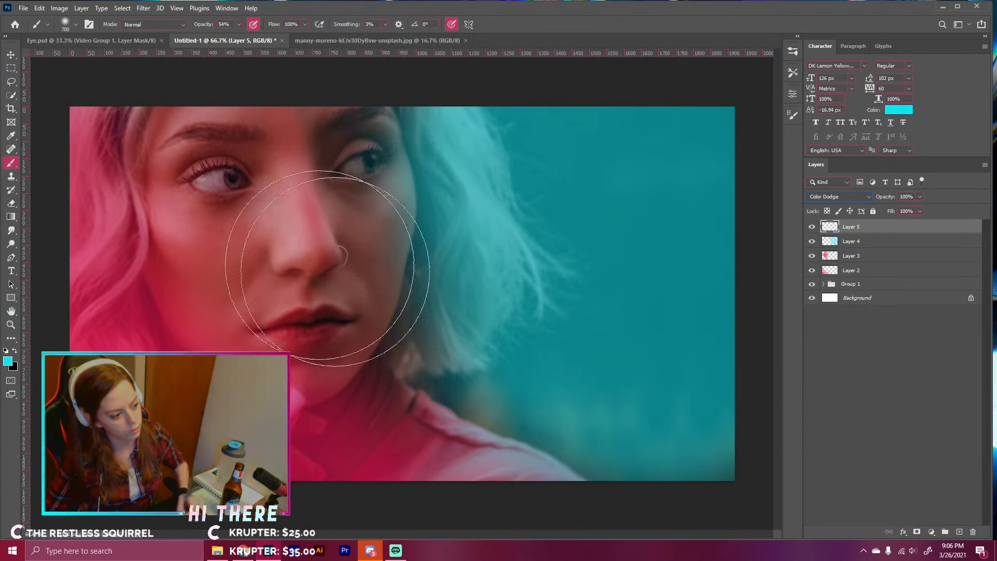
- Paint cyan light over the far side of the face, lips, neck and shoulder on Layer 5 with a 150 px brush
left_click(389, 206)
key("bracketleft")
key("bracketleft")
key("bracketleft")
key("bracketleft")
key("bracketleft")
key("bracketleft")
key("bracketleft")
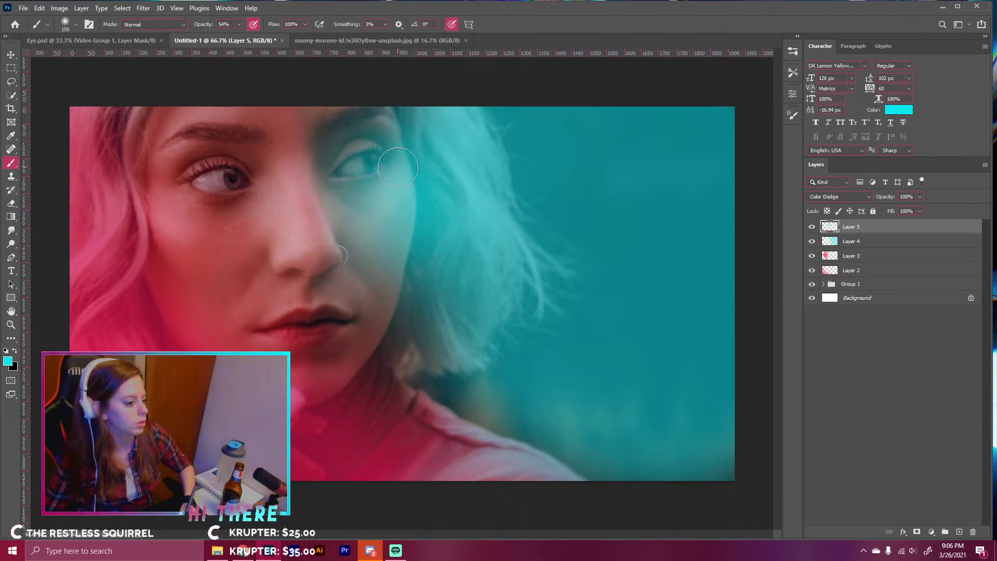
key("bracketleft")
key("ctrl+z")
left_click(402, 208)
mouse_move(399, 183)
left_mouse_down()
mouse_move(368, 110)
mouse_move(368, 160)
mouse_move(319, 113)
mouse_move(359, 193)
mouse_move(317, 120)
mouse_move(358, 277)
mouse_move(369, 286)
mouse_move(353, 280)
mouse_move(333, 297)
mouse_move(365, 330)
mouse_move(385, 267)
mouse_move(377, 211)
mouse_move(405, 207)
mouse_move(407, 266)
mouse_move(387, 361)
mouse_move(372, 354)
mouse_move(602, 510)
mouse_move(534, 454)
mouse_move(366, 352)
mouse_move(329, 177)
left_mouse_up()
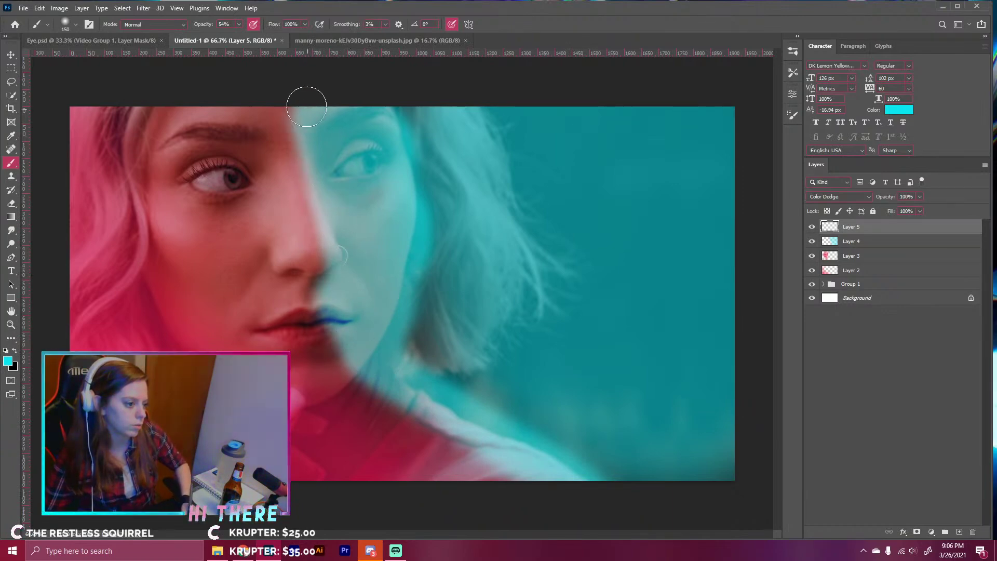
- Apply a Gaussian Blur with a 41.5 px radius to the cyan light on Layer 5
left_click(144, 9)
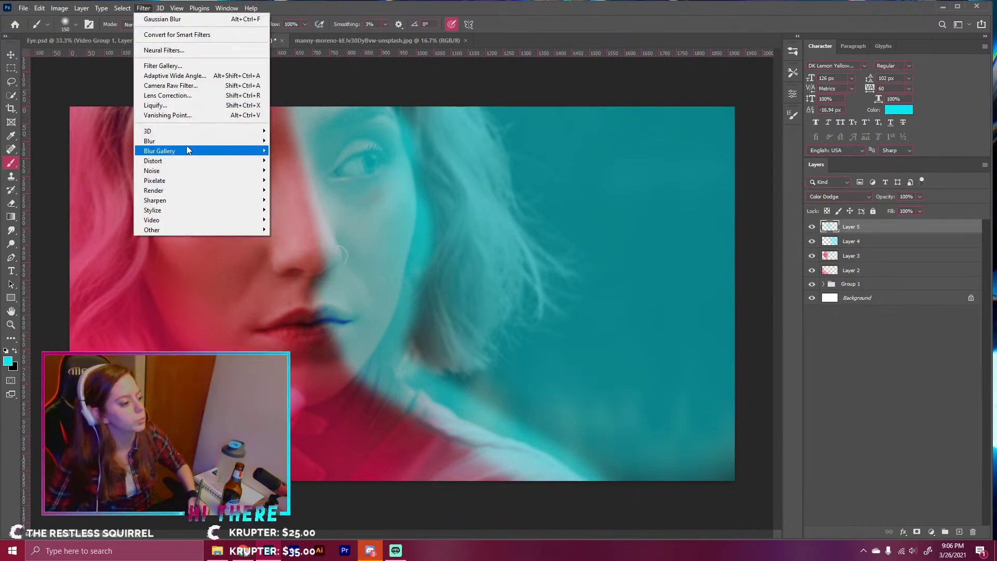
mouse_move(232, 144)
left_click(297, 180)
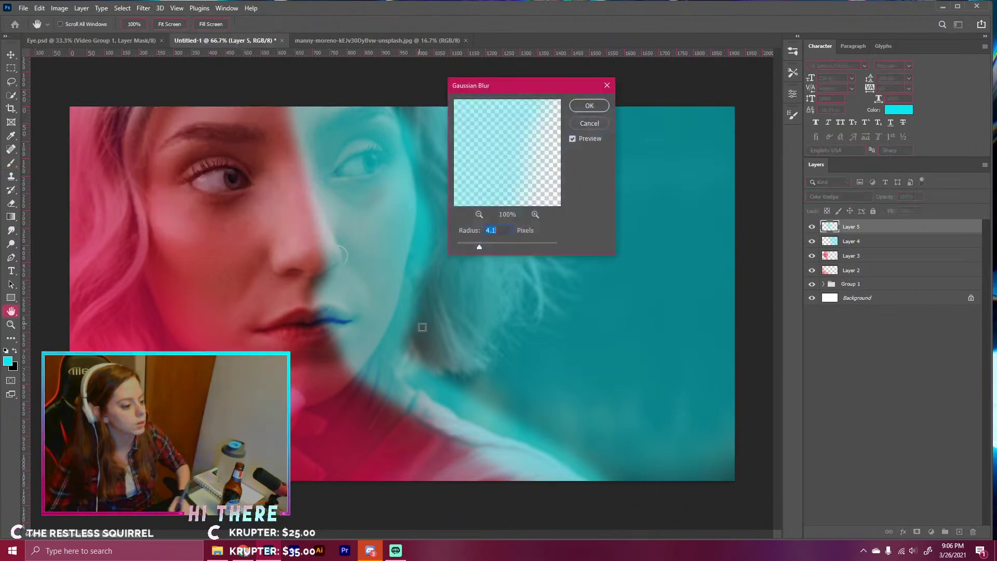
left_click_drag(484, 244, 508, 247)
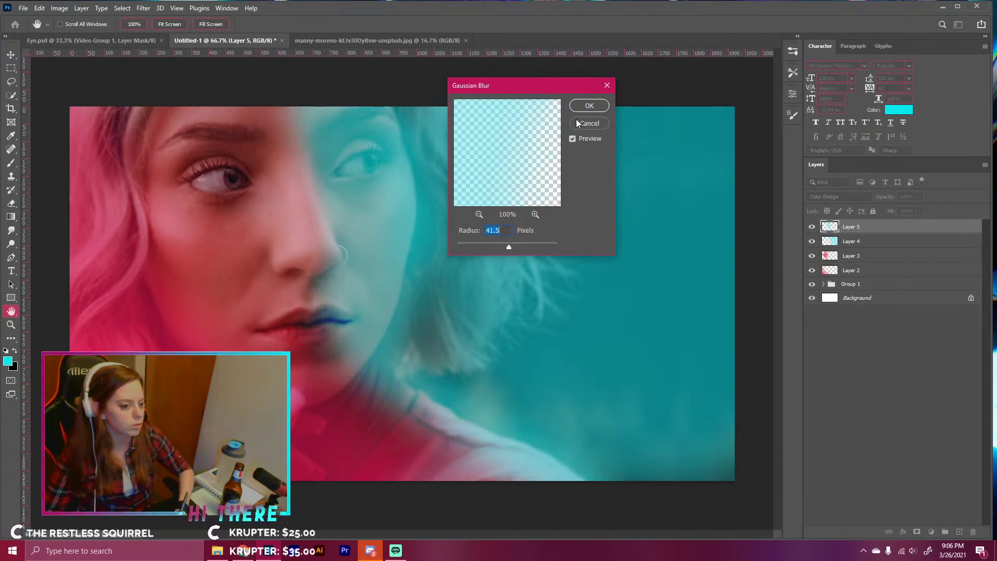
left_click(587, 107)
- Lower the opacity of Layer 5 to 32% and compare the image with the layer hidden and shown
mouse_move(889, 198)
left_mouse_down()
mouse_move(877, 201)
mouse_move(885, 202)
left_mouse_up()
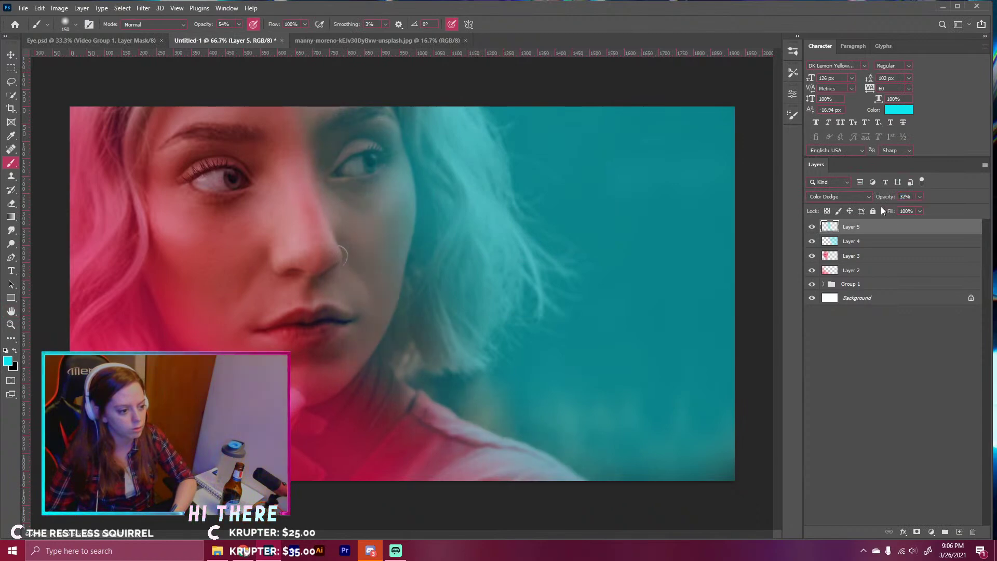
left_click(812, 228)
left_click(812, 227)
left_click(811, 227)
left_click(811, 226)
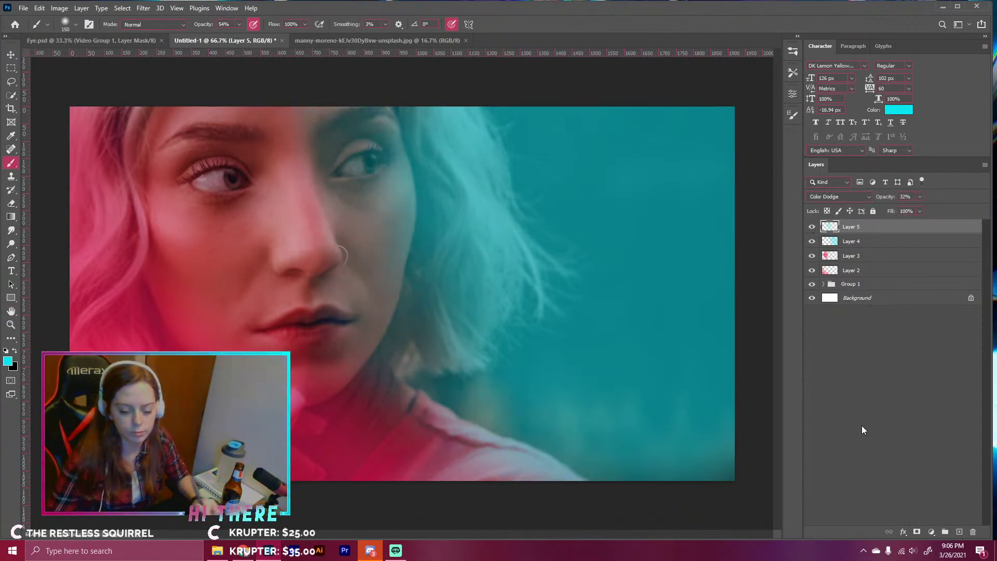
- Add a new layer on top and trace the far face contour, chin and upper lip in cyan with a 15 px brush
left_click(959, 532)
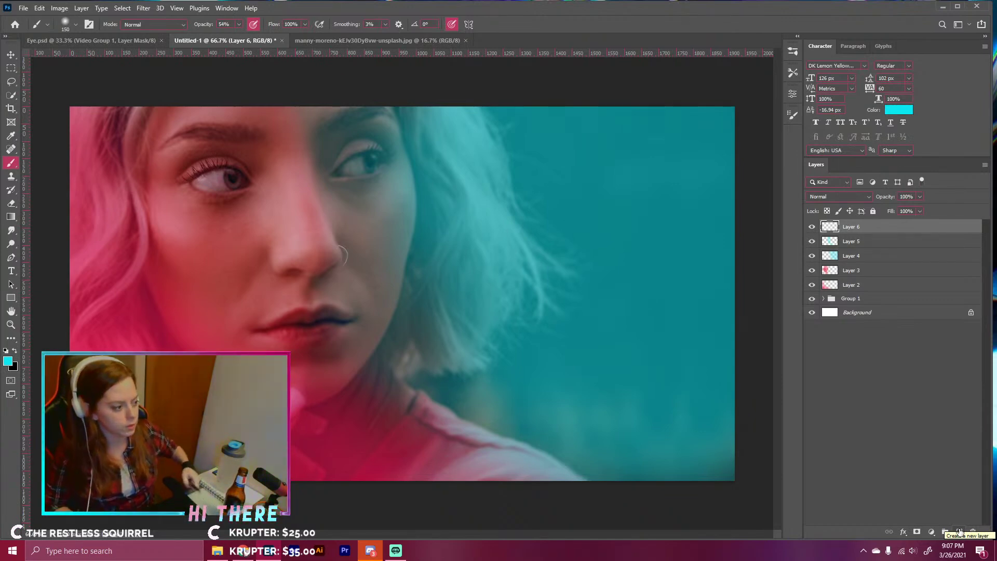
key("bracketleft")
key("bracketleft")
key("bracketleft")
key("bracketleft")
key("bracketleft")
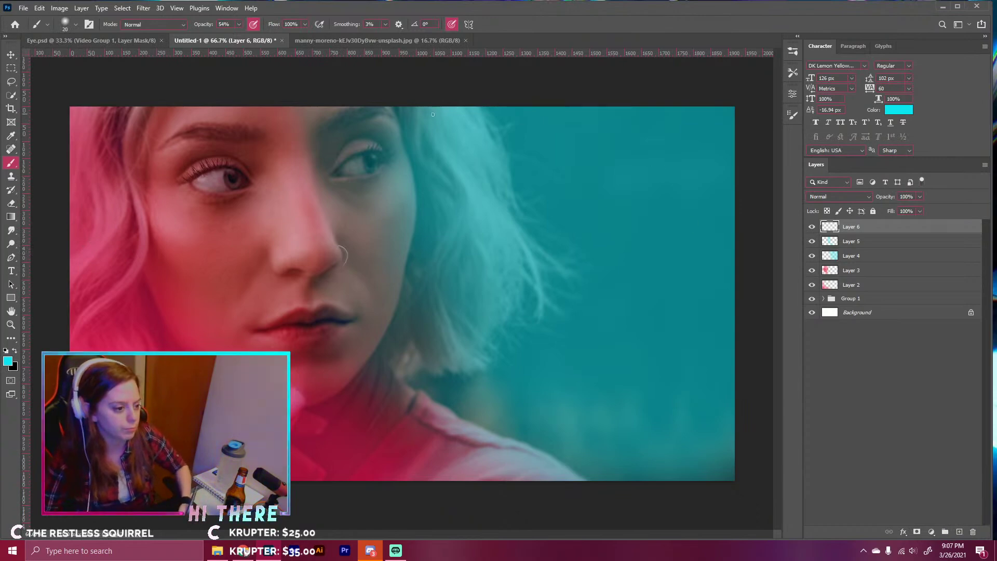
key("ctrl+plus")
left_click_drag(407, 127, 546, 197)
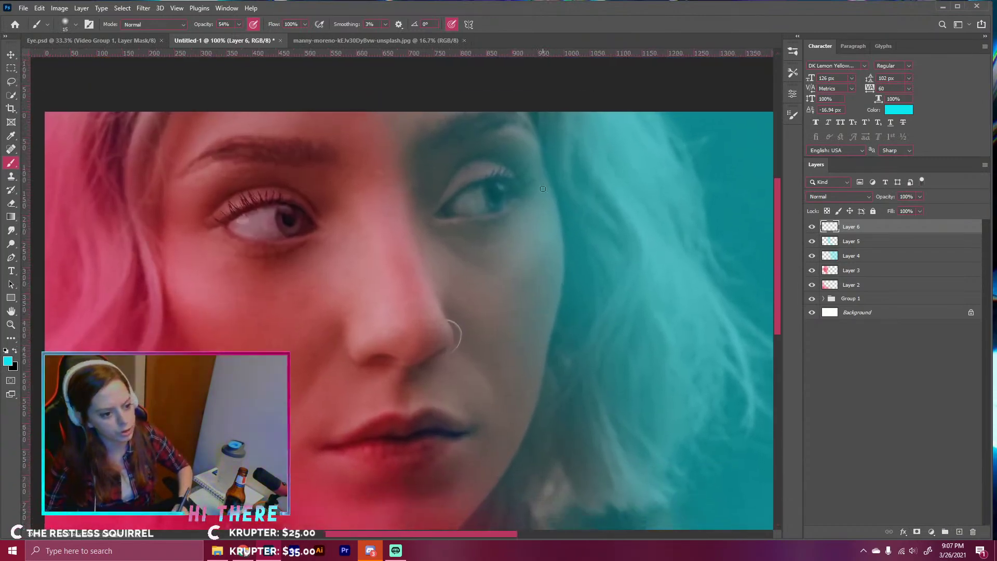
mouse_move(537, 136)
left_mouse_down()
mouse_move(562, 226)
mouse_move(558, 304)
mouse_move(520, 441)
mouse_move(473, 513)
mouse_move(540, 359)
left_mouse_up()
left_click_drag(504, 415, 493, 424)
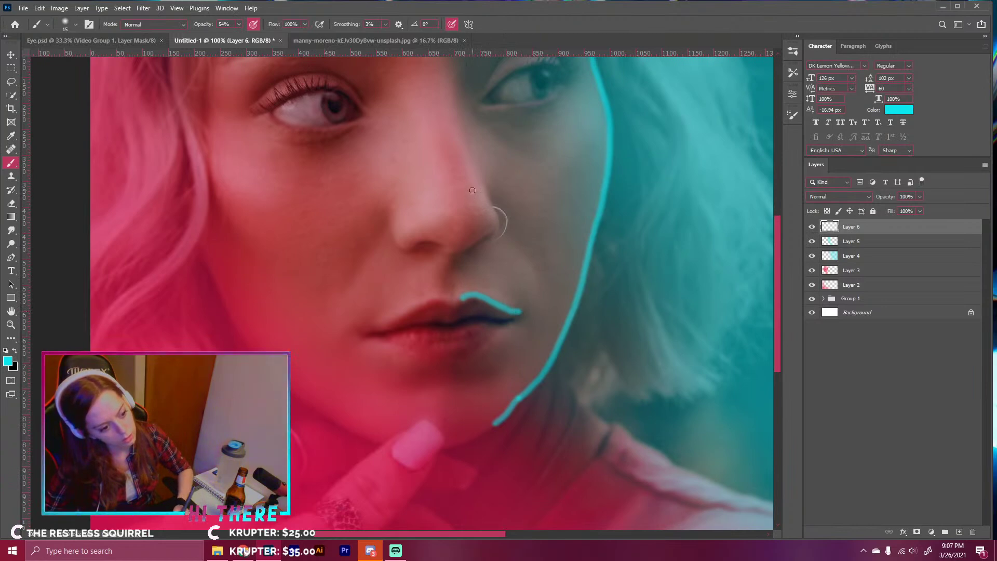
- Trace cyan highlights along the nose bridge, nose ring, nostril, lower lip, far eye and outer end of the far brow
mouse_move(455, 110)
left_mouse_down()
mouse_move(496, 217)
mouse_move(535, 265)
mouse_move(536, 298)
mouse_move(476, 186)
left_mouse_up()
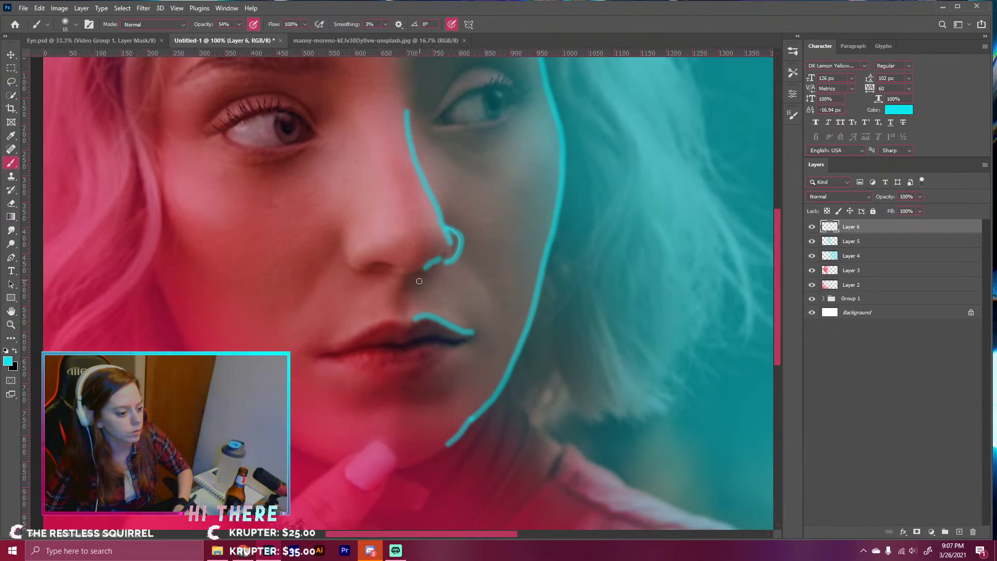
left_click_drag(440, 361, 414, 377)
scroll(501, 298, "up", 5)
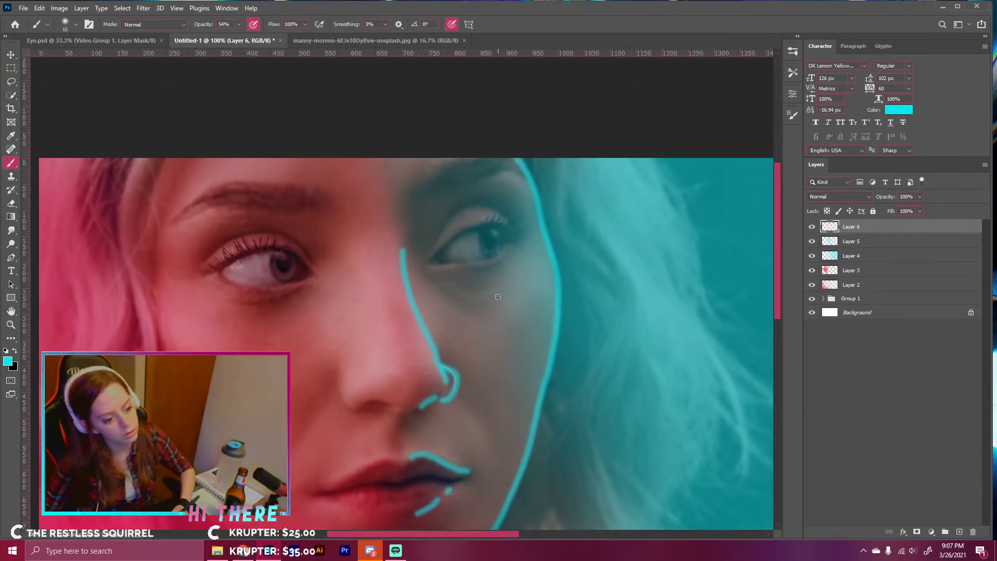
left_click_drag(484, 265, 451, 269)
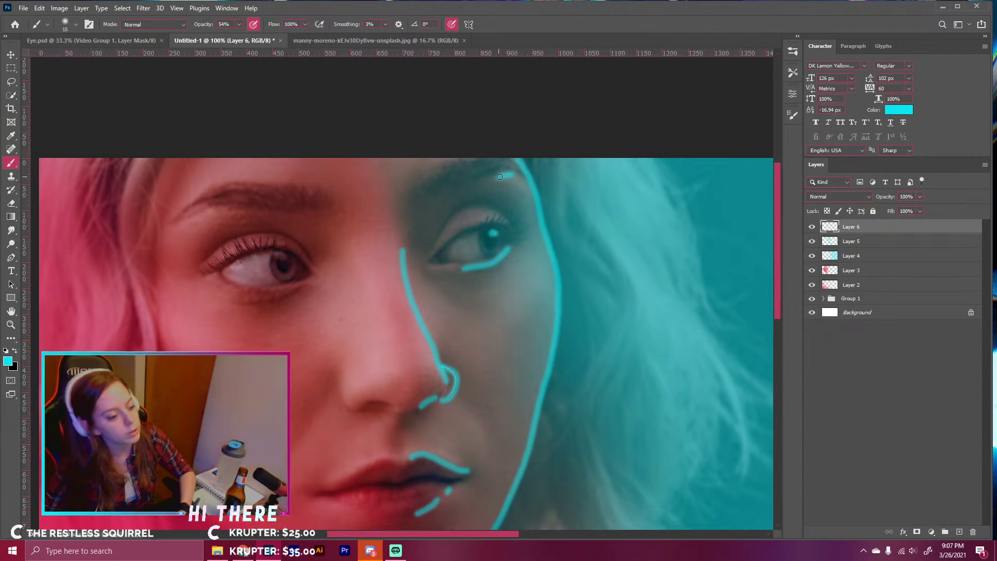
left_click_drag(472, 372, 496, 307)
key("ctrl+minus")
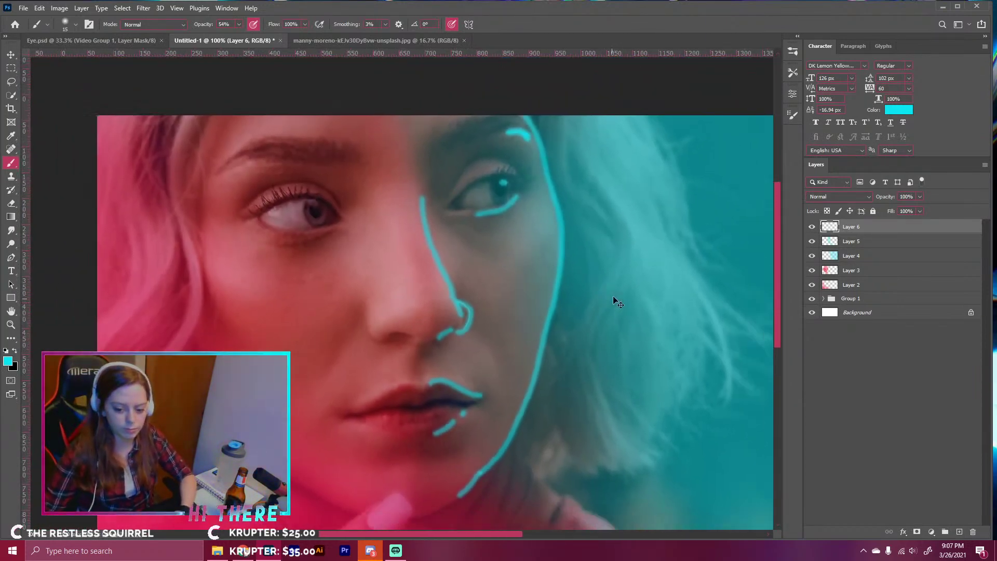
- Apply a Gaussian Blur with a 13.9 px radius to the cyan highlights on Layer 6
left_click(143, 8)
mouse_move(208, 142)
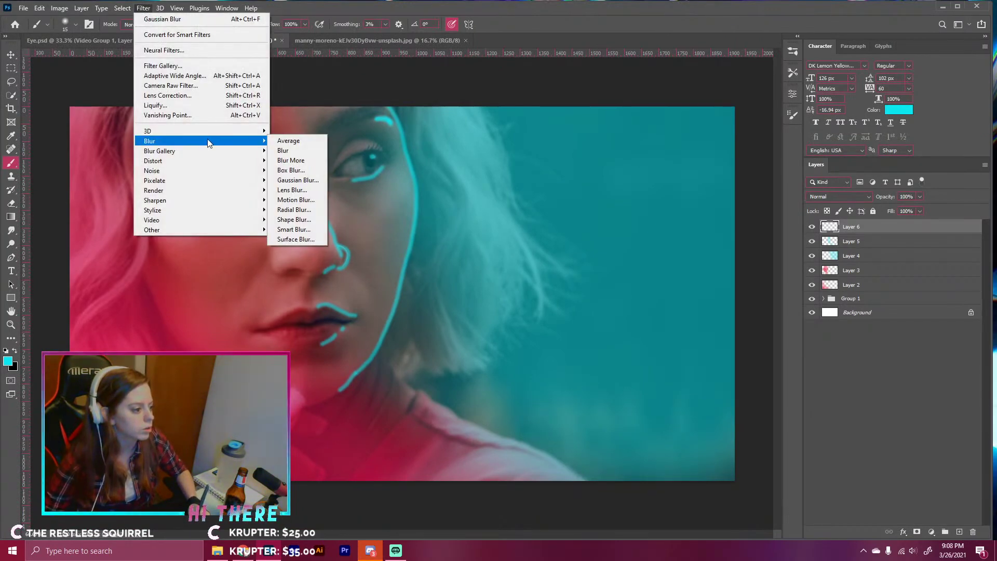
left_click(298, 182)
left_click_drag(506, 246, 504, 247)
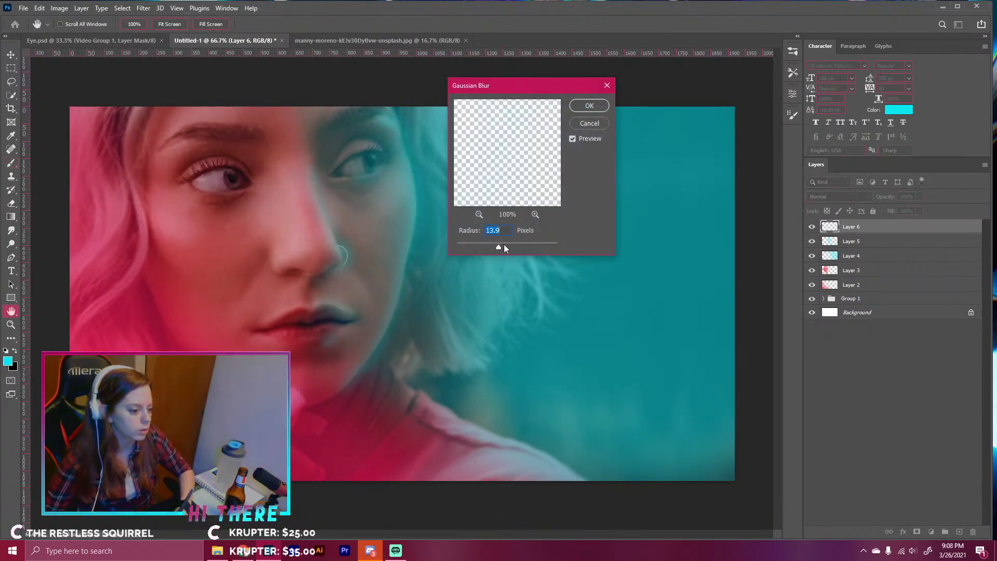
left_click(588, 104)
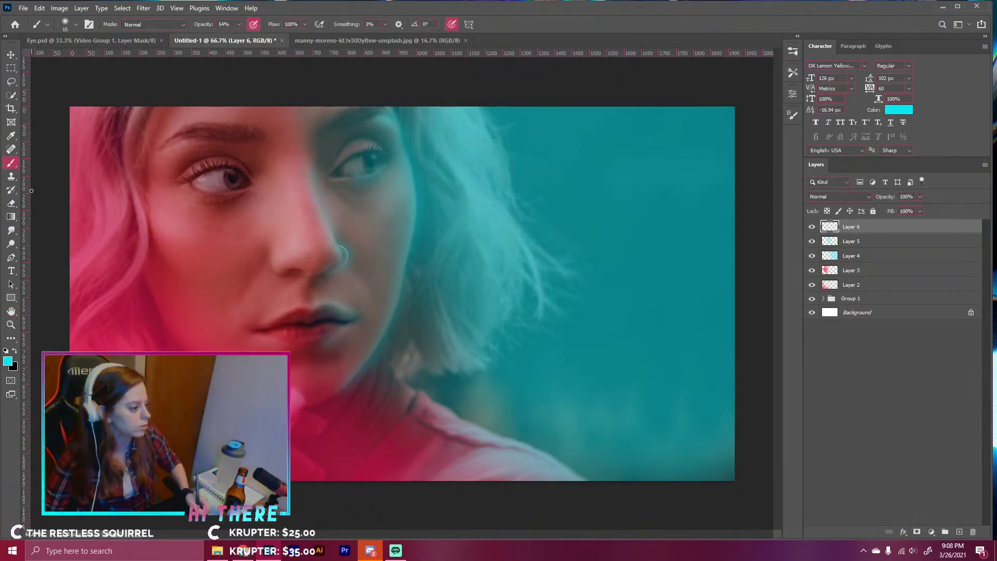
- Smudge the blurred cyan facial highlights at 26% strength, reducing the smudge brush to 100 px
left_click(11, 231)
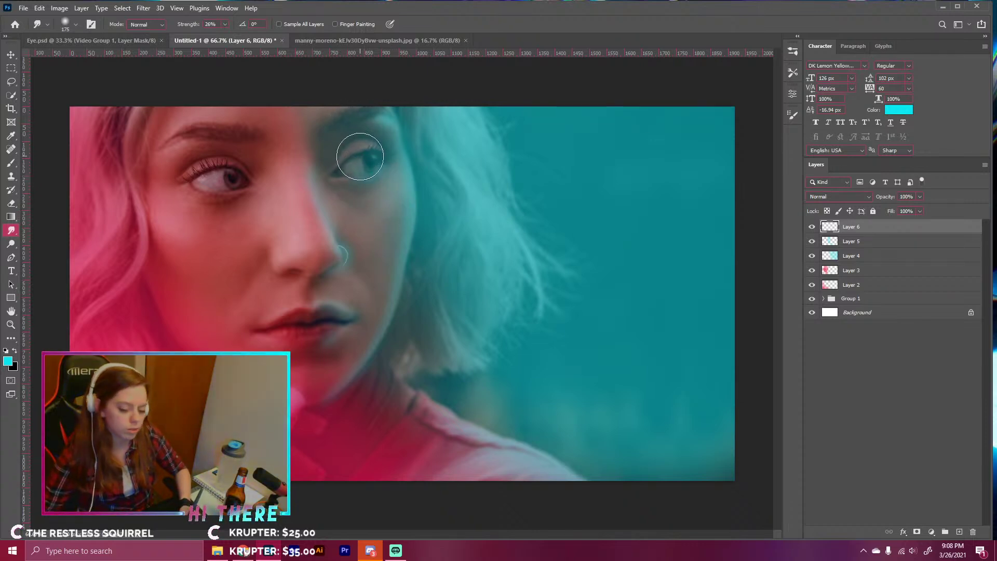
key("bracketleft")
key("bracketleft")
key("bracketleft")
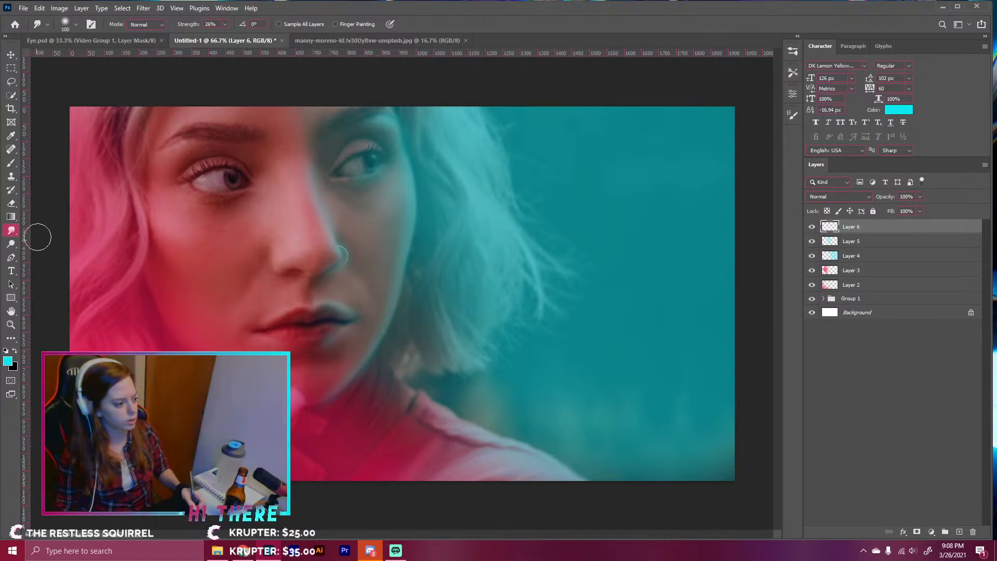
- Trace the far shoulder edge in cyan with a 15 px brush and smudge the line inward, reducing the smudge brush to 70 px
left_click(11, 163)
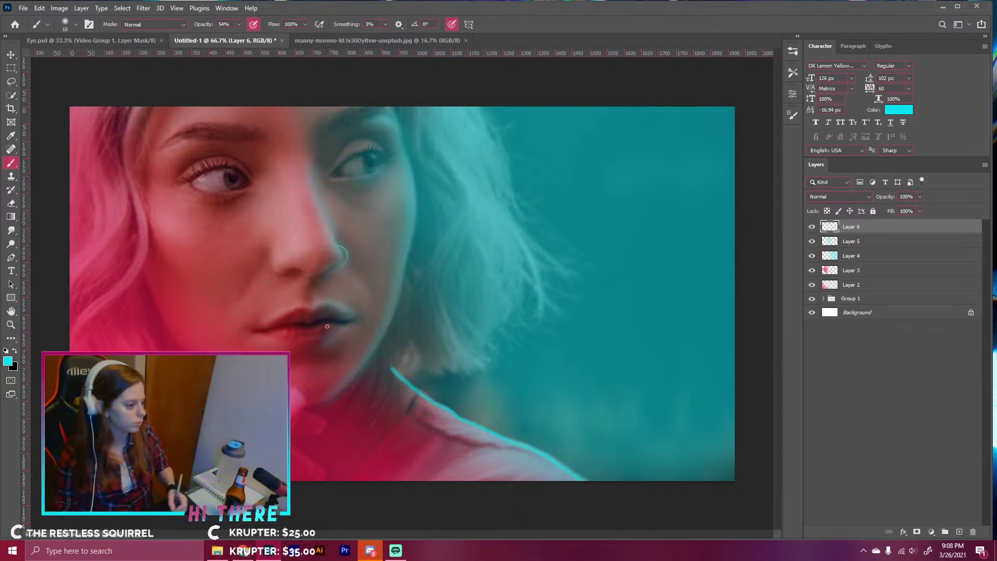
left_click(11, 231)
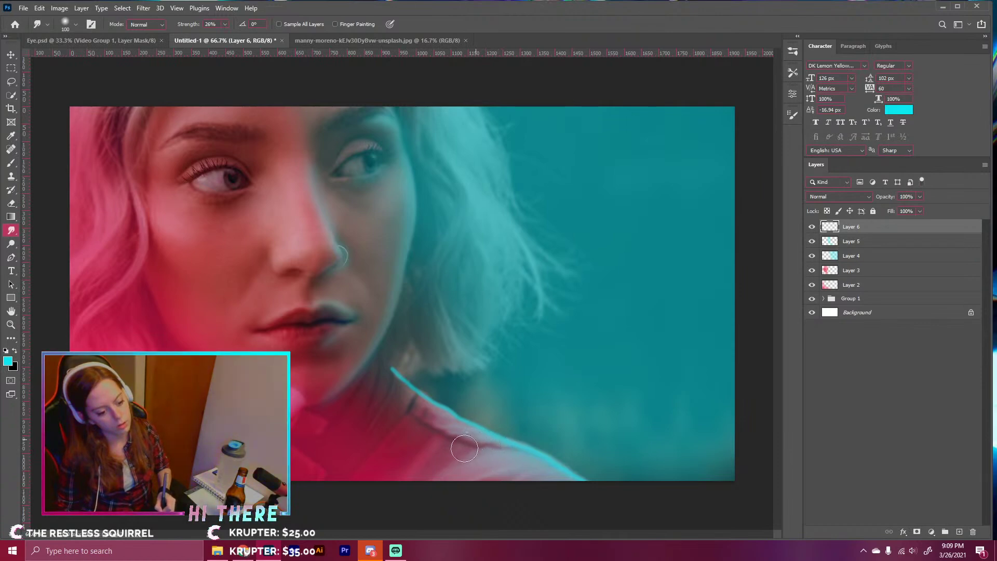
mouse_move(464, 437)
left_mouse_down()
mouse_move(437, 419)
mouse_move(412, 419)
mouse_move(412, 402)
mouse_move(383, 397)
mouse_move(393, 387)
mouse_move(377, 372)
mouse_move(393, 375)
mouse_move(375, 366)
mouse_move(389, 368)
mouse_move(380, 367)
mouse_move(389, 383)
mouse_move(370, 378)
mouse_move(437, 429)
mouse_move(467, 446)
mouse_move(508, 446)
mouse_move(510, 458)
mouse_move(544, 474)
left_mouse_up()
key("bracketleft")
key("bracketleft")
key("bracketleft")
mouse_move(437, 393)
left_mouse_down()
mouse_move(394, 387)
mouse_move(383, 375)
mouse_move(369, 386)
mouse_move(390, 379)
left_mouse_up()
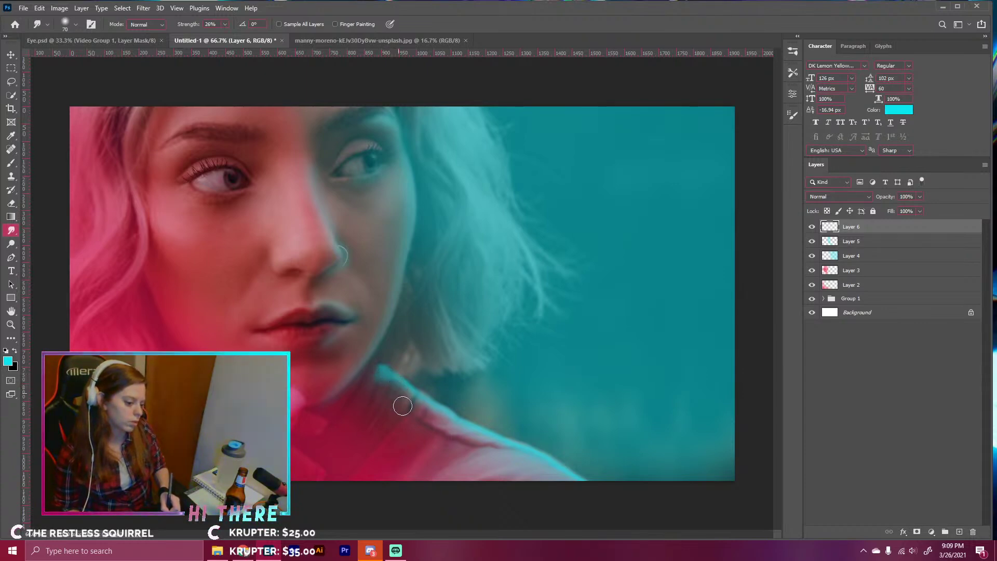
- Add a layer mask to Layer 6
left_click(916, 532)
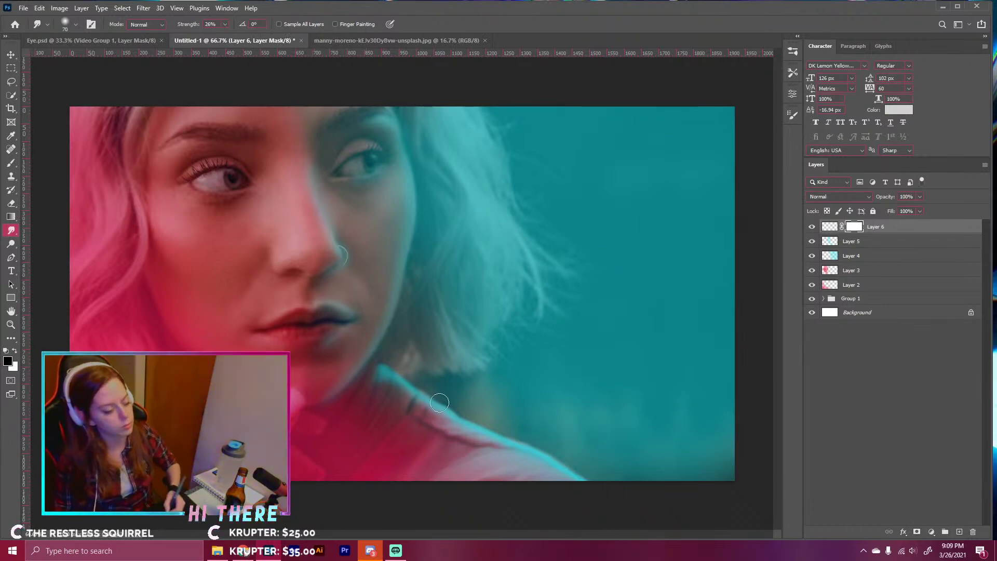
key("bracketright")
key("bracketright")
key("bracketright")
key("bracketright")
key("bracketright")
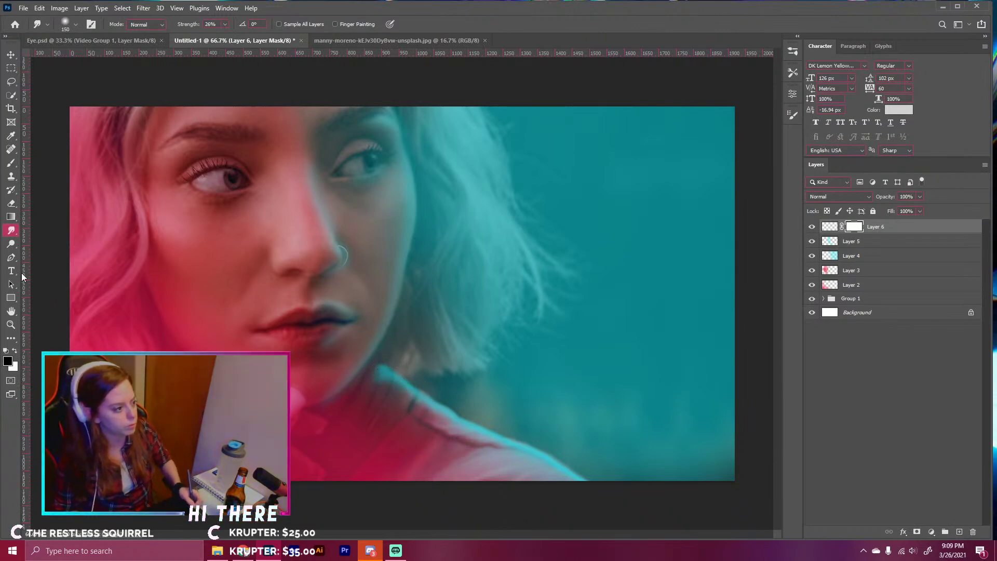
- Fade the cyan shoulder highlight by painting black on the Layer 6 mask at 26% opacity with a soft 100 to 175 px brush
left_click(12, 164)
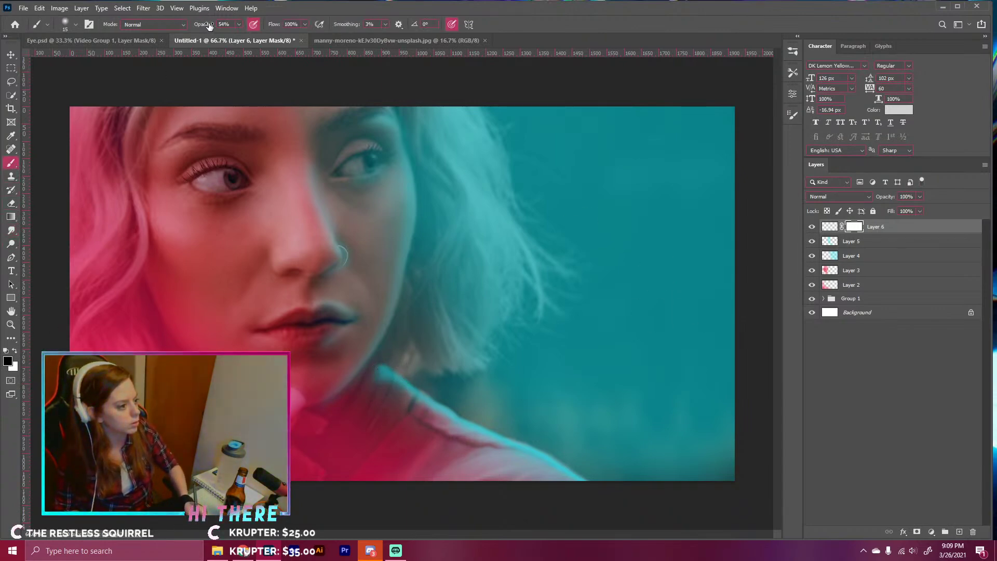
key("bracketright")
key("bracketright")
key("bracketright")
key("bracketright")
key("bracketright")
key("bracketright")
key("bracketright")
key("bracketright")
key("bracketright")
key("bracketright")
key("bracketright")
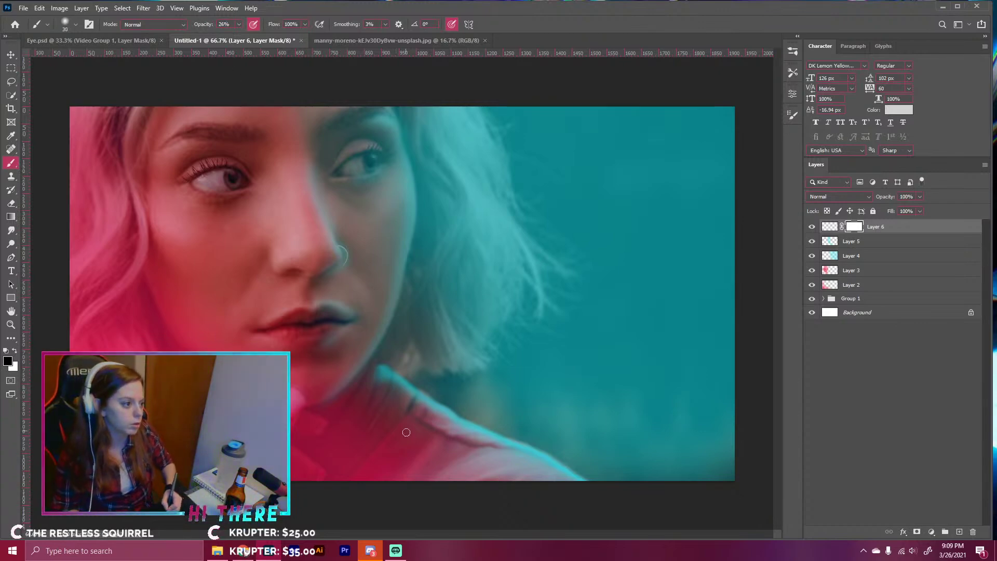
key("bracketright")
key("bracketright")
key("bracketright")
key("bracketright")
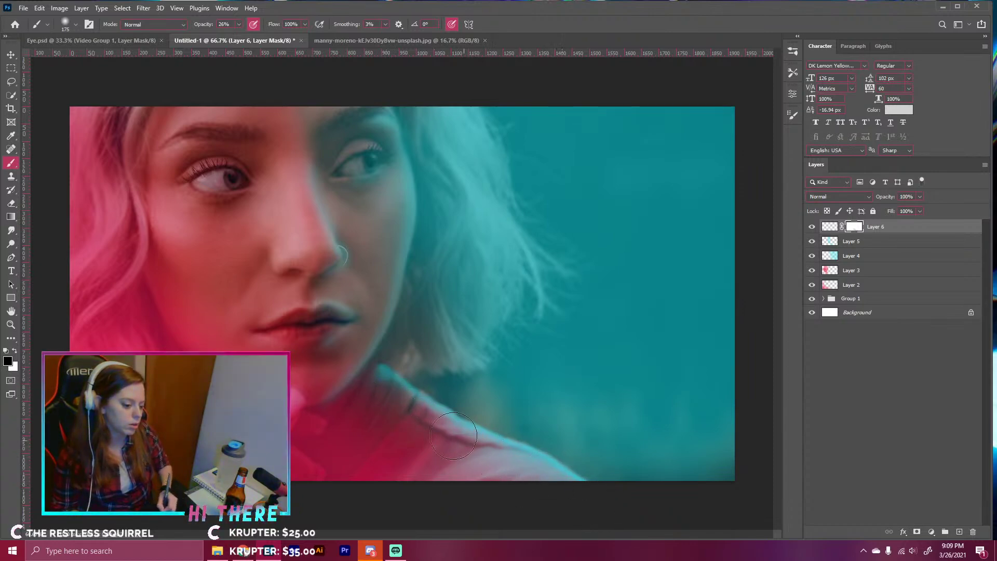
key("bracketleft")
key("bracketleft")
key("bracketleft")
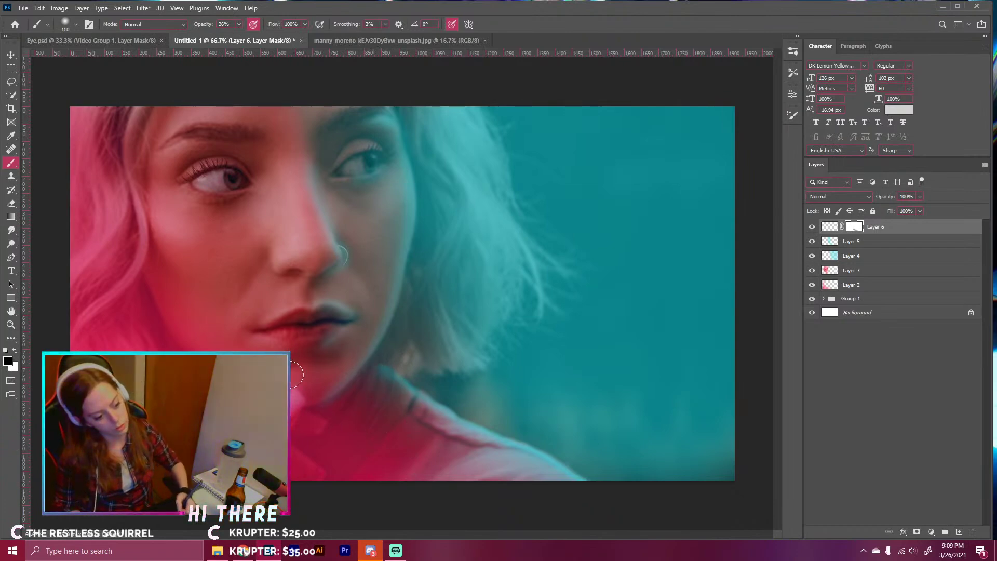
key("x")
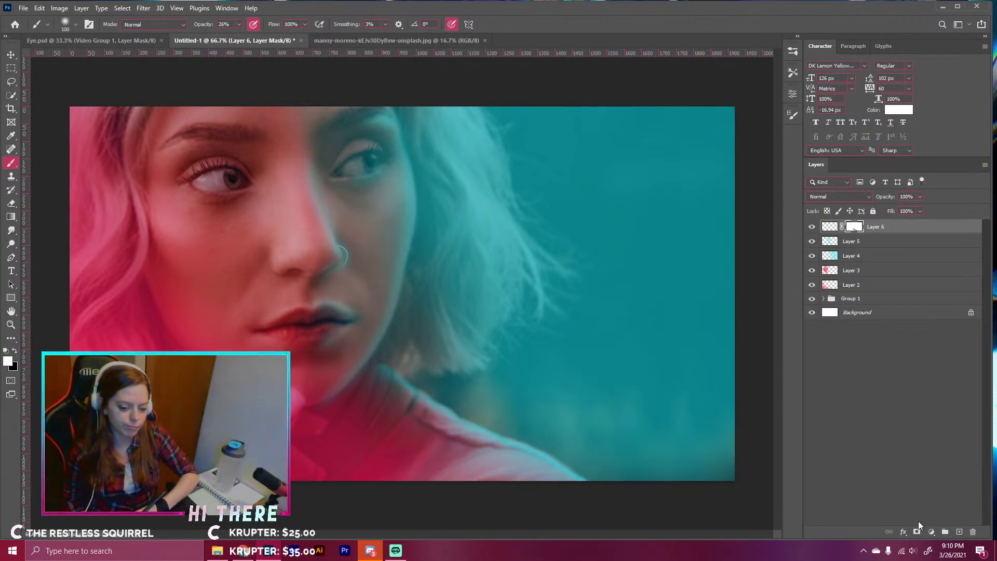
- Add a new layer above Layer 6 and set the foreground color to pink, #ef0b5c
left_click(960, 532)
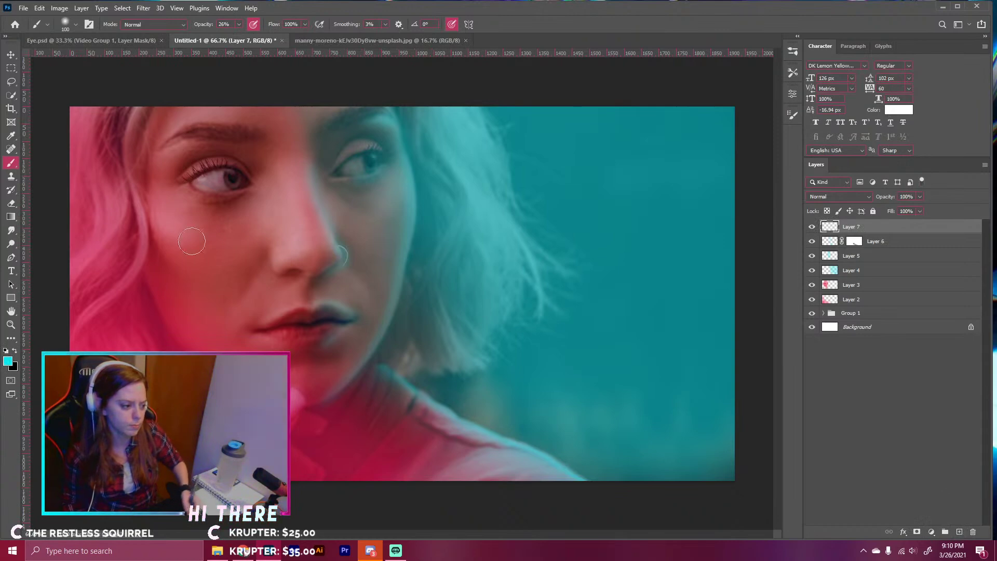
left_click(7, 361)
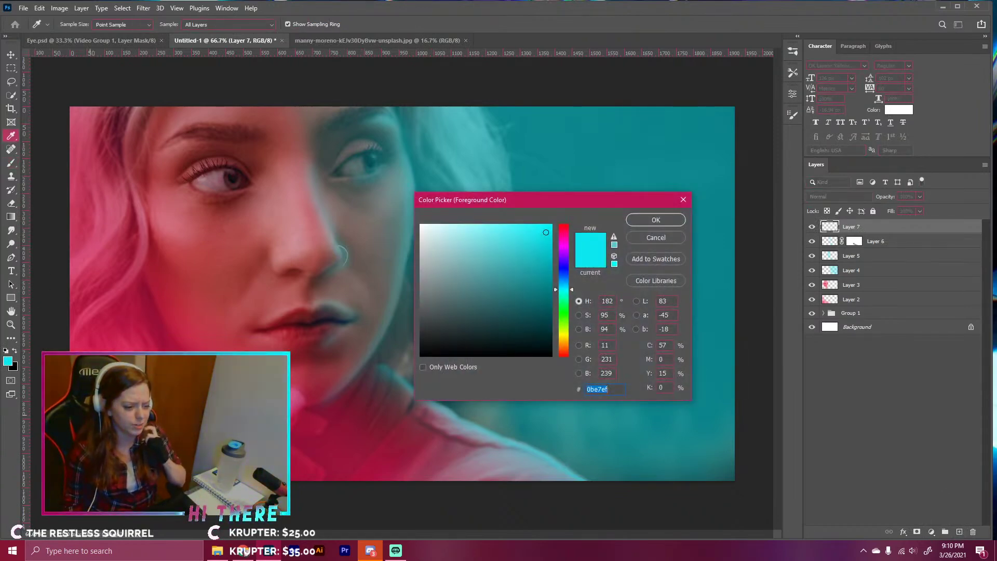
left_click_drag(565, 291, 569, 232)
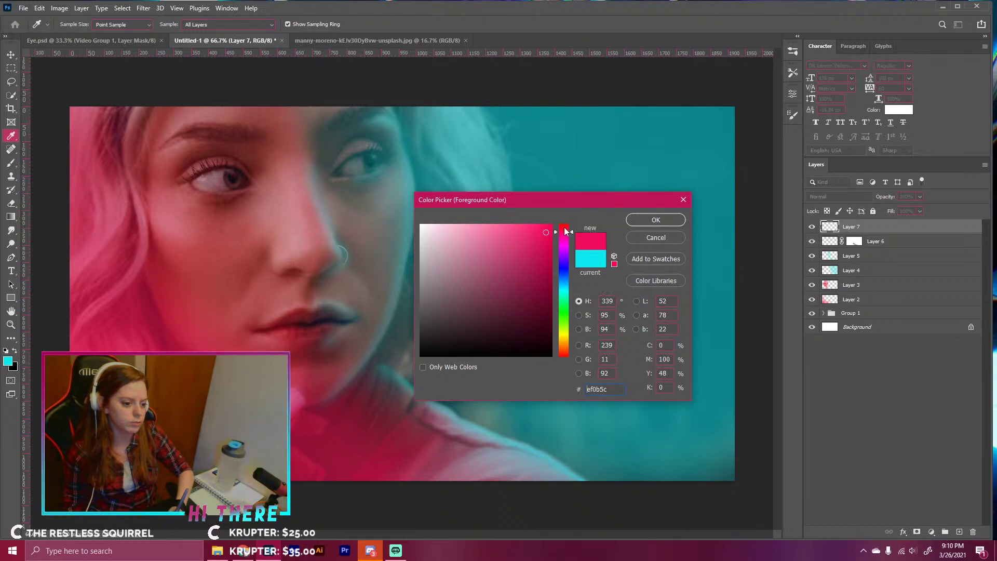
left_click(640, 221)
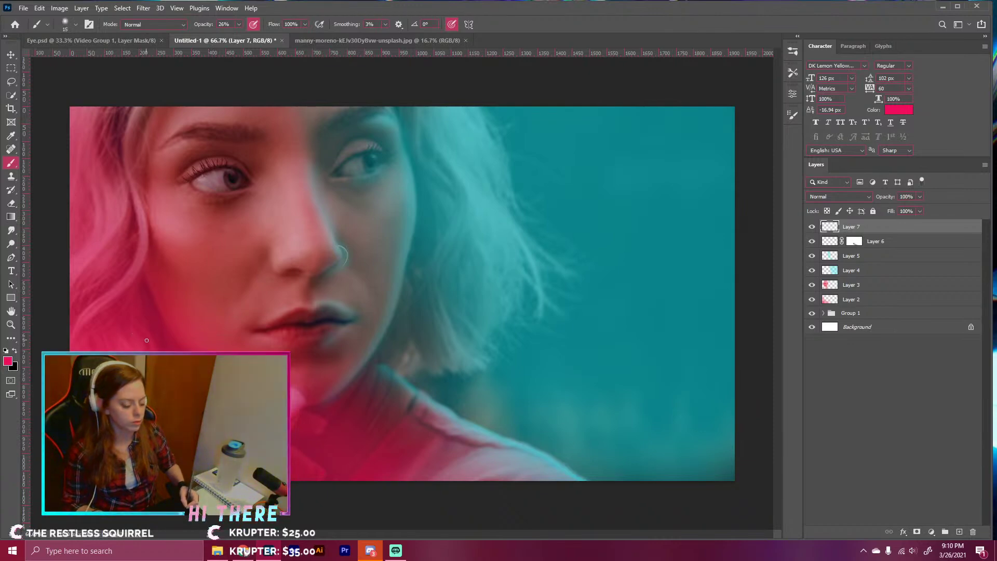
- Trace the near nostril's outer curve and inner rim in pink with a 10 px brush, raising the brush opacity to 100%
key("ctrl+plus")
key("ctrl+plus")
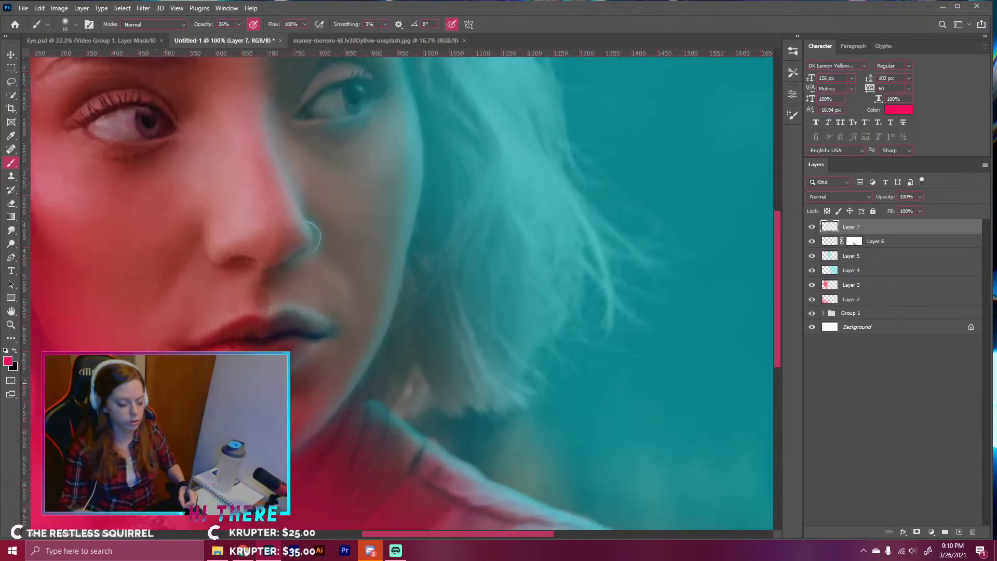
left_click_drag(137, 348, 438, 336)
key("bracketleft")
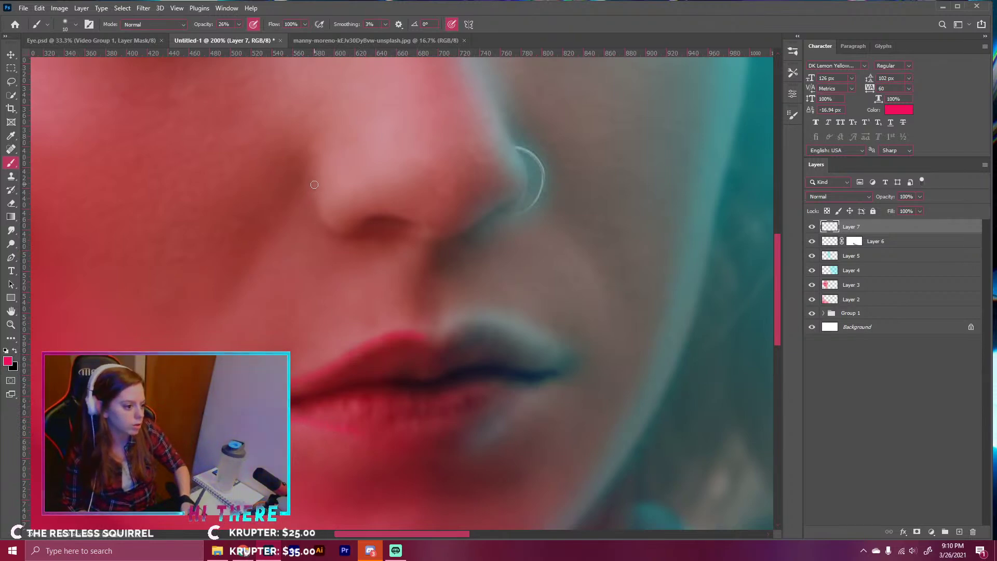
mouse_move(355, 236)
left_mouse_down()
mouse_move(330, 224)
mouse_move(312, 189)
left_mouse_up()
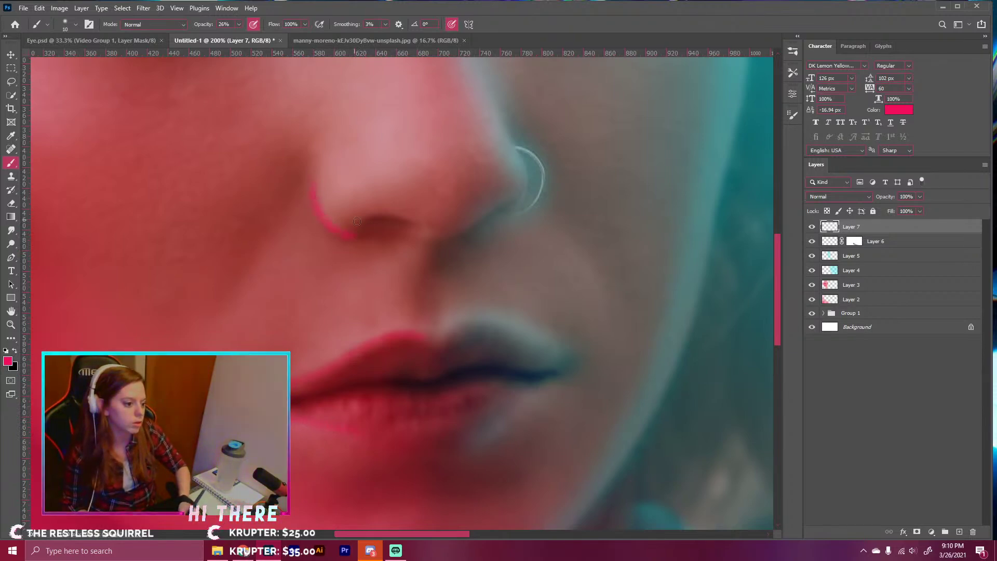
key("0")
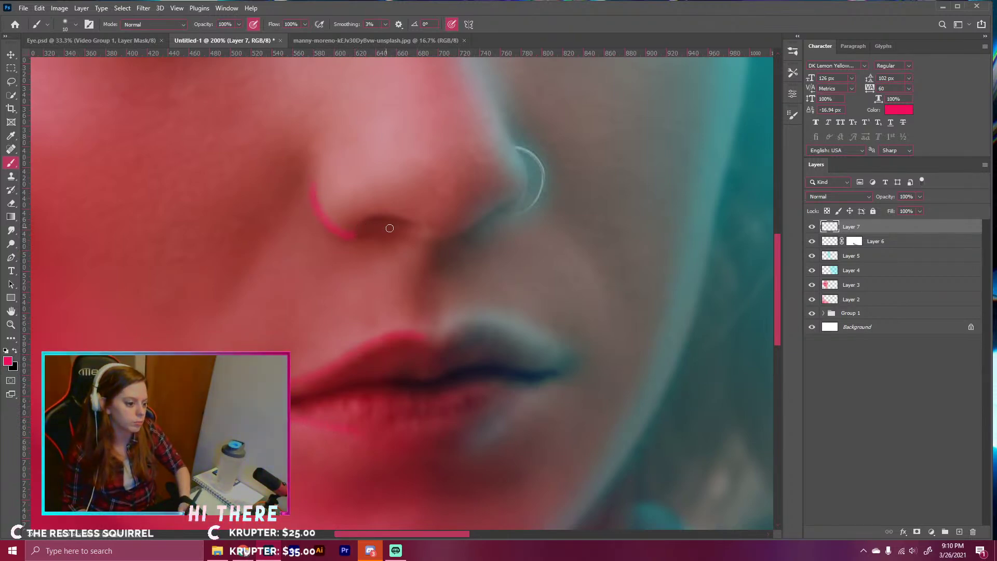
left_click_drag(428, 234, 407, 219)
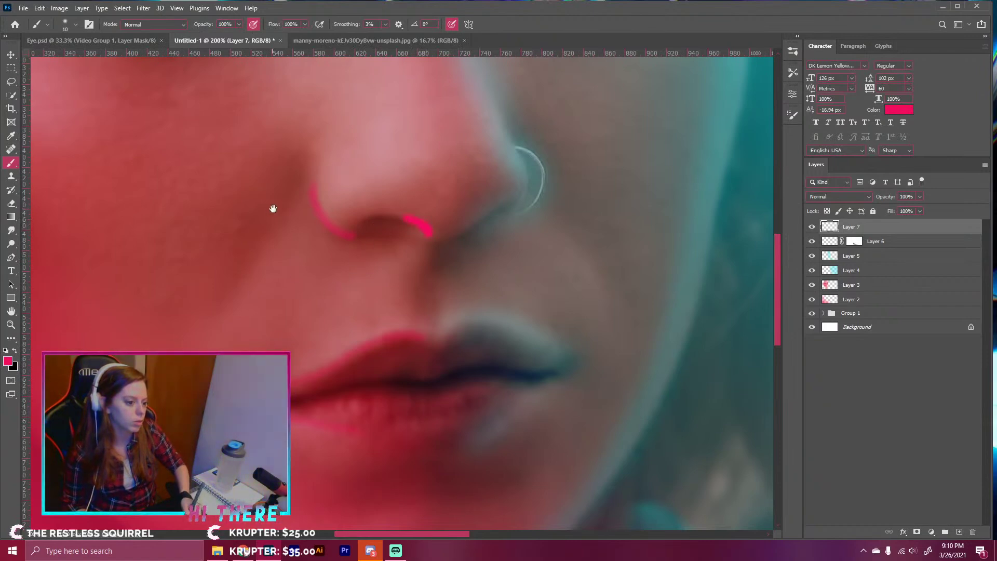
left_click_drag(324, 221, 358, 237)
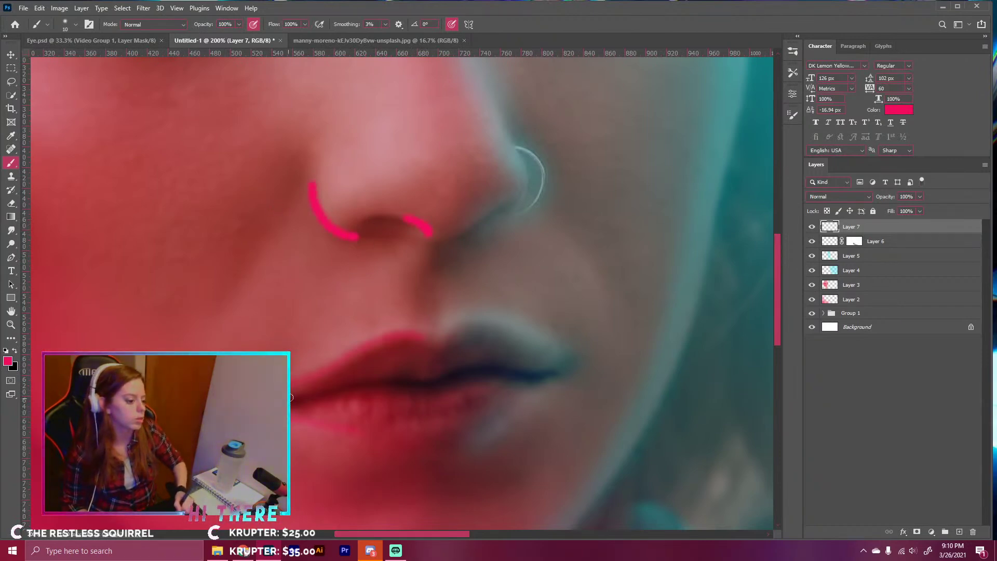
- Trace pink highlights along the near side of both lips, under the near eye, below the outer brow and on the nose bridge
left_click_drag(322, 368, 421, 328)
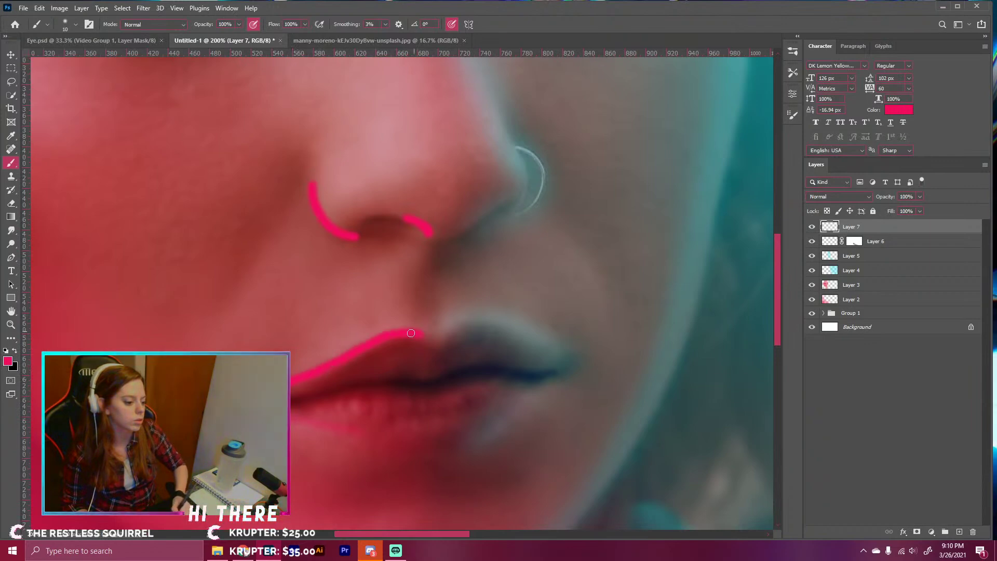
left_click_drag(296, 420, 364, 439)
left_click_drag(227, 249, 397, 478)
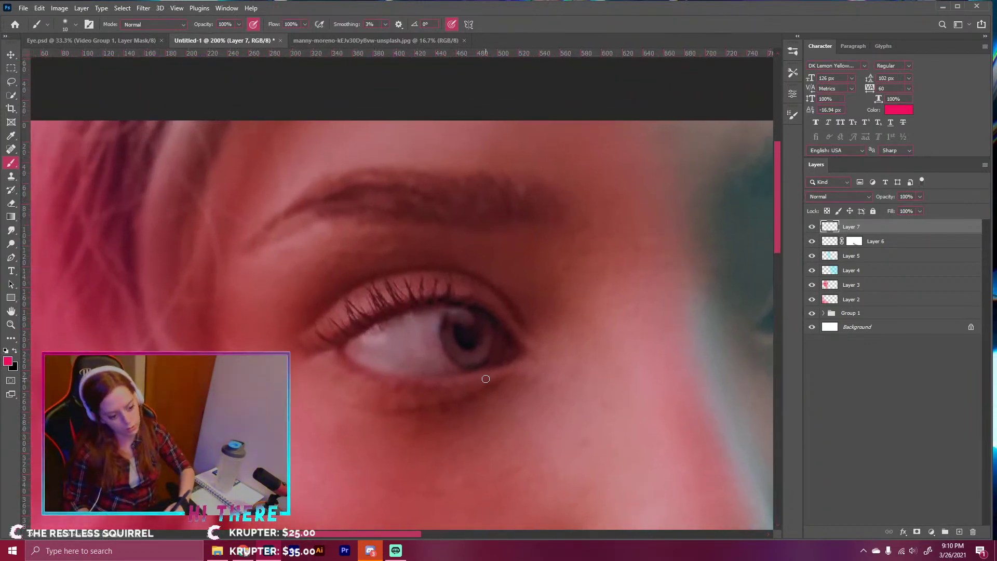
mouse_move(506, 372)
left_mouse_down()
mouse_move(433, 388)
mouse_move(352, 371)
left_mouse_up()
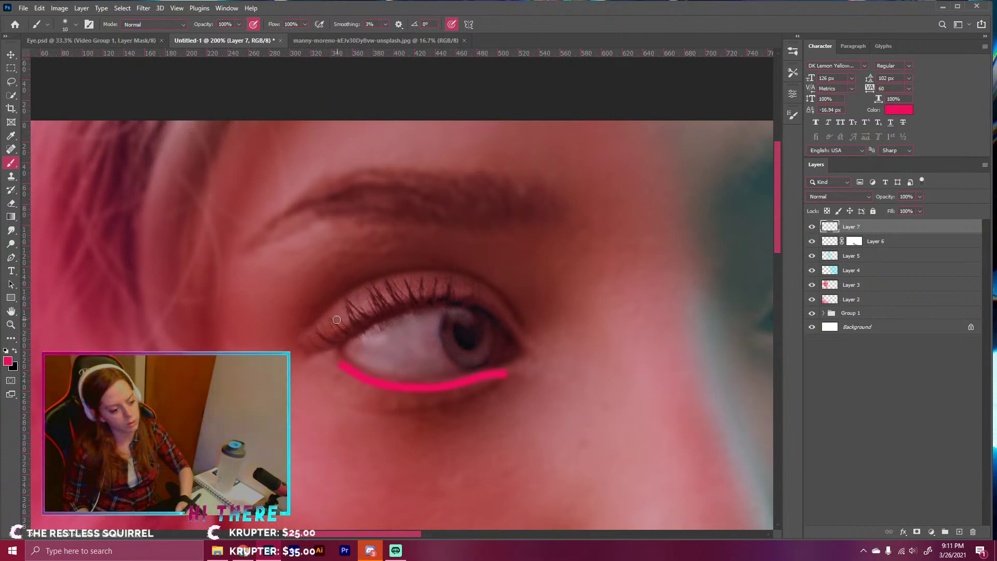
mouse_move(351, 226)
left_mouse_down()
mouse_move(304, 226)
mouse_move(273, 241)
left_mouse_up()
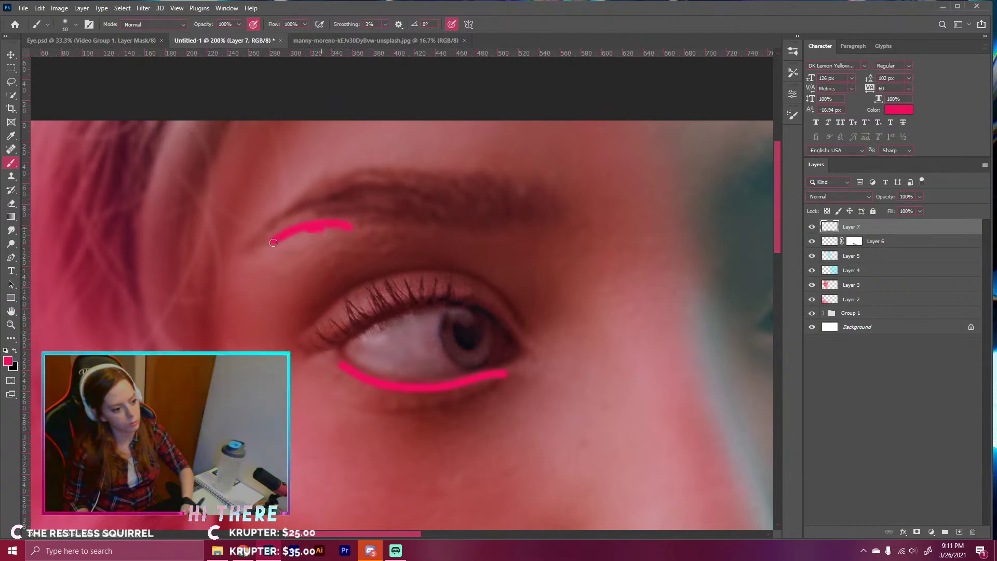
mouse_move(379, 460)
left_mouse_down()
mouse_move(260, 258)
mouse_move(256, 310)
left_mouse_up()
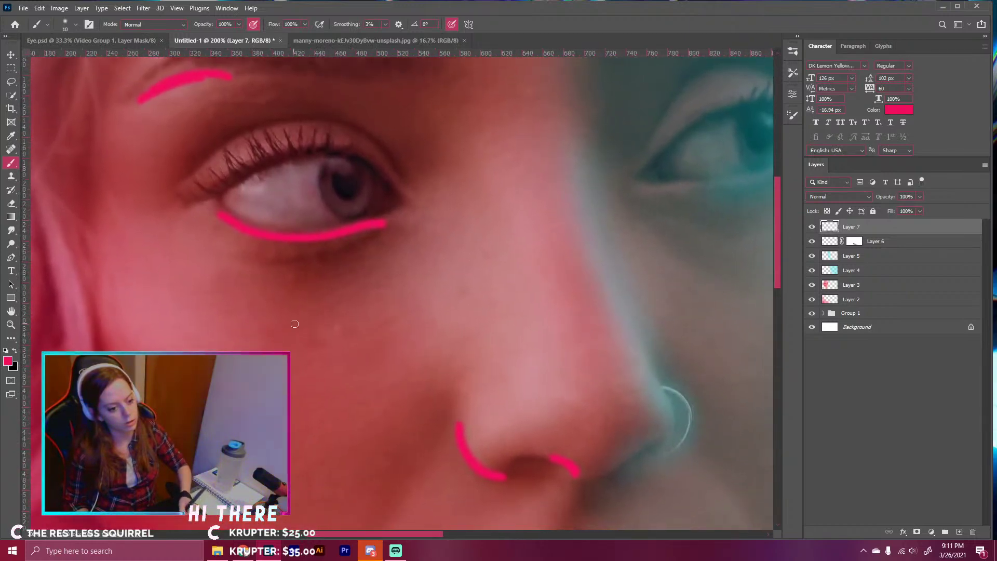
left_click_drag(525, 224, 550, 303)
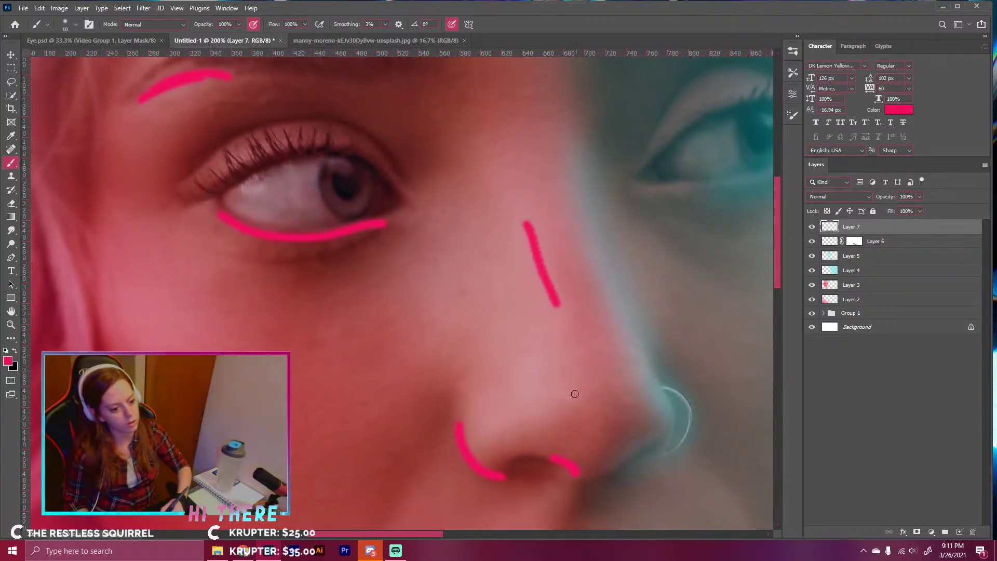
- Trace the near cheek and jawline in pink down to the raised finger
left_click_drag(329, 405, 329, 222)
mouse_move(313, 388)
left_mouse_down()
mouse_move(233, 289)
mouse_move(341, 313)
left_mouse_up()
mouse_move(168, 154)
left_mouse_down()
mouse_move(212, 177)
mouse_move(289, 344)
mouse_move(338, 406)
mouse_move(374, 450)
mouse_move(439, 491)
left_mouse_up()
left_click_drag(438, 414, 290, 218)
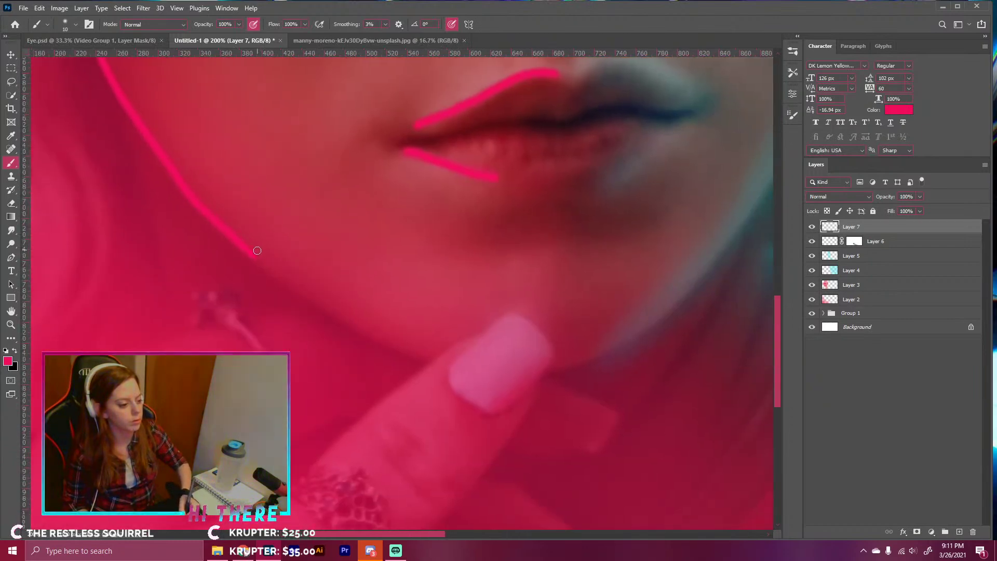
mouse_move(257, 258)
left_mouse_down()
mouse_move(335, 326)
mouse_move(431, 364)
mouse_move(470, 408)
mouse_move(503, 422)
left_mouse_up()
- Outline the fingernail and the edges of the raised finger in pink
left_click_drag(507, 314, 449, 361)
left_click_drag(510, 311, 549, 337)
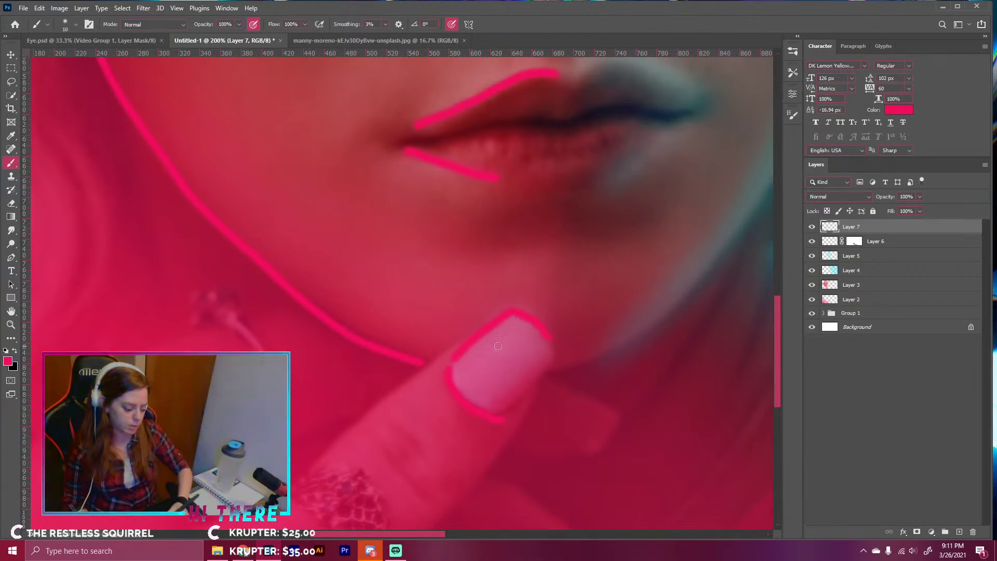
left_click_drag(453, 353, 332, 444)
mouse_move(392, 460)
left_mouse_down()
mouse_move(451, 333)
mouse_move(471, 331)
left_mouse_up()
left_click_drag(301, 404, 503, 493)
left_click_drag(414, 343, 258, 331)
scroll(356, 289, "down", 5)
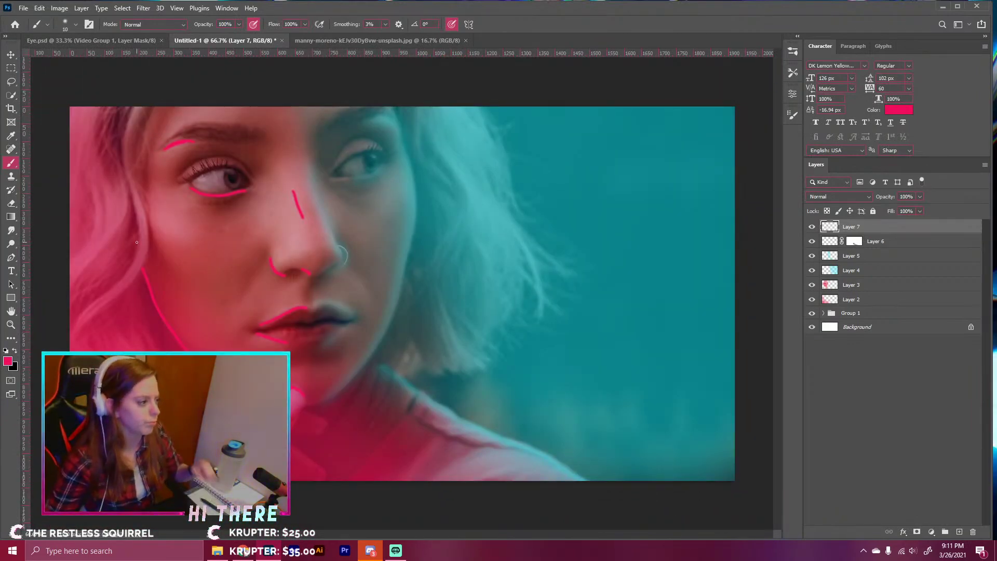
left_click(143, 7)
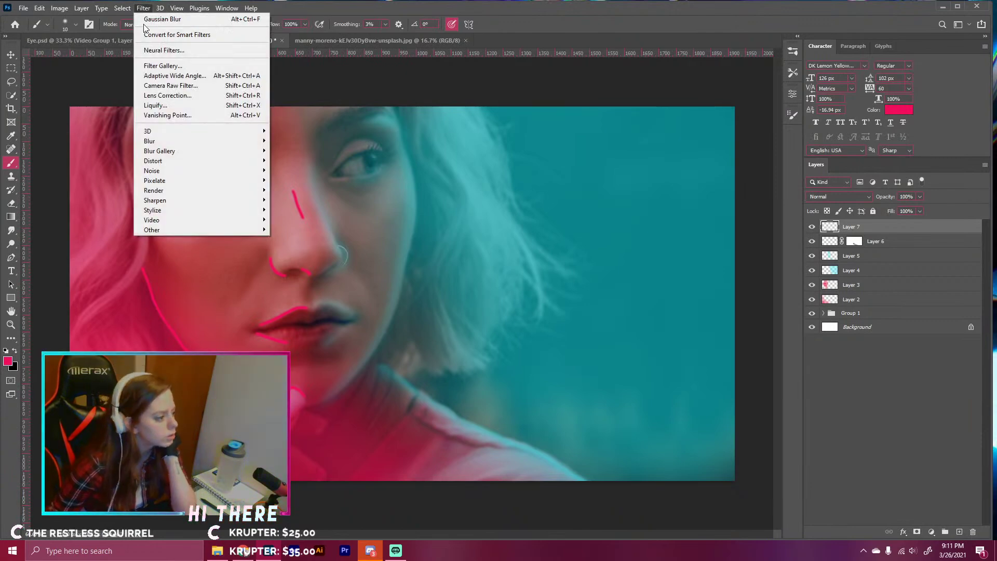
left_click(152, 20)
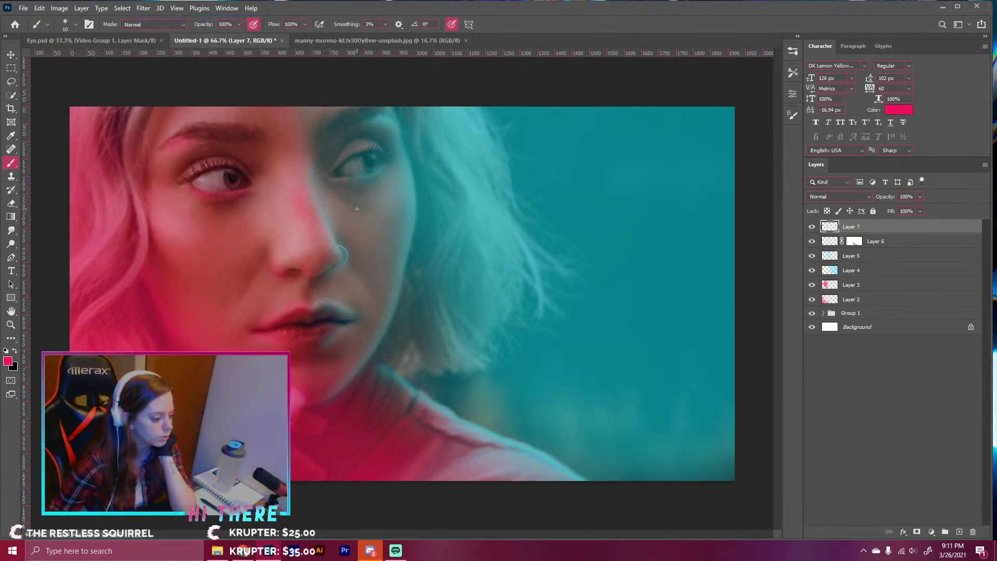
key("ctrl+z")
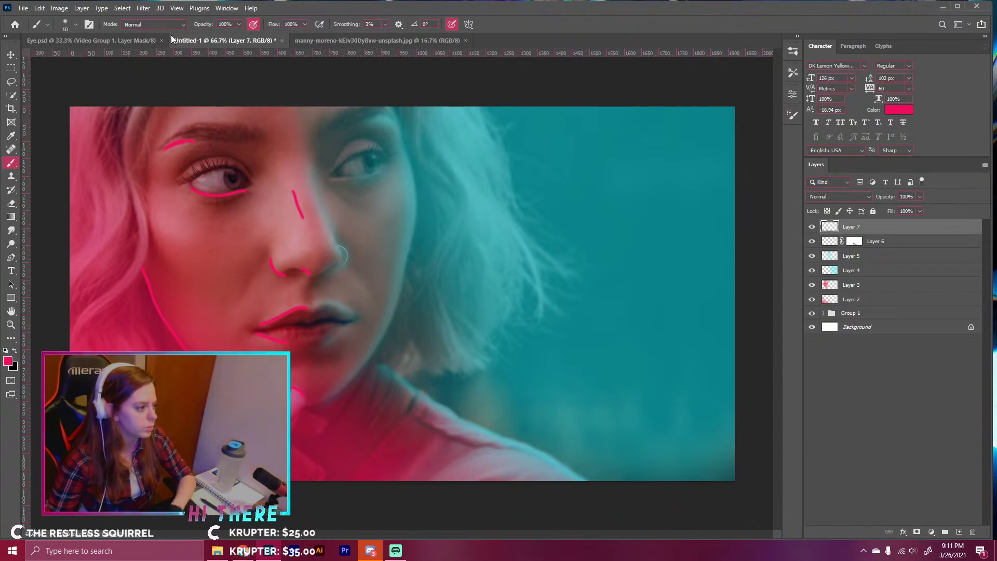
- Soften the pink highlight strokes on Layer 7 with an 18-pixel Gaussian Blur, comparing the image with and without the layer
left_click(144, 8)
mouse_move(169, 140)
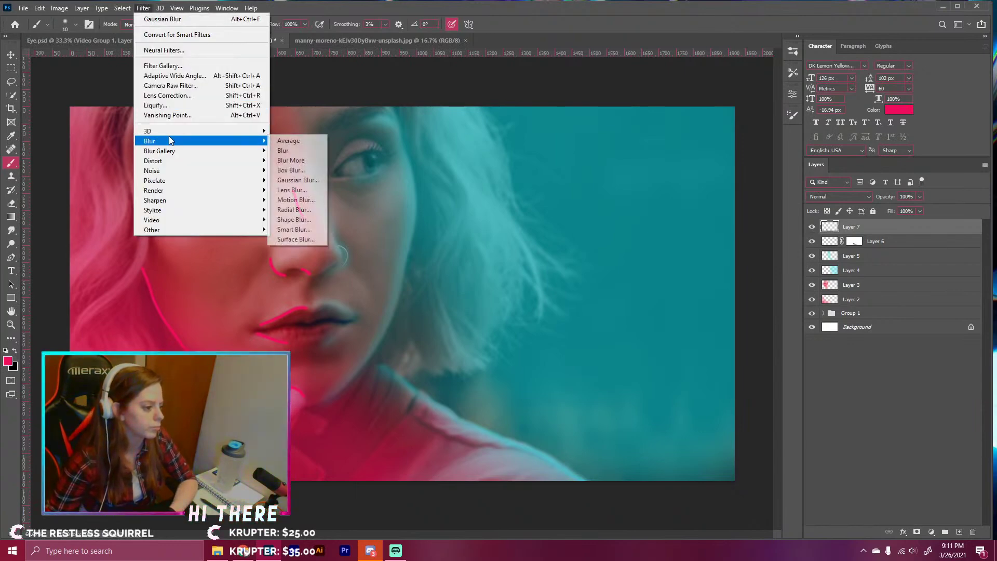
left_click(292, 180)
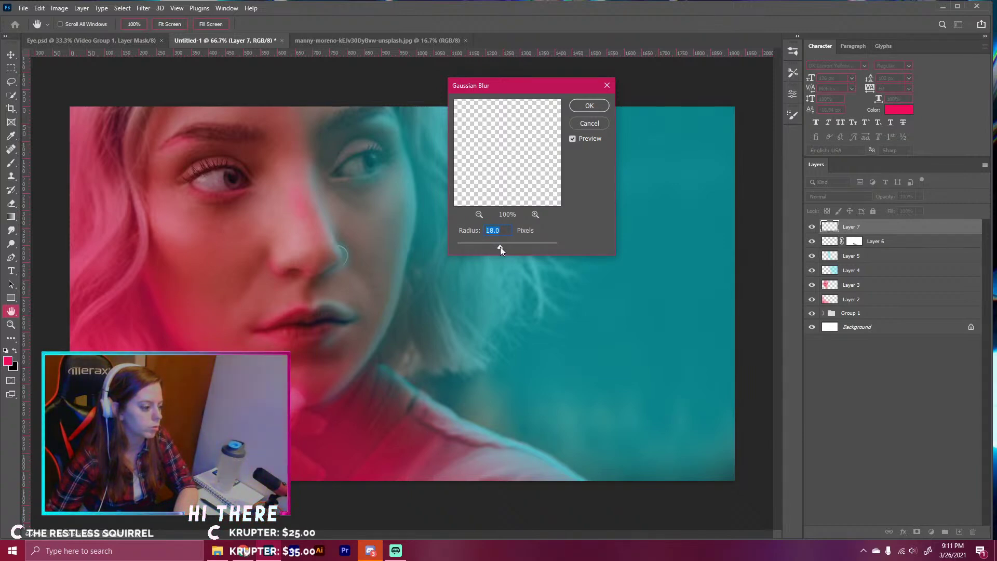
left_click(601, 104)
left_click(812, 227)
left_click(811, 227)
left_click(812, 228)
left_click(813, 228)
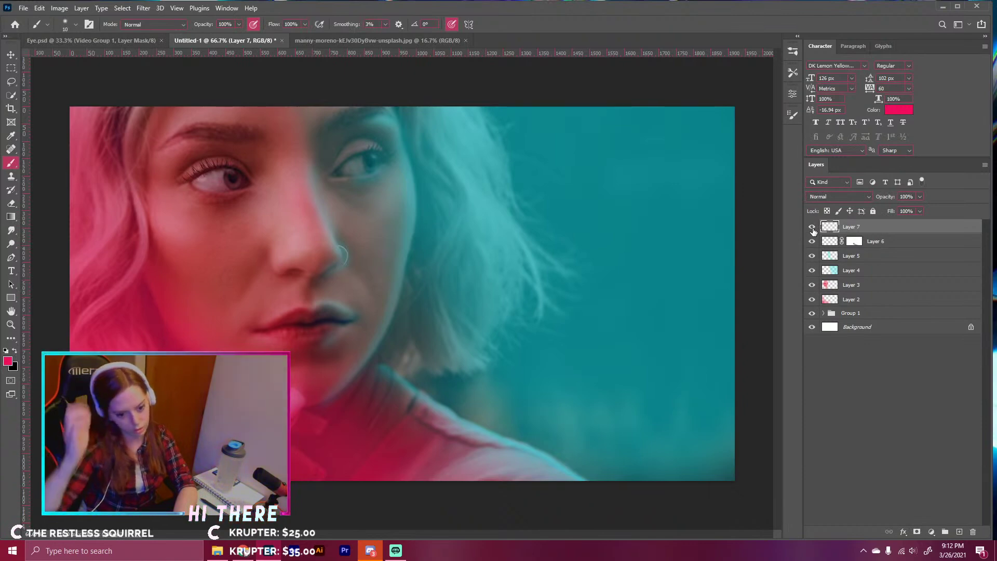
- Group the painted light layers from Layer 2 through Layer 7 and add a Curves adjustment above the group
left_click(851, 300, "shift")
key("ctrl+g")
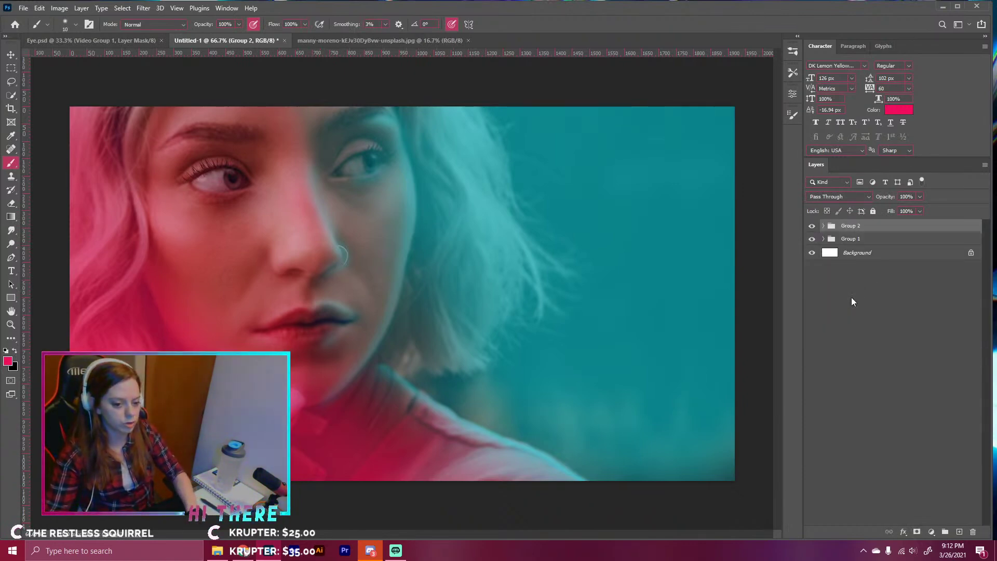
left_click(931, 531)
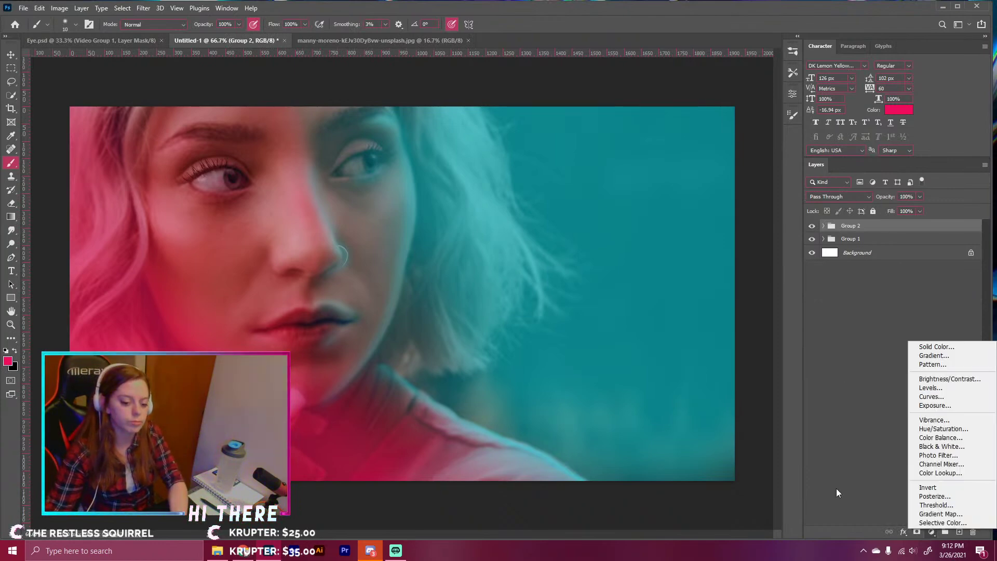
left_click(929, 406)
- Shape the curve into a contrast S with a shadow point at input 97, output 50, comparing the image without Group 2
left_click_drag(686, 228, 690, 248)
left_click_drag(738, 186, 736, 181)
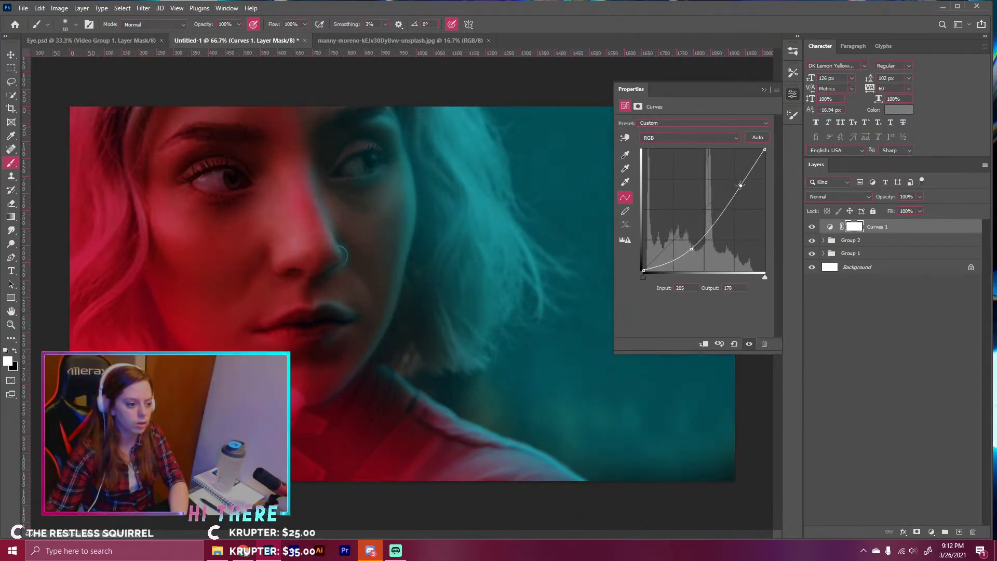
left_click_drag(690, 249, 690, 243)
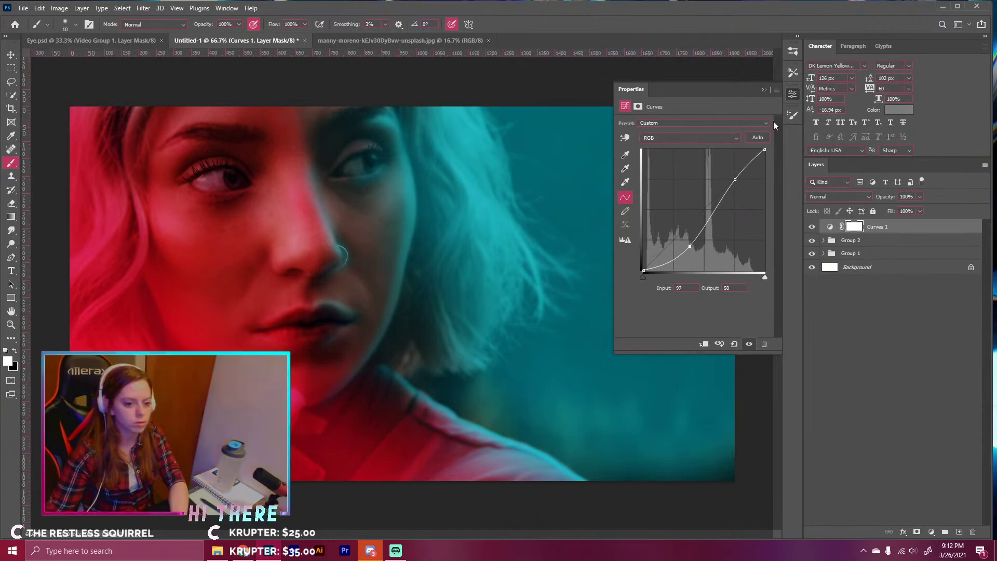
left_click(764, 89)
left_click(812, 240)
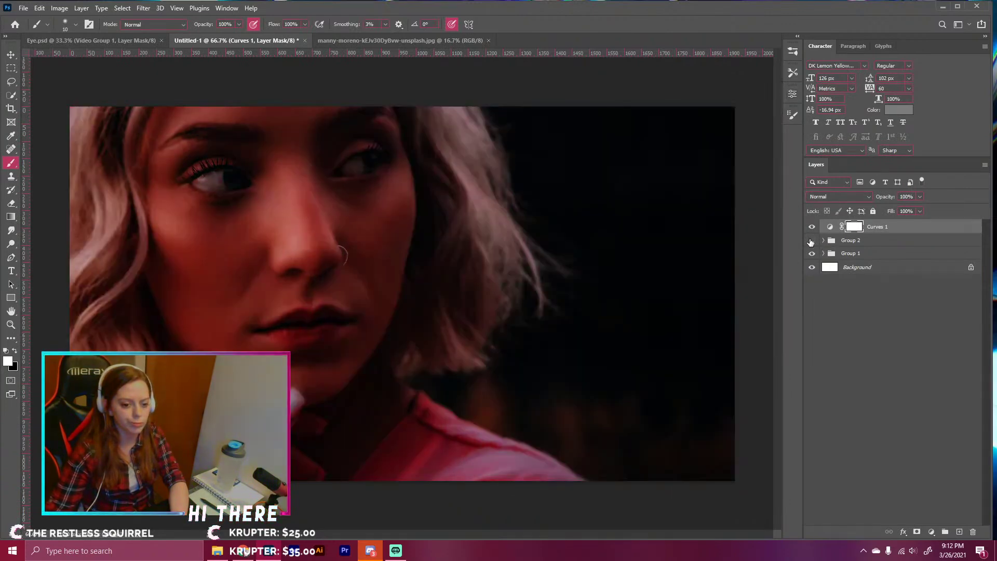
left_click(812, 240)
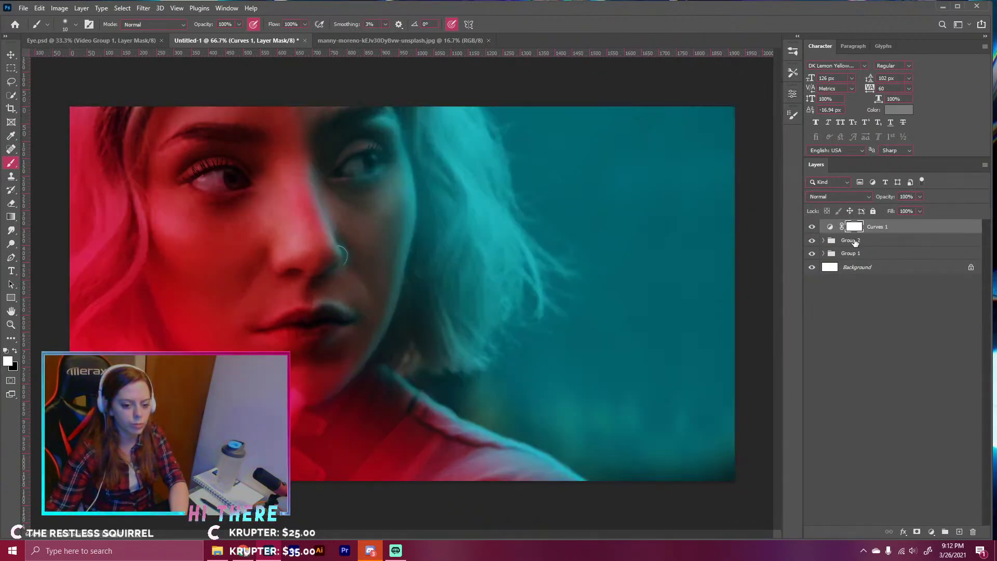
- Add a Hue/Saturation adjustment clipped to Group 2, setting the Reds to hue -68 and saturation -34
left_click(851, 241)
left_click(929, 531)
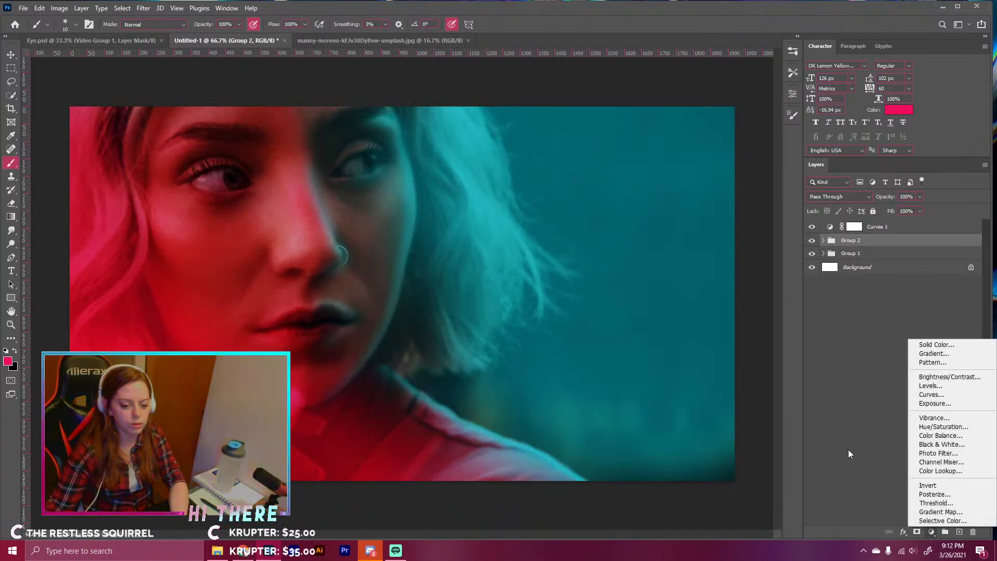
left_click(929, 434)
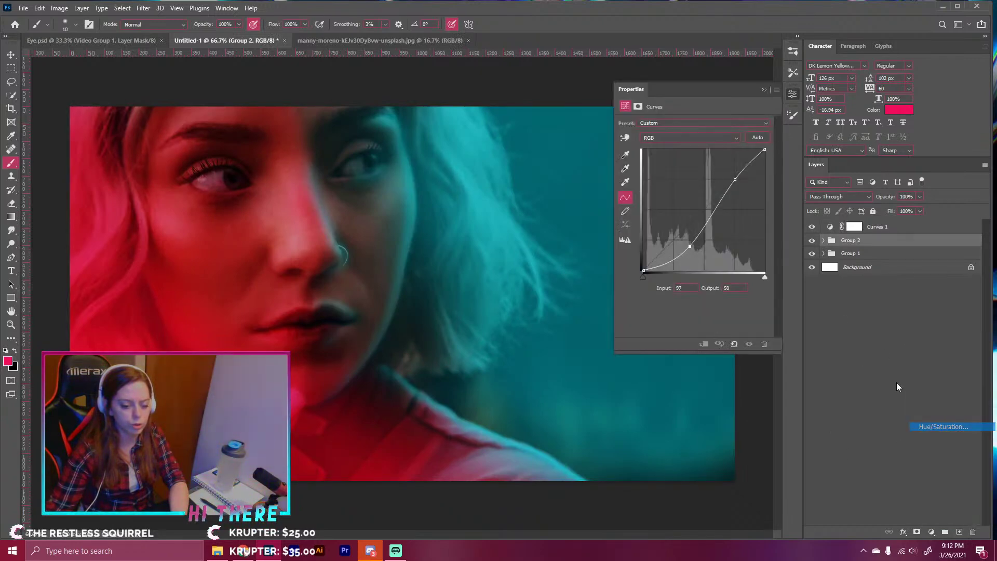
left_click(704, 343)
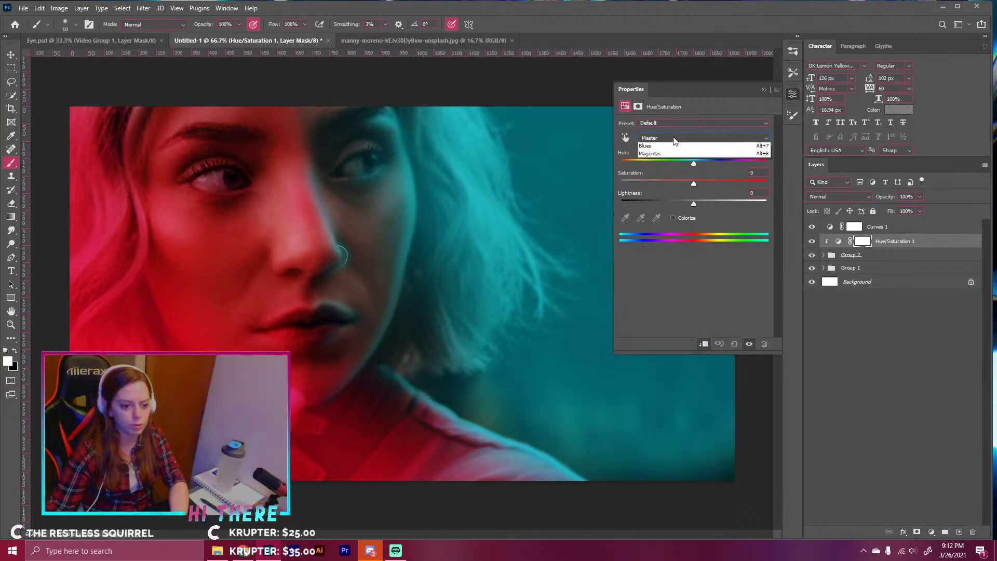
left_click(673, 137)
left_click(653, 150)
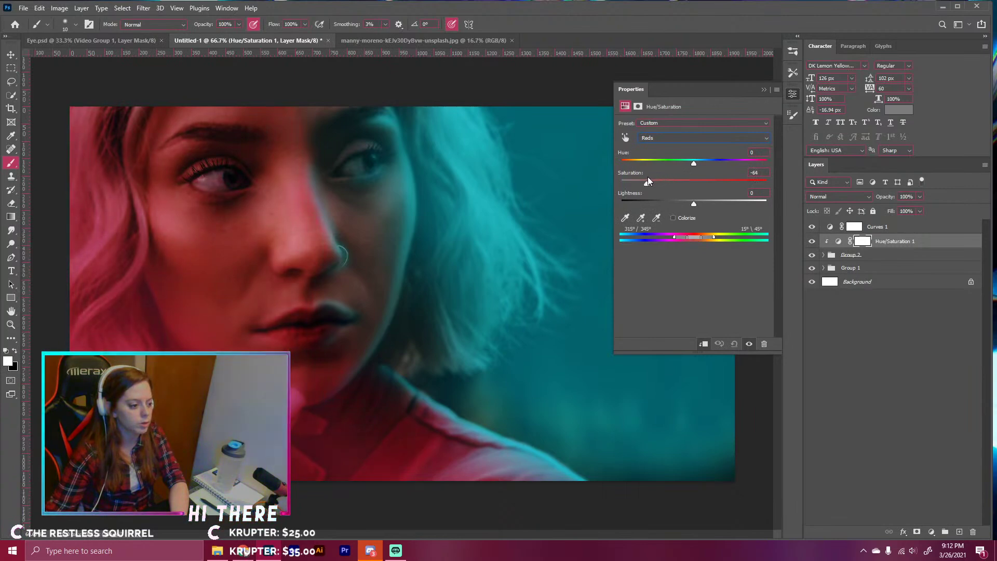
left_click_drag(698, 163, 642, 162)
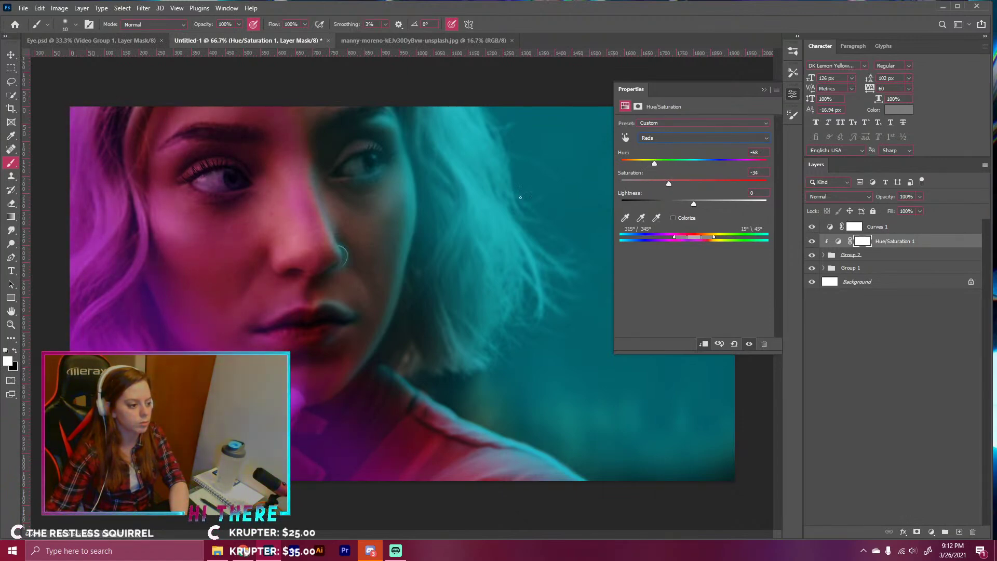
left_click(762, 87)
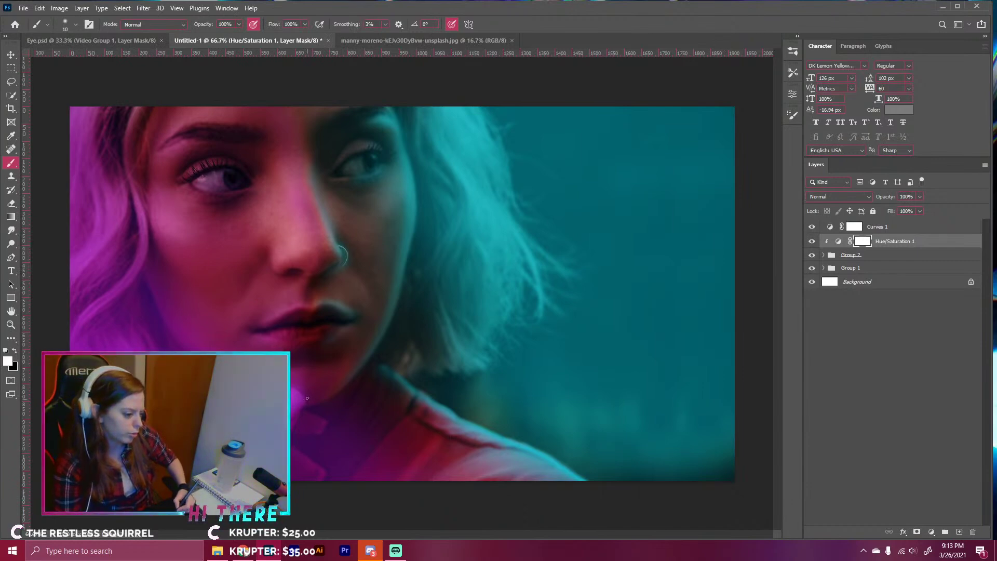
- Examine what the individual light layers inside Group 2 contribute, toggling the visibility of Layer 2 and Layer 3
left_click(823, 255)
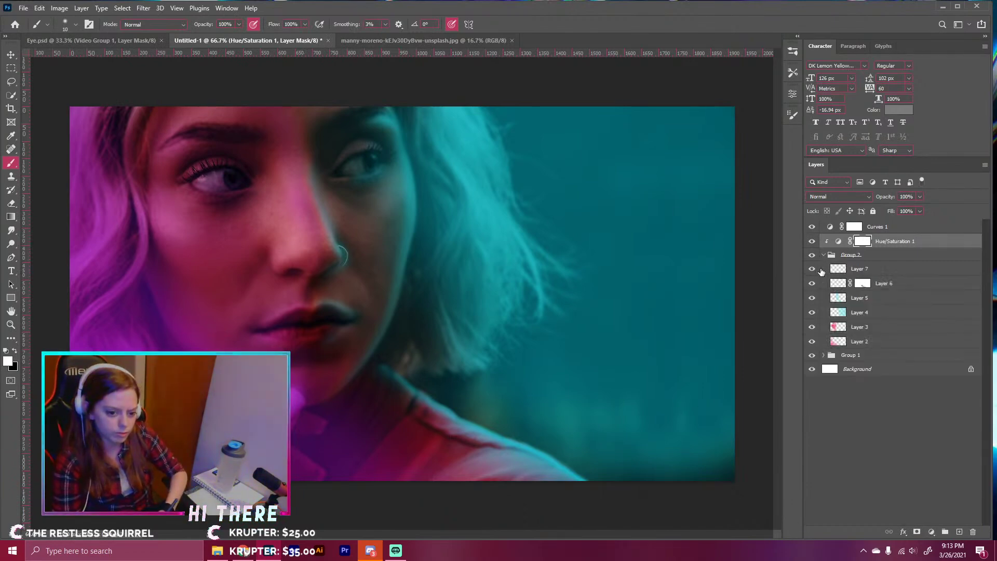
left_click(813, 286)
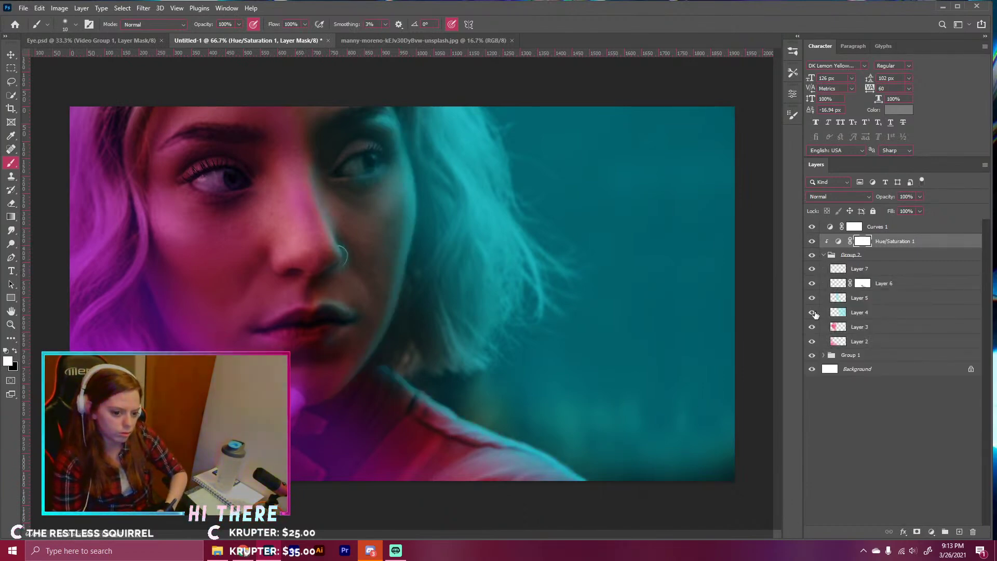
left_click(812, 342)
left_click(812, 343)
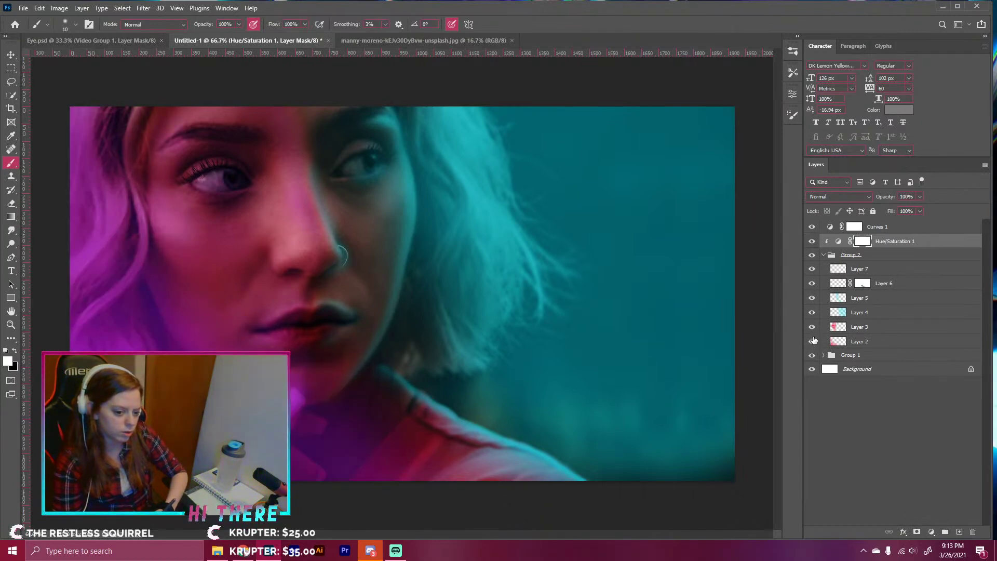
left_click(813, 327)
left_click(812, 327)
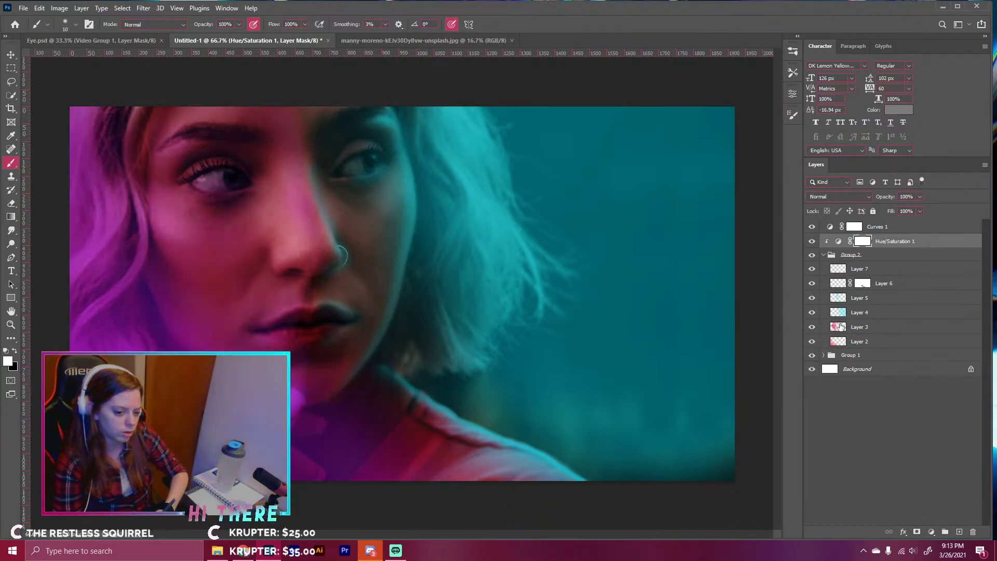
left_click(825, 326)
left_click(7, 230)
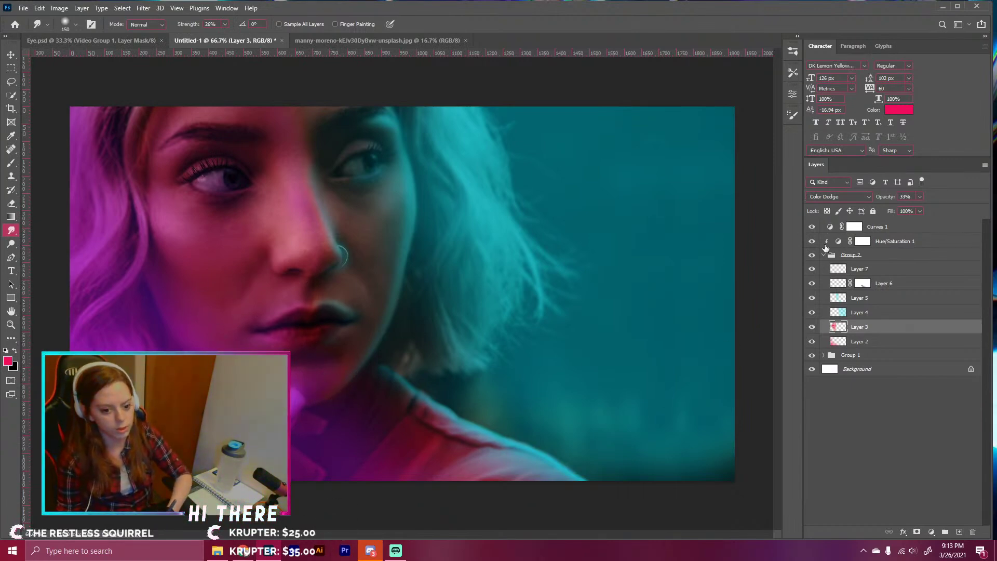
left_click(823, 254)
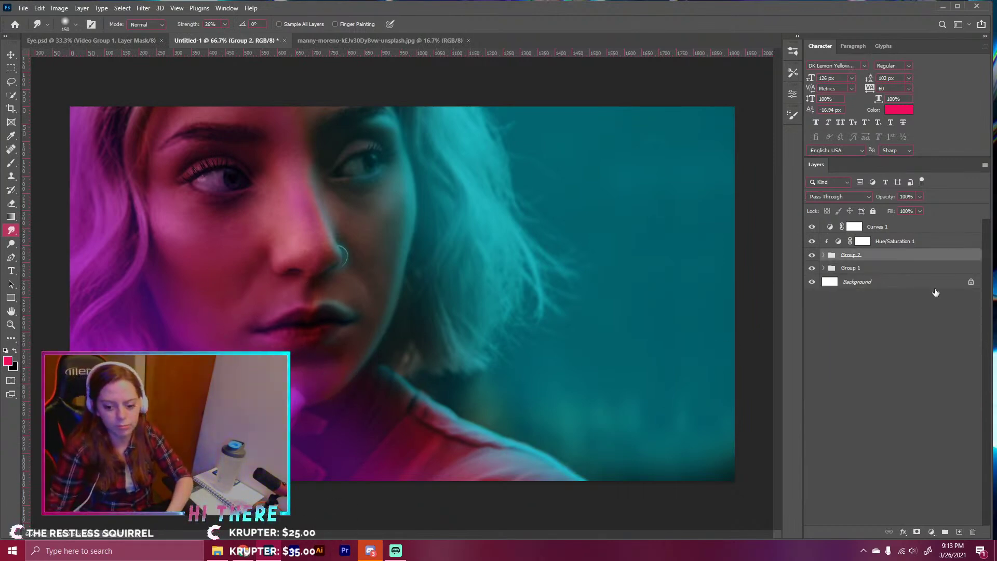
- Add a Photo Filter adjustment above Curves 1 using Cooling Filter (80) at 25% density
left_click(899, 226)
left_click(931, 531)
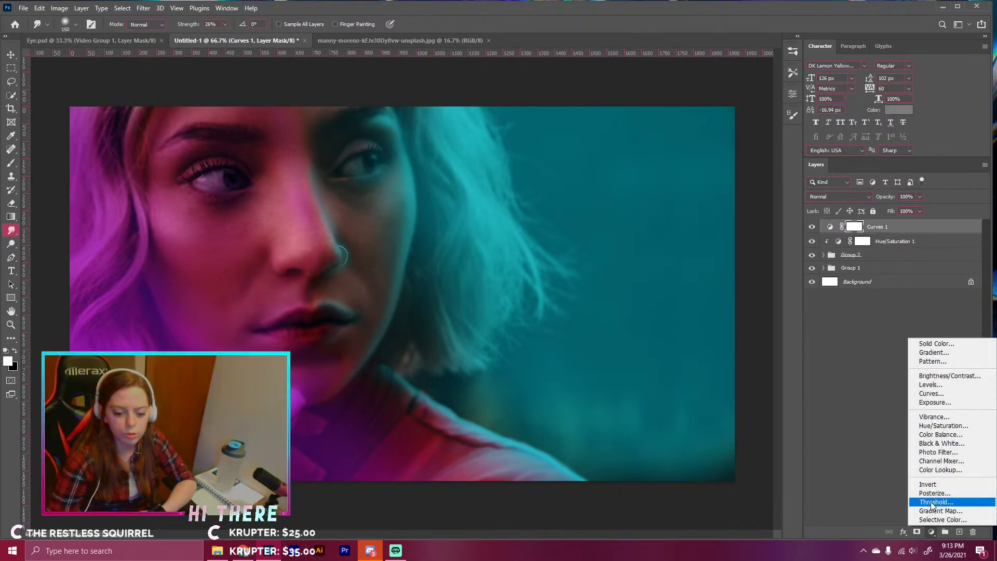
left_click(936, 452)
left_click(677, 126)
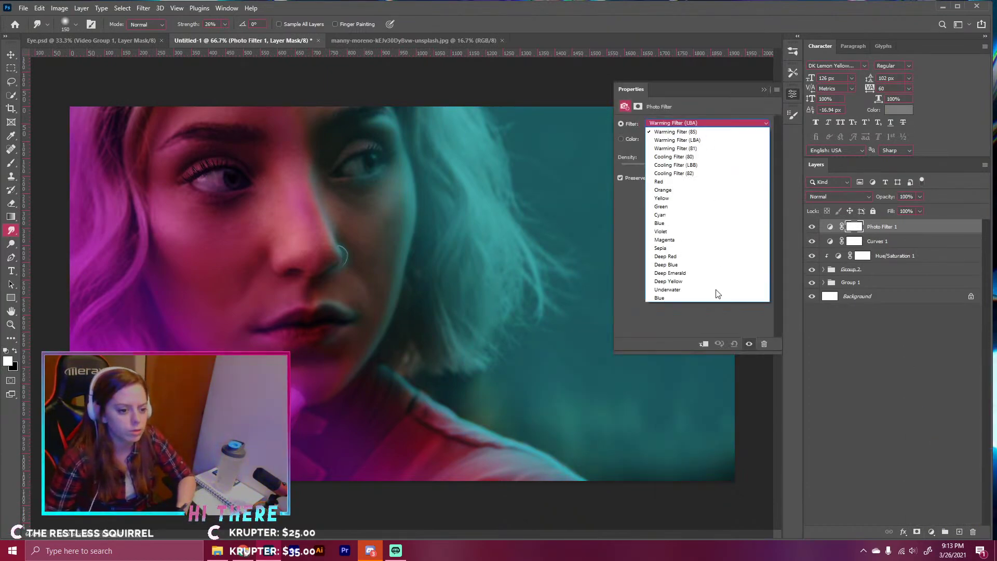
left_click(681, 156)
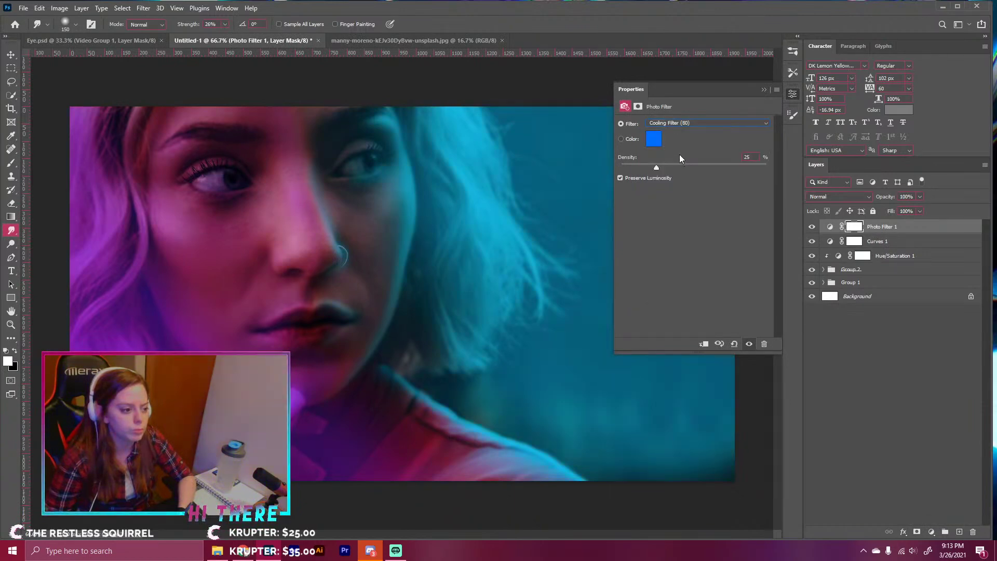
left_click(762, 89)
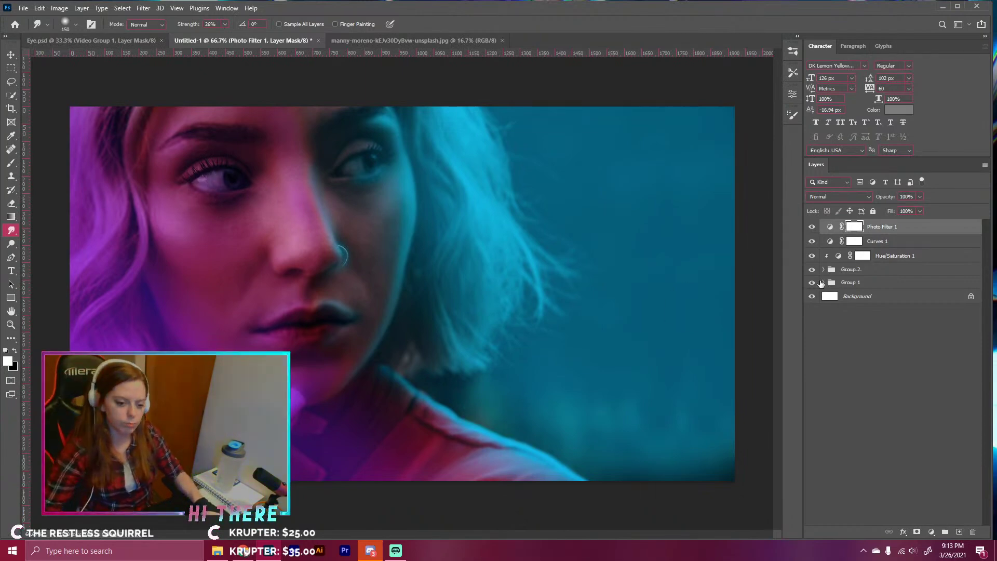
- Group the Photo Filter, Curves, Hue/Saturation and Group 2 layers together and name the group "Color"
left_click(872, 270, "shift")
key("ctrl+g")
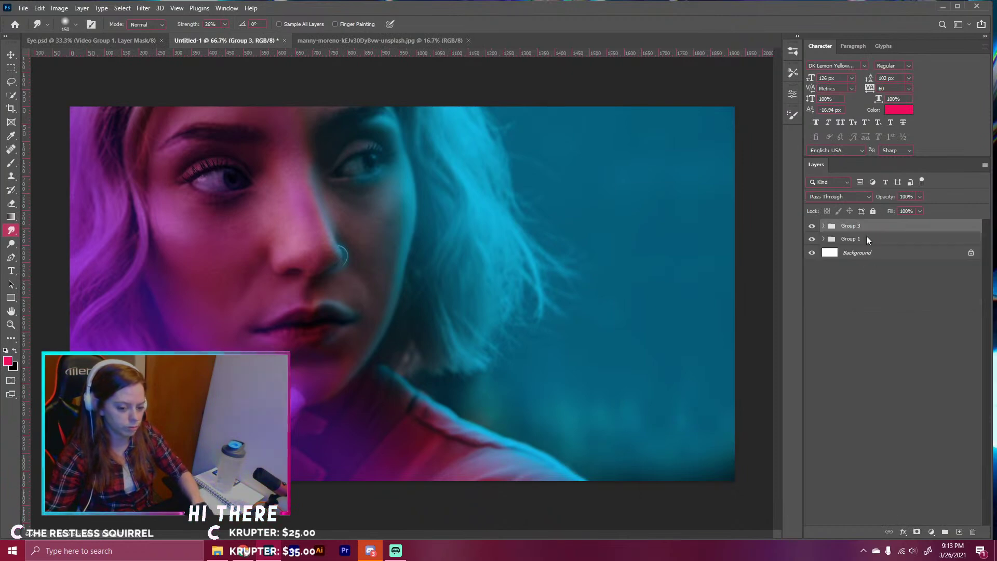
double_click(847, 226)
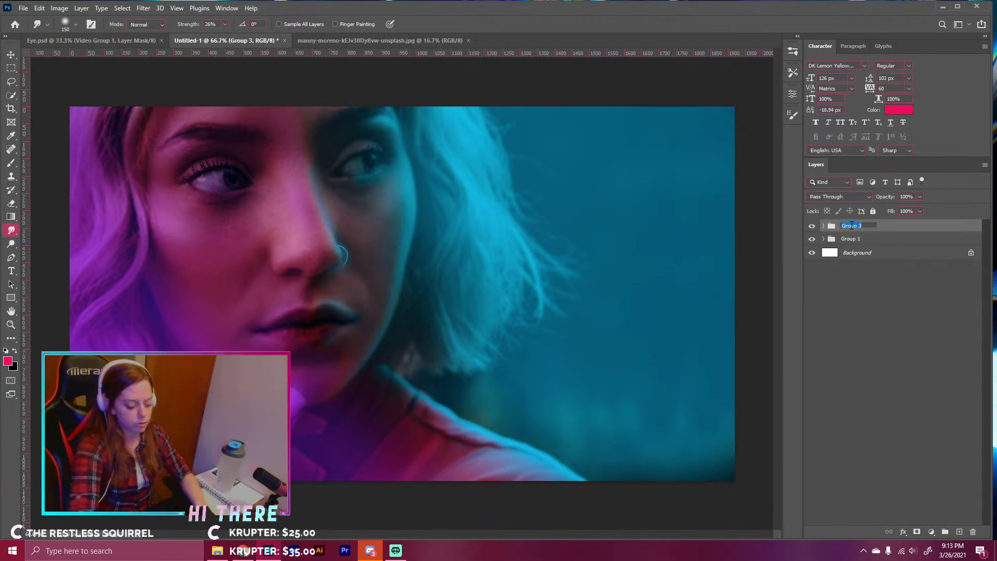
type("Col")
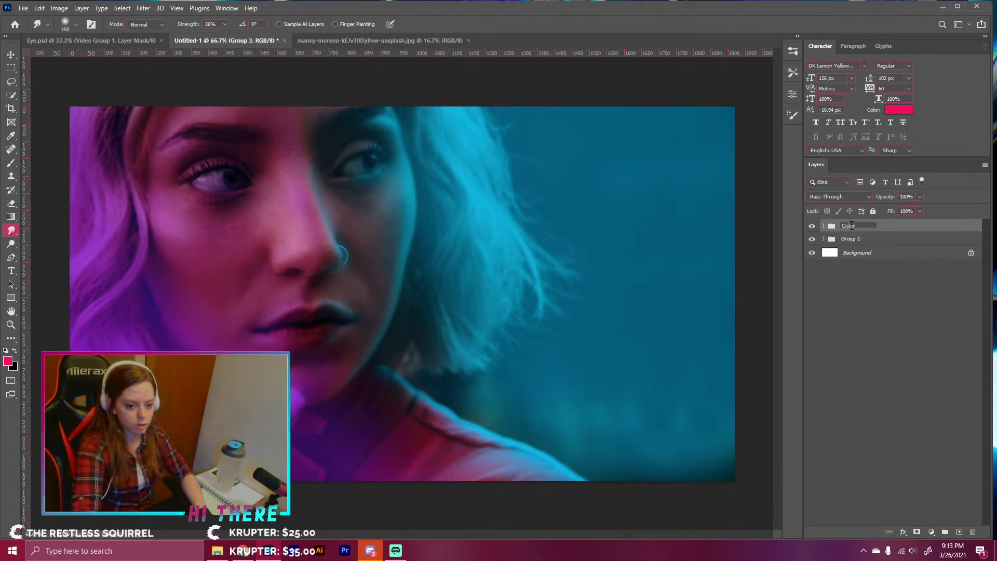
type("or")
key("Return")
- Hide the Color group and select Layer 1 copy 2 inside Group 1
left_click(811, 226)
left_click(811, 227)
left_click(811, 226)
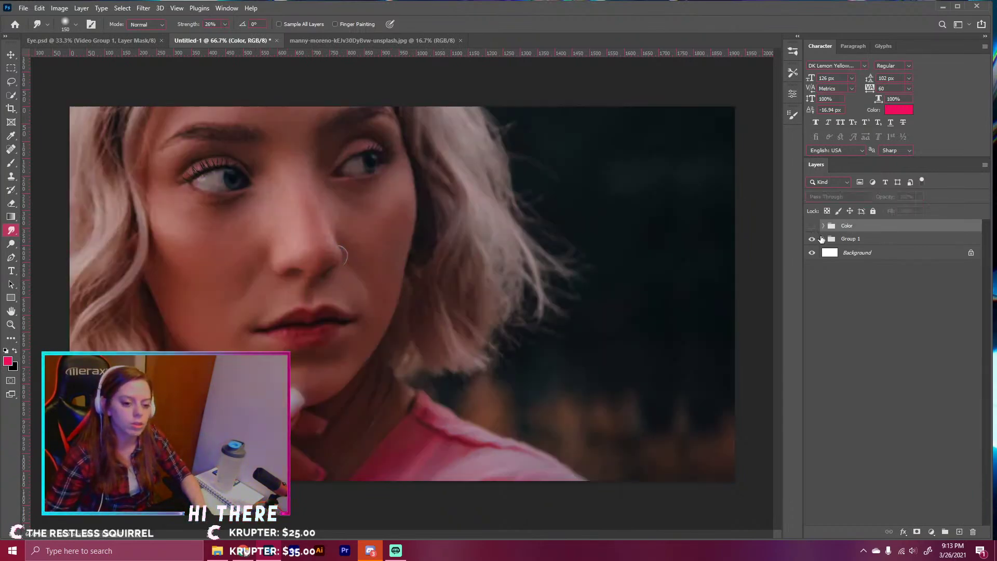
left_click(823, 238)
left_click(841, 253)
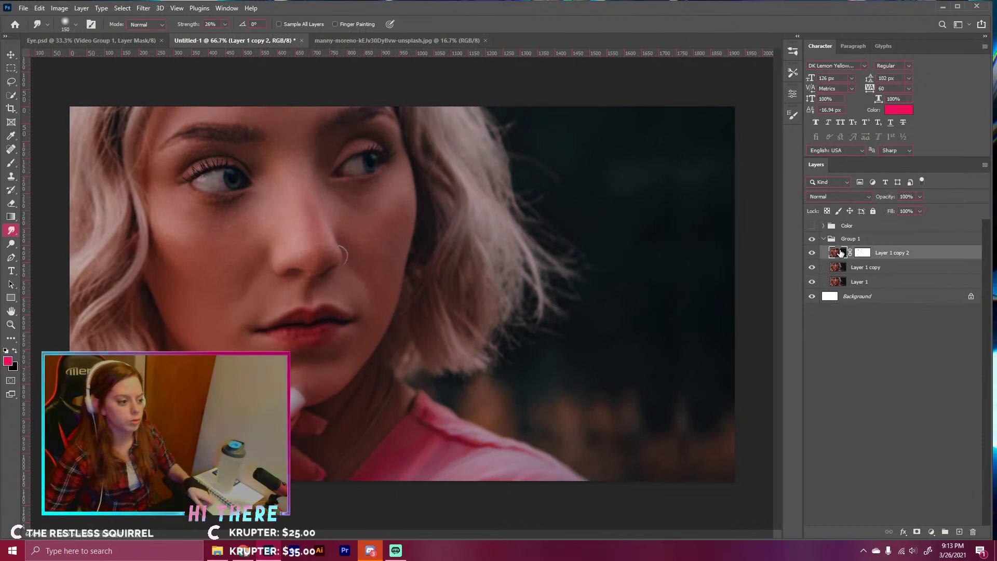
- Reduce the Smudge brush to 35 px for fine retouching around the eyes on Layer 1 copy 2
key("ctrl+plus")
key("ctrl+plus")
mouse_move(211, 165)
left_mouse_down()
mouse_move(451, 289)
mouse_move(387, 329)
mouse_move(412, 345)
left_mouse_up()
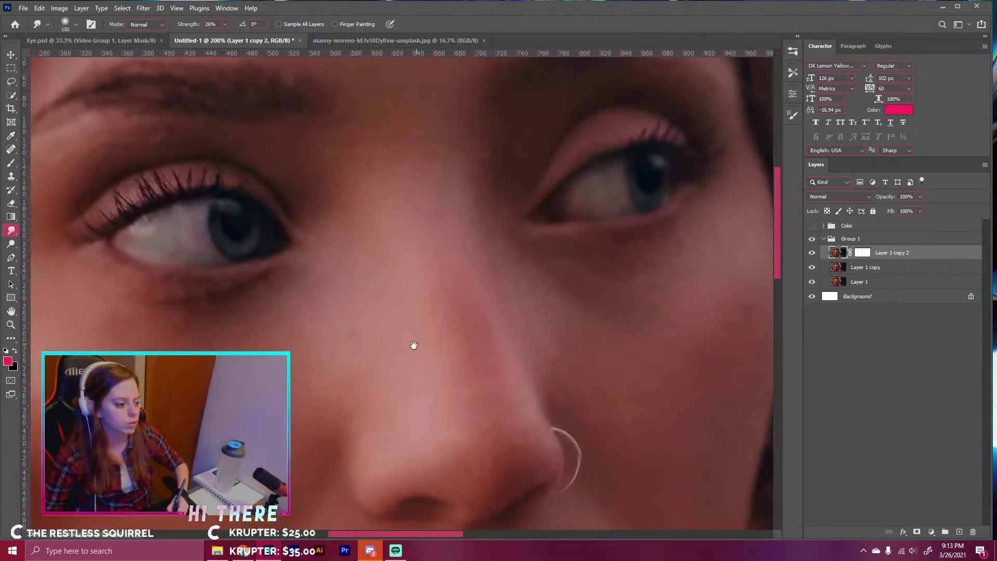
key("bracketleft")
key("bracketleft")
key("bracketleft")
key("bracketleft")
key("bracketleft")
key("bracketleft")
key("bracketleft")
key("bracketleft")
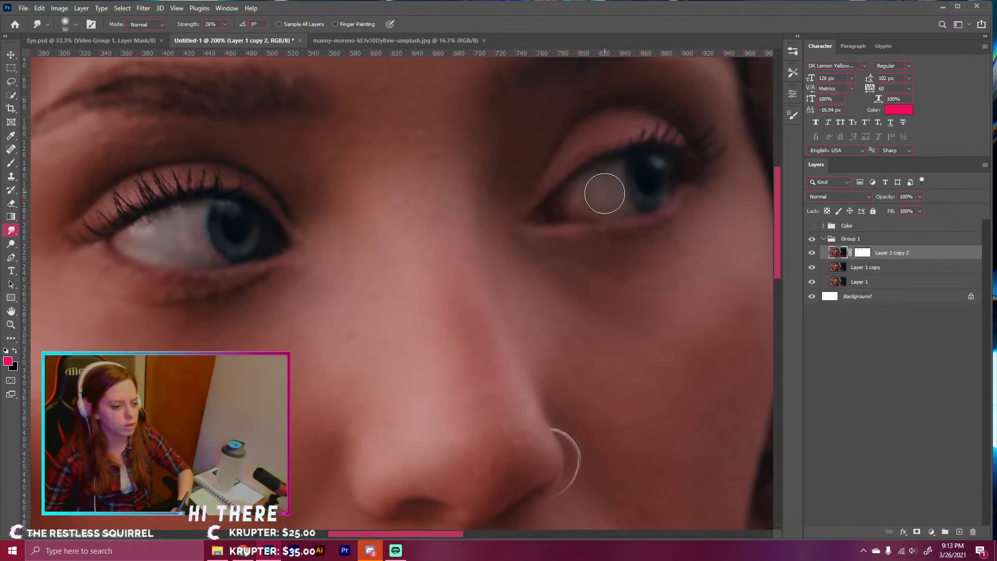
key("bracketleft")
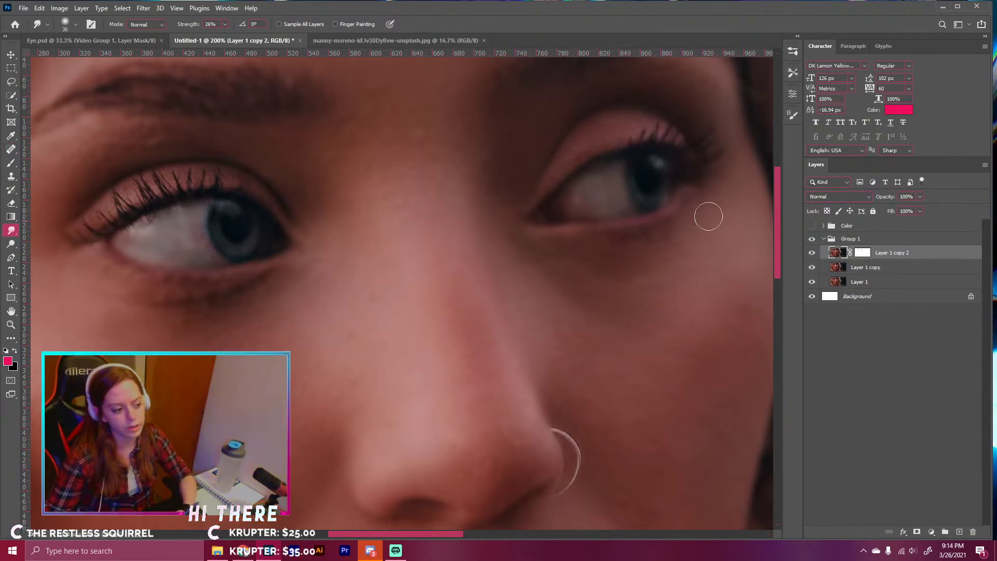
- Apply the layer mask on Layer 1 copy 2 and add a new empty layer above it
right_click(865, 253)
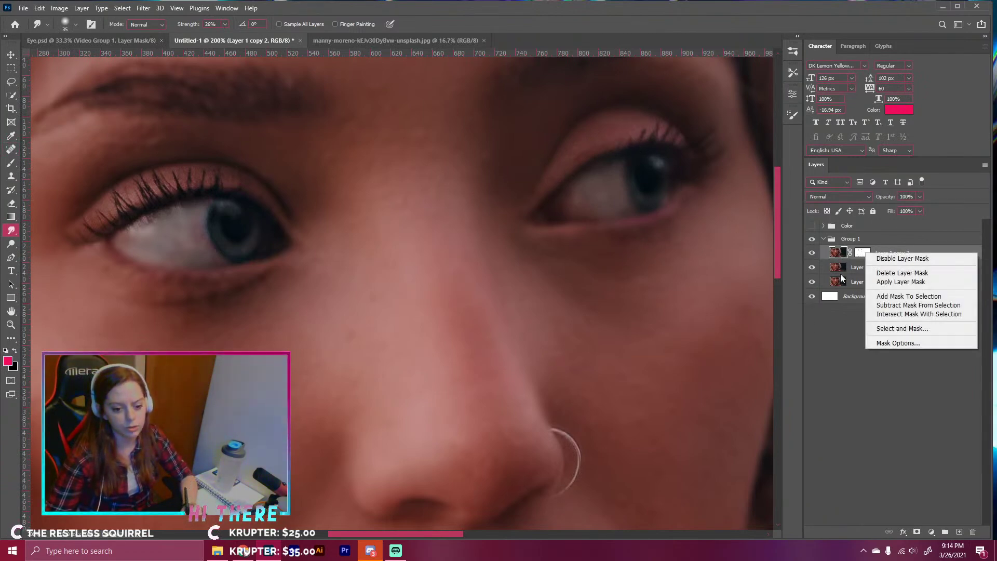
left_click(890, 282)
left_click(959, 530)
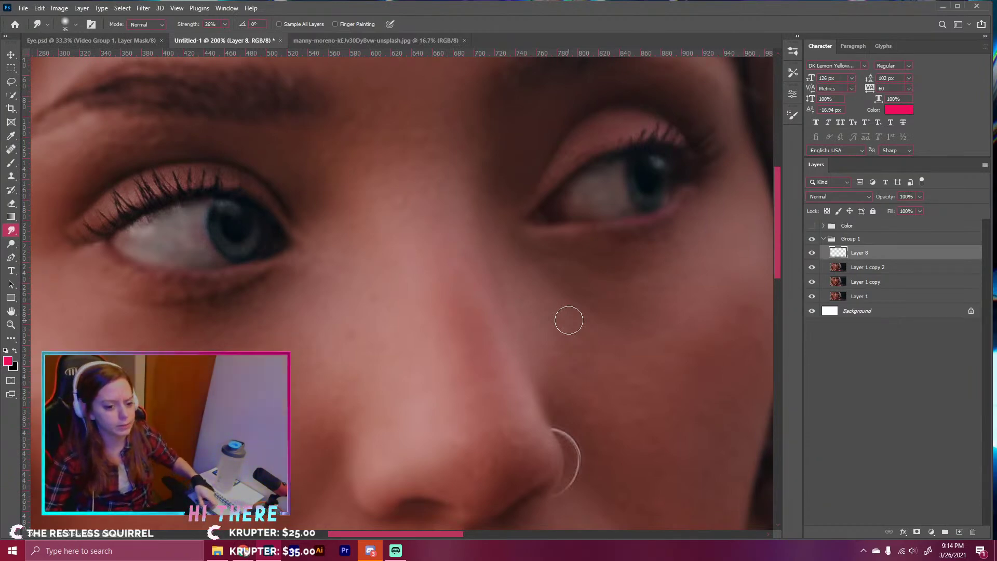
- Sample the white of the left-hand eye, lighten the foreground color to d1bbbc, and activate the Brush tool
left_click(13, 164)
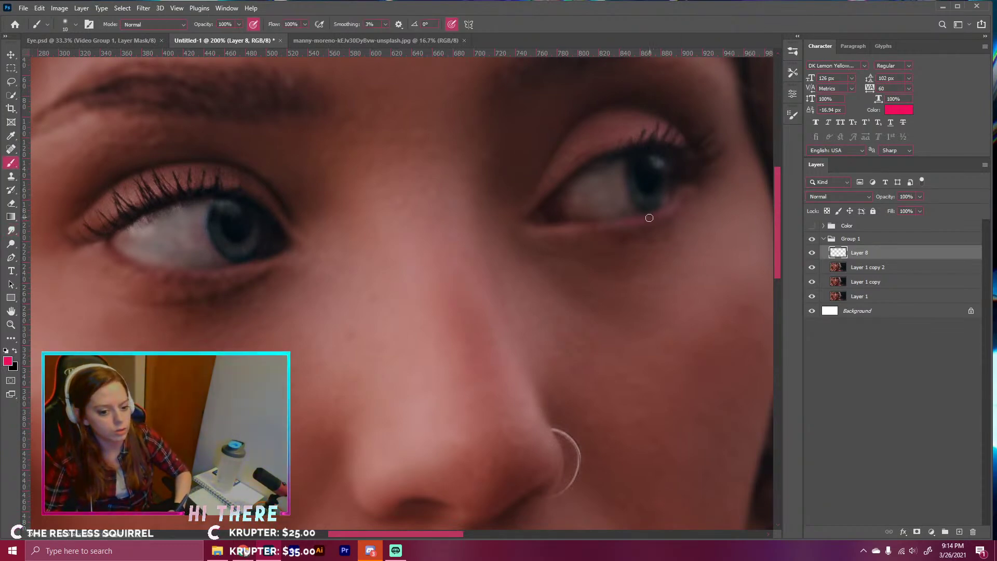
left_click(5, 352)
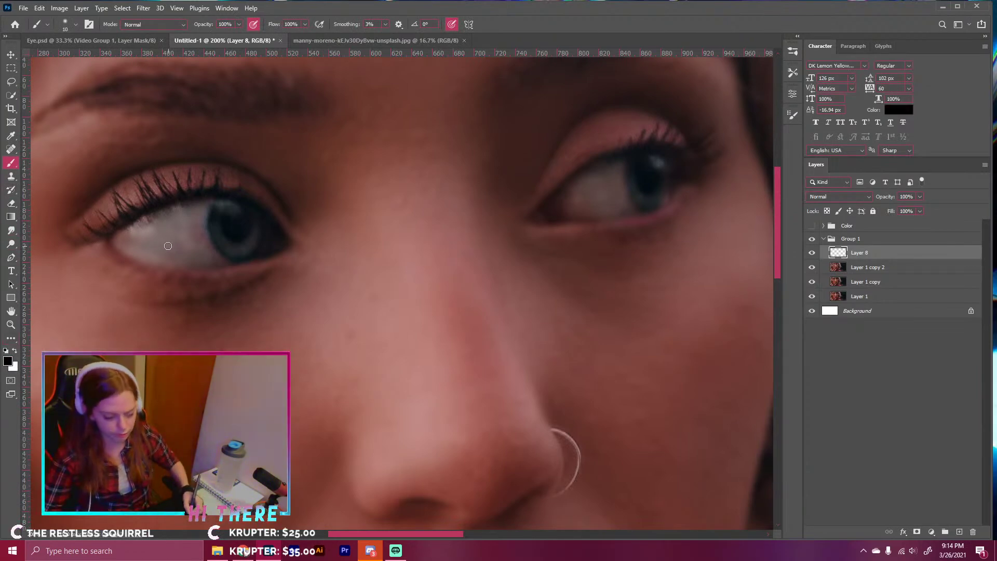
left_click(10, 136)
left_click(189, 234)
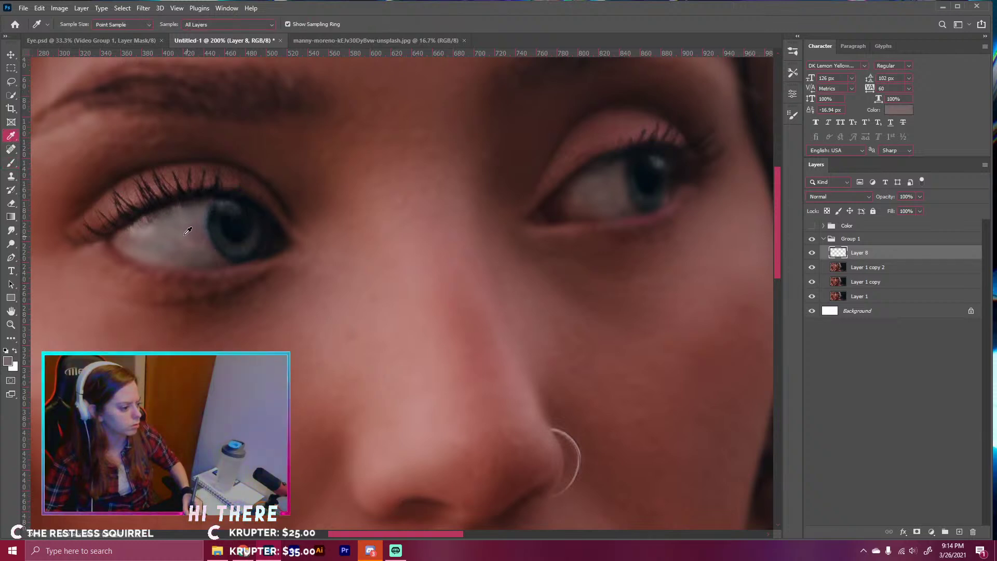
left_click(9, 362)
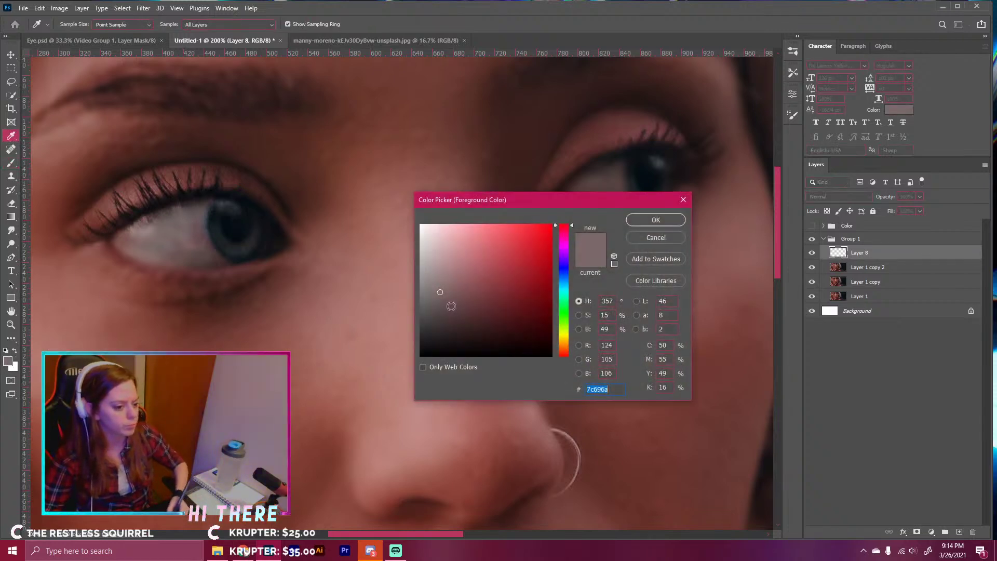
left_click_drag(438, 284, 433, 248)
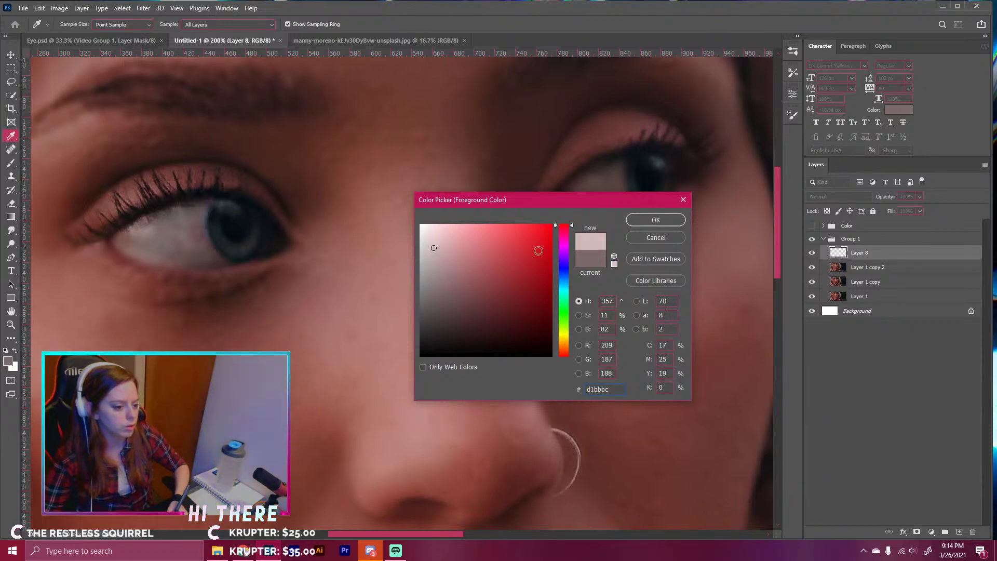
left_click(655, 220)
left_click(11, 162)
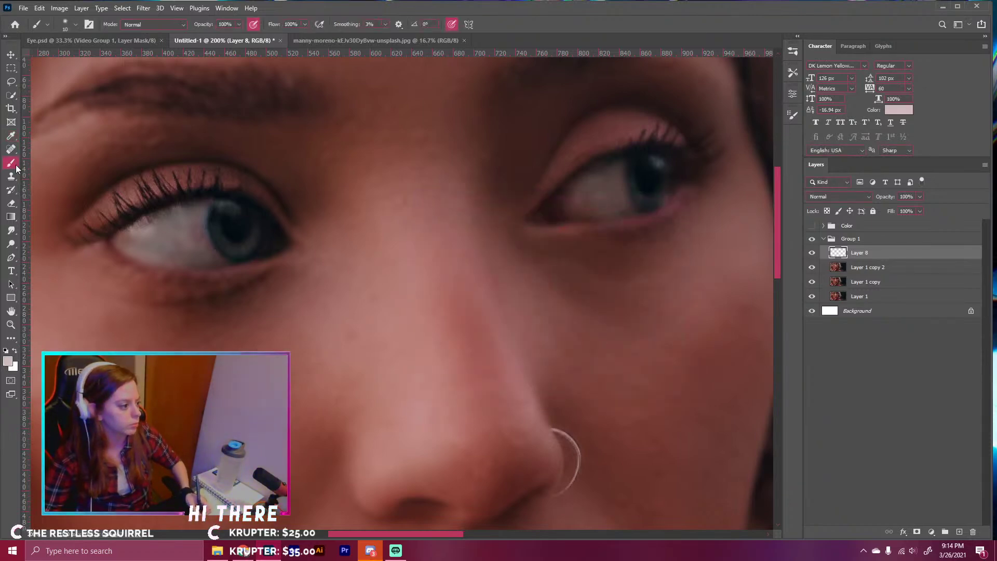
- Try brightening the white of the right-hand eye with paint at 25% layer opacity, and delete that layer
key("bracketright")
left_click(618, 199)
mouse_move(618, 200)
left_mouse_down()
mouse_move(602, 180)
mouse_move(577, 208)
mouse_move(592, 213)
mouse_move(595, 199)
left_mouse_up()
left_click_drag(892, 198, 877, 201)
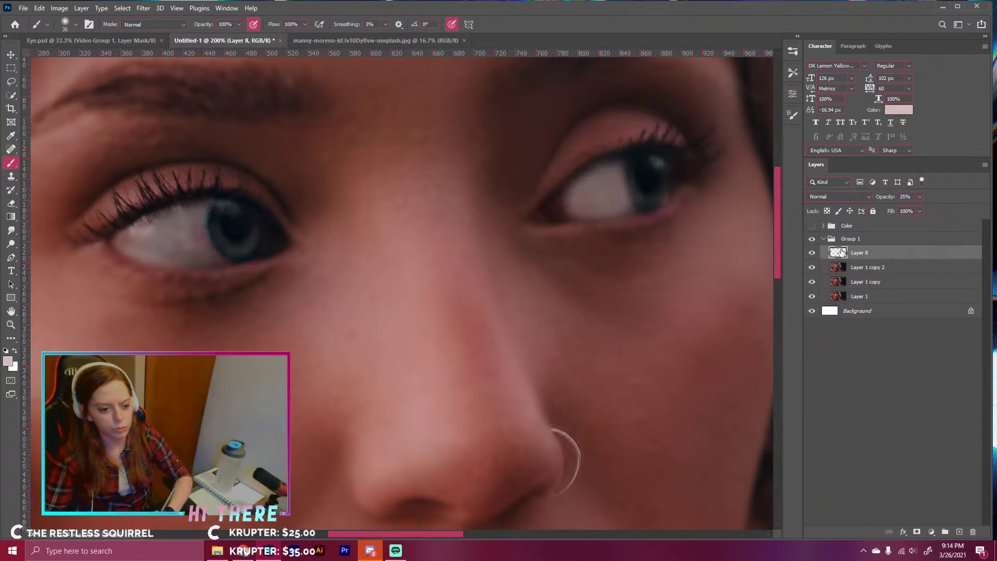
mouse_move(859, 254)
left_mouse_down()
mouse_move(924, 442)
mouse_move(973, 532)
left_mouse_up()
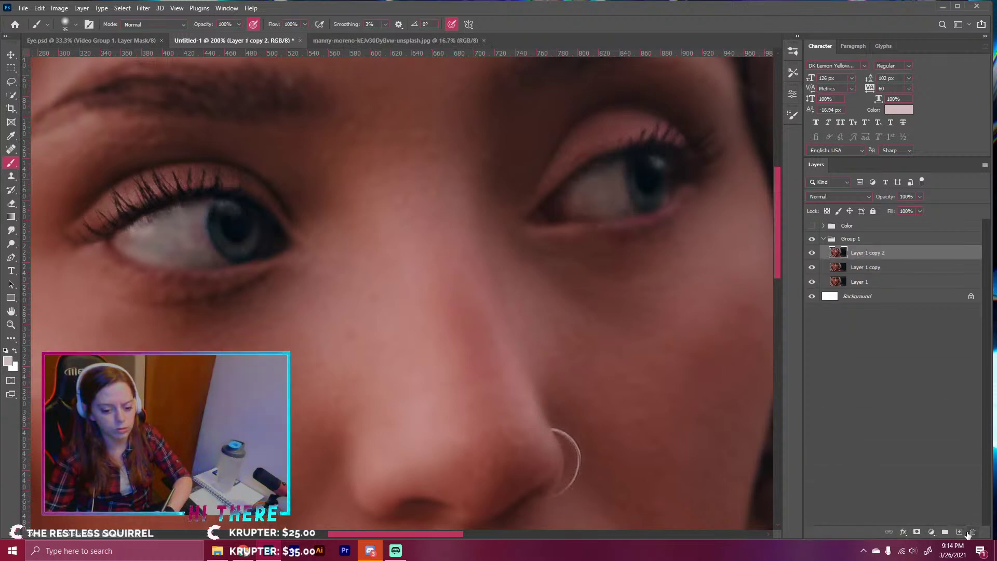
- Add a new empty layer above Layer 1 copy 2 and set the brush to 15 px at 56% opacity
left_click(962, 533)
left_click_drag(206, 25, 195, 27)
key("ctrl+plus")
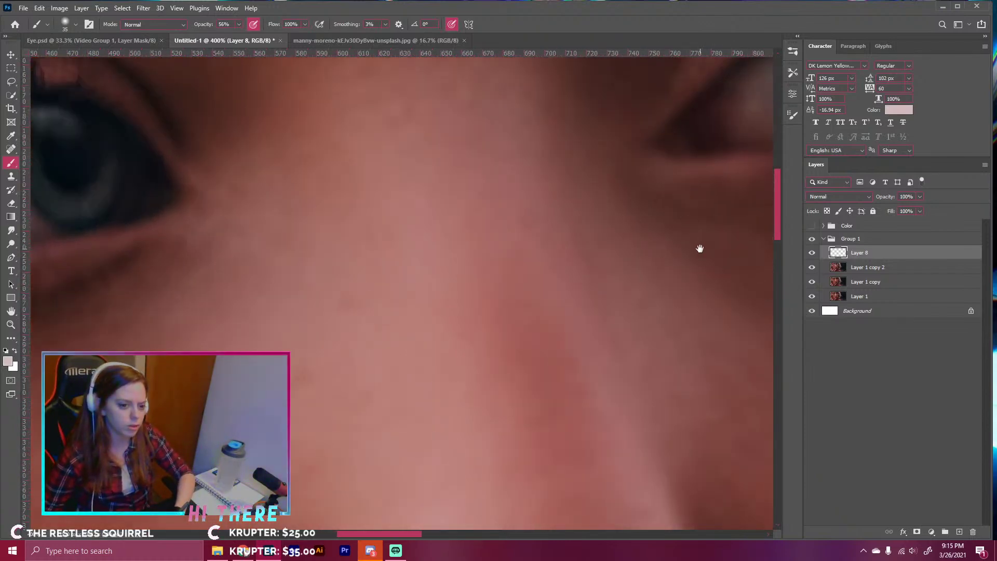
mouse_move(694, 253)
left_mouse_down()
mouse_move(536, 320)
mouse_move(390, 423)
left_mouse_up()
key("bracketleft")
key("bracketleft")
key("bracketleft")
key("bracketleft")
- Lower the brush opacity to 22% and even out the white of the right-hand eye with a tone sampled from it
mouse_move(531, 219)
left_mouse_down()
mouse_move(529, 209)
mouse_move(539, 267)
left_mouse_up()
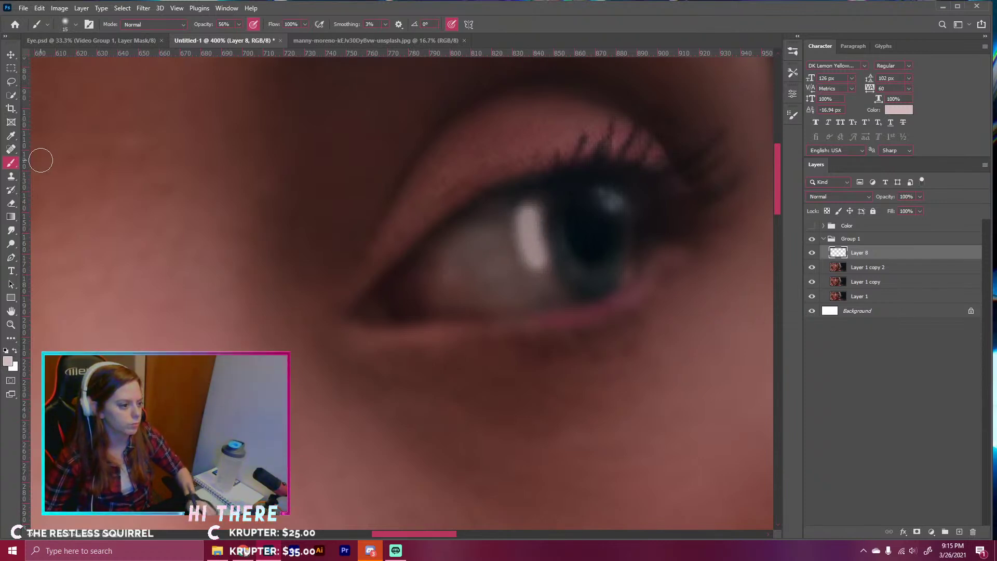
key("ctrl+z")
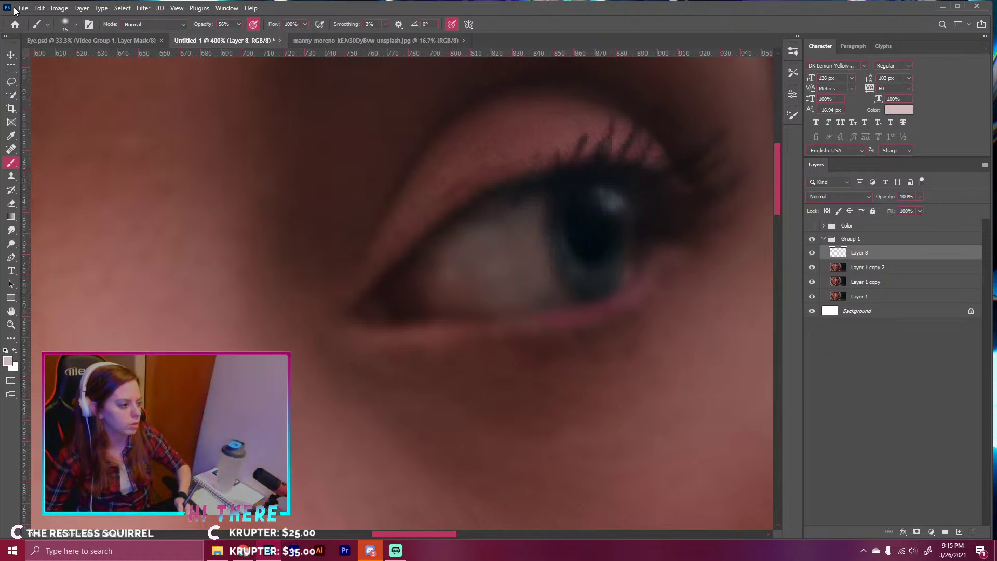
mouse_move(203, 25)
left_mouse_down()
mouse_move(190, 29)
mouse_move(200, 28)
left_mouse_up()
mouse_move(442, 252)
left_mouse_down()
mouse_move(462, 269)
mouse_move(519, 269)
left_mouse_up()
key("ctrl+z")
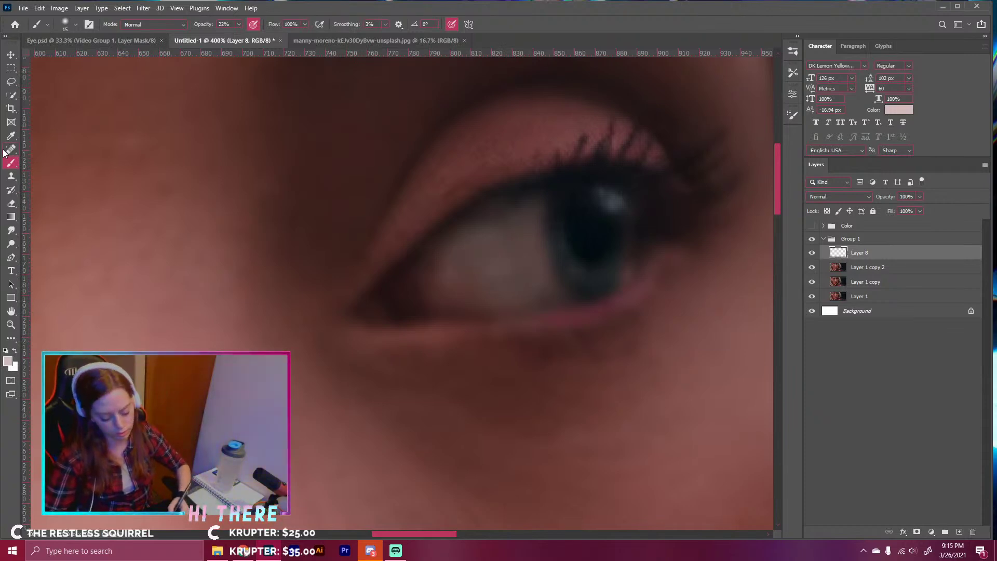
left_click(459, 266, "alt")
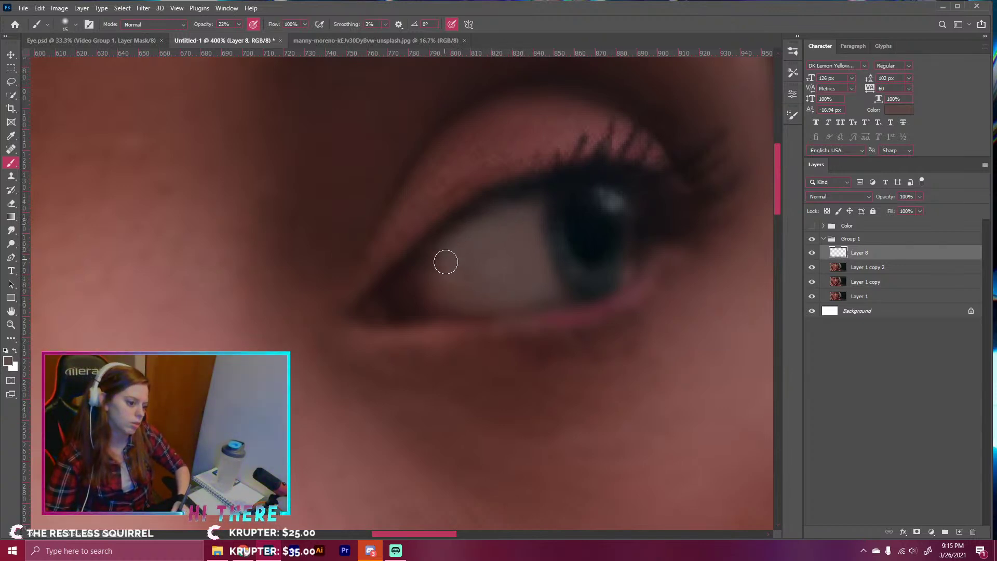
- Switch to YouTube Music, skip ahead in the playlist to "Weird Dream", and return to Photoshop
left_click(243, 551)
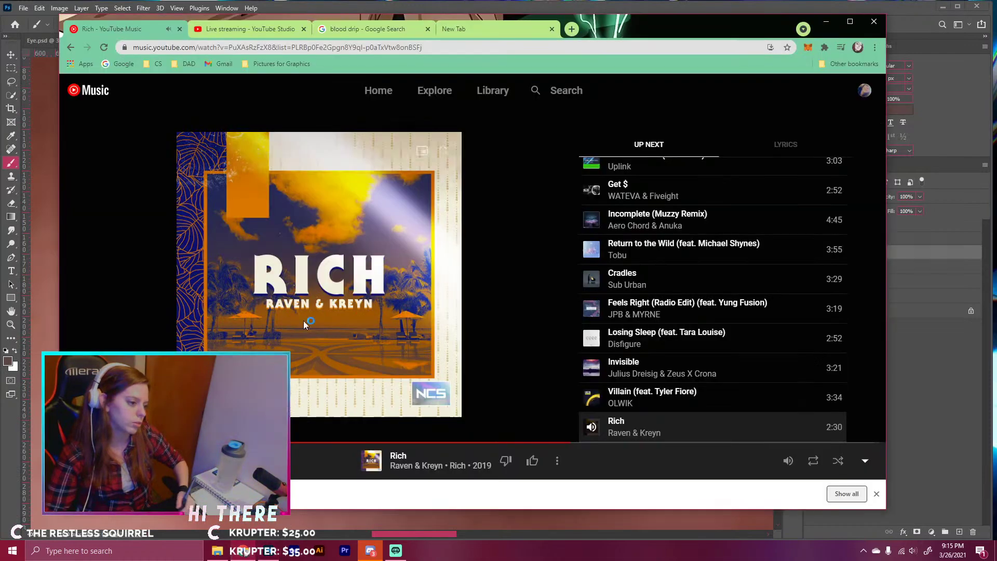
left_click(130, 460)
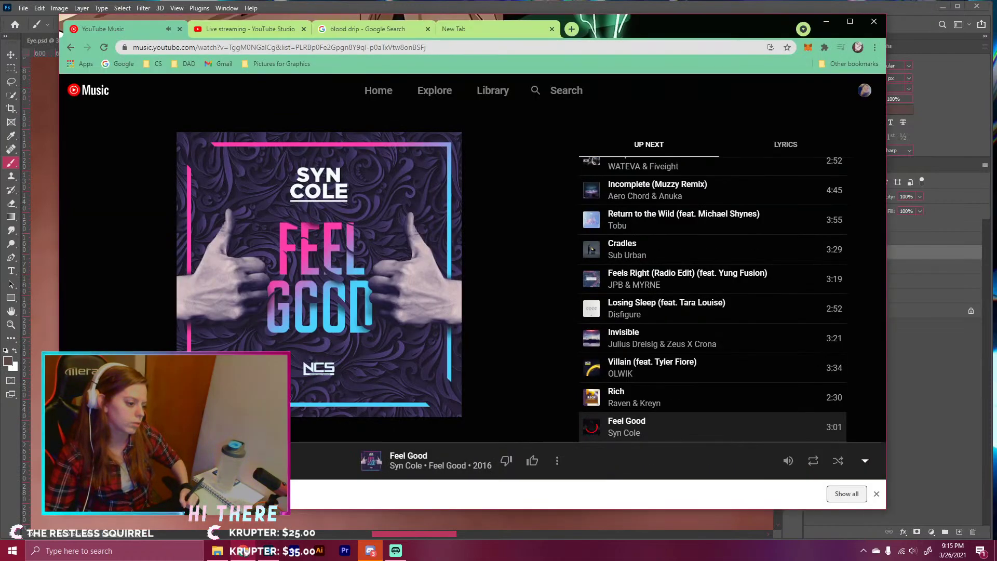
left_click(130, 461)
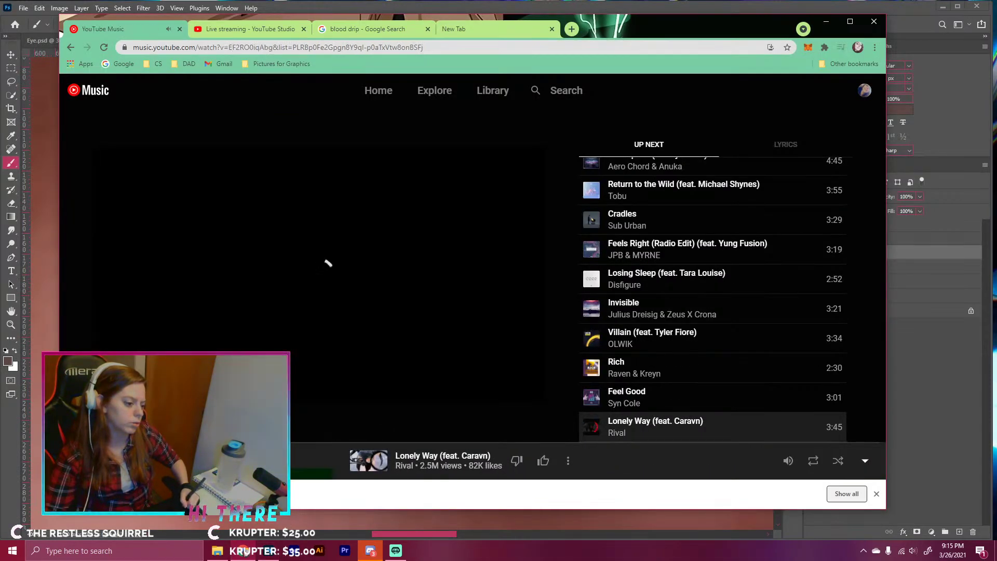
left_click(130, 460)
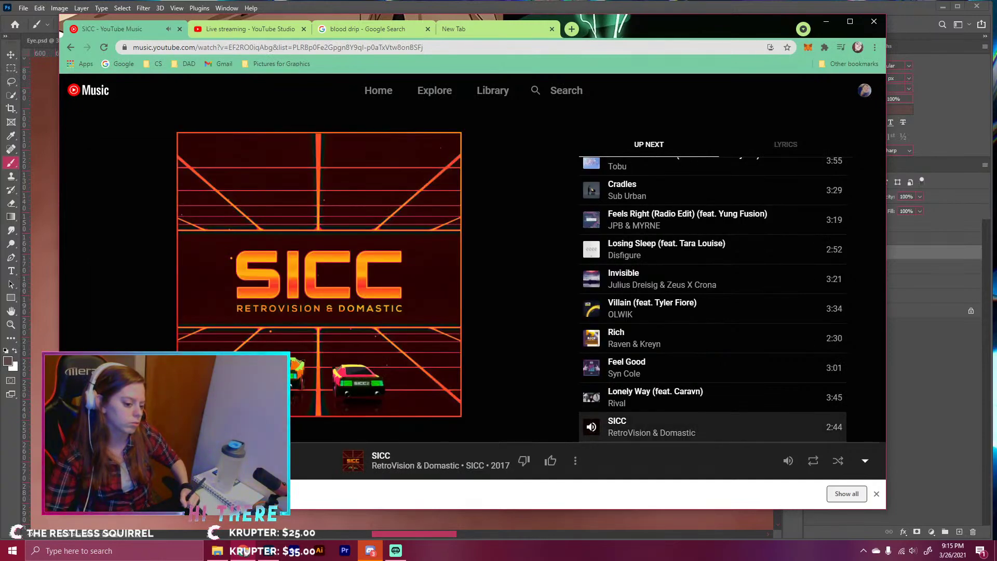
left_click(130, 461)
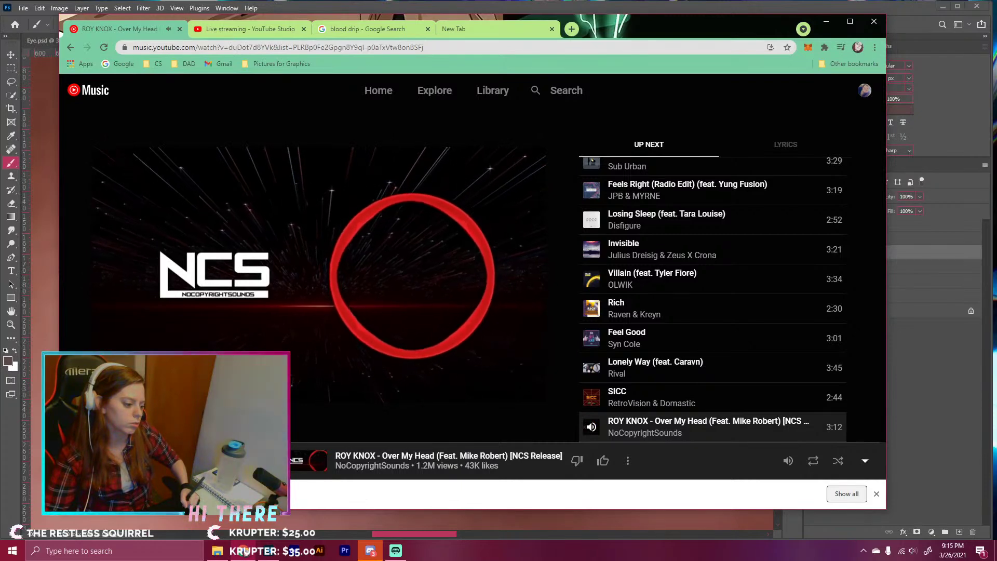
left_click(130, 461)
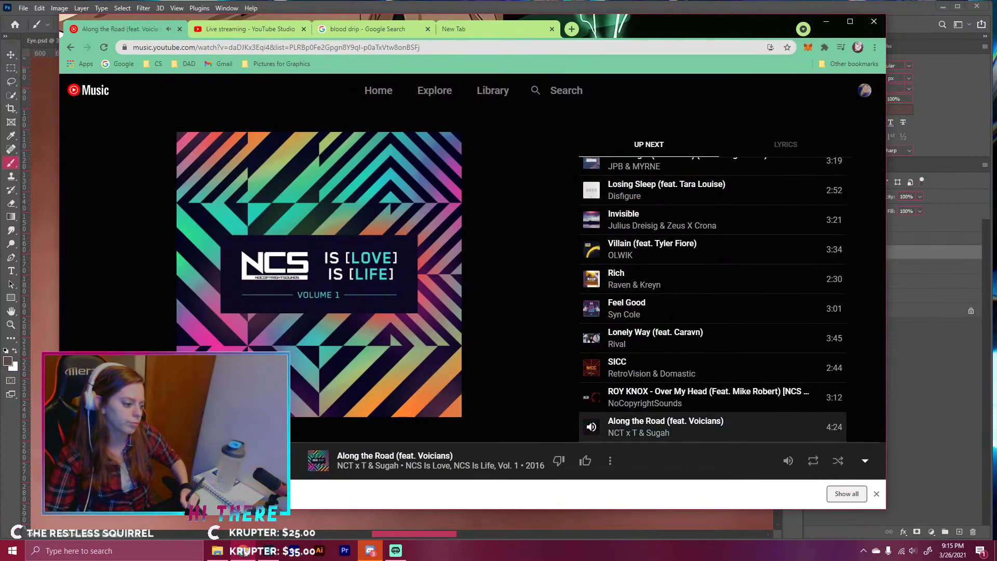
key("shift+n")
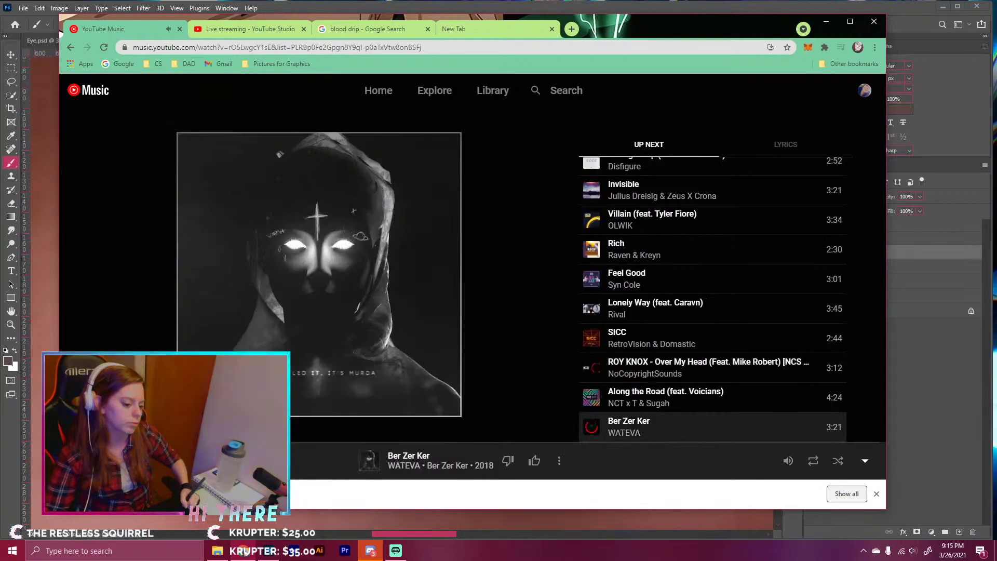
key("shift+n")
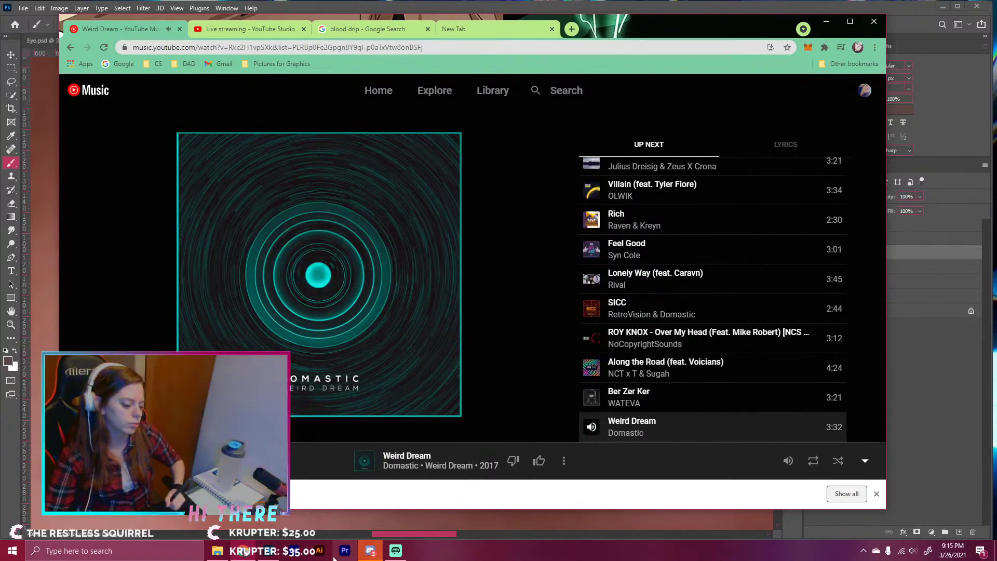
left_click(267, 555)
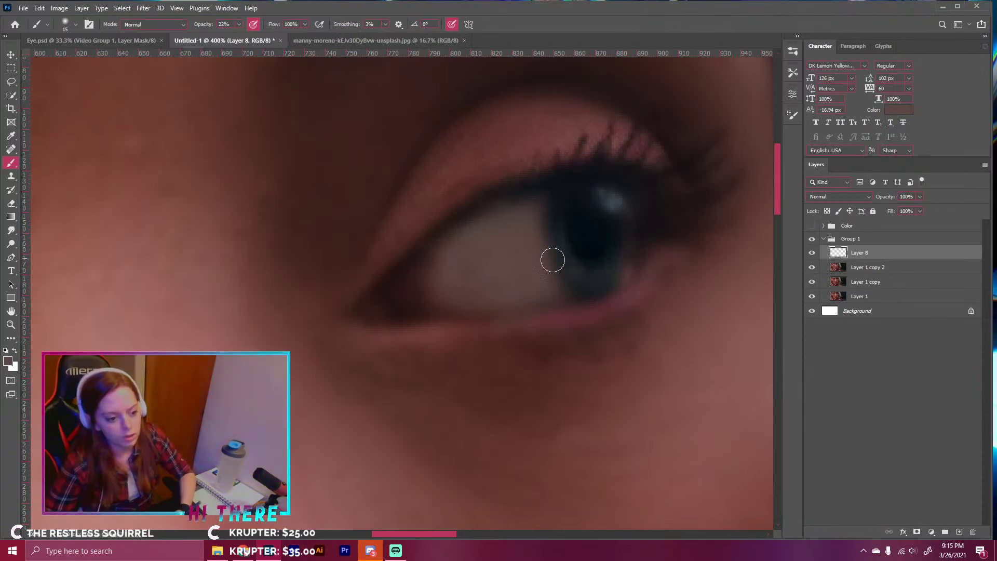
- Add a layer mask to Layer 8 and paint black along the right-hand eye's lid edge to mask the paint spill
left_click(916, 532)
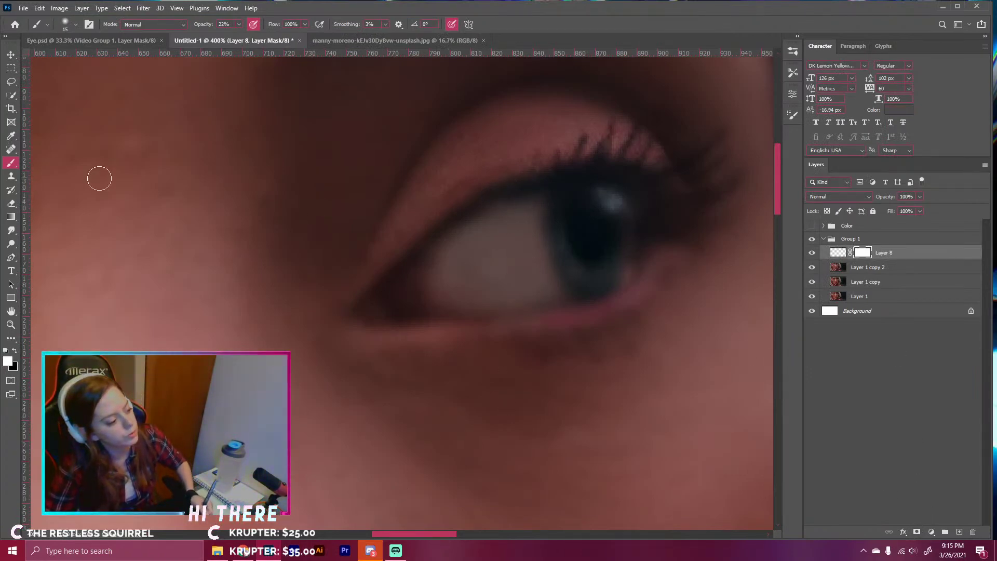
left_click(15, 350)
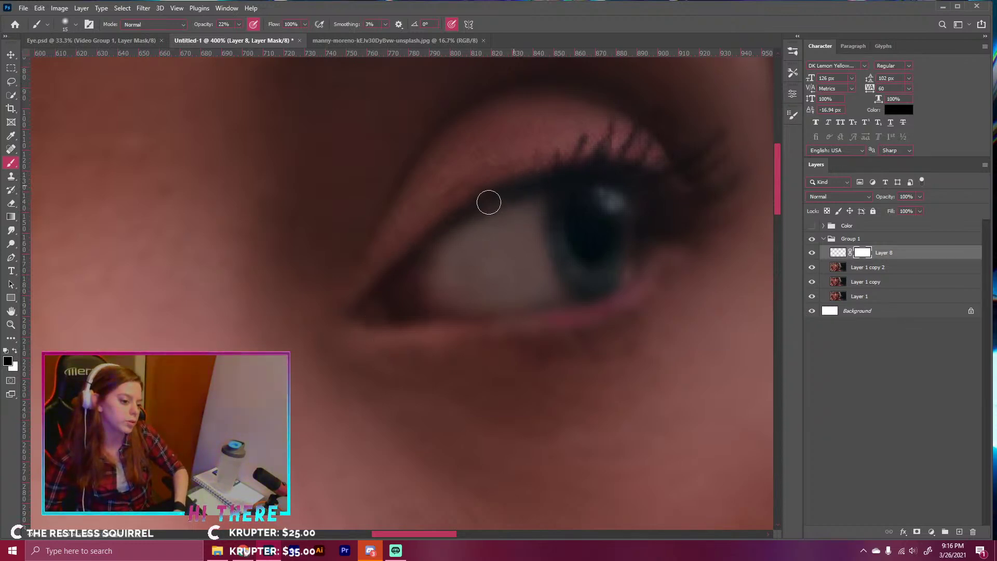
left_click_drag(419, 251, 727, 140)
- Paint over the white of the left-hand eye beside the iris on Layer 8's image, using tones sampled from it
left_click_drag(410, 318, 467, 476)
left_click_drag(351, 396, 372, 321)
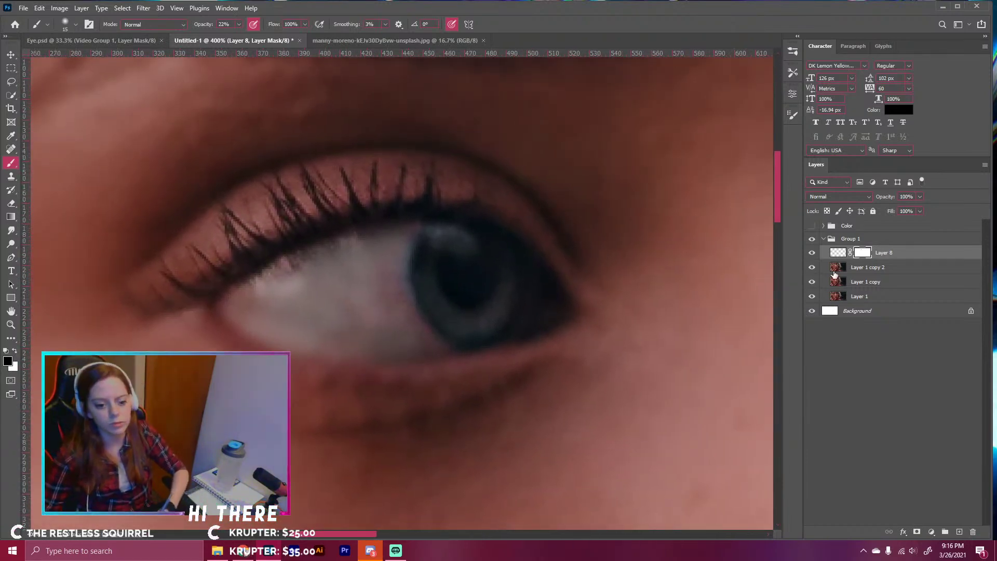
left_click(839, 253)
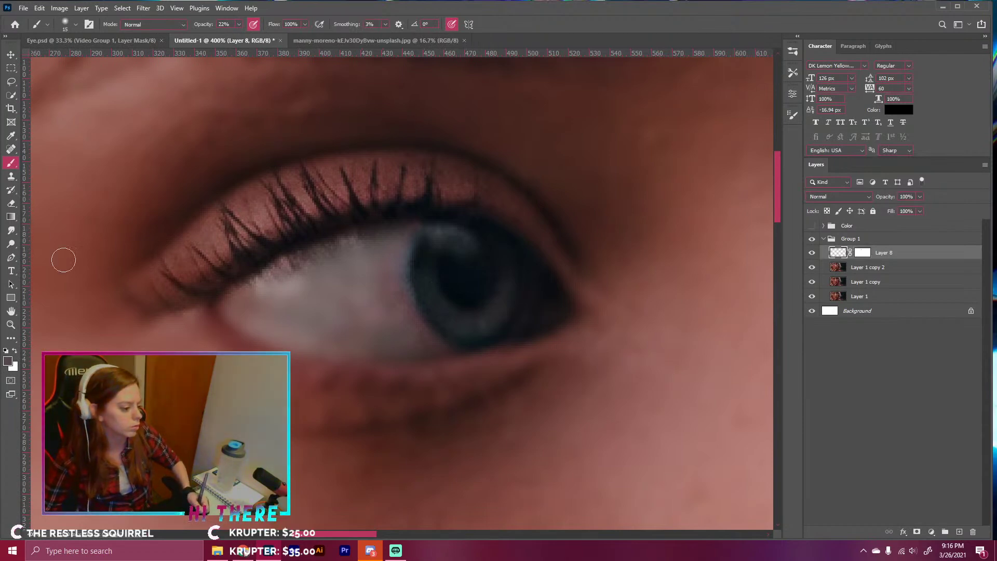
left_click(404, 266, "alt")
left_click(383, 310, "alt")
mouse_move(384, 310)
left_mouse_down()
mouse_move(420, 343)
mouse_move(398, 323)
left_mouse_up()
- Sample the shaded white of the left-hand eye and brighten it to 49% for a 7c6061 brush color
left_click(410, 345, "alt")
left_click(8, 361)
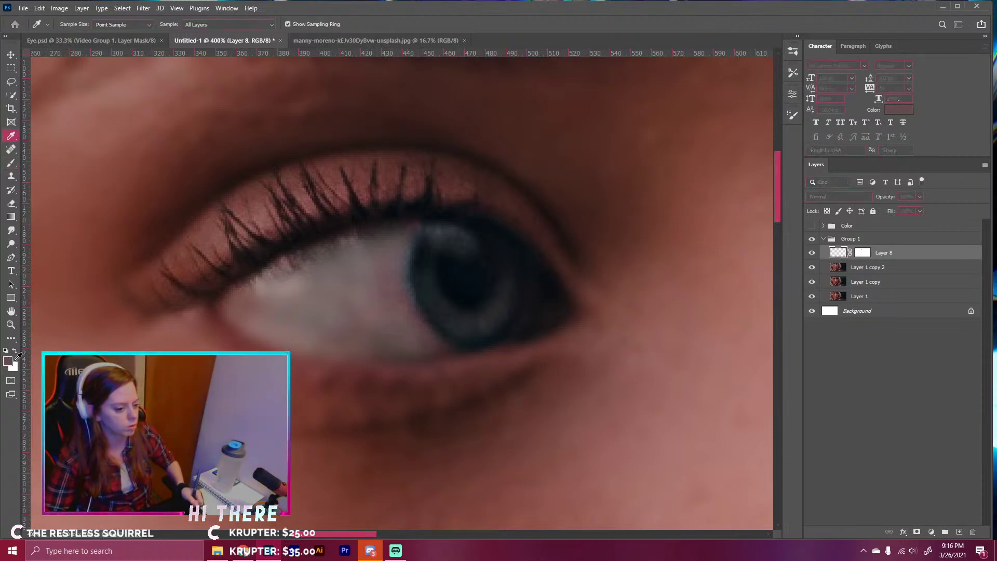
left_click(578, 315)
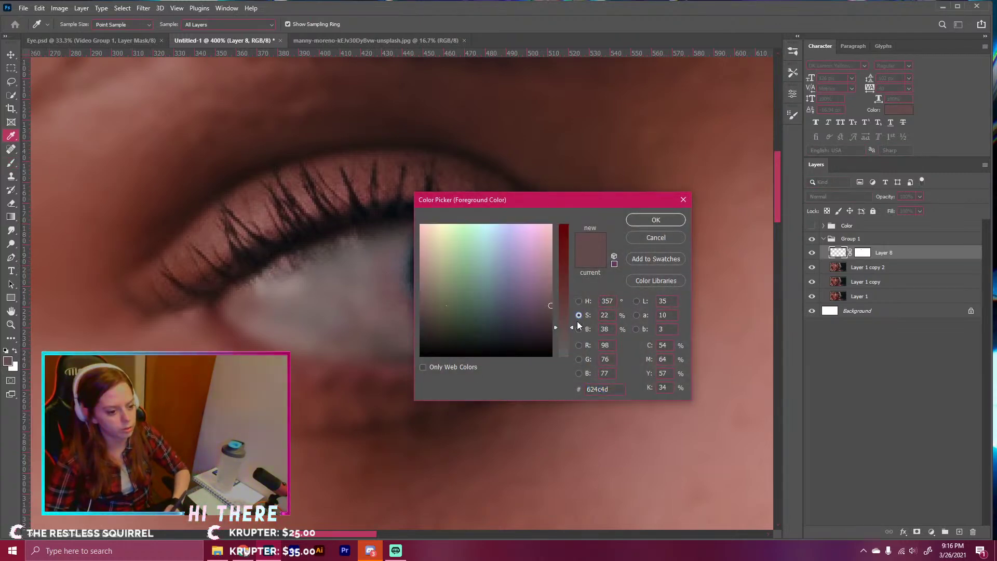
left_click(579, 329)
left_click_drag(566, 304, 561, 291)
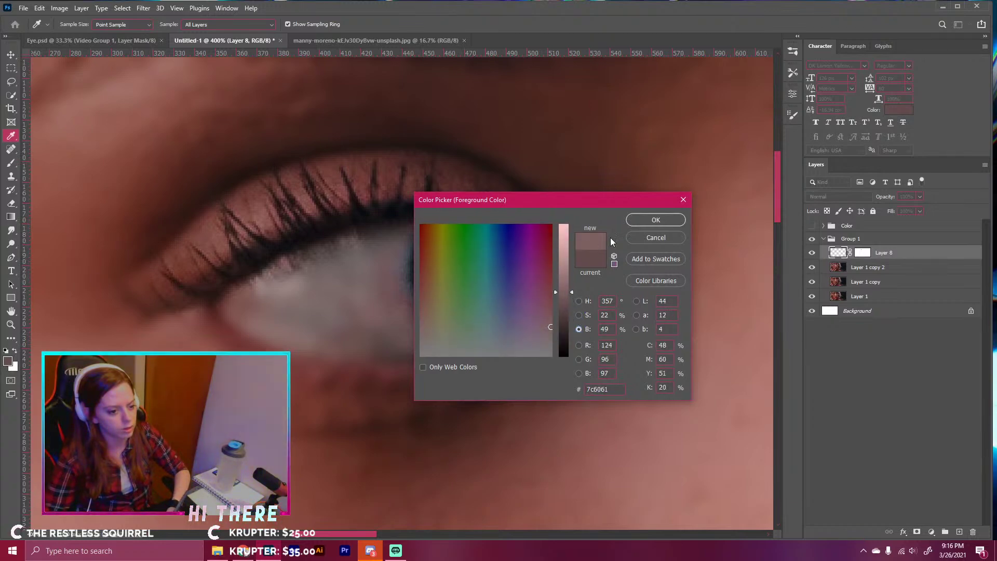
left_click(634, 219)
key("b")
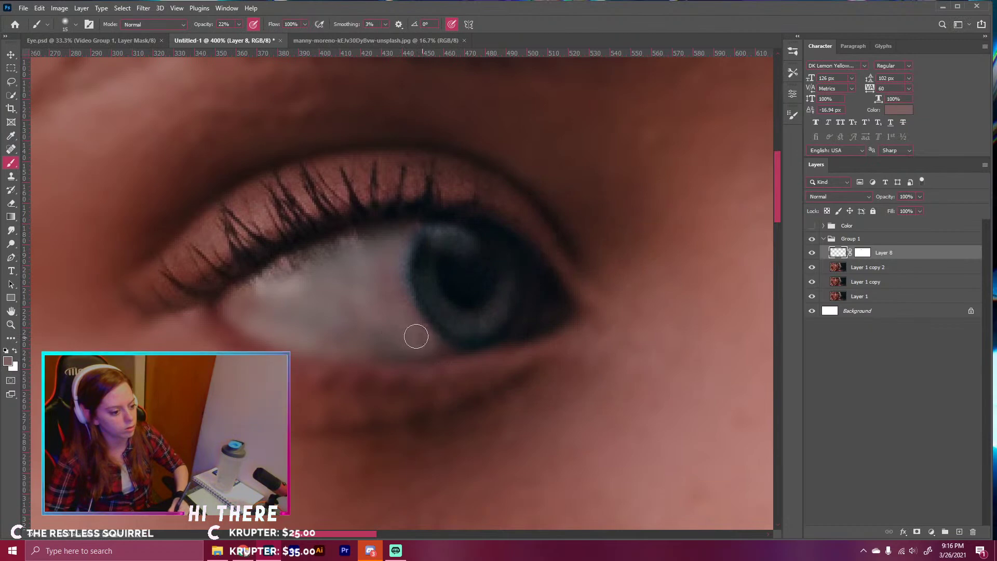
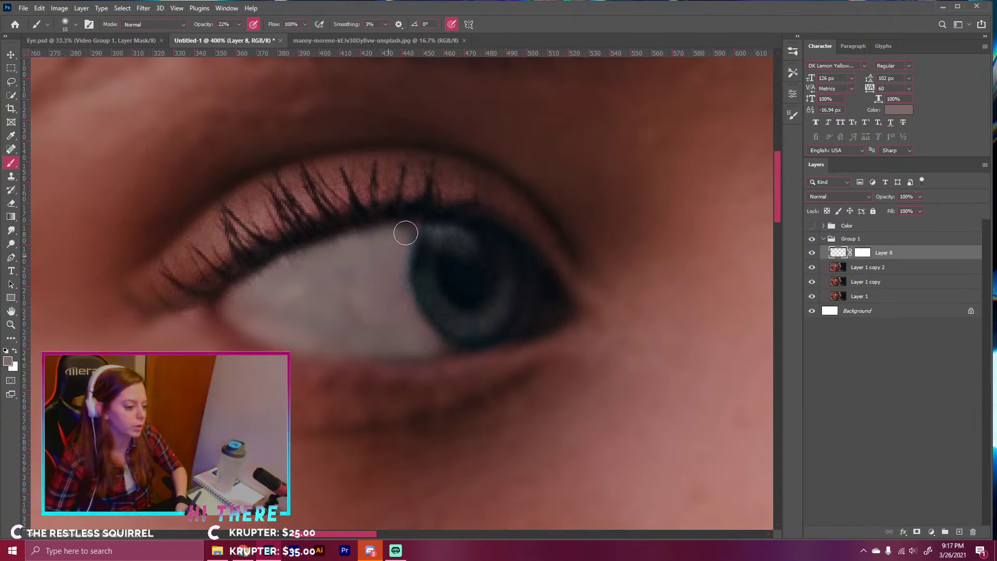
- Even out the white of the left-hand eye on Layer 8 with the brightened tone, varying the brush size up to 20 px
key("[")
key("[")
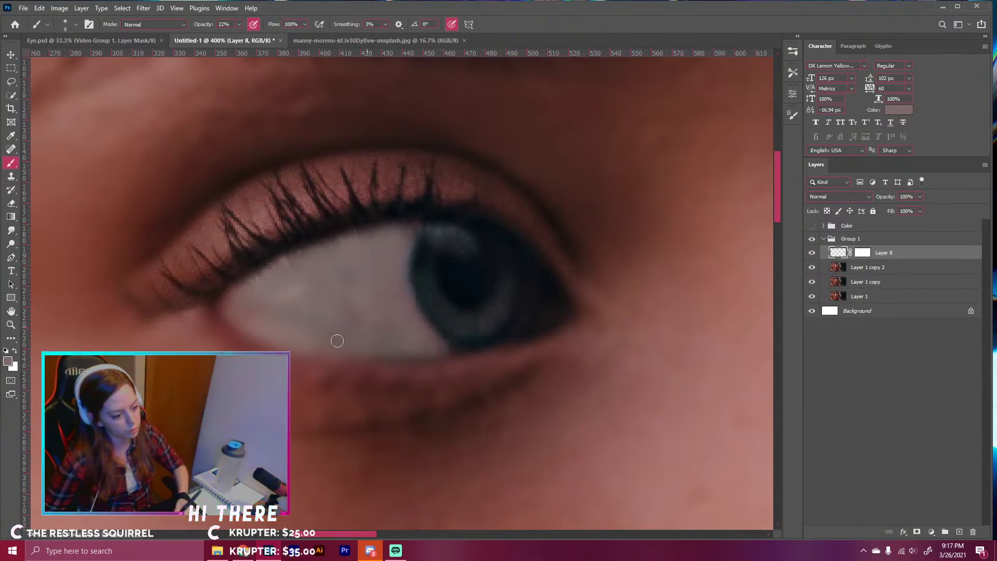
key("]")
key("]")
key("]")
key("]")
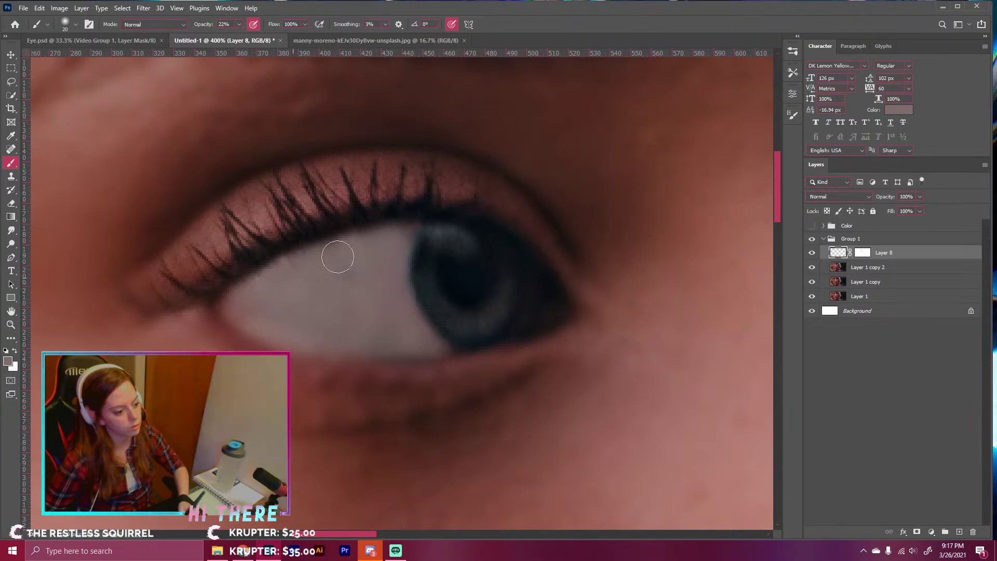
key("bracketleft")
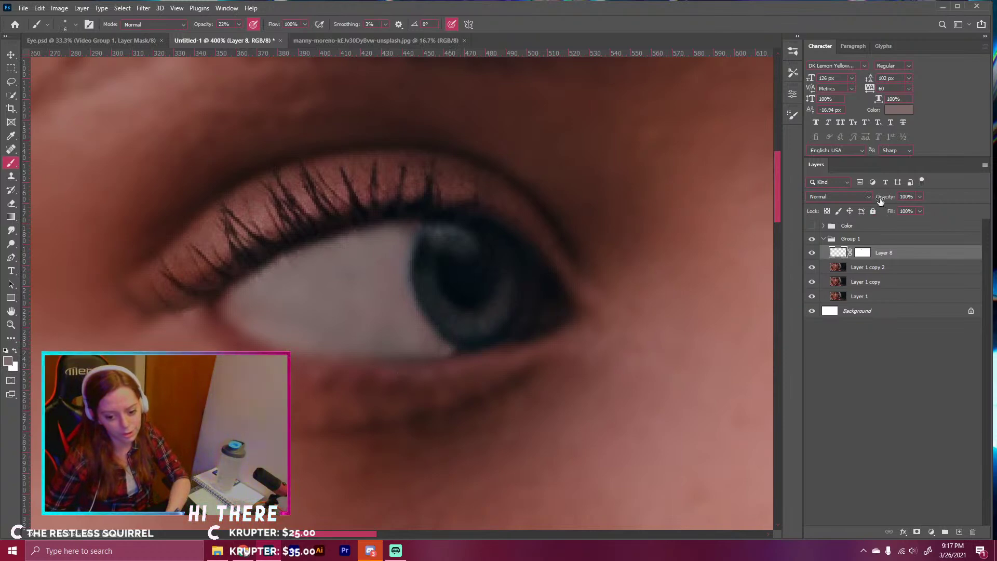
- Lower Layer 8's opacity to 48% and check the left-hand eye against the whole portrait
mouse_move(889, 197)
left_mouse_down()
mouse_move(881, 200)
mouse_move(896, 200)
left_mouse_up()
key("ctrl+minus")
key("ctrl+minus")
key("ctrl+minus")
key("ctrl+minus")
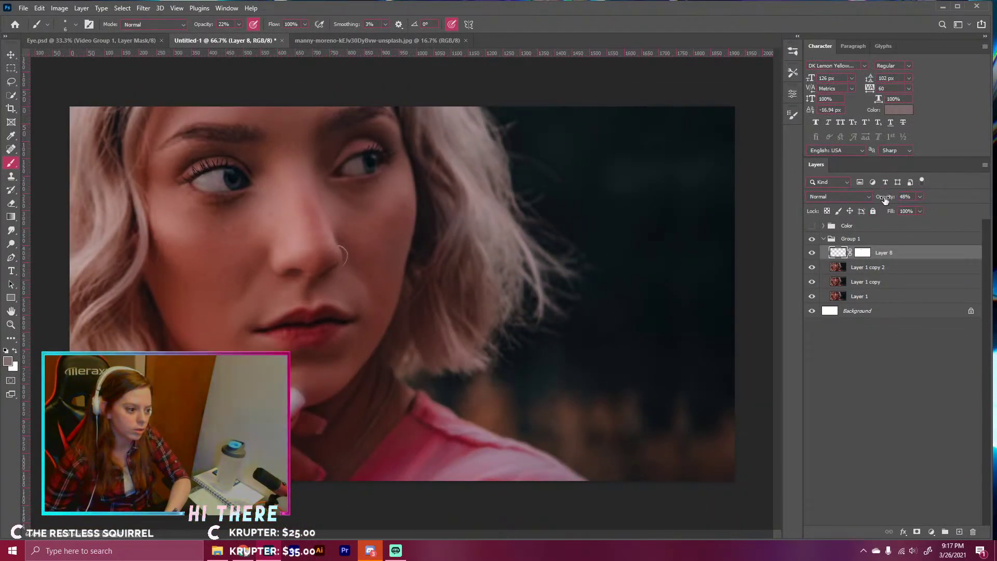
key("ctrl+plus")
key("ctrl+plus")
left_click_drag(223, 205, 687, 499)
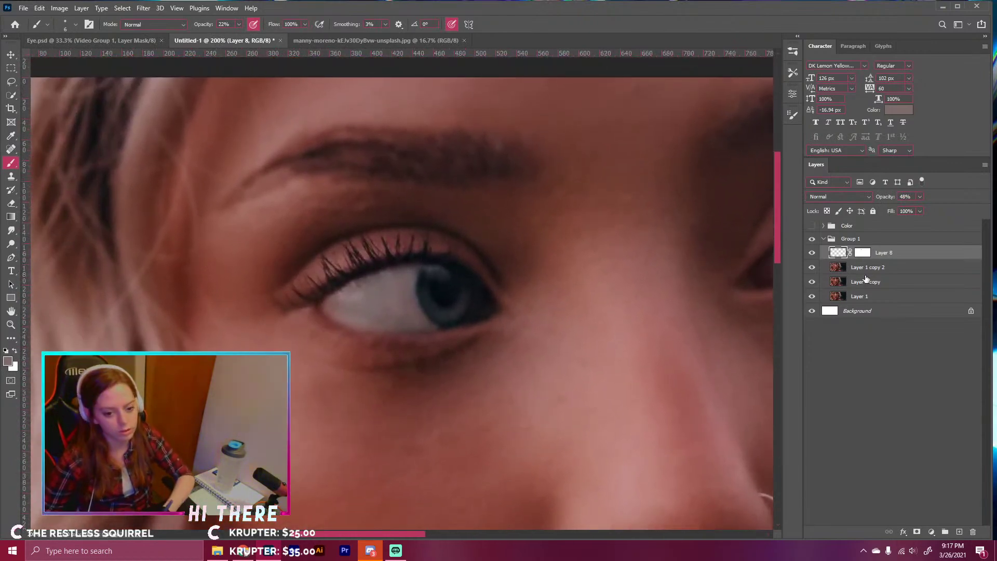
- Activate Layer 8's mask, show the Color group, and set Layer 8's opacity to 71%
left_click(862, 253)
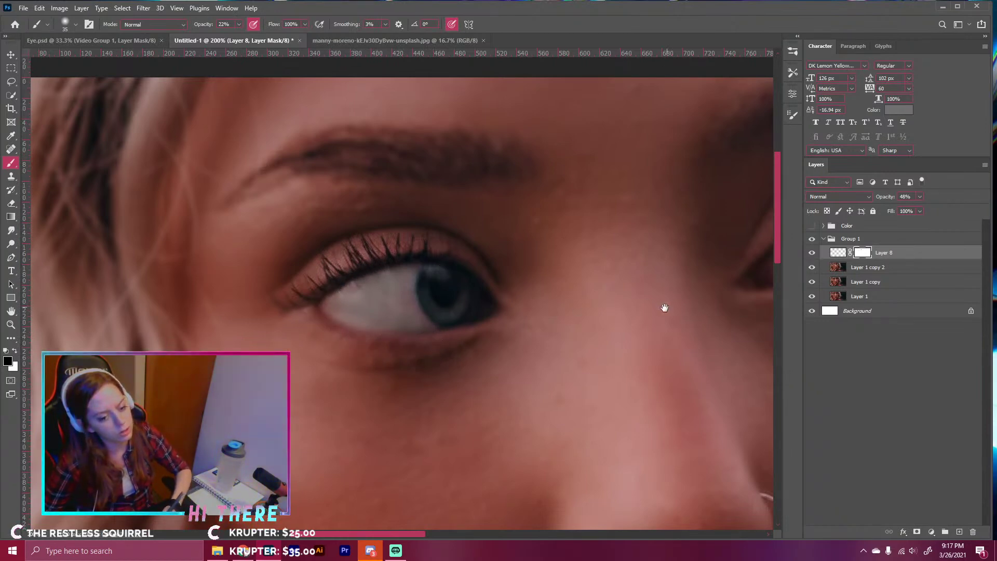
left_click_drag(666, 306, 358, 401)
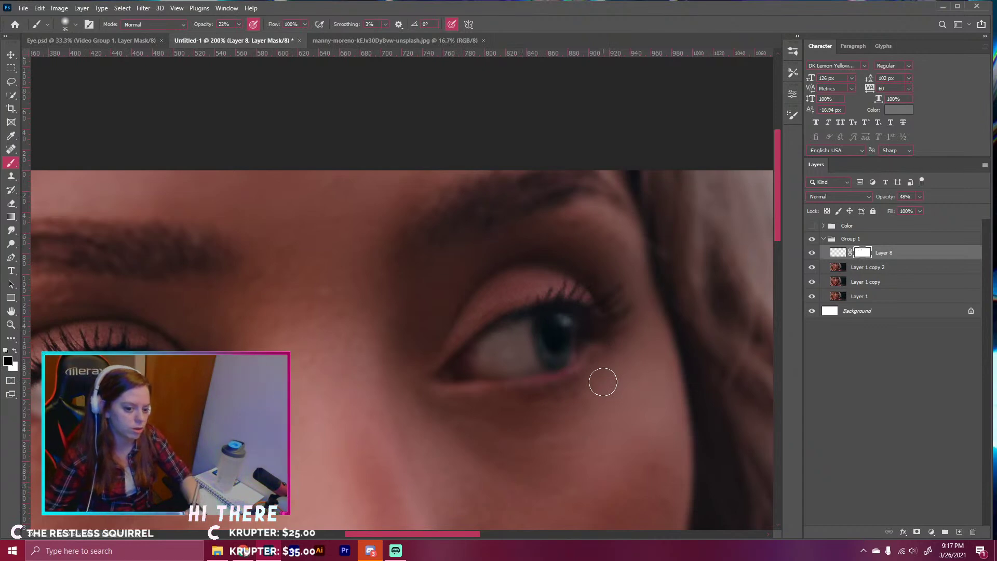
key("ctrl+minus")
key("ctrl+minus")
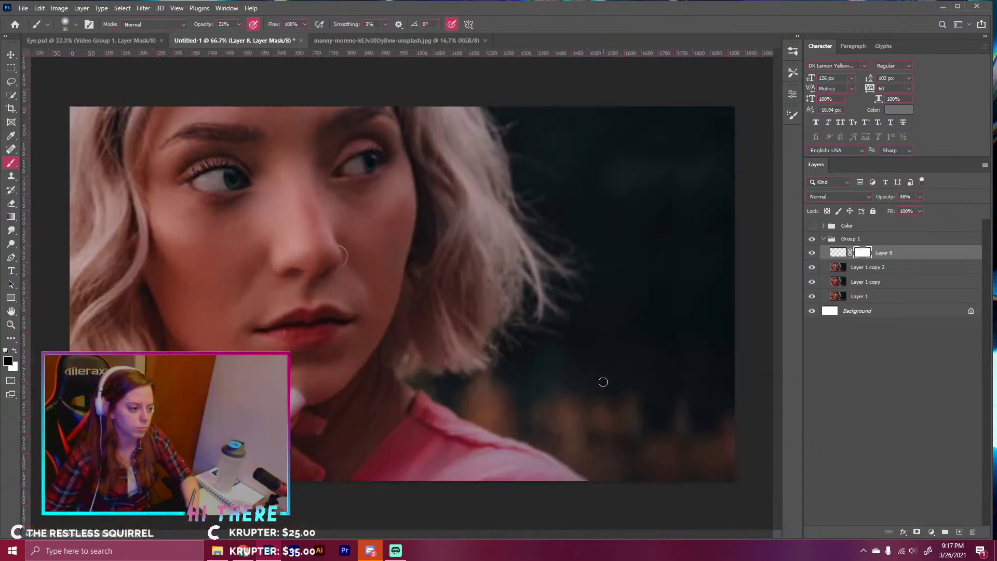
left_click(812, 226)
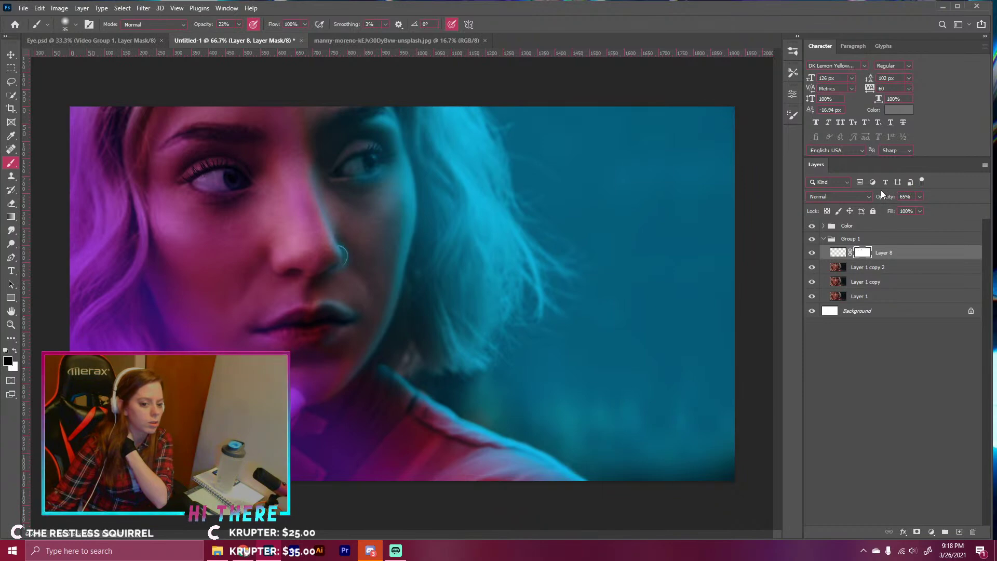
left_click_drag(880, 193, 889, 197)
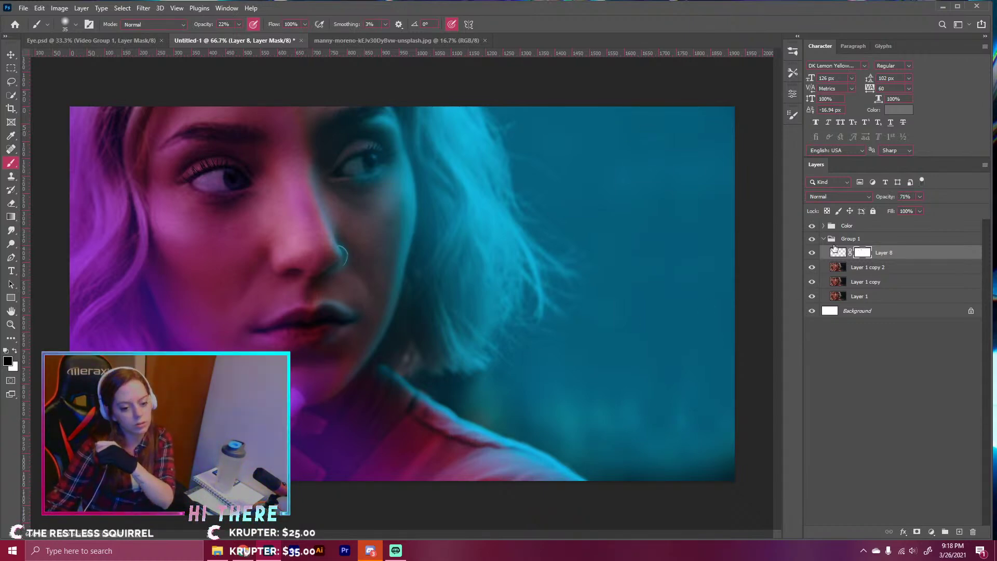
- Hide the Color group and add a new layer above Layer 1 copy 2 for retouching the thumbnail area
left_click(811, 227)
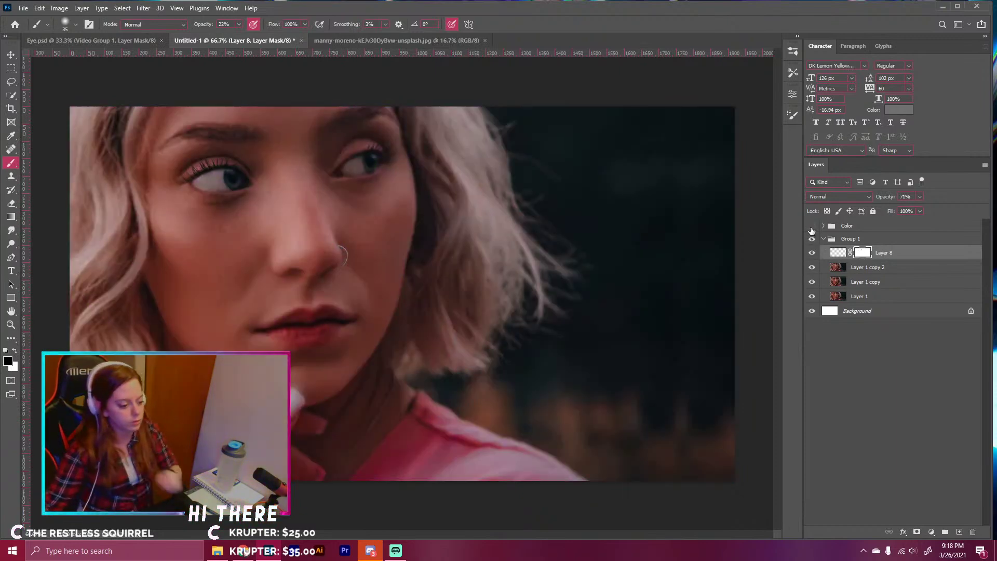
key("ctrl+plus")
key("ctrl+plus")
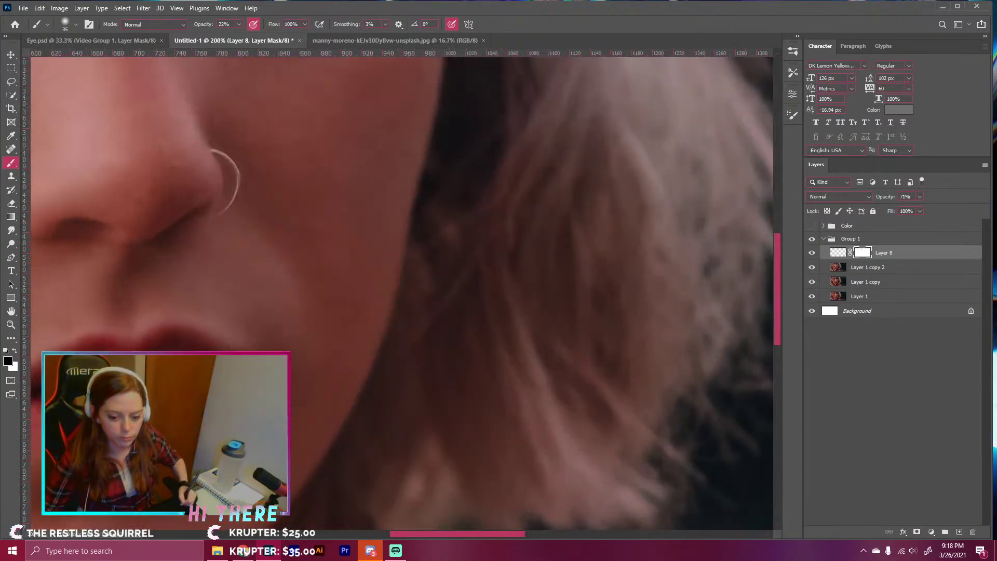
left_click_drag(320, 489, 331, 286)
key("ctrl+plus")
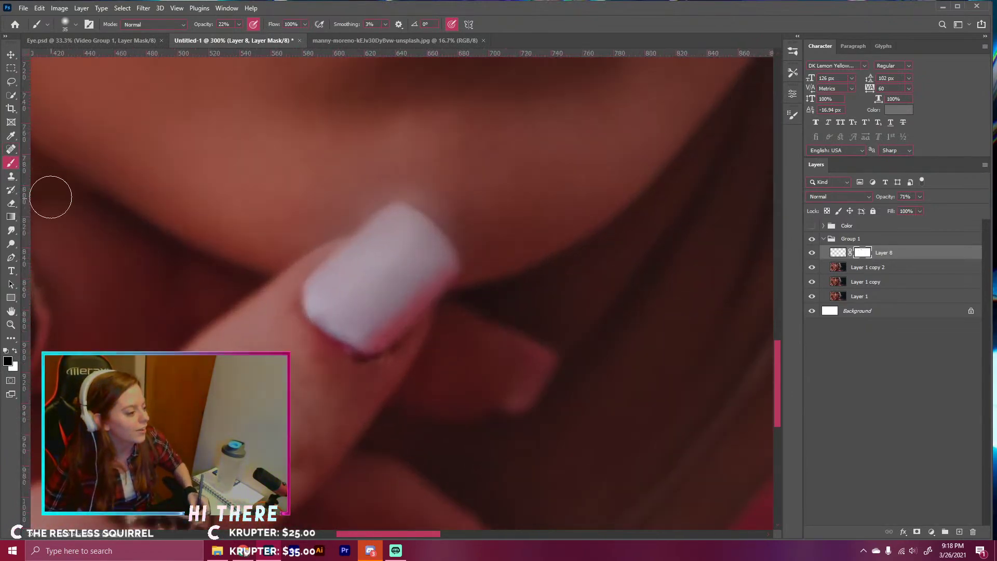
left_click(875, 270)
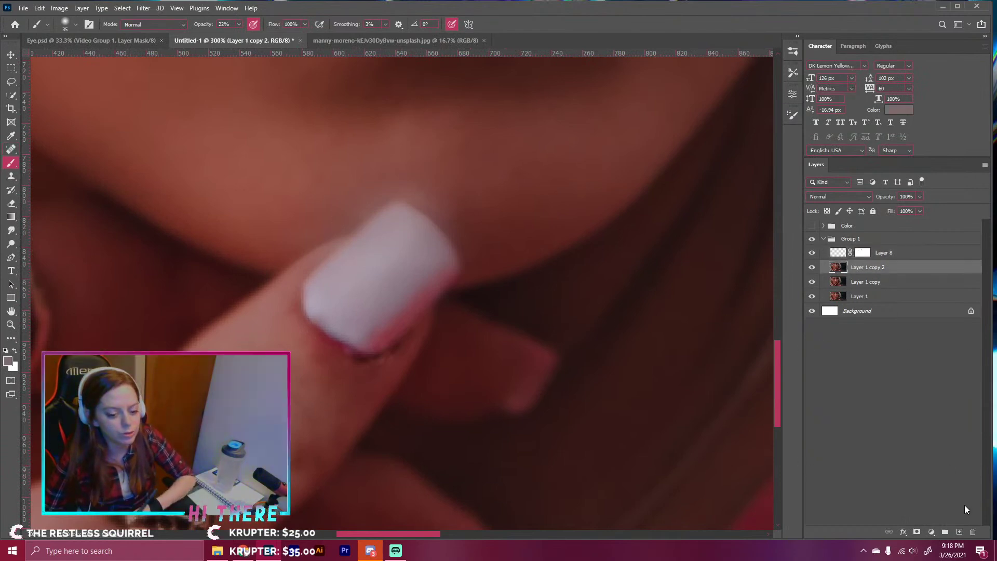
left_click(958, 532)
- Paint over the dark edge around the base of the thumbnail on Layer 9 with a 10 px brush, using sampled skin tones
key("bracketleft")
key("bracketleft")
key("bracketleft")
key("bracketleft")
key("bracketleft")
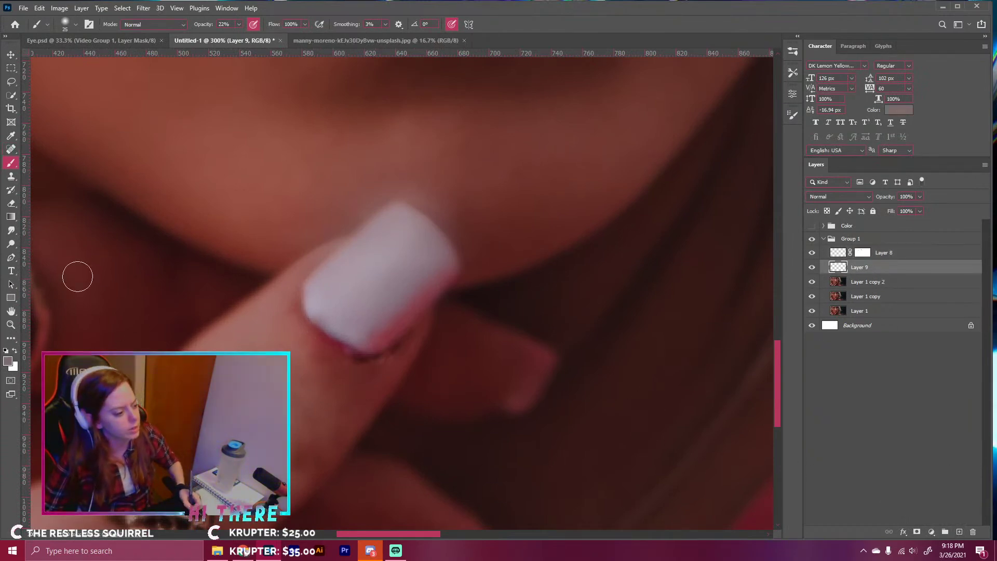
left_click(406, 352, "alt")
left_click(368, 373, "alt")
left_click(371, 374, "alt")
mouse_move(379, 363)
left_mouse_down()
mouse_move(345, 358)
mouse_move(398, 349)
mouse_move(374, 368)
left_mouse_up()
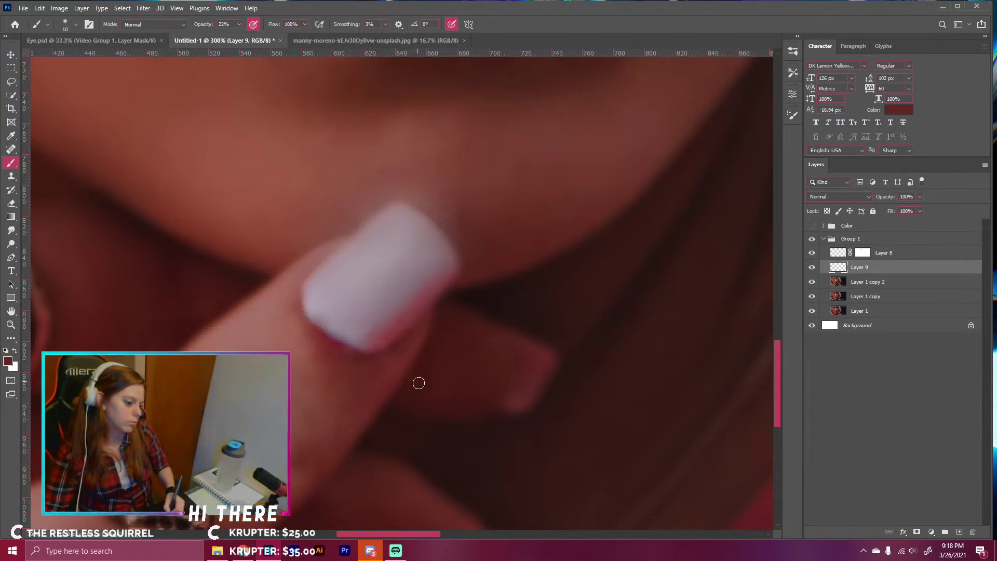
left_click(287, 321, "alt")
left_click(323, 369, "alt")
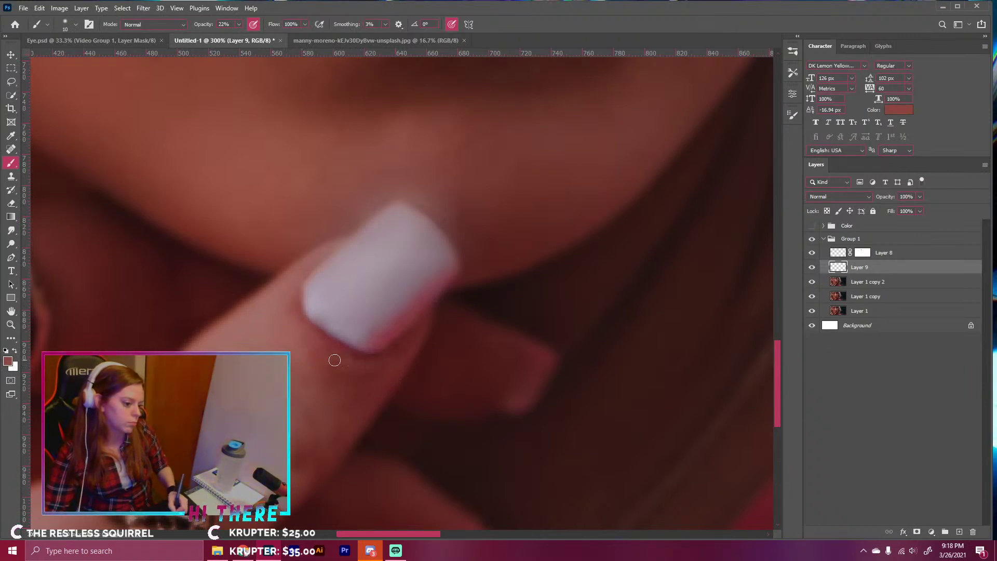
left_click(367, 386, "alt")
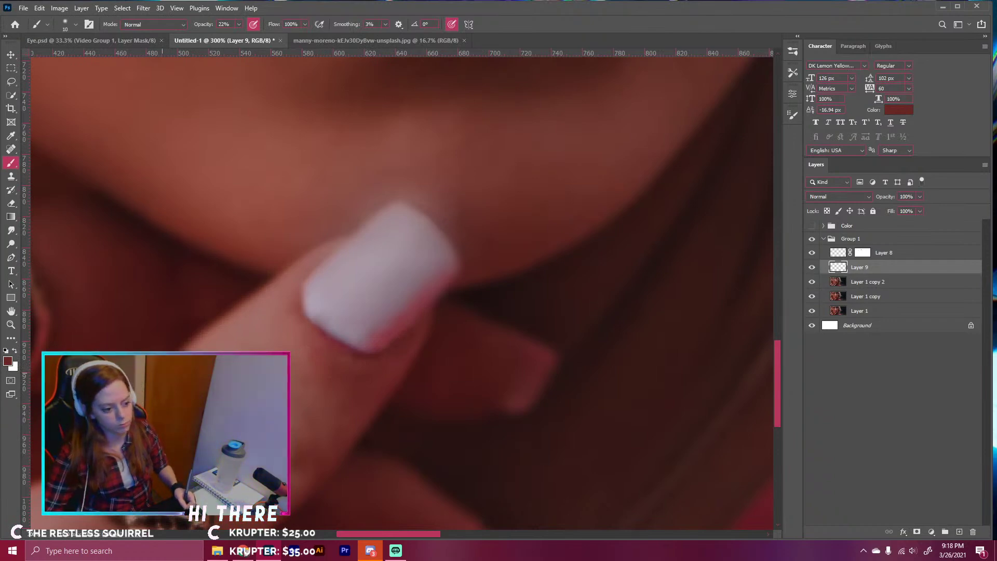
key("ctrl+minus")
key("ctrl+minus")
key("ctrl+plus")
key("ctrl+plus")
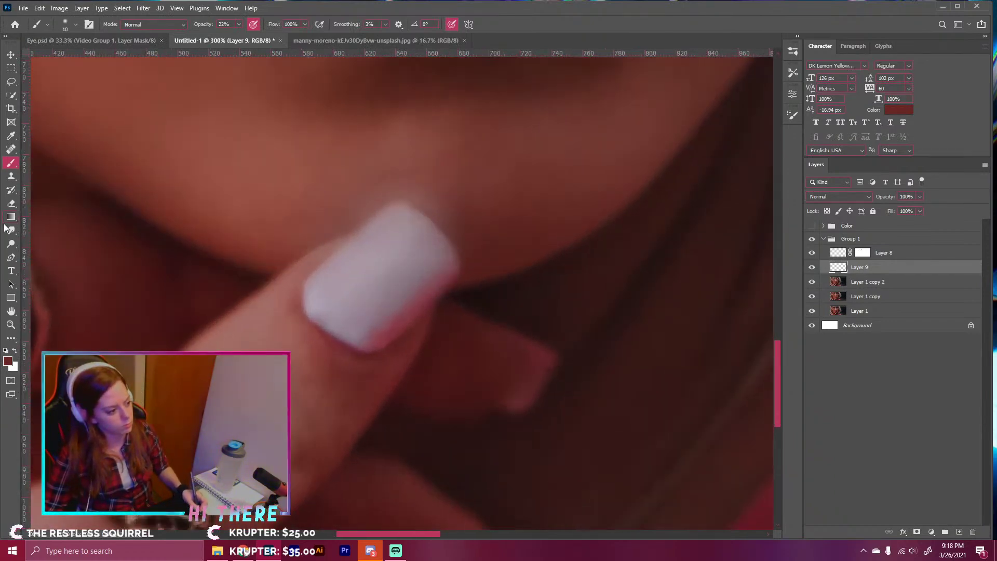
- Choose the Smudge tool at 26% strength and show the Color group over the whole portrait
left_click(12, 230)
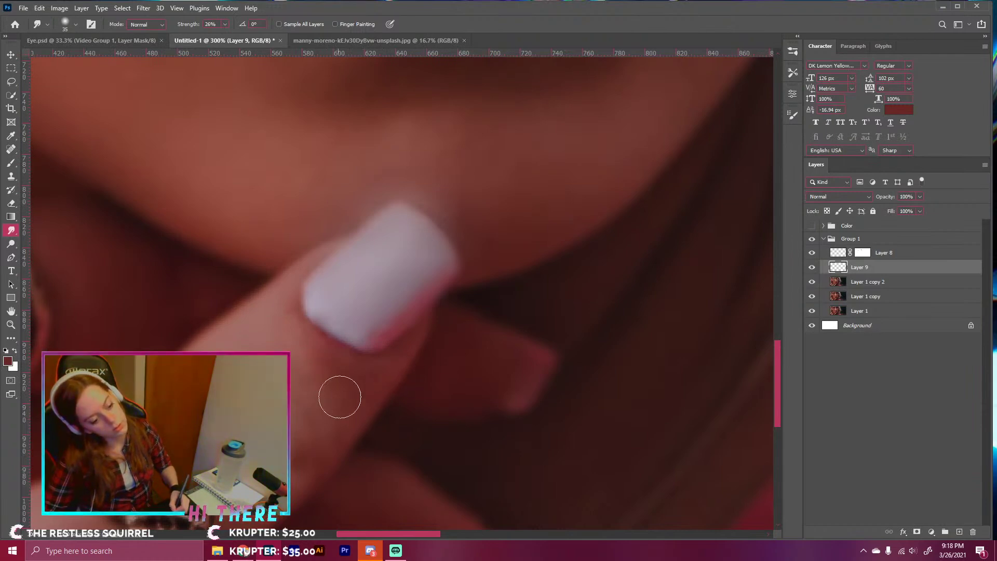
left_click(811, 226)
key("ctrl+minus")
key("ctrl+minus")
key("ctrl+minus")
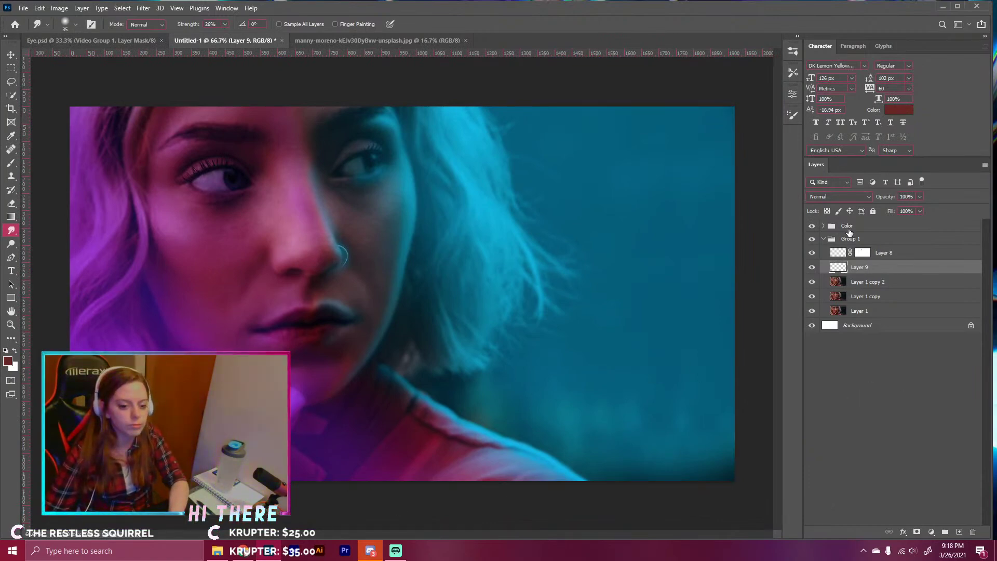
left_click(849, 230)
left_click(929, 531)
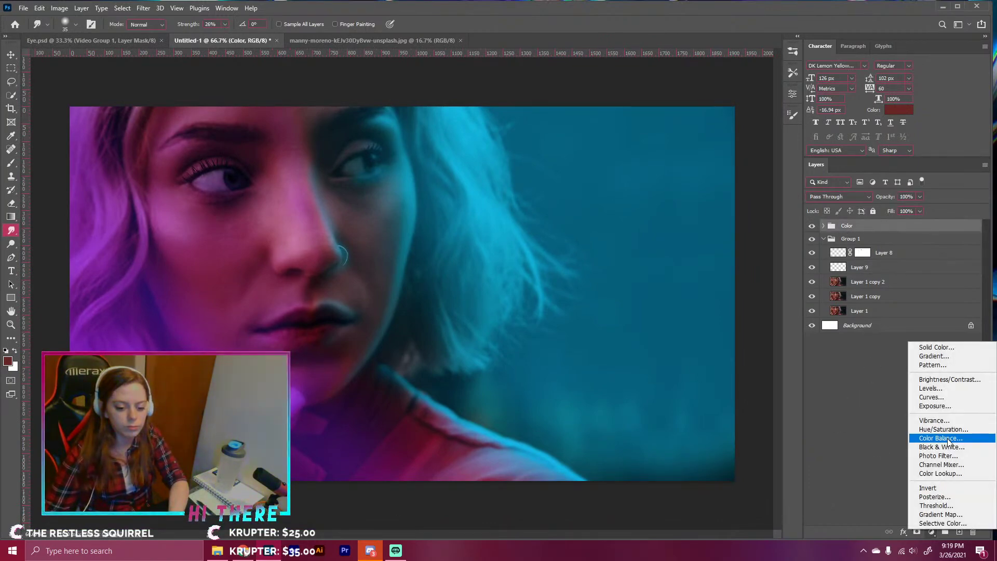
left_click(948, 441)
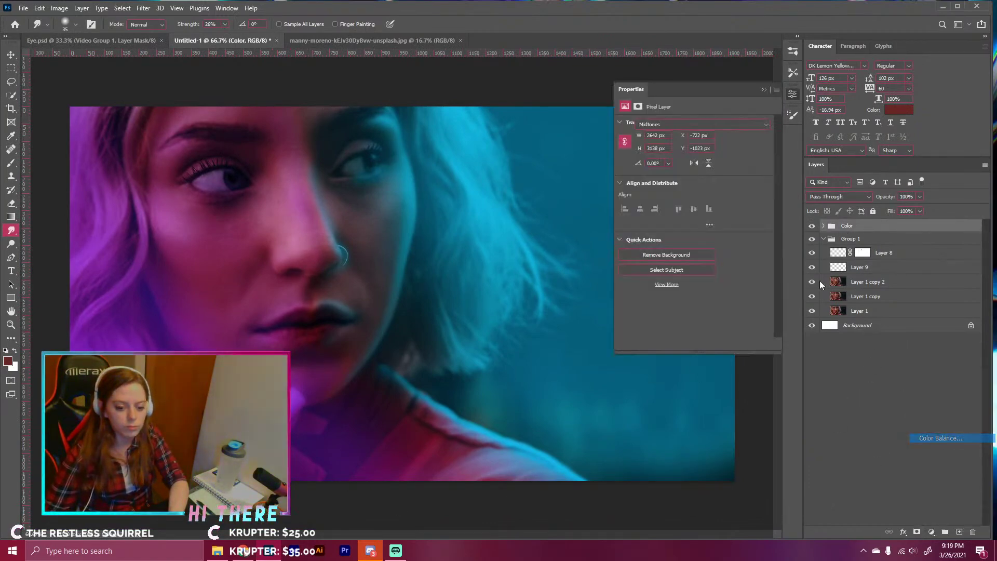
left_click(763, 89)
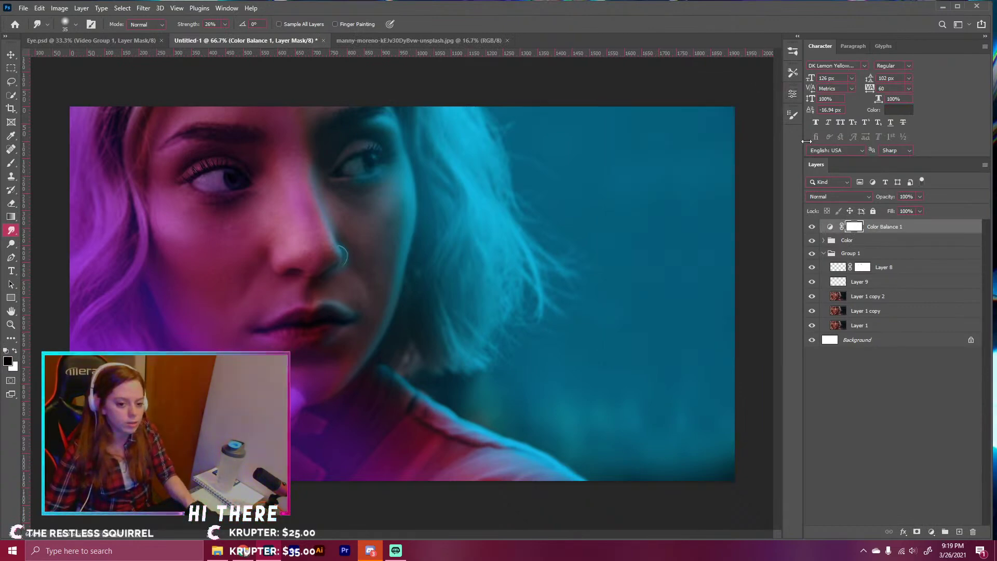
key("ctrl+z")
- Add a Curves adjustment above Layer 9 with raised highlights, black output 24 and a shadow point from 78 to 76, and select Layer 1 copy 2
left_click(931, 531)
left_click(925, 394)
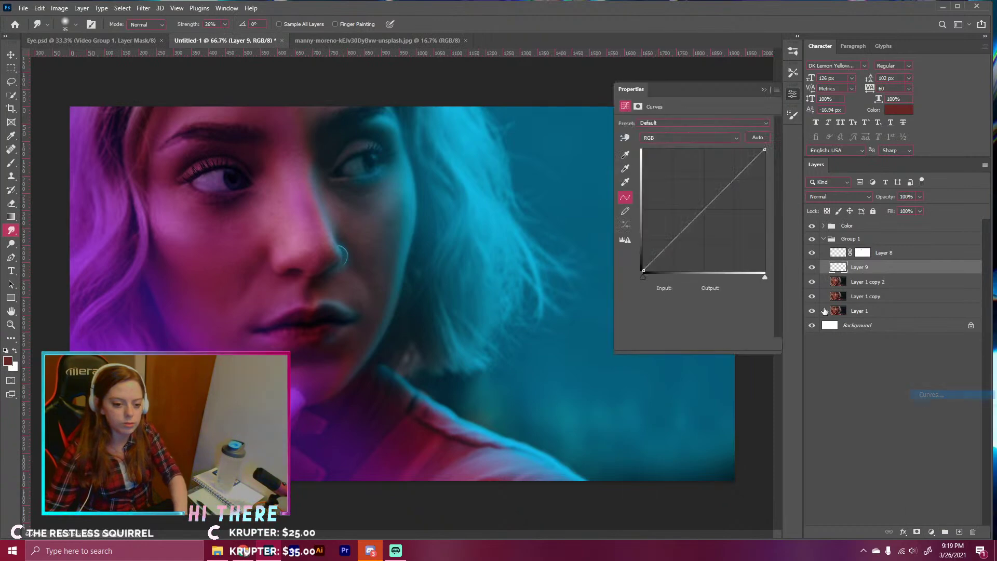
left_click_drag(694, 219, 693, 238)
left_click_drag(735, 187, 727, 179)
left_click_drag(692, 238, 686, 236)
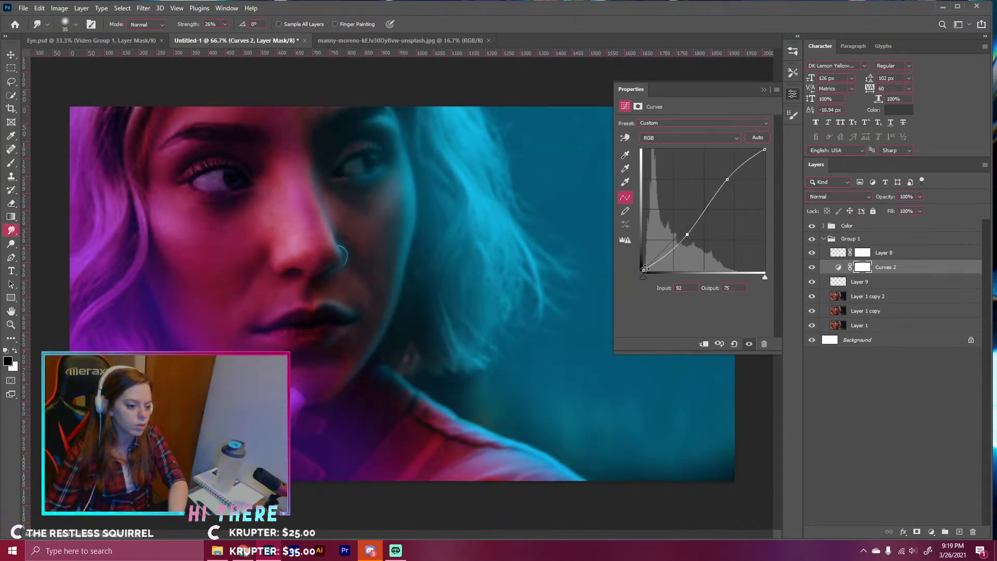
left_click_drag(643, 263, 641, 258)
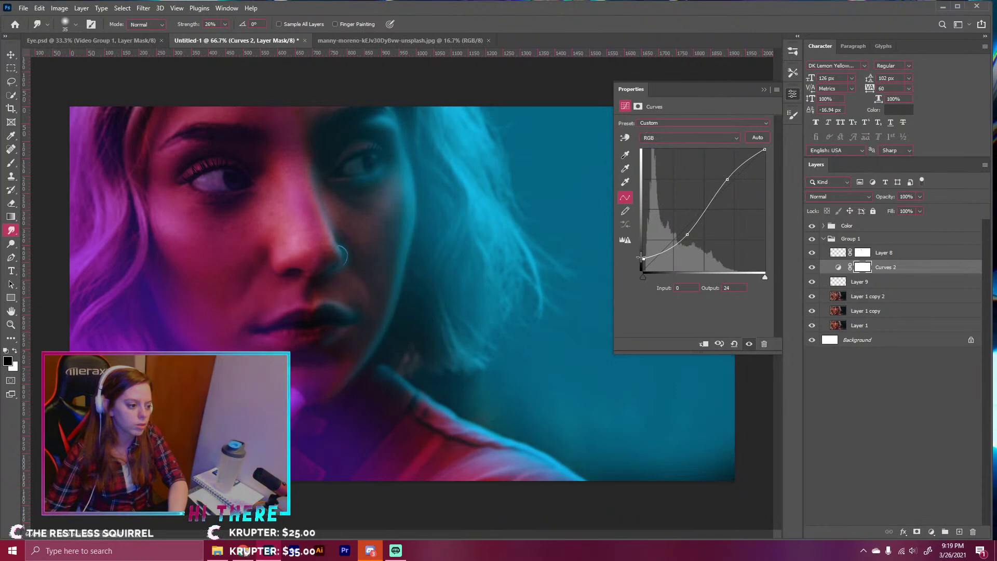
left_click_drag(691, 232, 681, 230)
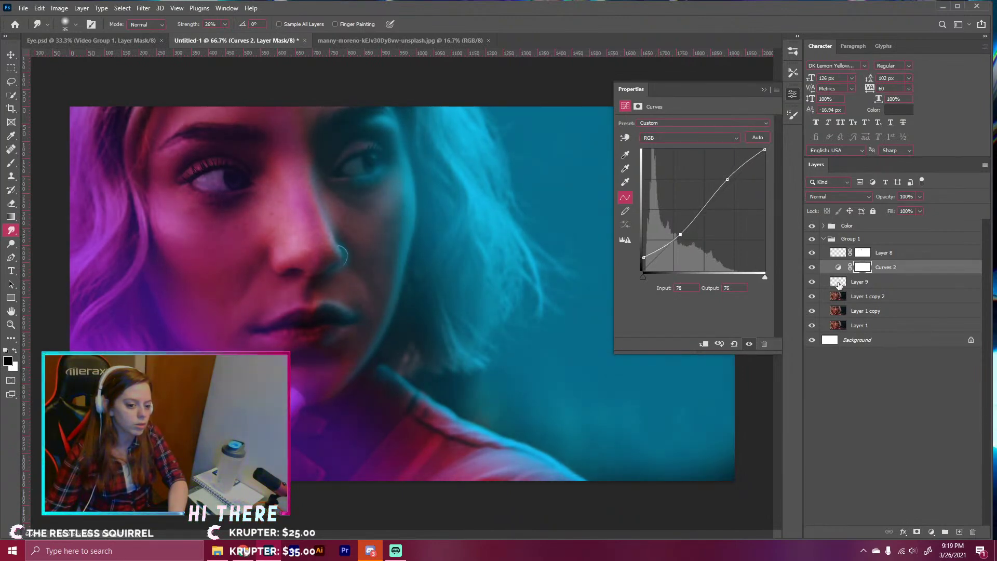
left_click(864, 302)
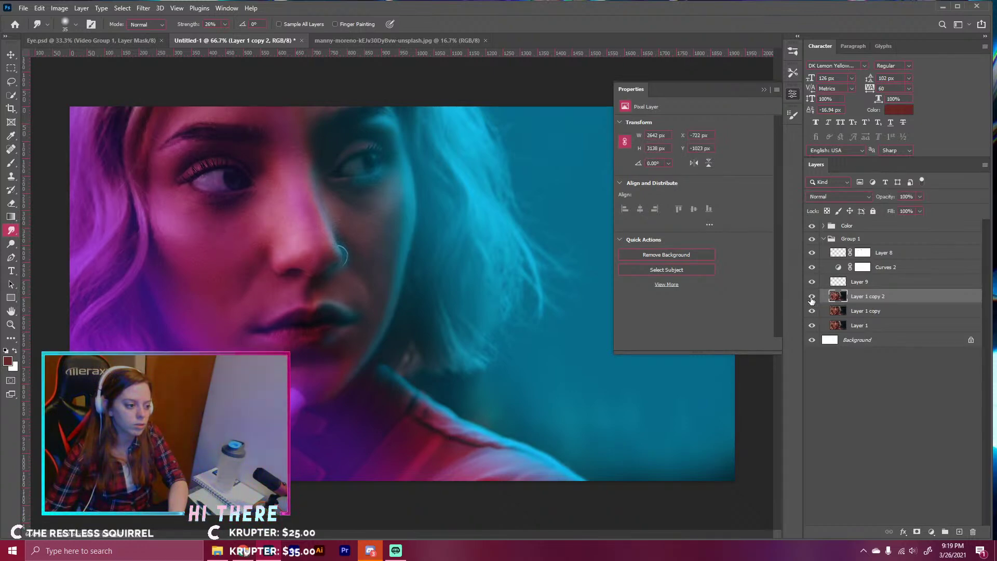
left_click(763, 90)
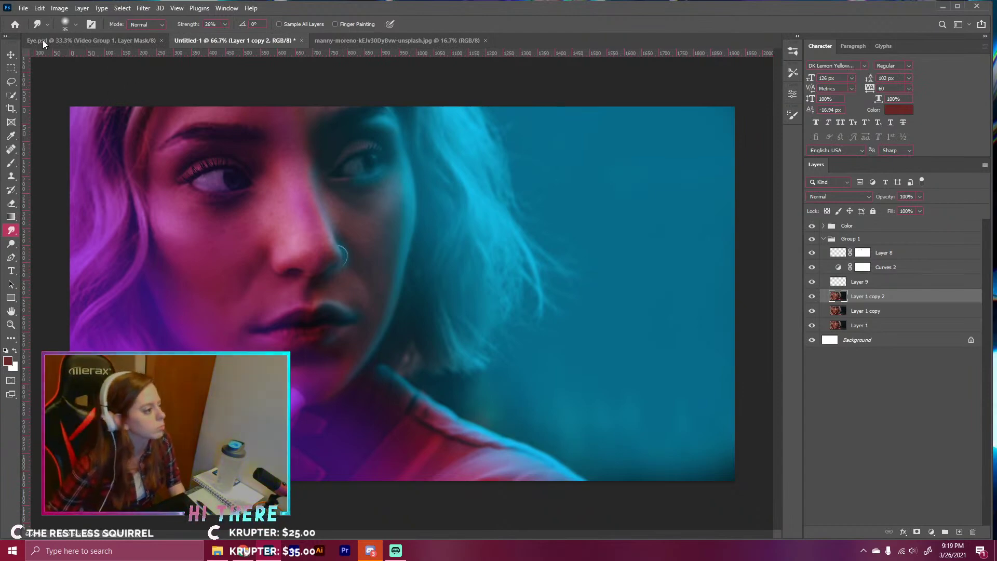
- Save the neon portrait document as NeonGirl.psd in the Stream folder, accepting the format options
left_click(23, 8)
left_click(38, 133)
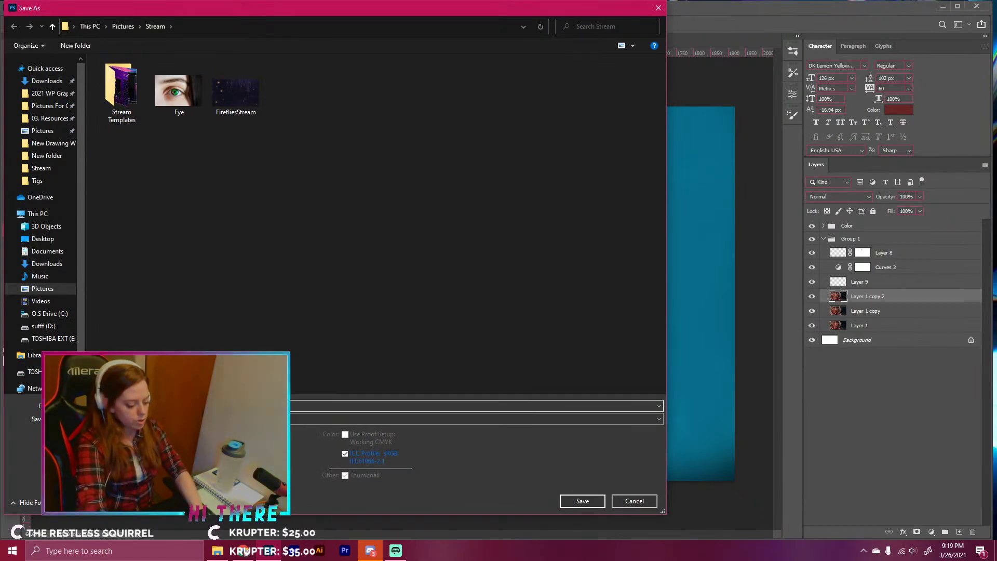
key("Return")
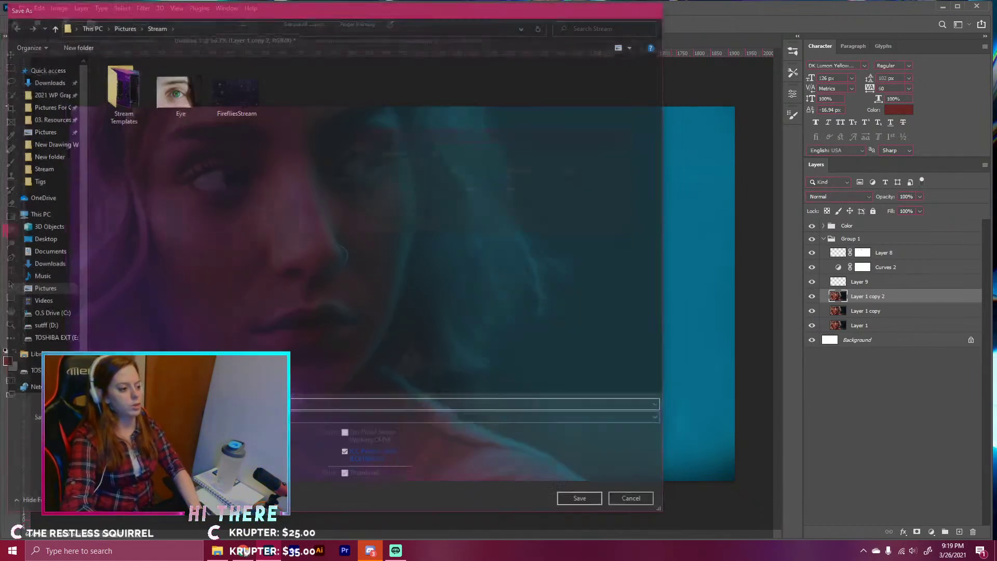
key("Return")
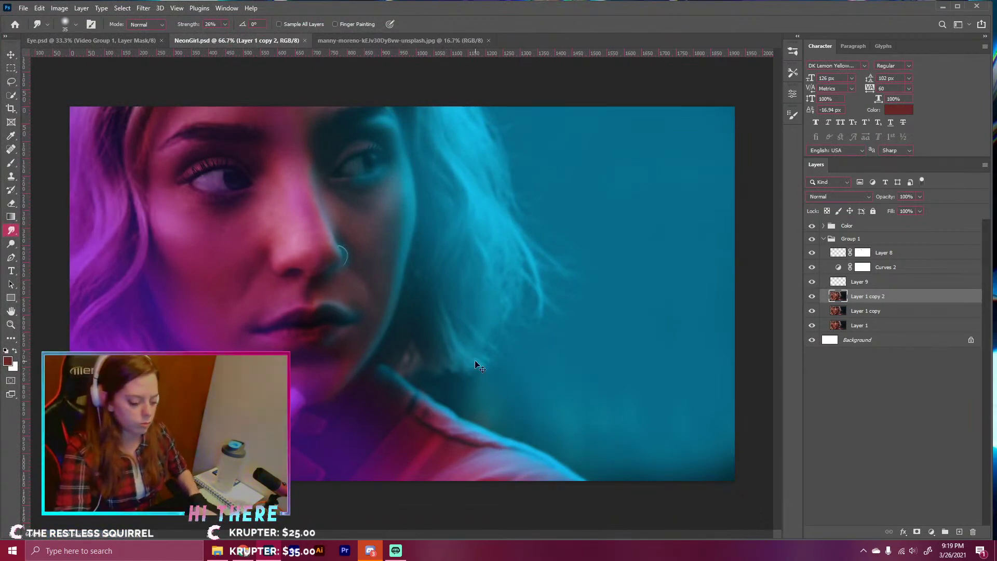
- Zoom the neon portrait out to 25% and float the original manny-moreno photo in its own window beside it
key("ctrl+minus")
key("ctrl+minus")
key("ctrl+minus")
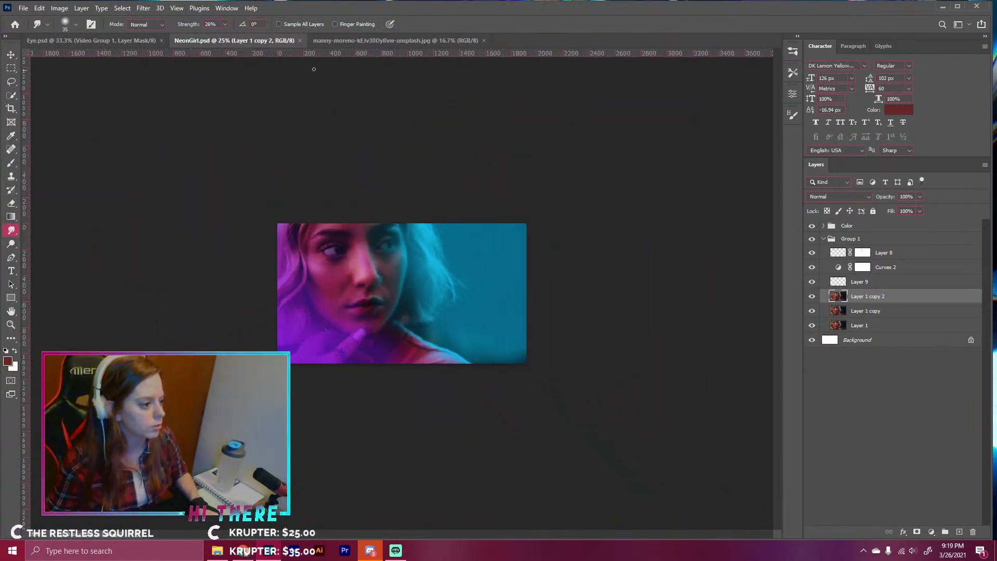
left_click(378, 40)
left_click_drag(378, 41, 595, 77)
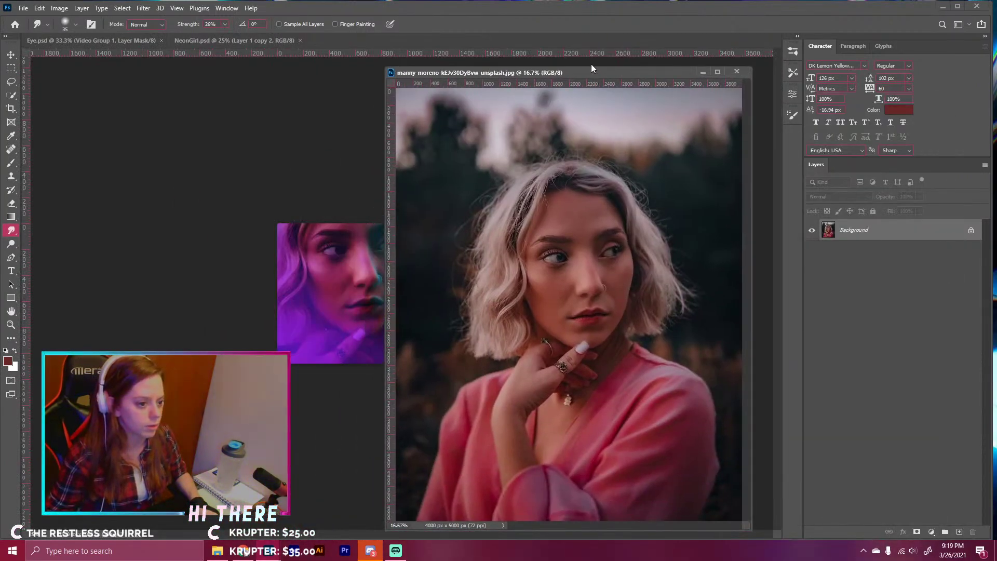
left_click_drag(591, 67, 232, 155)
scroll(618, 296, "down", 3)
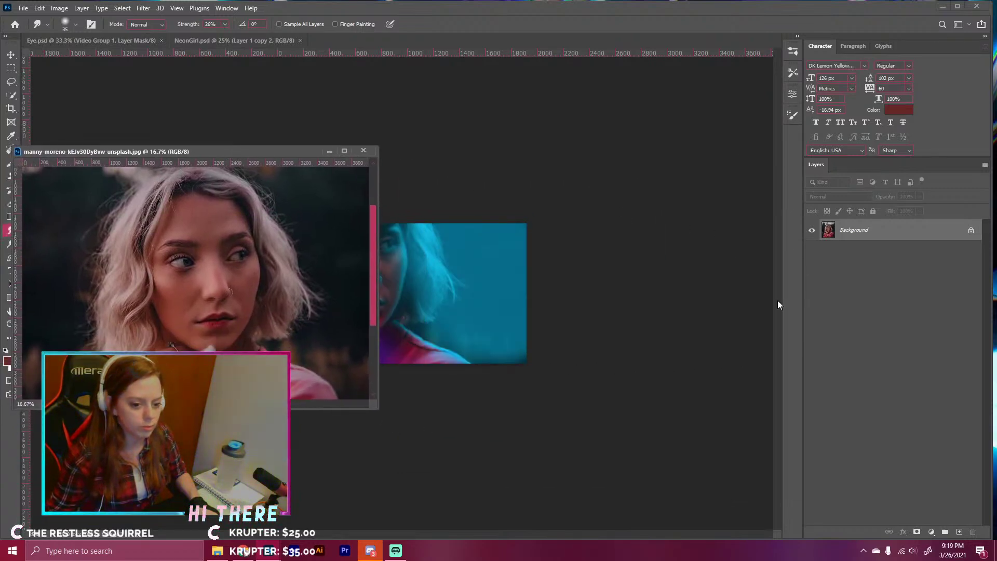
- Resize the floating original photo's window and place it beside the neon portrait's face, framing the face and hand for comparison
left_click(692, 283)
left_click_drag(208, 155, 595, 151)
left_click_drag(398, 280, 467, 281)
left_click_drag(599, 148, 599, 189)
left_click_drag(629, 399, 653, 399)
scroll(647, 329, "down", 1)
scroll(647, 329, "down", 5)
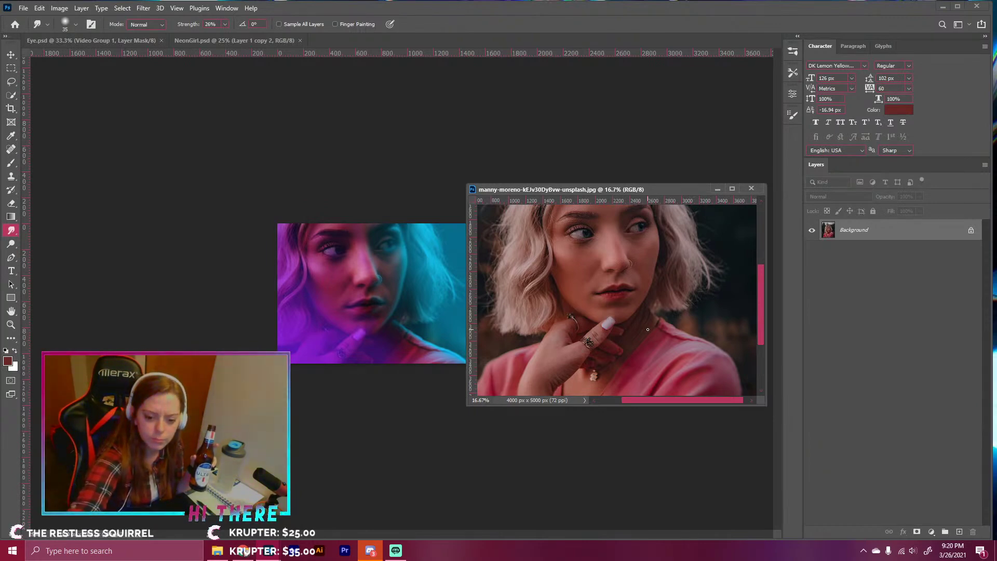
- Close Discord and switch to File Explorer, shrinking its window so it covers less of the workspace
right_click(369, 549)
left_click(345, 529)
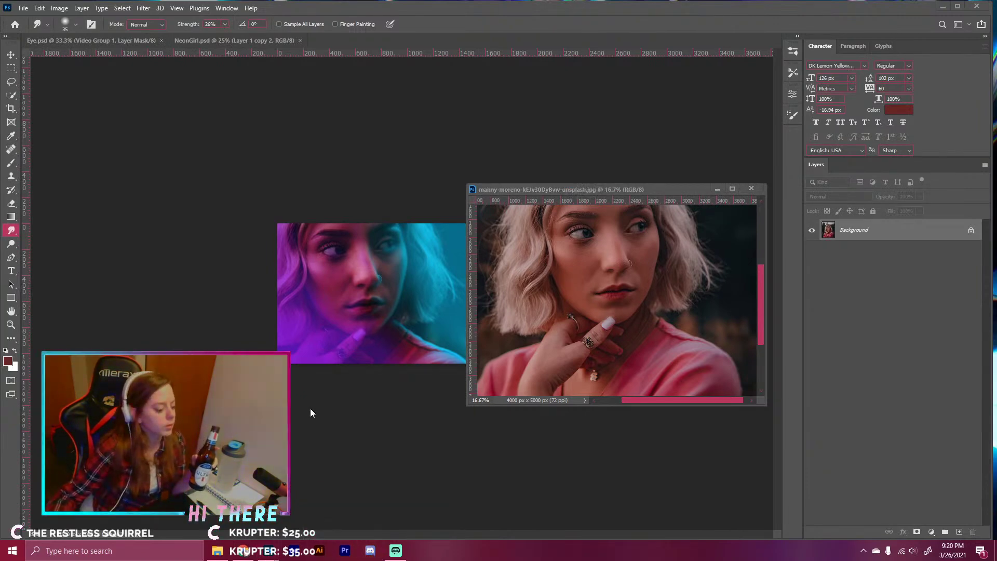
left_click(217, 550)
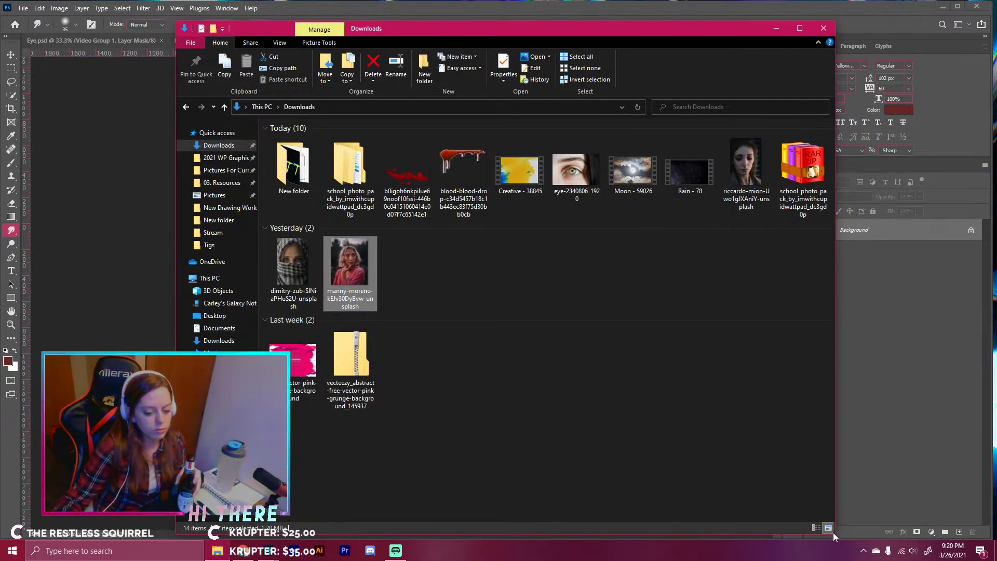
left_click_drag(834, 473, 771, 464)
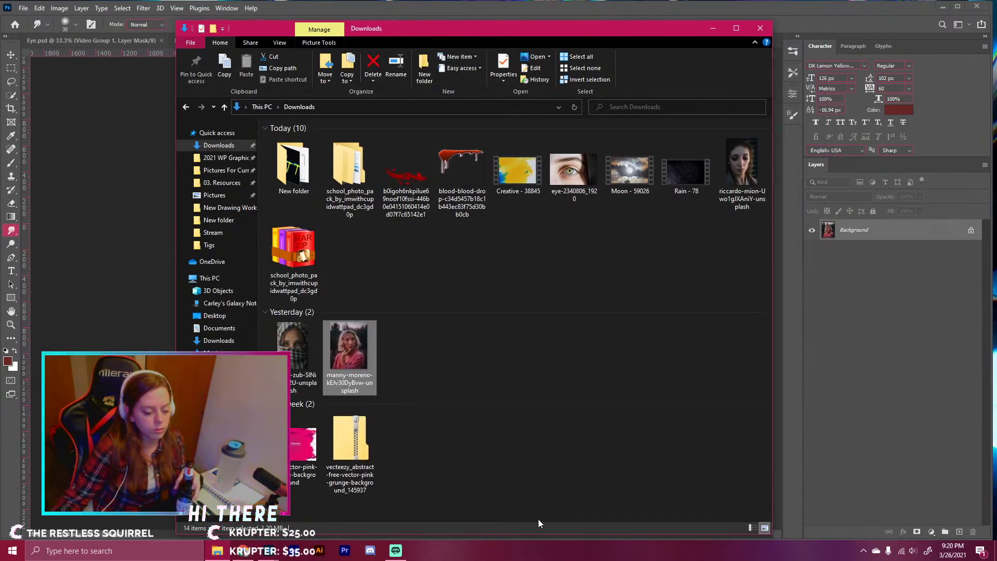
left_click_drag(532, 534, 532, 337)
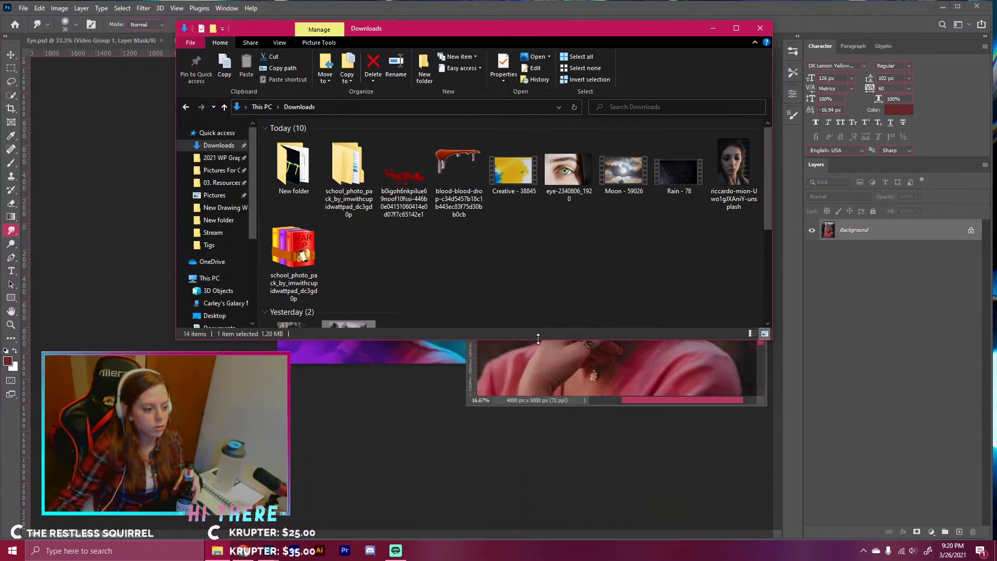
- Look through the Random Stock and Emma Stone folders in 03. Resources for a usable stock photo
left_click(218, 182)
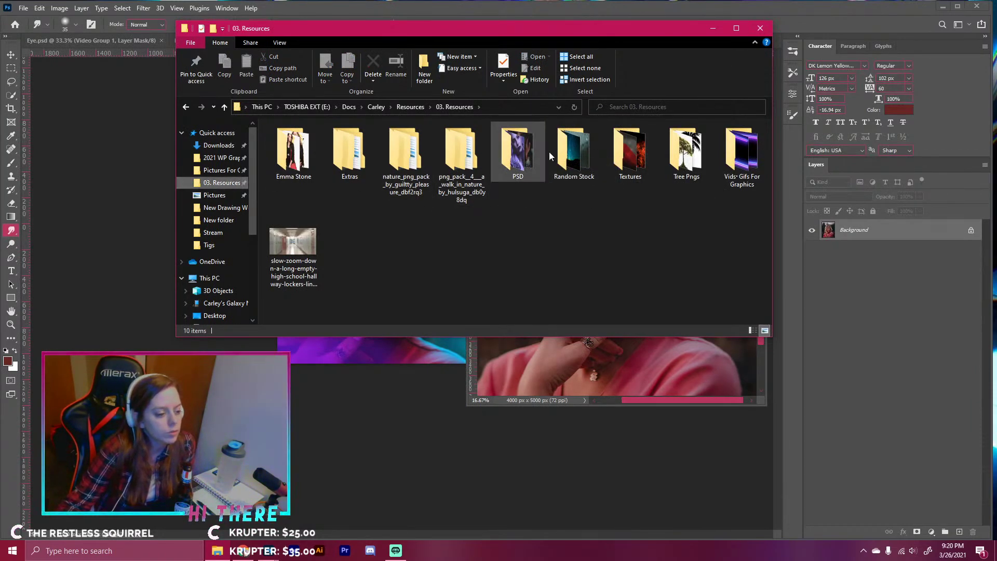
left_click(574, 153)
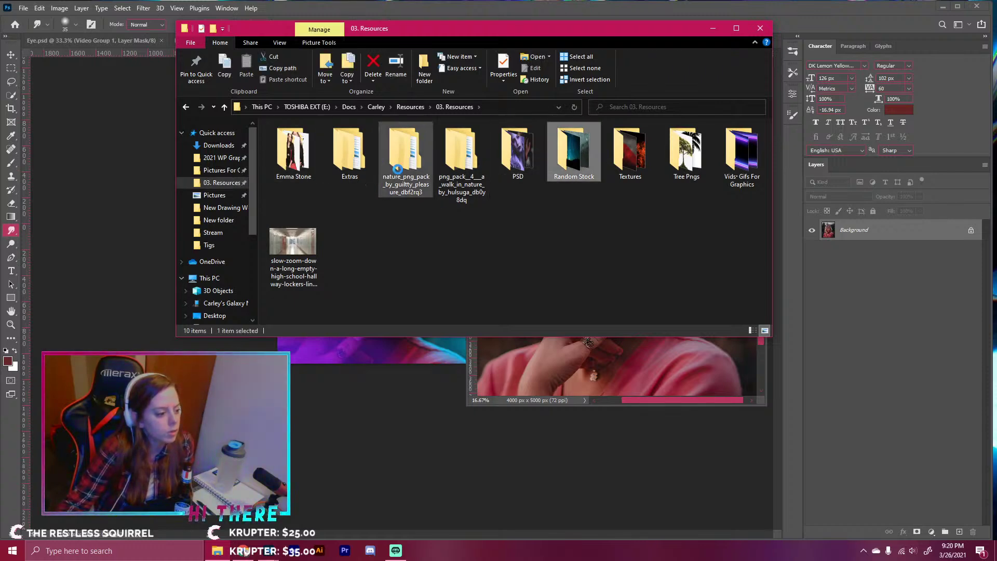
double_click(573, 165)
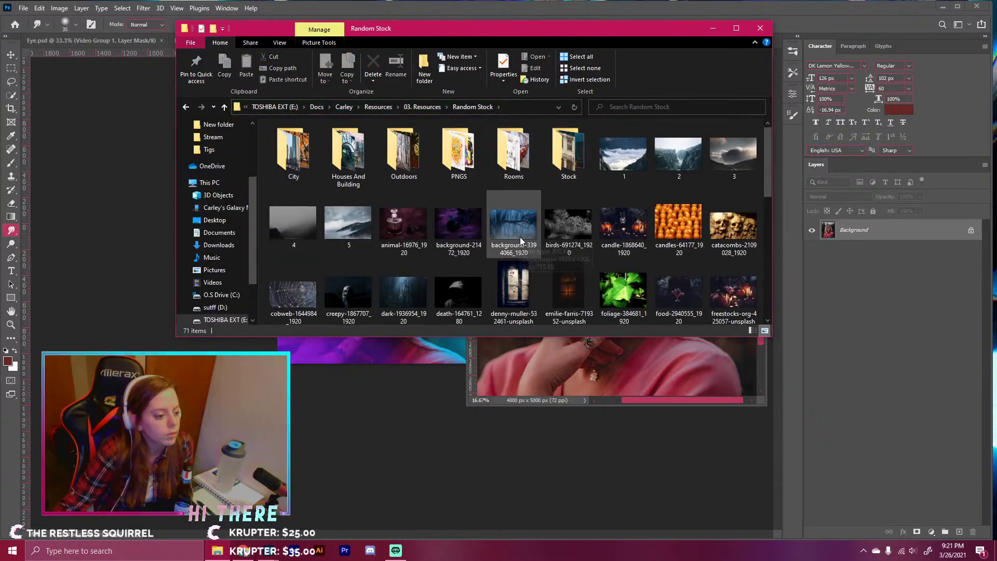
scroll(519, 237, "down", 3)
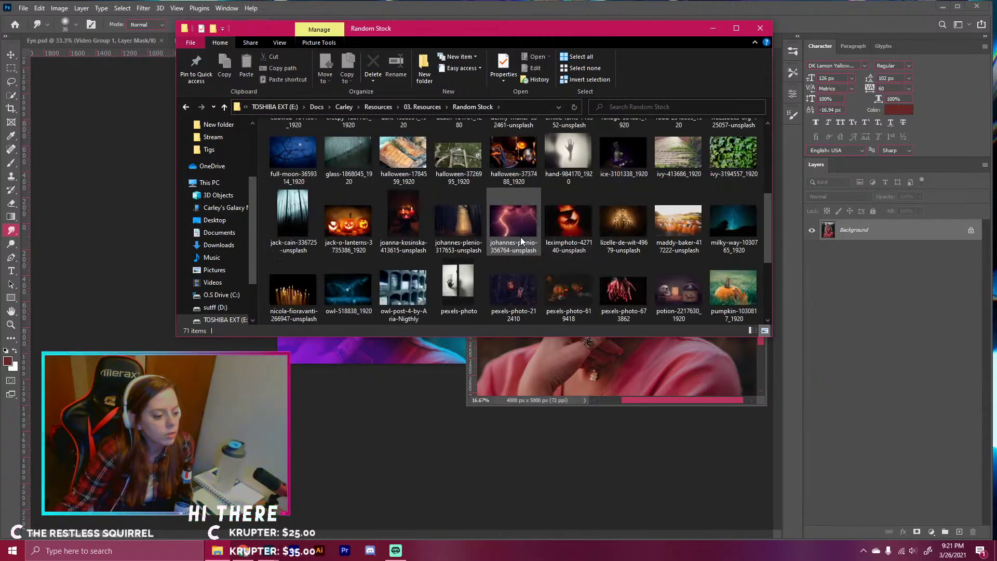
scroll(520, 237, "down", 2)
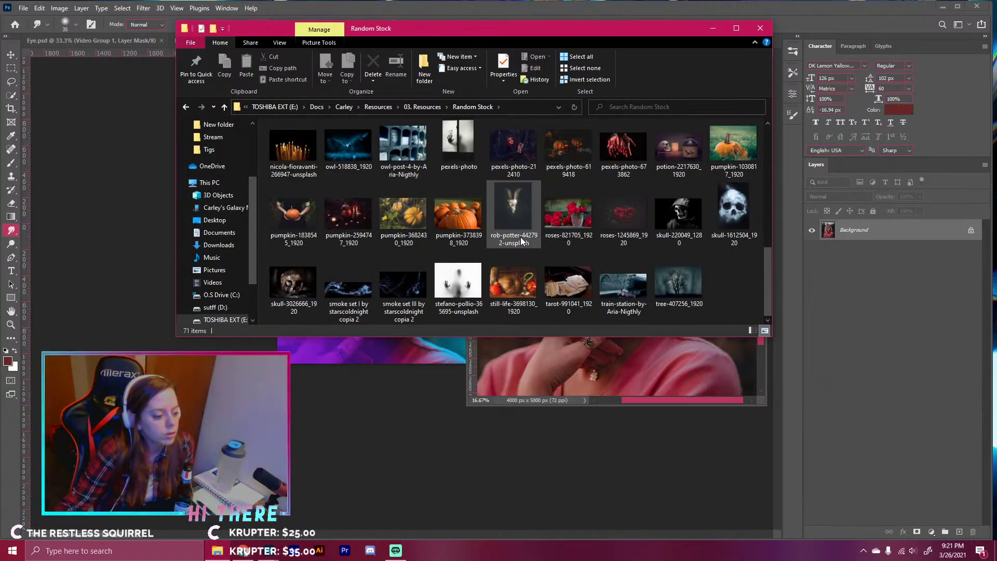
scroll(520, 237, "up", 5)
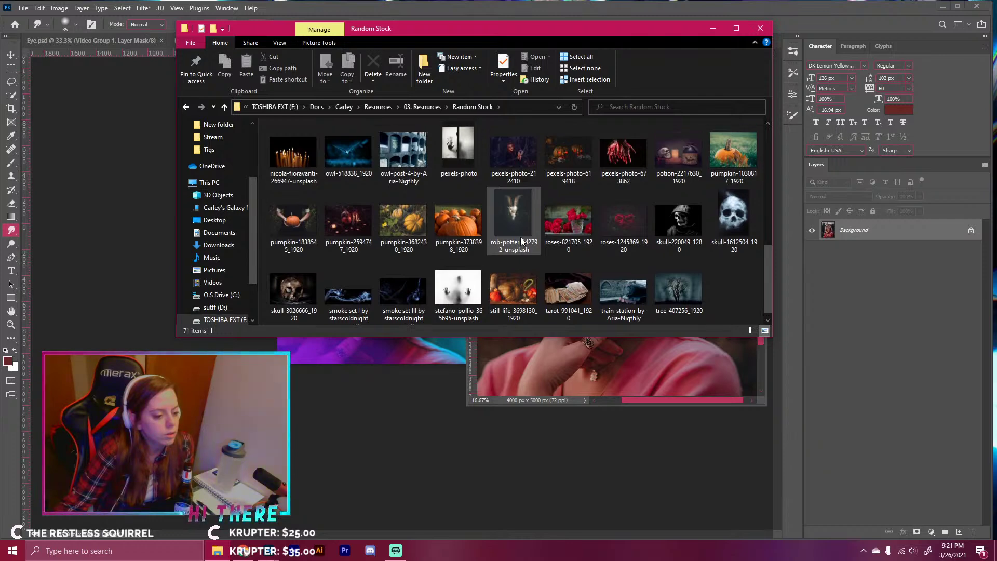
scroll(521, 240, "up", 1)
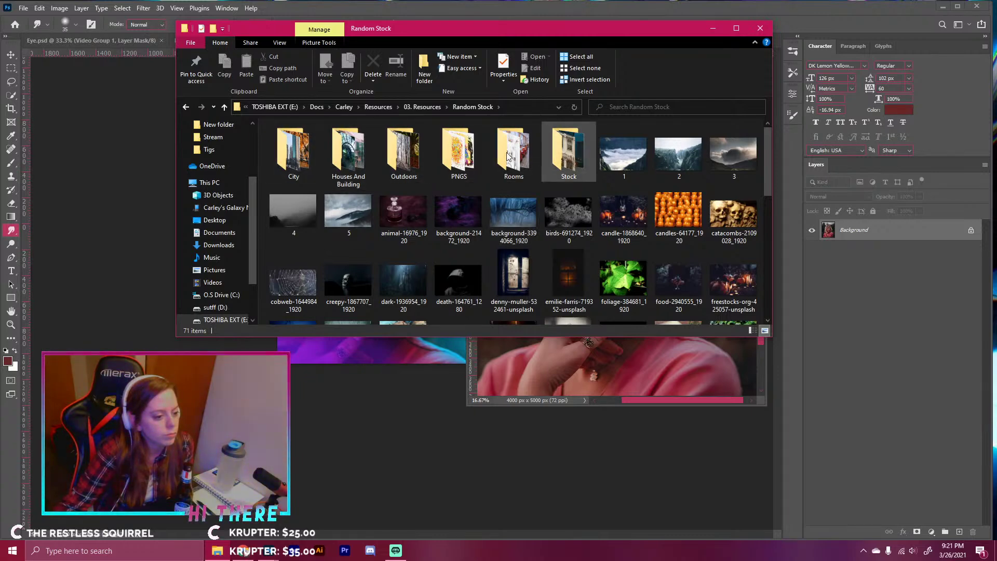
left_click(184, 106)
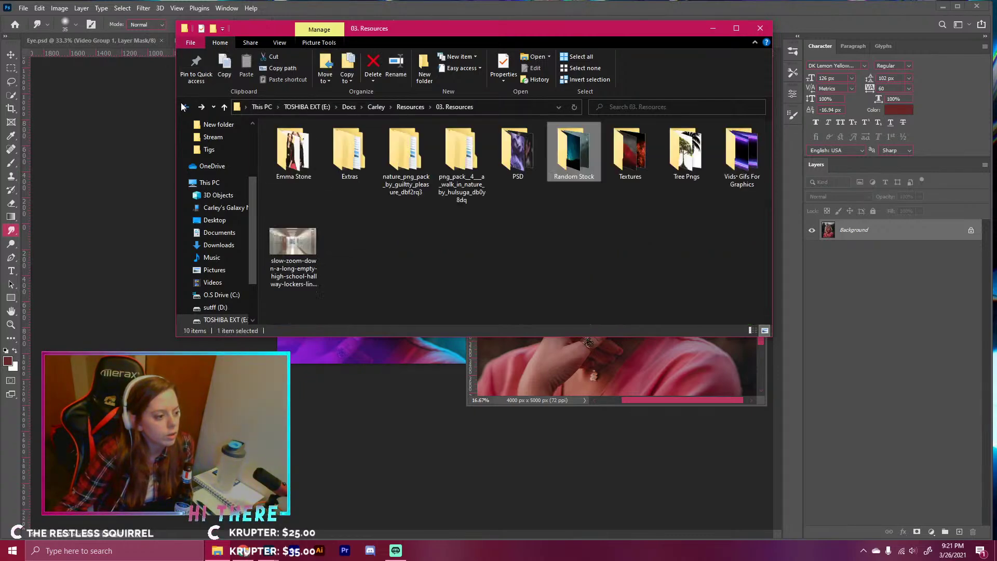
double_click(305, 163)
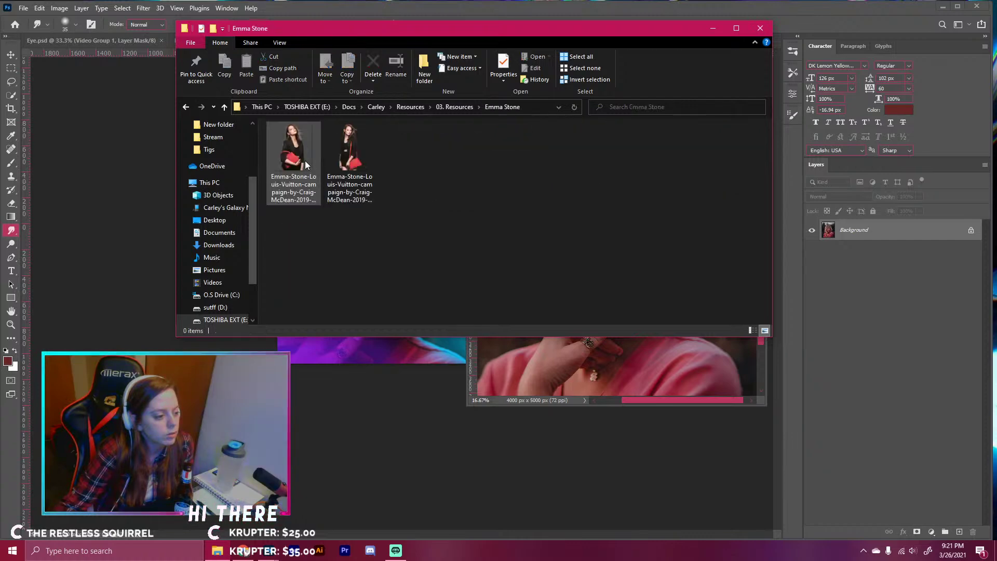
left_click(187, 109)
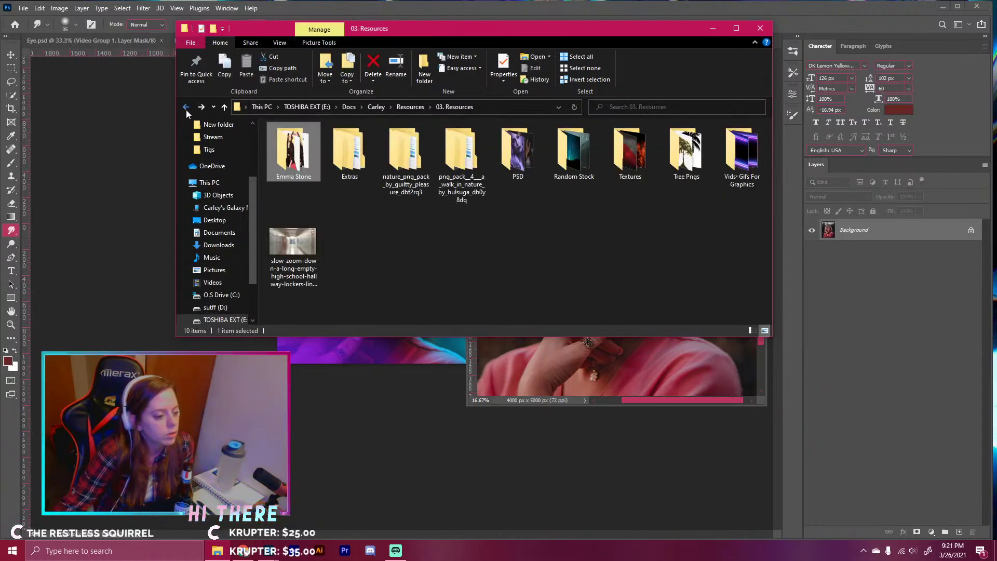
- Open the MODEL- ACTOR RANDOM STOCK folder within Extras > People
double_click(357, 155)
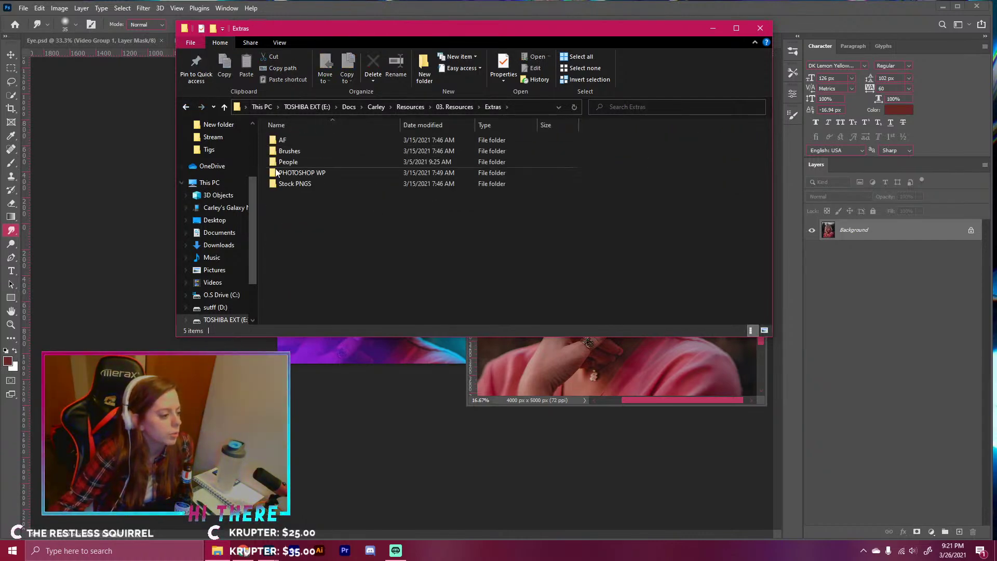
double_click(316, 164)
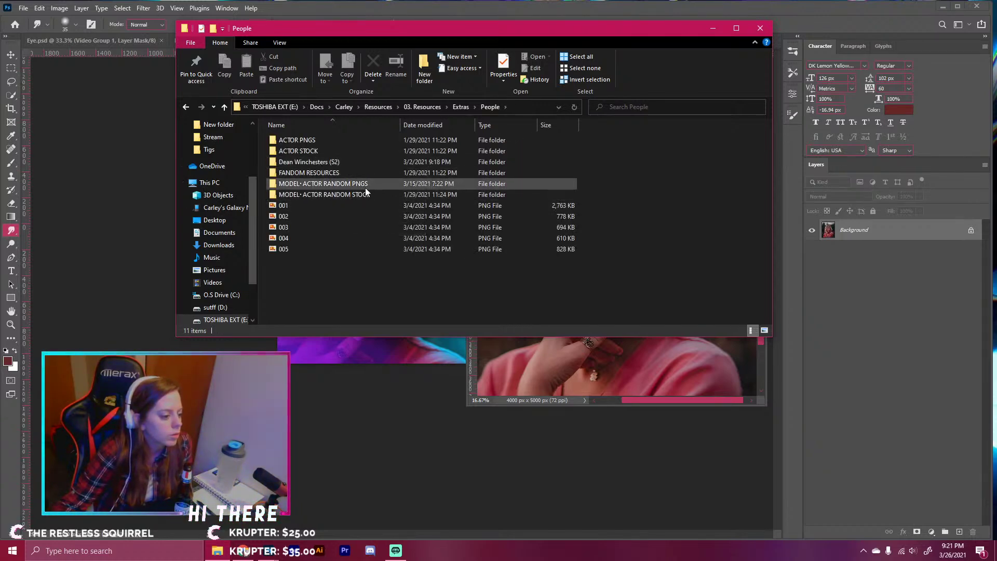
double_click(388, 195)
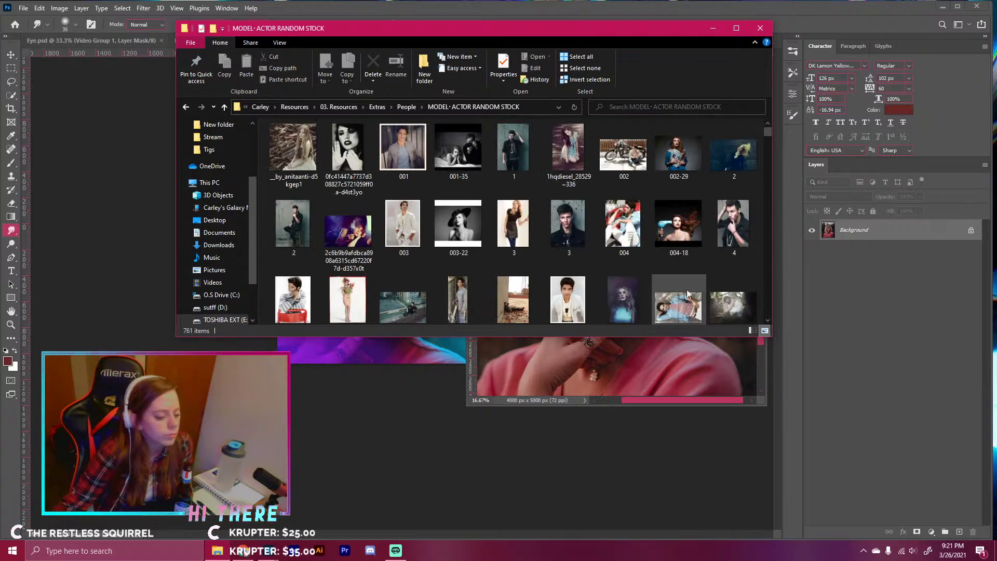
- Show the folder's photos as extra large icons and enlarge the File Explorer window downward
right_click(699, 260)
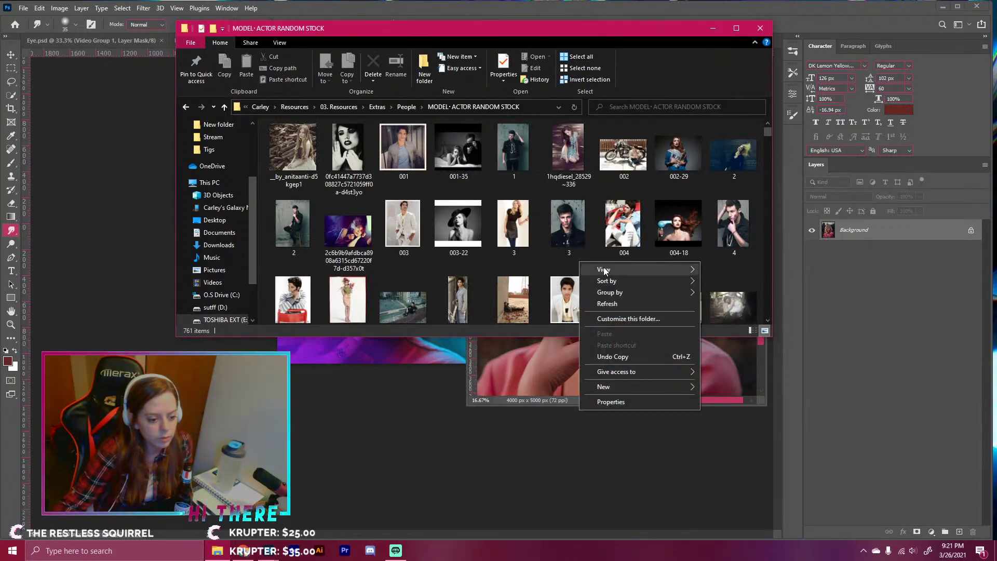
mouse_move(605, 270)
left_click(712, 270)
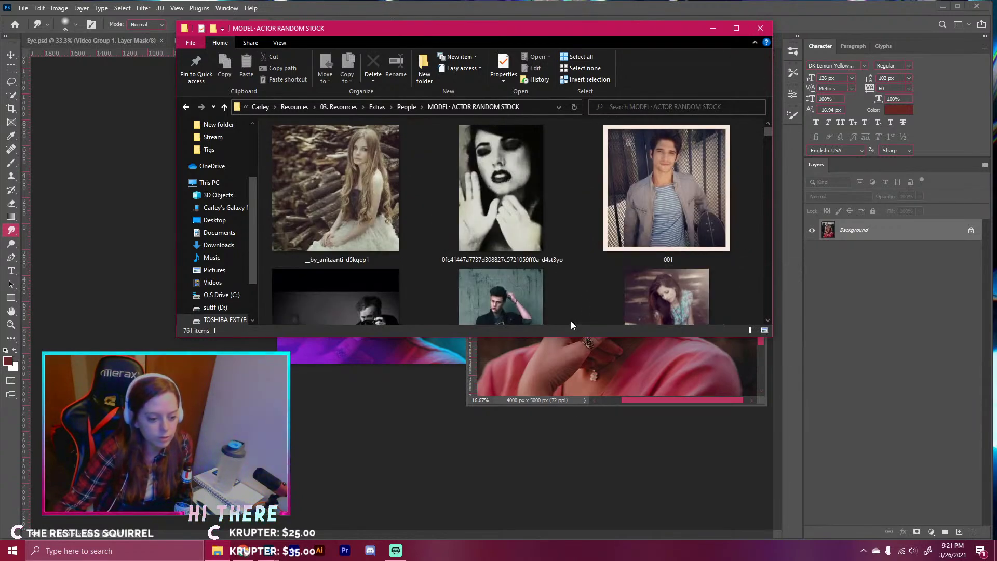
left_click(569, 410)
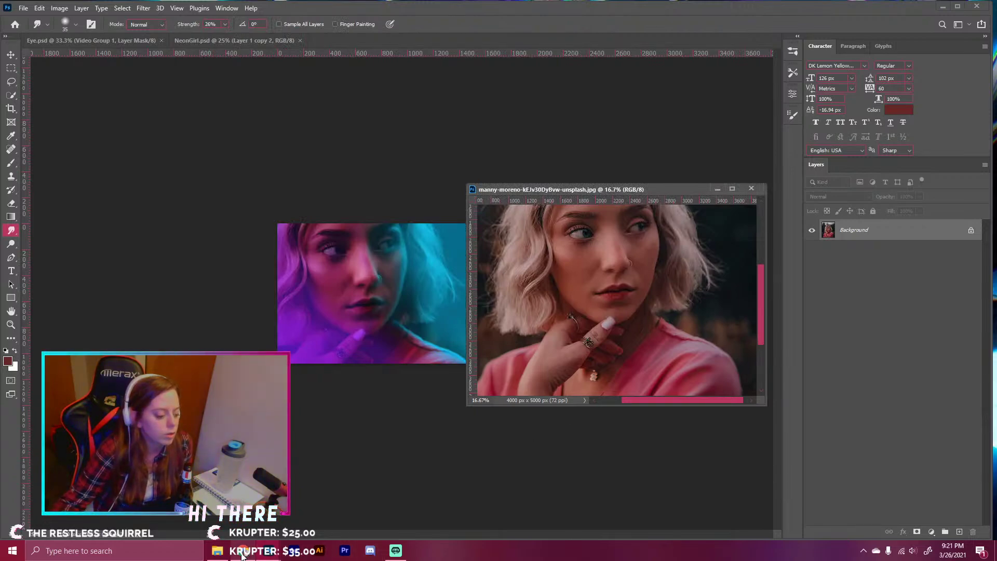
left_click(217, 550)
left_click_drag(452, 338, 450, 487)
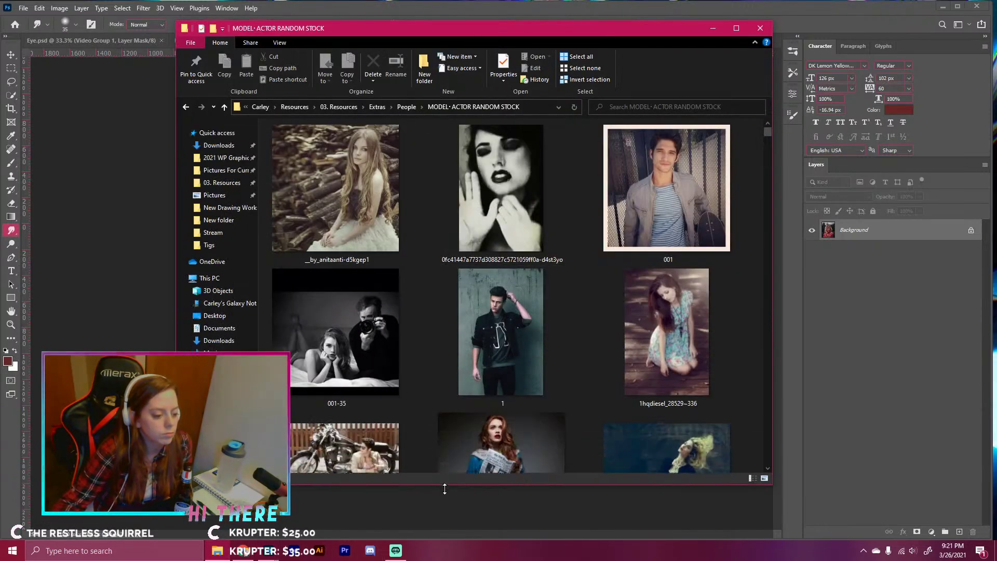
- Look through the photos in the MODEL-ACTOR RANDOM STOCK folder for a portrait suitable for editing
scroll(552, 209, "down", 1)
scroll(552, 209, "down", 10)
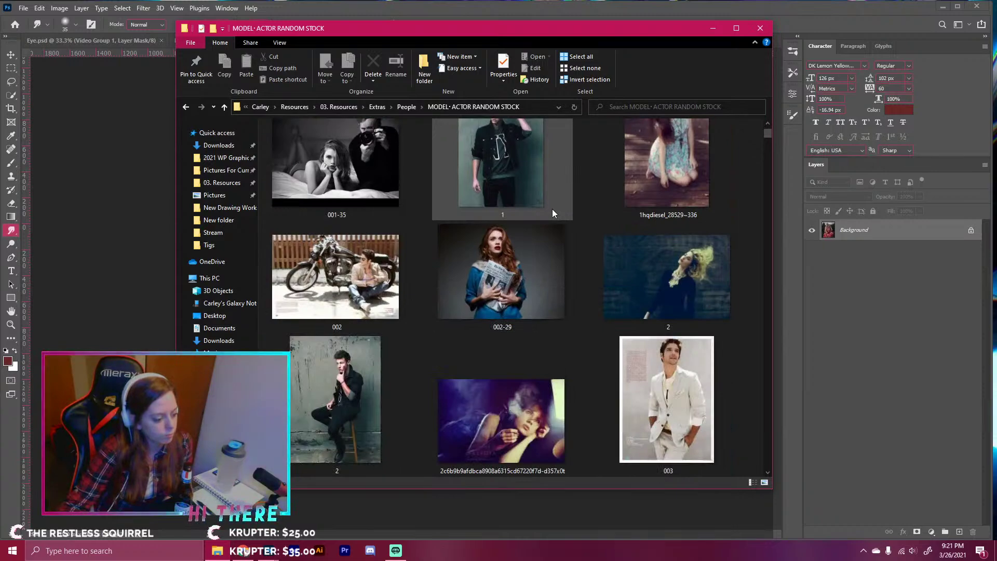
scroll(552, 208, "down", 7)
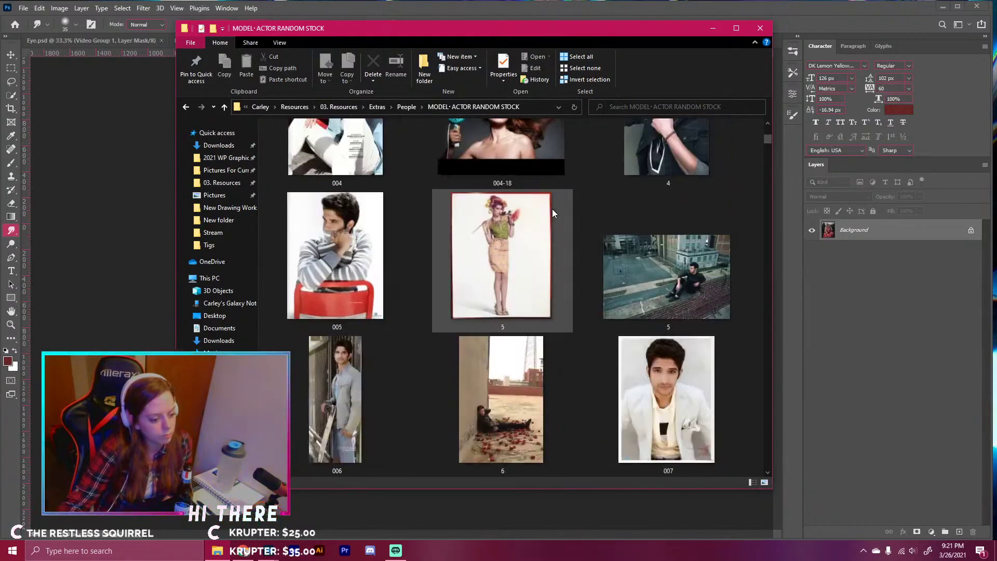
scroll(552, 209, "down", 7)
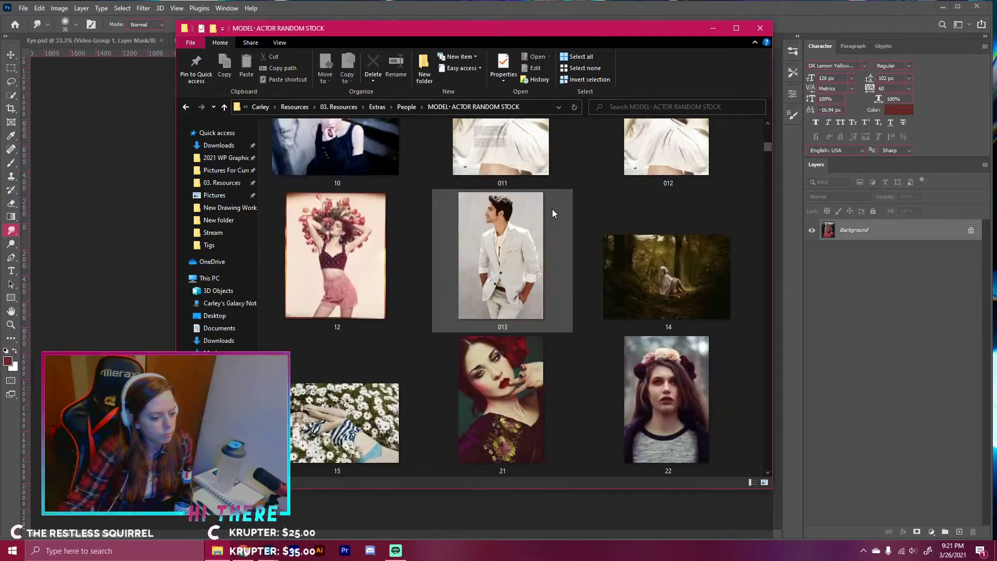
scroll(553, 208, "down", 5)
scroll(553, 209, "down", 7)
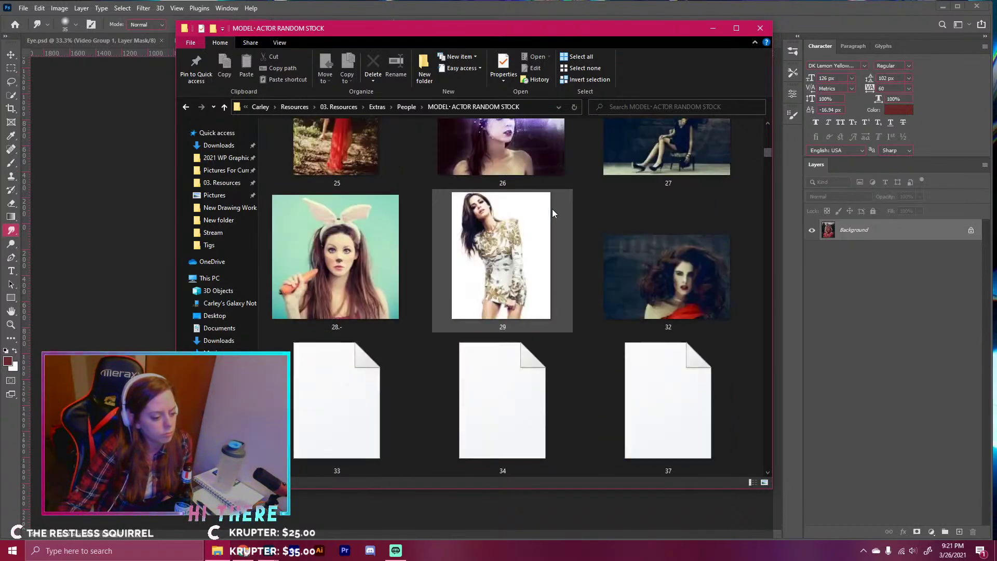
scroll(552, 209, "down", 10)
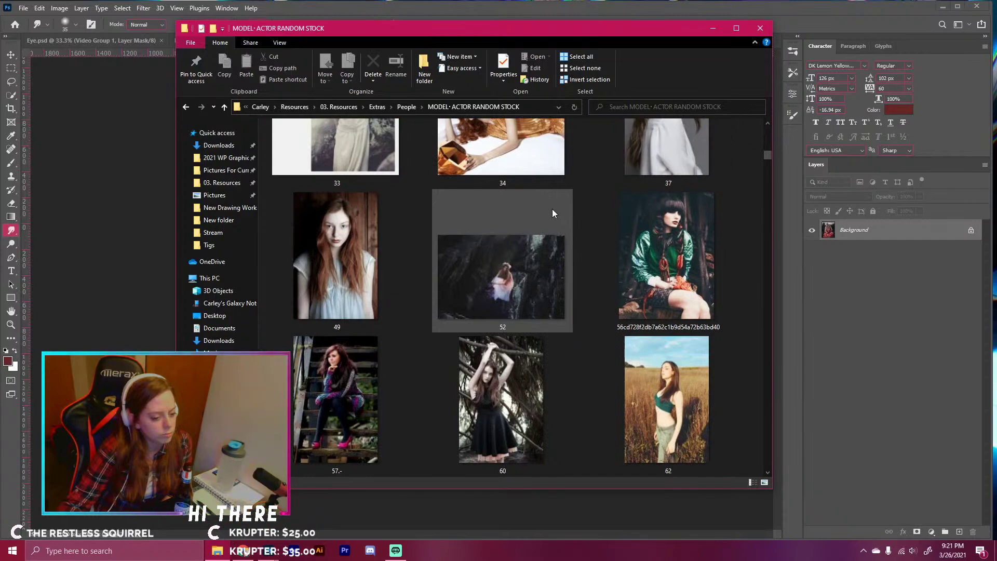
scroll(553, 208, "down", 7)
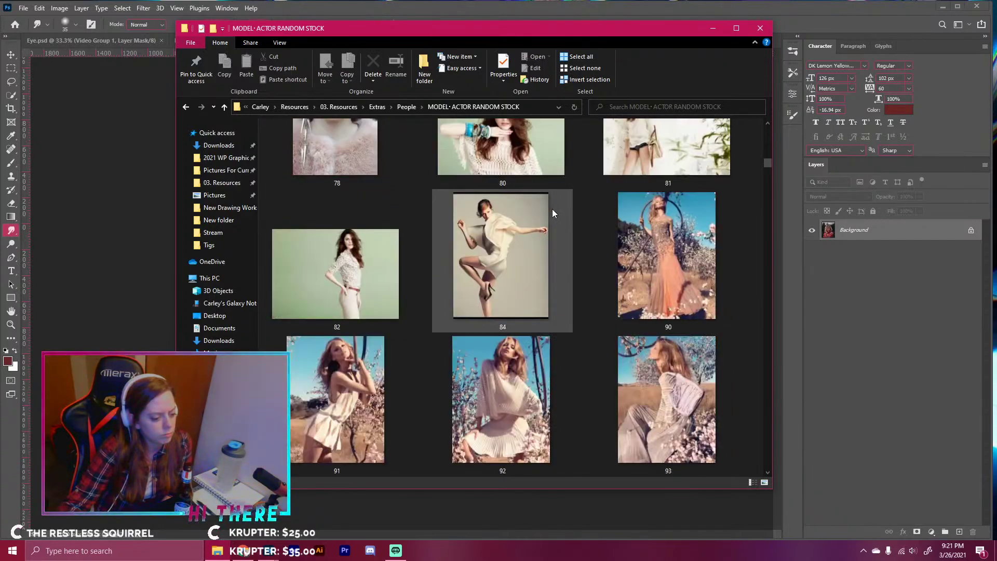
scroll(552, 208, "down", 3)
scroll(552, 208, "down", 6)
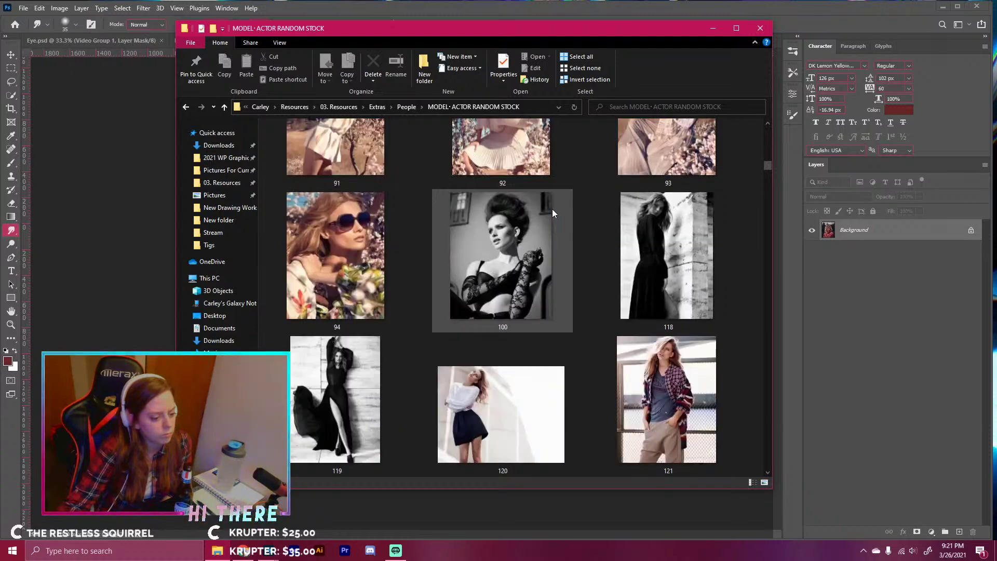
scroll(552, 209, "down", 3)
scroll(552, 209, "down", 3)
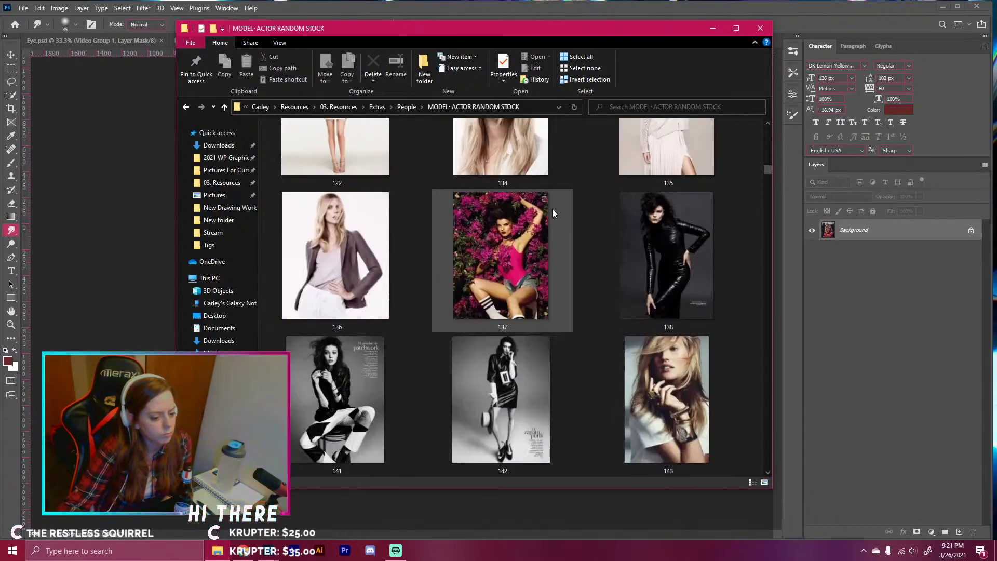
scroll(552, 208, "down", 9)
scroll(553, 209, "down", 3)
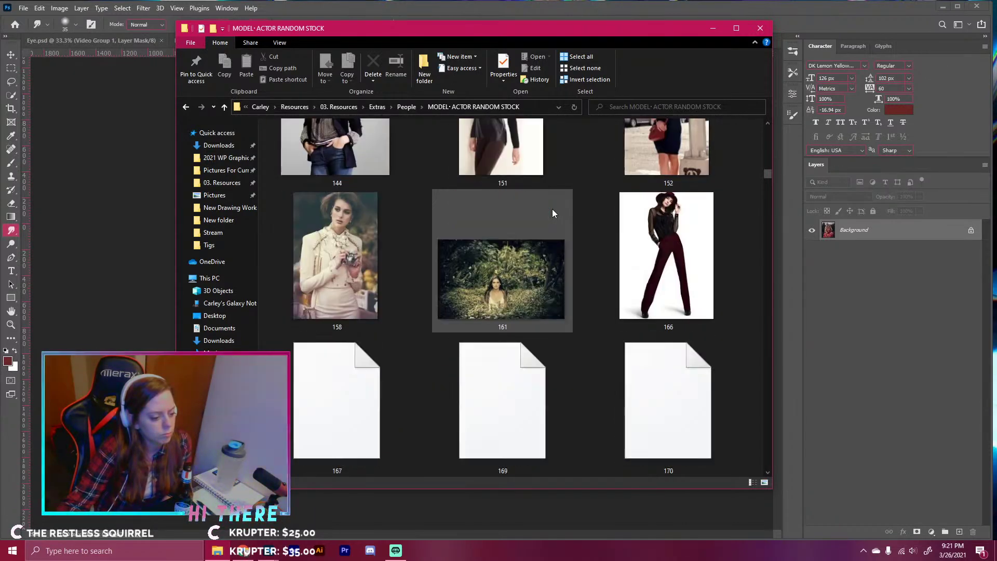
scroll(553, 209, "down", 6)
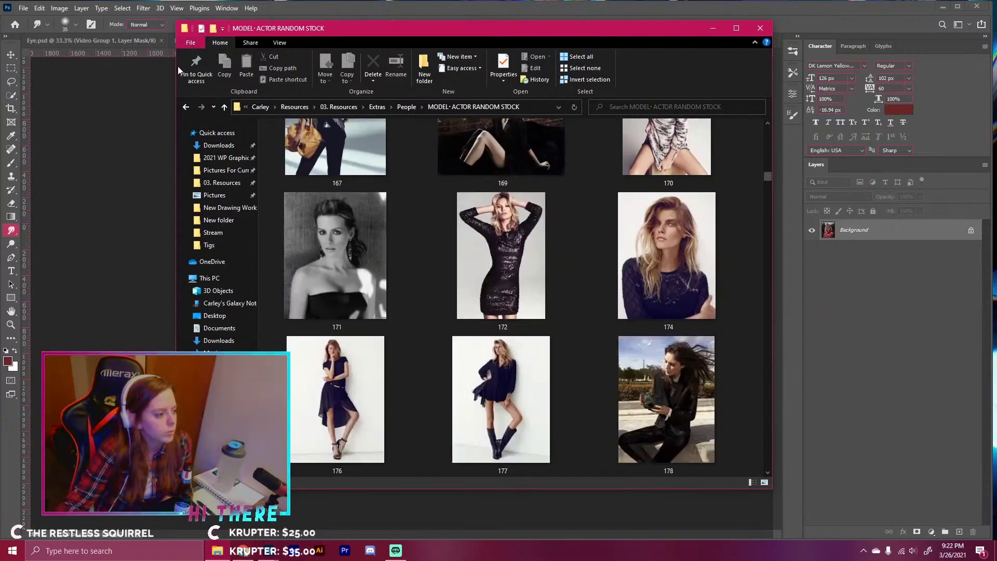
- Open the MODEL-ACTOR RANDOM PNGS folder within People and show its images as extra large icons
left_click(409, 108)
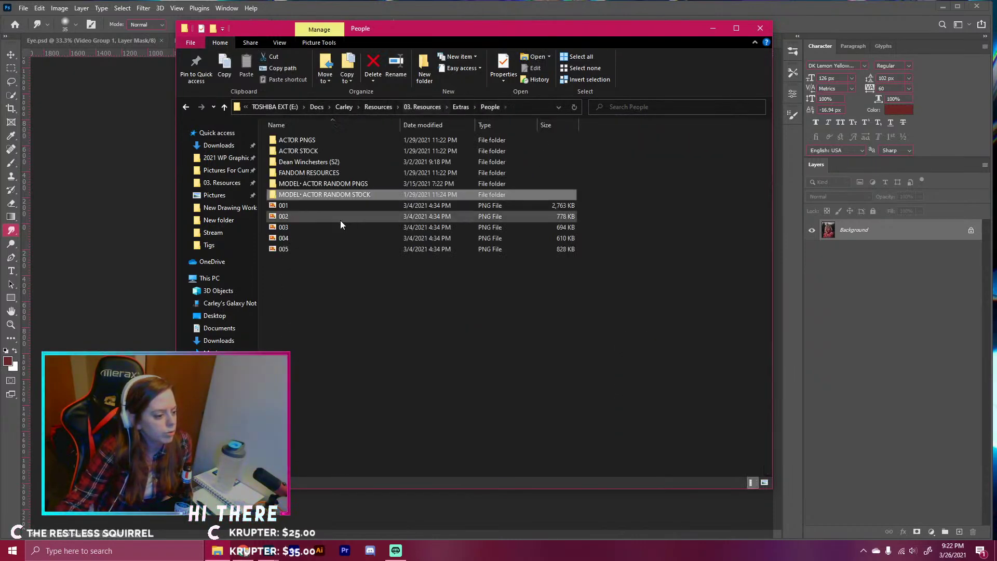
double_click(294, 184)
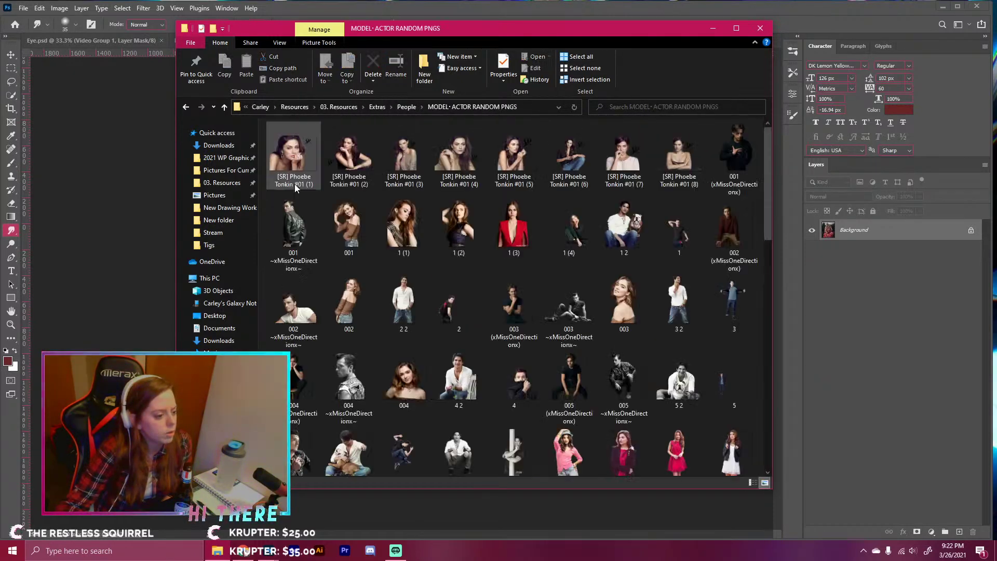
right_click(755, 412)
mouse_move(696, 272)
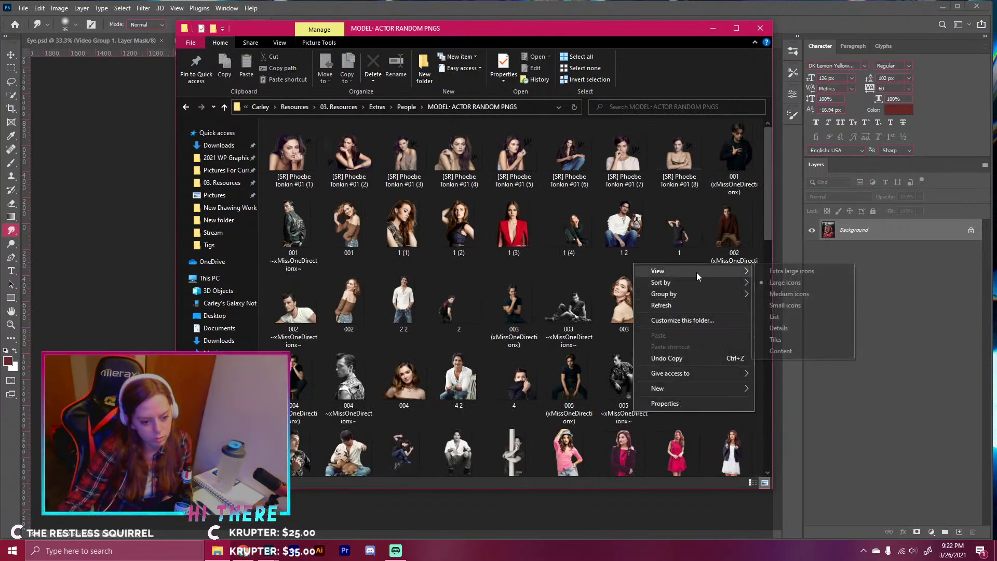
left_click(768, 275)
- Look through the cut-out portraits in the MODEL-ACTOR RANDOM PNGS folder for a suitable model
scroll(583, 286, "down", 6)
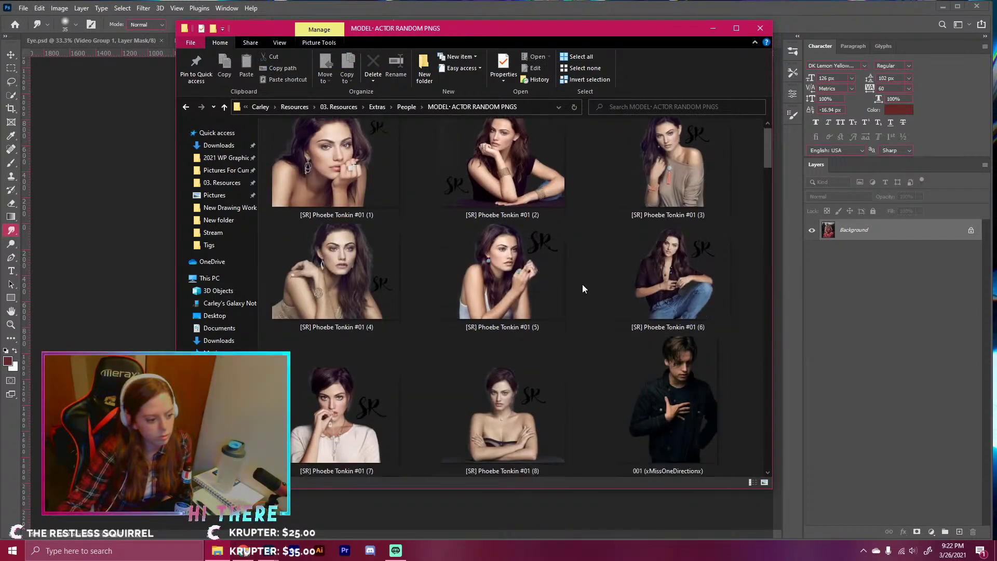
scroll(582, 288, "down", 6)
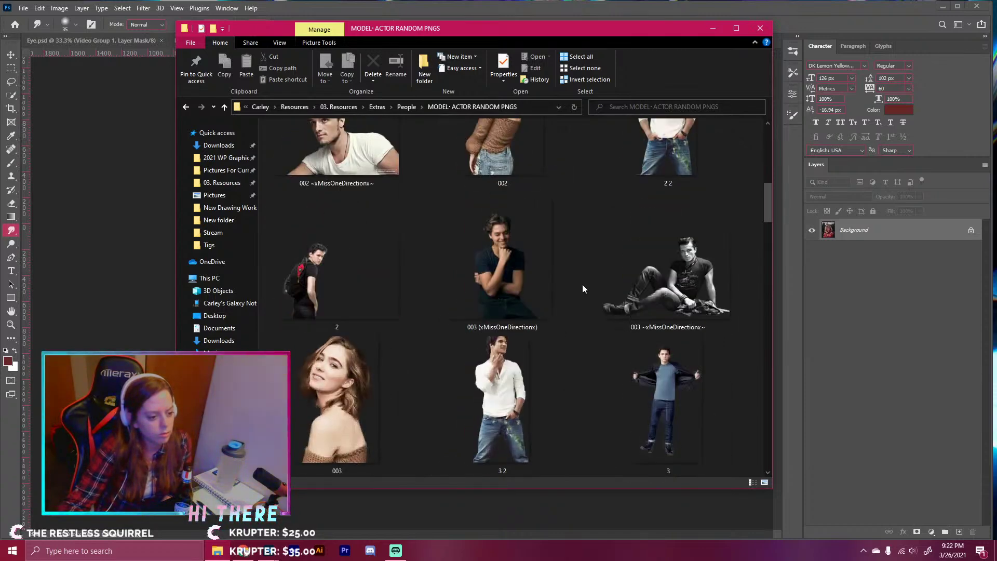
scroll(583, 289, "down", 4)
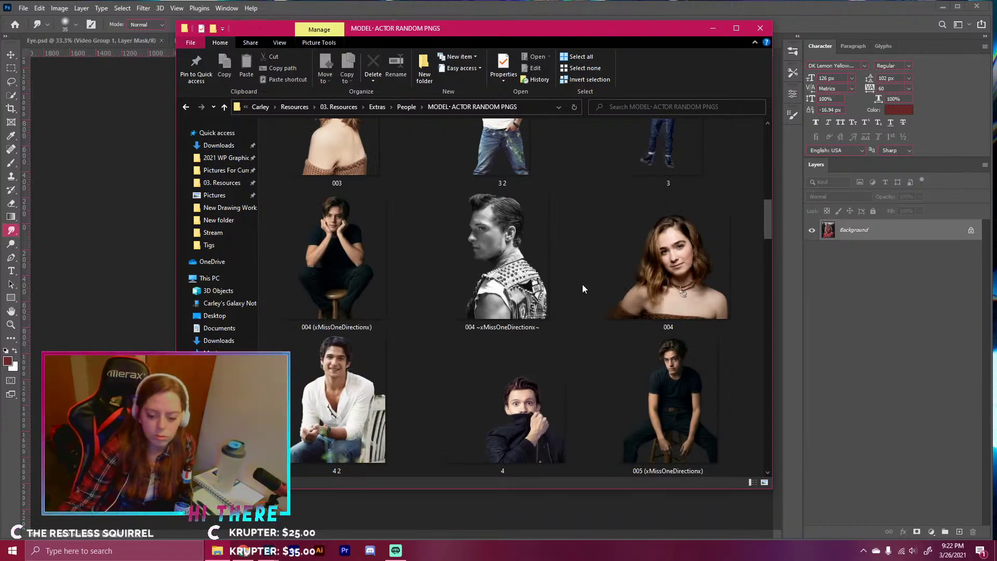
scroll(583, 288, "down", 6)
scroll(583, 289, "down", 8)
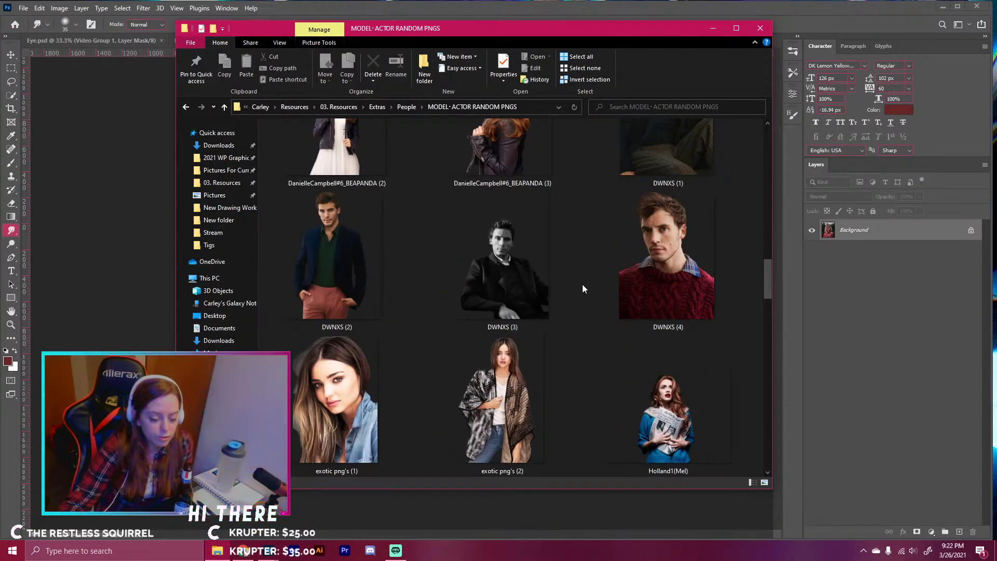
scroll(583, 289, "down", 2)
scroll(582, 289, "down", 8)
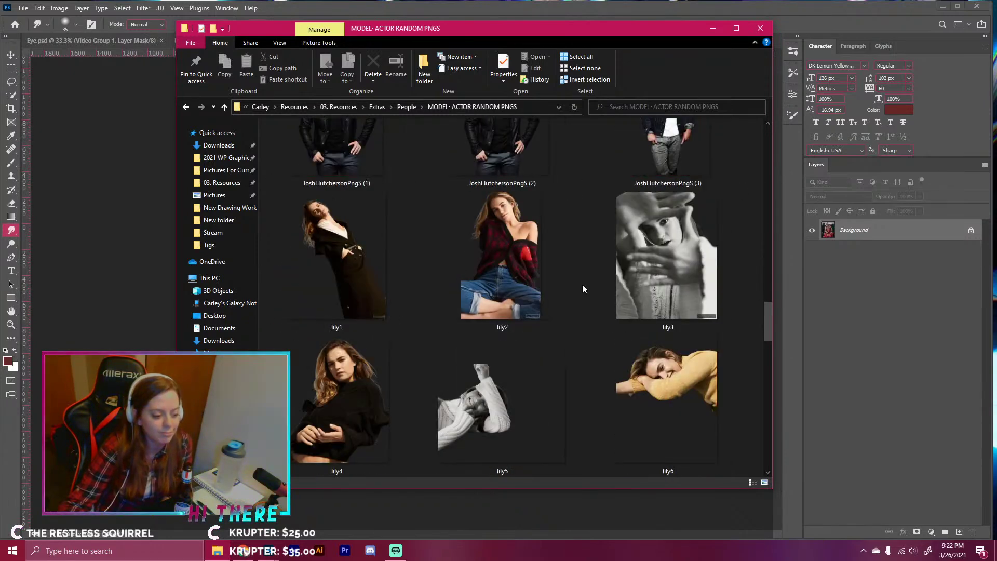
scroll(582, 289, "up", 3)
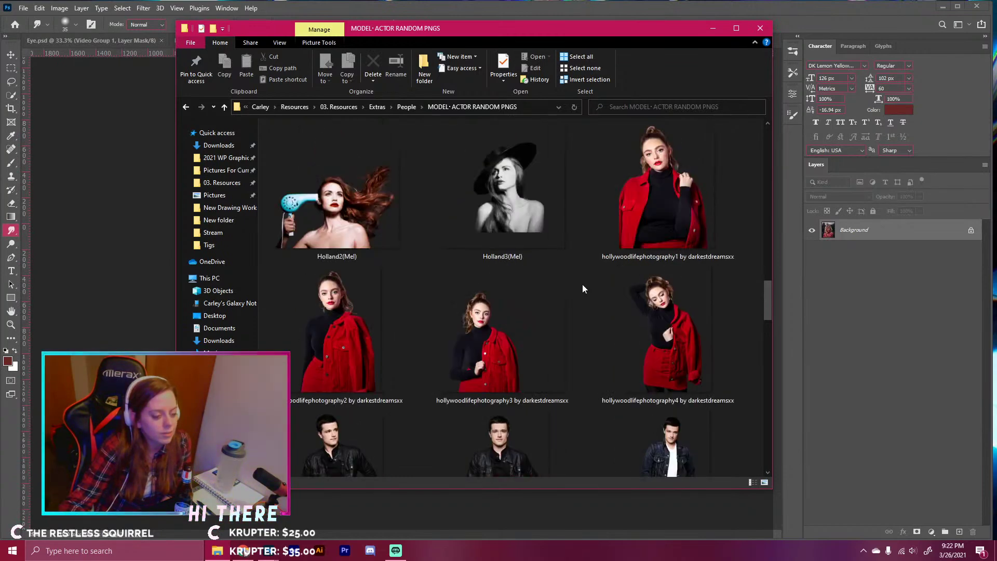
scroll(583, 288, "up", 2)
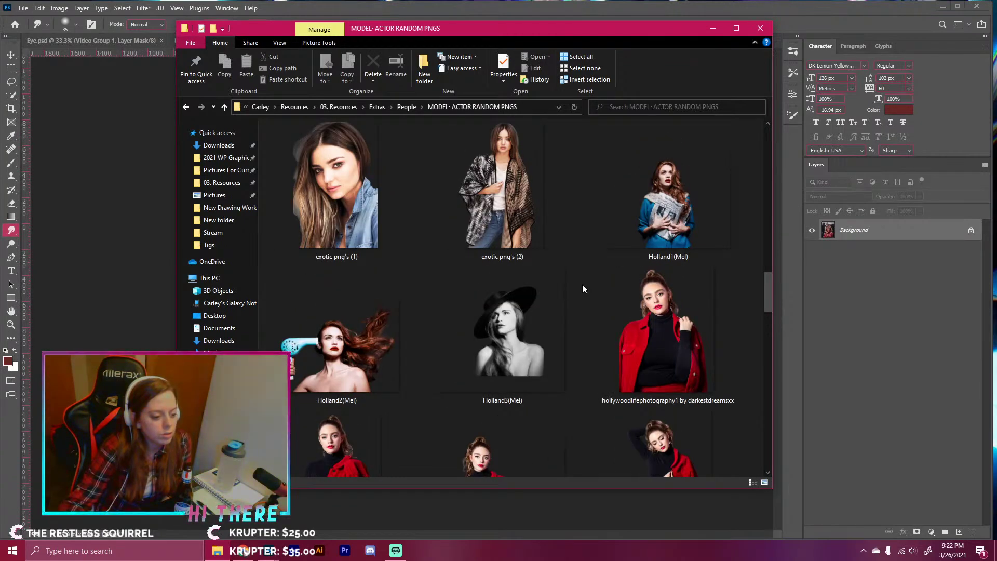
scroll(583, 289, "up", 2)
scroll(582, 289, "down", 3)
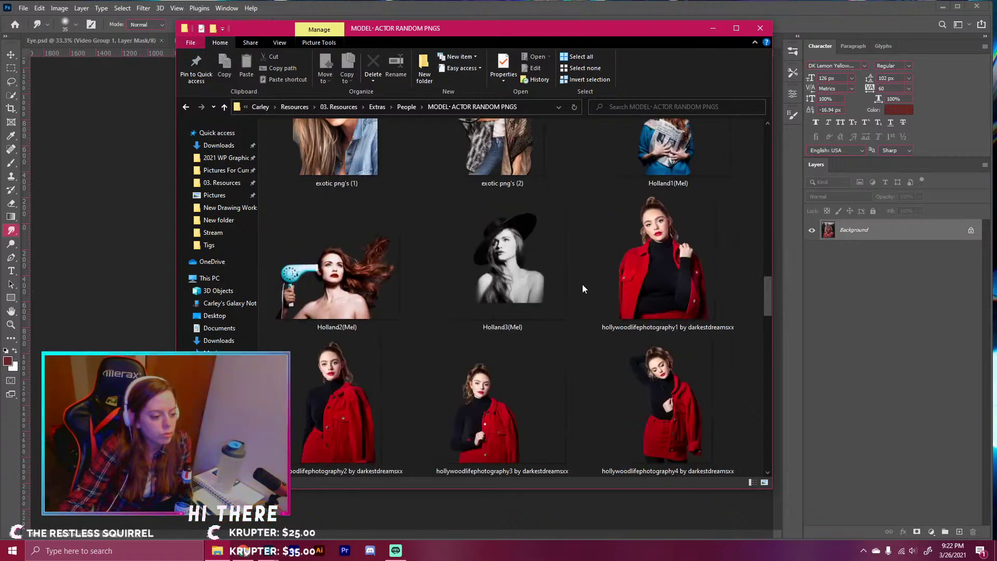
scroll(582, 288, "up", 8)
scroll(582, 288, "up", 2)
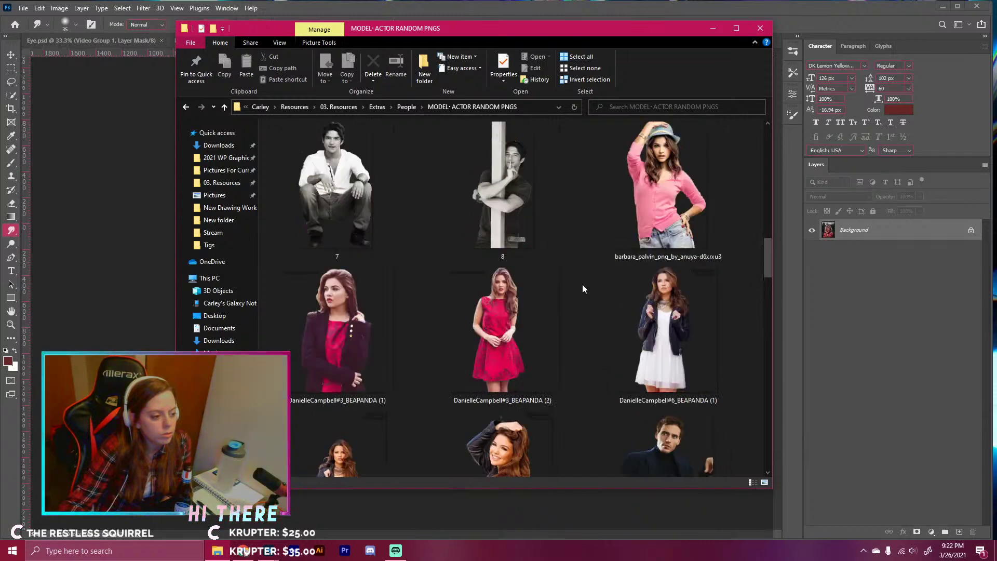
scroll(583, 289, "up", 2)
scroll(582, 288, "up", 2)
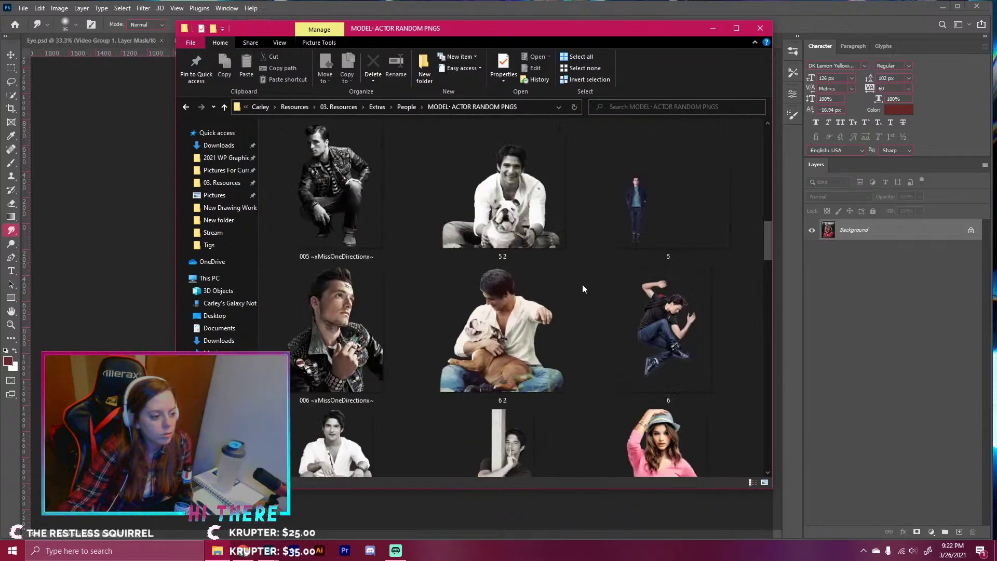
scroll(583, 289, "up", 2)
scroll(582, 288, "up", 2)
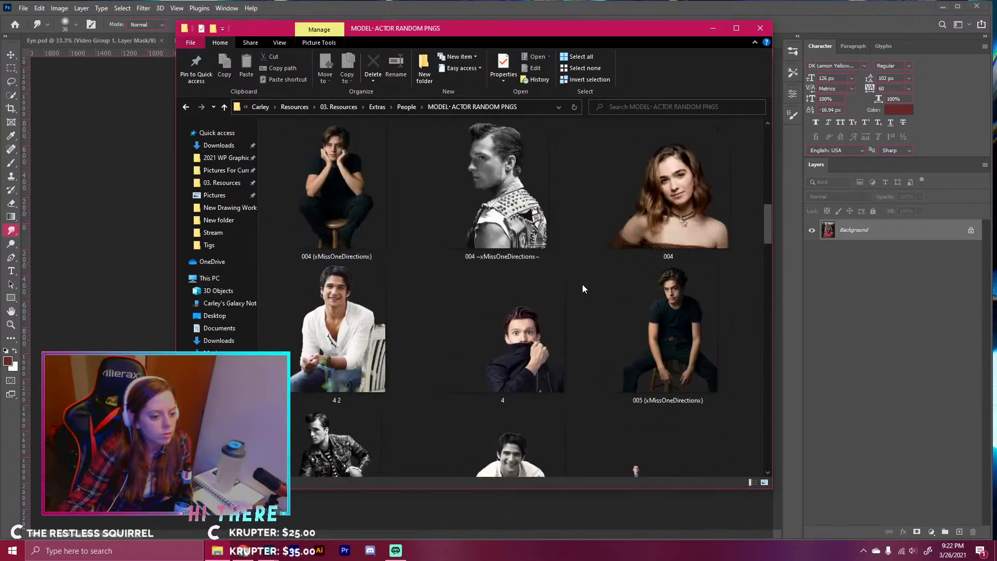
scroll(583, 288, "up", 2)
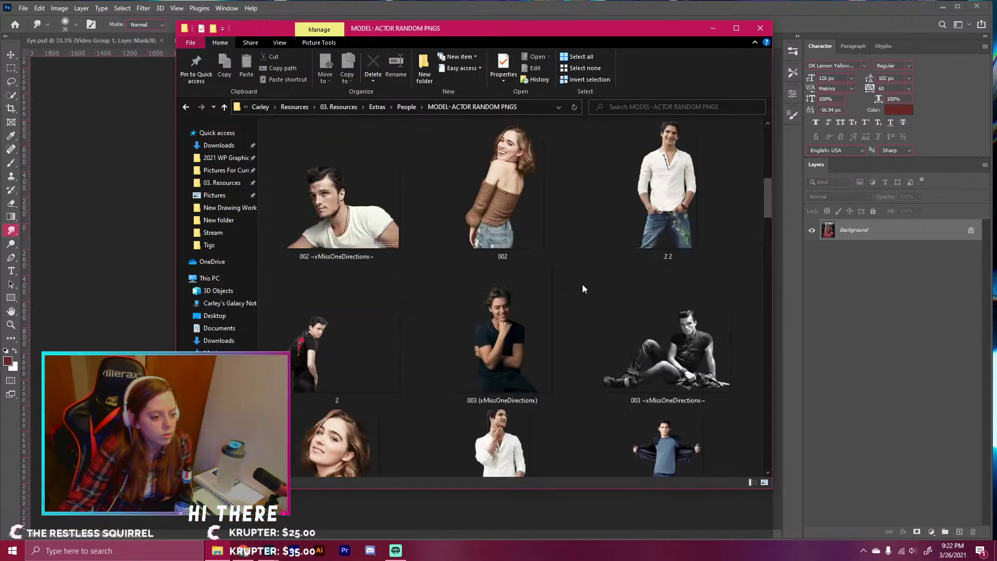
scroll(582, 288, "up", 3)
scroll(582, 289, "up", 2)
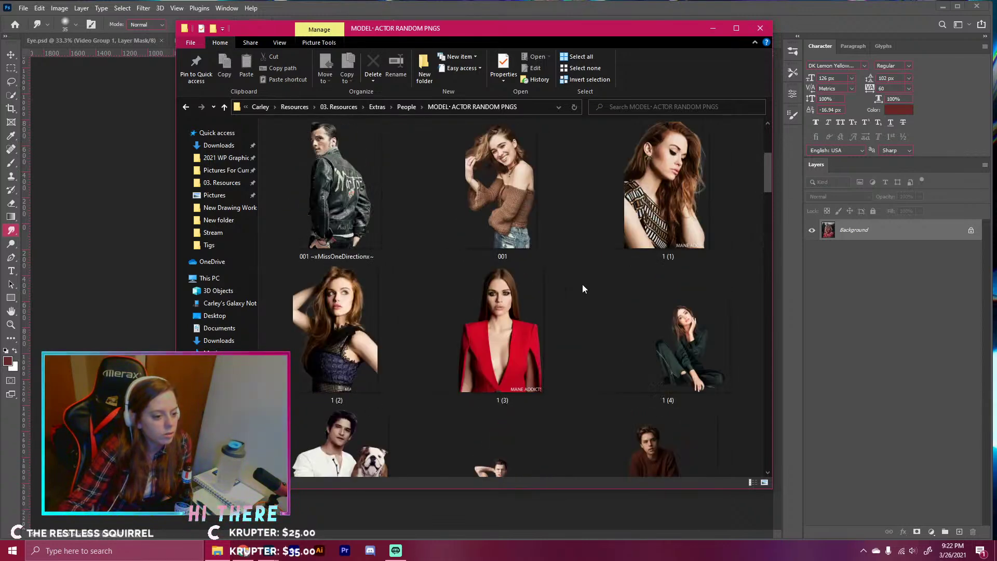
- Open the PNG named 1 (1) in Photoshop and dock its floating window alongside the other open documents
left_click(650, 203)
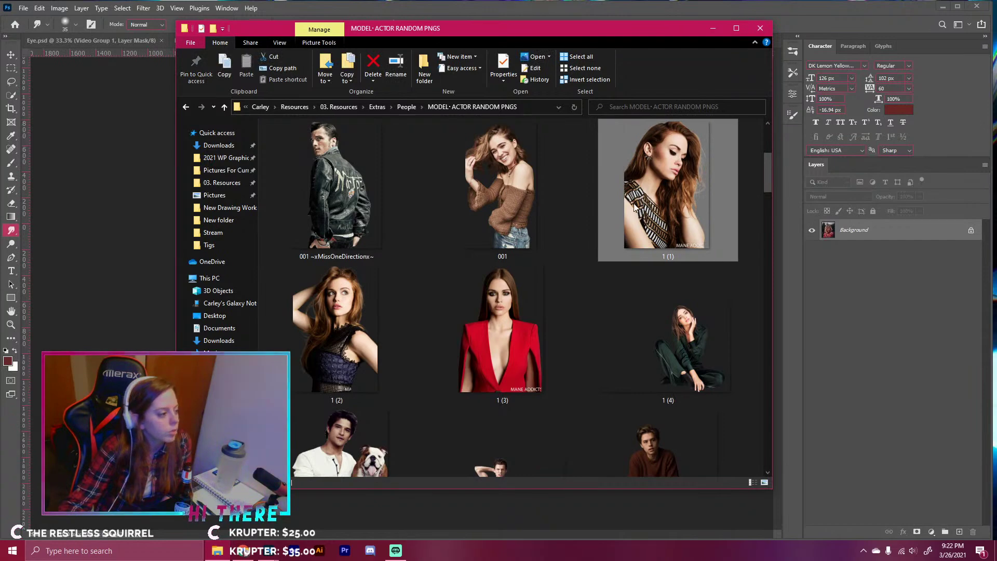
right_click(668, 196)
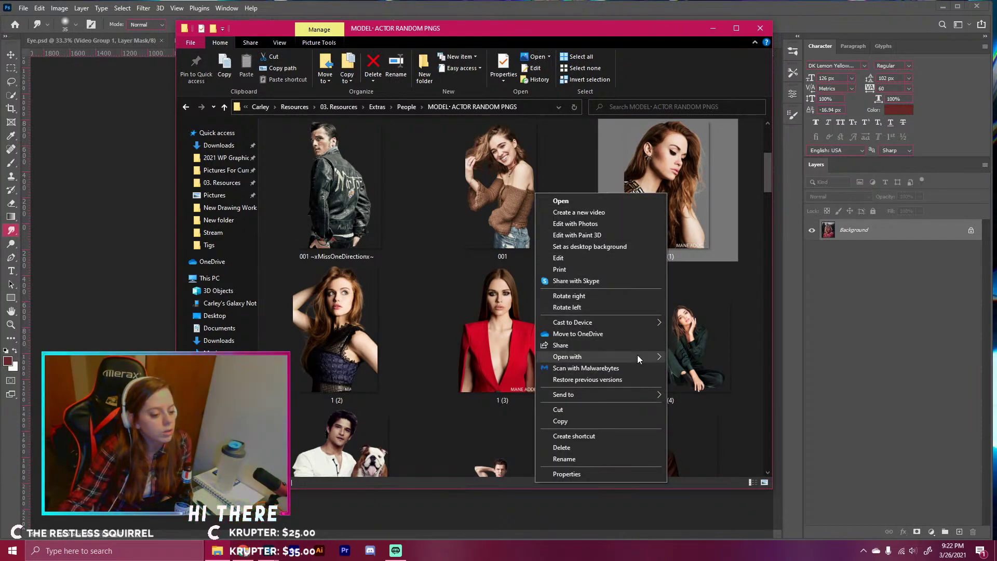
mouse_move(637, 357)
left_click(696, 369)
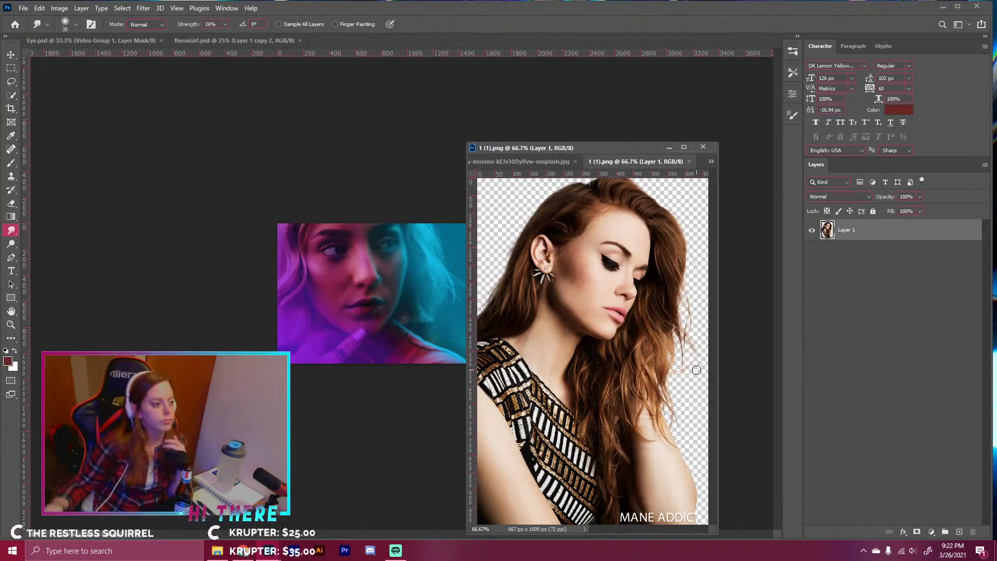
left_click_drag(548, 148, 462, 42)
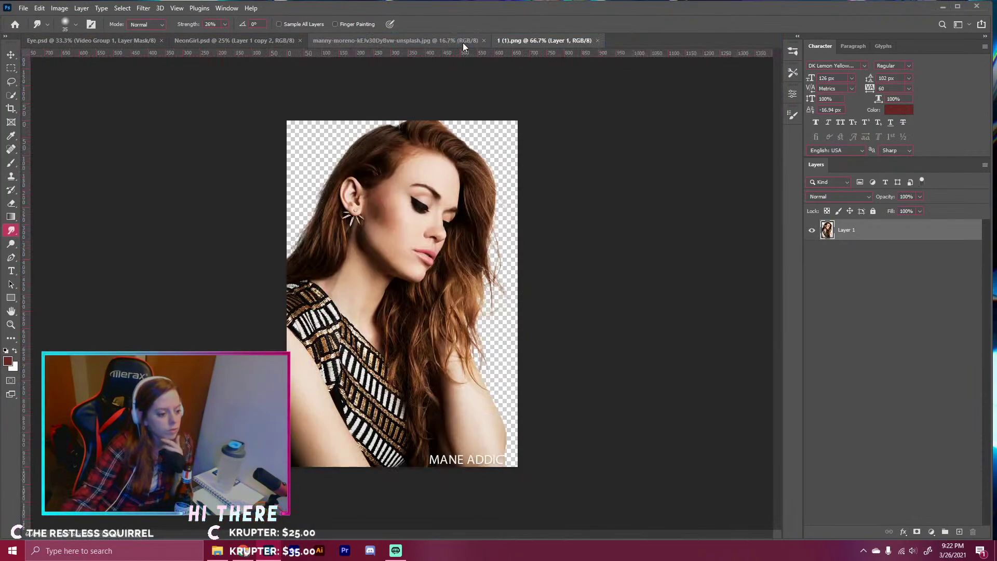
- Create a new blank landscape document with a white background and close the File Explorer window
left_click(23, 9)
left_click(57, 19)
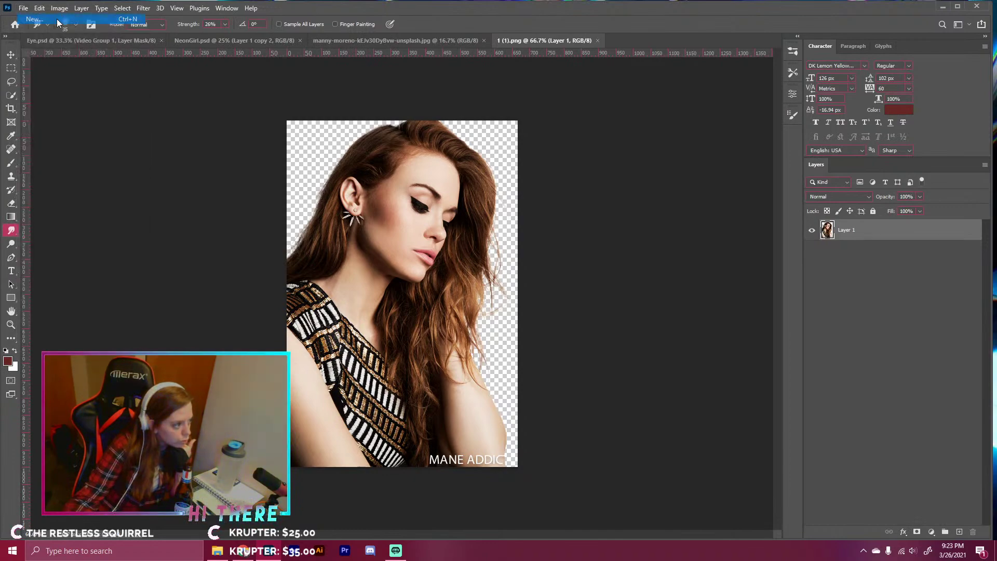
double_click(168, 186)
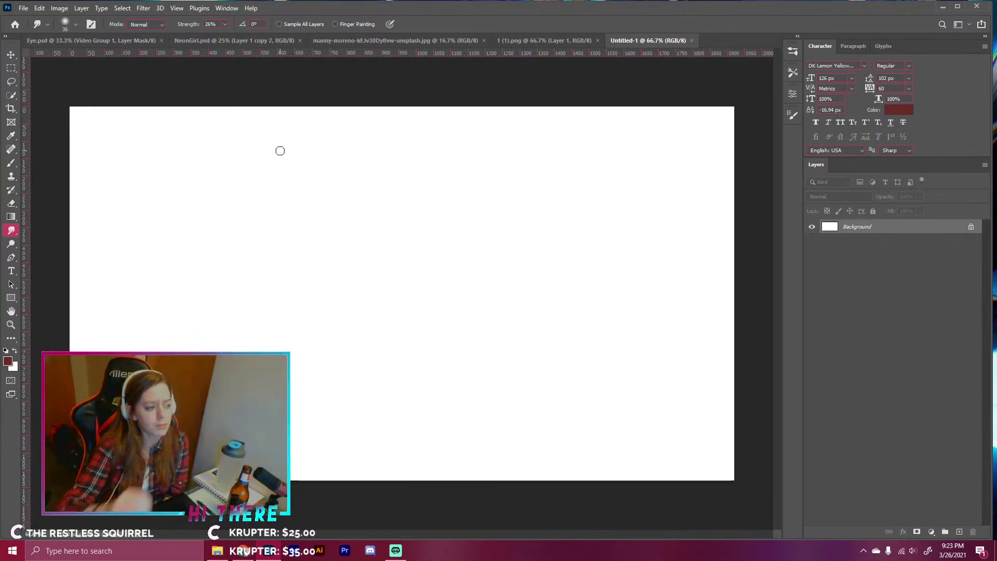
left_click(209, 552)
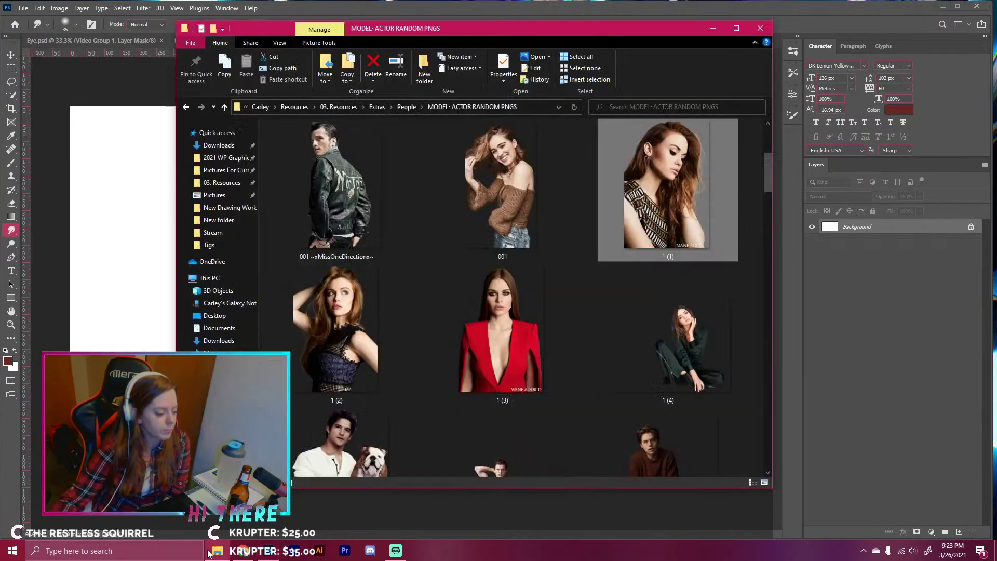
left_click(758, 29)
- Copy the woman's cut-out from 1 (1).png into Untitled-1 with the Move tool, placing it along the canvas's left edge
left_click(550, 39)
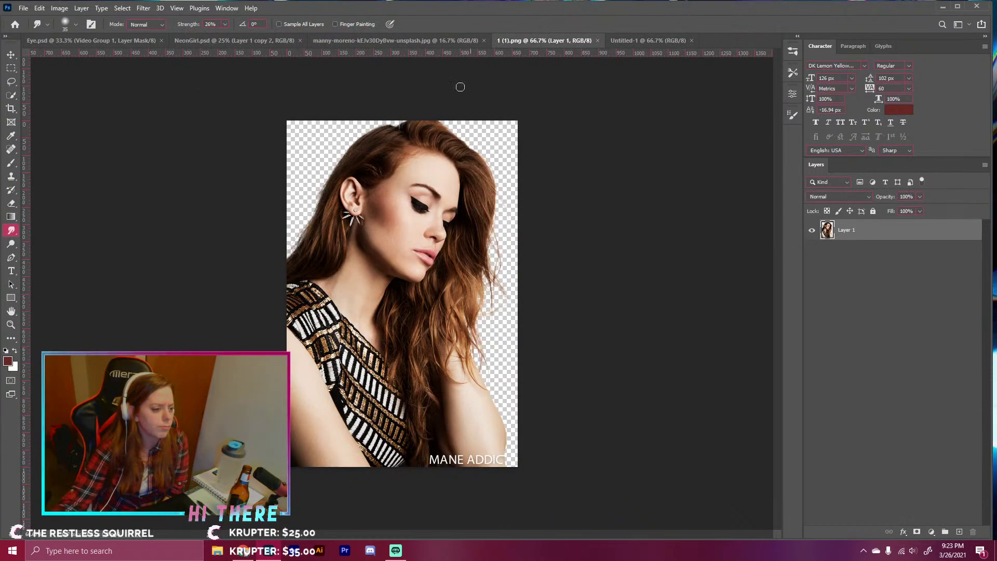
key("v")
left_click_drag(376, 196, 202, 301)
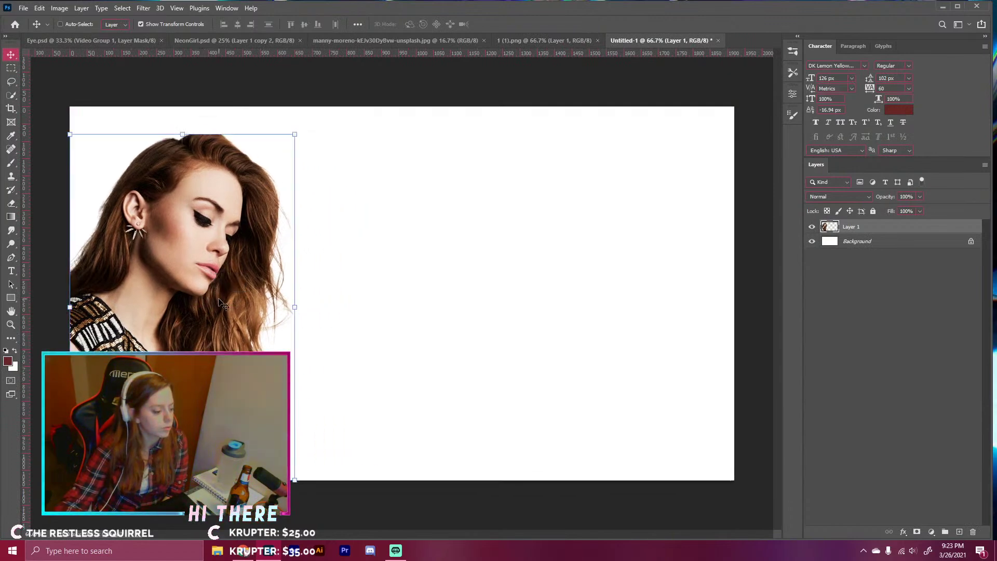
- Scale the woman's cut-out down proportionally to about 98.7%, keeping it anchored in the canvas's lower-left corner
mouse_move(295, 133)
left_mouse_down()
mouse_move(317, 104)
mouse_move(298, 136)
left_mouse_up()
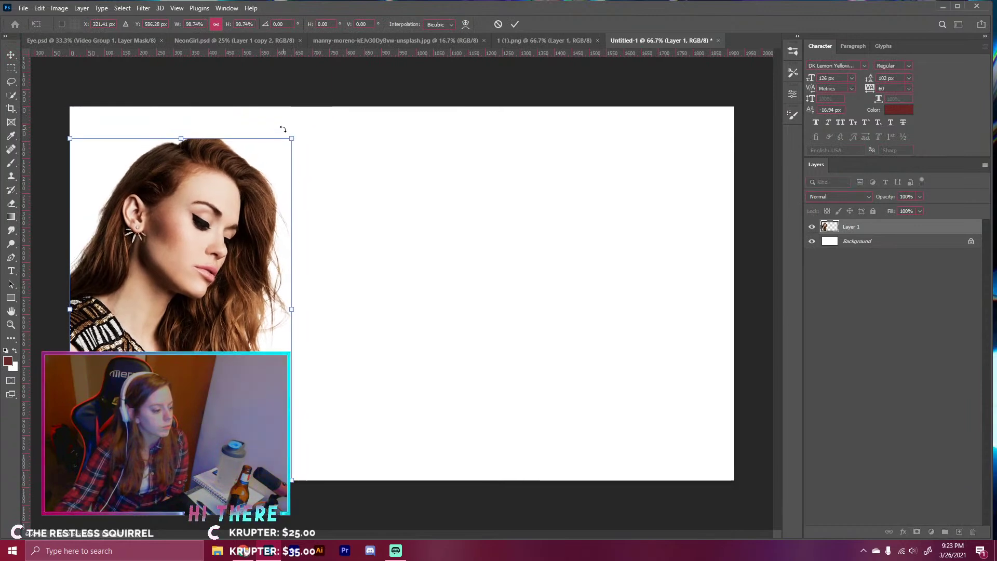
left_click(515, 23)
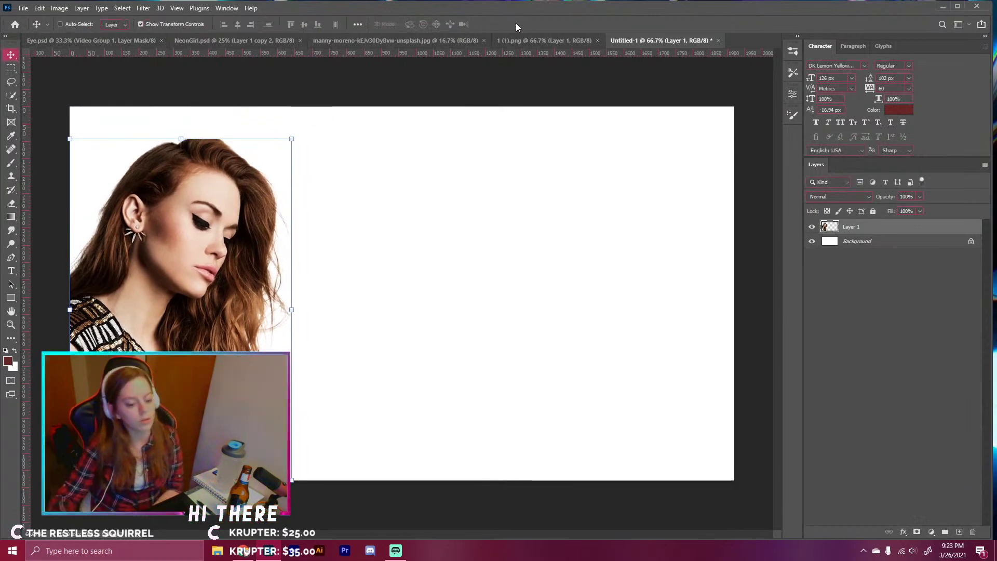
- Heal away the "C" and "I" of the MANE ADDICT watermark on the woman's forearm with the content-aware Spot Healing Brush
key("ctrl+plus")
key("ctrl+plus")
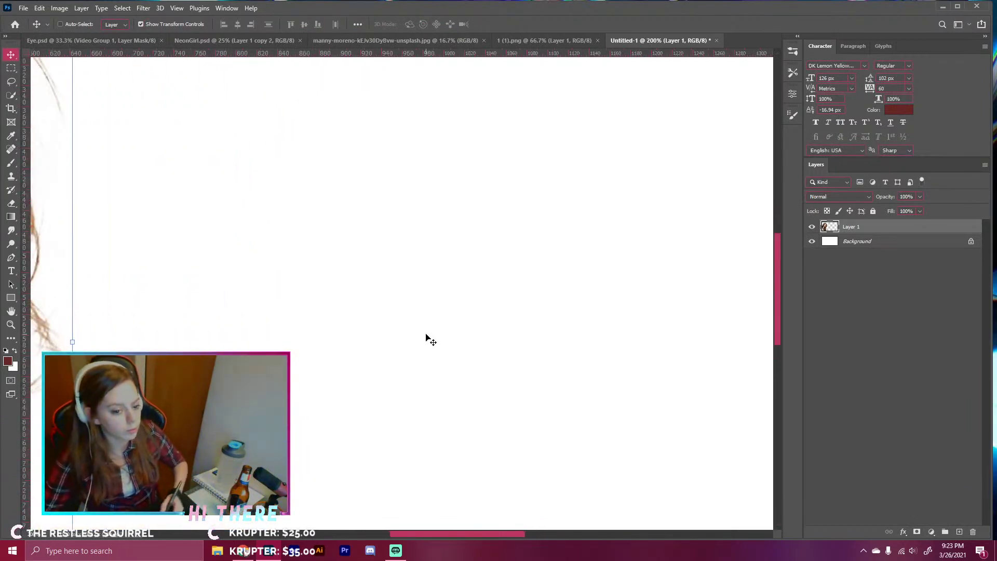
left_click_drag(772, 281, 767, 364)
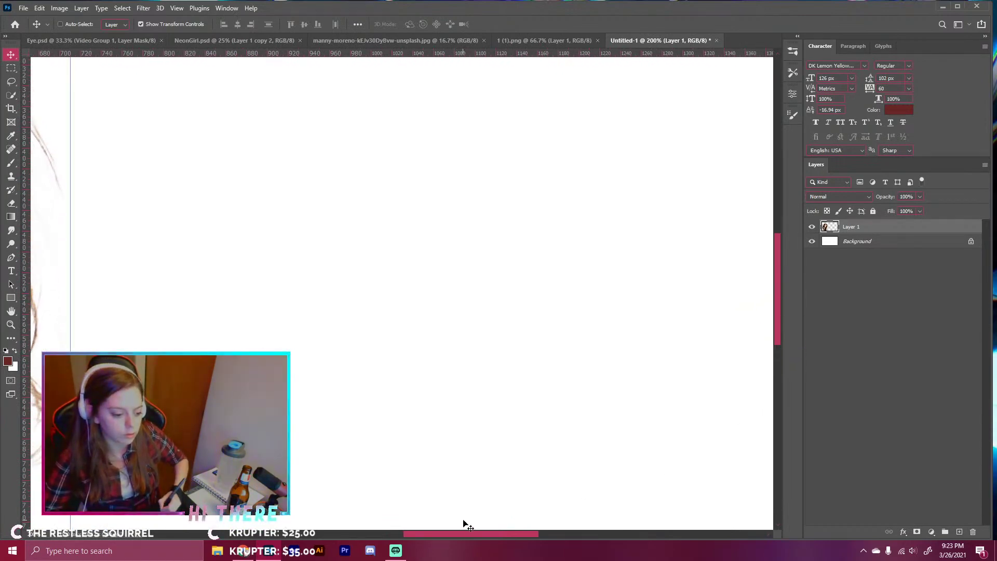
left_click_drag(469, 534, 354, 534)
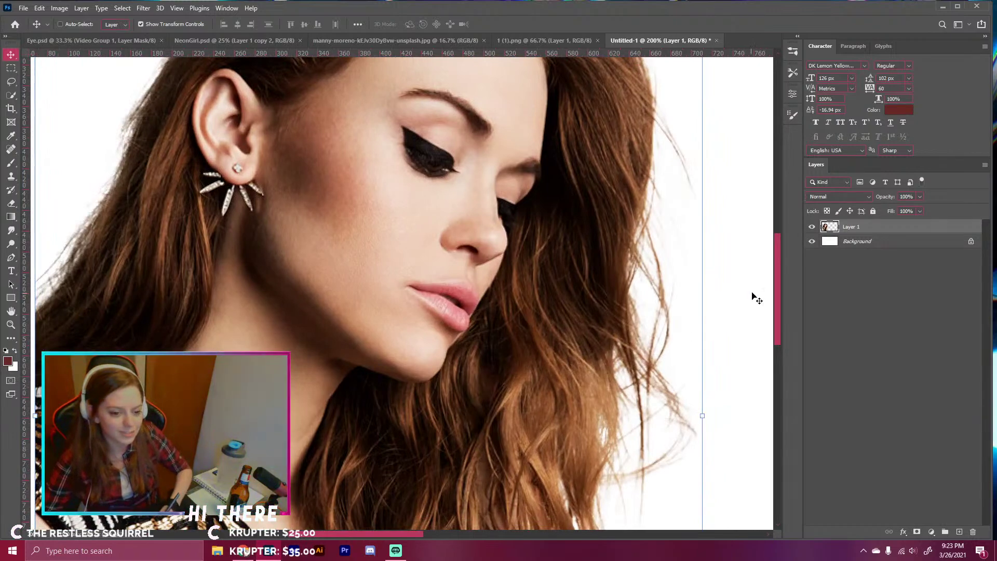
left_click_drag(777, 275, 756, 373)
left_click_drag(659, 345, 623, 289)
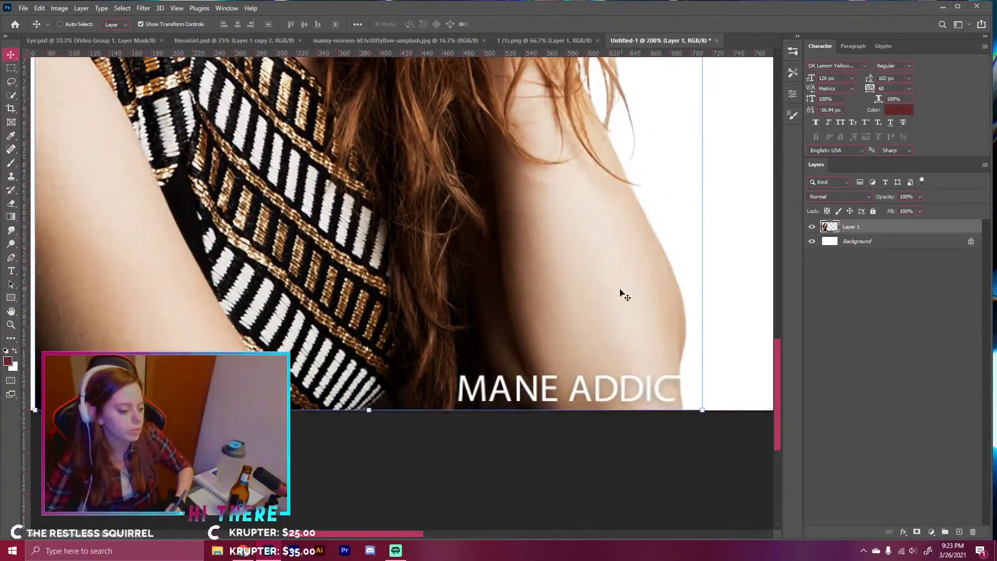
key("ctrl+plus")
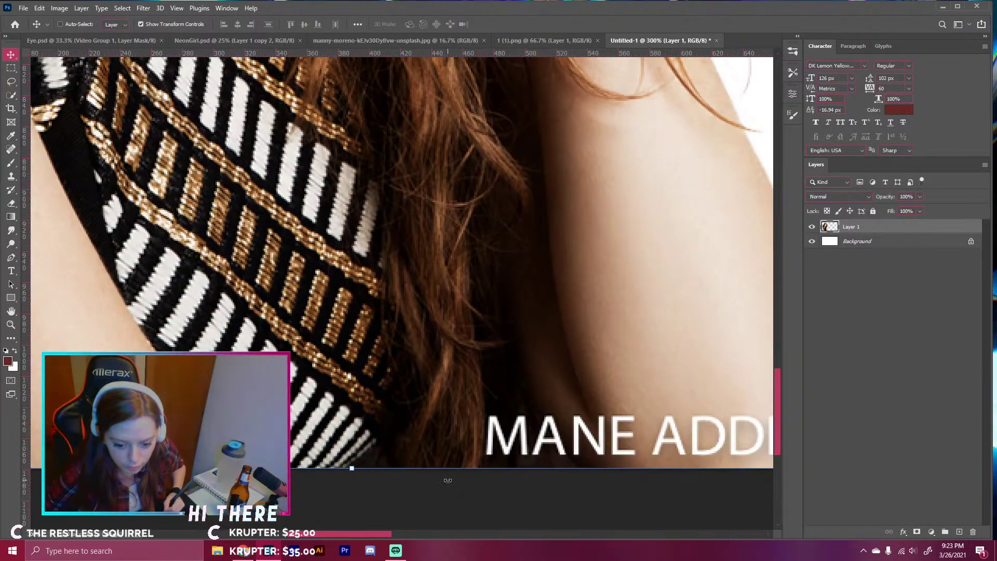
left_click_drag(348, 535, 381, 535)
left_click(11, 150)
mouse_move(575, 419)
left_mouse_down()
mouse_move(546, 432)
mouse_move(551, 449)
mouse_move(573, 447)
mouse_move(558, 454)
mouse_move(543, 425)
mouse_move(557, 421)
left_mouse_up()
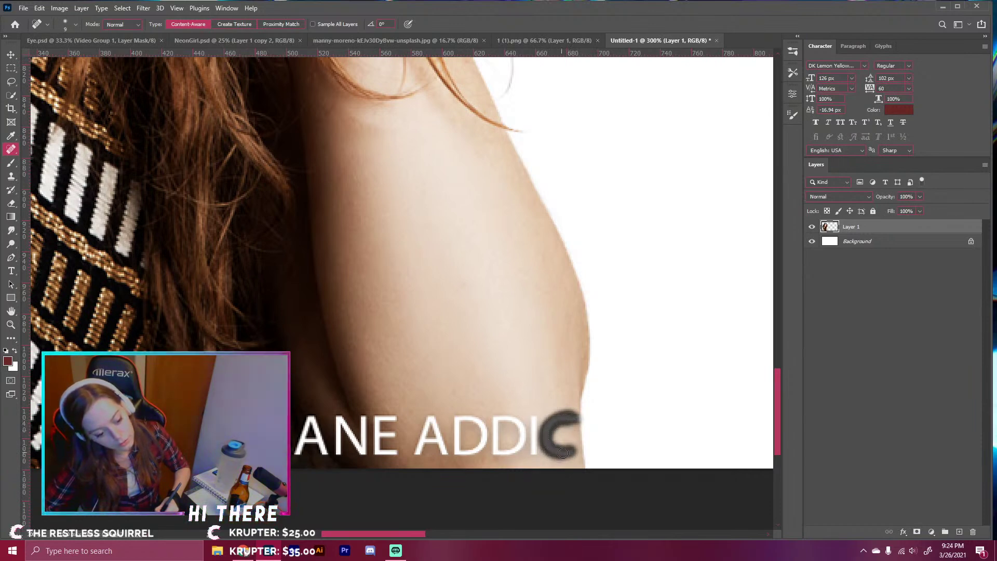
left_click_drag(569, 452, 562, 447)
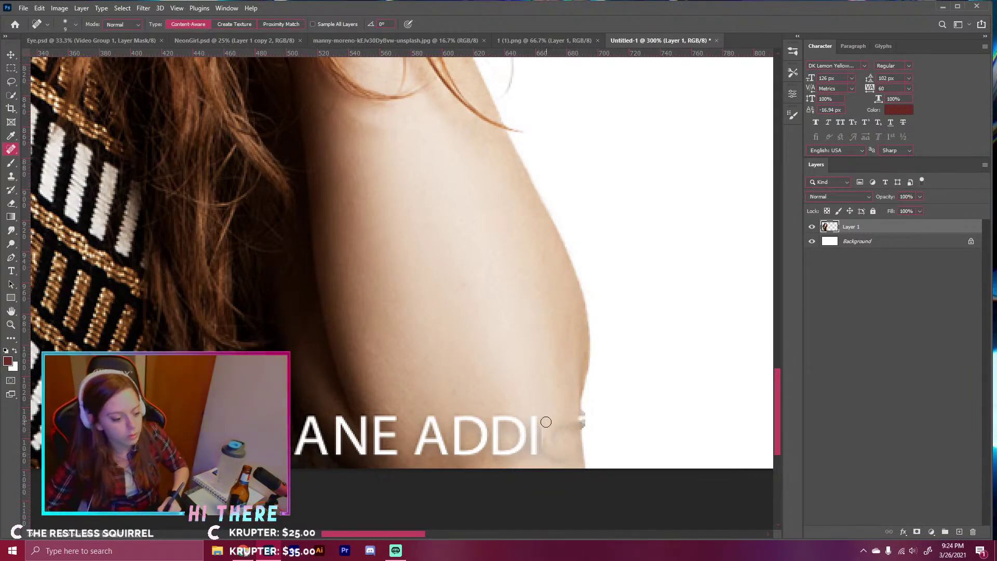
mouse_move(534, 417)
left_mouse_down()
mouse_move(534, 455)
mouse_move(529, 424)
left_mouse_up()
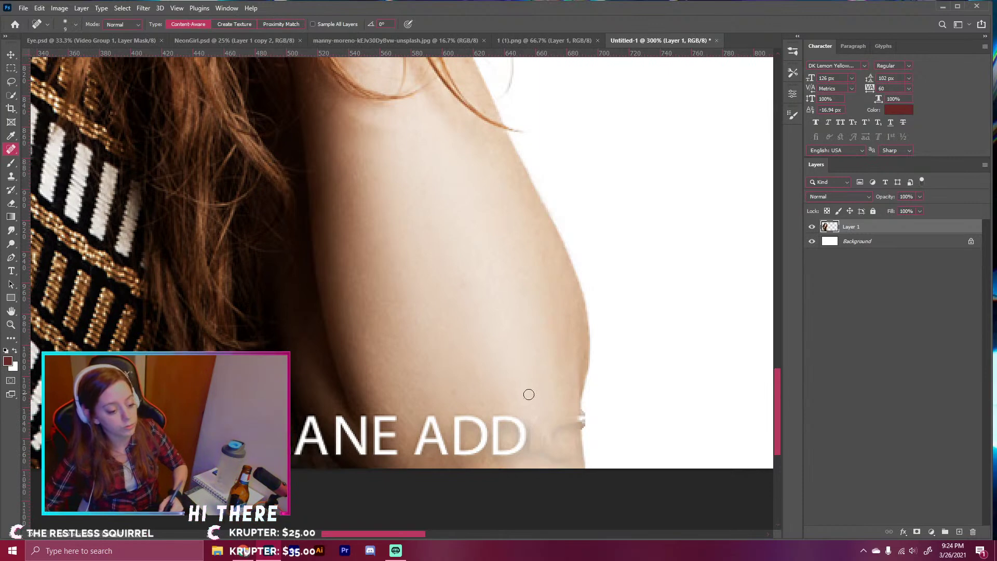
- Heal away both letters "D" of the watermark on the forearm with a 10 px Spot Healing Brush
key("bracketright")
key("bracketright")
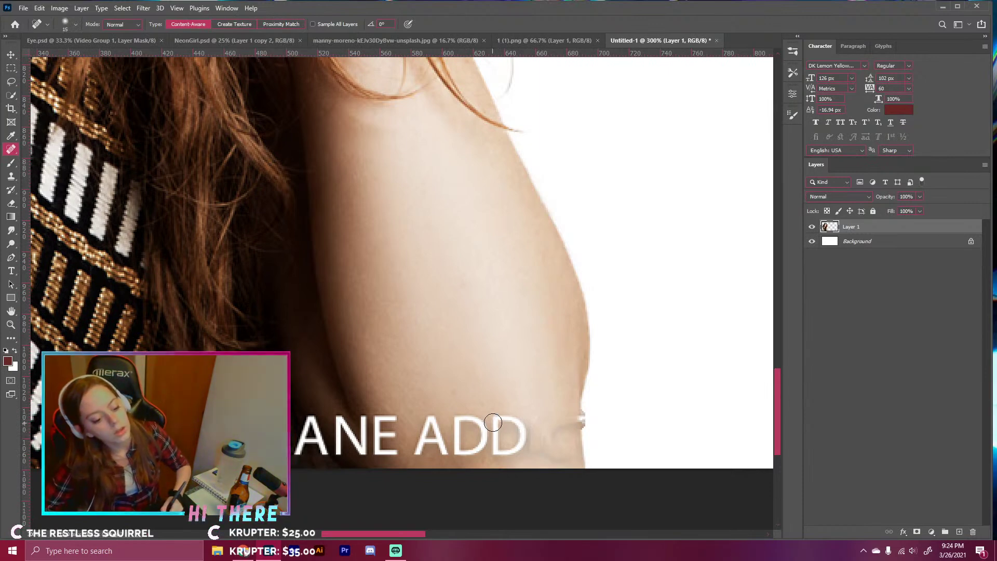
key("bracketleft")
mouse_move(494, 414)
left_mouse_down()
mouse_move(494, 447)
mouse_move(505, 456)
mouse_move(523, 444)
mouse_move(523, 429)
mouse_move(513, 416)
mouse_move(500, 420)
left_mouse_up()
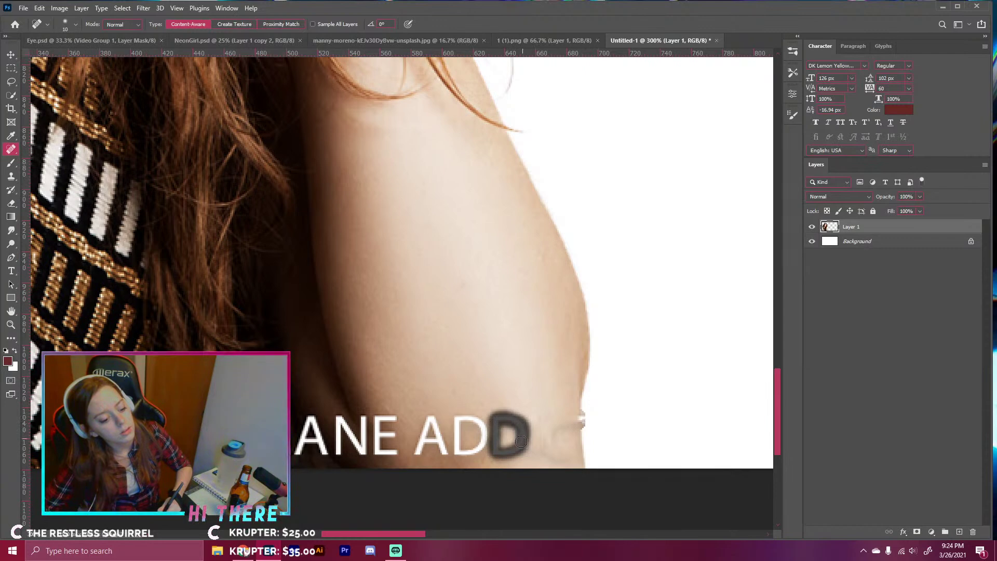
left_click_drag(499, 451, 488, 455)
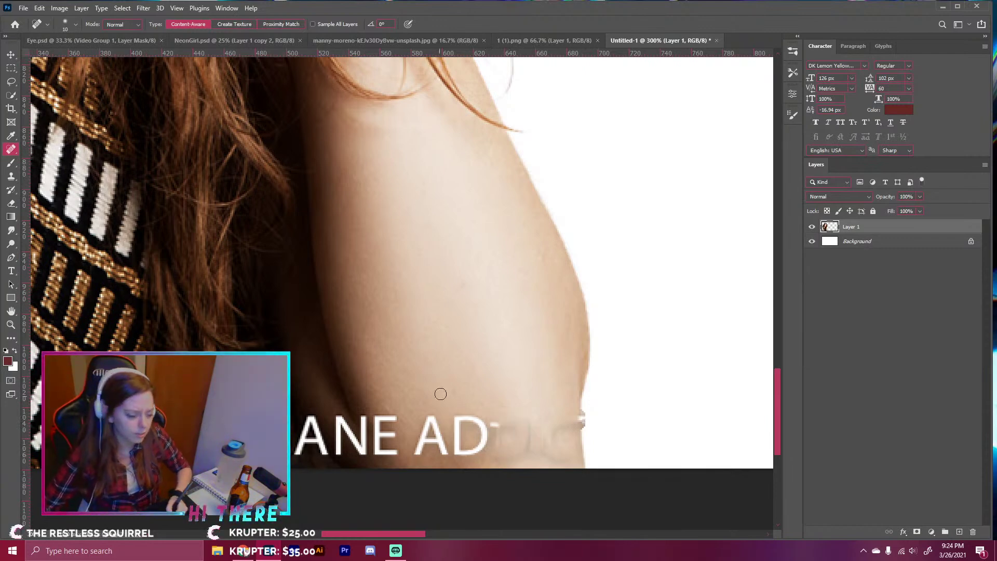
mouse_move(496, 426)
left_mouse_down()
mouse_move(476, 450)
mouse_move(456, 453)
mouse_move(456, 417)
mouse_move(486, 432)
left_mouse_up()
left_click_drag(499, 426, 485, 429)
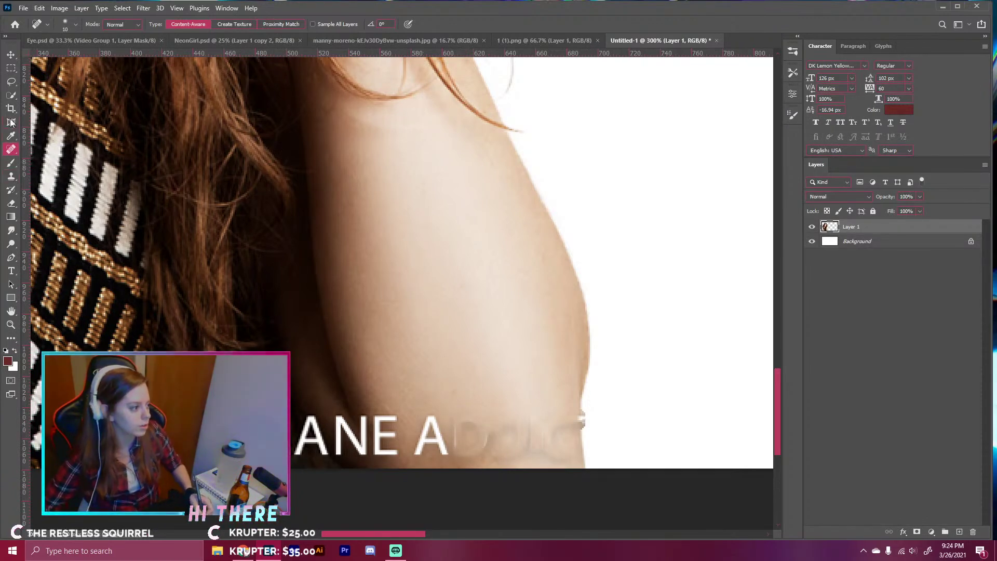
- Clean up the faint letter traces left on the forearm with a 15 px Spot Healing Brush
key("bracketright")
key("bracketright")
key("bracketleft")
mouse_move(484, 437)
left_mouse_down()
mouse_move(459, 449)
mouse_move(459, 423)
mouse_move(483, 435)
mouse_move(457, 438)
mouse_move(507, 451)
mouse_move(521, 431)
mouse_move(511, 418)
mouse_move(495, 419)
mouse_move(532, 433)
mouse_move(532, 457)
left_mouse_up()
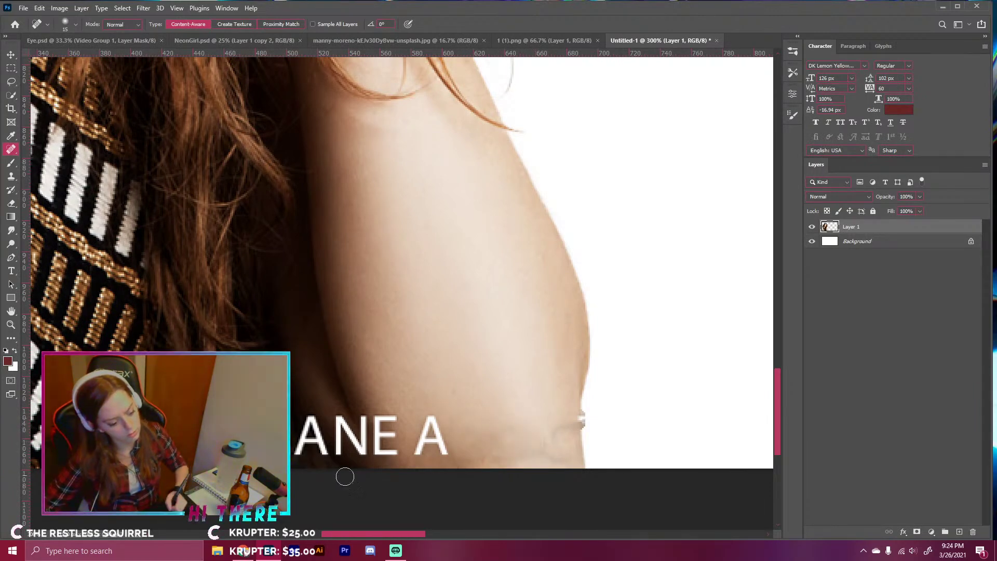
- Switch to YouTube Music in the browser, skip ahead two tracks, and return to Photoshop
left_click(244, 550)
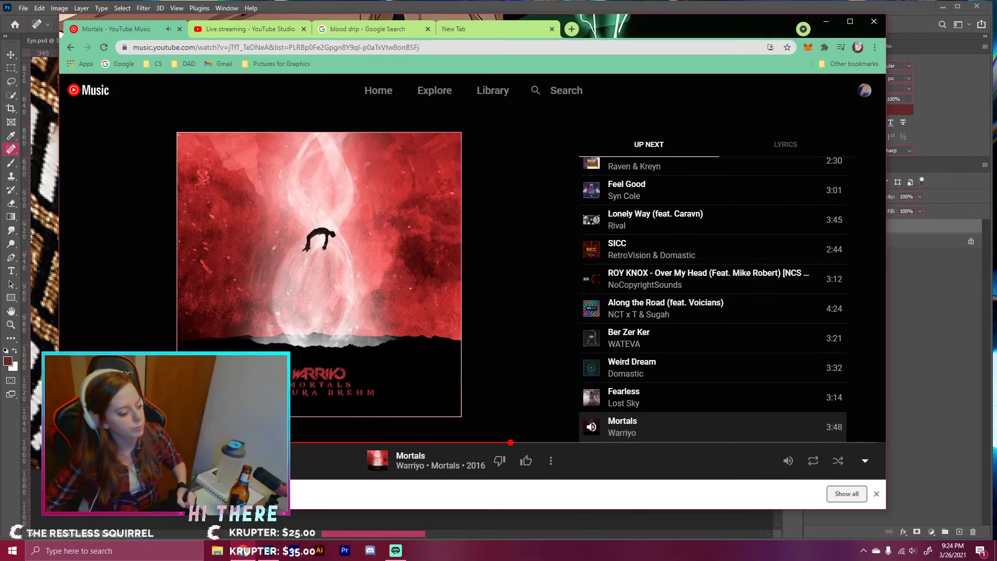
left_click(133, 460)
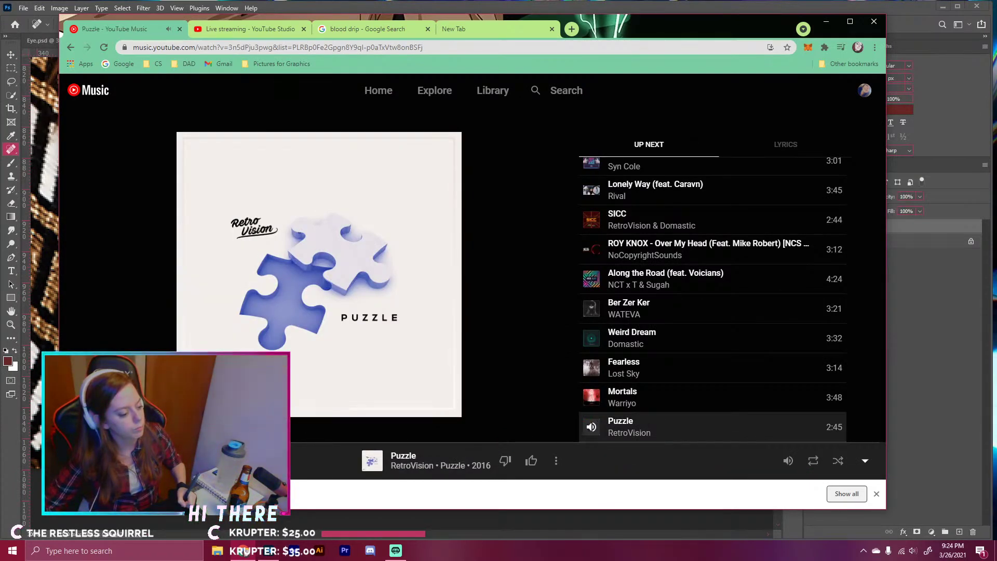
left_click(133, 460)
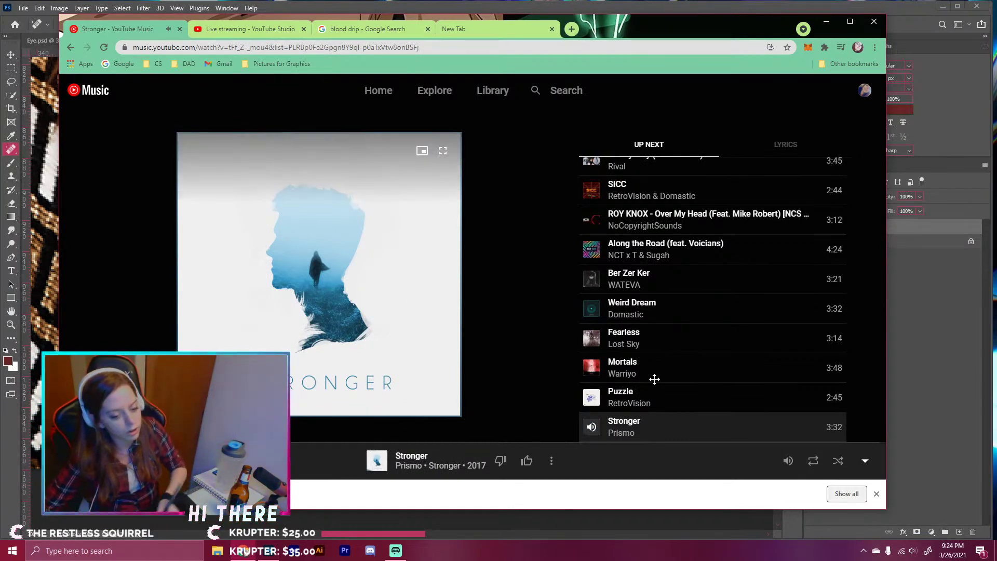
left_click(918, 321)
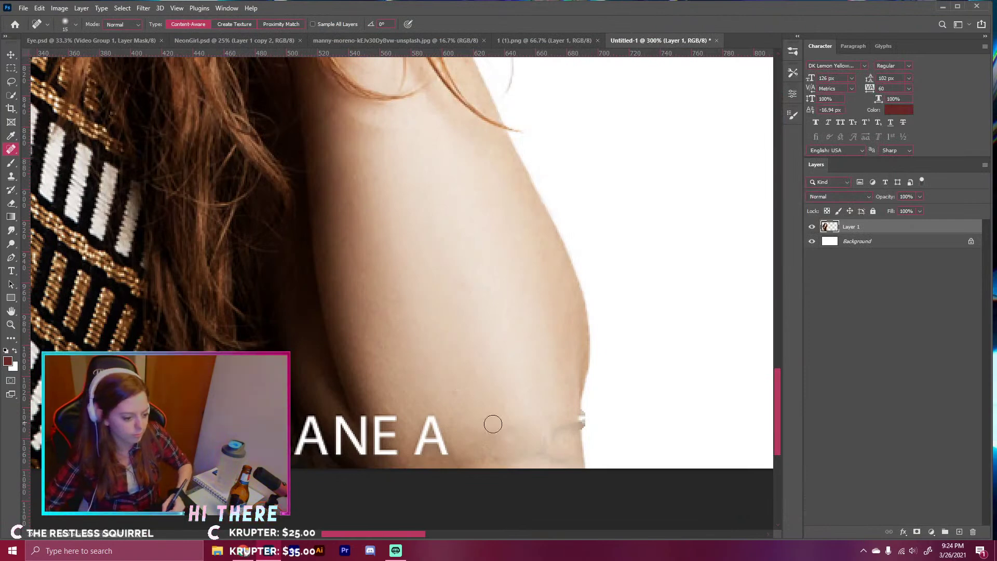
- Heal away the second "A" and the "E" of the watermark, along with leftover traces on the forearm
left_click_drag(550, 442, 543, 439)
mouse_move(442, 454)
left_mouse_down()
mouse_move(430, 419)
mouse_move(416, 456)
mouse_move(436, 441)
mouse_move(420, 442)
mouse_move(416, 456)
mouse_move(426, 417)
mouse_move(441, 453)
left_mouse_up()
mouse_move(401, 418)
left_mouse_down()
mouse_move(368, 421)
mouse_move(377, 421)
mouse_move(374, 452)
mouse_move(404, 449)
left_mouse_up()
left_click_drag(397, 423, 380, 426)
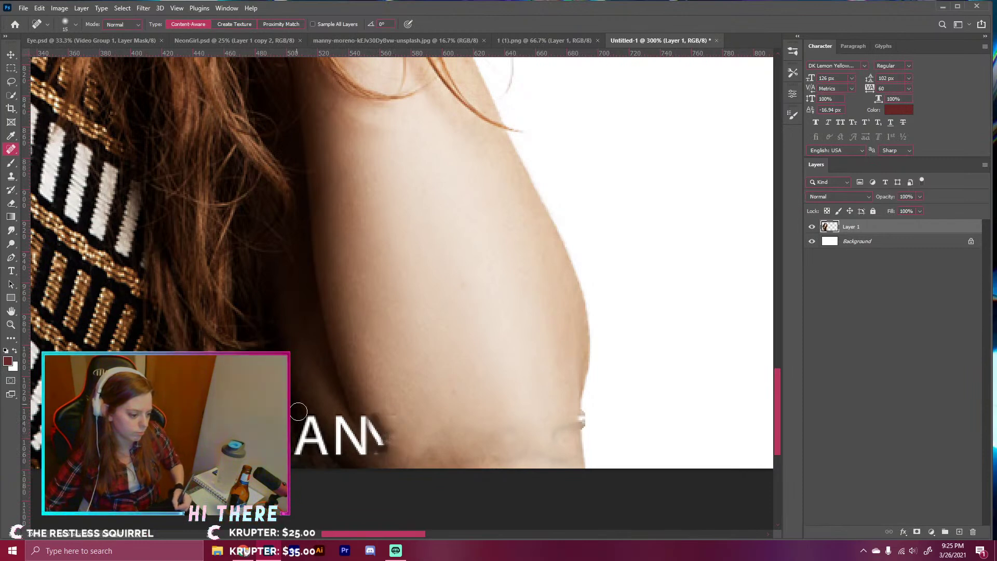
- Select the remaining "AN" watermark letters with a rectangular marquee, fill them with Content-Aware at 100% opacity, and deselect
left_click(10, 68)
left_click_drag(291, 411, 406, 456)
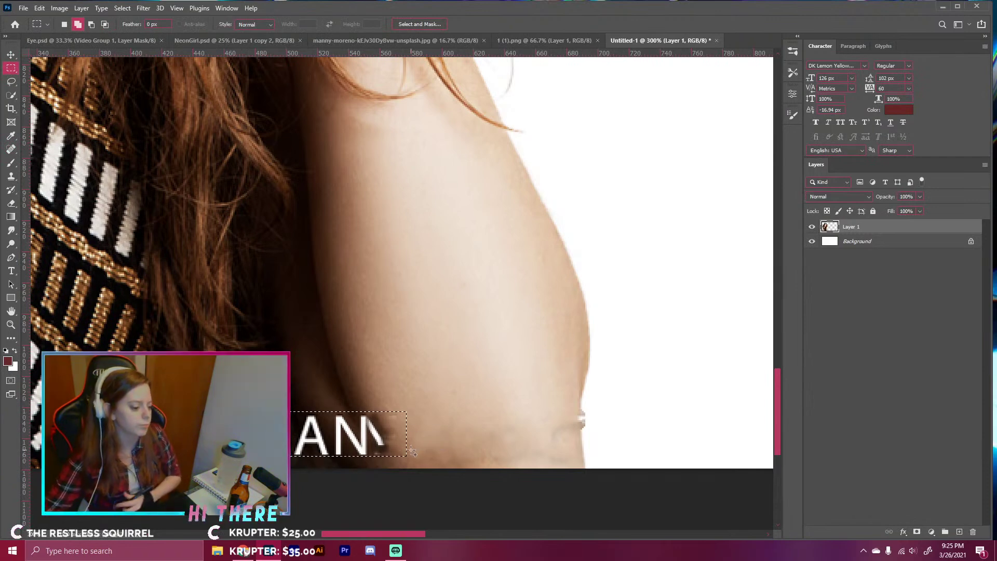
scroll(389, 441, "up", 1)
right_click(356, 431)
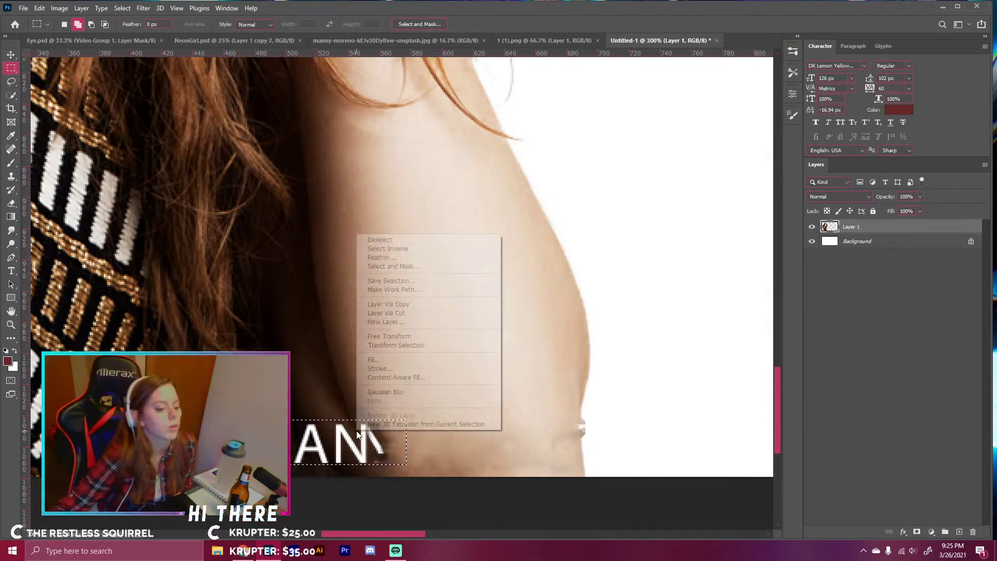
left_click(404, 359)
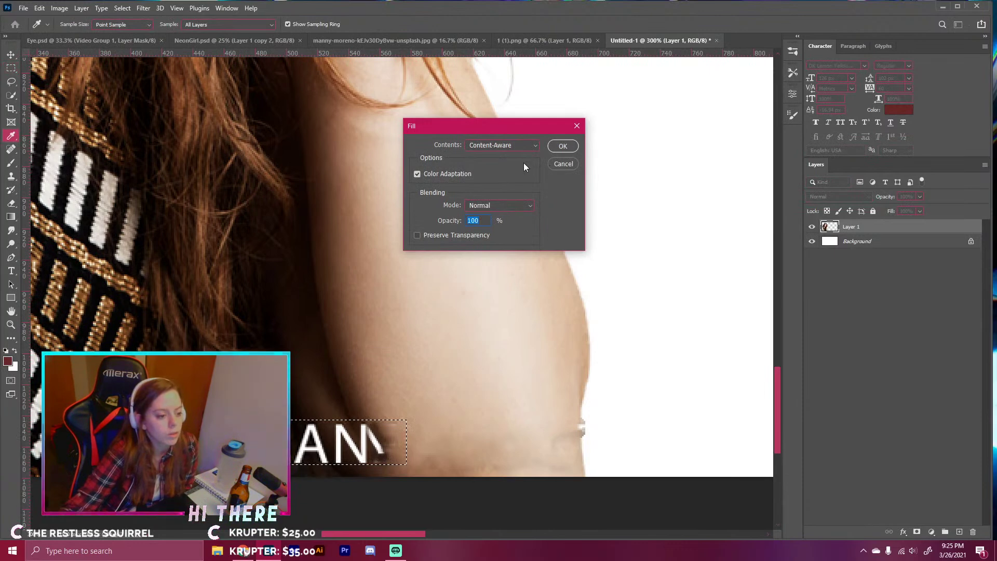
left_click(561, 147)
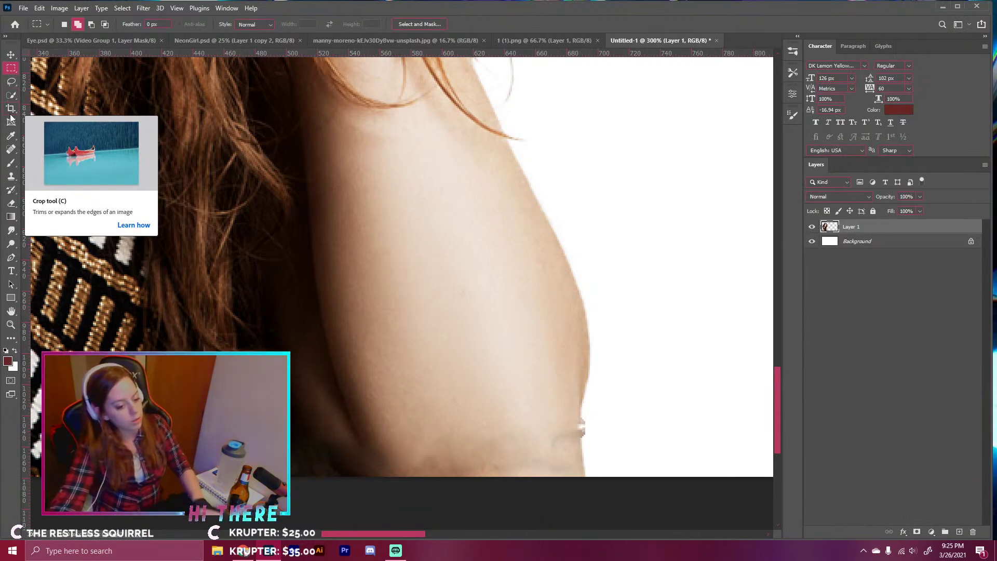
left_click(541, 167)
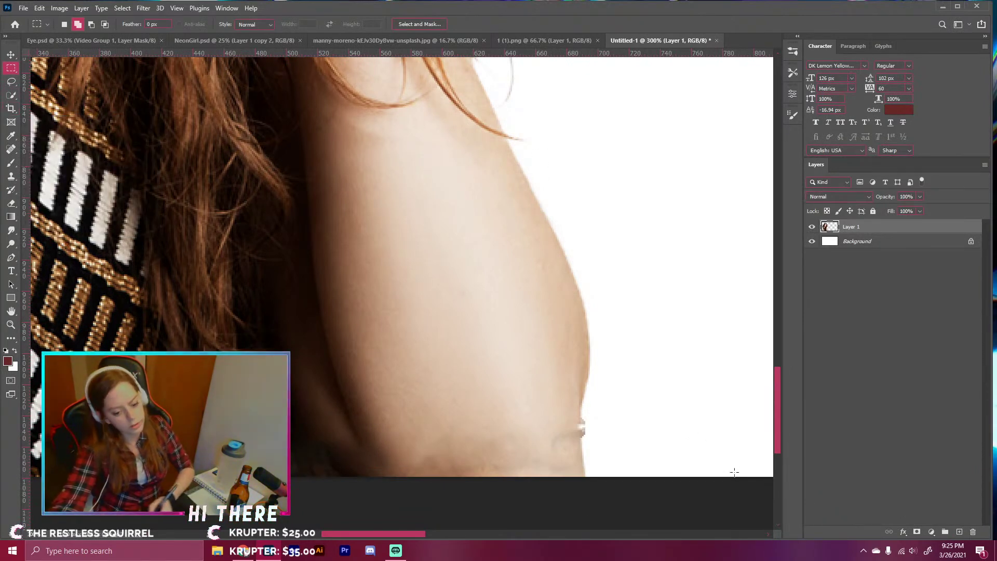
- Add a layer mask to Layer 1 and paint out the stray bump on the forearm's outer edge with a black brush at 100% opacity
left_click(916, 532)
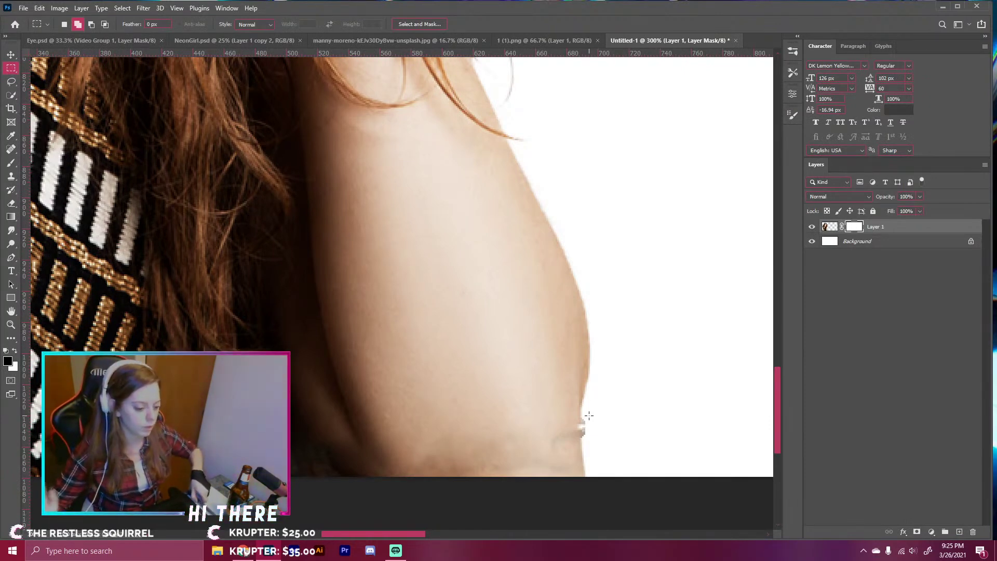
left_click(11, 163)
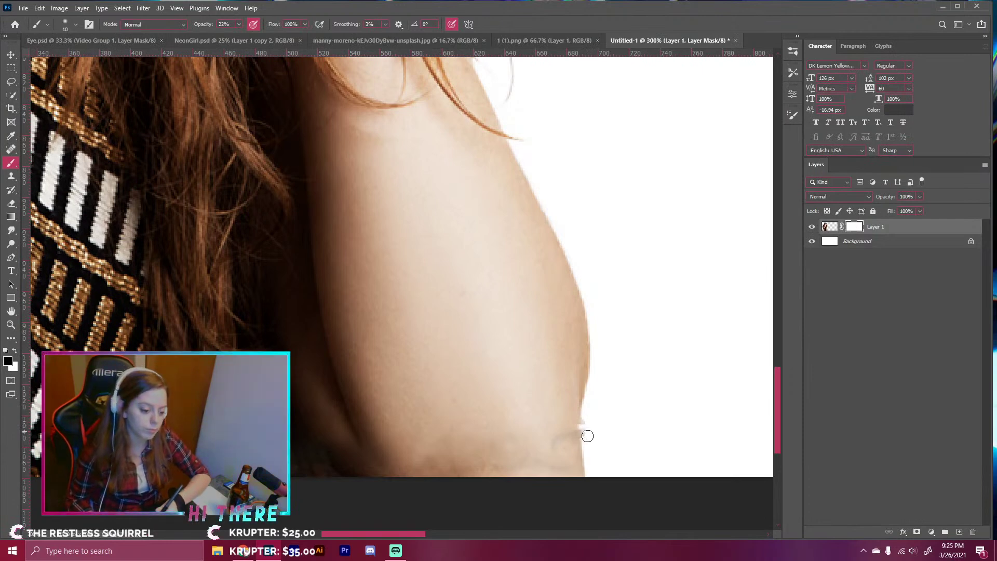
left_click_drag(202, 25, 265, 41)
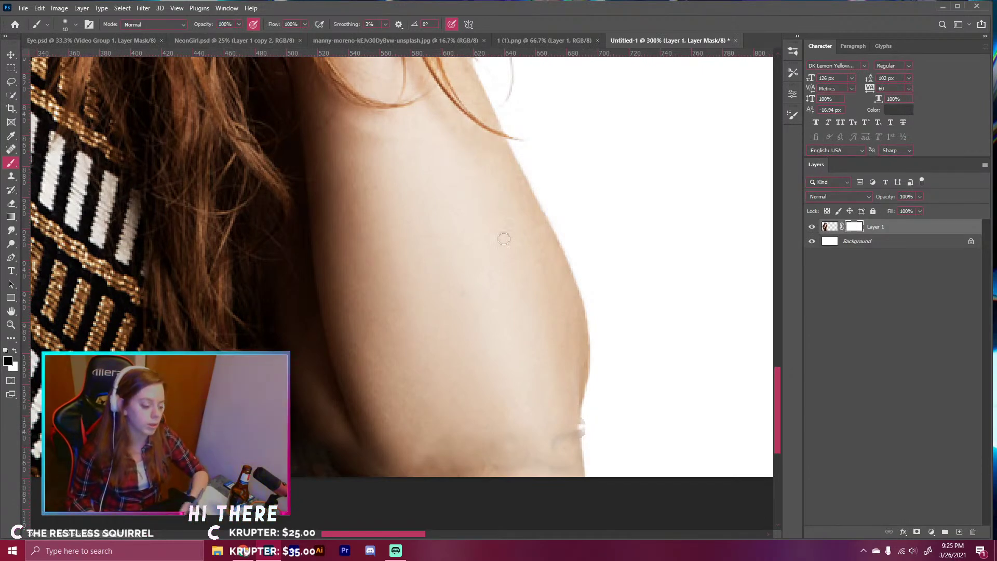
left_click_drag(586, 434, 585, 438)
key("[")
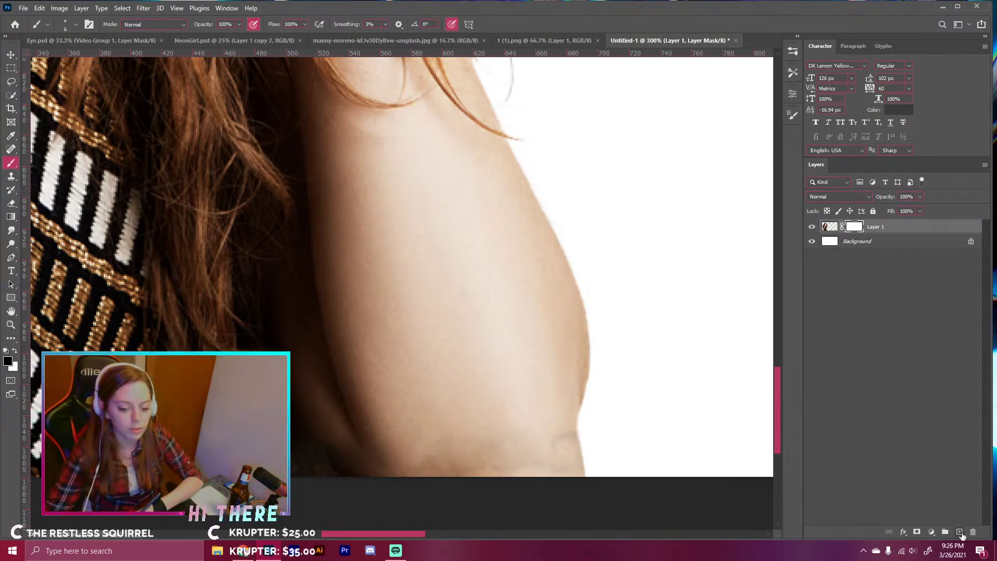
- Add a new layer above Layer 1 and paint sampled skin tones over the blotchy healed area with a 10 px brush
left_click(959, 532)
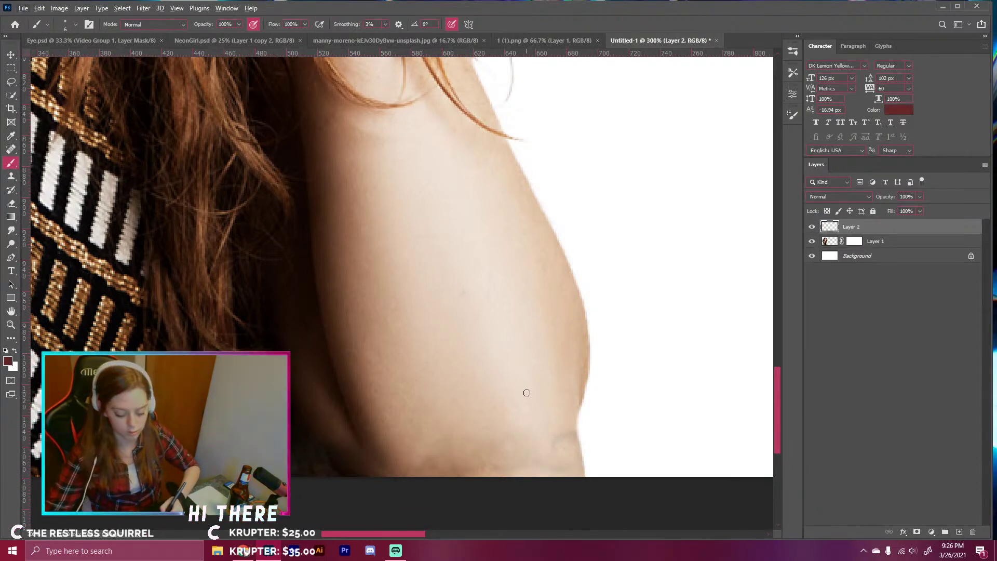
key("x")
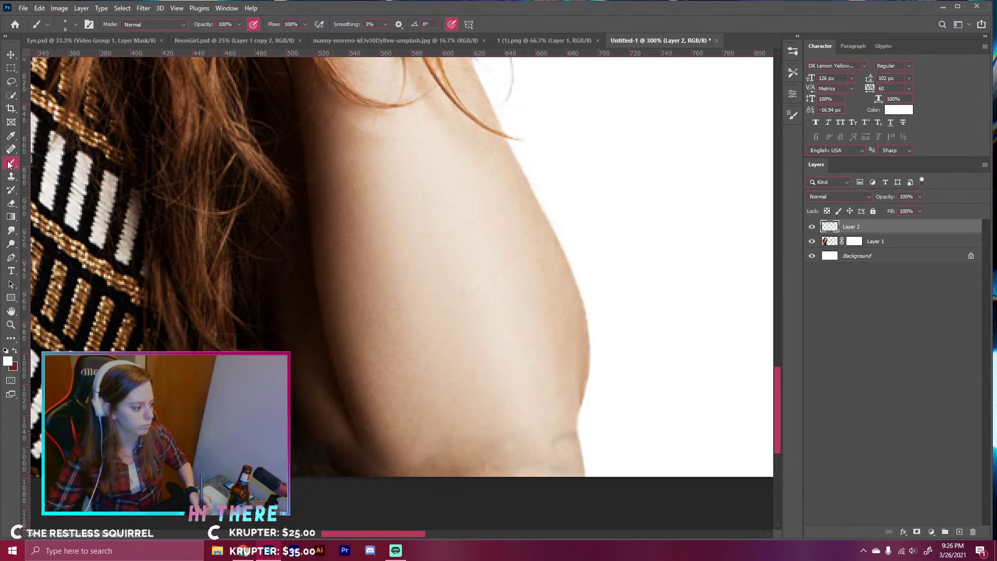
key("bracketright")
key("bracketright")
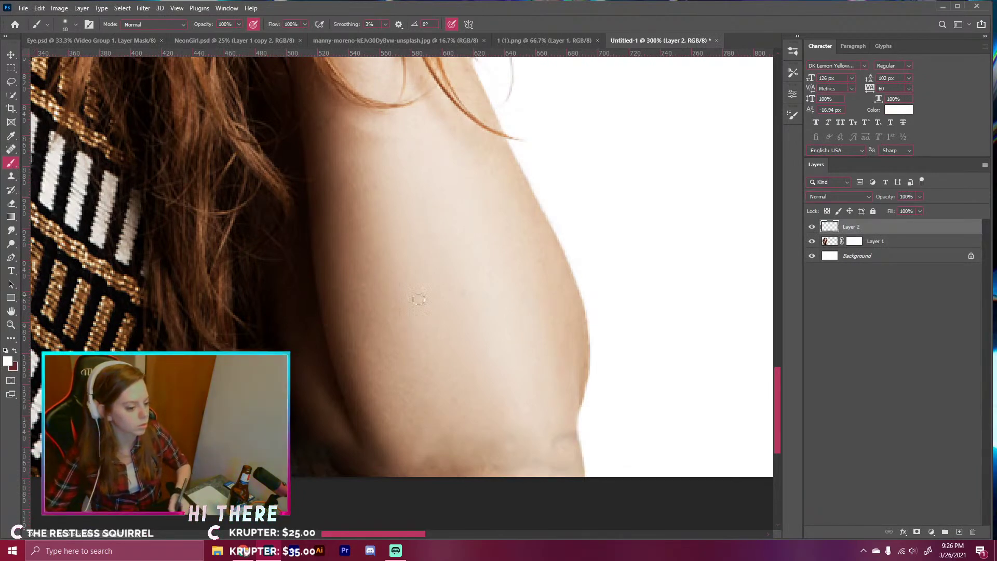
left_click(559, 415, "alt")
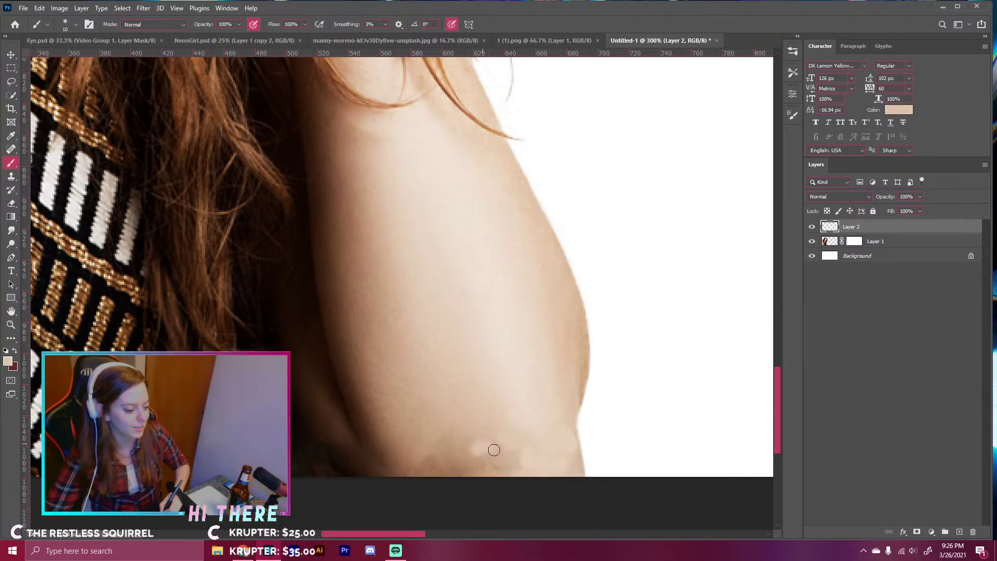
left_click(473, 436, "alt")
left_click_drag(474, 447, 483, 446)
left_click(418, 438, "alt")
left_click(418, 462)
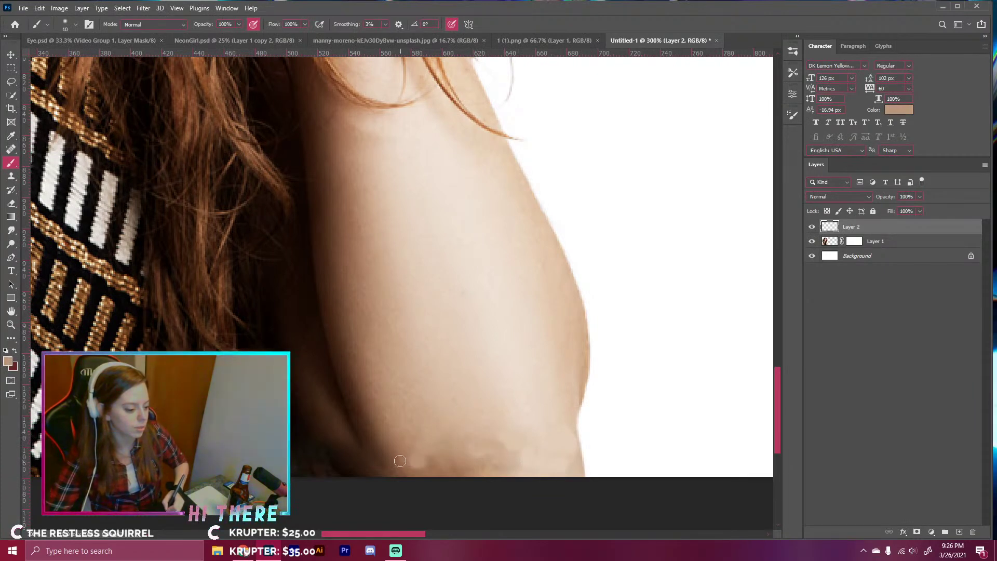
left_click(383, 448, "alt")
left_click_drag(384, 461, 380, 462)
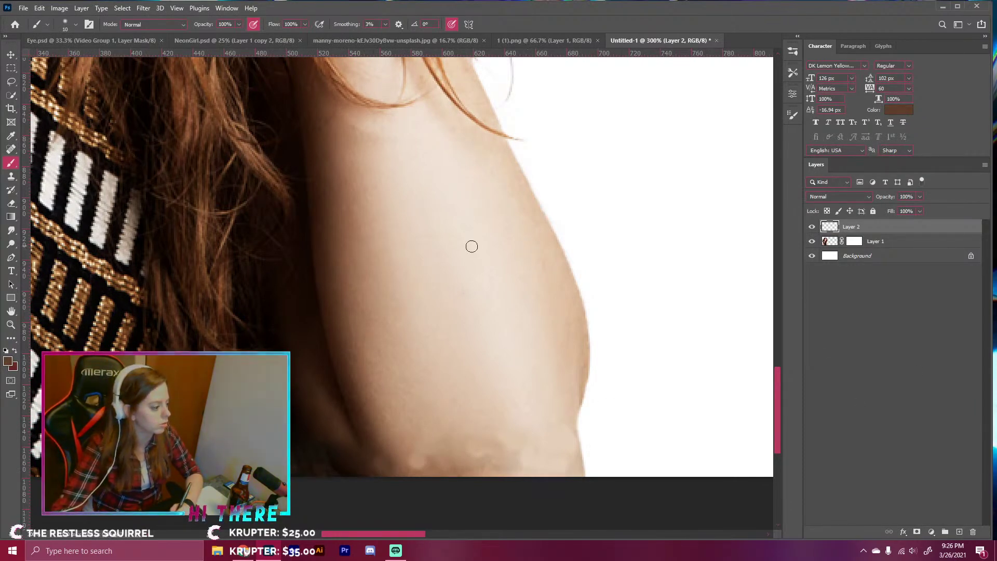
- Smudge the painted skin patches on Layer 2 at 26% strength, and merge Layer 2 with Layer 1
left_click(11, 230)
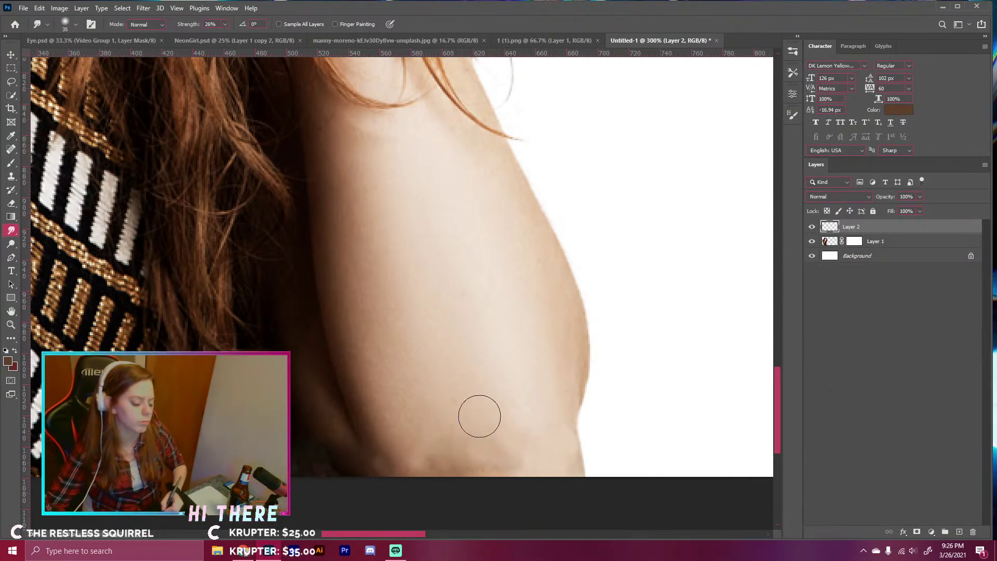
left_click(912, 245, "shift")
right_click(912, 245)
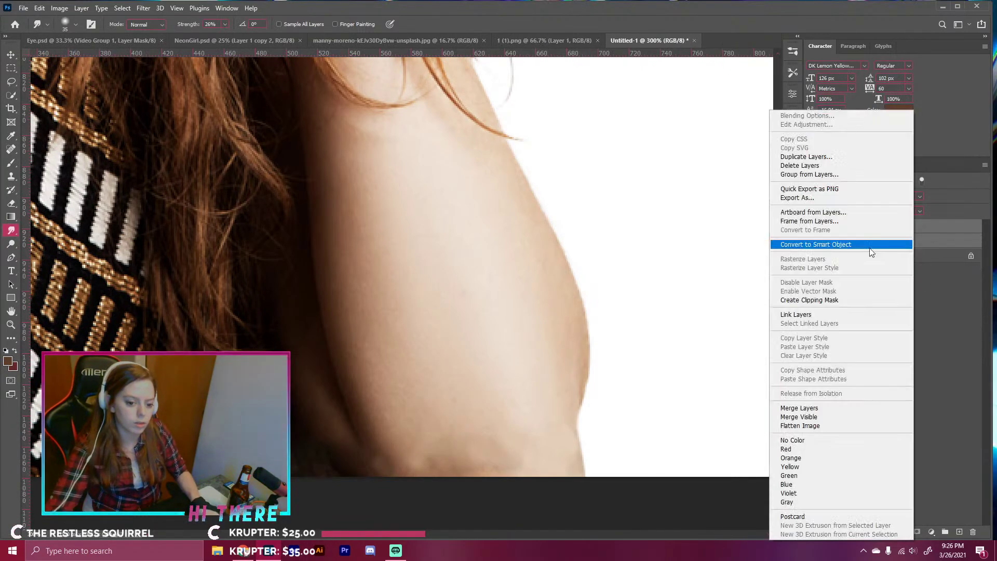
left_click(827, 407)
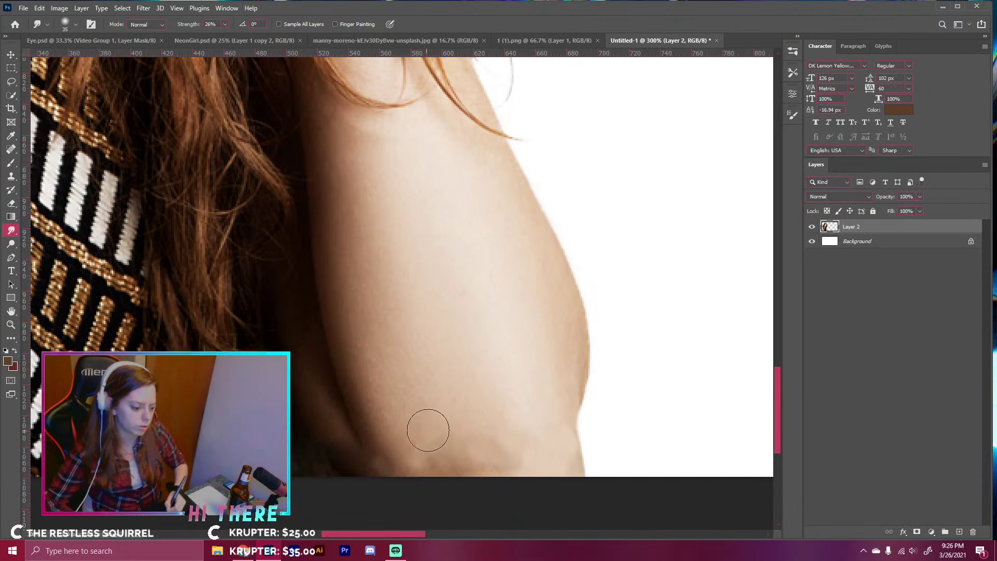
- Smudge the remaining blotches and the outer edge of the lower forearm at 26% strength, varying the brush between 20 and 35 px
mouse_move(489, 464)
left_mouse_down()
mouse_move(480, 439)
mouse_move(492, 441)
mouse_move(481, 433)
mouse_move(424, 462)
left_mouse_up()
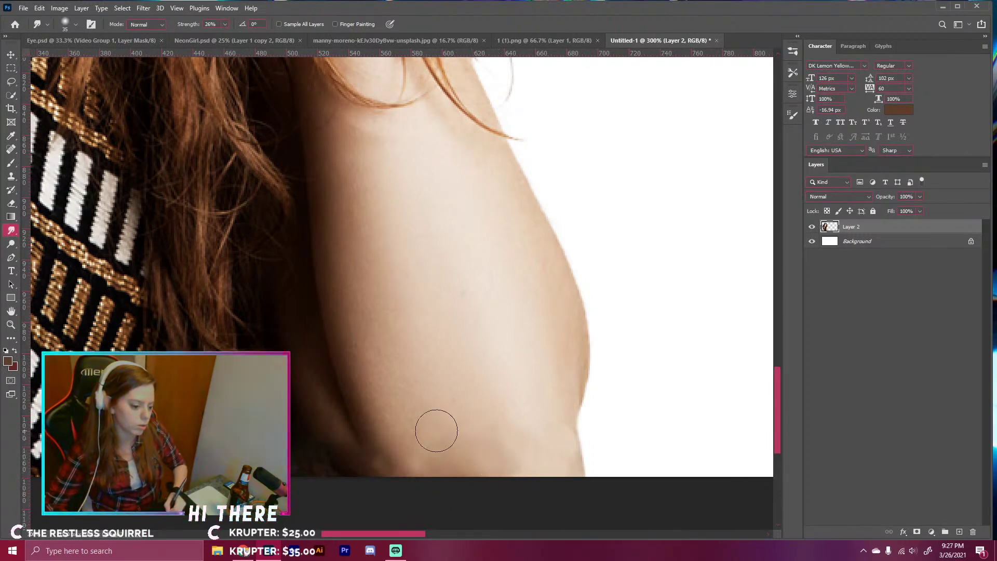
key("bracketleft")
key("bracketleft")
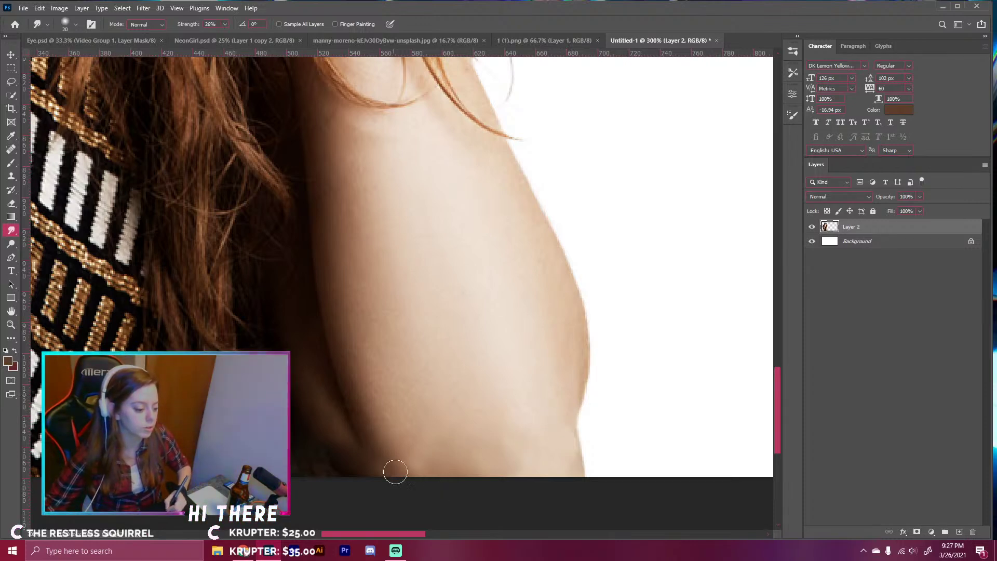
key("bracketright")
key("bracketright")
key("bracketright")
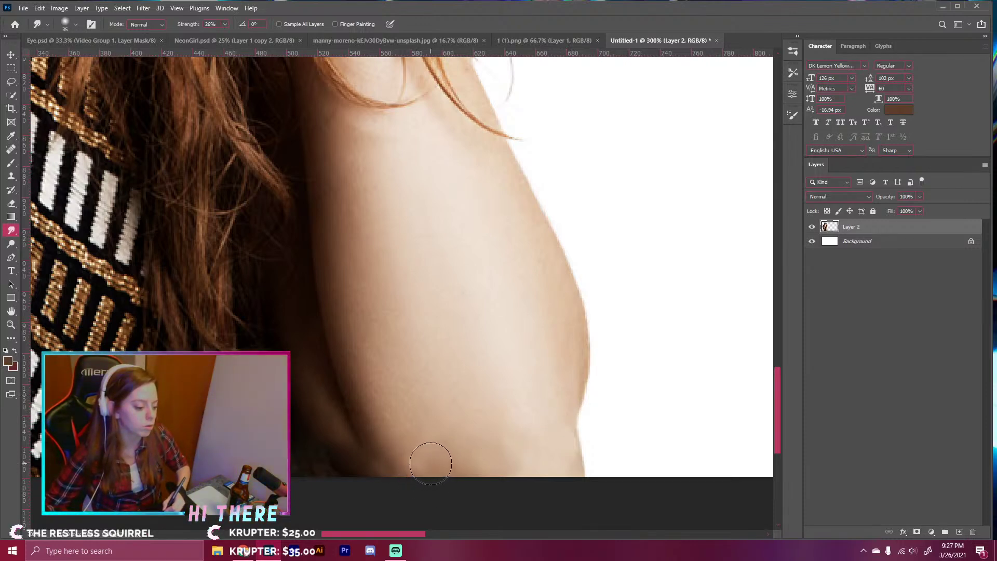
key("bracketleft")
key("bracketleft")
key("bracketleft")
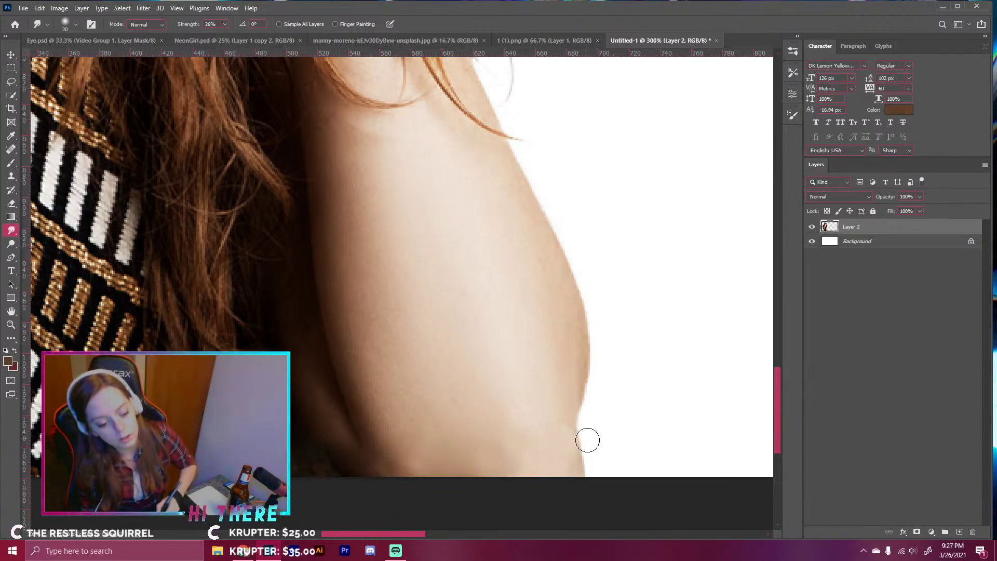
left_click_drag(566, 458, 572, 430)
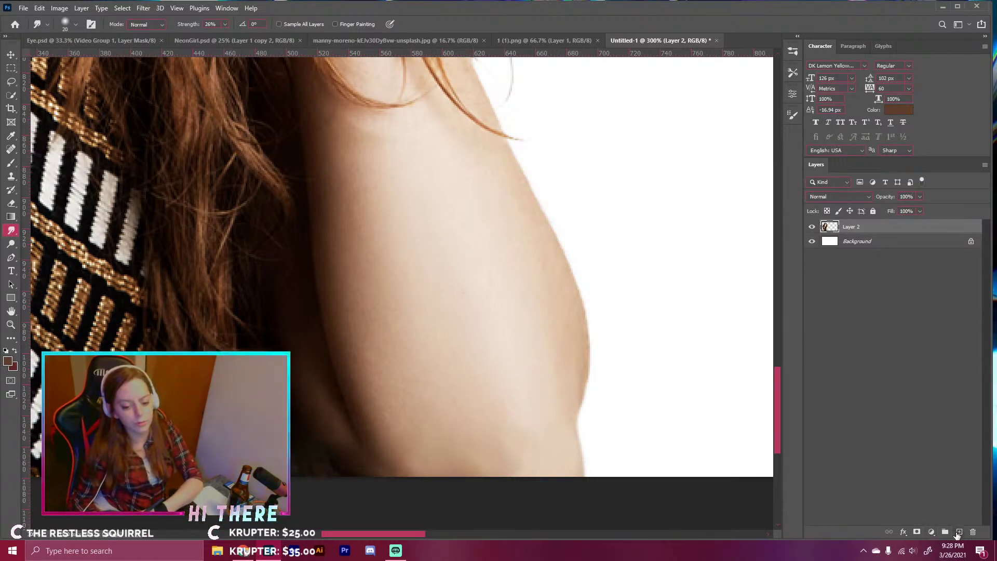
- Add a new layer above Layer 2 and paint soft brown shading across the forearm's cut-off end with a 70 px brush
scroll(656, 385, "down", 4)
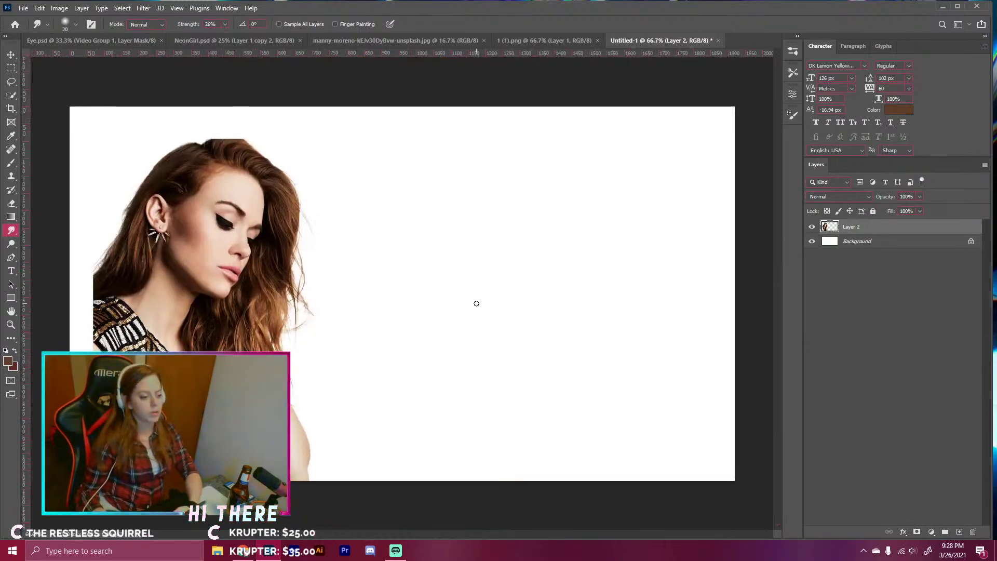
key("ctrl+plus")
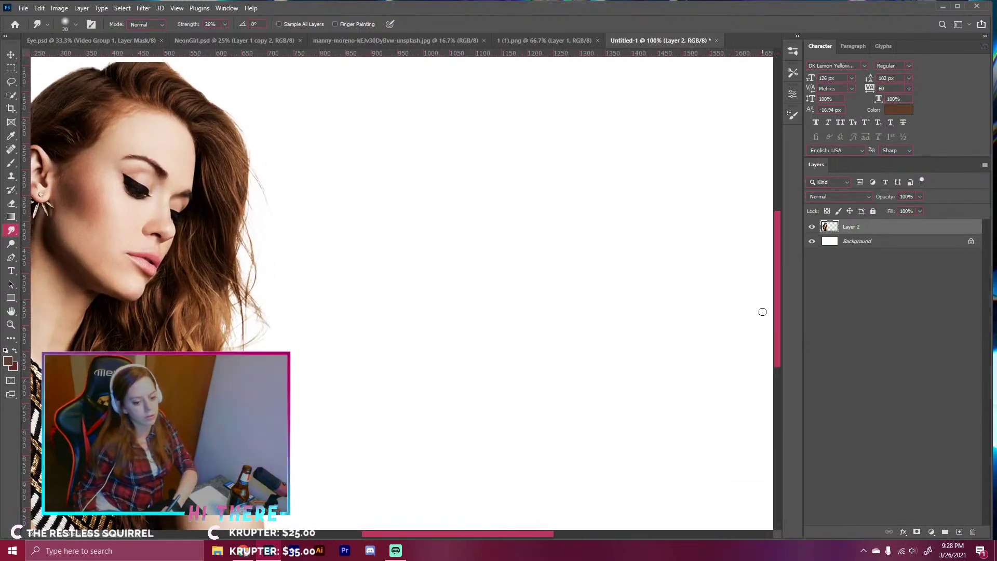
left_click_drag(775, 309, 777, 361)
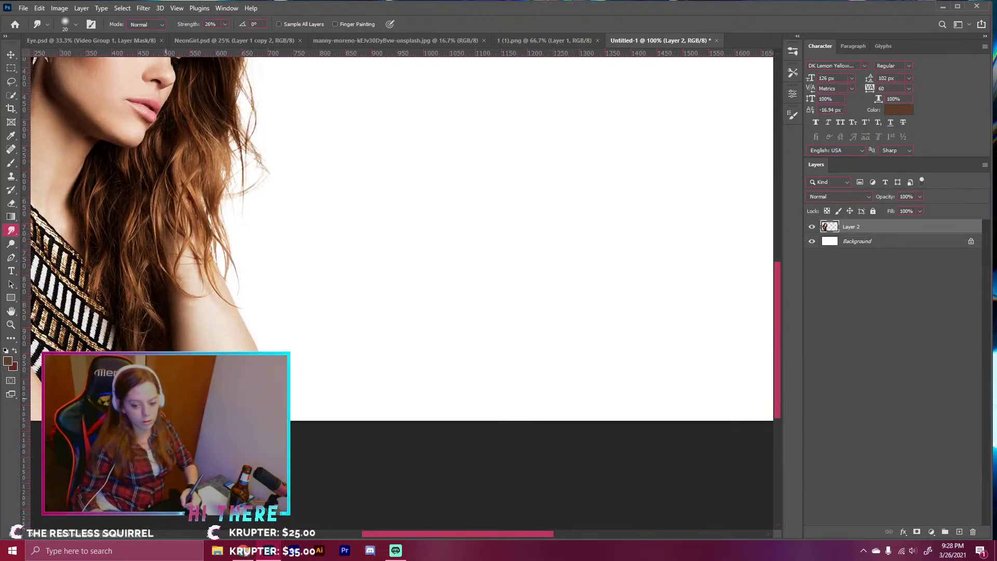
key("ctrl+plus")
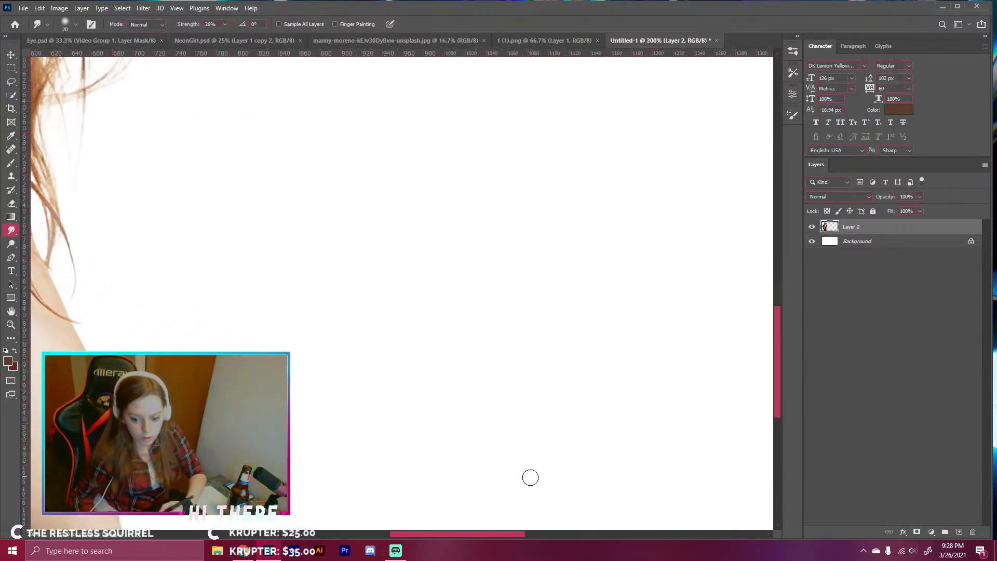
left_click_drag(475, 535, 404, 537)
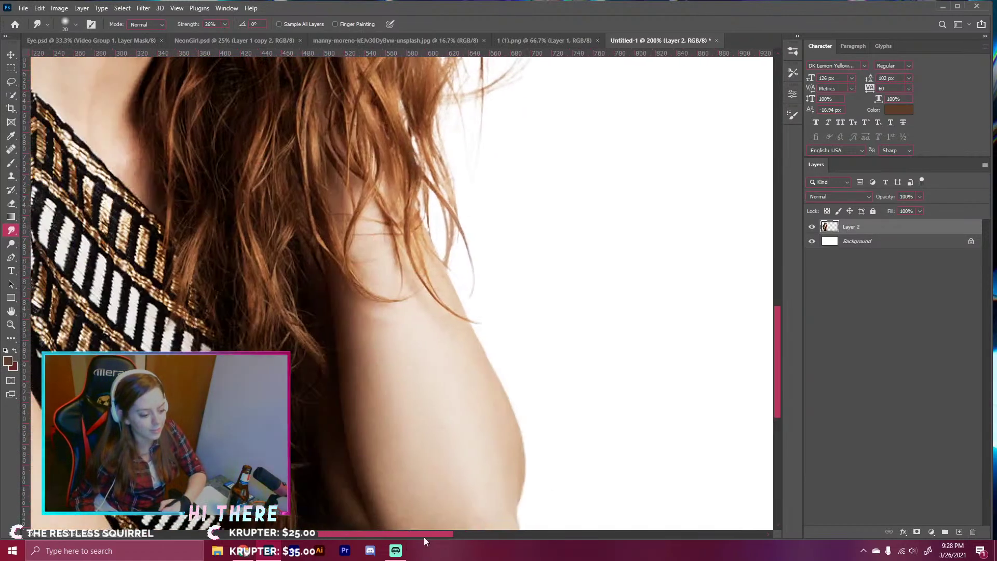
left_click_drag(776, 337, 773, 373)
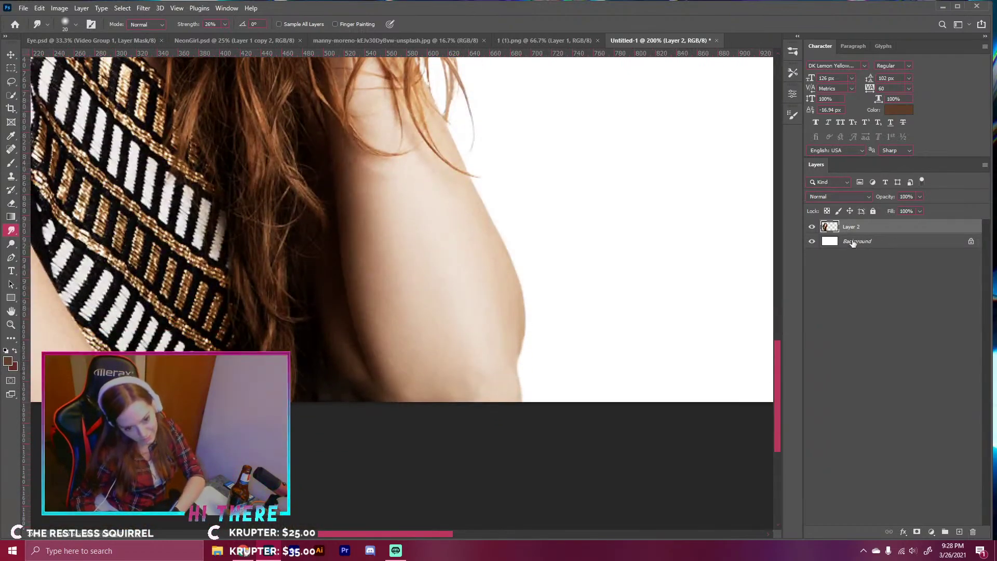
left_click(958, 532)
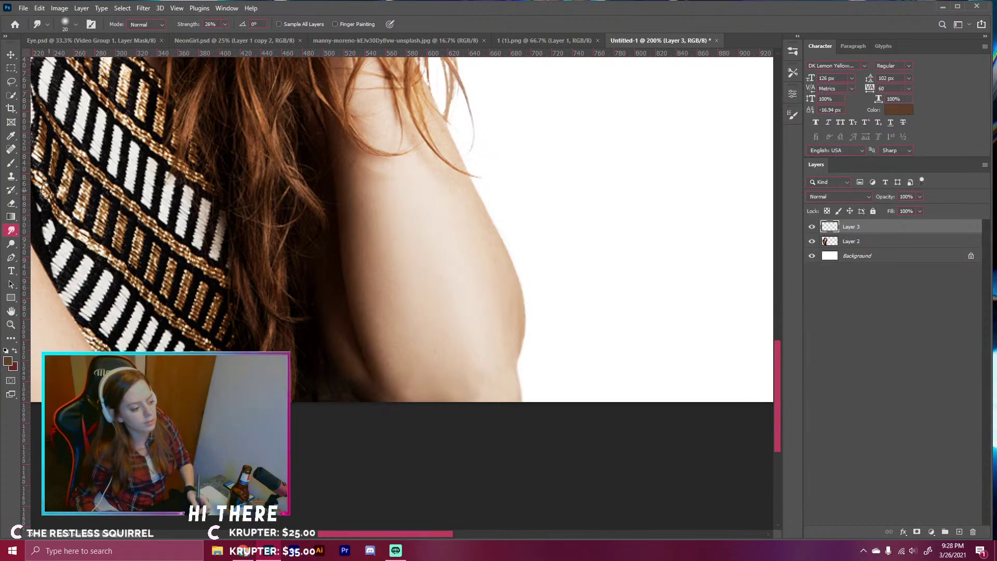
left_click(13, 164)
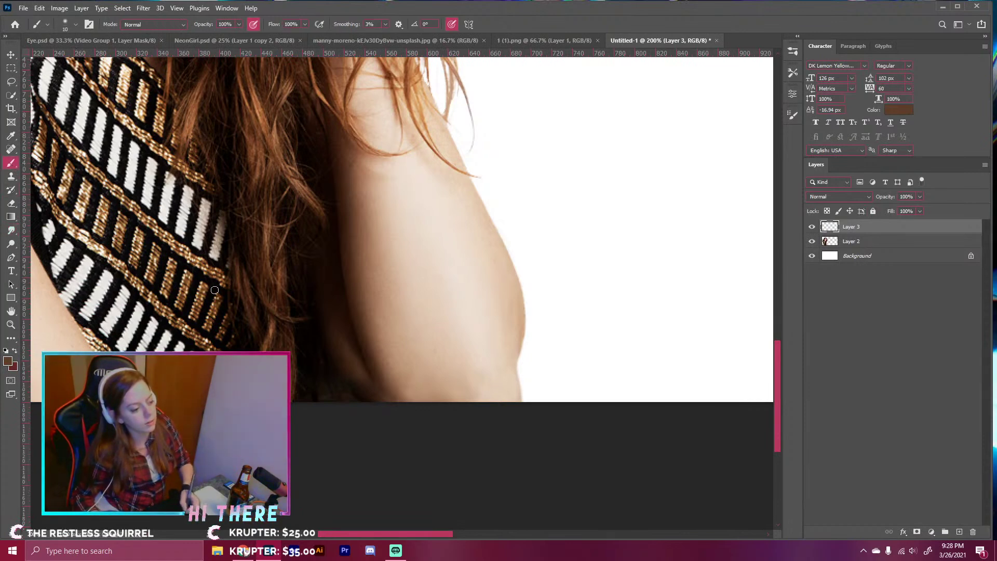
key("bracketright")
key("bracketright")
key("bracketright")
key("bracketright")
key("bracketright")
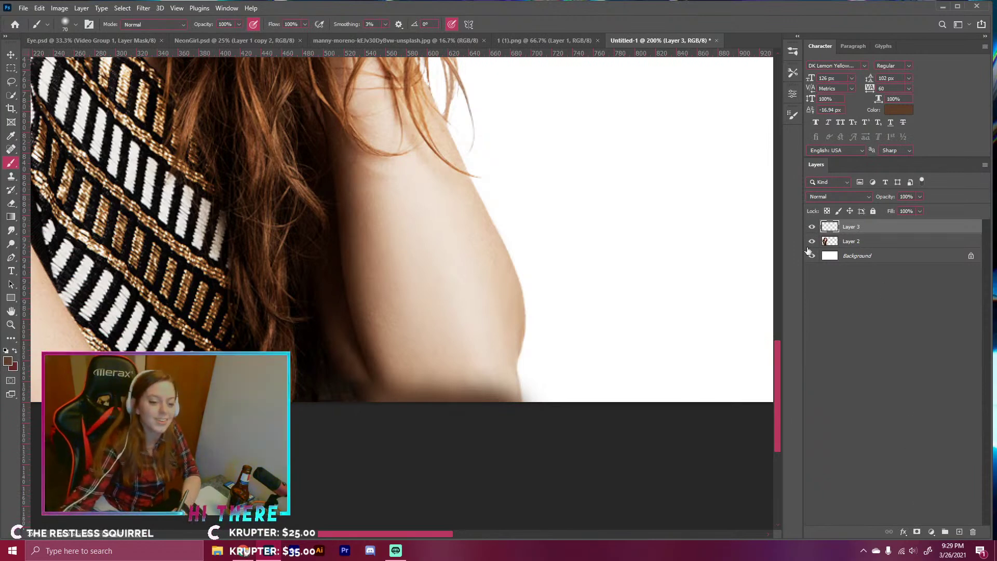
- Clip Layer 3 to Layer 2 and paint dark red shading along the forearm's cut-off end with the 70 px brush
right_click(841, 228)
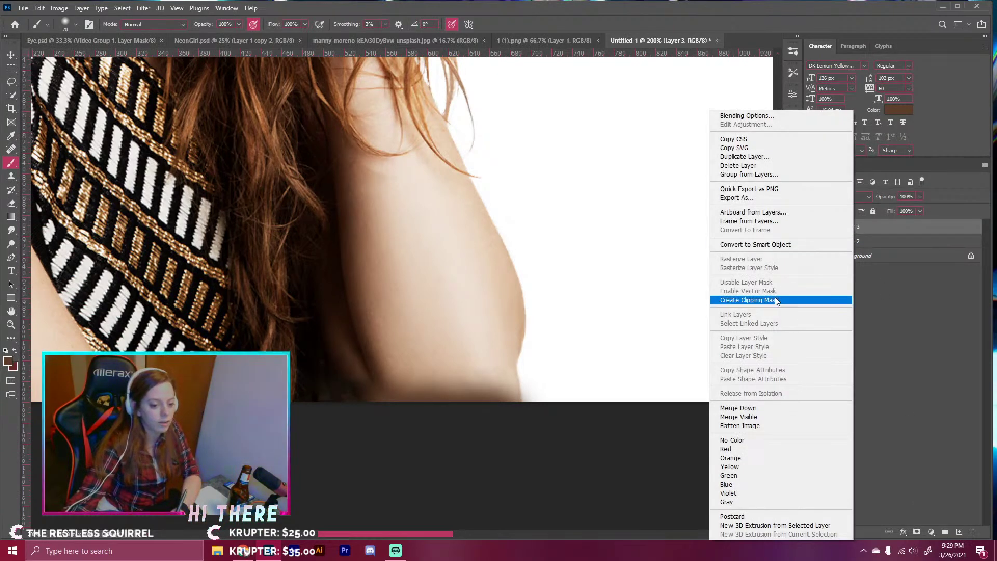
left_click(777, 300)
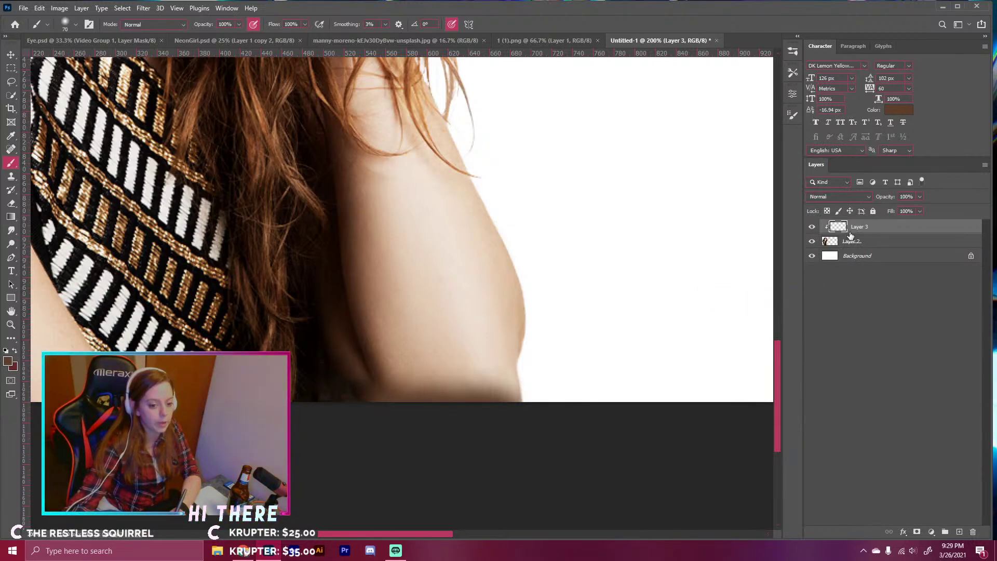
left_click(15, 350)
mouse_move(511, 413)
left_mouse_down()
mouse_move(455, 430)
mouse_move(363, 430)
left_mouse_up()
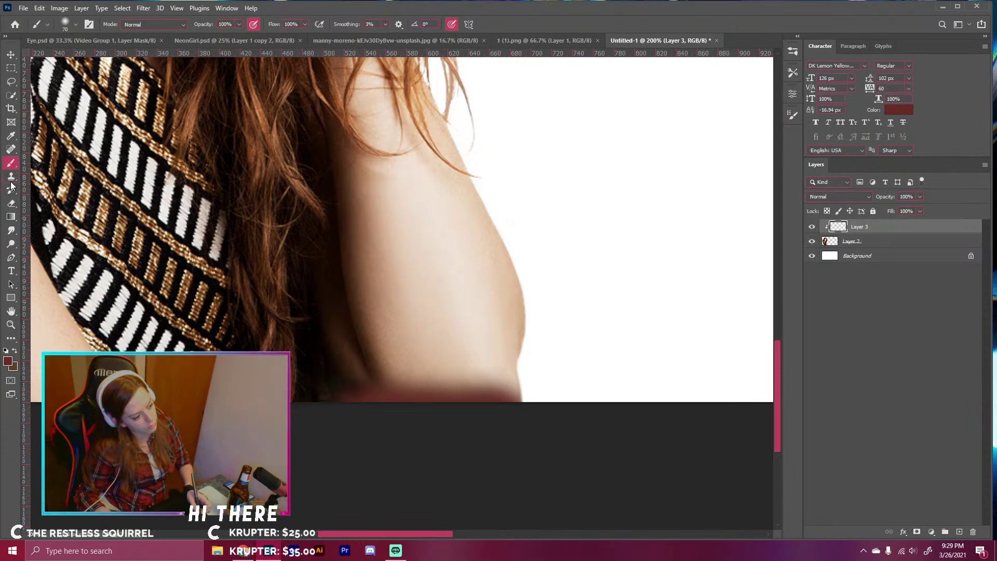
- Smudge the dark red shading across the forearm's cut-off end with a 50 px brush at 26% strength
left_click(12, 232)
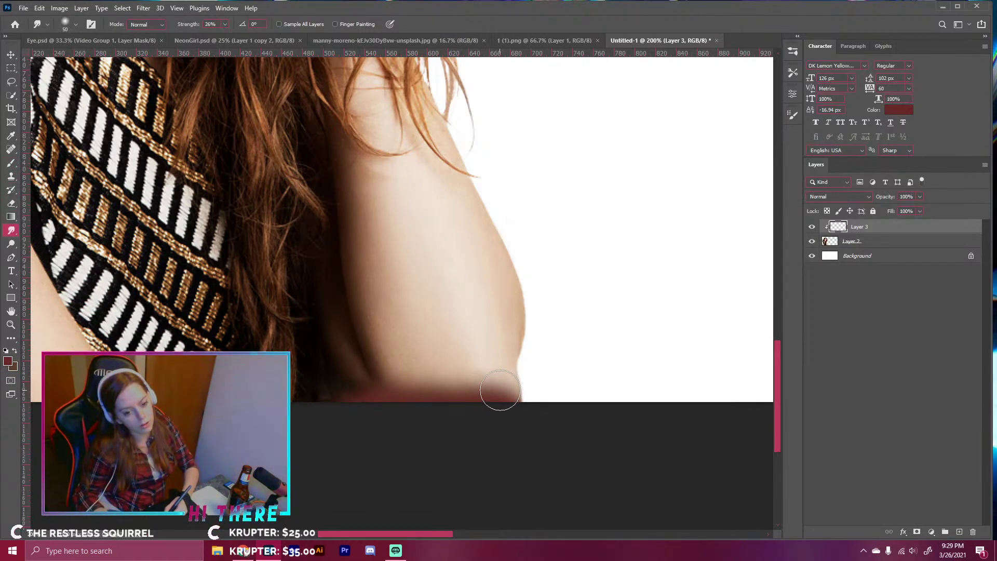
key("bracketright")
key("bracketright")
mouse_move(509, 387)
left_mouse_down()
mouse_move(472, 390)
mouse_move(463, 376)
mouse_move(458, 387)
mouse_move(469, 384)
mouse_move(427, 363)
mouse_move(379, 363)
mouse_move(358, 385)
mouse_move(327, 391)
left_mouse_up()
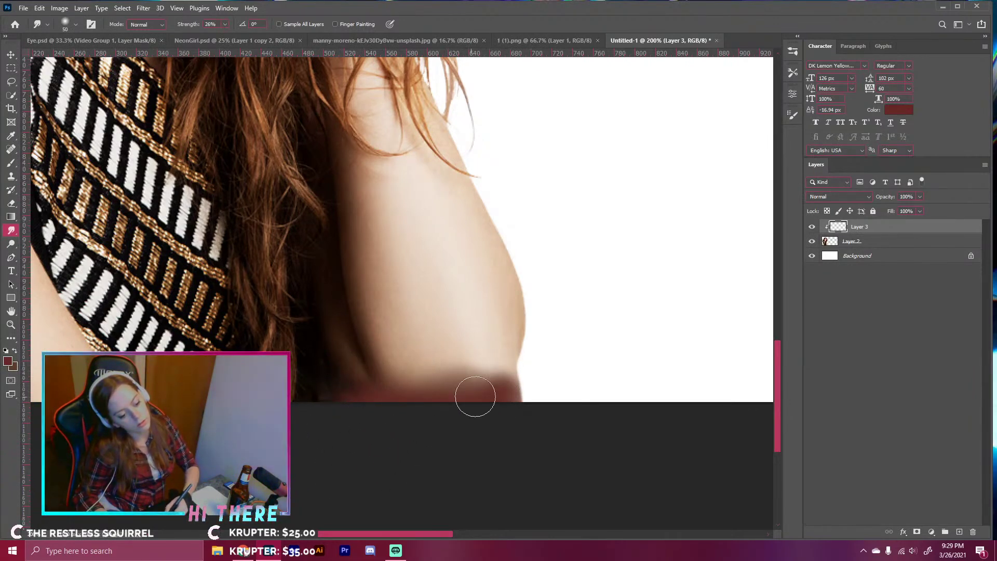
- Lower the opacity of the clipped shading layer, Layer 3, to 3%
left_click_drag(890, 196, 881, 198)
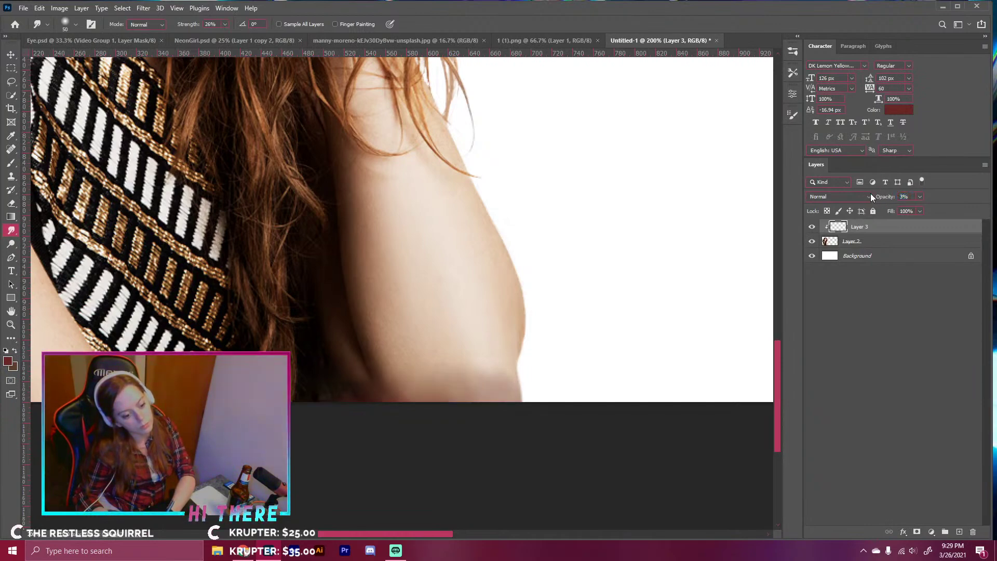
key("ctrl+minus")
key("ctrl+minus")
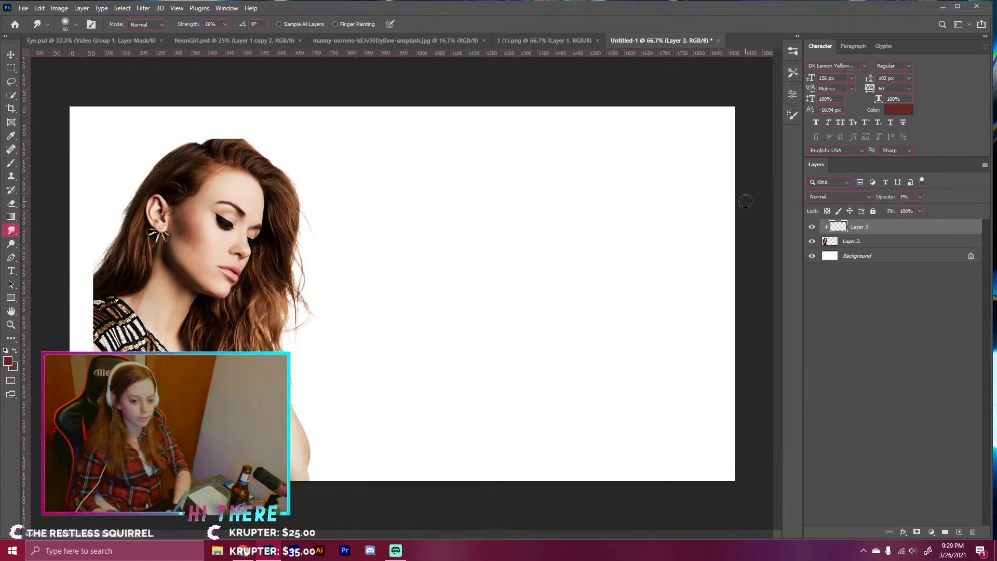
- Delete the layer clipped to the portrait and move the Layer 2 portrait sideways until it meets the canvas's left edge
key("Delete")
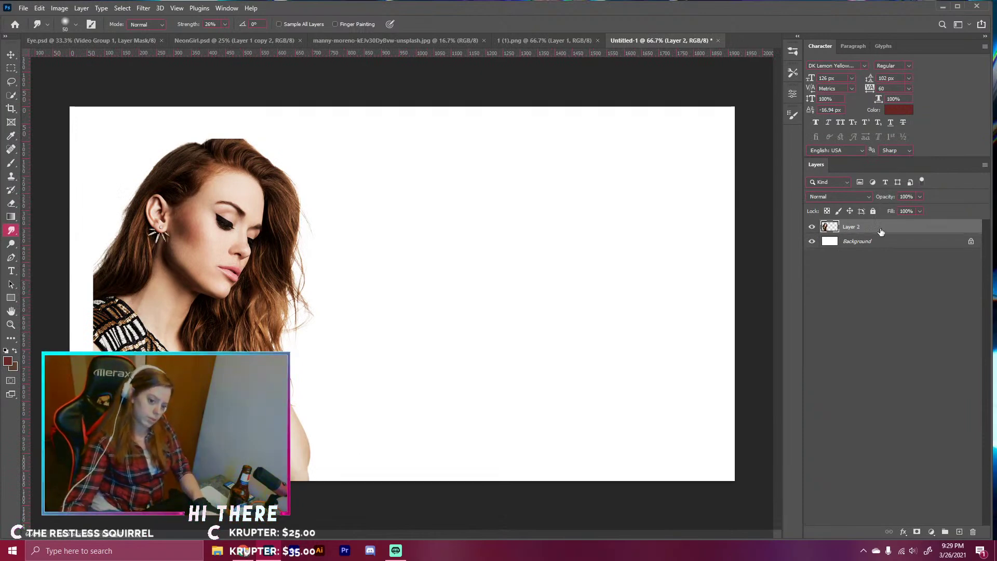
key("v")
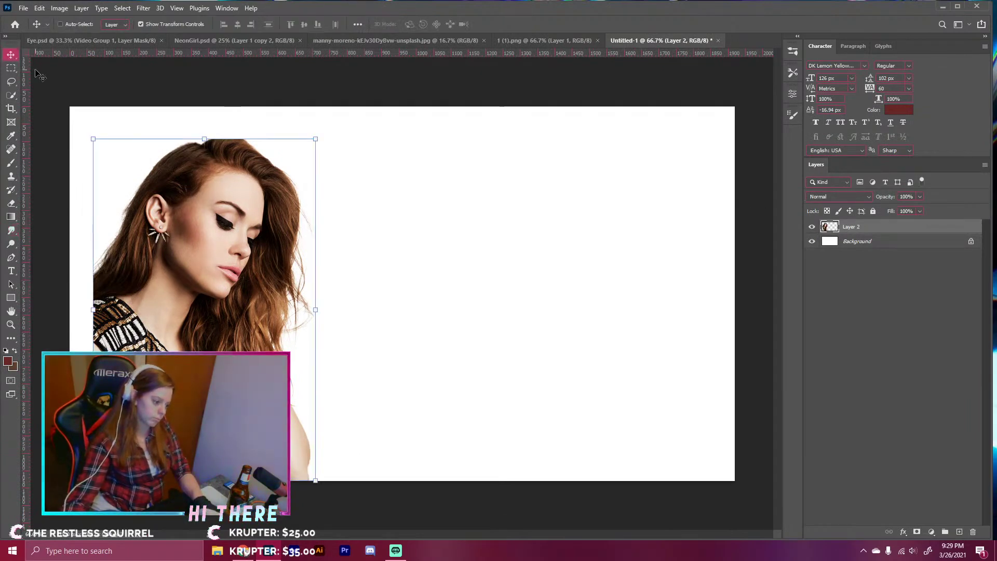
key("Left")
key("Left")
key("Left")
key("Left")
key("Left")
key("Left")
key("Left")
key("Left")
key("Left")
key("Left")
key("Left")
key("Left")
key("Left")
key("Left")
key("Left")
key("Left")
key("Left")
key("Left")
key("Left")
key("Left")
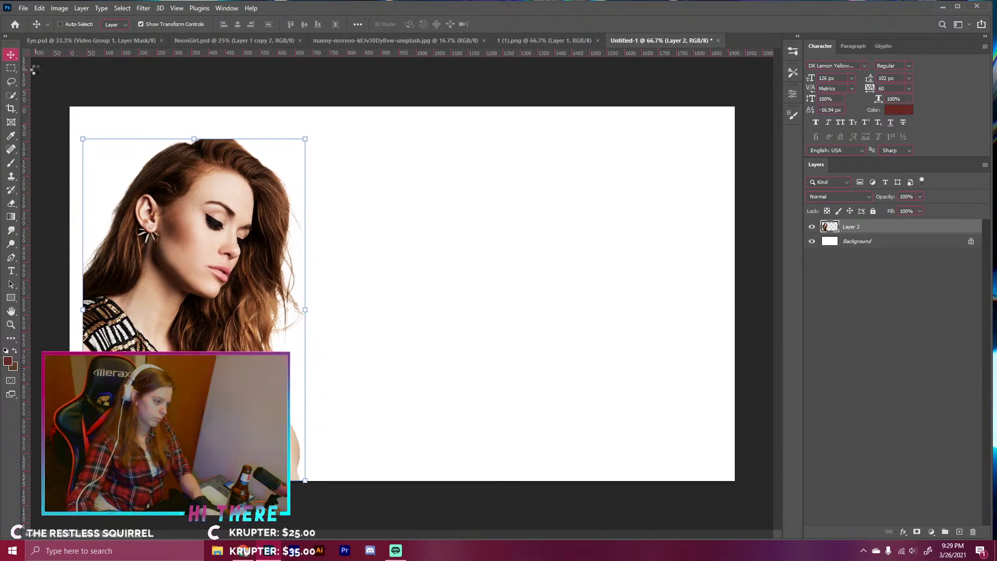
key("Left")
key("Left")
key("Left")
key("Left")
key("Left")
key("Left")
key("Left")
key("Left")
key("Left")
key("Left")
key("Left")
key("Left")
key("Left")
key("Left")
key("Left")
key("Left")
key("Left")
key("Left")
key("Left")
key("Left")
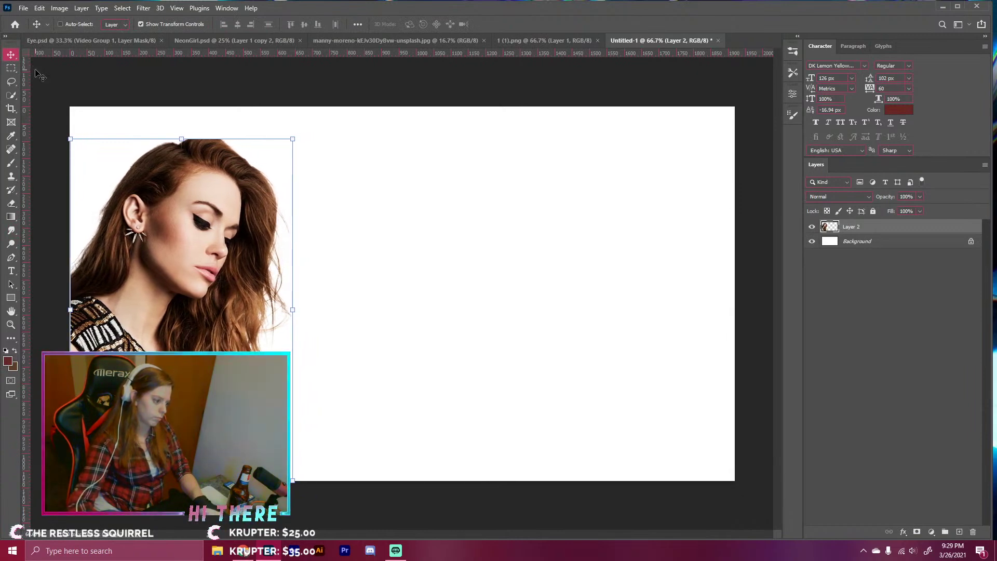
key("Left")
key("Left")
key("Left")
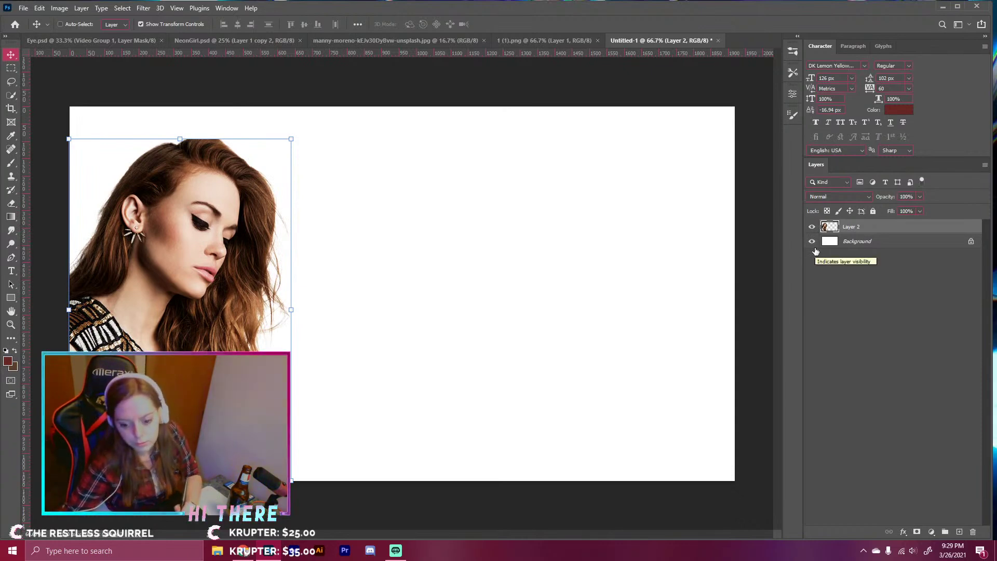
- Smudge the flat cut-off top of the portrait's hair into a natural rounded outline with a 35 px Smudge brush
key("ctrl+plus")
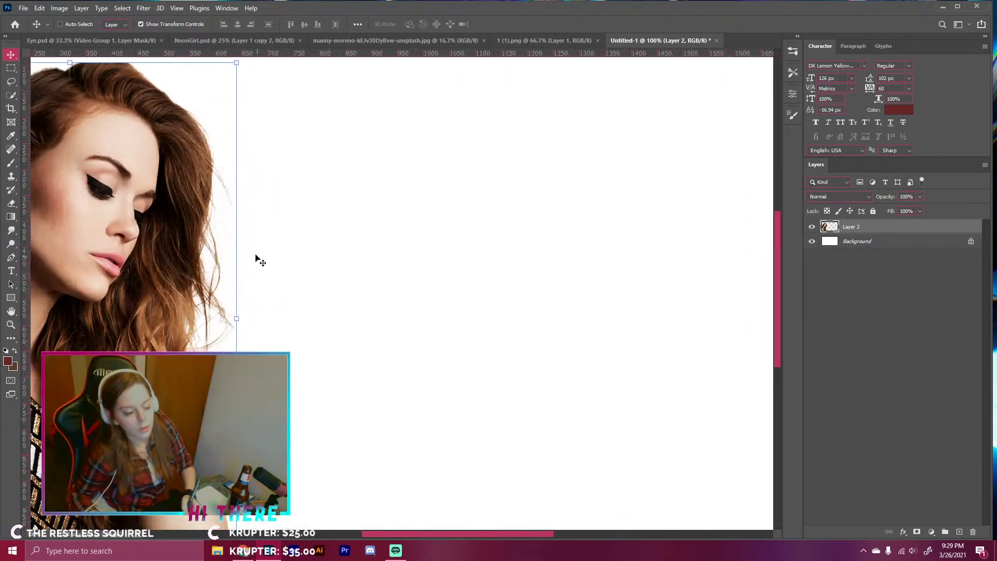
left_click_drag(454, 535, 401, 525)
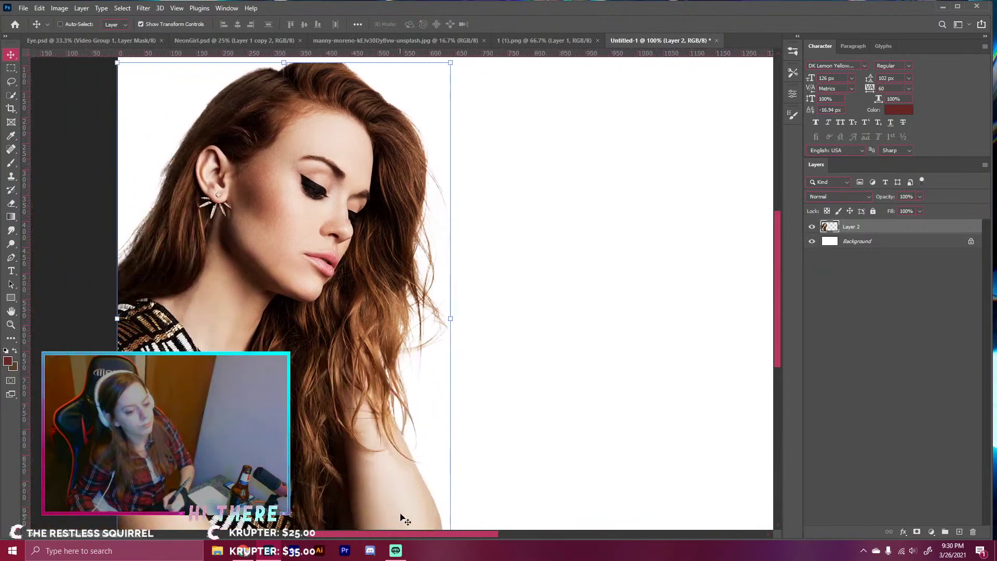
left_click_drag(775, 294, 752, 238)
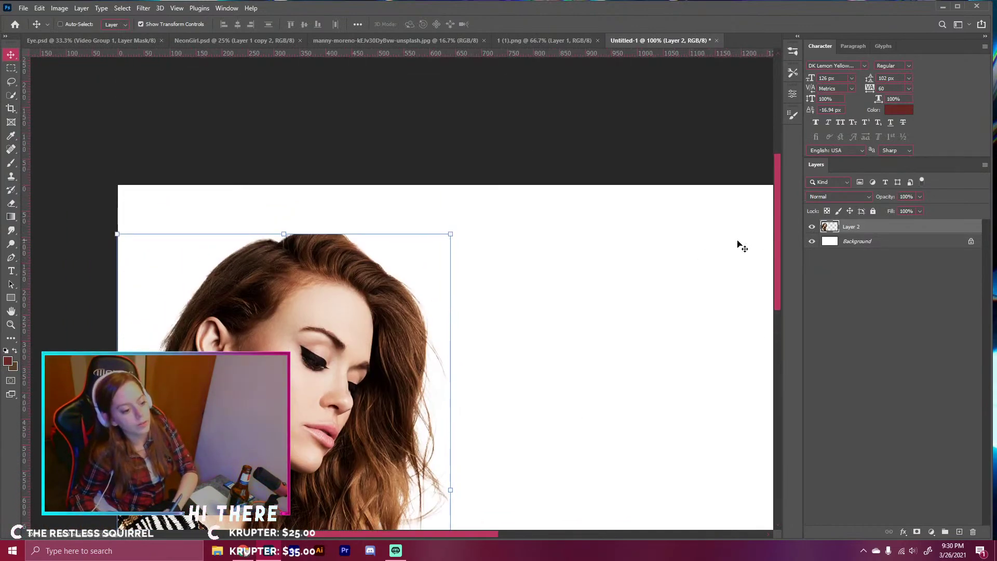
key("ctrl+plus")
key("ctrl+plus")
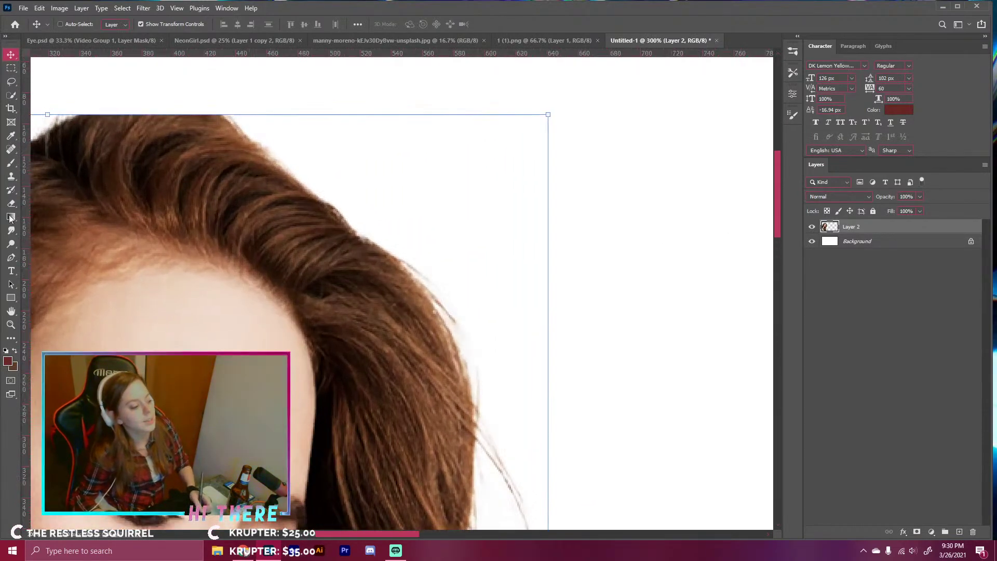
left_click(11, 231)
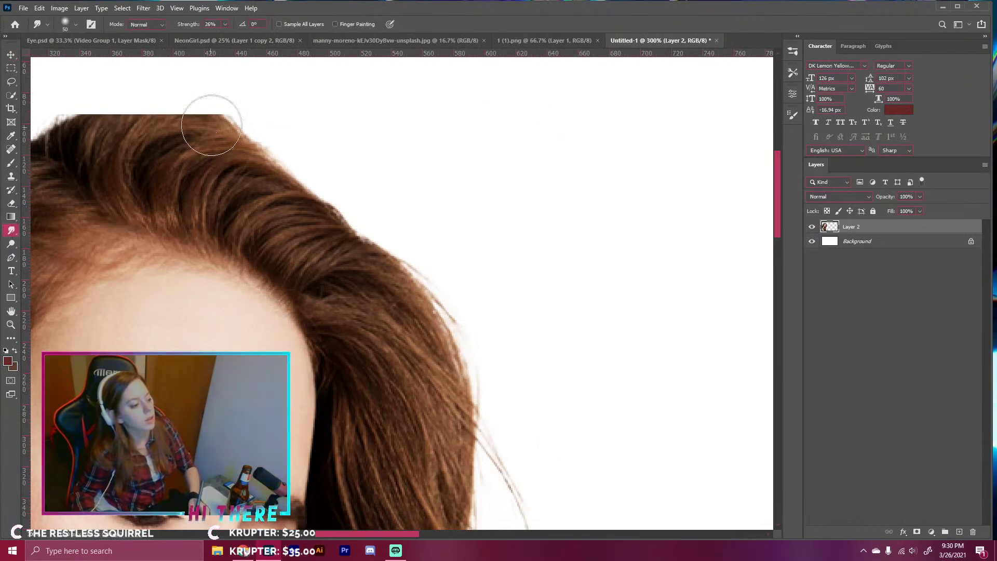
key("bracketleft")
key("bracketleft")
key("bracketleft")
mouse_move(183, 115)
left_mouse_down()
mouse_move(183, 105)
mouse_move(94, 115)
mouse_move(100, 102)
mouse_move(118, 101)
mouse_move(84, 105)
mouse_move(182, 115)
mouse_move(218, 103)
mouse_move(240, 118)
mouse_move(192, 107)
mouse_move(165, 156)
left_mouse_up()
key("ctrl+minus")
key("ctrl+minus")
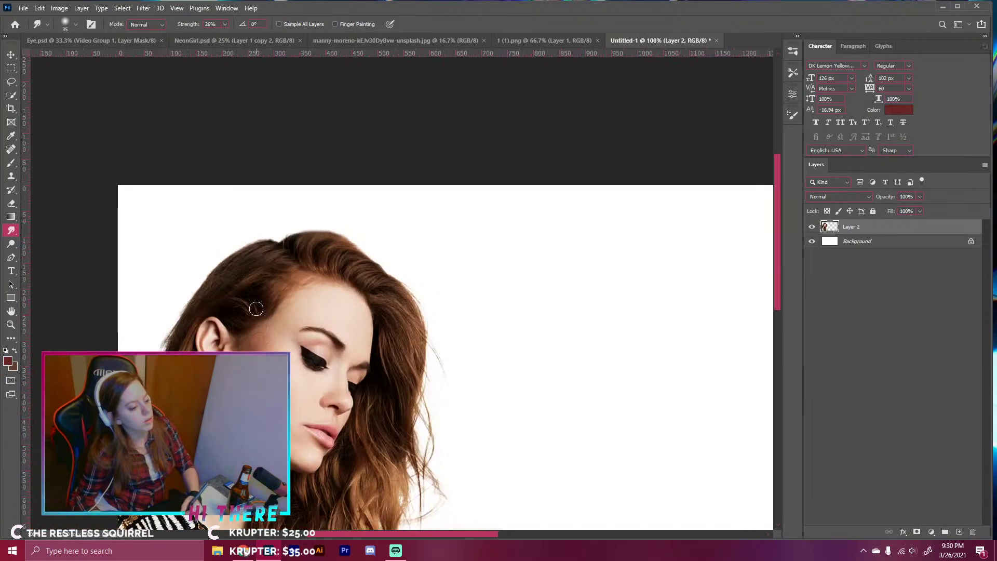
key("ctrl+plus")
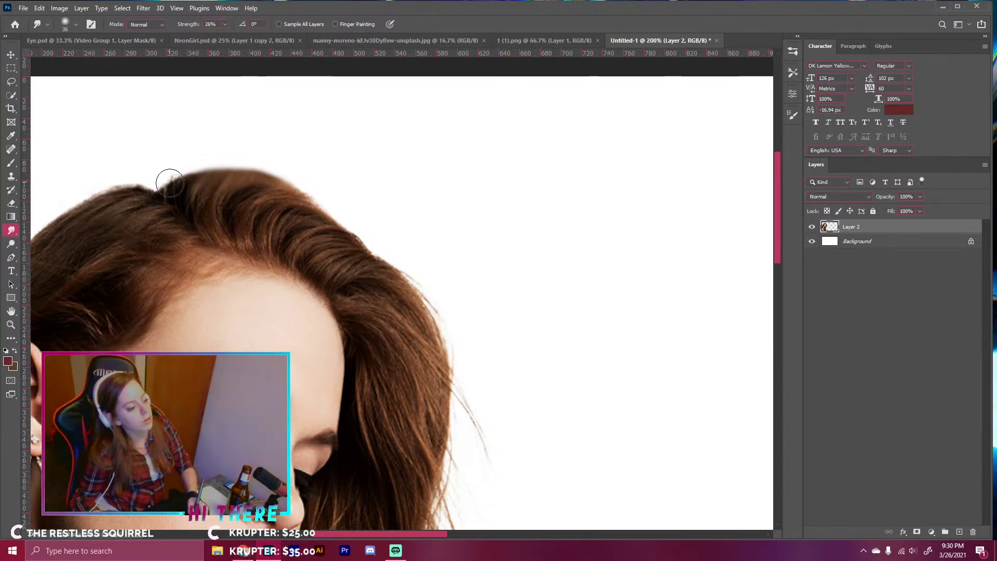
scroll(409, 485, "down", 4)
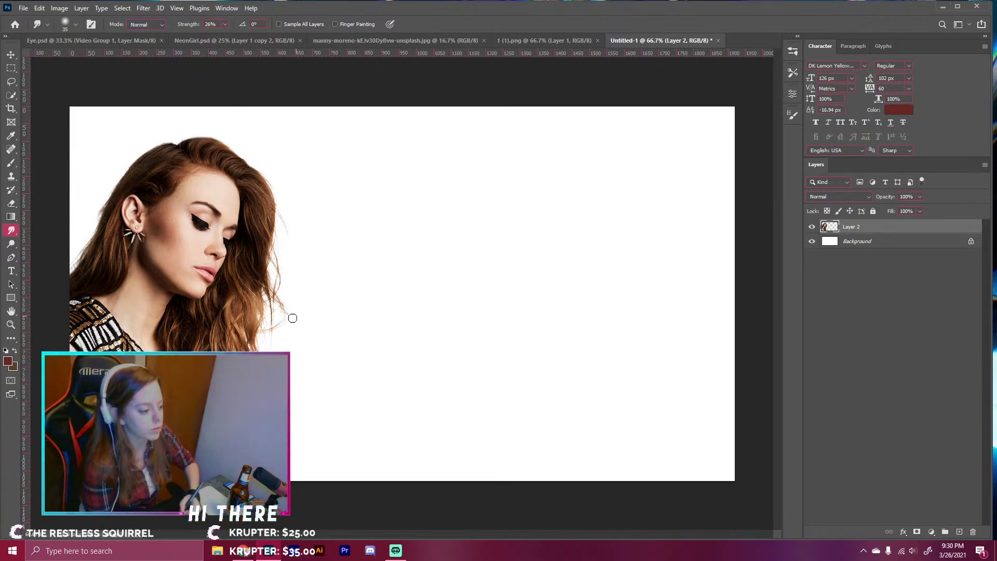
- Add an empty layer above the portrait layer and switch to the Brush tool
key("ctrl+plus")
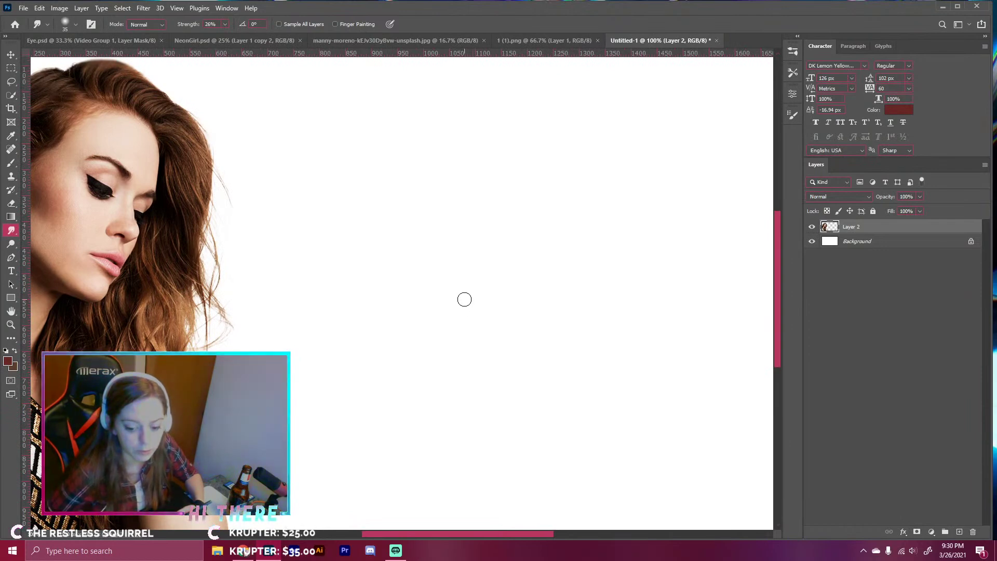
key("ctrl+minus")
key("ctrl+plus")
key("ctrl+minus")
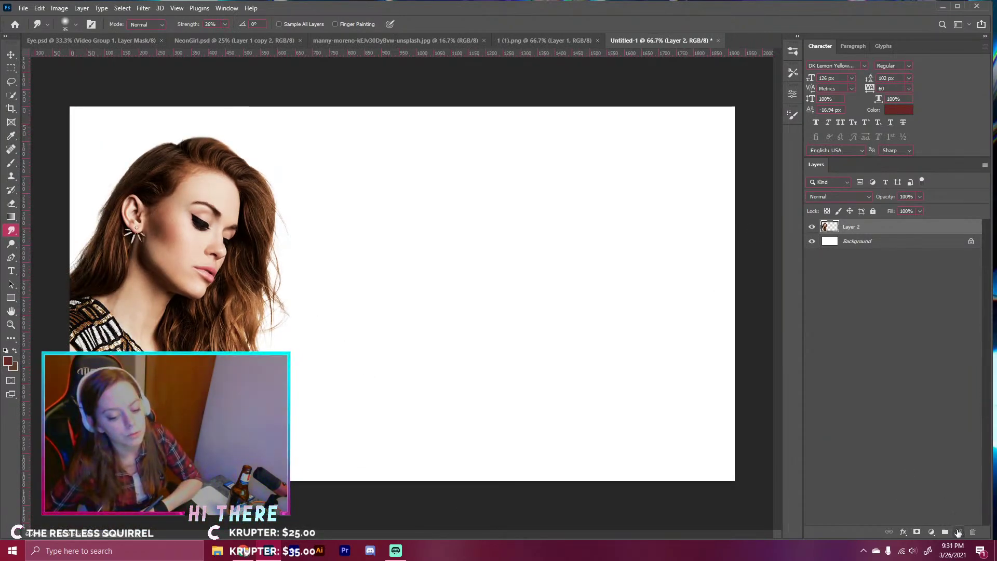
left_click(958, 533)
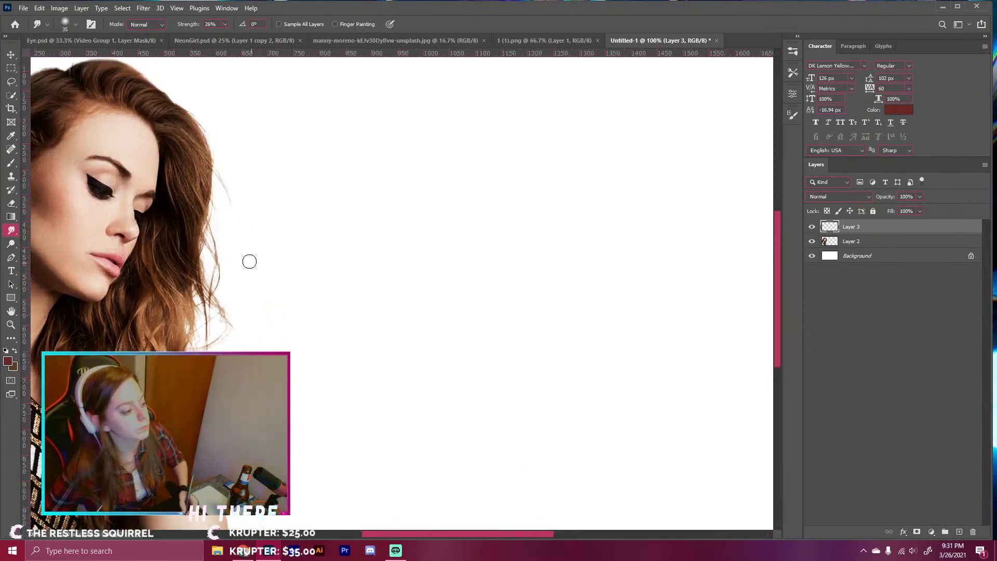
left_click(12, 164)
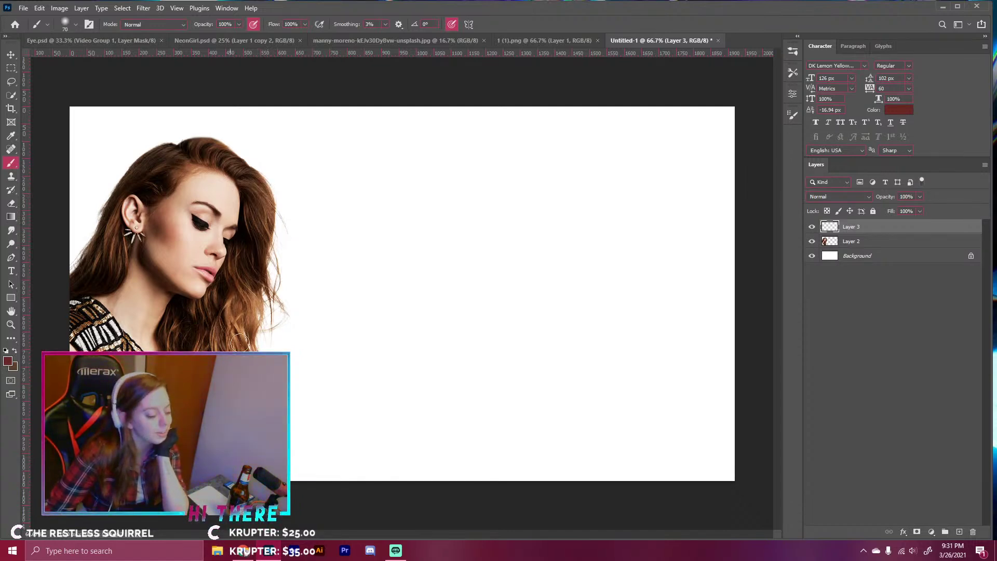
- Switch to File Explorer and look through the Pictures For Current Works and 03. Resources folders
left_click(229, 551)
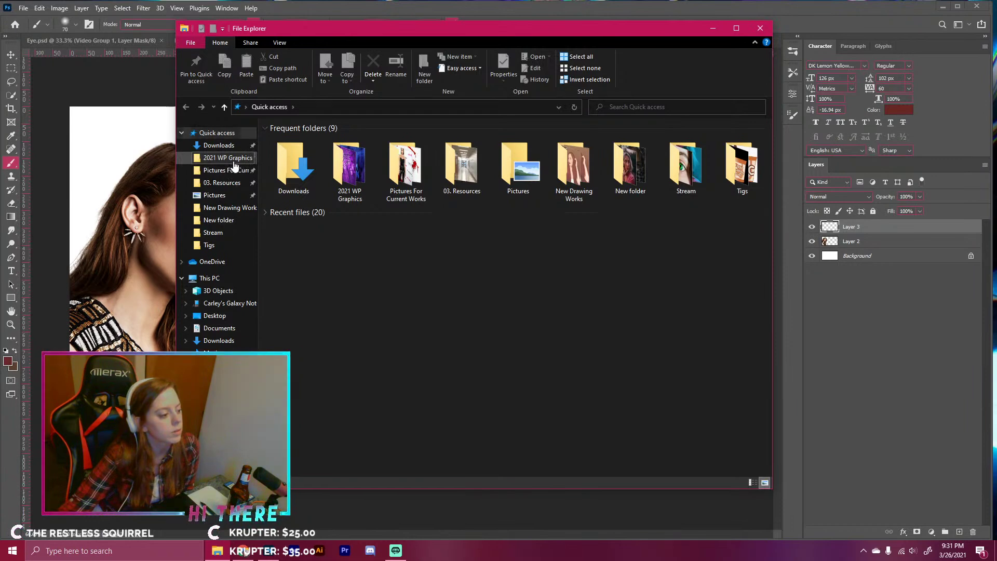
left_click(234, 161)
left_click(231, 171)
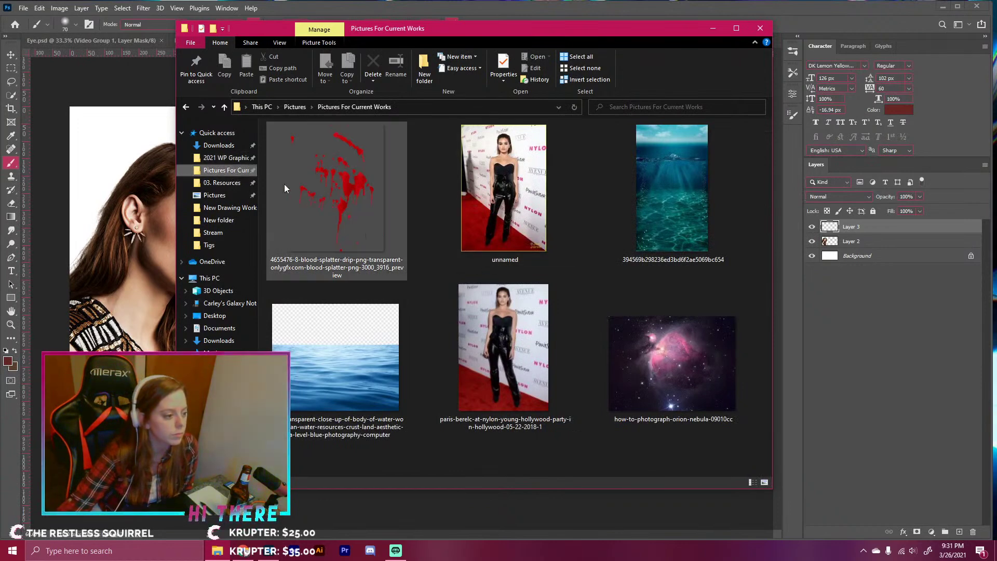
left_click(238, 162)
left_click(224, 183)
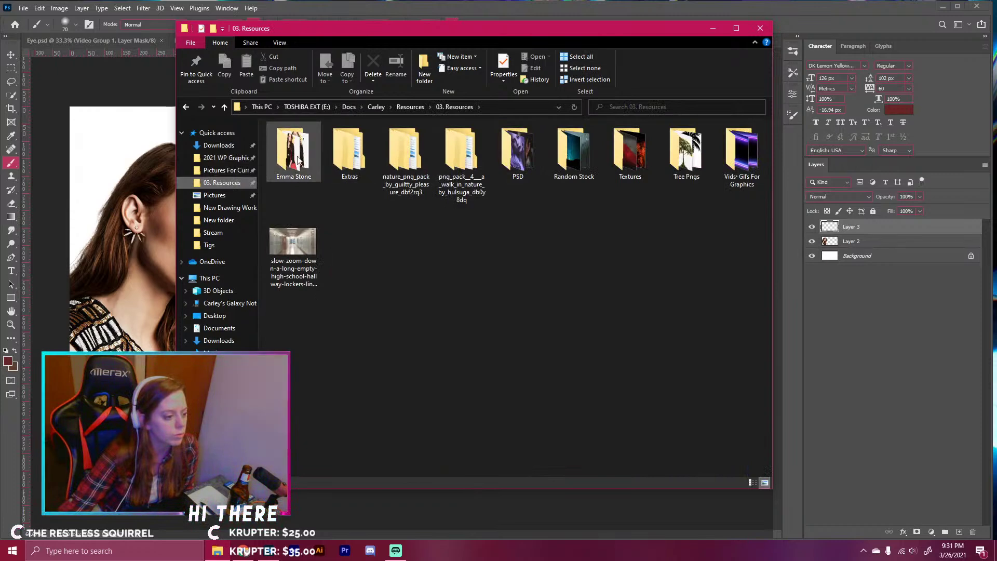
- Look through the Stock PNGS, People and PHOTOSHOP WP subfolders of Extras for usable images
double_click(356, 150)
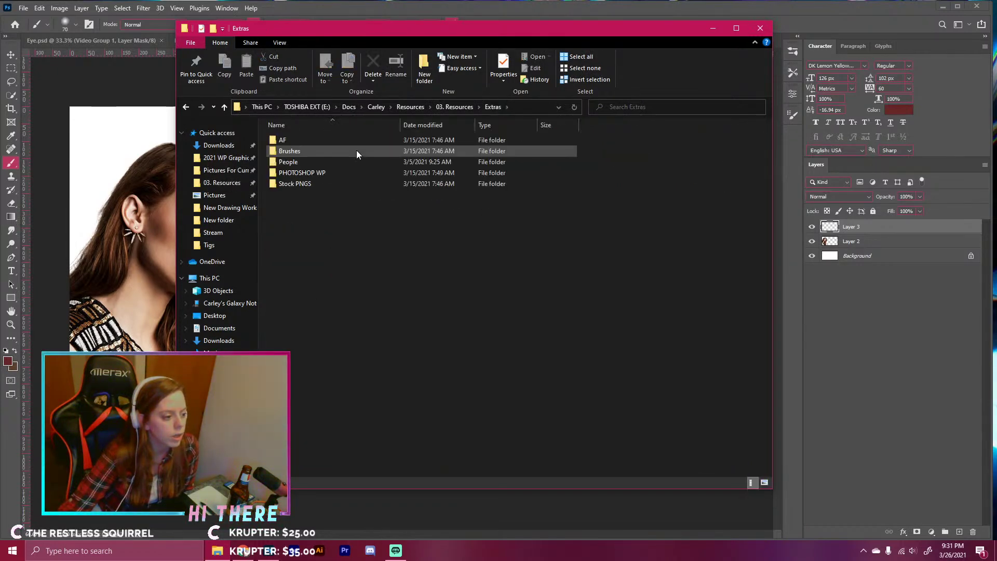
left_click(311, 184)
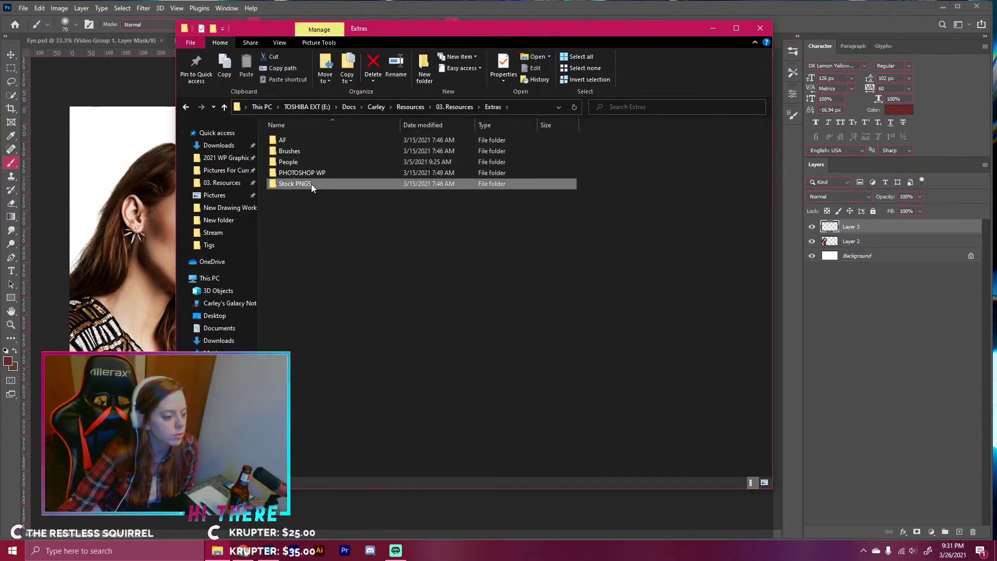
double_click(310, 184)
left_click(186, 107)
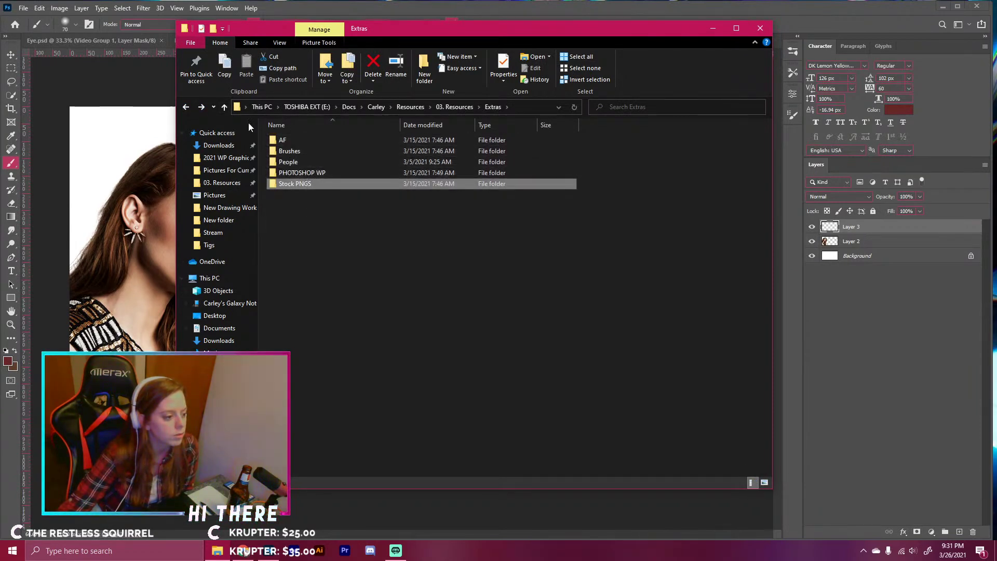
left_click(185, 107)
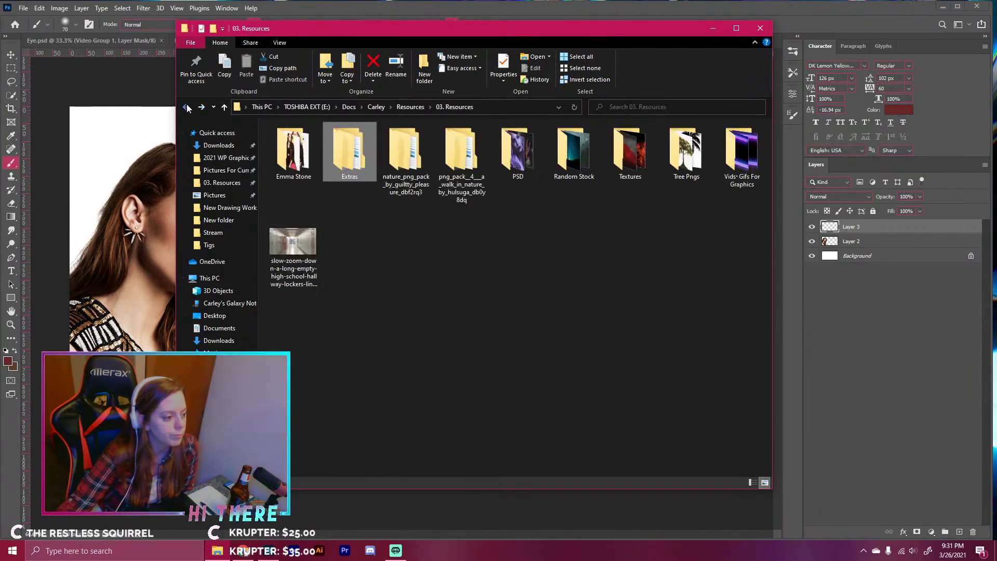
double_click(347, 151)
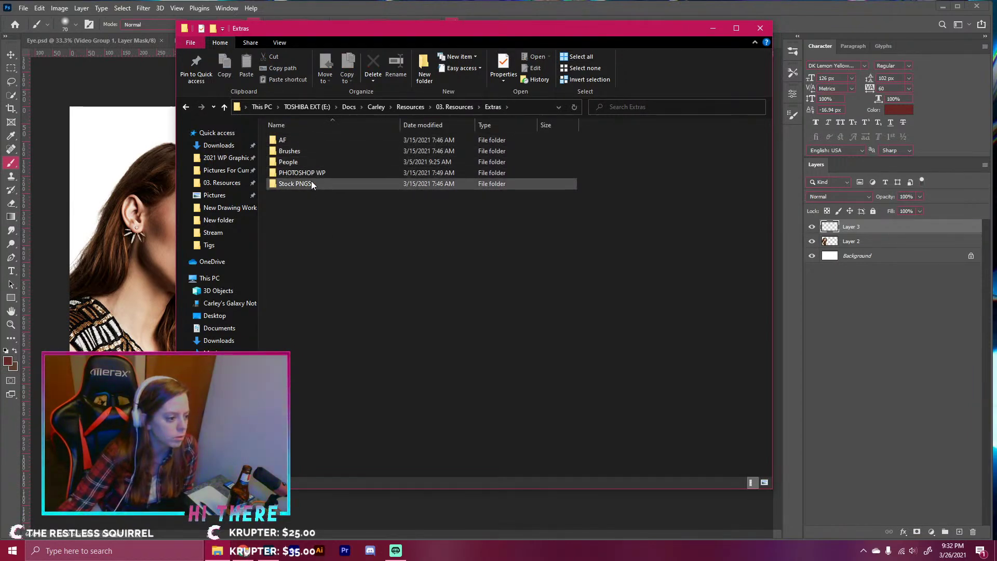
double_click(311, 182)
key("alt+Left")
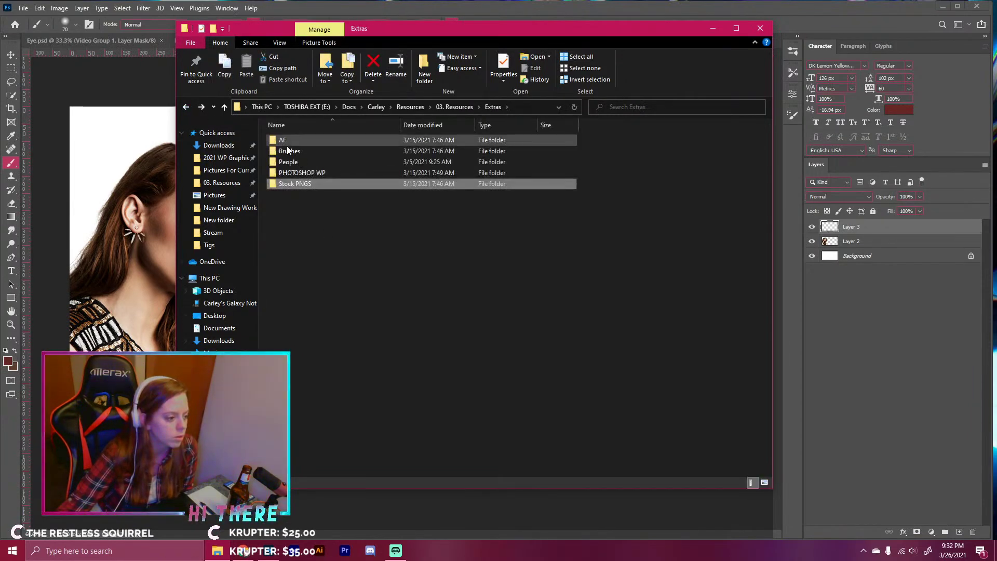
double_click(293, 163)
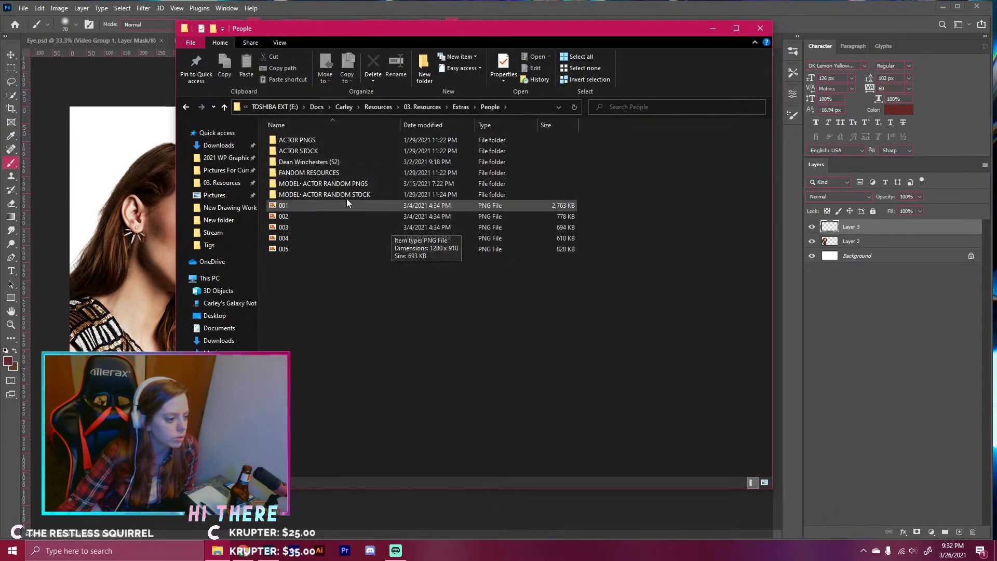
left_click(186, 108)
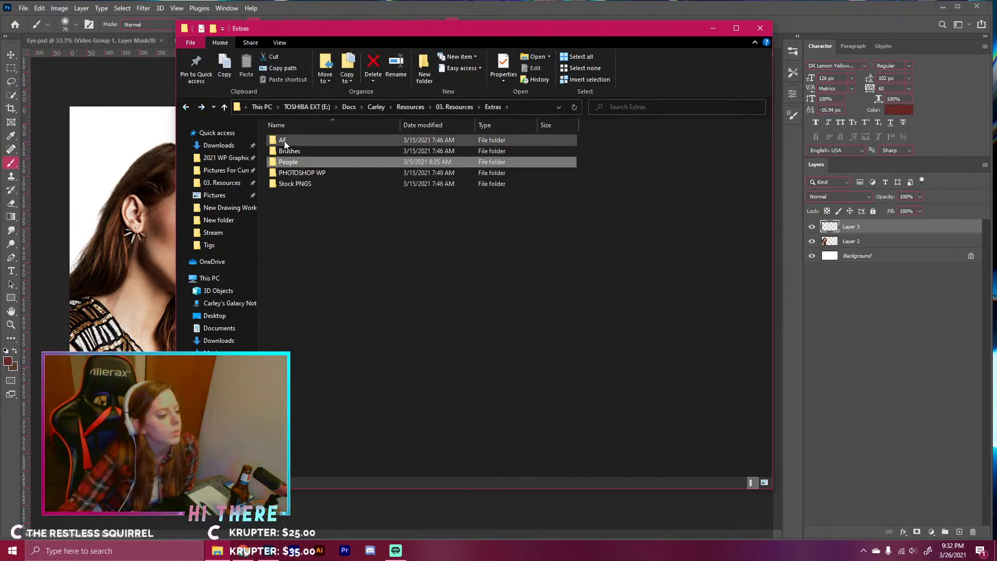
left_click(305, 175)
double_click(304, 176)
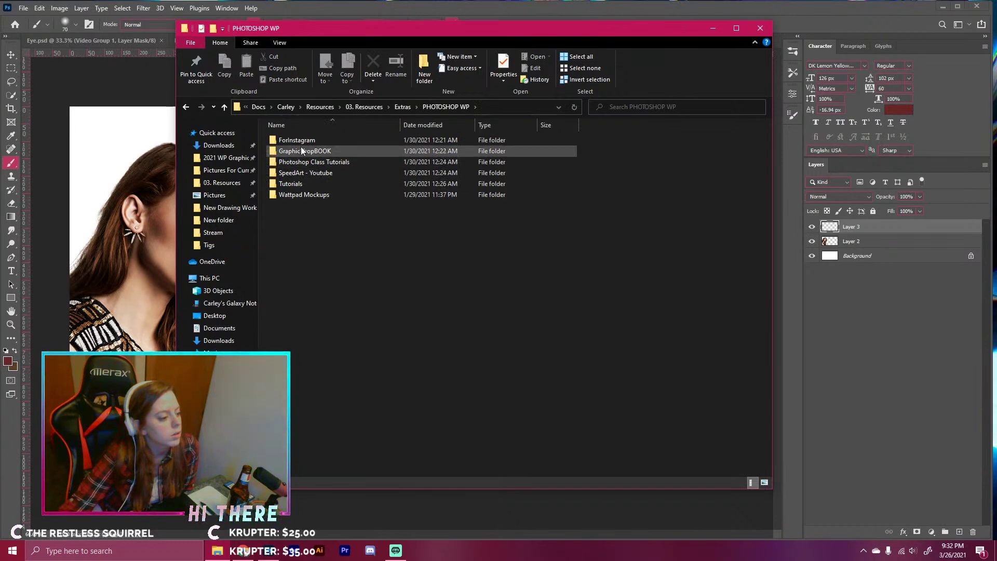
- Open the Plants and Nature folder inside the PNGS folder of Random Stock in 03. Resources
left_click(222, 183)
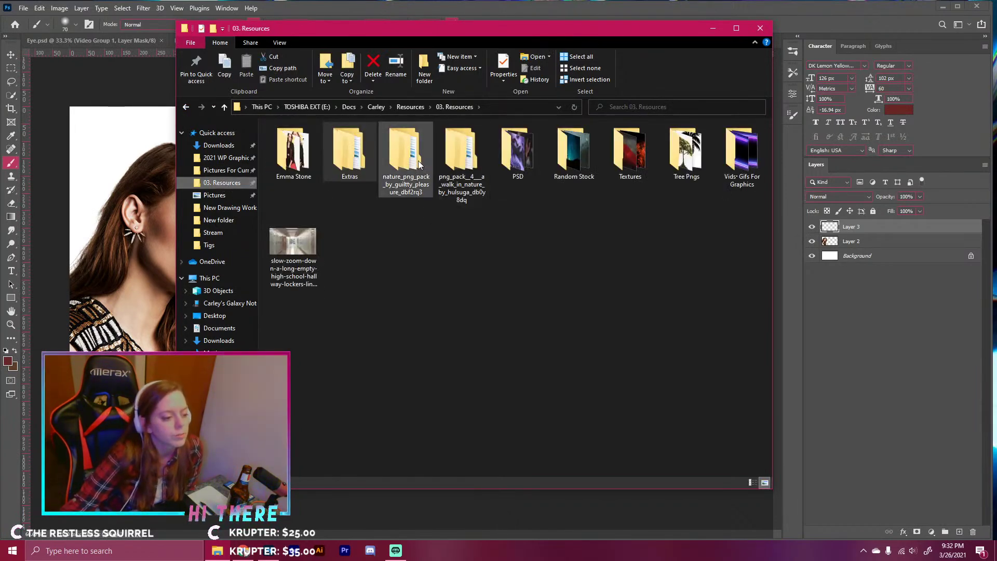
double_click(569, 156)
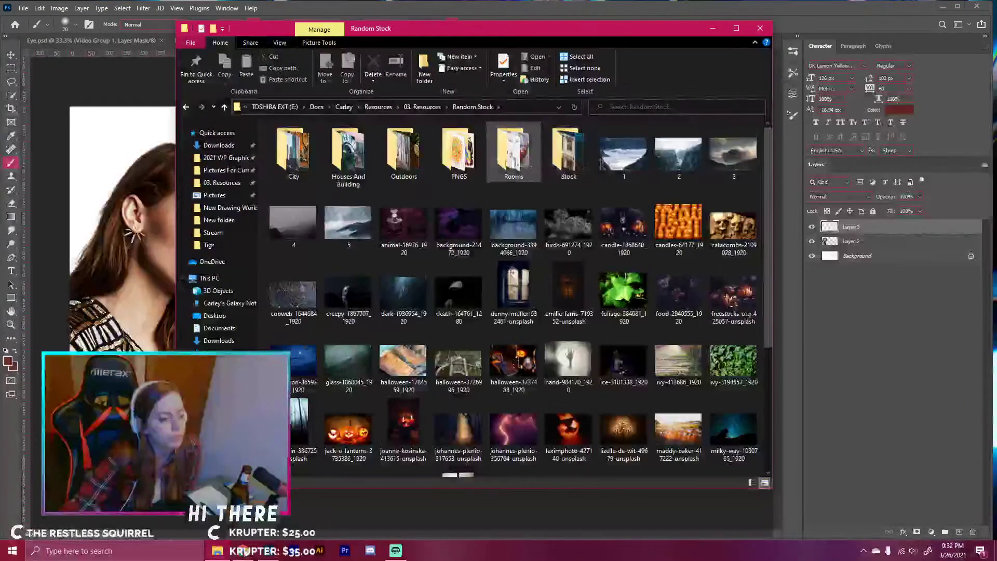
double_click(462, 165)
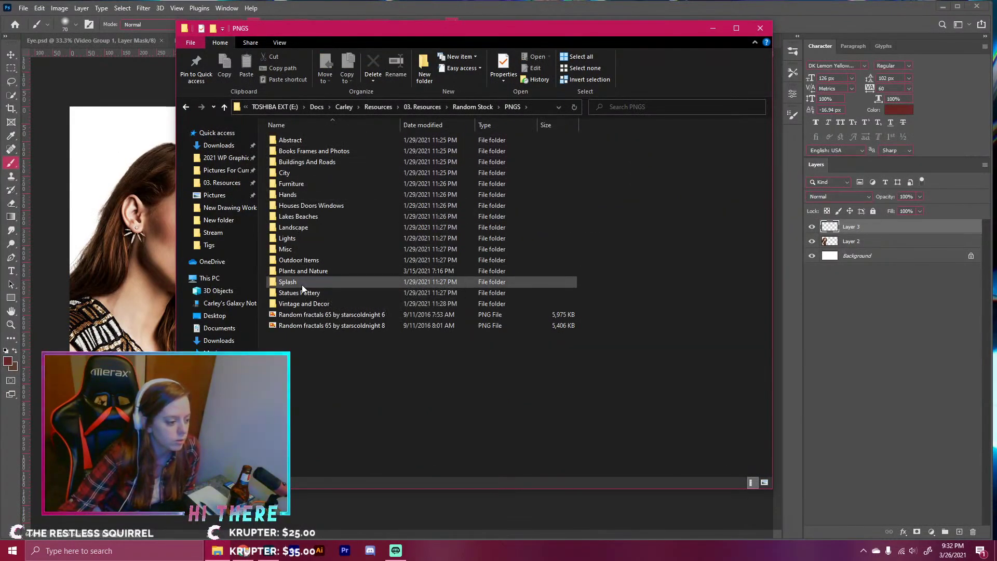
double_click(313, 271)
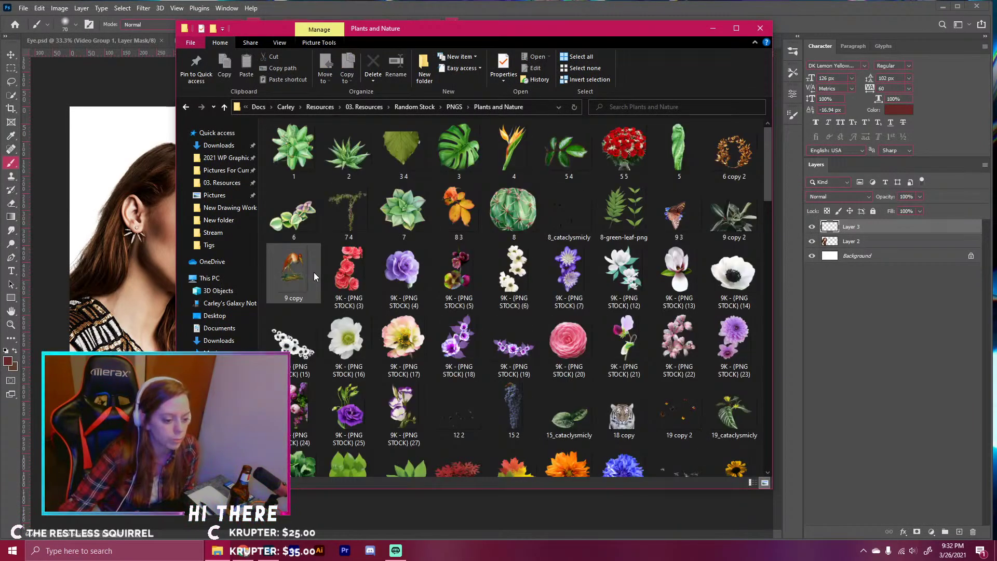
scroll(341, 291, "down", 4)
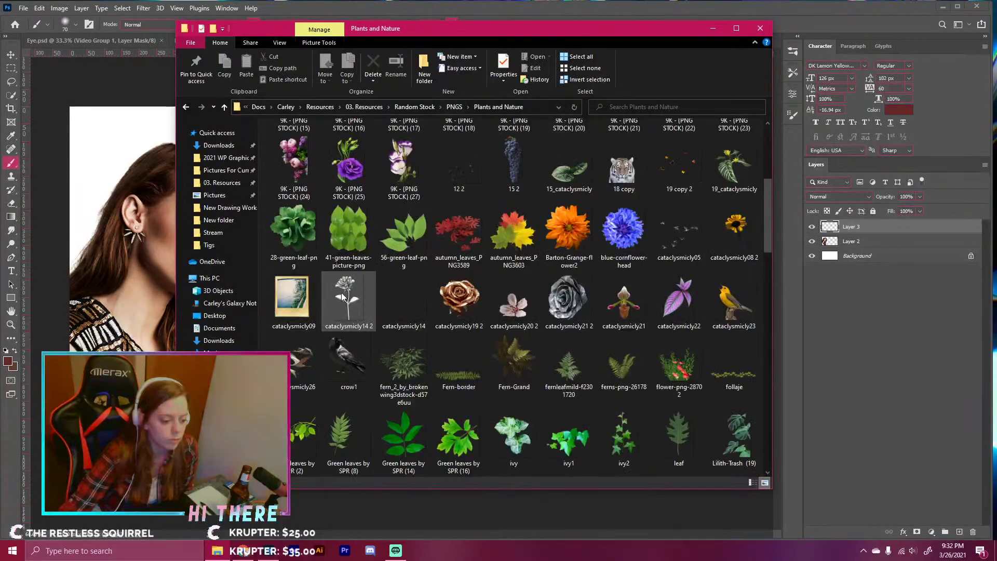
scroll(341, 292, "down", 10)
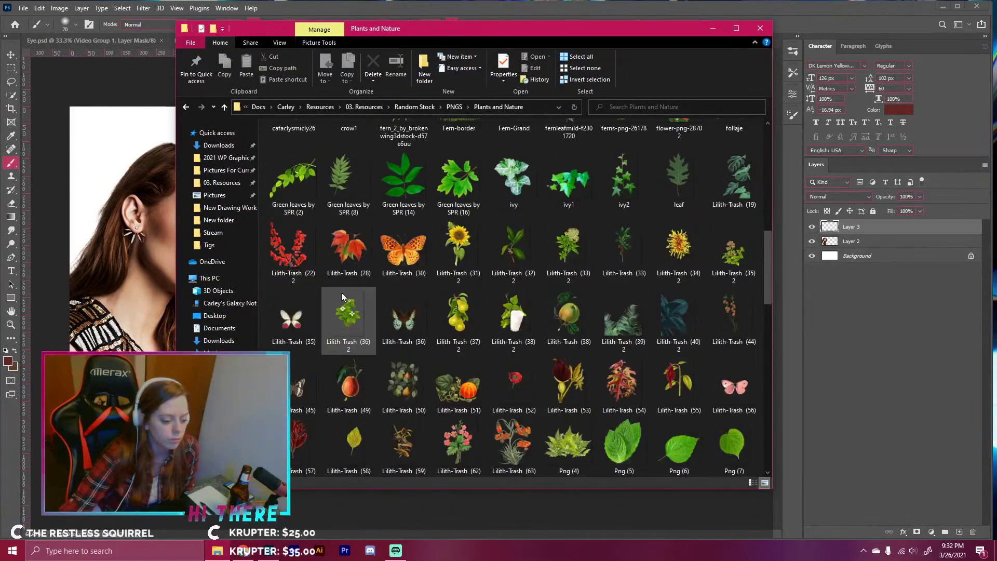
scroll(341, 292, "down", 4)
scroll(342, 292, "down", 5)
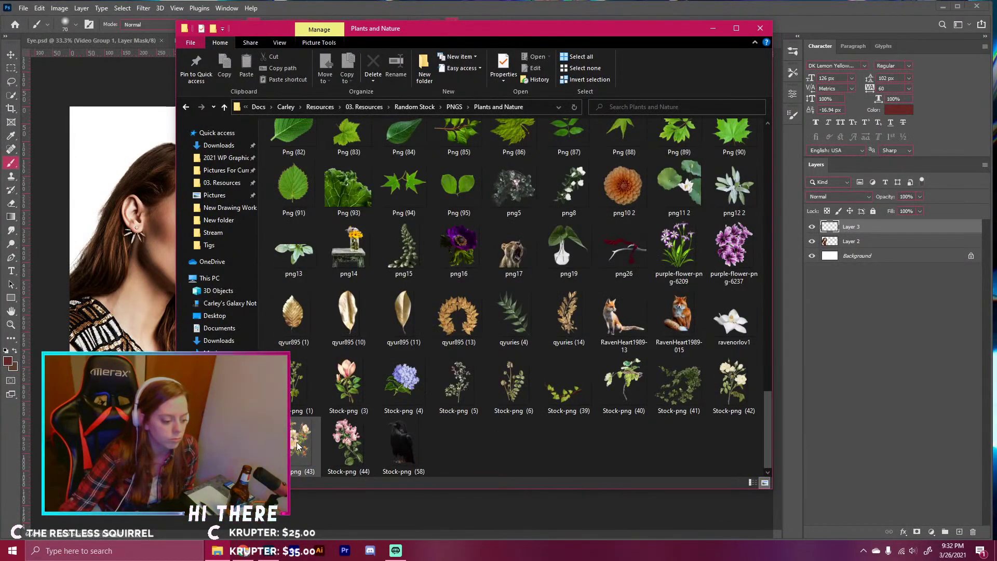
left_click_drag(298, 444, 123, 241)
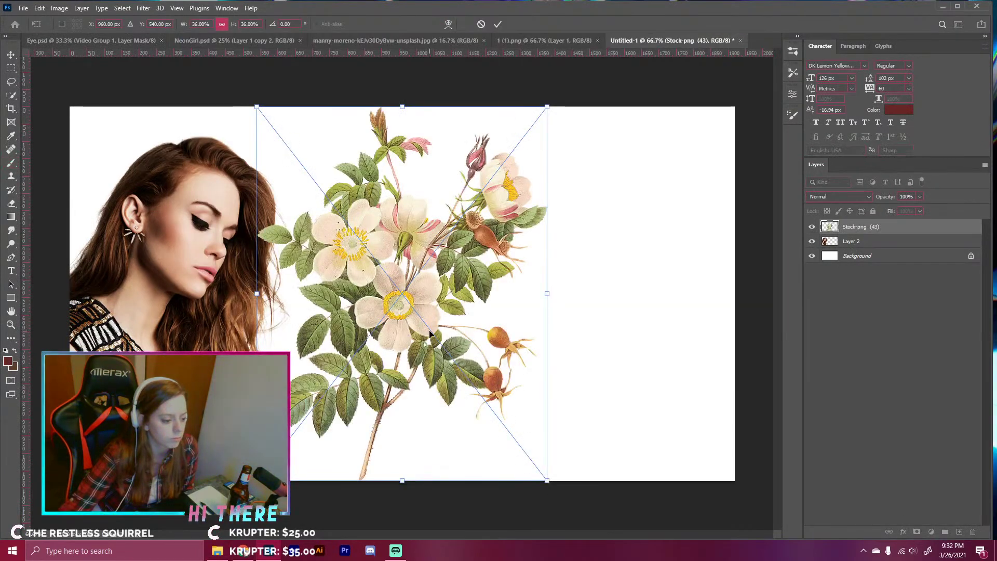
key("Escape")
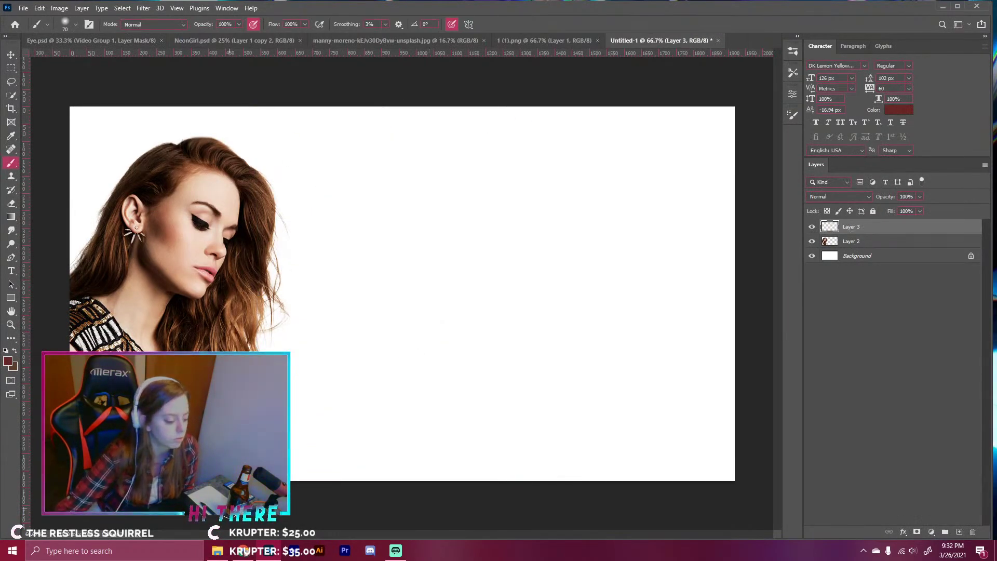
- Place the 28-green-leaf-png image from Plants and Nature at about 7.5% scale around the portrait's head, behind the portrait layer
left_click(217, 551)
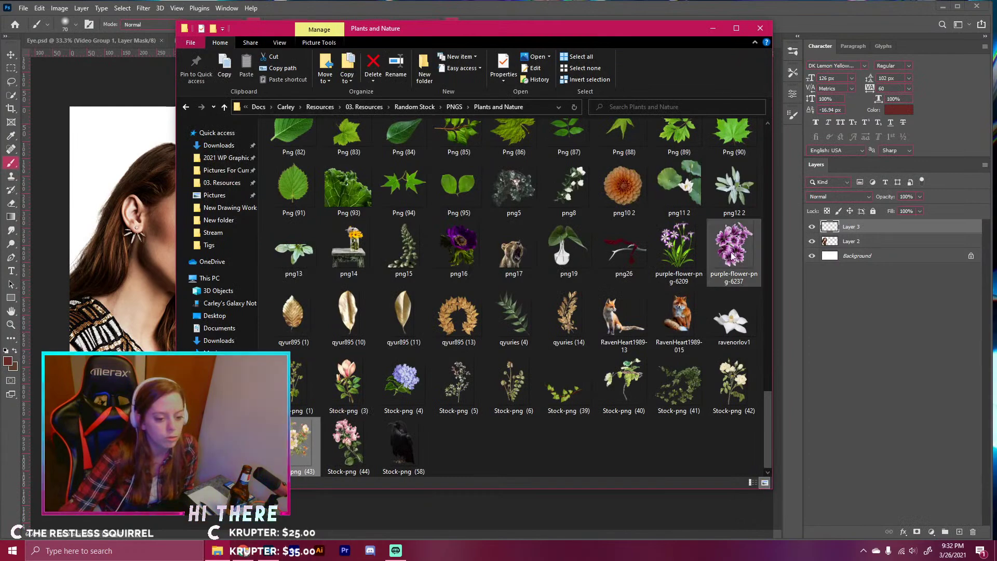
scroll(684, 242, "up", 5)
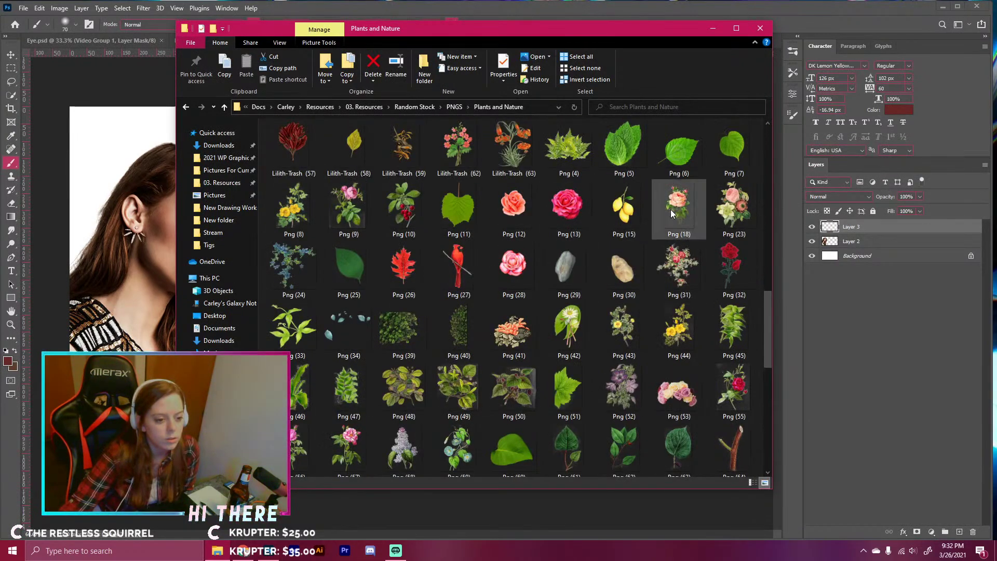
scroll(519, 272, "up", 5)
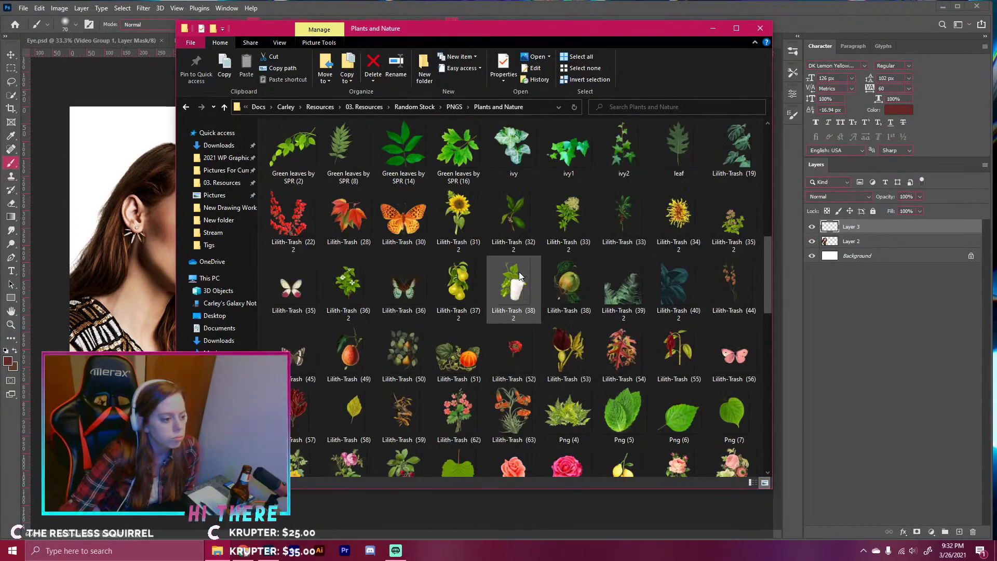
scroll(519, 272, "up", 5)
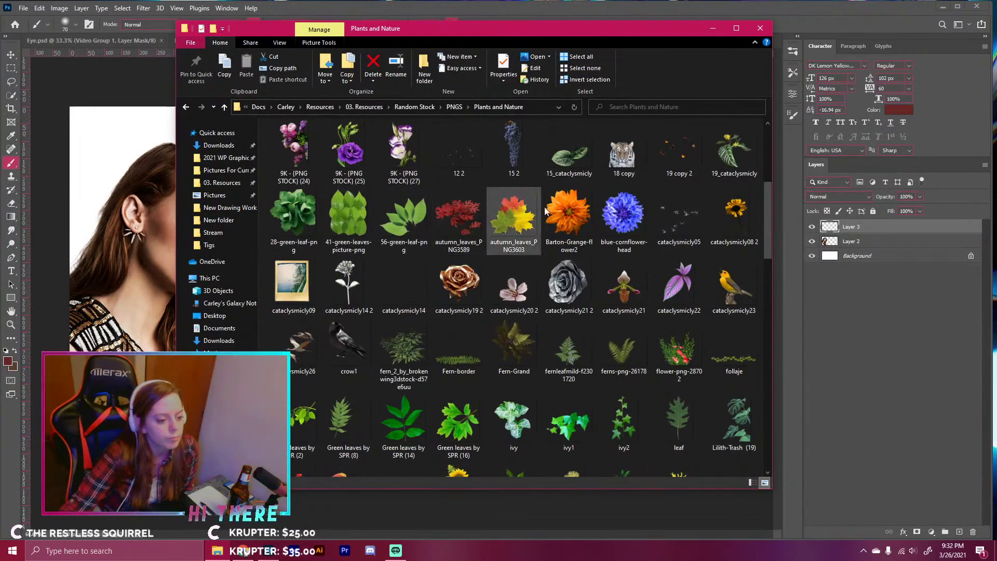
left_click_drag(292, 220, 130, 164)
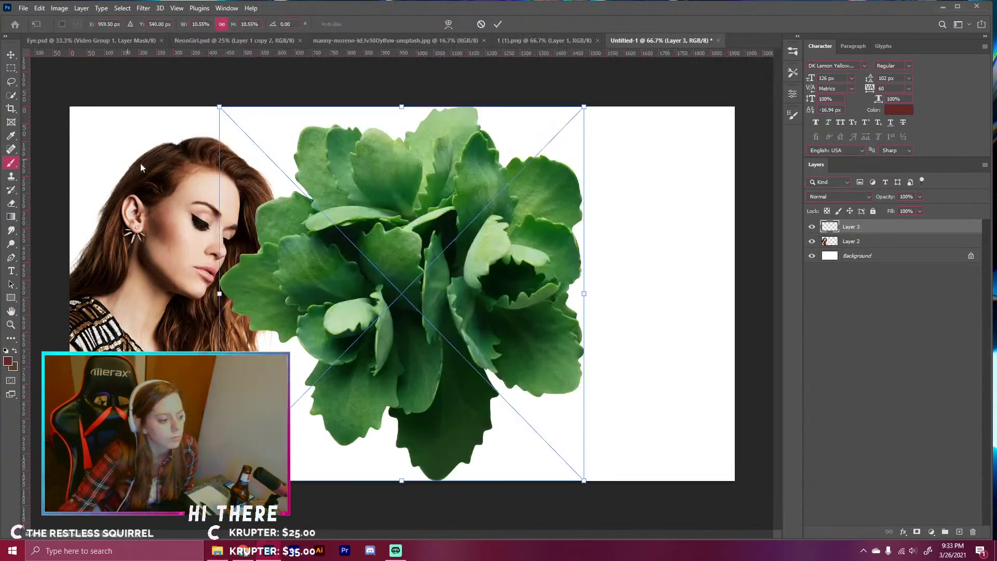
left_click_drag(584, 293, 478, 291)
left_click_drag(409, 287, 202, 206)
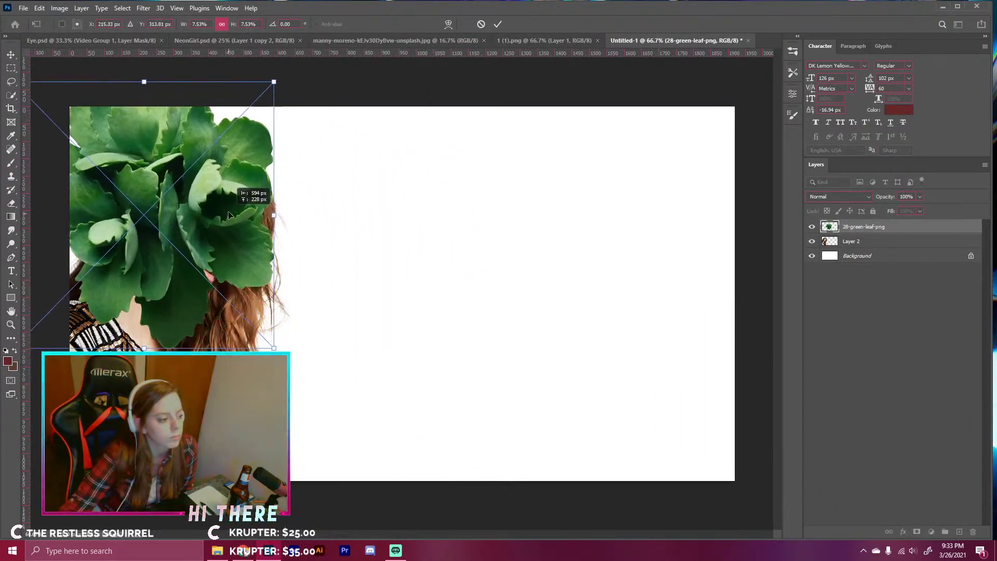
left_click(497, 25)
left_click_drag(847, 229, 847, 249)
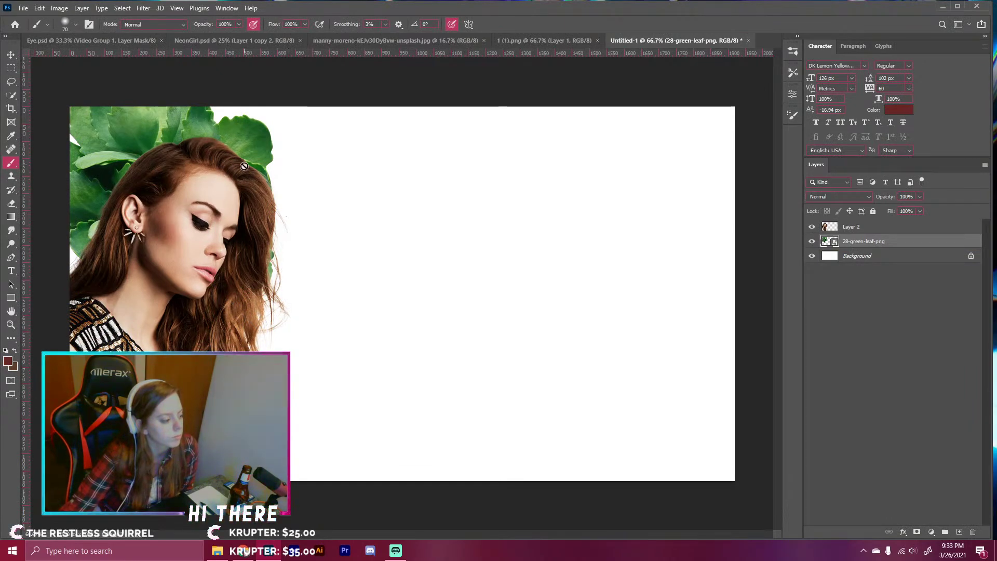
- Place a reduced Green leaves by SPR (14) image behind the portrait's lower hair and add an empty layer above it
left_click(218, 551)
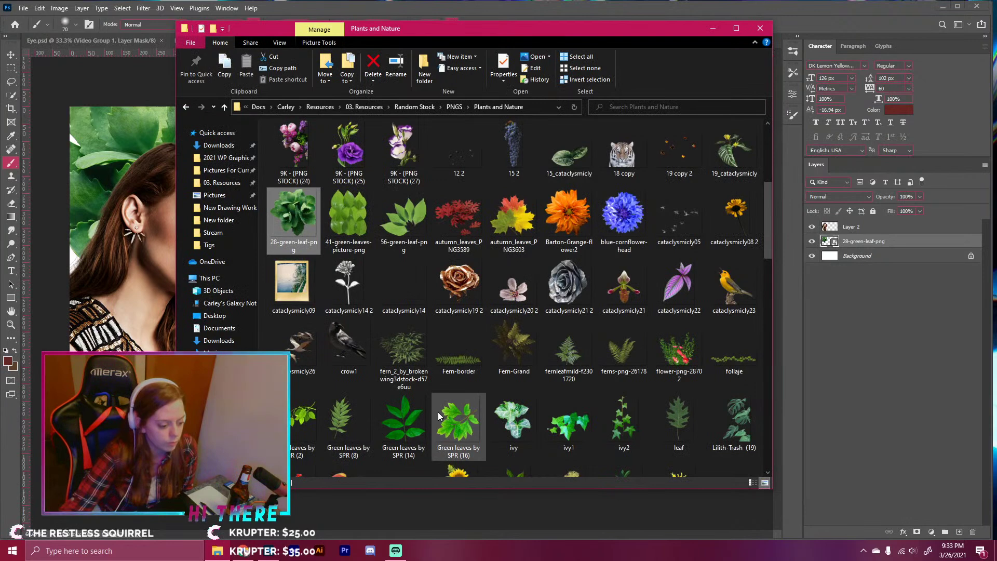
left_click_drag(402, 419, 129, 269)
left_click_drag(583, 293, 474, 294)
left_click_drag(411, 330, 301, 408)
left_click(497, 24)
key("b")
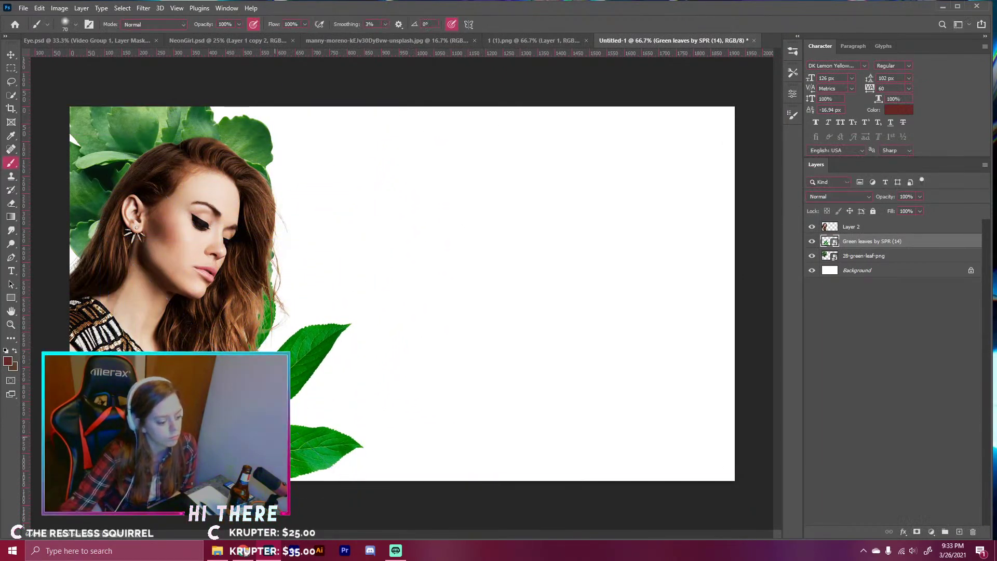
left_click(958, 534)
left_click(243, 551)
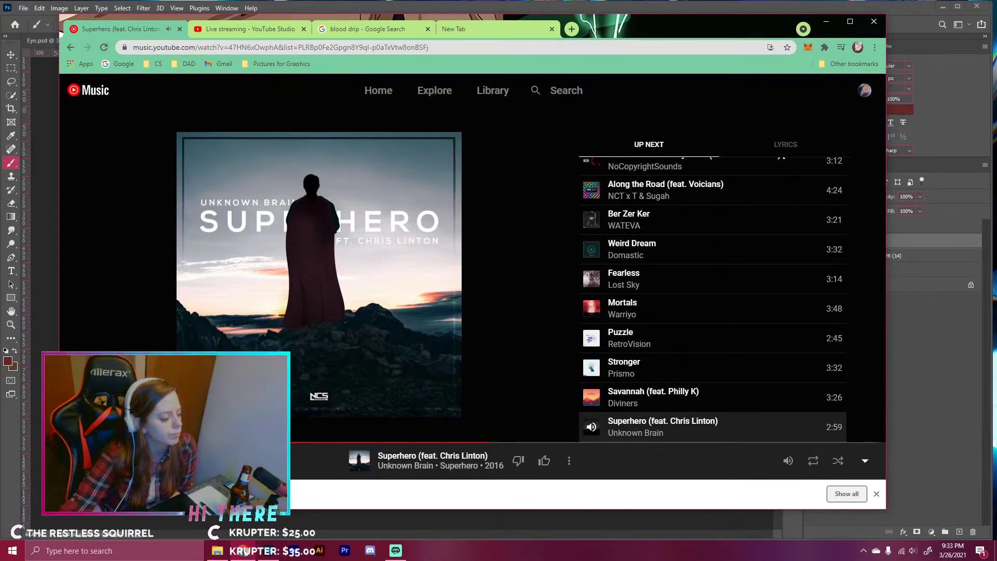
left_click(244, 551)
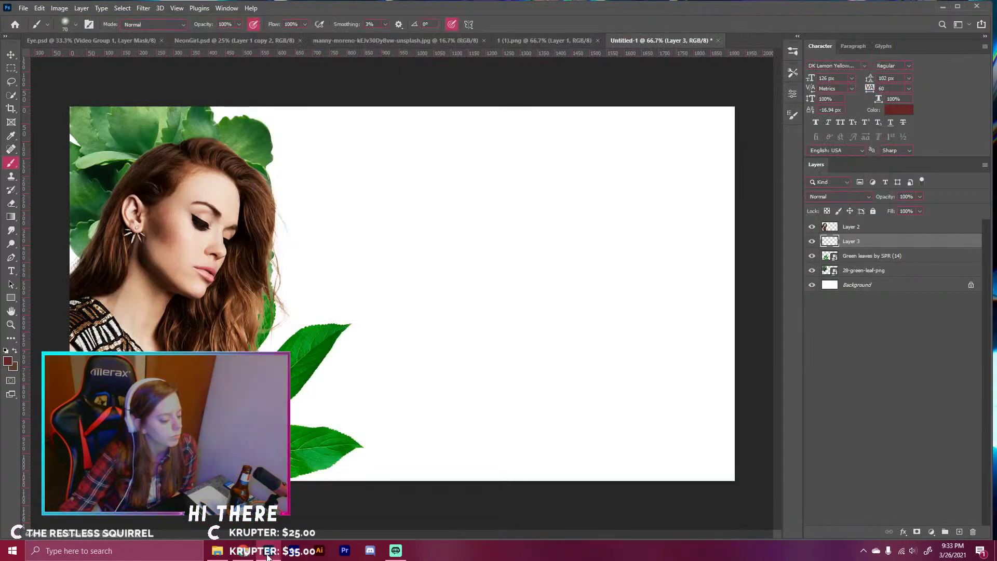
- Find the Lilith-Trash (39) 2 palm leaf image in Plants and Nature and place it at the canvas's lower-right corner
left_click(217, 550)
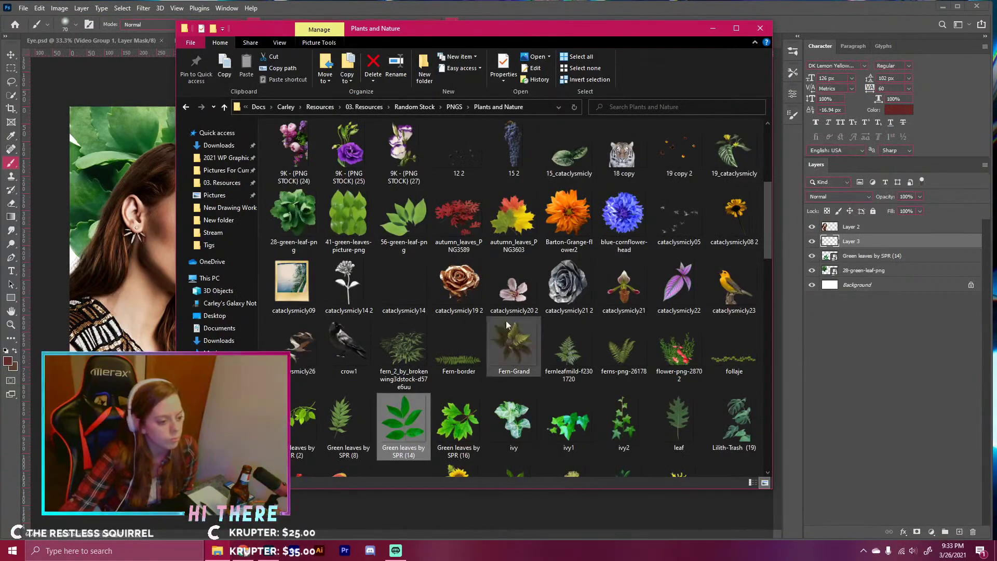
scroll(581, 228, "down", 4)
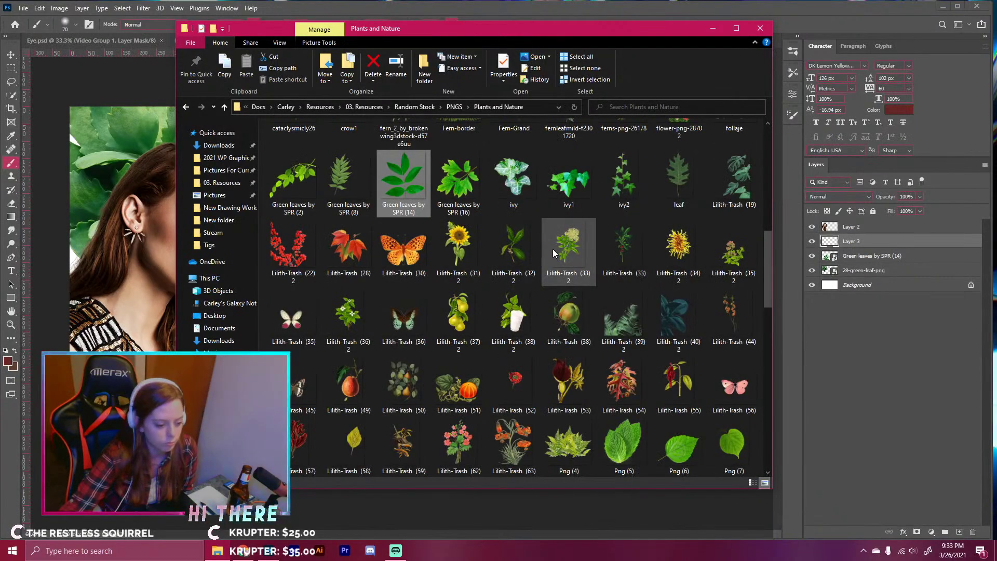
scroll(553, 248, "down", 8)
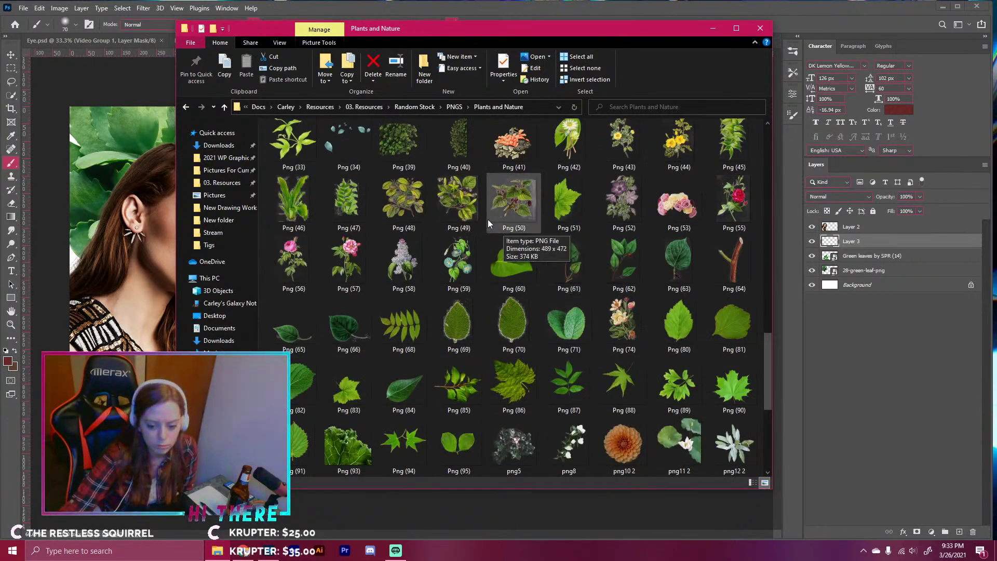
scroll(488, 219, "down", 4)
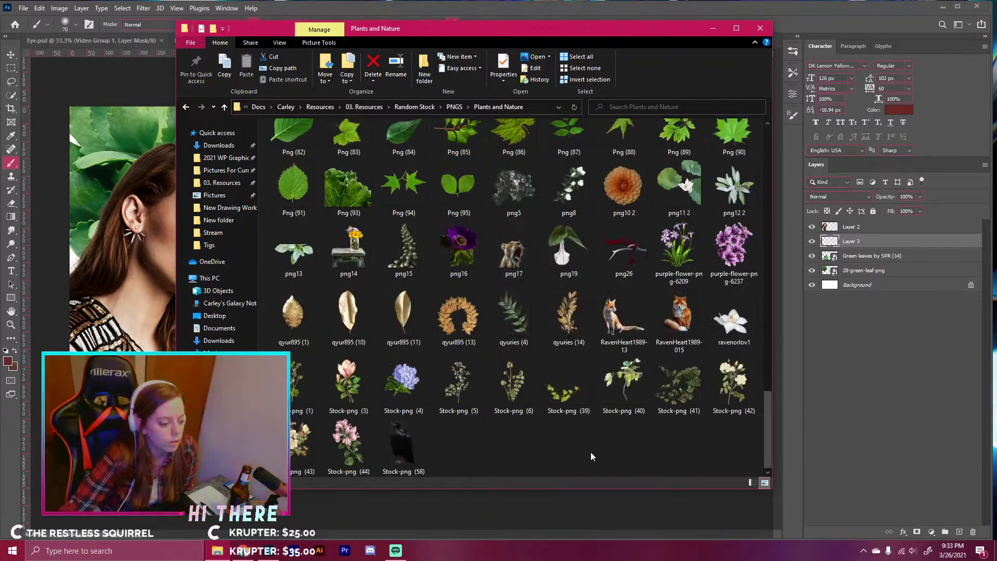
scroll(588, 448, "up", 3)
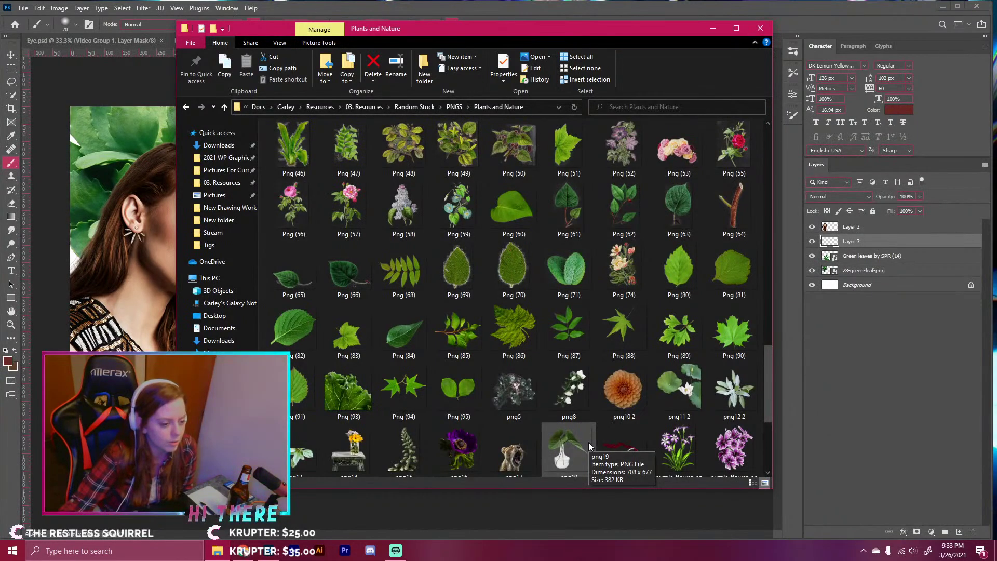
scroll(587, 441, "up", 9)
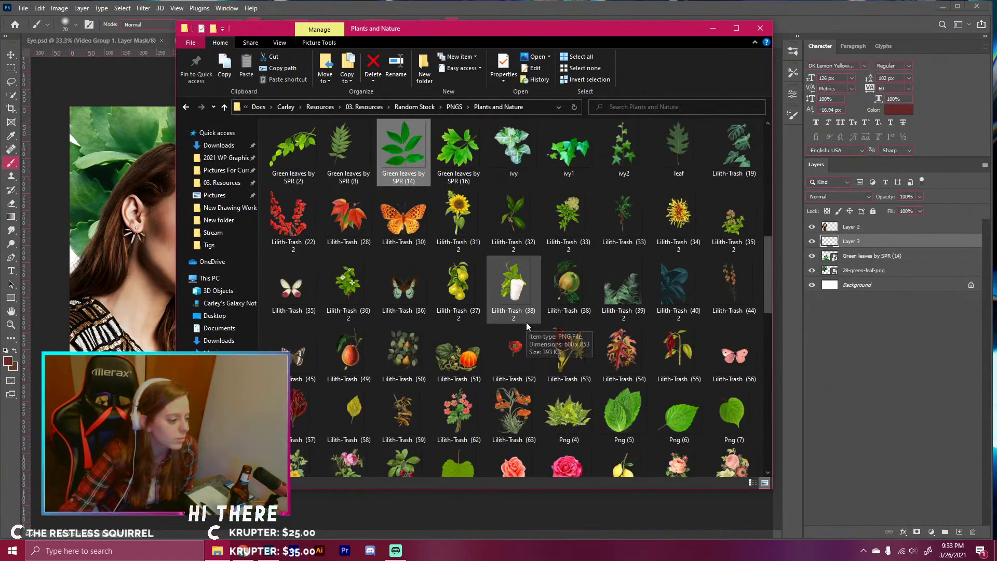
left_click_drag(489, 37, 706, 58)
left_click_drag(840, 306, 335, 231)
left_click_drag(421, 269, 639, 309)
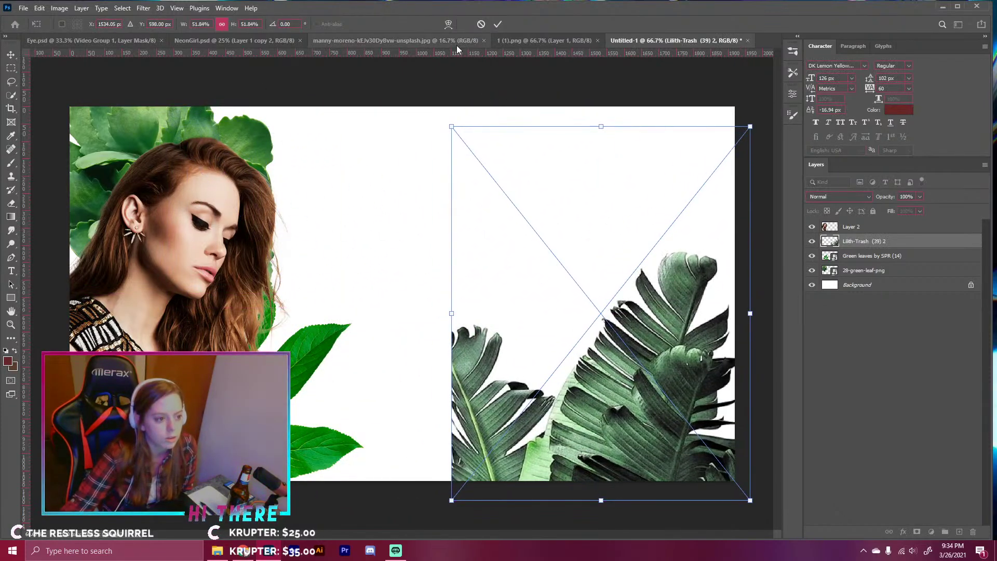
left_click(498, 24)
- Place the ravenorlov1 white flower image at about 43% scale beside the portrait and stack it above the portrait layer
left_click(217, 551)
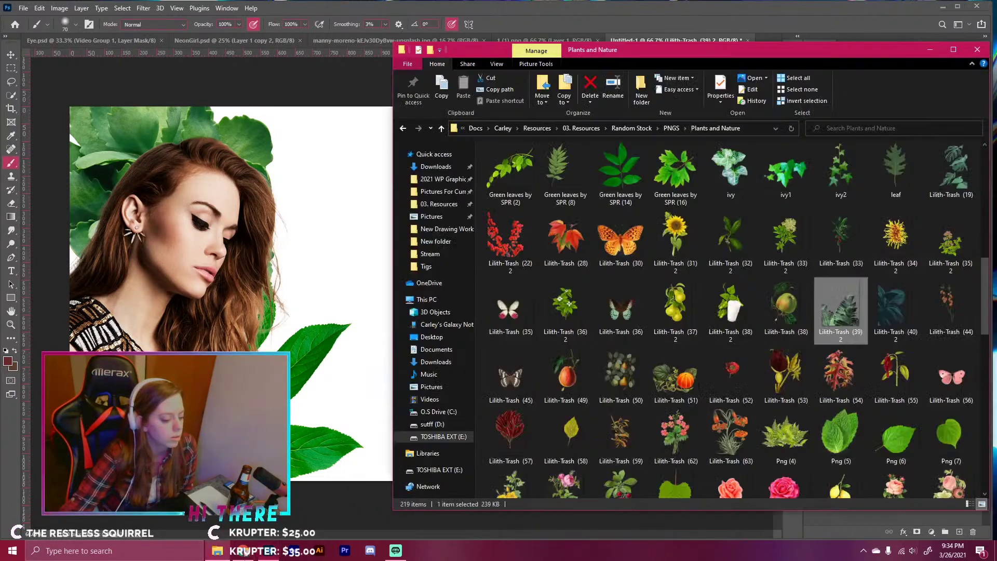
left_click_drag(722, 49, 595, 39)
scroll(652, 279, "down", 5)
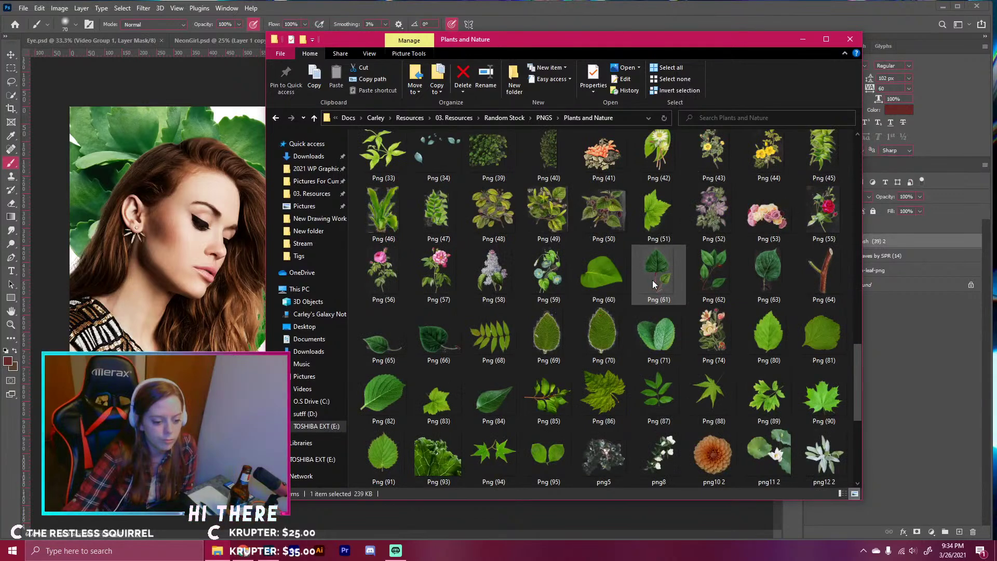
scroll(653, 281, "down", 4)
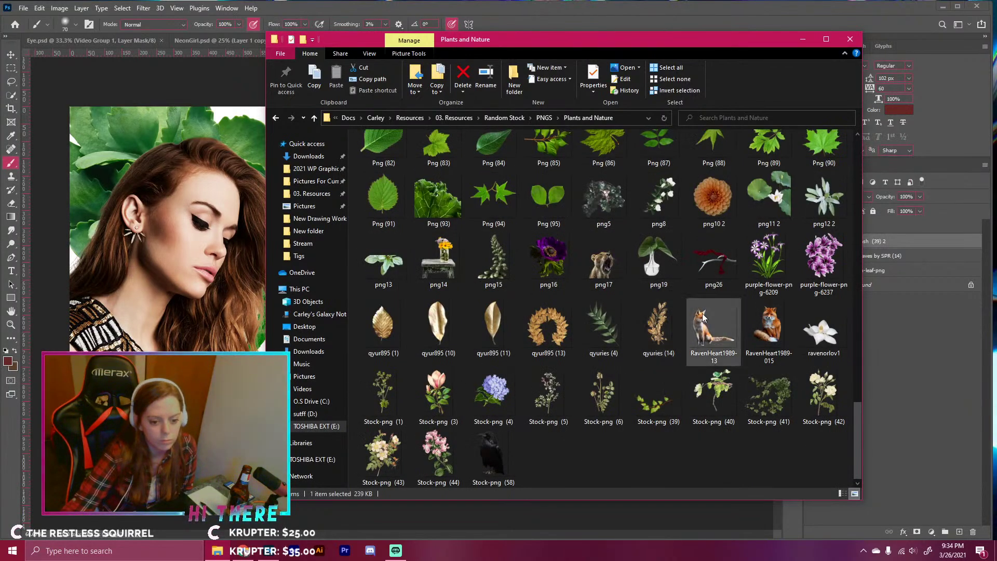
left_click_drag(827, 334, 157, 256)
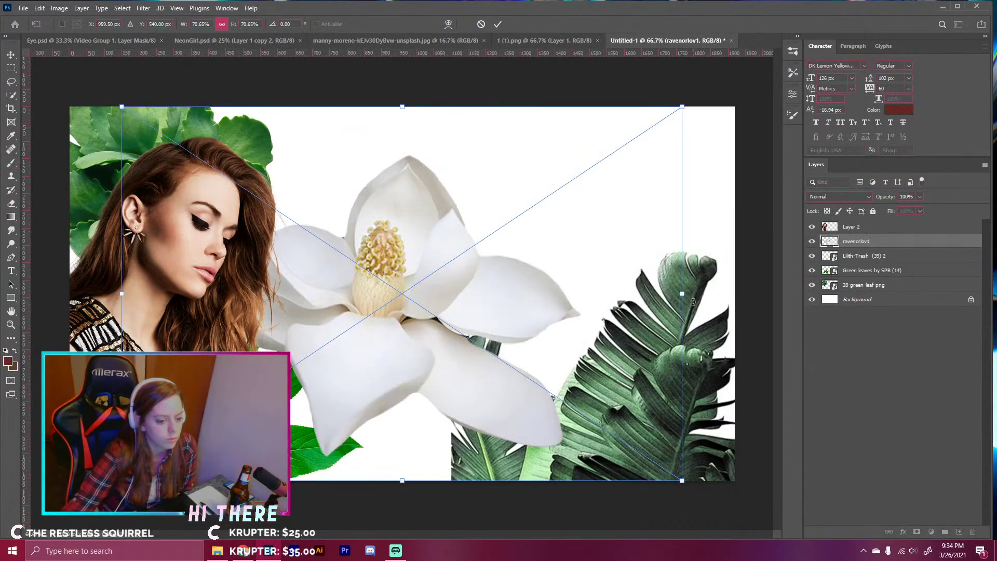
left_click_drag(684, 295, 461, 294)
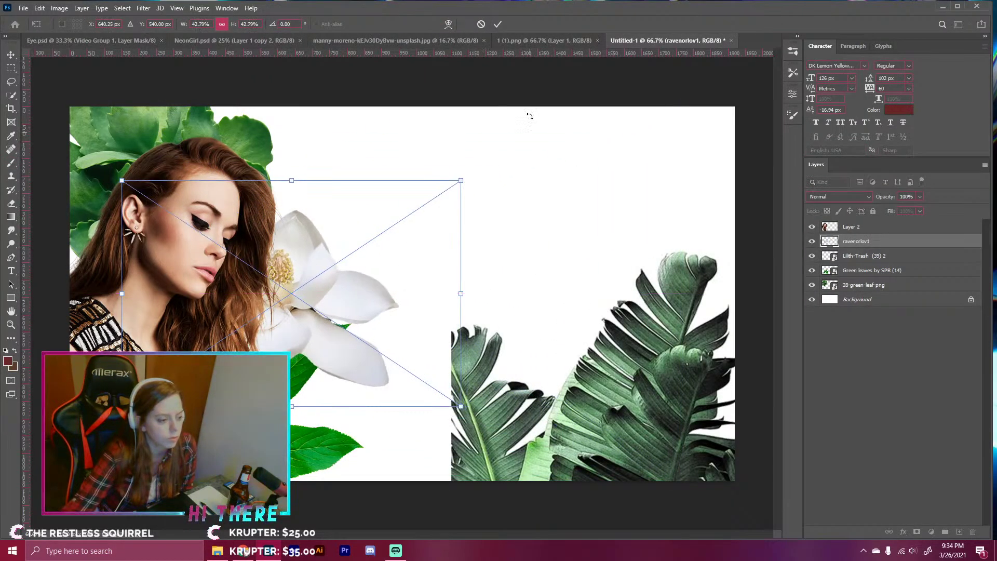
left_click(497, 23)
left_click_drag(851, 232, 850, 249)
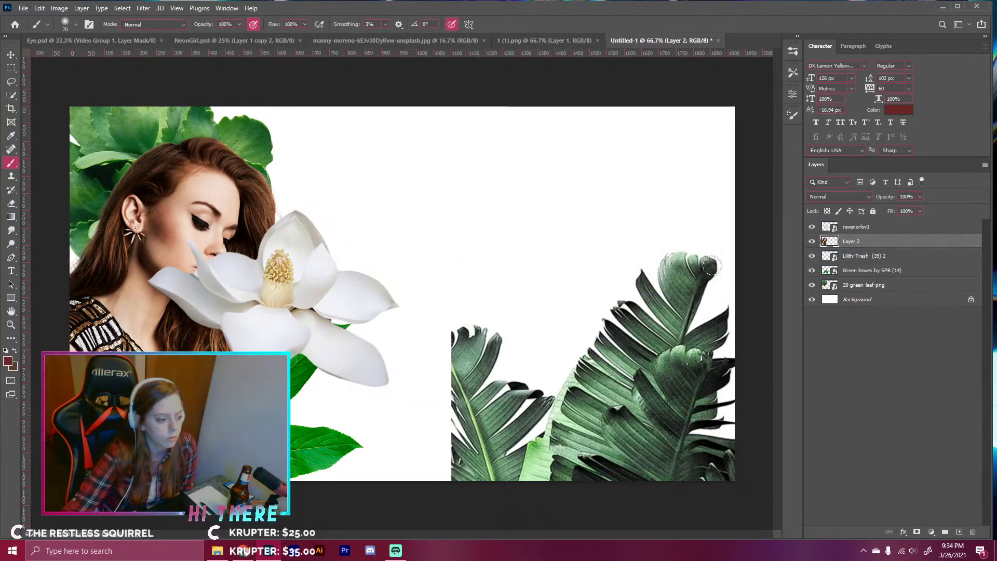
- Move the ravenorlov1 white flower to the canvas's lower-left corner below the portrait and scale it to about 33.5%
left_click(11, 54)
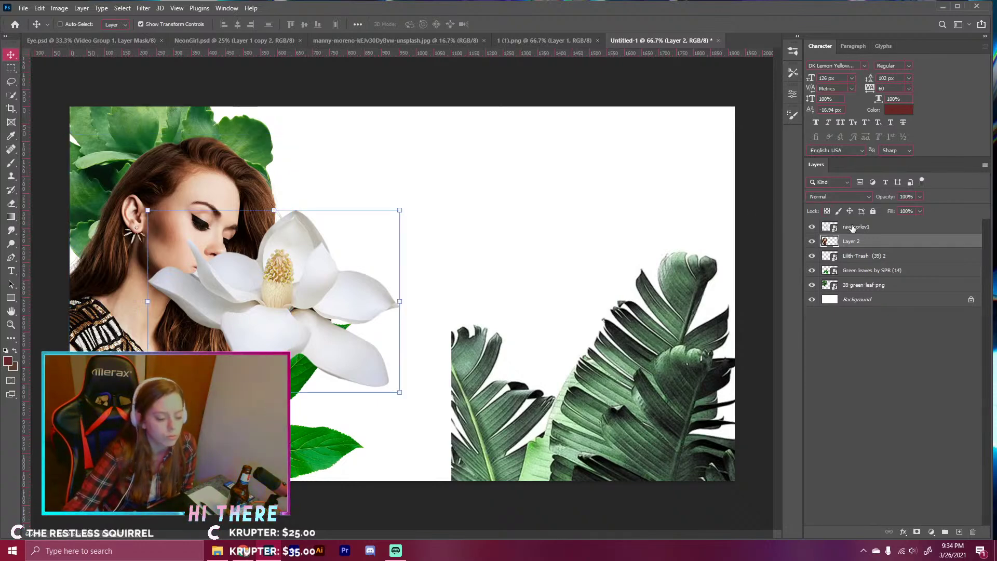
left_click(852, 228)
left_click_drag(329, 244, 177, 426)
key("ctrl+t")
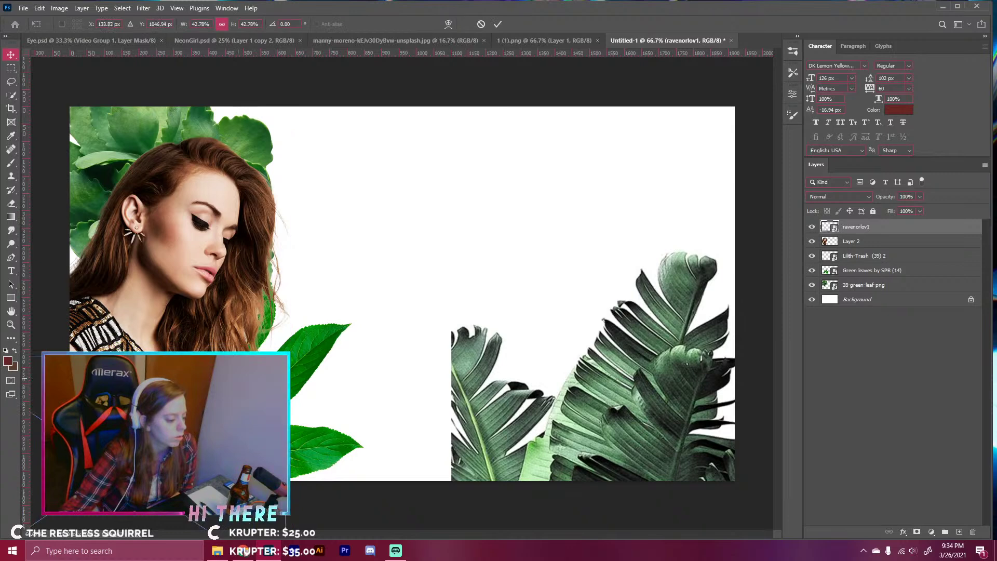
left_click_drag(159, 442, 217, 371)
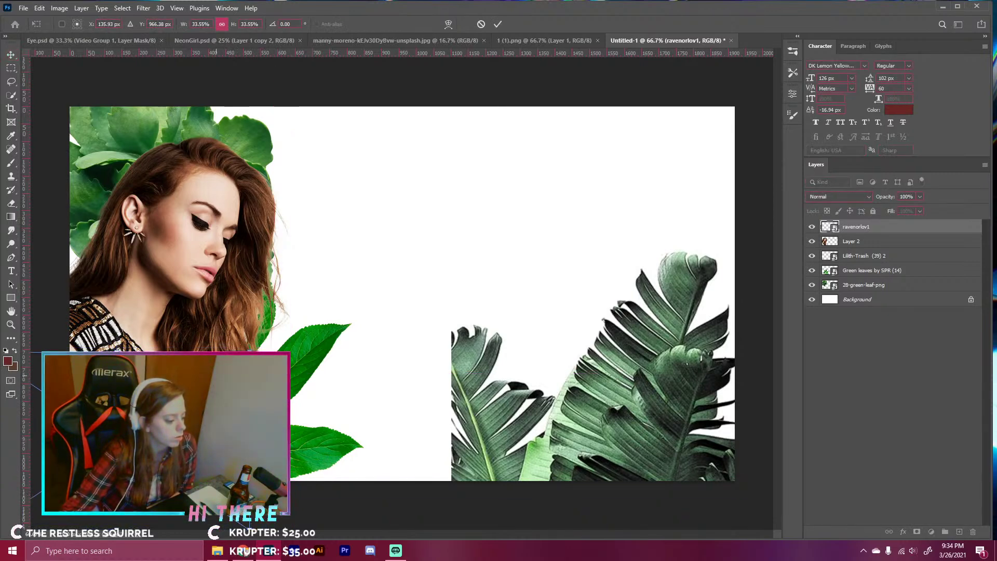
left_click(497, 24)
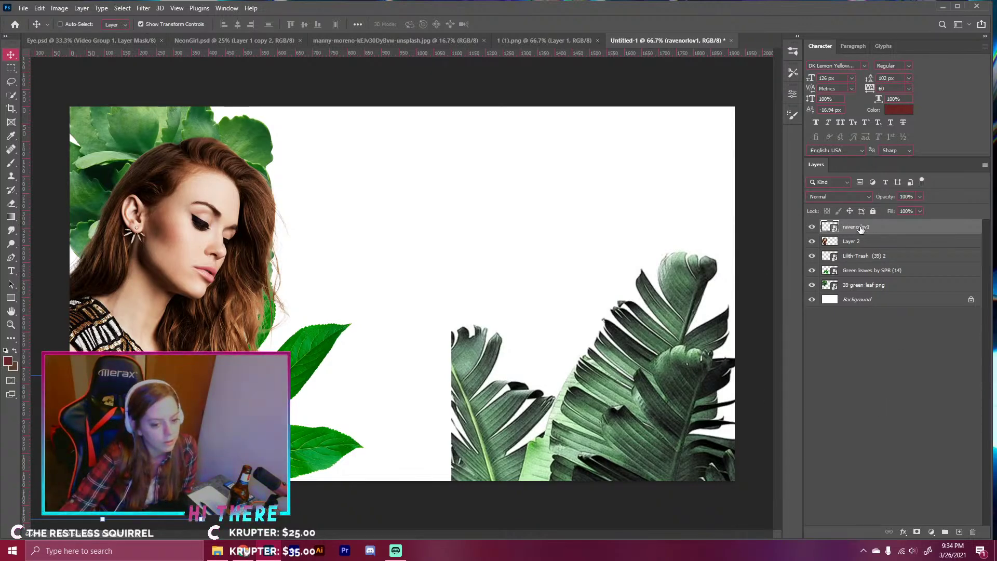
- Place the Stock-png (4) hydrangea from Plants and Nature at about 18.7% scale near the portrait's lower hair, stacked behind the portrait layer
left_click(217, 550)
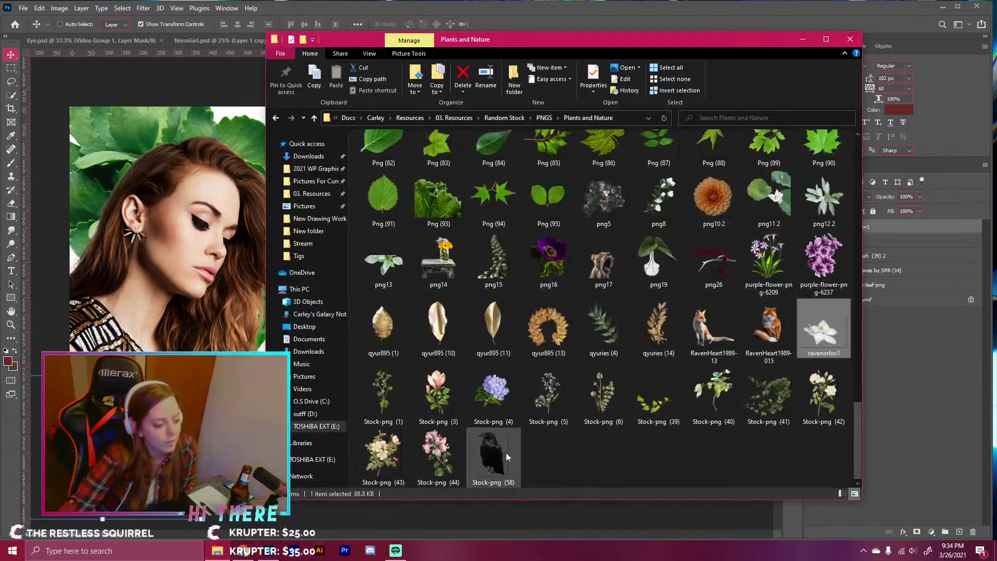
scroll(474, 379, "up", 3)
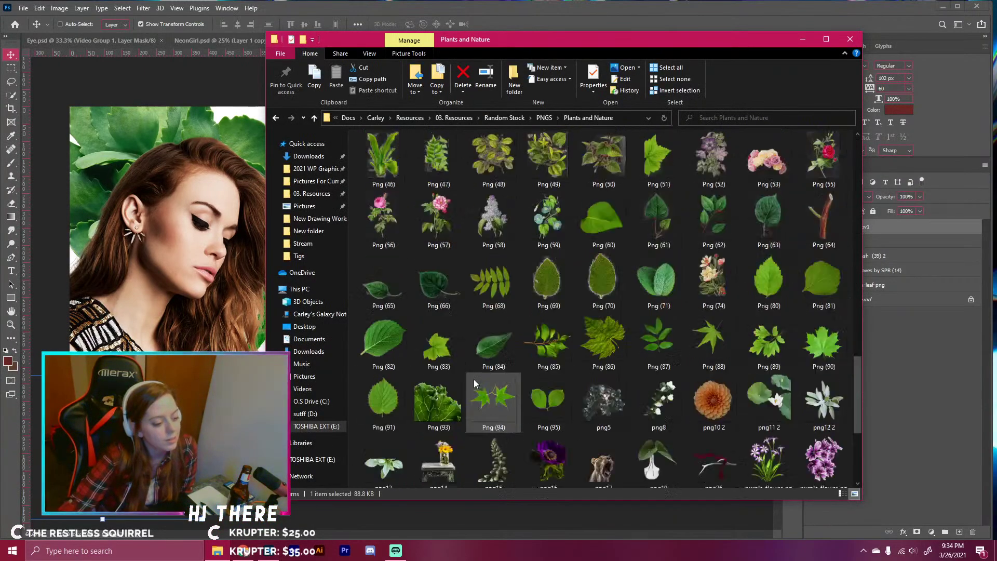
scroll(484, 386, "down", 3)
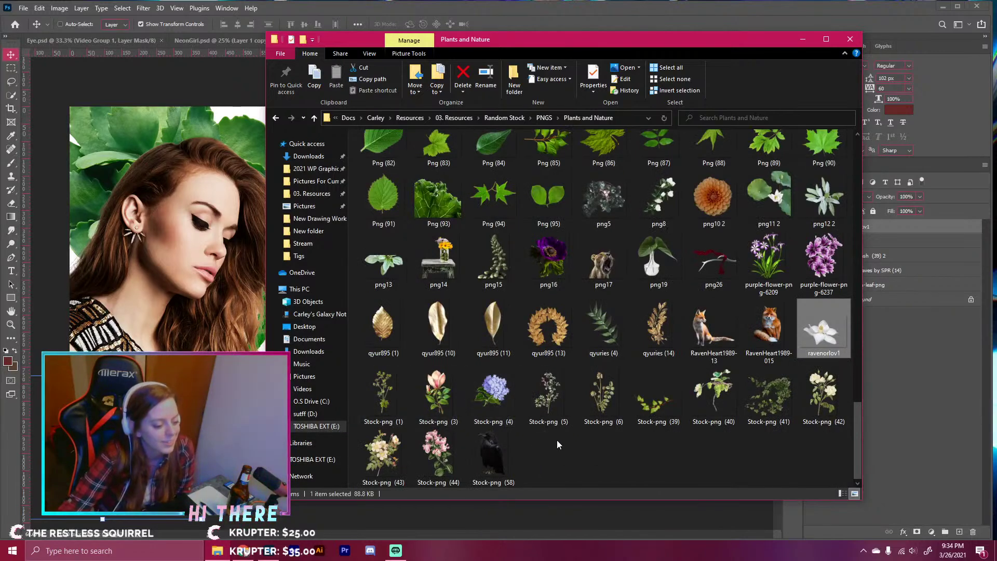
left_click(225, 229)
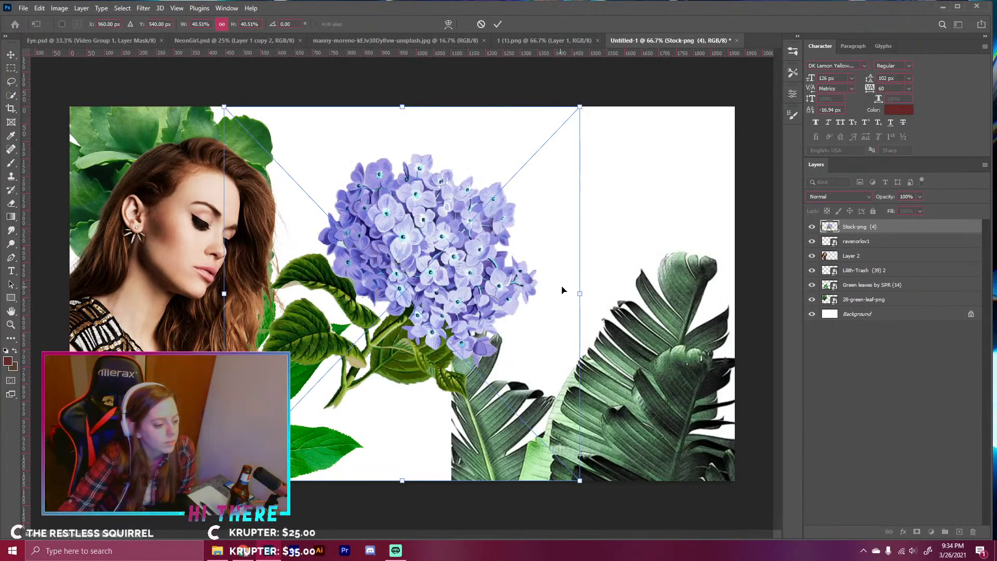
left_click_drag(578, 289, 387, 287)
left_click_drag(333, 305, 319, 478)
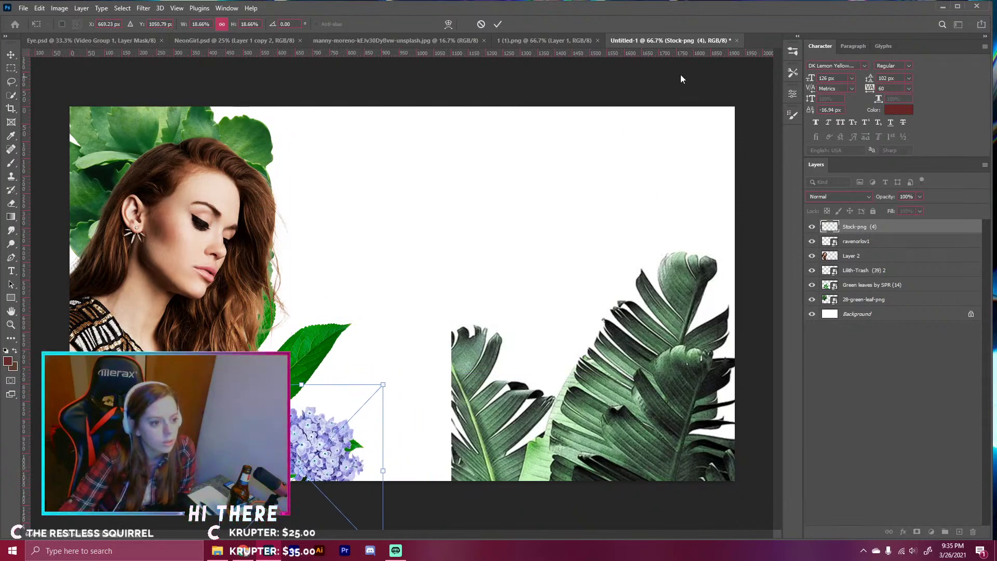
left_click(498, 24)
left_click_drag(875, 230, 892, 265)
left_click_drag(319, 450, 313, 450)
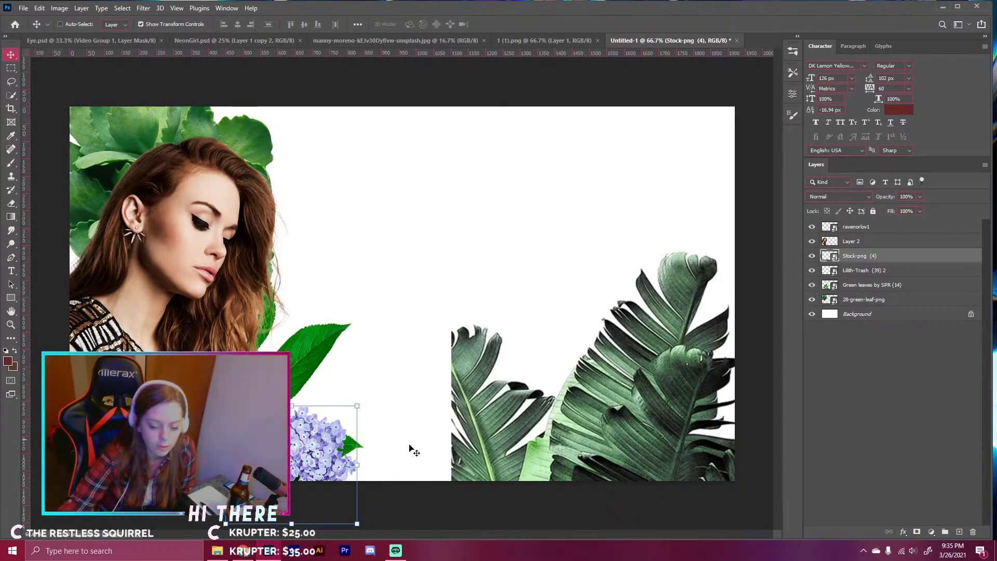
- Find the Png (85) leafy branch in Plants and Nature and place it at about 15.7% scale in the space beside the portrait
left_click(217, 550)
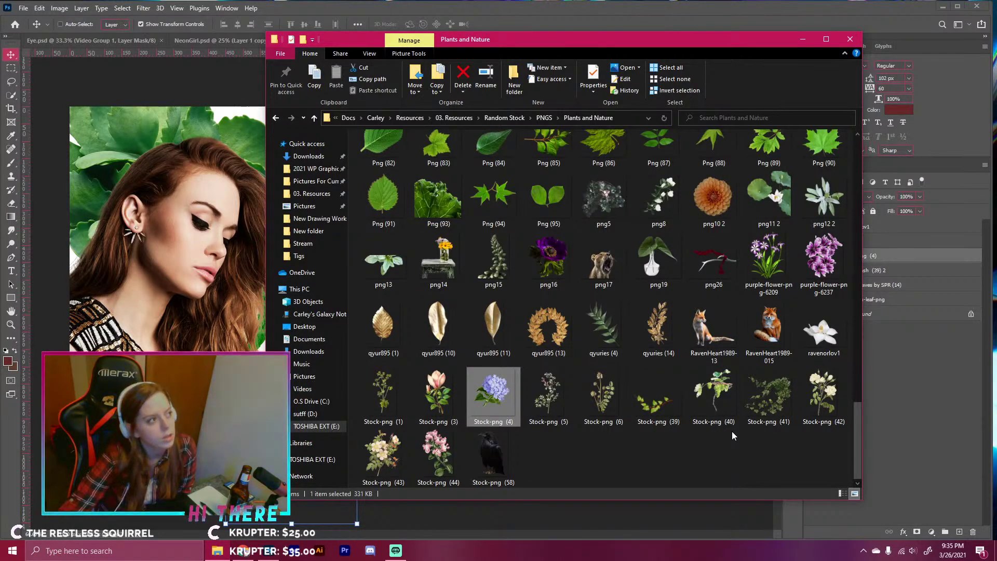
scroll(732, 435, "up", 3)
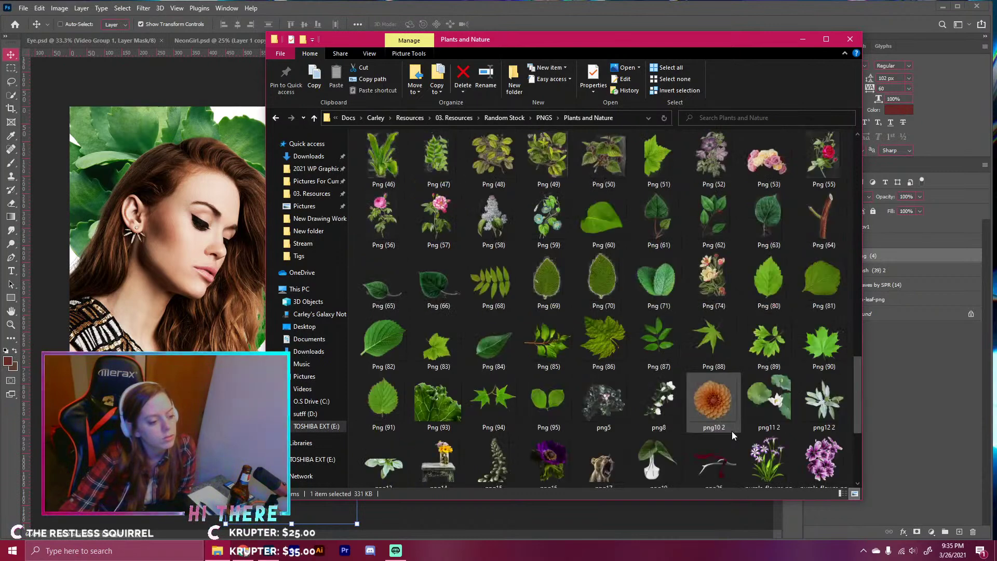
scroll(732, 435, "up", 4)
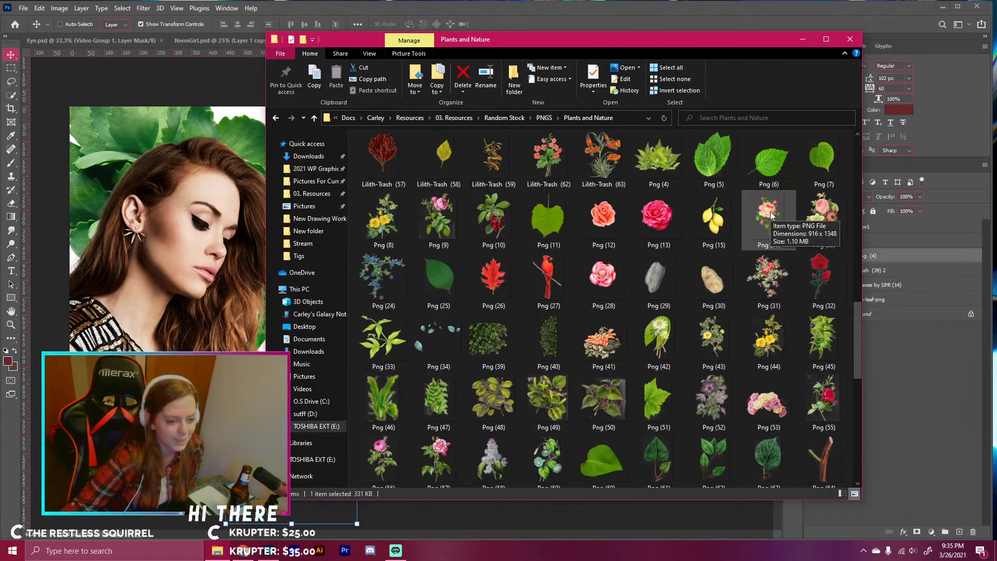
left_click_drag(663, 42, 786, 51)
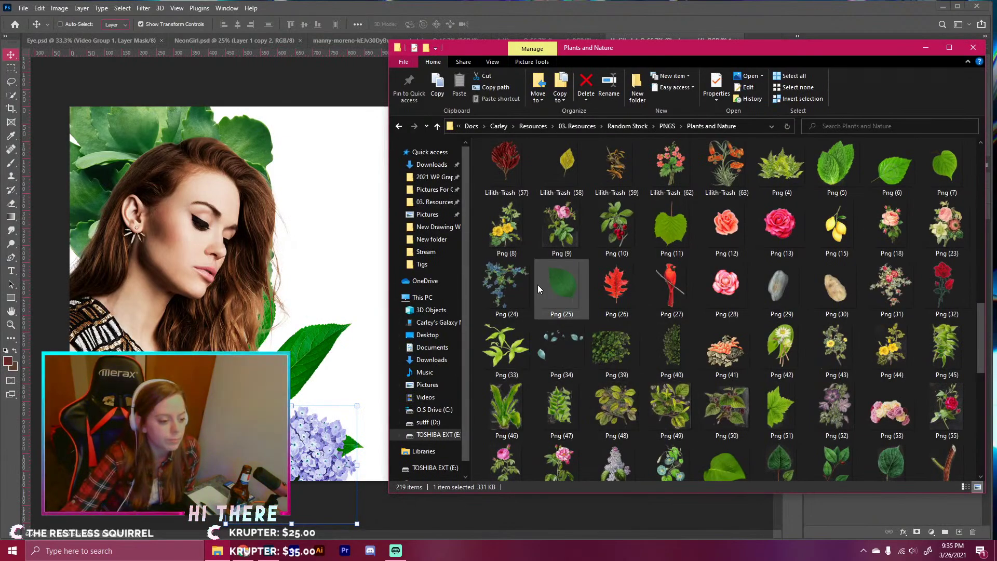
left_click_drag(924, 53, 779, 66)
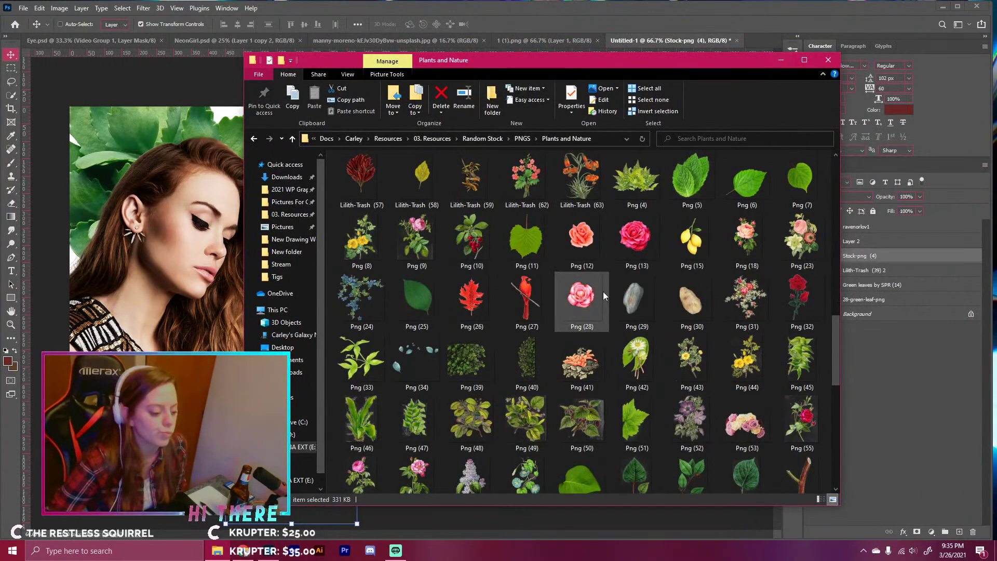
scroll(553, 337, "down", 3)
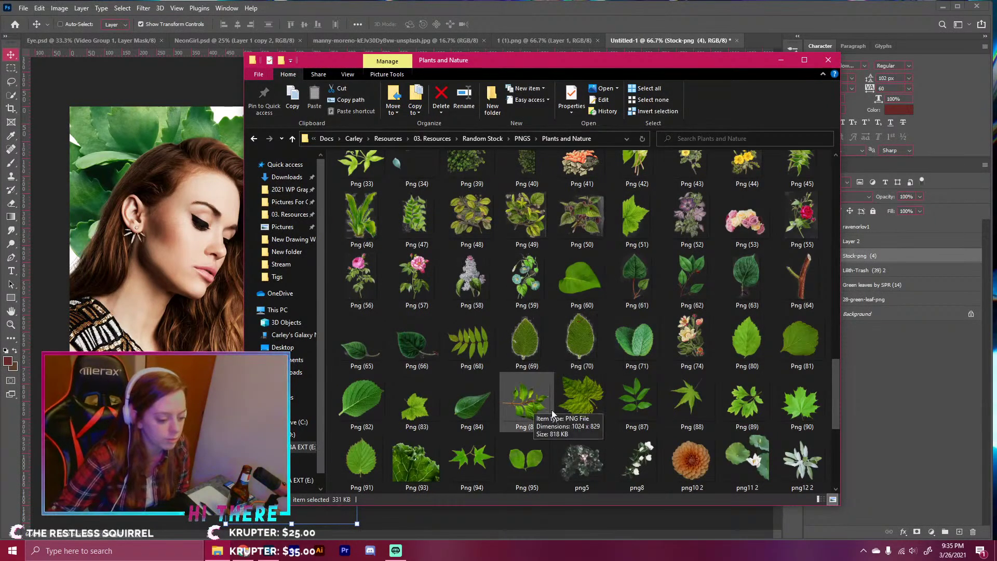
left_click_drag(531, 399, 399, 258)
left_click_drag(323, 277, 474, 244)
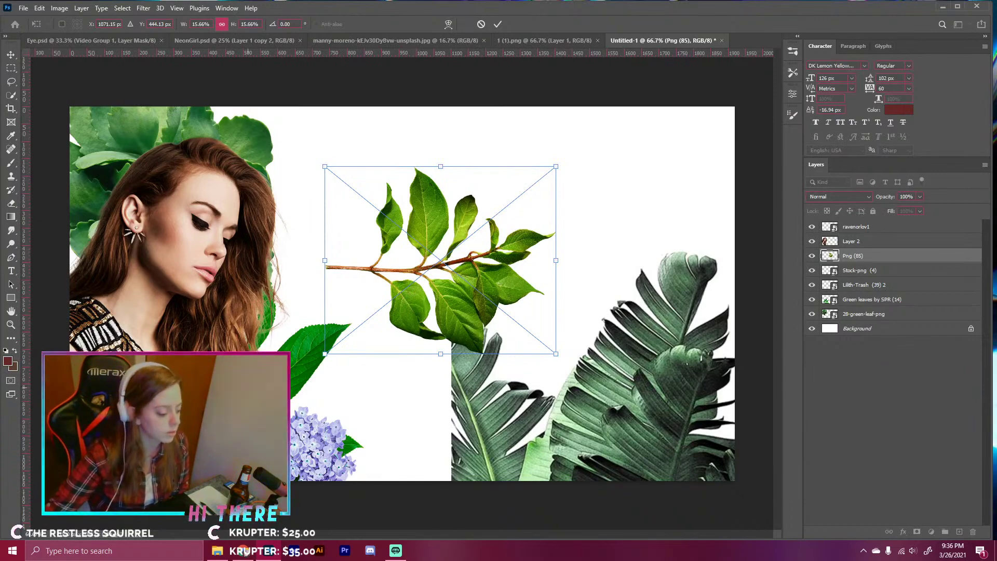
- Switch to Streamlabs OBS to read the live stream chat, and return to the Photoshop document
left_click(397, 551)
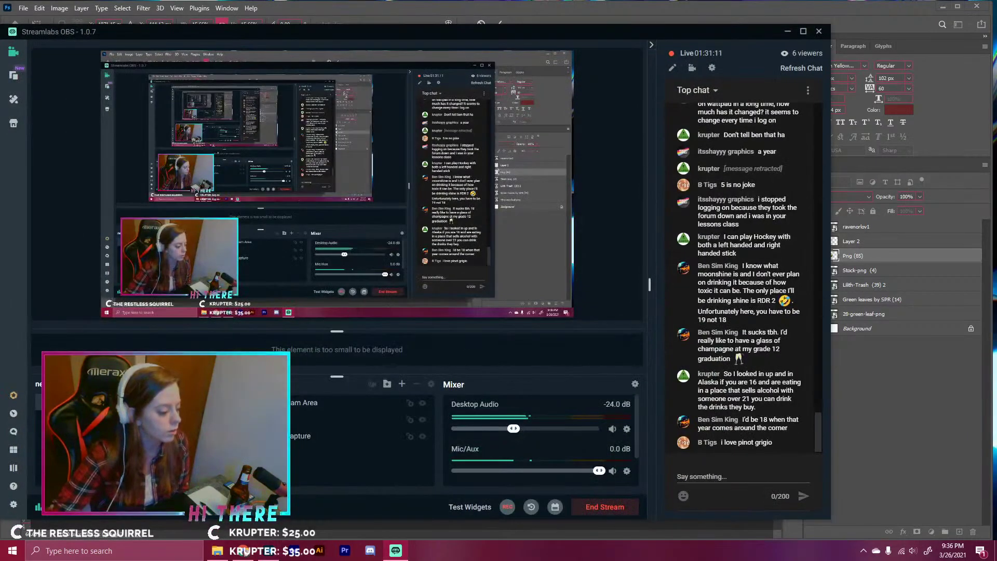
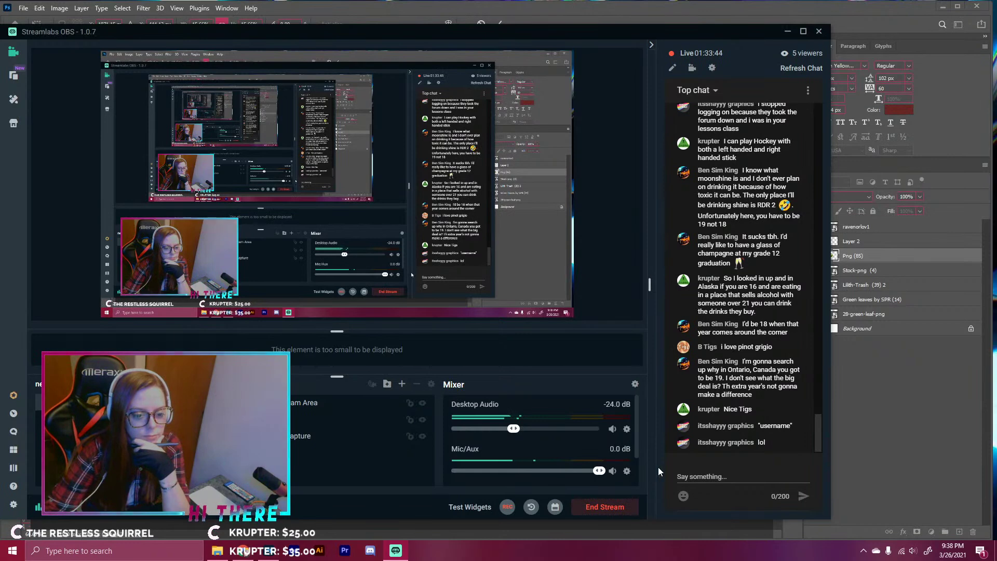
left_click(902, 399)
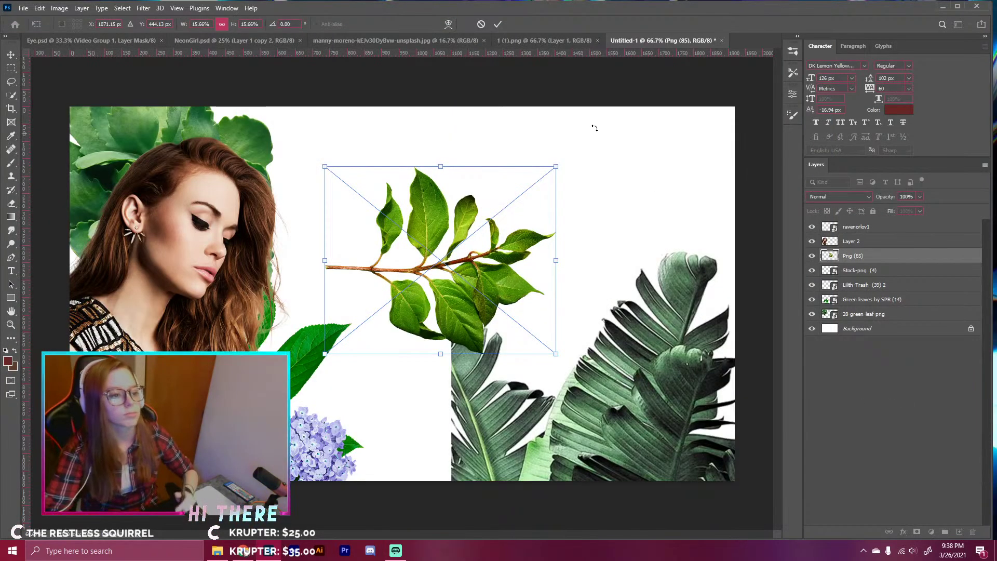
- Commit the Png (85) branch, move it up against the portrait's hair, and hide its layer
left_click(497, 24)
left_click_drag(434, 218, 396, 197)
left_click(12, 271)
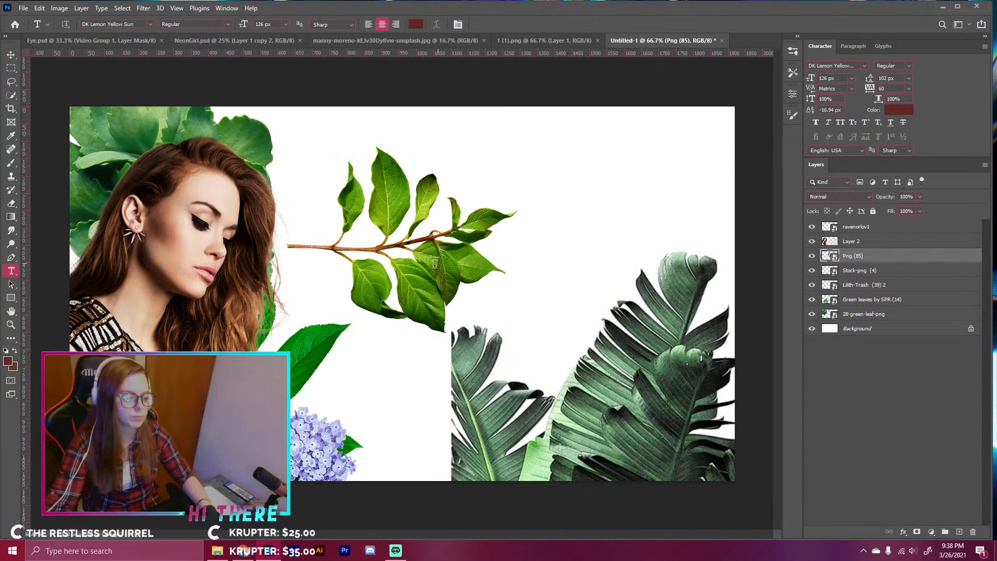
left_click(811, 255)
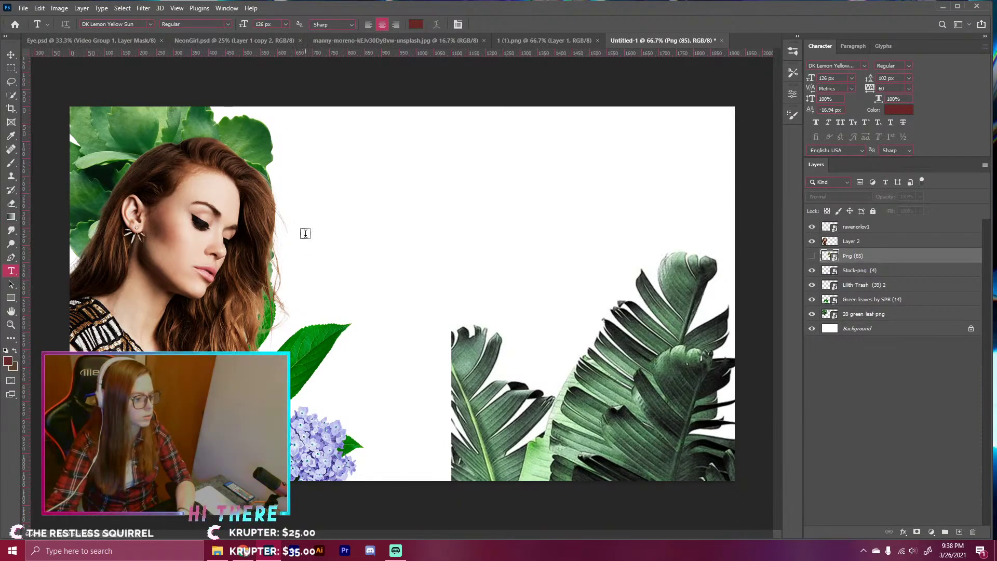
- Add a centred paragraph text box reading "WILD ONE" between the portrait and the palm leaves, behind the portrait layer
left_click_drag(275, 211, 705, 352)
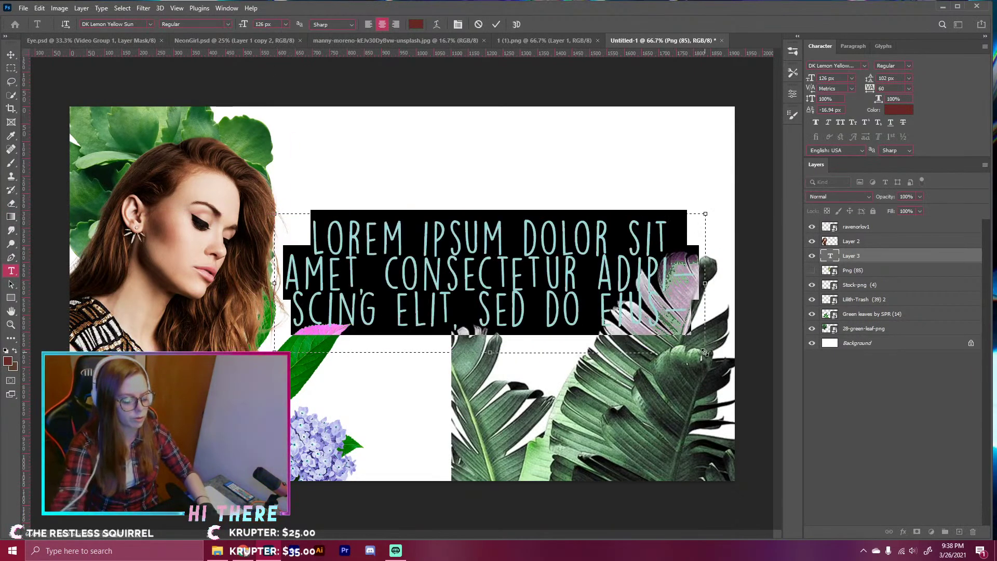
type("WILD")
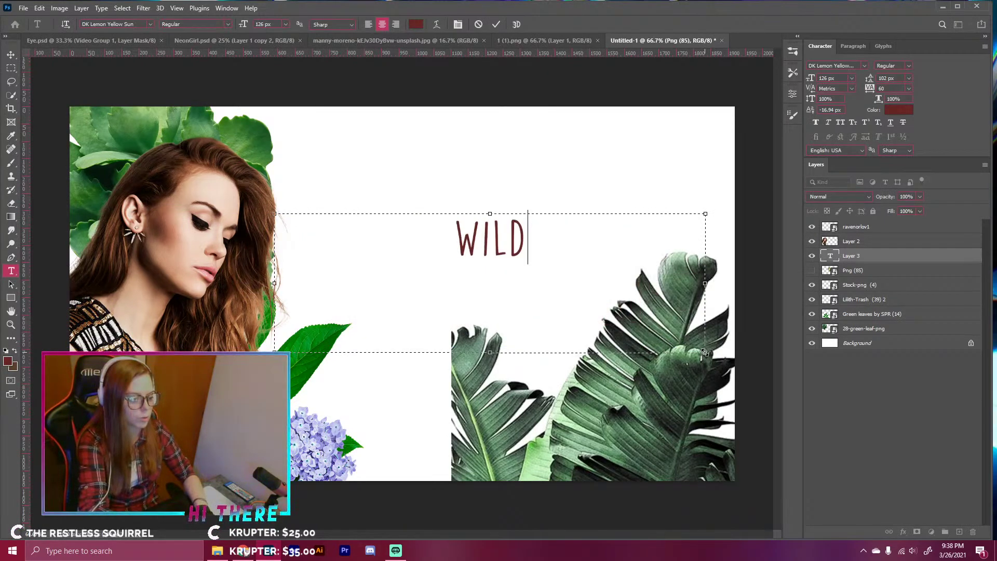
type(" ONE")
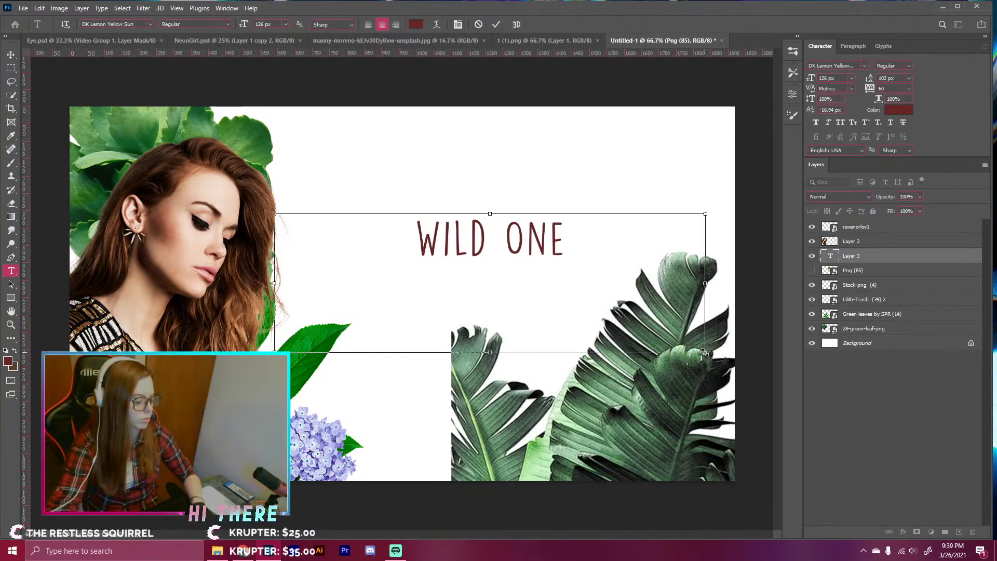
- Set the title's font to Gobold Bold and retype the initial W and O in lowercase
key("ctrl+a")
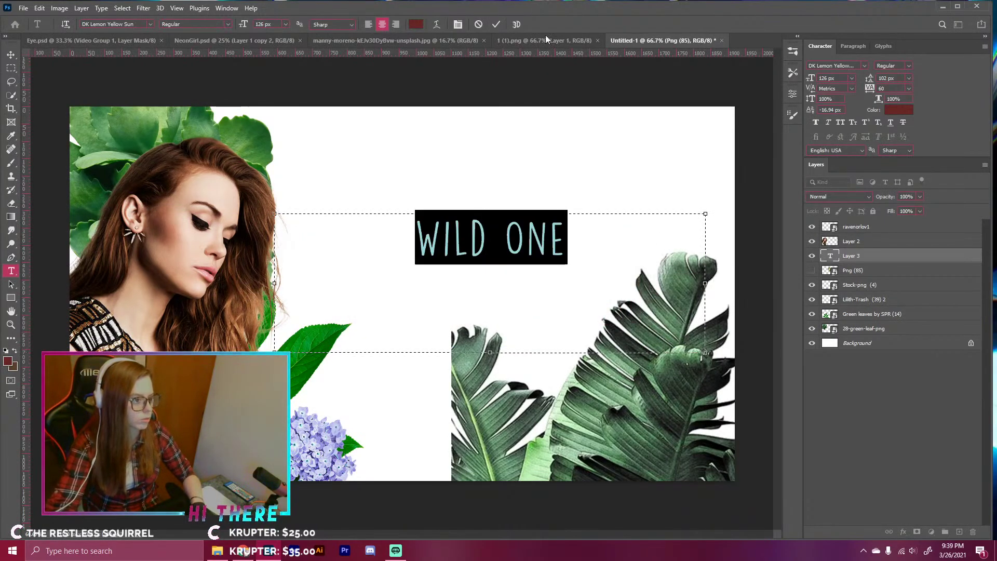
left_click(150, 24)
key("Down")
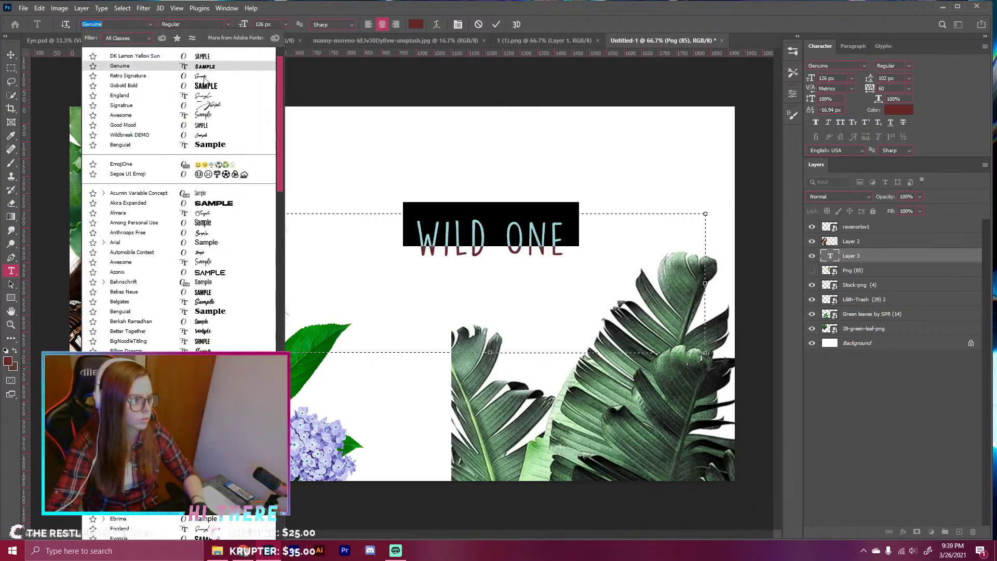
left_click(205, 85)
left_click(527, 237)
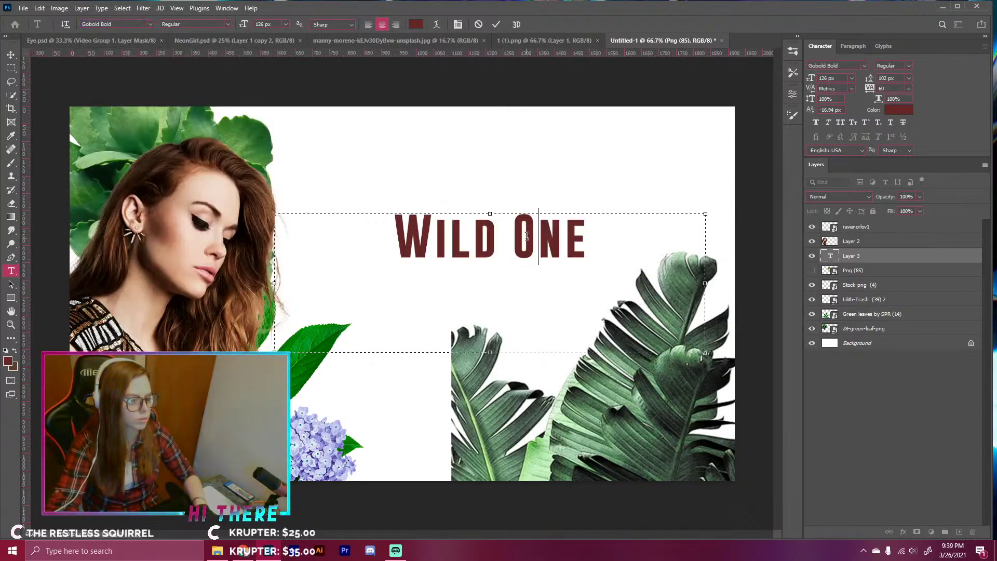
left_click_drag(527, 236, 514, 237)
type("o")
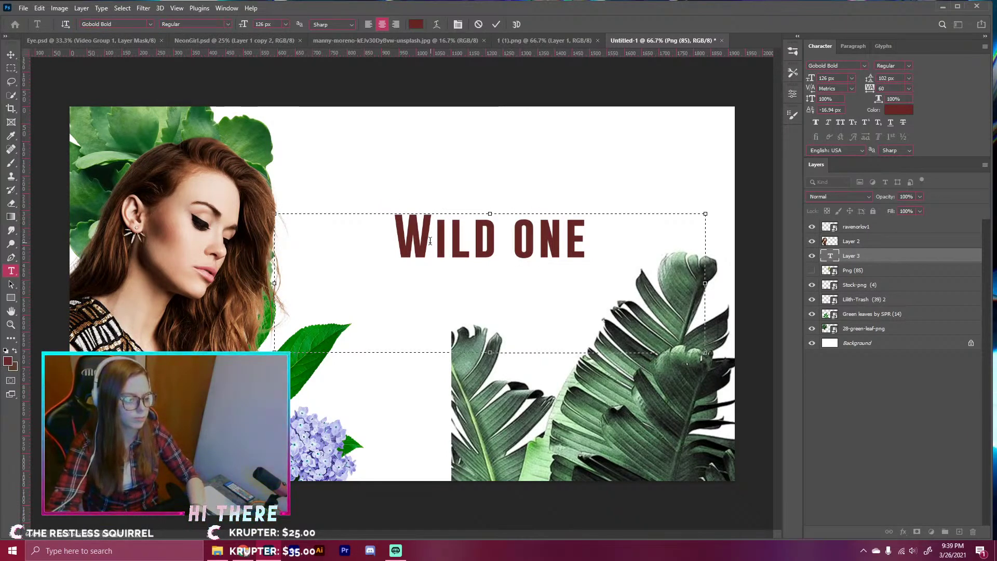
left_click_drag(431, 241, 401, 240)
type("w")
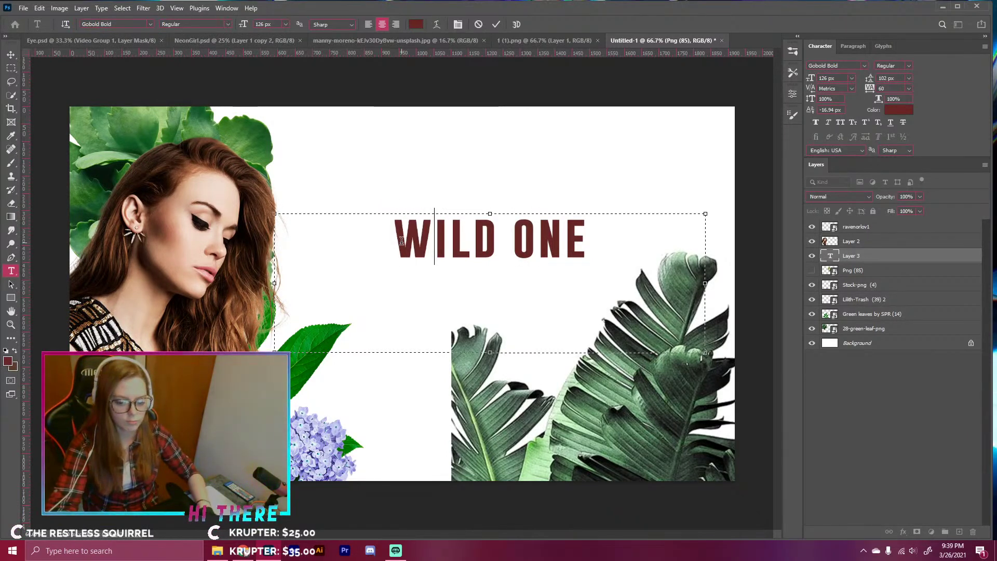
- Set the whole title's size to 205 px and its tracking to -40
right_click(457, 250)
left_click(487, 263)
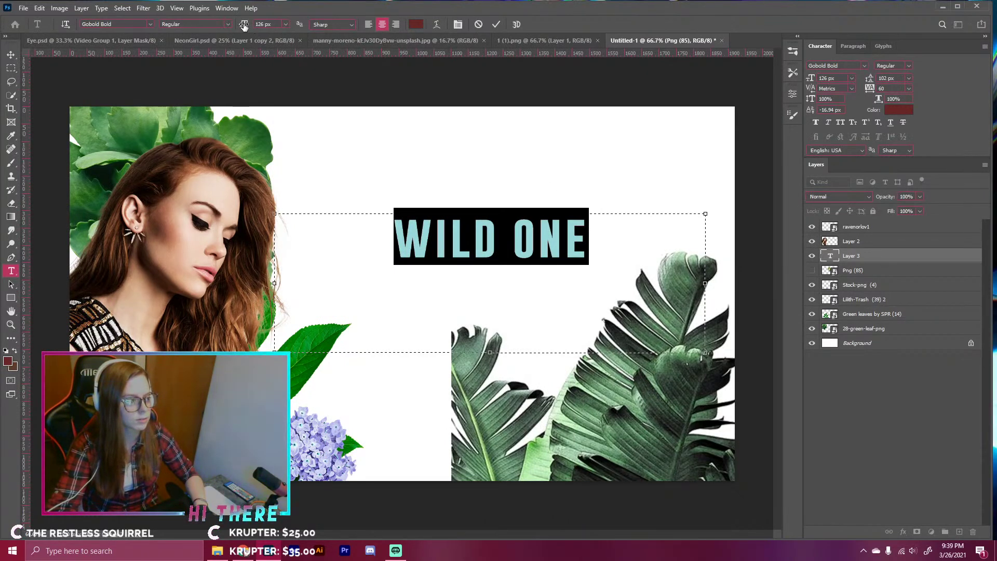
left_click_drag(250, 24, 450, 35)
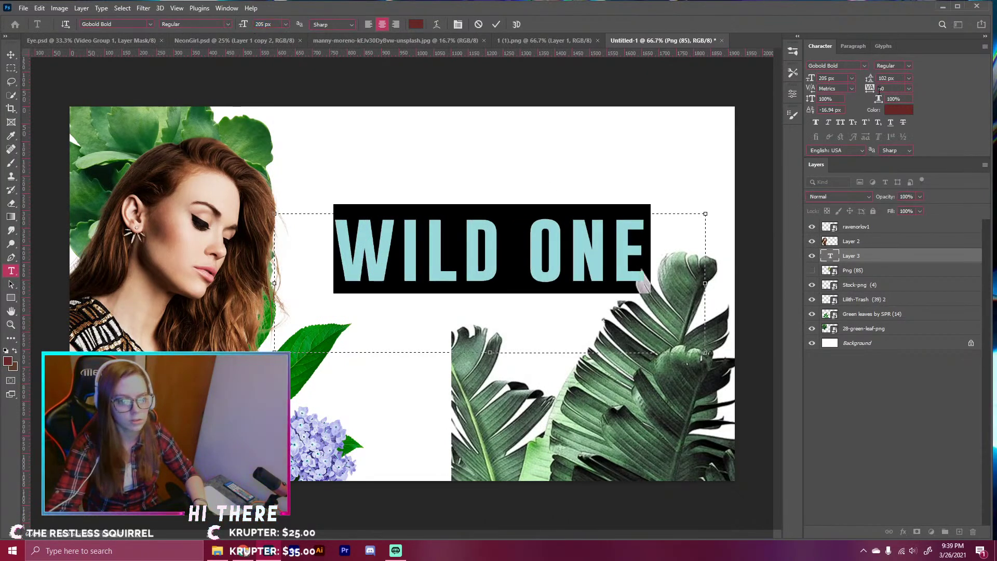
left_click_drag(869, 89, 822, 82)
left_click(497, 23)
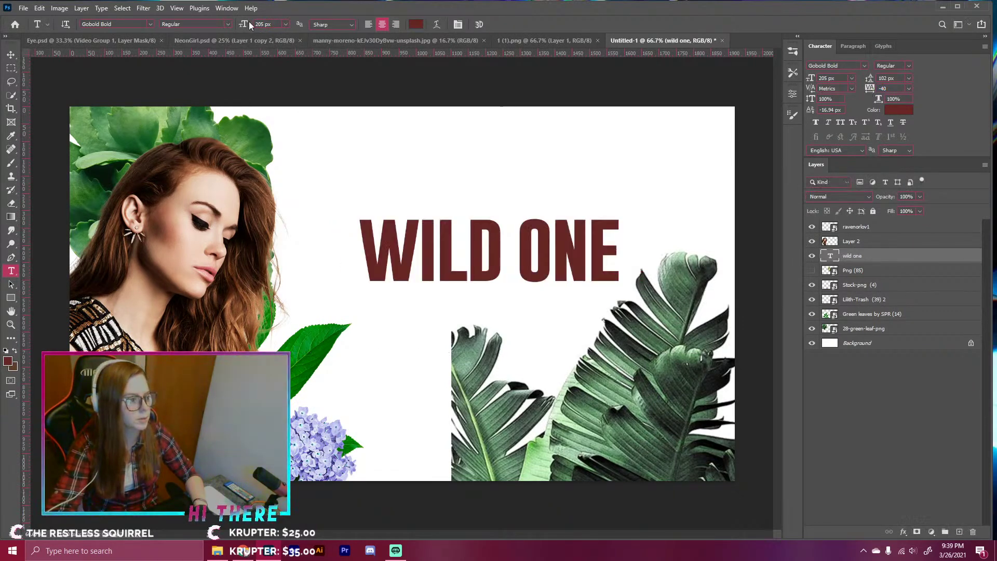
- Scale the WILD ONE title up to about 314 px and place it between the portrait's hair and the palm leaves
left_click(11, 54)
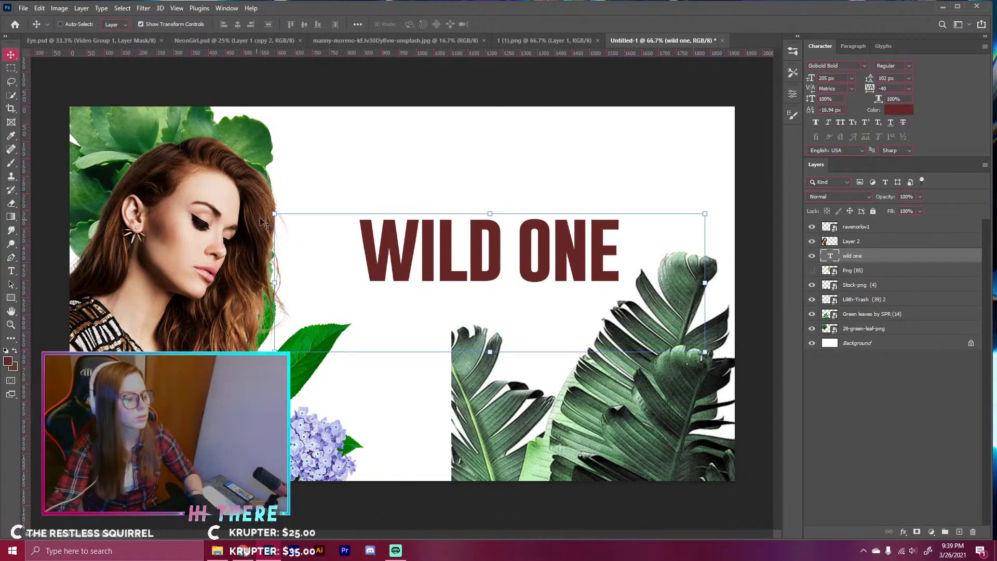
left_click_drag(271, 211, 120, 125)
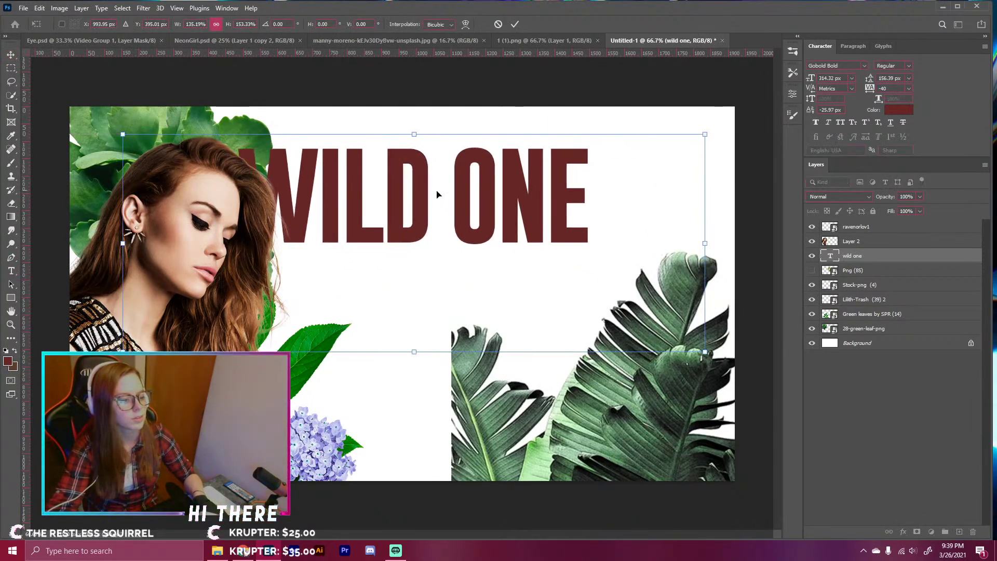
left_click_drag(523, 212, 563, 278)
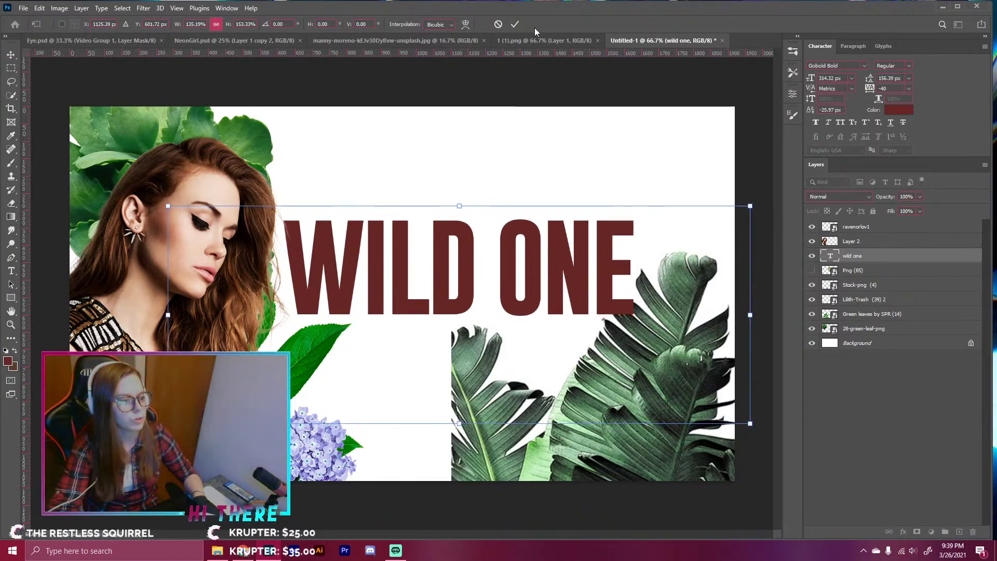
left_click(517, 25)
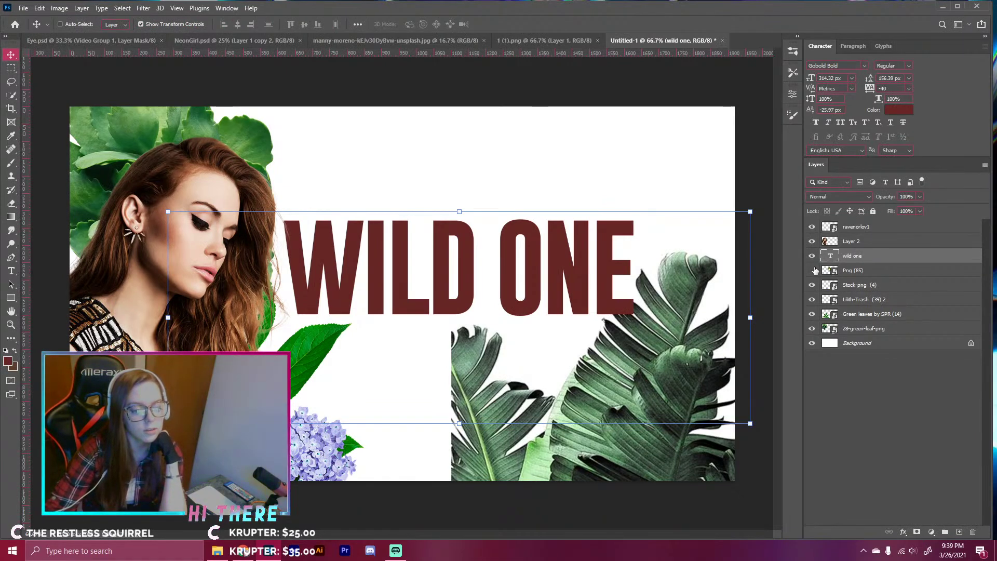
- Show the Png (85) branch layer again and move the branch behind the word ONE
left_click(811, 270)
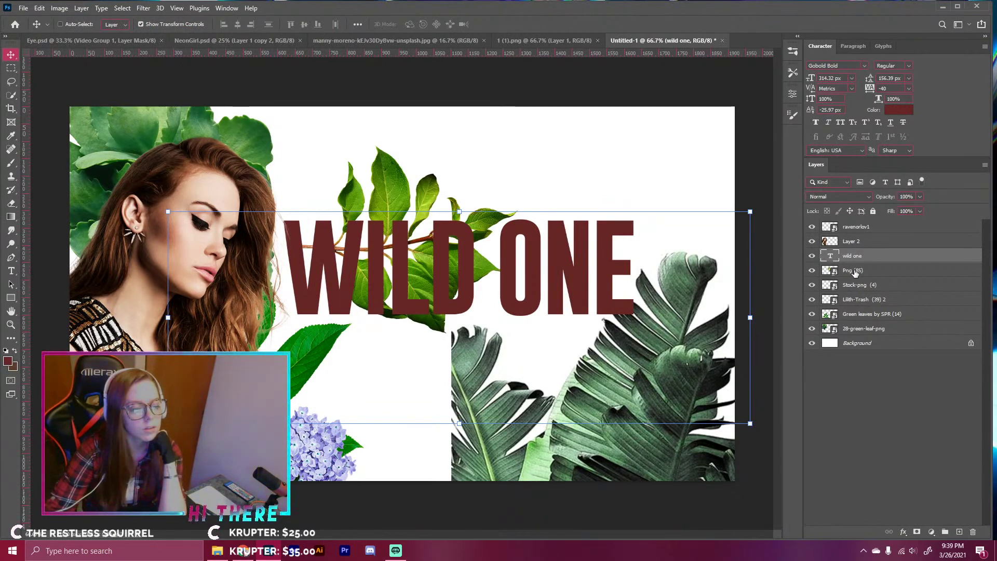
left_click(855, 271)
left_click_drag(421, 235, 578, 253)
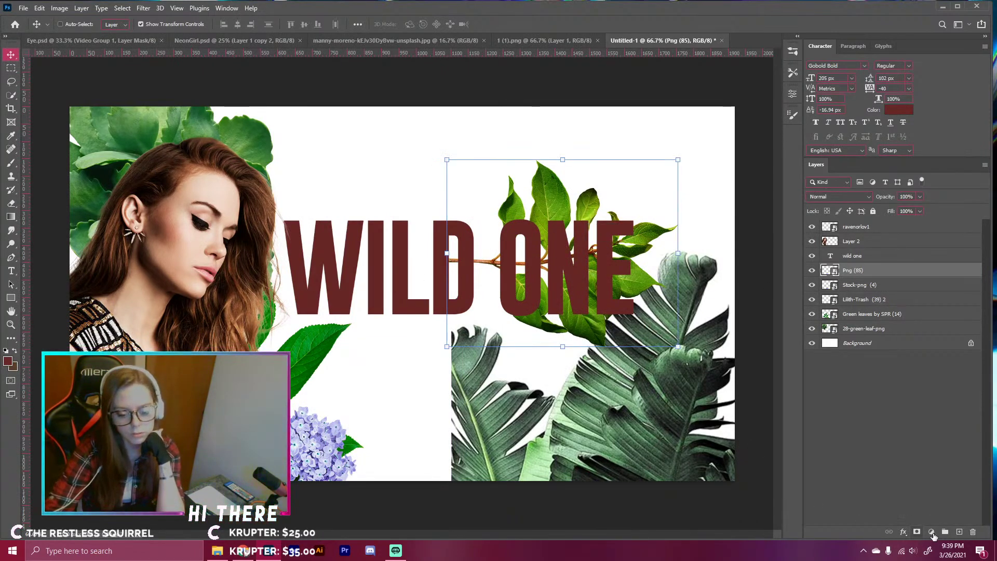
- Add a layer mask to the Png (85) branch and brush out its bare stem end between the D and the O
left_click(916, 532)
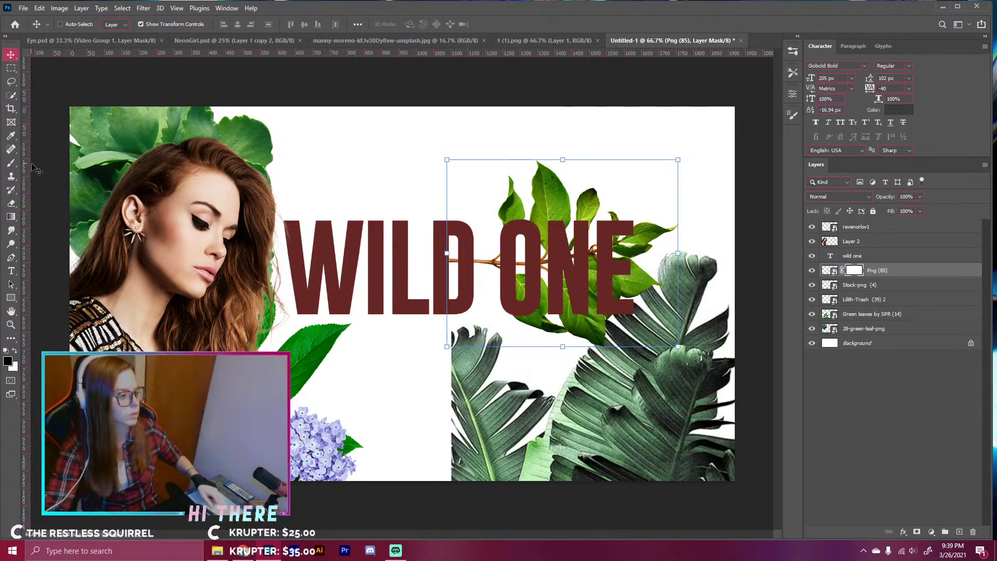
left_click(12, 164)
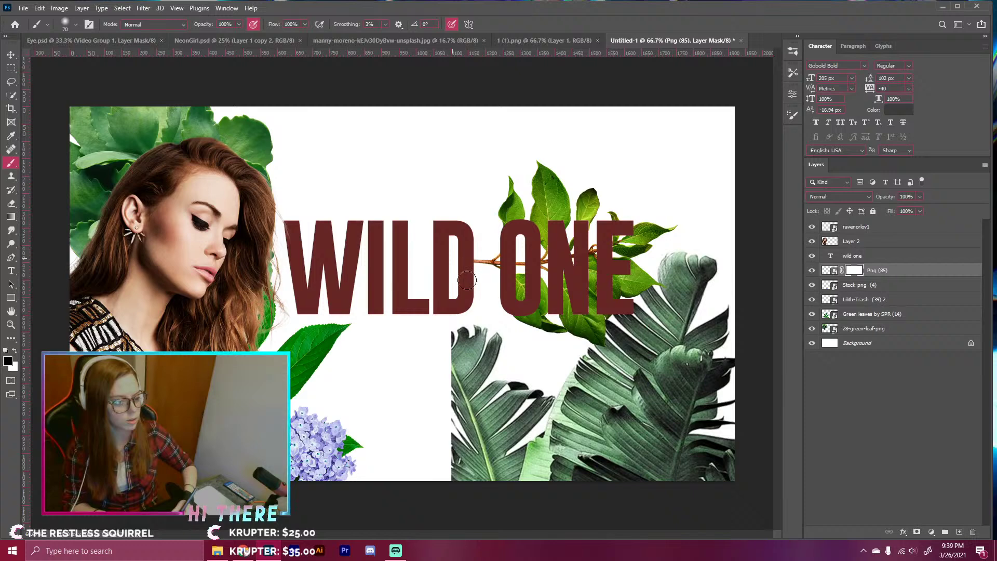
left_click_drag(472, 264, 496, 270)
key("bracketleft")
key("bracketleft")
key("bracketleft")
key("bracketleft")
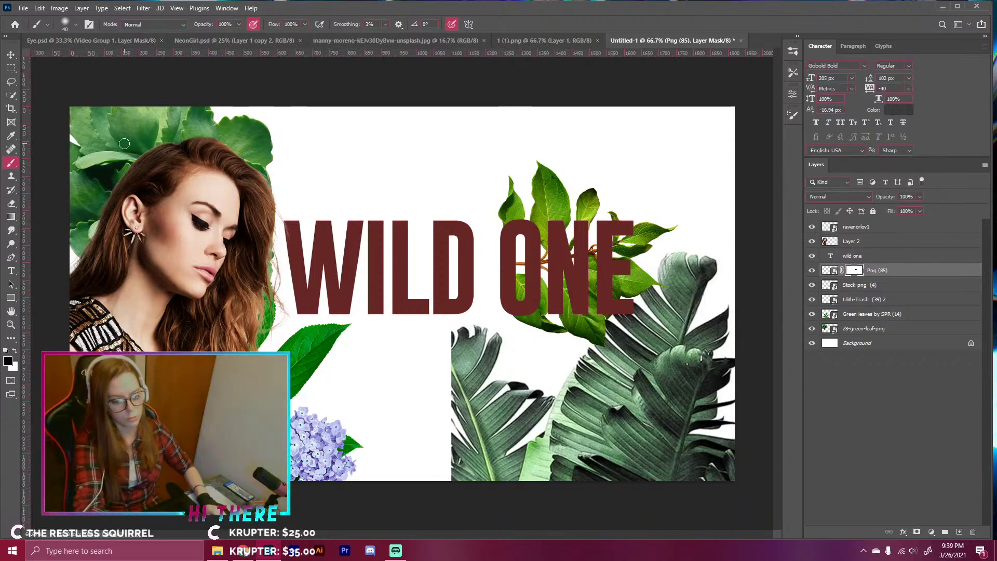
- Duplicate the masked Png (85) branch layer and place the copy above the wild one text layer
key("ctrl+j")
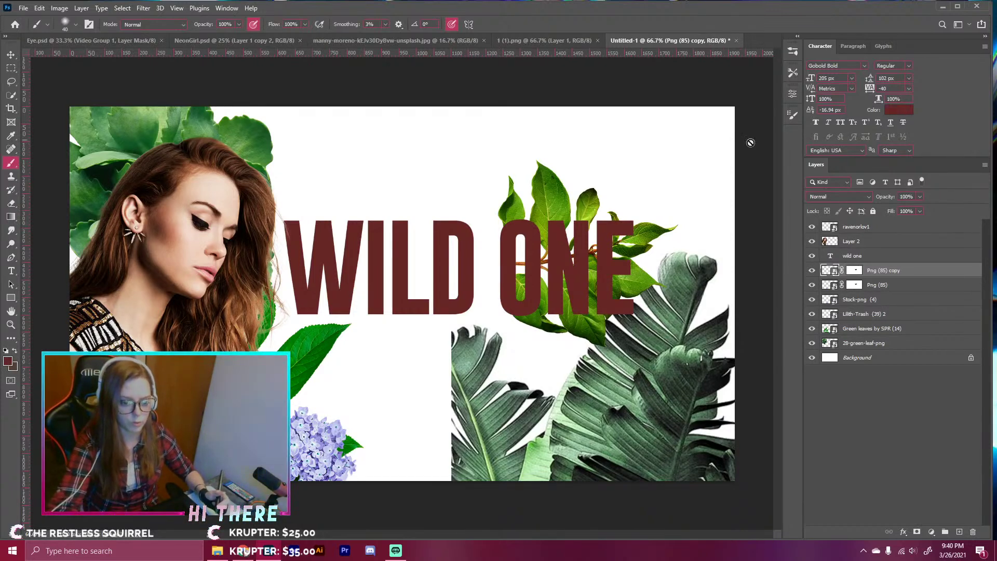
left_click_drag(892, 274, 859, 255)
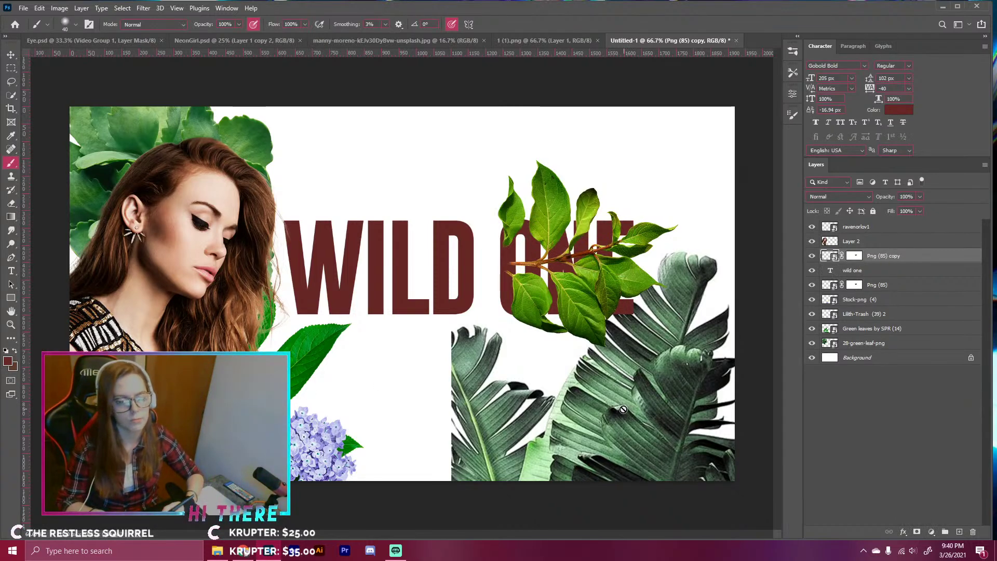
- On the branch copy's mask, paint out the stem where it crosses both sides of the letter O
key("ctrl+minus")
key("ctrl+plus")
key("ctrl+plus")
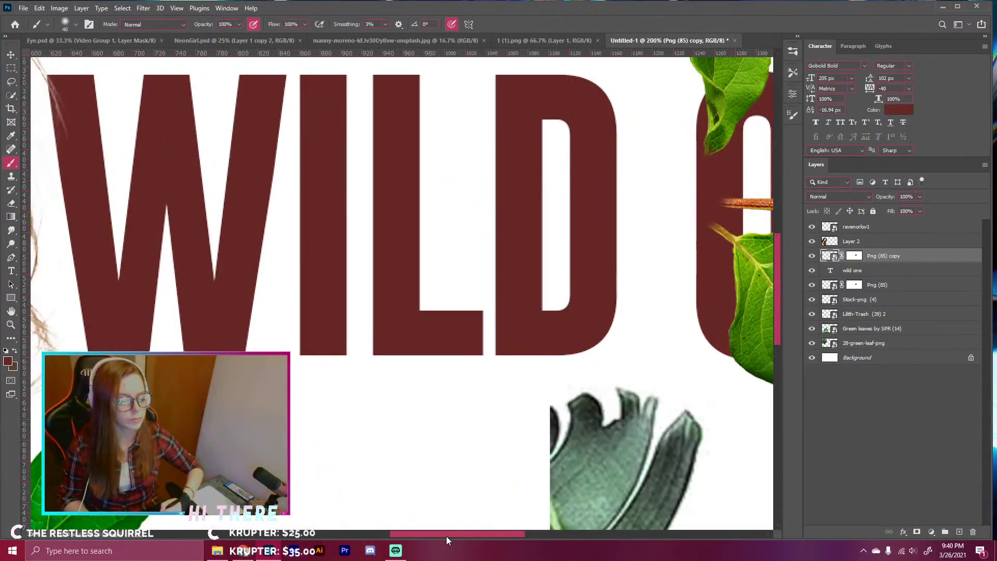
left_click_drag(444, 532, 531, 519)
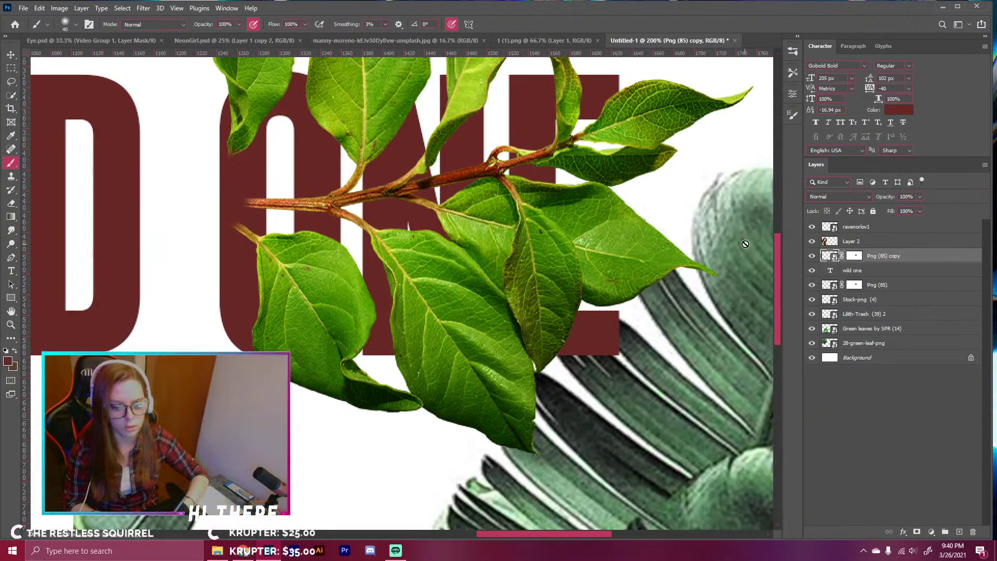
left_click_drag(774, 267, 783, 230)
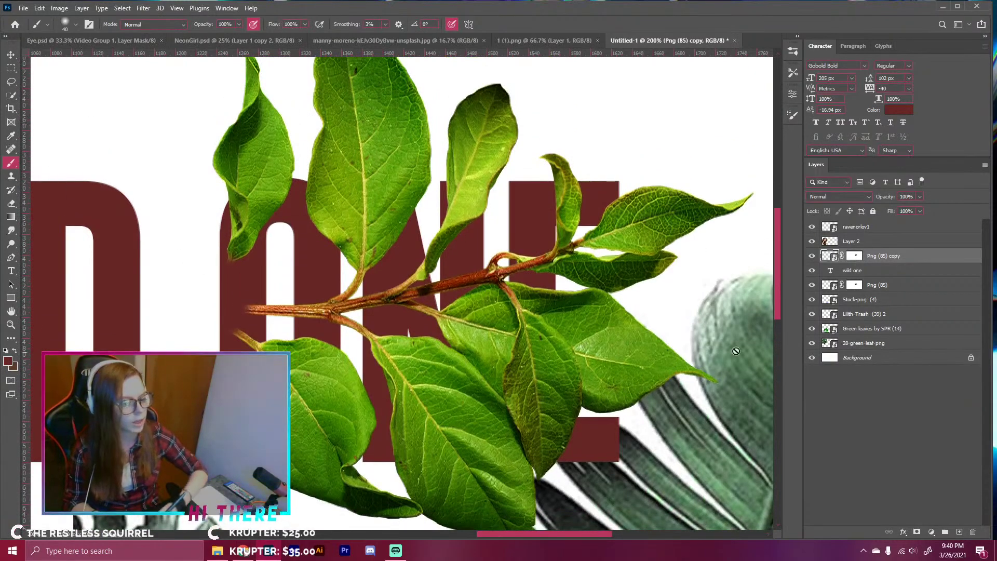
left_click(854, 255)
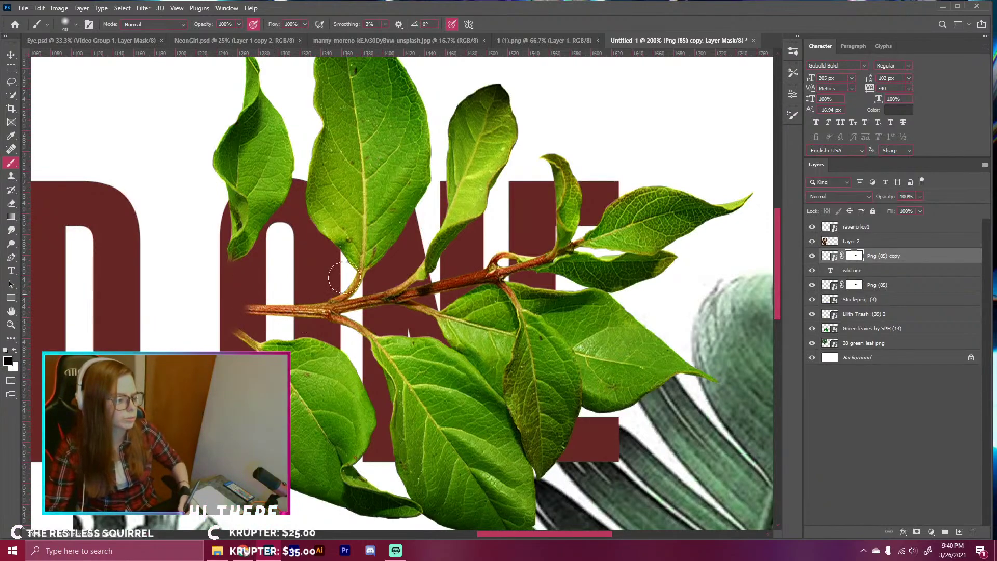
mouse_move(291, 323)
left_mouse_down()
mouse_move(243, 301)
mouse_move(244, 313)
mouse_move(258, 301)
mouse_move(283, 332)
left_mouse_up()
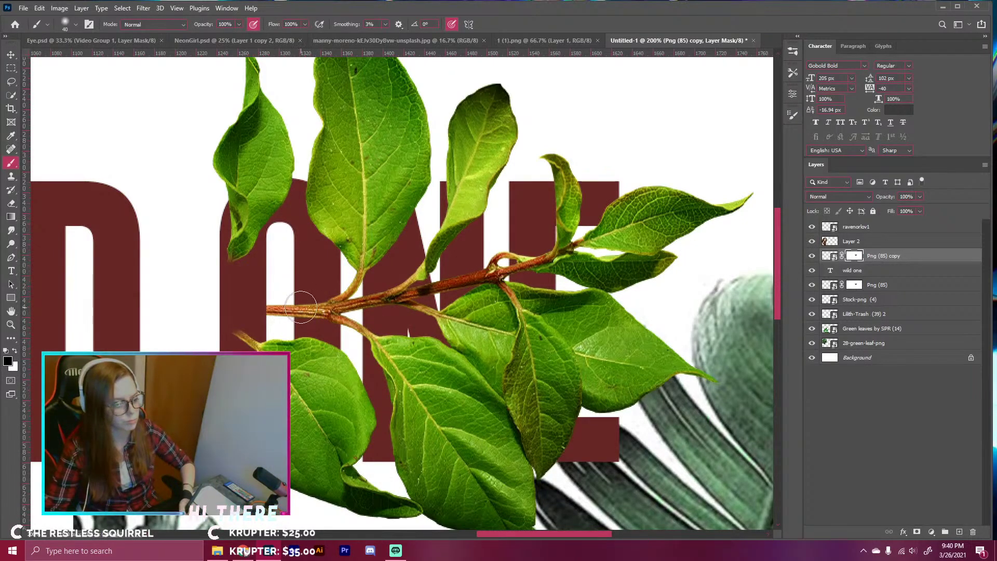
mouse_move(306, 304)
left_mouse_down()
mouse_move(326, 297)
mouse_move(331, 316)
left_mouse_up()
key("bracketright")
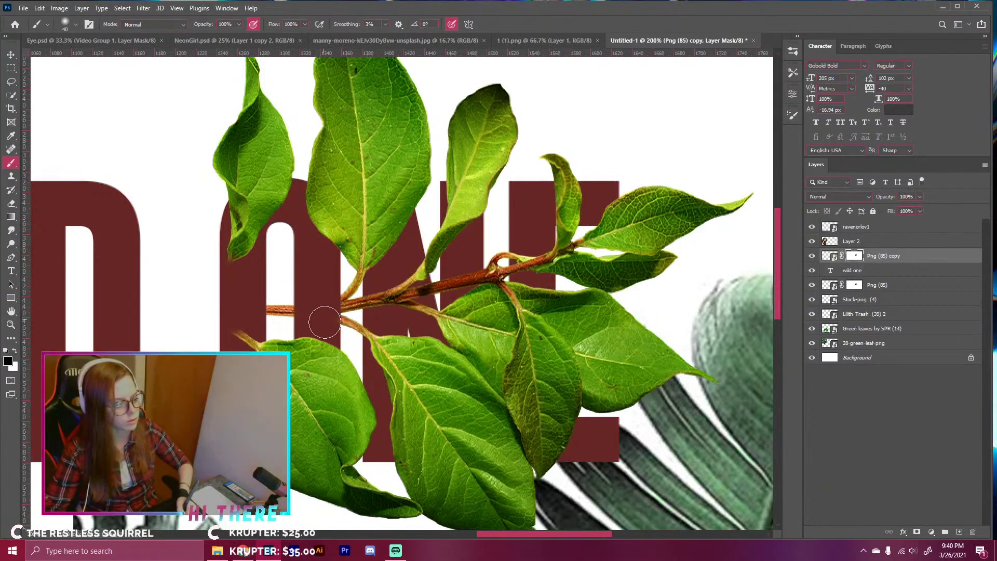
- With a 25 px brush, mask out the part of the curled leaf overlapping the upper part of the O on the branch copy
key("bracketleft")
key("bracketleft")
key("bracketleft")
key("bracketleft")
key("bracketleft")
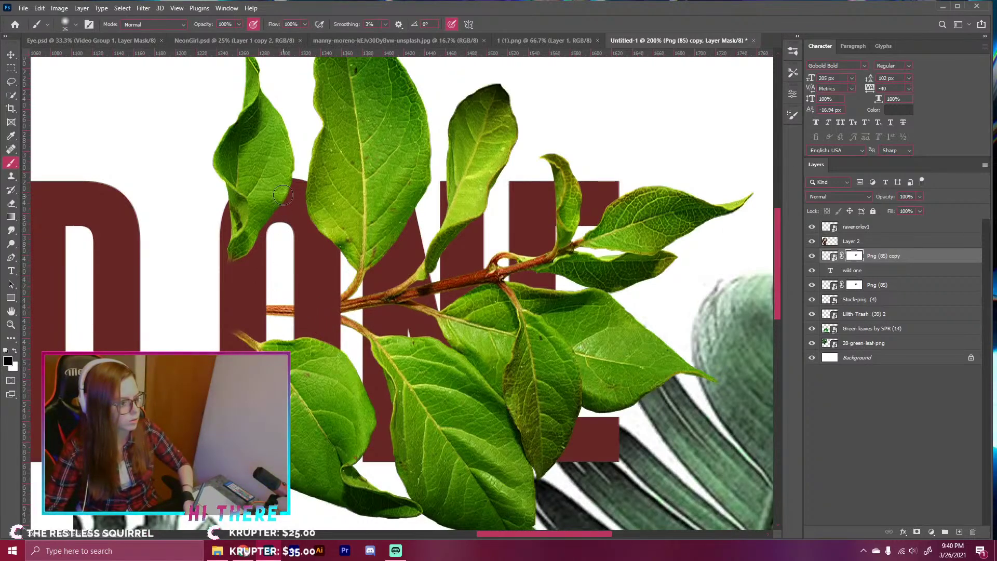
mouse_move(283, 189)
left_mouse_down()
mouse_move(267, 198)
mouse_move(283, 202)
mouse_move(241, 254)
left_mouse_up()
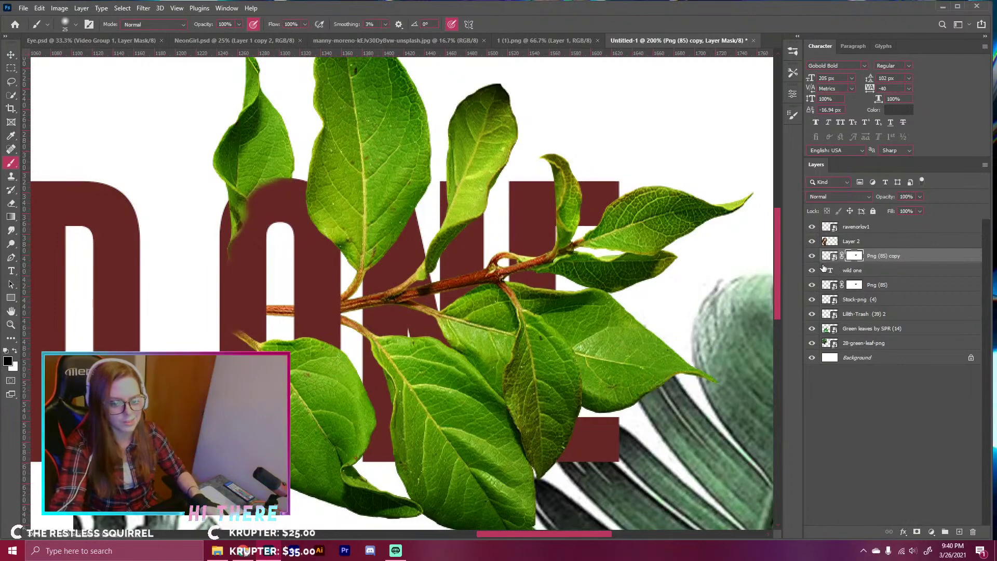
- Load the title's letters as a selection and mask the branch copy's stem and leaf edges off the N's diagonal stroke
left_click(825, 270, "ctrl")
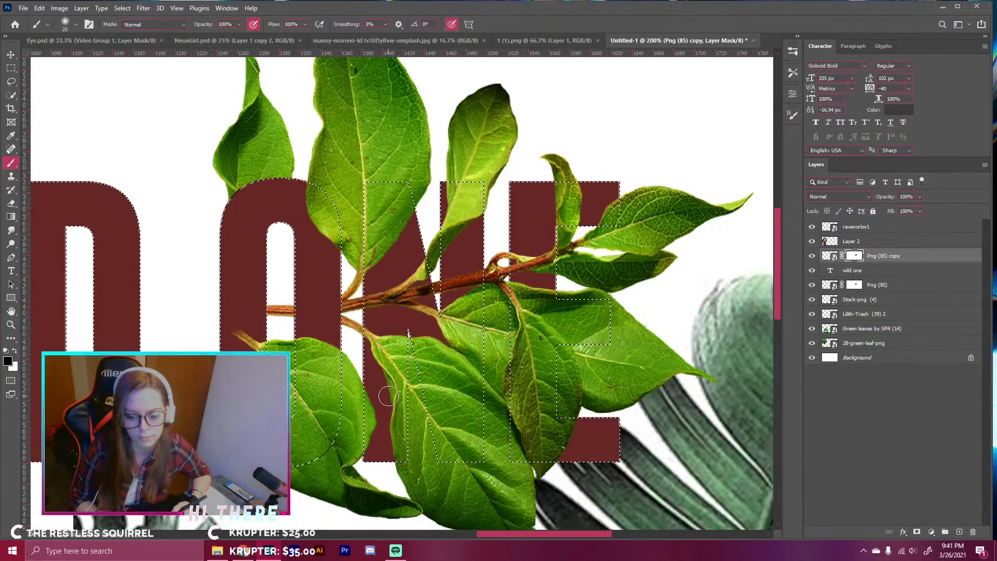
key("ctrl+minus")
key("ctrl+plus")
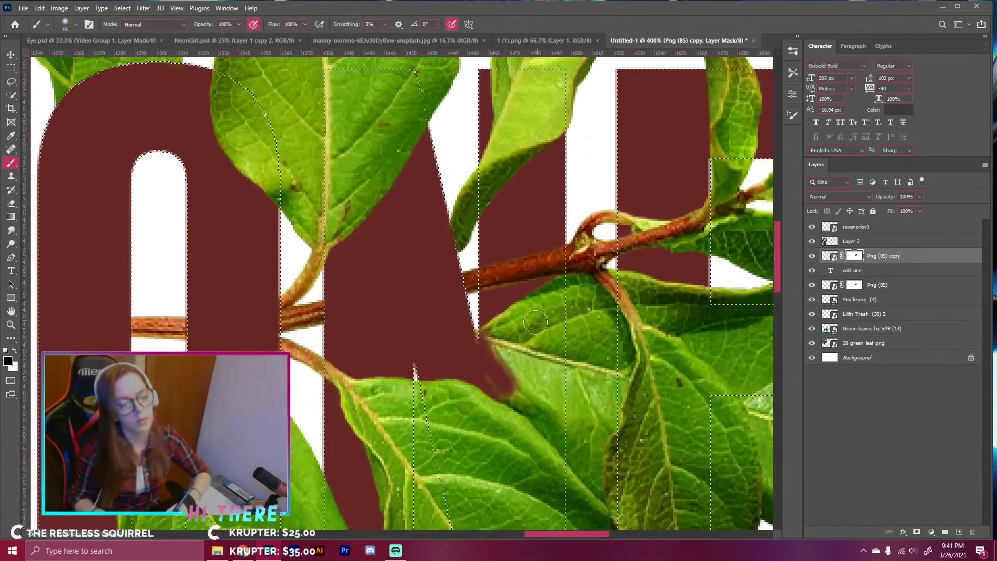
key("bracketleft")
key("bracketleft")
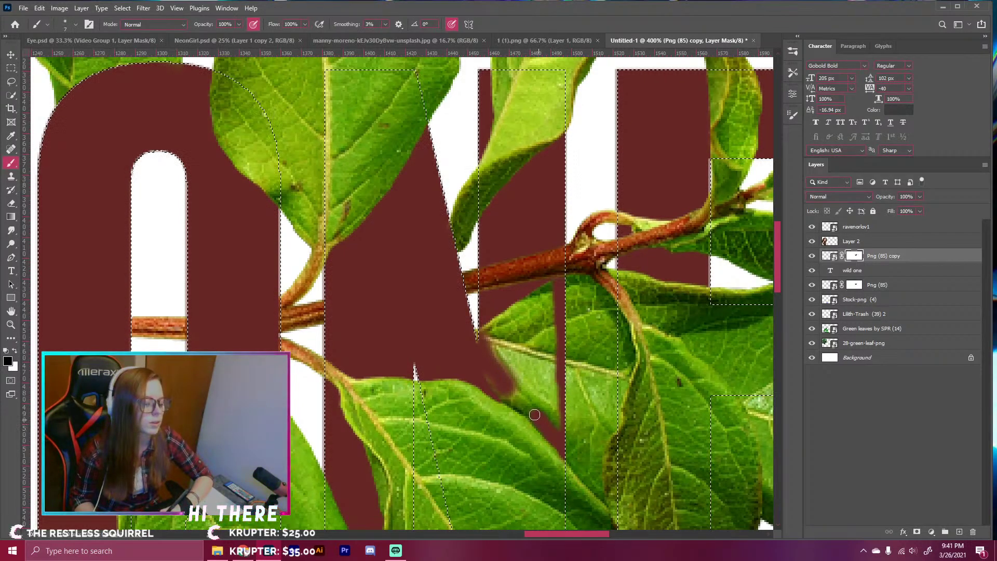
left_click_drag(534, 414, 487, 372)
key("bracketright")
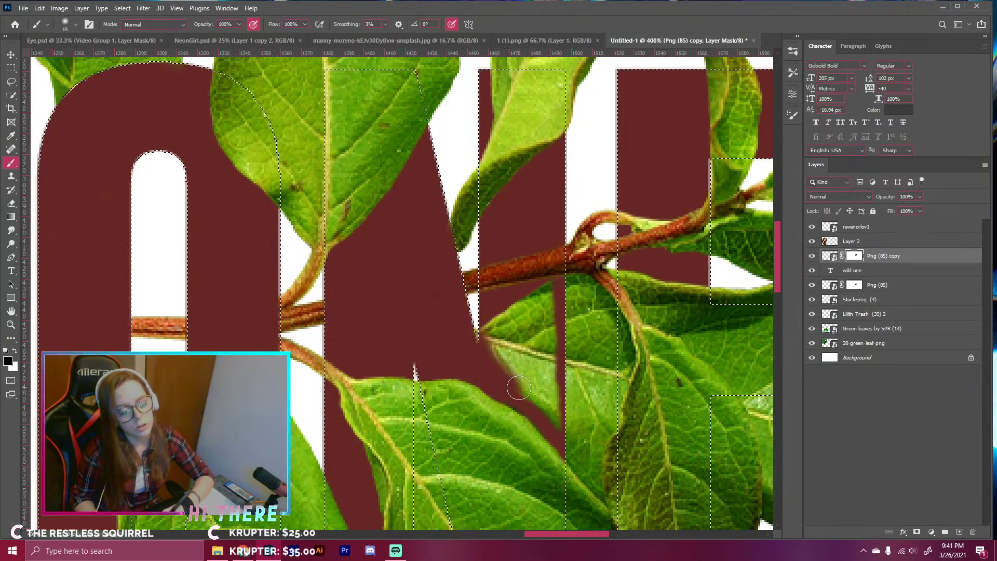
key("bracketleft")
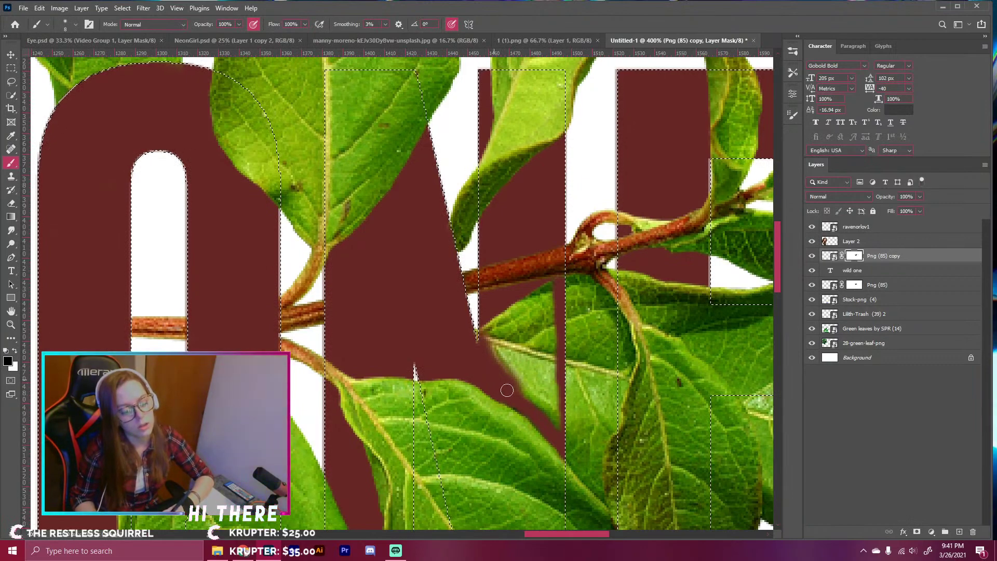
key("bracketright")
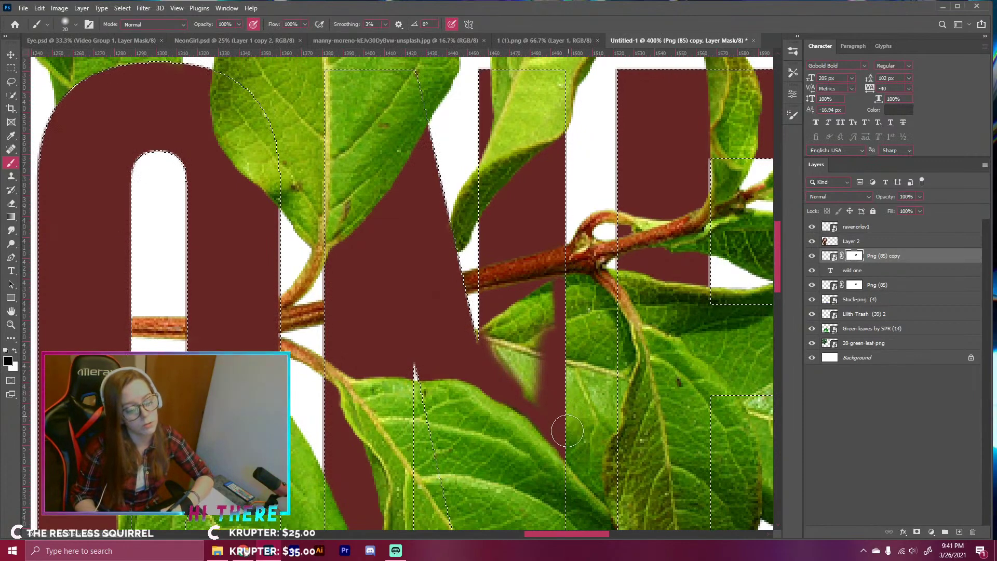
- Mask out the rest of the small leaf below the stem over the N's second upright, and clear the selection
mouse_move(541, 389)
left_mouse_down()
mouse_move(523, 372)
mouse_move(528, 350)
left_mouse_up()
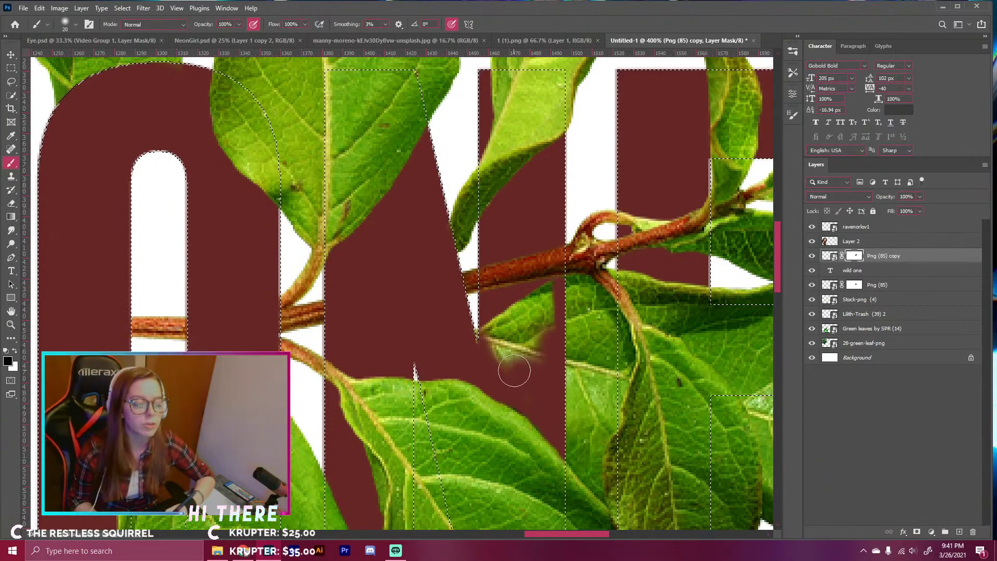
key("bracketleft")
key("bracketleft")
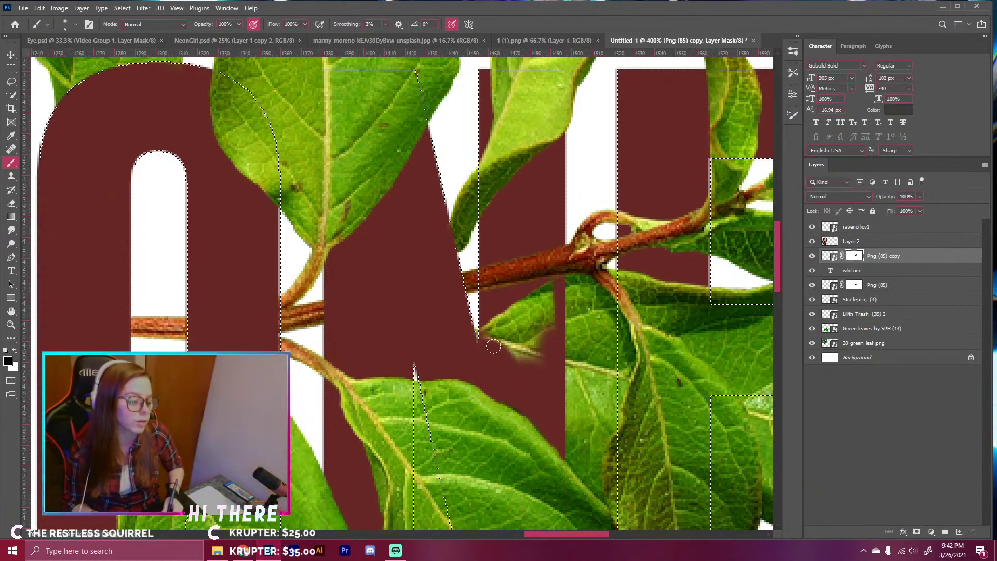
key("bracketright")
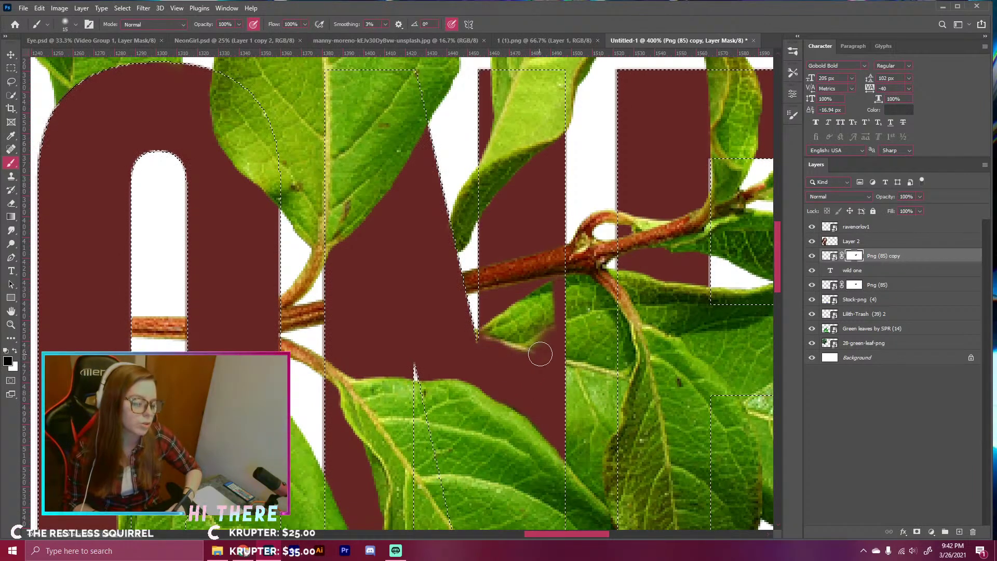
key("bracketleft")
key("bracketleft")
key("bracketleft")
key("bracketleft")
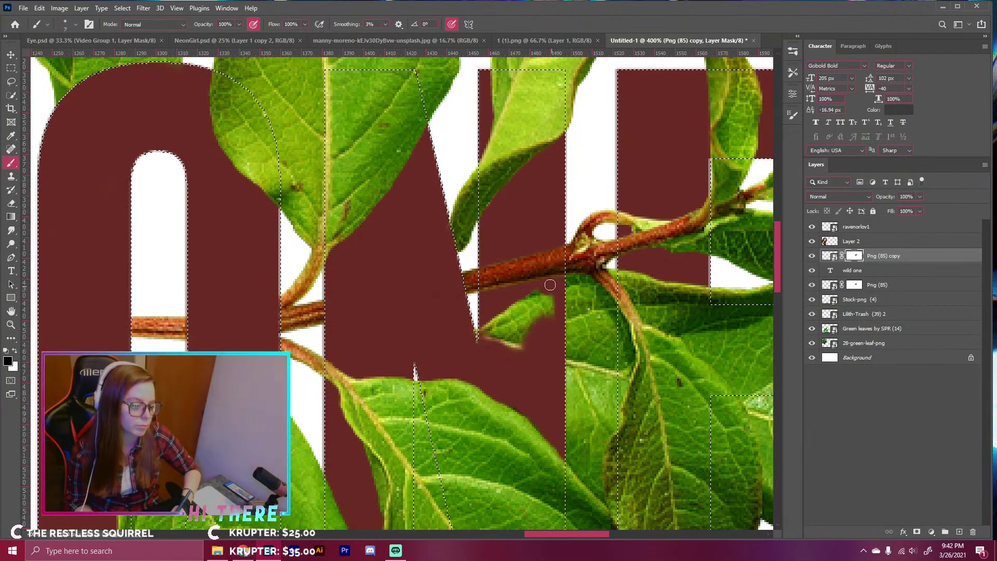
mouse_move(548, 305)
left_mouse_down()
mouse_move(535, 330)
mouse_move(530, 291)
mouse_move(488, 327)
mouse_move(517, 346)
mouse_move(514, 330)
mouse_move(494, 338)
mouse_move(497, 329)
left_mouse_up()
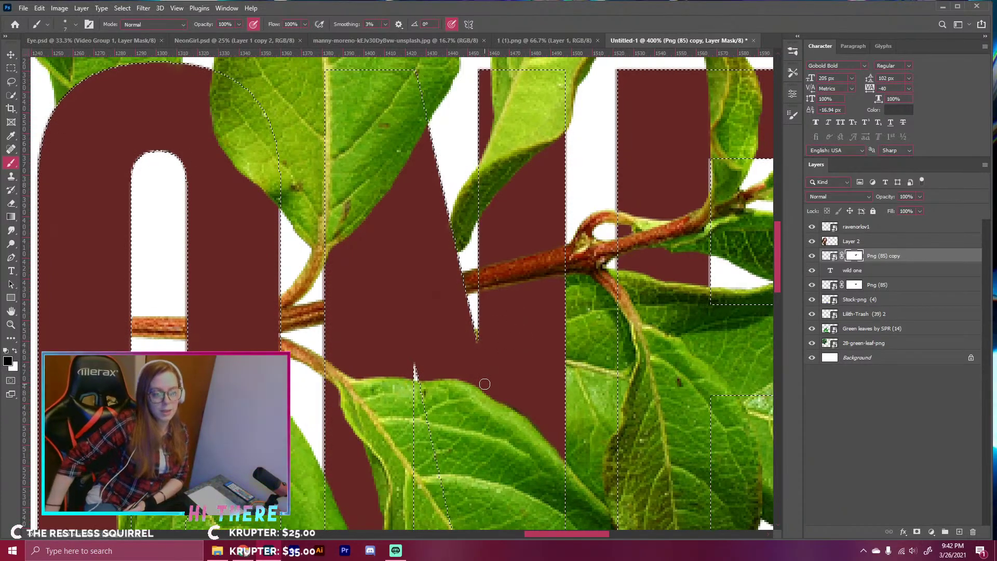
scroll(484, 383, "down", 6)
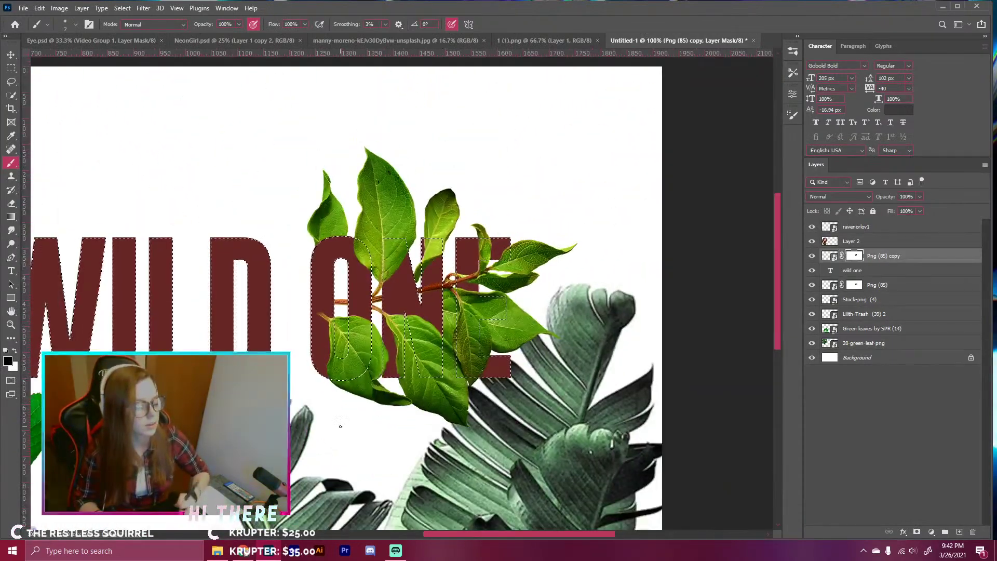
key("ctrl+d")
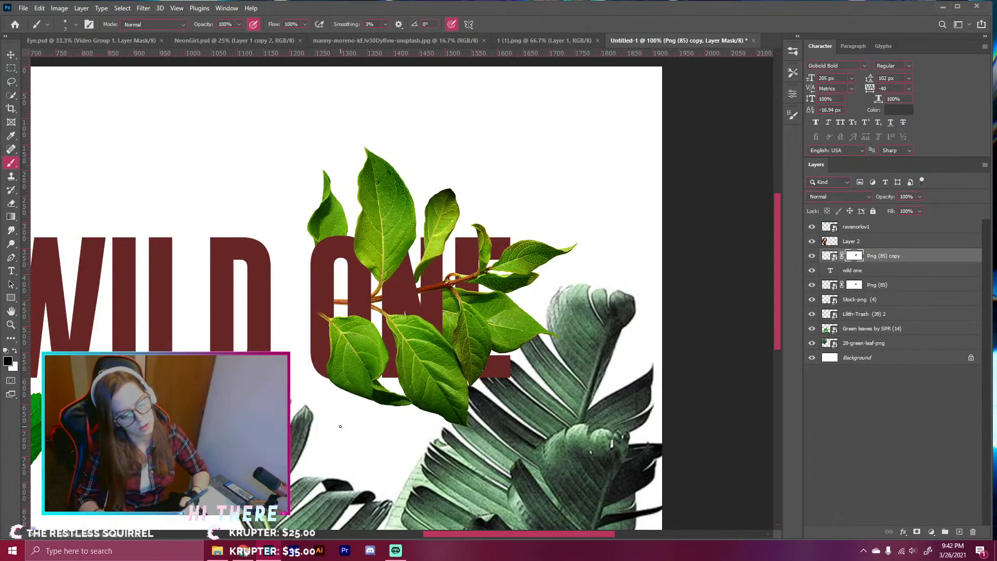
- Load the title's letters as a selection and, with a 35 px brush, mask the large leaf off the E's middle bar on the branch copy
key("ctrl+plus")
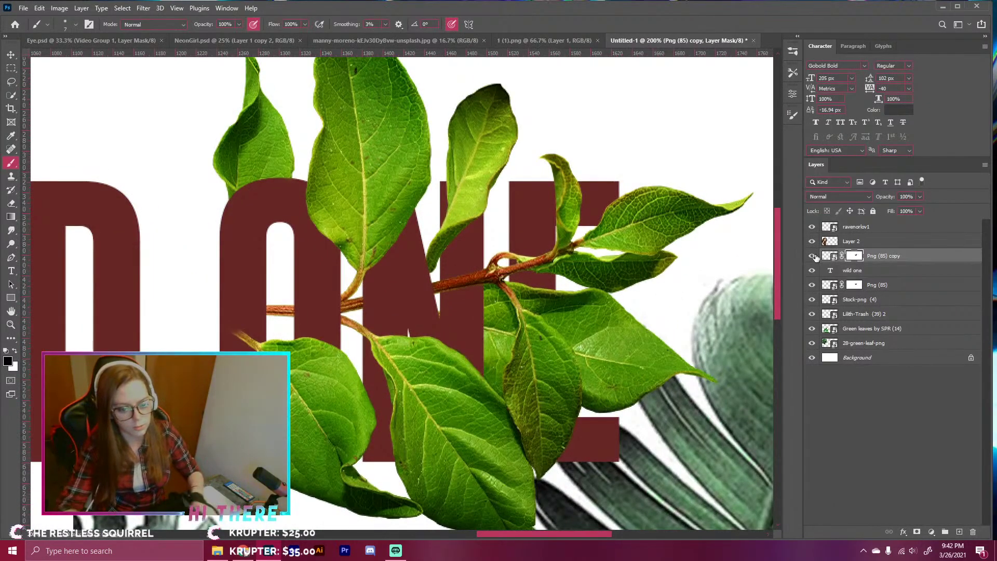
left_click(829, 270, "ctrl")
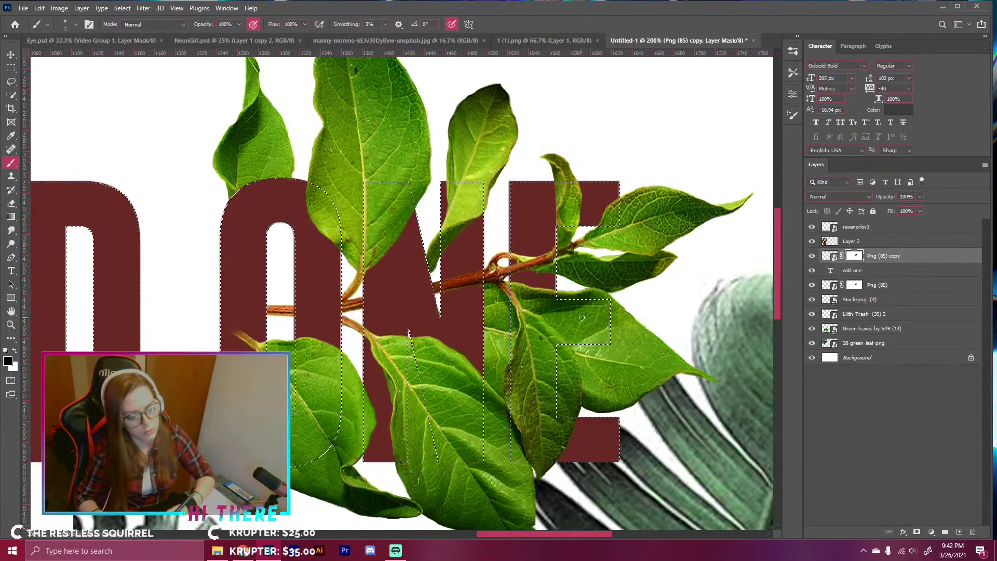
key("bracketright")
key("bracketright")
key("bracketright")
key("bracketright")
key("bracketright")
key("bracketright")
key("bracketright")
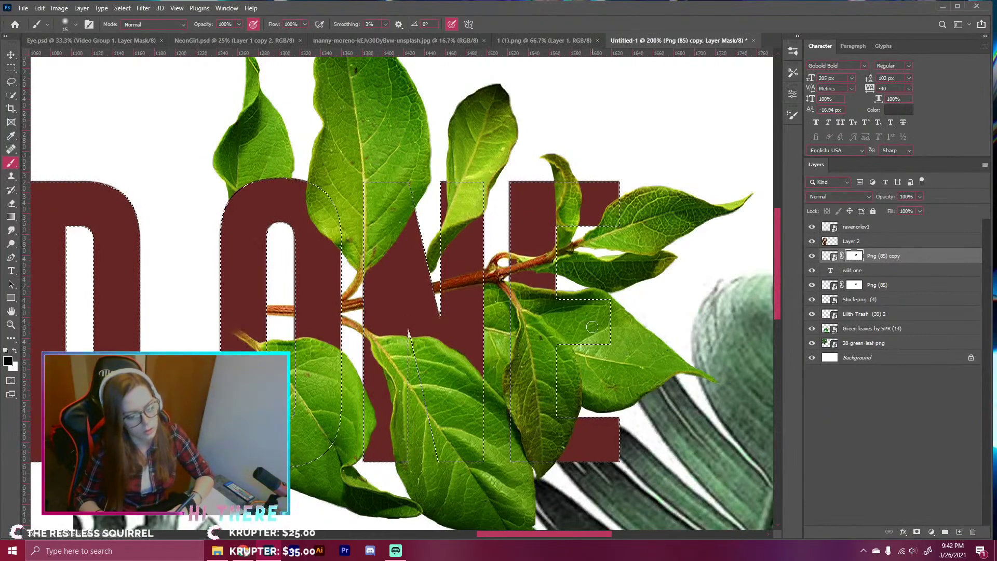
key("bracketright")
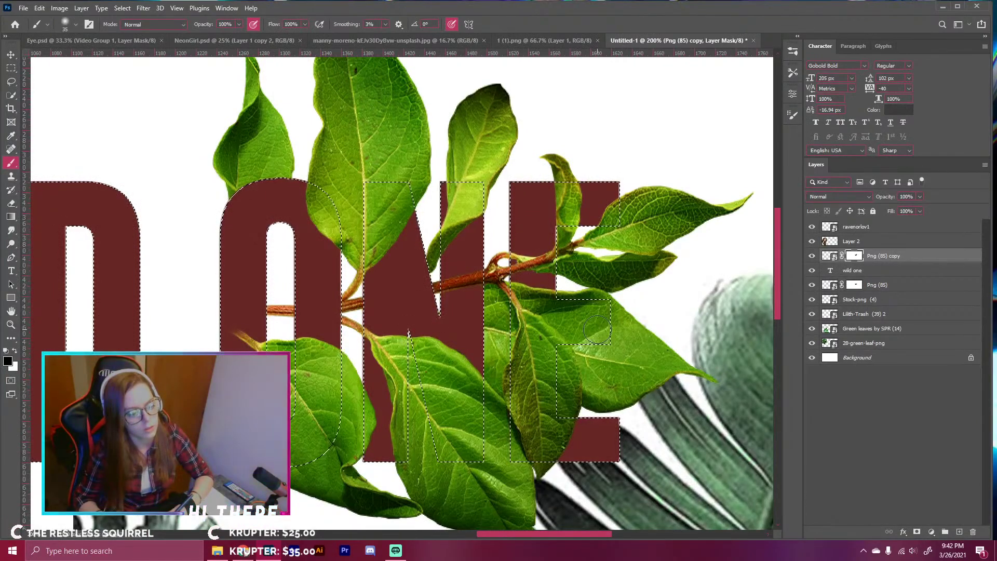
left_click(597, 329)
mouse_move(599, 330)
left_mouse_down()
mouse_move(608, 319)
mouse_move(579, 306)
left_mouse_up()
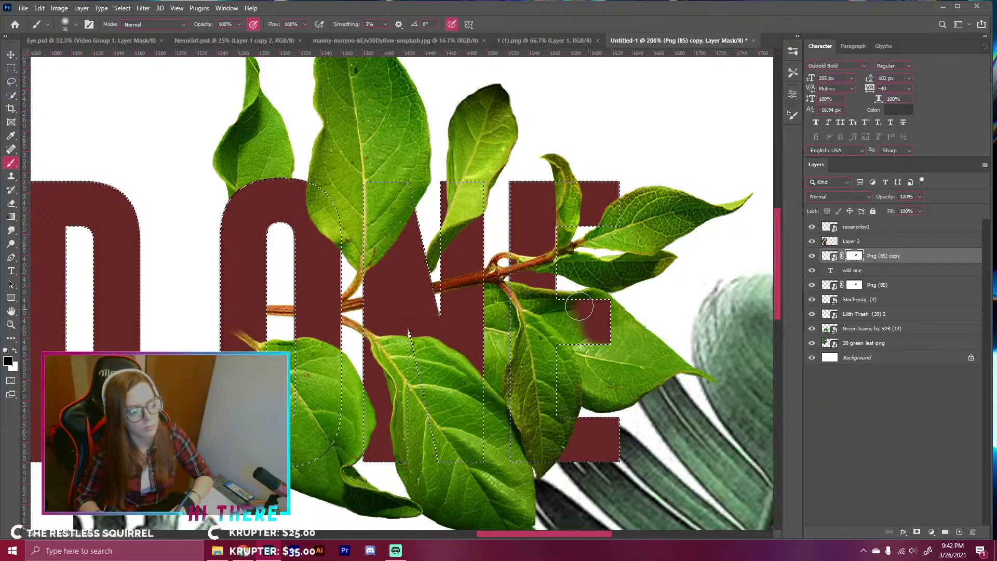
- With a 15 px brush, mask out the leaf's upper edge where the E's middle bar meets its upright
key("ctrl+plus")
key("ctrl+plus")
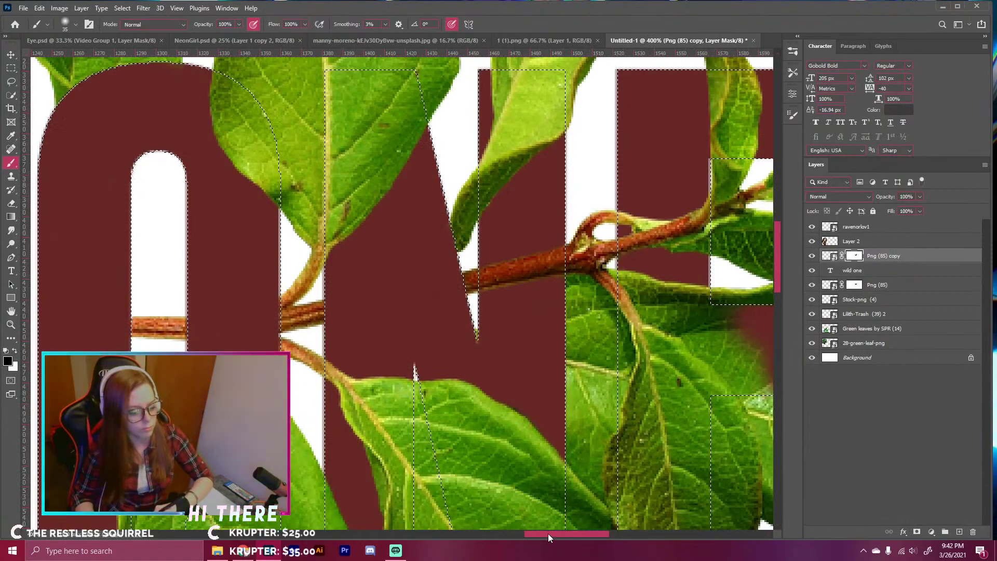
left_click_drag(548, 535, 582, 533)
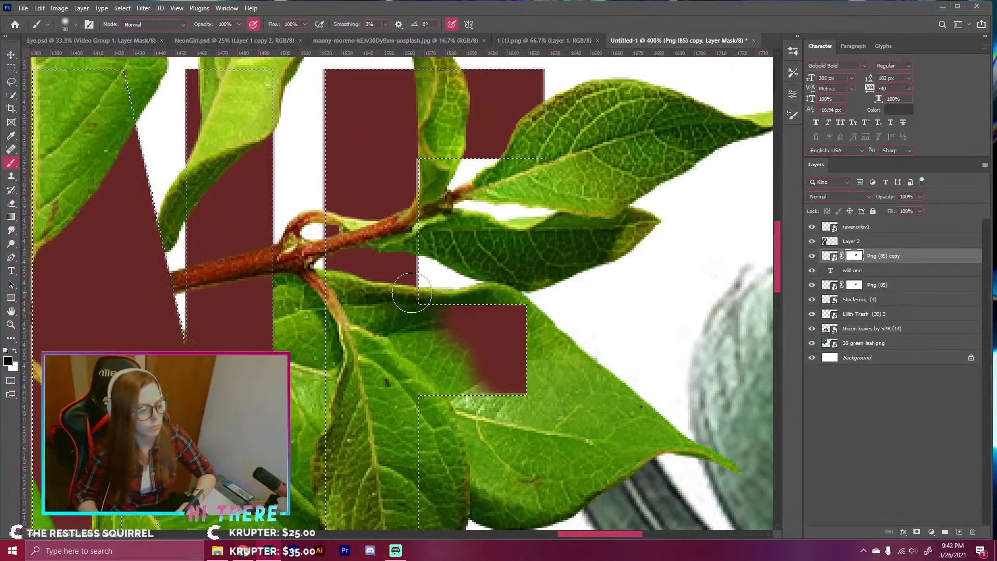
key("bracketleft")
key("bracketleft")
key("bracketleft")
left_click_drag(411, 296, 416, 308)
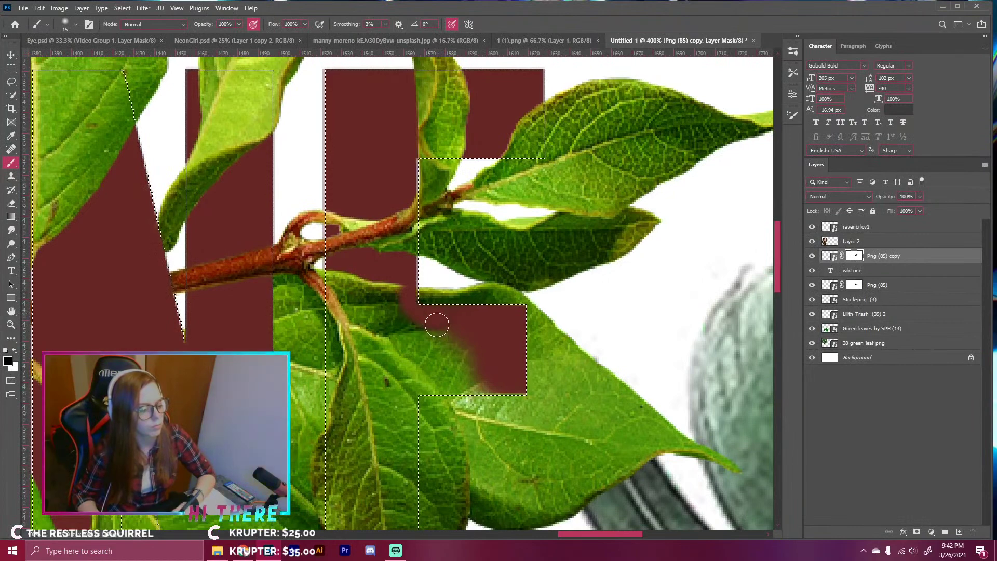
- Mask out the rest of the large leaf on the E along the front leaf's edge with a smaller brush, and clear the selection
key("bracketleft")
key("bracketleft")
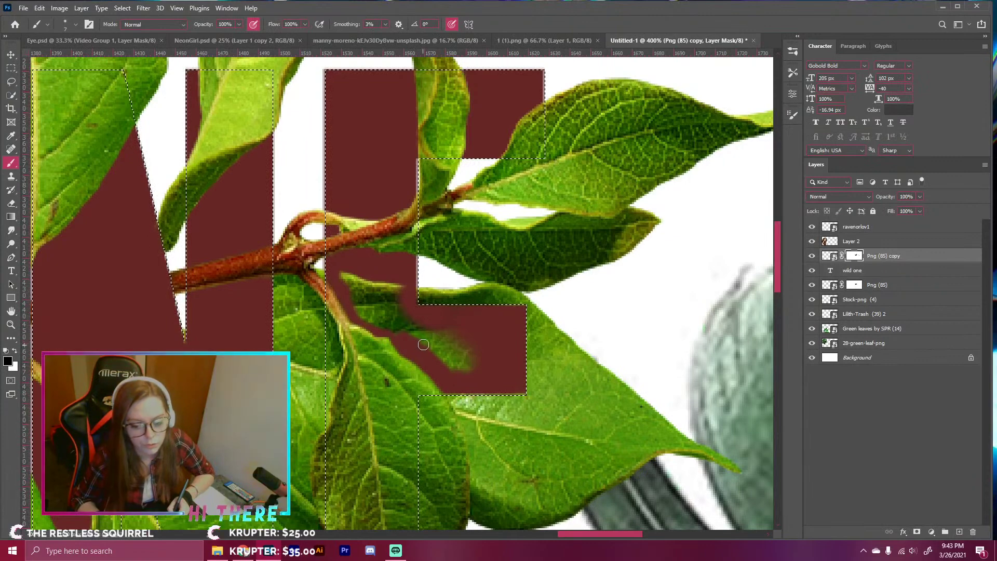
key("bracketright")
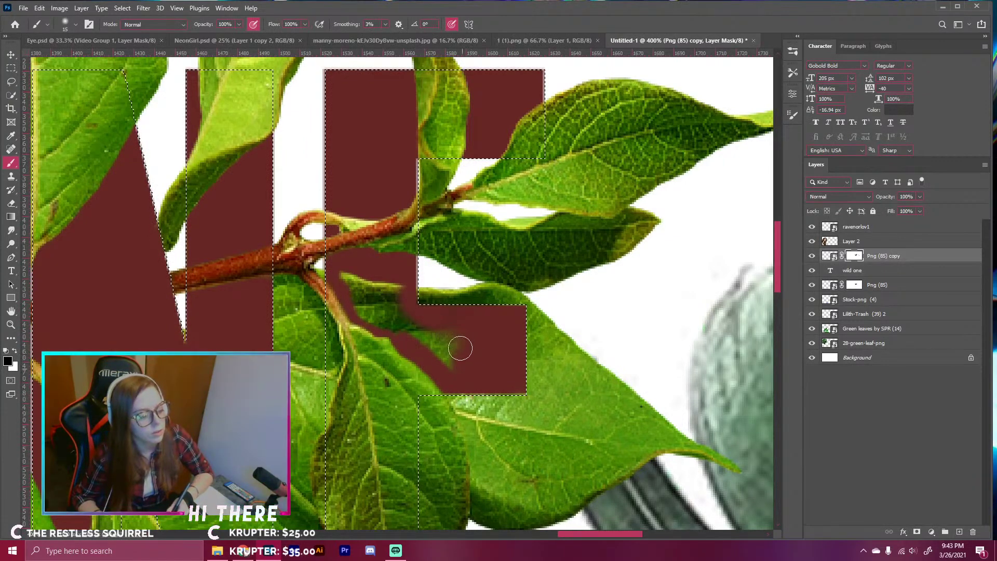
key("bracketleft")
mouse_move(452, 370)
left_mouse_down()
mouse_move(439, 340)
mouse_move(471, 335)
mouse_move(427, 332)
mouse_move(412, 319)
mouse_move(439, 340)
mouse_move(390, 322)
mouse_move(432, 349)
left_mouse_up()
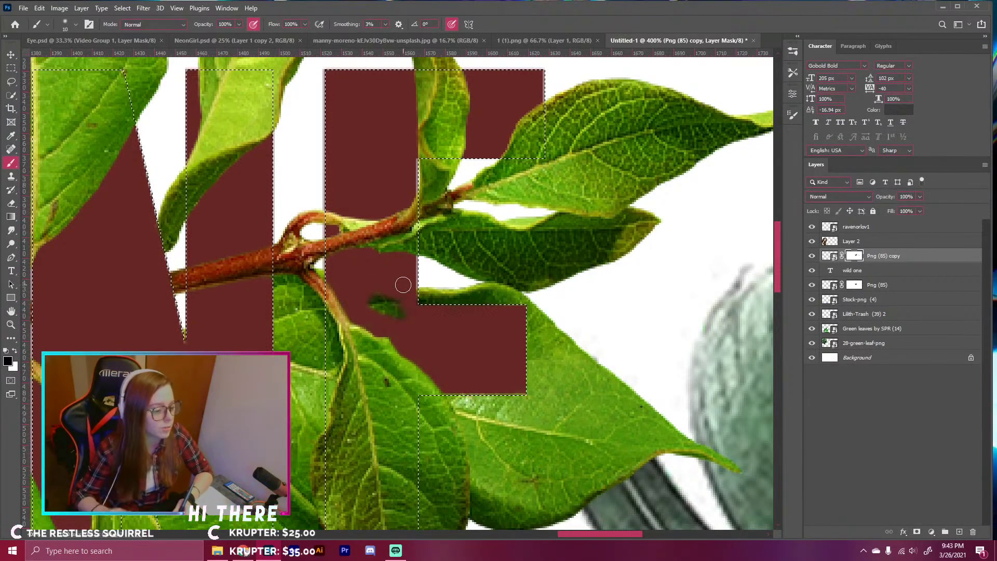
mouse_move(401, 307)
left_mouse_down()
mouse_move(372, 289)
mouse_move(406, 322)
left_mouse_up()
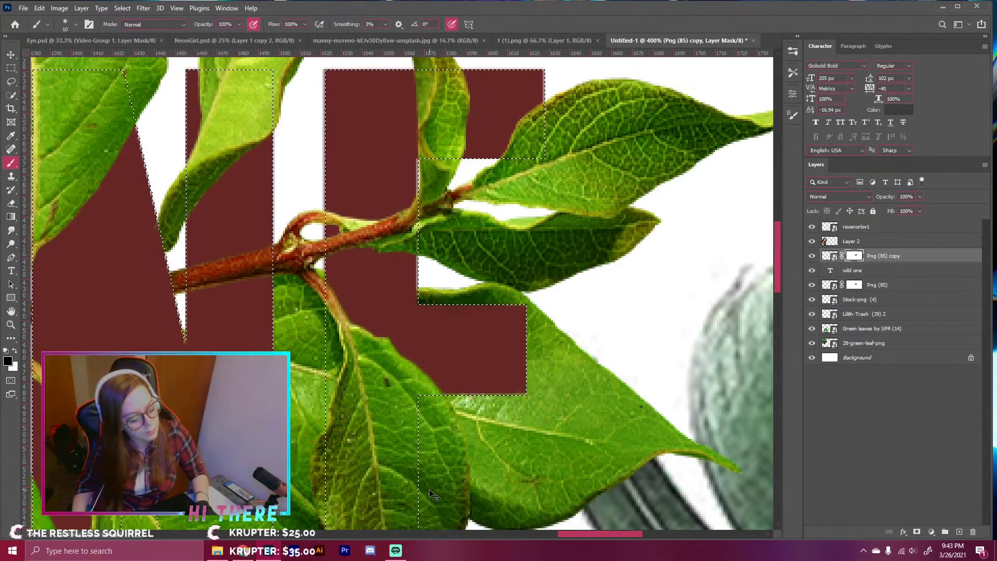
key("ctrl+d")
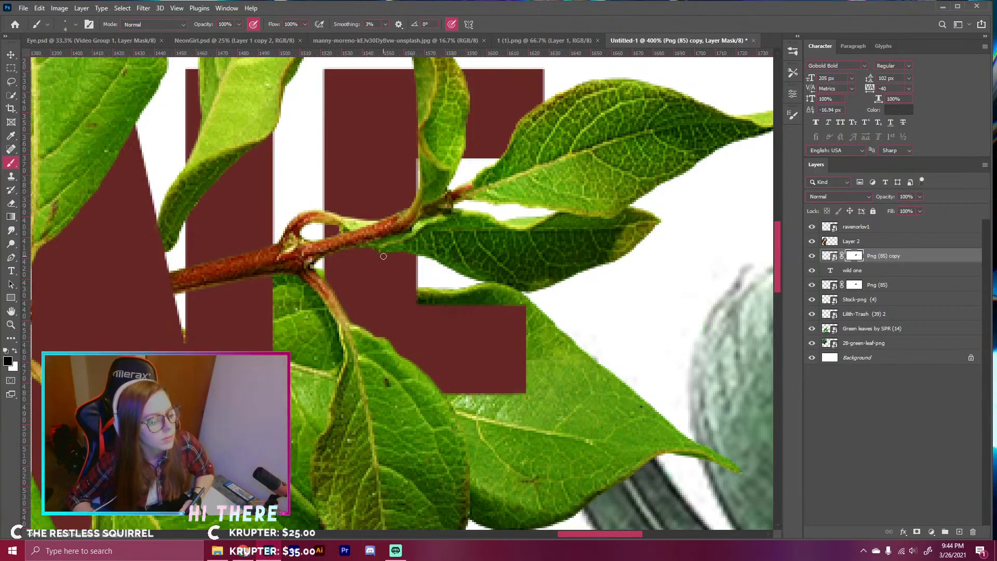
- On the branch copy's mask, restore the lower leaf's stem end across the O and trim it at the letter's outer edge
key("ctrl+minus")
key("ctrl+minus")
key("ctrl+minus")
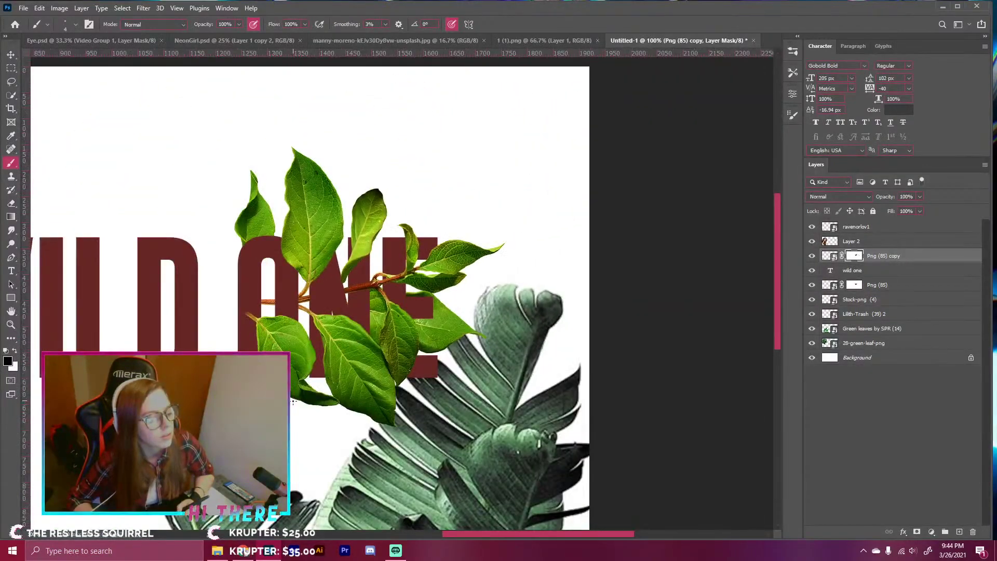
key("ctrl+plus")
key("ctrl+plus")
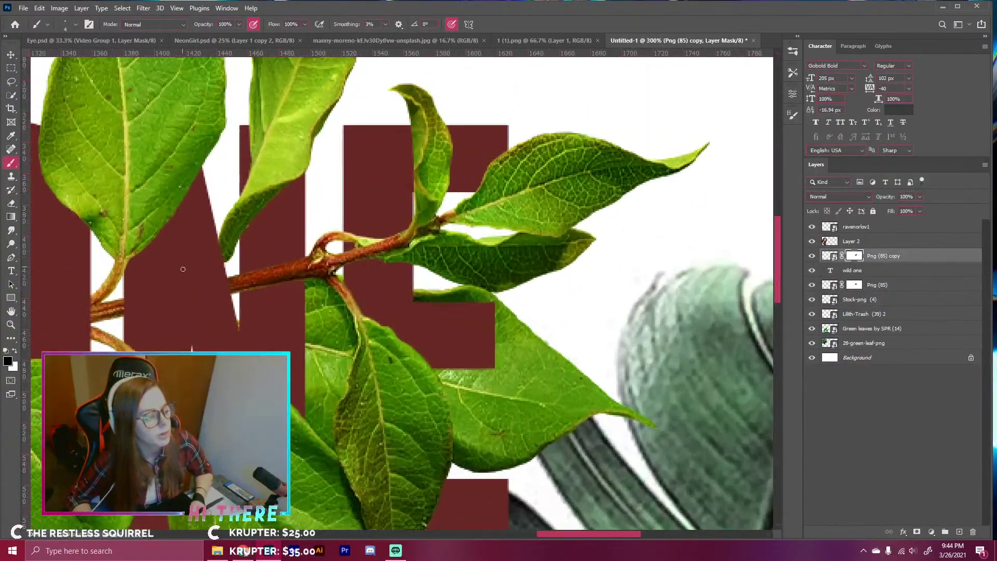
mouse_move(185, 347)
left_mouse_down()
mouse_move(285, 343)
mouse_move(308, 429)
left_mouse_up()
left_click_drag(197, 347, 238, 304)
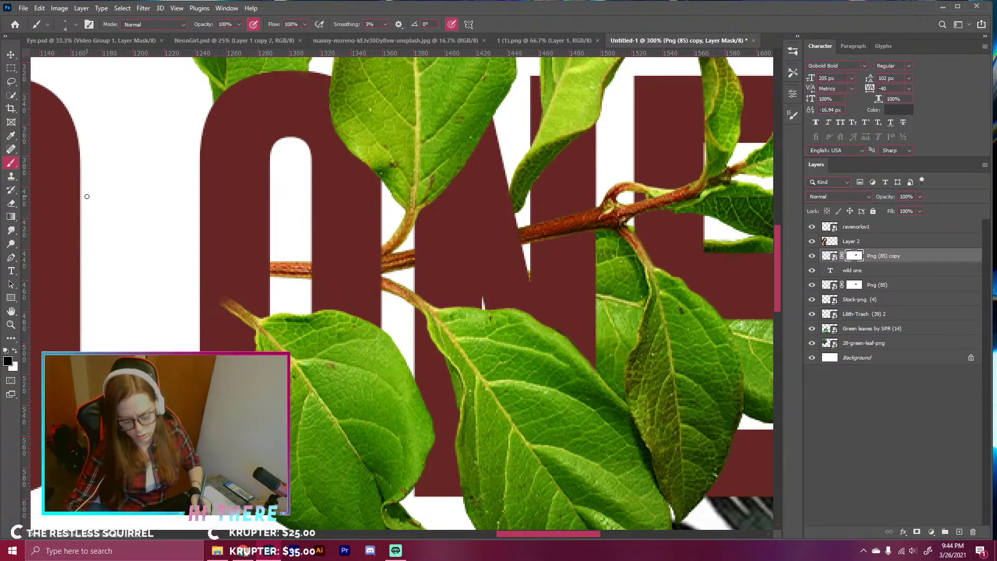
key("x")
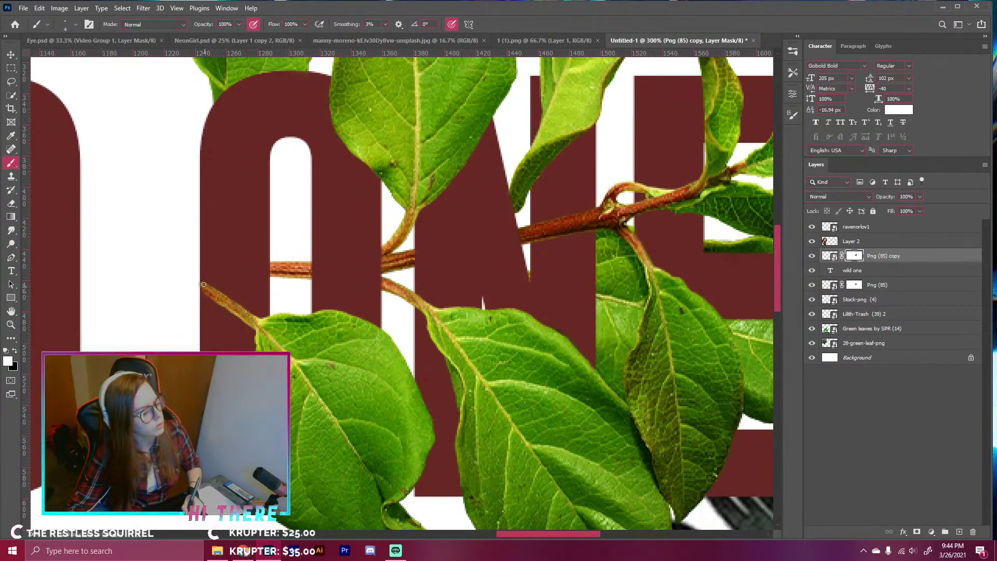
key("x")
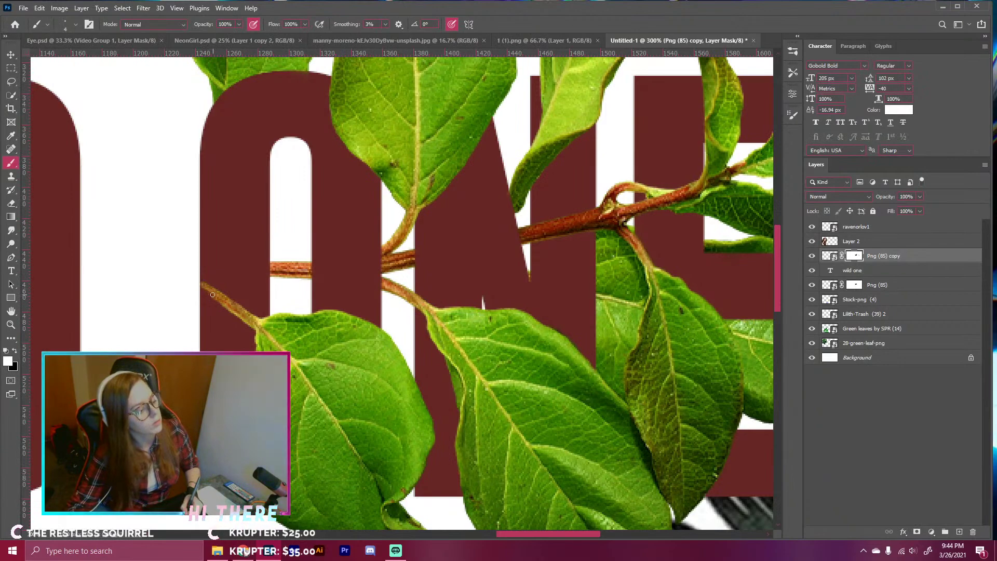
key("x")
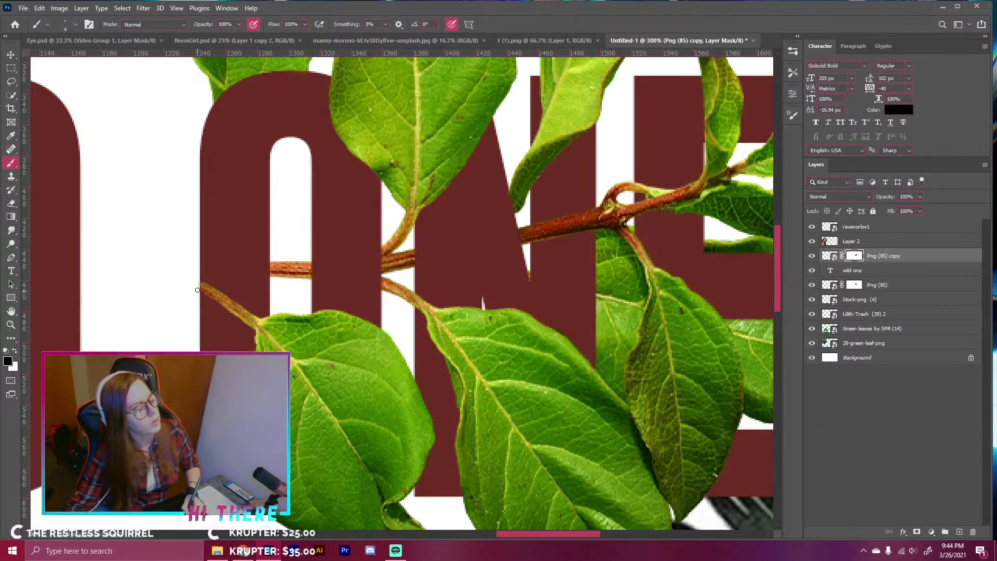
key("ctrl+minus")
key("ctrl+minus")
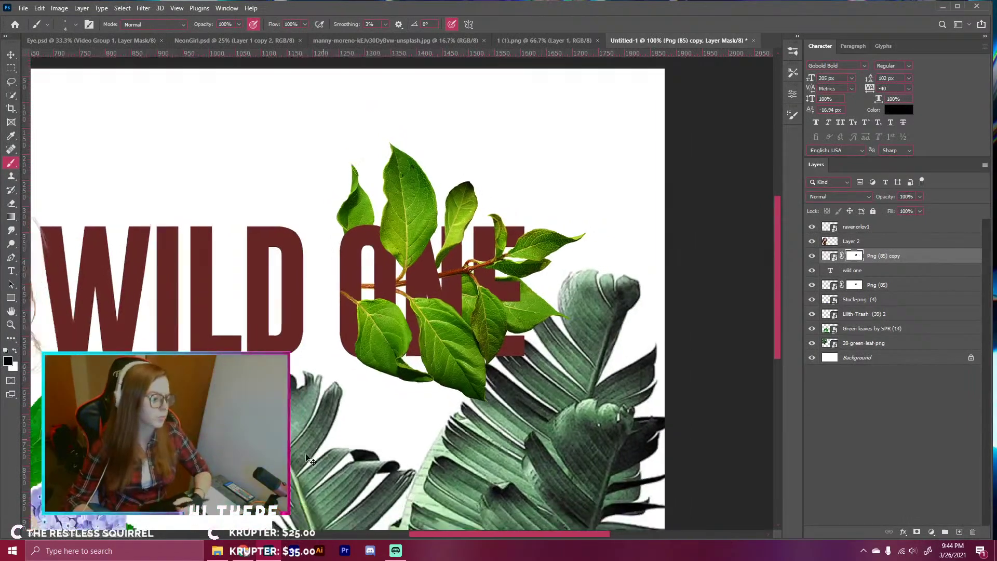
- Browse the Plants and Nature folder and place the white flower image 9K - (PNG STOCK) (6) into the composition
key("ctrl+minus")
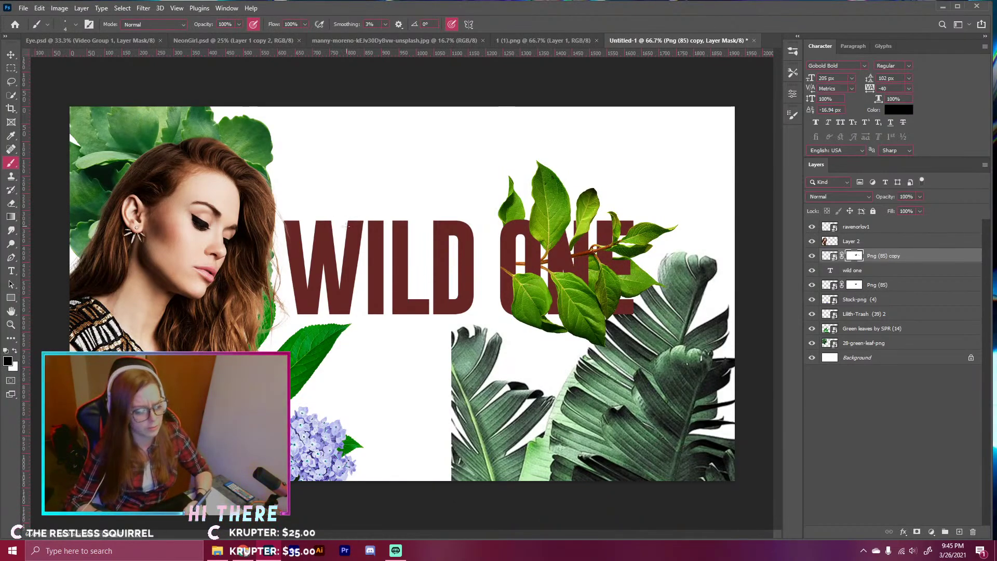
key("ctrl+plus")
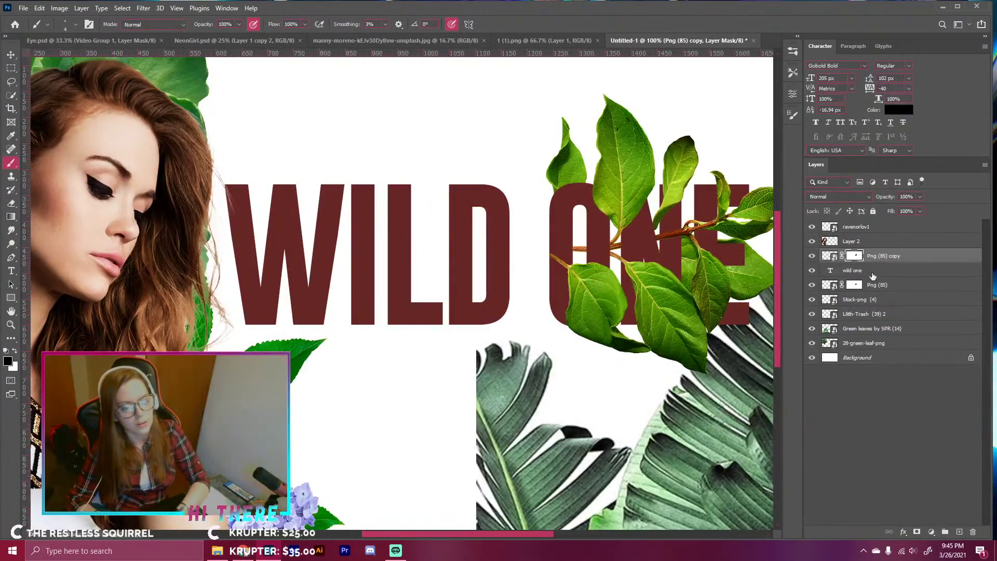
left_click(217, 550)
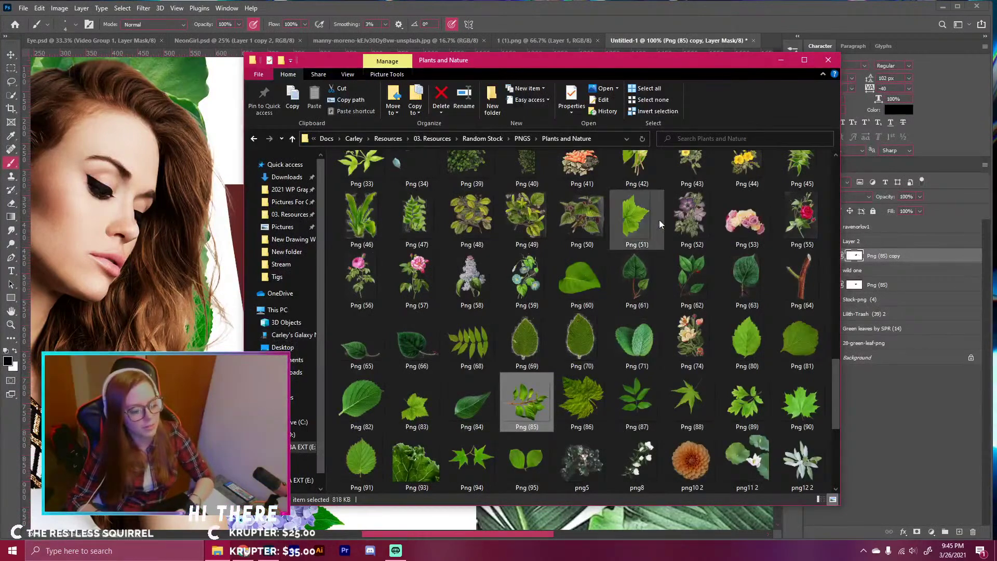
left_click_drag(834, 388, 840, 362)
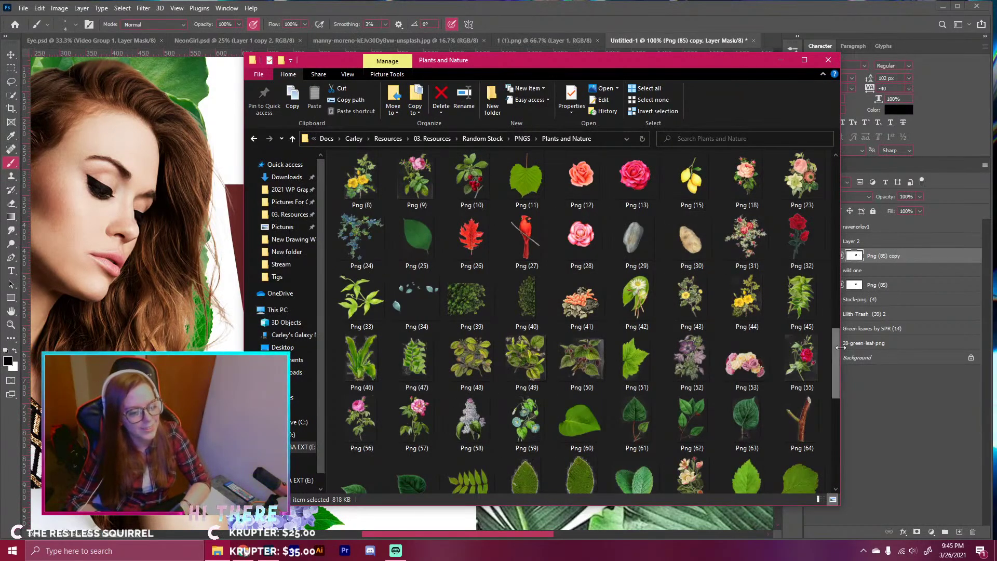
left_click_drag(835, 353, 842, 283)
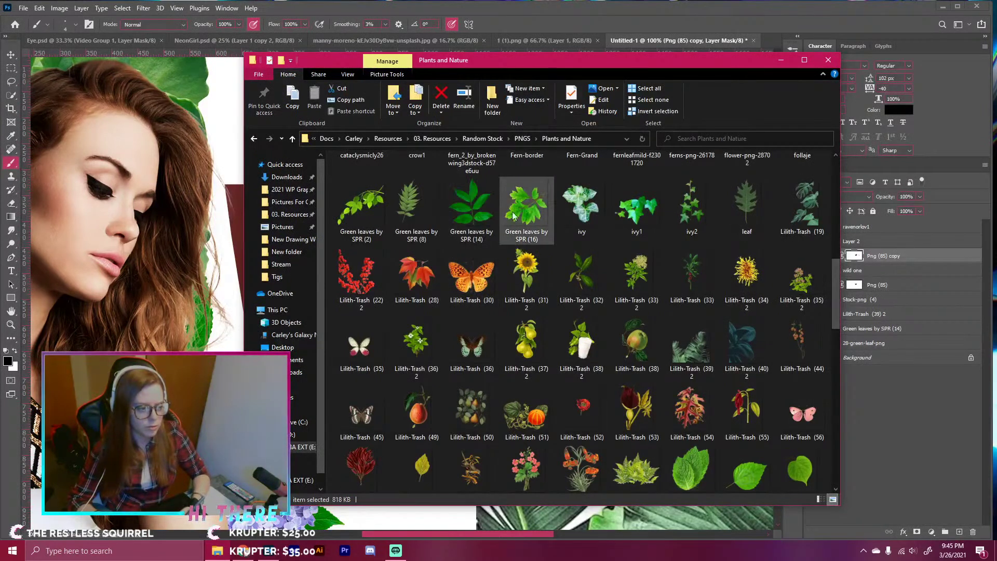
left_click_drag(511, 63, 593, 76)
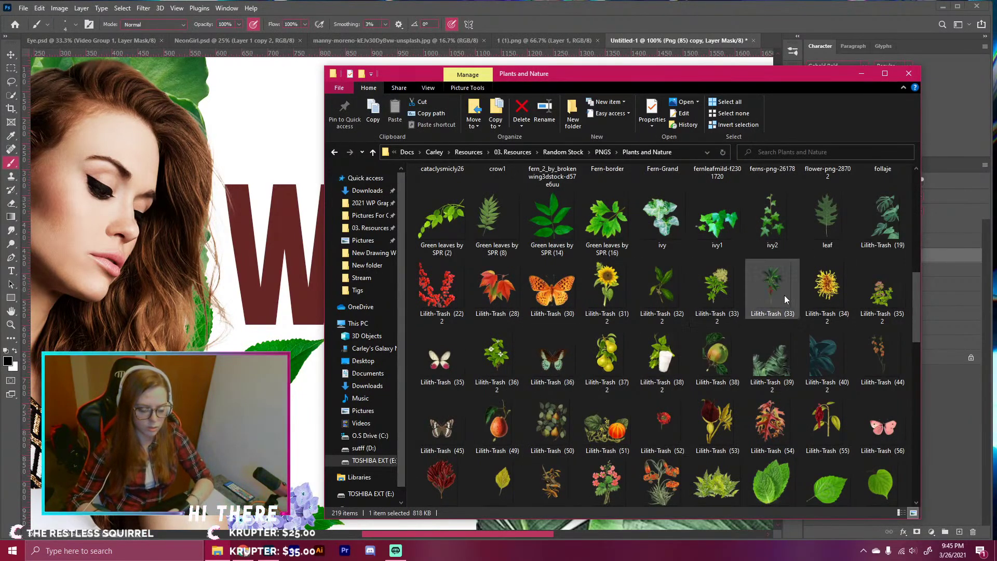
left_click_drag(916, 292, 933, 210)
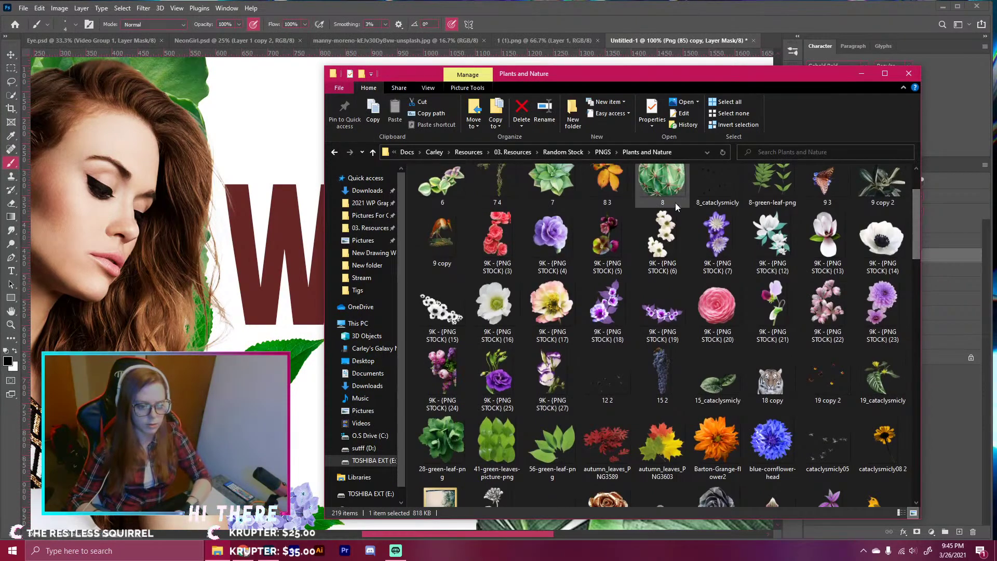
left_click_drag(655, 215, 269, 245)
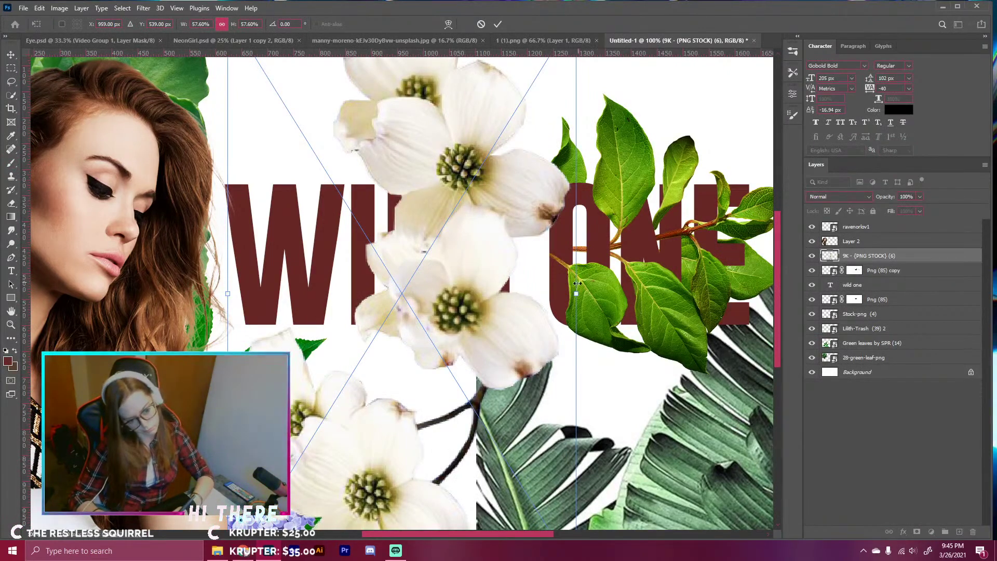
- Scale the white flower branch to about 30%, rotate it to about -94°, and position it over the word WILD
left_click_drag(576, 293, 353, 169)
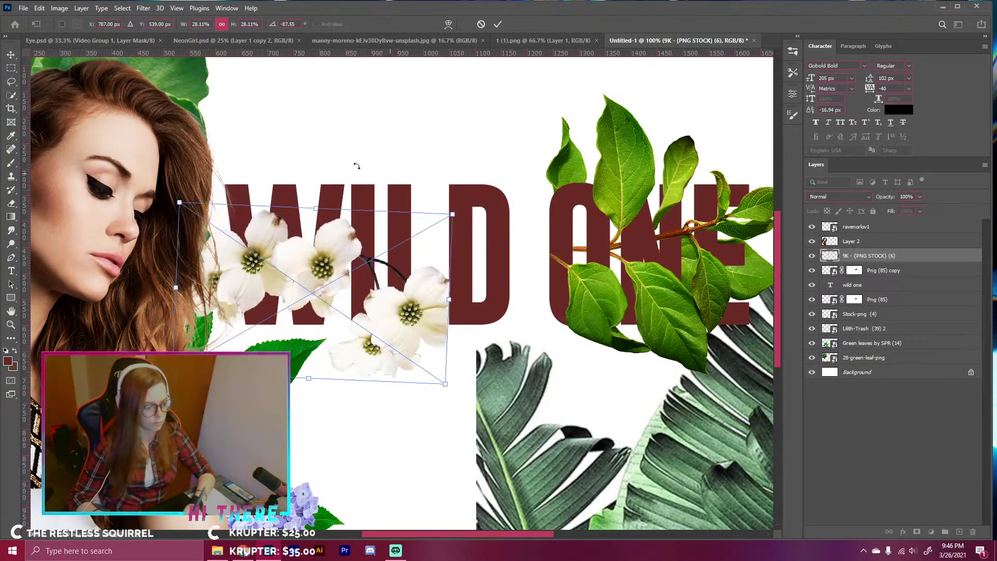
left_click_drag(368, 292, 408, 263)
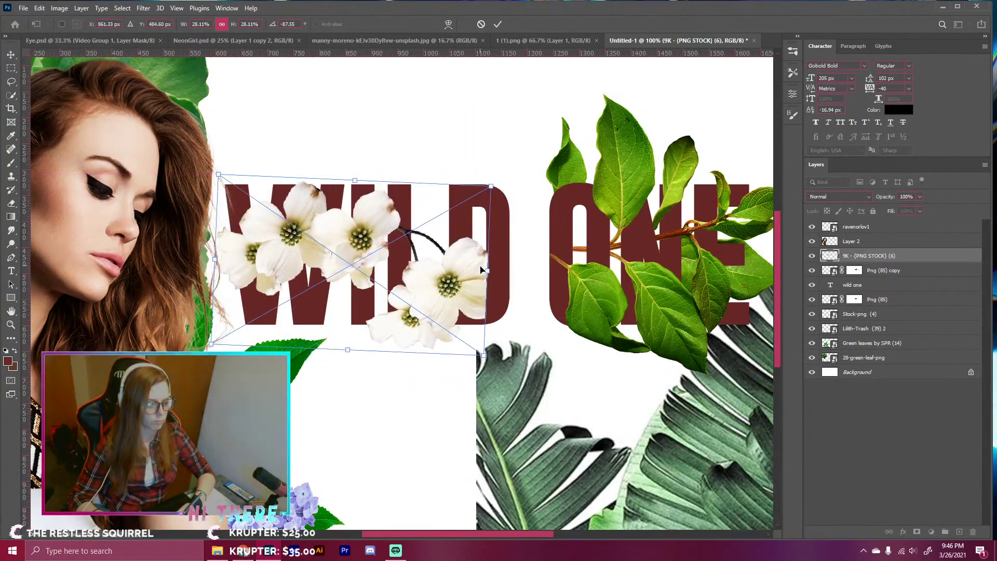
left_click_drag(496, 275, 507, 247)
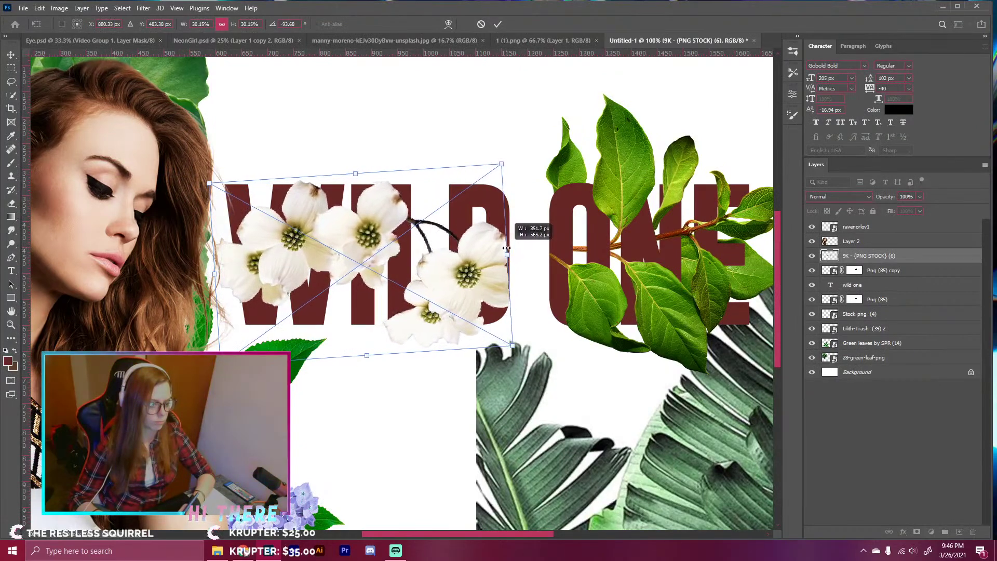
left_click_drag(437, 224, 441, 211)
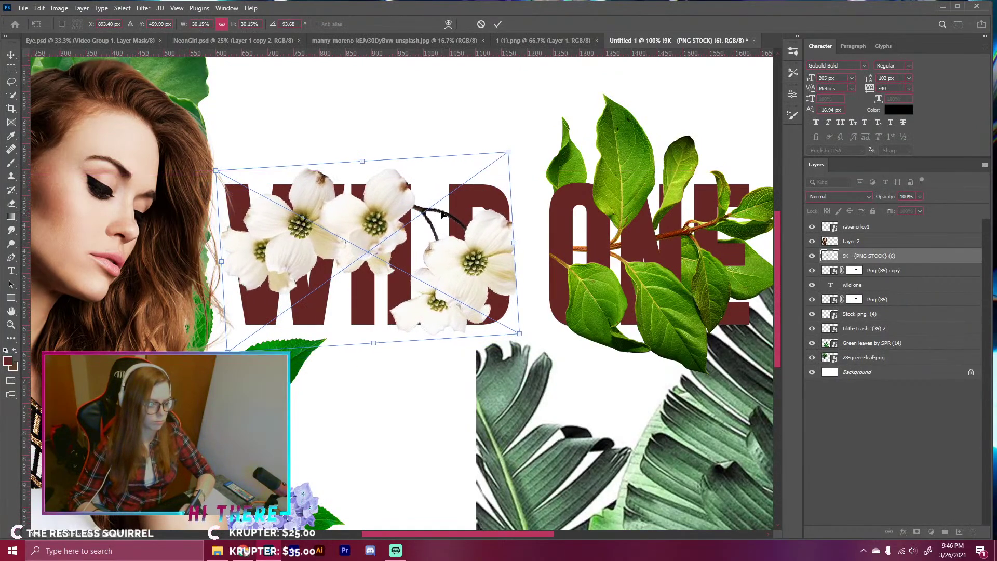
- Fine-tune the white flower branch over WILD at about 29.9% scale and -90° rotation, nudge it sideways, and apply the transform
left_click_drag(359, 150, 362, 151)
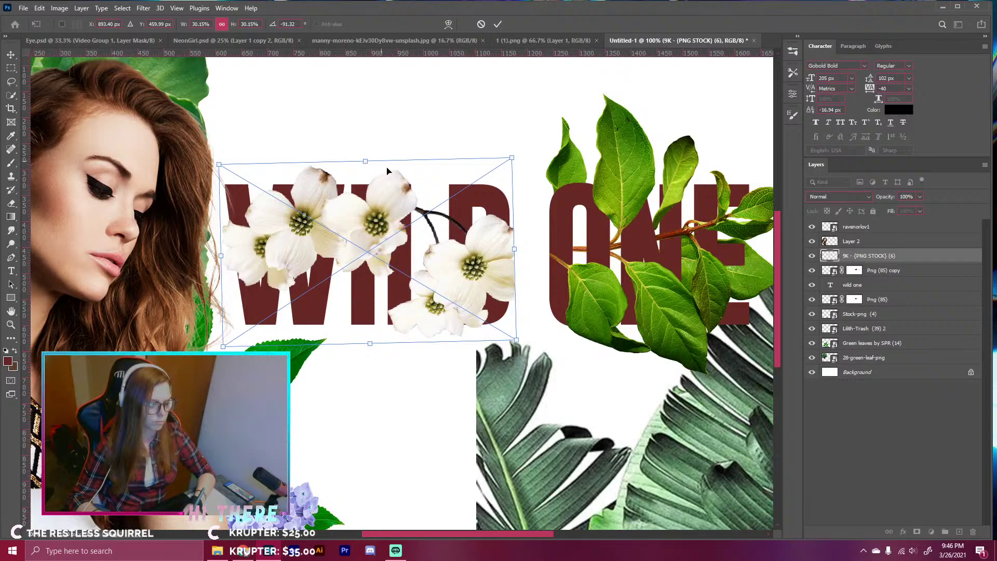
key("Left")
key("Left")
key("Left")
key("Left")
key("Left")
key("Left")
key("Left")
key("Left")
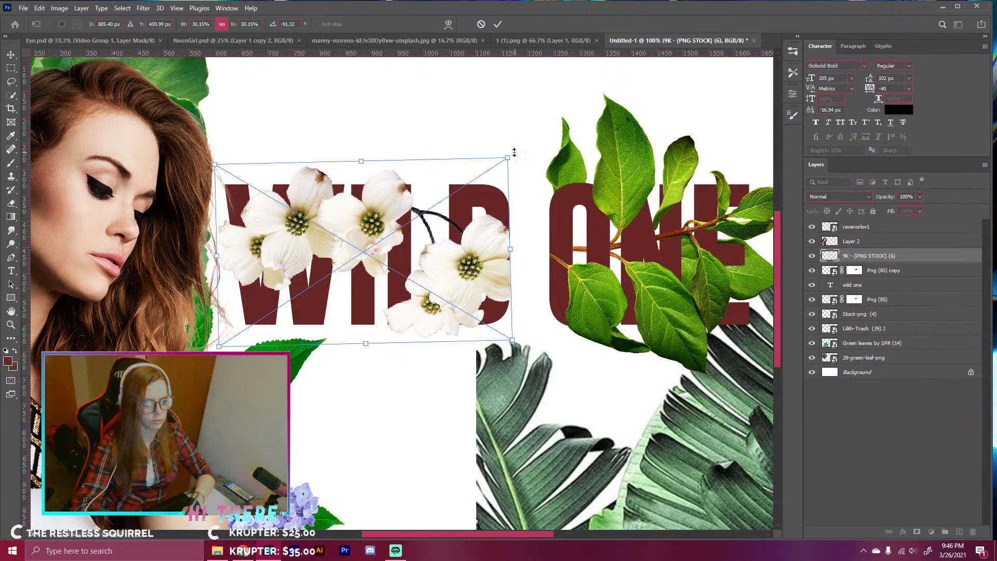
left_click_drag(514, 152, 517, 158)
key("Right")
key("Right")
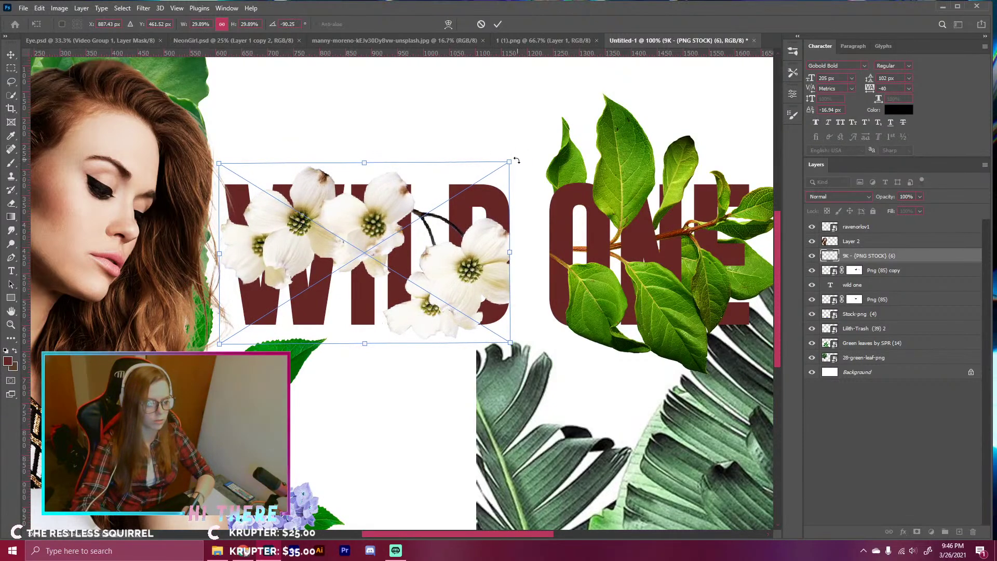
left_click(499, 24)
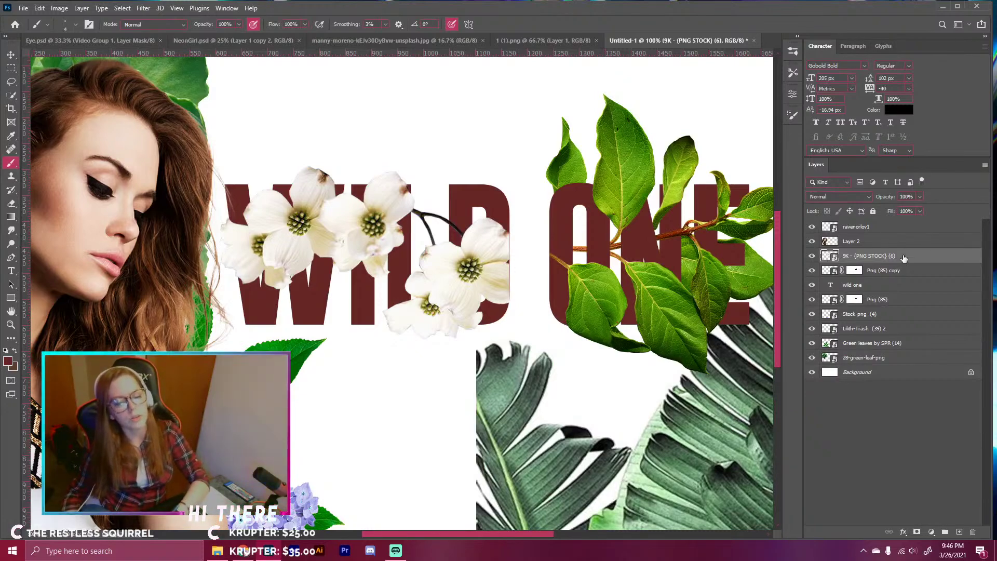
- Add a layer mask to the white flower layer and load the outline of the "wild one" text as a selection
left_click(917, 532)
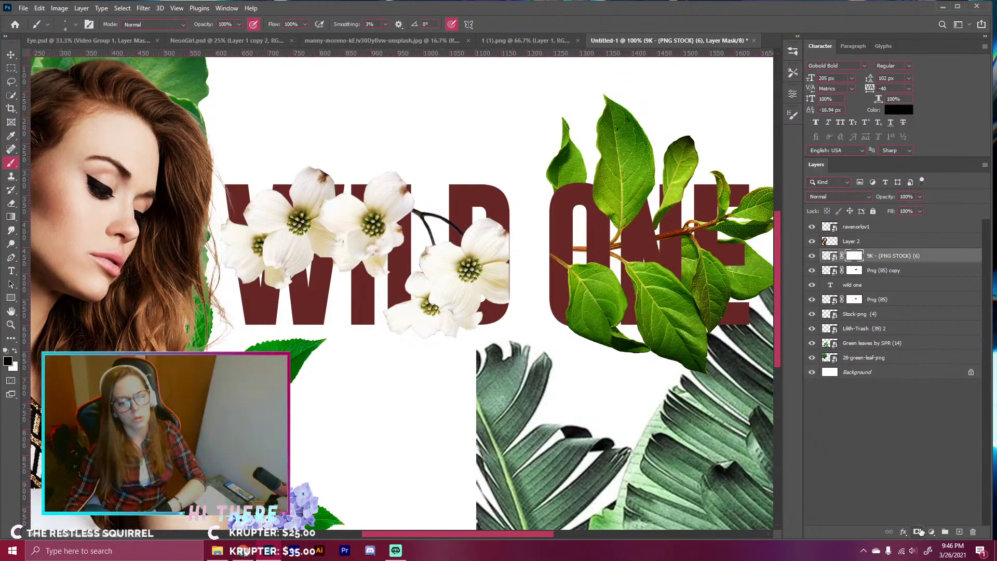
scroll(348, 255, "up", 2)
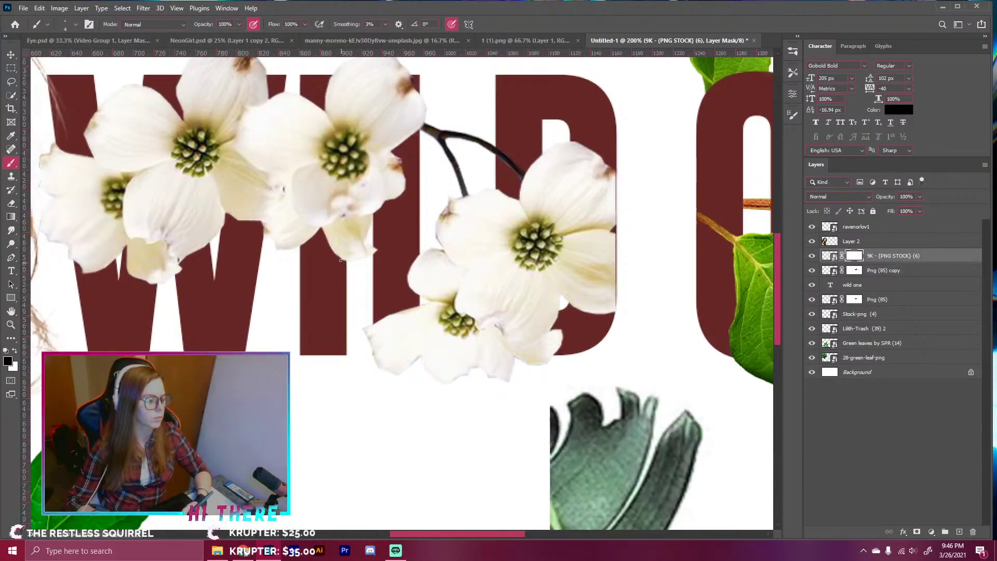
scroll(340, 207, "down", 1)
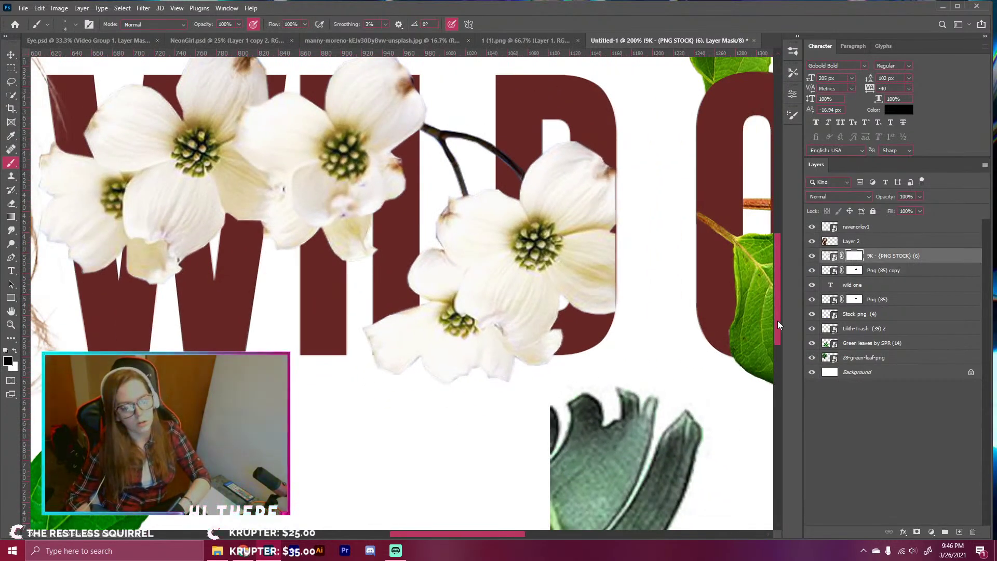
left_click_drag(777, 320, 777, 293)
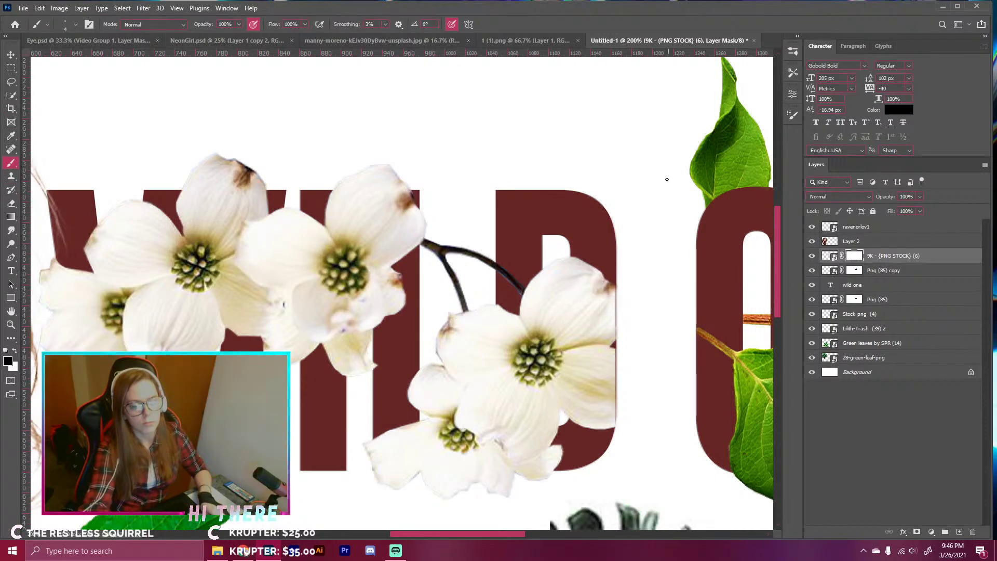
left_click(827, 256, "ctrl")
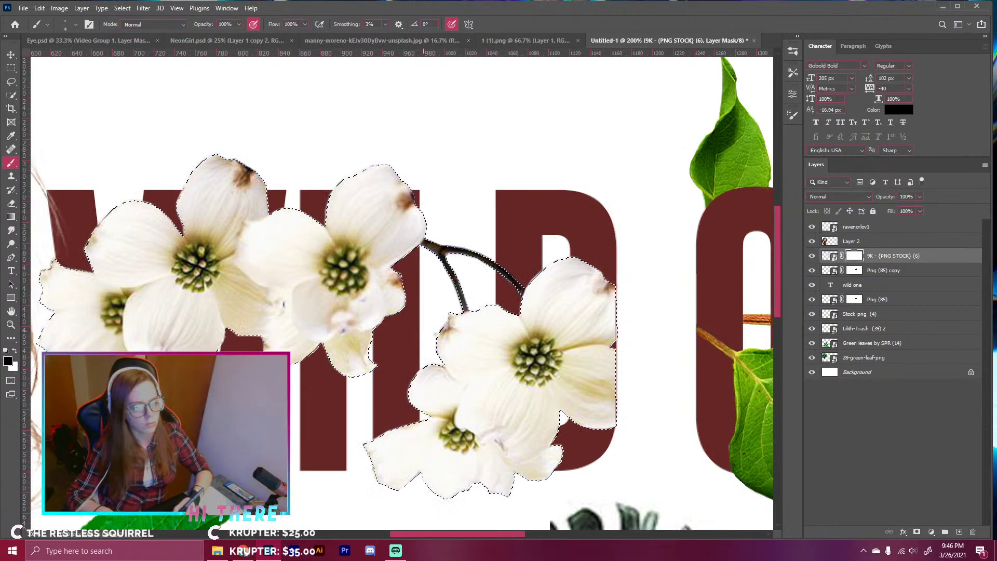
key("ctrl+d")
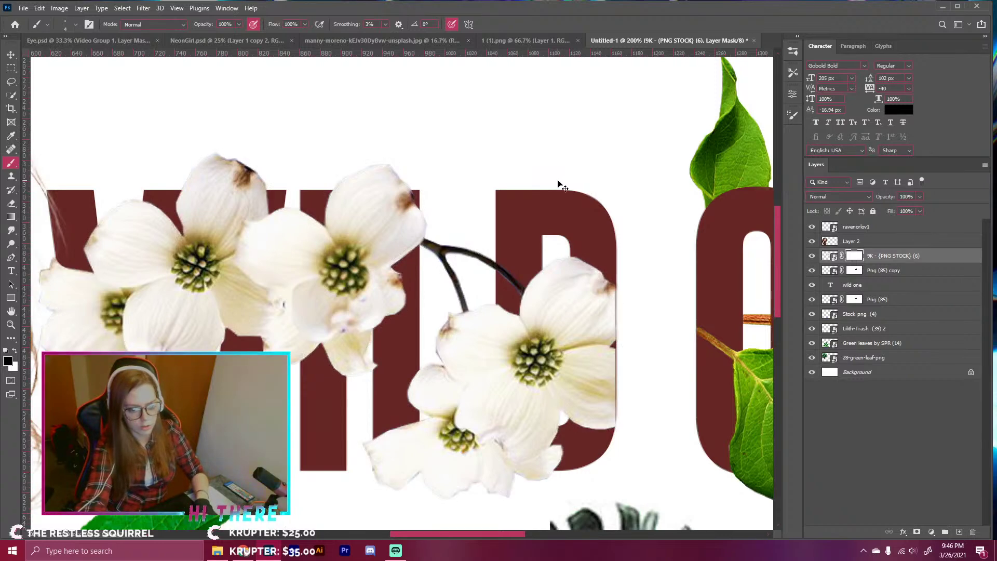
left_click(831, 286, "ctrl")
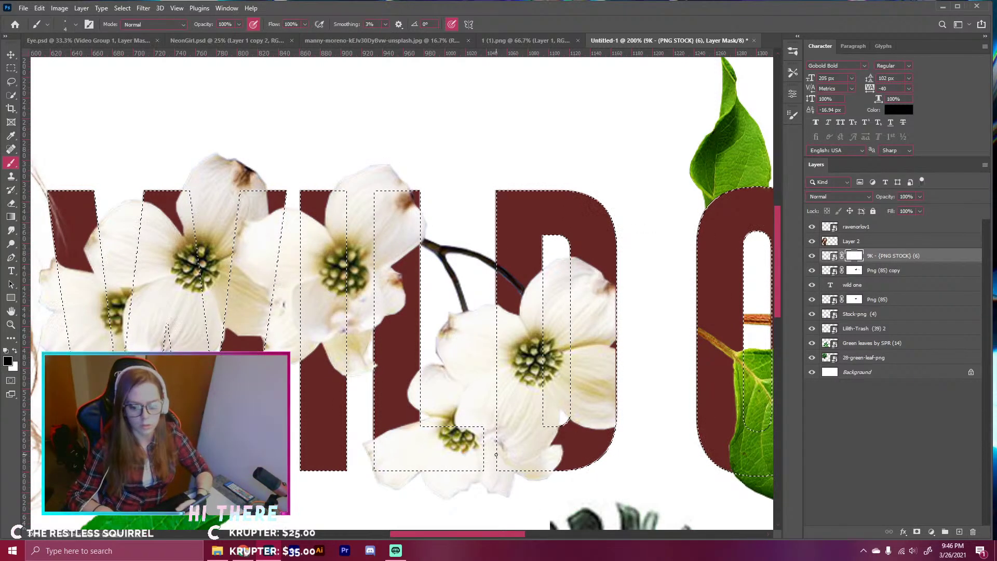
- With the brush enlarged to about 60 px, mask the petals off the upper stem of the L
key("bracketright")
key("bracketright")
key("bracketright")
key("bracketright")
key("bracketright")
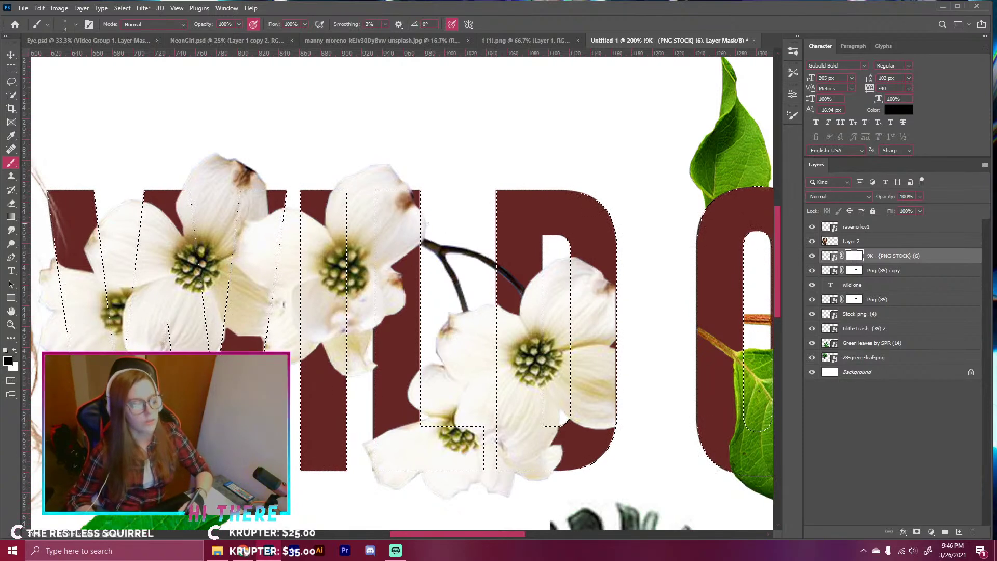
key("bracketright")
key("bracketright")
key("bracketright")
key("bracketright")
key("bracketright")
key("bracketright")
key("bracketright")
key("bracketright")
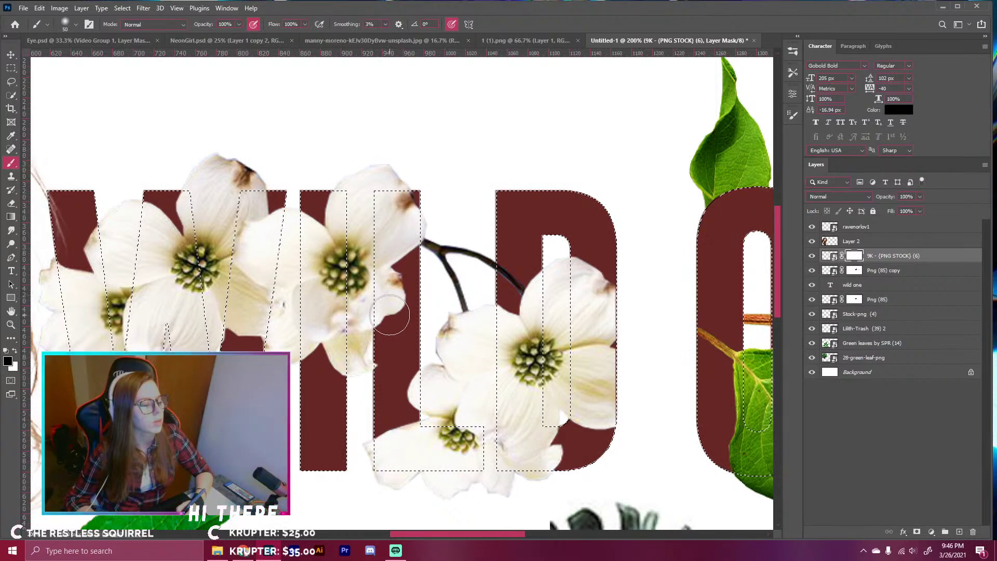
key("bracketright")
key("bracketright")
mouse_move(385, 306)
left_mouse_down()
mouse_move(404, 284)
mouse_move(392, 314)
mouse_move(387, 285)
left_mouse_up()
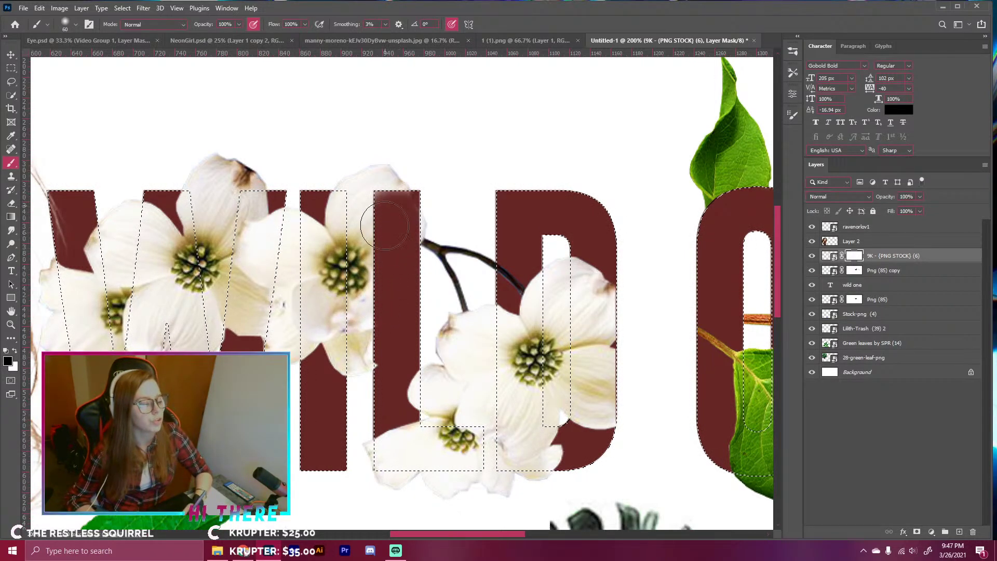
key("ctrl+minus")
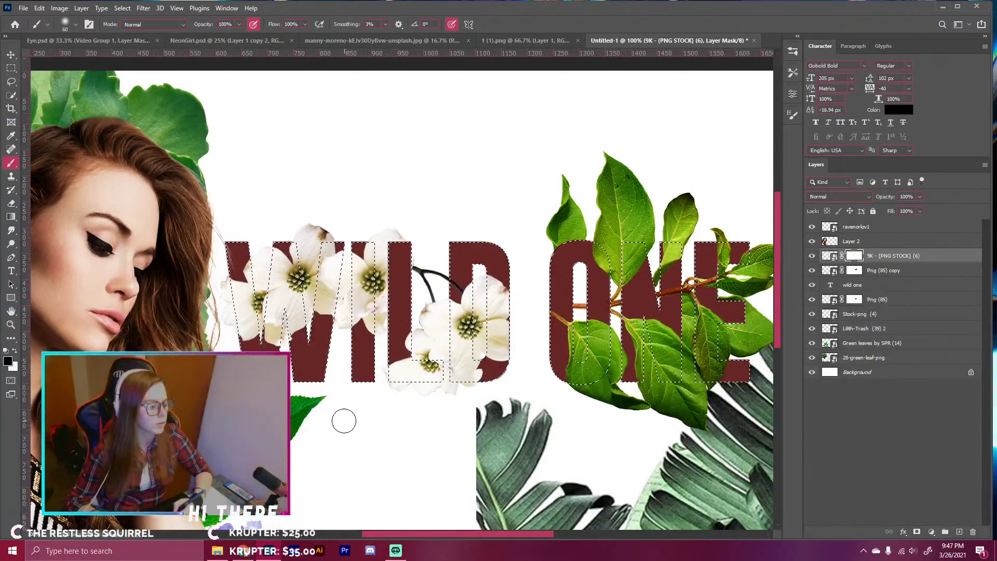
key("ctrl+plus")
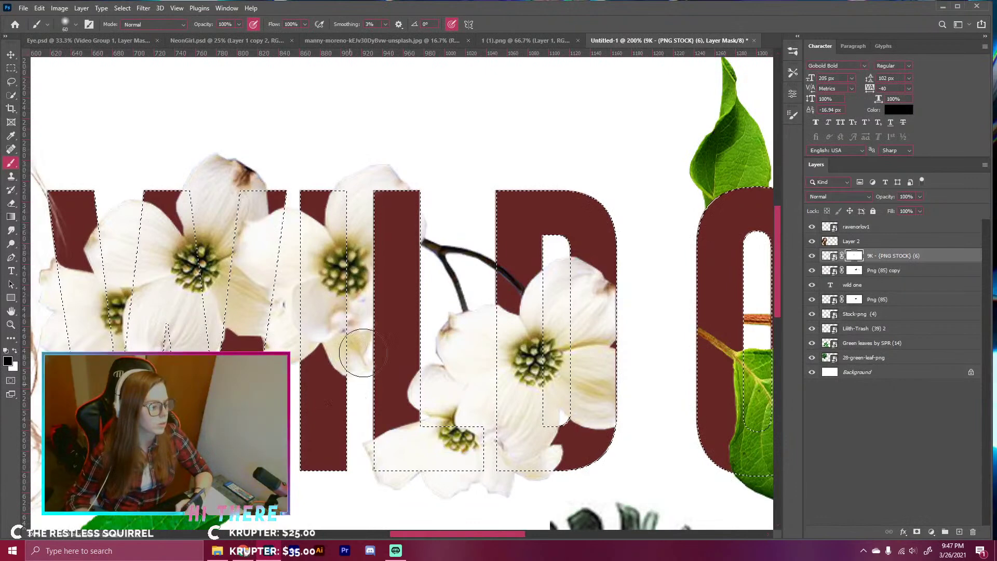
- With a smaller brush of about 40 px, mask the flowers off the middle strokes of the W, and clear the selection
left_click_drag(448, 533, 422, 533)
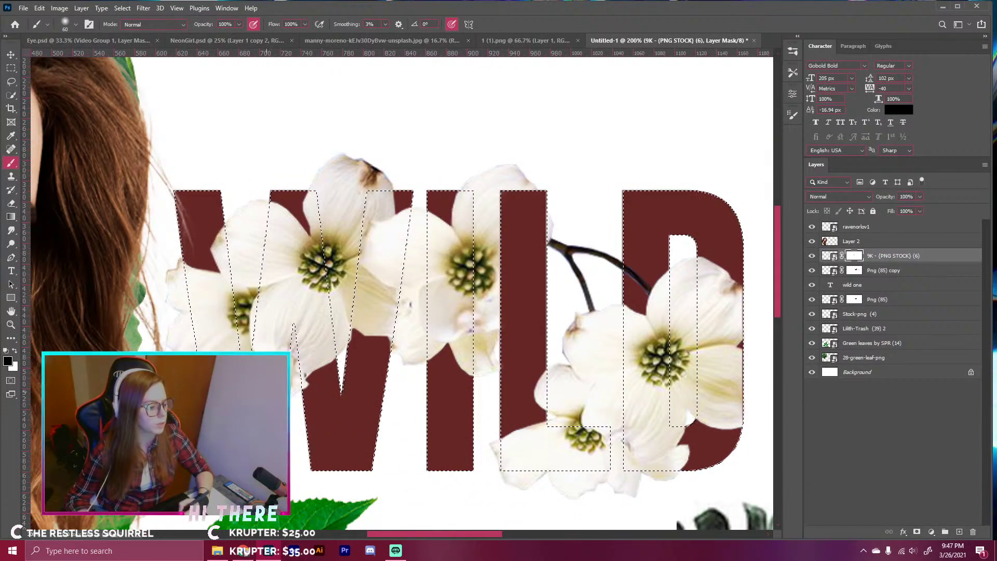
key("bracketleft")
key("bracketleft")
key("bracketleft")
key("bracketleft")
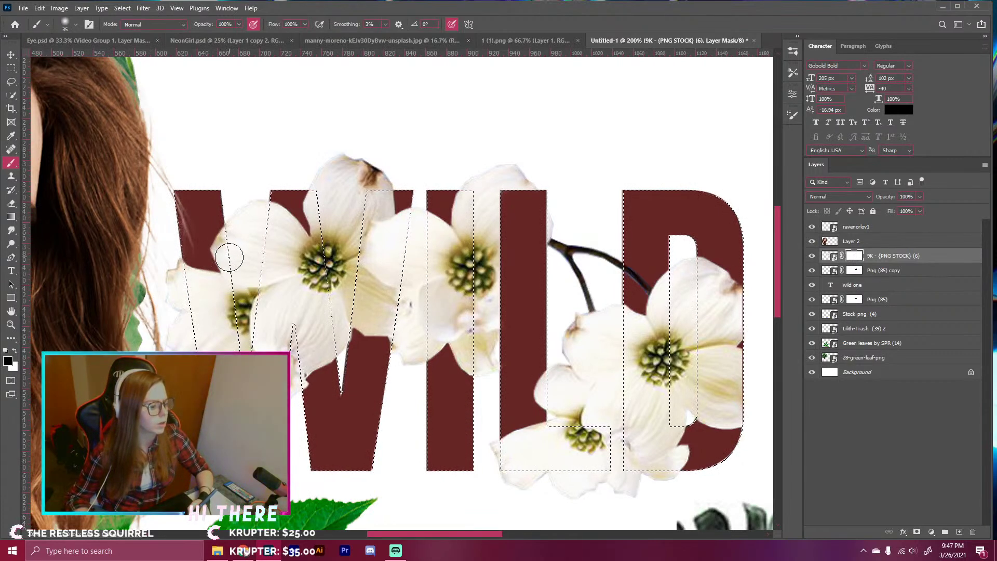
left_click_drag(406, 318, 413, 320)
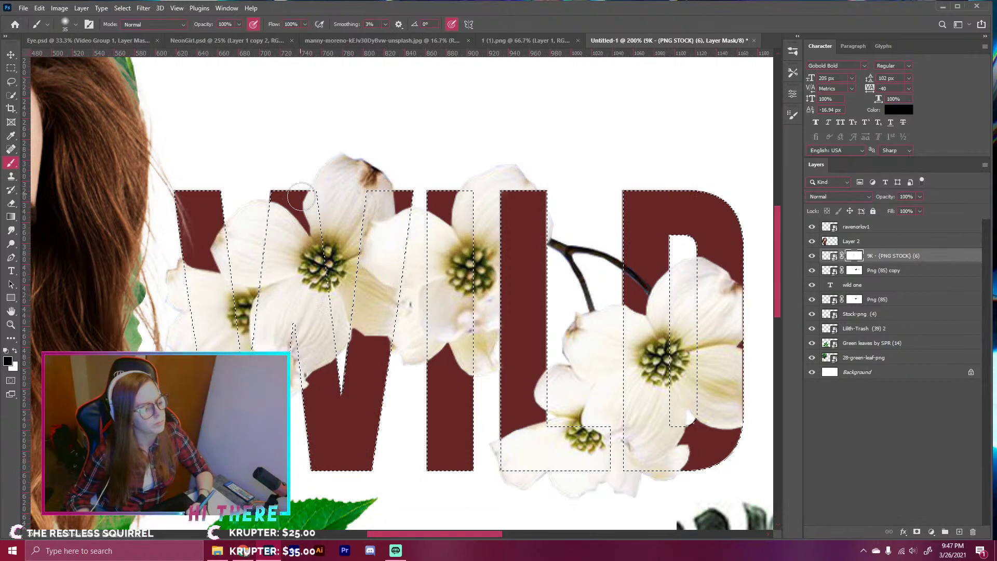
key("bracketleft")
key("bracketleft")
key("bracketleft")
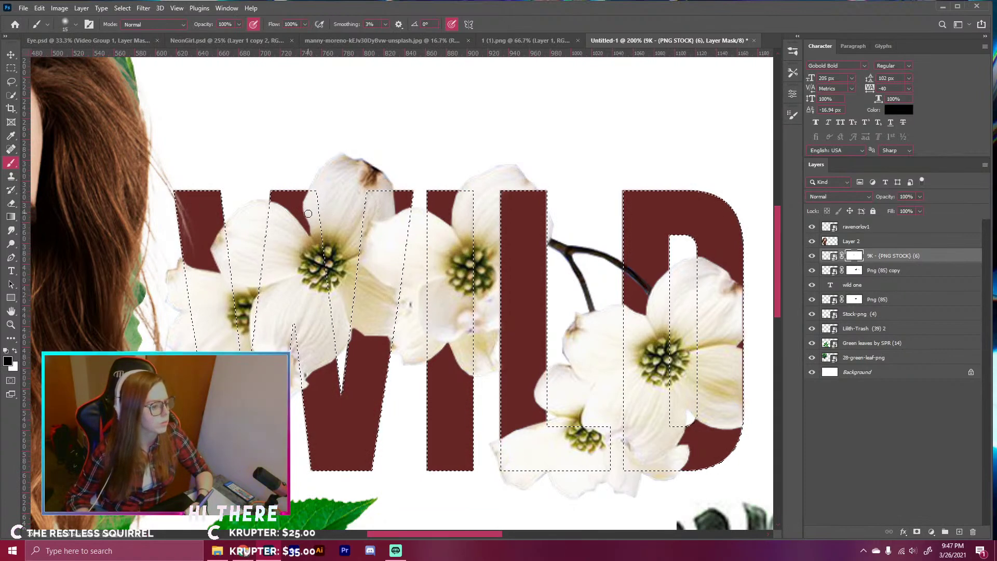
key("bracketleft")
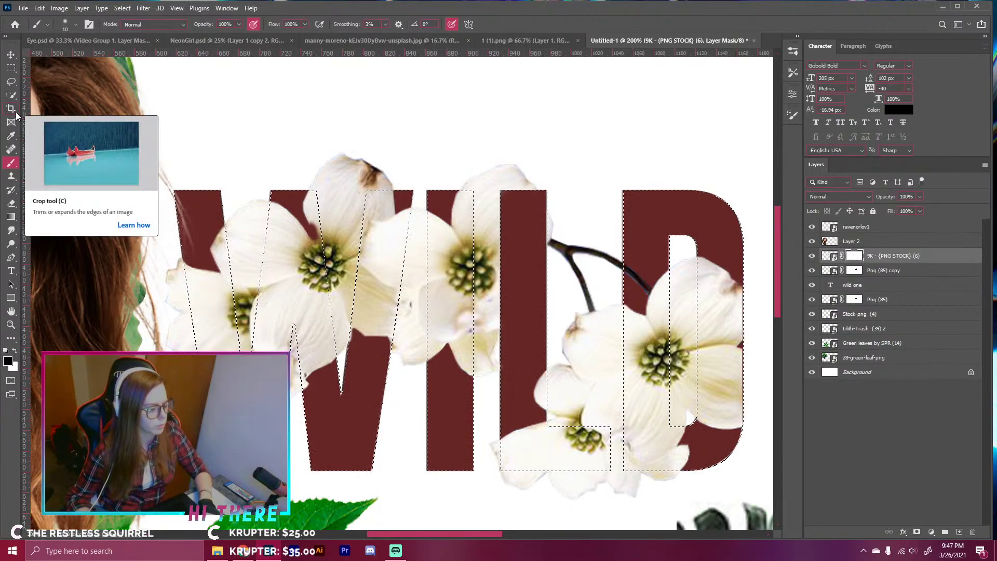
key("ctrl+plus")
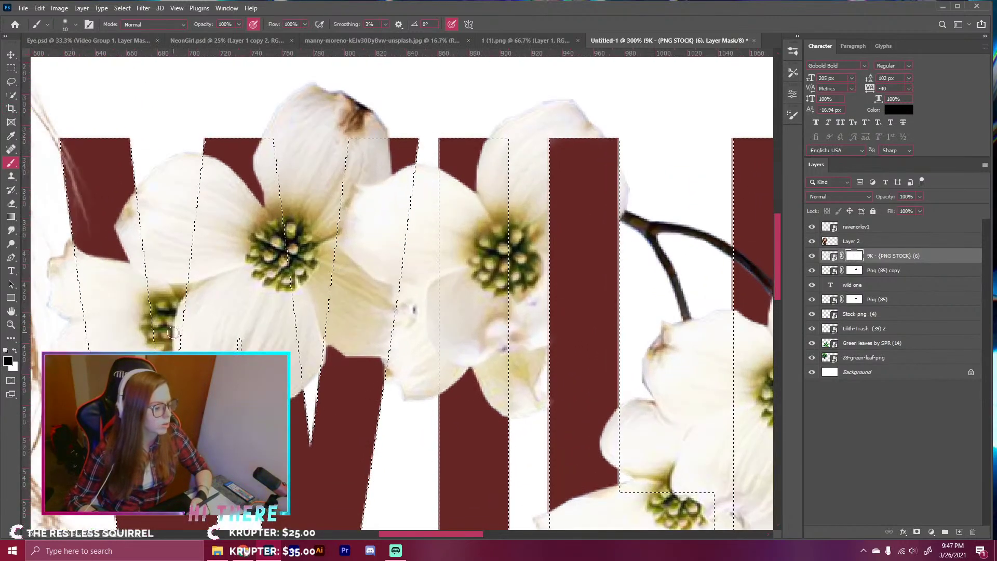
key("ctrl+minus")
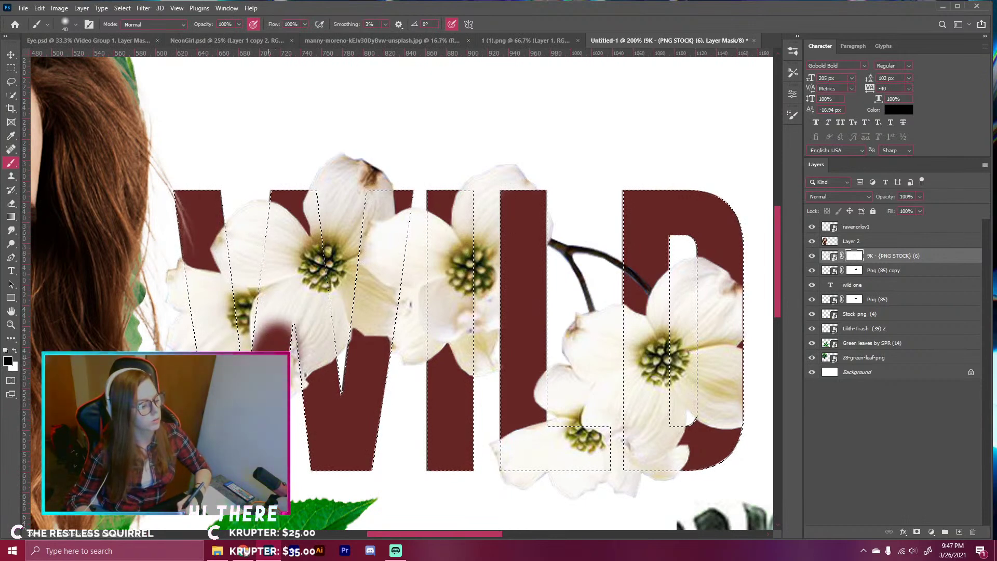
mouse_move(271, 329)
left_mouse_down()
mouse_move(279, 219)
mouse_move(279, 228)
mouse_move(297, 208)
mouse_move(308, 230)
mouse_move(308, 213)
mouse_move(312, 273)
mouse_move(315, 249)
mouse_move(316, 374)
left_mouse_up()
mouse_move(314, 296)
left_mouse_down()
mouse_move(304, 316)
mouse_move(296, 282)
left_mouse_up()
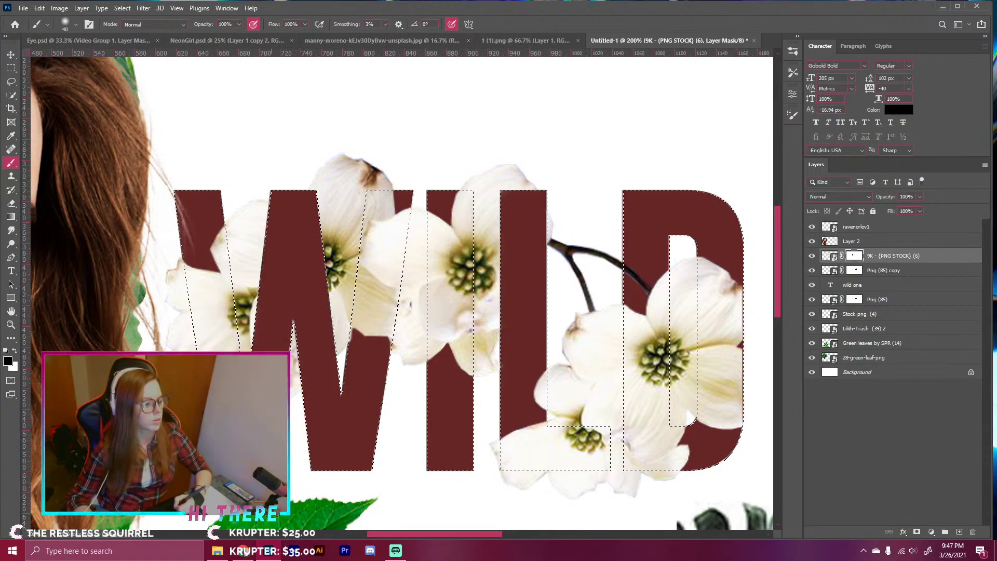
left_click_drag(371, 353, 347, 373)
key("ctrl+minus")
key("ctrl+minus")
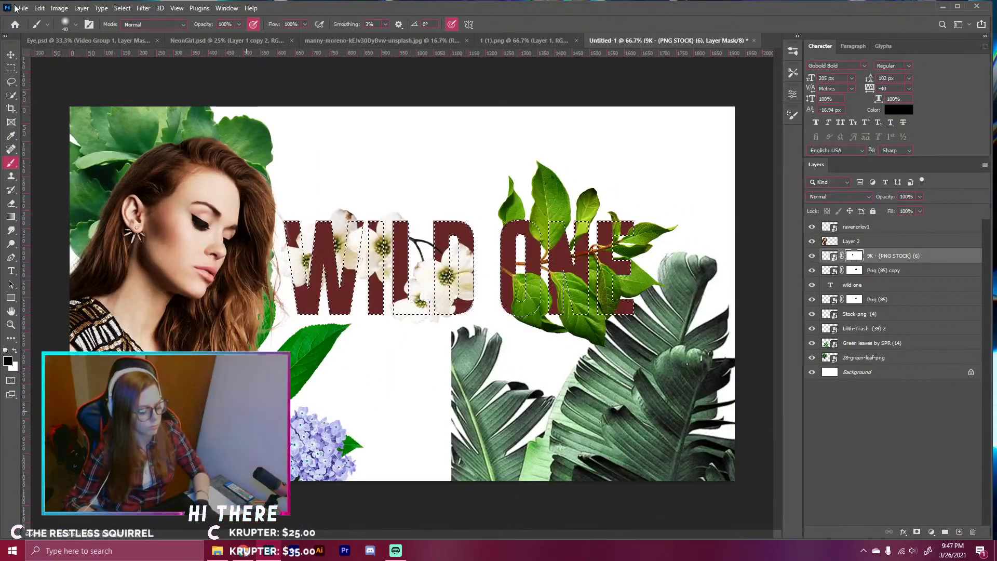
key("ctrl+d")
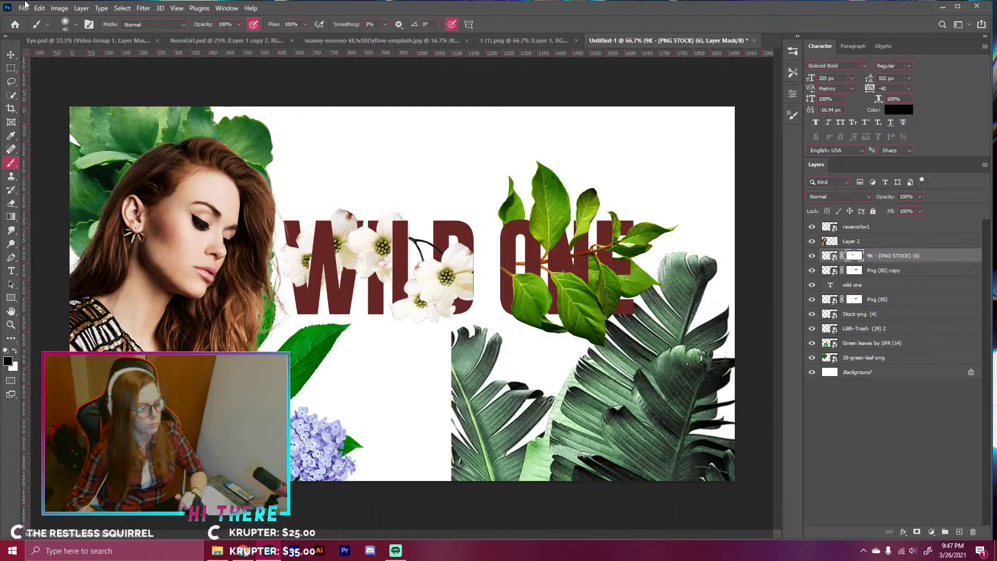
key("ctrl+plus")
key("ctrl+minus")
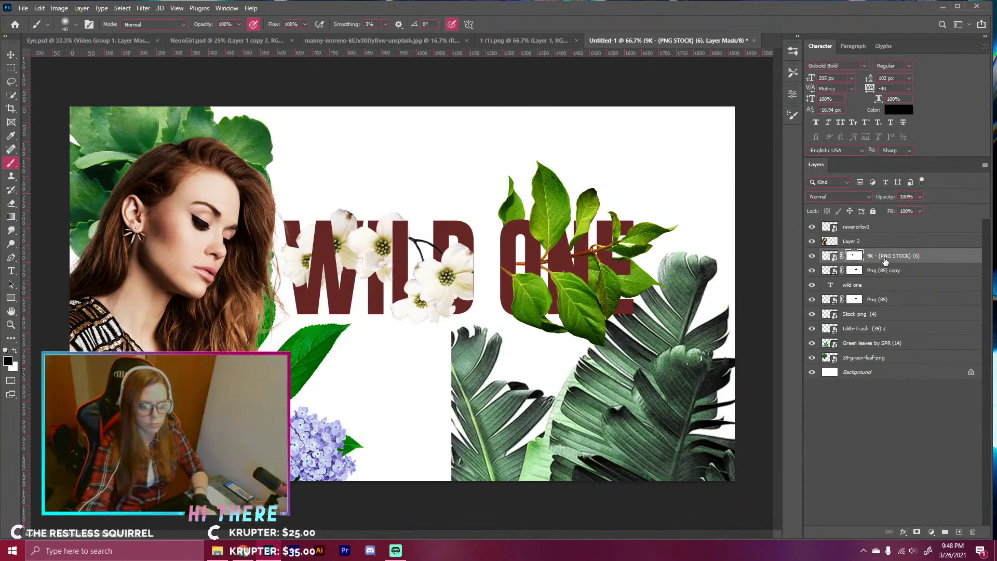
- Duplicate the white flower layer, move the copy below the Png (85) layer under the text, and delete its layer mask
key("ctrl+2")
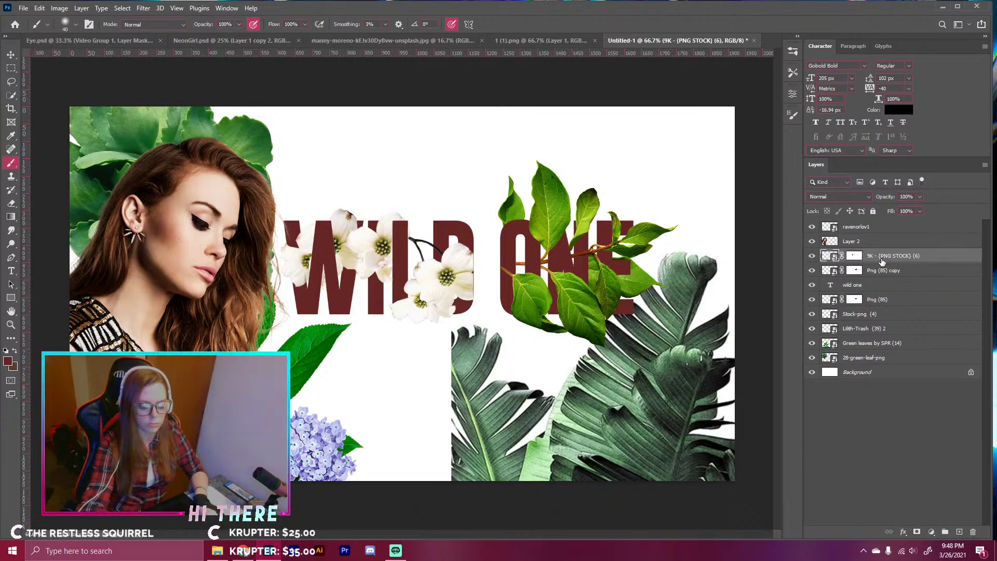
key("ctrl+j")
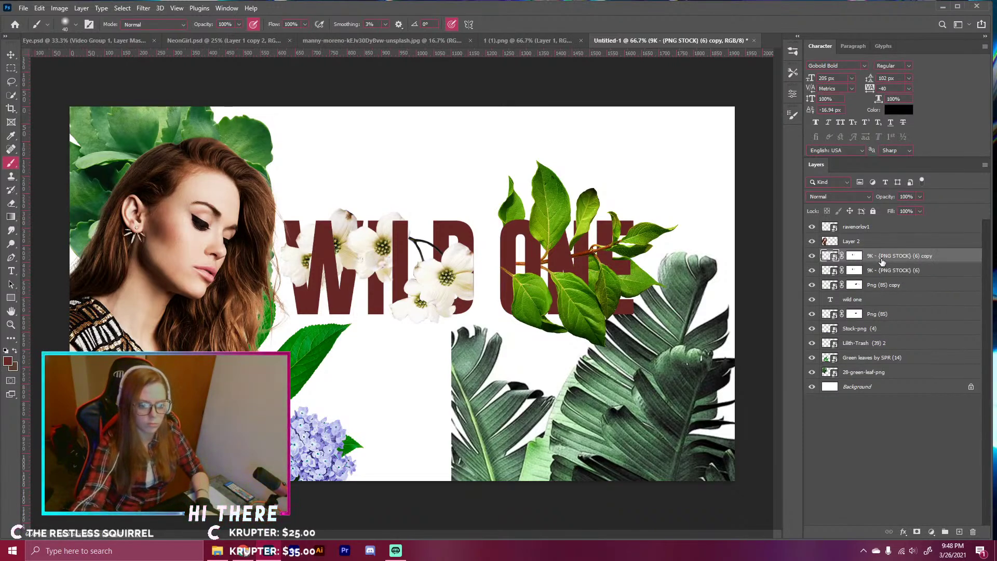
left_click_drag(881, 262, 860, 318)
right_click(860, 318)
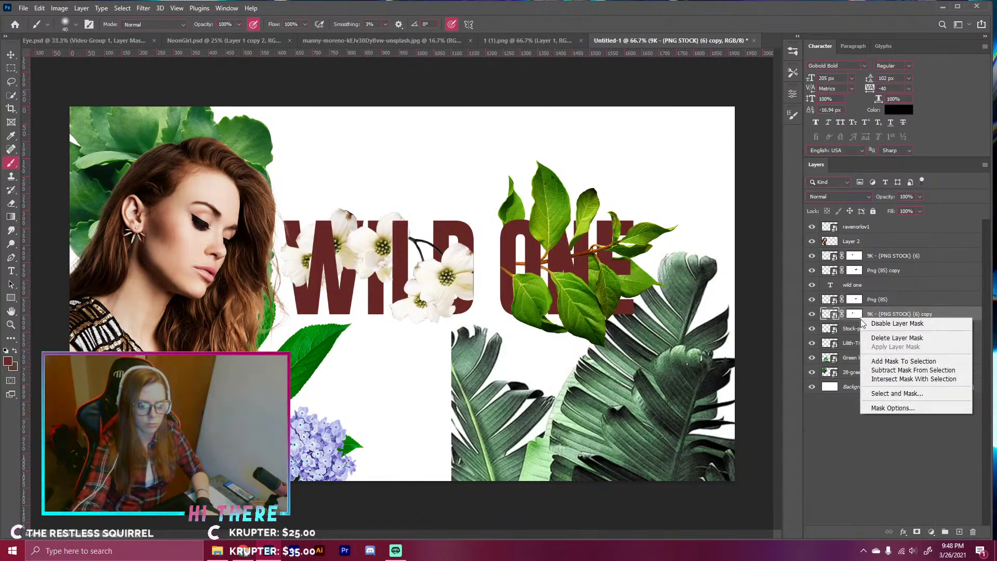
left_click(883, 339)
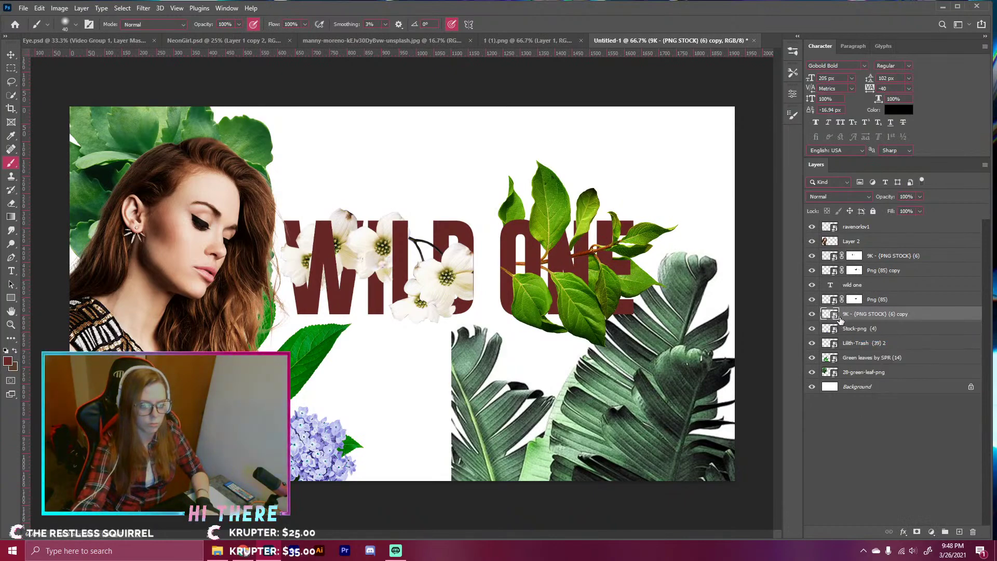
- On the upper flower layer's mask, hide the petals over the D's outer curve and the petal tip on the W's first stroke within the text selection
left_click(856, 256)
key("ctrl+plus")
key("ctrl+plus")
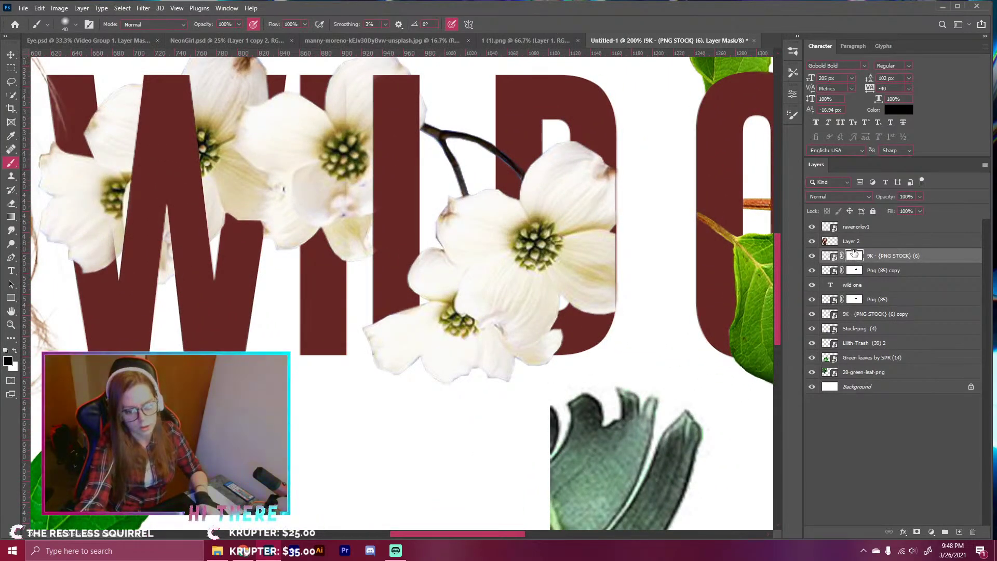
left_click(829, 287, "ctrl")
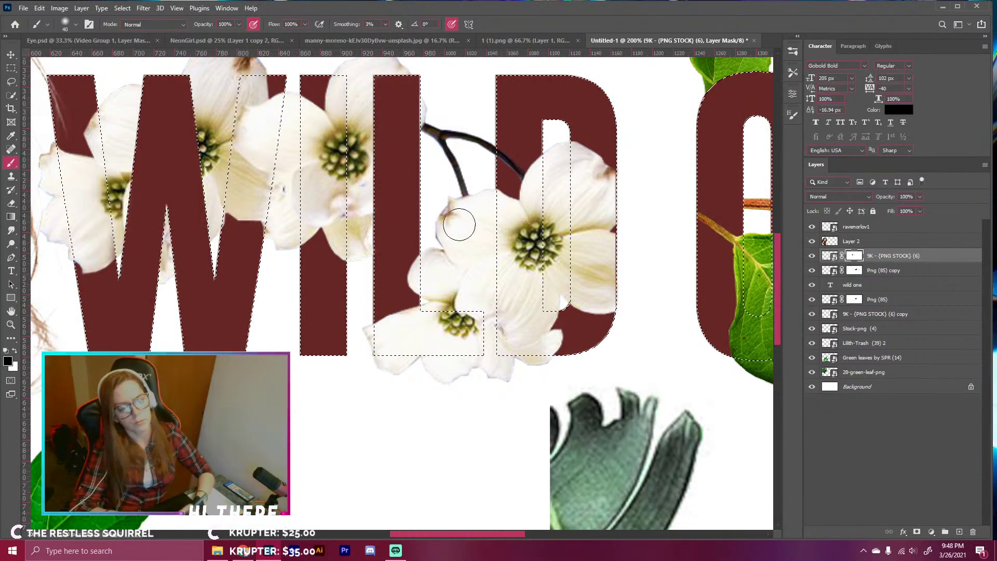
mouse_move(581, 154)
left_mouse_down()
mouse_move(597, 244)
mouse_move(613, 172)
mouse_move(609, 294)
mouse_move(587, 298)
mouse_move(579, 280)
mouse_move(583, 296)
mouse_move(579, 244)
mouse_move(574, 236)
mouse_move(577, 256)
mouse_move(561, 241)
left_mouse_up()
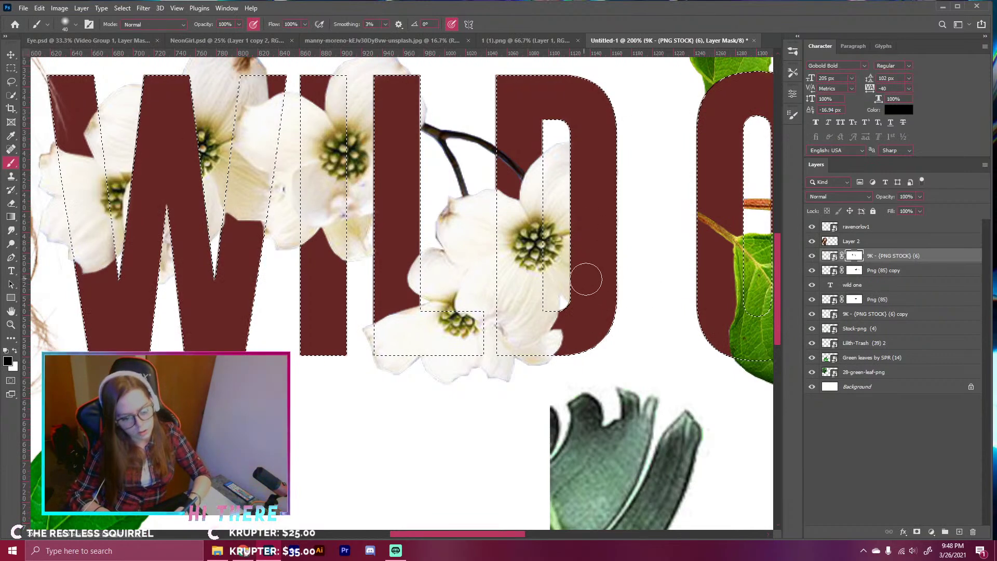
left_click(103, 123)
key("ctrl+d")
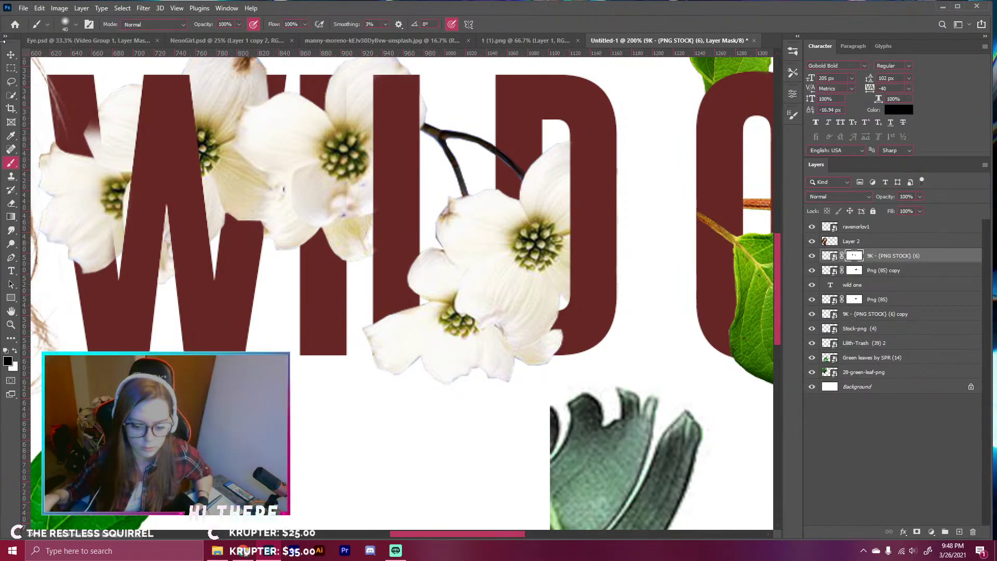
- On the upper white flower layer's mask, paint the petals back in over the W's first stroke
key("ctrl+minus")
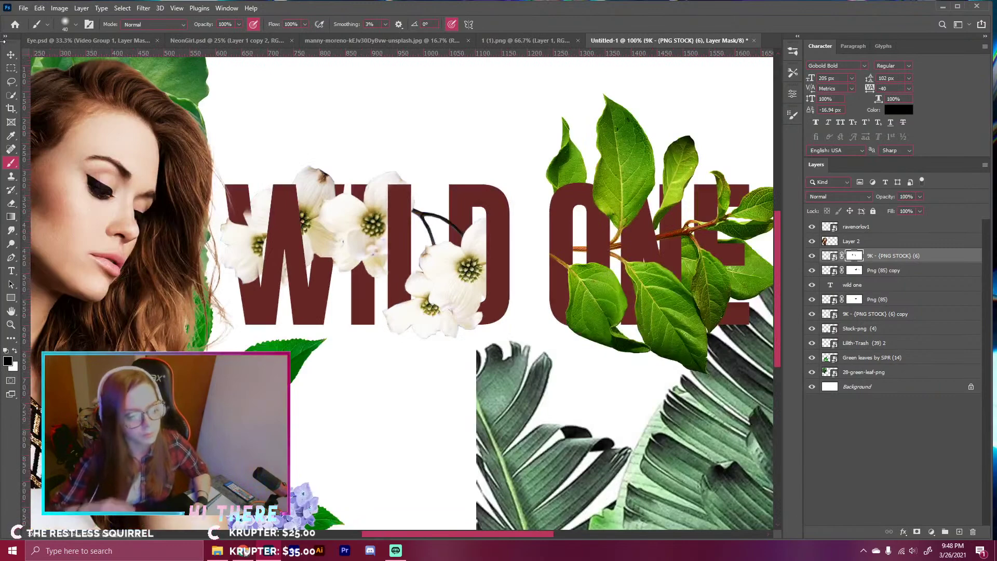
key("ctrl+plus")
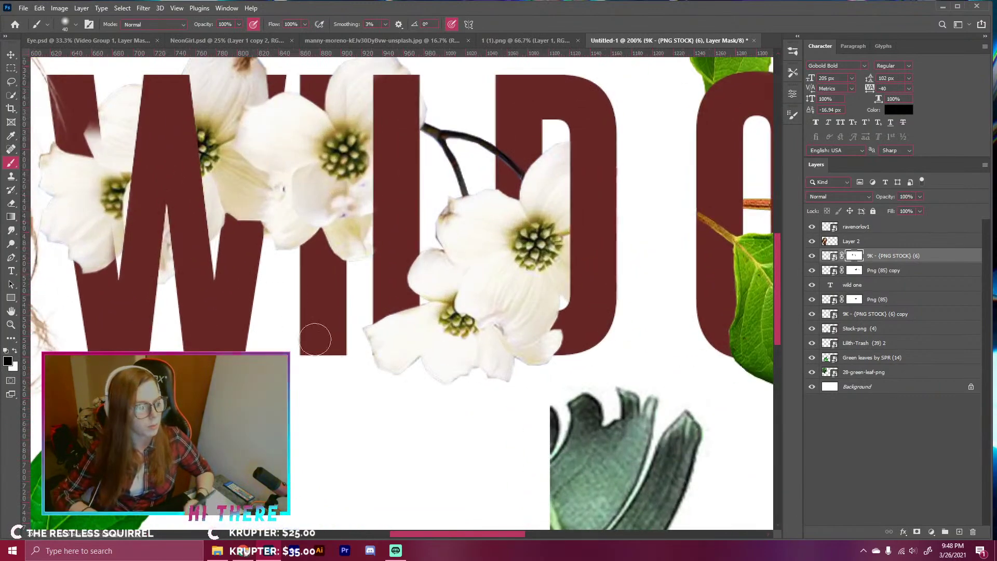
left_click_drag(440, 536, 401, 535)
left_click_drag(778, 318, 776, 302)
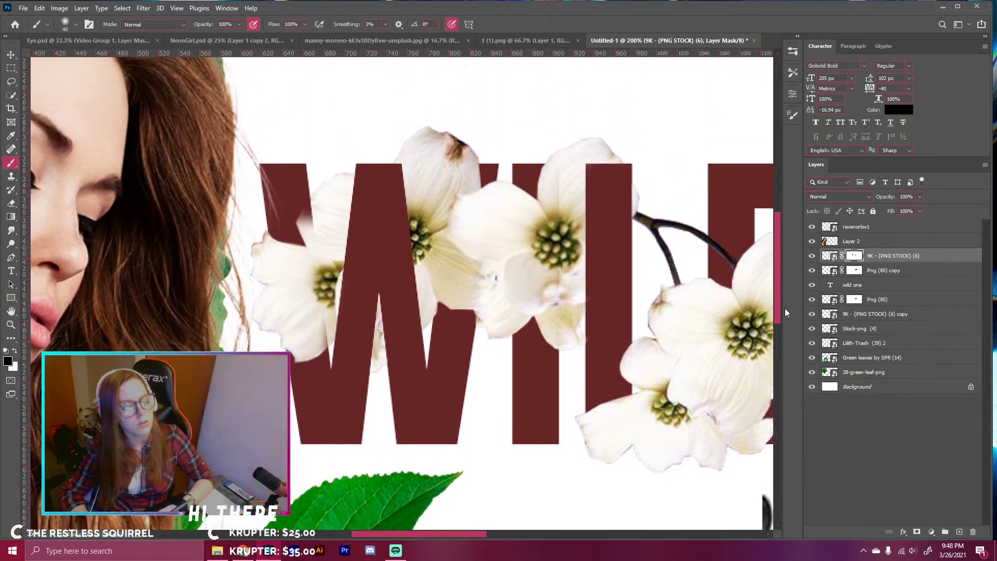
left_click(810, 255)
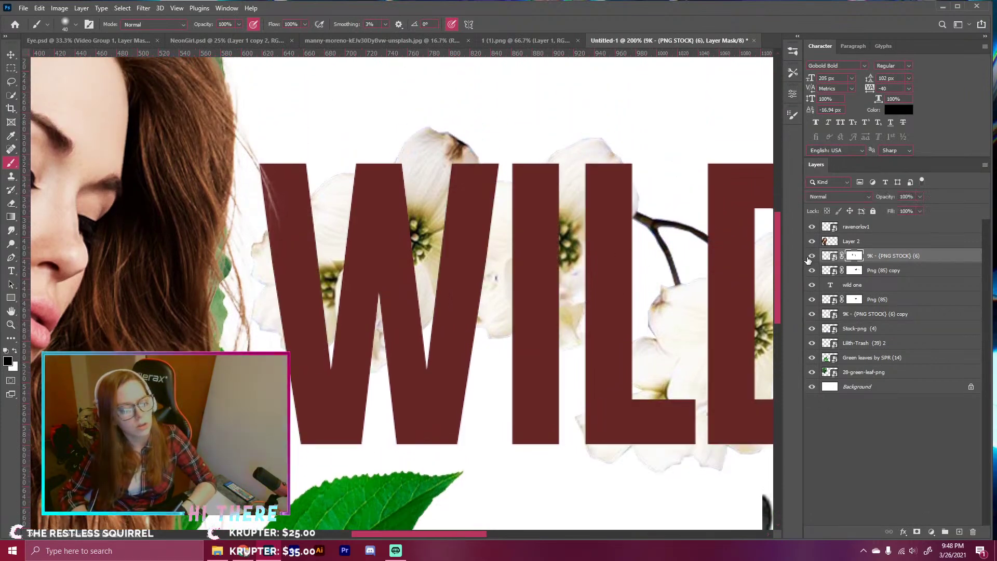
left_click(811, 256)
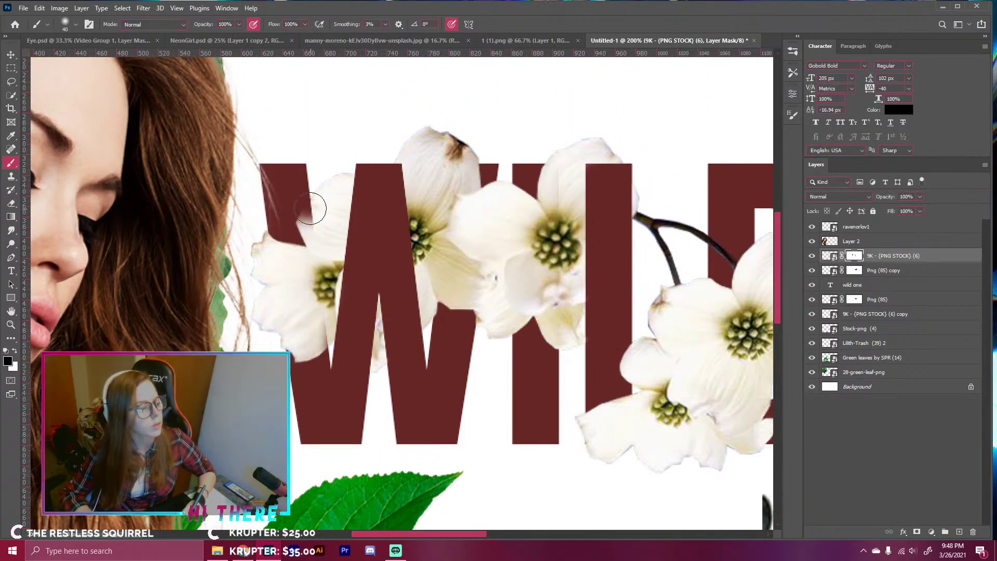
key("x")
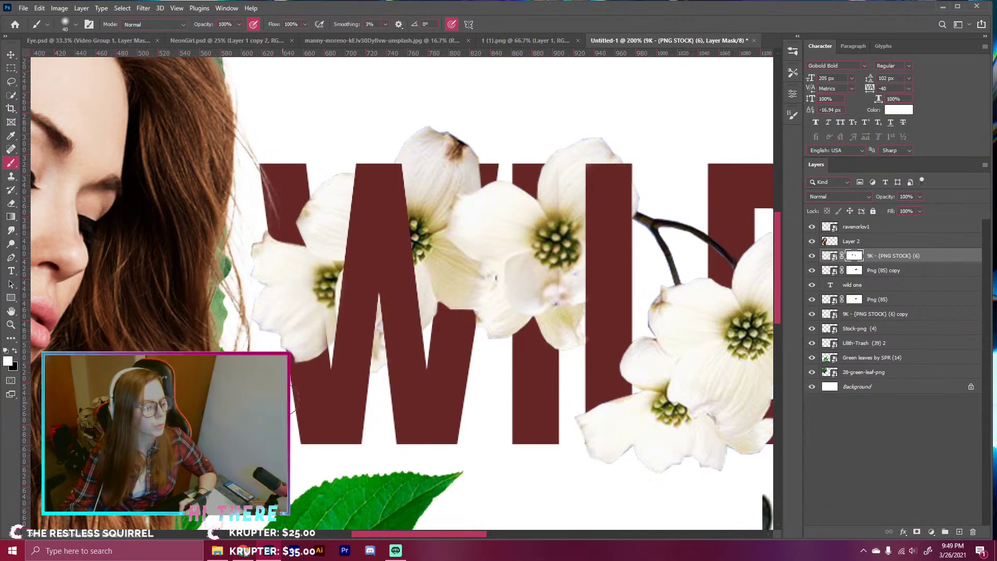
mouse_move(329, 314)
left_mouse_down()
mouse_move(323, 304)
mouse_move(329, 317)
mouse_move(316, 336)
left_mouse_up()
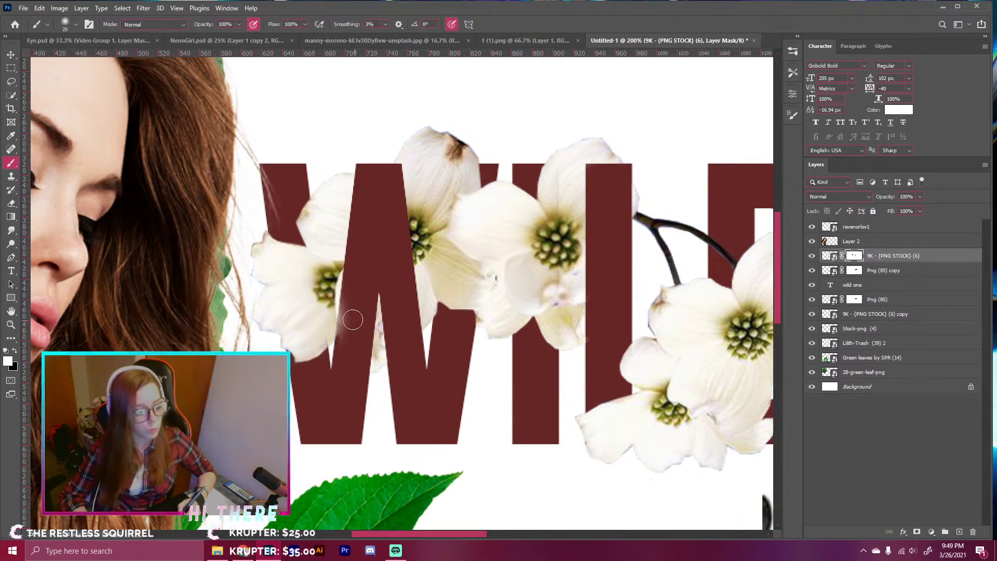
- With the brush reduced to about 10 px, refine the flower mask's edges along the W's second stroke and the L's stem
key("bracketleft")
key("bracketleft")
key("bracketleft")
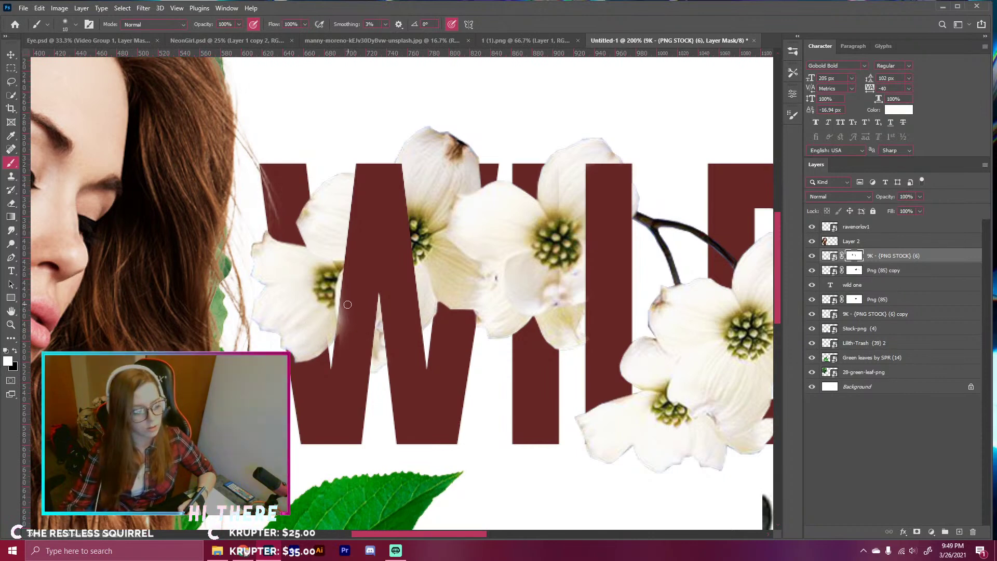
mouse_move(348, 294)
left_mouse_down()
mouse_move(344, 351)
mouse_move(354, 282)
mouse_move(341, 361)
mouse_move(350, 302)
mouse_move(346, 295)
left_mouse_up()
key("x")
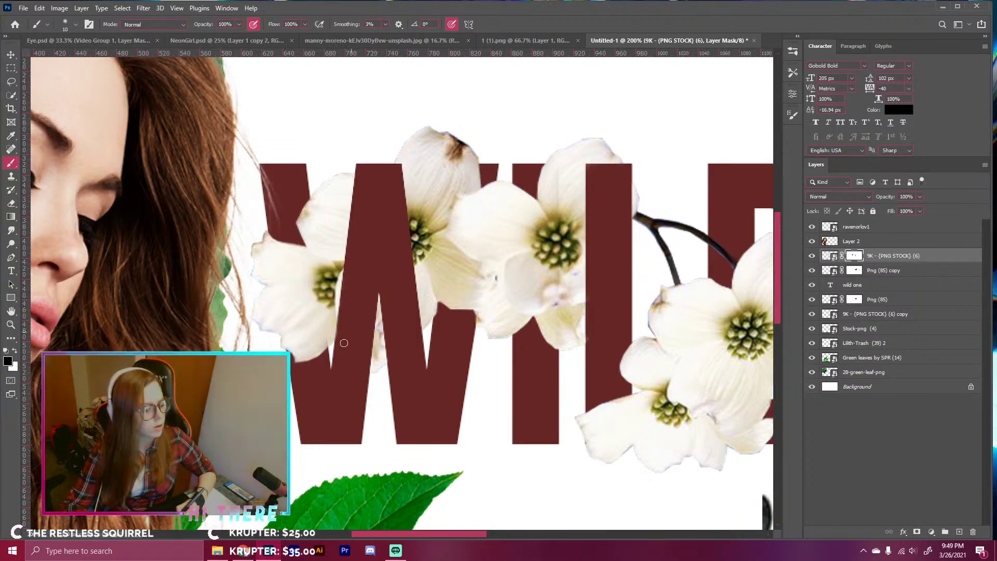
key("x")
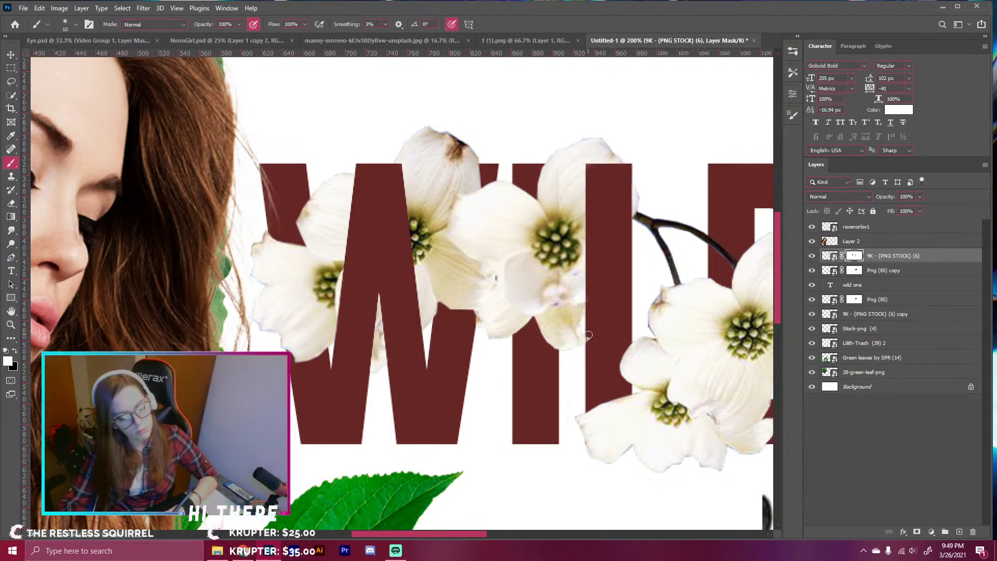
key("x")
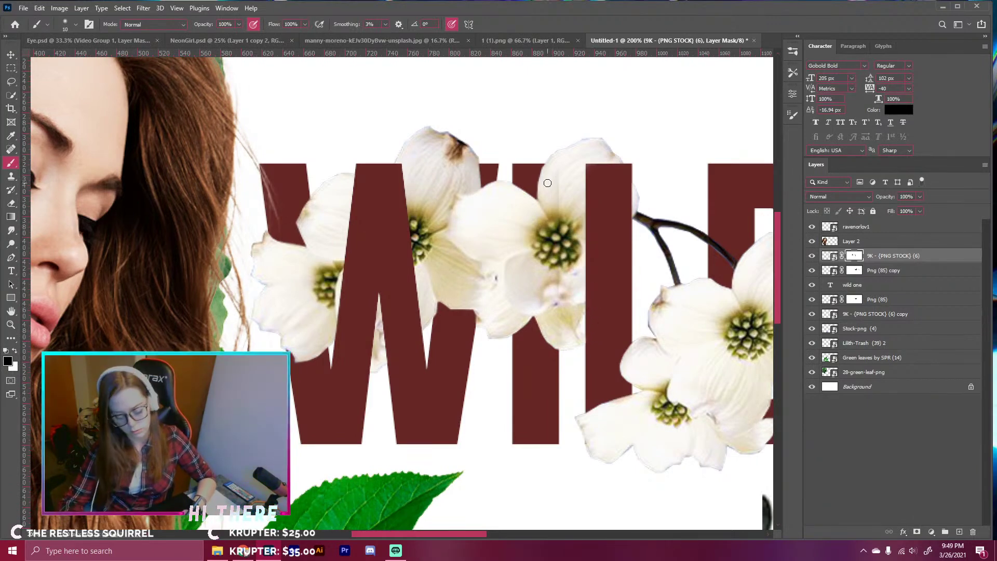
key("x")
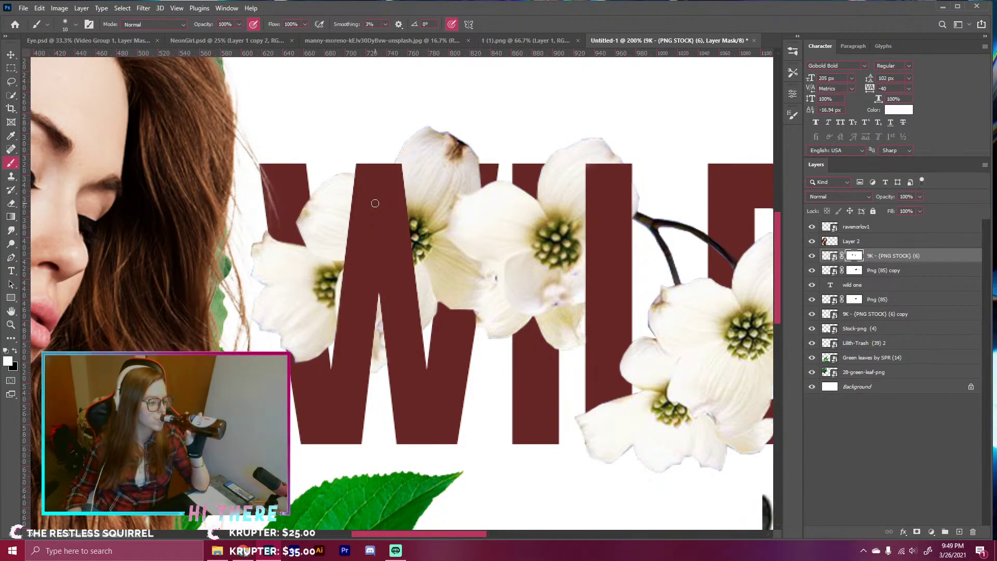
- Review the whole composition, hiding and showing the hydrangea and palm-leaf layers to see what each contributes
key("ctrl+0")
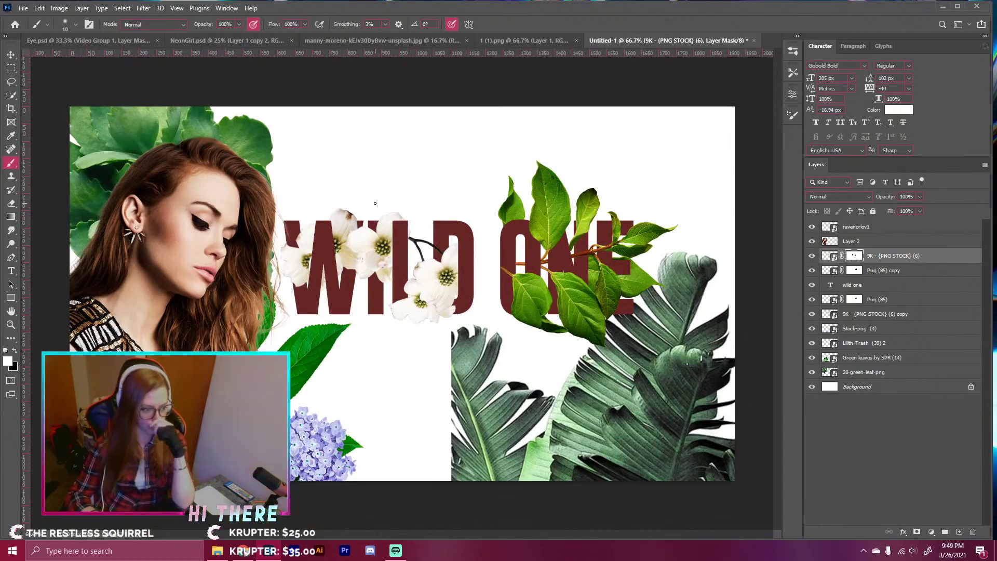
key("ctrl+minus")
key("ctrl+minus")
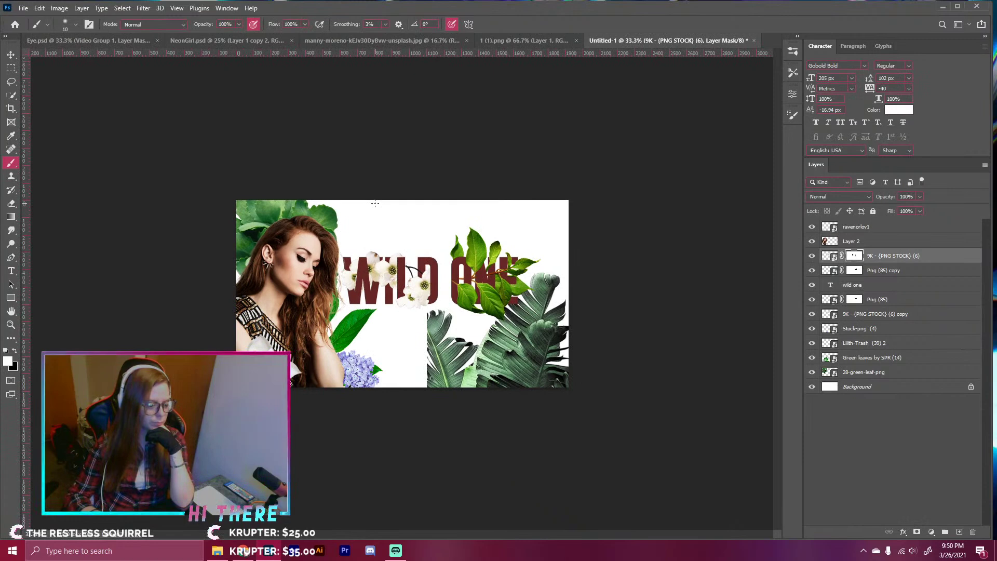
key("ctrl+plus")
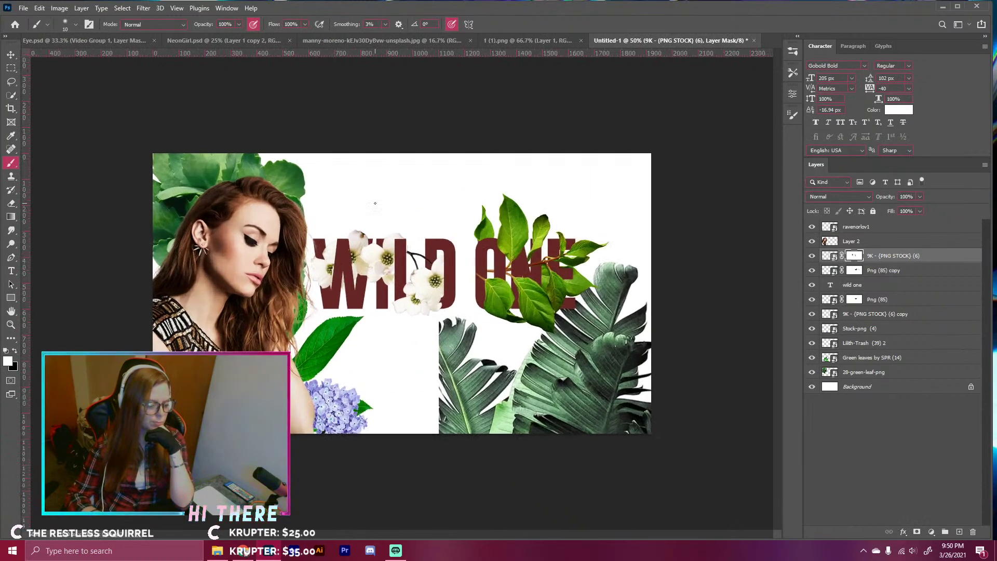
left_click(811, 316)
left_click(813, 331)
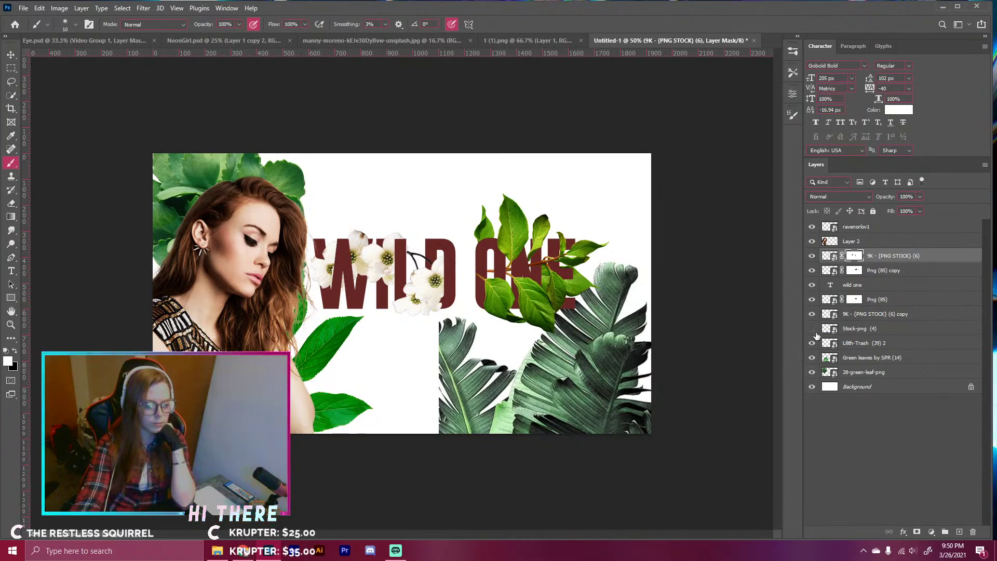
left_click(813, 331)
left_click(812, 344)
left_click(812, 344)
left_click(811, 344)
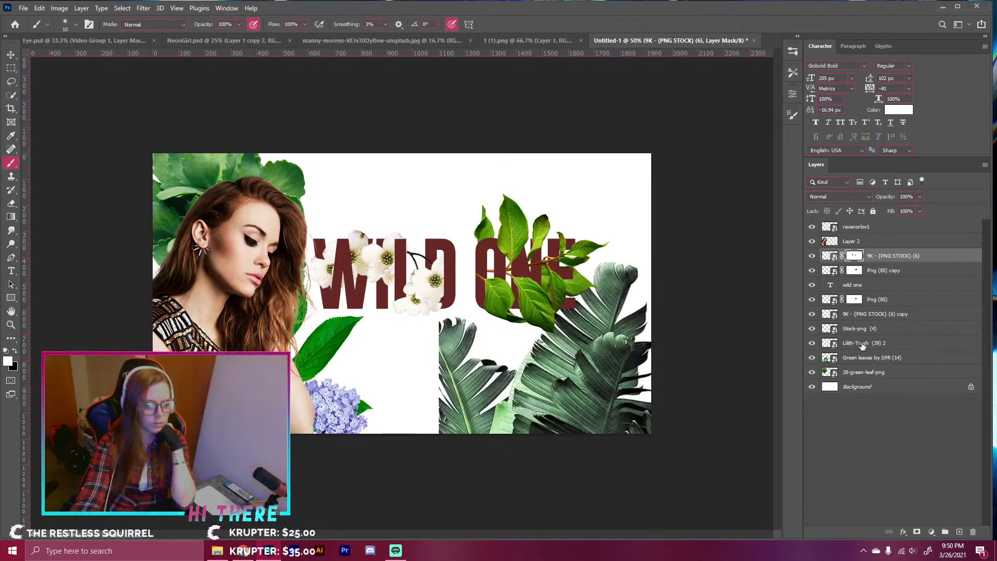
- Try flipping the Lilith-Trash (39) 2 palm leaves horizontally and repositioning them below the title
left_click(862, 345)
left_click(40, 7)
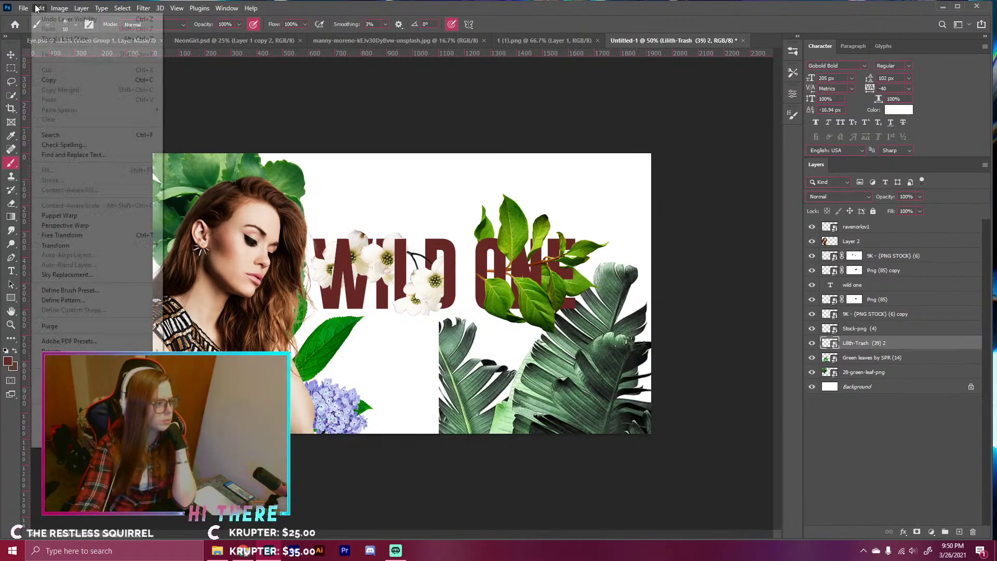
mouse_move(86, 246)
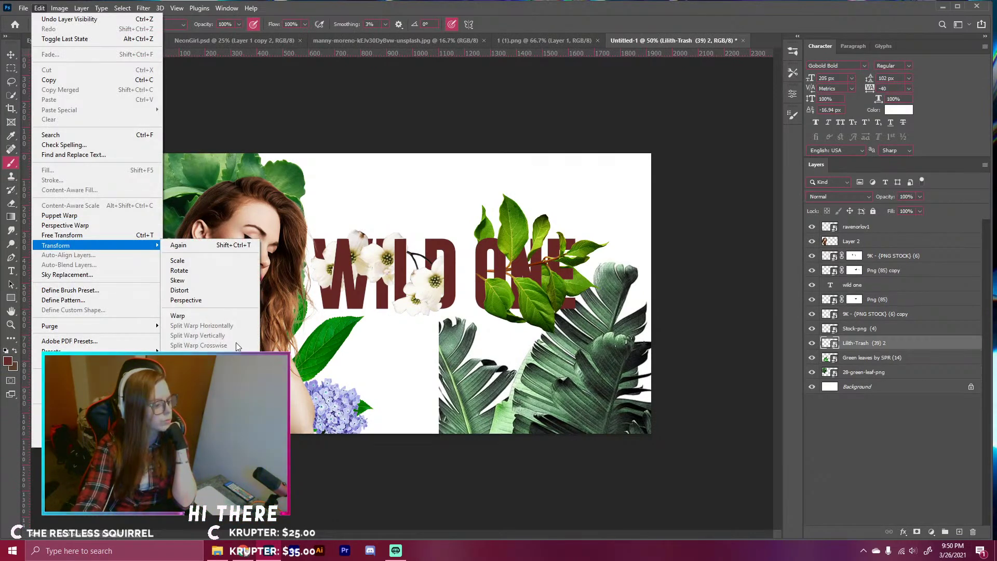
left_click(194, 422)
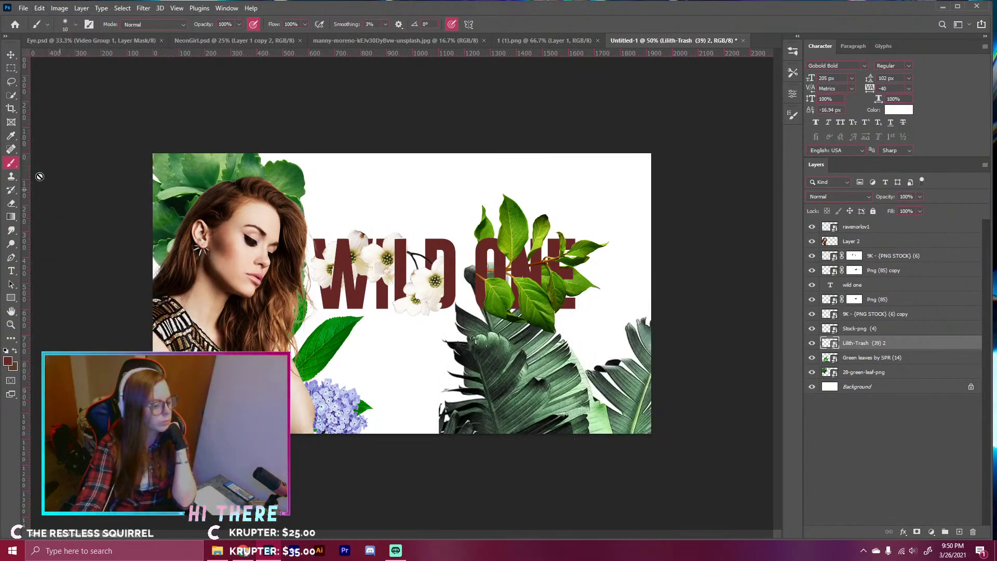
left_click(12, 55)
left_click_drag(584, 324, 725, 338)
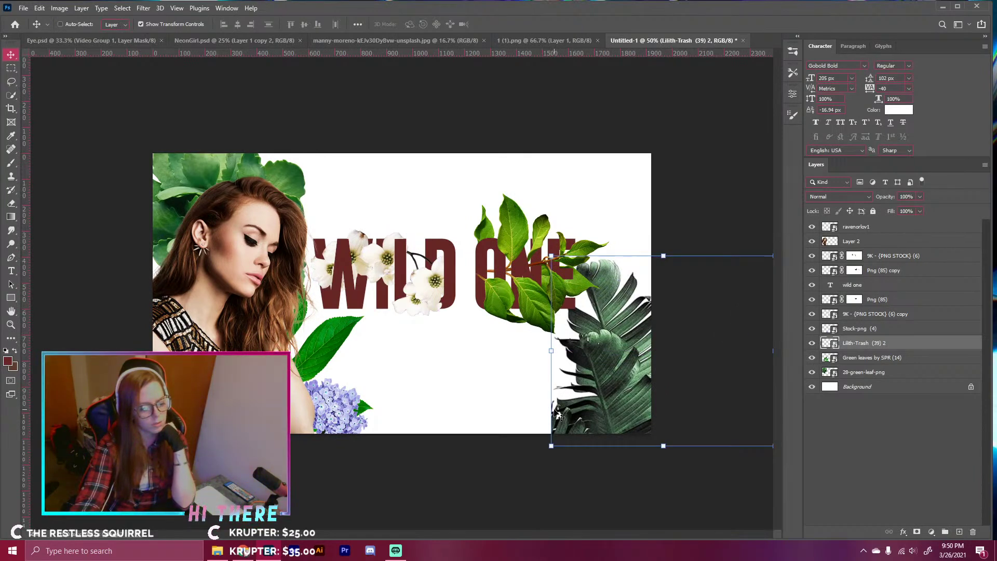
left_click_drag(581, 399, 437, 366)
- Delete the palm-leaf layer and place leaf image 3 from File Explorer's Plants and Nature folder in the canvas's lower-right corner at 49.95% scale
key("Delete")
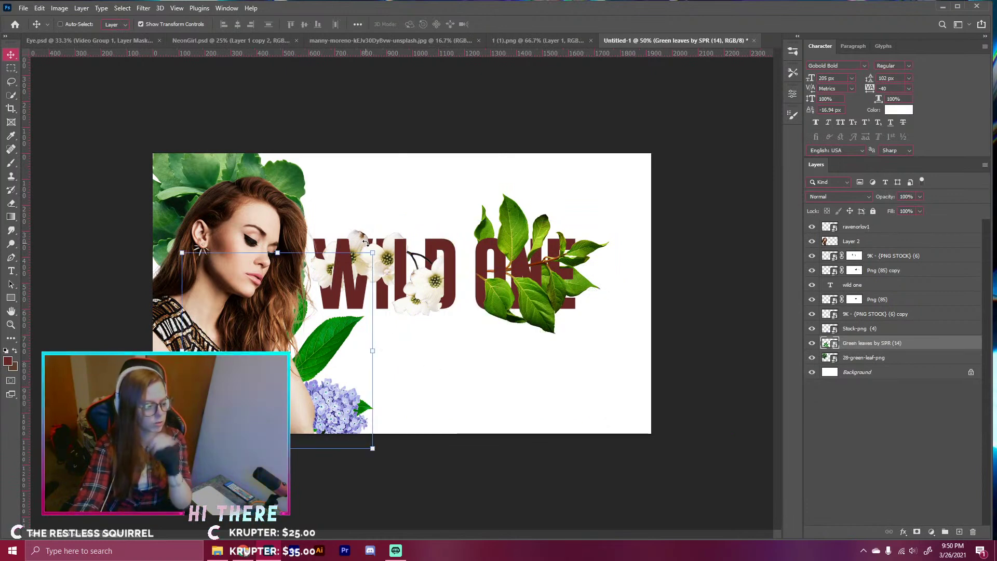
left_click(224, 554)
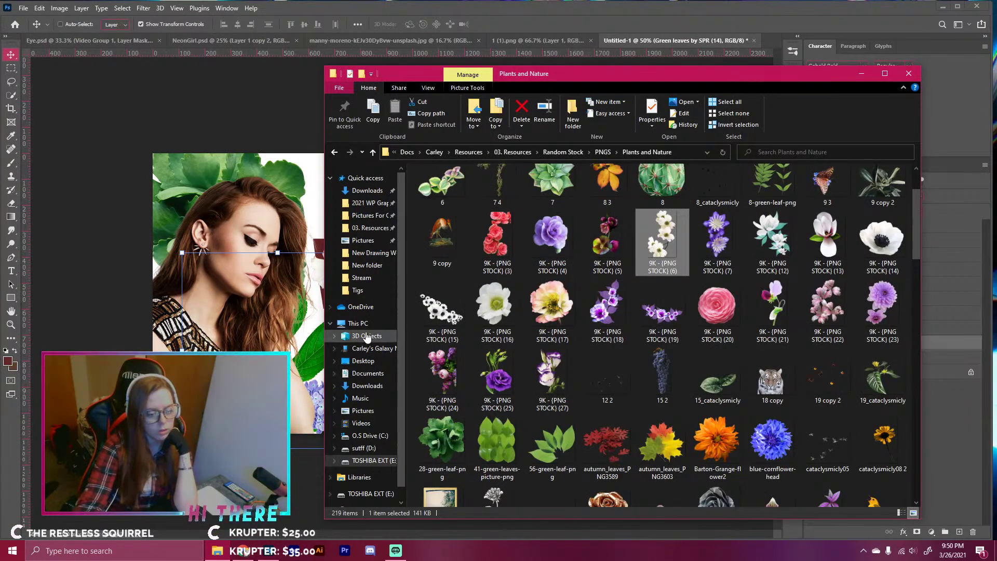
scroll(457, 386, "down", 15)
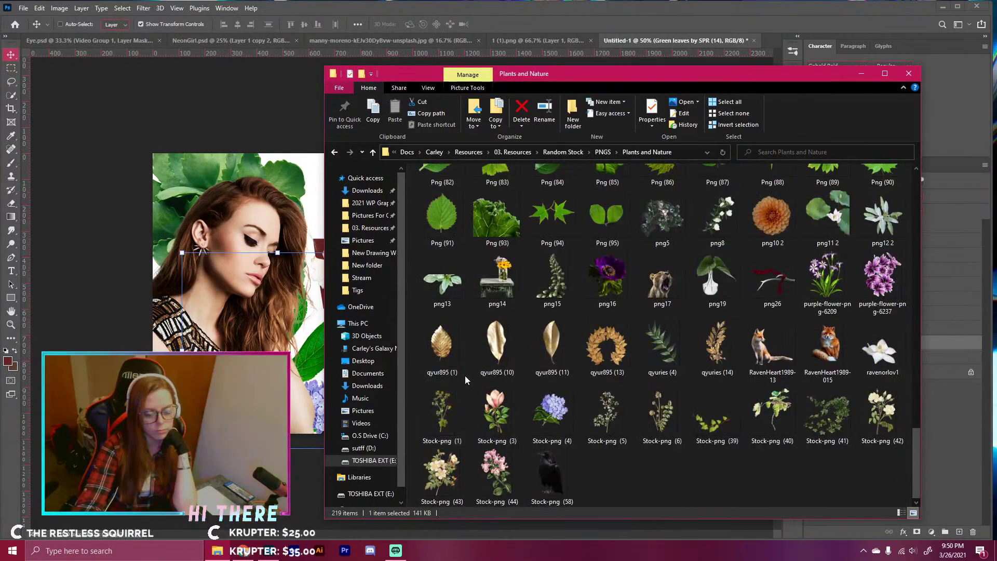
scroll(462, 384, "up", 15)
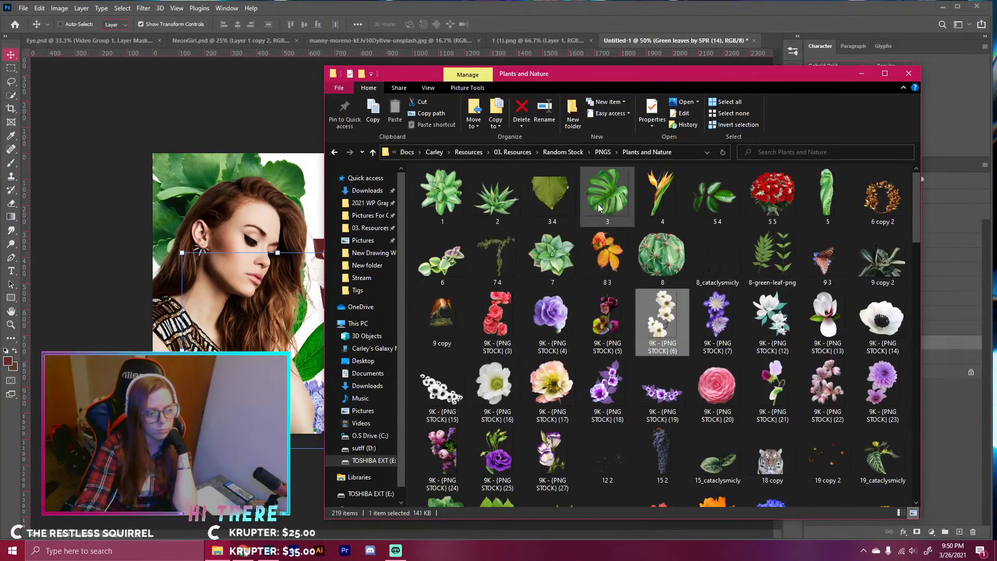
left_click_drag(599, 204, 334, 131)
left_click_drag(386, 236, 558, 210)
left_click_drag(445, 407, 584, 456)
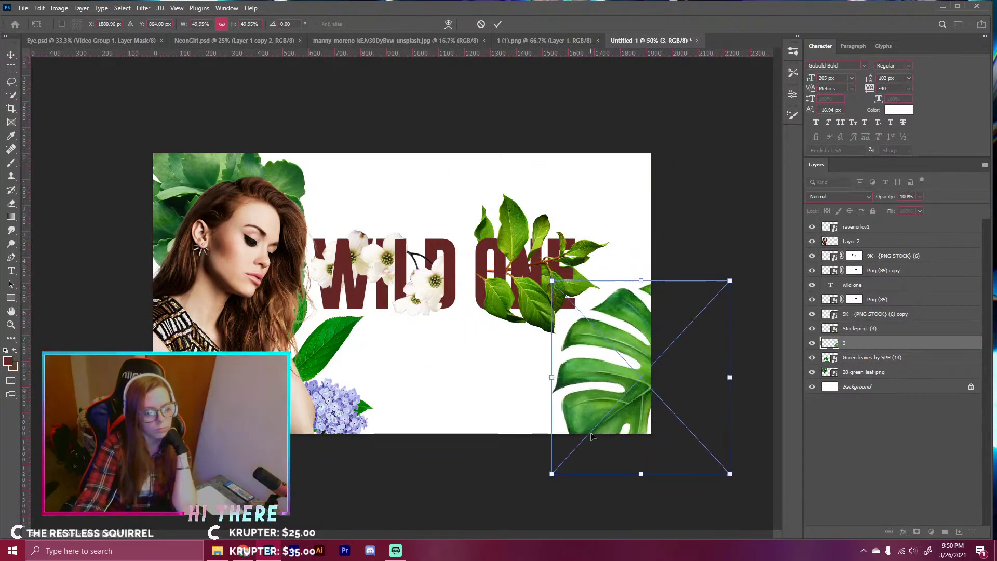
left_click(497, 24)
- Rotate the monstera leaf to 75.57° and shift it slightly down and left within the canvas's lower-right corner
left_click_drag(673, 322, 629, 396)
left_click_drag(633, 336, 649, 417)
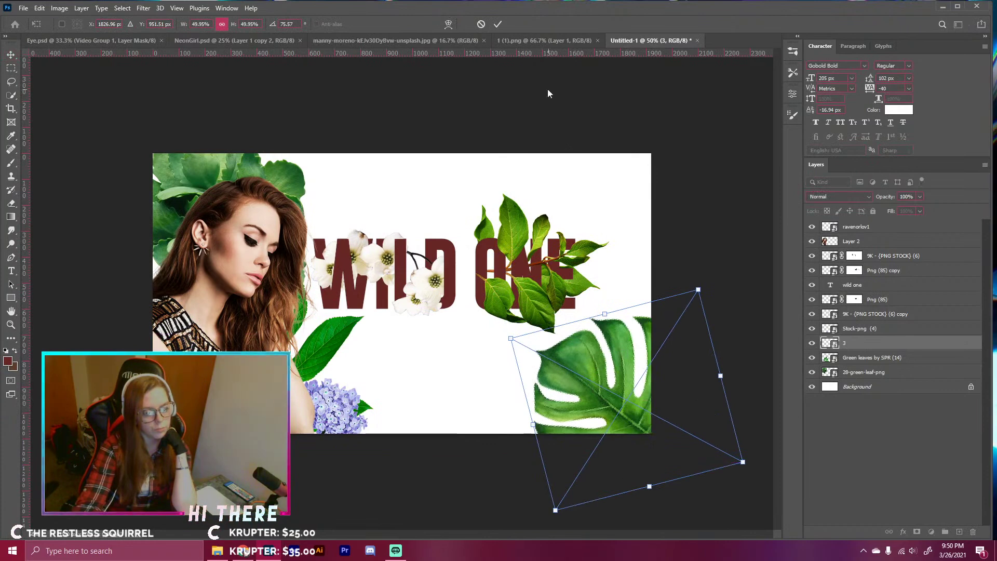
left_click(497, 24)
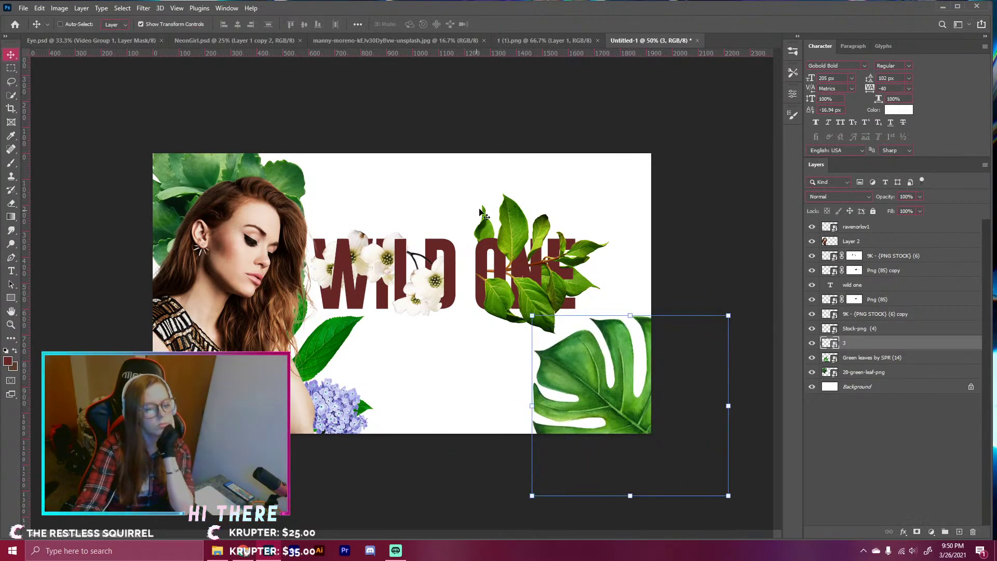
- Place leaf image Png (82) from File Explorer's Plants and Nature folder onto the canvas
left_click(217, 550)
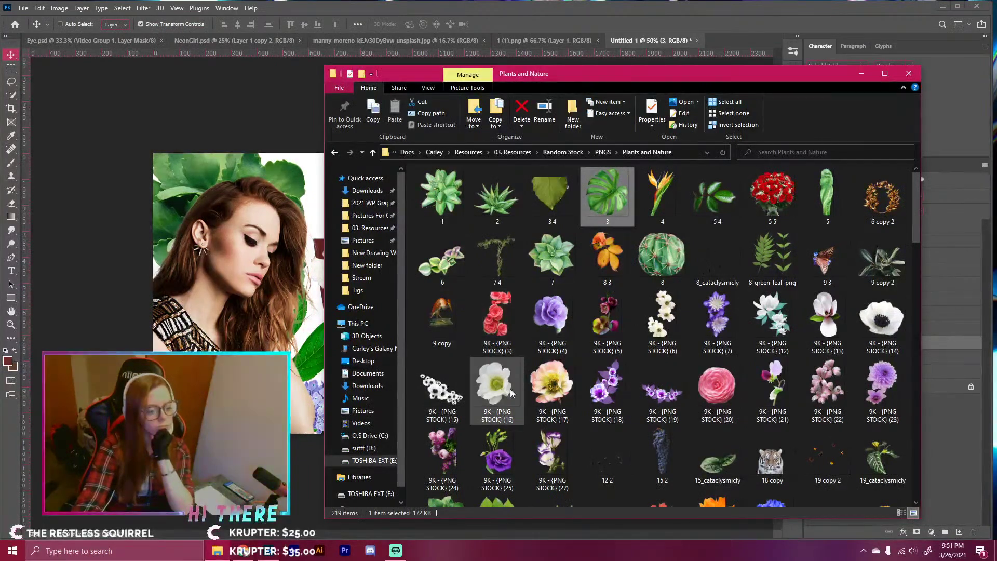
scroll(561, 387, "down", 10)
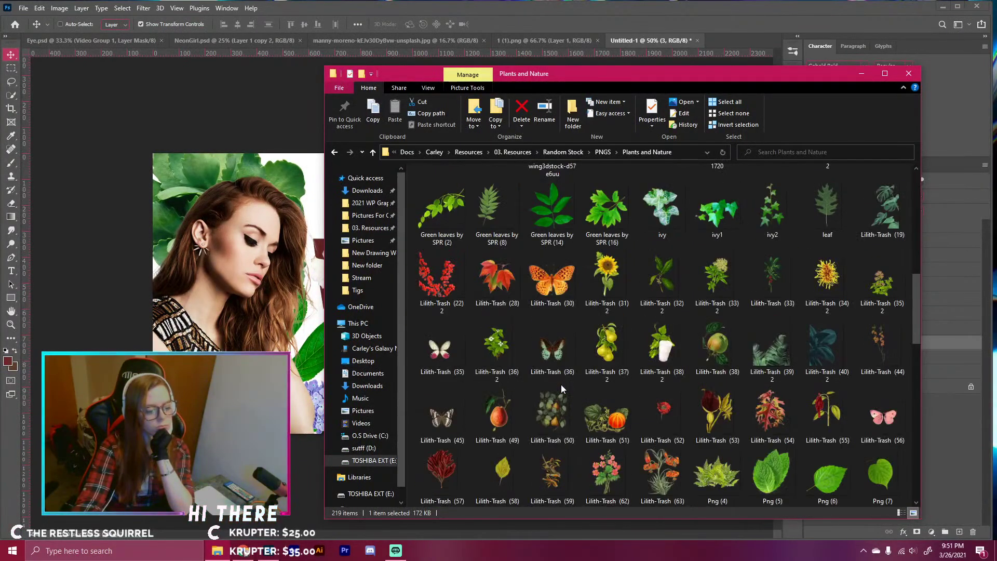
scroll(561, 386, "up", 15)
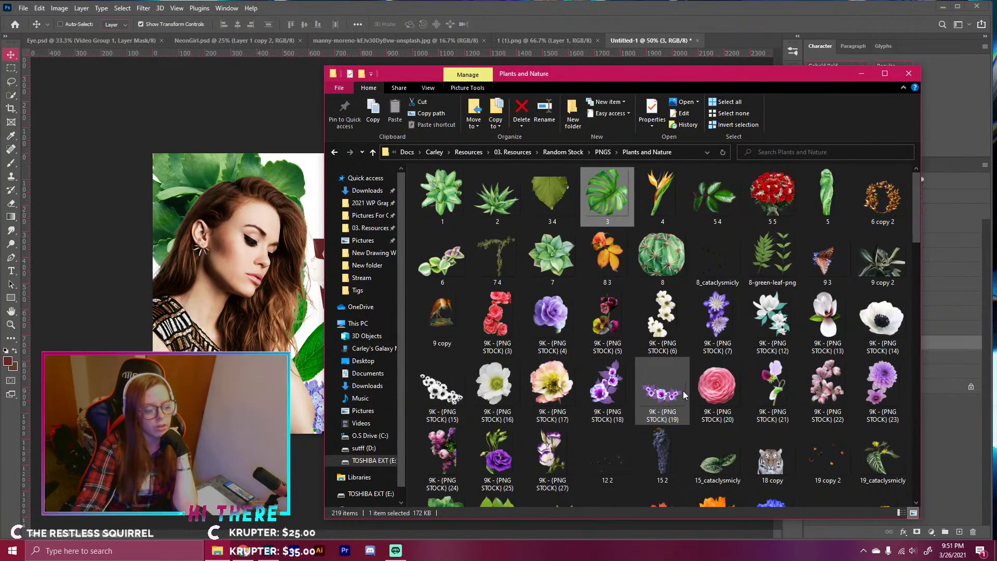
scroll(524, 343, "down", 5)
scroll(525, 342, "up", 5)
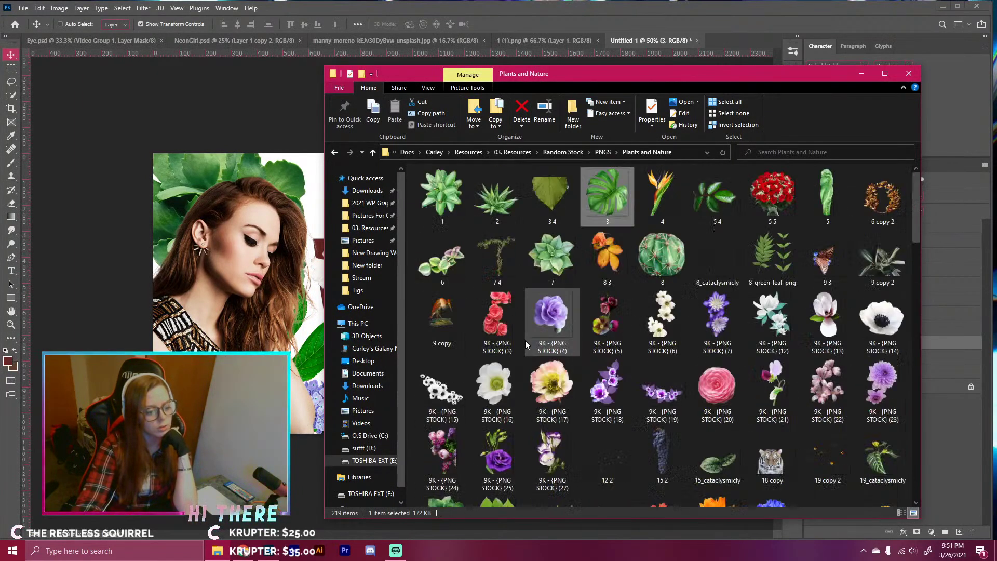
scroll(525, 343, "down", 5)
scroll(525, 341, "down", 6)
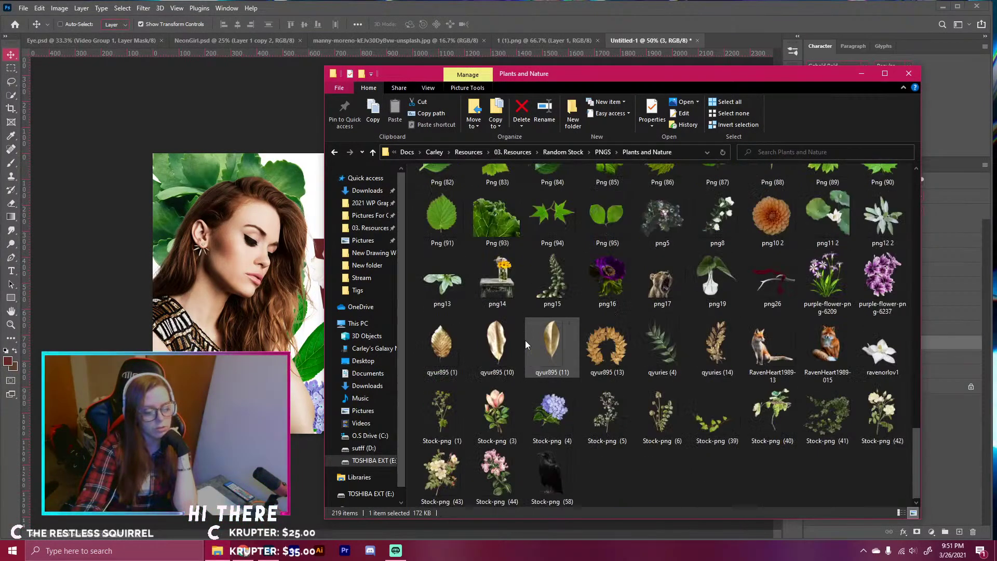
scroll(623, 327, "up", 2)
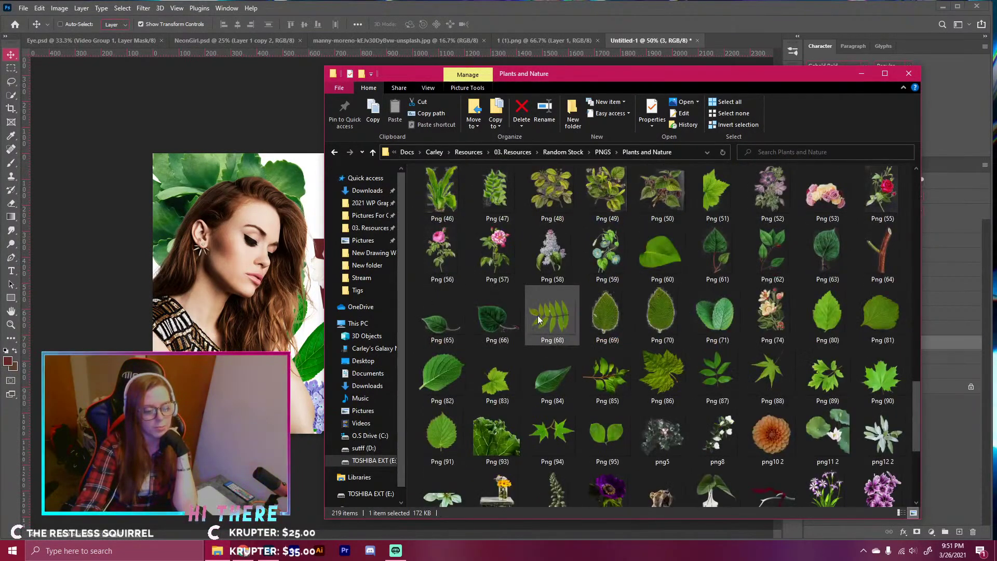
left_click_drag(442, 378, 561, 221)
- Rotate the placed Png (82) leaf to -174.44° at 20.51% scale and position it over the canvas's upper-right corner
left_click_drag(723, 418, 468, 170)
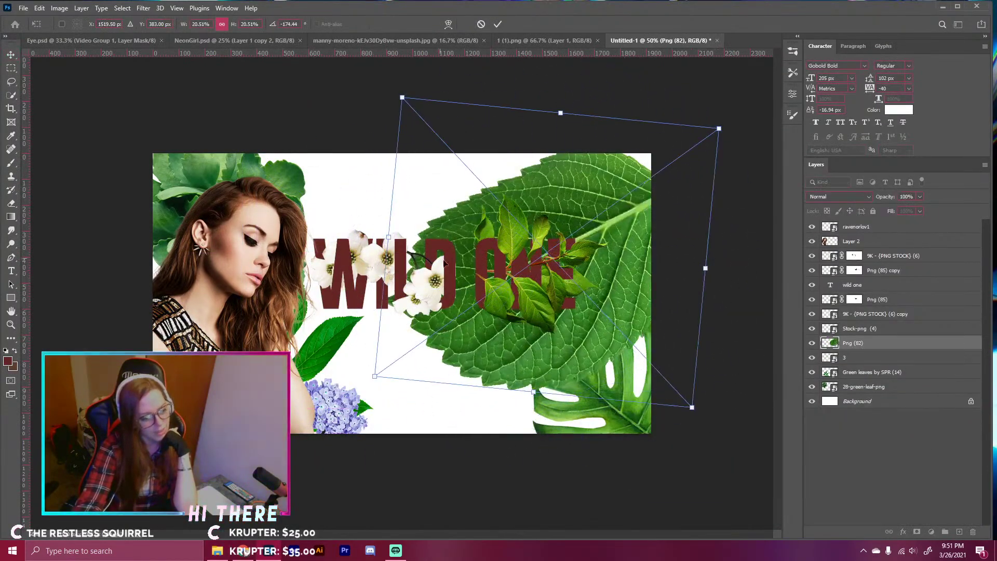
left_click_drag(456, 262, 522, 206)
mouse_move(646, 251)
left_mouse_down()
mouse_move(603, 243)
mouse_move(632, 263)
left_mouse_up()
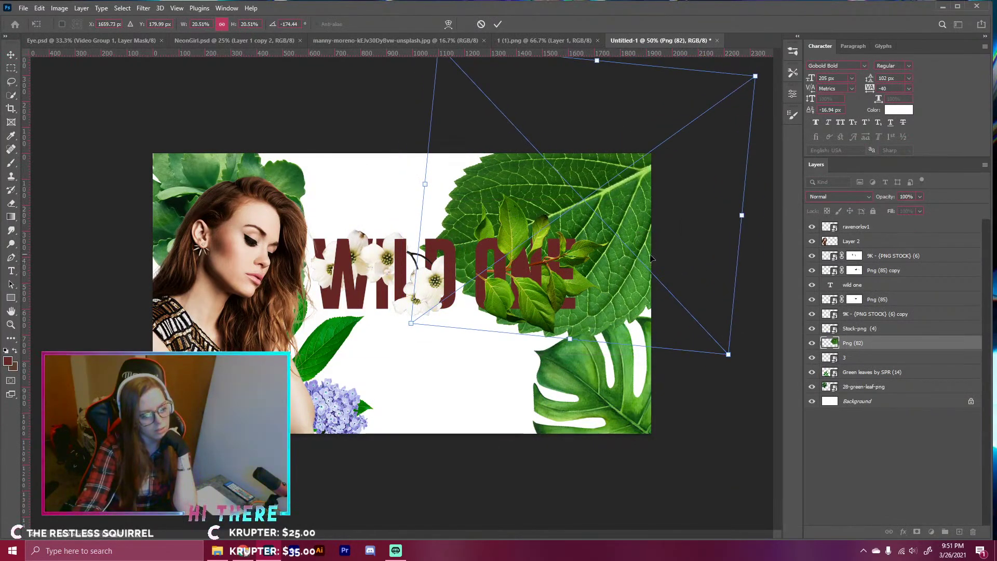
key("Return")
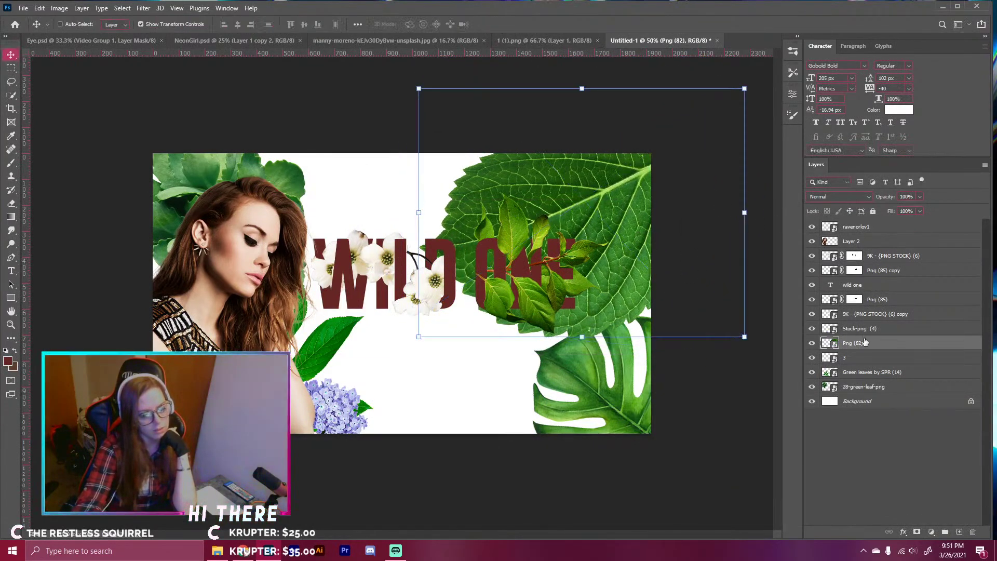
- Reorder the Png (82) leaf to sit directly above the Background layer and shift it upward in the canvas's upper-right corner
left_click_drag(860, 344, 878, 392)
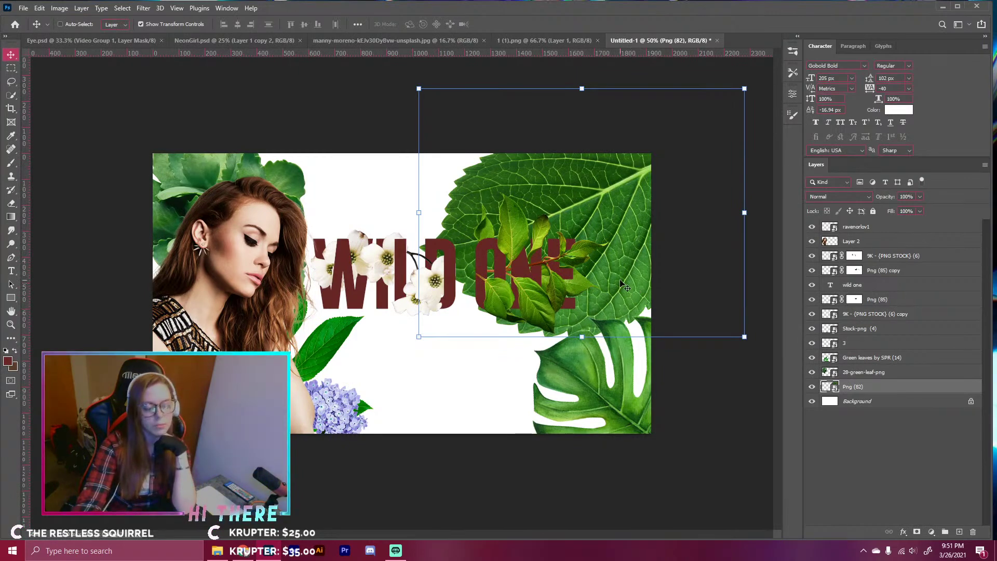
left_click_drag(607, 269, 620, 202)
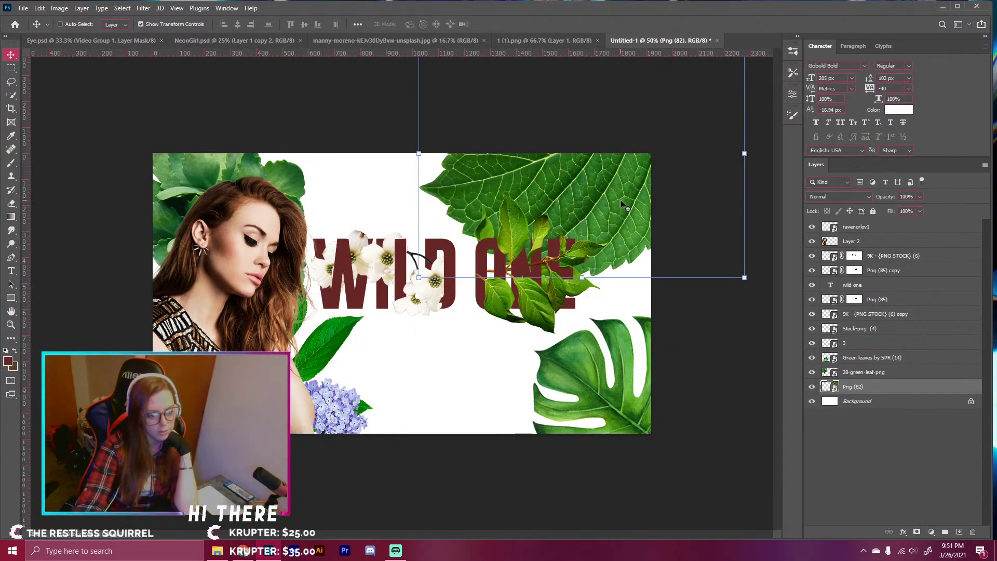
left_click(856, 402)
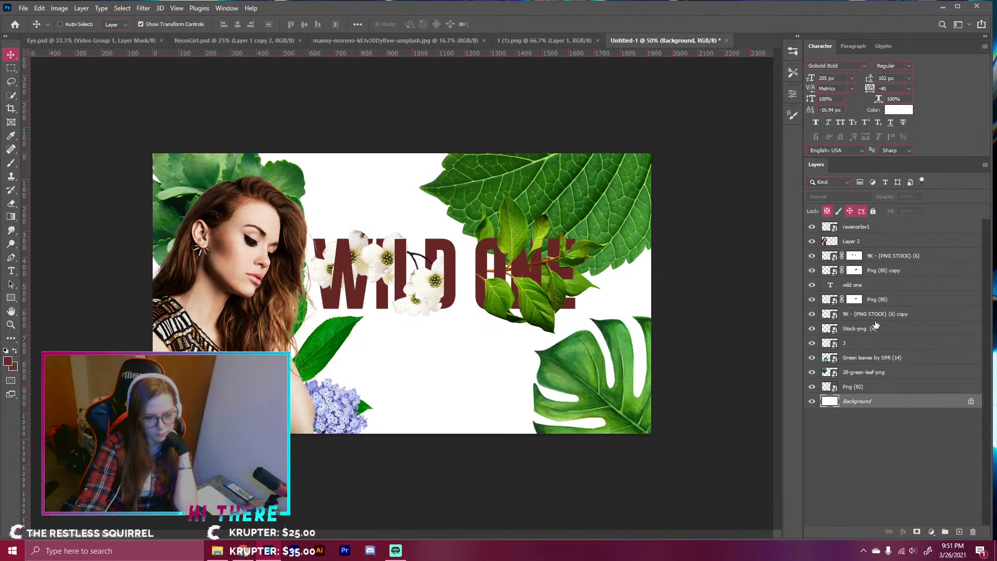
- Recolour the WILD ONE title text mint green, #6affa9
left_click(849, 285)
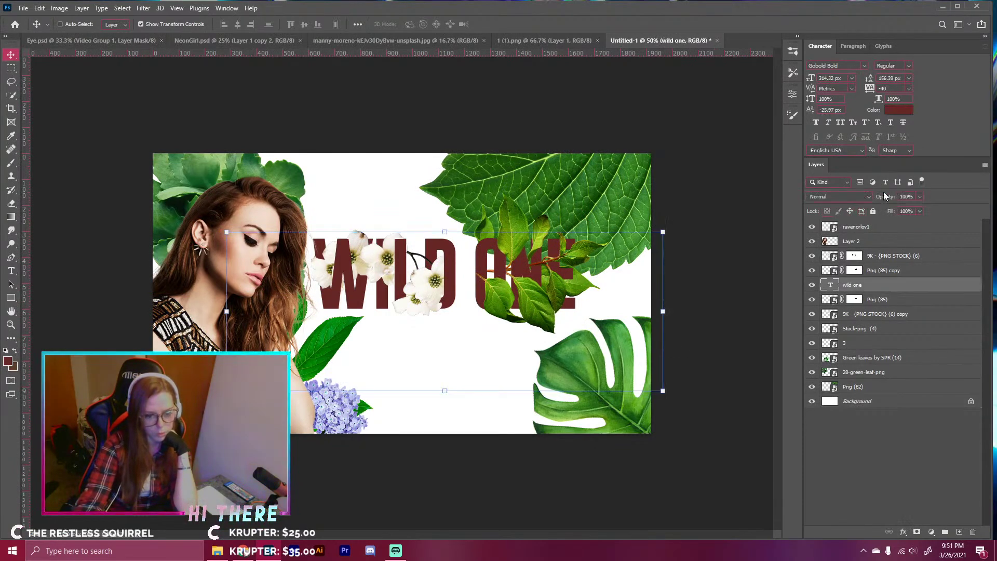
left_click(898, 109)
left_click_drag(582, 202, 645, 340)
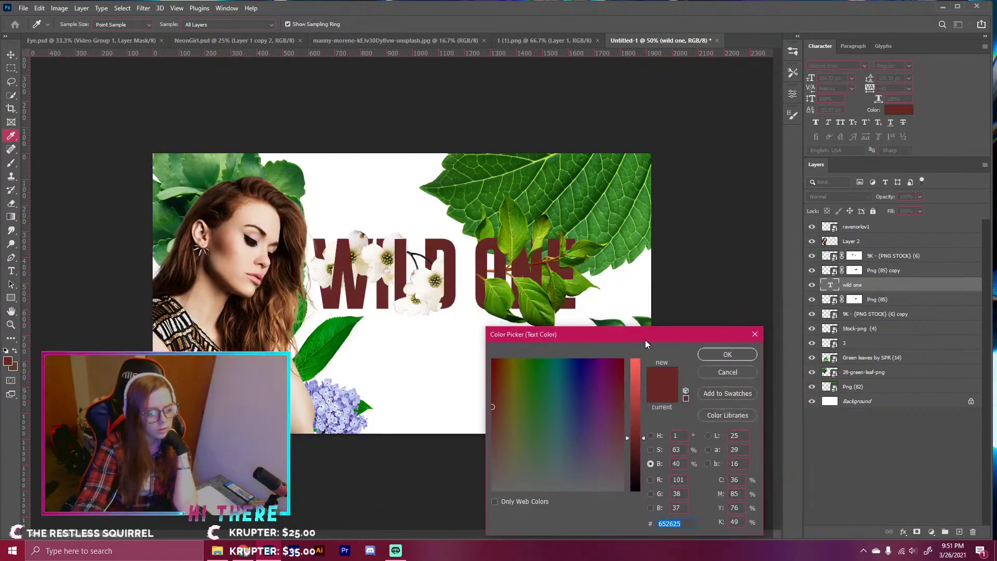
left_click(650, 435)
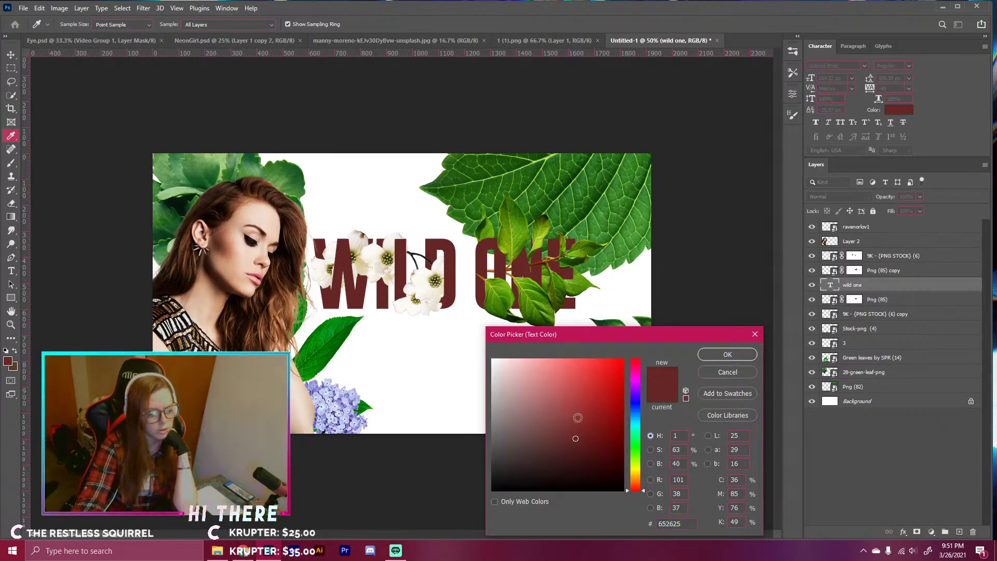
left_click(578, 395)
left_click_drag(578, 394, 566, 348)
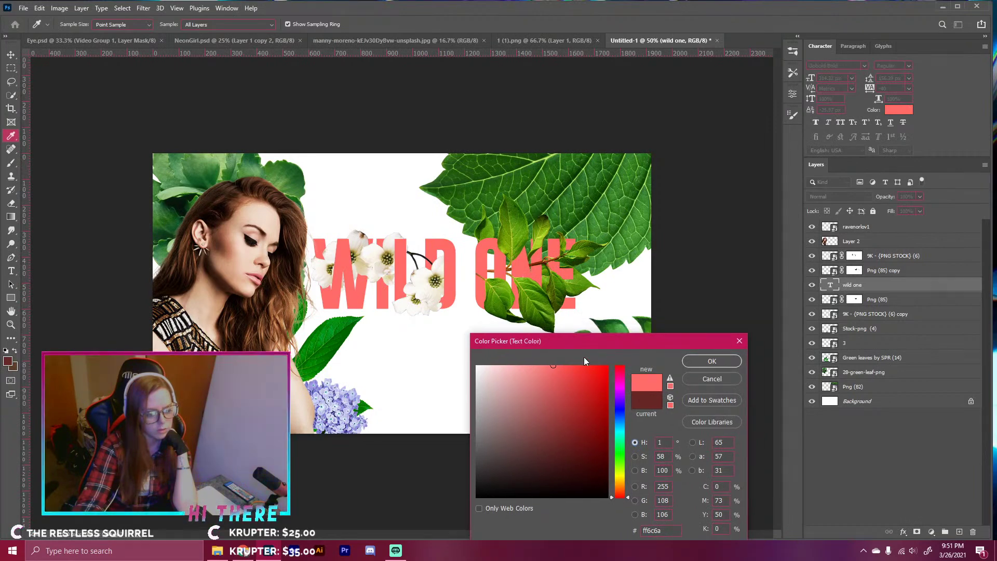
left_click_drag(616, 491, 623, 447)
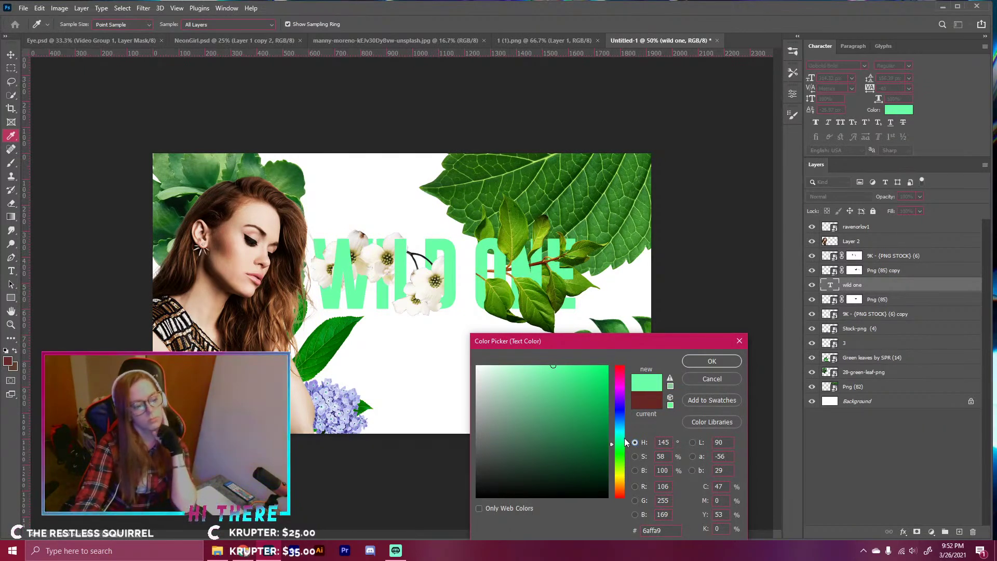
left_click(686, 363)
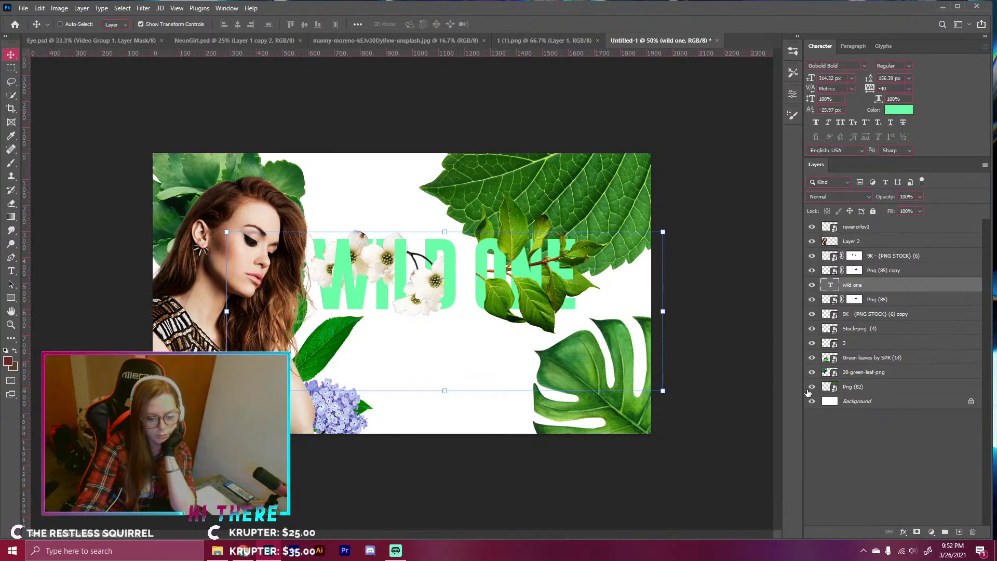
- Add a Gradient fill layer directly above the Background using the Orange_05 preset from the Oranges group
left_click(834, 401)
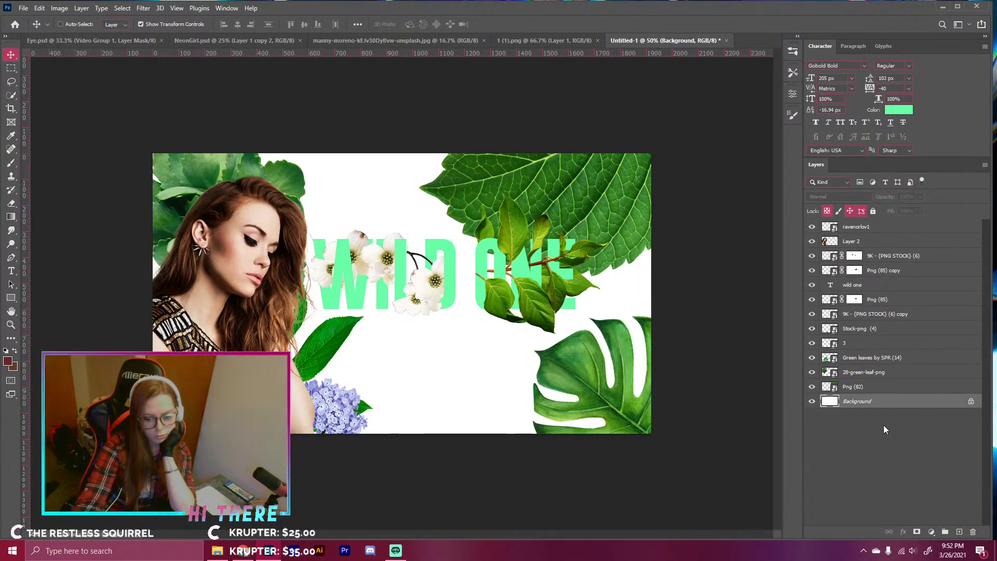
left_click(931, 532)
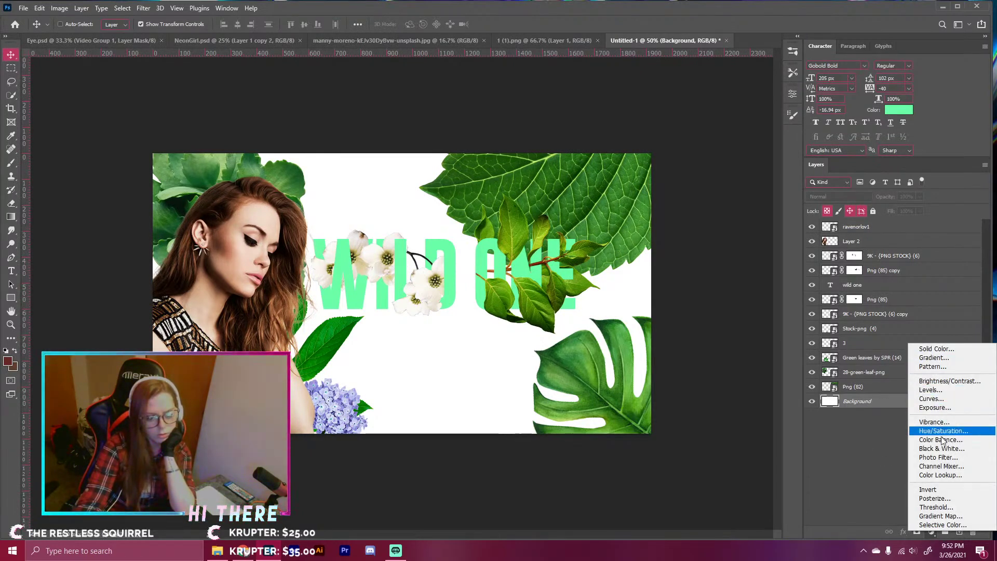
left_click(947, 359)
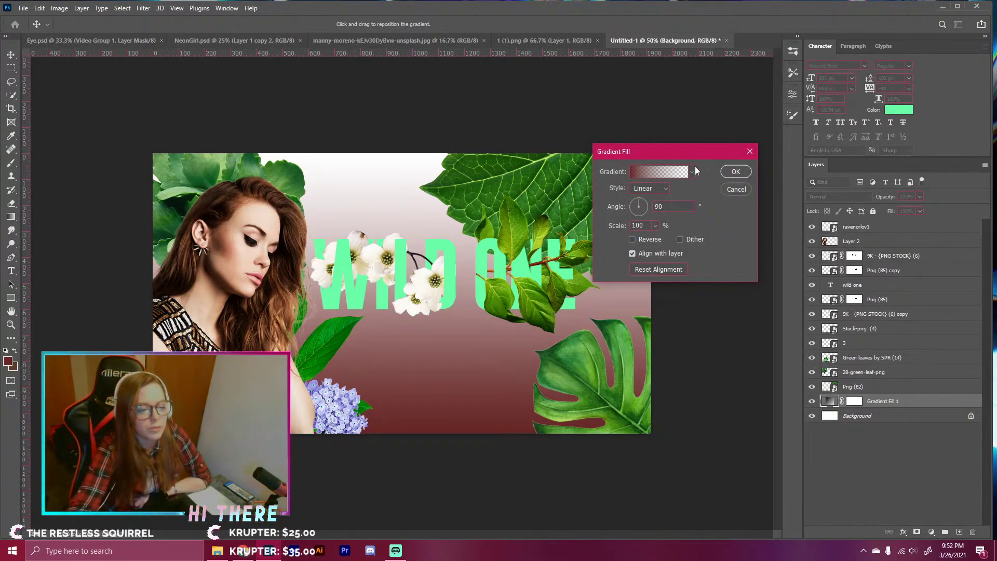
left_click(682, 172)
scroll(545, 207, "down", 2)
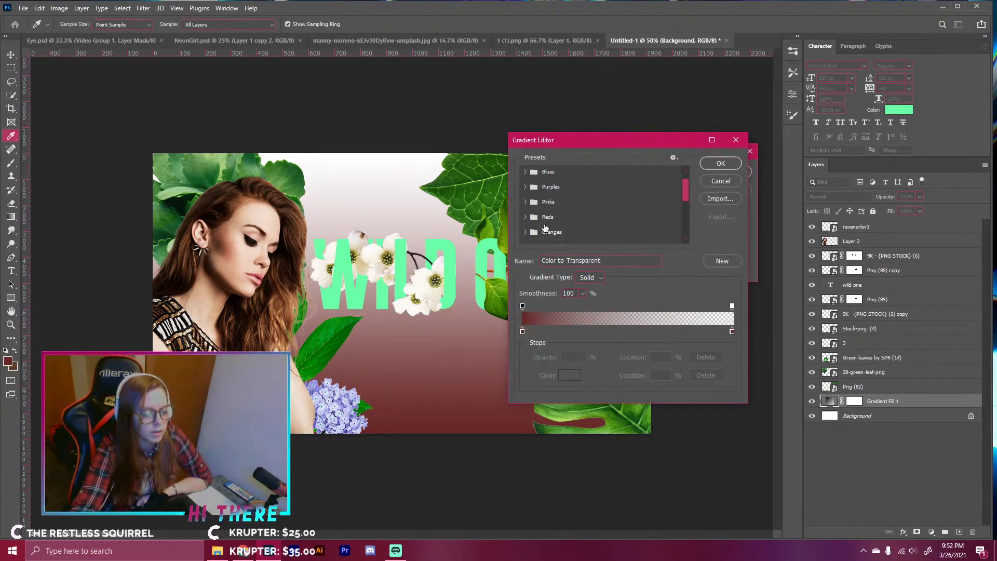
left_click(525, 223)
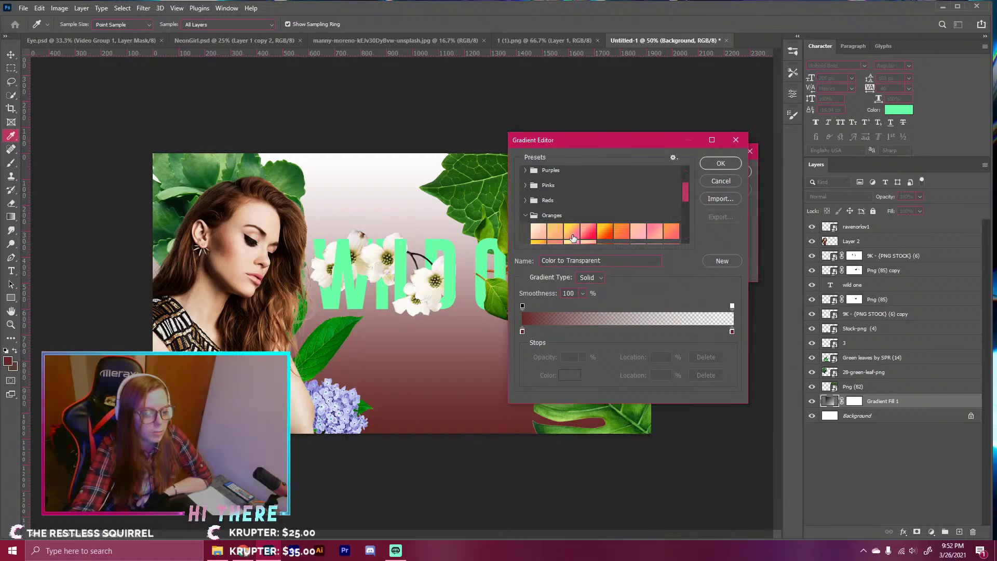
left_click(597, 229)
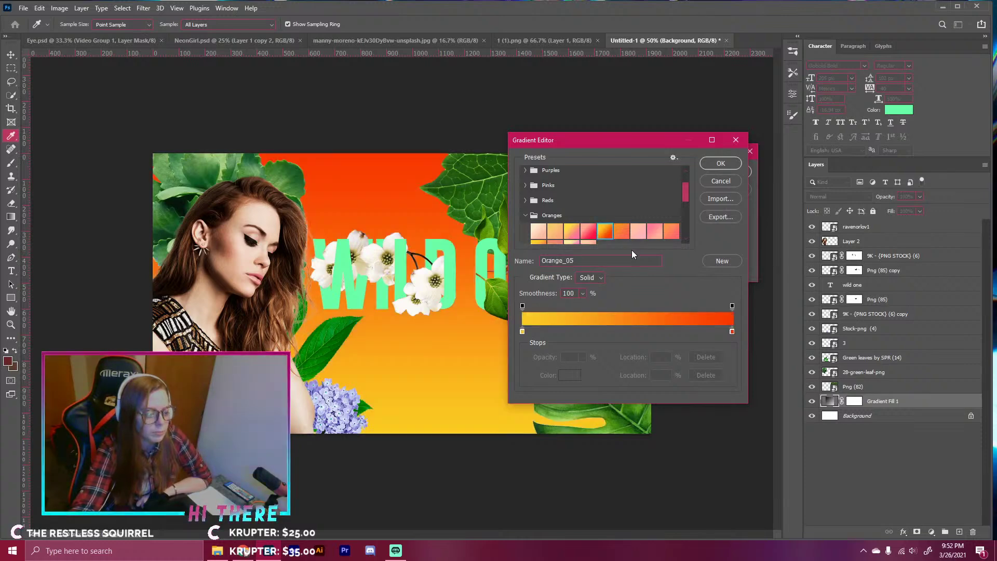
left_click(714, 162)
left_click(727, 173)
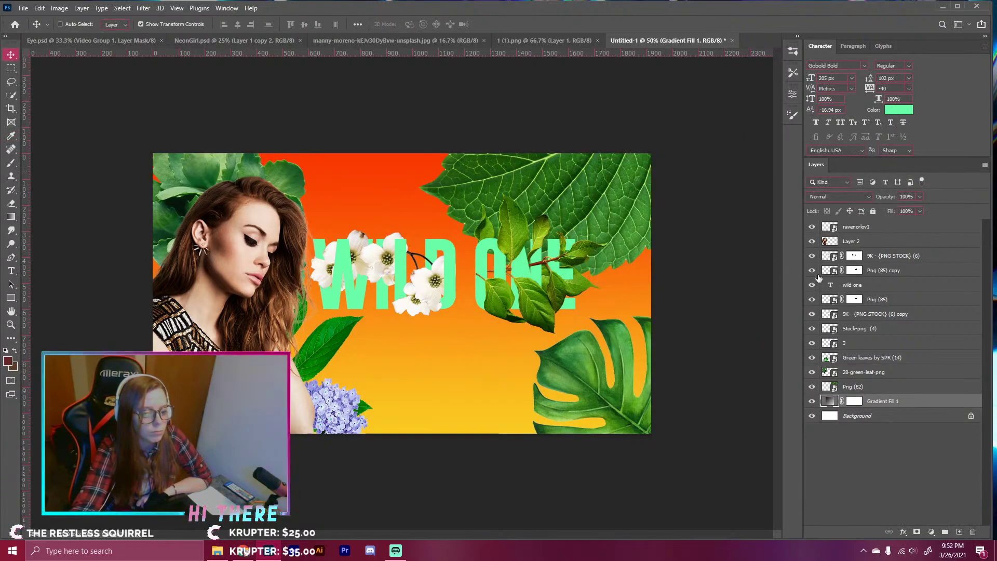
- Try several green and teal shades on the WILD ONE title and apply turquoise #4ee2cf
left_click(834, 287)
left_click(898, 110)
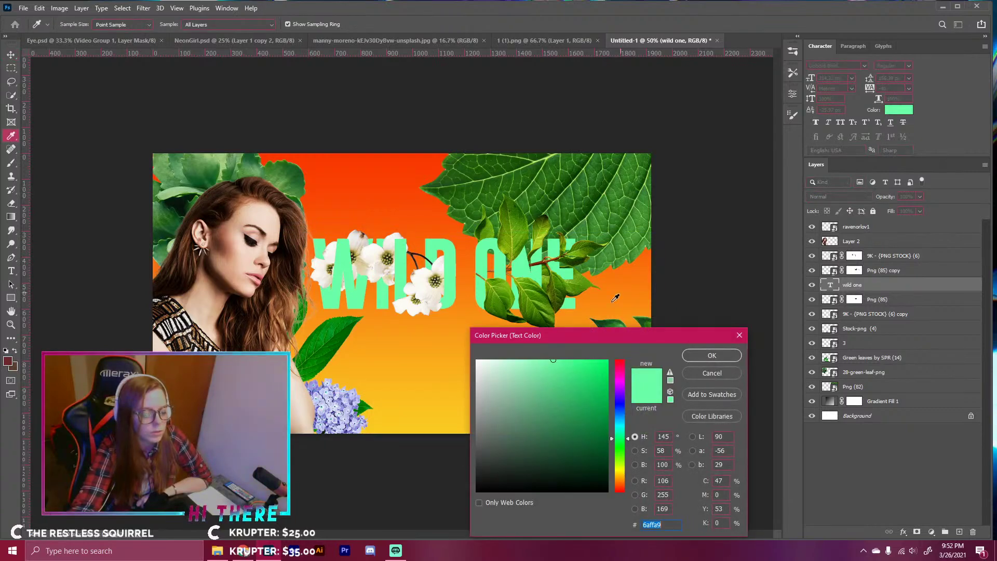
mouse_move(533, 378)
left_mouse_down()
mouse_move(540, 372)
mouse_move(519, 364)
mouse_move(544, 404)
mouse_move(556, 374)
mouse_move(550, 390)
left_mouse_up()
left_click(558, 382)
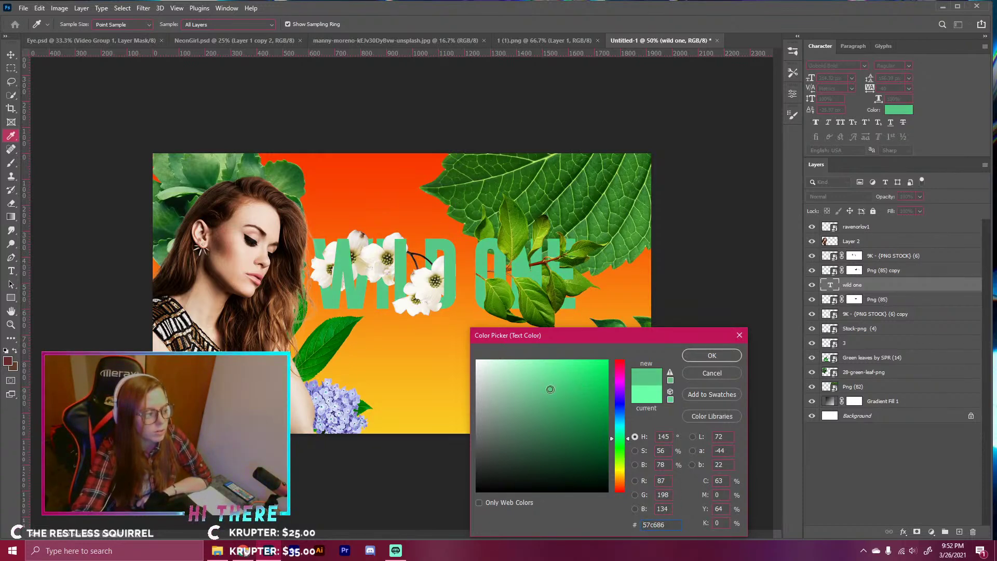
left_click(577, 394)
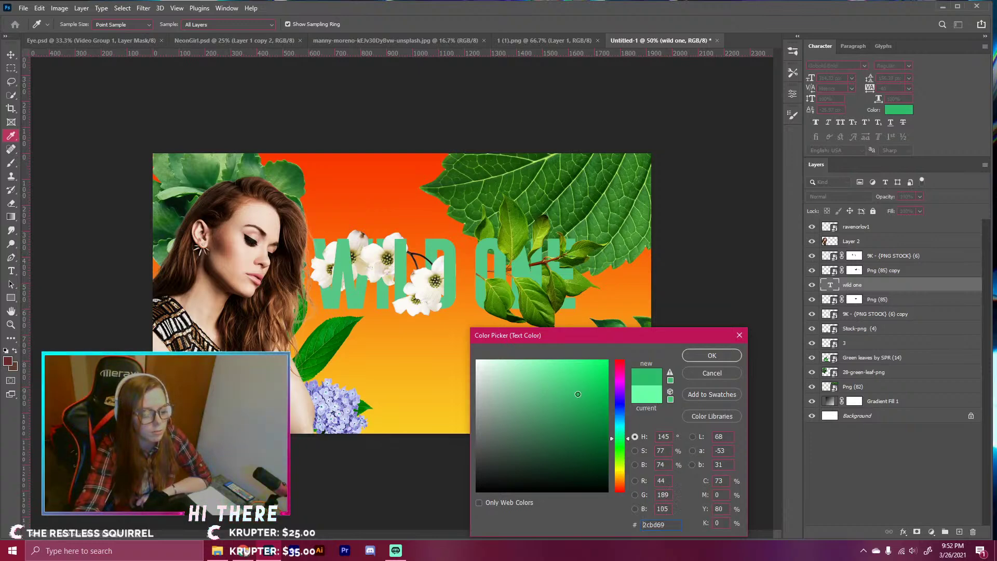
left_click(547, 408)
left_click_drag(617, 444, 621, 429)
left_click(574, 368)
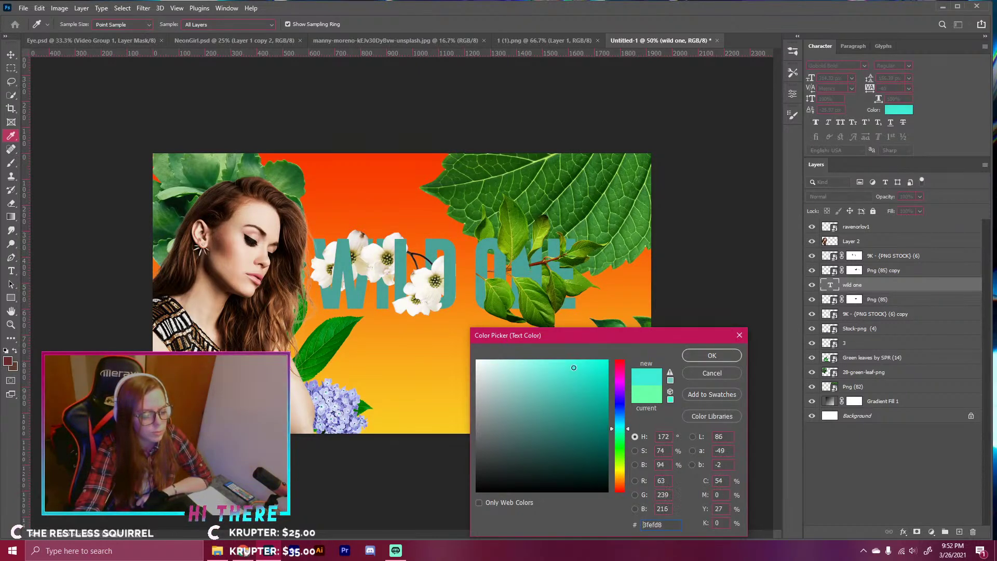
left_click(562, 374)
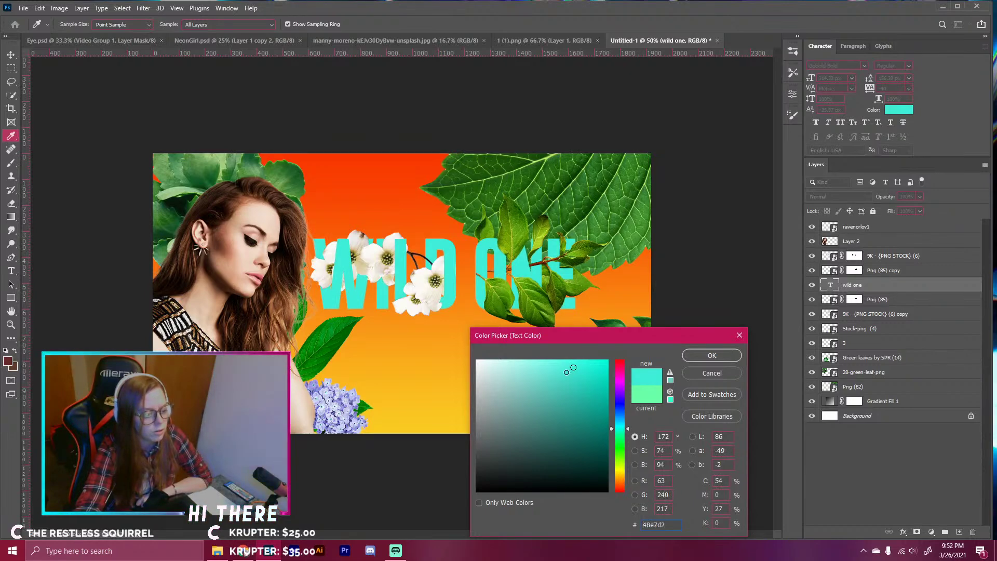
left_click(691, 360)
key("v")
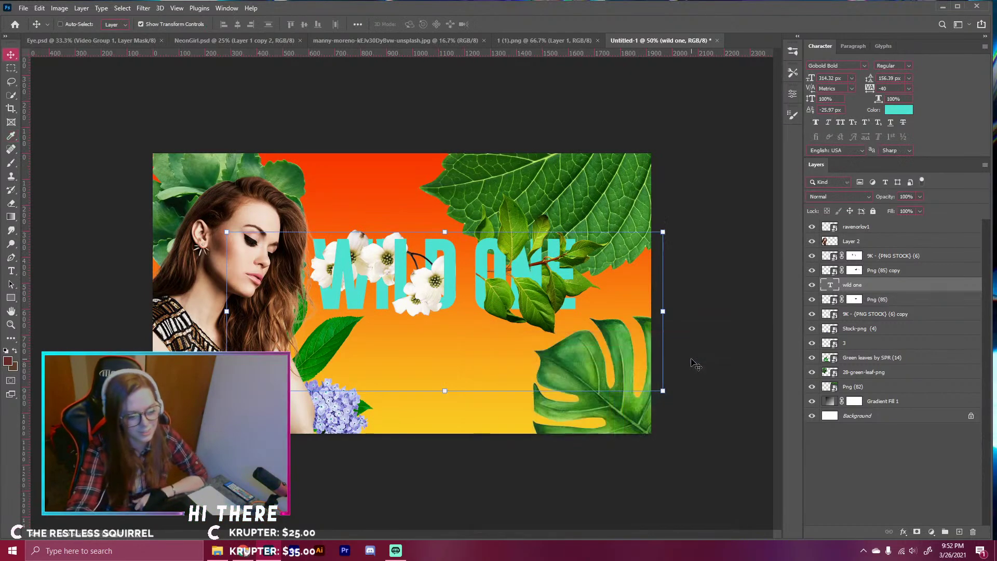
- Change the WILD ONE title's text colour to yellow-green, #d9e24e
left_click(897, 110)
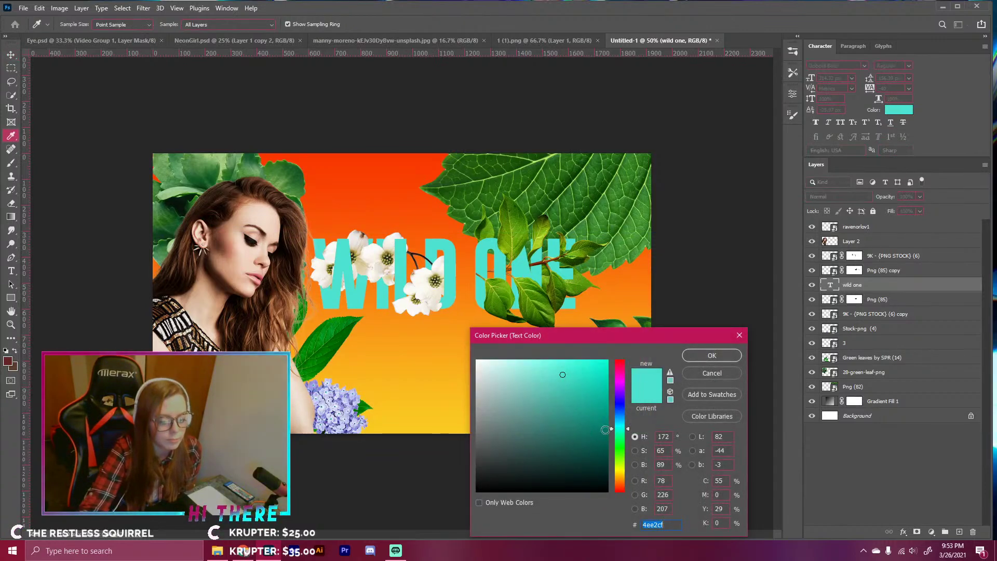
left_click_drag(618, 429, 621, 469)
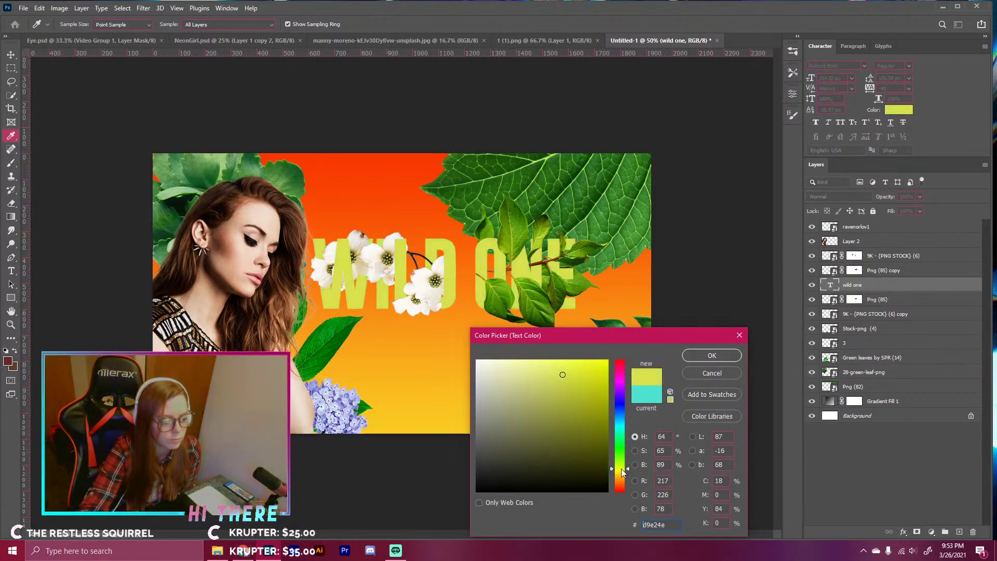
left_click(693, 354)
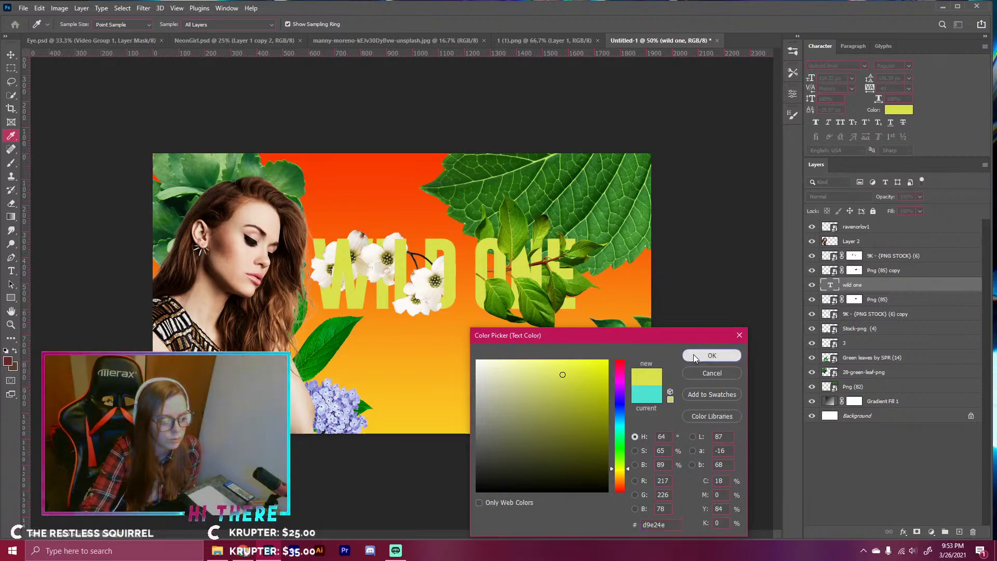
key("v")
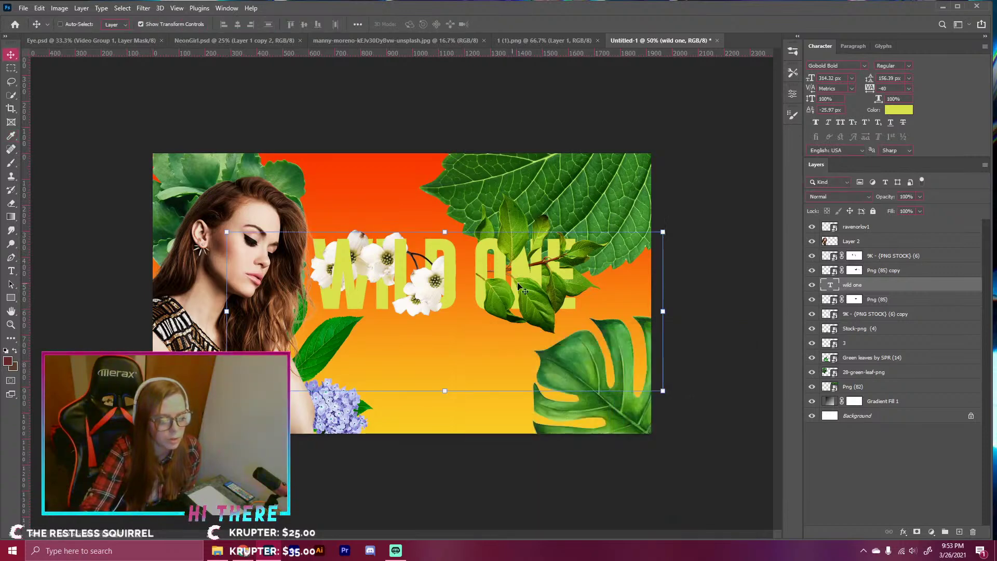
left_click(917, 531)
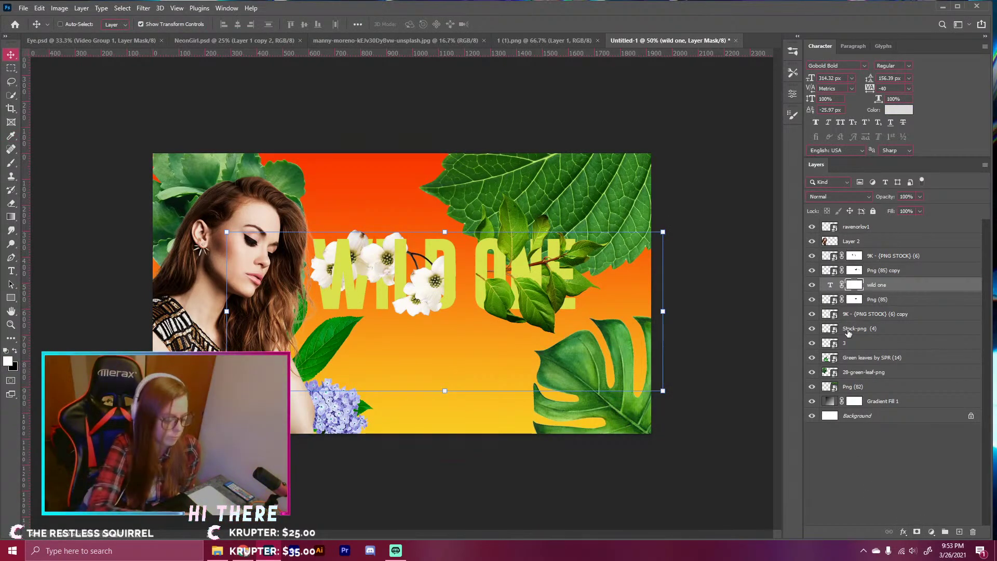
key("ctrl+z")
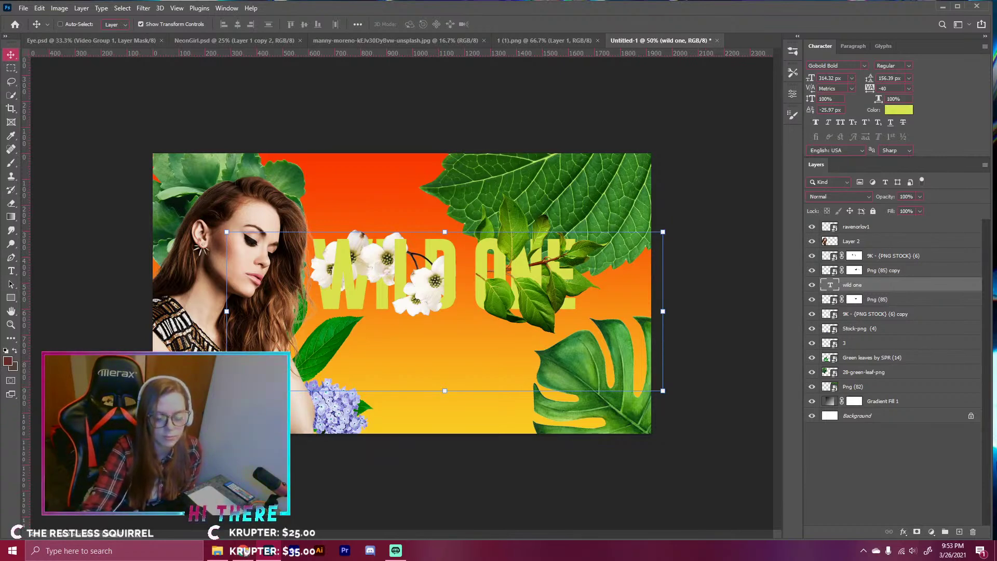
left_click(931, 532)
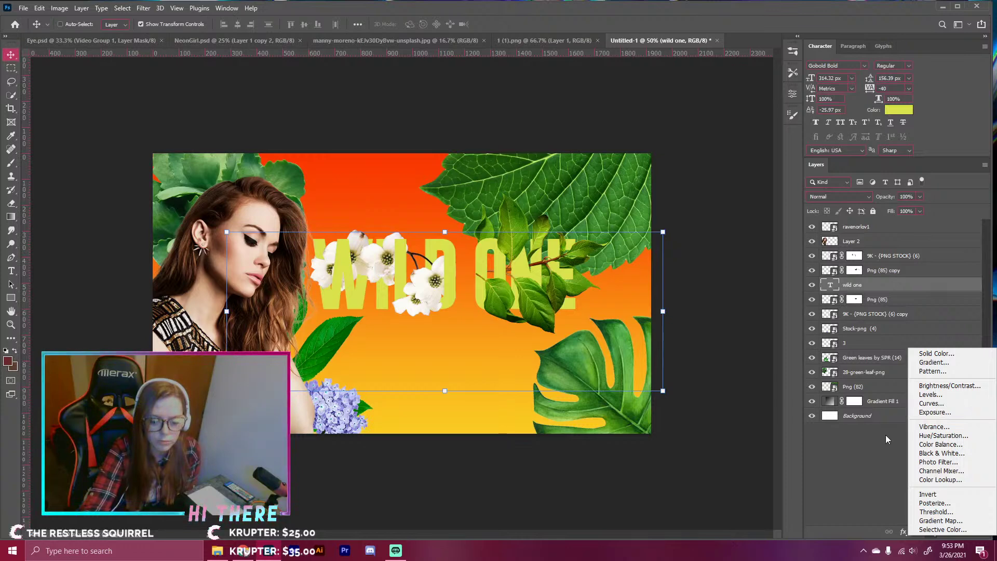
left_click(897, 520)
- Add a Gradient Overlay effect to the WILD ONE text layer
left_click(904, 531)
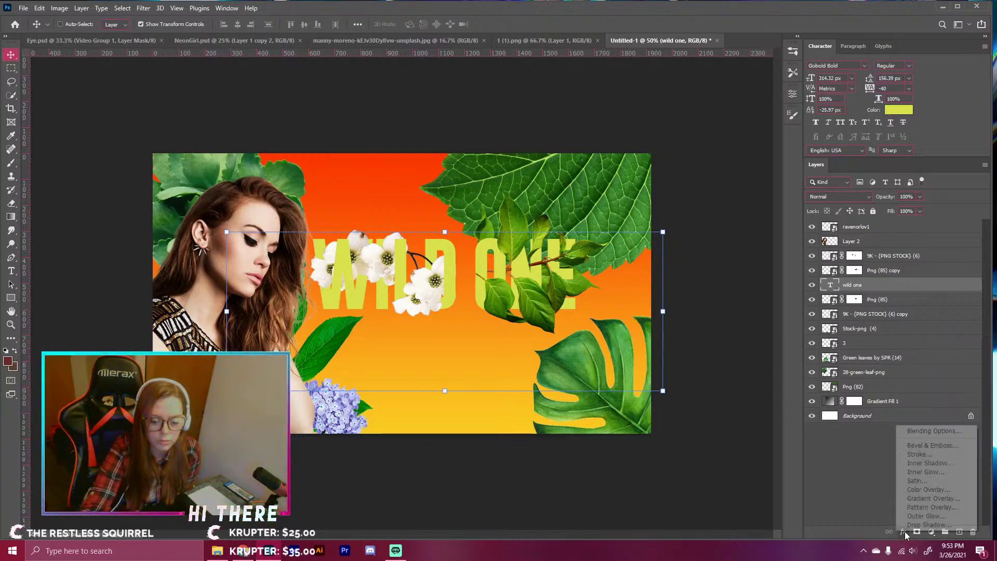
left_click(933, 498)
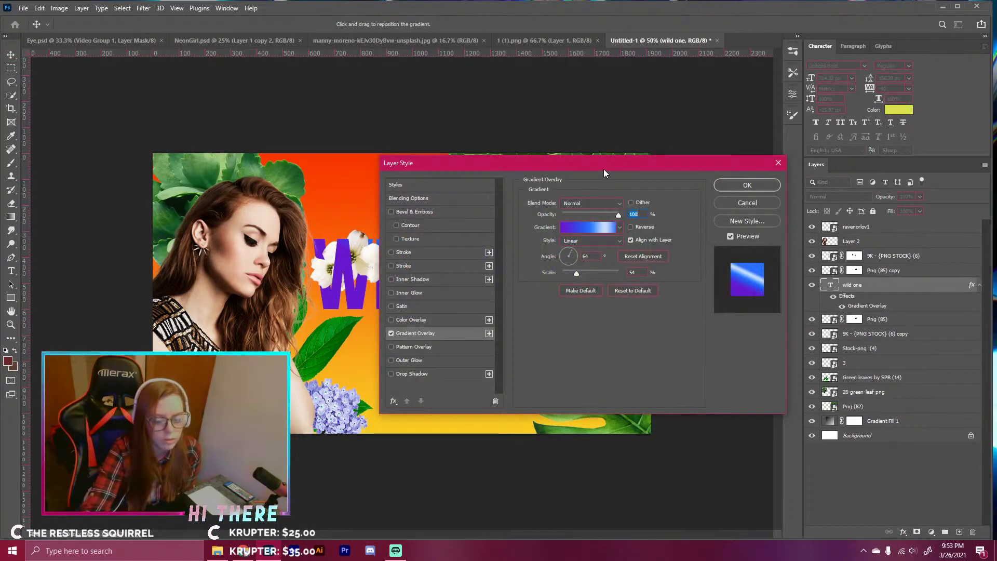
left_click_drag(603, 169, 725, 207)
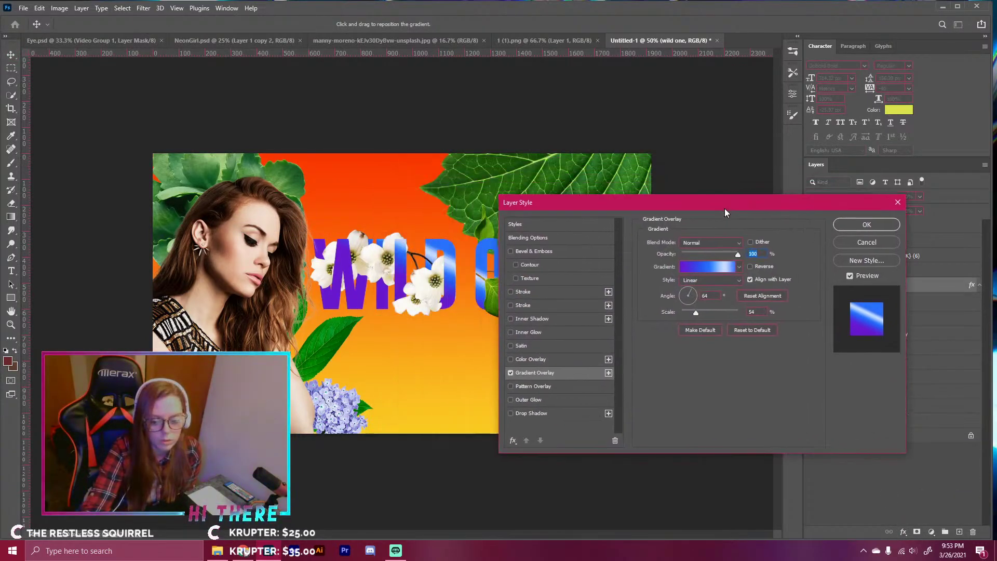
- Set the title's overlay gradient to the yellow-to-red preset, fifth in the Oranges group, and apply the layer style
left_click(738, 267)
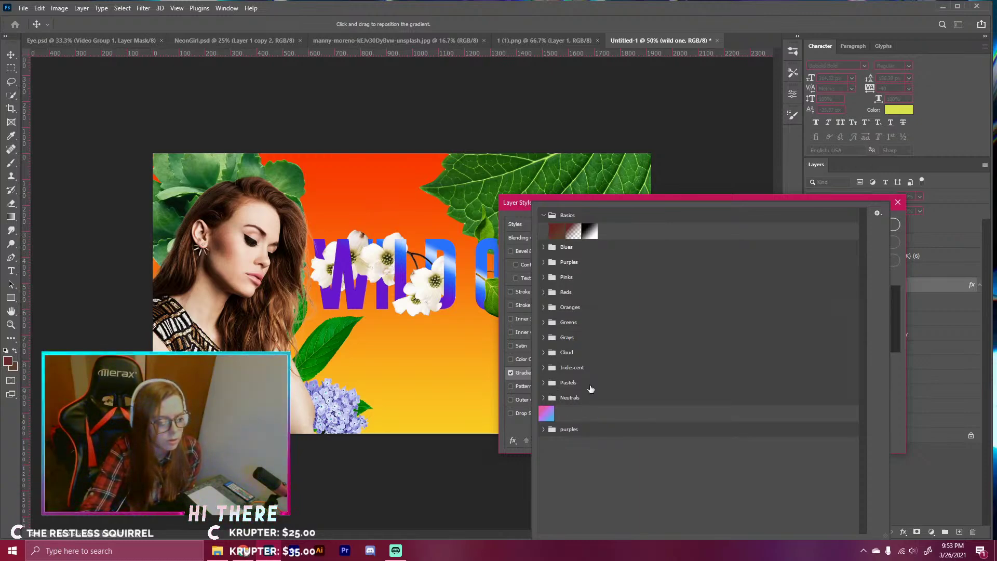
left_click(545, 216)
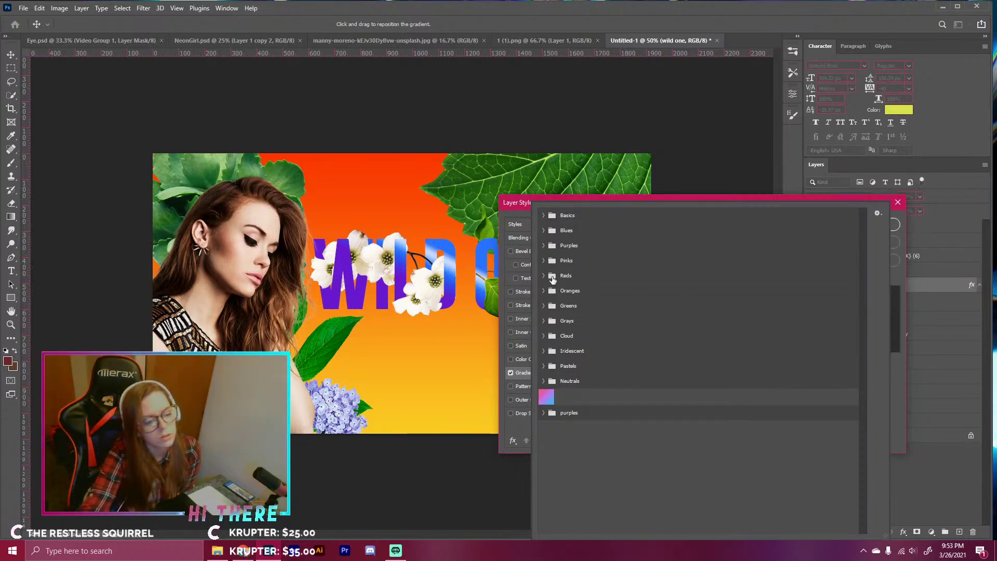
left_click(544, 291)
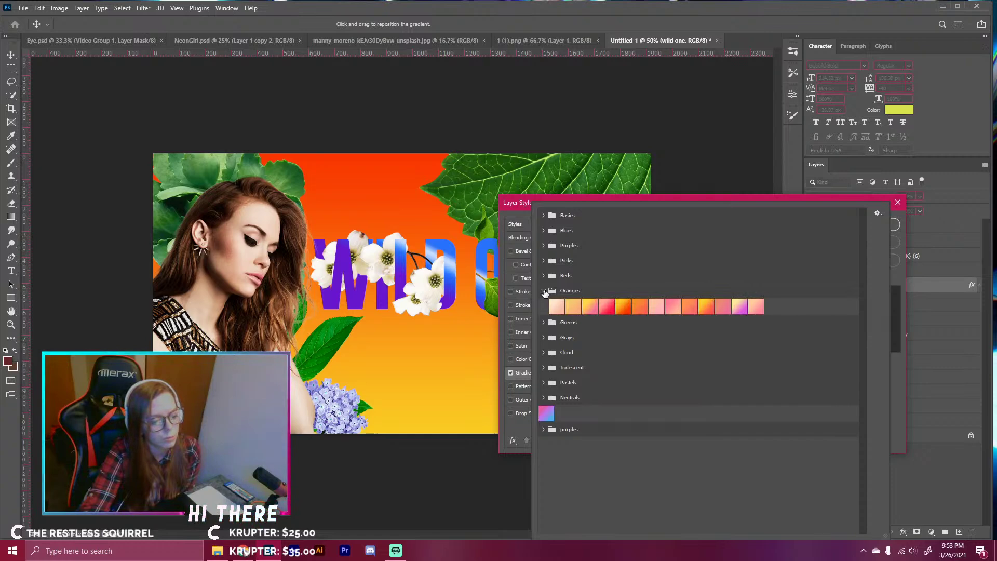
left_click(544, 291)
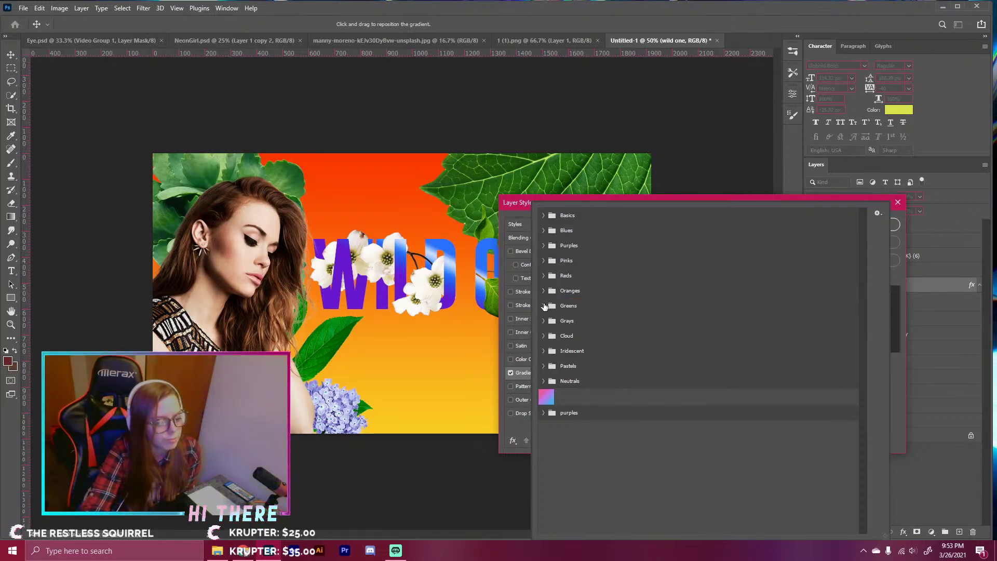
left_click(544, 306)
left_click(543, 305)
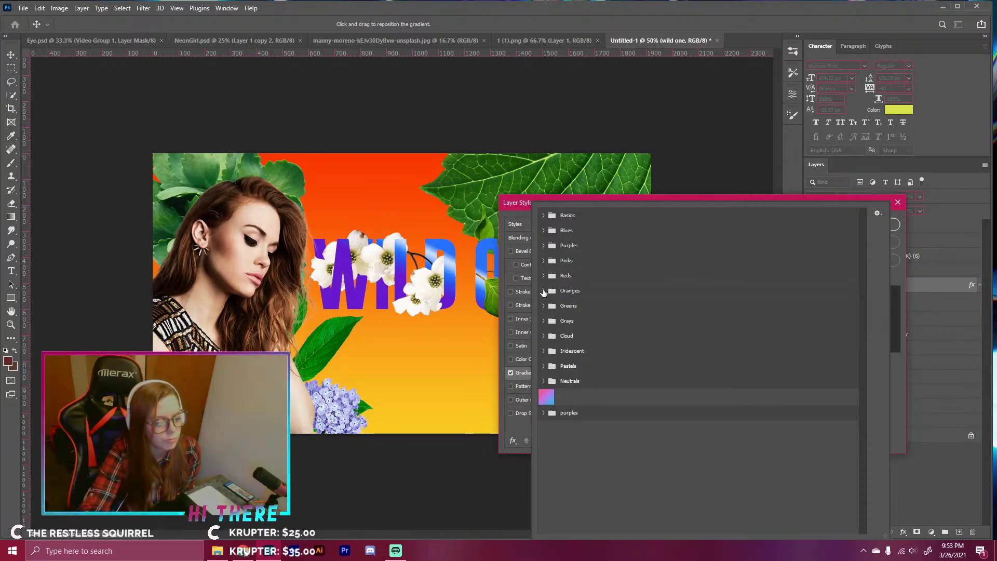
left_click(544, 291)
left_click(622, 307)
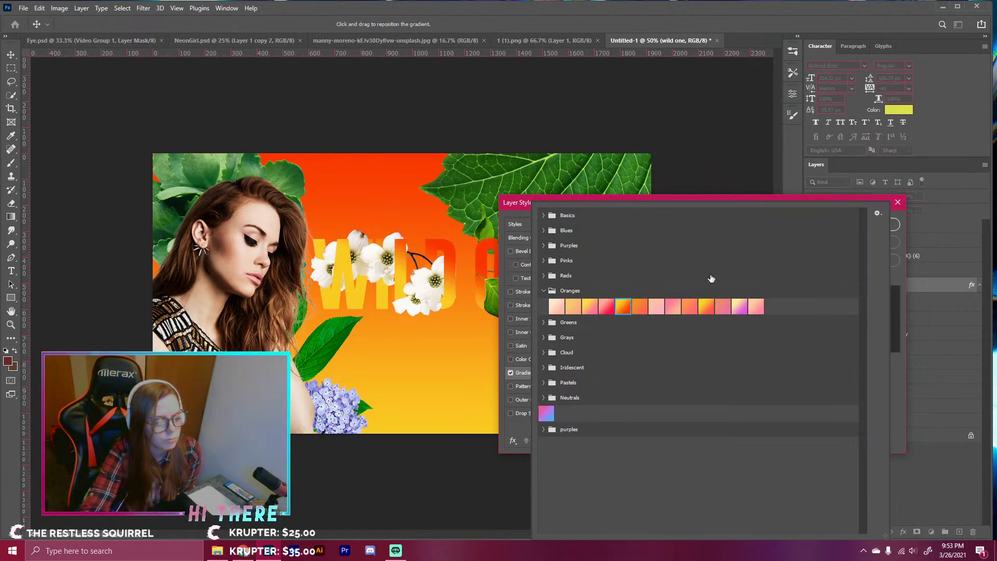
left_click(840, 200)
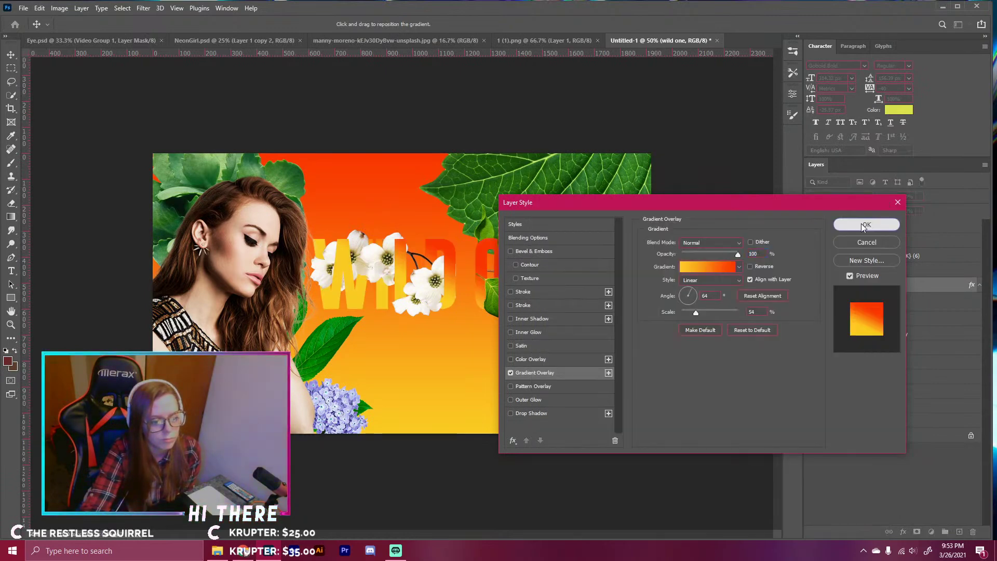
left_click(863, 224)
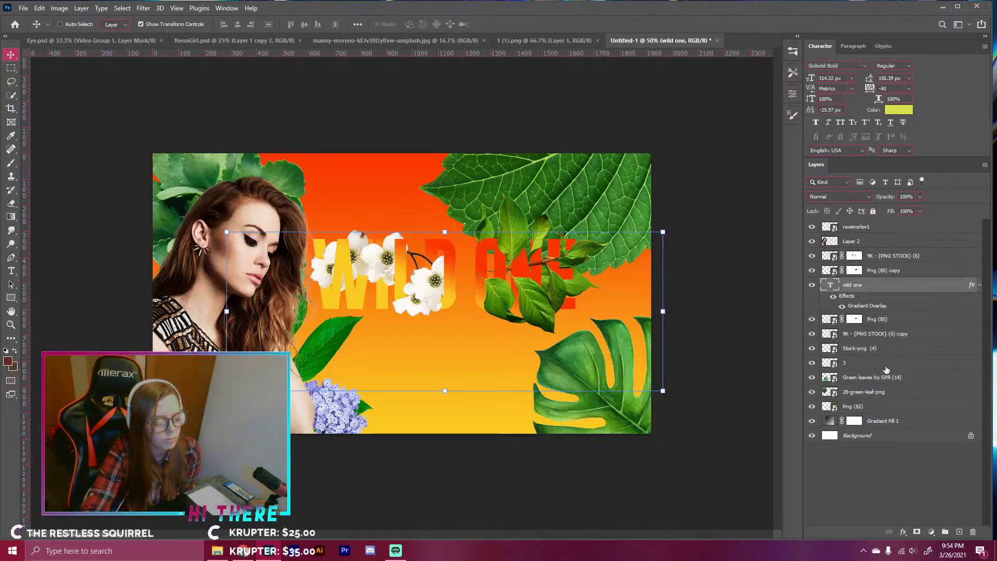
- Group the WILD ONE text with its white flower and branch layers, and move the group slightly down
left_click(866, 259)
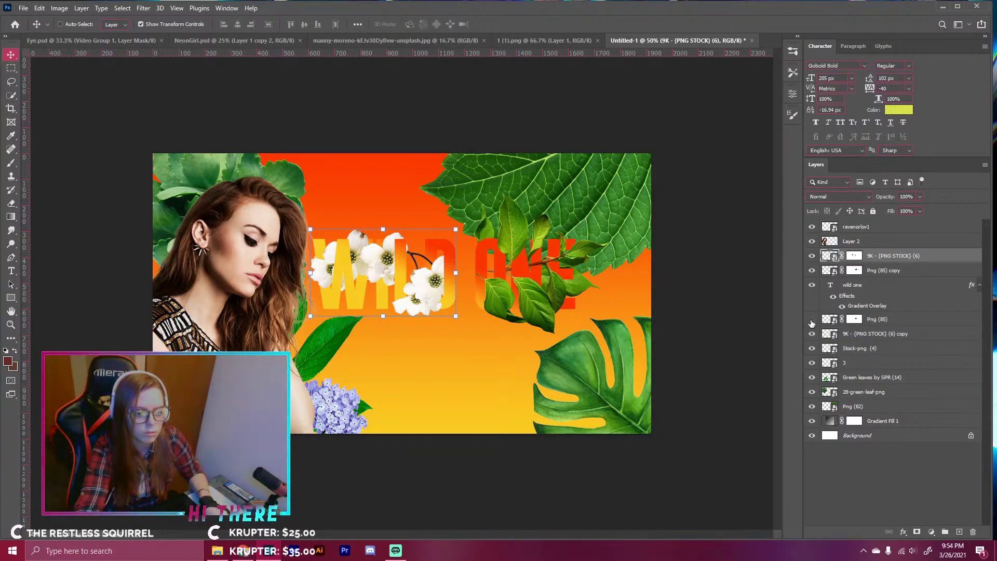
left_click(861, 338, "shift")
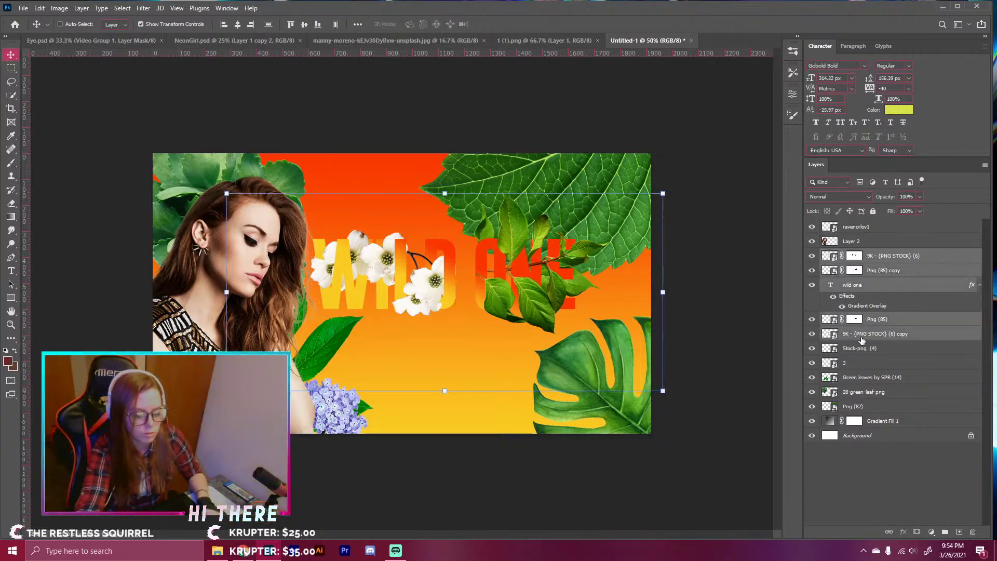
key("ctrl+g")
mouse_move(588, 251)
left_mouse_down()
mouse_move(588, 275)
mouse_move(589, 266)
left_mouse_up()
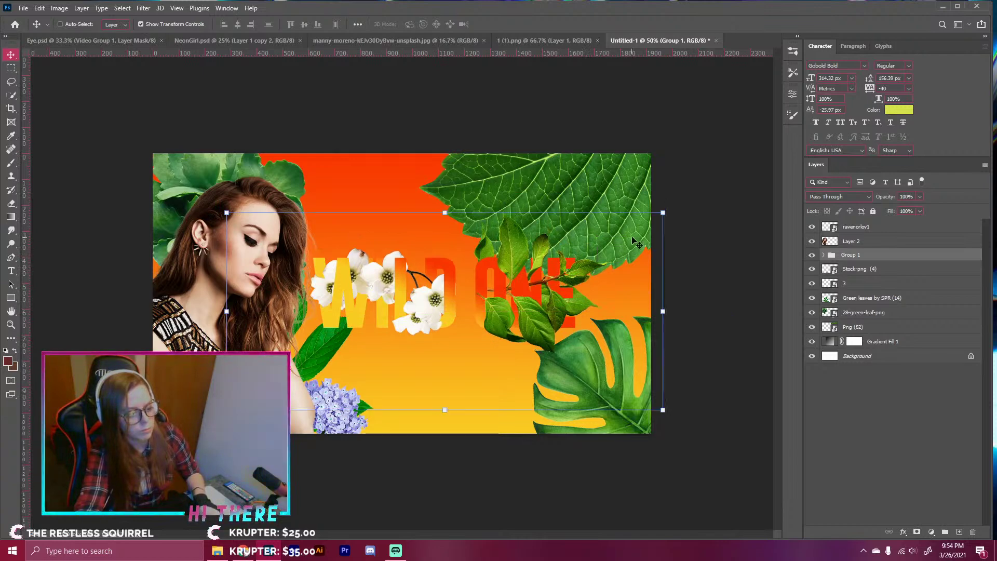
- Scale the title group up to about 113% and extend it towards the canvas's right edge
left_click_drag(661, 212, 691, 199)
left_click_drag(664, 232, 676, 230)
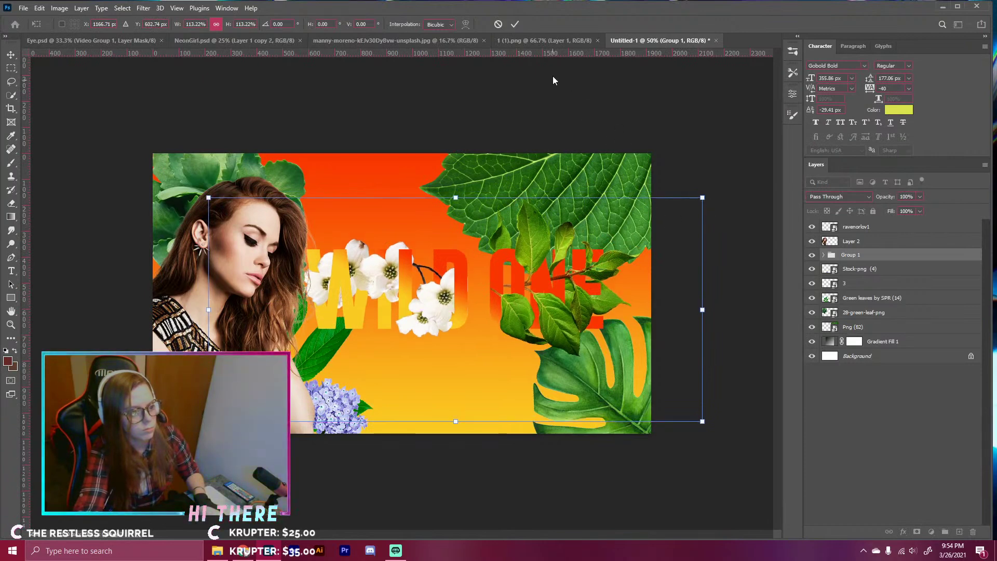
left_click(514, 23)
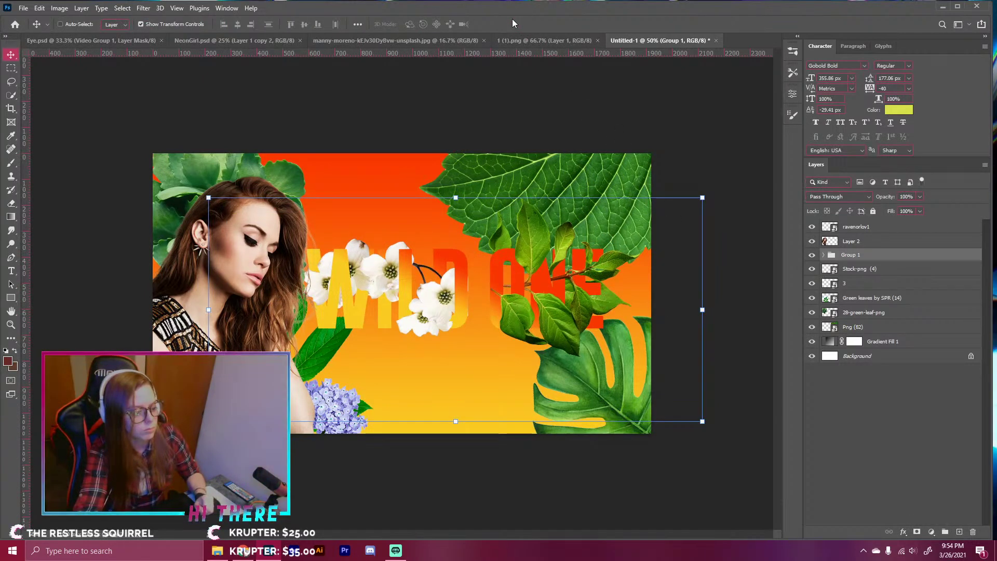
left_click(856, 272)
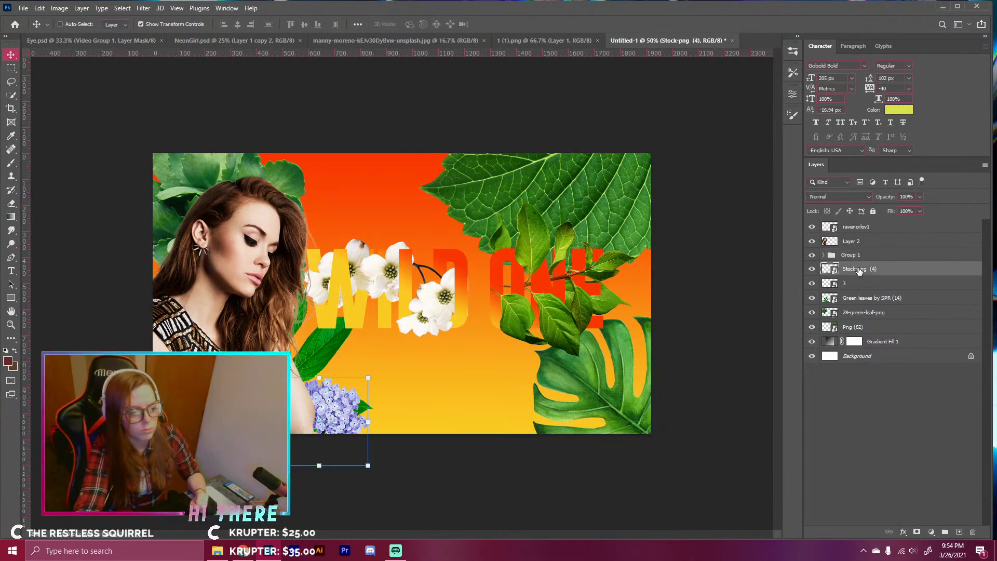
left_click(855, 285)
left_click(853, 299)
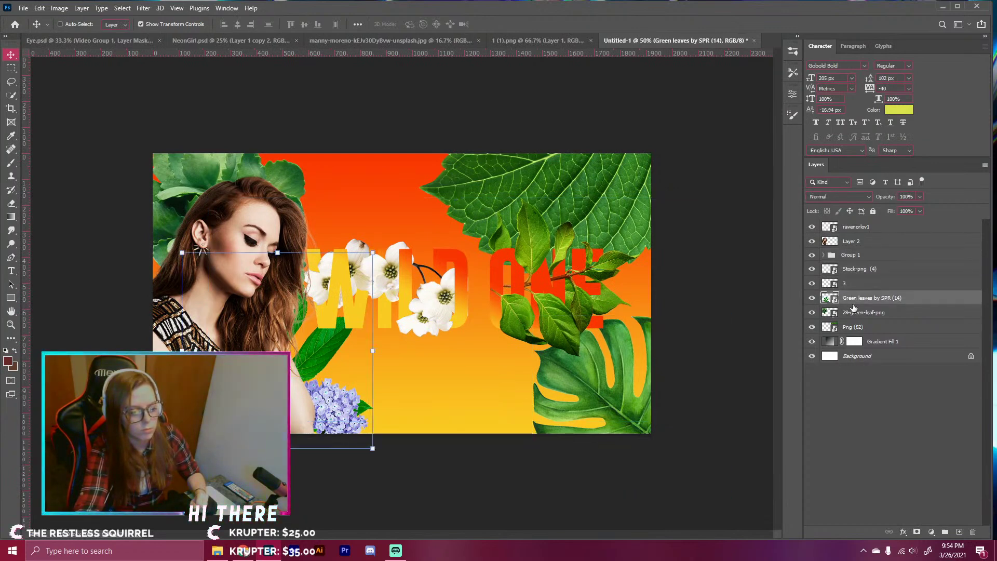
left_click(854, 314)
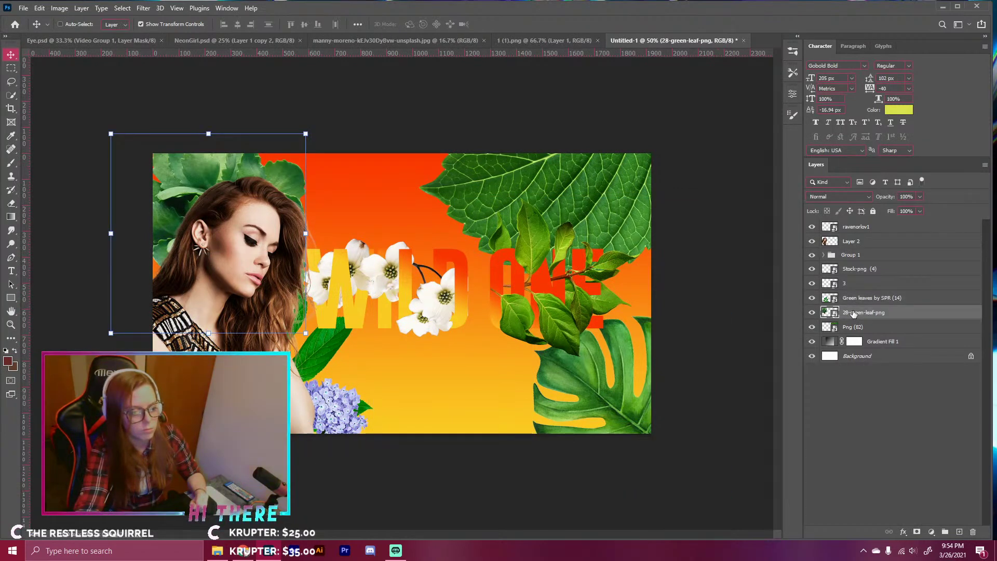
- Add a black Drop Shadow to the title group with 0 px distance, 11% spread and 33 px size
left_click(848, 256)
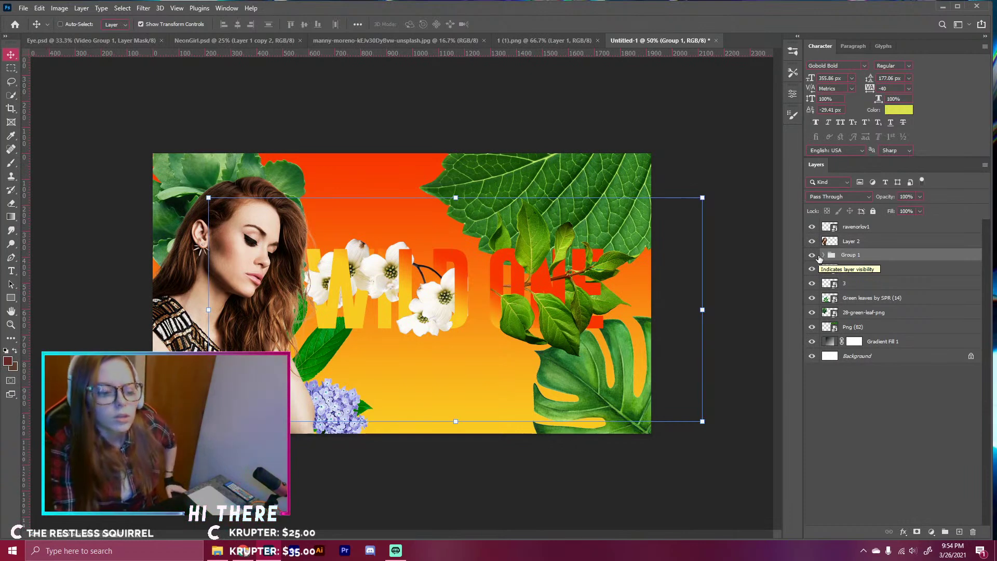
left_click(904, 532)
left_click(916, 527)
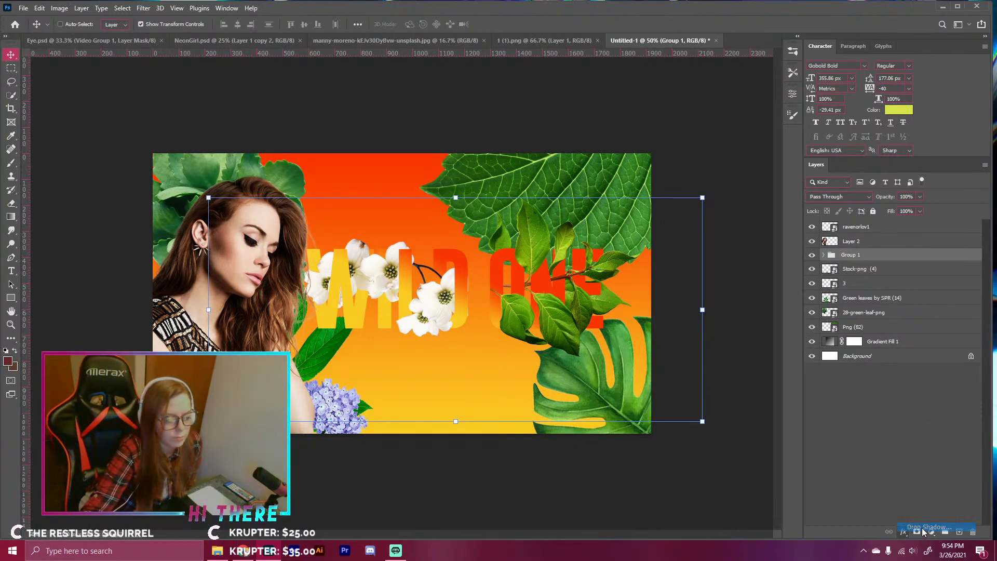
left_click_drag(797, 203, 720, 195)
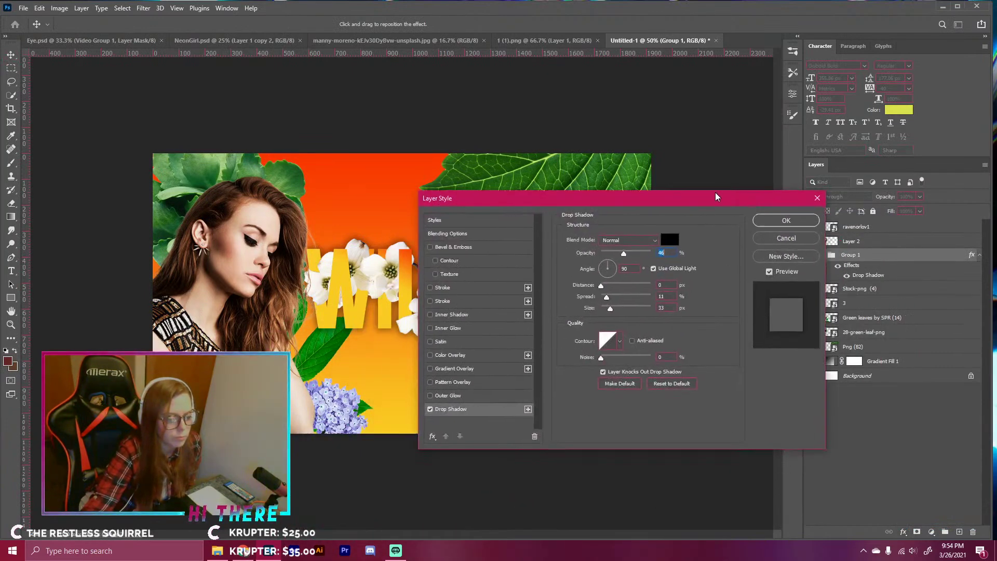
left_click(786, 221)
- Add a Gradient fill layer above all other layers and set its blend mode to Hue
left_click(853, 227)
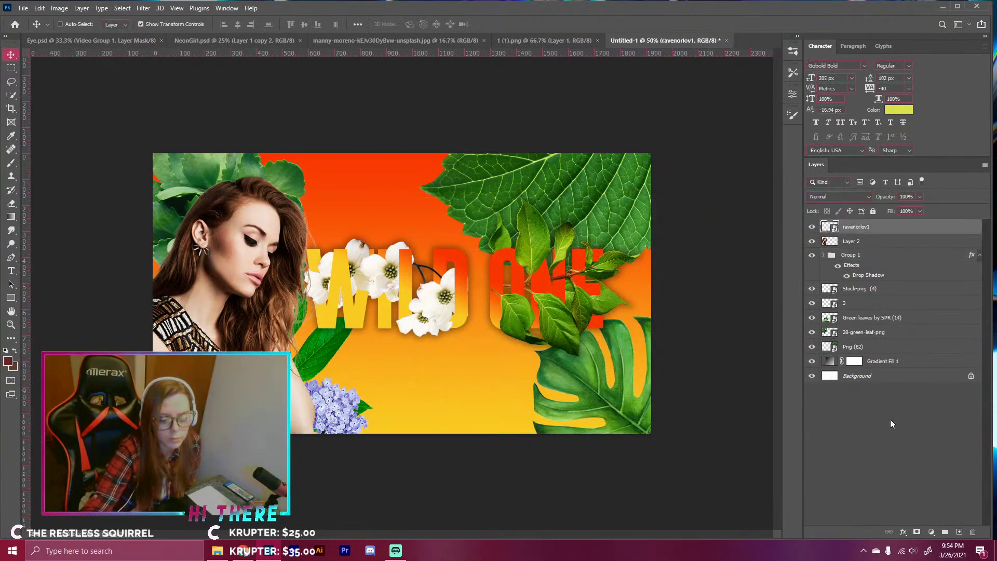
left_click(930, 532)
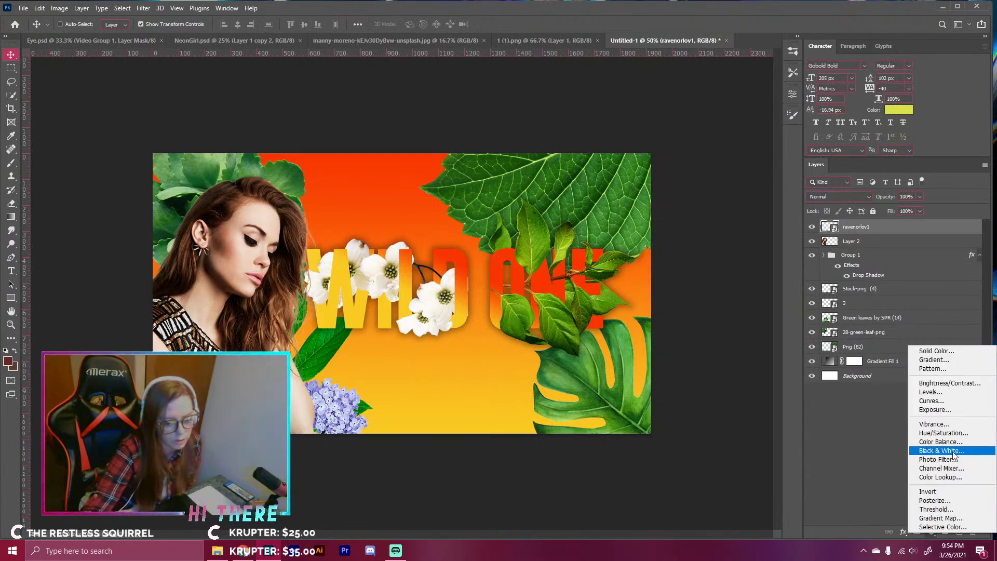
left_click(933, 360)
left_click(735, 171)
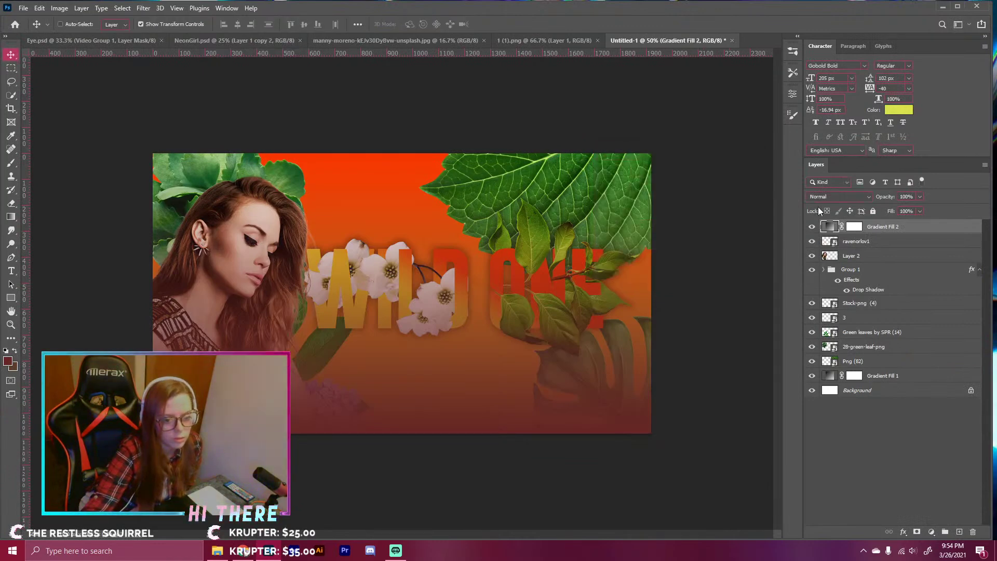
left_click(838, 196)
left_click(831, 421)
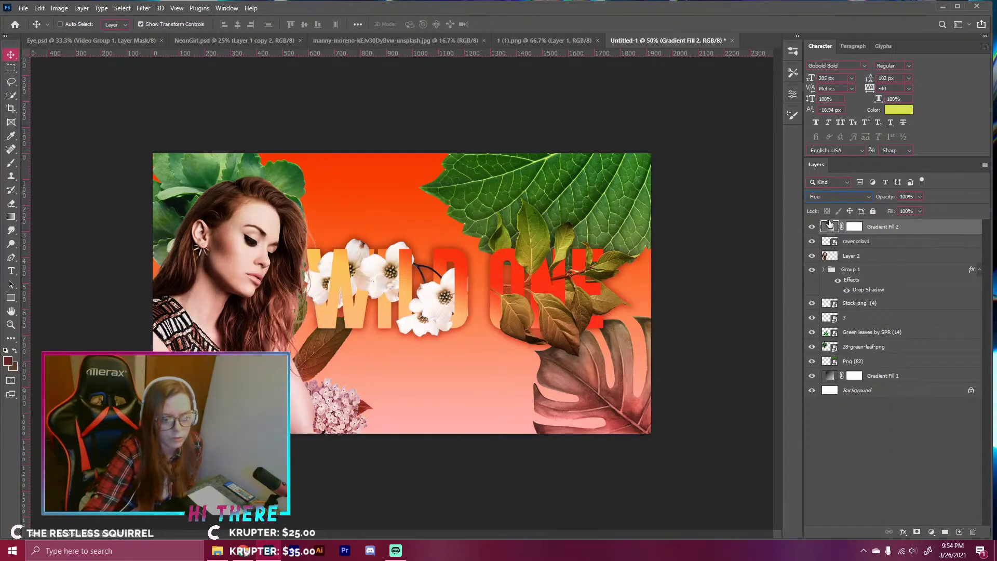
- Try several Oranges gradient presets on the top gradient fill layer, ending on the yellow-to-pink one
double_click(829, 226)
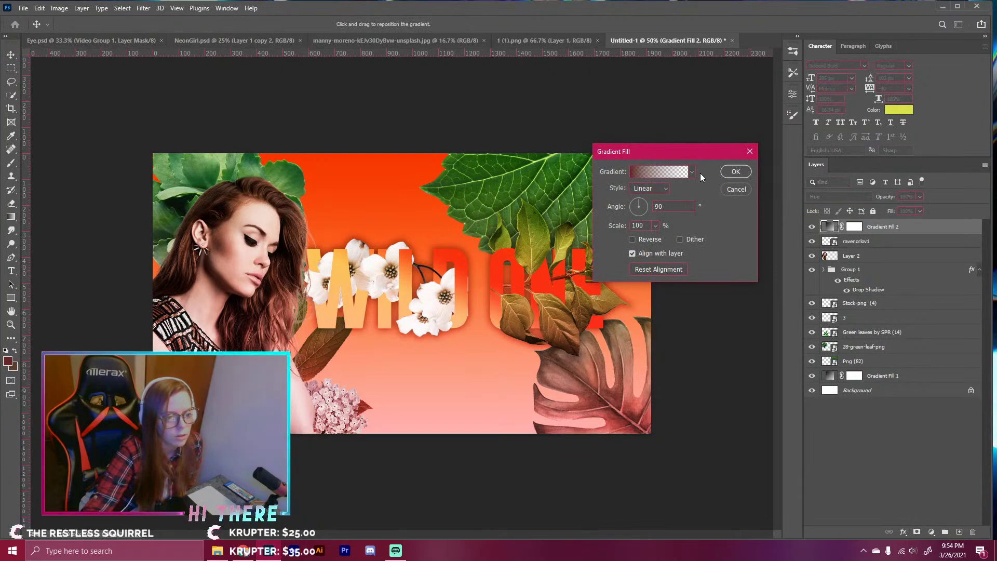
left_click(690, 173)
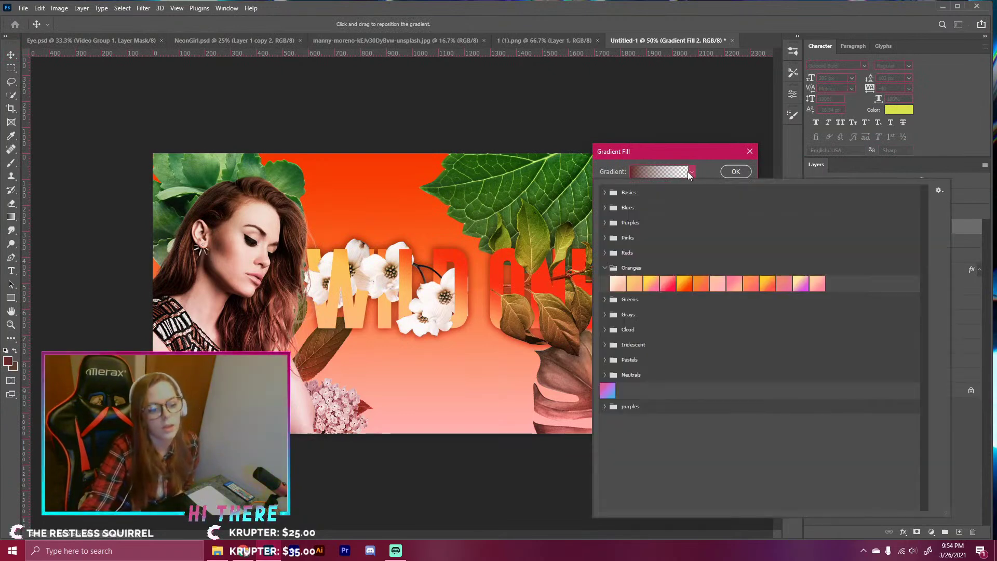
left_click(682, 285)
left_click(668, 284)
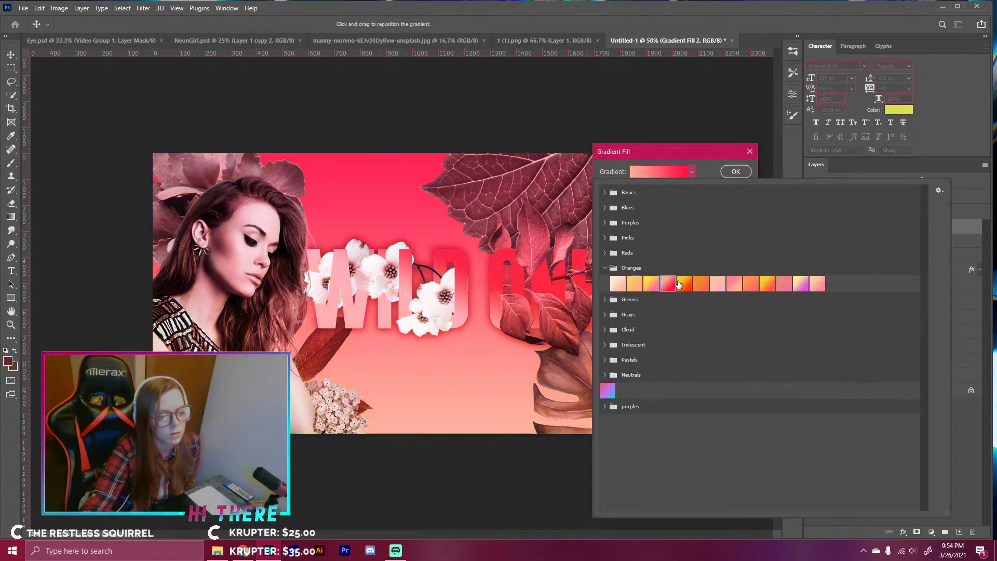
left_click(768, 284)
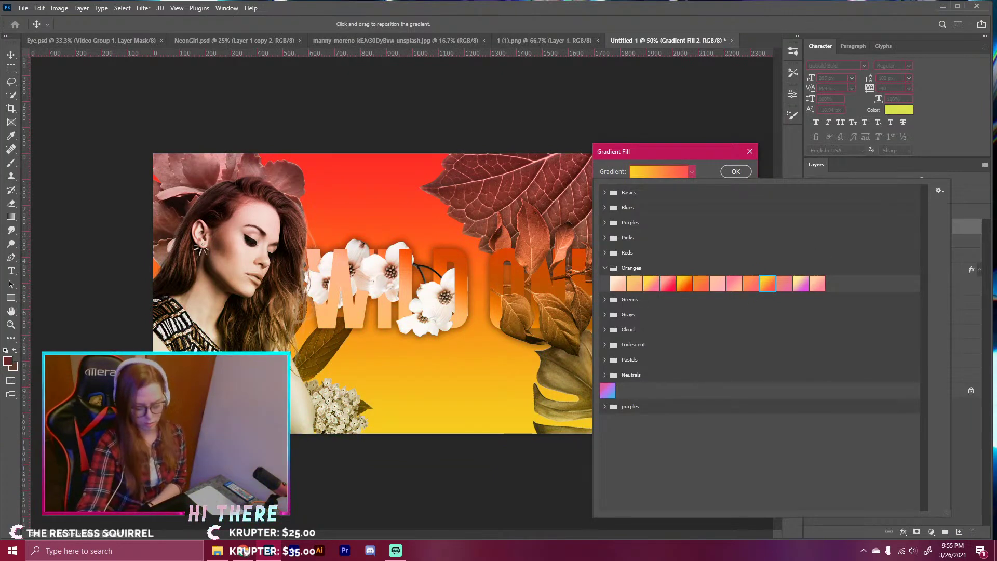
left_click(683, 286)
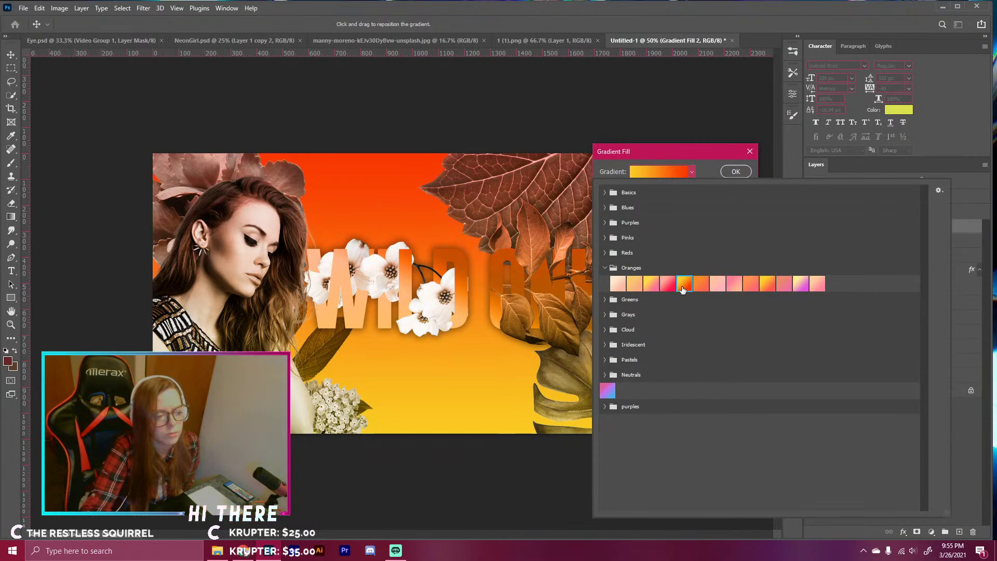
left_click(651, 285)
- Try several Reds gradient presets on the top gradient fill layer, ending on the light-to-dark red one
left_click(605, 267)
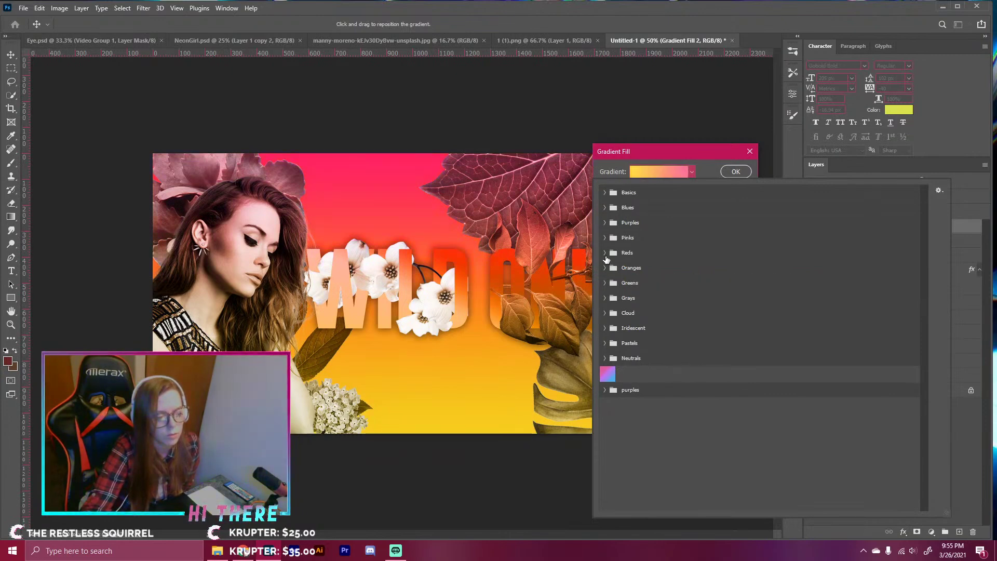
left_click(605, 252)
left_click(684, 269)
left_click(717, 269)
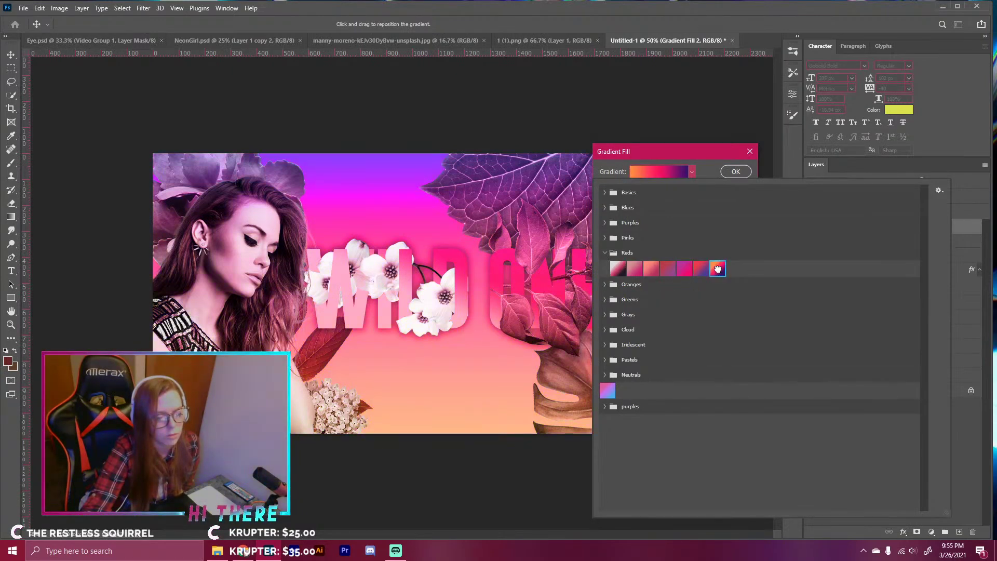
left_click(635, 269)
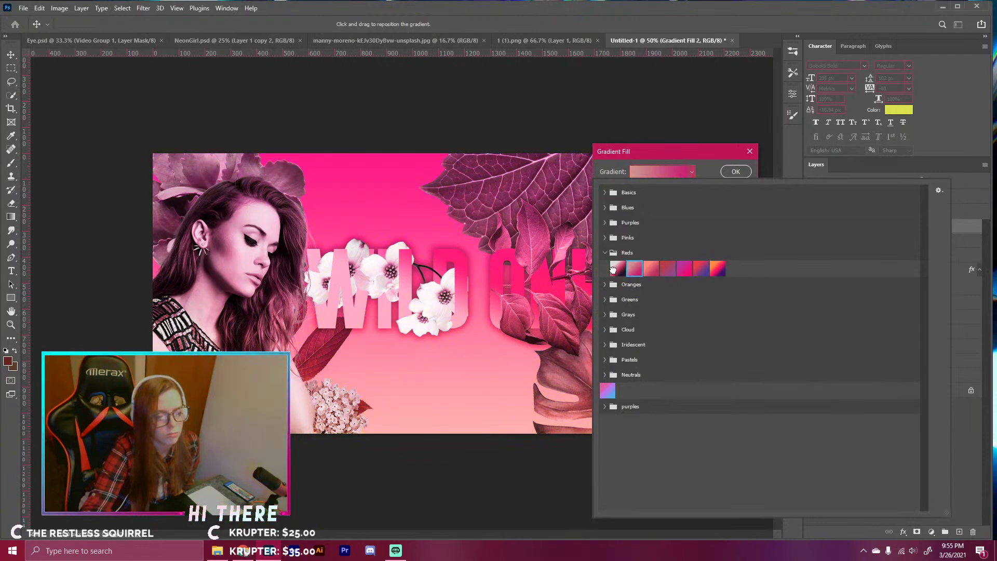
left_click(617, 269)
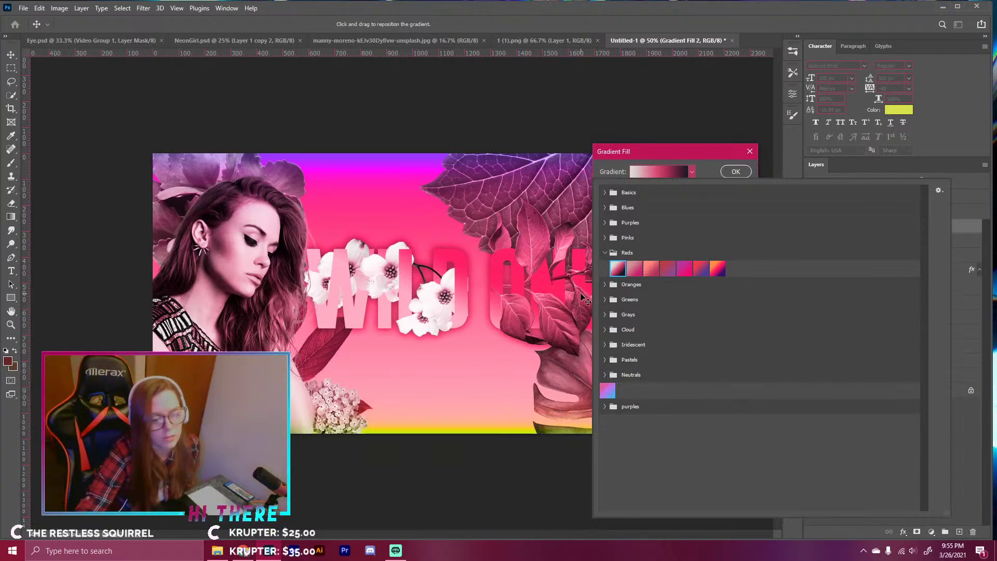
- Apply the yellow-to-red-orange preset from Oranges to the top gradient fill and set its angle to about -8.09°
left_click(605, 253)
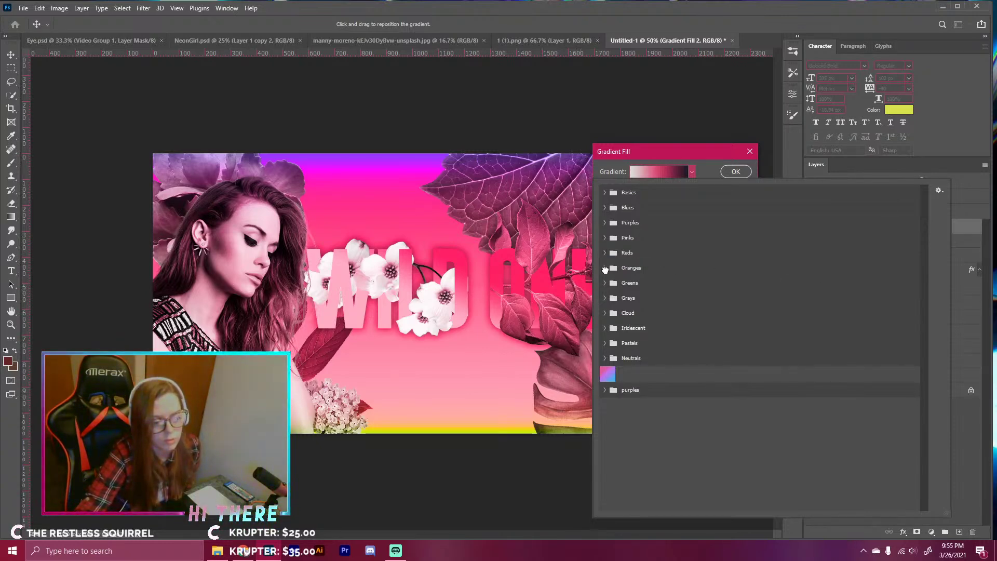
left_click(604, 267)
left_click(684, 283)
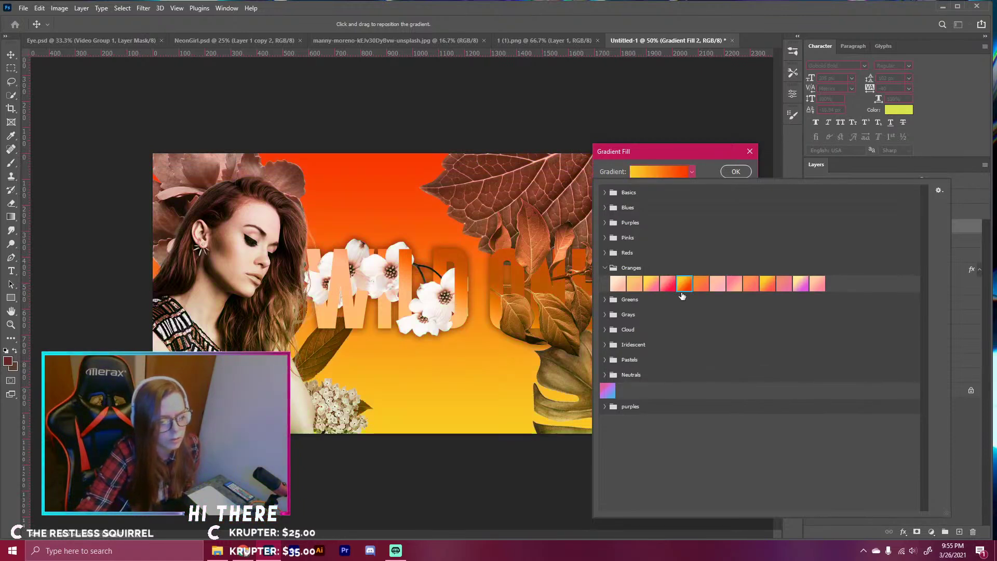
left_click(701, 151)
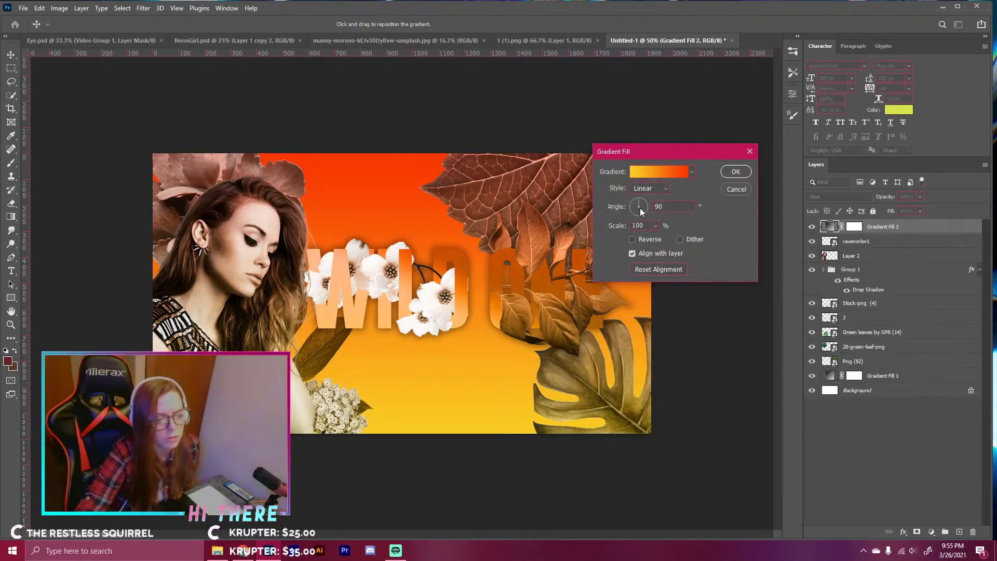
left_click_drag(637, 209, 638, 213)
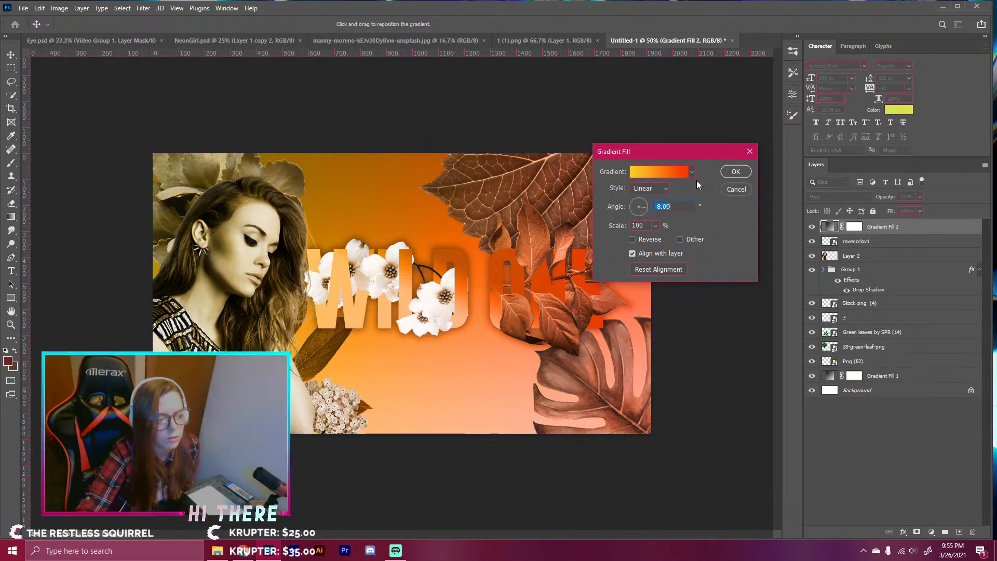
left_click(728, 173)
- Delete the top Hue gradient fill layer and discard the empty layer created in its place
left_click_drag(880, 226, 972, 531)
left_click(959, 531)
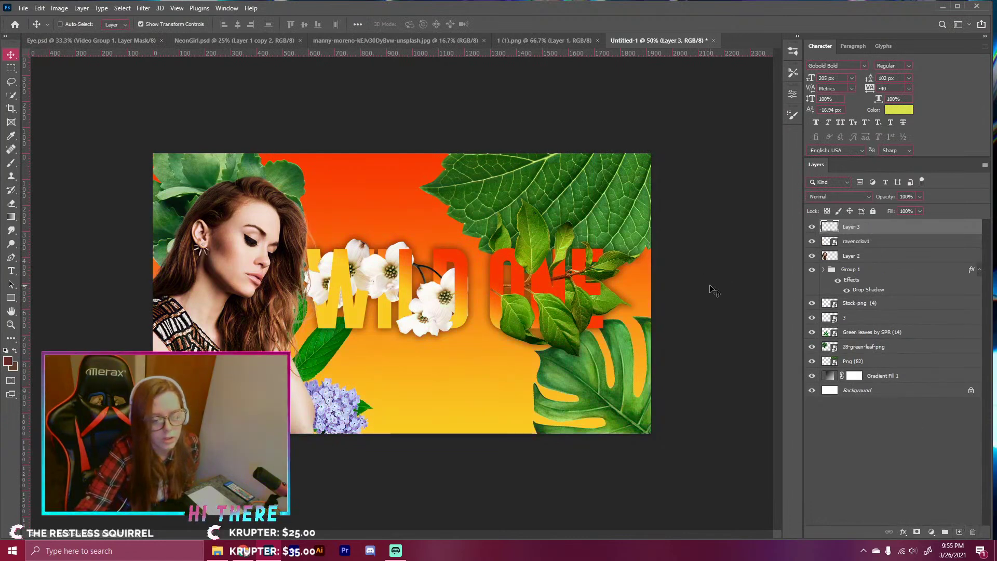
left_click_drag(866, 226, 976, 530)
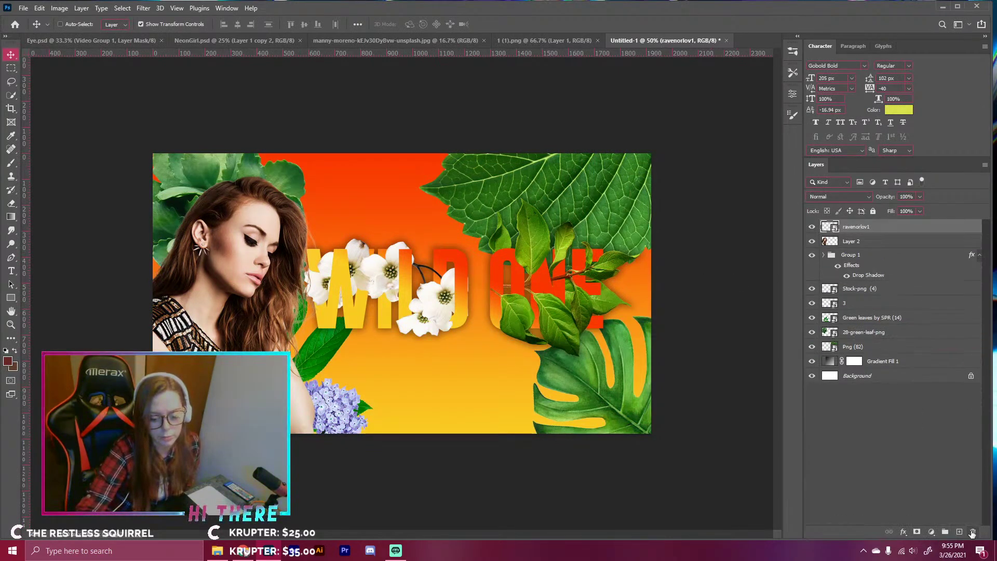
- Add a Curves adjustment layer above all layers and darken the RGB curve with points at about 84/60 and 187/165 (input/output)
left_click(931, 531)
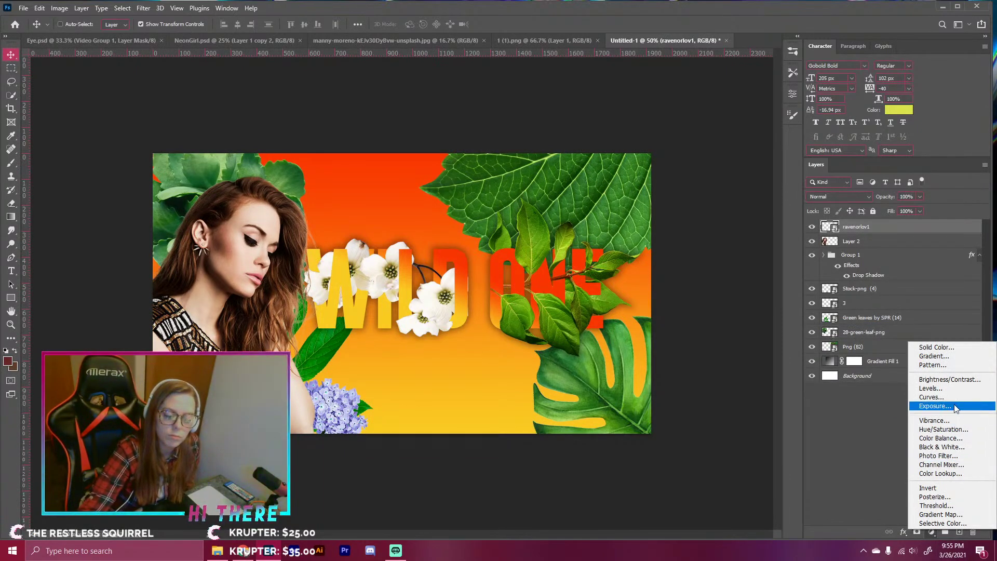
left_click(913, 397)
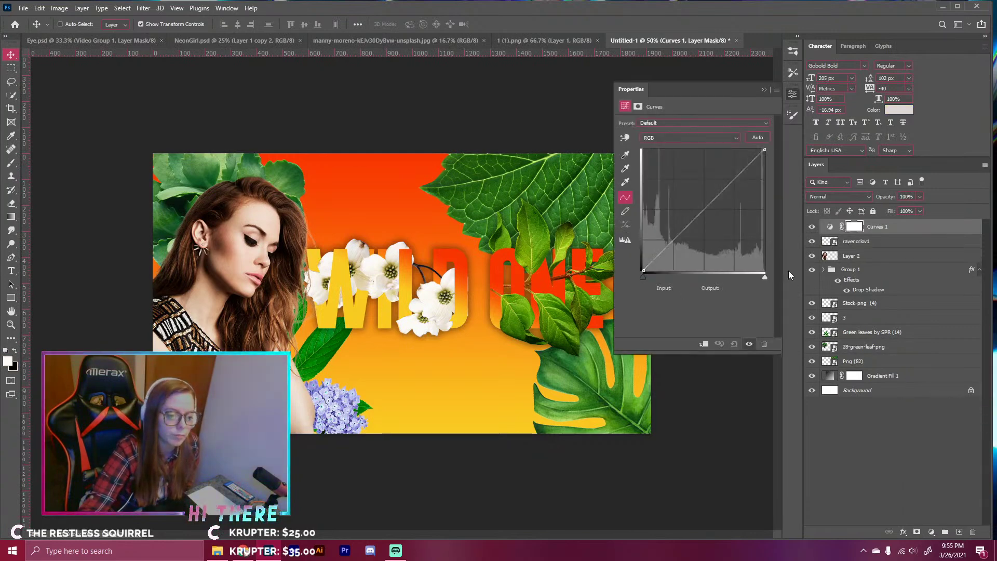
left_click_drag(676, 228, 684, 240)
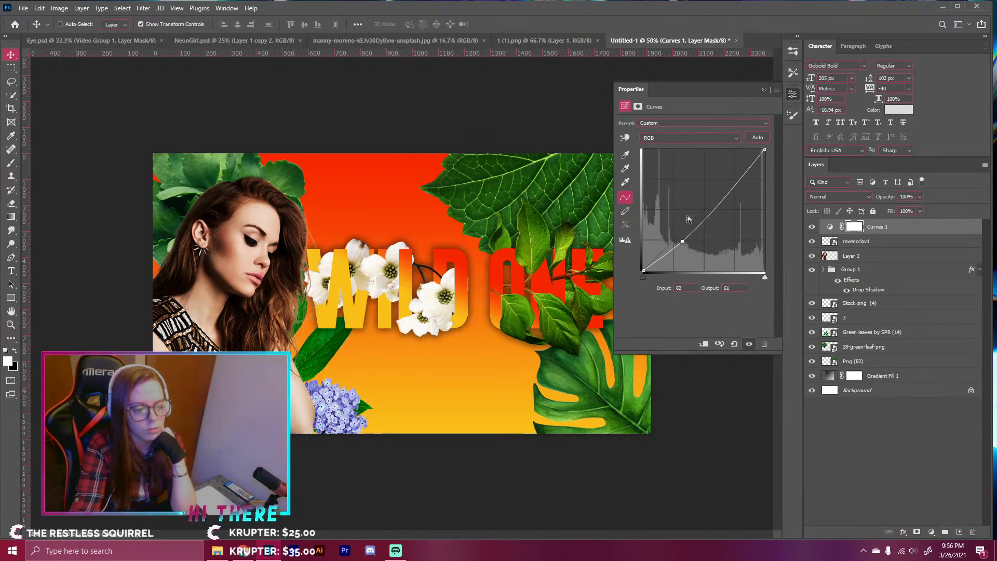
left_click_drag(682, 241, 682, 243)
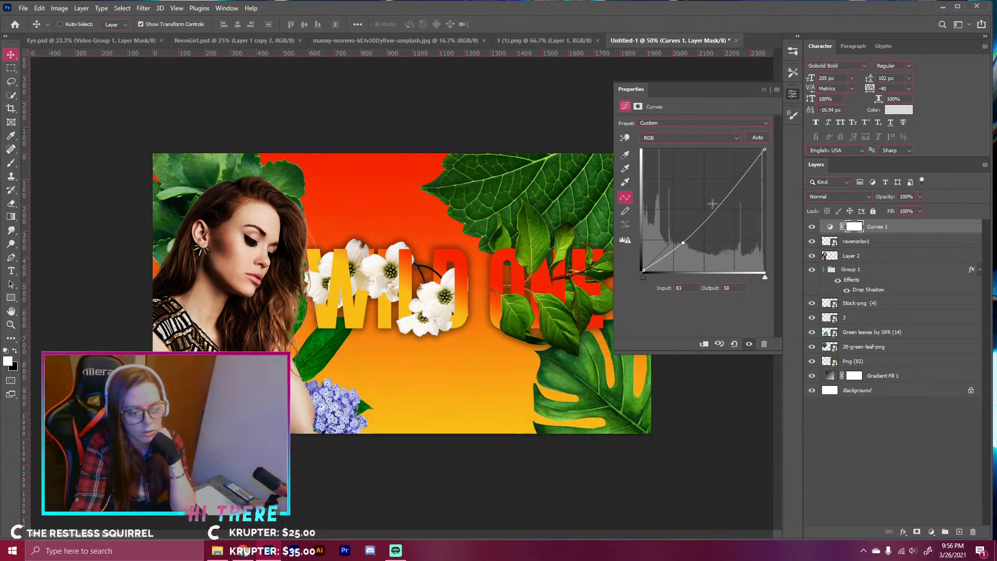
left_click(724, 188)
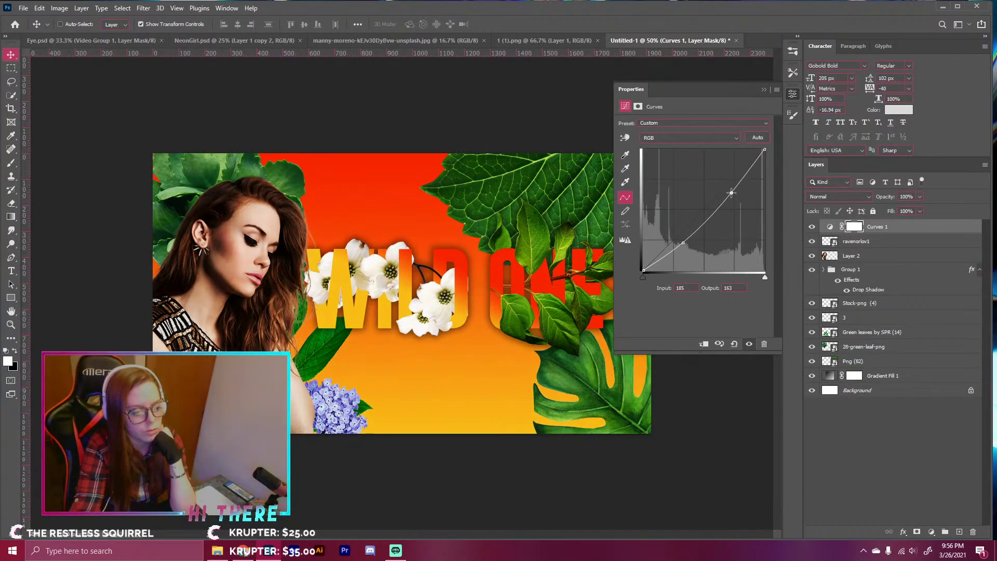
left_click_drag(724, 188, 732, 192)
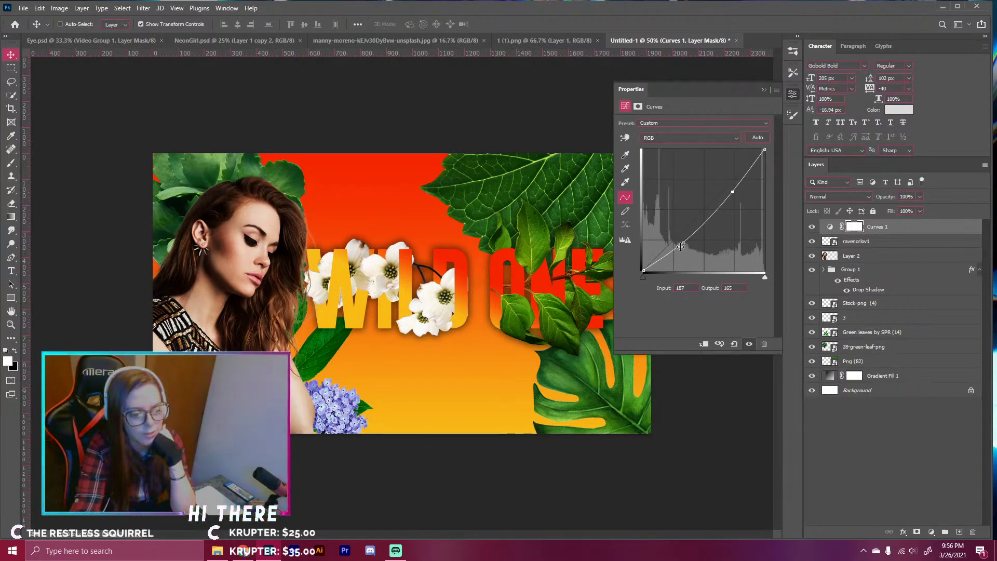
mouse_move(683, 244)
left_mouse_down()
mouse_move(682, 233)
mouse_move(684, 242)
left_mouse_up()
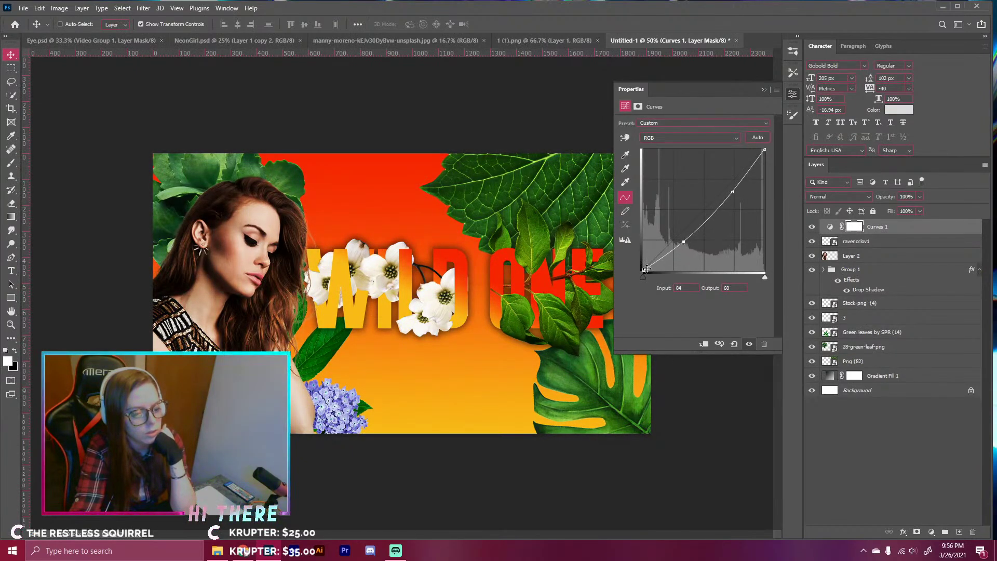
- Fade the blacks by raising the curve's black point to output 42, and adjust the other points to 82/63 and 187/167
left_click_drag(646, 269, 636, 250)
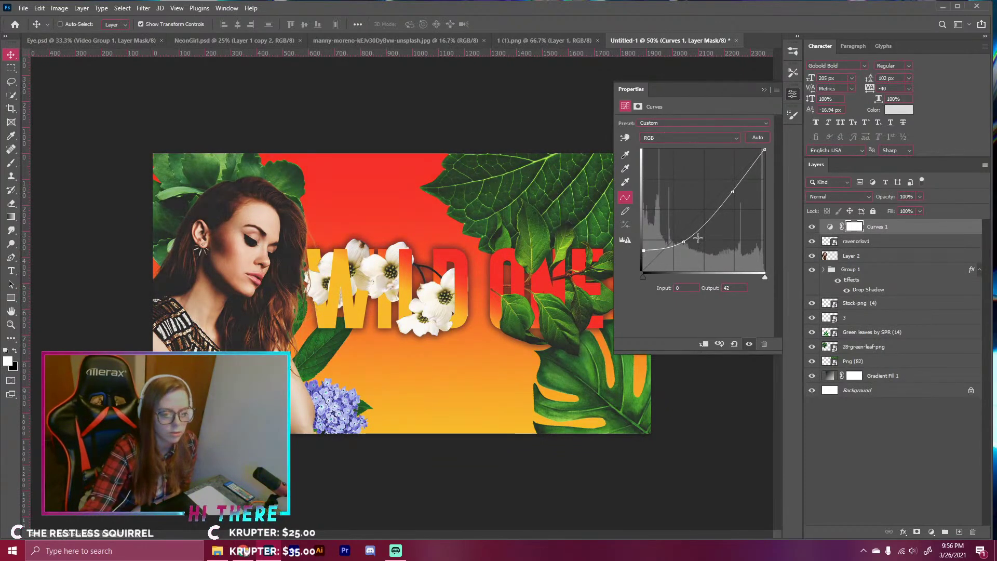
left_click_drag(696, 238, 694, 236)
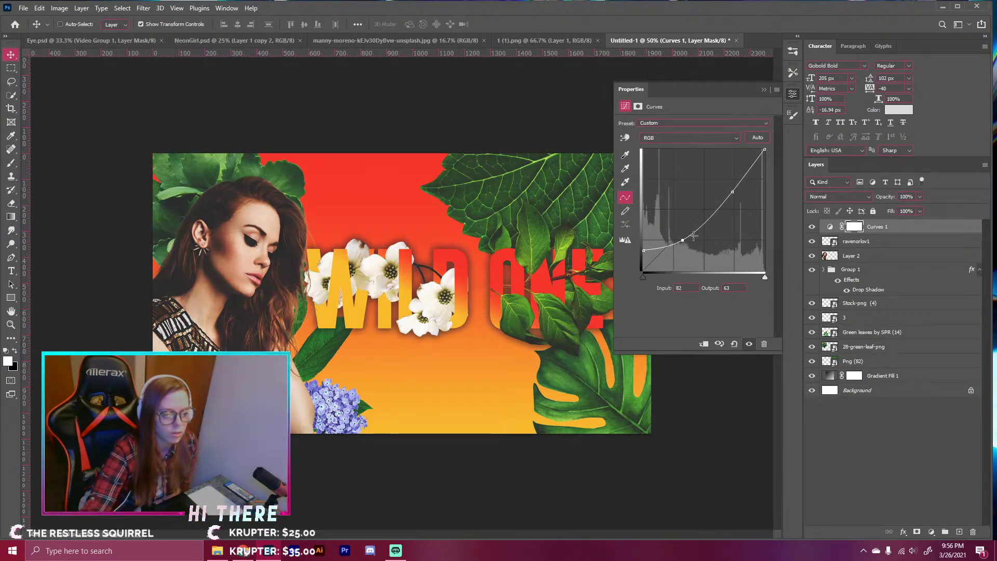
left_click(731, 193)
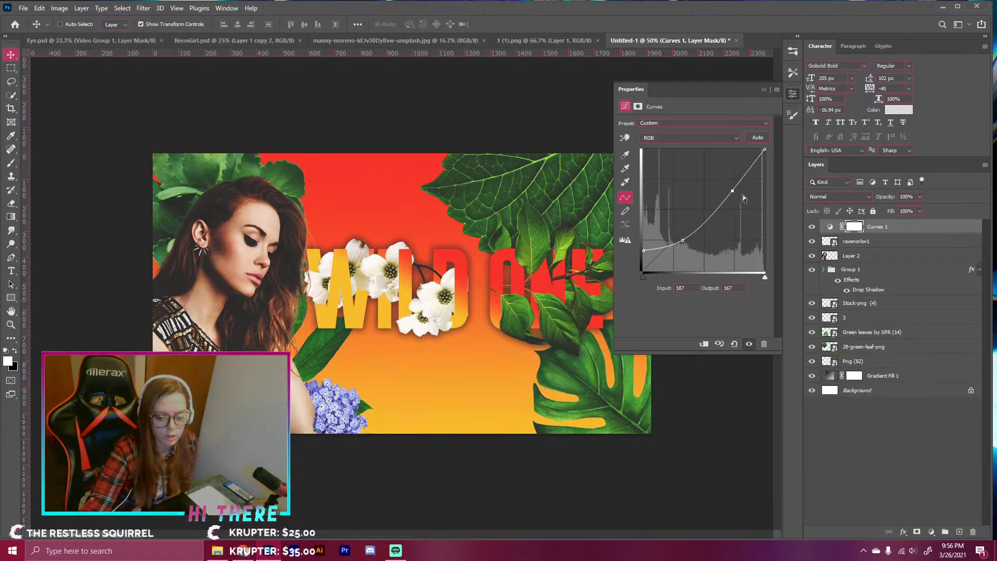
left_click(761, 90)
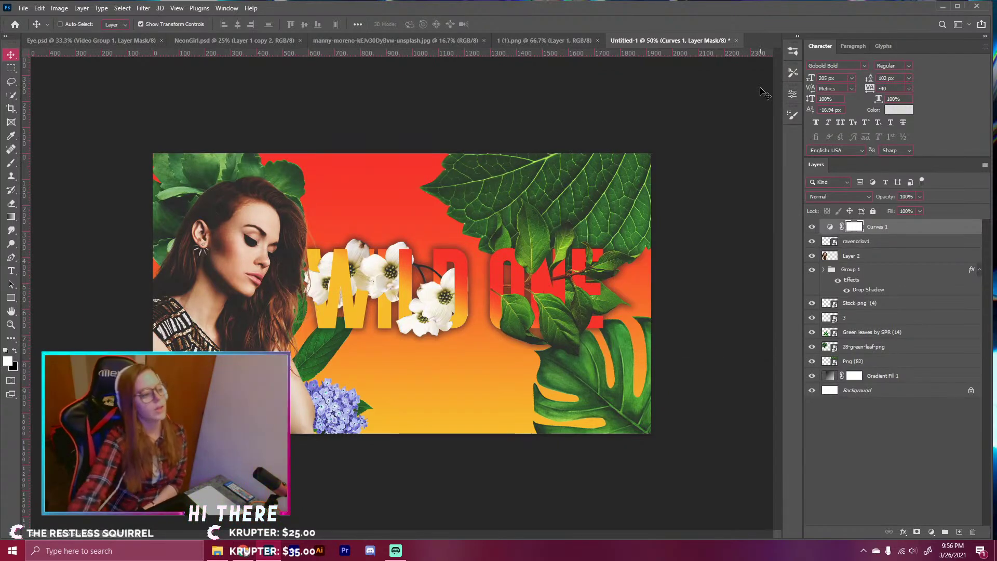
- Save the document as WildOne.psd in the Stream folder
left_click(23, 9)
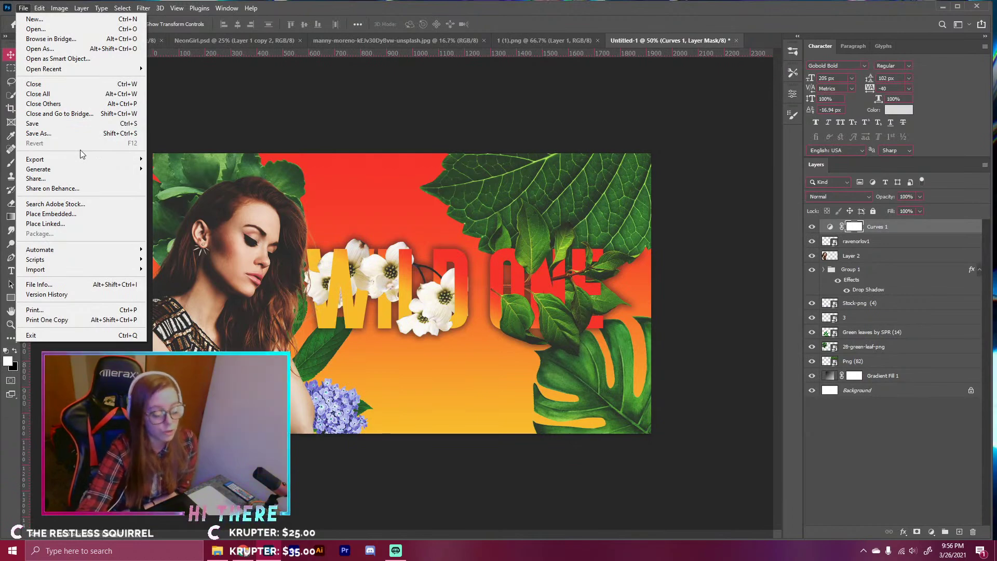
left_click(49, 133)
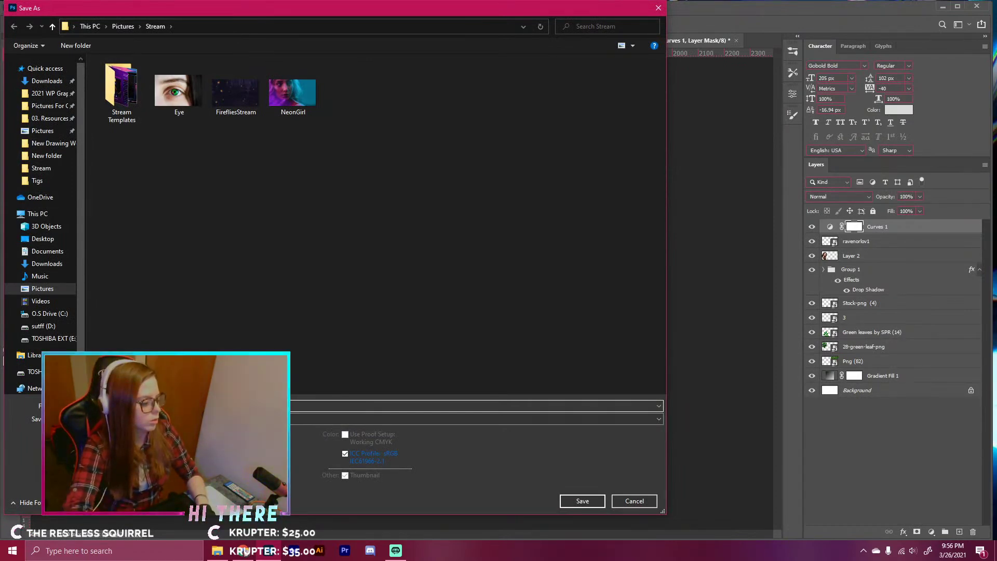
key("Return")
key("Return")
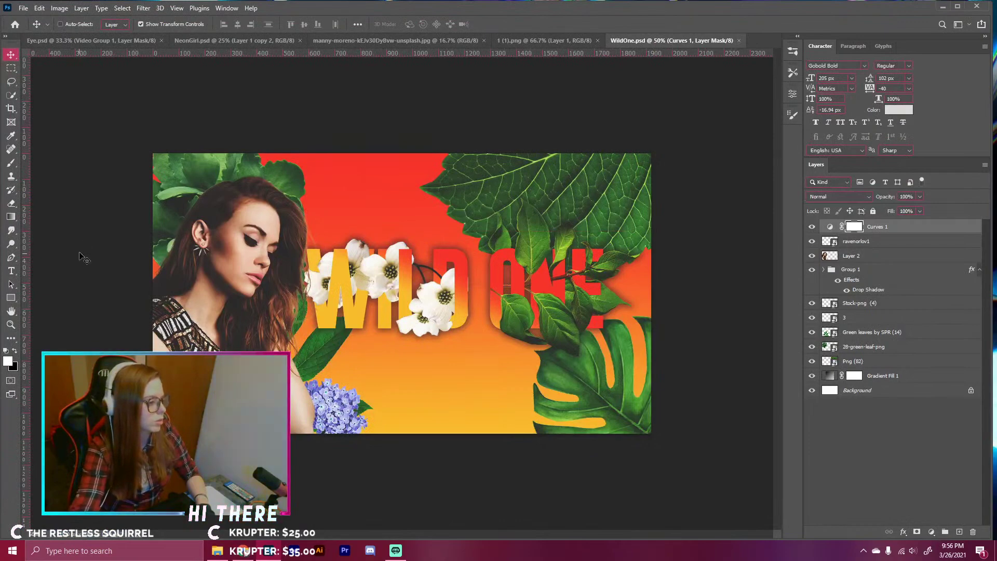
- Save a JPEG copy of the composition in the Stream folder, accepting the JPEG options
left_click(24, 8)
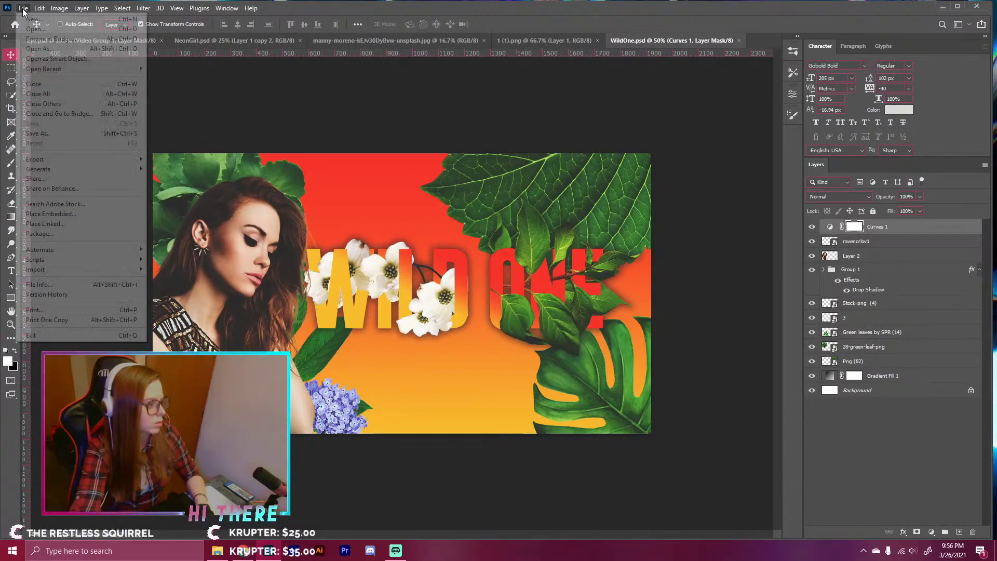
left_click(57, 134)
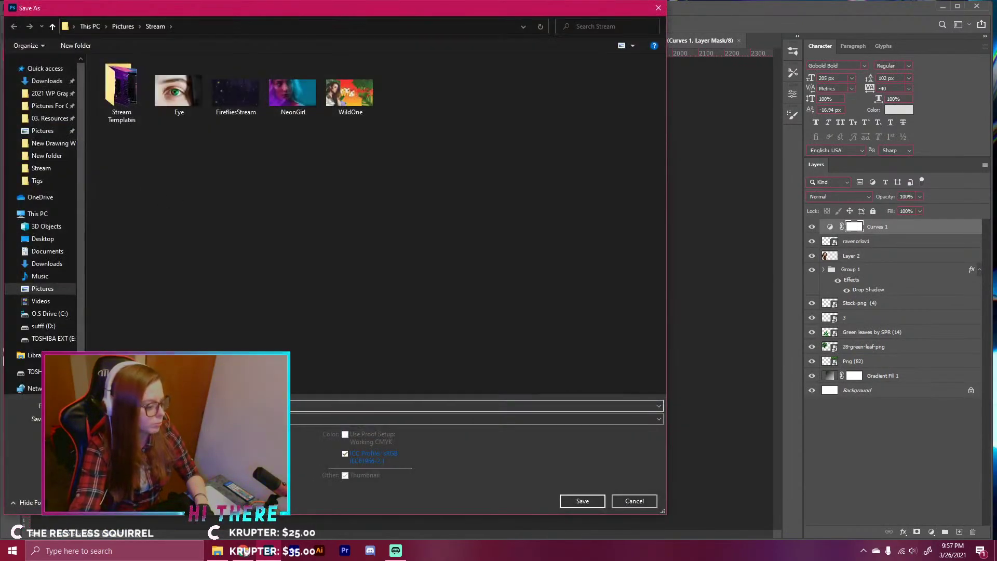
left_click(221, 419)
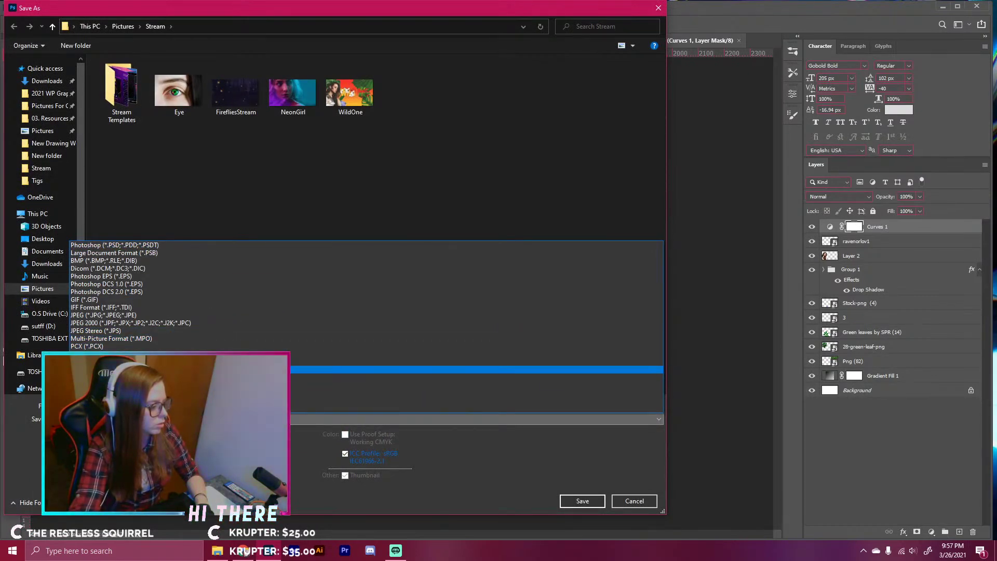
left_click(136, 316)
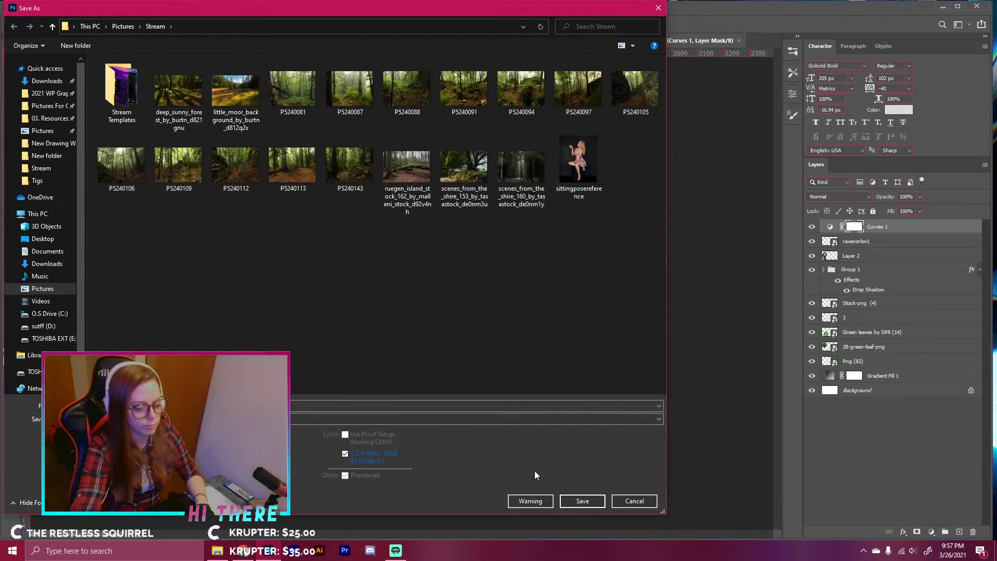
left_click(582, 501)
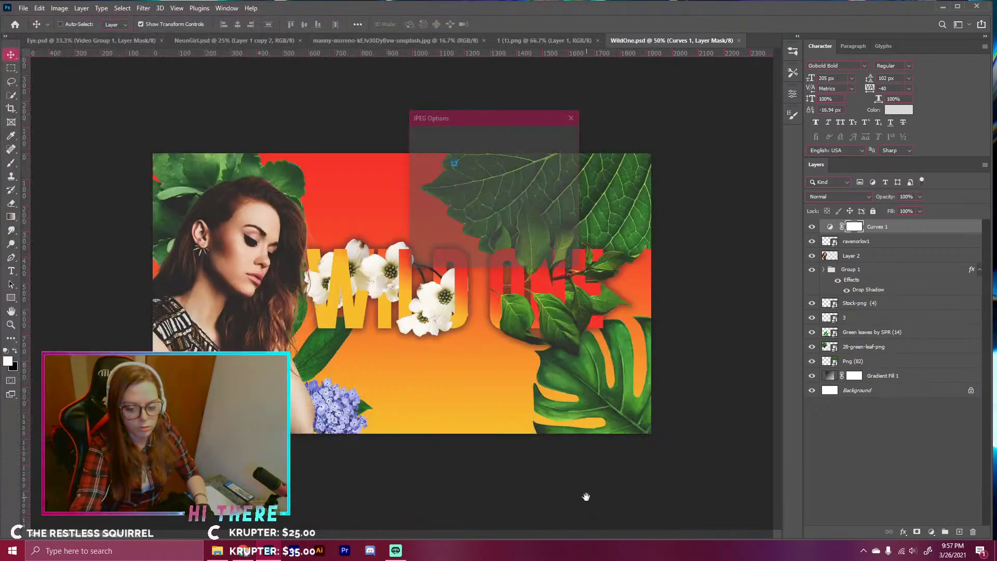
left_click(560, 140)
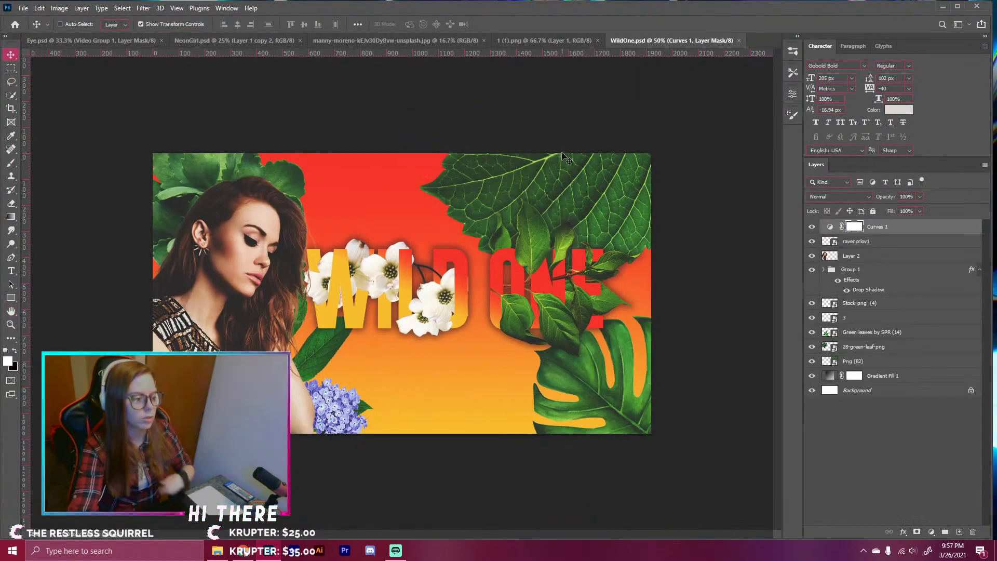
- Close Photoshop and reposition the Streamlabs OBS window on the desktop
left_click(974, 7)
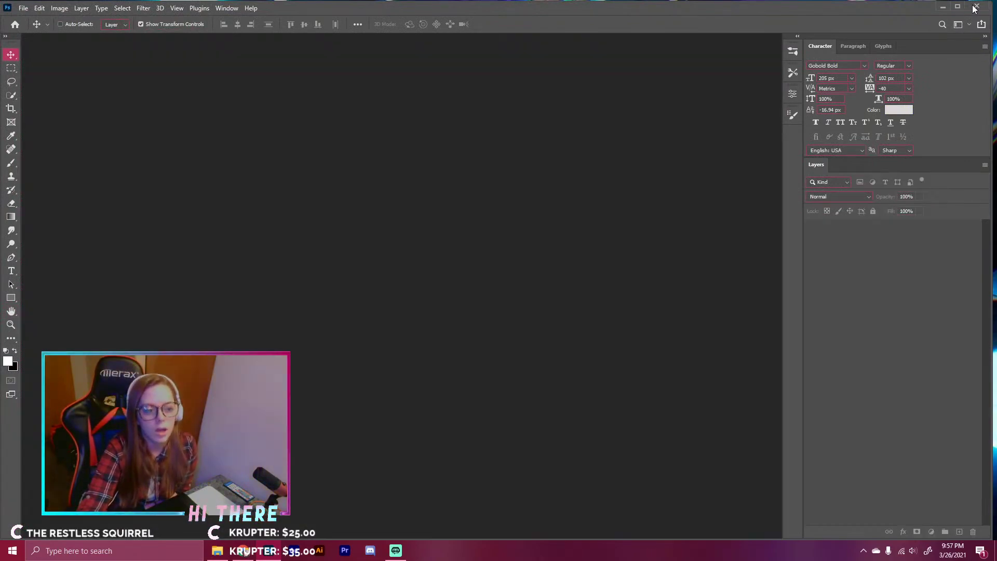
left_click(907, 69)
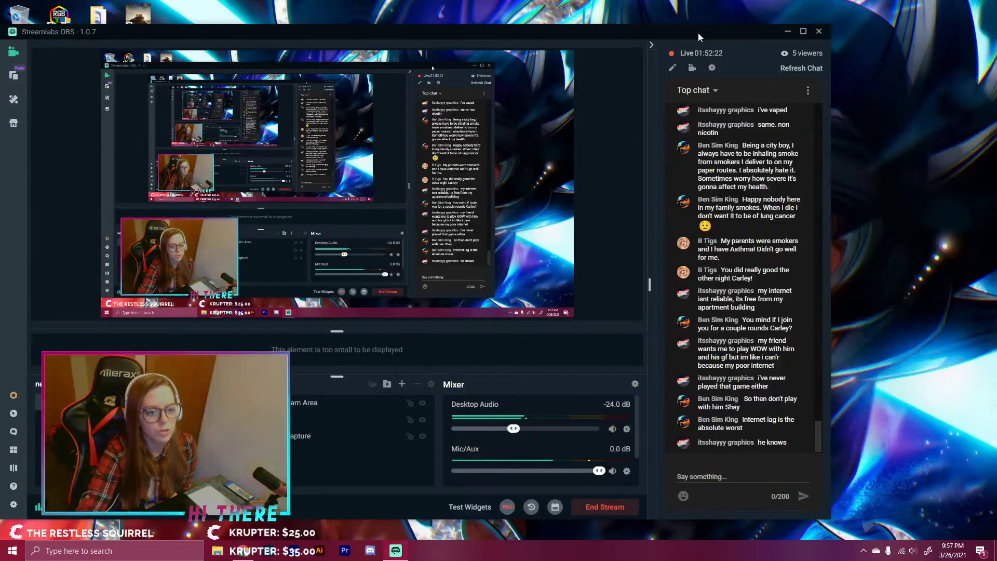
left_click_drag(698, 33, 733, 20)
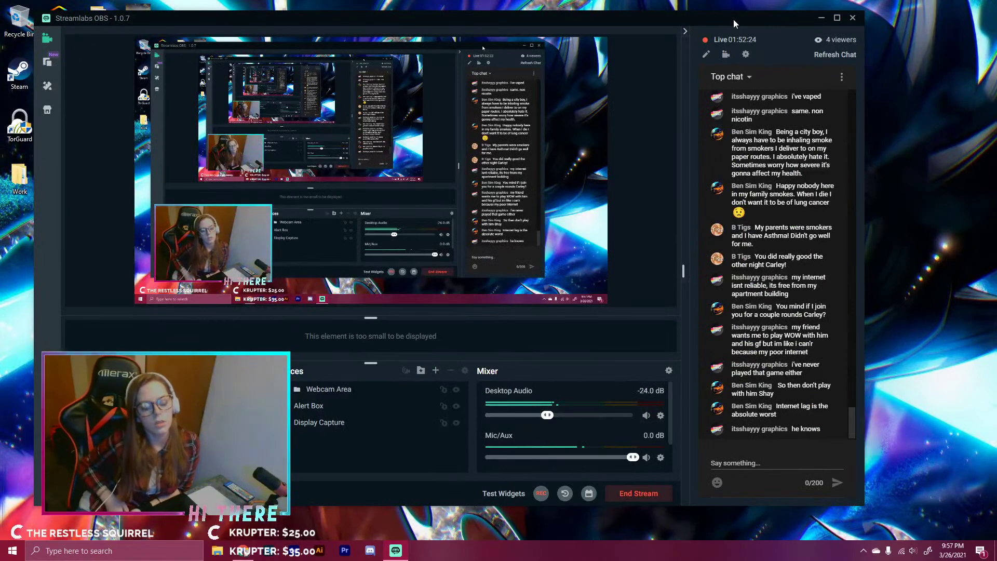